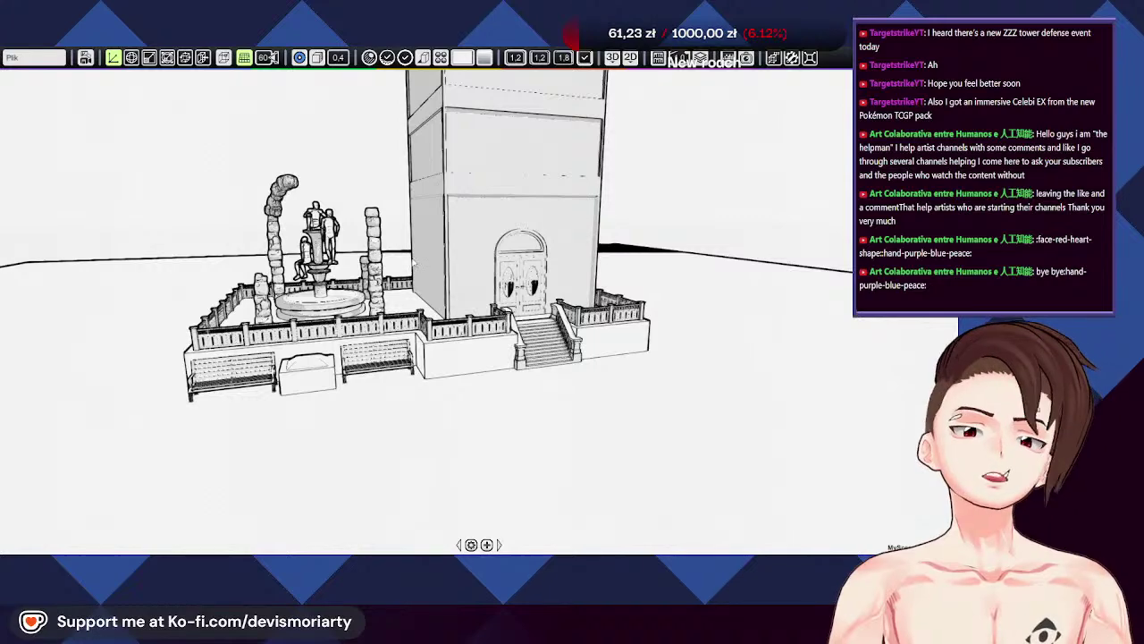
Step: Inspect the tower's base with its fountain terrace, benches and entrance stairs from the front and from the fountain side
scroll(609, 496, down, 8)
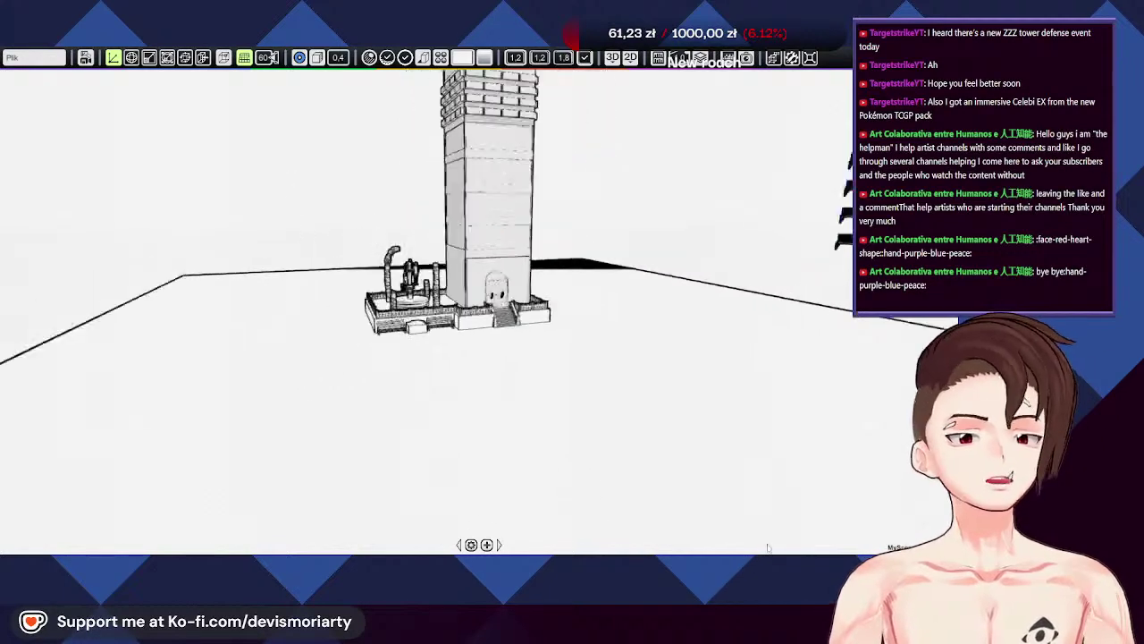
middle_drag(818, 473, 823, 444)
scroll(656, 313, up, 8)
scroll(640, 318, up, 6)
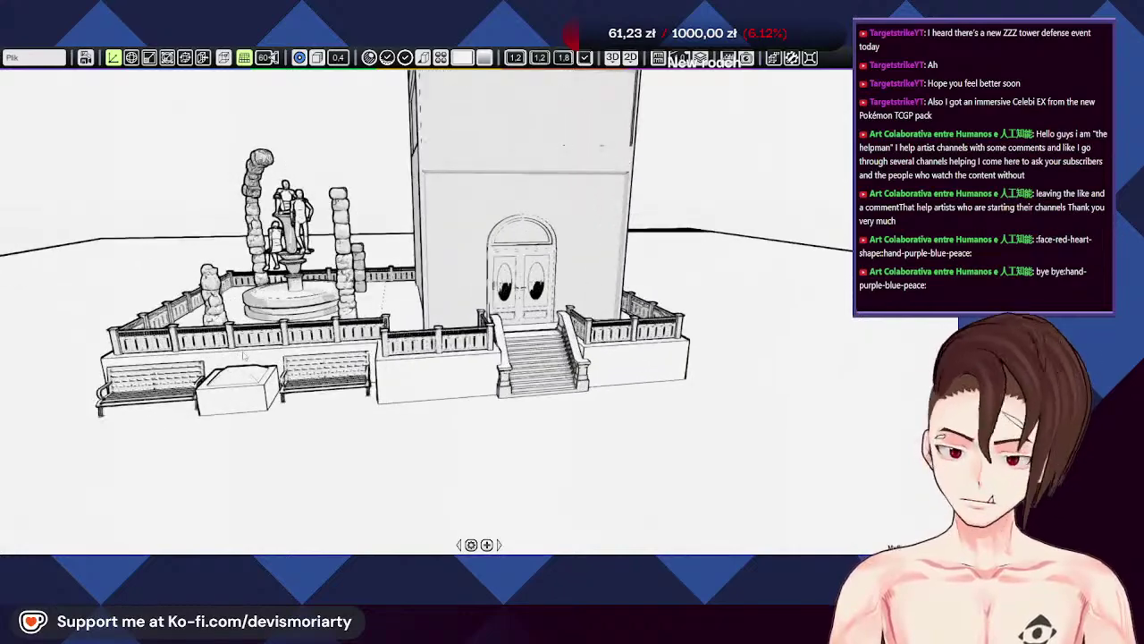
middle_drag(640, 318, 666, 344)
scroll(419, 310, down, 2)
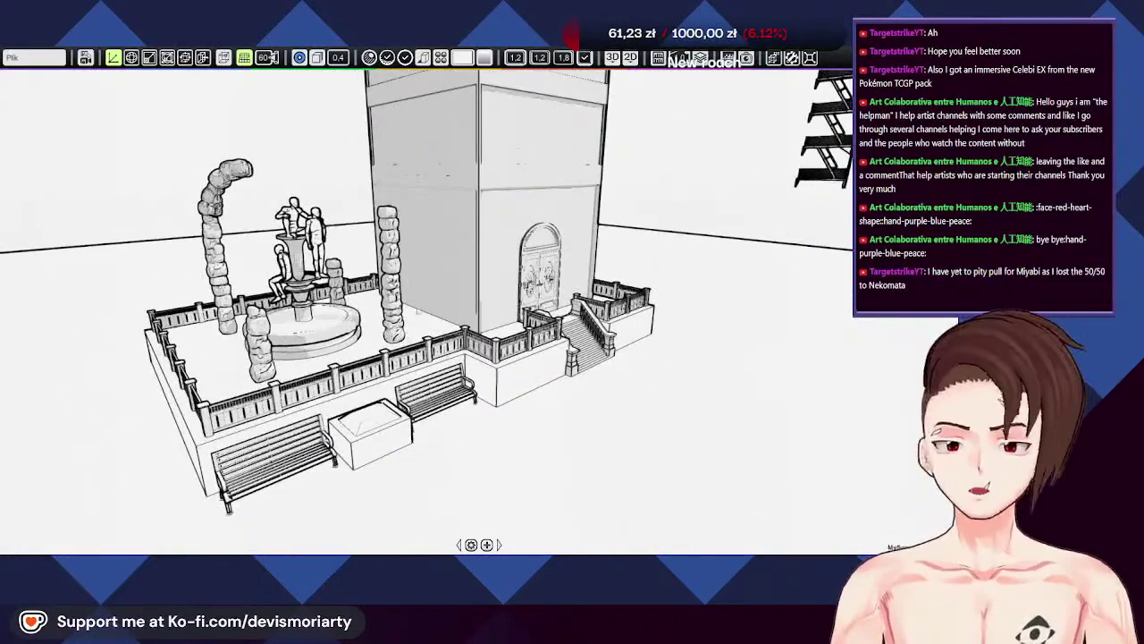
middle_drag(405, 325, 465, 331)
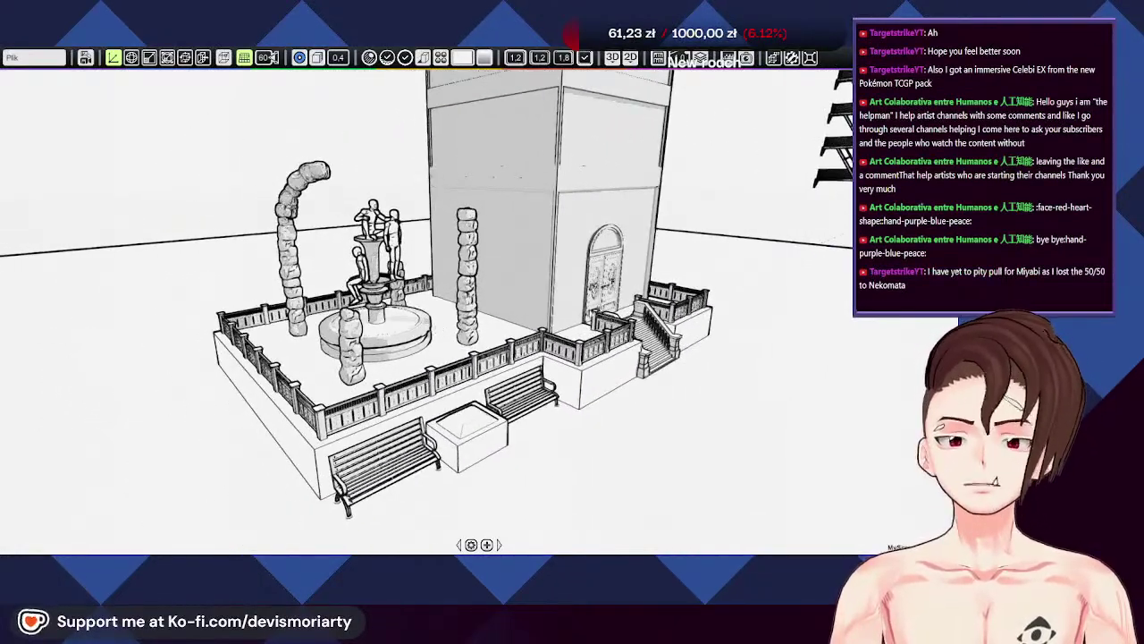
middle_drag(599, 307, 461, 331)
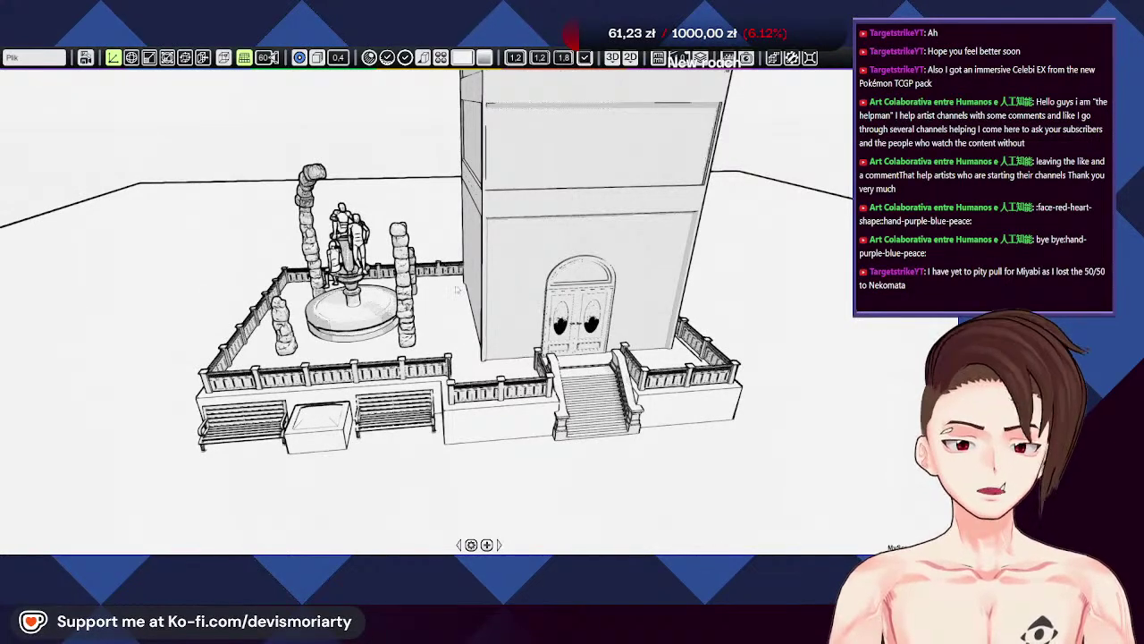
Step: Examine how the clock tower and its terrace sit on the large ground slab, comparing close and distant front views
scroll(458, 290, down, 6)
mouse_move(458, 290)
middle_down()
mouse_move(459, 259)
mouse_move(527, 263)
mouse_move(463, 268)
middle_up()
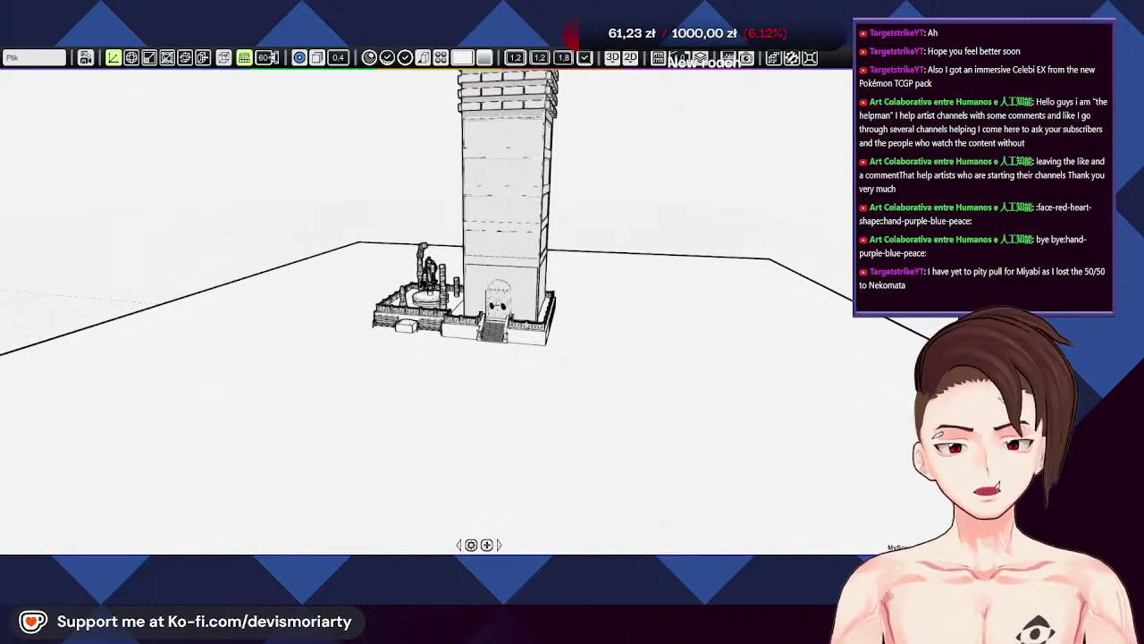
scroll(687, 188, down, 5)
scroll(675, 205, up, 5)
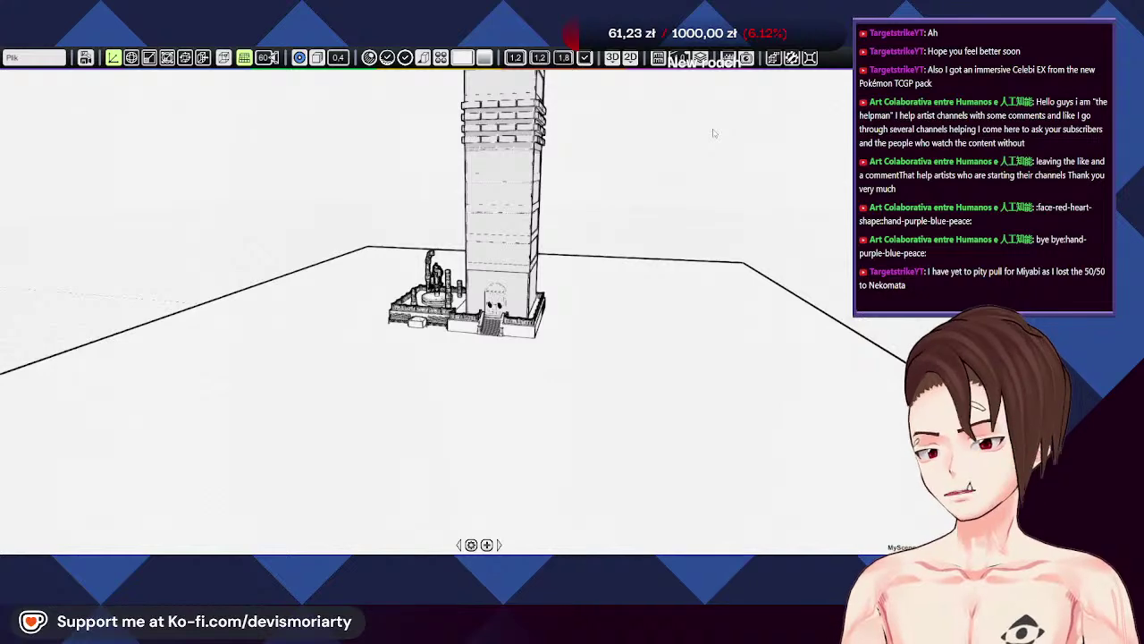
middle_drag(742, 313, 621, 331)
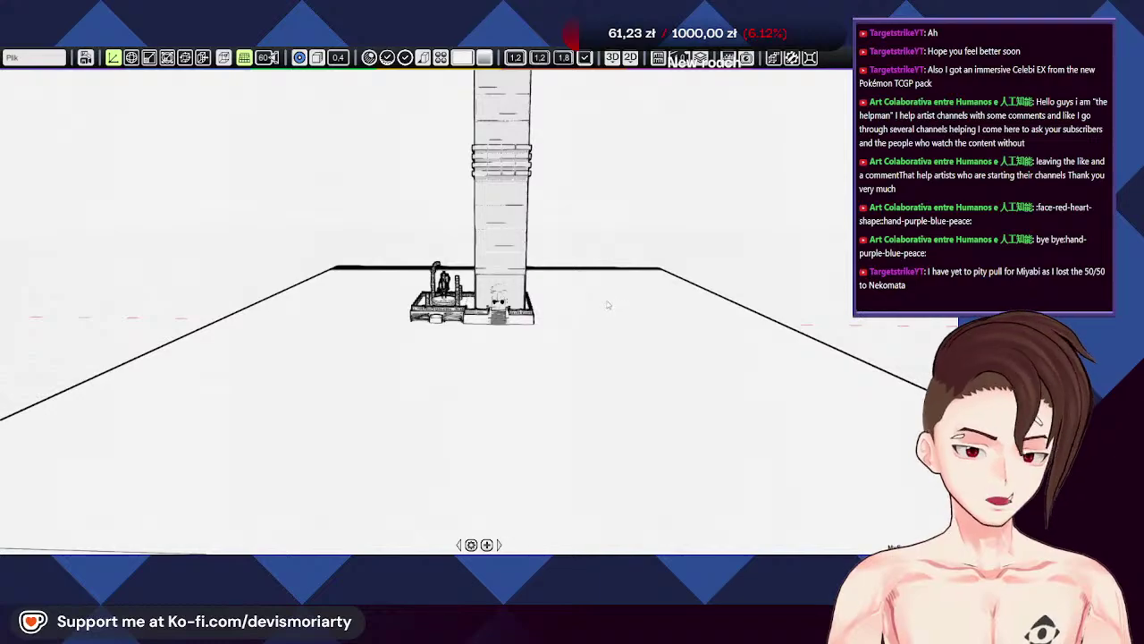
scroll(510, 308, up, 10)
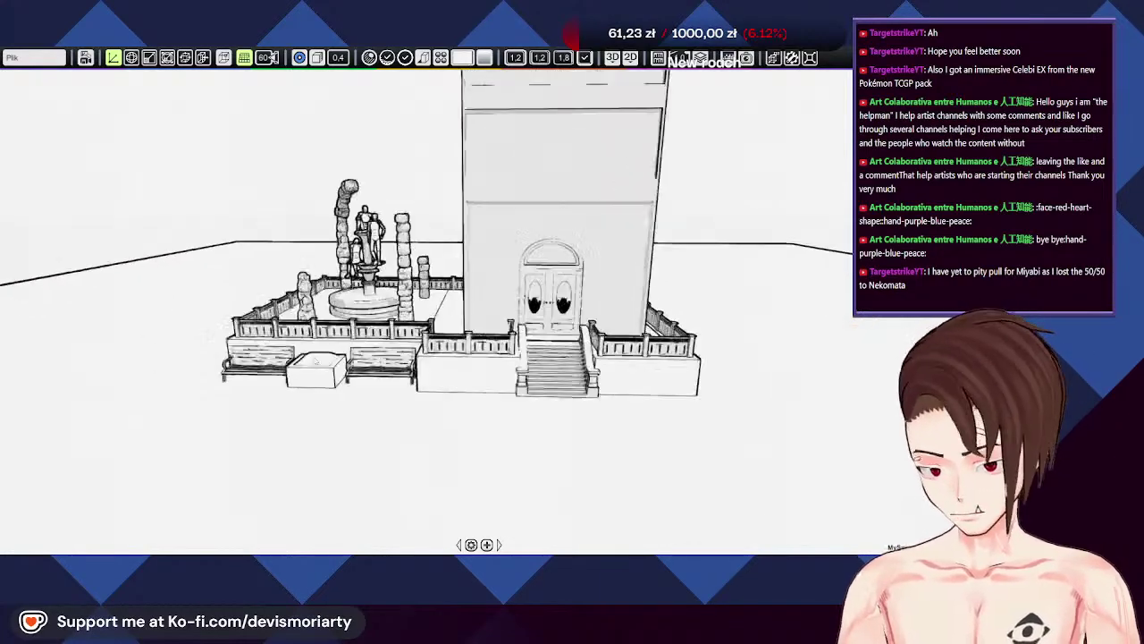
middle_drag(447, 336, 497, 280)
scroll(704, 327, down, 5)
scroll(497, 280, down, 10)
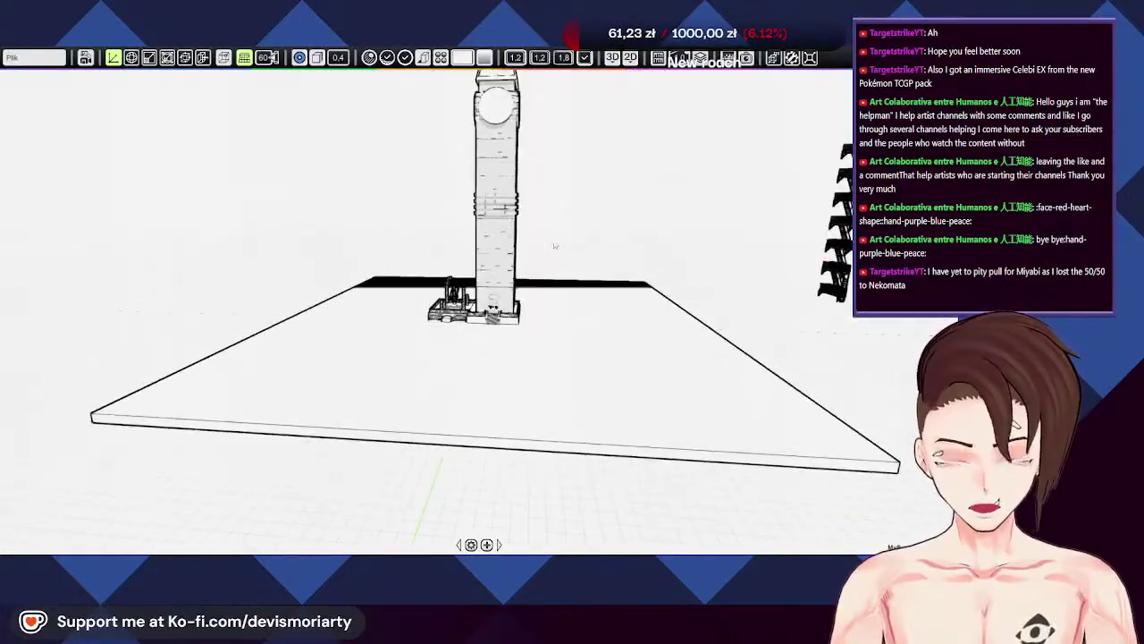
scroll(497, 280, up, 7)
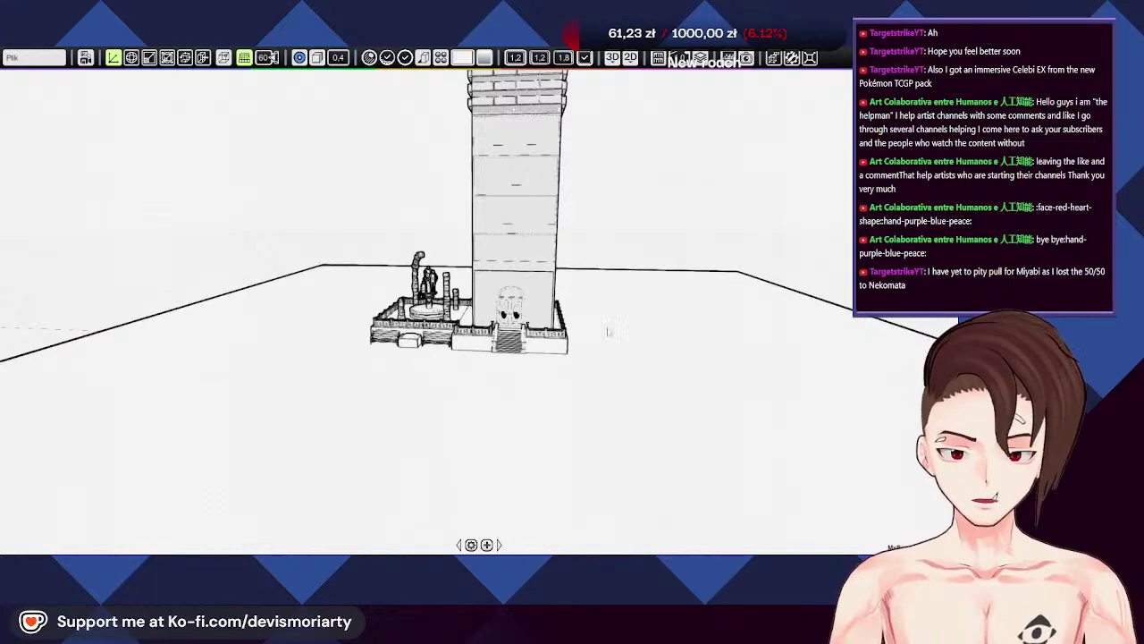
scroll(609, 332, down, 5)
middle_drag(608, 331, 525, 214)
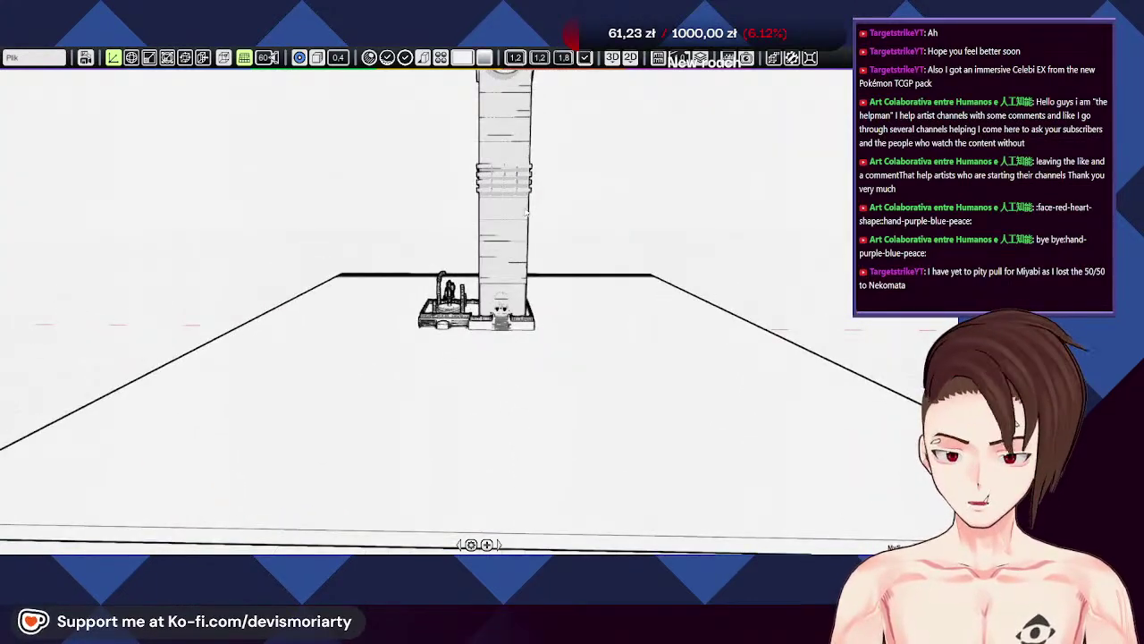
Step: Check the tower's entrance front and lower storeys together with the fountain terrace from slightly different angles
scroll(500, 287, up, 4)
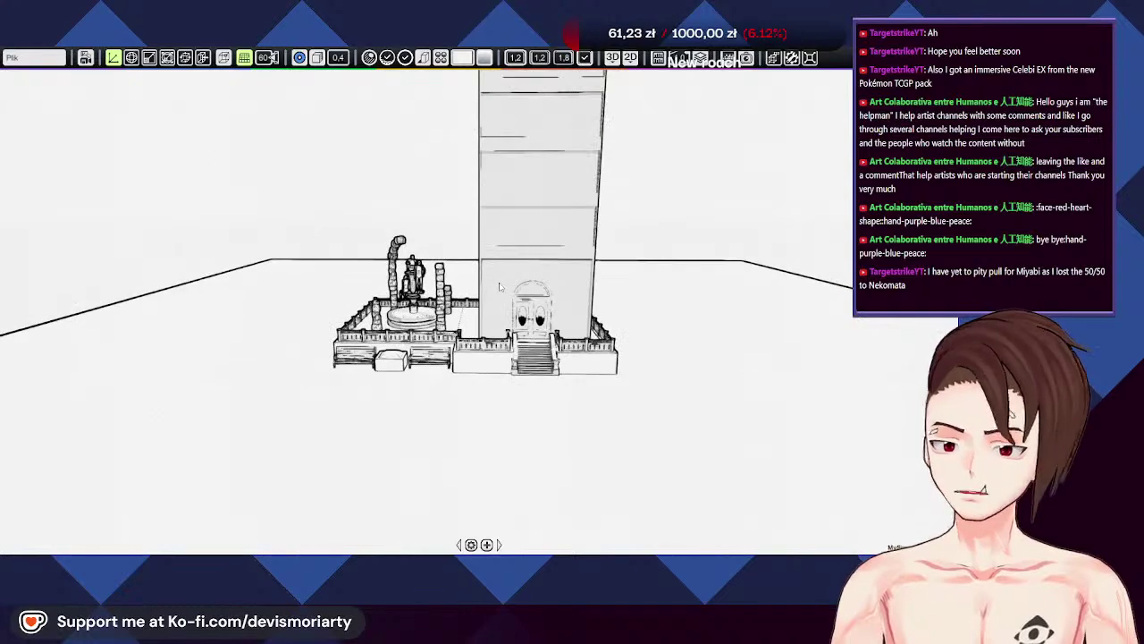
scroll(500, 287, down, 3)
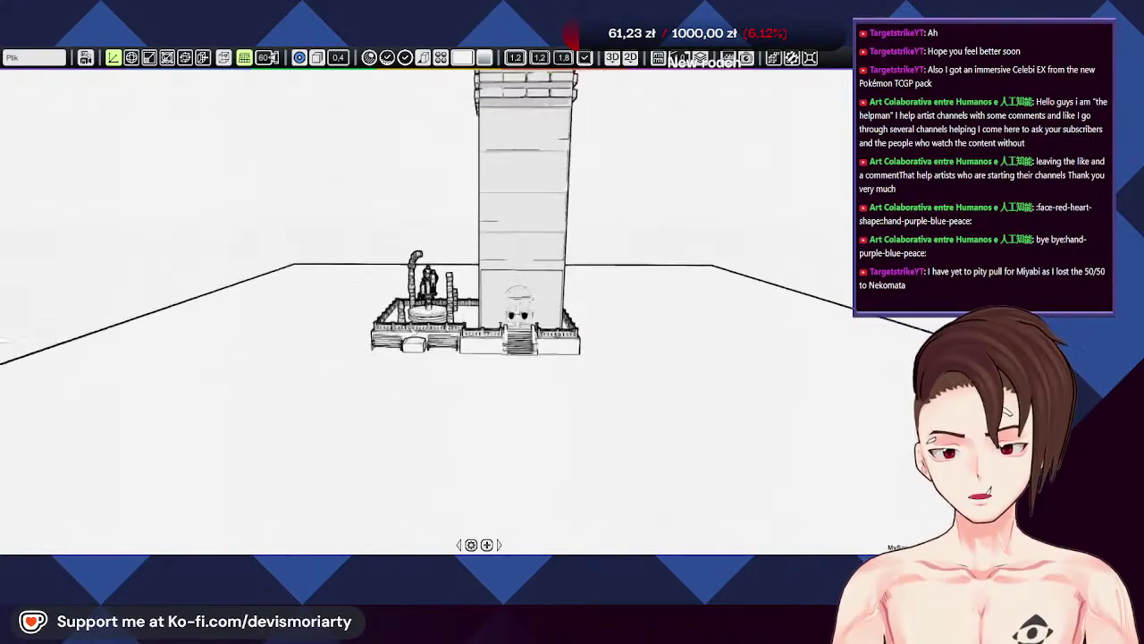
scroll(500, 287, up, 3)
middle_drag(242, 352, 767, 345)
middle_drag(184, 335, 117, 294)
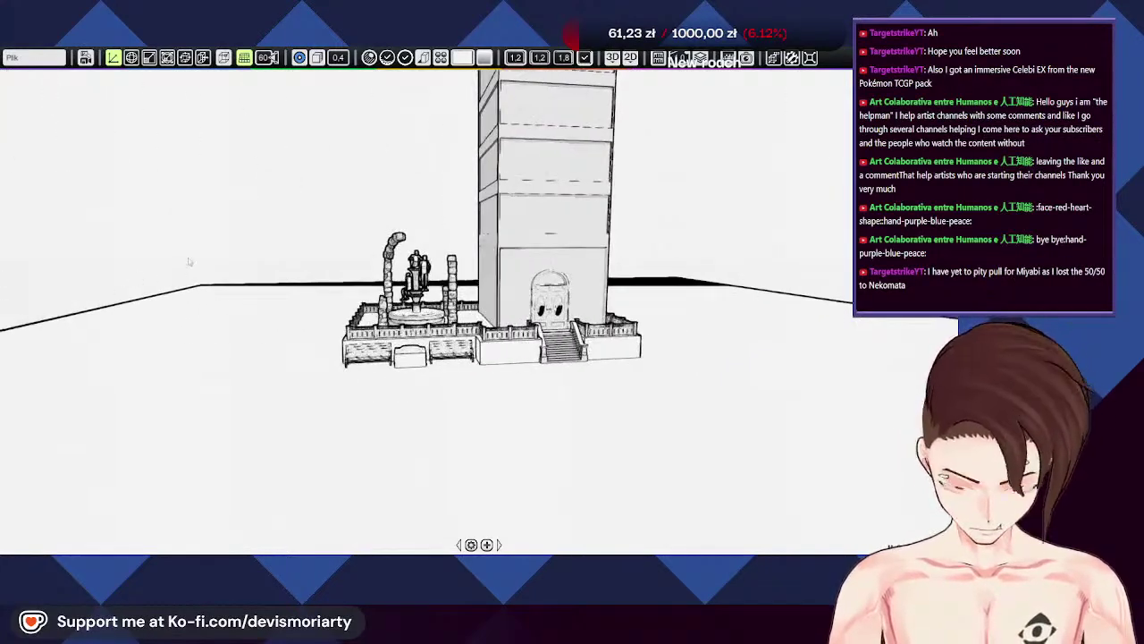
scroll(224, 255, up, 3)
scroll(251, 248, down, 3)
scroll(380, 276, down, 5)
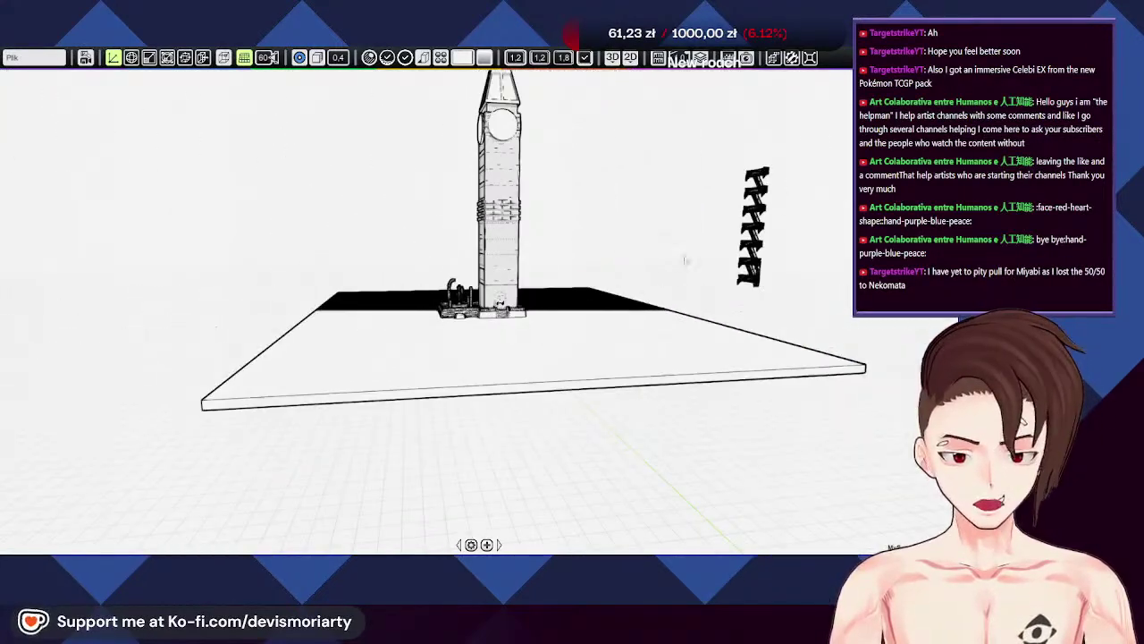
Step: Examine the tower's placement on the ground slab from high above, including the empty area around it
middle_drag(674, 218, 620, 366)
scroll(539, 353, down, 1)
scroll(539, 353, up, 6)
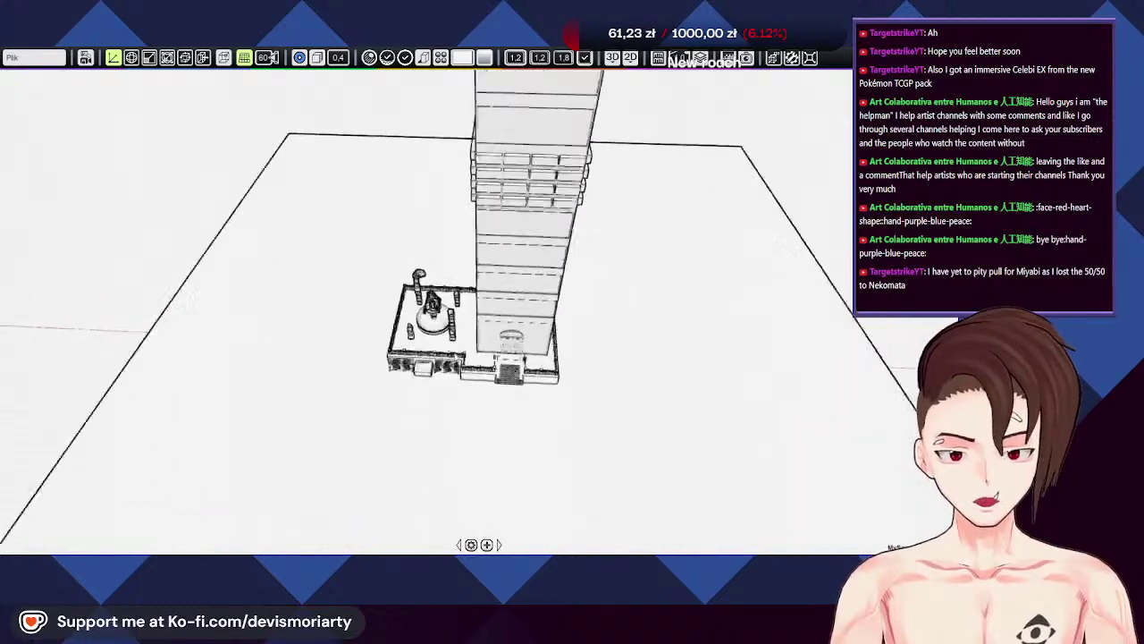
right_drag(92, 253, 550, 310)
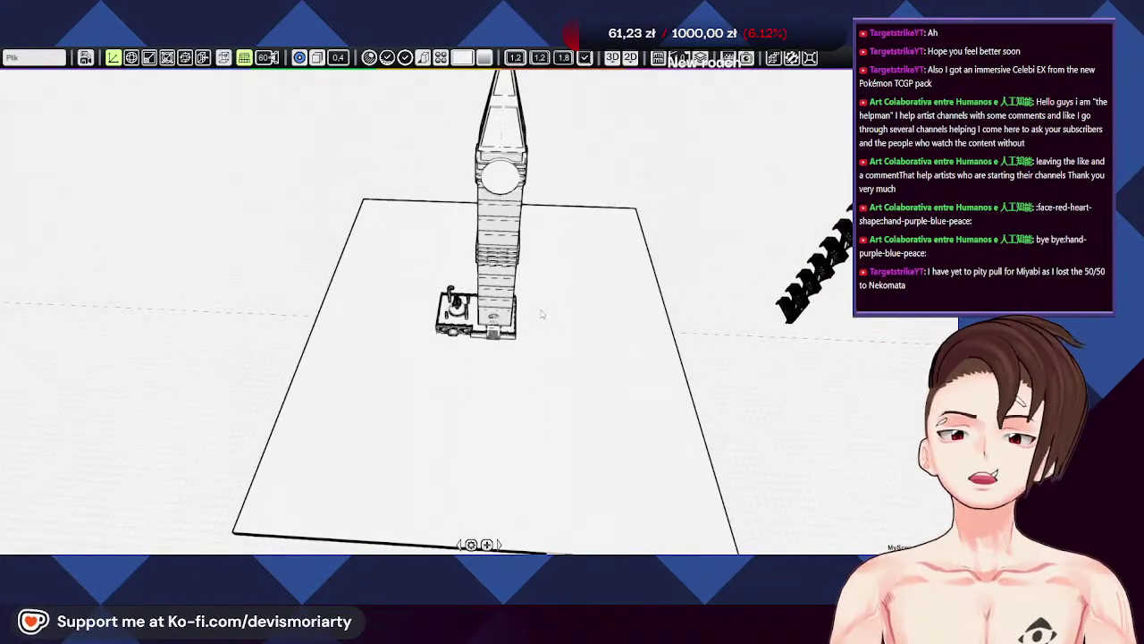
scroll(512, 349, down, 4)
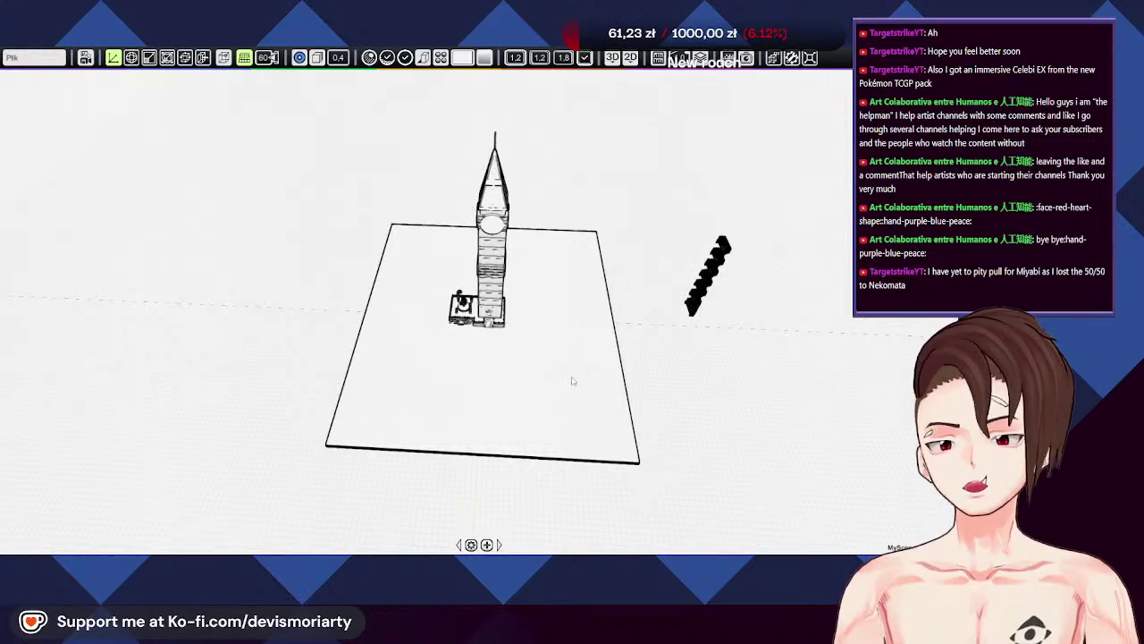
scroll(573, 381, up, 4)
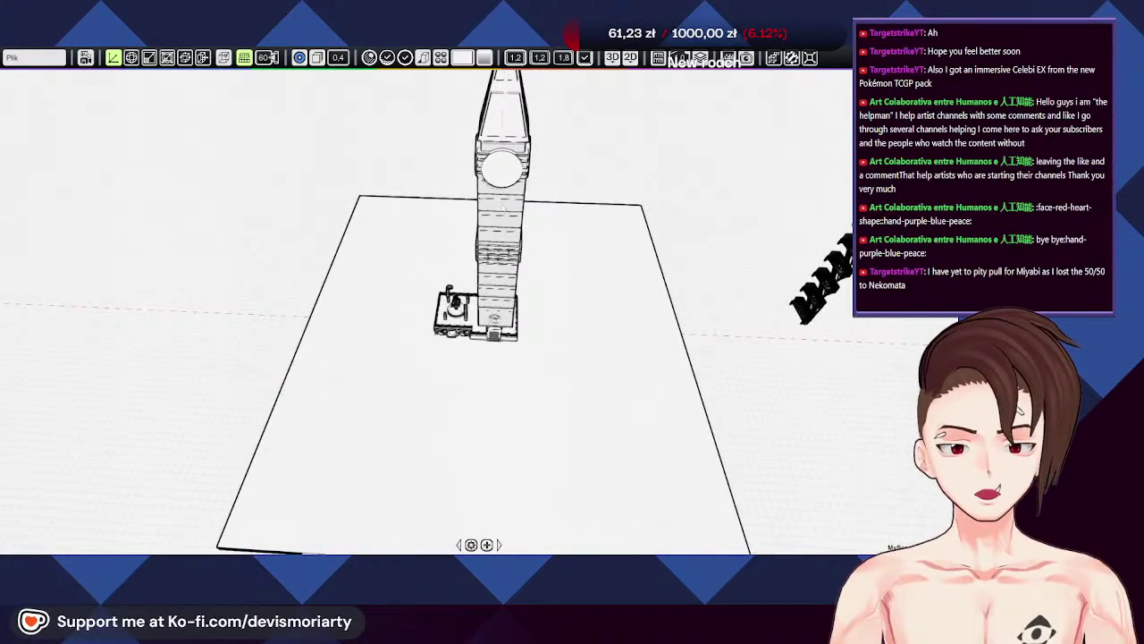
middle_drag(541, 361, 444, 395)
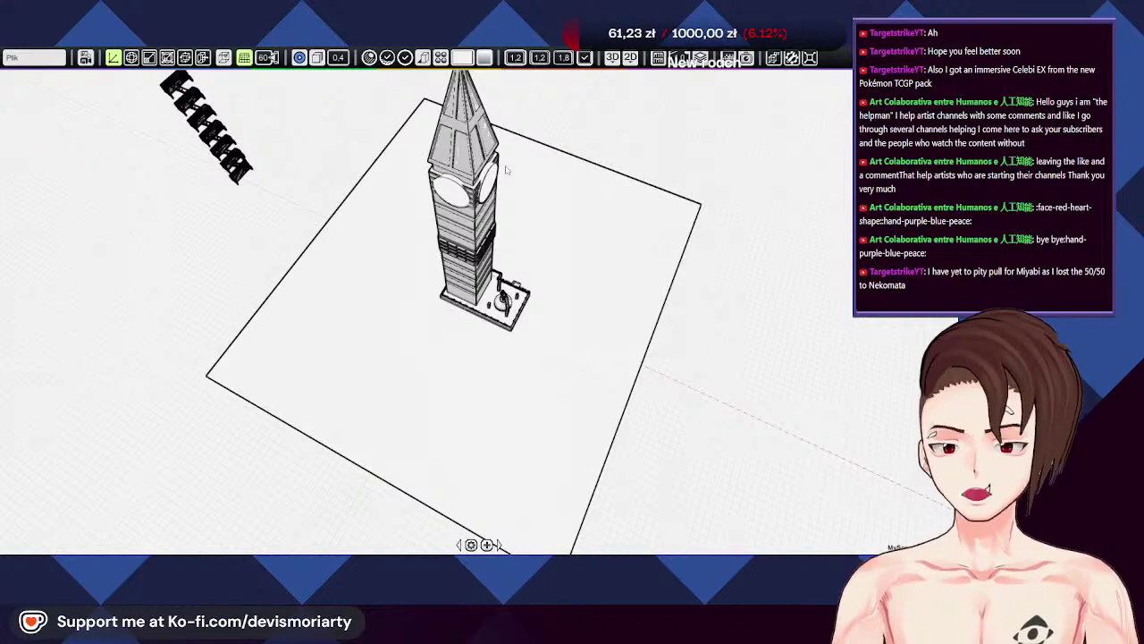
Step: Inspect the tower's base at ground level and along the railed side opposite the fountain
middle_drag(609, 277, 287, 169)
scroll(596, 423, up, 7)
middle_drag(595, 424, 315, 288)
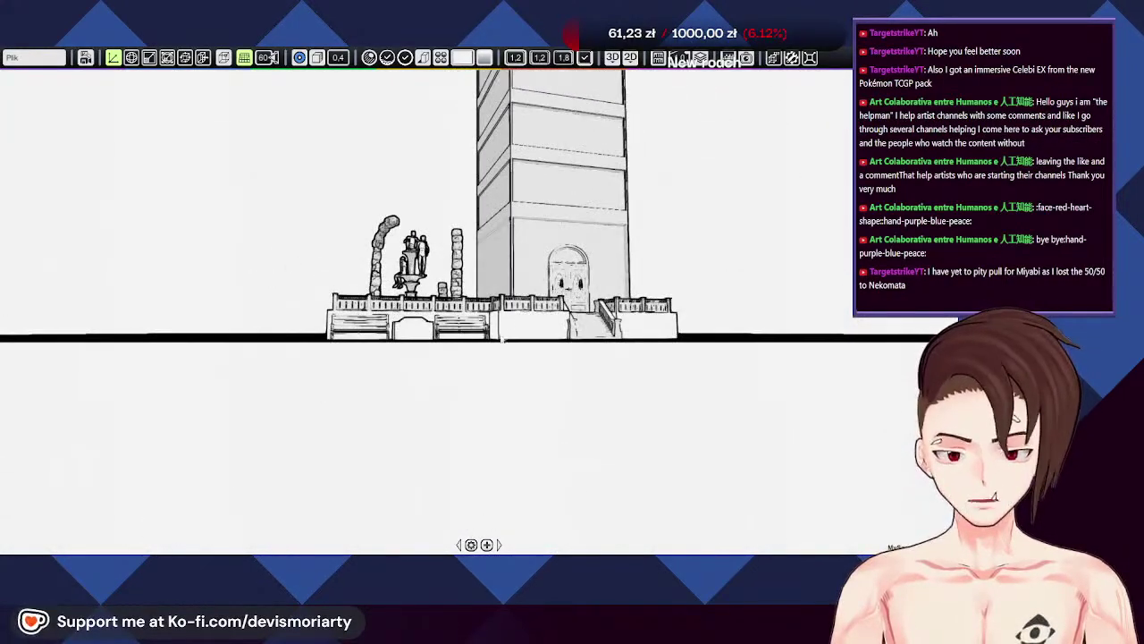
scroll(537, 362, up, 4)
middle_drag(536, 362, 519, 330)
scroll(467, 391, down, 3)
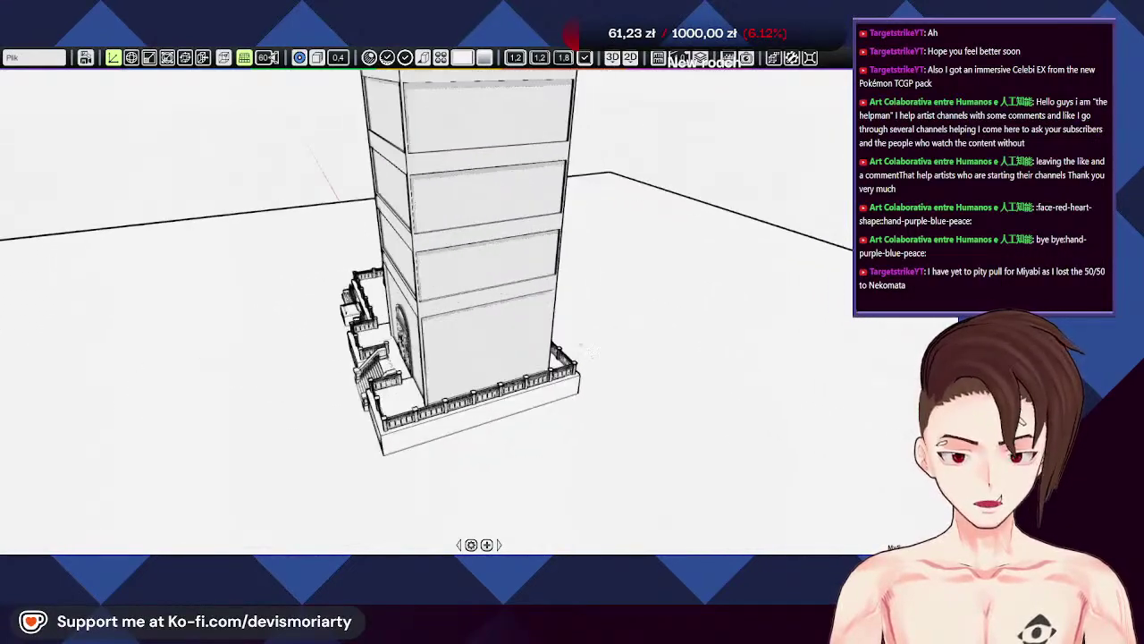
Step: Review the tower shaft above the entrance and the open ground around the terrace from the front
scroll(518, 304, down, 8)
middle_drag(518, 277, 804, 309)
scroll(805, 308, up, 6)
middle_drag(527, 331, 651, 275)
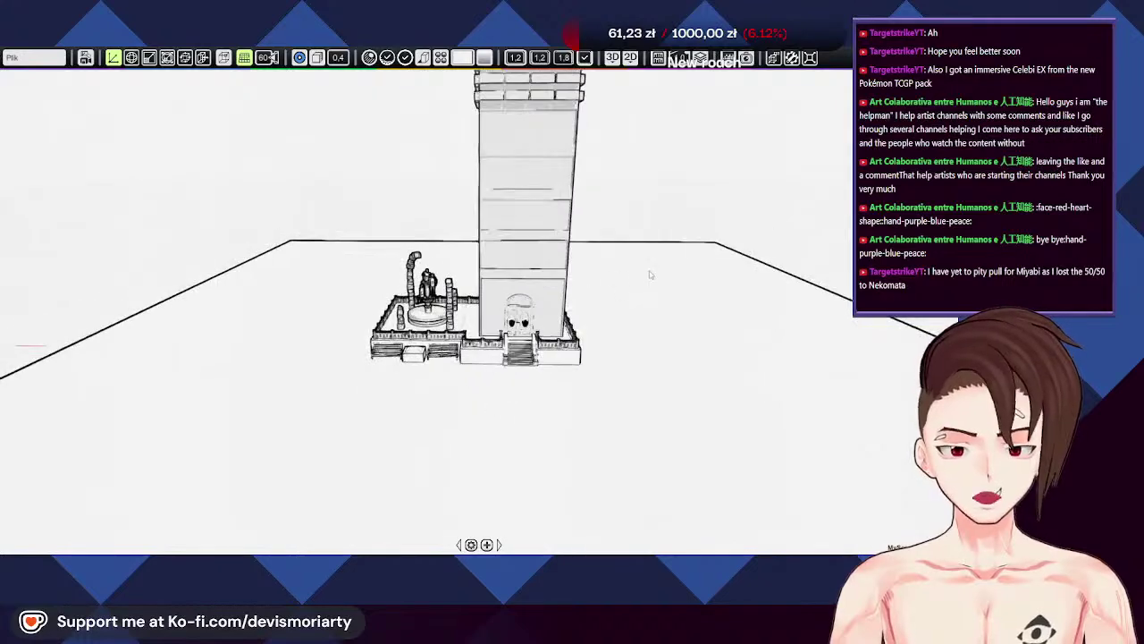
scroll(586, 298, up, 4)
scroll(565, 257, down, 4)
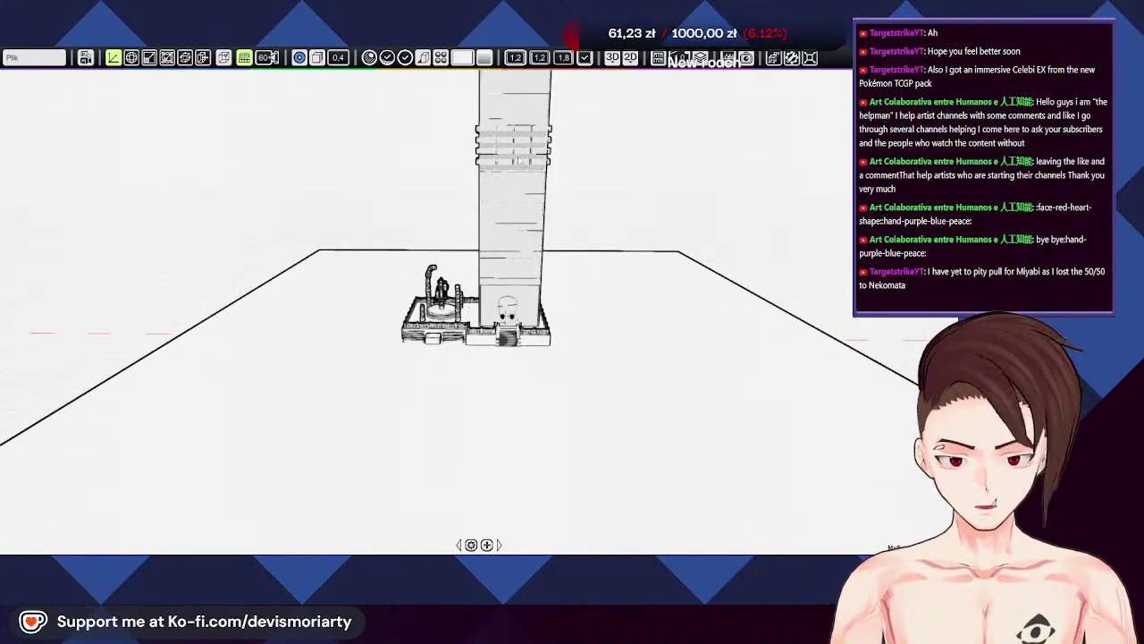
scroll(547, 165, down, 5)
scroll(548, 166, up, 4)
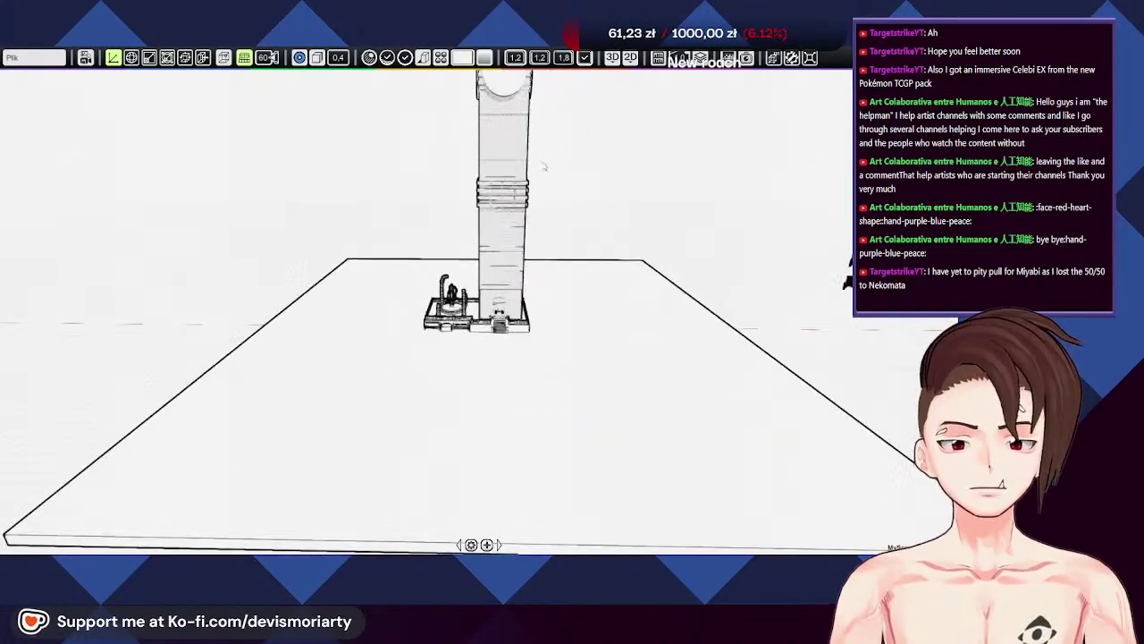
mouse_move(559, 213)
middle_down()
mouse_move(544, 258)
mouse_move(556, 208)
middle_up()
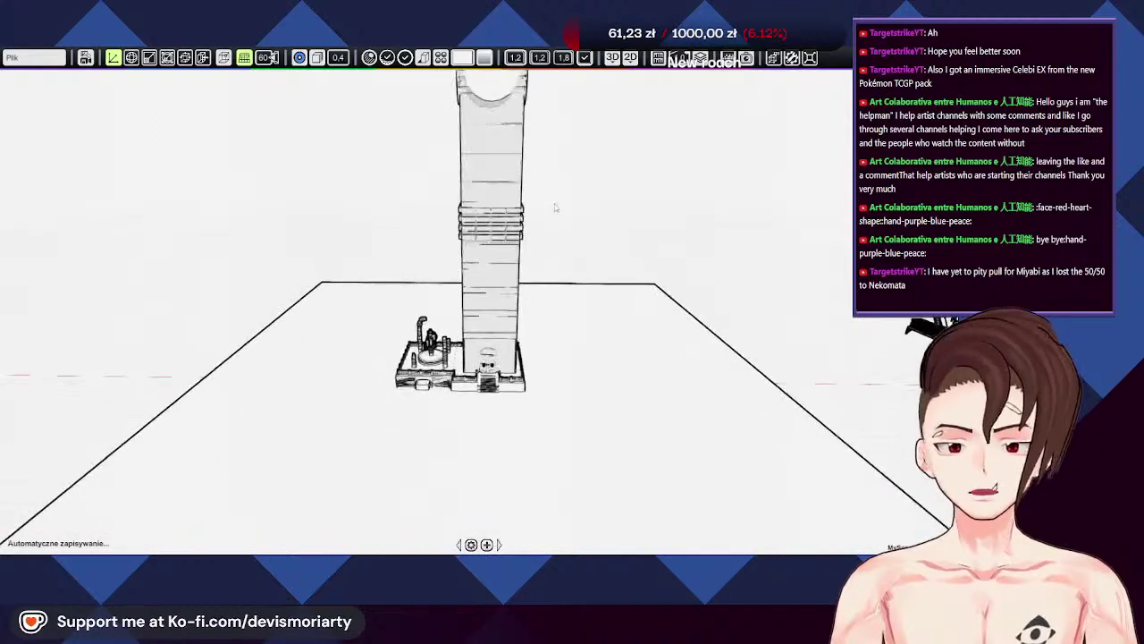
Step: Examine the tower's full height from base to clock face and spire in relation to the whole ground slab
scroll(553, 211, down, 5)
scroll(552, 212, up, 2)
scroll(640, 239, up, 2)
middle_drag(640, 239, 676, 238)
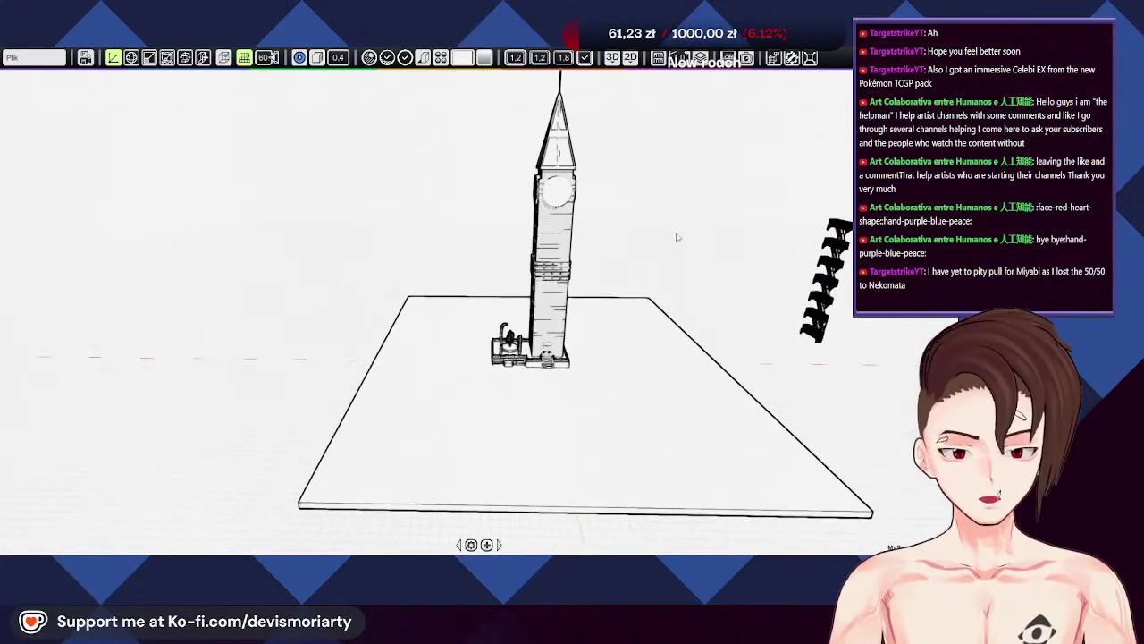
right_drag(676, 237, 644, 227)
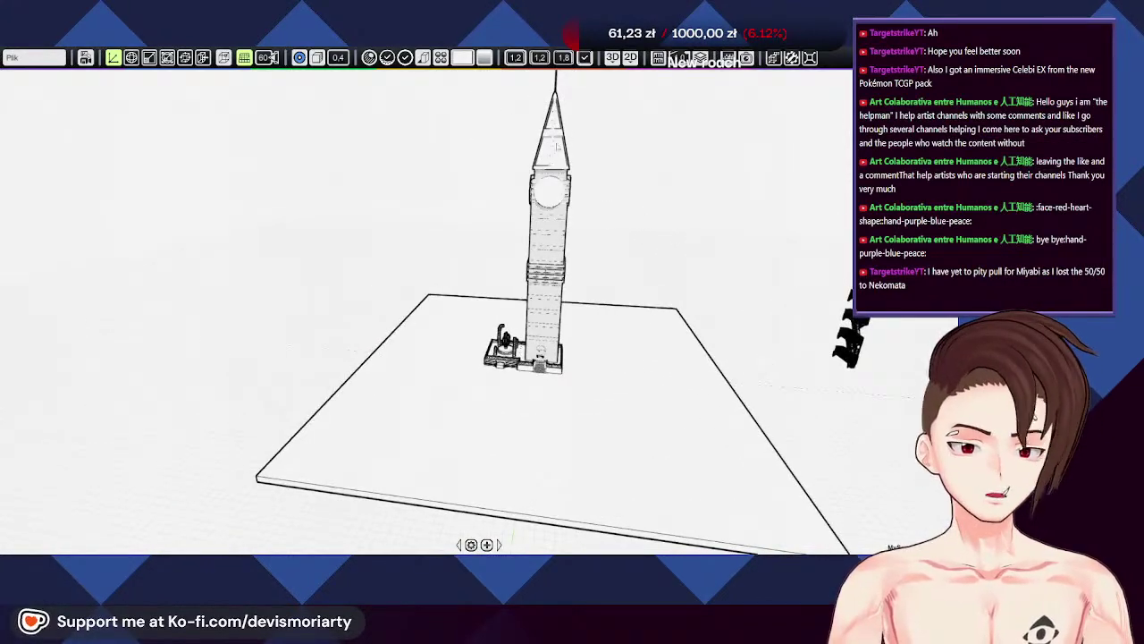
scroll(692, 435, up, 4)
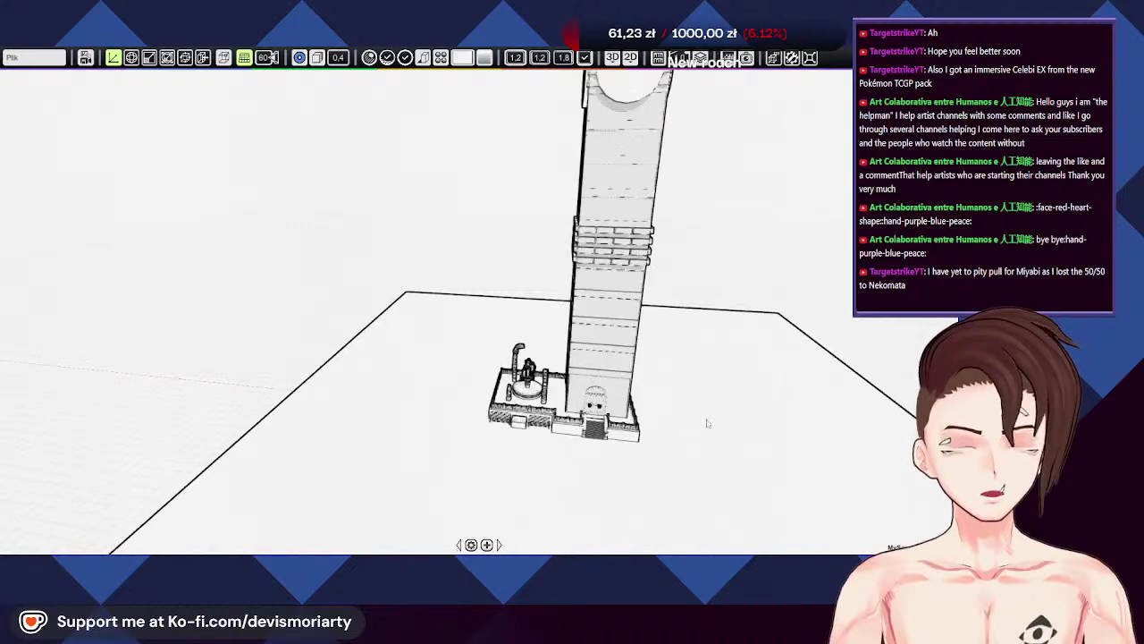
right_drag(707, 423, 664, 432)
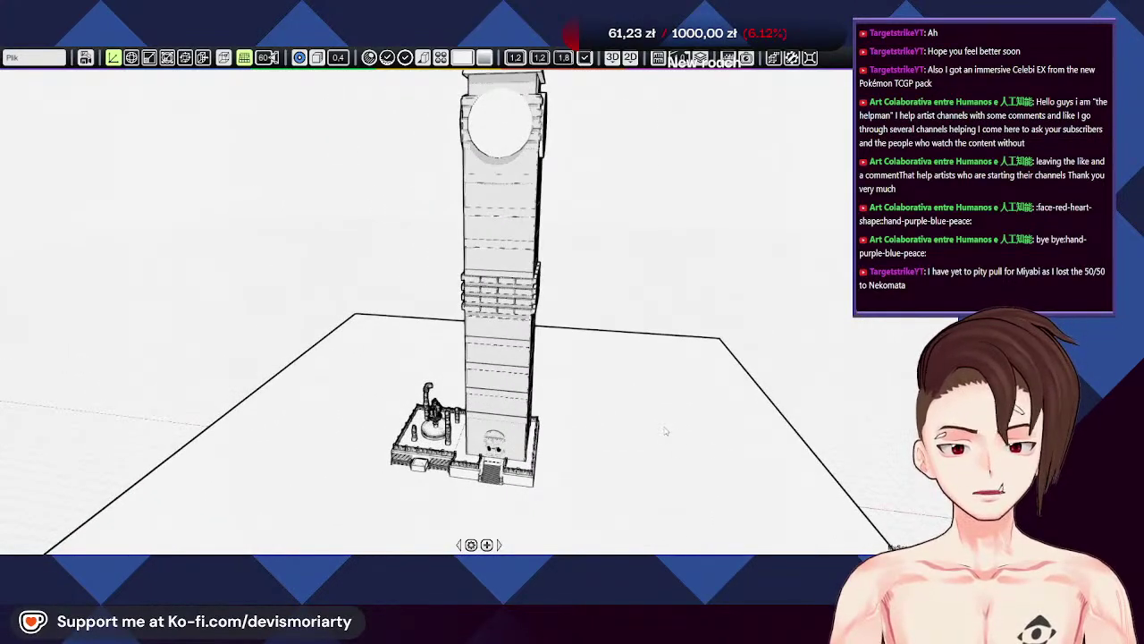
scroll(646, 420, down, 5)
scroll(581, 398, up, 2)
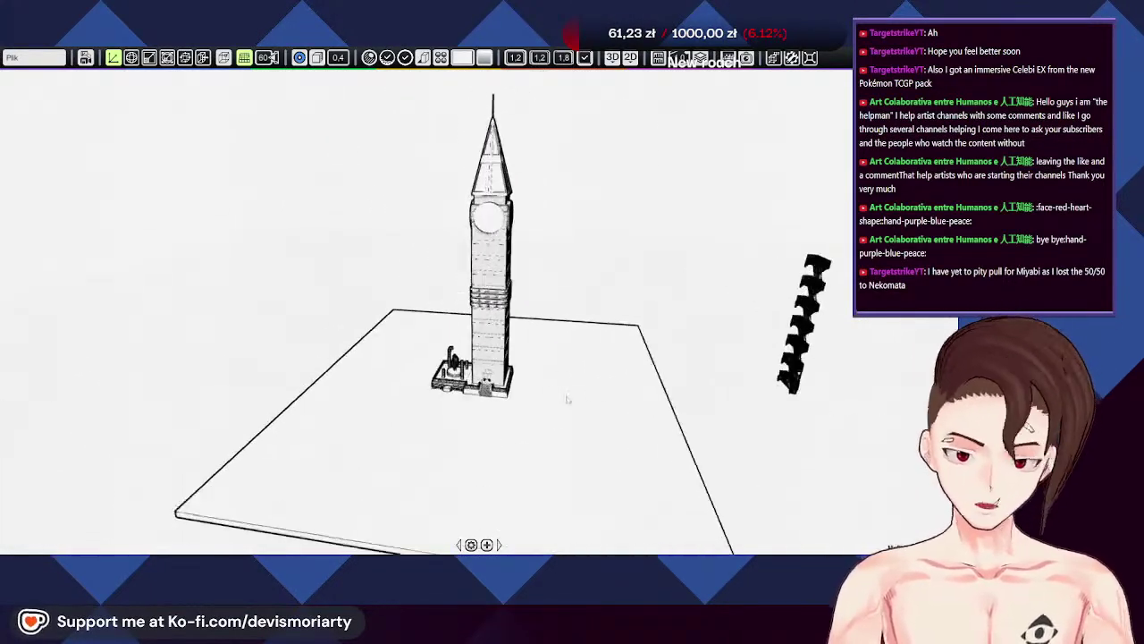
right_drag(567, 399, 600, 391)
scroll(598, 389, down, 2)
middle_drag(563, 440, 531, 352)
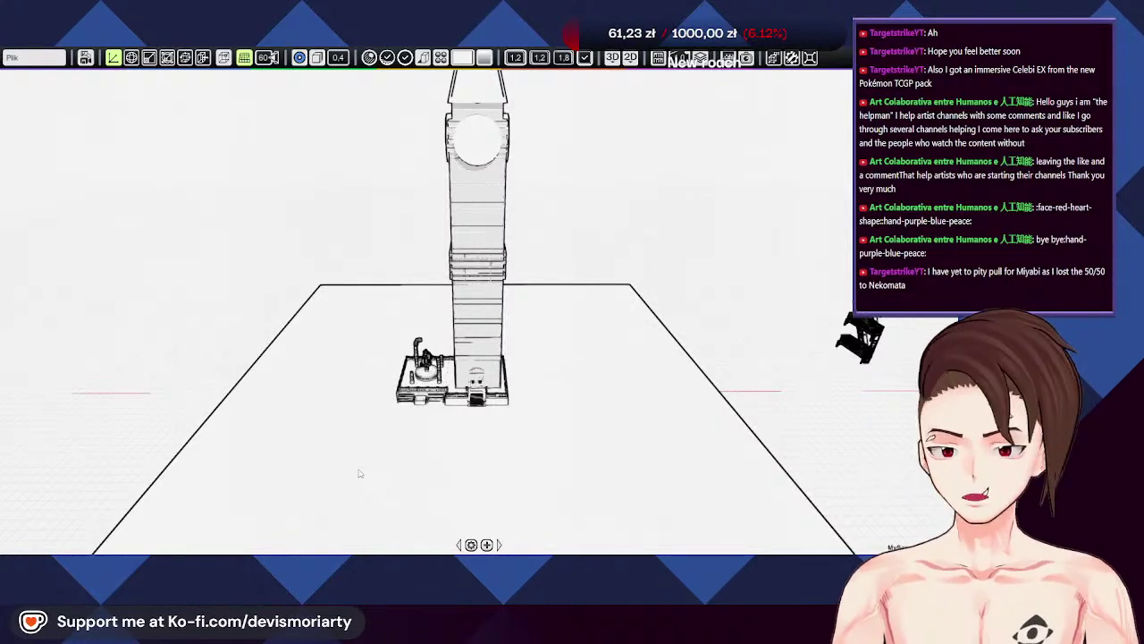
scroll(448, 365, down, 3)
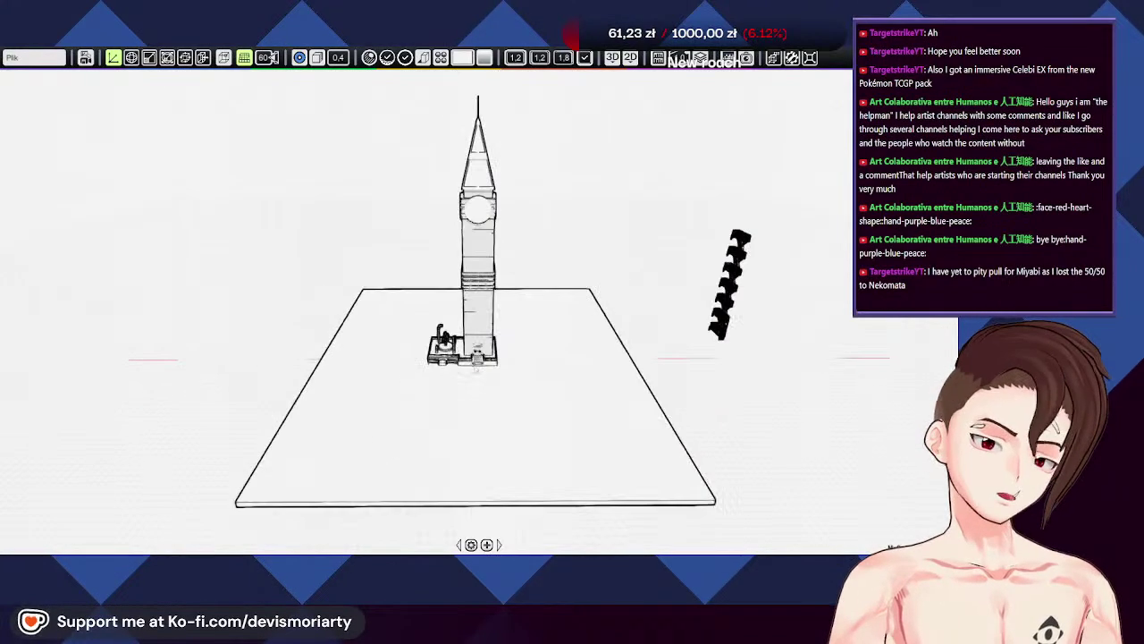
scroll(450, 363, up, 1)
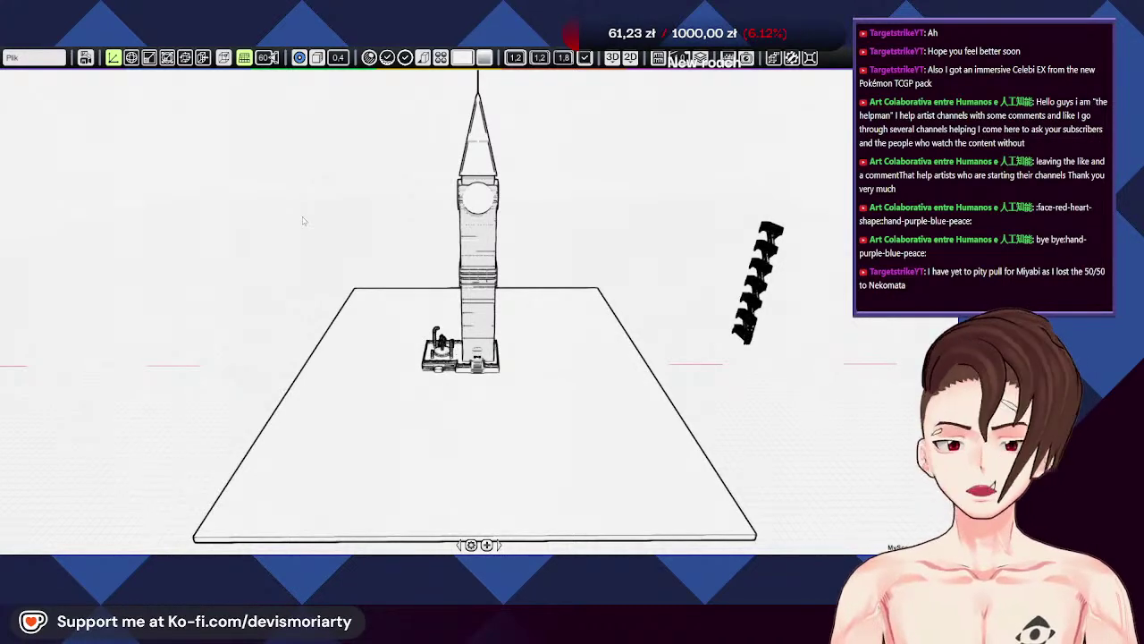
Step: Examine the clock tower on the ground slab, from the overall view in to its entrance and fountain terrace
scroll(481, 344, up, 3)
middle_drag(499, 334, 589, 206)
scroll(569, 212, down, 4)
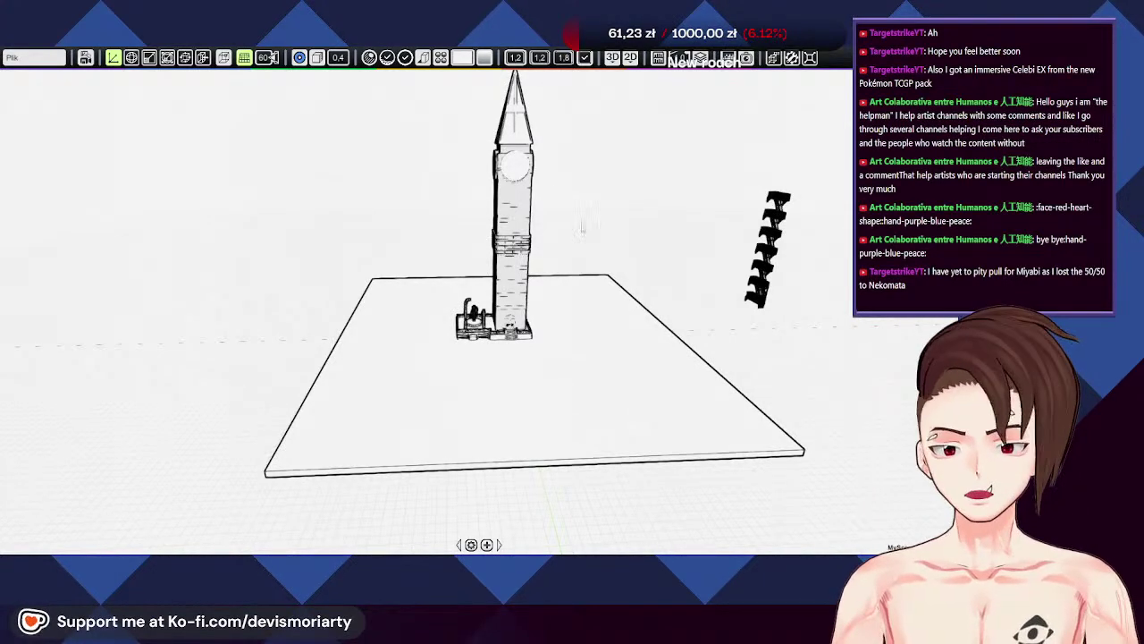
scroll(639, 253, up, 2)
middle_drag(638, 253, 598, 260)
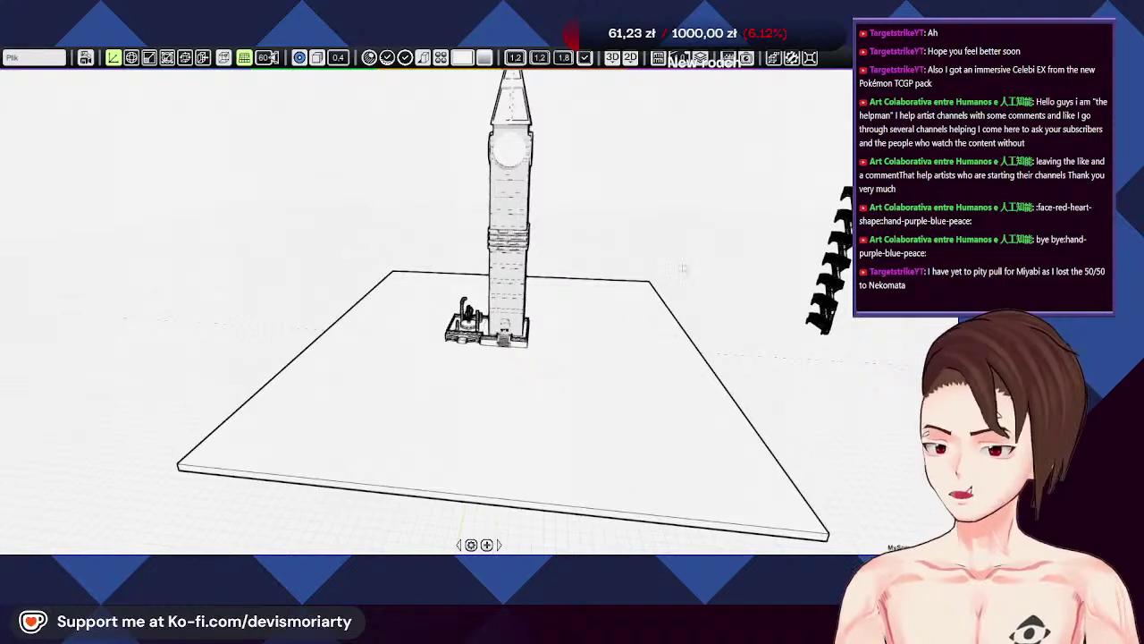
drag(684, 268, 793, 323)
scroll(738, 234, up, 10)
middle_drag(793, 323, 103, 297)
scroll(103, 297, down, 3)
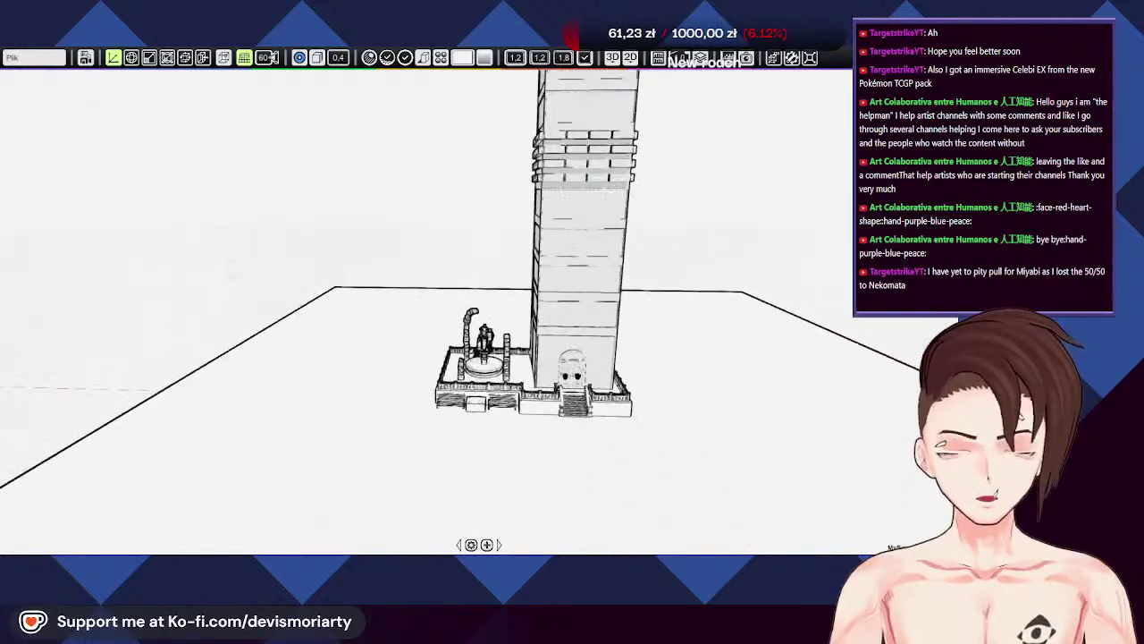
Step: Review the empty ground in front of the tower and the slab's full extent from several heights and distances
shift+middle_drag(719, 299, 597, 249)
scroll(597, 248, down, 5)
scroll(597, 248, up, 4)
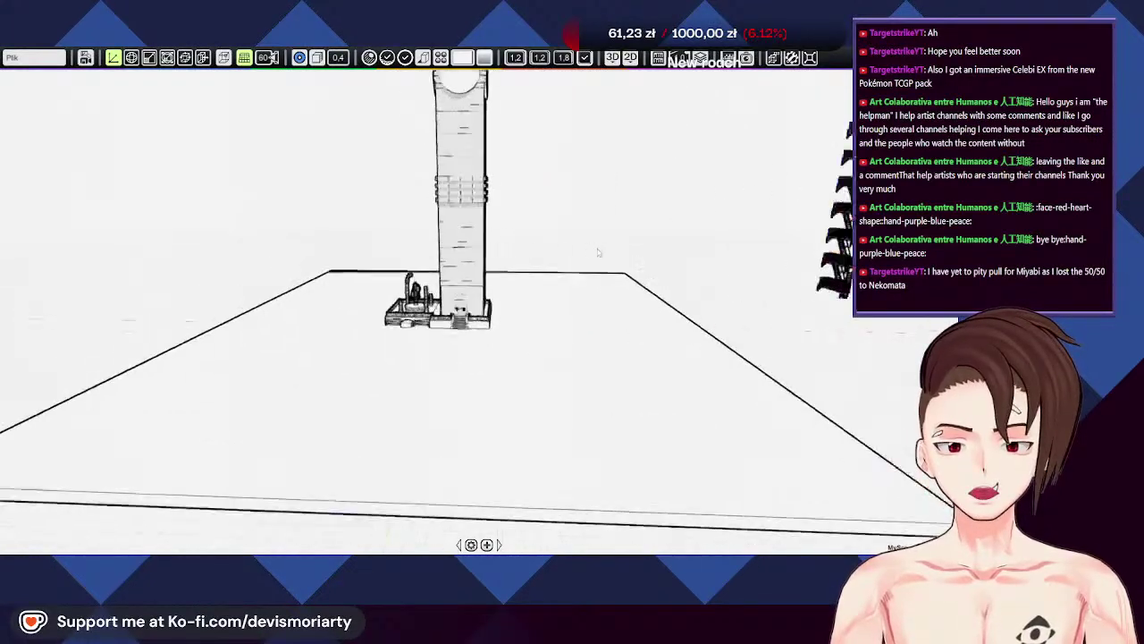
scroll(597, 248, down, 3)
scroll(465, 295, up, 2)
scroll(630, 185, down, 3)
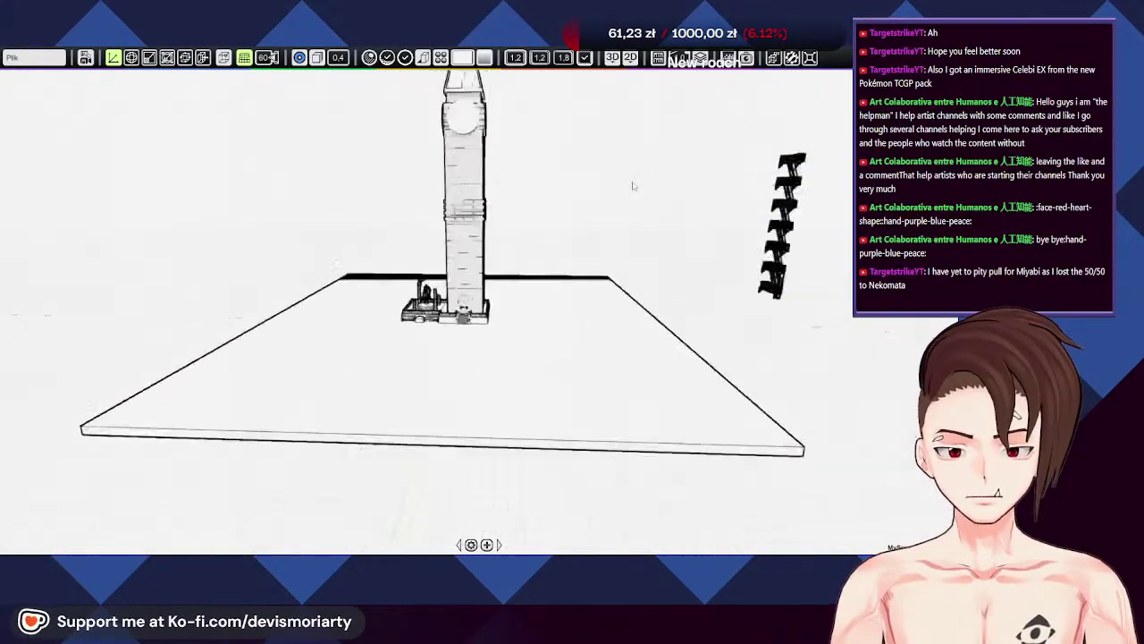
scroll(599, 183, up, 4)
shift+middle_drag(444, 264, 497, 252)
scroll(497, 252, down, 1)
scroll(536, 224, down, 2)
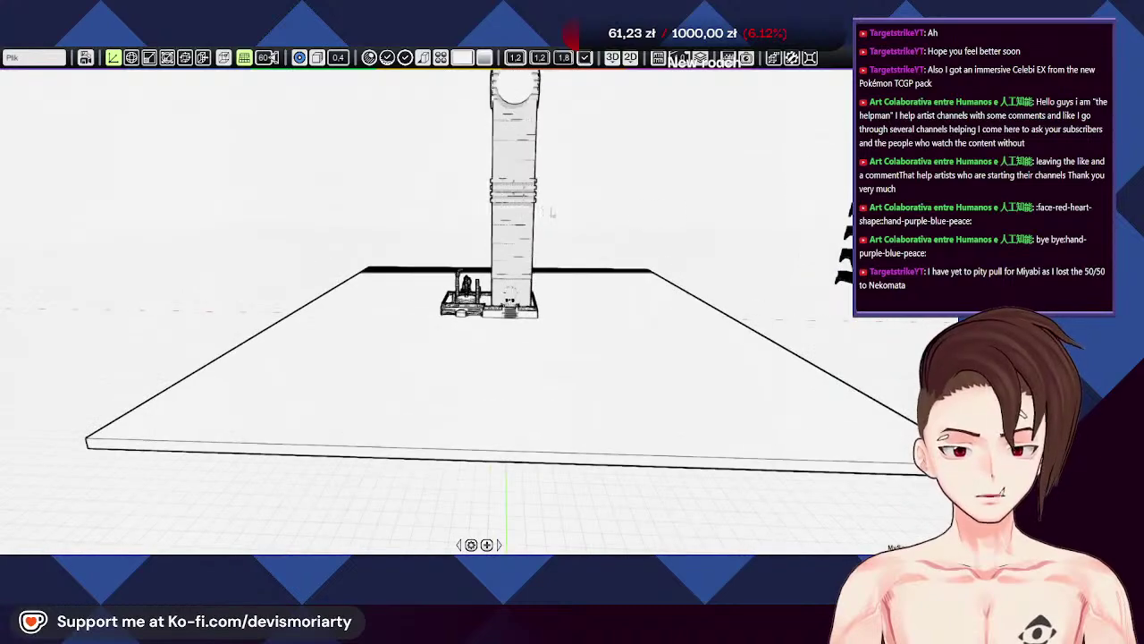
middle_drag(658, 206, 594, 291)
middle_drag(844, 284, 792, 251)
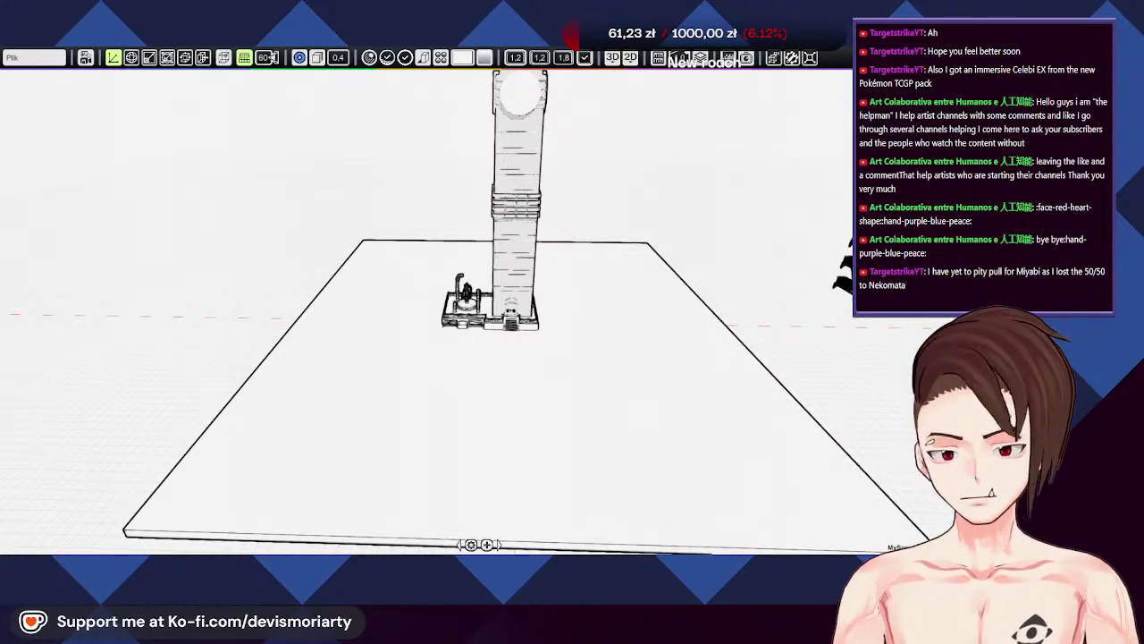
scroll(677, 277, down, 5)
scroll(666, 232, up, 4)
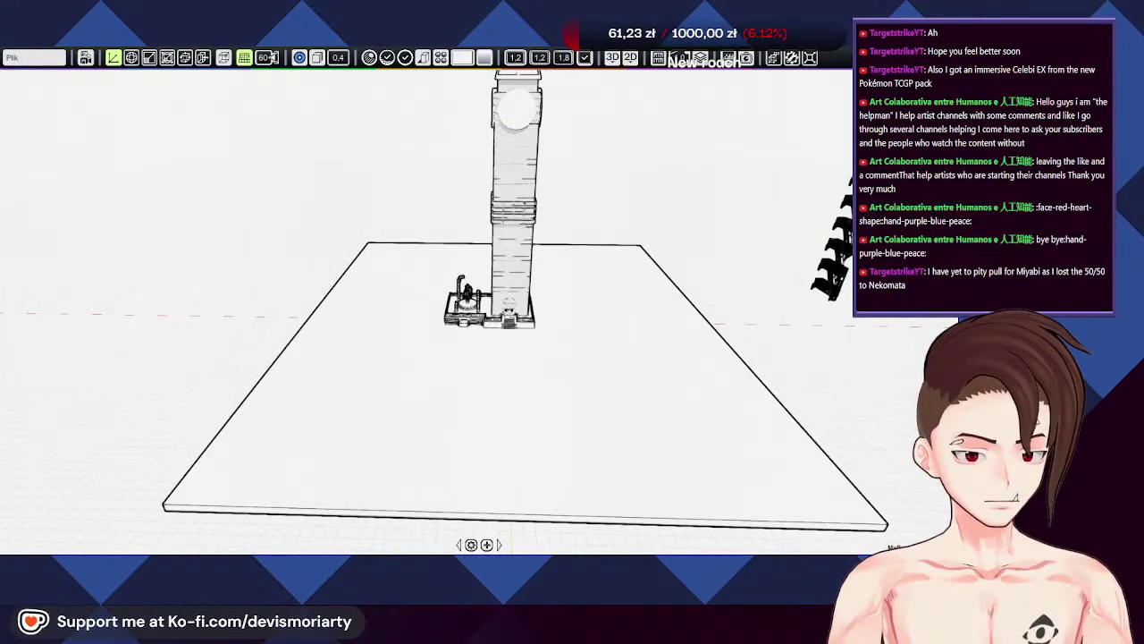
middle_drag(628, 163, 662, 242)
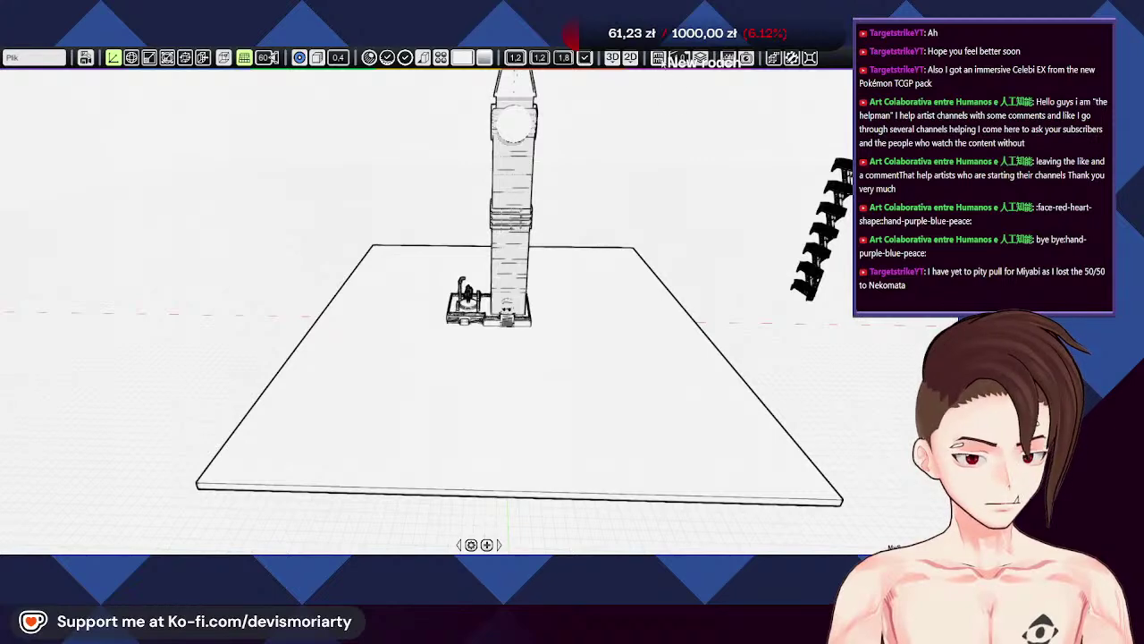
Step: Open the content library, and duplicate the box between the two benches outward from the fountain terrace
click(658, 57)
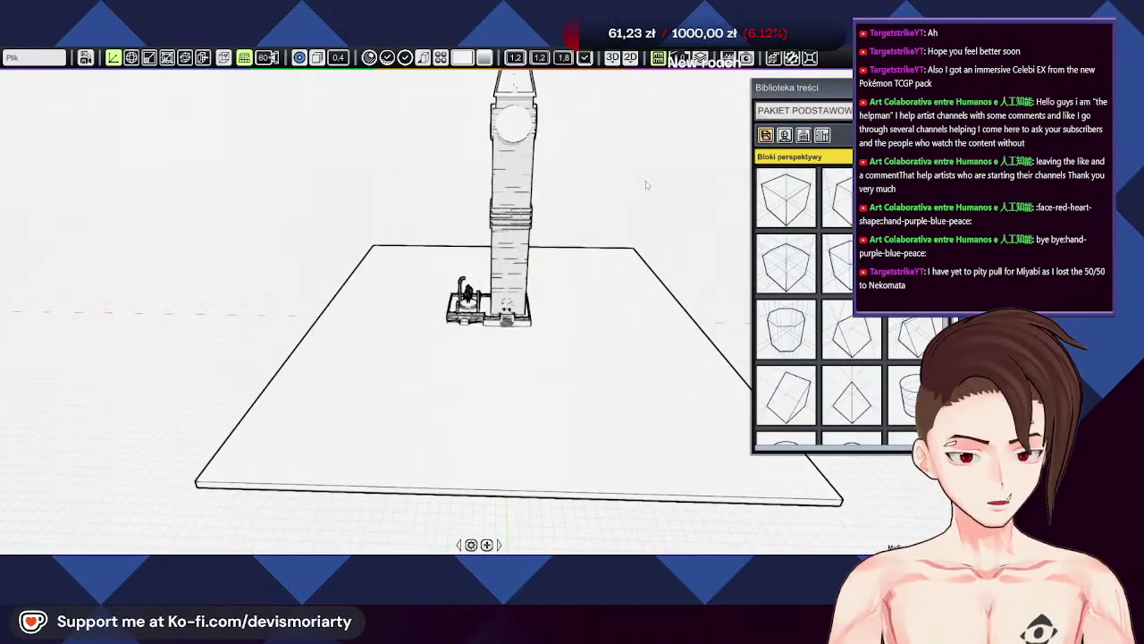
middle_drag(648, 186, 544, 216)
scroll(545, 217, up, 5)
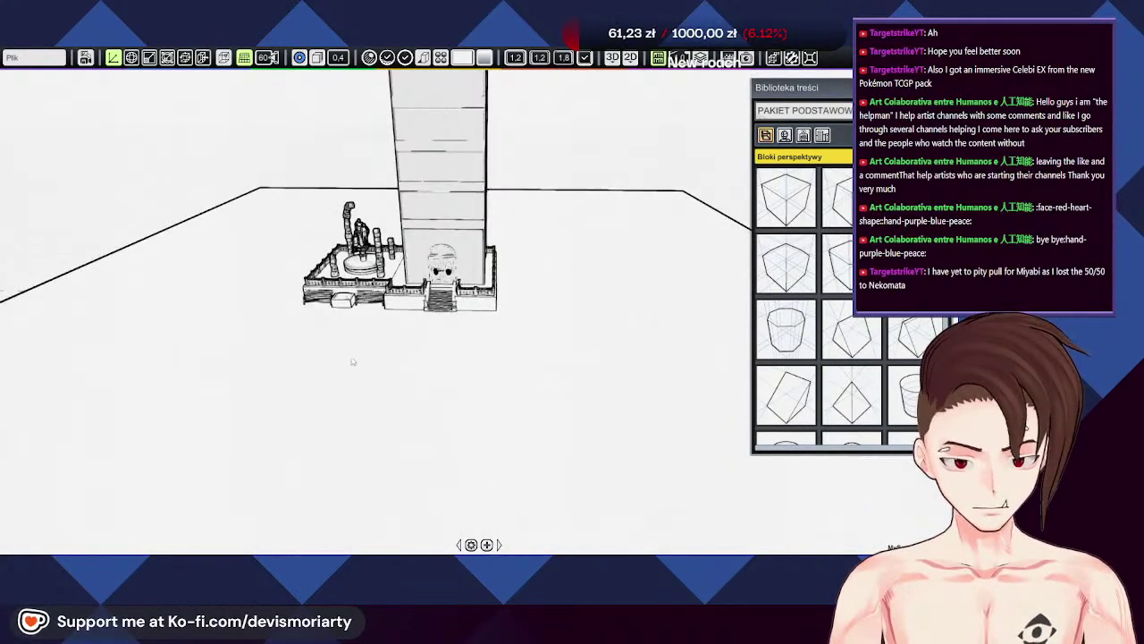
scroll(352, 361, up, 8)
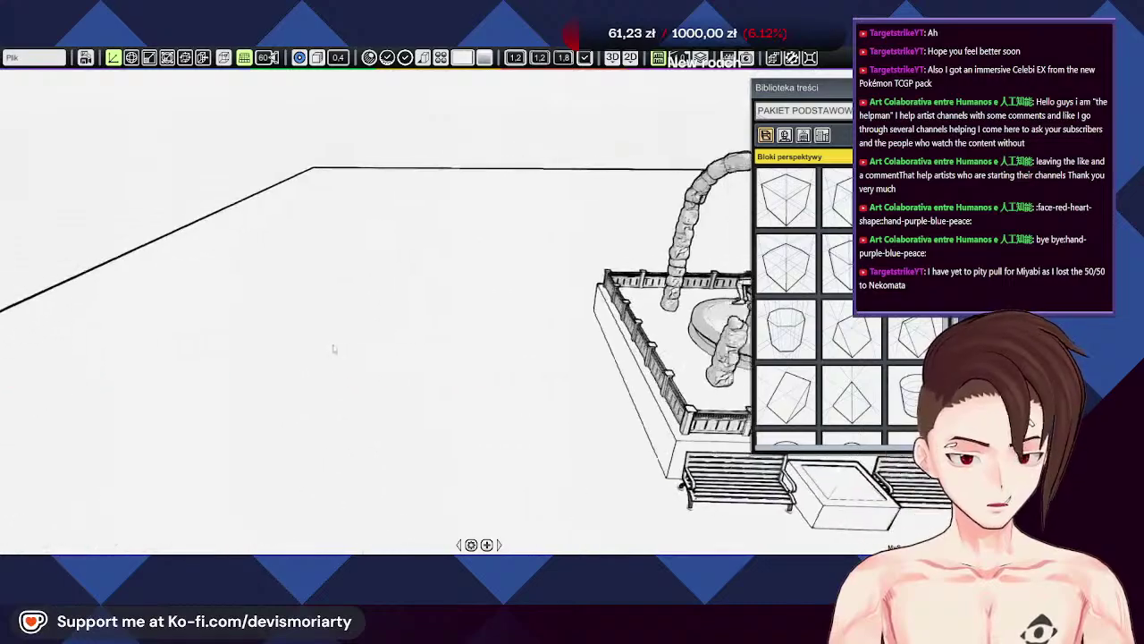
middle_drag(335, 349, 480, 175)
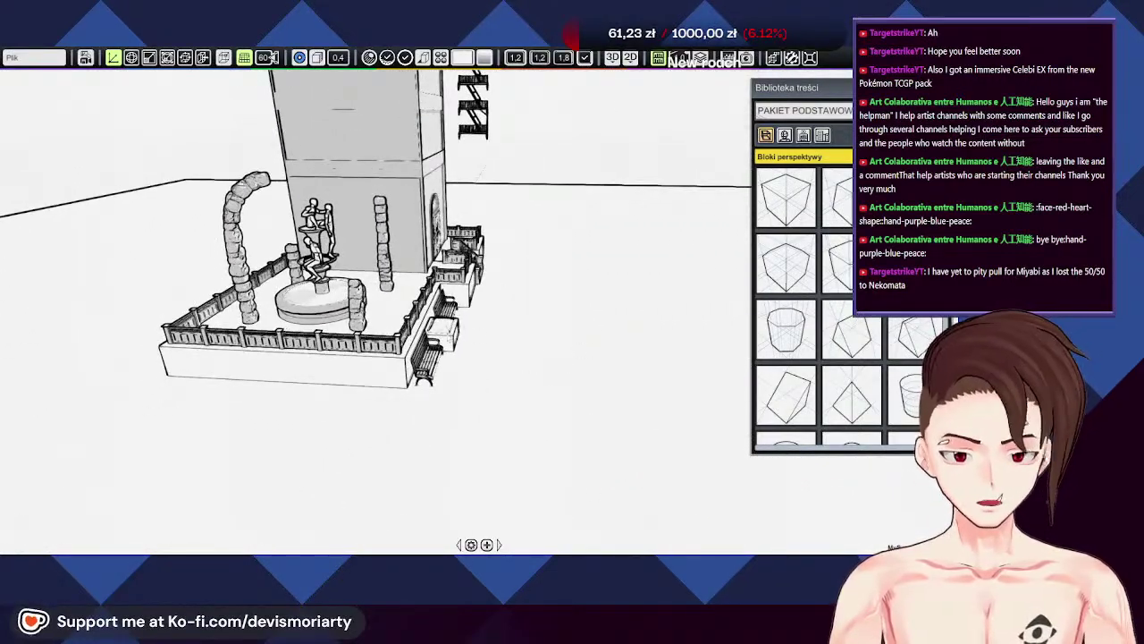
click(447, 336)
scroll(391, 426, up, 5)
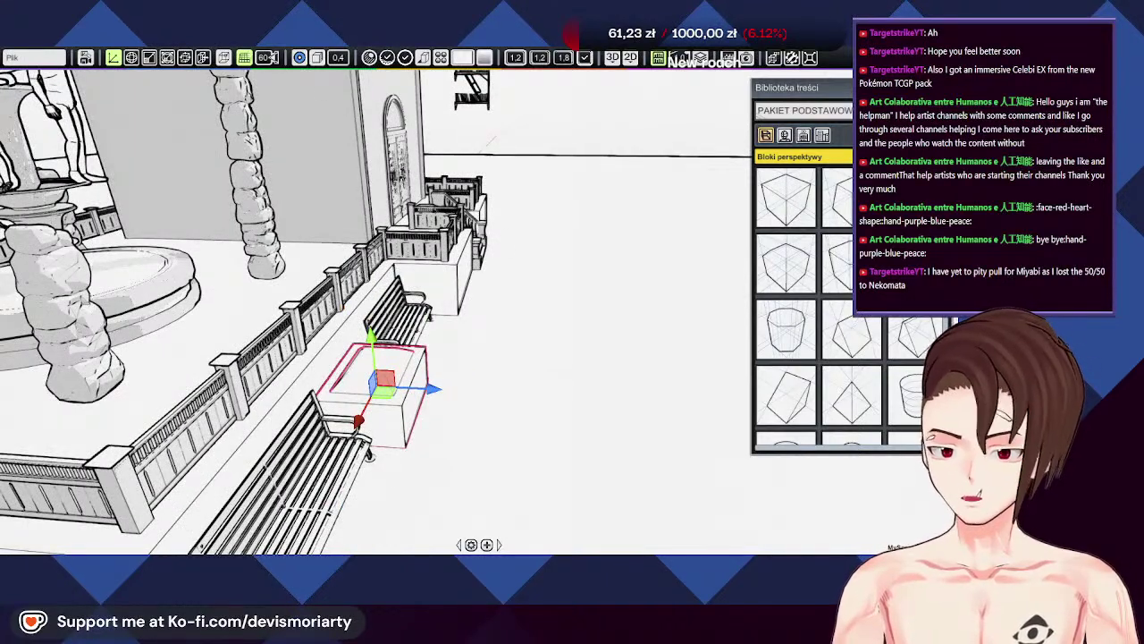
click(203, 57)
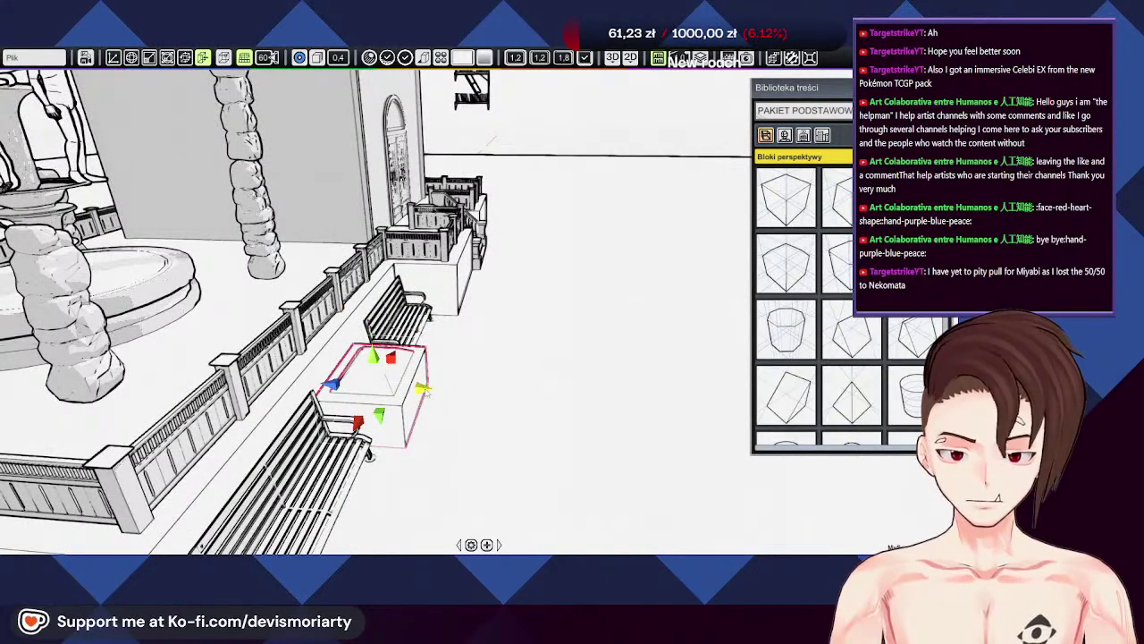
drag(427, 390, 572, 402)
click(113, 58)
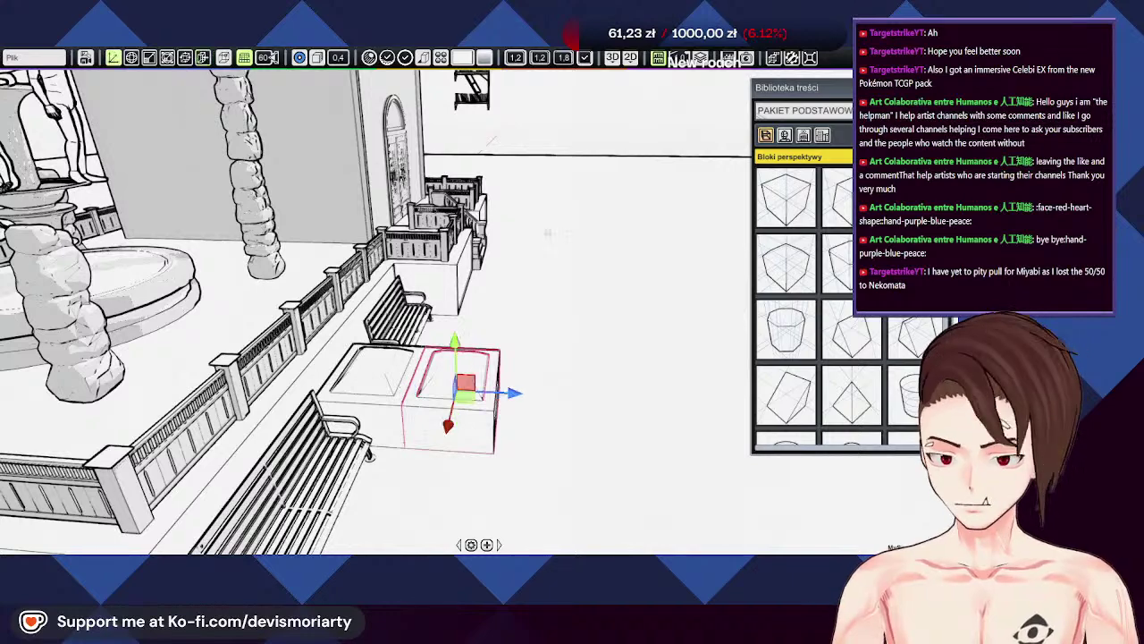
Step: Move the copied box around the corner to the middle of the terrace side opposite the tower
scroll(527, 243, down, 5)
drag(464, 365, 442, 447)
drag(497, 407, 343, 401)
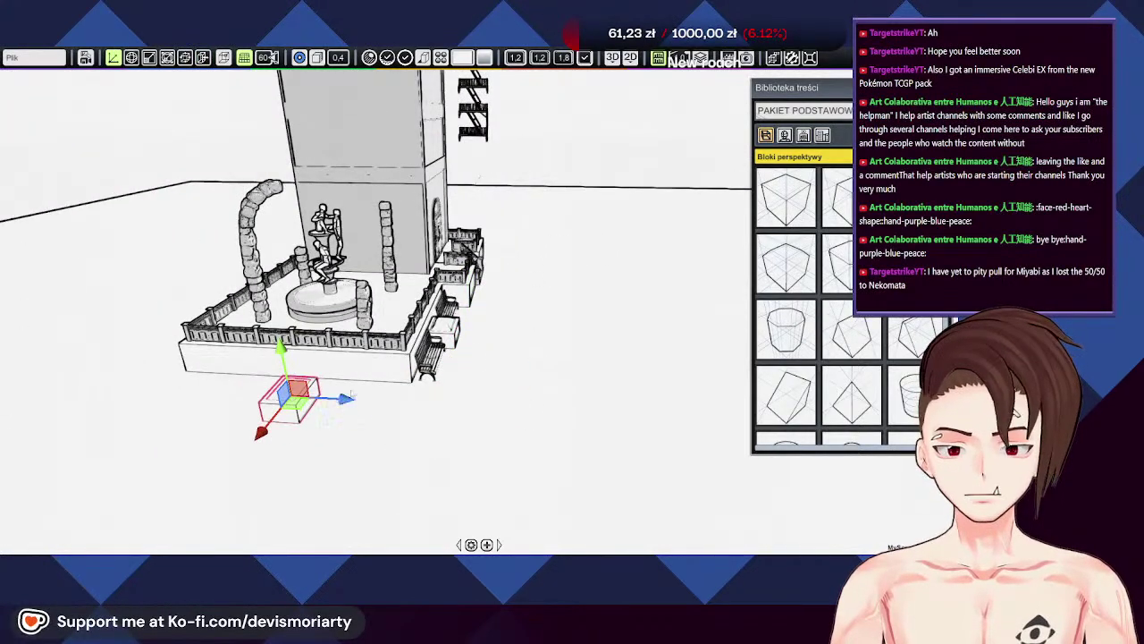
middle_drag(464, 339, 498, 345)
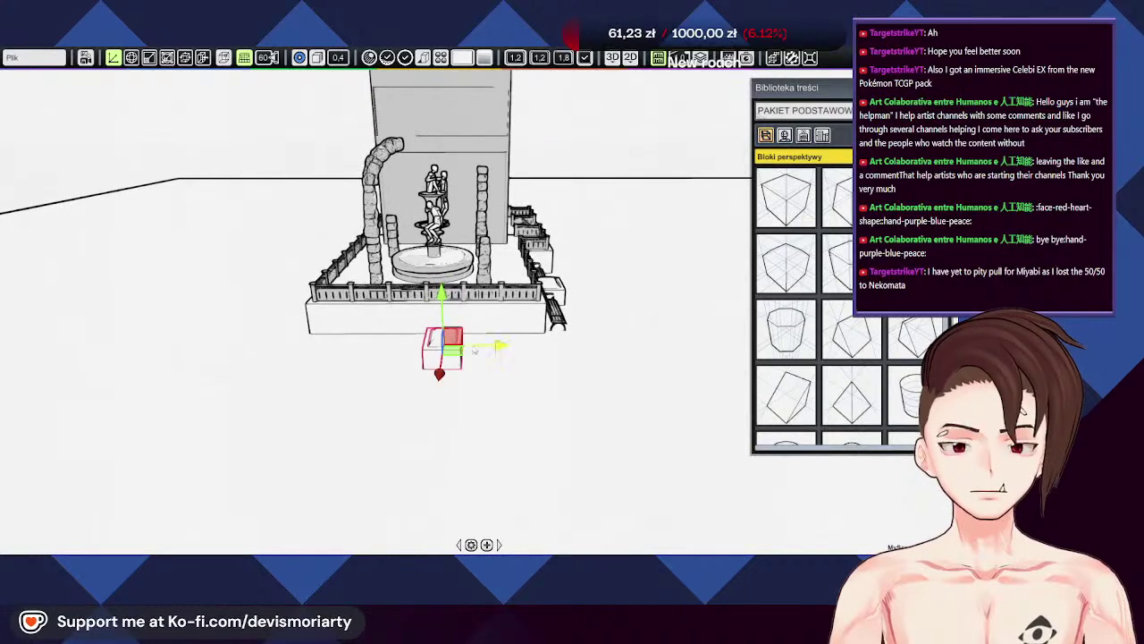
scroll(496, 346, up, 4)
scroll(490, 349, down, 1)
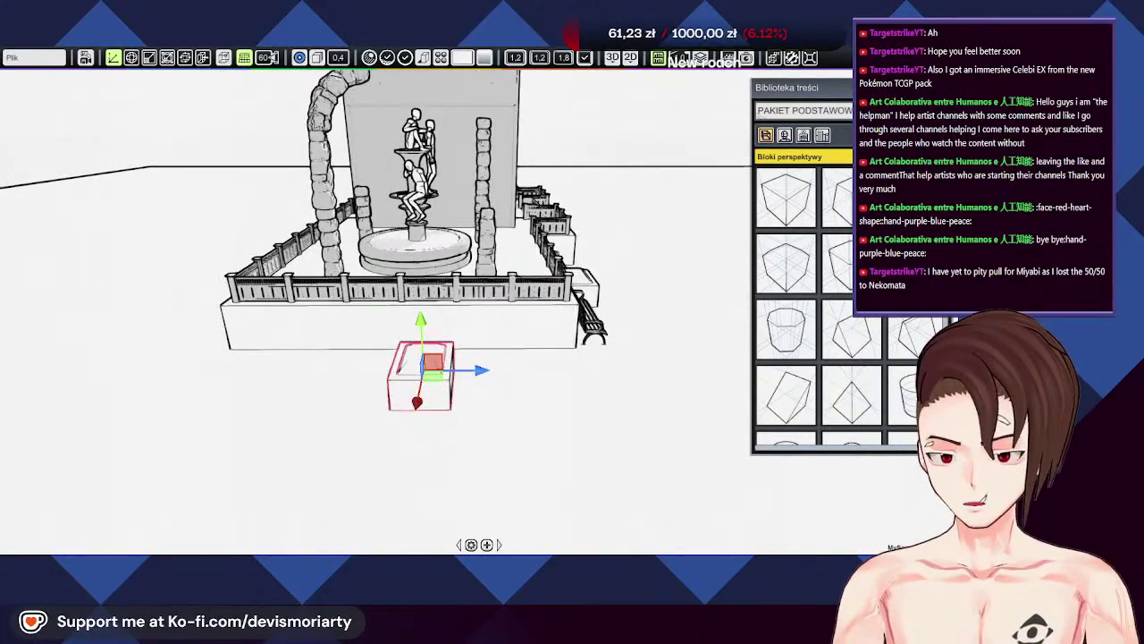
Step: Rotate the copied box a quarter turn about its vertical axis so its long side runs parallel to the terrace wall
click(131, 57)
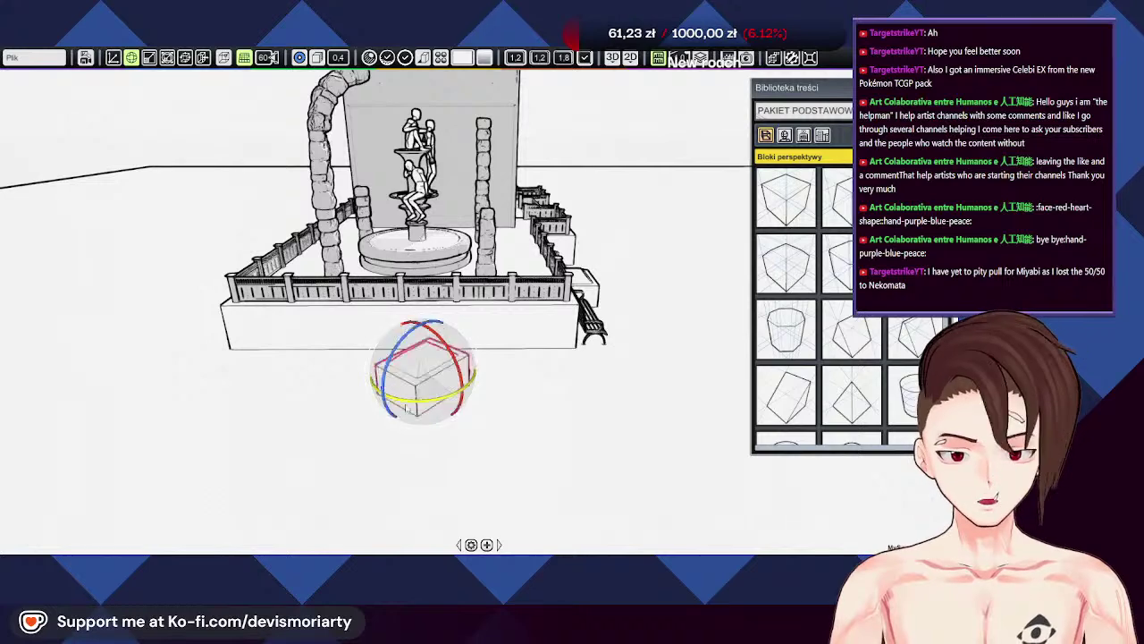
drag(460, 394, 370, 431)
middle_drag(597, 372, 614, 352)
Step: Duplicate the bench near the terrace corner and rotate the copy so its back faces the wall opposite the tower
click(604, 329)
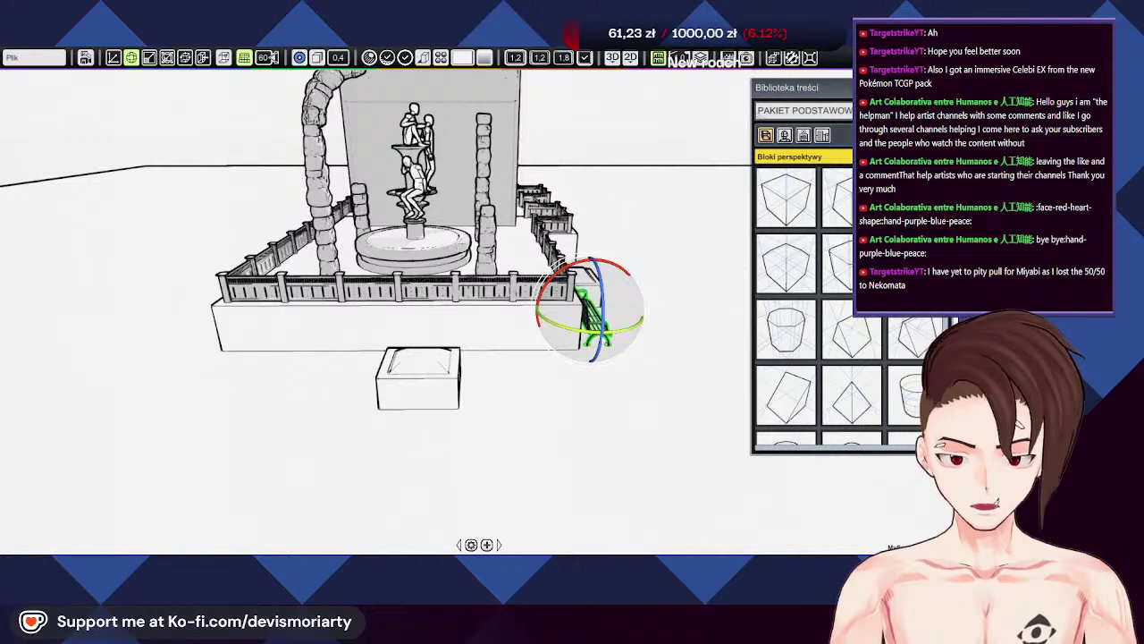
click(202, 58)
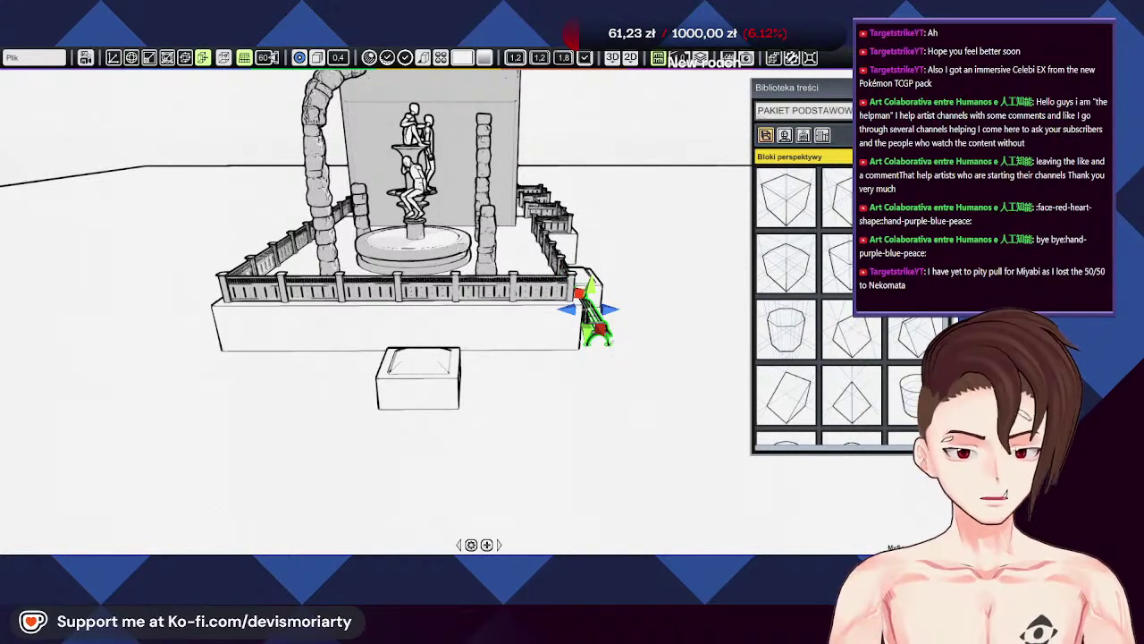
drag(600, 332, 548, 400)
click(131, 57)
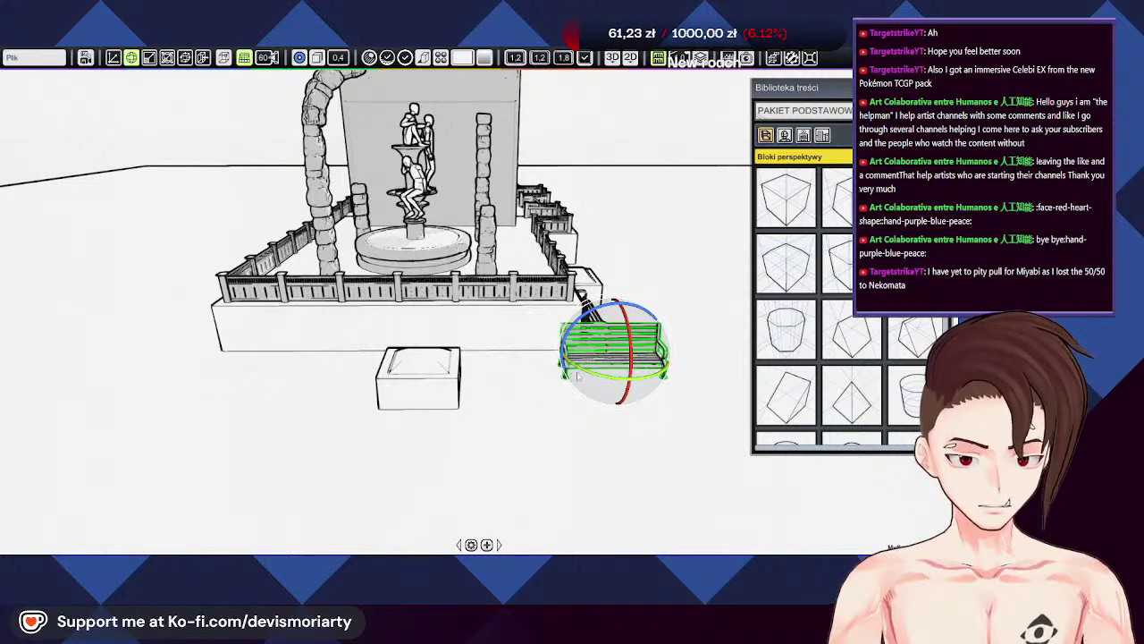
Step: Move the copied bench along the terrace wall past the box to the wall's far end
key(w)
drag(669, 351, 573, 369)
scroll(589, 364, up, 2)
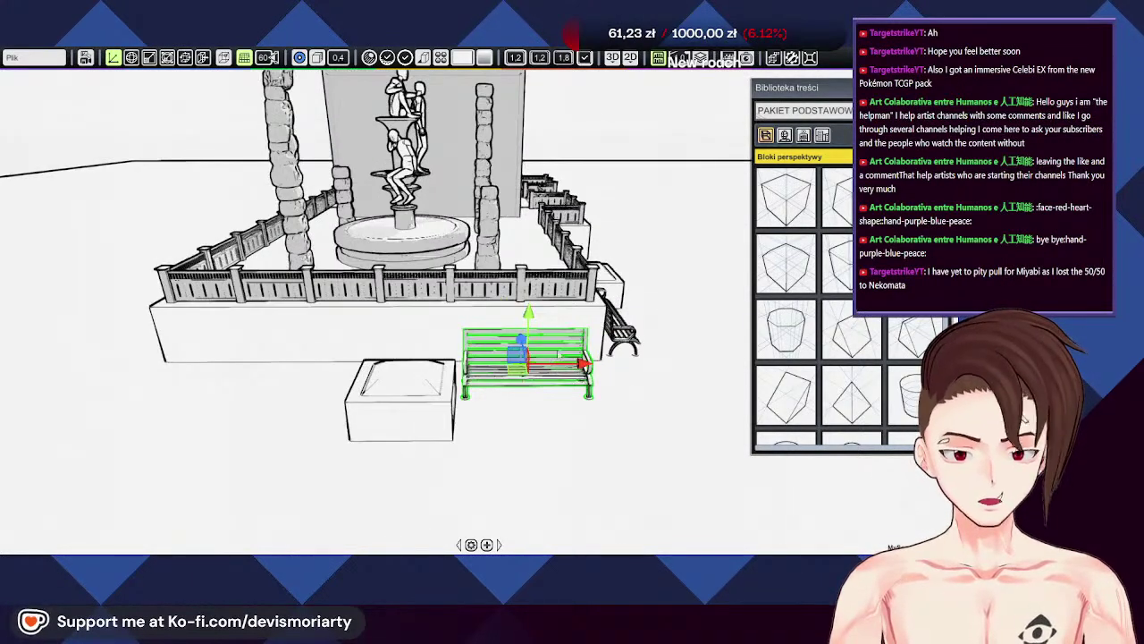
click(576, 367)
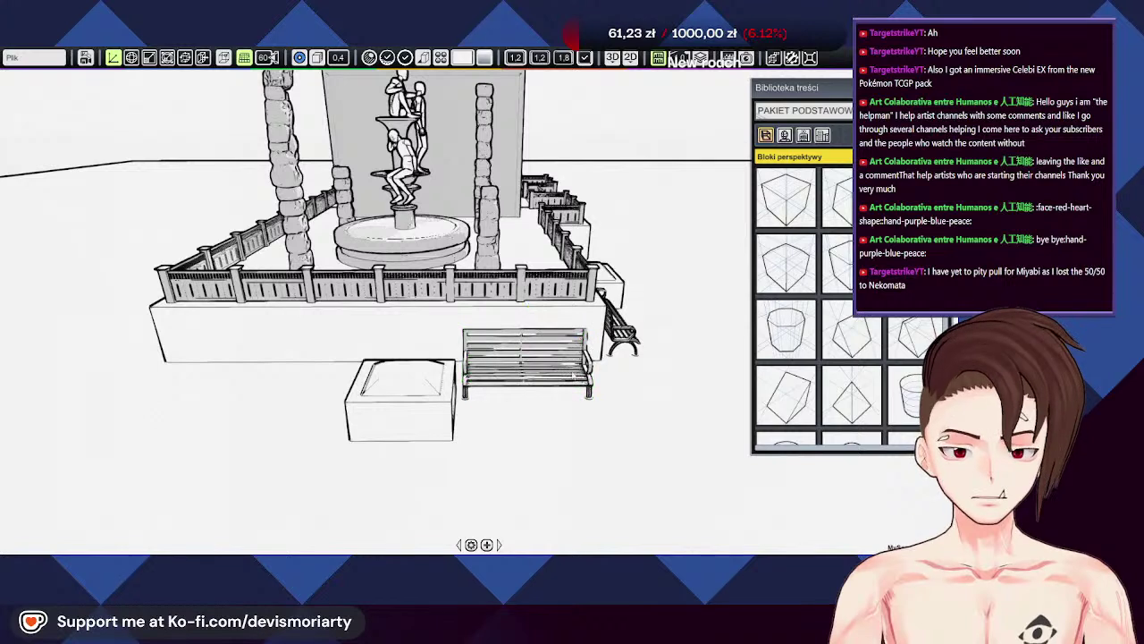
click(560, 377)
drag(584, 365, 252, 365)
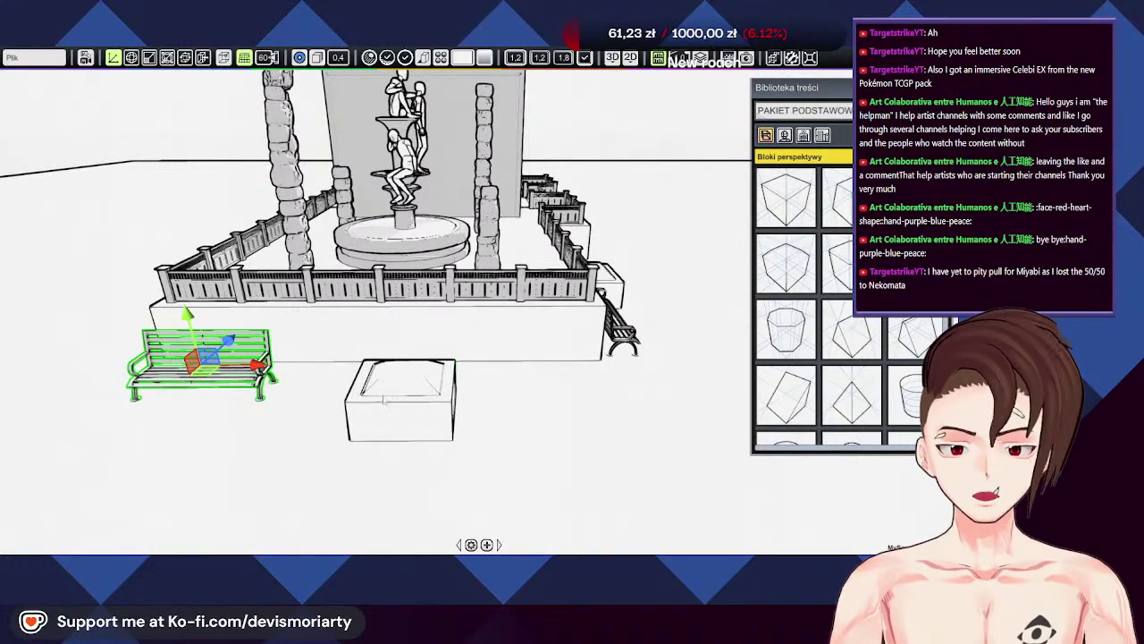
Step: Move the copied box along the terrace wall to the corner near the original benches
click(392, 404)
shift+click(375, 376)
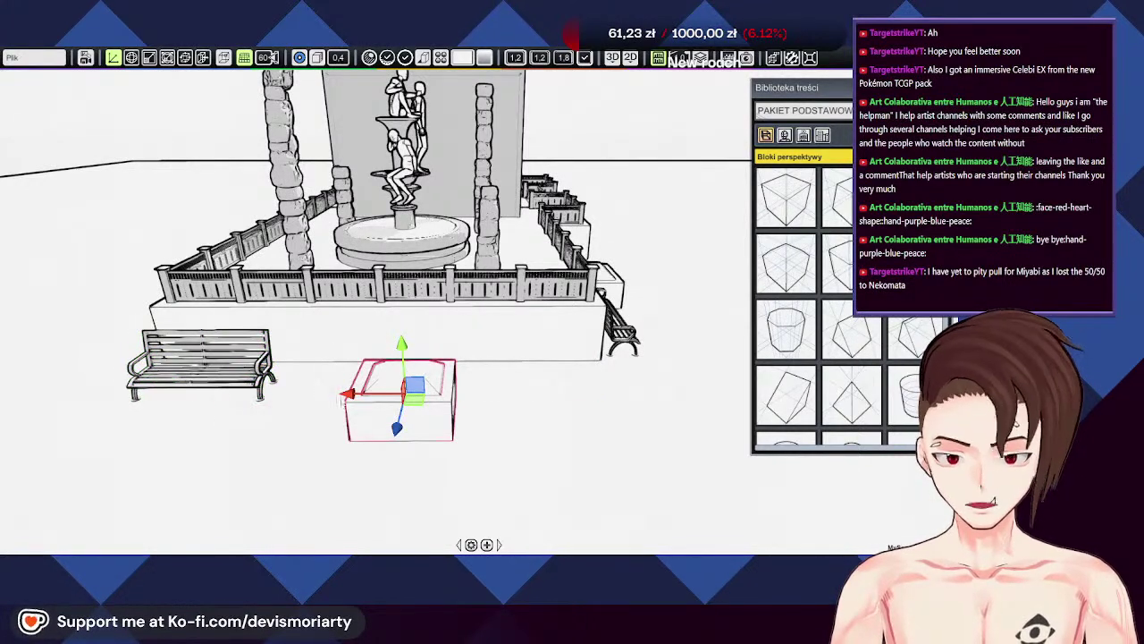
click(365, 396)
click(387, 425)
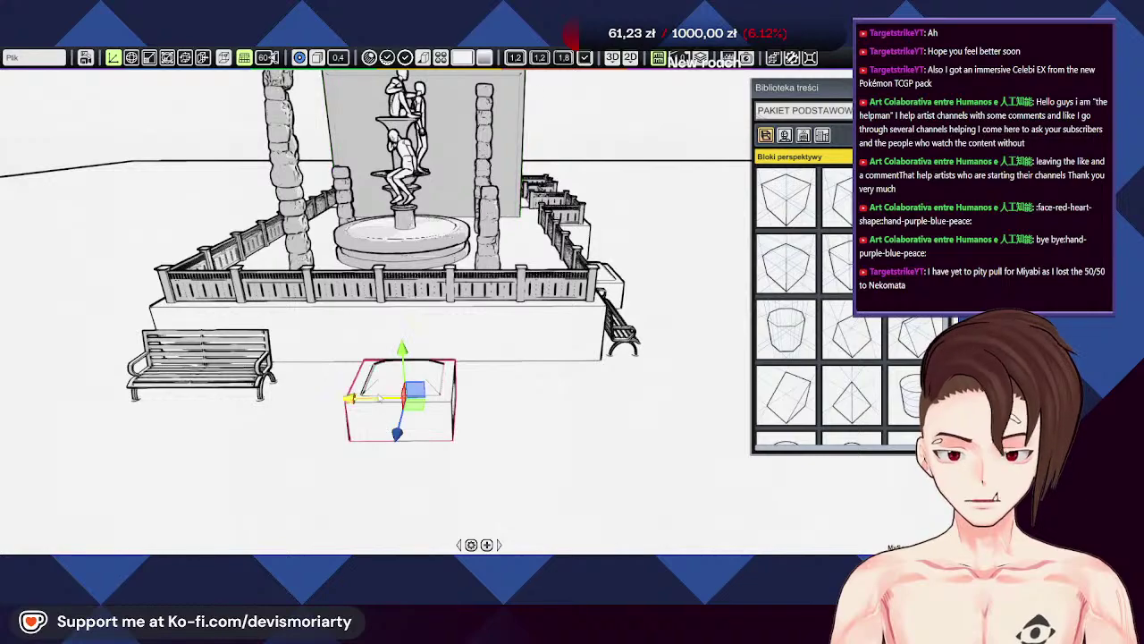
drag(349, 394, 517, 394)
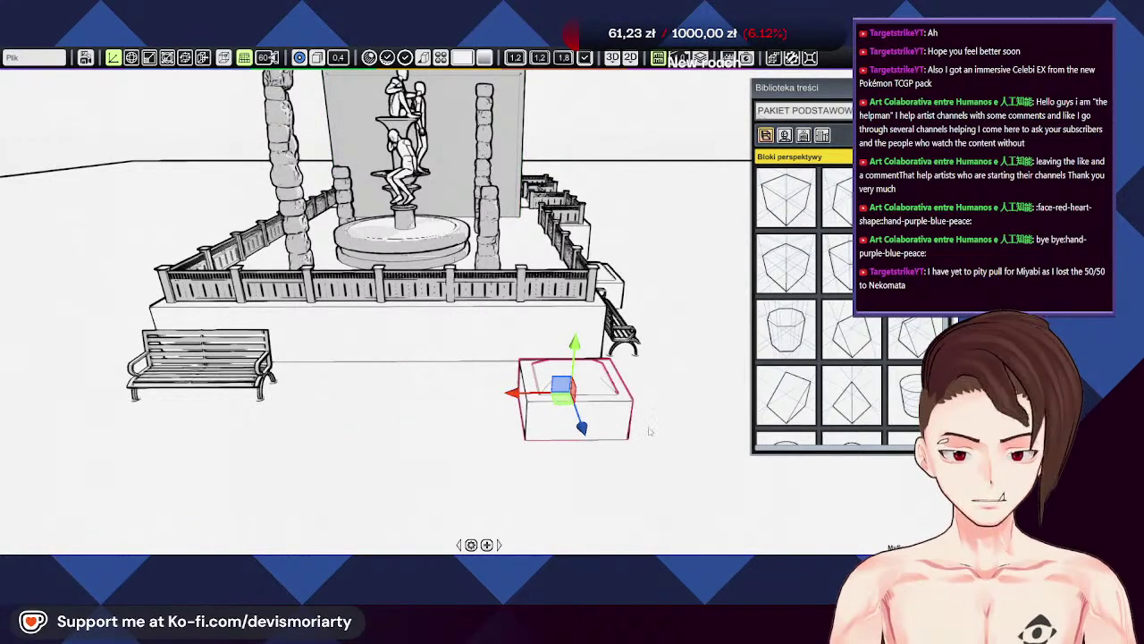
Step: Move the copied box inward until it sits against the terrace wall at the corner, then fine-tune its contact
middle_drag(624, 433, 261, 331)
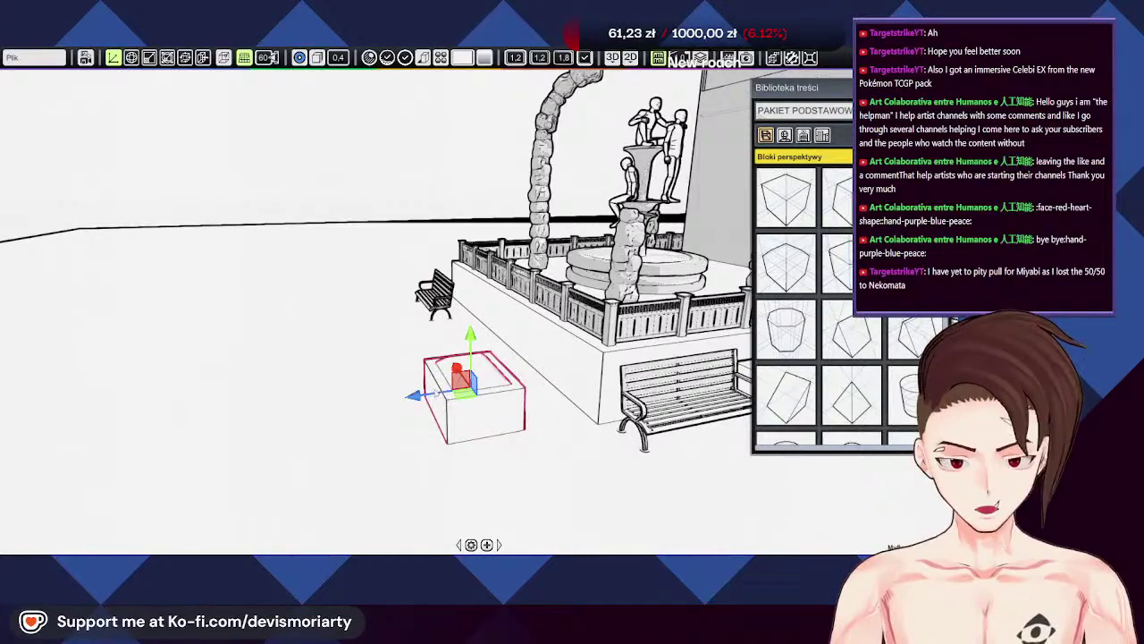
drag(430, 395, 485, 387)
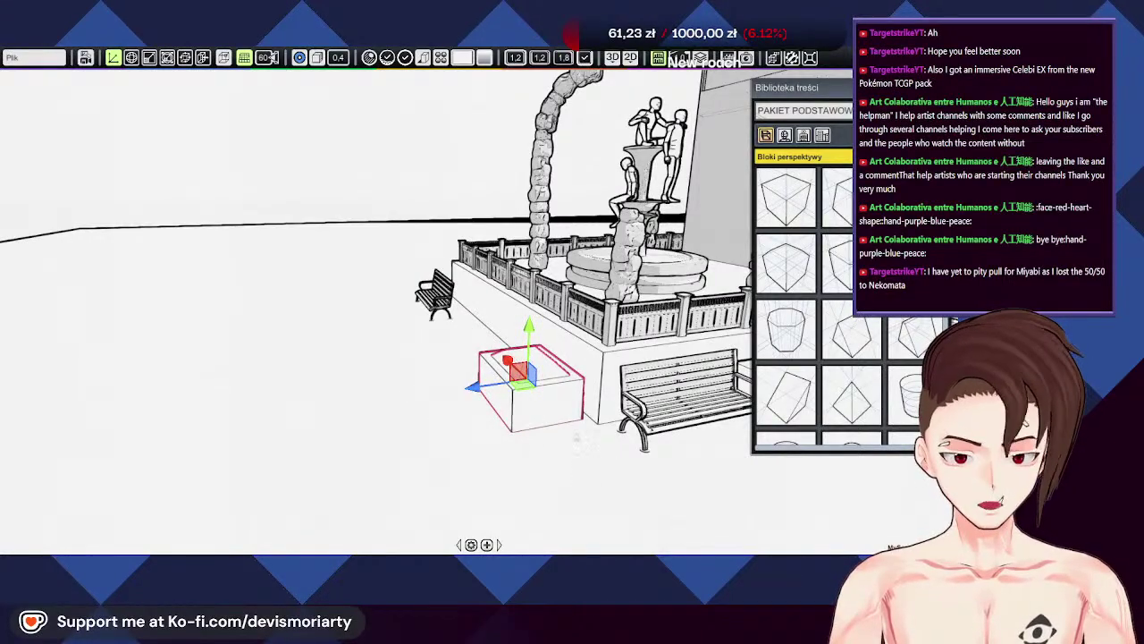
middle_drag(577, 438, 610, 433)
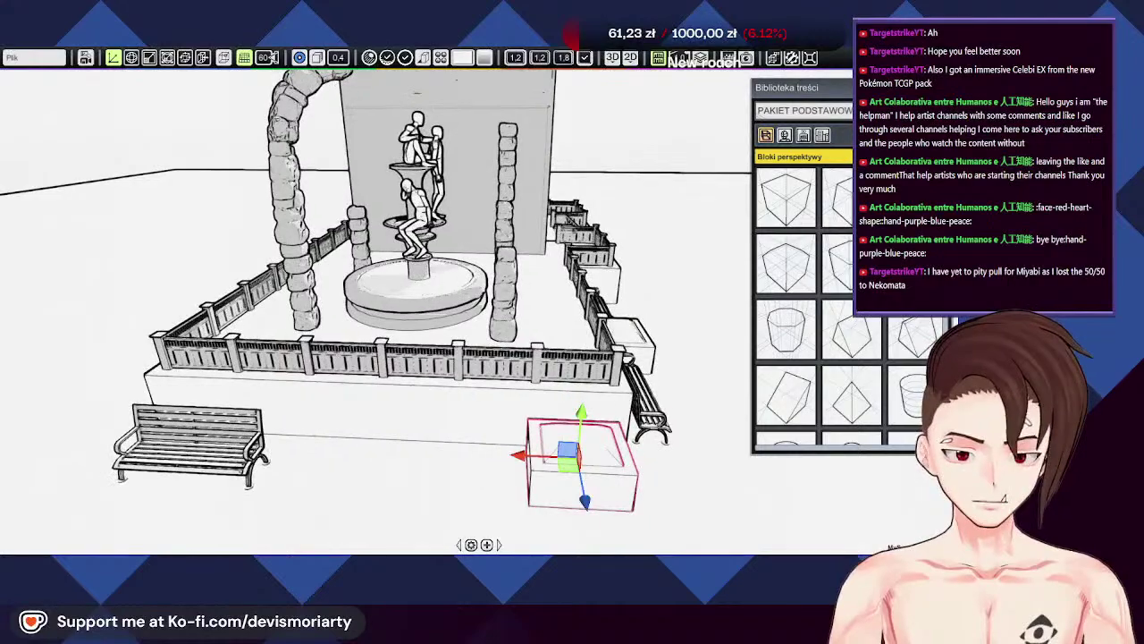
middle_drag(353, 381, 303, 389)
scroll(464, 393, up, 5)
middle_drag(465, 393, 368, 350)
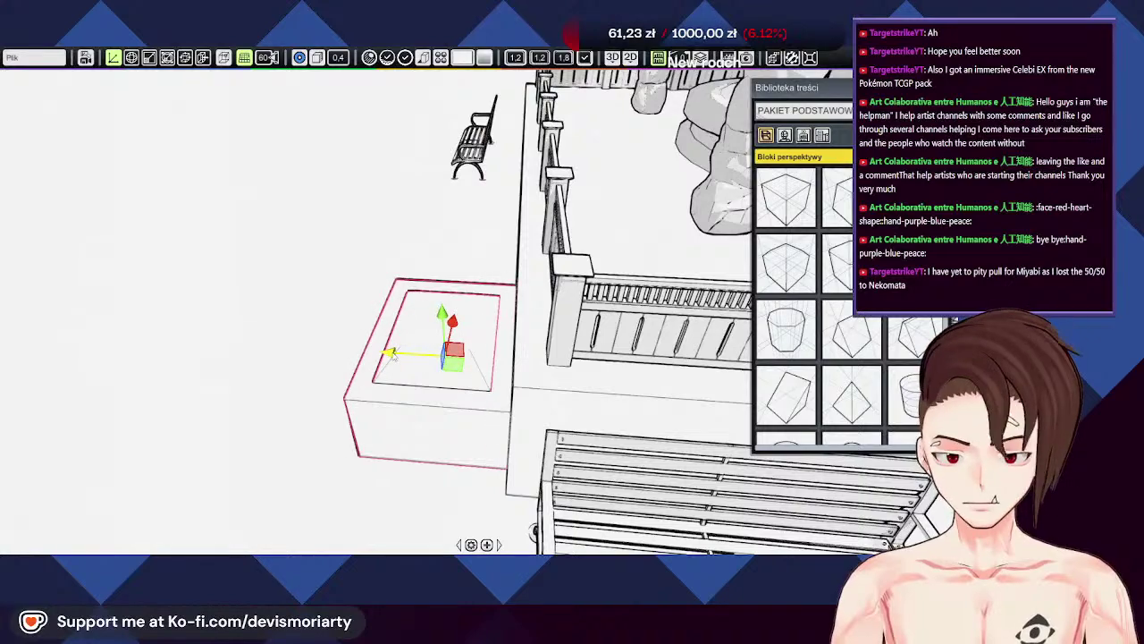
drag(390, 353, 393, 354)
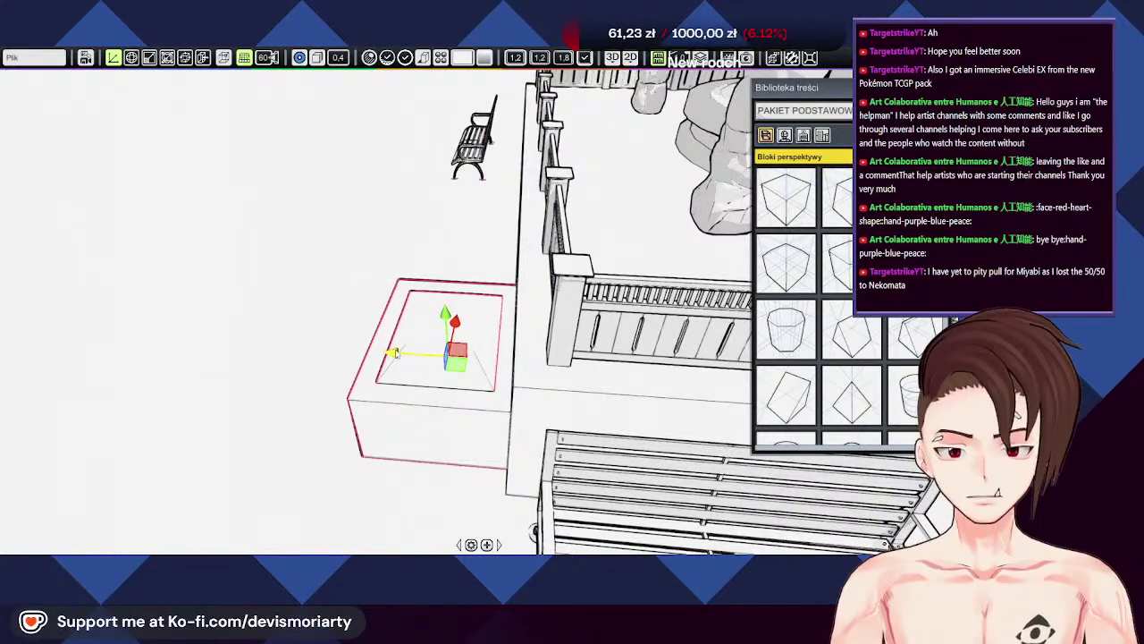
middle_drag(295, 384, 447, 447)
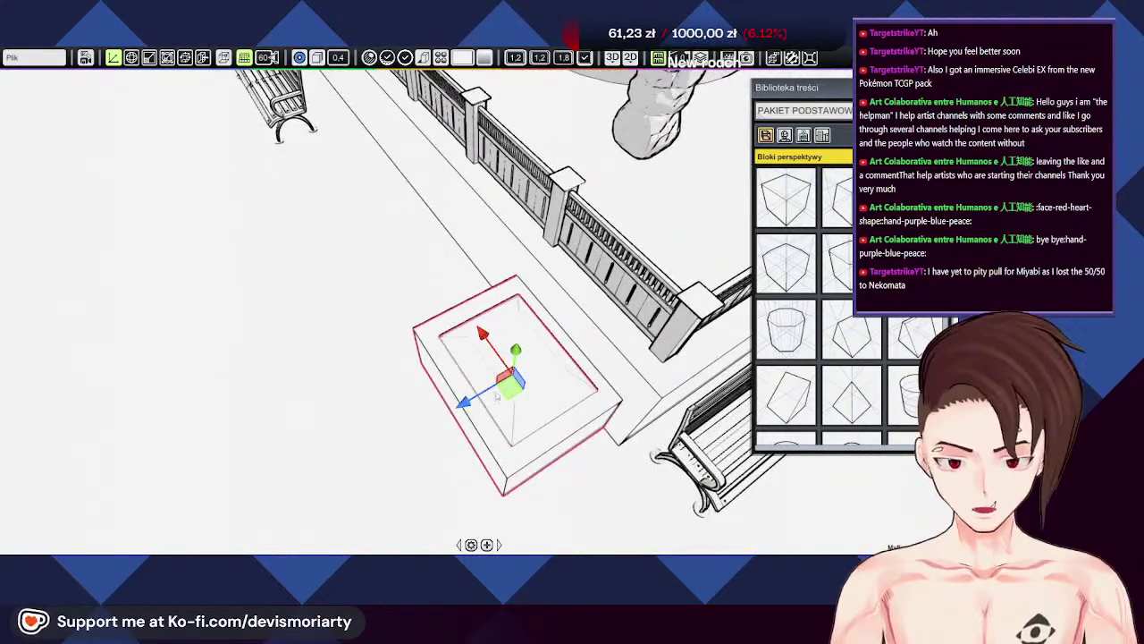
Step: Move the bench from the far end of the terrace's outer wall along the wall until it stands beside the corner box
drag(468, 406, 468, 405)
middle_drag(279, 409, 494, 301)
drag(509, 307, 504, 308)
scroll(476, 309, down, 3)
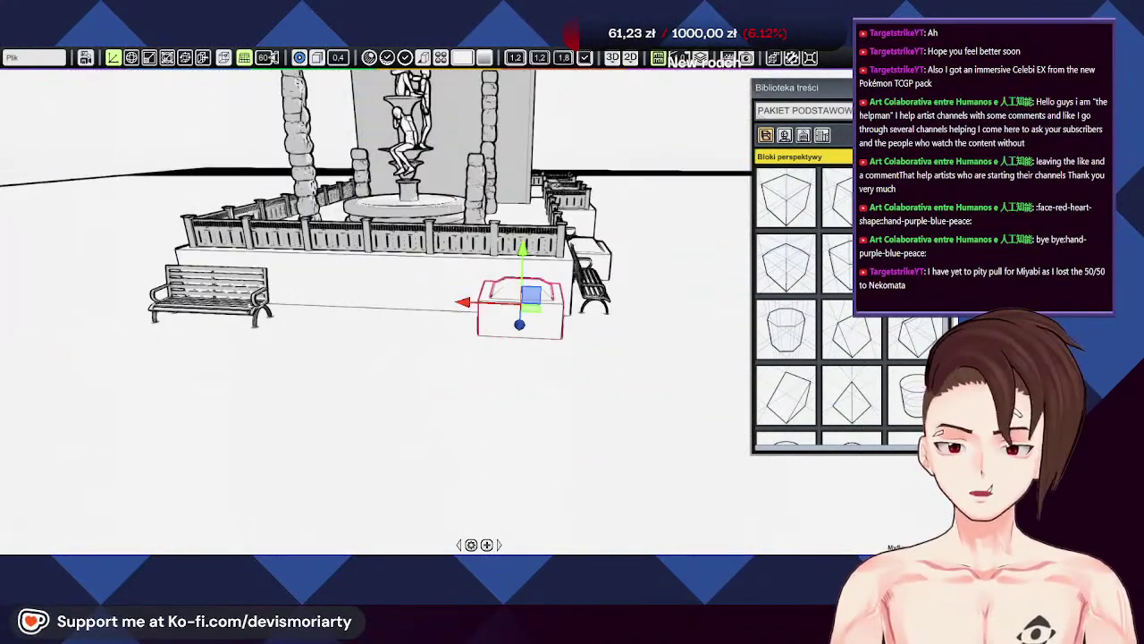
click(209, 305)
drag(259, 300, 472, 345)
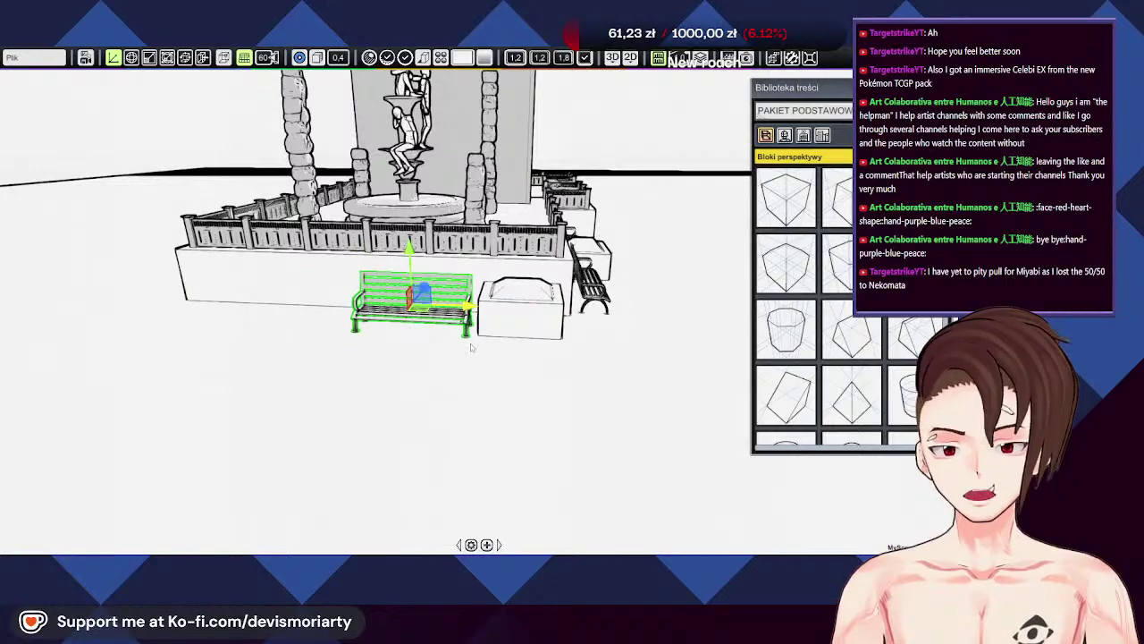
Step: Shift the bench slightly away from the box and push its back closer to the terrace wall
middle_drag(384, 344, 77, 291)
middle_drag(420, 362, 554, 429)
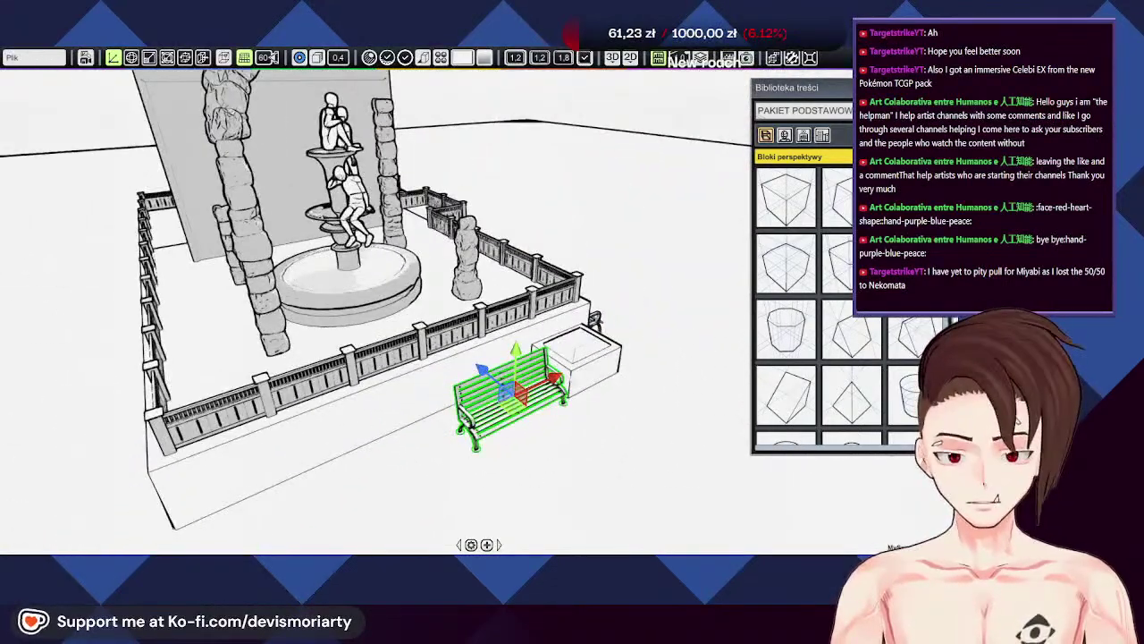
drag(556, 380, 549, 381)
mouse_move(565, 447)
middle_down()
mouse_move(577, 487)
mouse_move(447, 406)
mouse_move(545, 449)
middle_up()
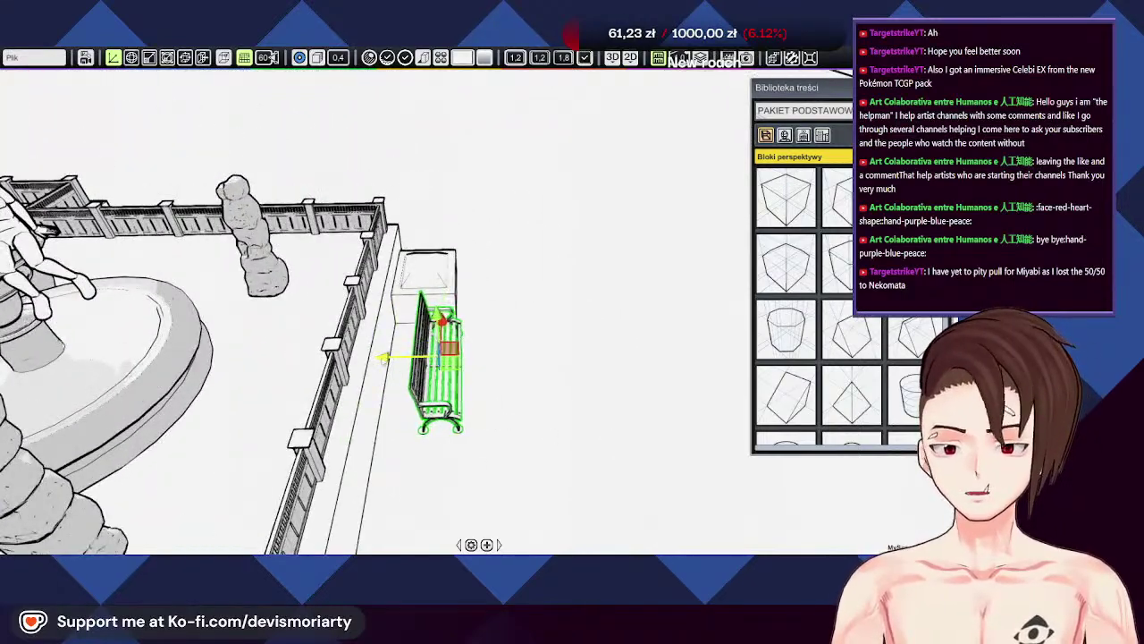
drag(382, 358, 361, 359)
middle_drag(598, 346, 412, 352)
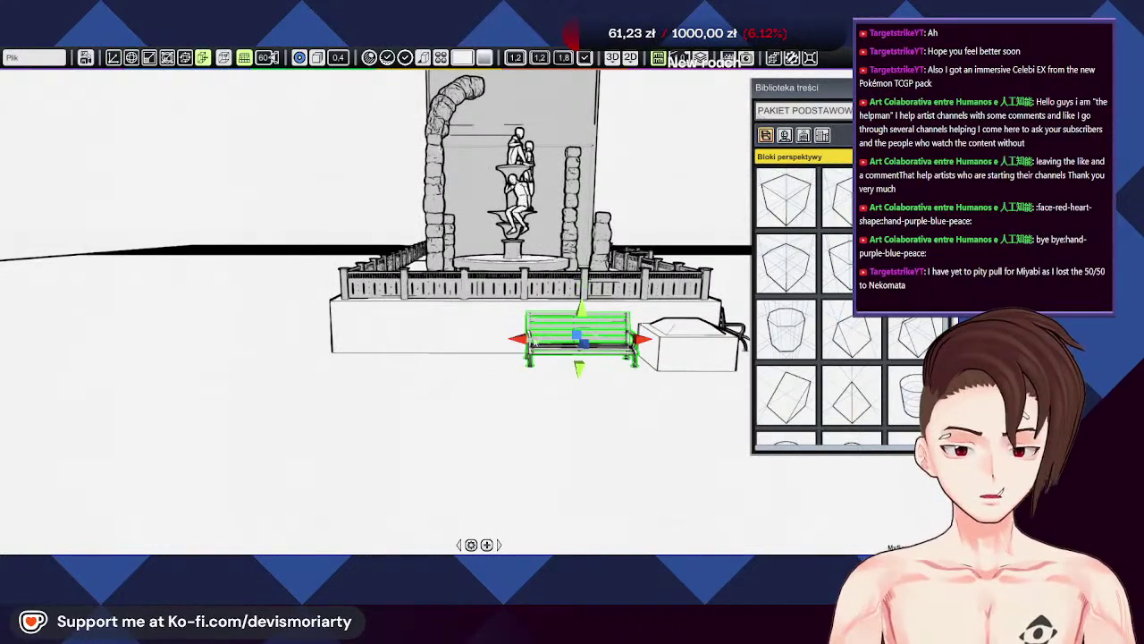
click(522, 336)
click(553, 341)
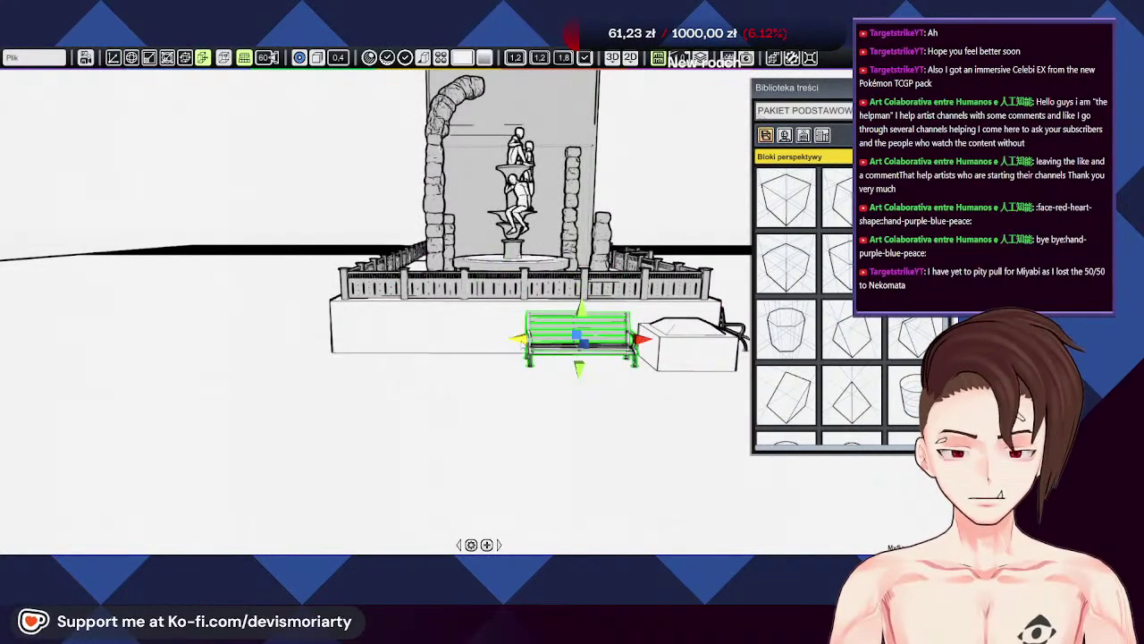
drag(516, 339, 266, 341)
key(ctrl+z)
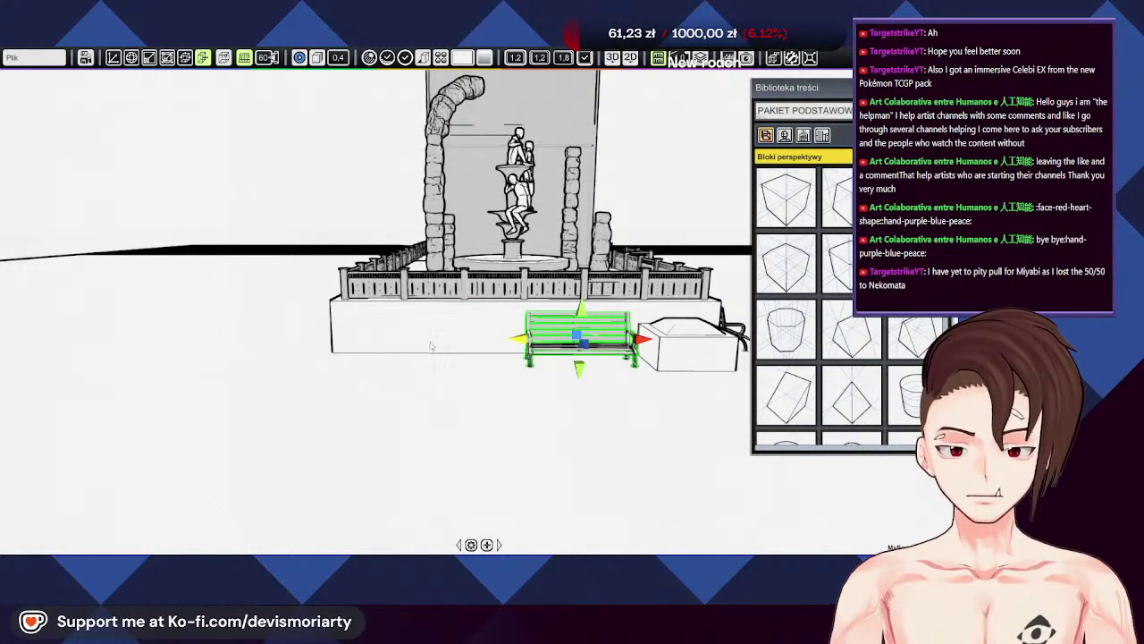
Step: Duplicate the bench along the terrace wall and shift the copy farther from the original, leaving a gap between them
drag(430, 346, 405, 345)
key(w)
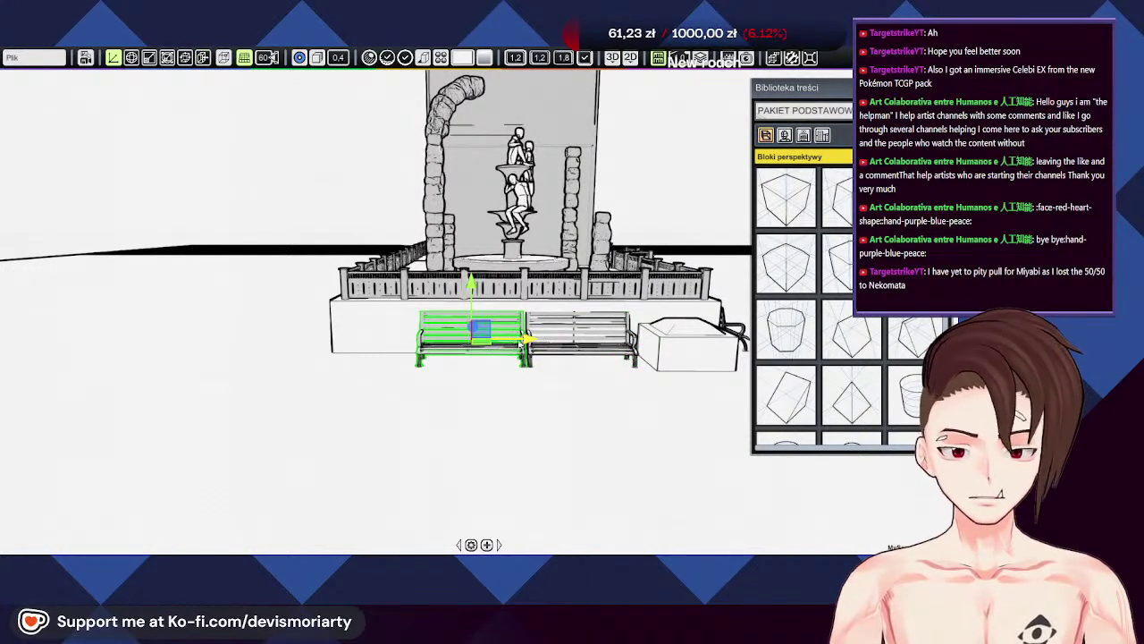
drag(525, 340, 494, 339)
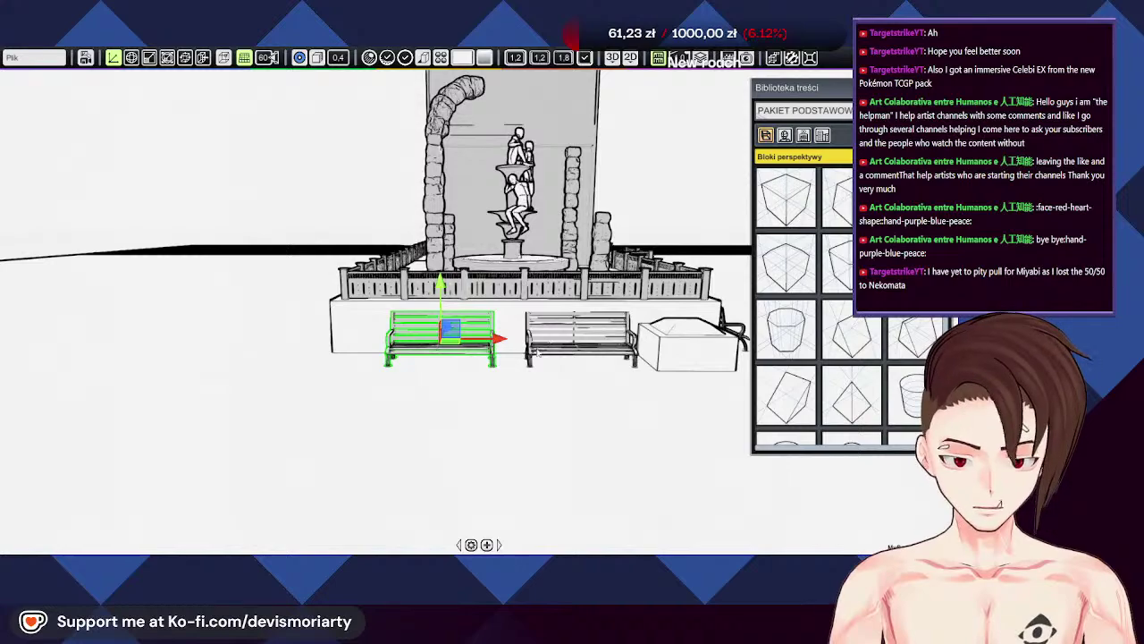
mouse_move(515, 367)
middle_down()
mouse_move(485, 429)
mouse_move(483, 499)
mouse_move(479, 429)
mouse_move(502, 360)
middle_up()
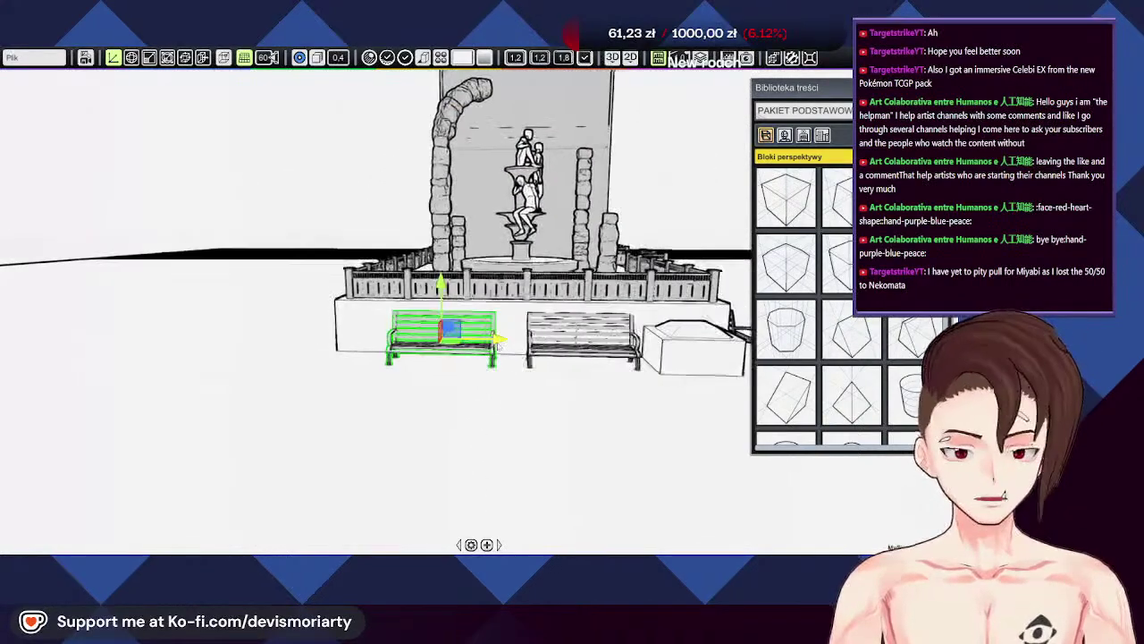
Step: Duplicate the corner box and move the copy along the terrace wall past both benches to the far end
click(697, 350)
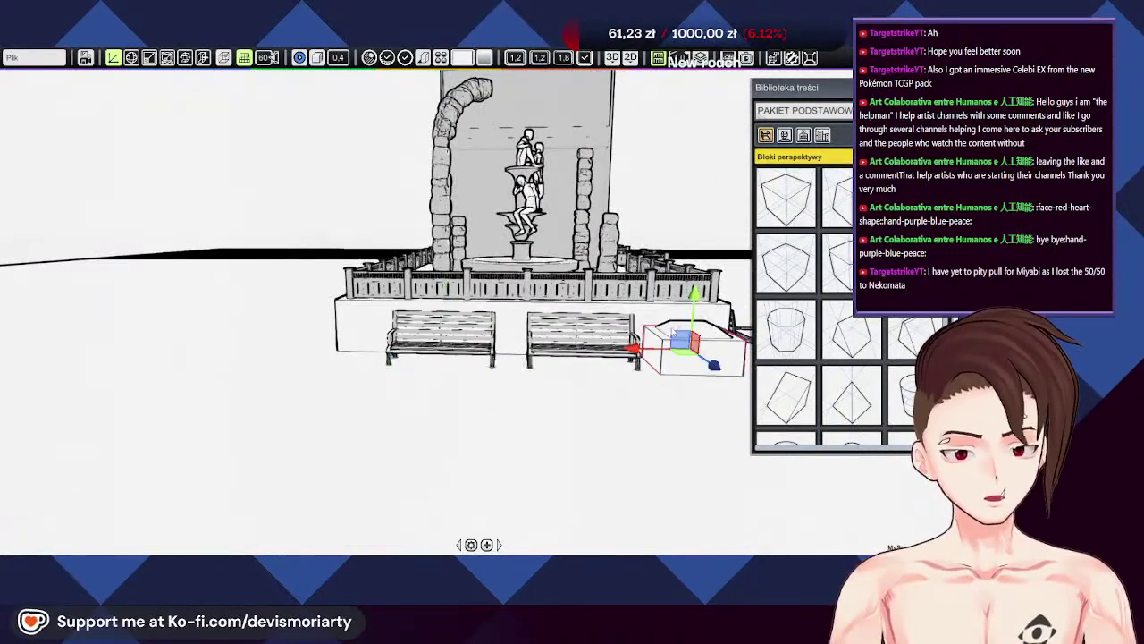
key(y)
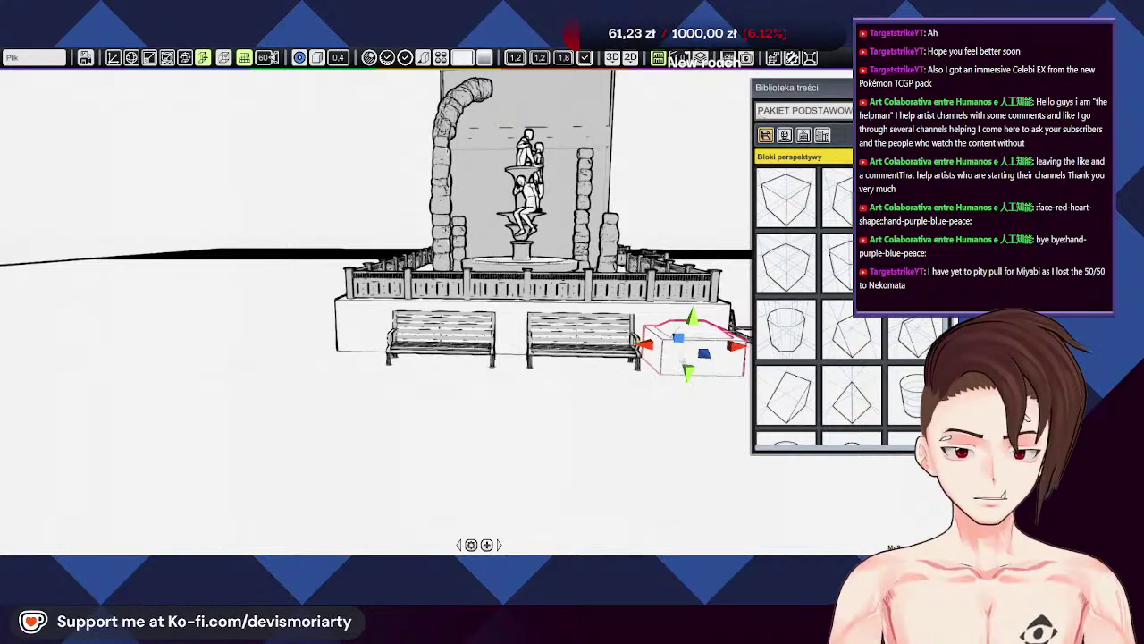
drag(720, 365, 729, 376)
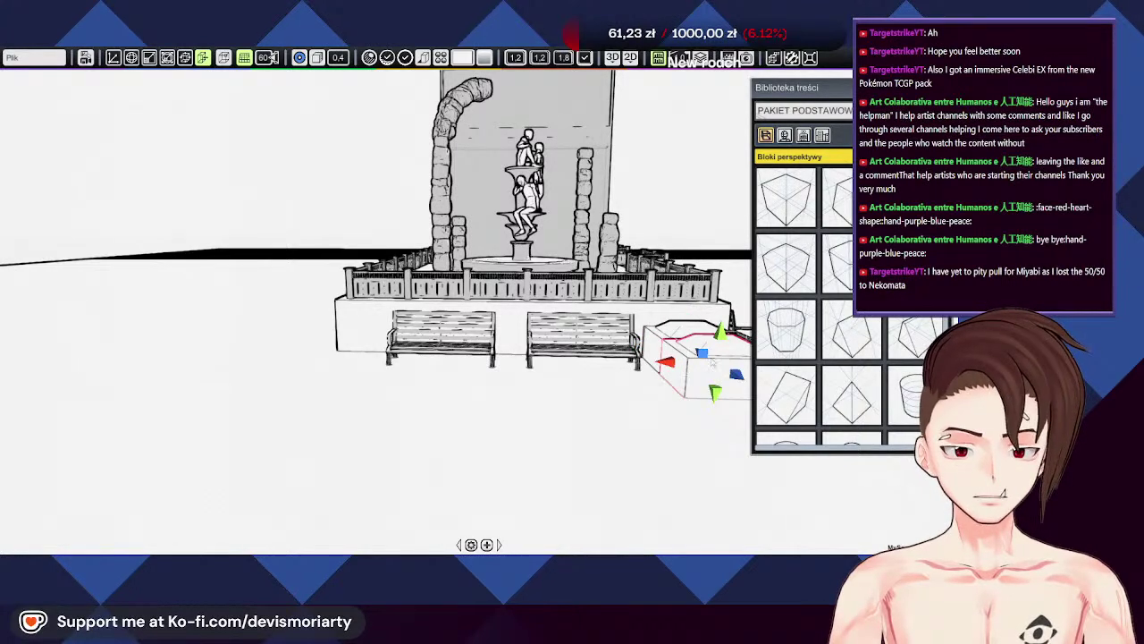
key(q)
drag(660, 361, 276, 352)
middle_drag(168, 358, 526, 427)
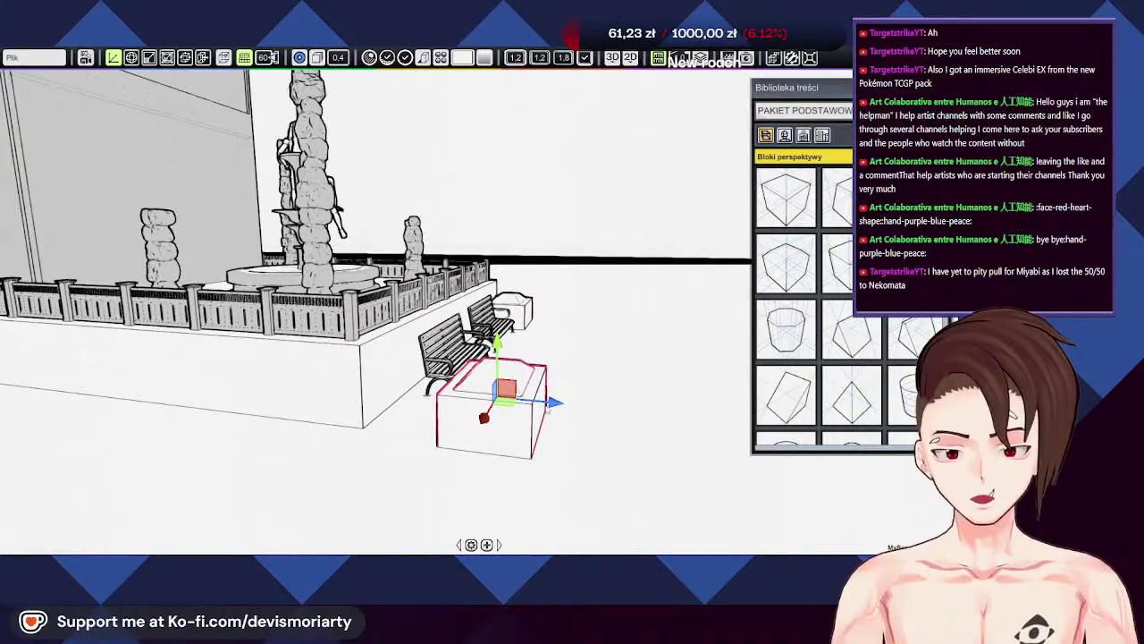
Step: Push the copied box back to the terrace wall and shift it toward the bench, in line with the wall's end
drag(551, 404, 474, 400)
middle_drag(596, 410, 409, 366)
scroll(408, 343, up, 6)
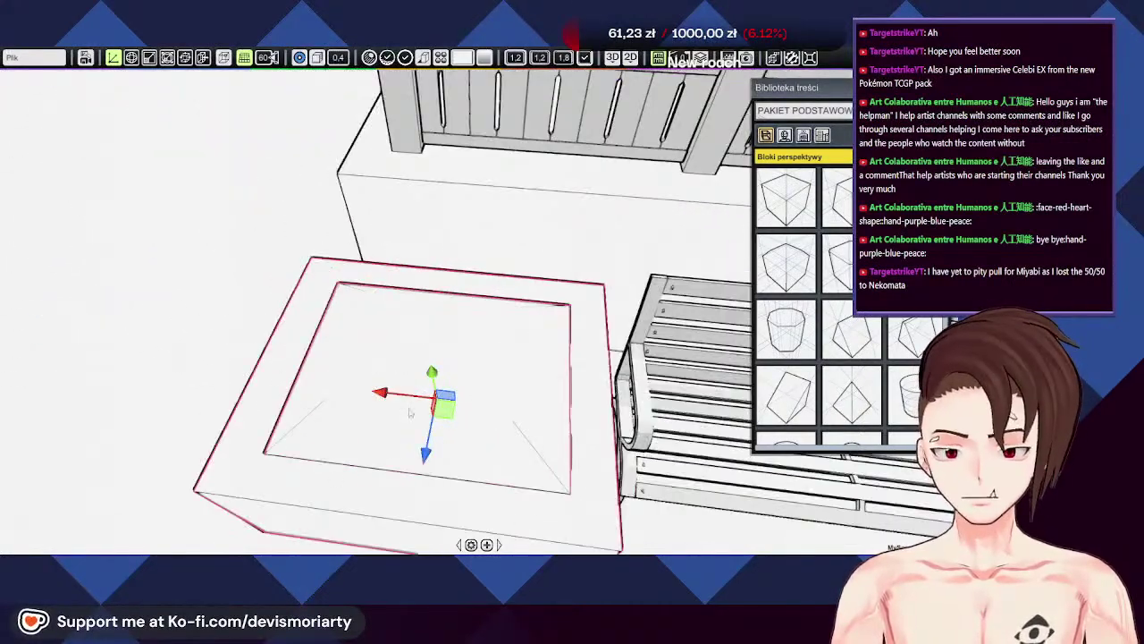
click(429, 453)
scroll(412, 438, down, 3)
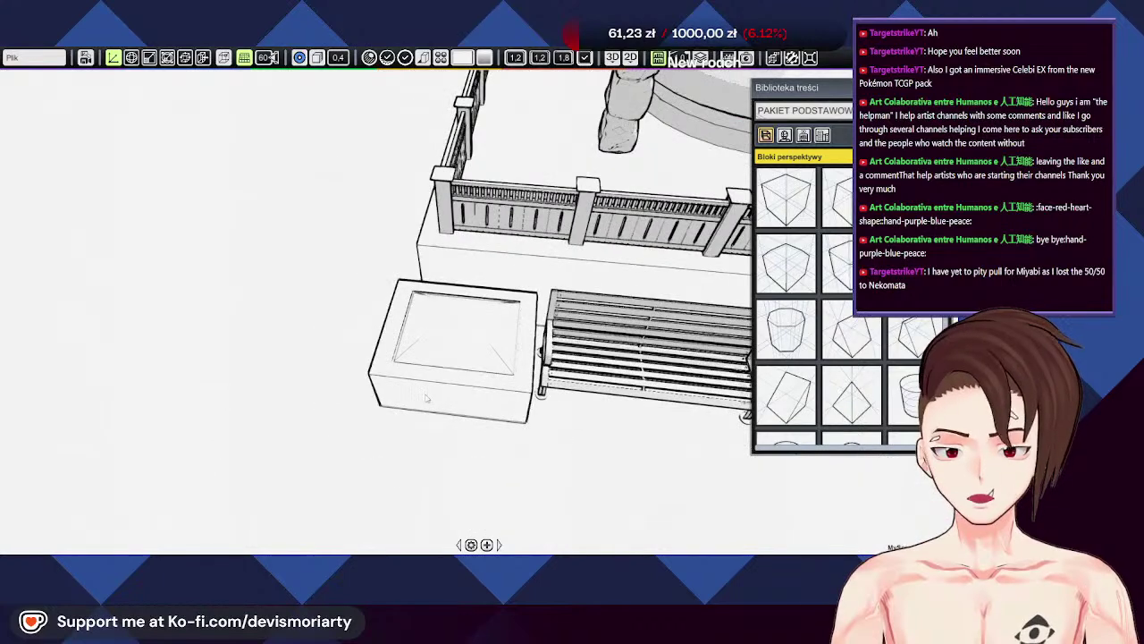
click(427, 397)
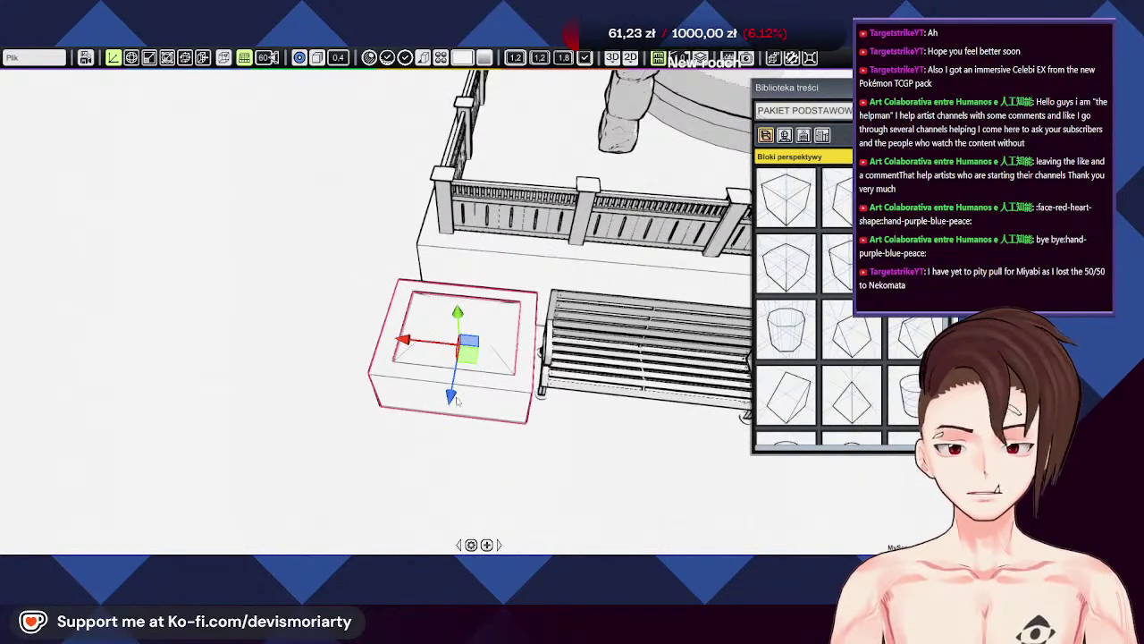
drag(450, 395, 452, 388)
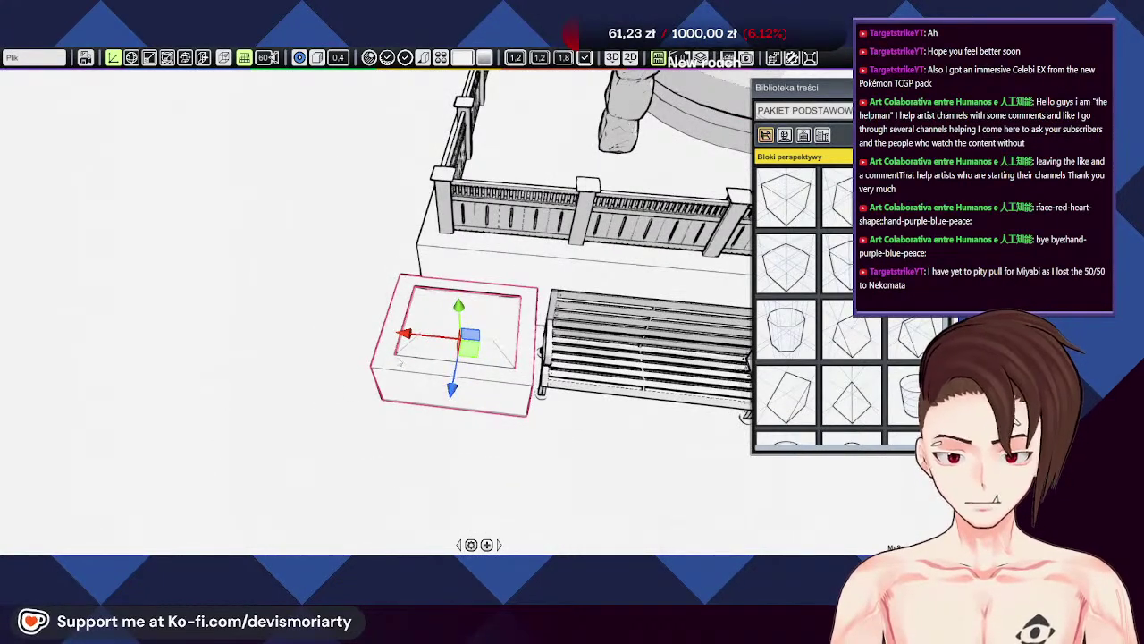
drag(404, 333, 429, 336)
Step: Select the box at the opposite corner and fine-tune its position along the wall to line up with the terrace corner
scroll(420, 352, down, 4)
middle_drag(752, 402, 415, 387)
scroll(414, 387, up, 3)
click(282, 456)
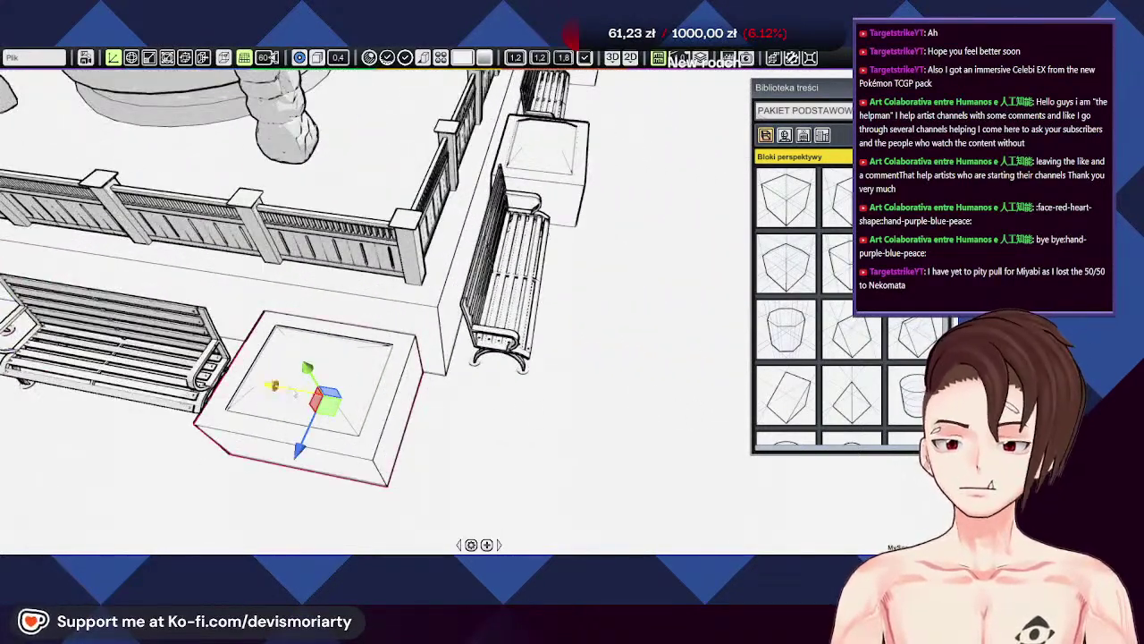
right_drag(365, 387, 379, 313)
drag(246, 447, 279, 428)
middle_drag(412, 361, 454, 230)
right_drag(454, 231, 48, 451)
drag(49, 452, 98, 411)
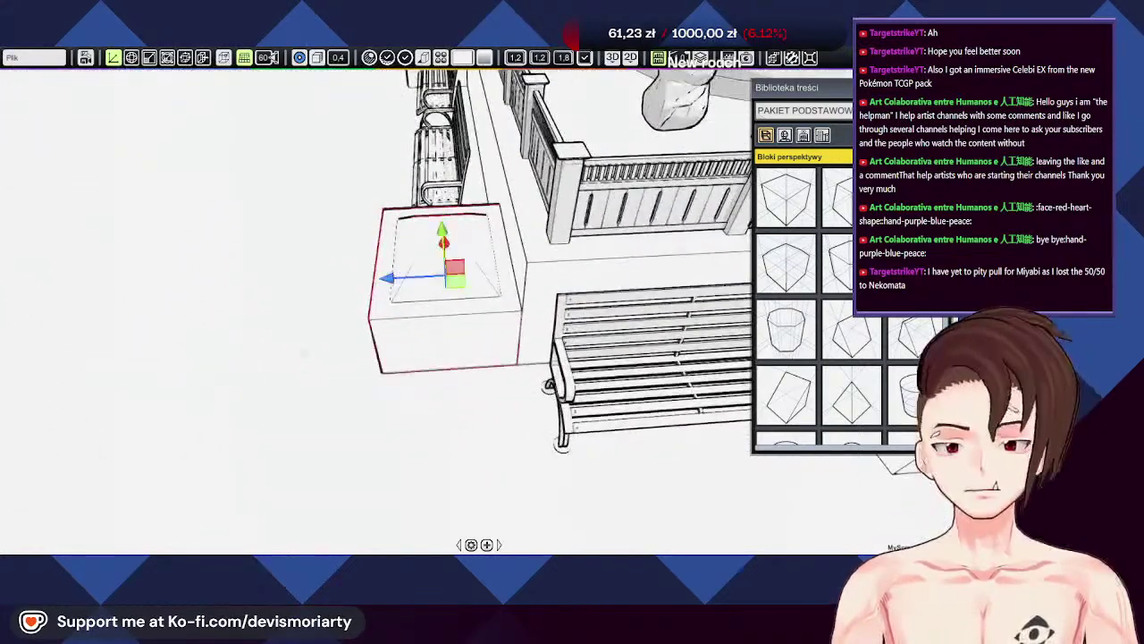
scroll(355, 383, up, 5)
scroll(349, 366, down, 2)
drag(343, 356, 204, 350)
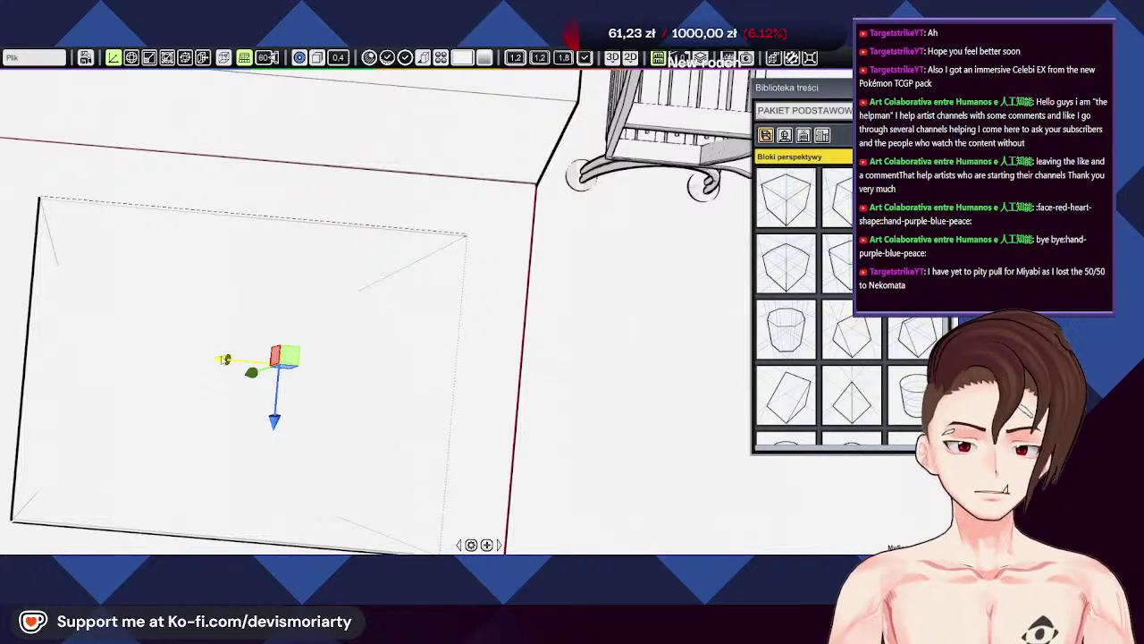
drag(224, 359, 226, 359)
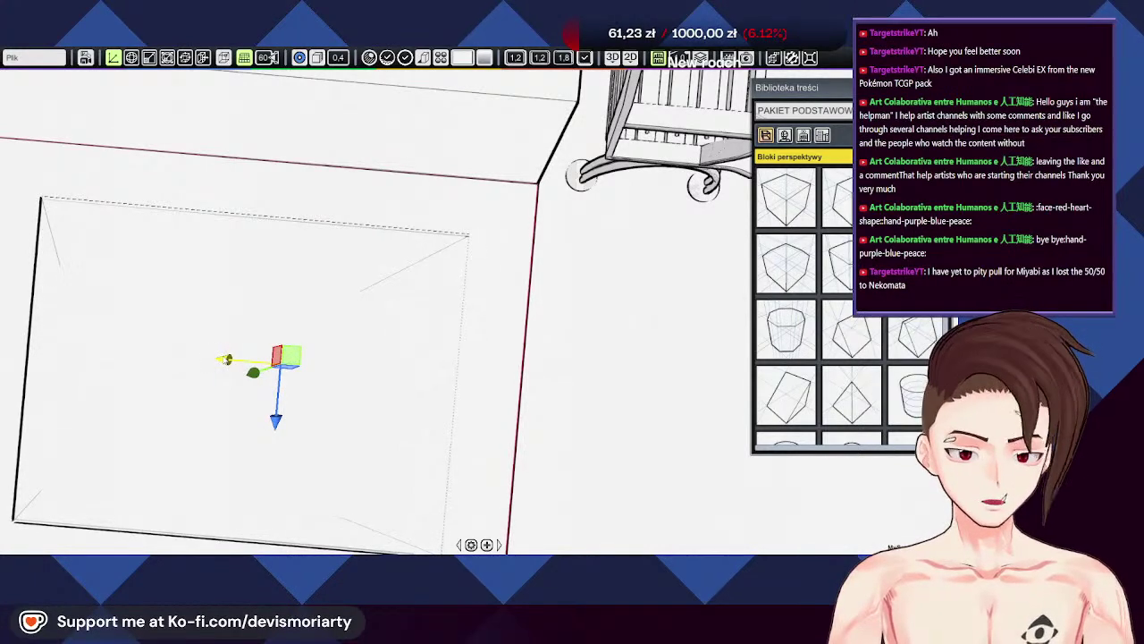
Step: Select the copied box at the far end again and nudge it outward to align its side with the terrace wall's edge
scroll(249, 327, down, 5)
middle_drag(45, 322, 261, 245)
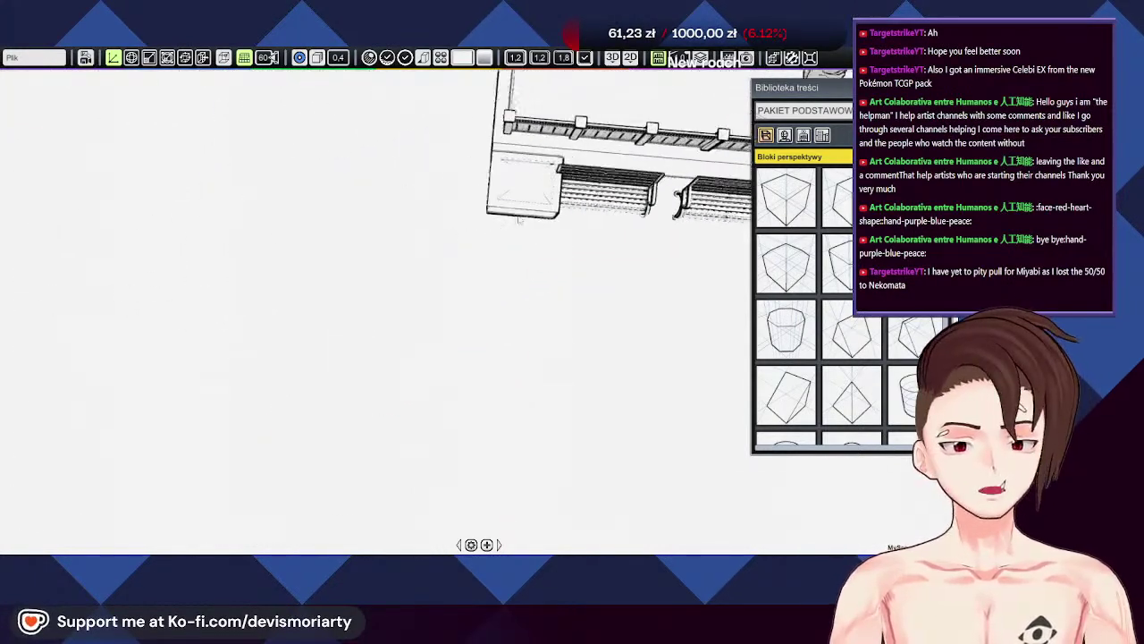
scroll(554, 235, up, 5)
mouse_move(493, 194)
middle_down()
mouse_move(497, 226)
mouse_move(495, 211)
middle_up()
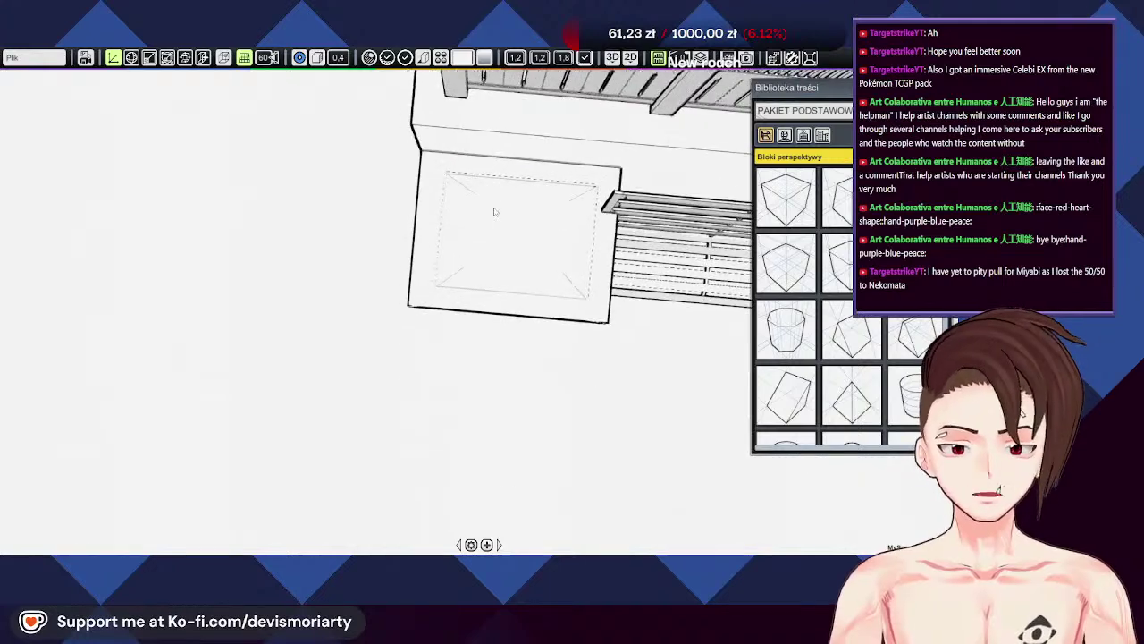
click(467, 290)
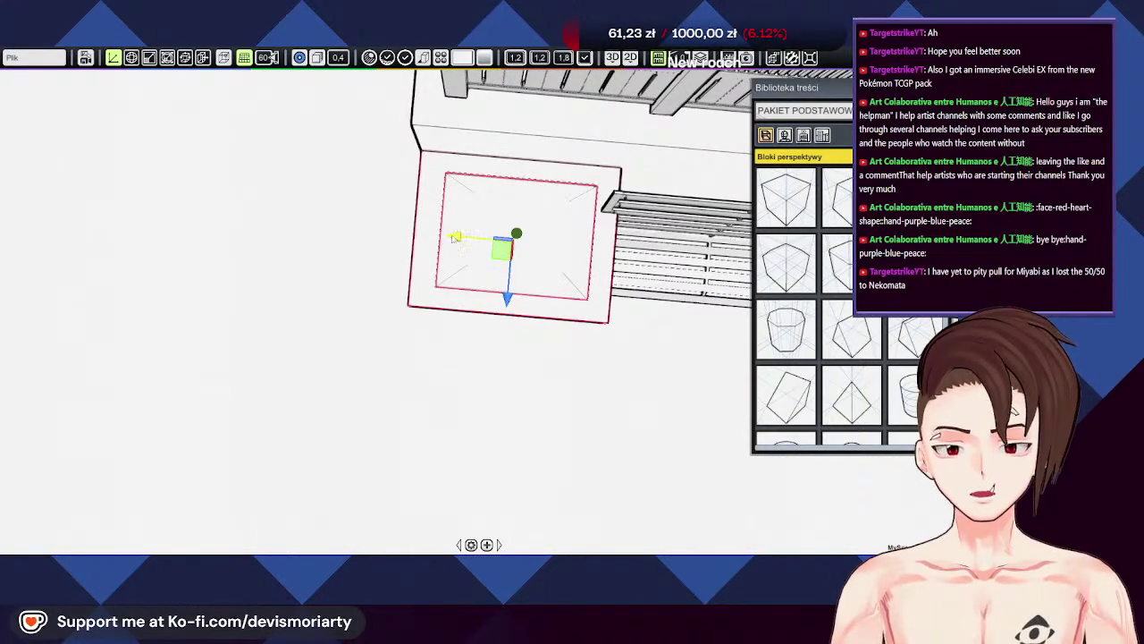
drag(456, 237, 455, 237)
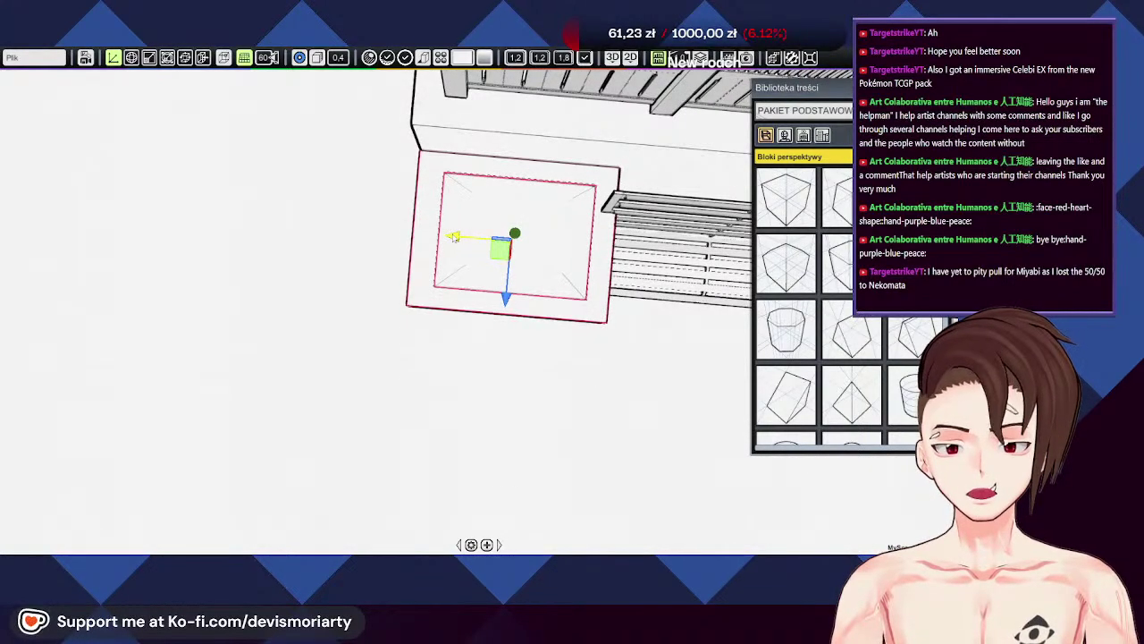
Step: Shift both benches along the wall away from the copied box so they are spaced evenly between the two boxes
middle_drag(276, 304, 458, 105)
drag(457, 106, 513, 259)
click(512, 259)
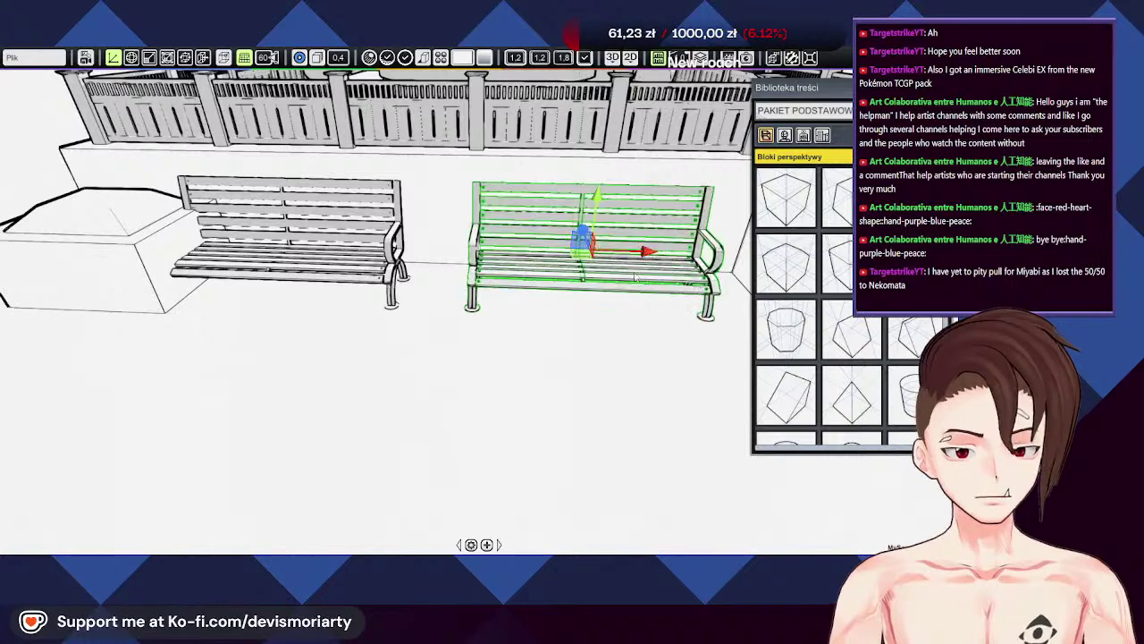
drag(644, 253, 671, 253)
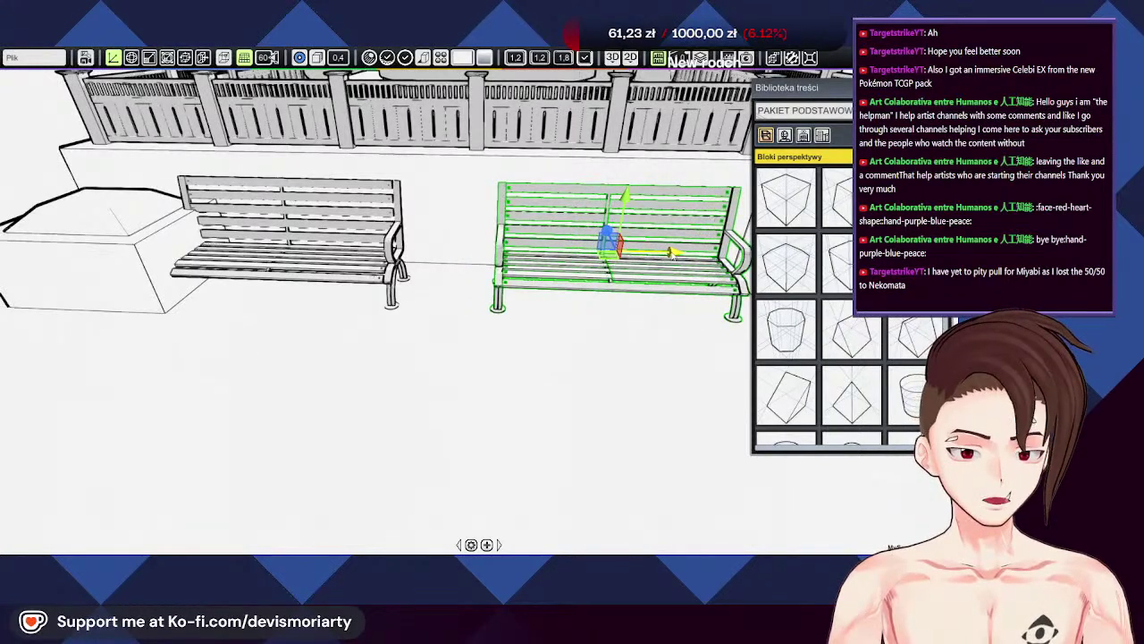
click(295, 251)
drag(340, 243, 372, 245)
scroll(371, 300, down, 5)
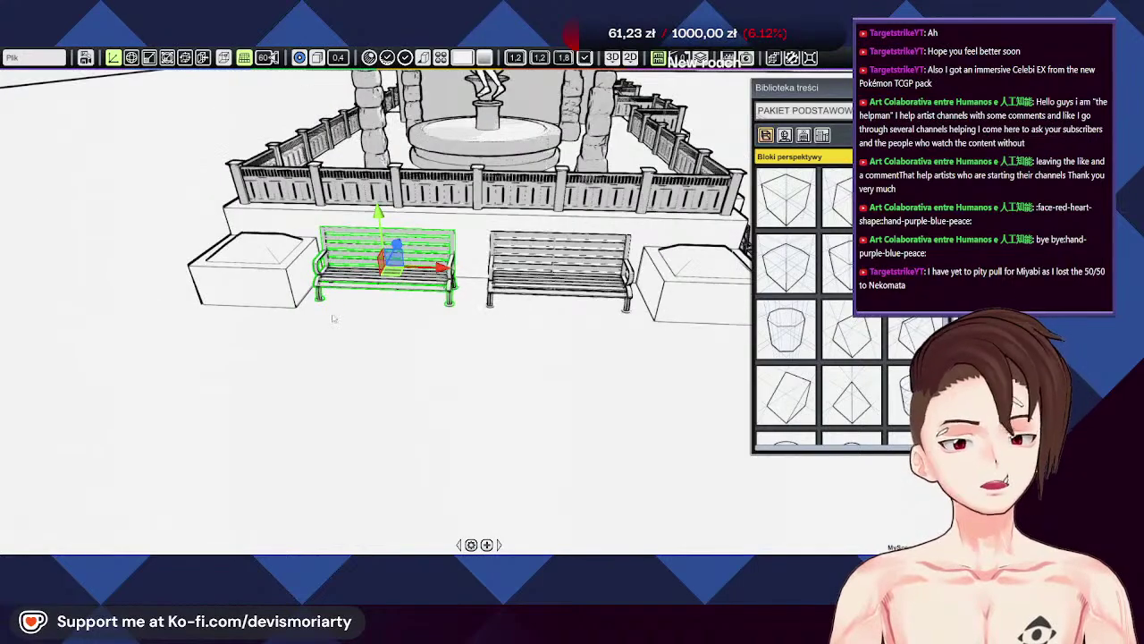
middle_drag(371, 300, 420, 263)
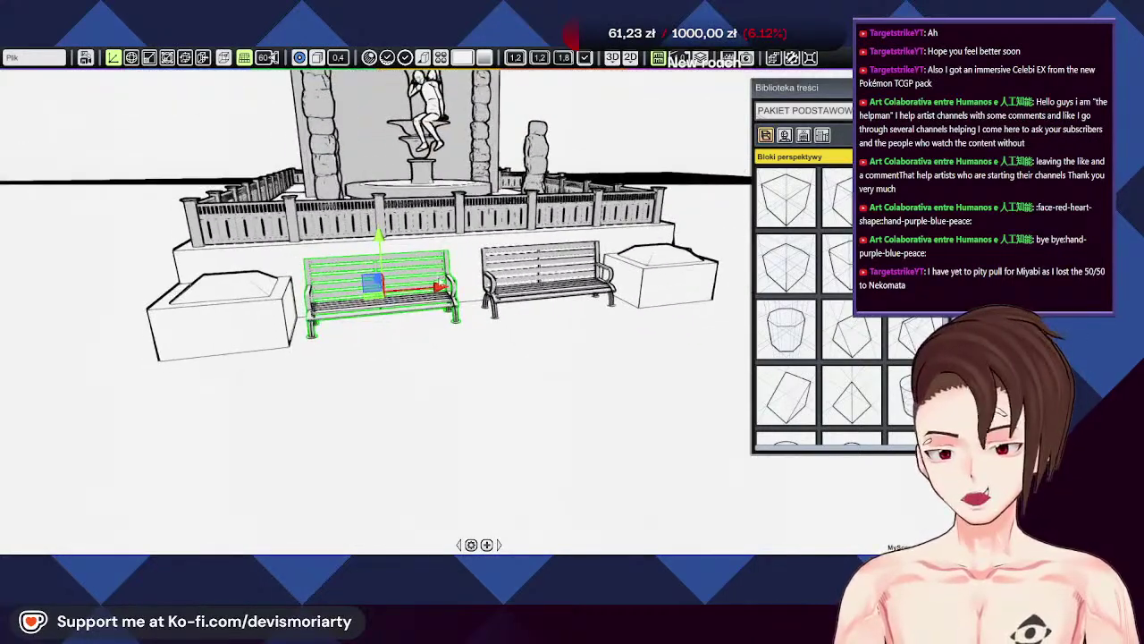
right_click(436, 290)
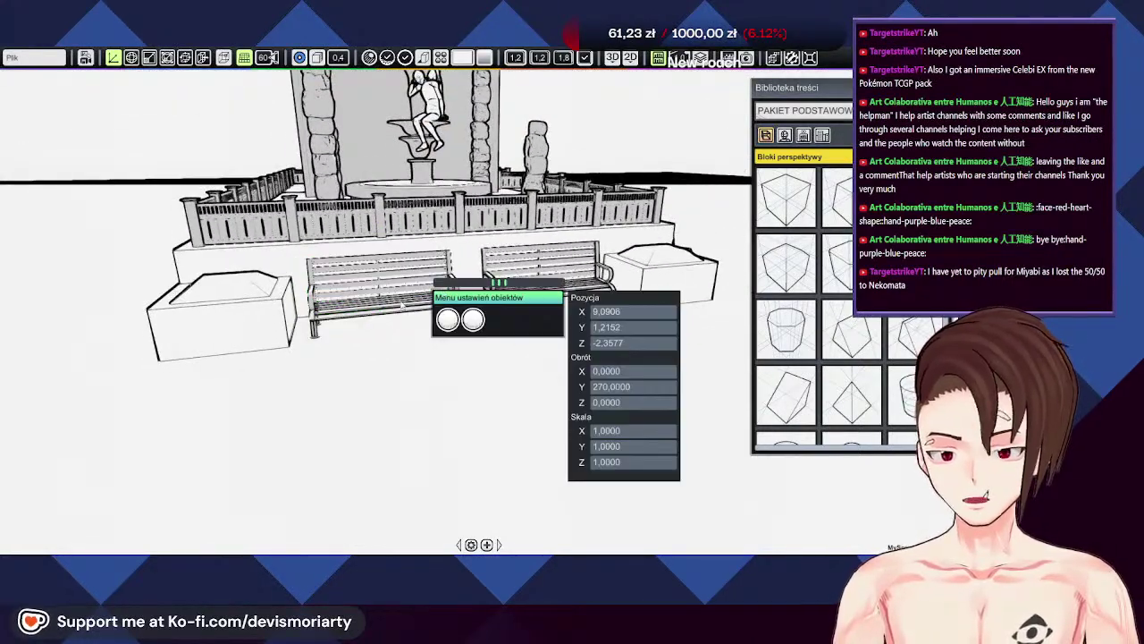
click(402, 304)
Step: Inspect the furnished terrace side, the fountain's statue figures and the stone pillars from several angles
middle_drag(520, 388, 422, 322)
scroll(574, 304, down, 2)
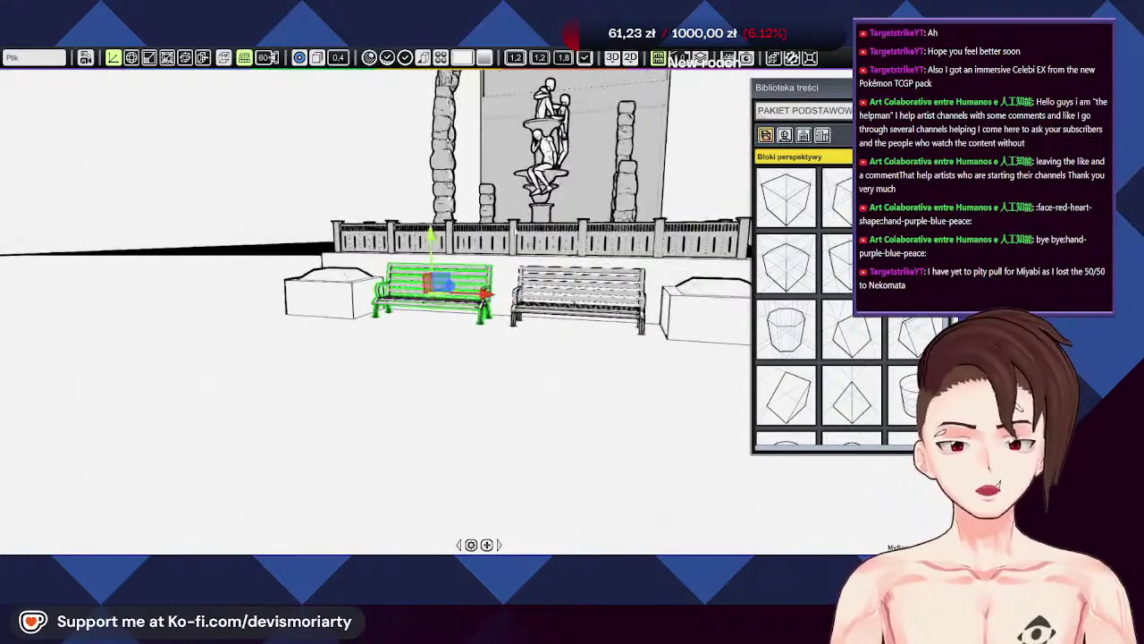
middle_drag(575, 304, 291, 420)
scroll(292, 420, up, 5)
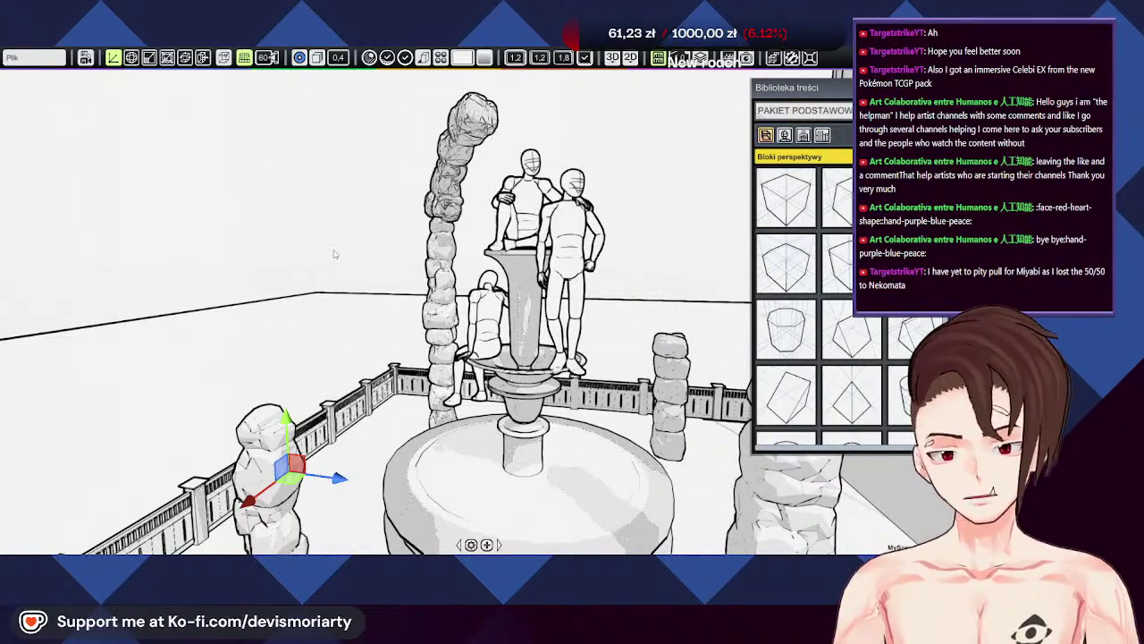
middle_drag(315, 309, 300, 410)
middle_drag(365, 441, 456, 374)
scroll(469, 313, up, 2)
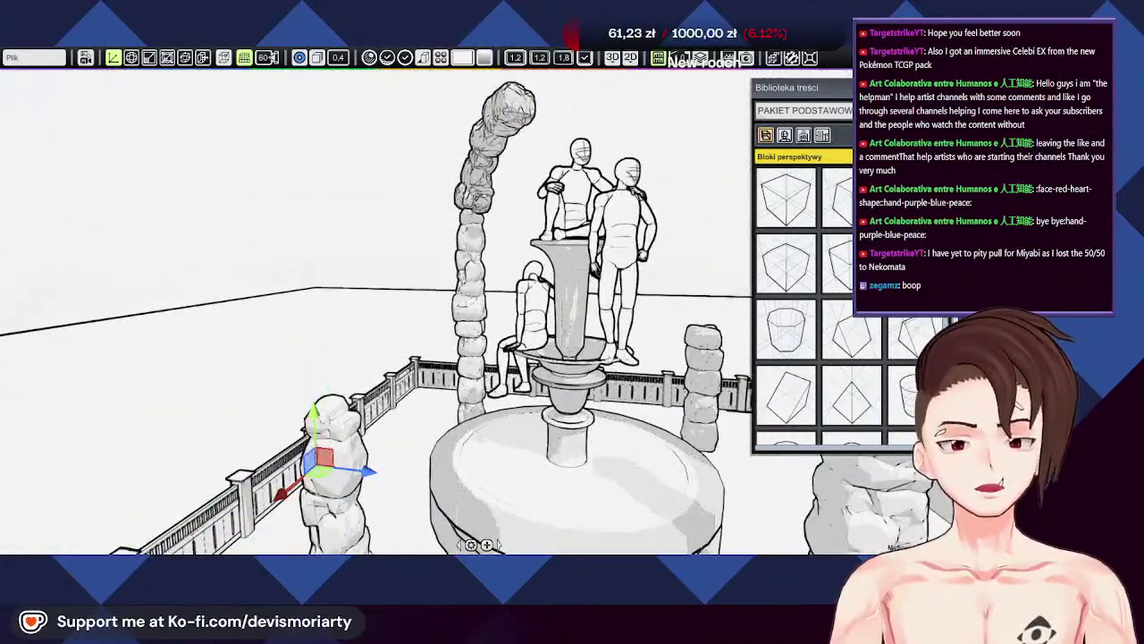
middle_drag(273, 425, 357, 331)
scroll(275, 189, down, 3)
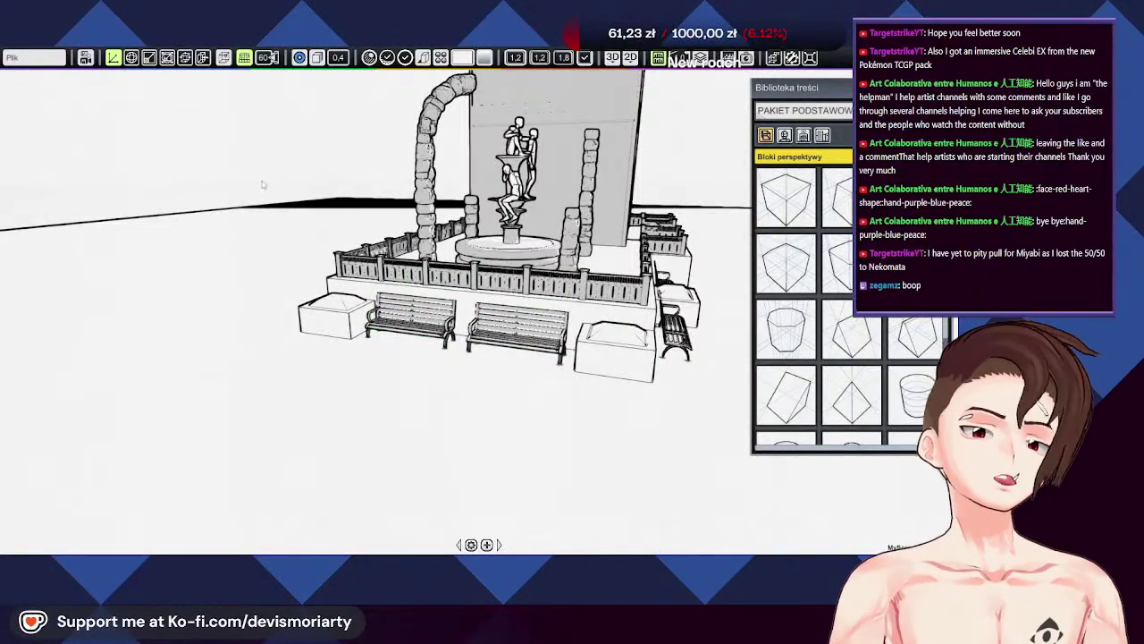
Step: Switch the content library to the PAKIET NOWOCZESNY pack and on to the SKAŁY I NATURA pack
middle_drag(276, 165, 313, 215)
scroll(385, 393, up, 3)
mouse_move(401, 404)
middle_down()
mouse_move(435, 405)
mouse_move(486, 437)
mouse_move(393, 416)
mouse_move(409, 416)
middle_up()
scroll(410, 417, down, 3)
middle_drag(462, 375, 759, 375)
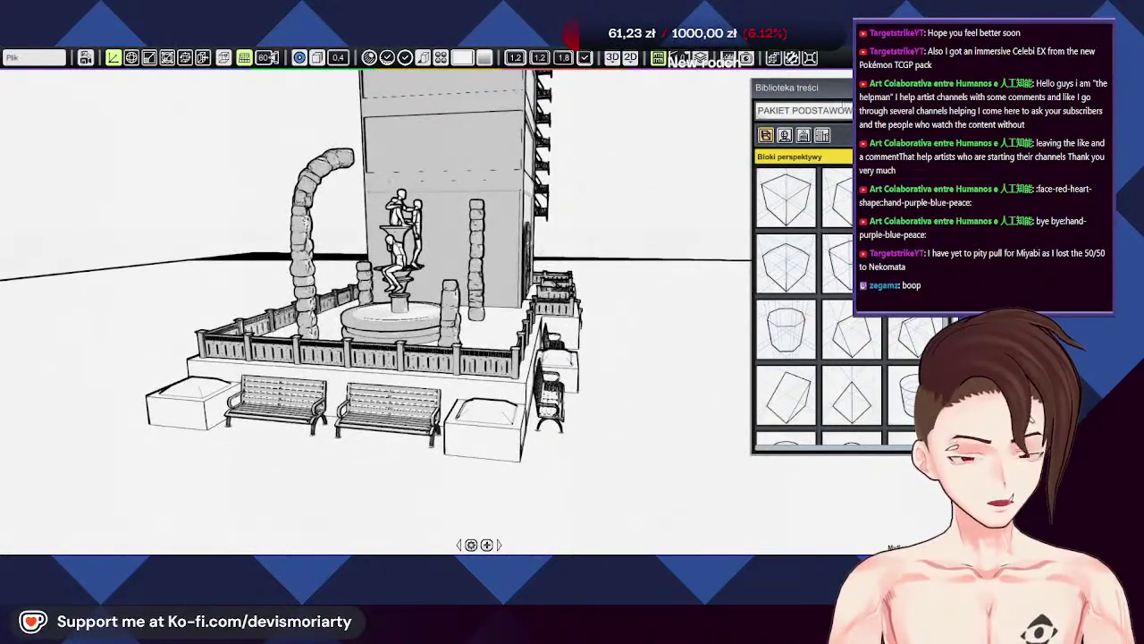
click(804, 110)
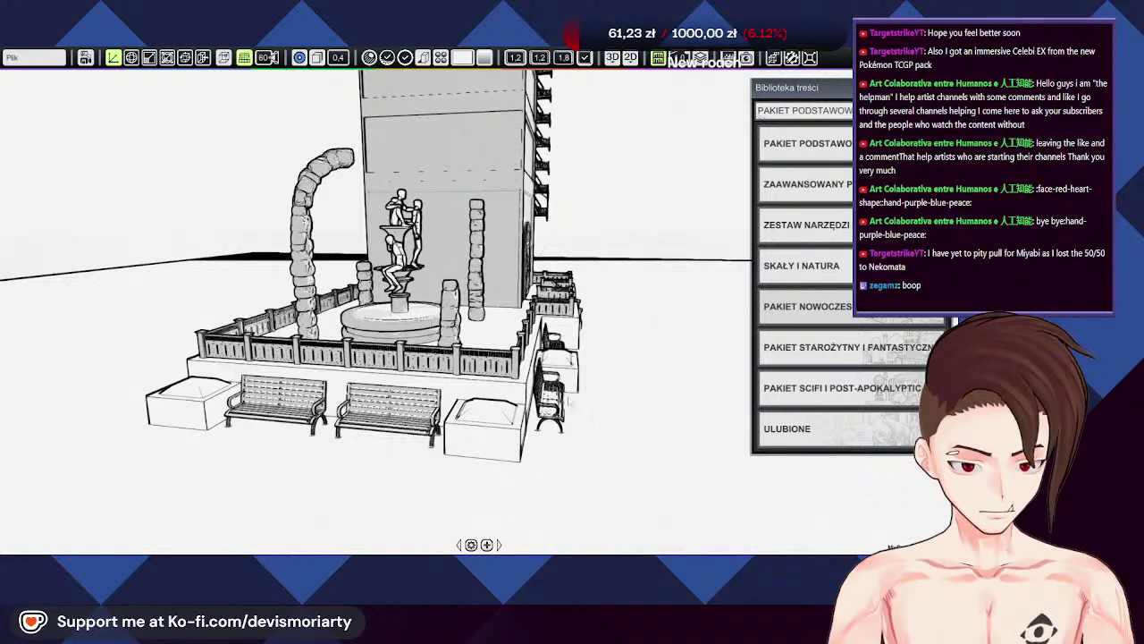
click(807, 305)
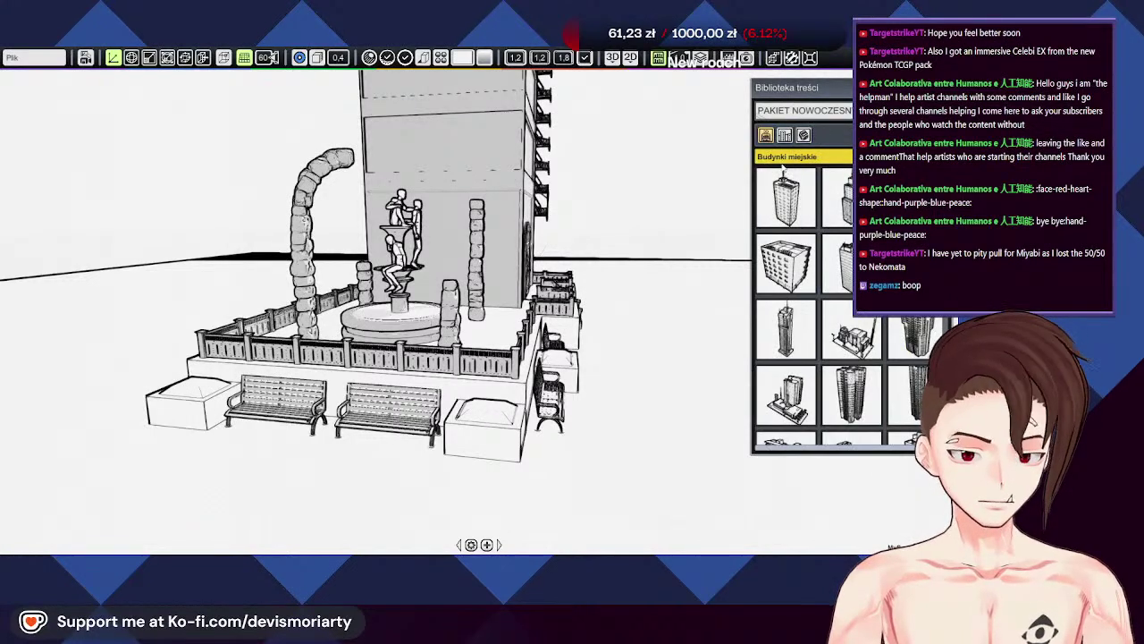
click(804, 110)
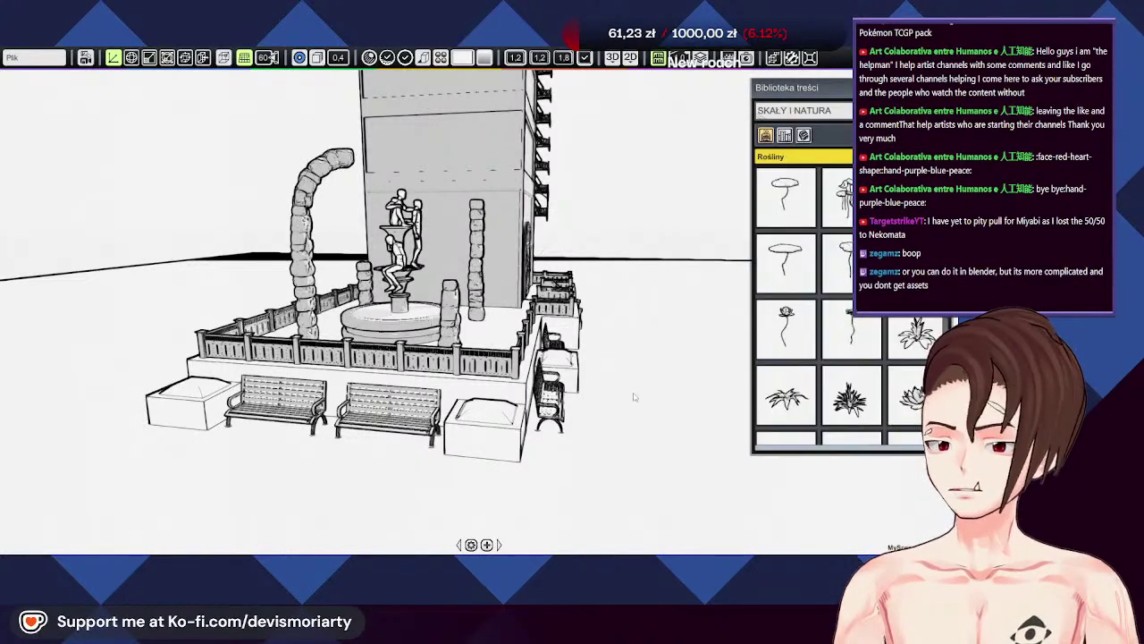
Step: Browse the Rośliny category for plants that could fill the boxes around the fountain terrace
scroll(569, 378, down, 2)
scroll(569, 378, up, 2)
scroll(572, 380, down, 2)
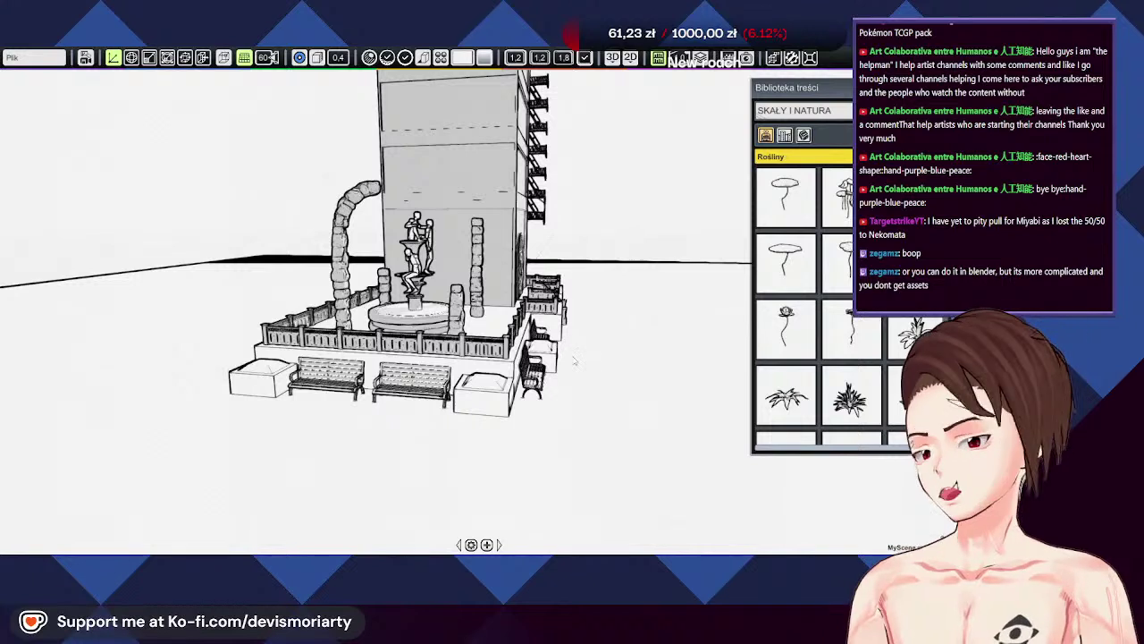
scroll(884, 360, down, 4)
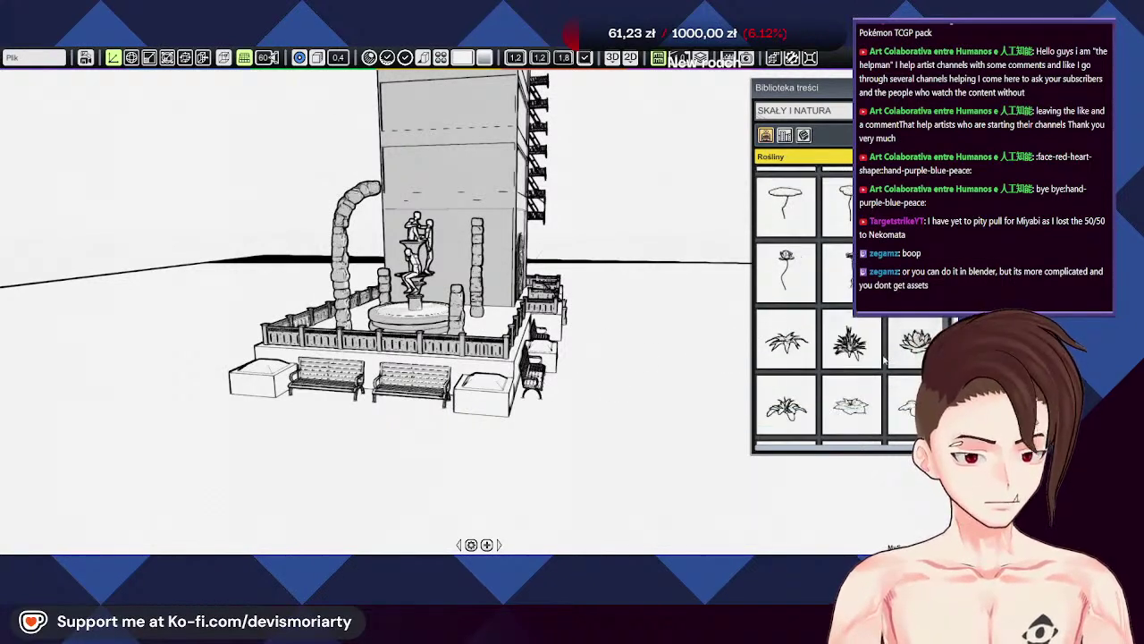
scroll(899, 356, down, 4)
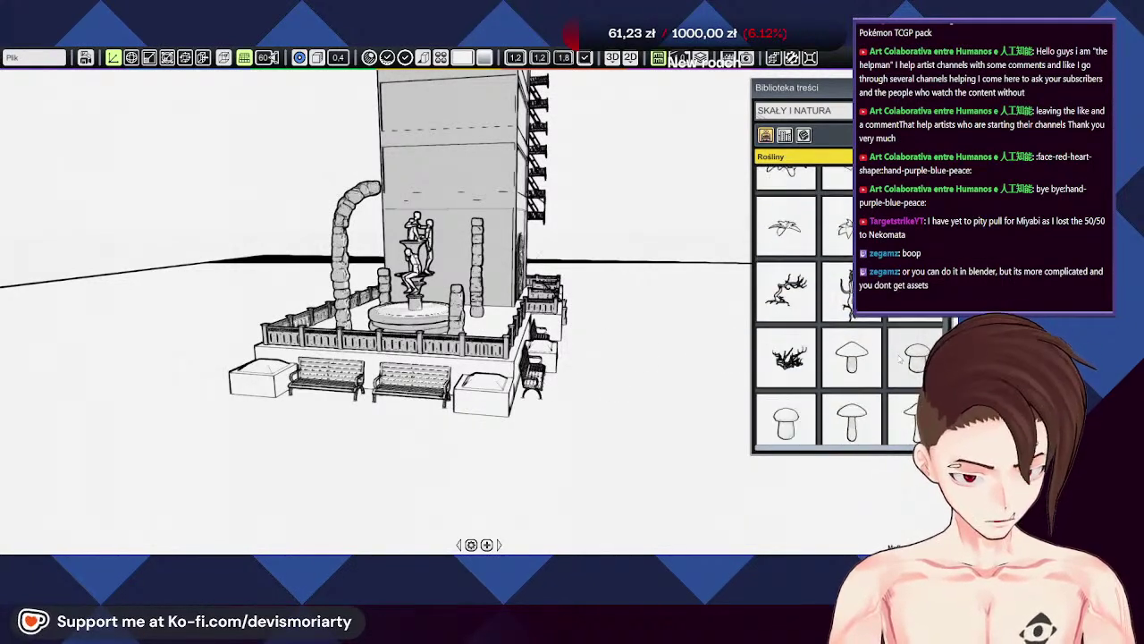
scroll(865, 329, down, 5)
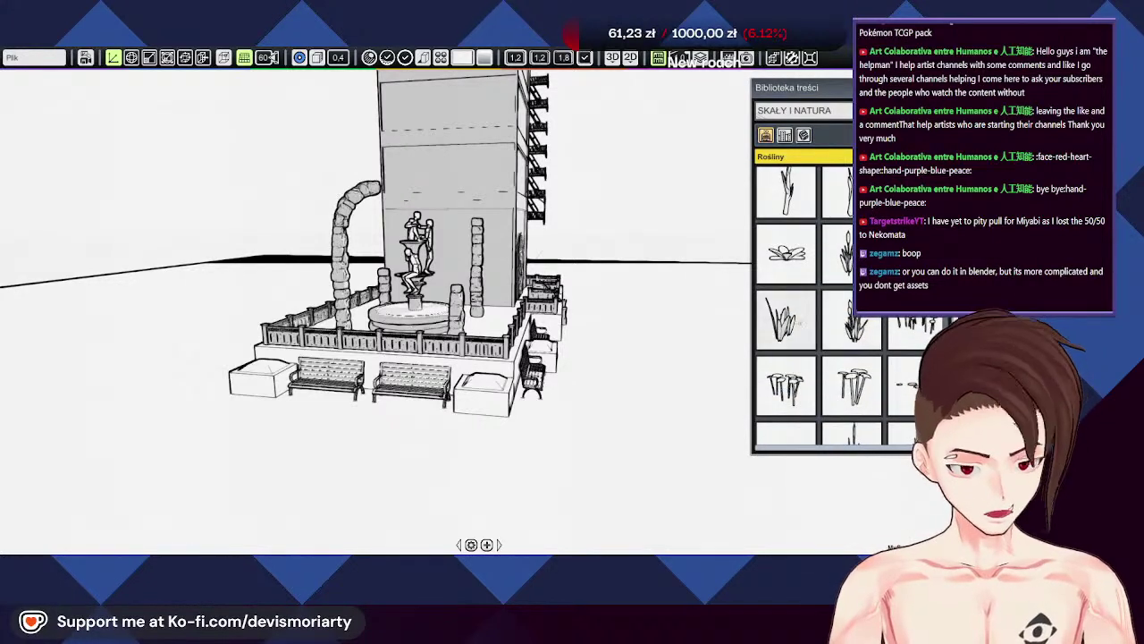
scroll(792, 324, down, 4)
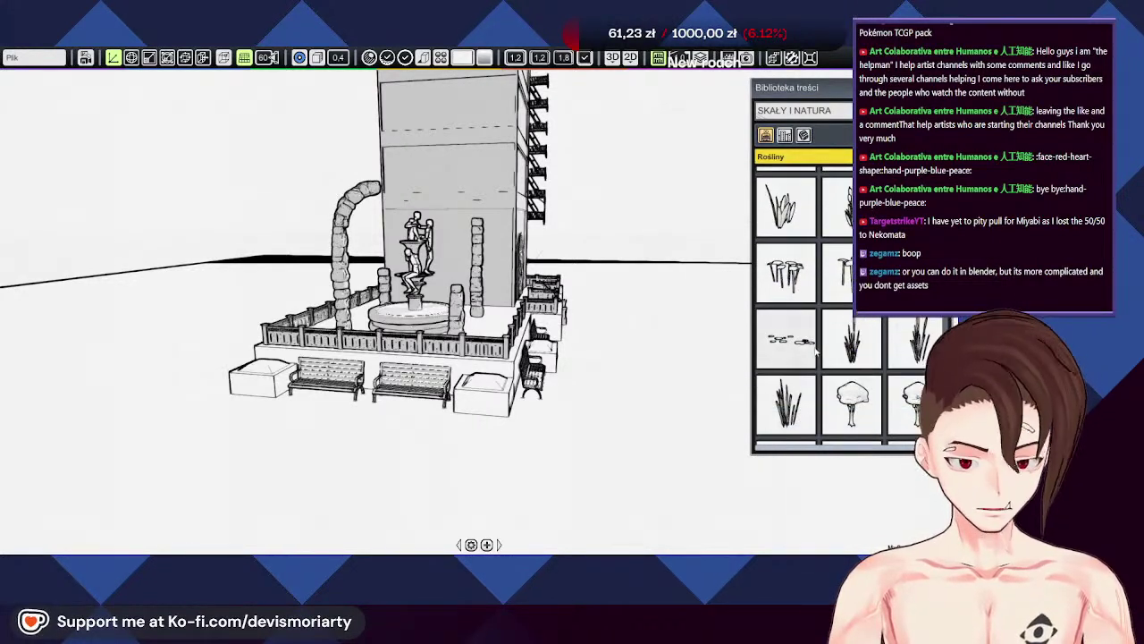
scroll(777, 295, down, 1)
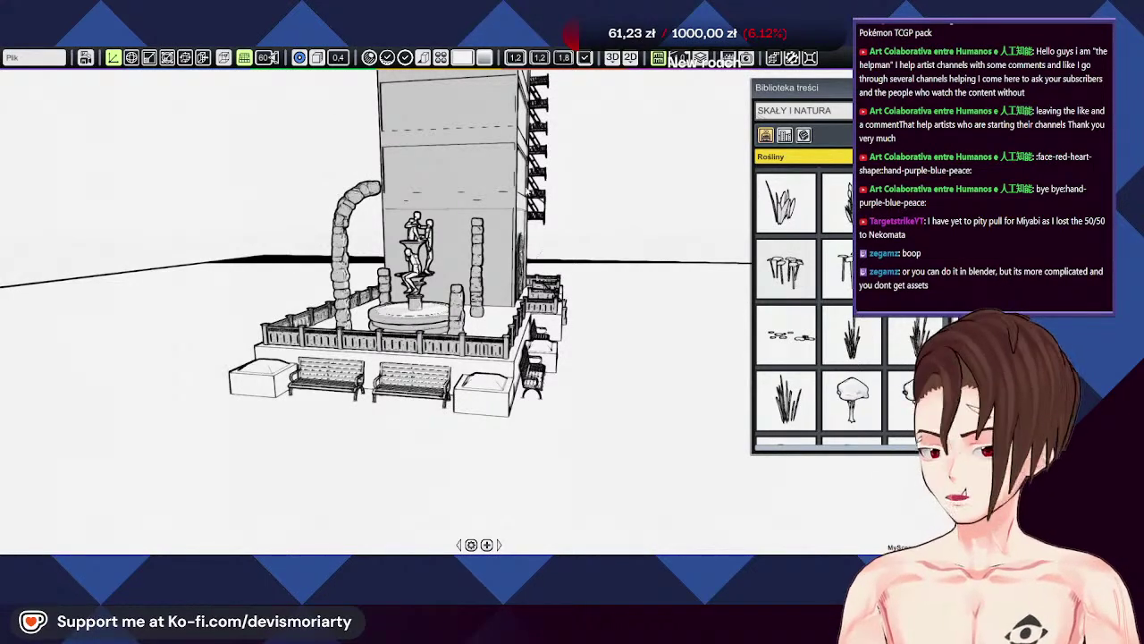
Step: Look over the tower and terrace, and check the Obce rośliny and Owoce i warzywa categories for suitable greenery
middle_drag(568, 270, 304, 223)
scroll(383, 399, down, 10)
scroll(383, 398, up, 4)
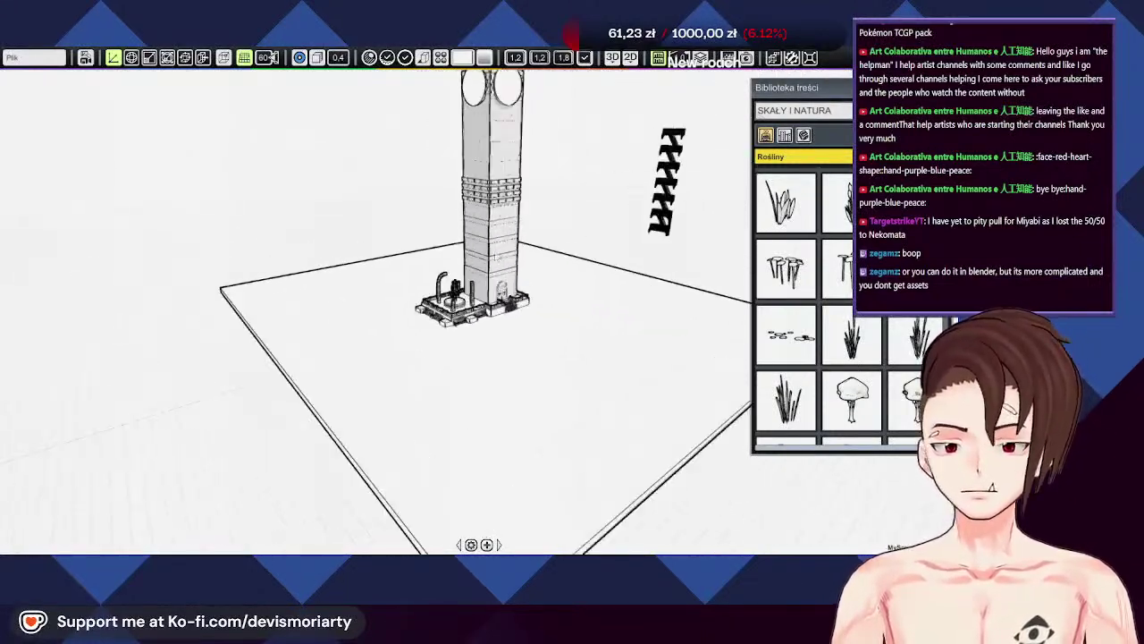
scroll(383, 398, up, 3)
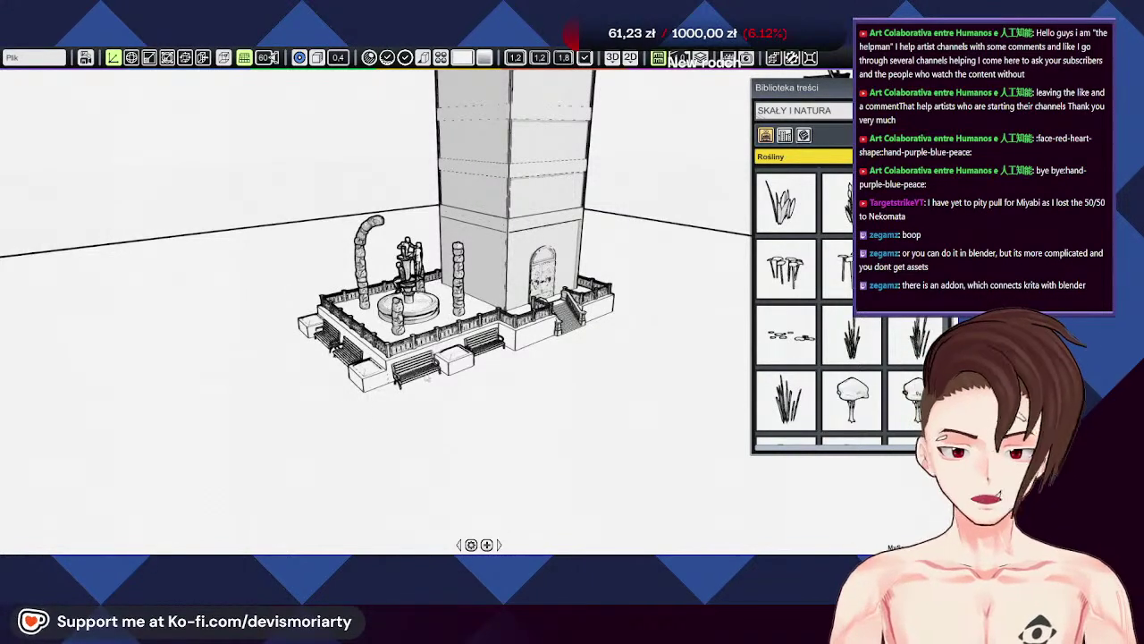
scroll(465, 286, up, 1)
click(801, 157)
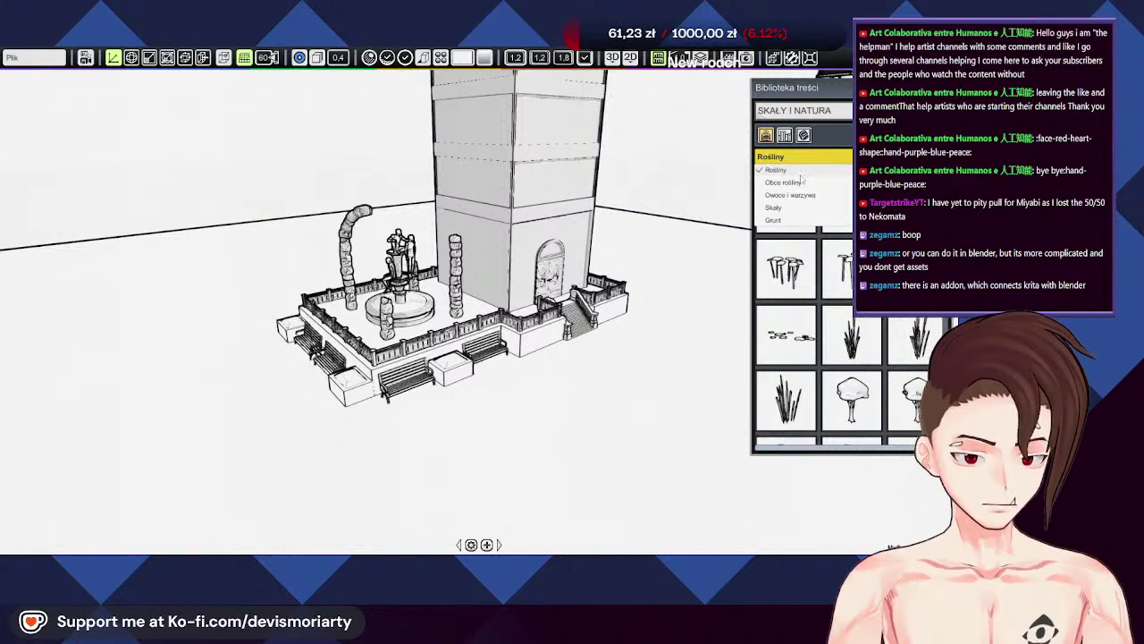
click(817, 183)
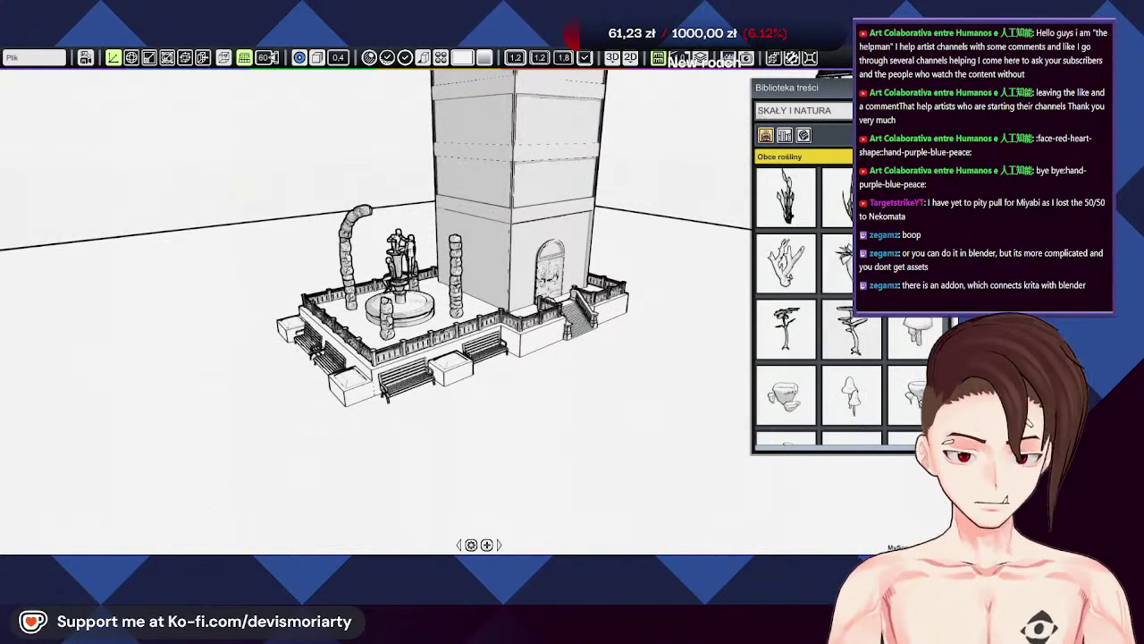
click(795, 156)
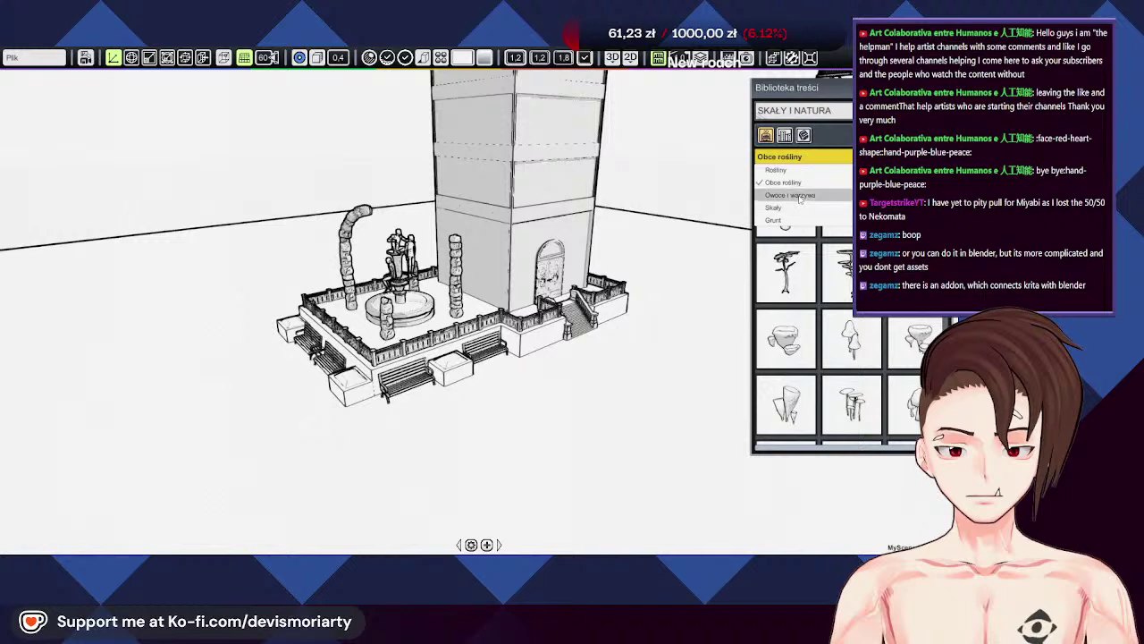
click(790, 195)
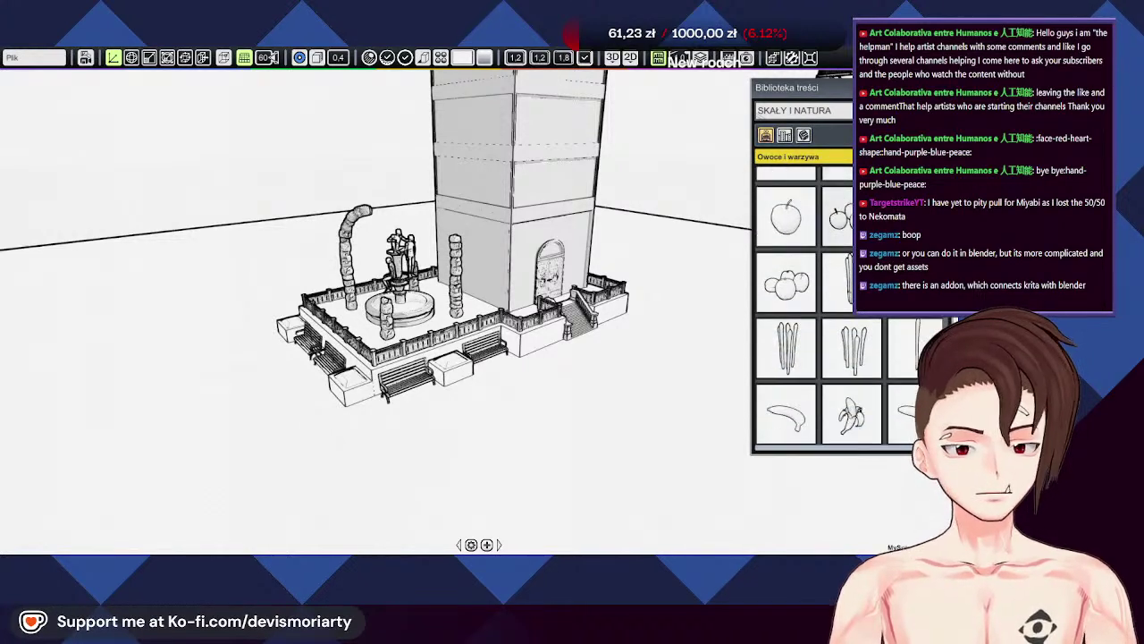
scroll(789, 221, down, 5)
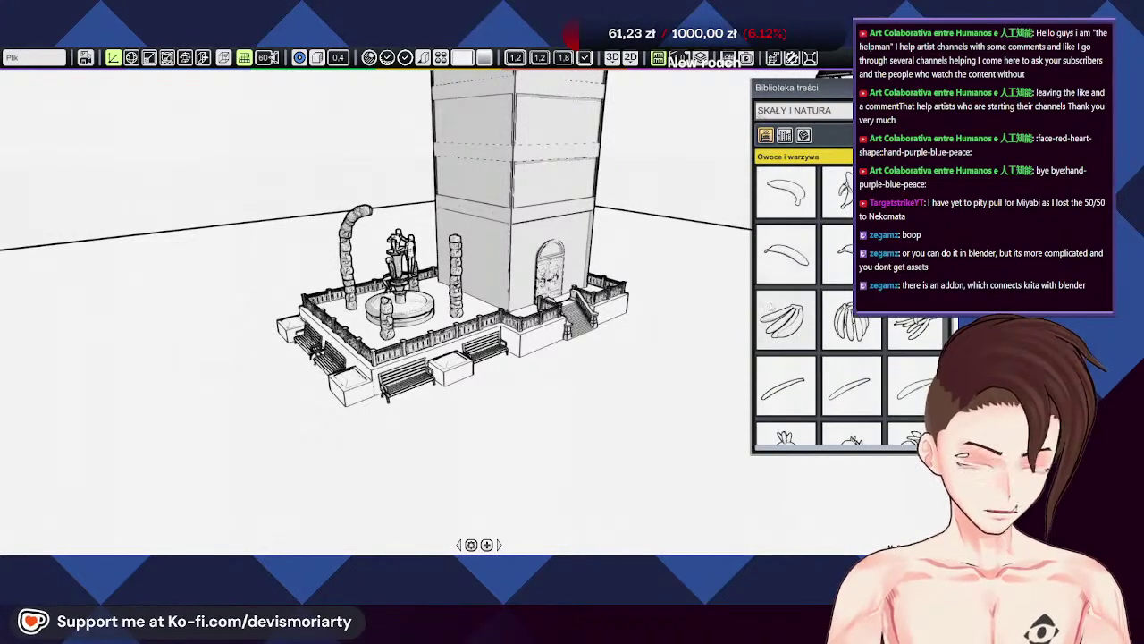
click(804, 159)
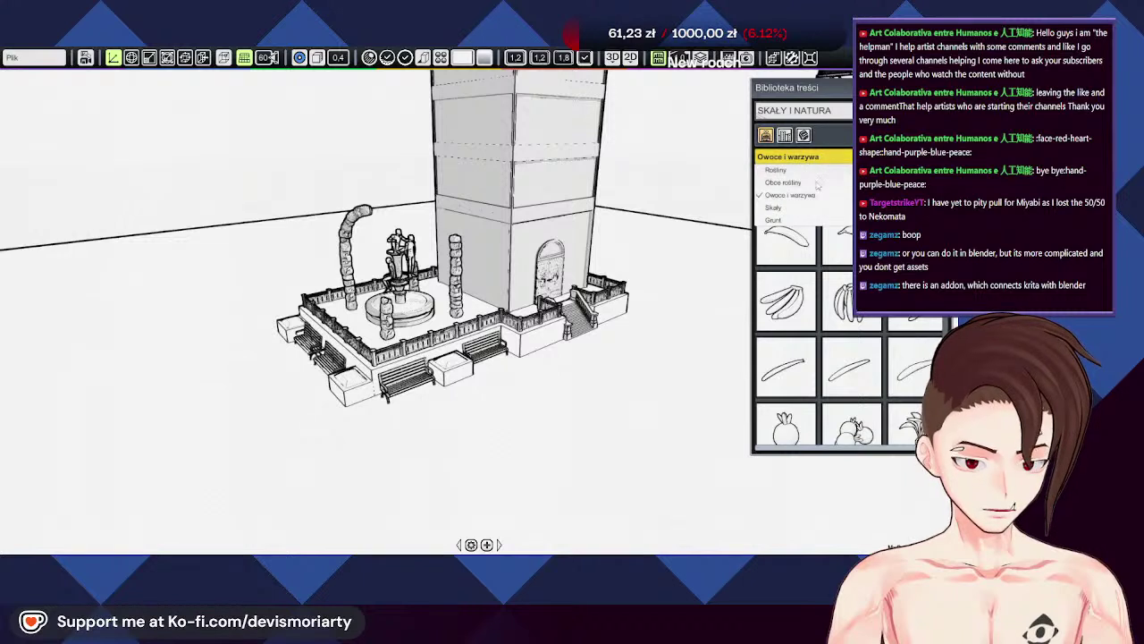
Step: Place the spiky-leaved plant from the Rośliny category on the terrace's corner box between the two bench rows
click(791, 169)
scroll(815, 277, down, 3)
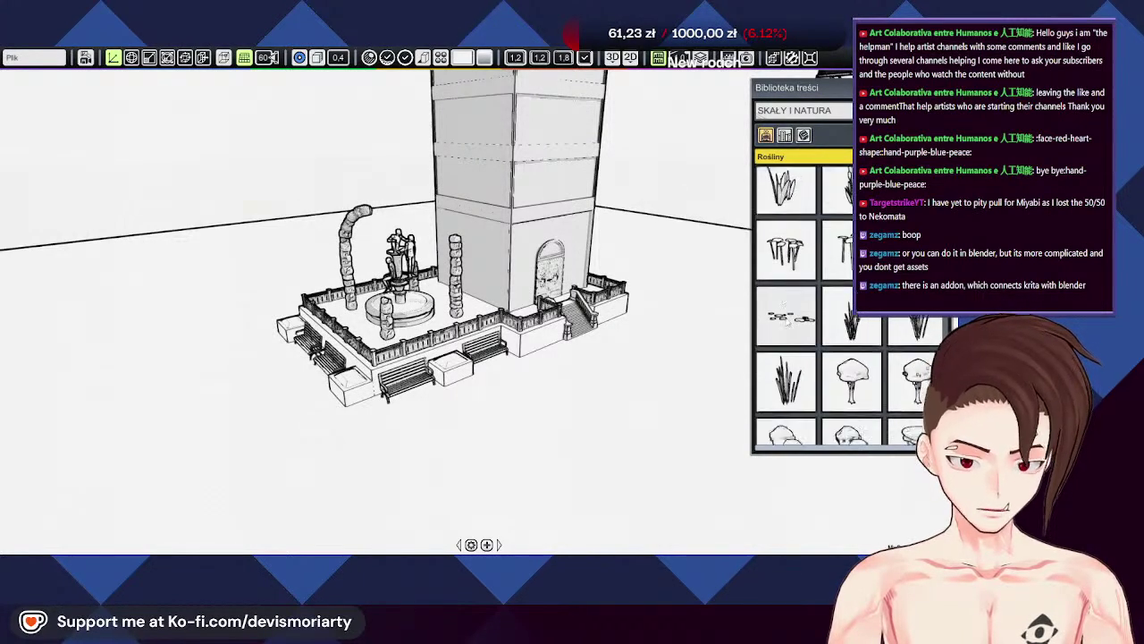
scroll(825, 299, down, 10)
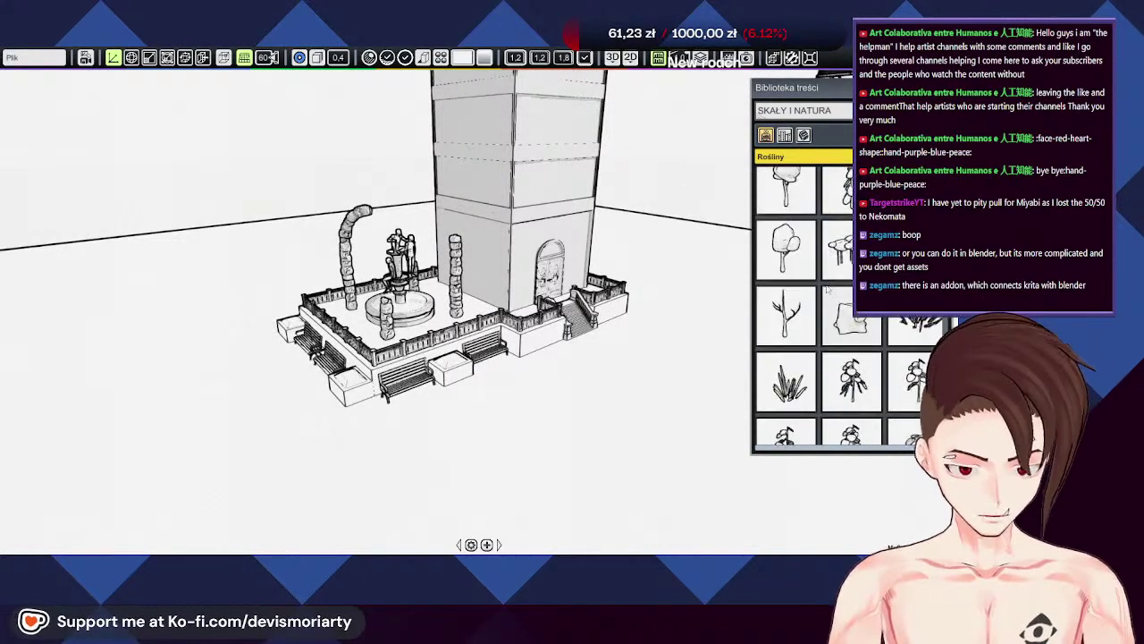
scroll(785, 282, down, 8)
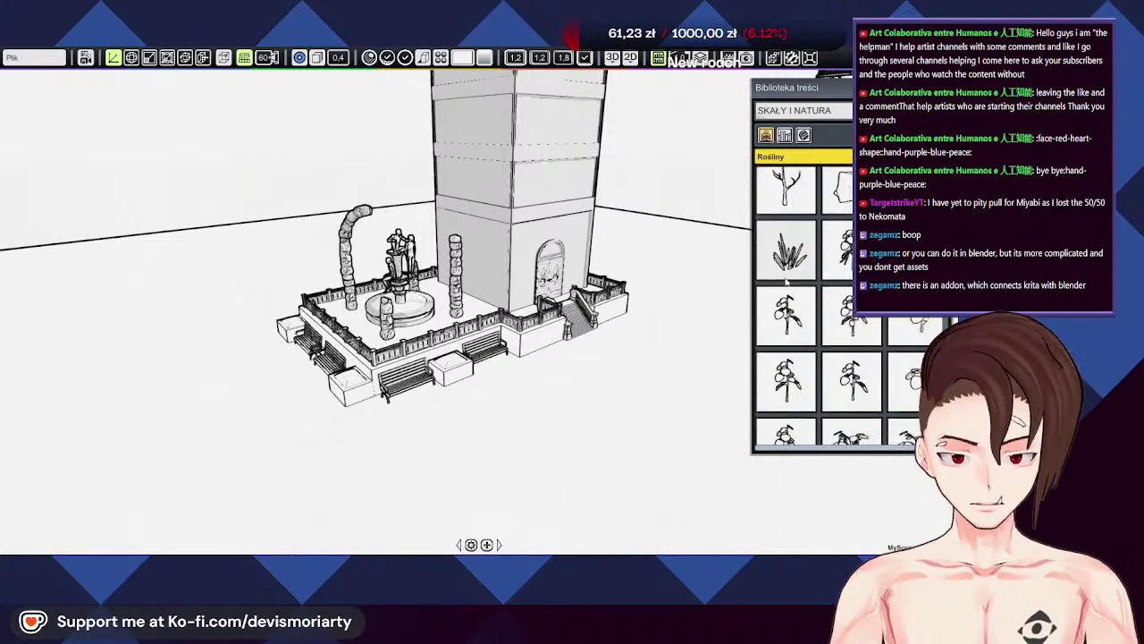
scroll(784, 282, down, 4)
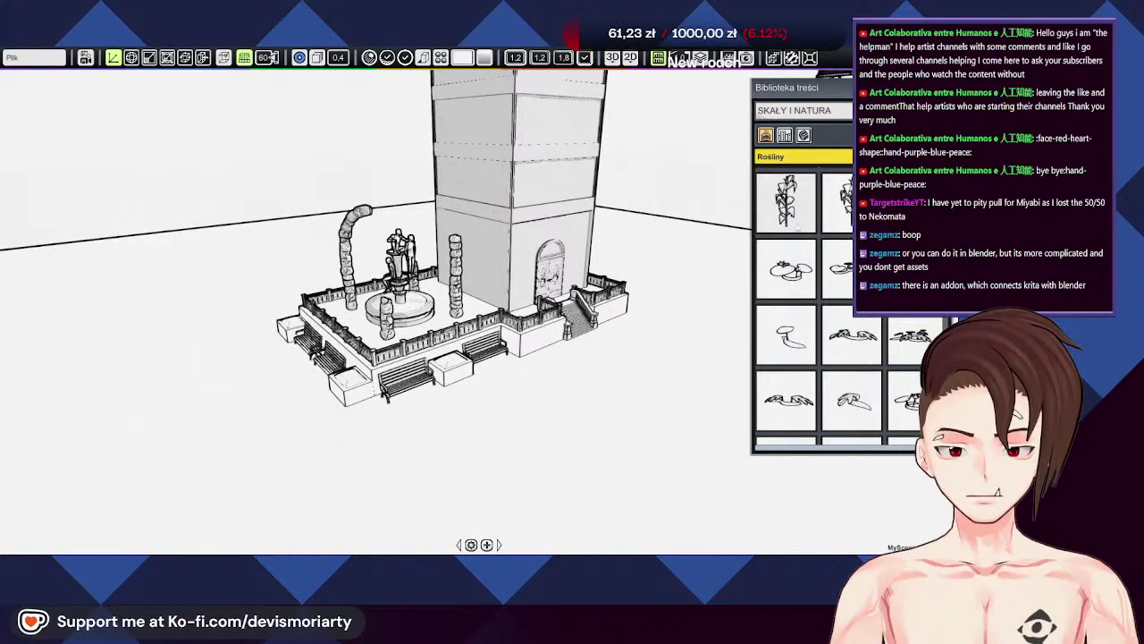
scroll(798, 224, up, 8)
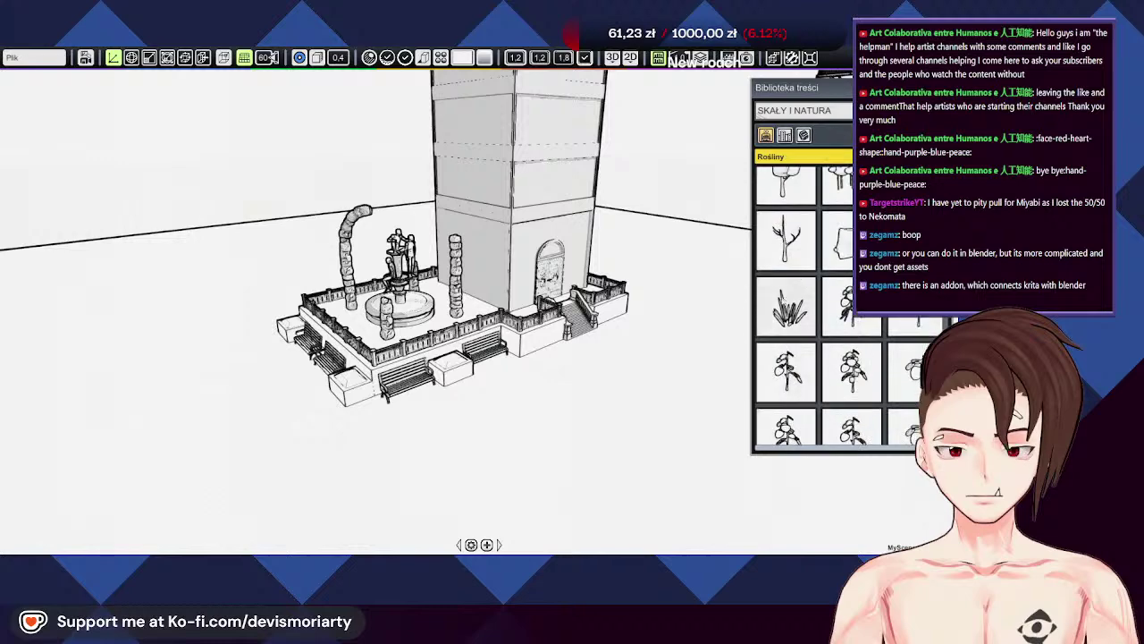
drag(785, 306, 31, 399)
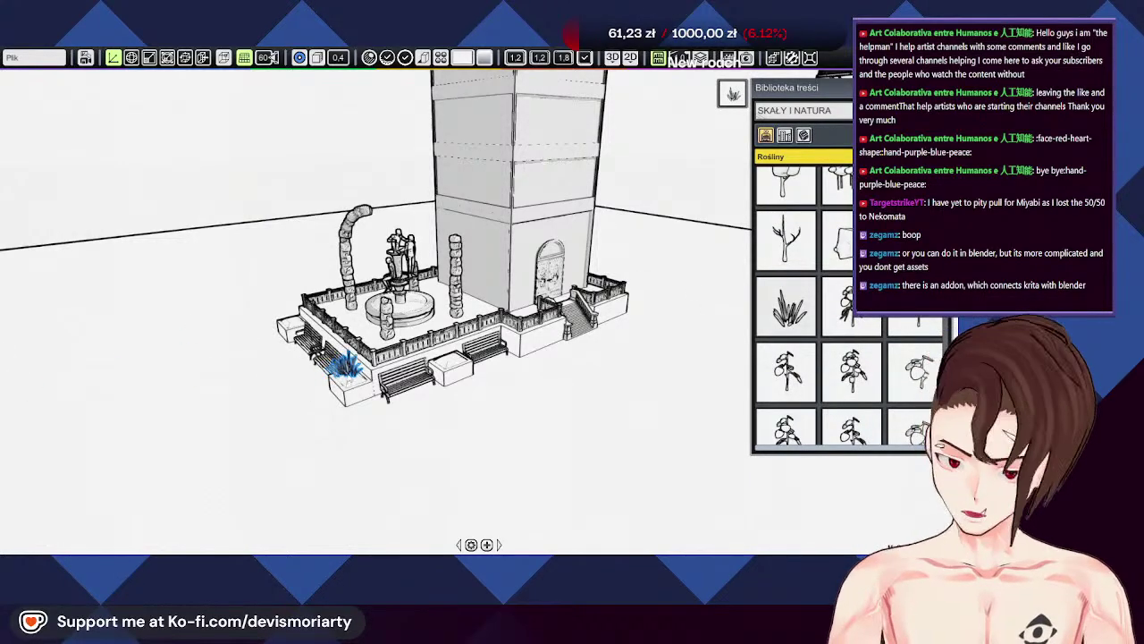
click(348, 376)
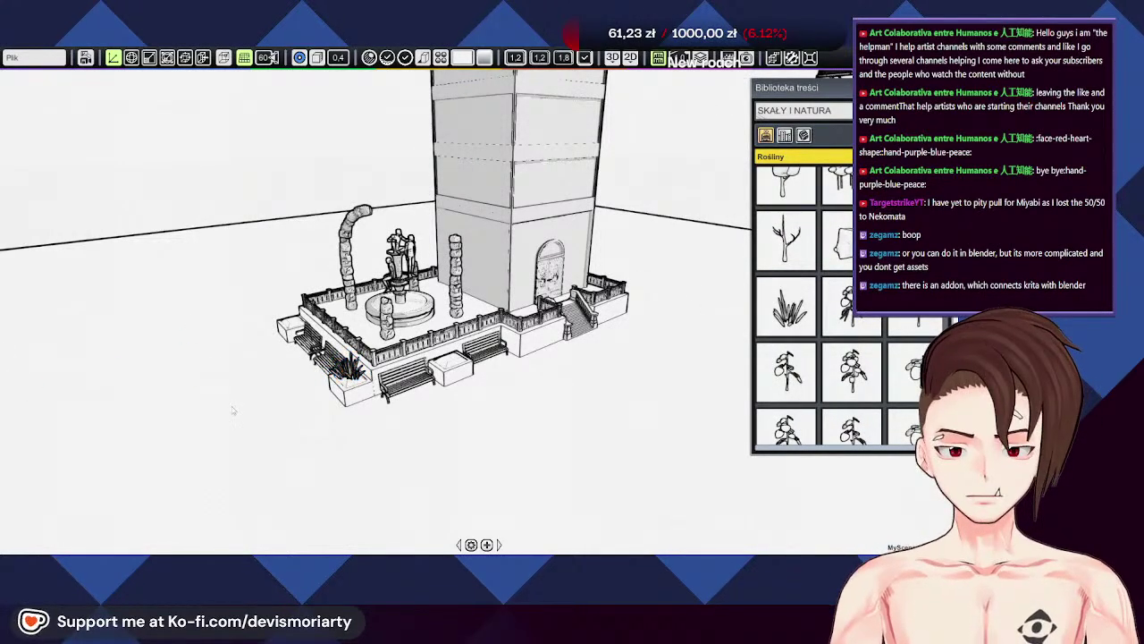
Step: Centre the spiky plant on the corner box and stretch it into a taller, narrower shape
right_drag(235, 409, 429, 362)
scroll(429, 362, up, 5)
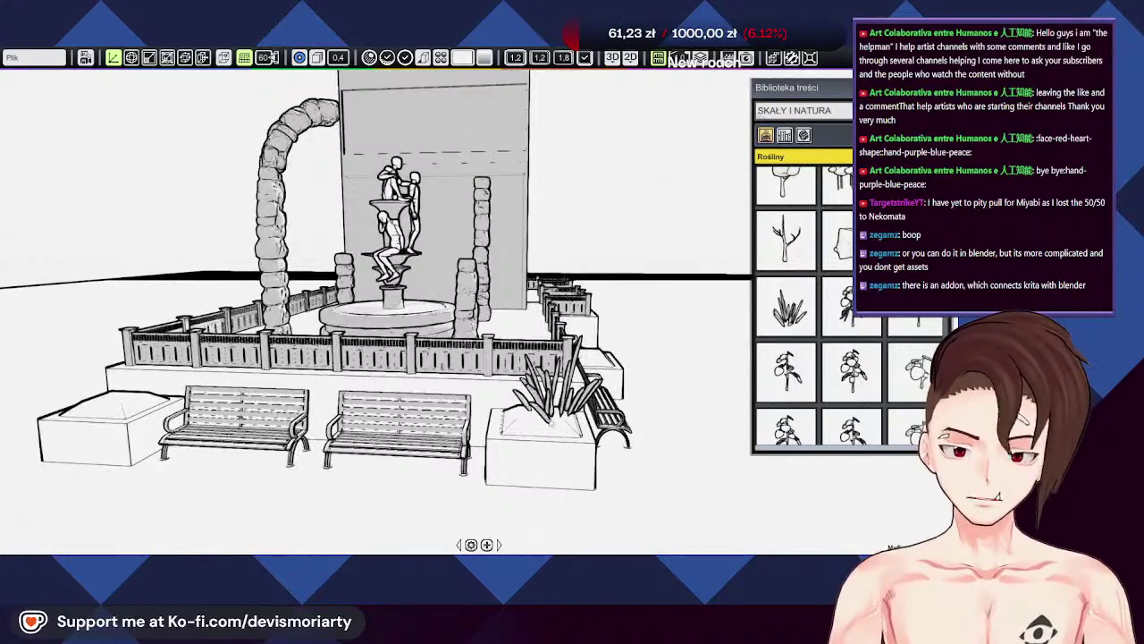
click(545, 406)
scroll(542, 410, up, 2)
drag(541, 404, 522, 405)
right_drag(718, 452, 554, 452)
mouse_move(236, 384)
right_down()
mouse_move(402, 356)
mouse_move(251, 380)
right_up()
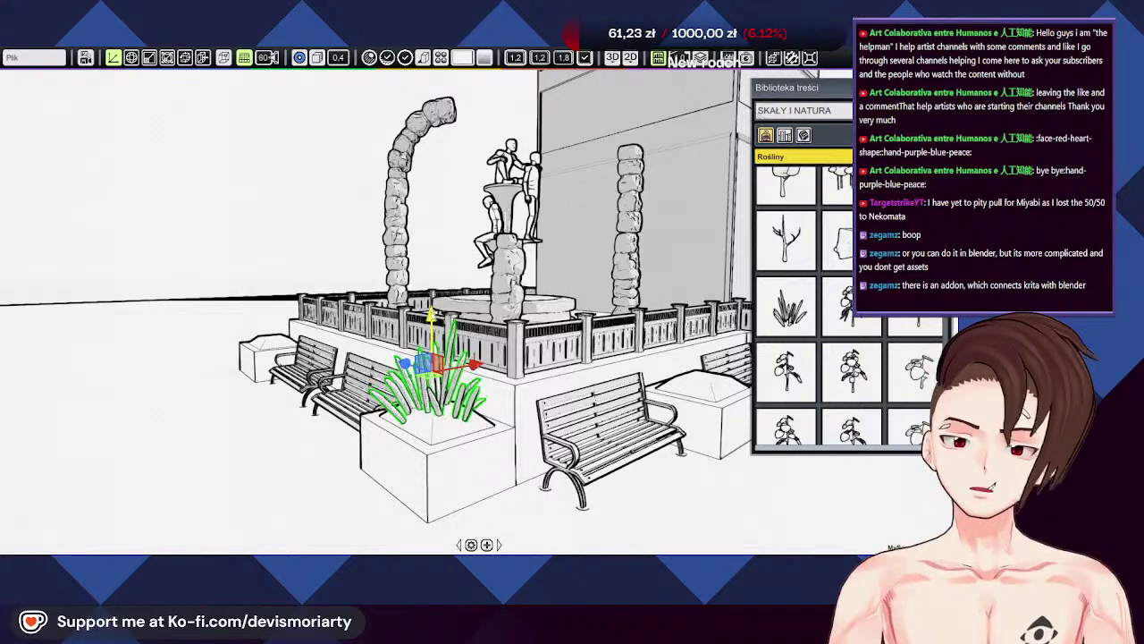
right_drag(240, 430, 359, 421)
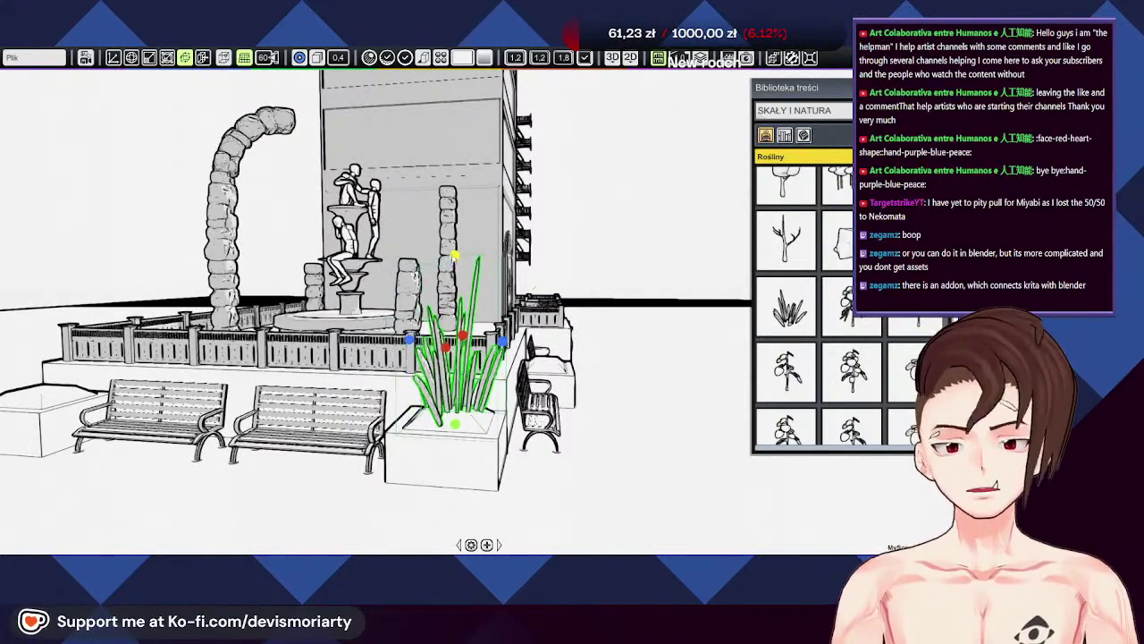
drag(454, 256, 455, 248)
Step: Place a second spiky plant on the box at the other end of the two benches
right_drag(326, 358, 436, 336)
scroll(424, 346, down, 4)
scroll(424, 345, up, 2)
drag(712, 277, 346, 361)
right_drag(268, 380, 492, 417)
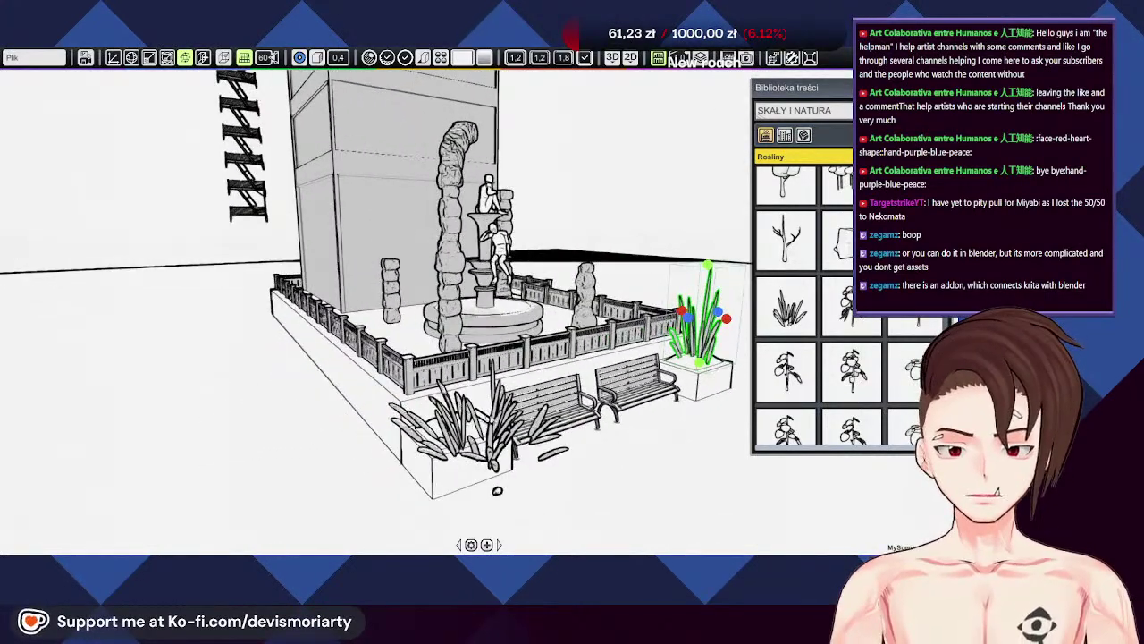
Step: Select the second plant and scale it down in width with the Scale tool to reduce its overhang
click(490, 431)
click(535, 421)
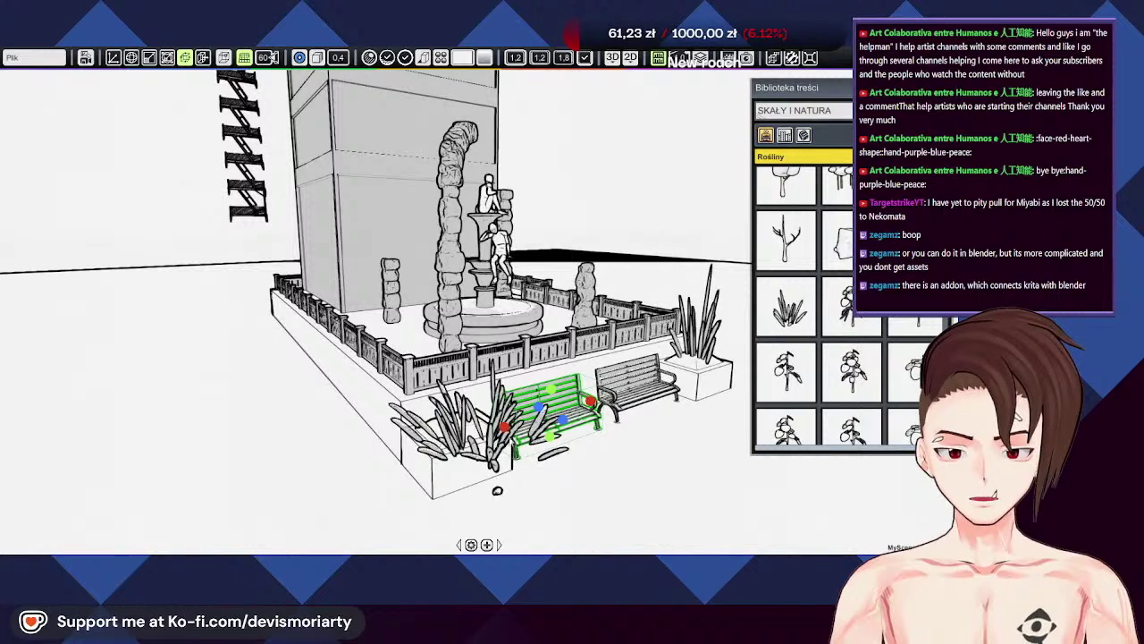
click(499, 419)
click(498, 440)
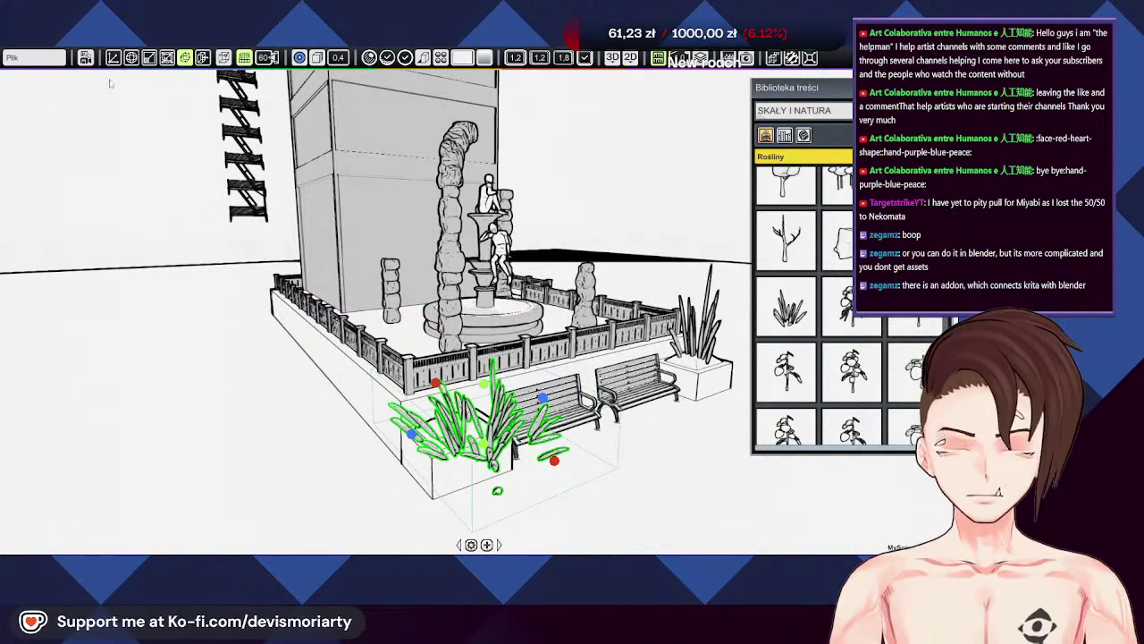
click(149, 57)
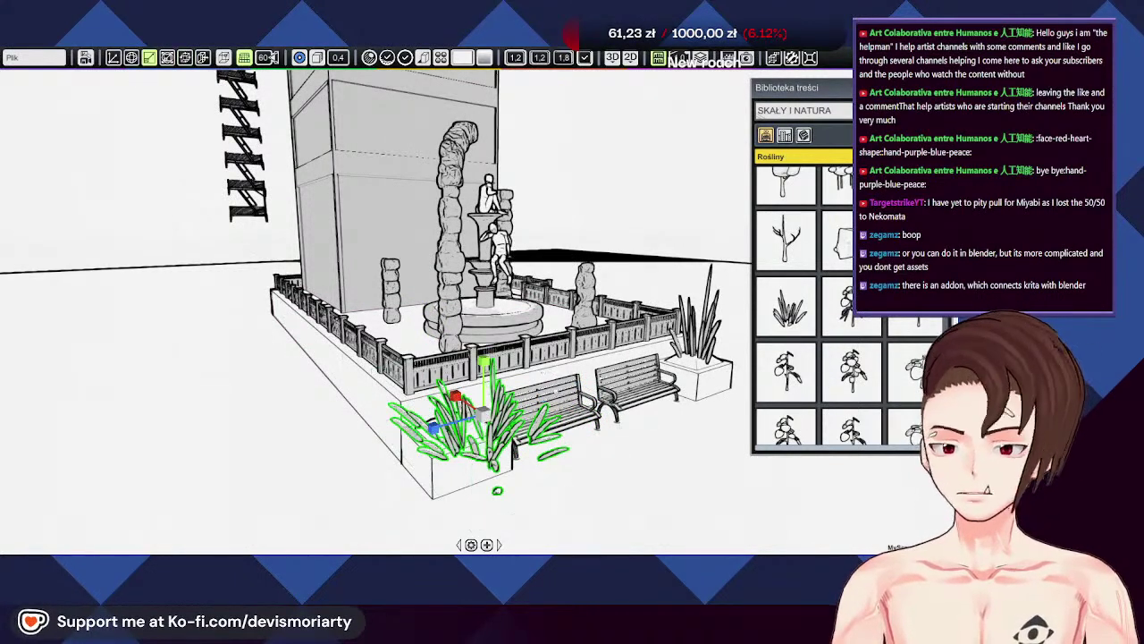
drag(437, 432, 474, 416)
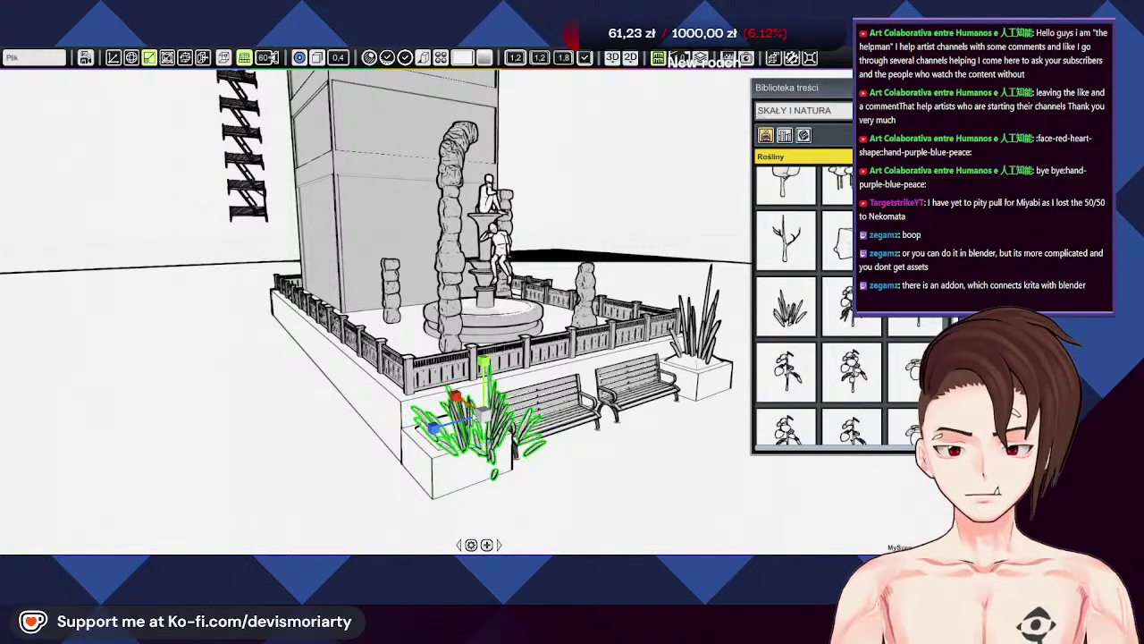
Step: Narrow the second plant further until its leaves fit within the box beside the bench
middle_drag(576, 446, 177, 360)
drag(210, 381, 276, 369)
middle_drag(279, 379, 504, 411)
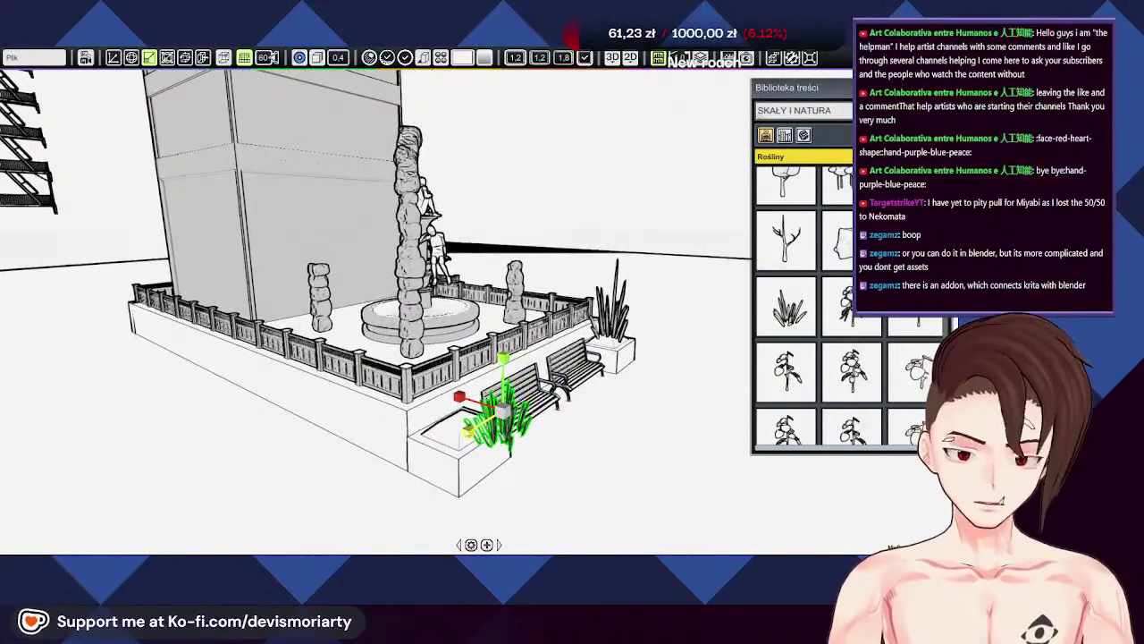
drag(468, 433, 490, 430)
middle_drag(554, 459, 474, 463)
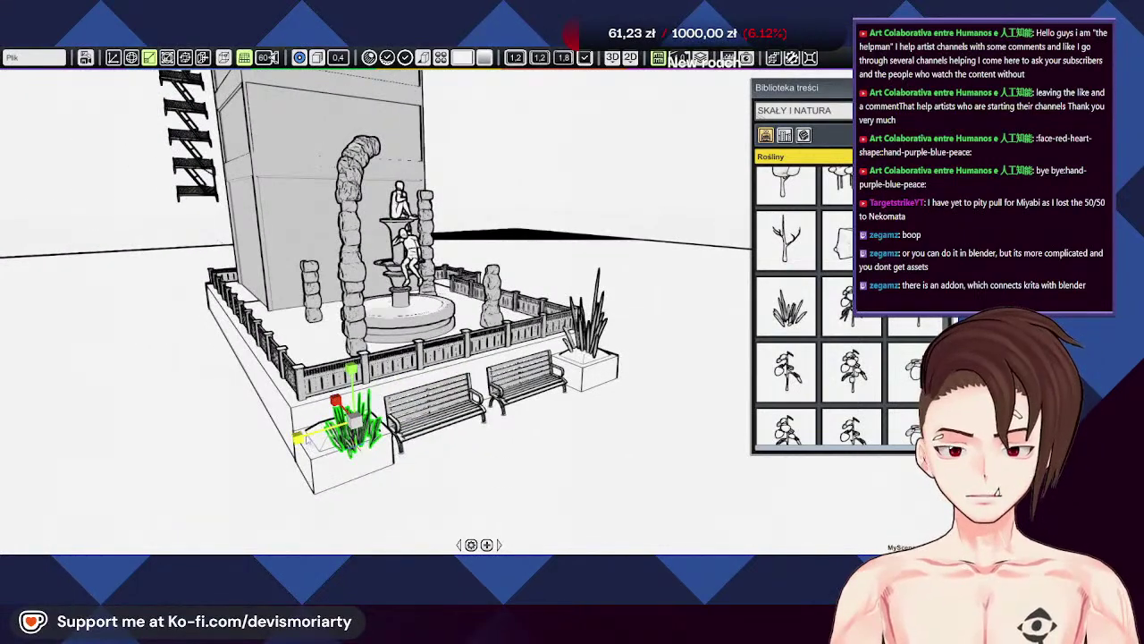
Step: Move the second spiky plant onto the box beside the bench and lower it towards the box's soil surface
drag(352, 418, 323, 391)
middle_drag(354, 481, 301, 327)
scroll(264, 322, up, 5)
scroll(301, 327, down, 5)
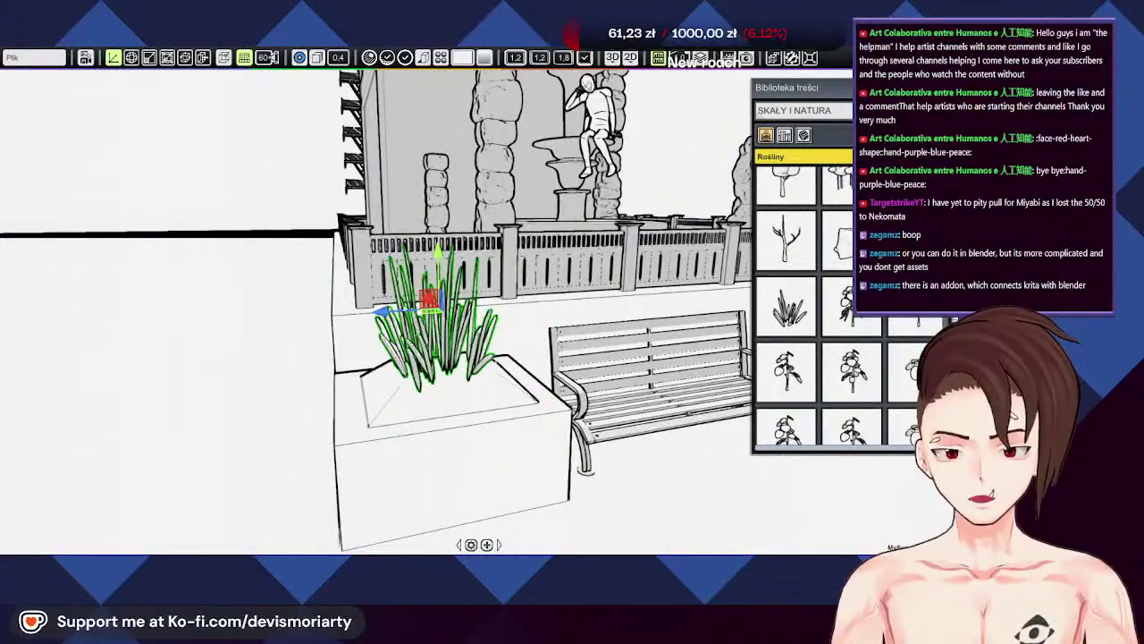
drag(391, 319, 395, 317)
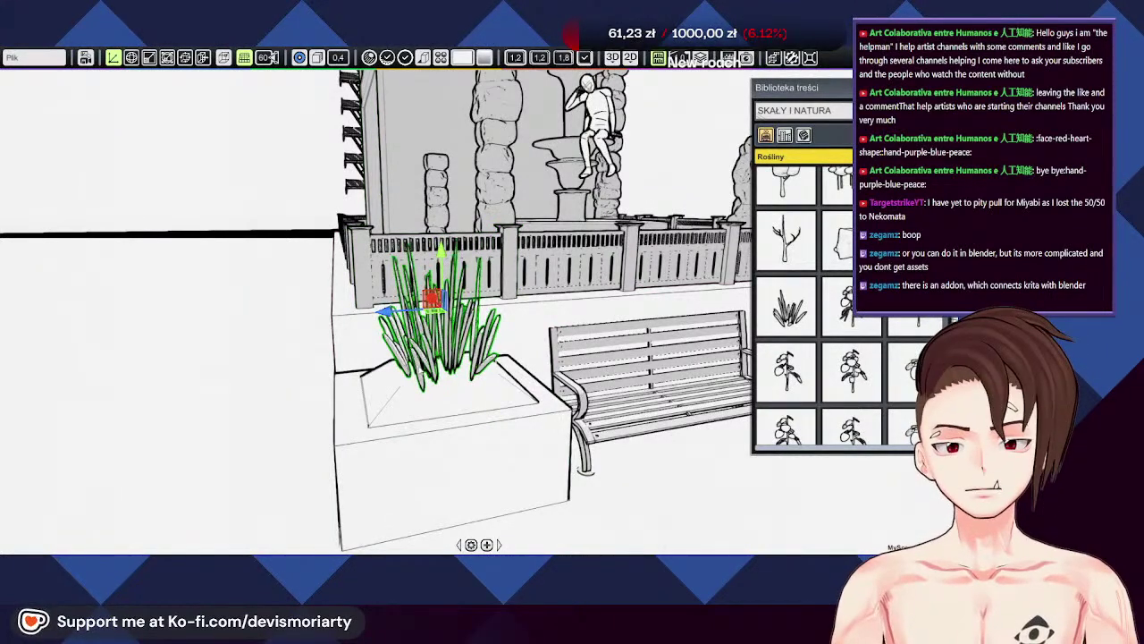
drag(439, 260, 439, 275)
Step: Centre the second plant across the box's depth towards the terrace wall and sink its base slightly into the soil
middle_drag(354, 381, 537, 302)
scroll(466, 403, down, 3)
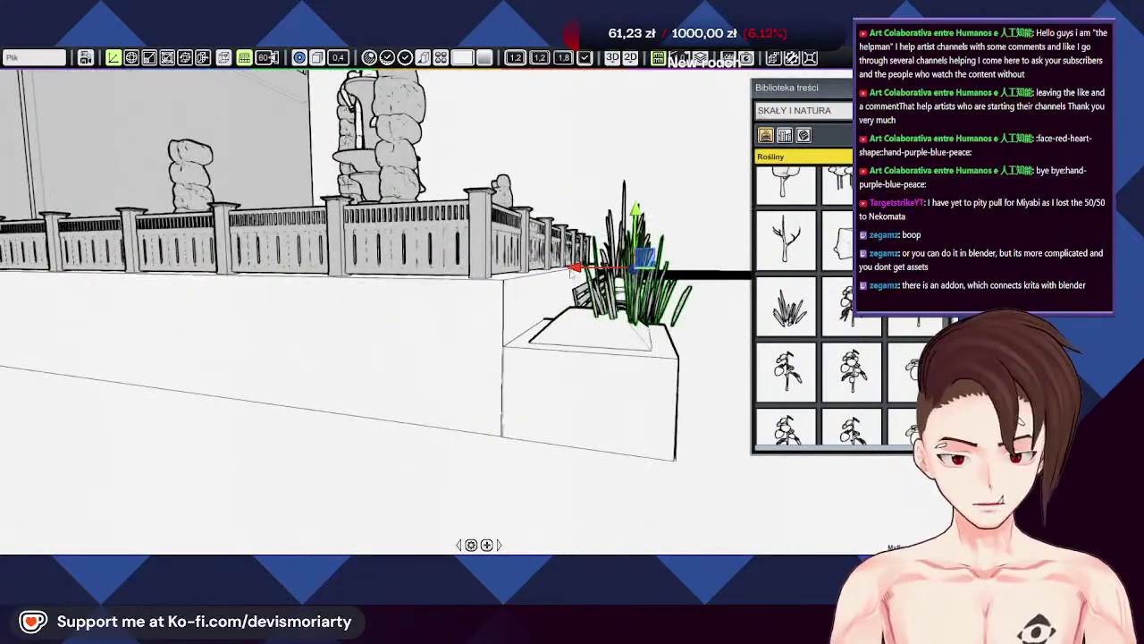
drag(572, 268, 538, 266)
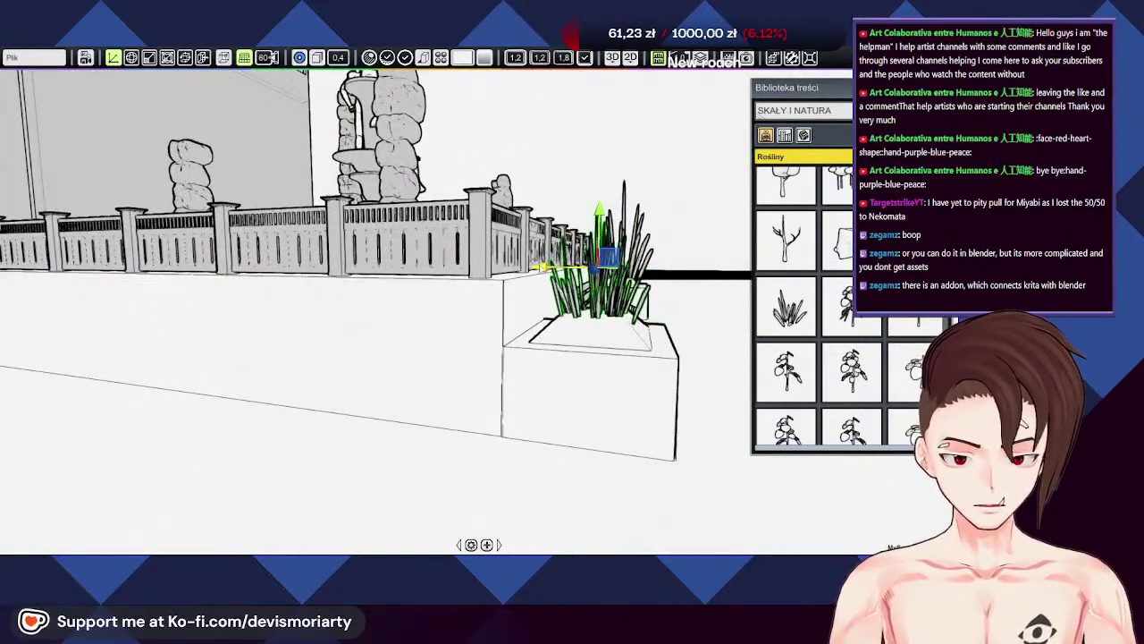
drag(601, 215, 601, 219)
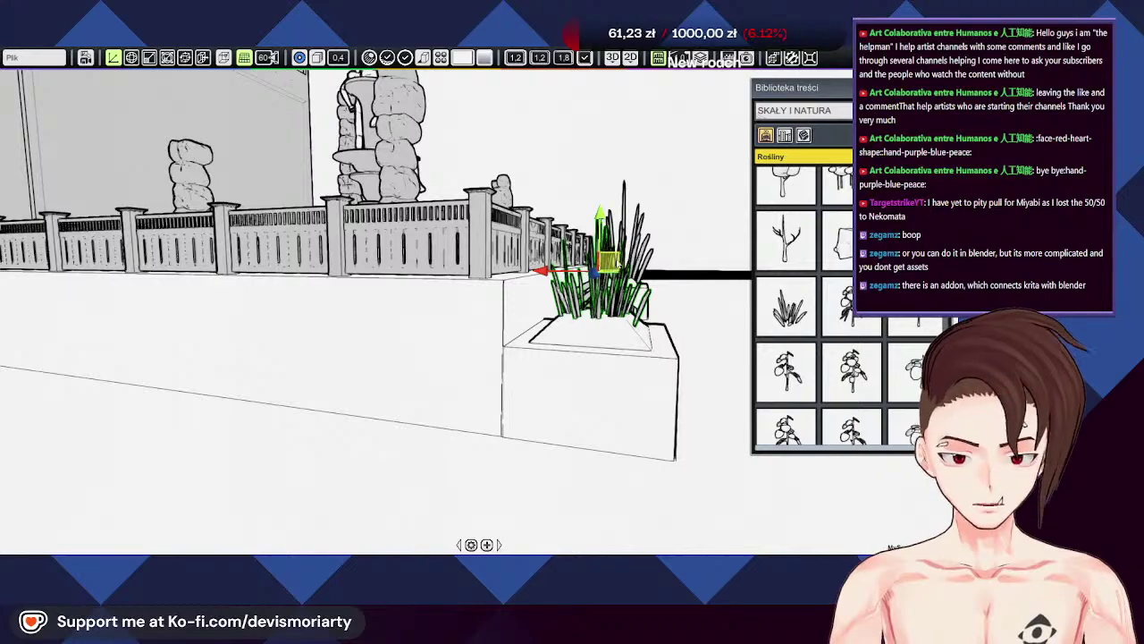
middle_drag(618, 265, 549, 317)
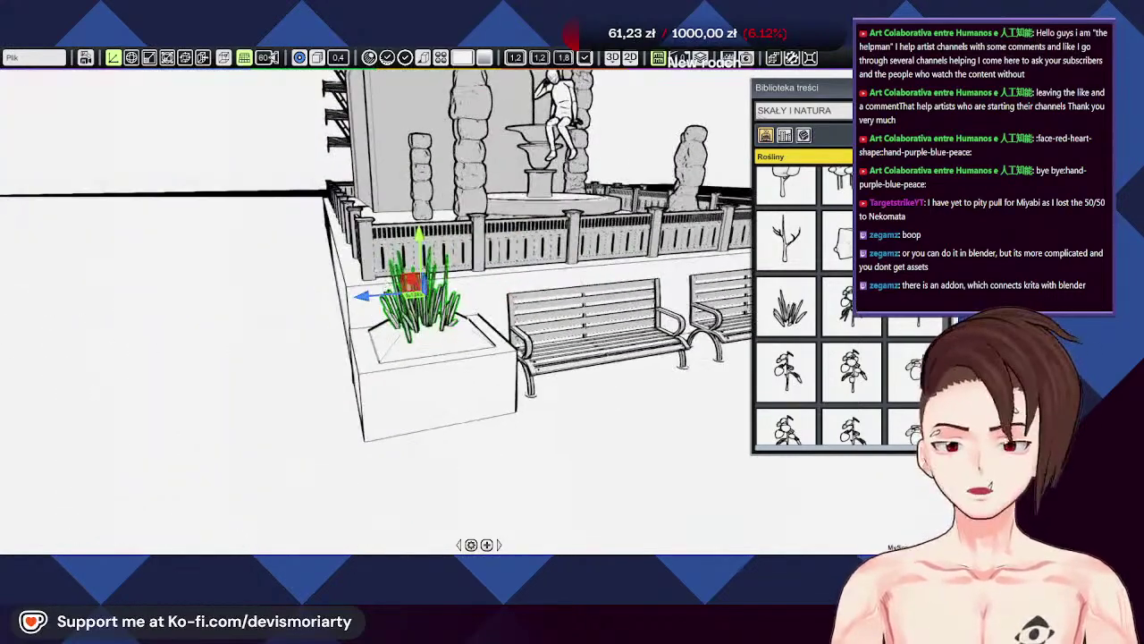
Step: Stretch the second plant taller and slightly wider using its bounding-box scaling, and extend its base down into the box
click(185, 58)
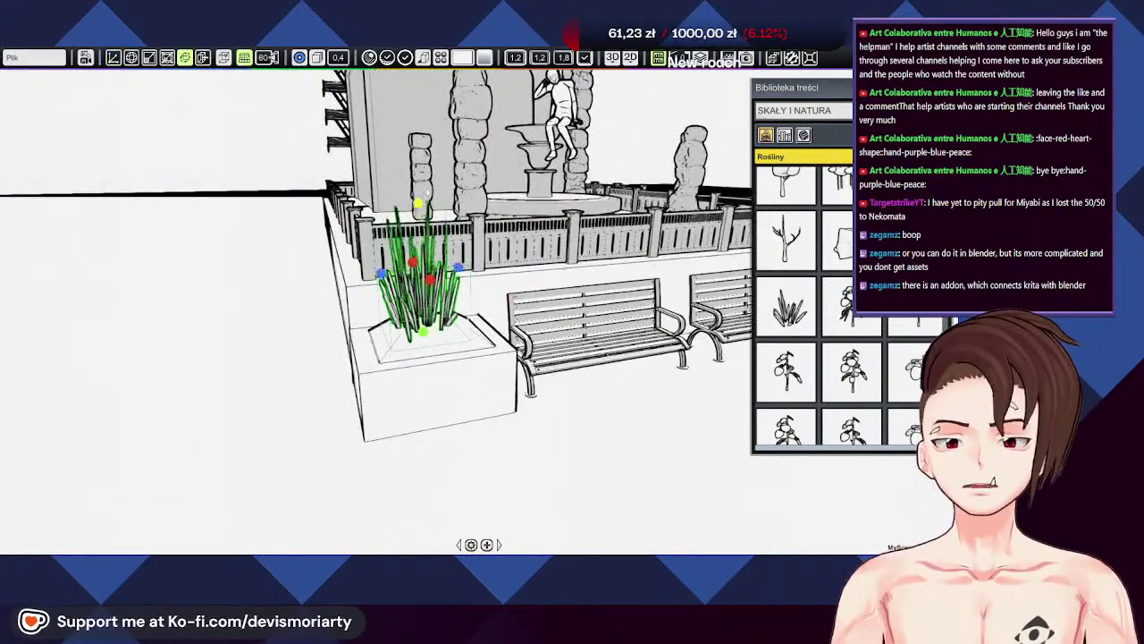
scroll(427, 154, down, 5)
middle_drag(426, 155, 384, 198)
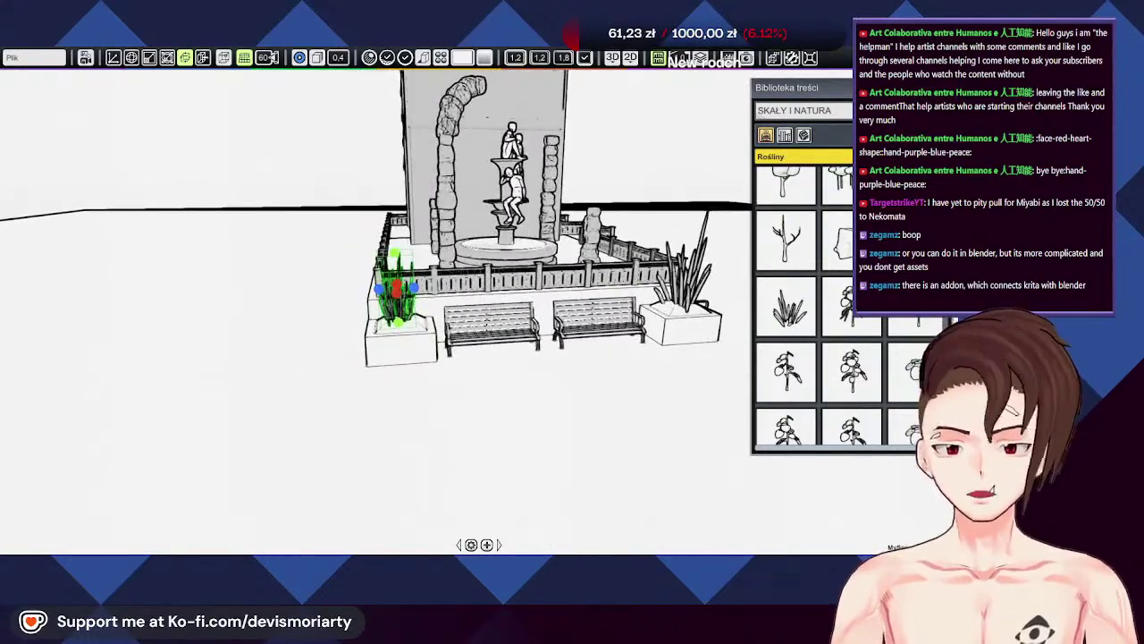
scroll(302, 313, up, 5)
drag(258, 256, 271, 257)
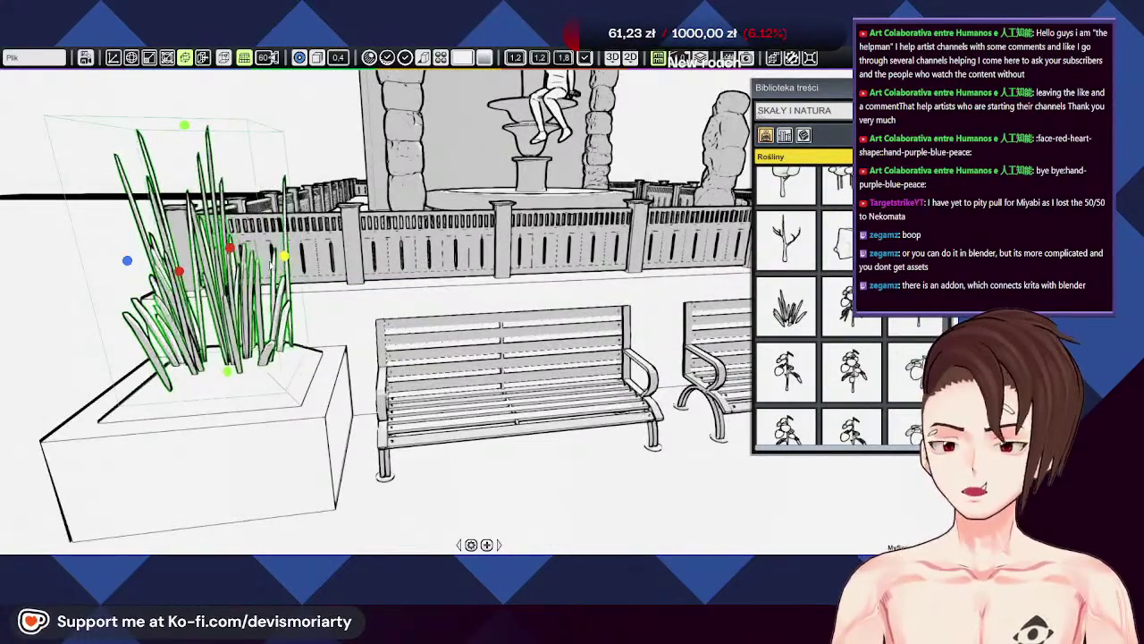
drag(128, 260, 125, 260)
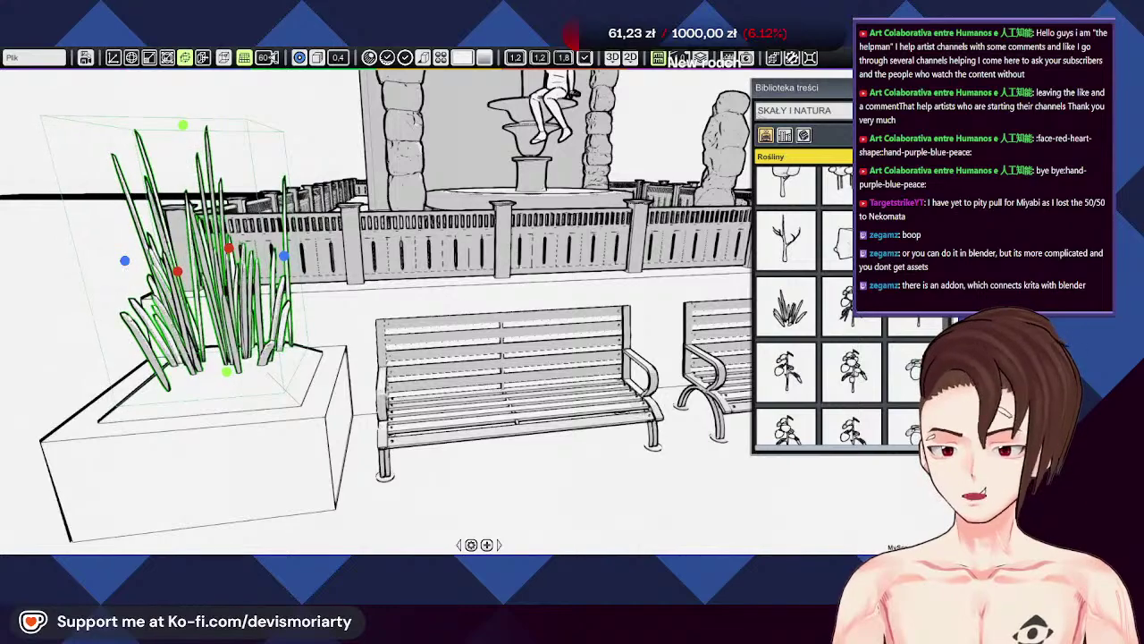
drag(227, 372, 232, 392)
middle_drag(232, 392, 411, 358)
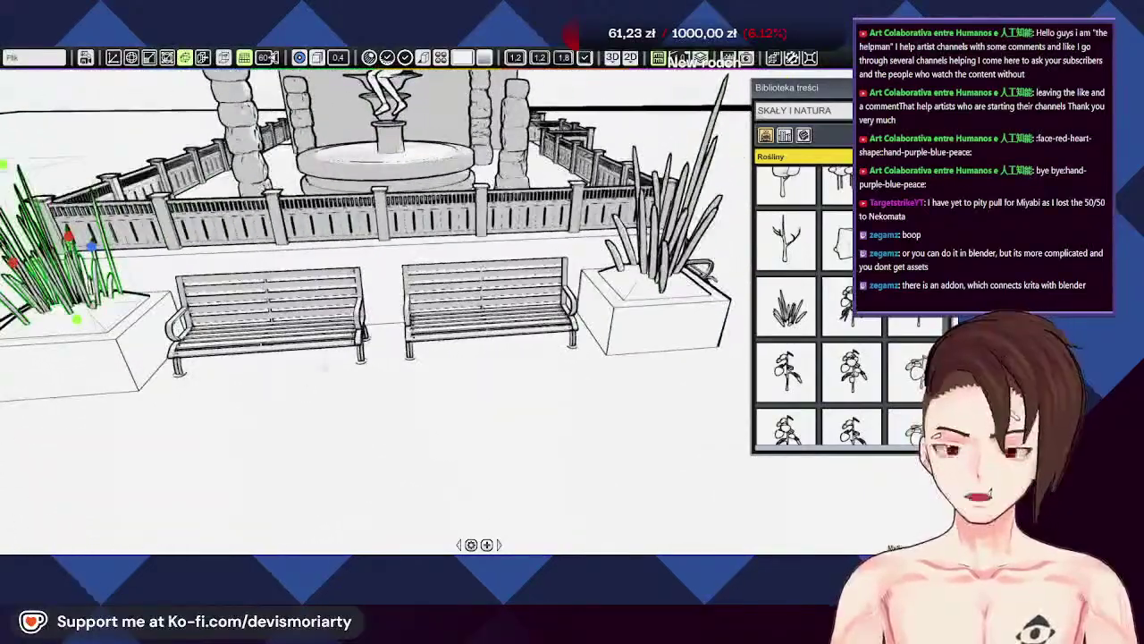
Step: Place an upright spiky plant from the Rośliny category on the box between the two benches on the adjacent terrace side
scroll(411, 358, down, 5)
scroll(411, 358, up, 4)
scroll(617, 295, up, 1)
middle_drag(639, 286, 236, 266)
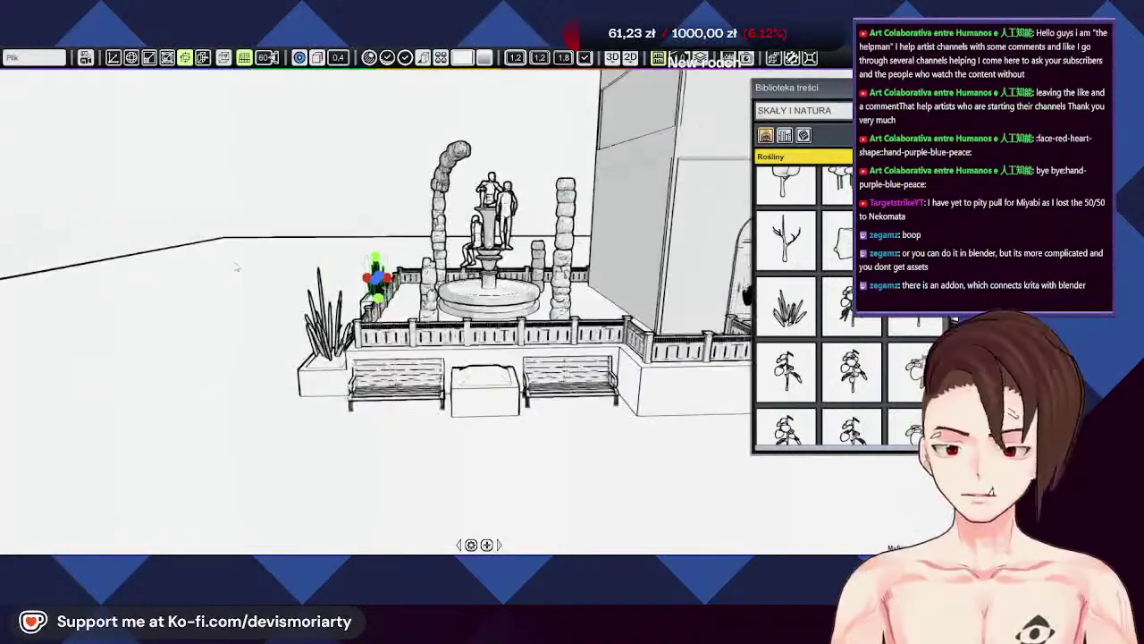
scroll(884, 355, down, 5)
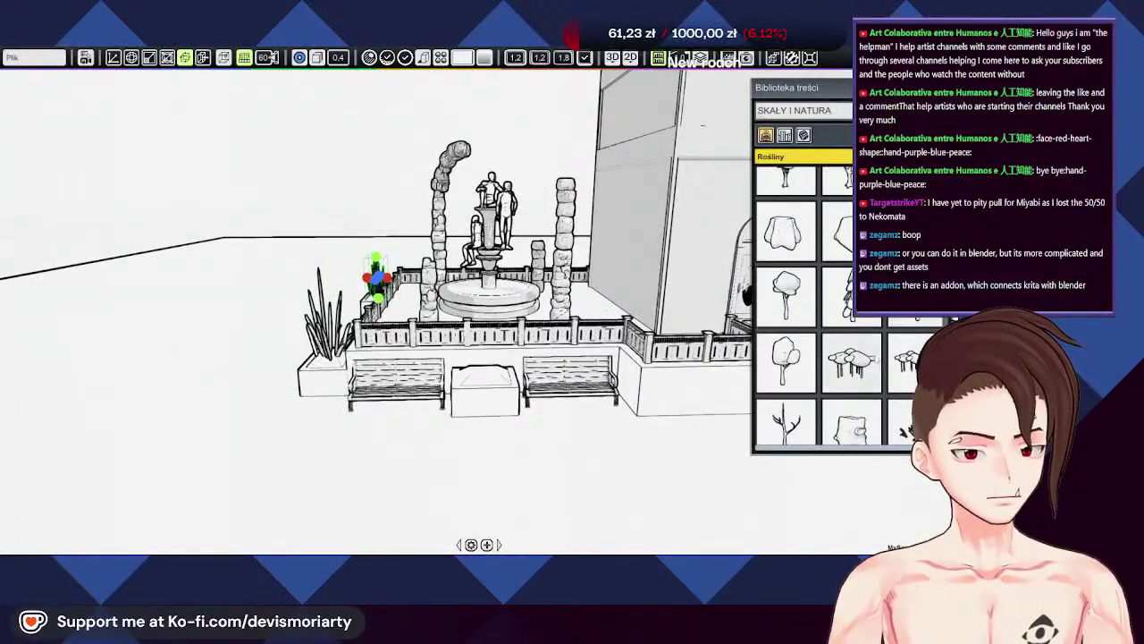
scroll(819, 305, down, 5)
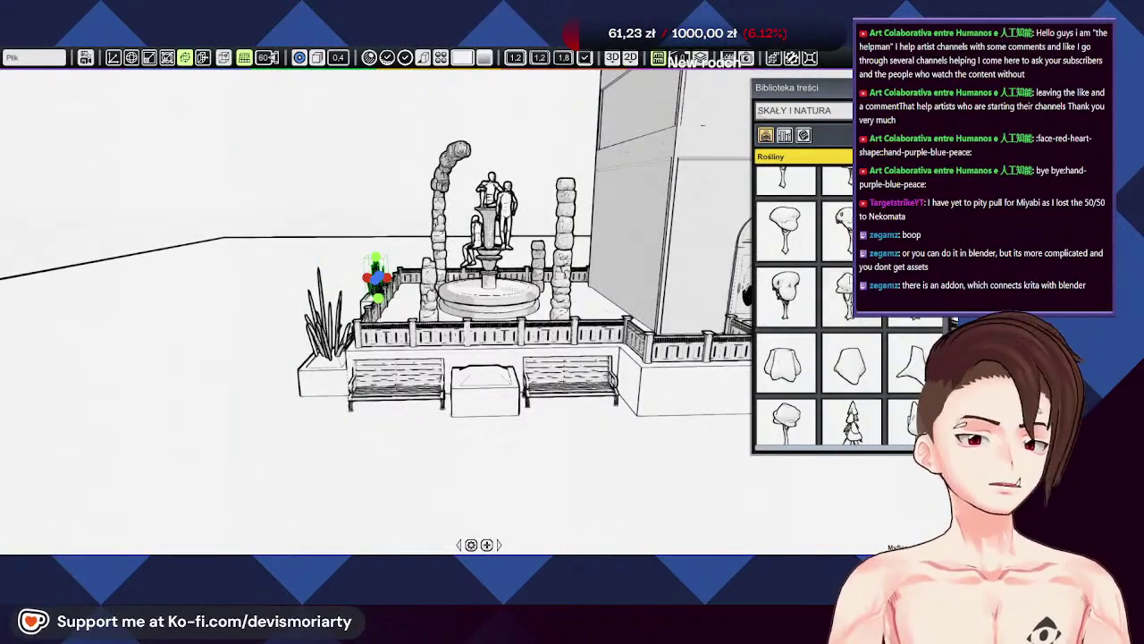
scroll(814, 308, up, 3)
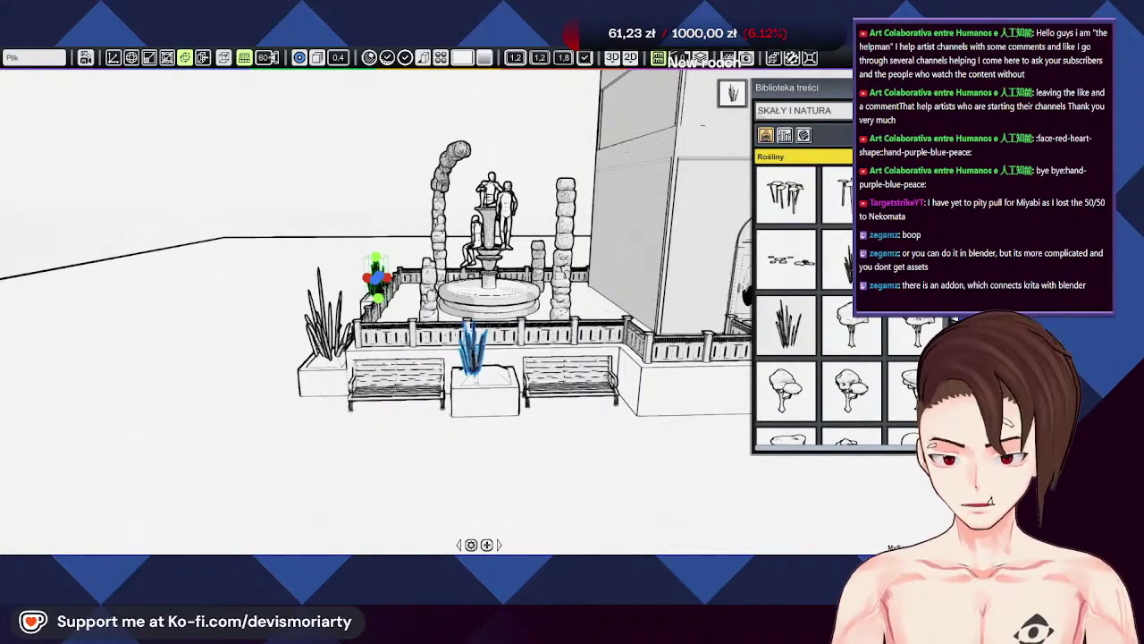
Step: Select the new plant, move it back towards the terrace wall and lower it into the middle box
scroll(490, 395, up, 5)
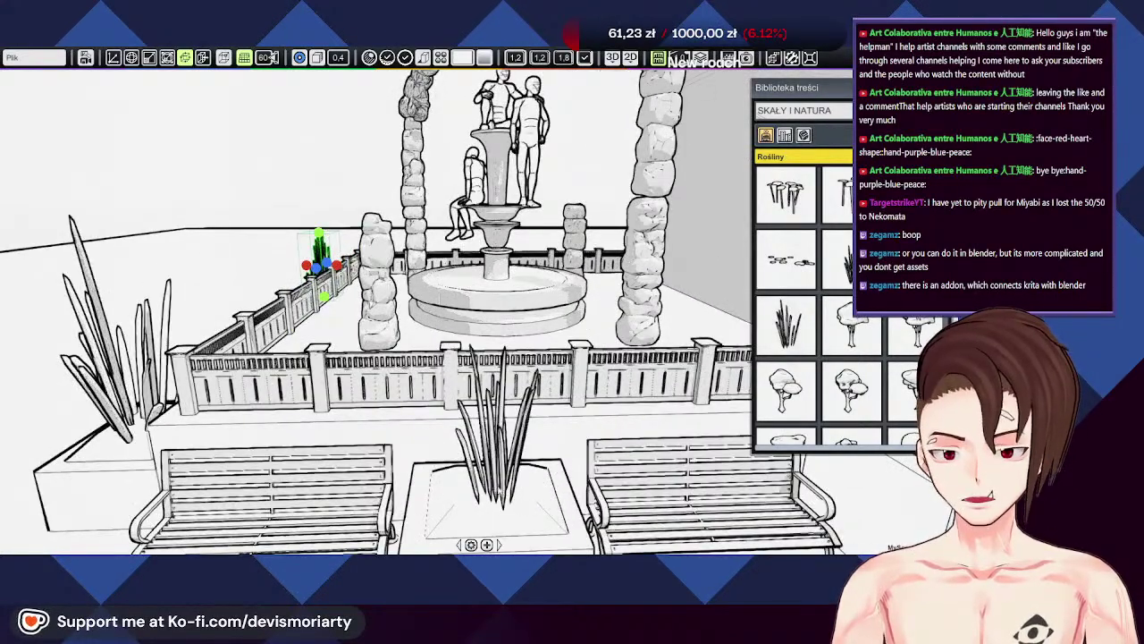
click(502, 490)
middle_drag(496, 493, 657, 474)
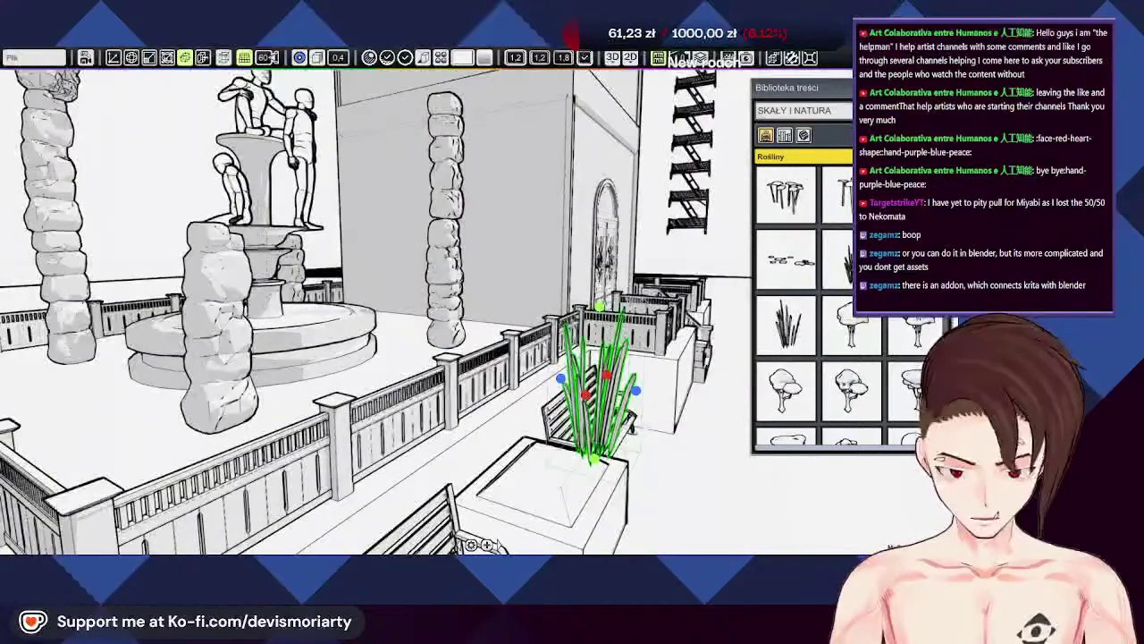
drag(597, 394, 565, 384)
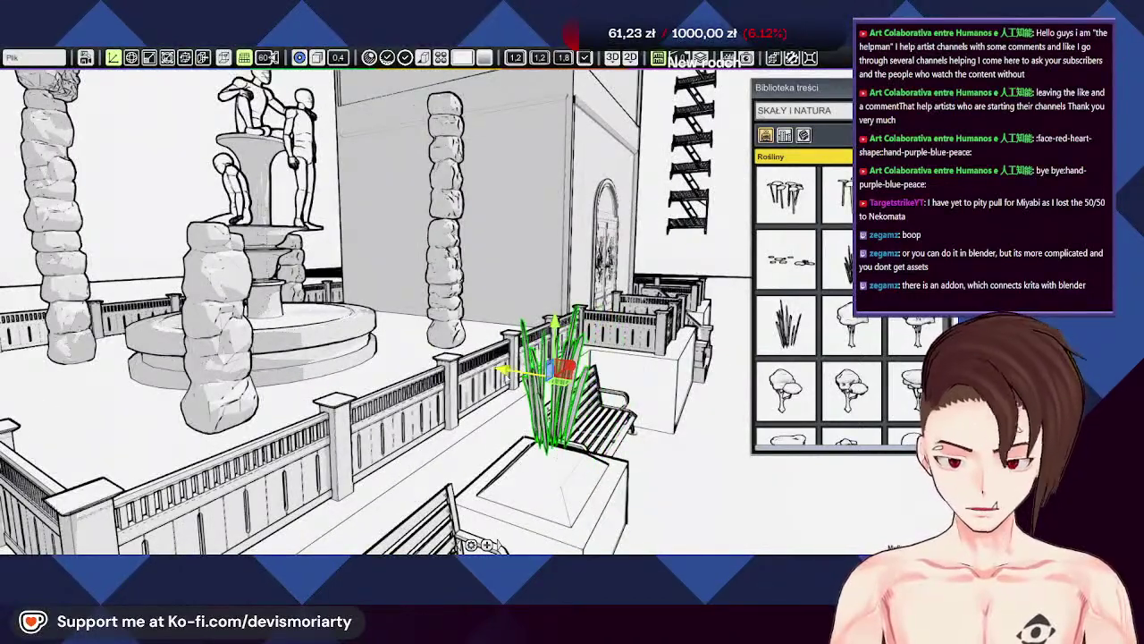
drag(554, 325, 554, 364)
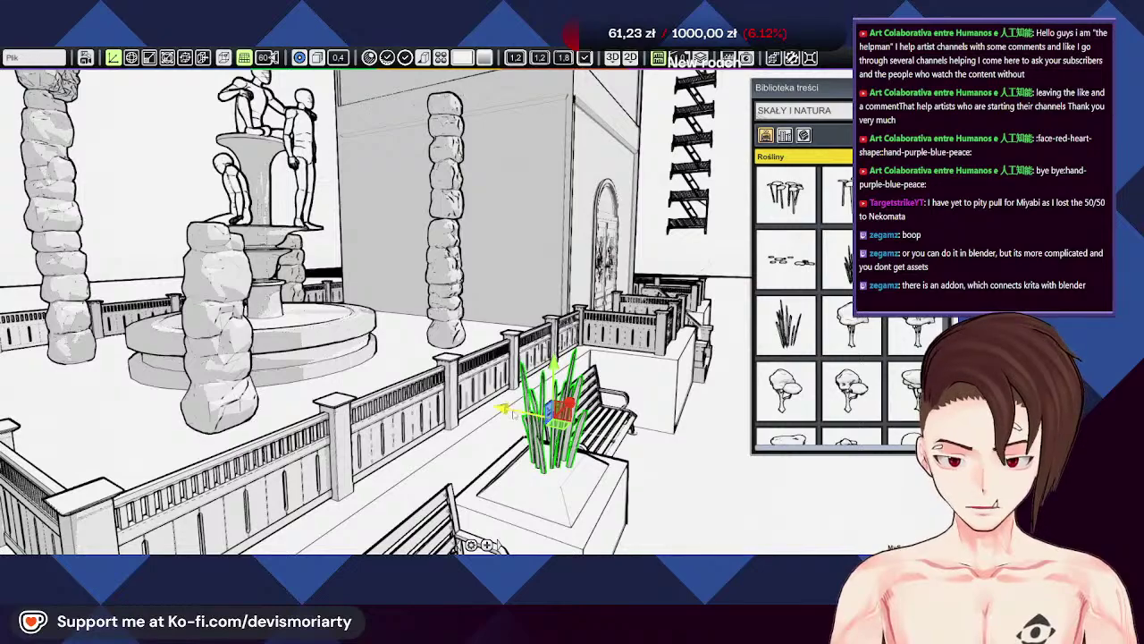
Step: Examine the furnished fountain terrace and the whole tower from several angles and distances
scroll(536, 415, down, 5)
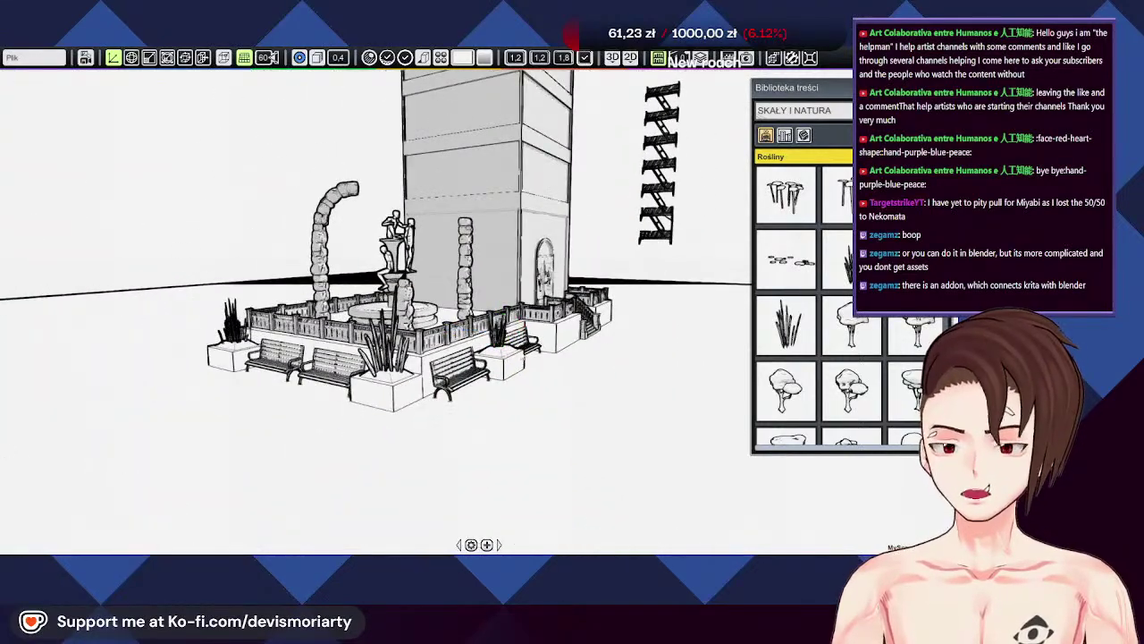
middle_drag(523, 350, 521, 419)
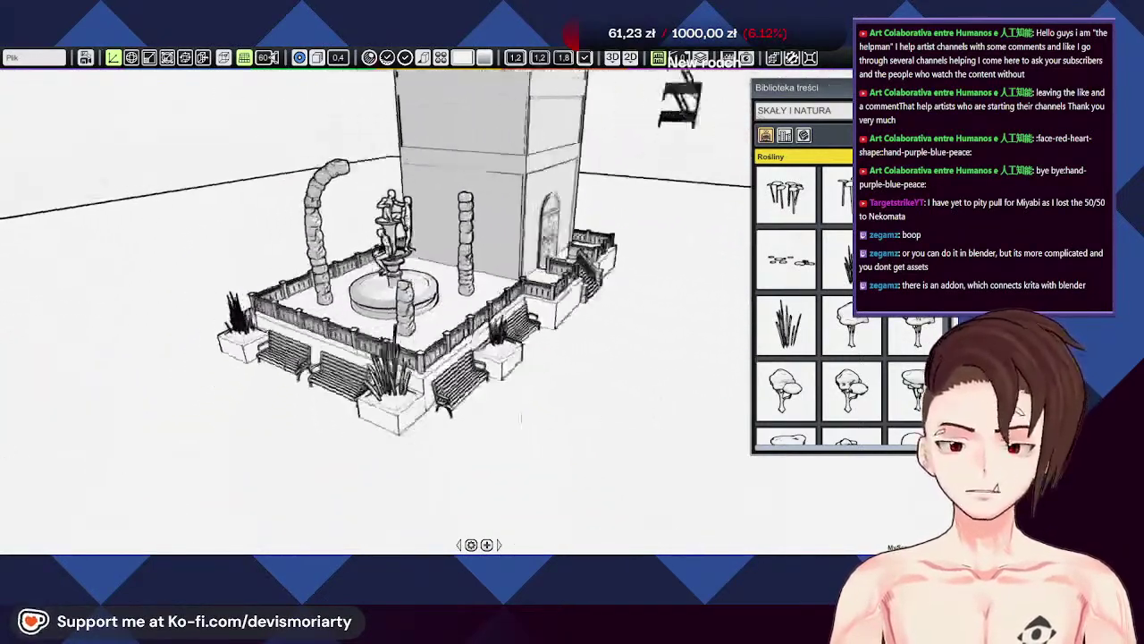
drag(521, 416, 309, 370)
scroll(516, 398, up, 5)
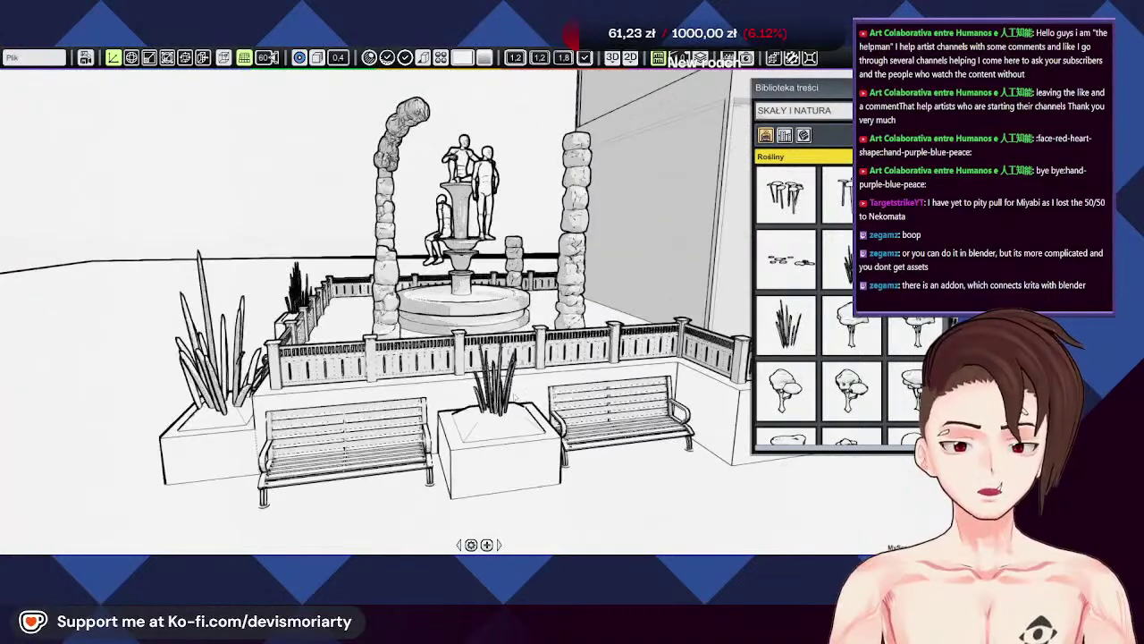
scroll(512, 407, down, 6)
drag(508, 412, 429, 356)
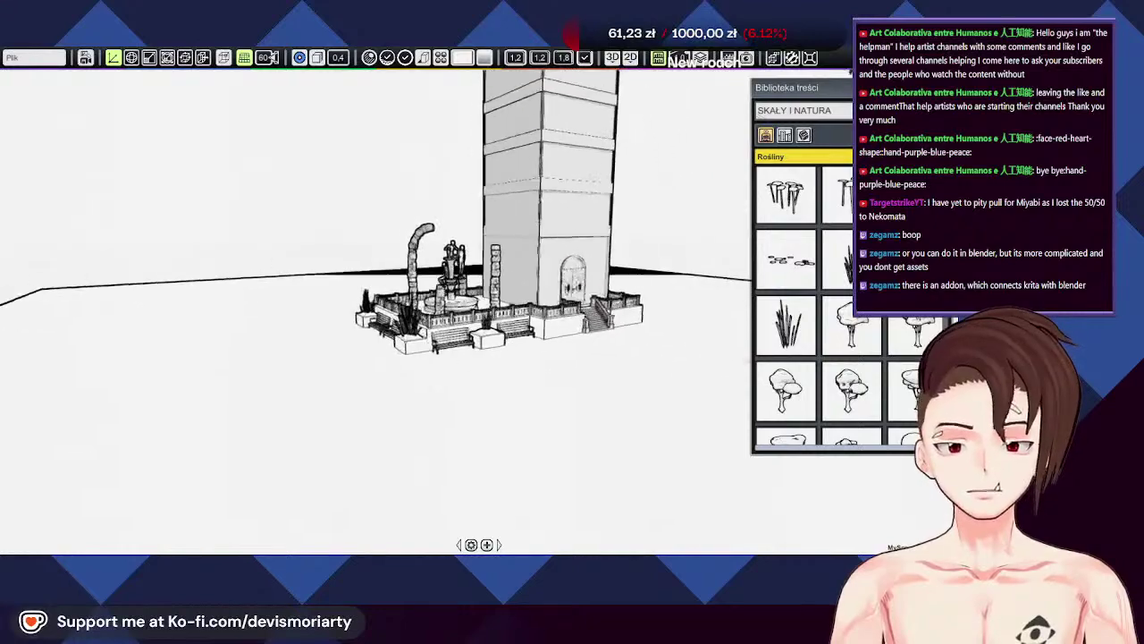
drag(749, 360, 725, 359)
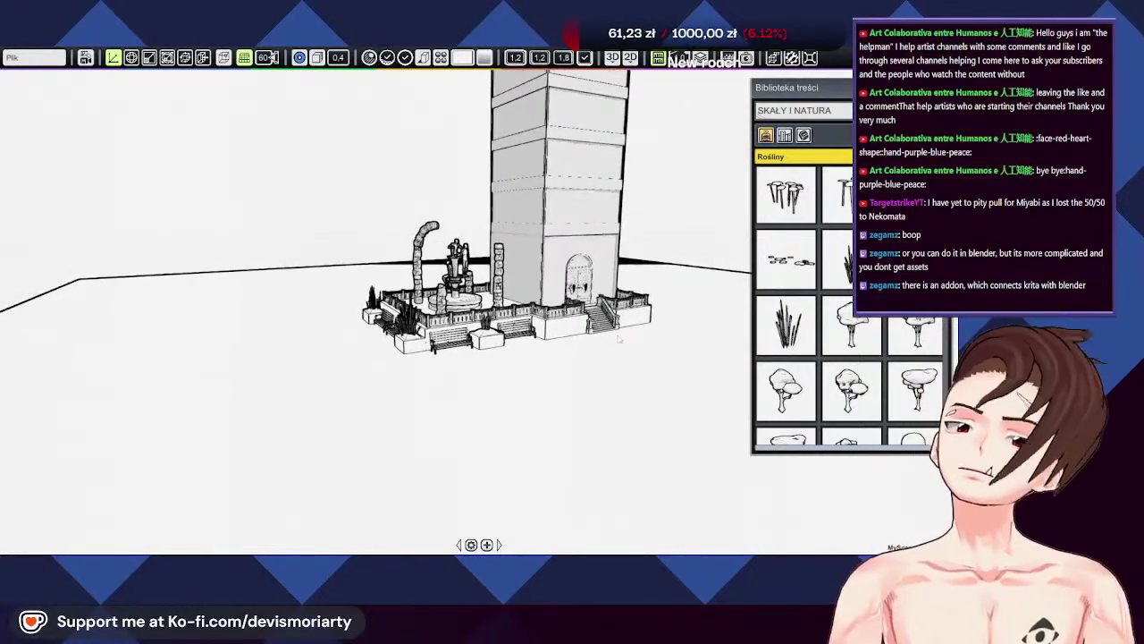
scroll(569, 327, down, 3)
scroll(570, 329, up, 4)
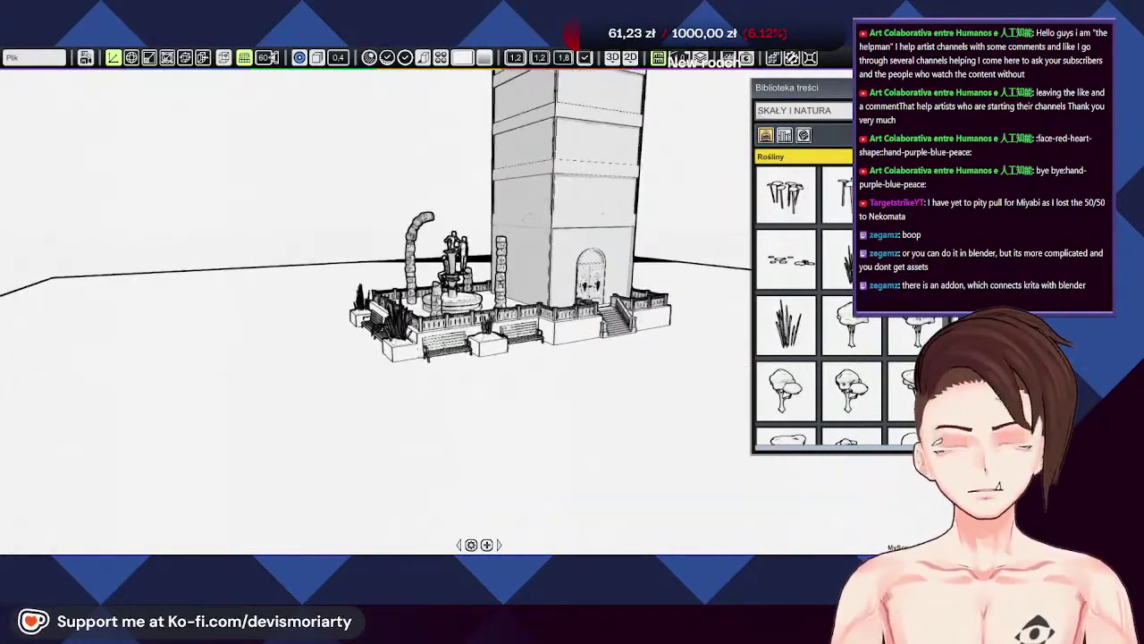
scroll(572, 331, up, 2)
scroll(572, 331, down, 3)
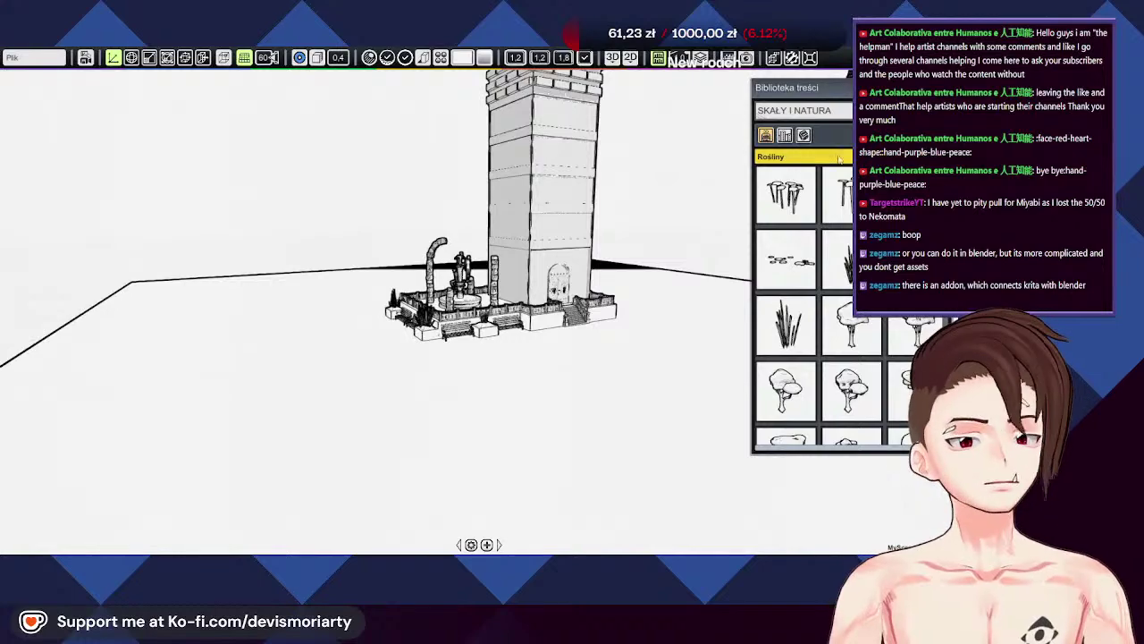
Step: Switch the content library to the basic package and place a cube from Bloki perspektywy on the open ground facing the tower entrance
click(799, 110)
click(778, 145)
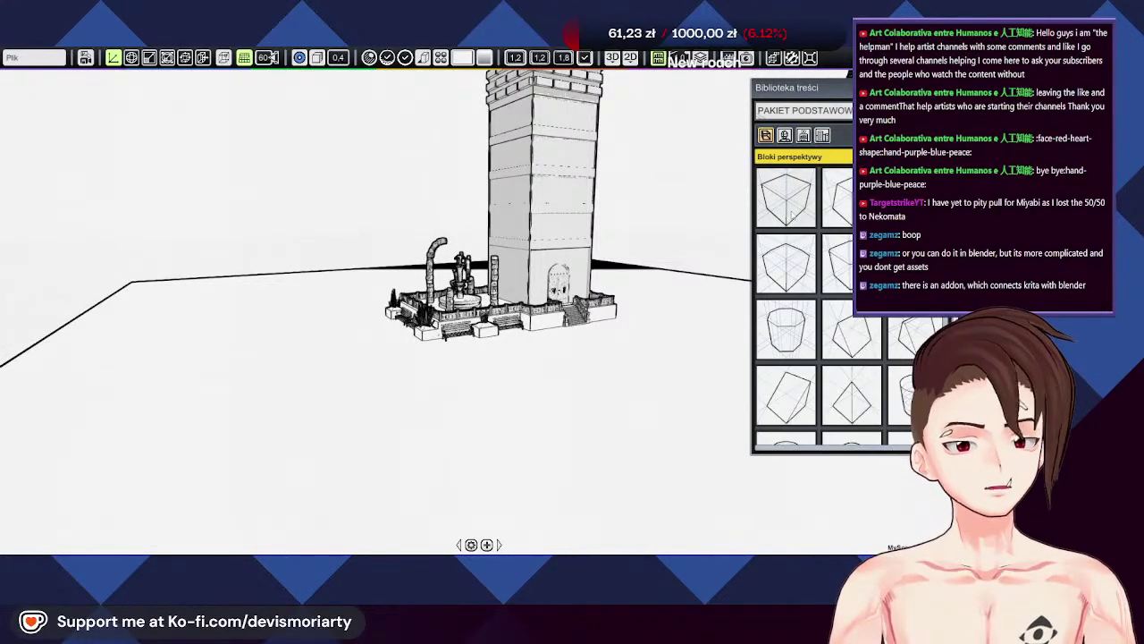
middle_drag(394, 335, 87, 404)
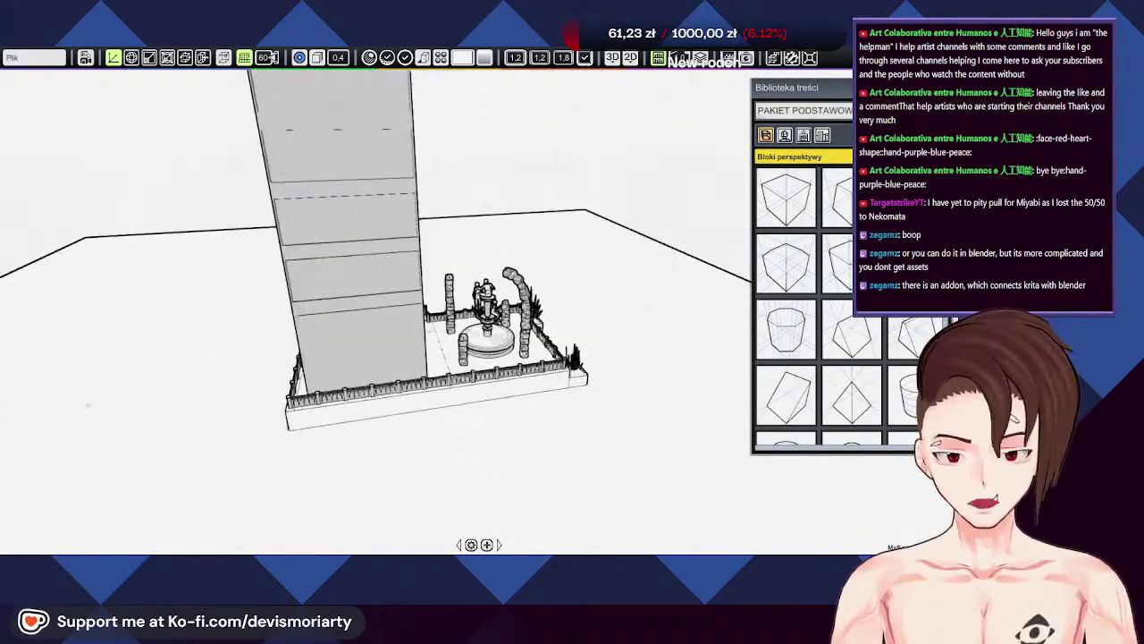
middle_drag(657, 254, 573, 270)
drag(602, 250, 572, 255)
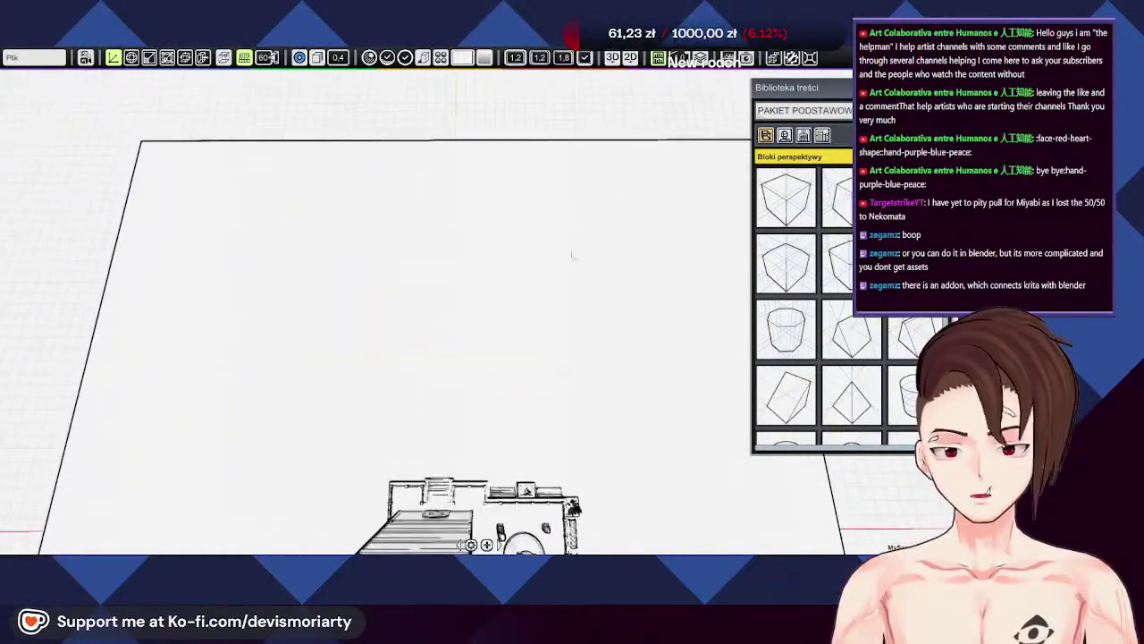
click(789, 200)
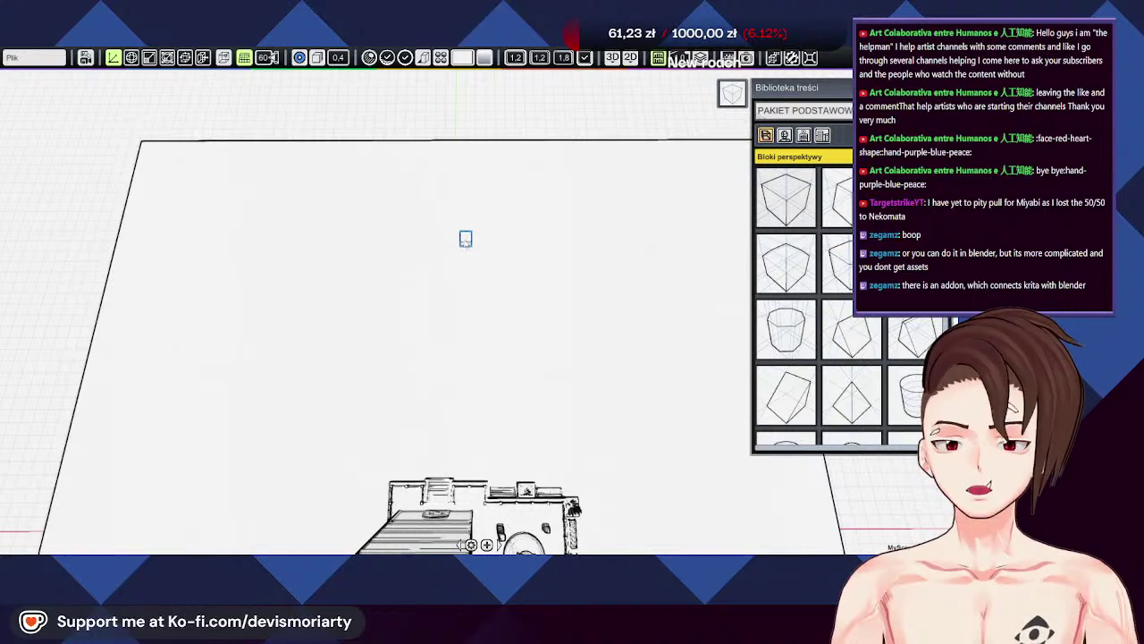
click(450, 222)
Step: Scale the new cube along both horizontal axes into a large flat slab on the ground in front of the tower
scroll(480, 203, up, 2)
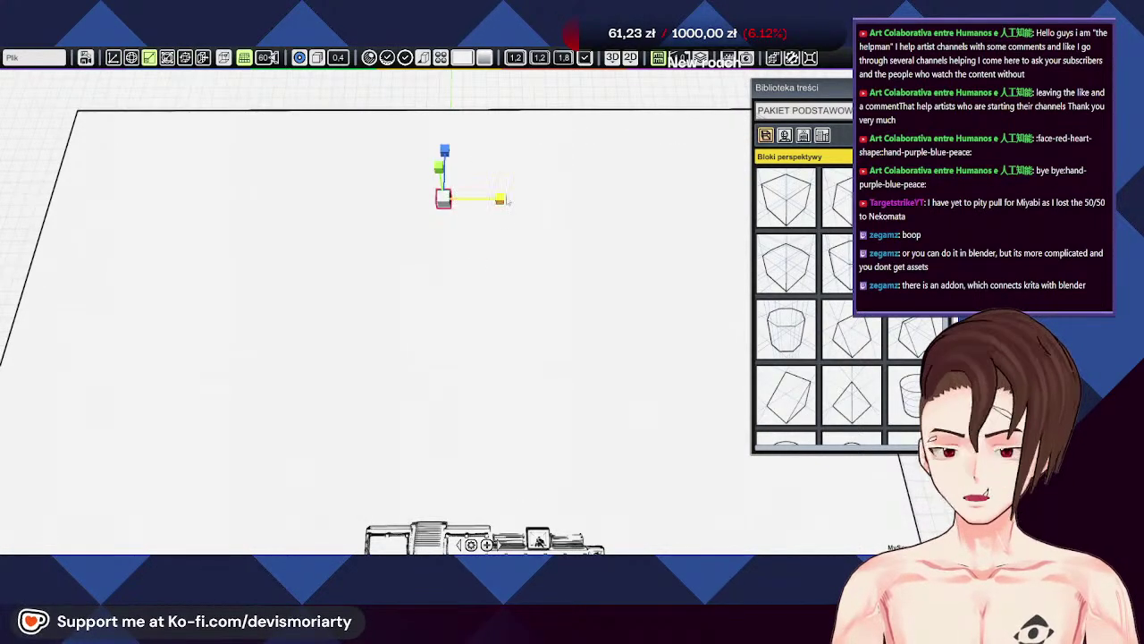
drag(500, 201, 747, 198)
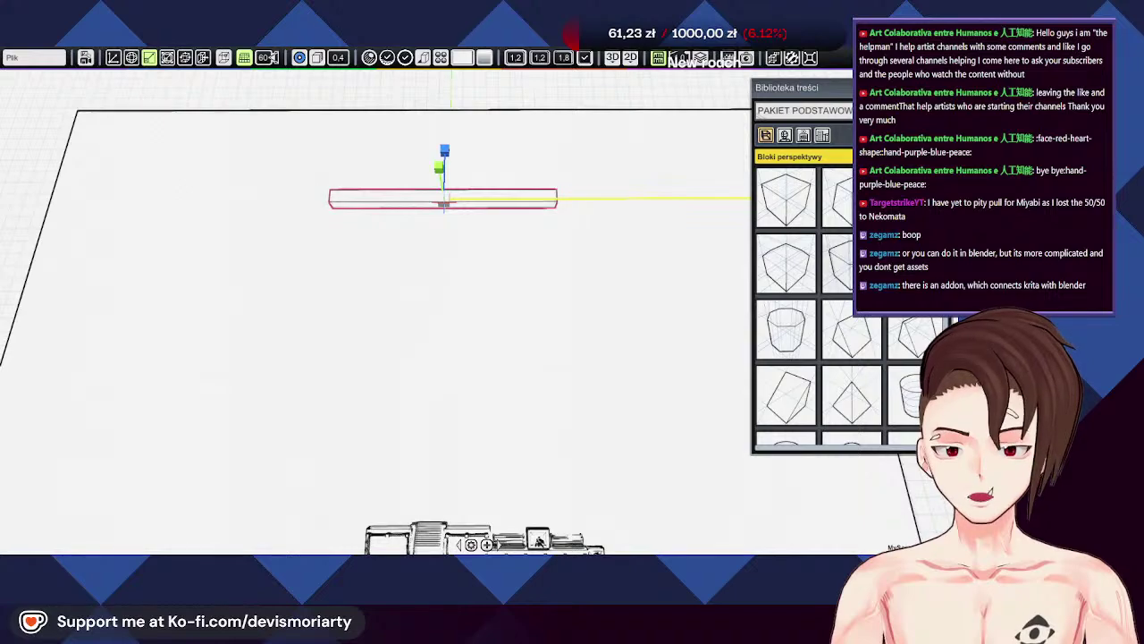
drag(444, 151, 449, 17)
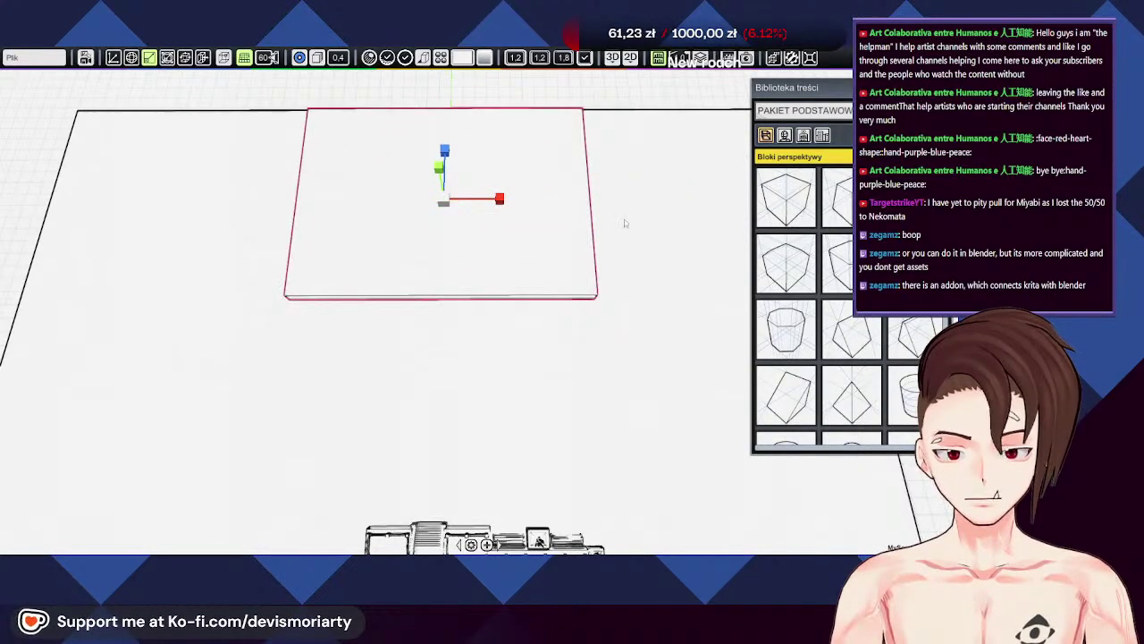
middle_drag(626, 223, 688, 307)
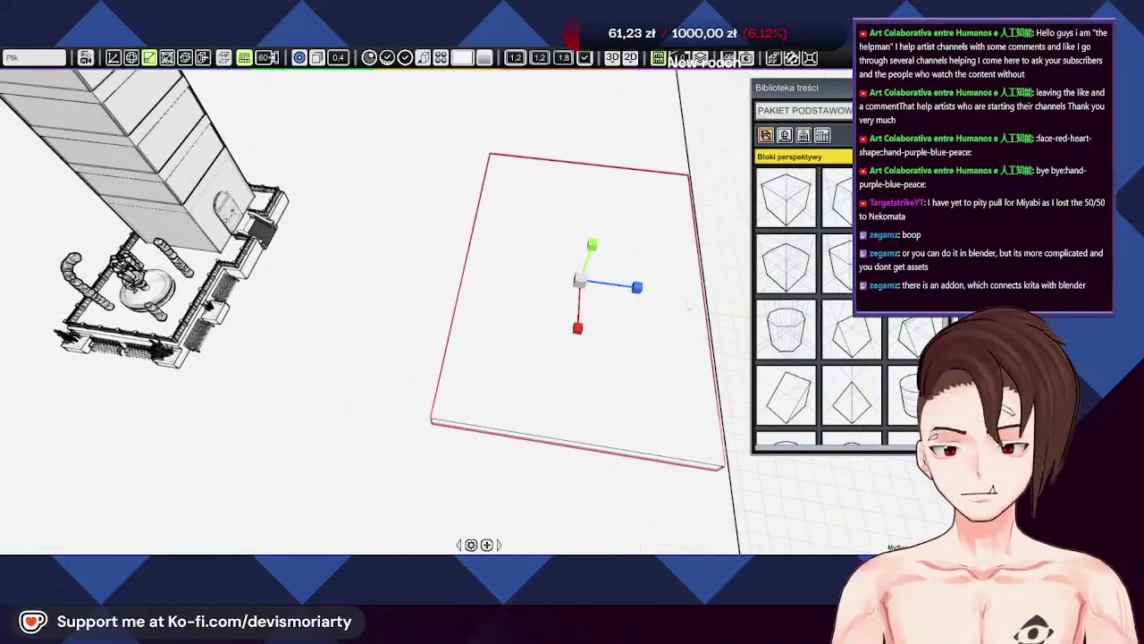
drag(688, 307, 452, 332)
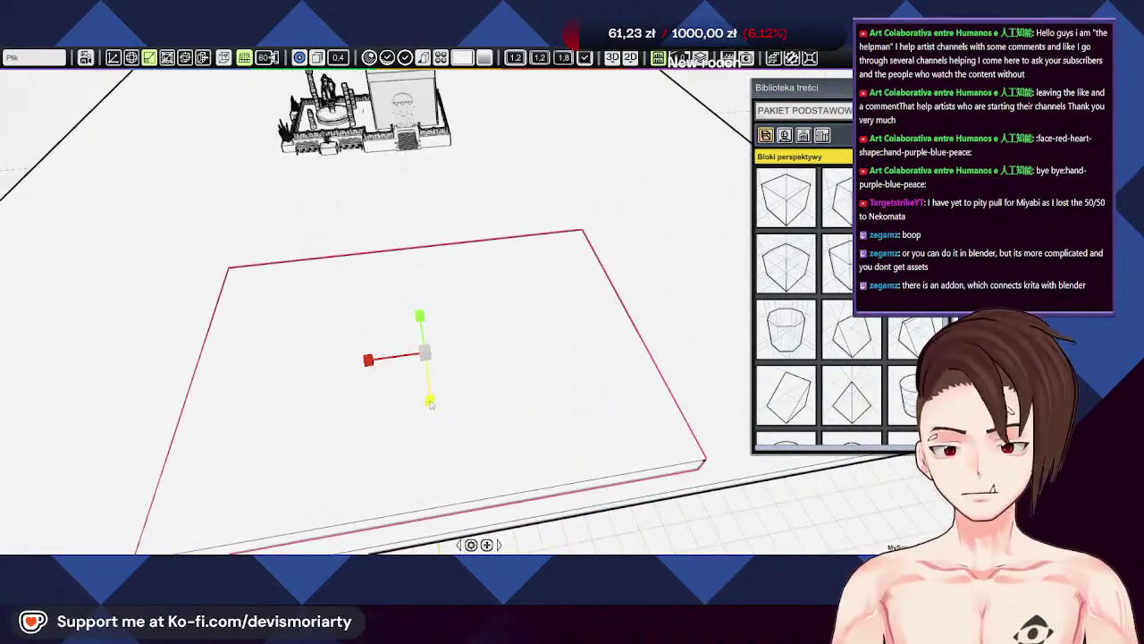
Step: Adjust the flat slab's depth and width by scaling it slightly along both horizontal axes
drag(430, 404, 452, 402)
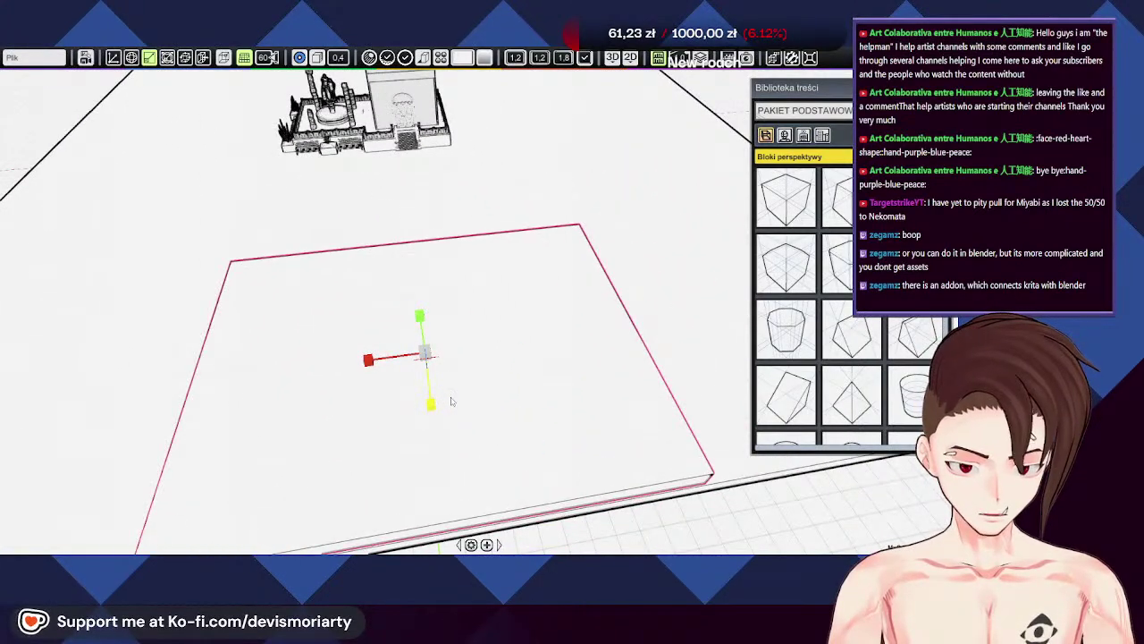
drag(372, 360, 398, 339)
scroll(380, 328, down, 5)
scroll(391, 362, up, 1)
scroll(389, 361, up, 1)
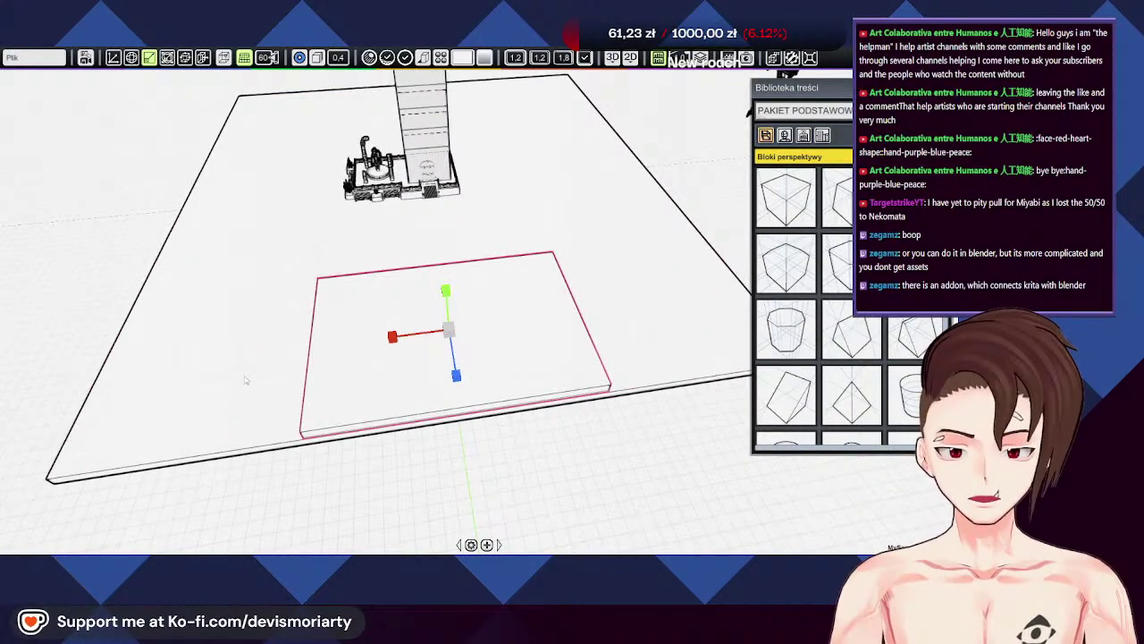
middle_drag(246, 380, 562, 303)
Step: Raise the slab's upper face to make the block thicker
key(y)
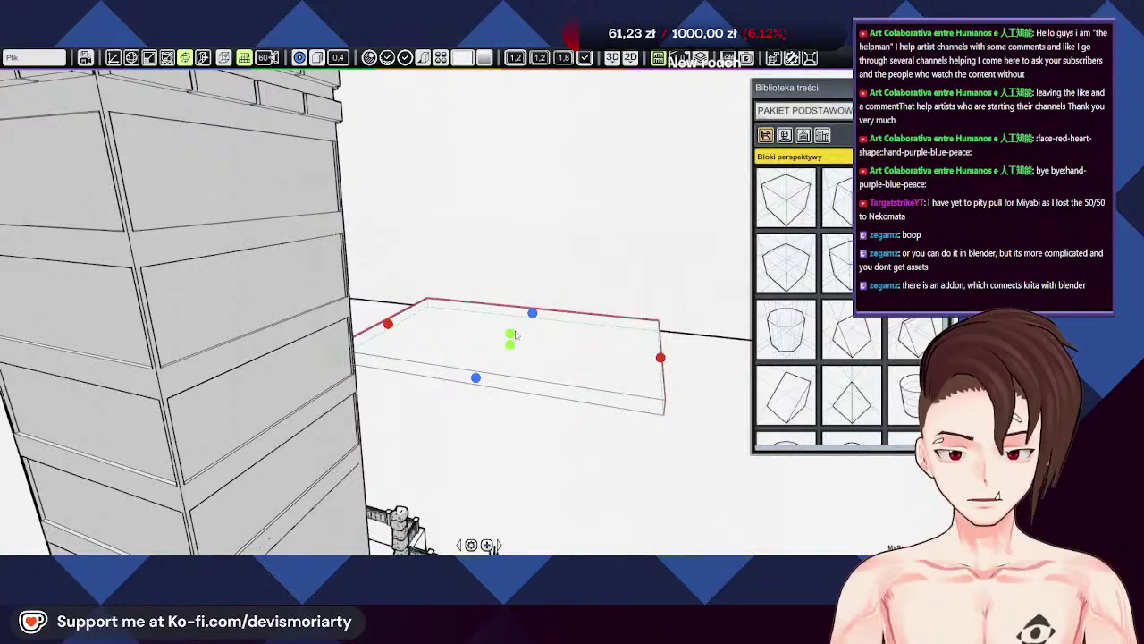
drag(513, 336, 524, 320)
middle_drag(526, 397, 69, 375)
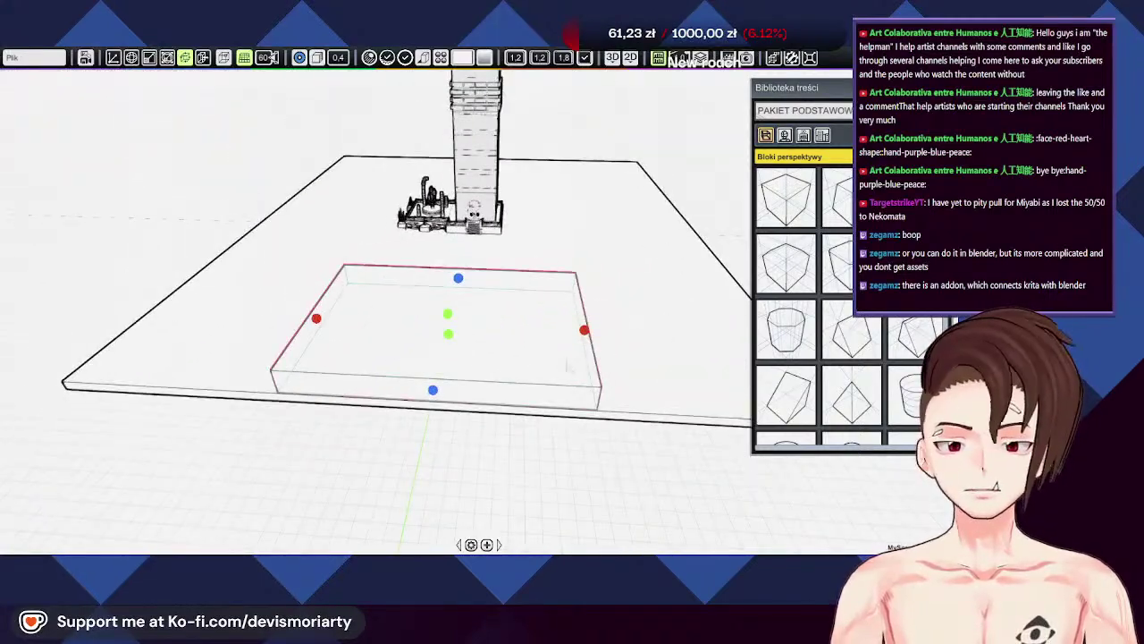
scroll(588, 277, up, 3)
middle_drag(588, 276, 559, 313)
scroll(219, 337, down, 3)
middle_drag(240, 349, 432, 372)
Step: Duplicate the slab once sideways towards the fountain side, and duplicate that copy once more alongside the tower
key(w)
key(6)
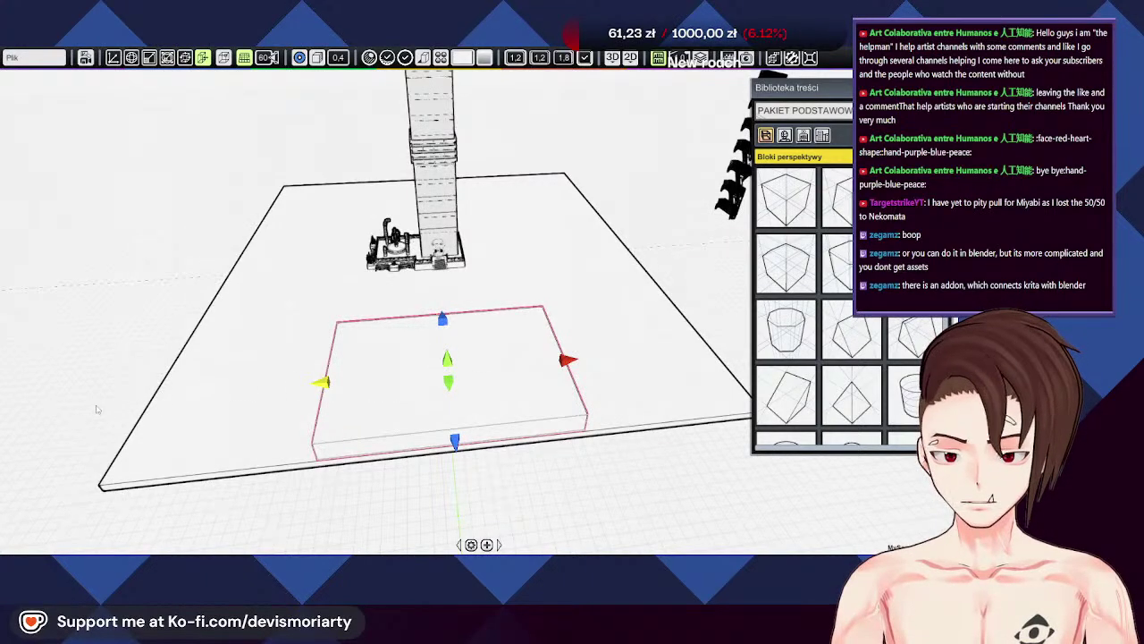
drag(97, 409, 29, 417)
scroll(215, 302, down, 3)
middle_drag(224, 299, 267, 297)
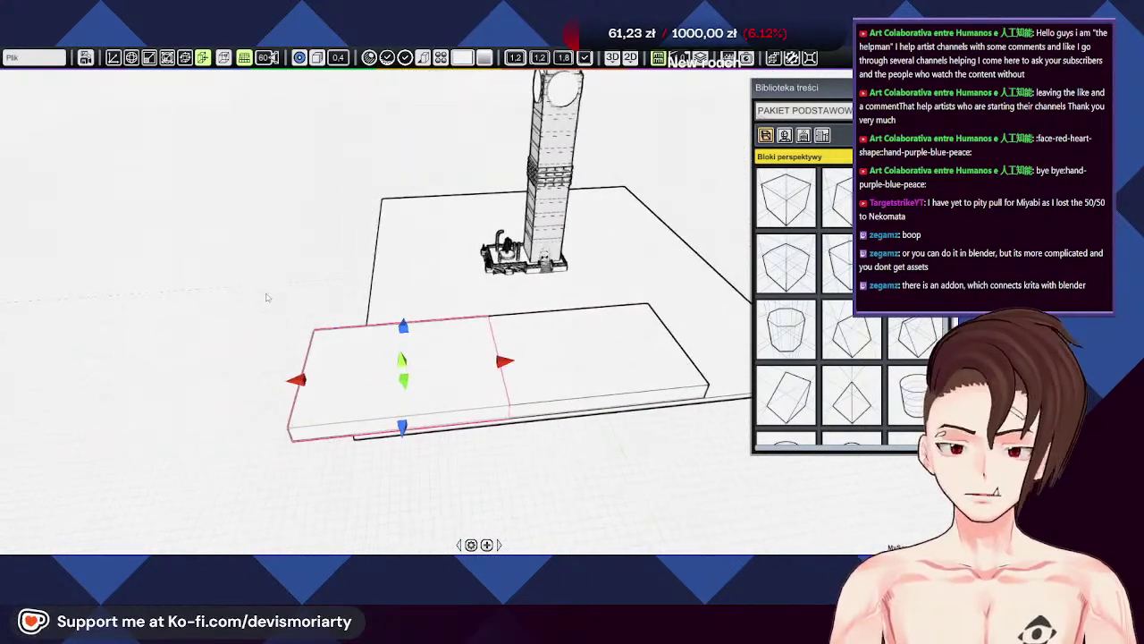
scroll(267, 297, up, 1)
drag(414, 328, 413, 264)
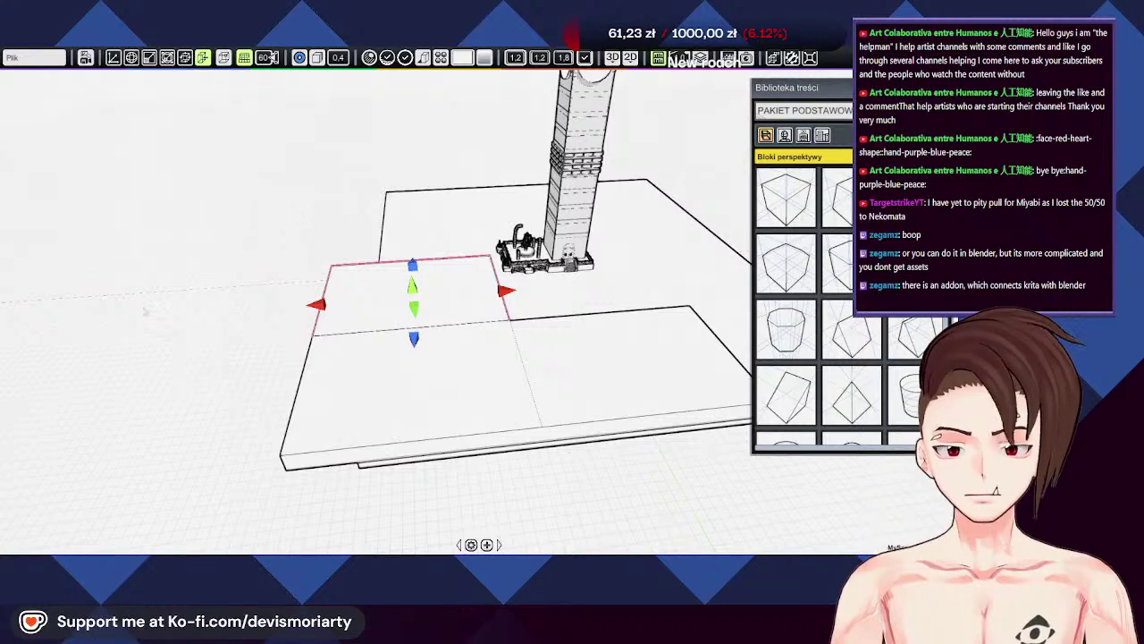
Step: Move the newest slab away from the other two and rotate it a quarter turn about the vertical axis
middle_drag(144, 311, 592, 307)
key(w)
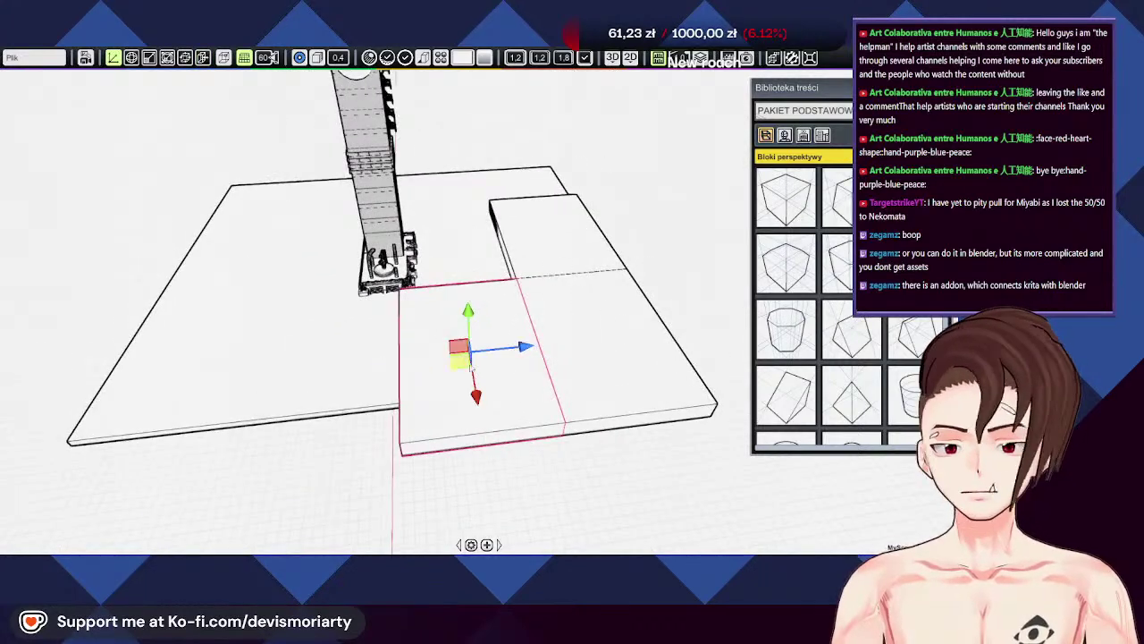
drag(538, 346, 467, 355)
key(r)
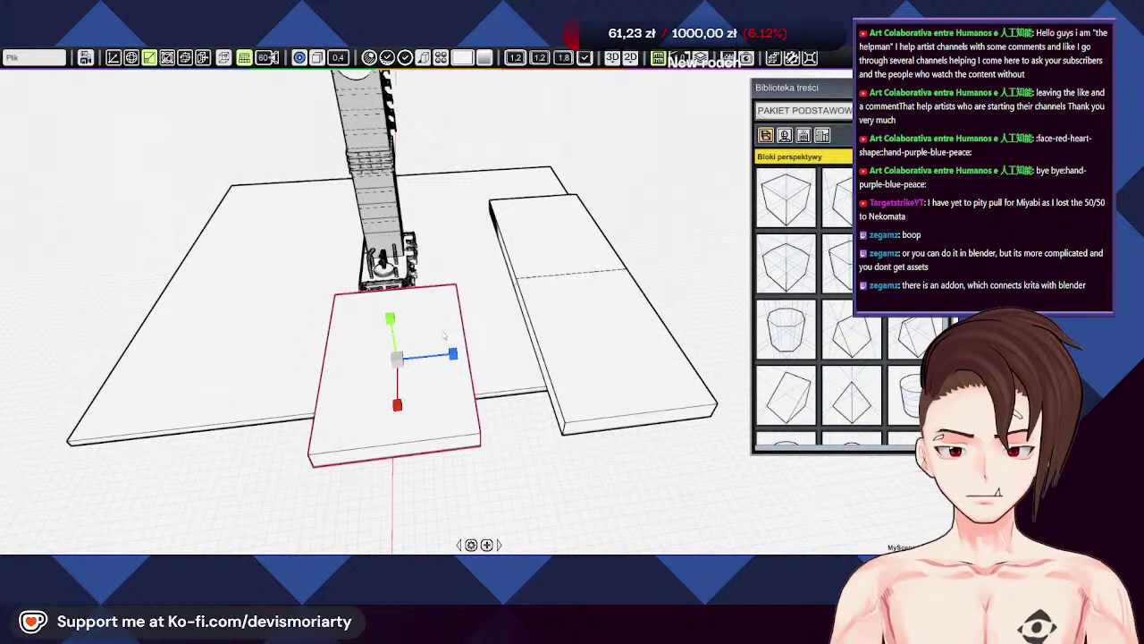
key(w)
key(e)
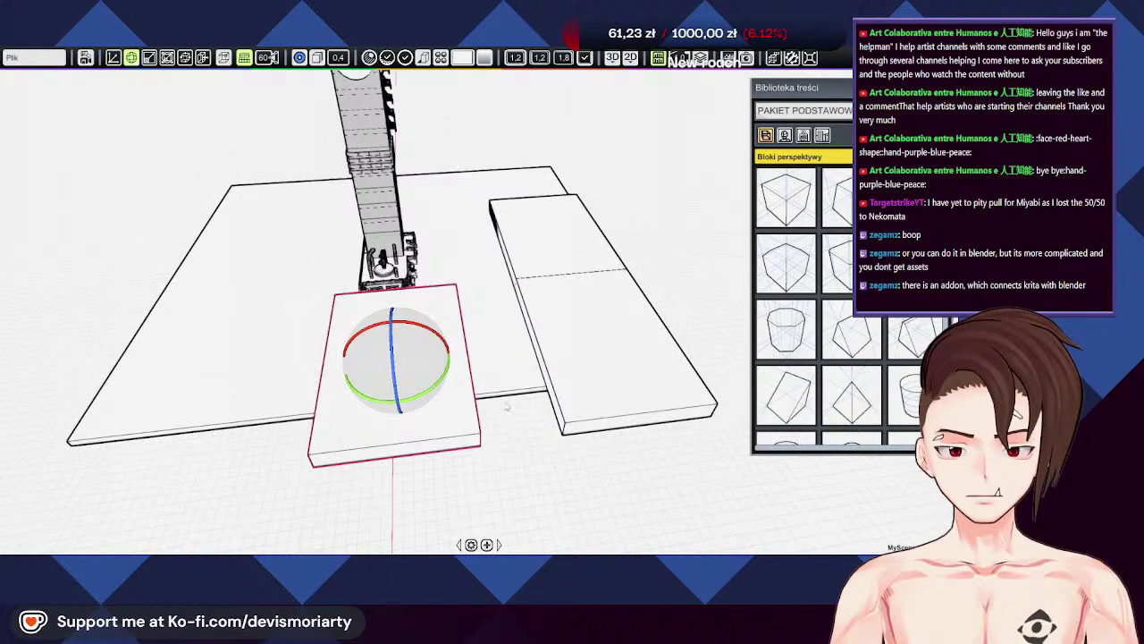
drag(395, 403, 271, 397)
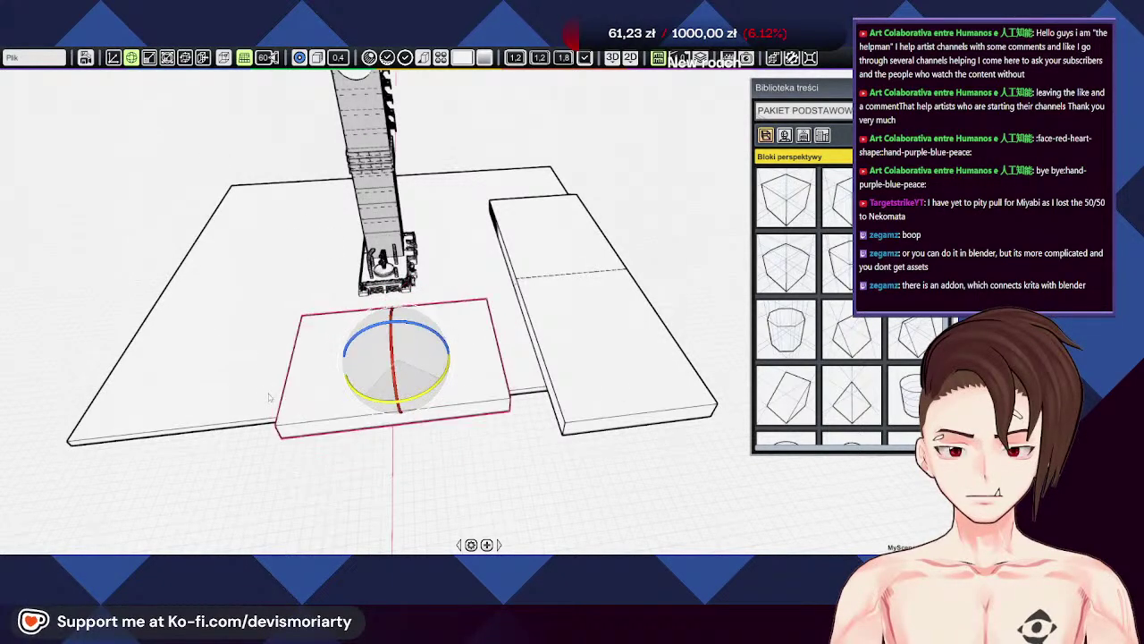
middle_drag(326, 386, 566, 309)
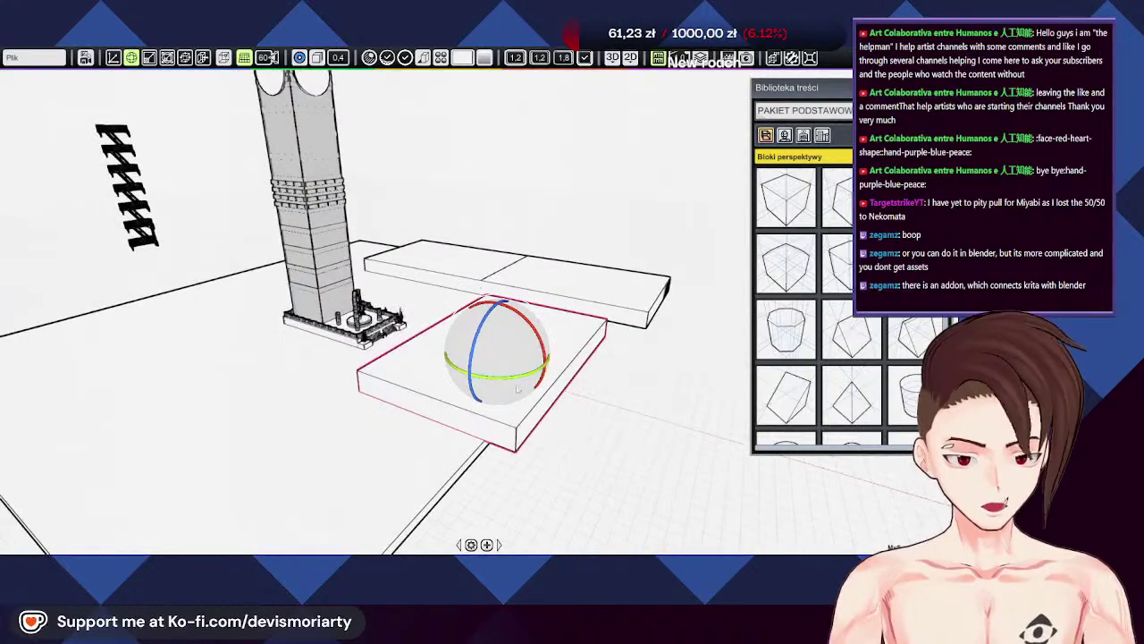
Step: Position the rotated slab on the ground opposite the fountain terrace, partly over the outer edge of the base
key(w)
mouse_move(552, 367)
mouse_down()
mouse_move(540, 367)
mouse_move(557, 368)
mouse_up()
middle_drag(558, 368, 241, 340)
scroll(409, 259, up, 3)
scroll(333, 255, up, 1)
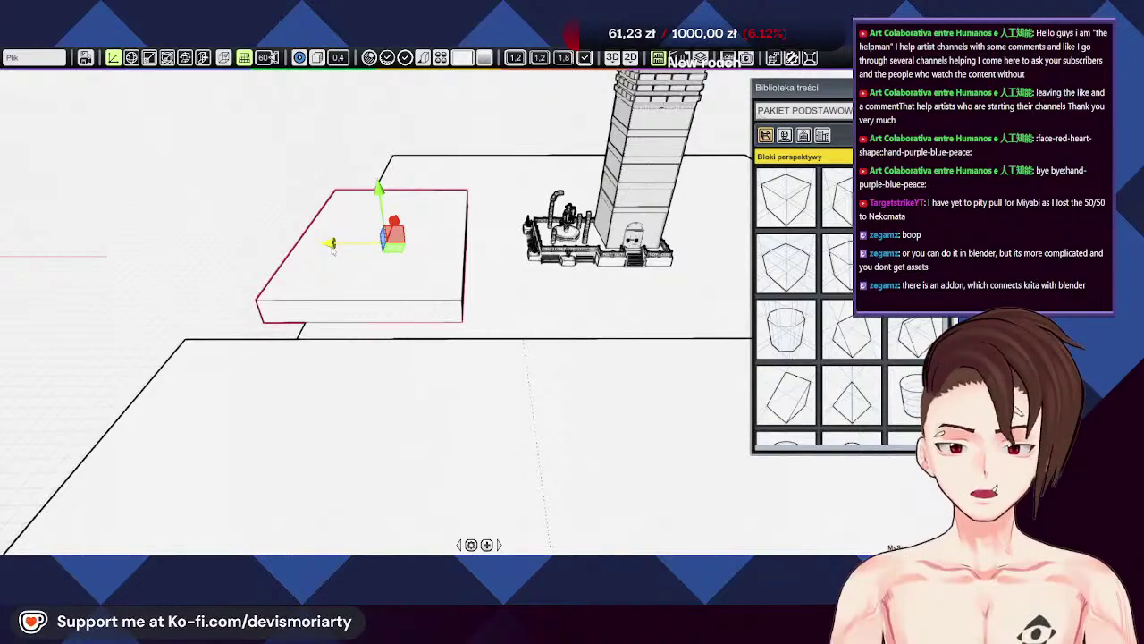
drag(331, 250, 326, 252)
middle_drag(369, 204, 450, 236)
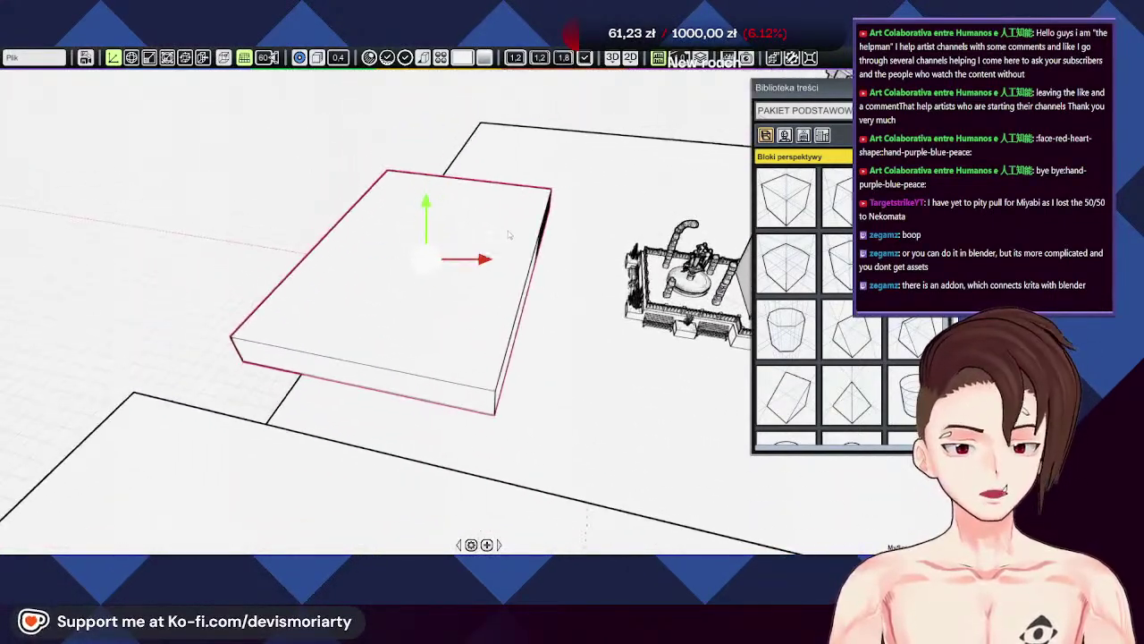
drag(445, 230, 455, 214)
middle_drag(482, 220, 447, 394)
scroll(535, 240, down, 3)
shift+middle_drag(596, 386, 528, 365)
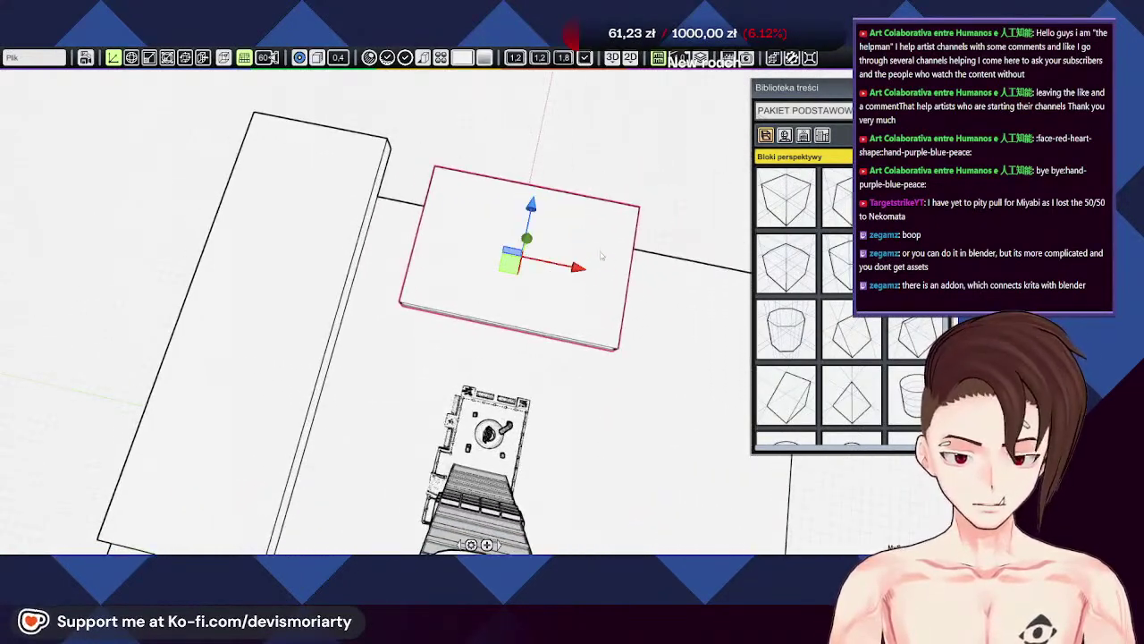
middle_drag(572, 268, 319, 342)
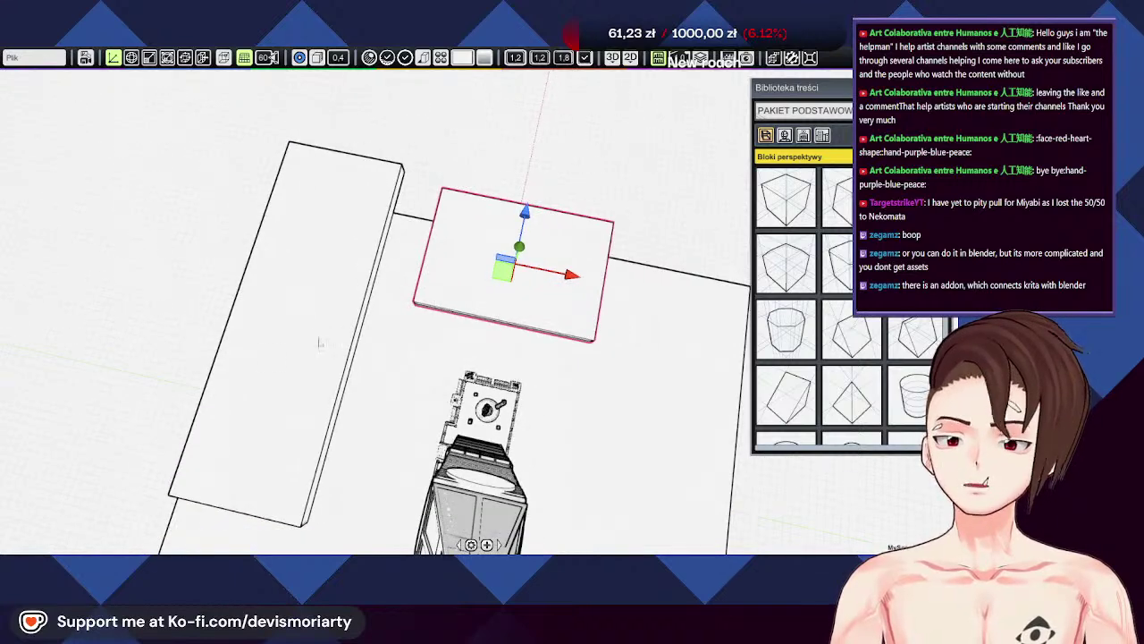
Step: Select the slab facing the tower entrance and shift it slightly closer to the tower
click(254, 413)
drag(221, 398, 258, 396)
middle_drag(415, 421, 342, 303)
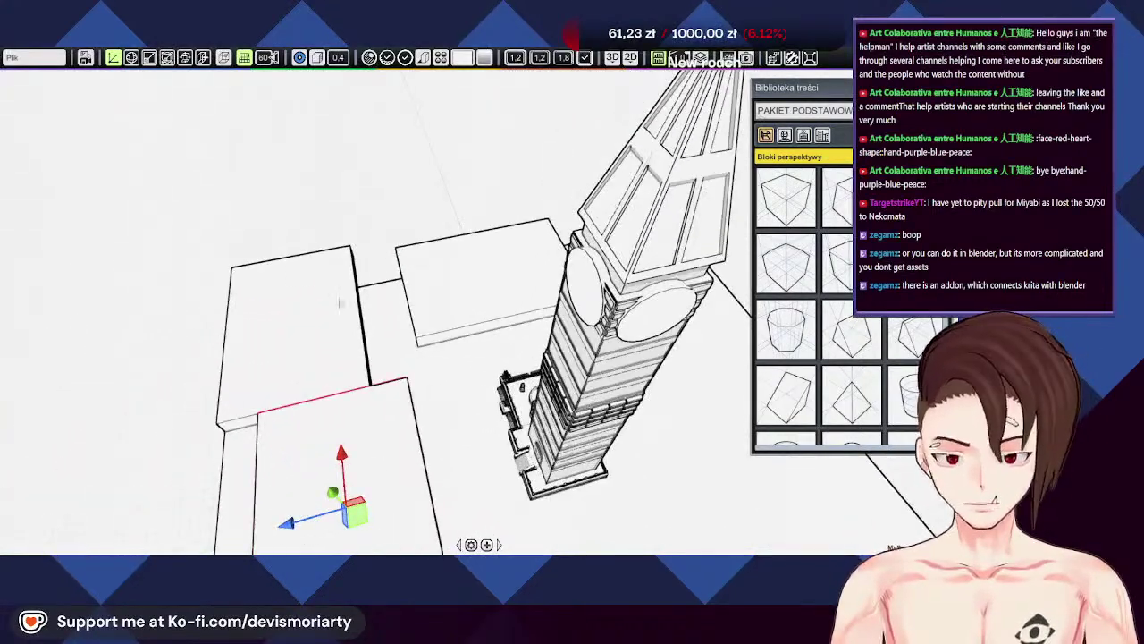
Step: Select the corner slab and rotate it diagonally about its vertical axis
click(231, 302)
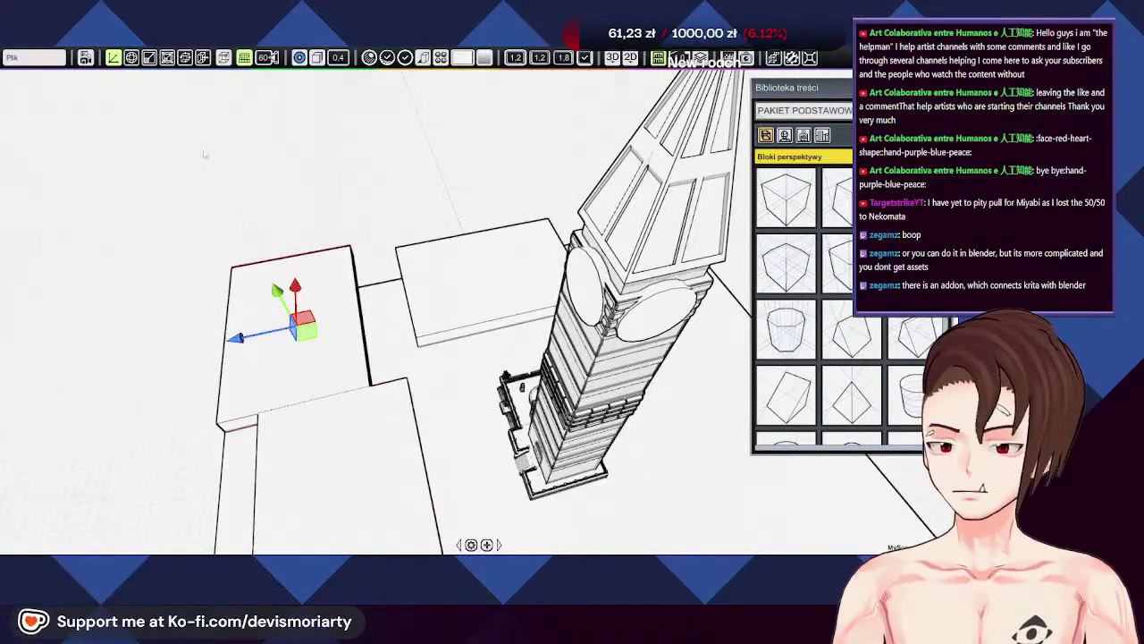
click(131, 57)
drag(348, 336, 282, 365)
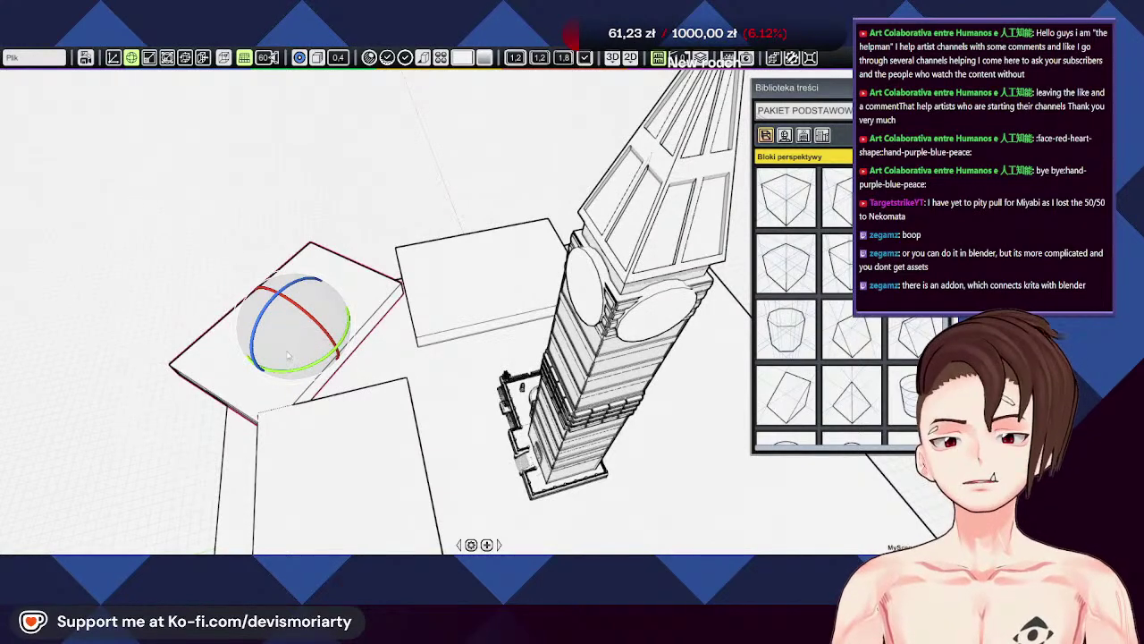
Step: Move the diagonal slab inward so it bridges the corner between the two straight slabs
key(w)
drag(259, 306, 313, 321)
drag(386, 309, 396, 305)
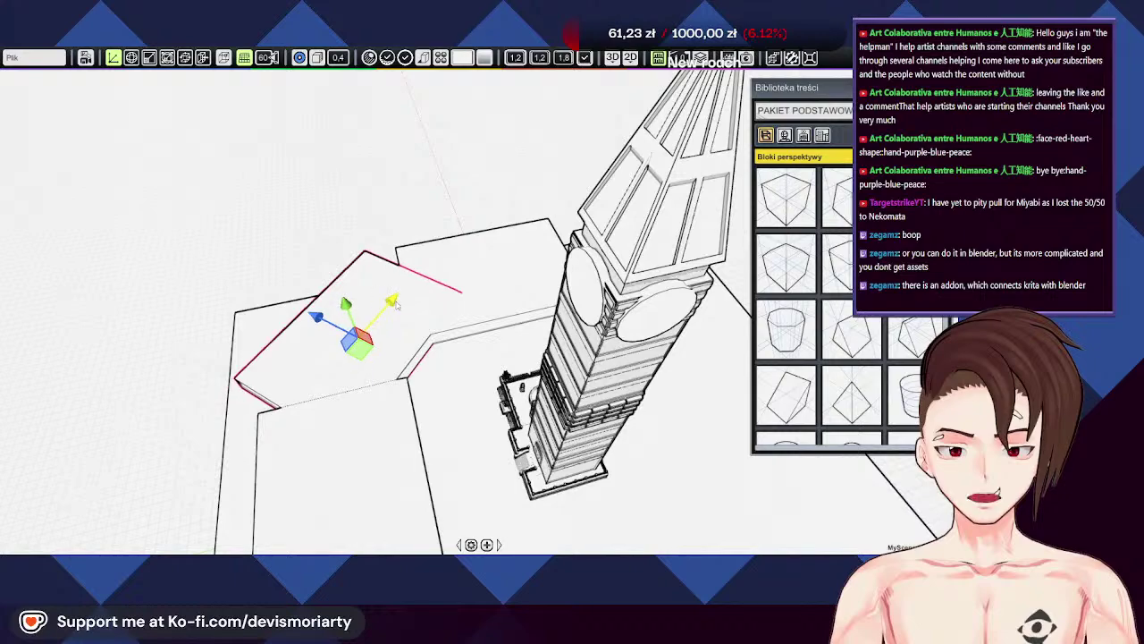
drag(317, 317, 325, 320)
middle_drag(384, 308, 484, 278)
scroll(483, 278, down, 2)
scroll(483, 275, up, 4)
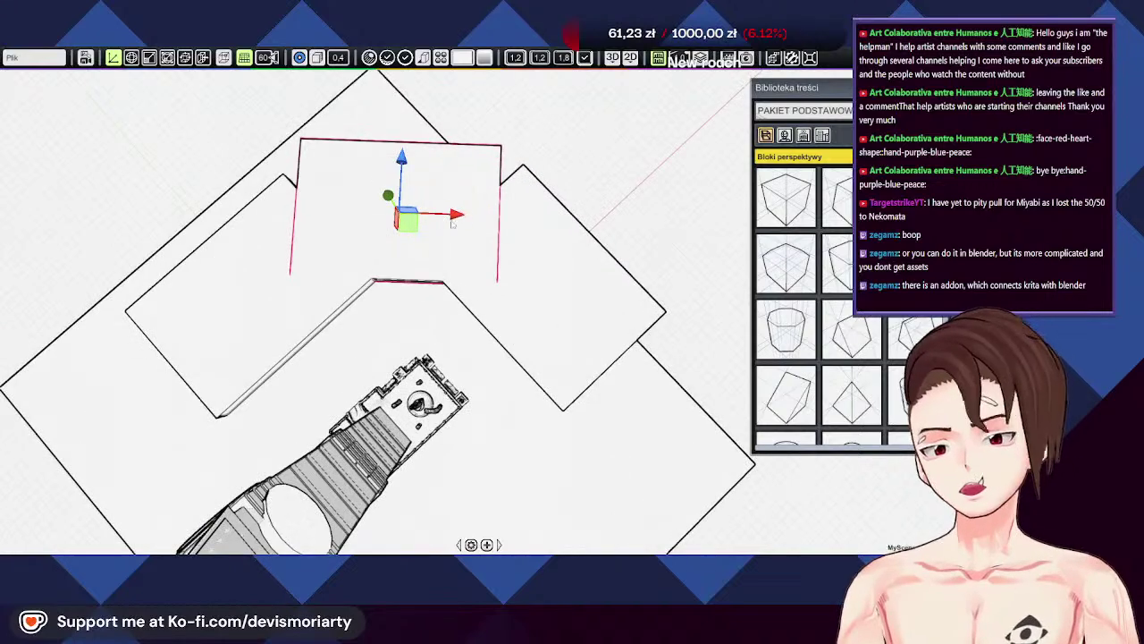
drag(456, 221, 468, 223)
scroll(469, 224, down, 3)
middle_drag(470, 224, 162, 103)
Step: Select all three slabs together and duplicate the group sideways to the opposite side of the tower
middle_drag(624, 434, 215, 418)
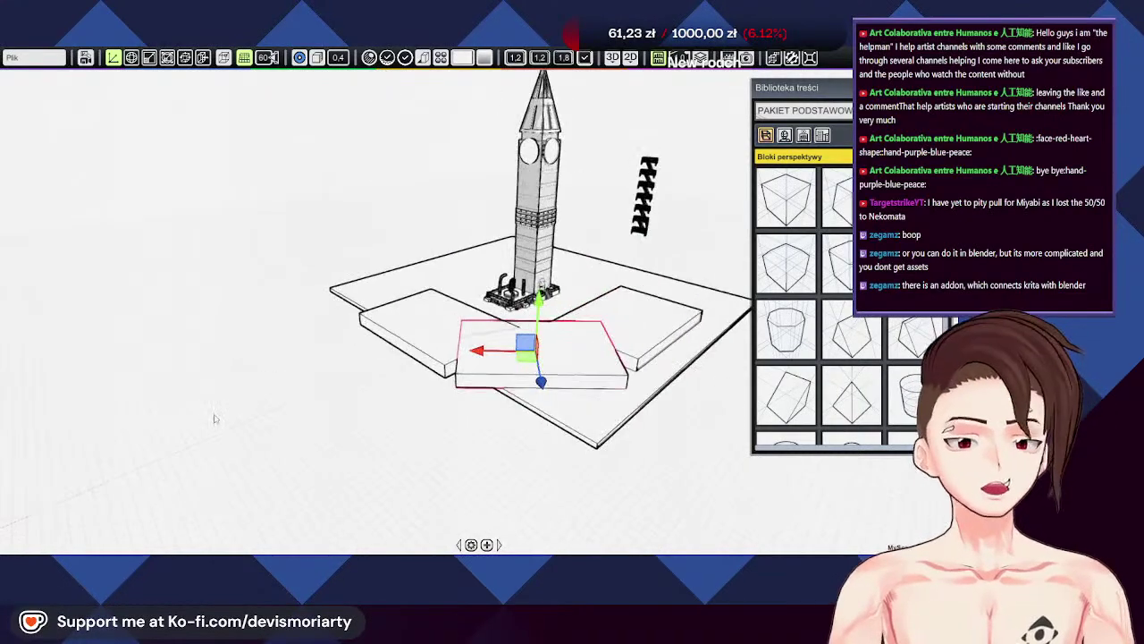
middle_drag(418, 431, 243, 445)
middle_drag(575, 375, 629, 421)
scroll(538, 394, down, 3)
scroll(662, 420, up, 3)
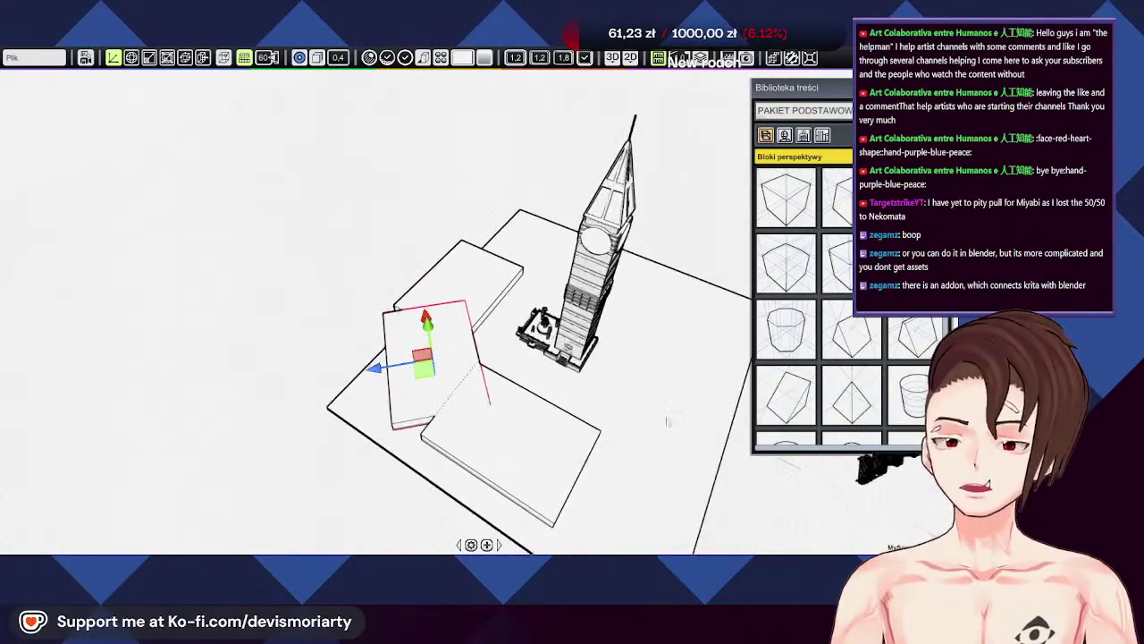
click(531, 458)
shift+click(442, 356)
shift+click(463, 277)
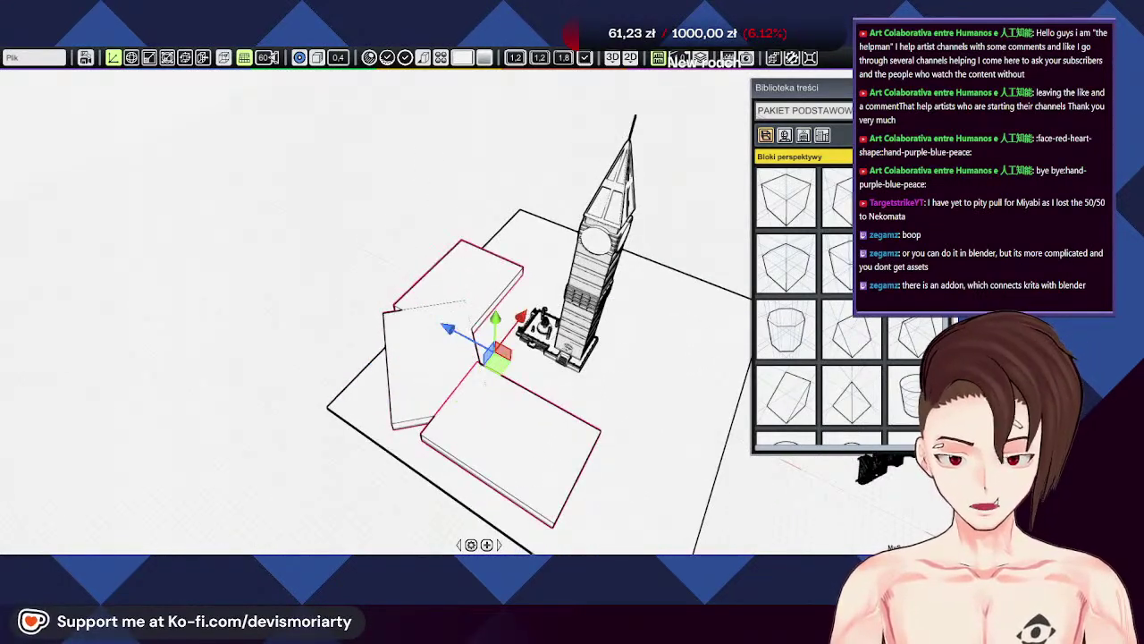
middle_drag(716, 361, 475, 384)
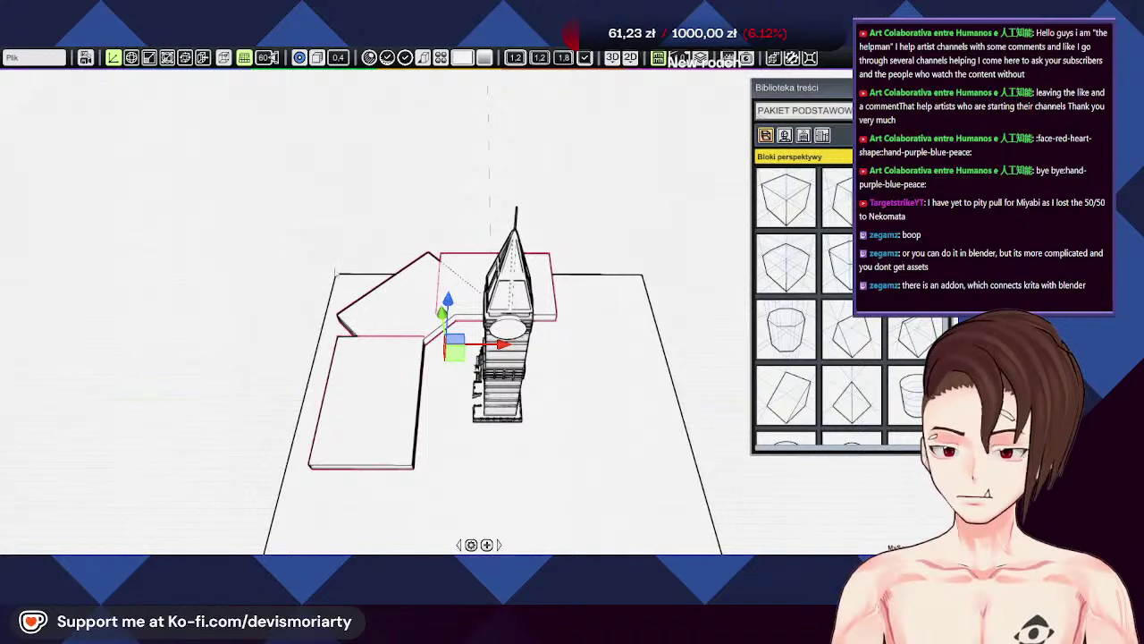
click(203, 58)
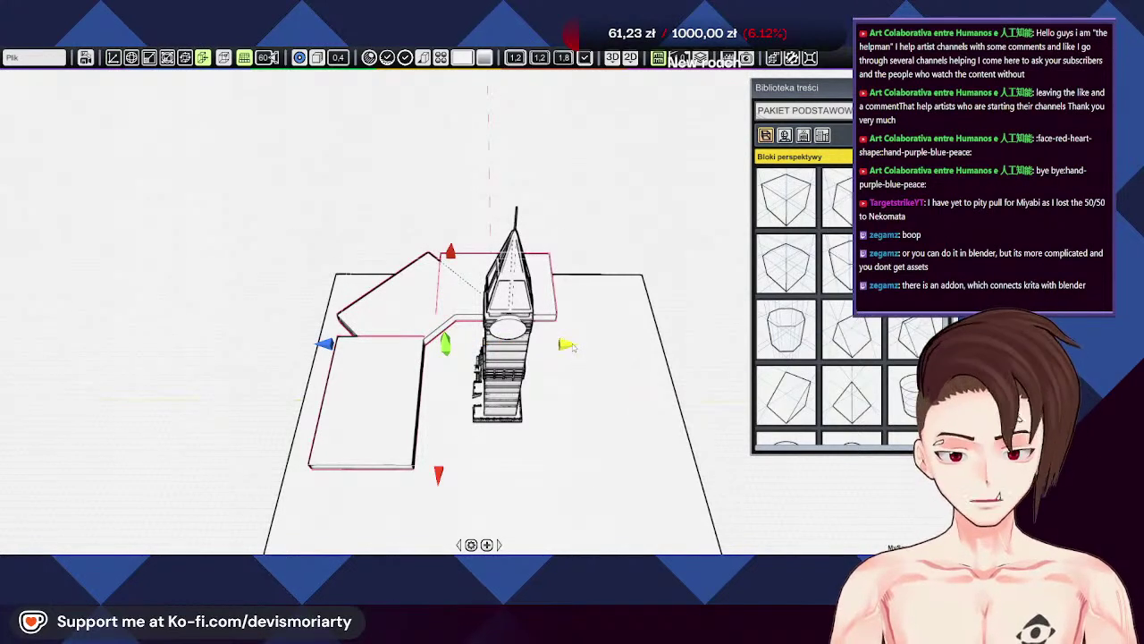
click(567, 344)
scroll(563, 340, down, 3)
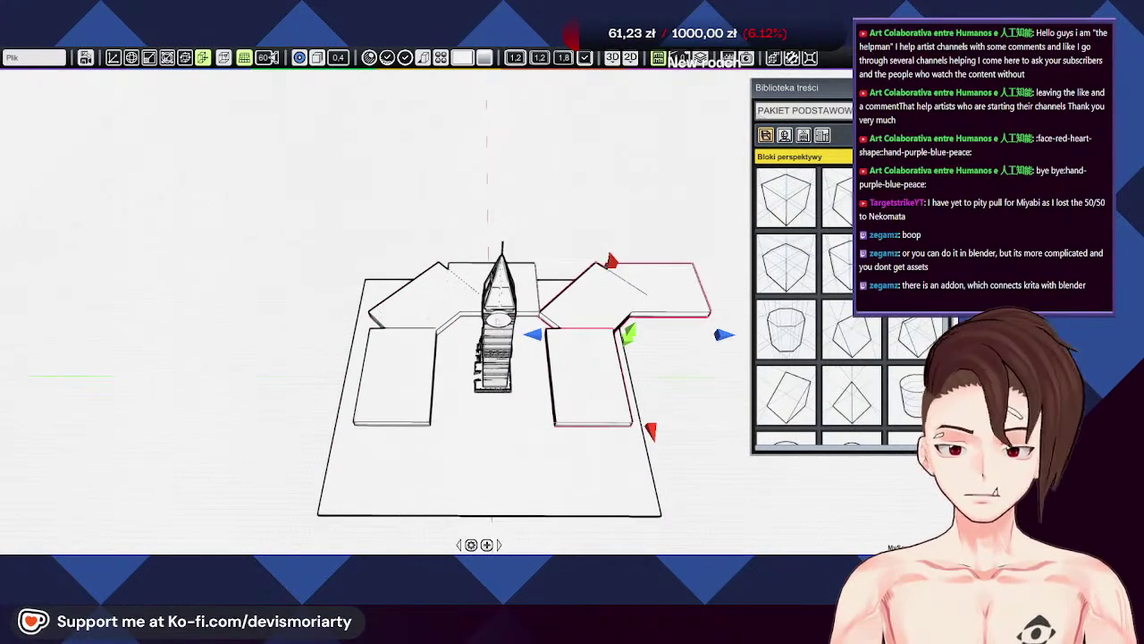
scroll(561, 333, up, 1)
Step: Rotate the duplicated slab group a half turn and move it onto the opposite corner of the ground
key(w)
key(e)
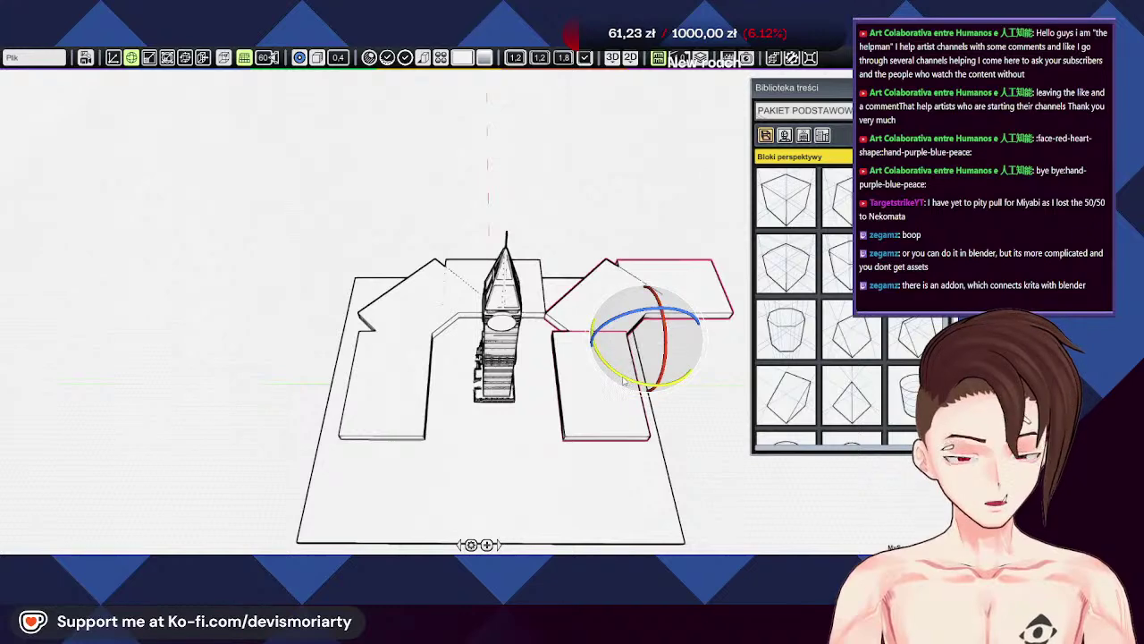
drag(624, 377, 465, 237)
key(w)
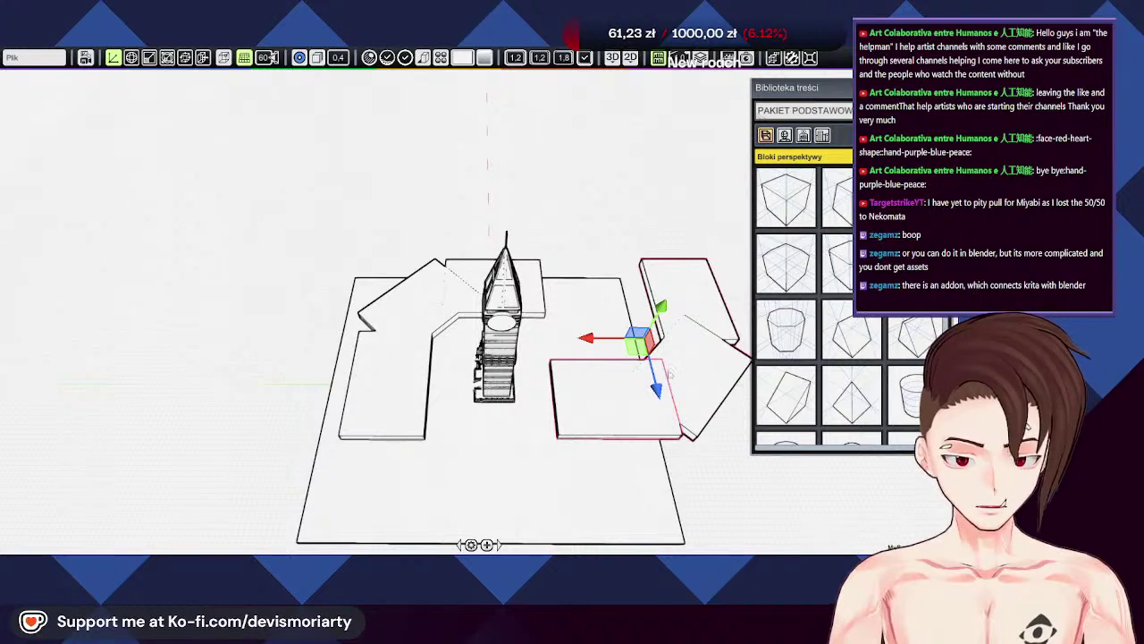
drag(656, 392, 673, 458)
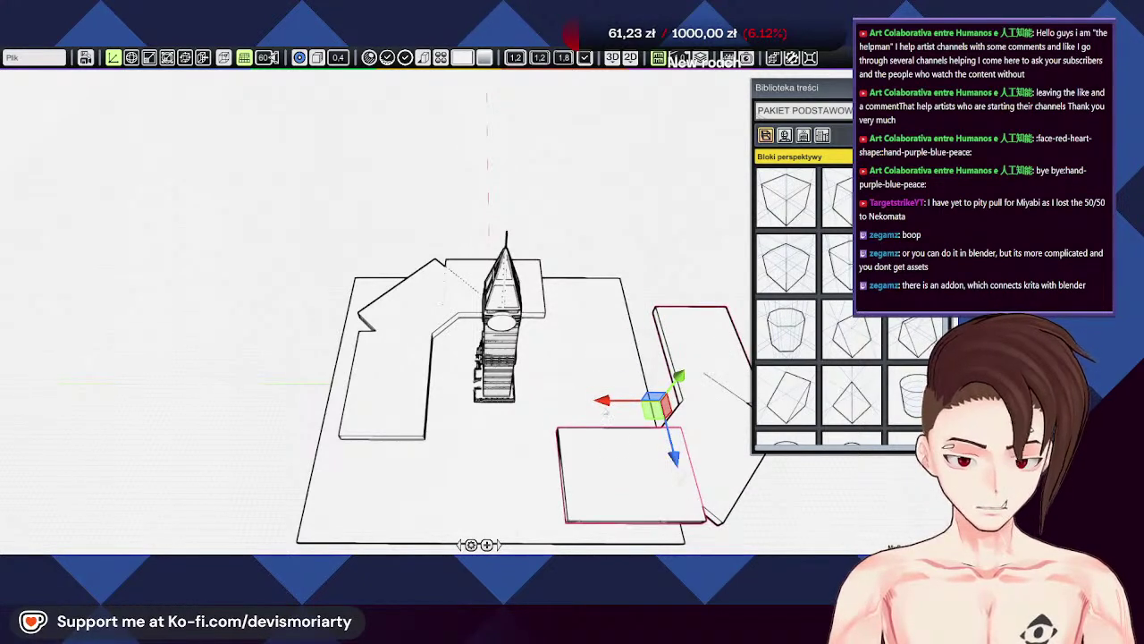
drag(605, 404, 500, 411)
Step: Select only the three duplicated slabs and shift the group outward, away from the tower, past the ground's near corner edges
click(551, 456)
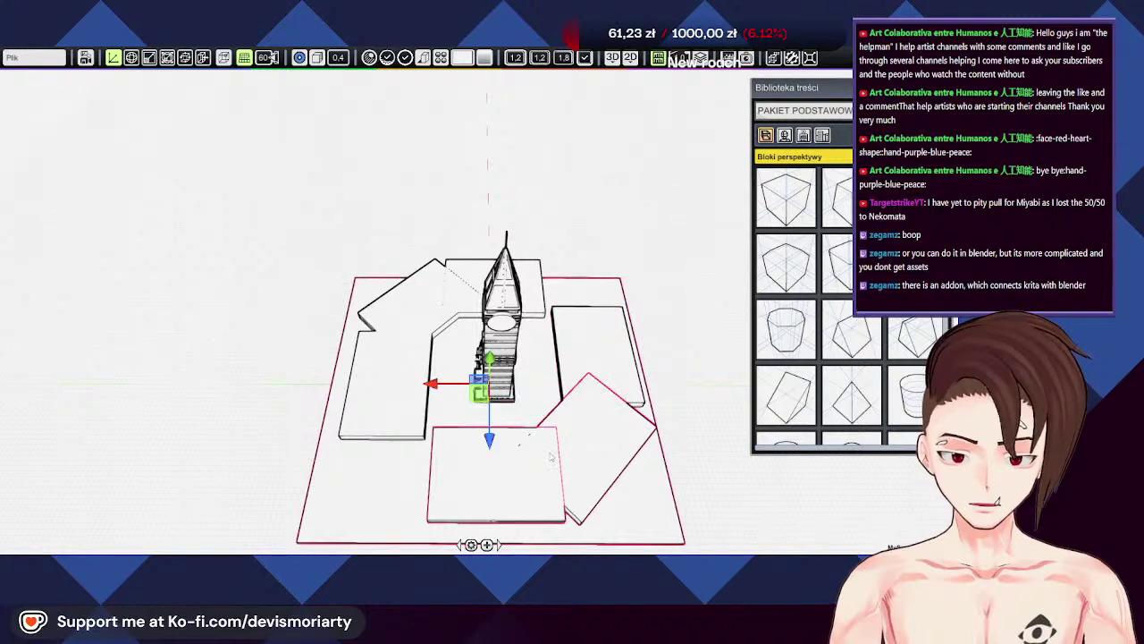
click(549, 451)
click(536, 465)
shift+click(594, 447)
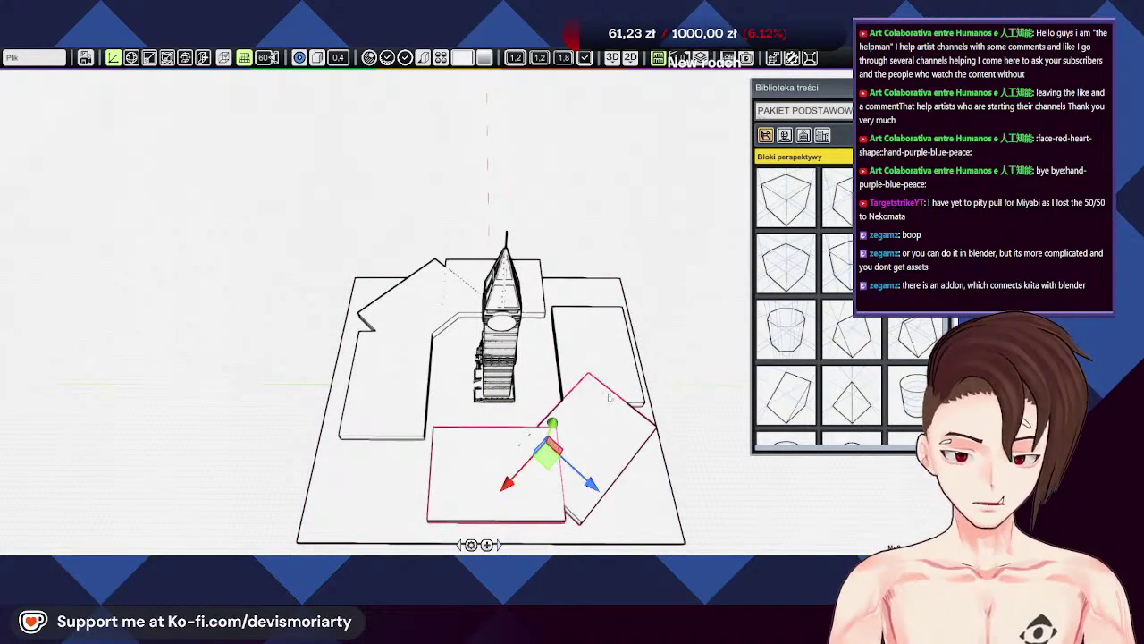
shift+click(611, 323)
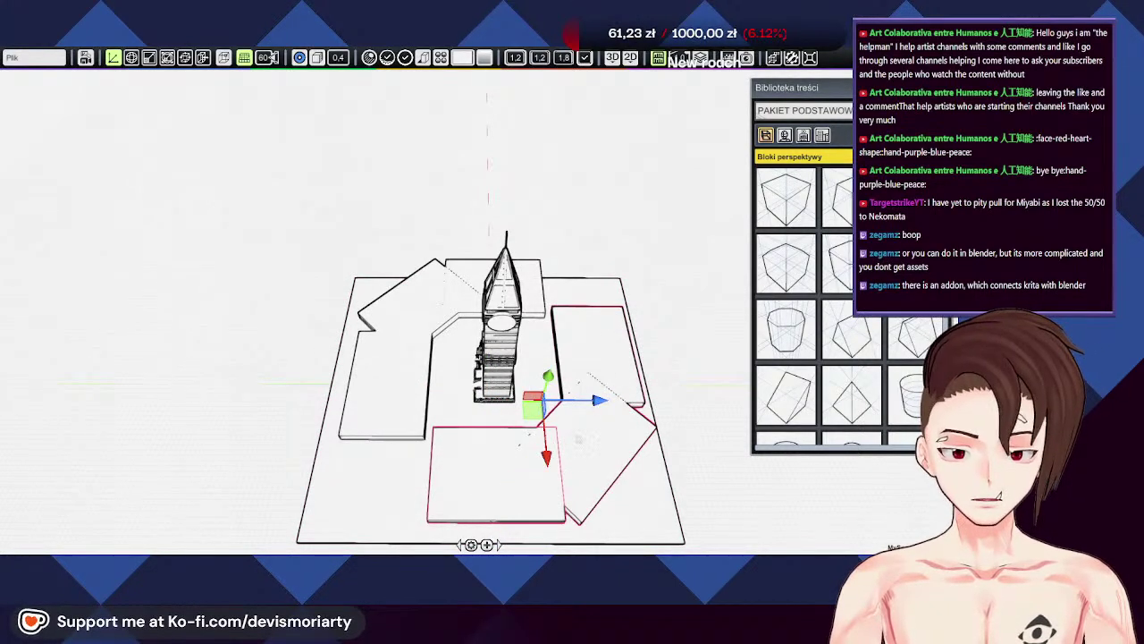
drag(546, 456, 548, 474)
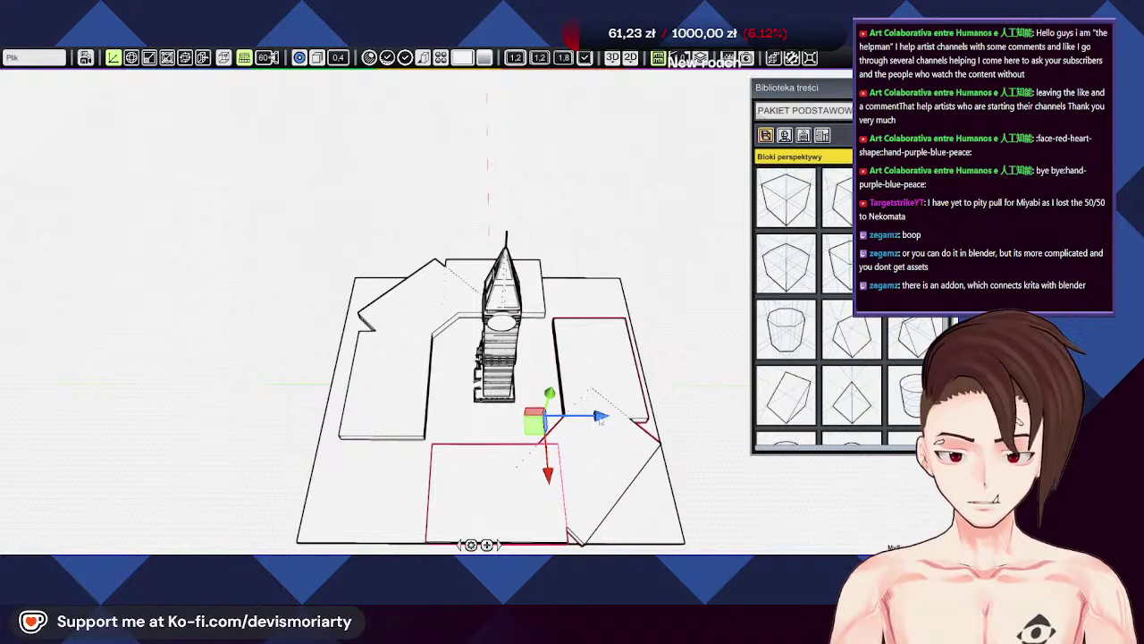
middle_drag(601, 421, 429, 380)
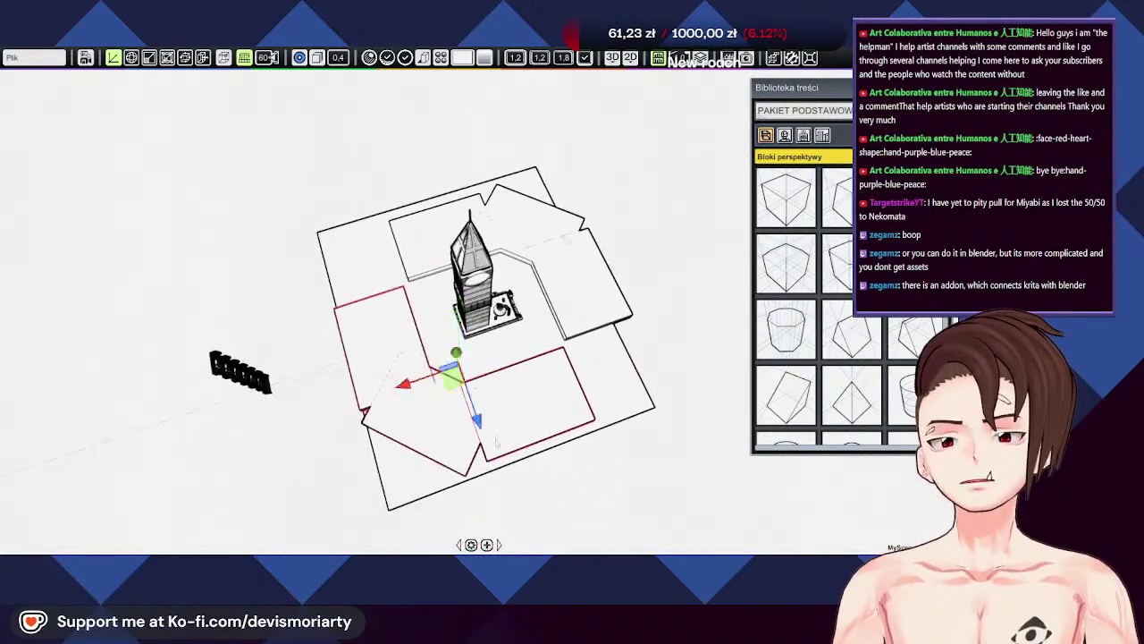
middle_drag(495, 439, 411, 385)
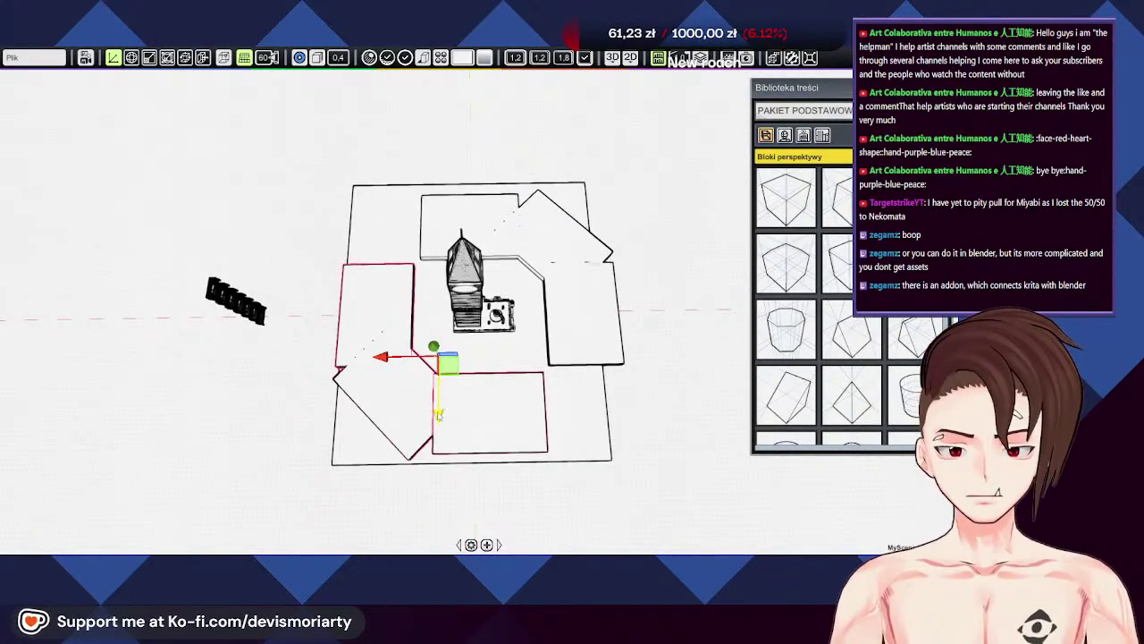
drag(439, 414, 439, 437)
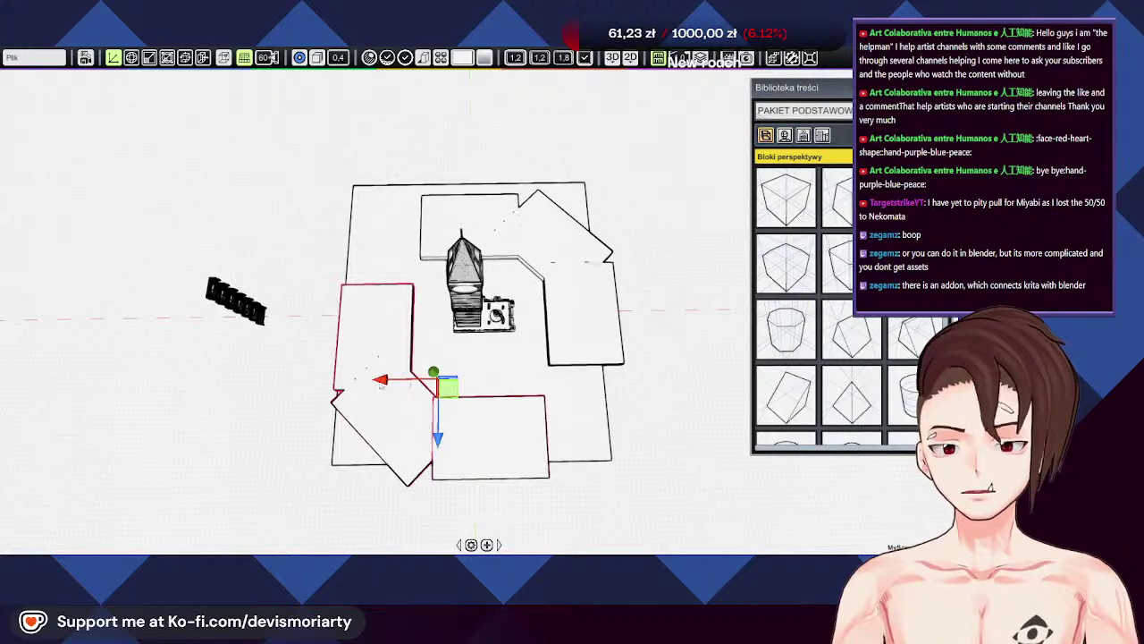
drag(382, 381, 368, 391)
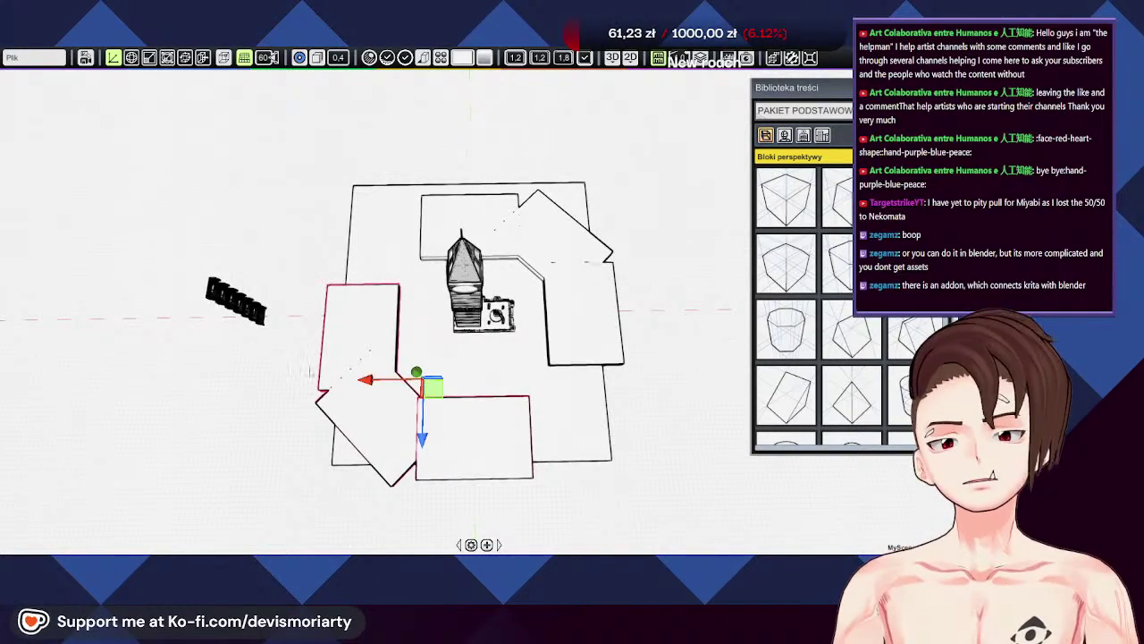
Step: Examine the spacing between the tower terrace and the surrounding slabs from close up and from above
middle_drag(217, 348, 637, 386)
scroll(556, 425, up, 4)
middle_drag(506, 454, 543, 168)
scroll(505, 456, up, 6)
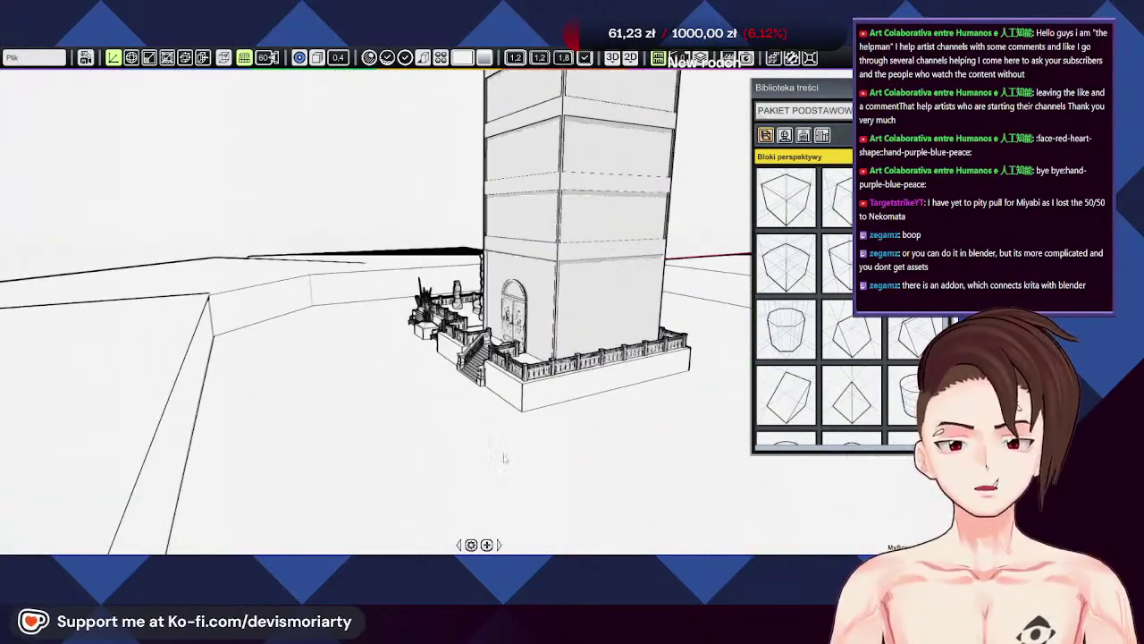
middle_drag(504, 460, 3, 407)
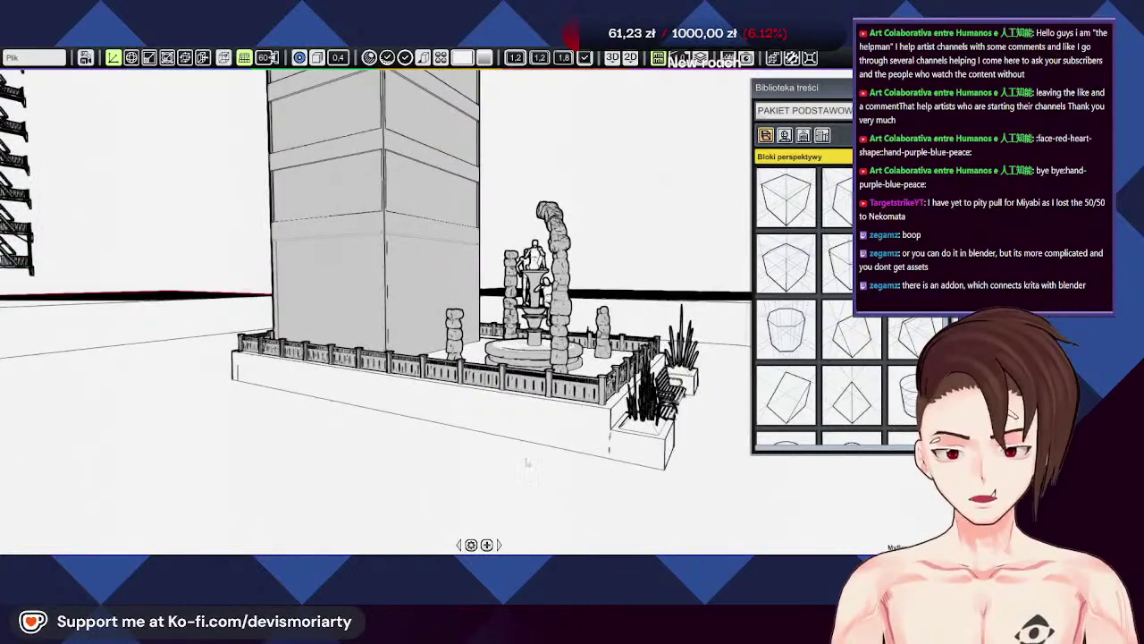
middle_drag(462, 493, 11, 488)
middle_drag(259, 424, 700, 465)
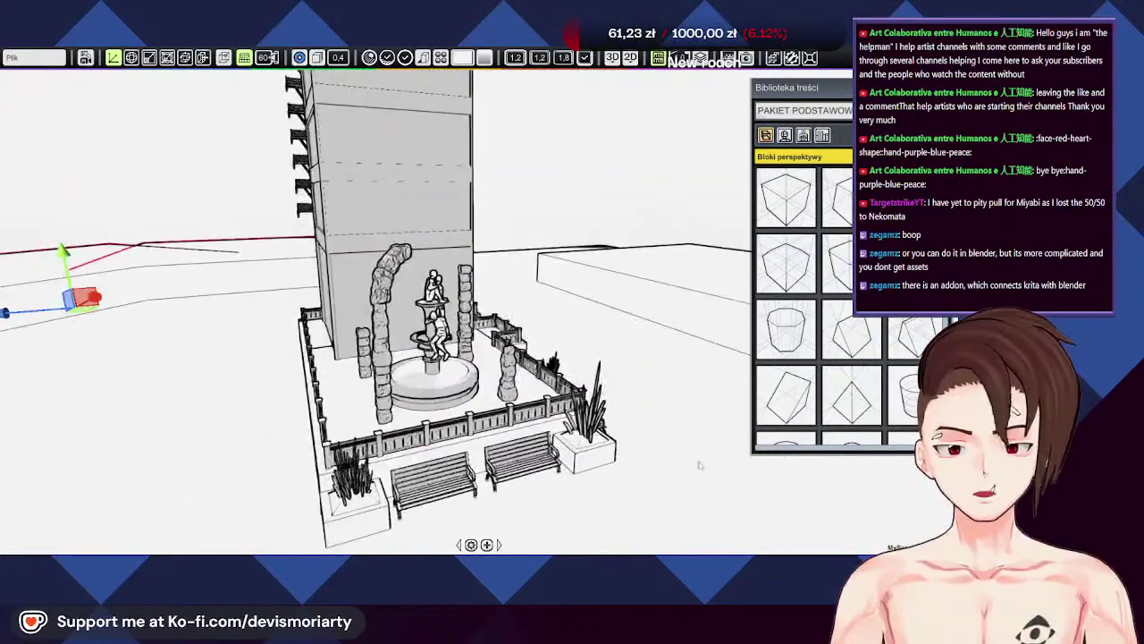
scroll(633, 380, up, 3)
middle_drag(632, 380, 264, 209)
middle_drag(171, 205, 132, 441)
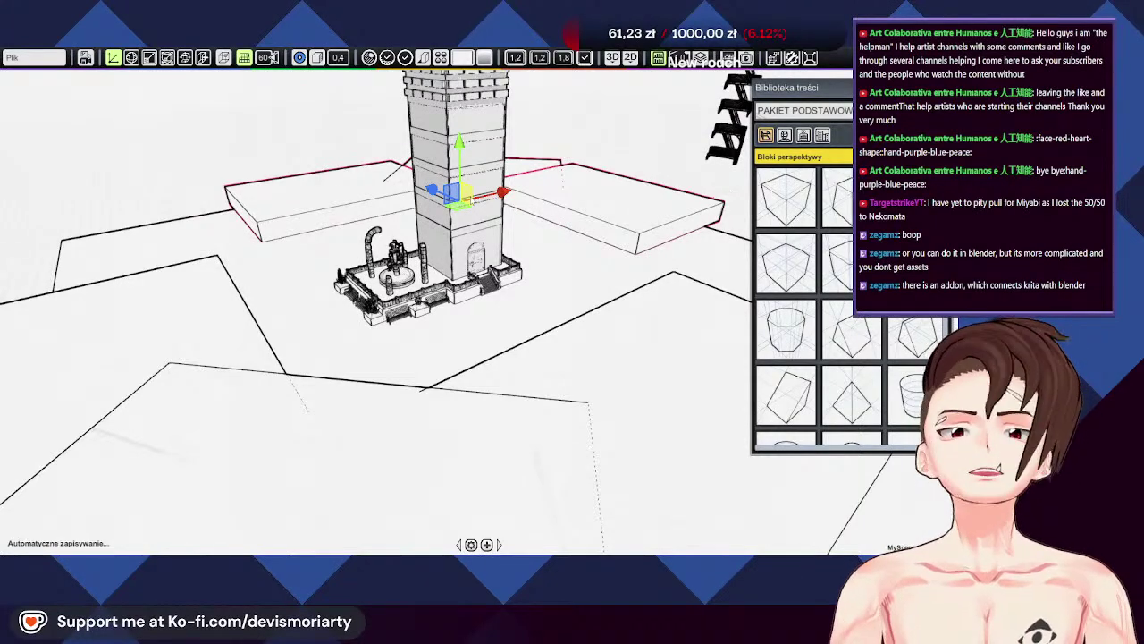
scroll(553, 391, down, 2)
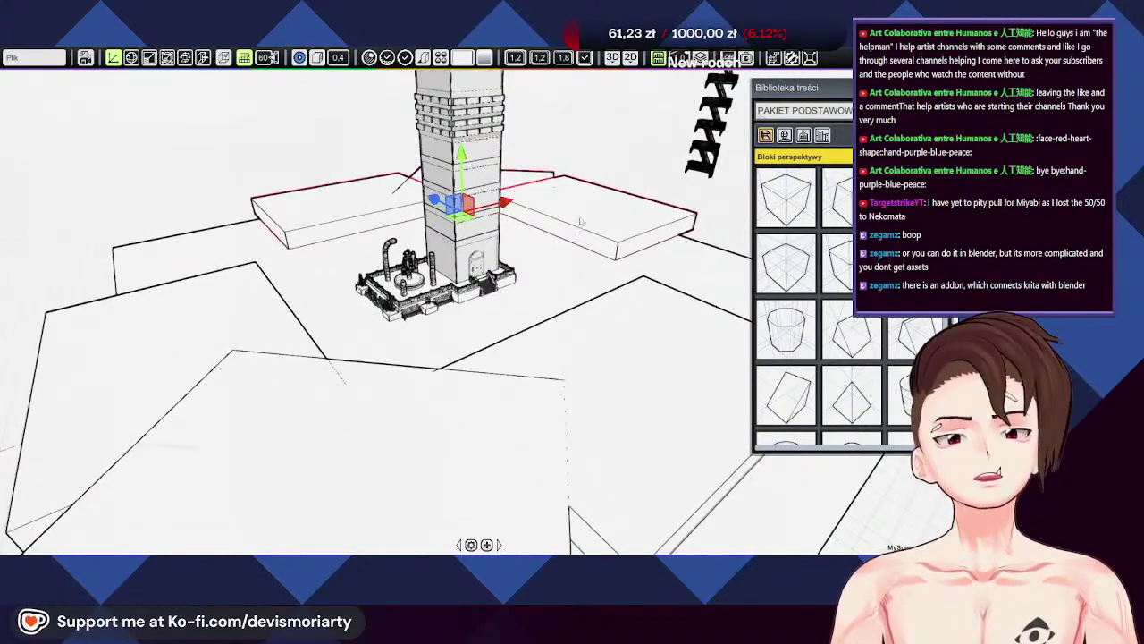
mouse_move(706, 319)
middle_down()
mouse_move(568, 415)
mouse_move(487, 424)
mouse_move(591, 381)
mouse_move(379, 388)
mouse_move(687, 391)
mouse_move(656, 408)
middle_up()
mouse_move(672, 344)
middle_down()
mouse_move(554, 376)
mouse_move(429, 447)
mouse_move(371, 504)
middle_up()
middle_drag(482, 420, 778, 340)
Step: Duplicate the two opposite diagonal corner slabs and rotate the copies a quarter turn into the two empty corners
click(491, 206)
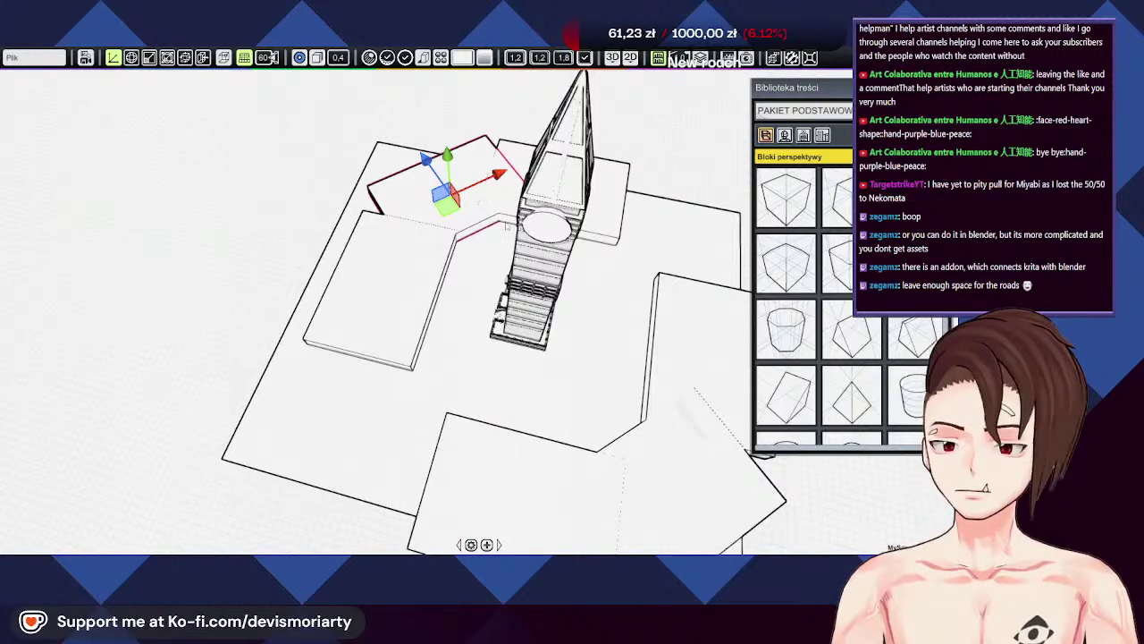
middle_drag(678, 512, 565, 276)
key(t)
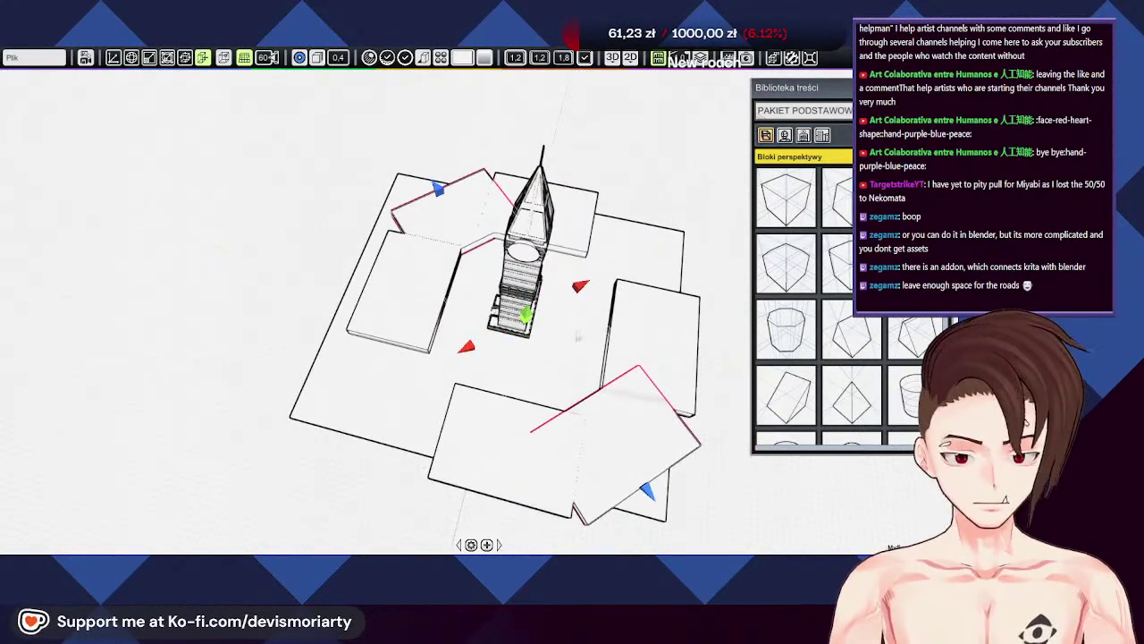
drag(585, 285, 681, 234)
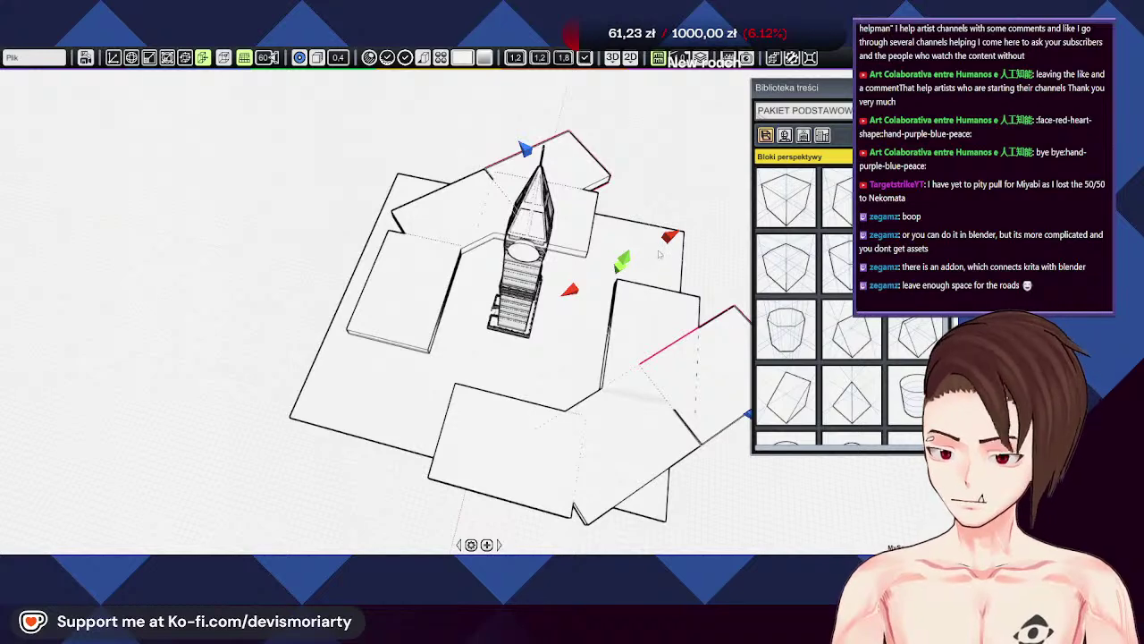
key(w)
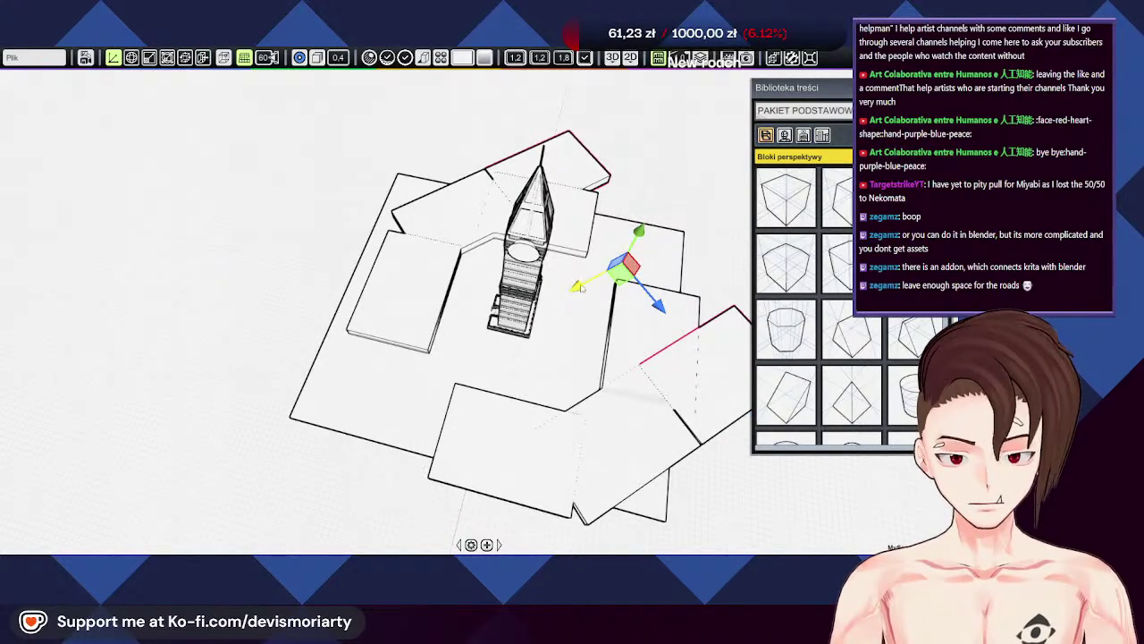
drag(579, 286, 480, 346)
key(e)
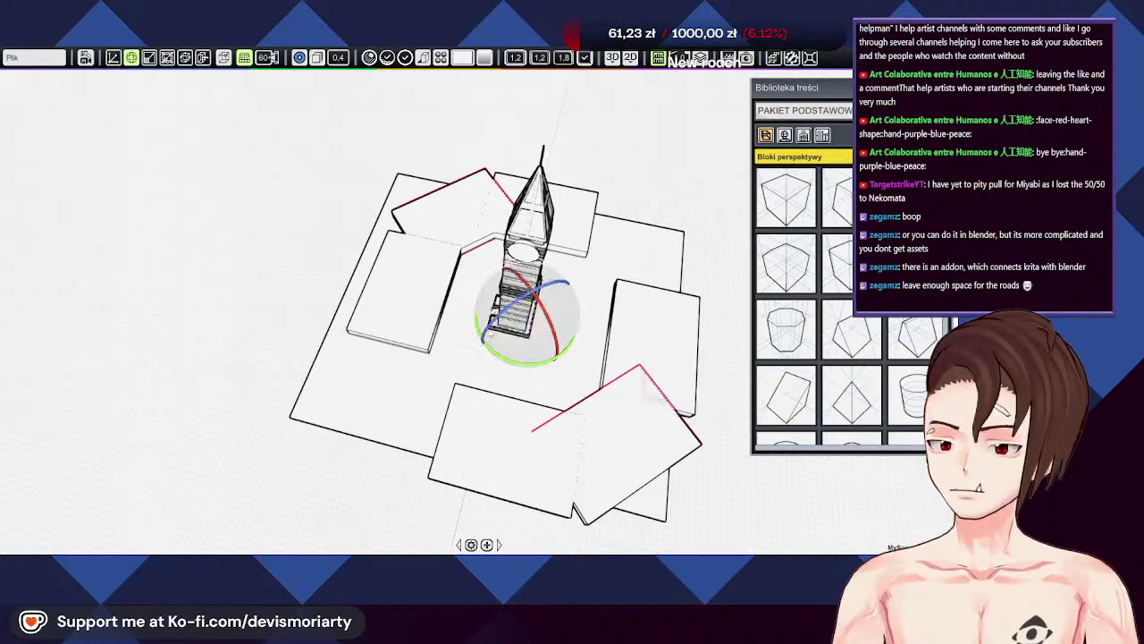
drag(528, 362, 441, 353)
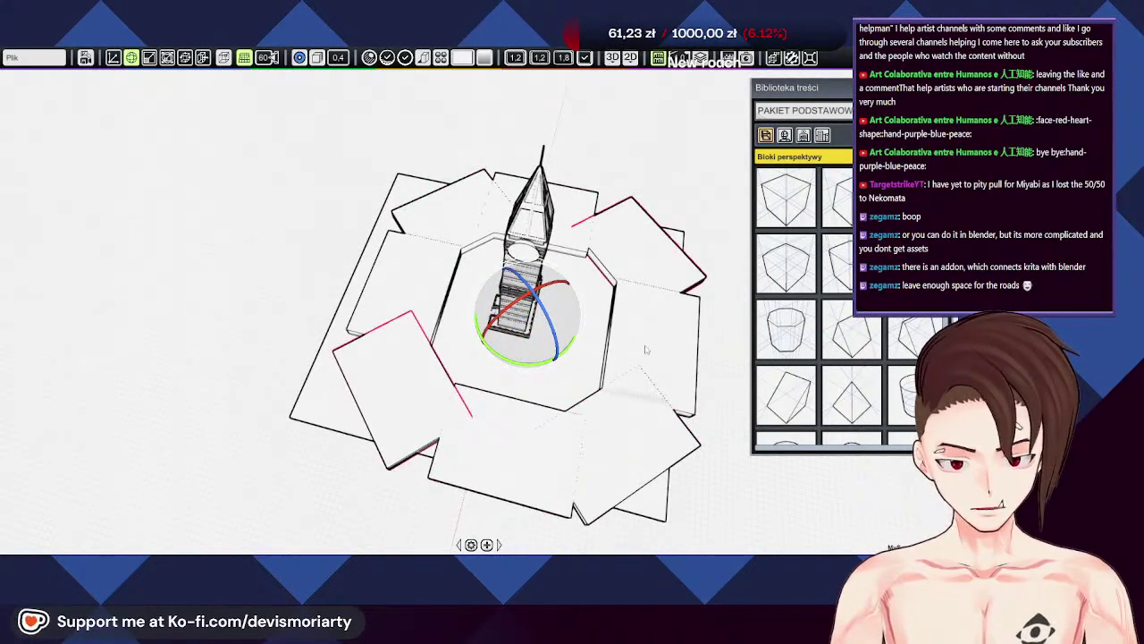
Step: Nudge each of the two new diagonal corner slabs slightly inward to align with the neighbouring straight slabs
scroll(646, 350, up, 3)
middle_drag(646, 349, 452, 392)
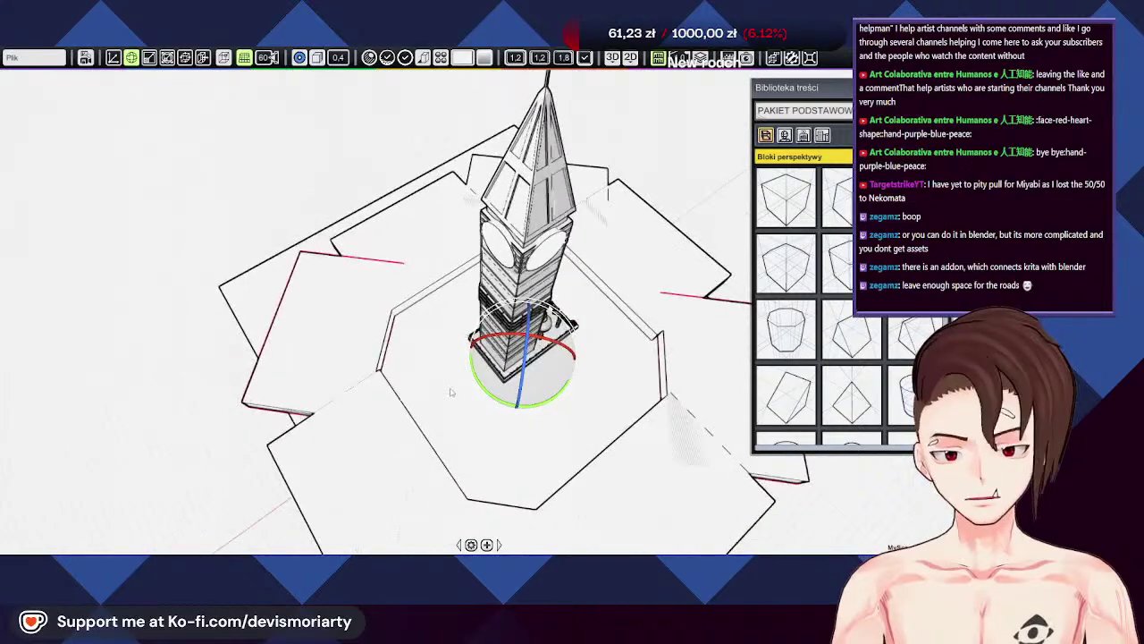
click(349, 336)
key(w)
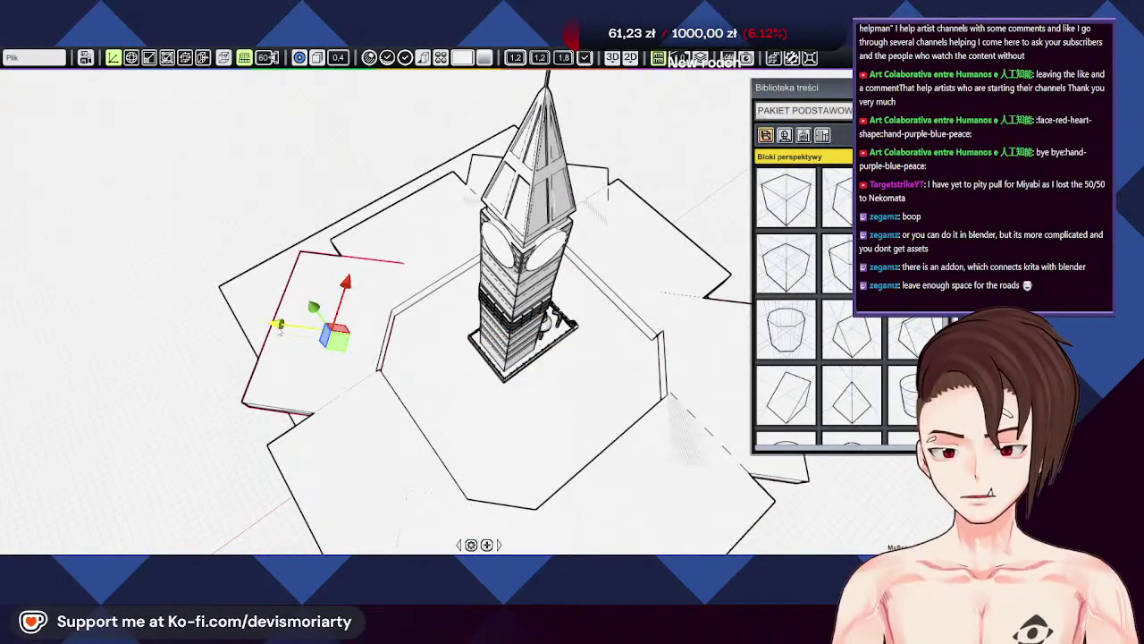
drag(280, 325, 293, 328)
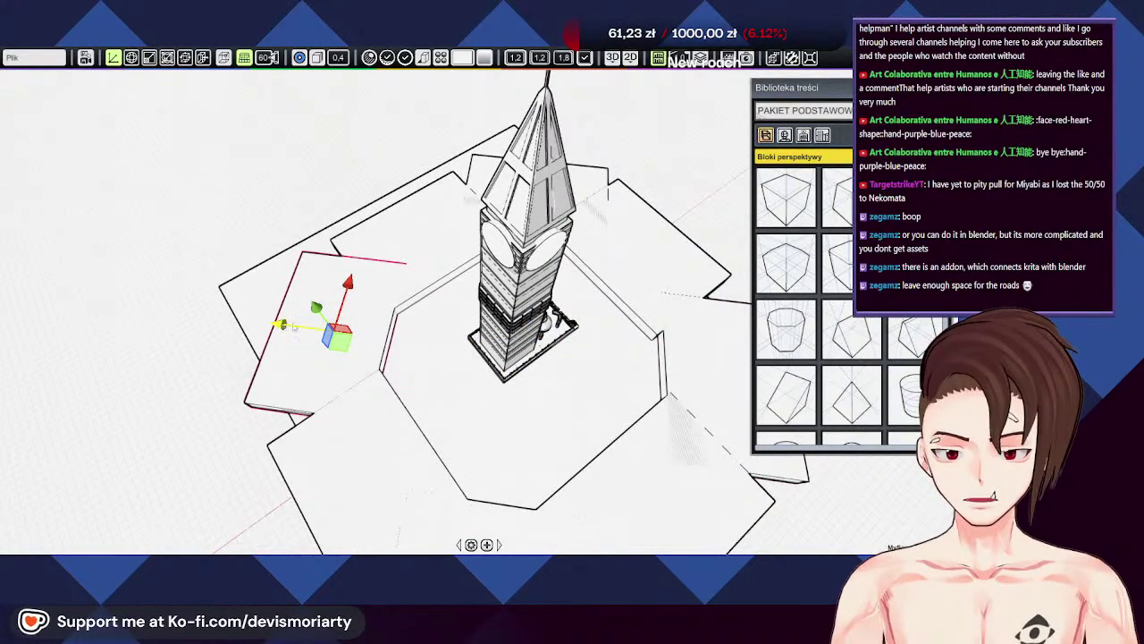
scroll(293, 327, down, 2)
click(698, 363)
scroll(707, 398, down, 3)
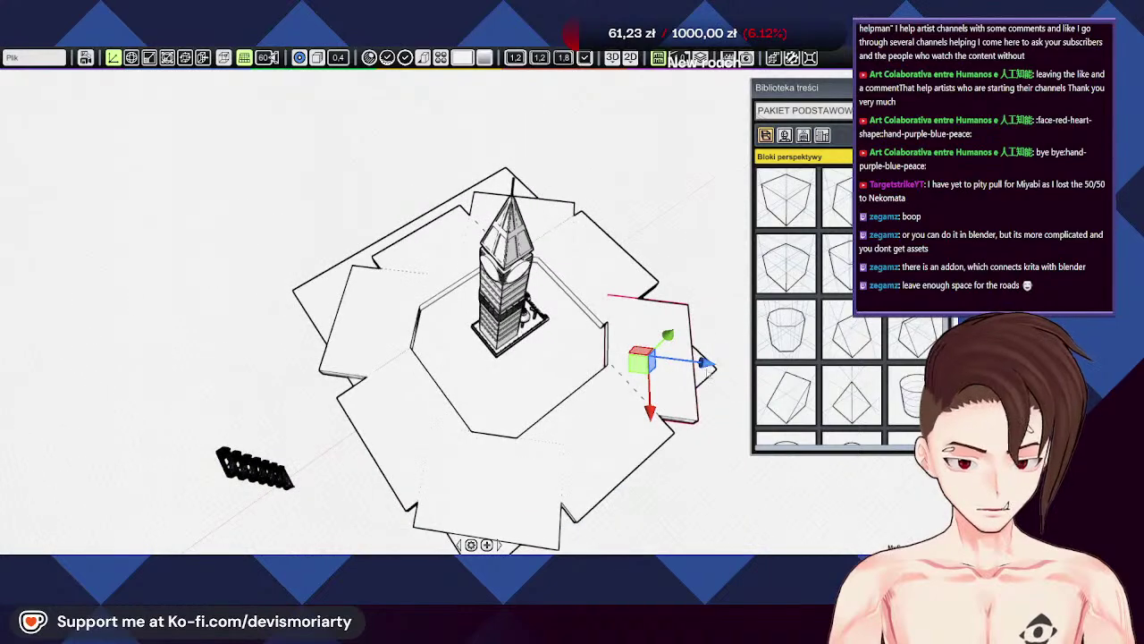
drag(702, 363, 695, 362)
Step: Select all eight slabs of the ring together and shift them to centre the octagonal opening around the tower
middle_drag(662, 375, 262, 396)
drag(262, 397, 616, 365)
middle_drag(640, 354, 595, 354)
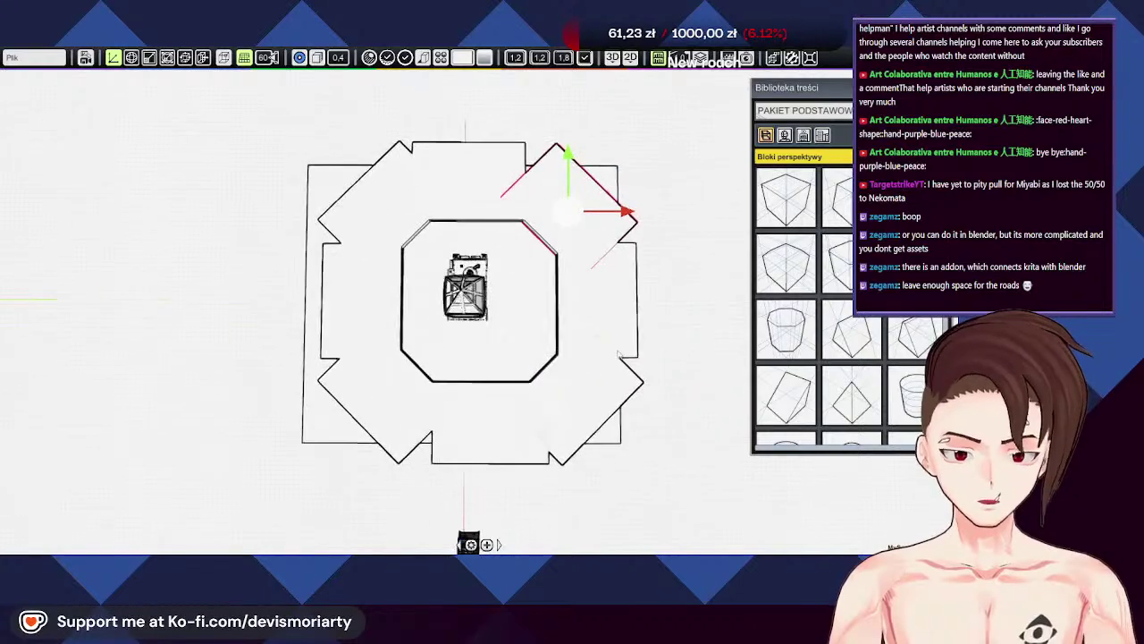
click(587, 407)
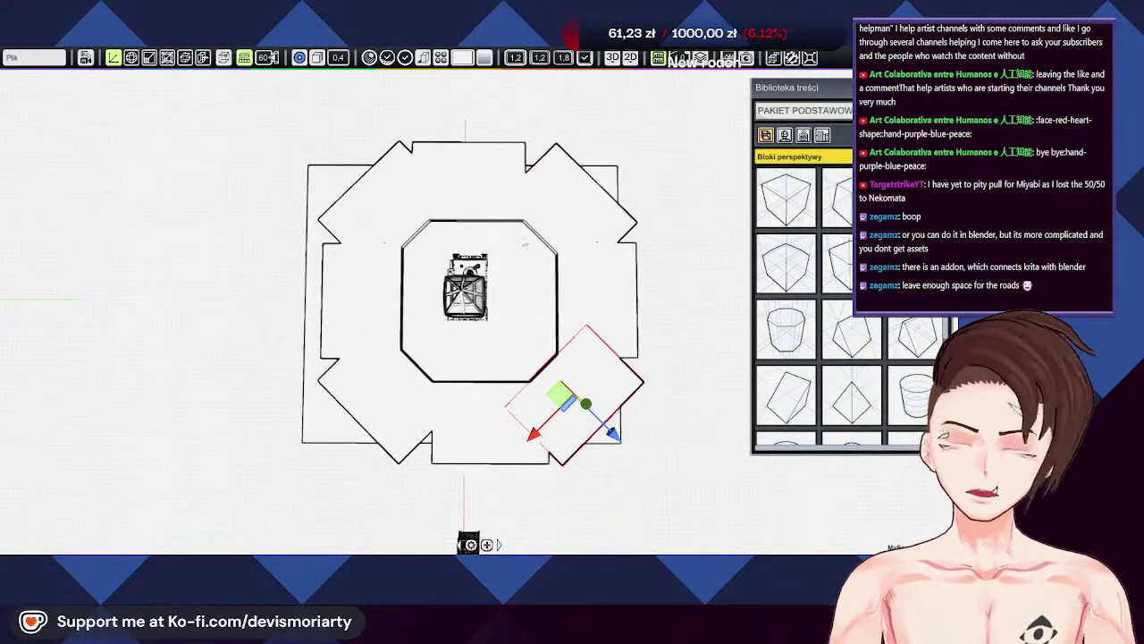
shift+click(464, 419)
shift+click(384, 392)
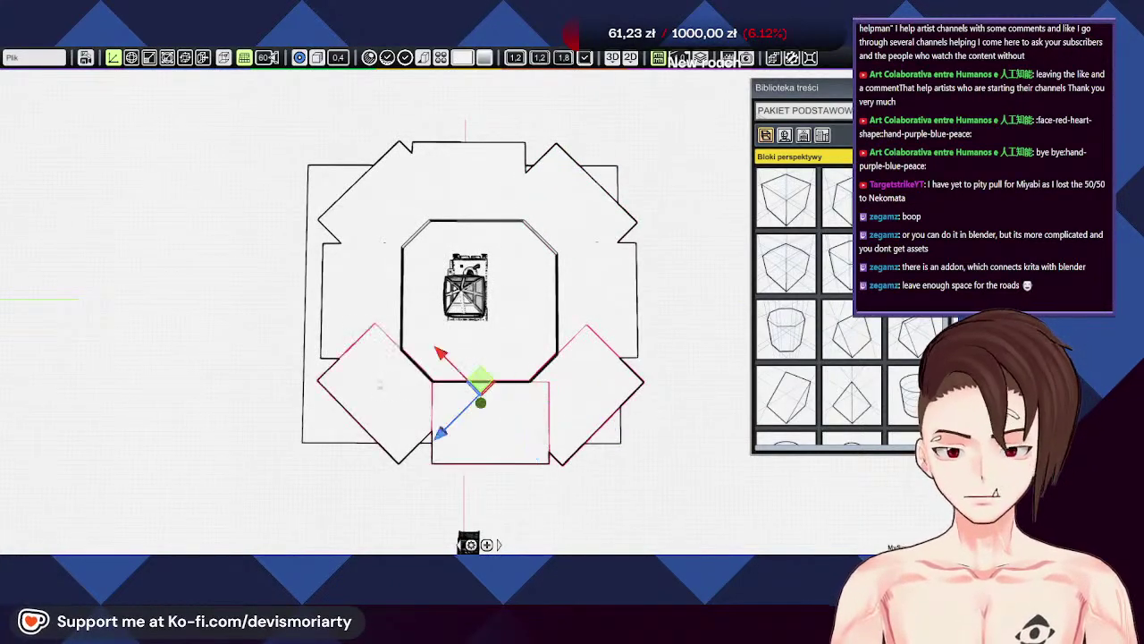
shift+click(366, 317)
shift+click(376, 213)
shift+click(471, 178)
shift+click(568, 198)
shift+click(599, 260)
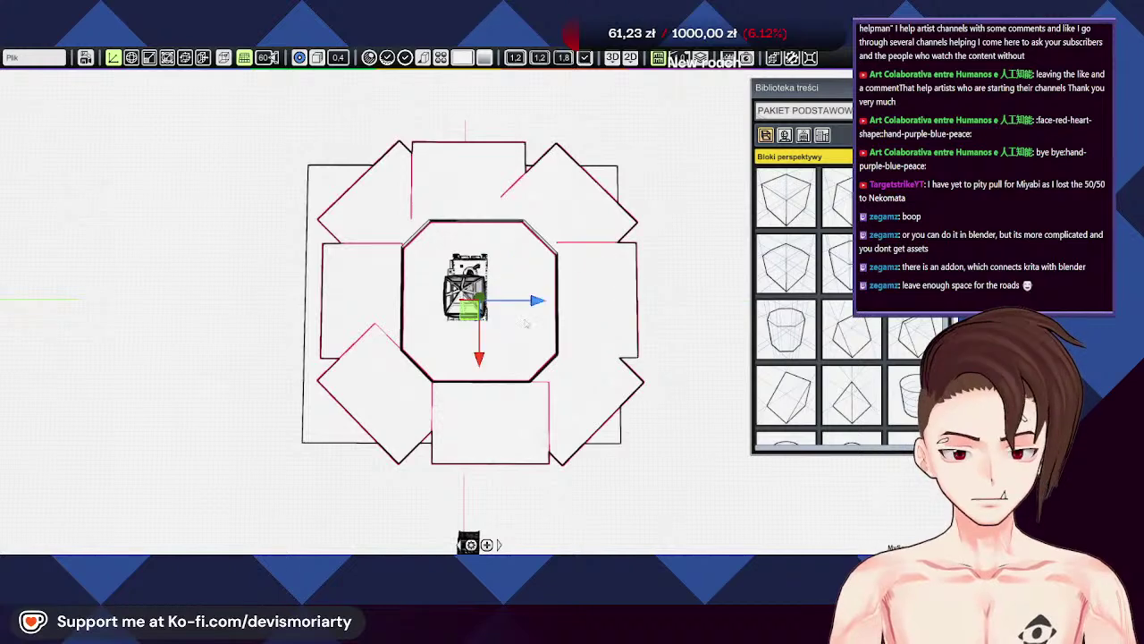
drag(534, 301, 523, 300)
drag(466, 357, 467, 345)
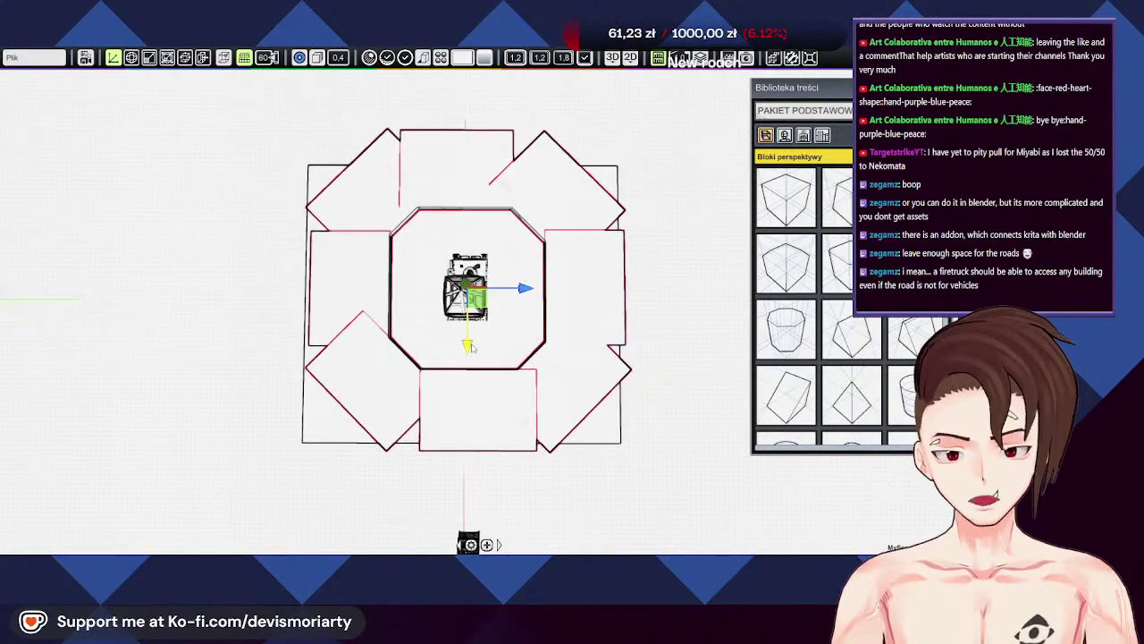
Step: Inspect the slab ring, the tower terrace and the open plaza between them from ground level, overhead and from a distance
middle_drag(507, 315, 610, 403)
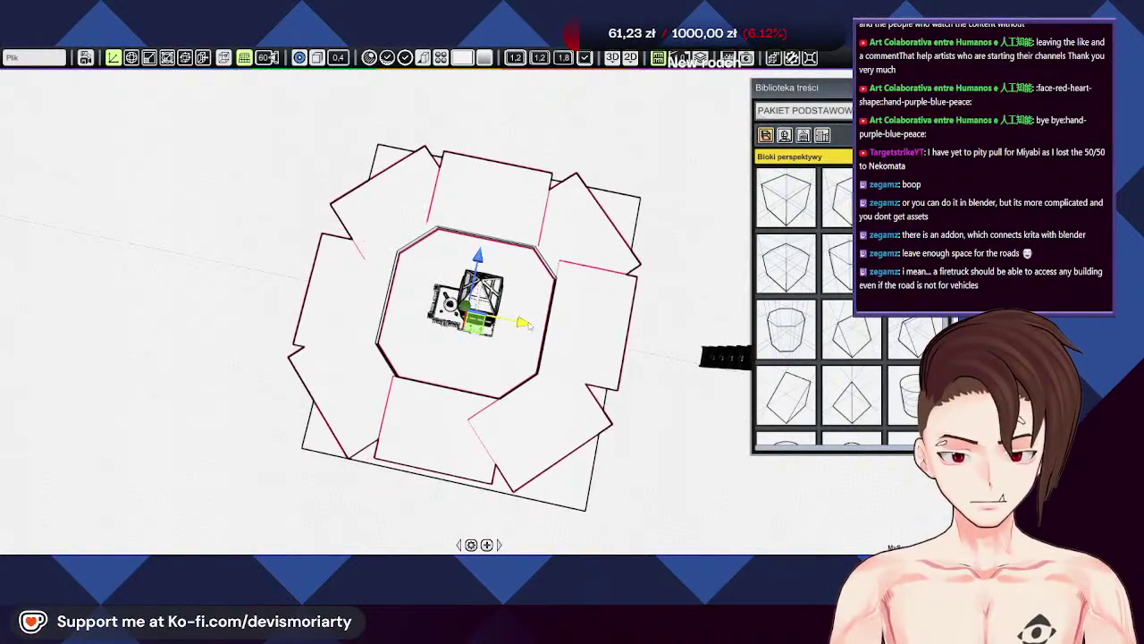
middle_drag(607, 344, 690, 99)
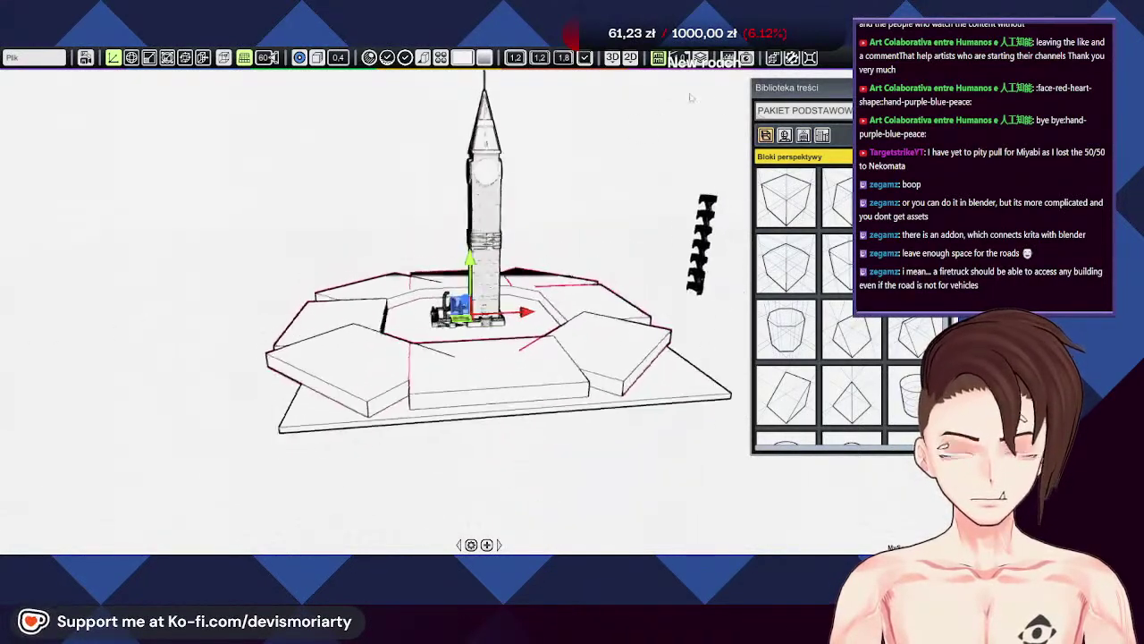
middle_drag(423, 332, 385, 240)
middle_drag(478, 290, 420, 299)
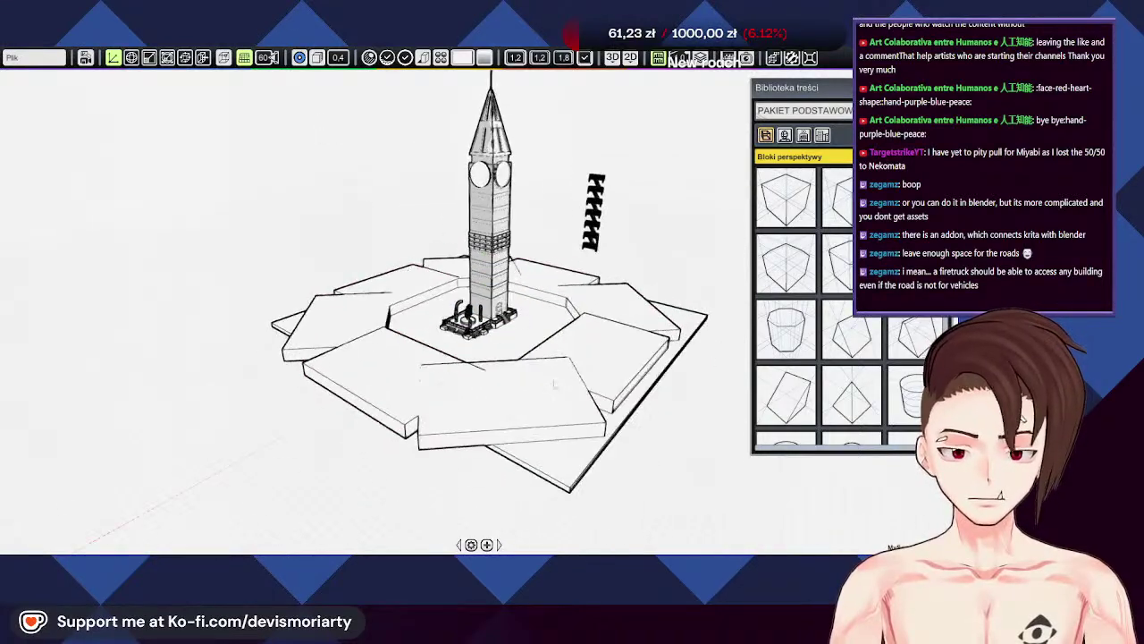
scroll(447, 357, up, 5)
middle_drag(456, 407, 170, 416)
scroll(314, 386, up, 3)
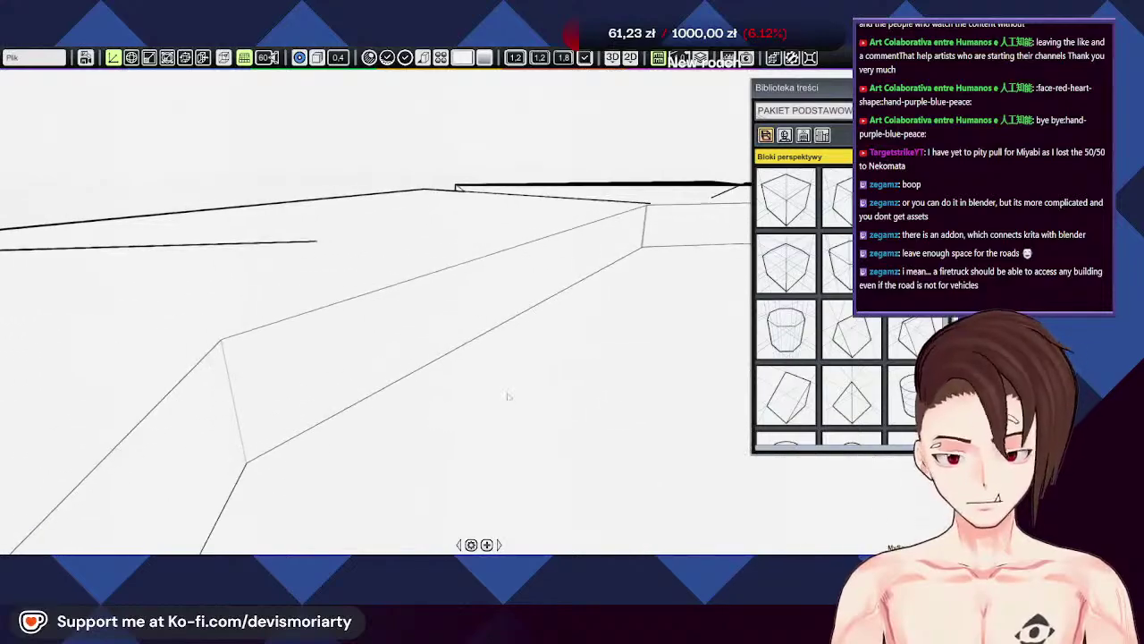
middle_drag(509, 396, 590, 442)
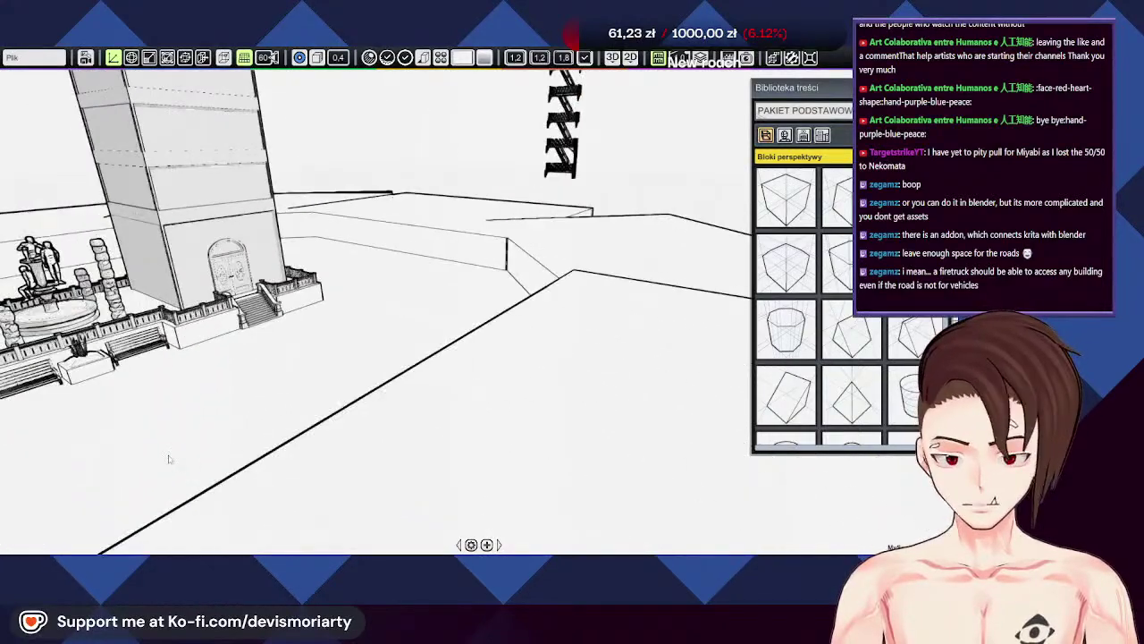
middle_drag(213, 443, 324, 430)
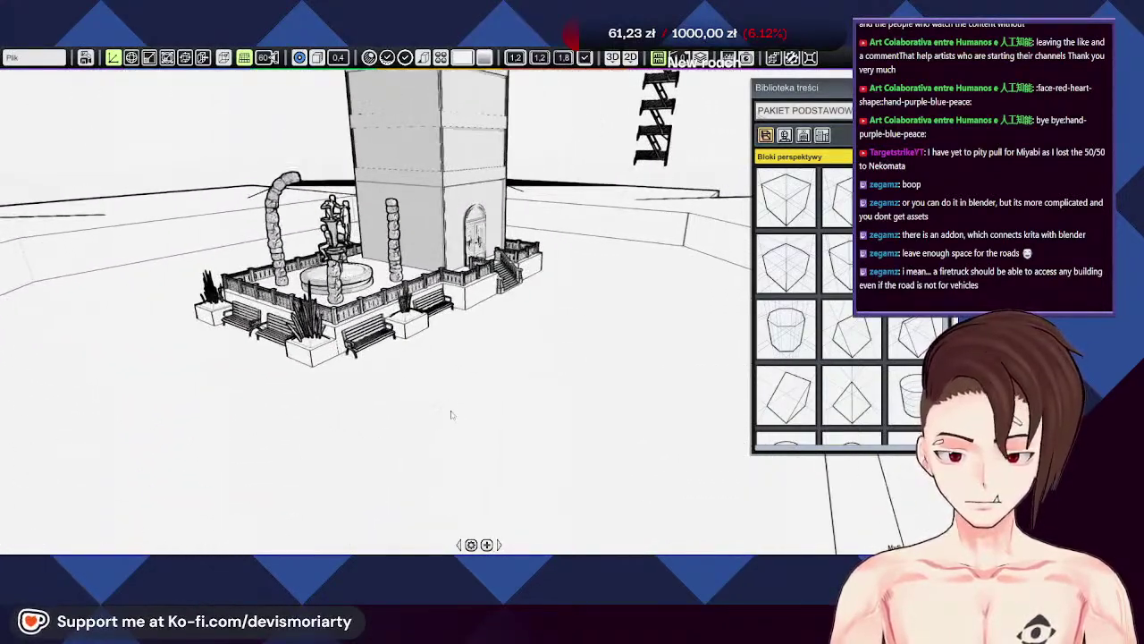
scroll(531, 292, down, 5)
middle_drag(531, 291, 485, 345)
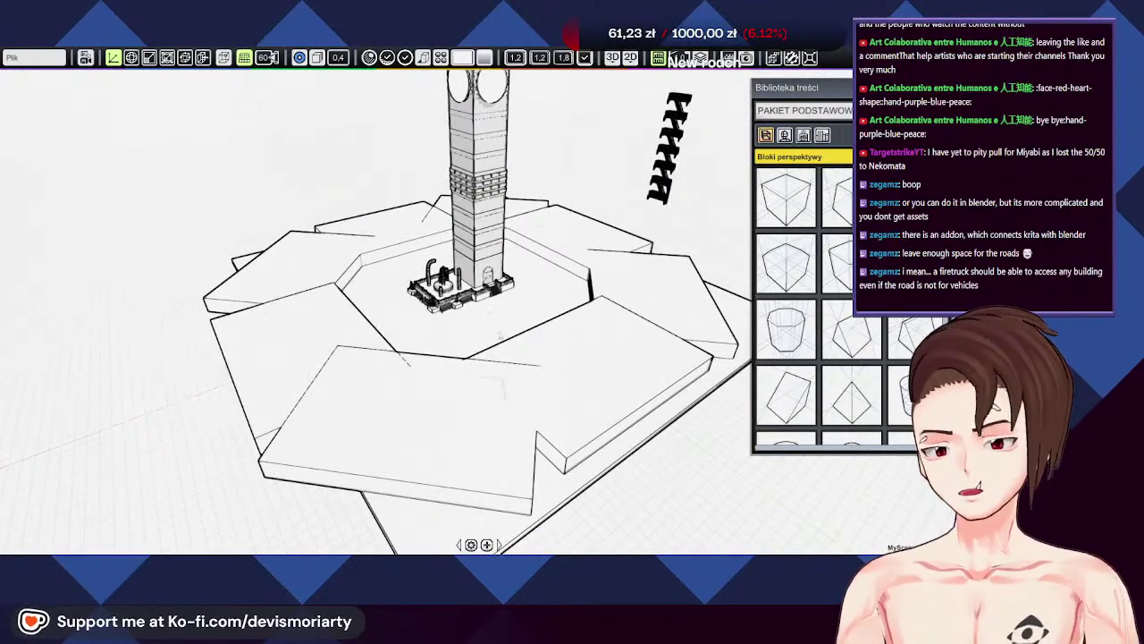
scroll(490, 332, up, 3)
scroll(605, 311, down, 4)
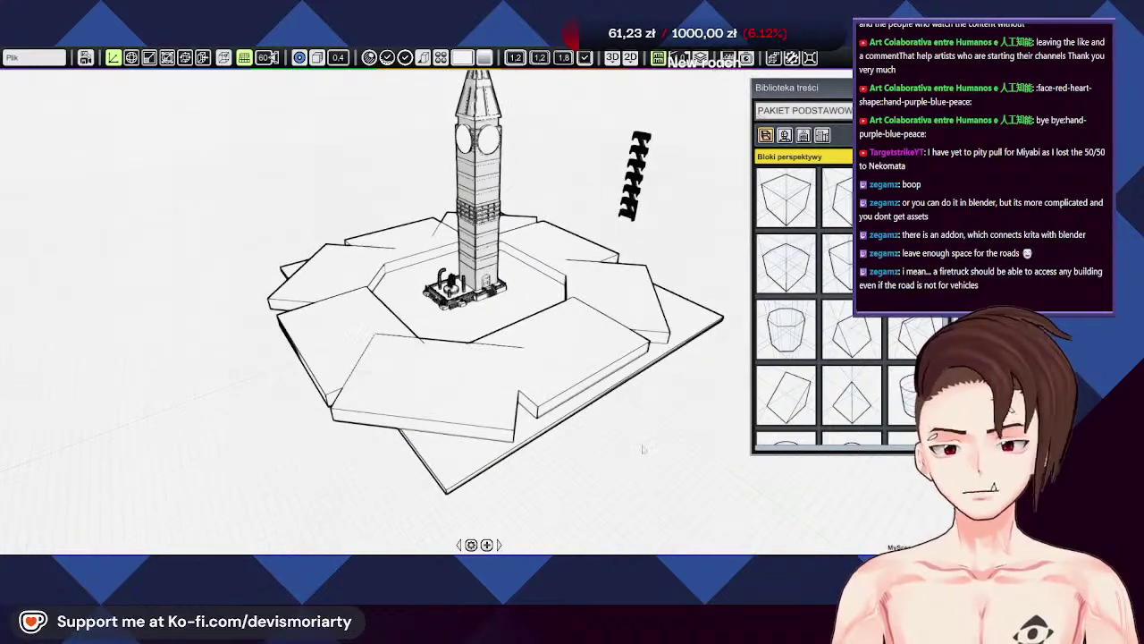
middle_drag(645, 466, 461, 340)
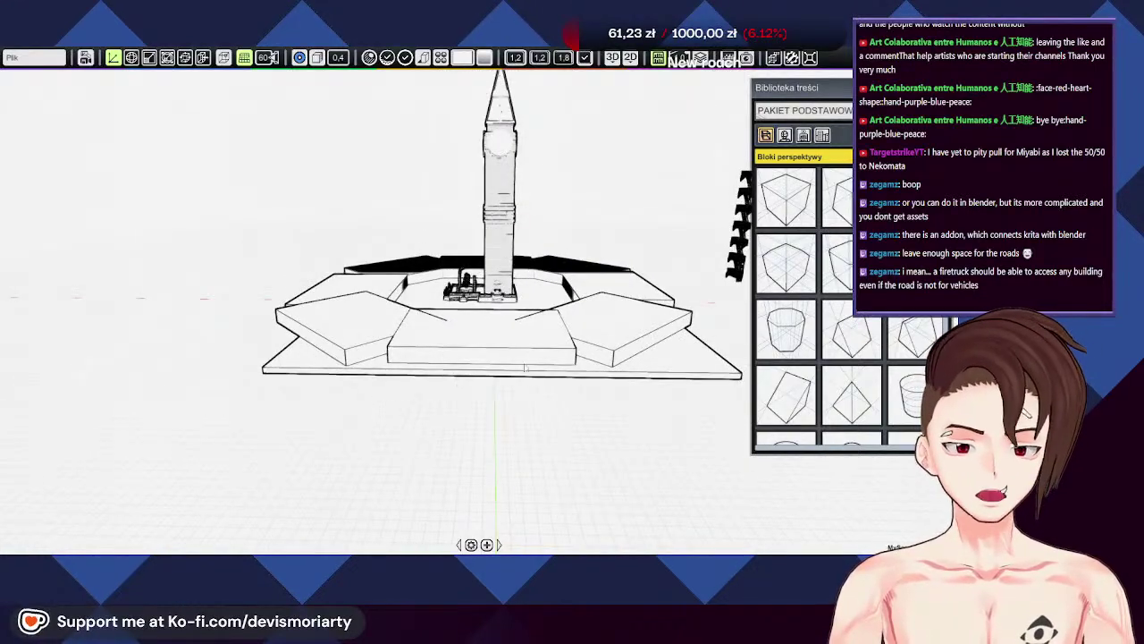
middle_drag(497, 446, 505, 234)
right_drag(392, 255, 528, 222)
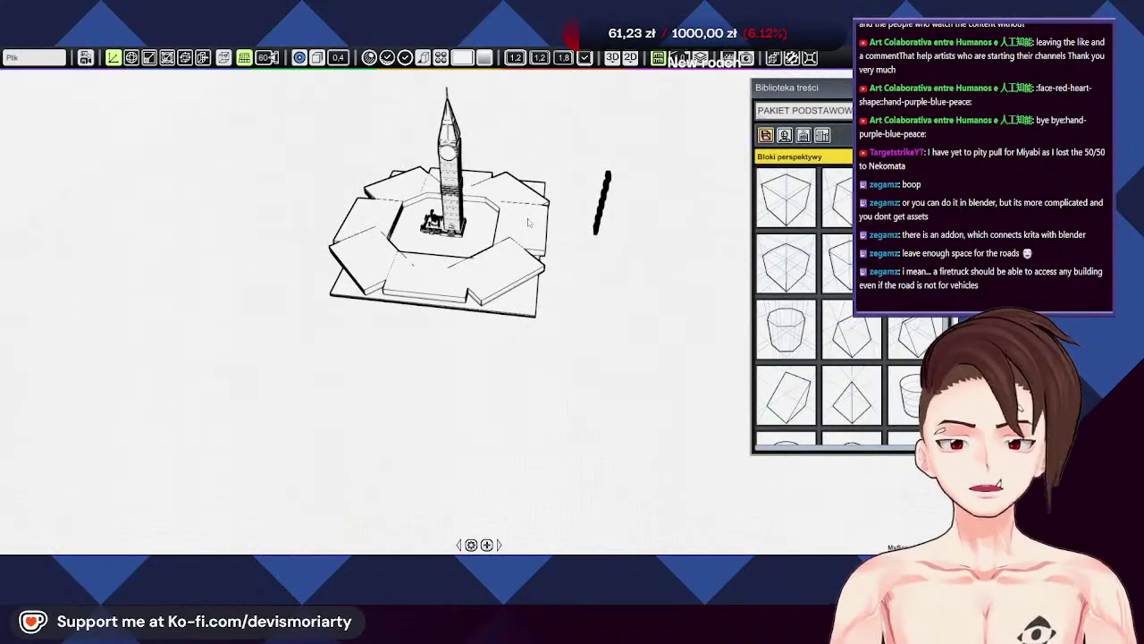
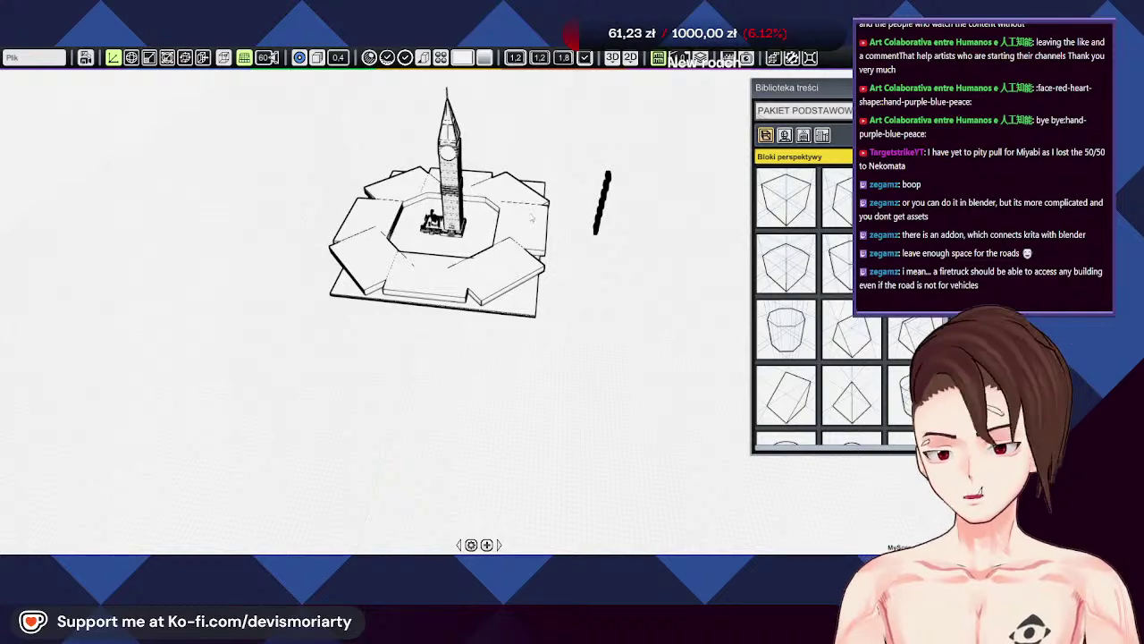
Step: Examine the open plaza between the tower terrace and the slab ring from above, close up and across the tower's front
middle_drag(435, 344, 590, 336)
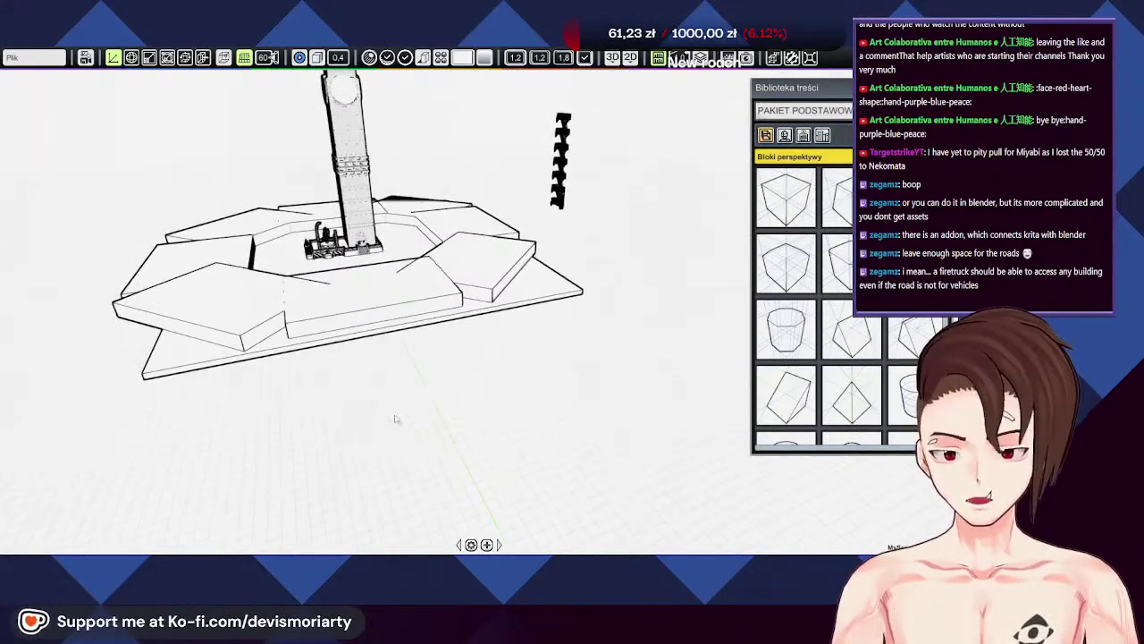
middle_drag(396, 420, 744, 295)
middle_drag(604, 462, 646, 415)
scroll(567, 413, up, 6)
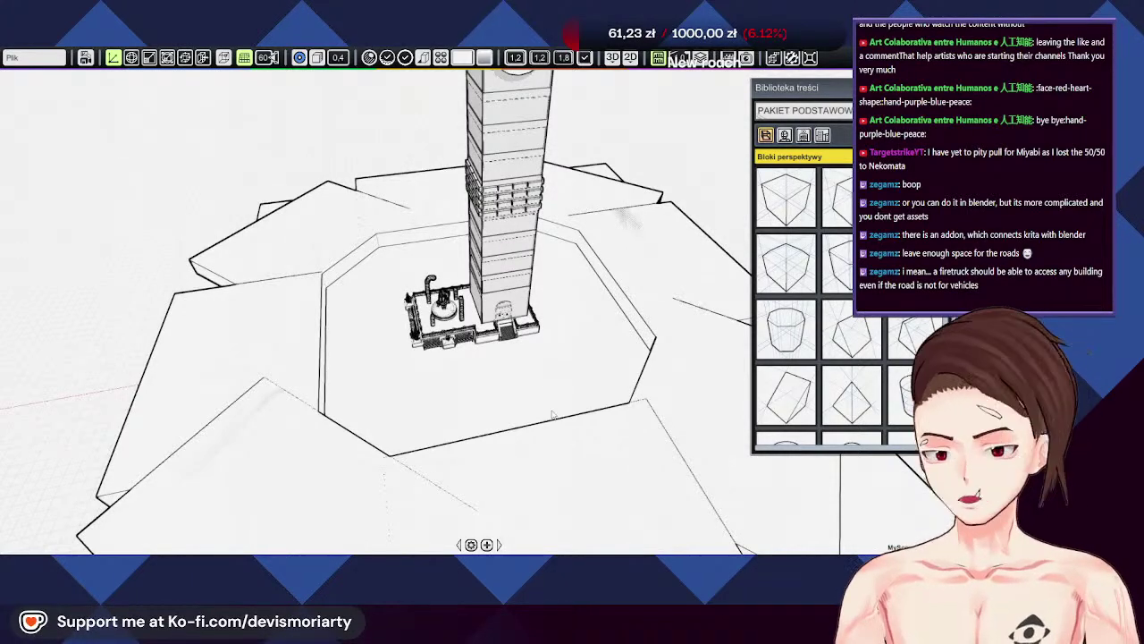
scroll(614, 209, down, 3)
scroll(599, 223, up, 3)
middle_drag(573, 252, 519, 290)
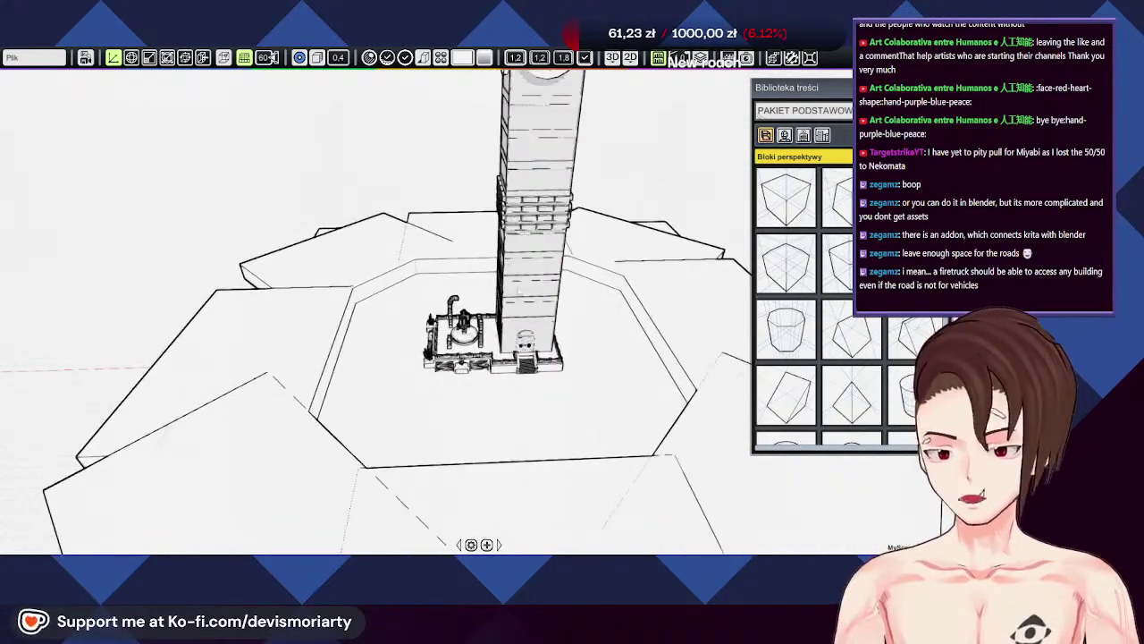
scroll(562, 81, down, 4)
scroll(565, 368, up, 5)
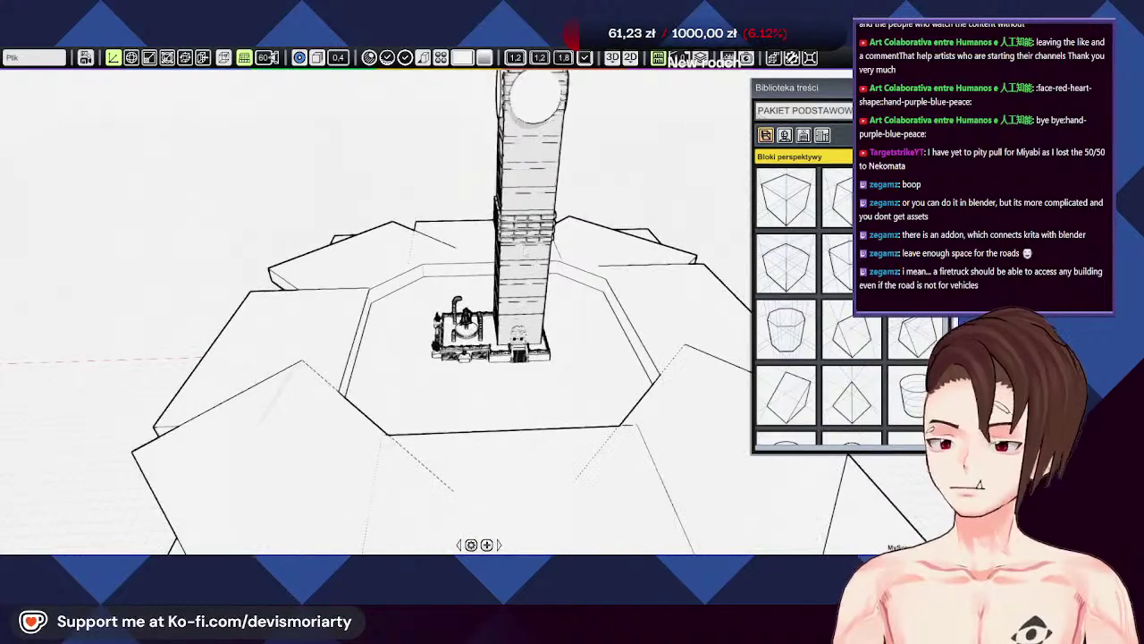
scroll(565, 367, up, 1)
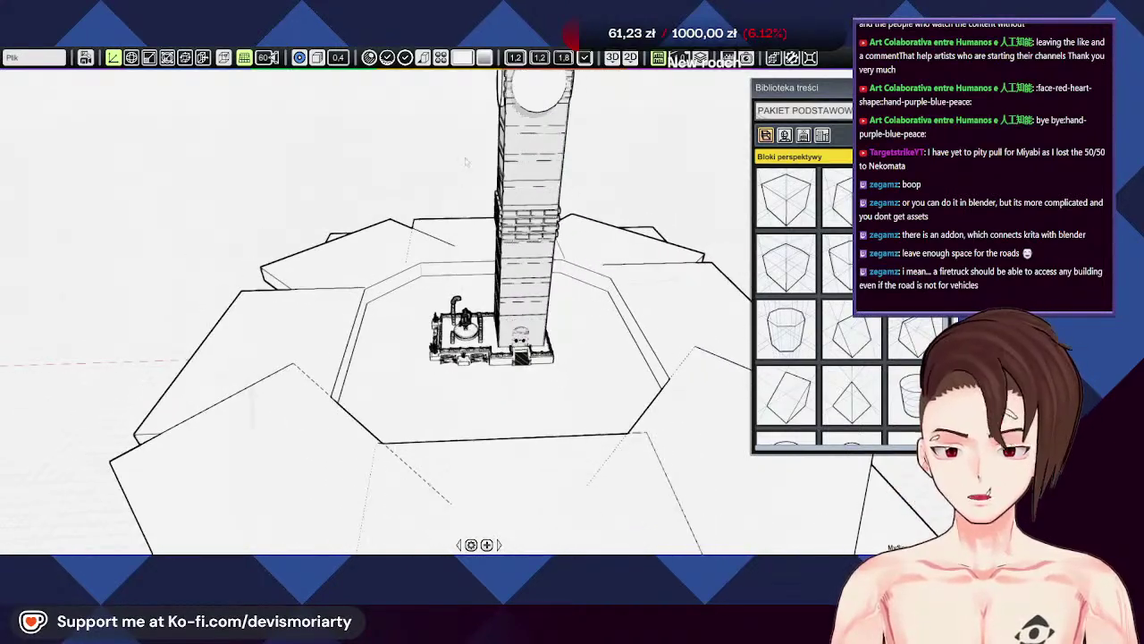
scroll(567, 371, down, 2)
scroll(592, 381, up, 3)
middle_drag(572, 450, 445, 462)
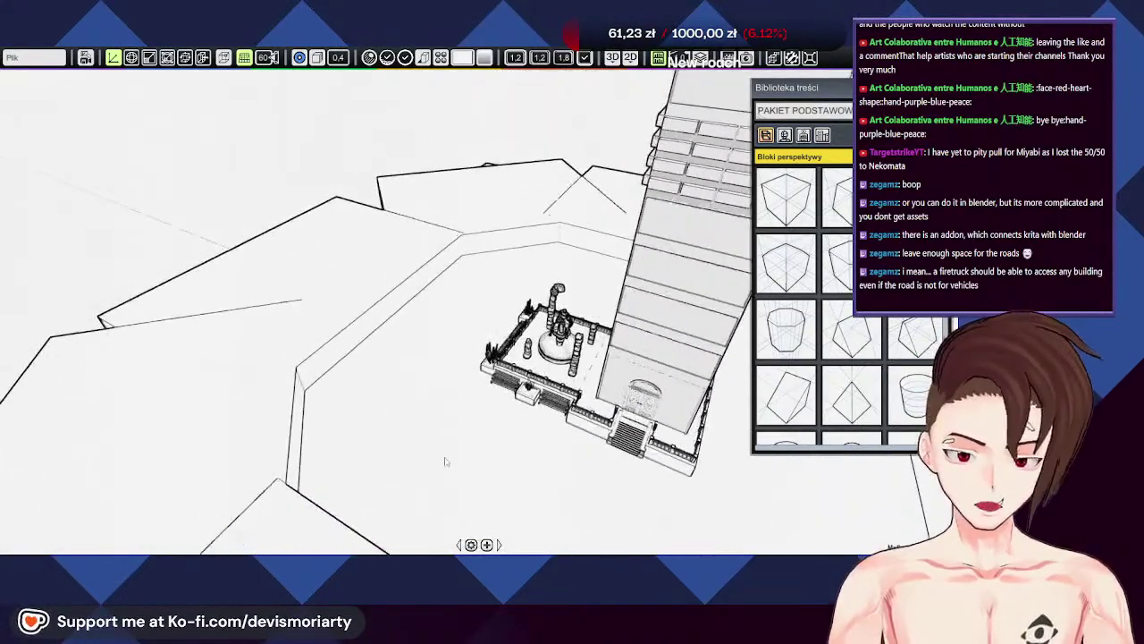
mouse_move(494, 411)
middle_down()
mouse_move(460, 346)
mouse_move(480, 375)
mouse_move(638, 384)
mouse_move(574, 314)
middle_up()
scroll(509, 364, down, 4)
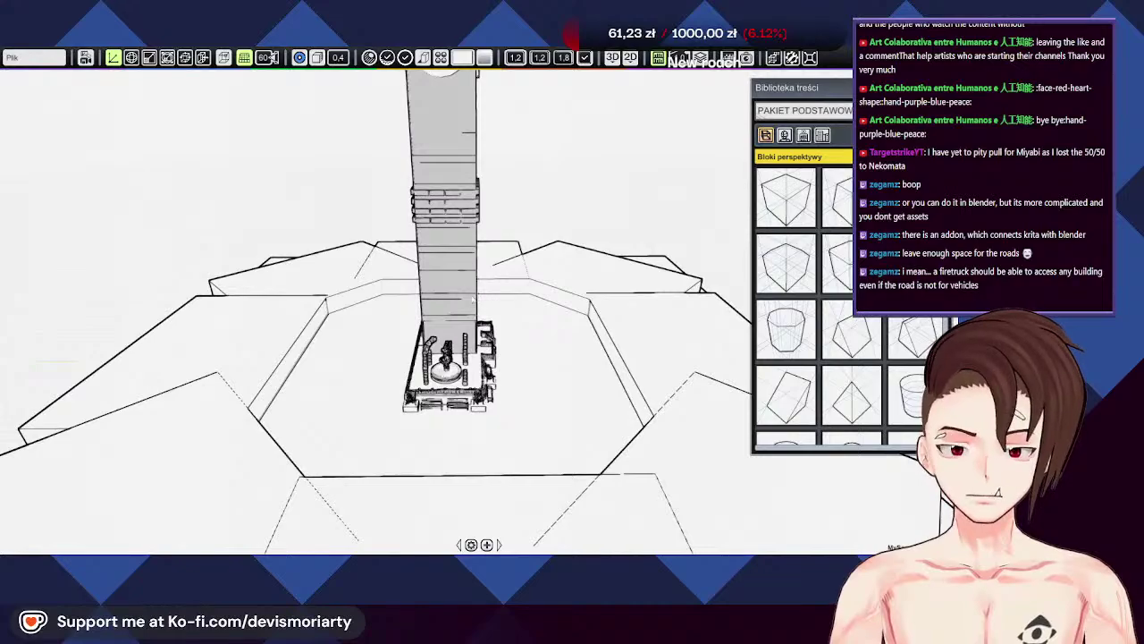
Step: Examine the slab ring from several sides, including its corner gaps and its outer edges against the ground base
mouse_move(472, 299)
middle_down()
mouse_move(2, 339)
mouse_move(393, 286)
mouse_move(623, 214)
mouse_move(421, 268)
mouse_move(237, 281)
middle_up()
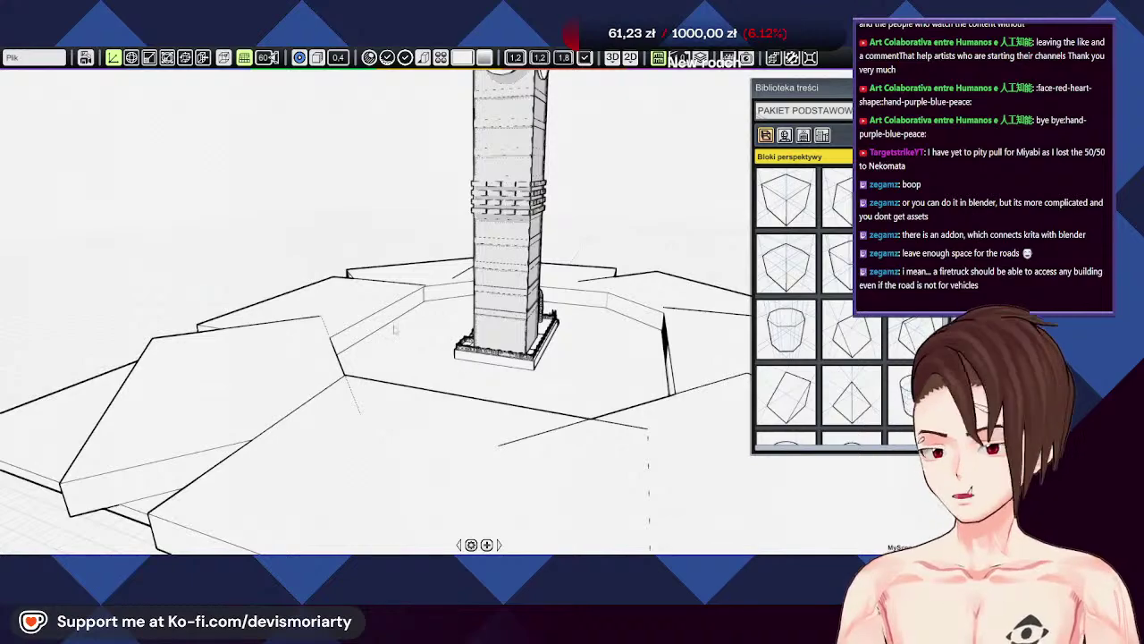
middle_drag(540, 376, 740, 410)
middle_drag(290, 443, 609, 379)
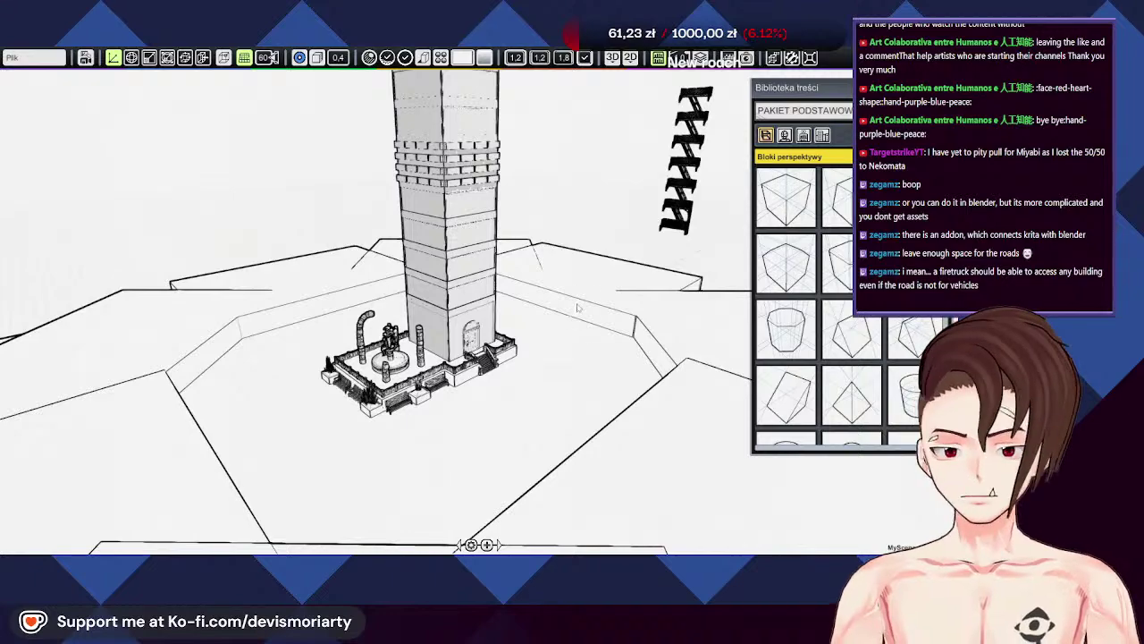
mouse_move(578, 308)
middle_down()
mouse_move(620, 427)
mouse_move(589, 390)
middle_up()
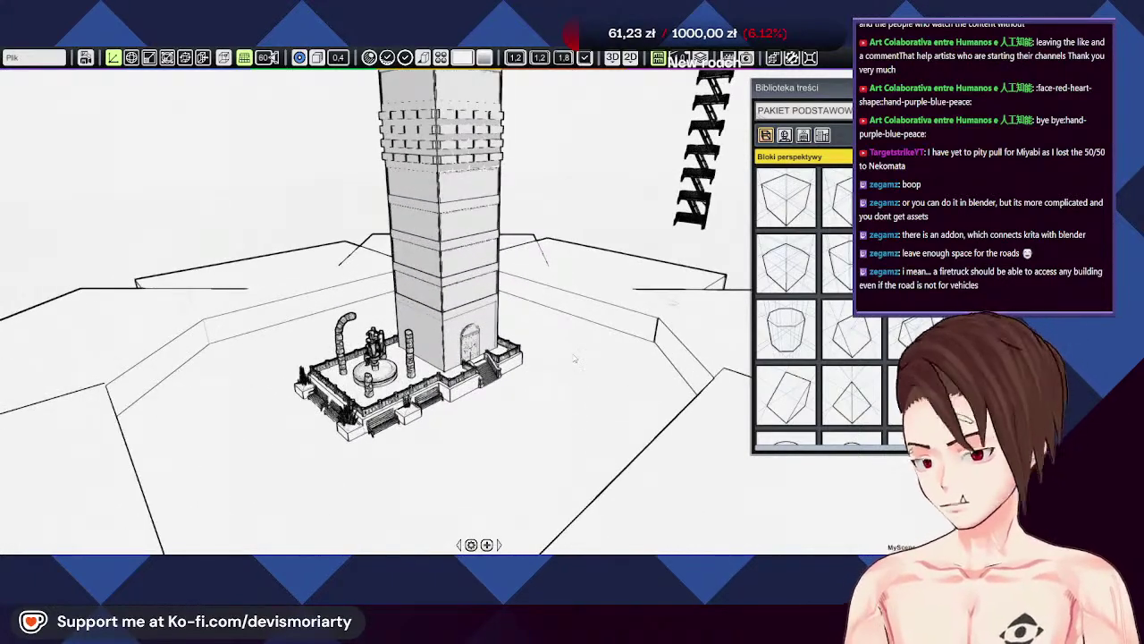
middle_drag(556, 418, 7, 426)
mouse_move(207, 340)
middle_down()
mouse_move(281, 395)
mouse_move(275, 370)
mouse_move(421, 344)
mouse_move(523, 304)
mouse_move(526, 321)
middle_up()
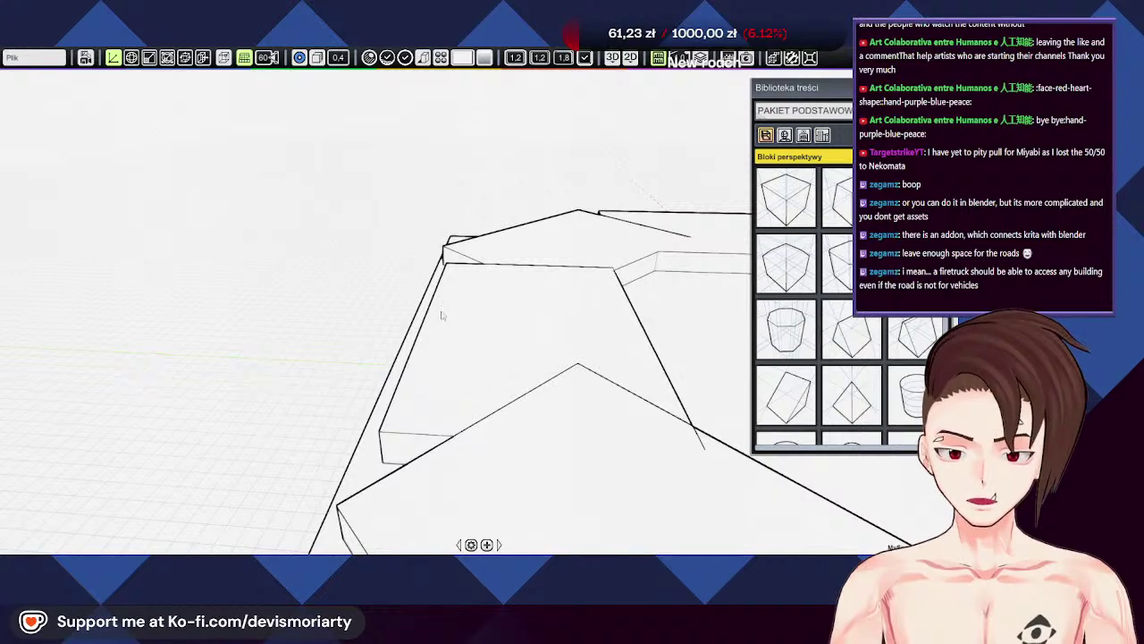
drag(629, 353, 461, 349)
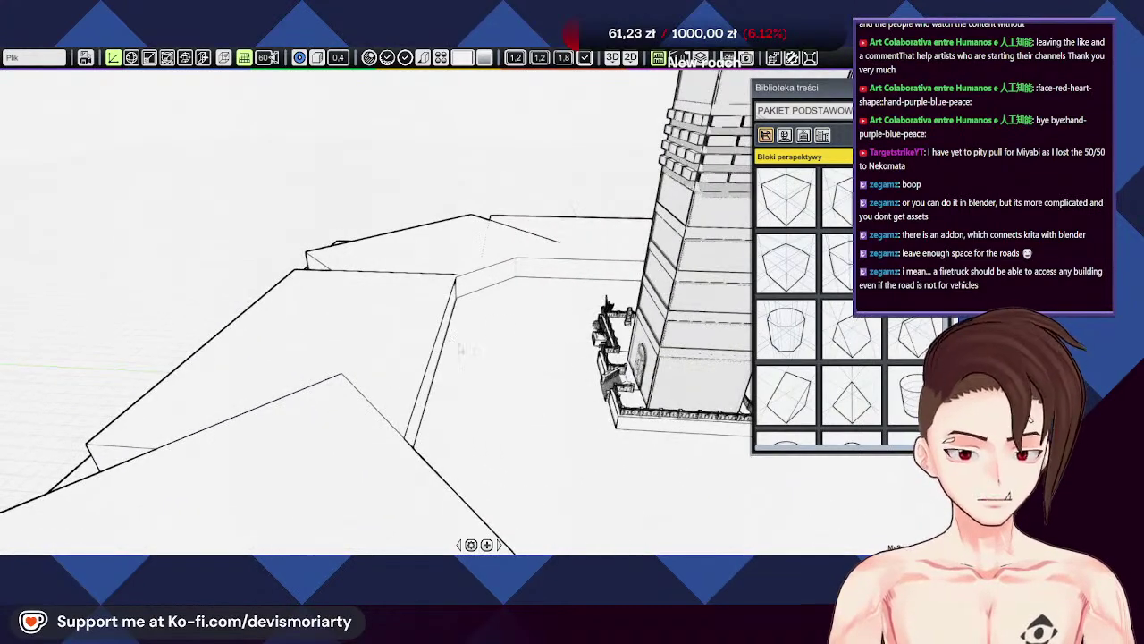
scroll(567, 417, down, 8)
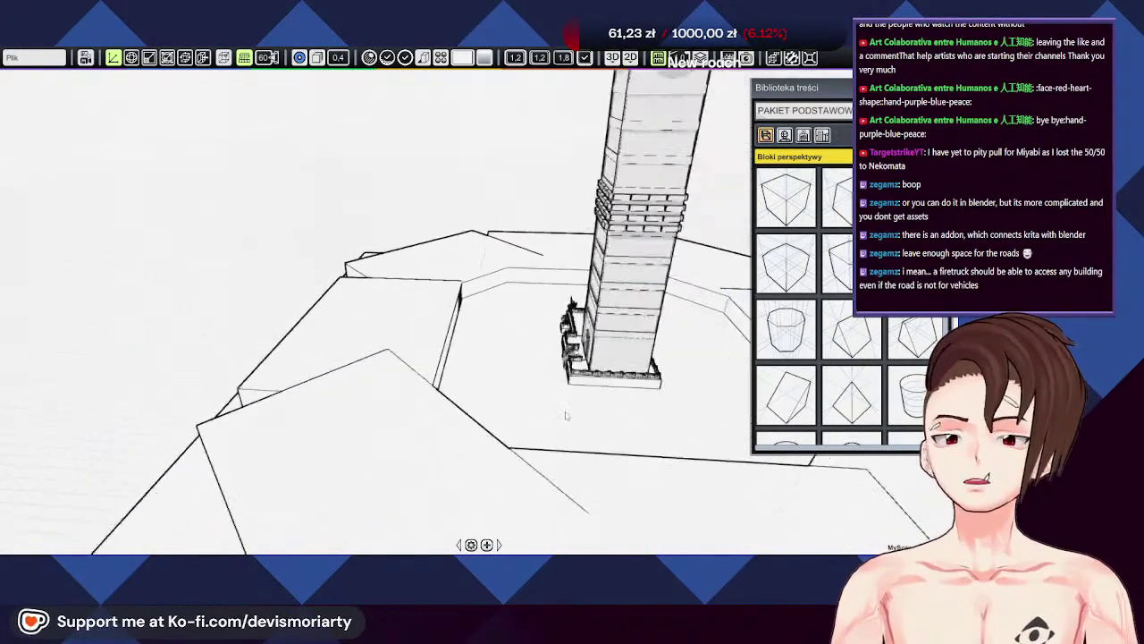
scroll(629, 355, up, 2)
middle_drag(479, 373, 435, 314)
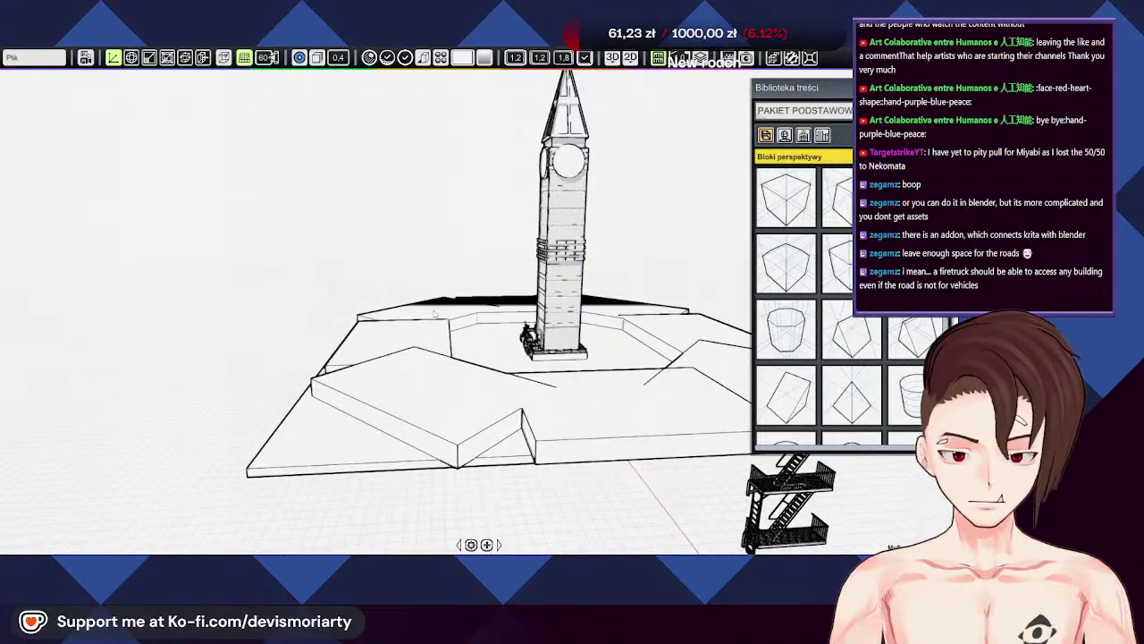
scroll(426, 315, up, 5)
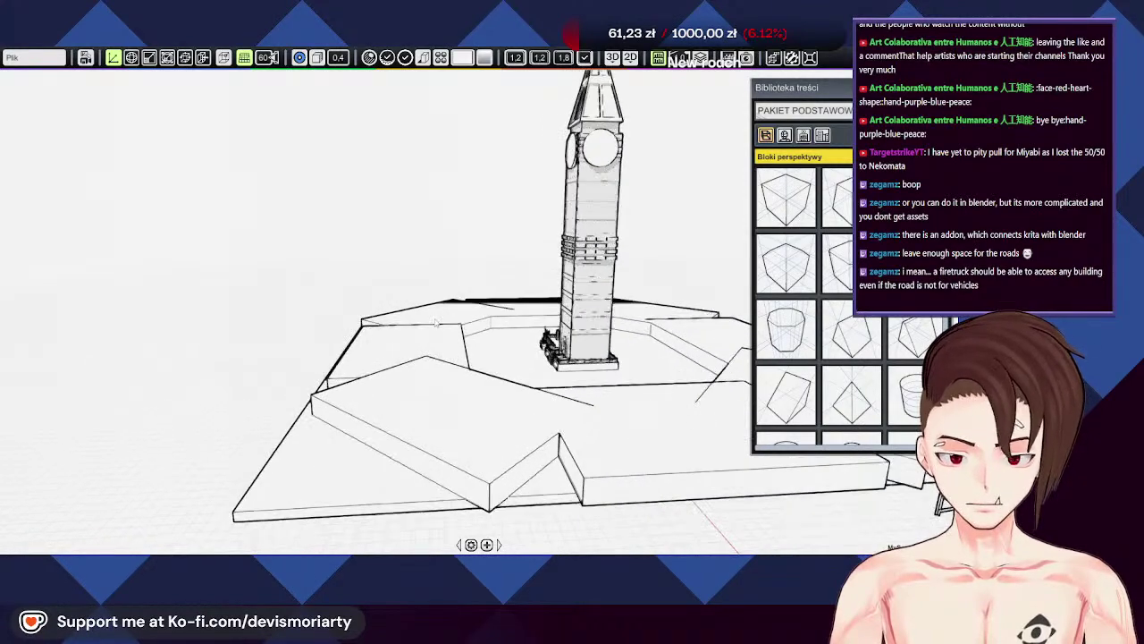
scroll(426, 318, up, 2)
middle_drag(503, 334, 292, 279)
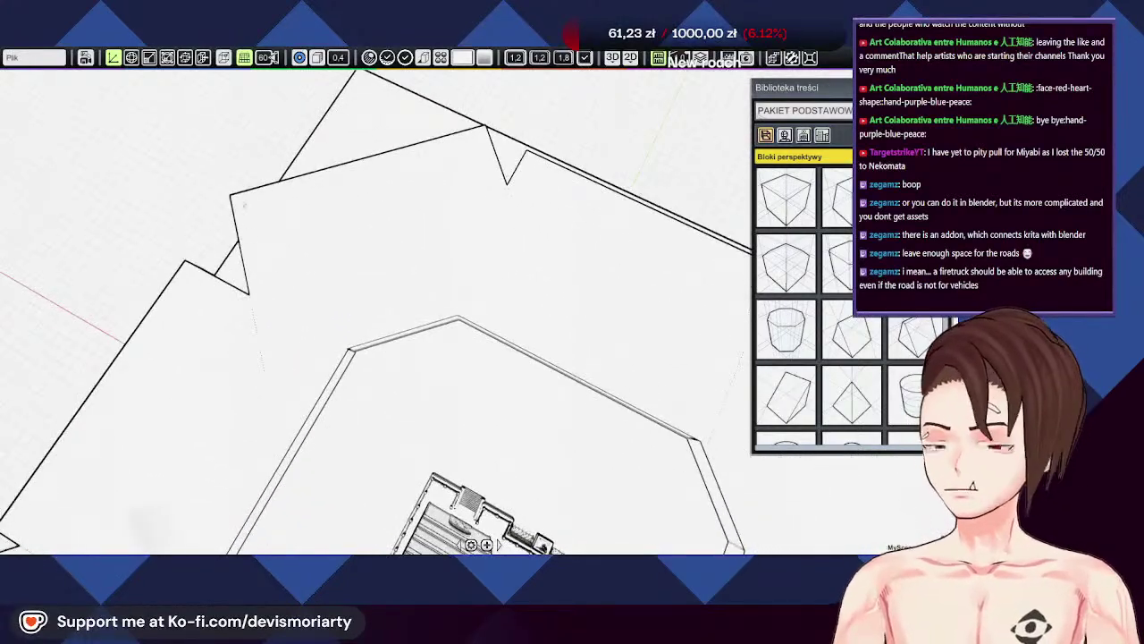
Step: Select the ground base and extend its side facing the detached staircase outward until it reaches just past the straight slab
middle_drag(245, 206, 388, 204)
middle_drag(635, 185, 606, 333)
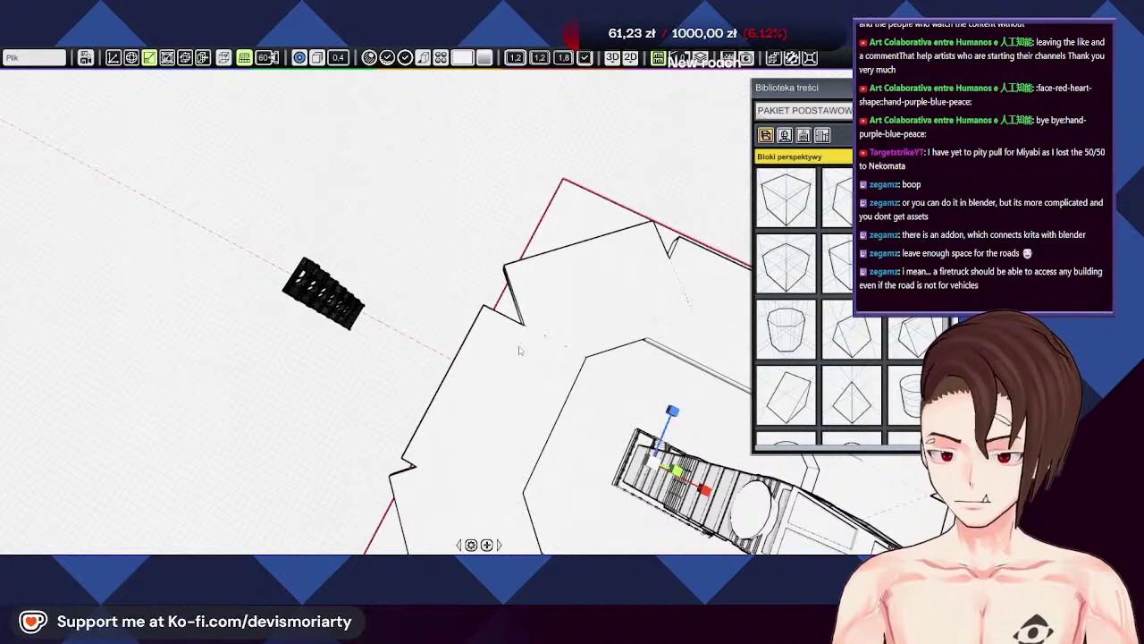
middle_drag(519, 351, 481, 342)
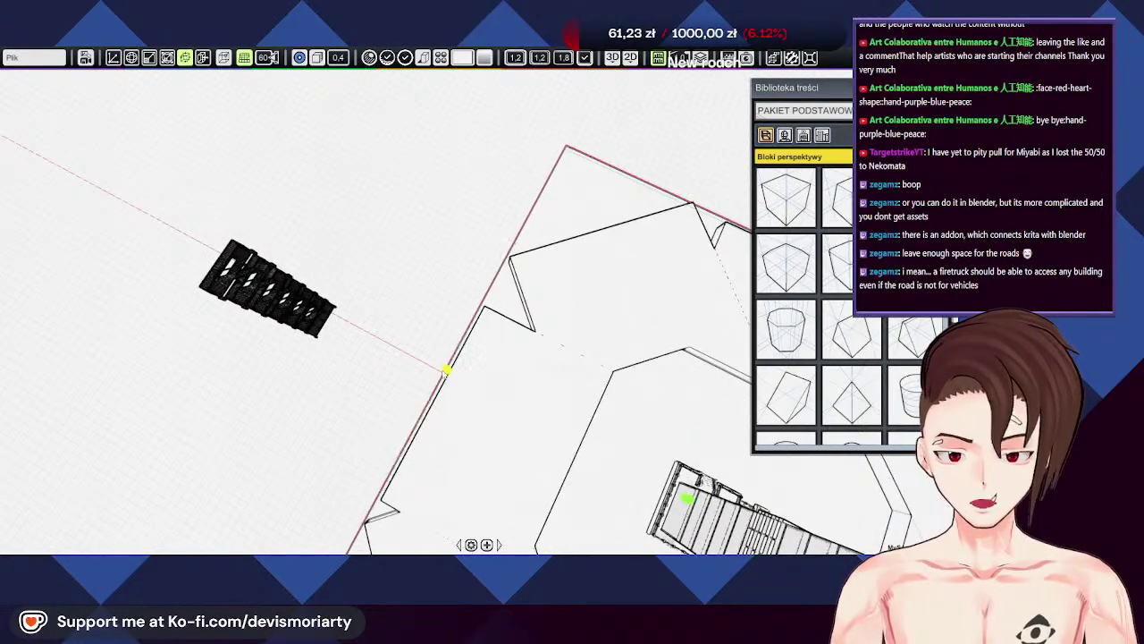
middle_drag(391, 386, 501, 406)
scroll(450, 475, up, 3)
scroll(311, 404, up, 5)
scroll(464, 409, up, 1)
scroll(463, 409, up, 1)
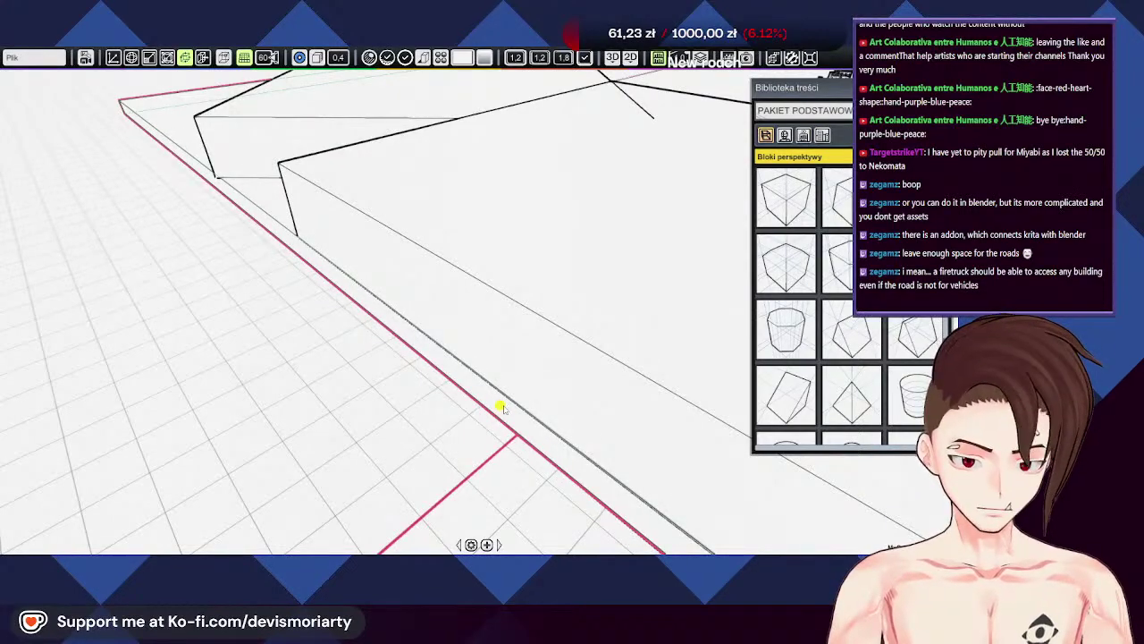
drag(503, 409, 504, 409)
Step: Extend an adjacent side of the ground base outward to line up with the outer edge of its straight slab
scroll(501, 402, down, 5)
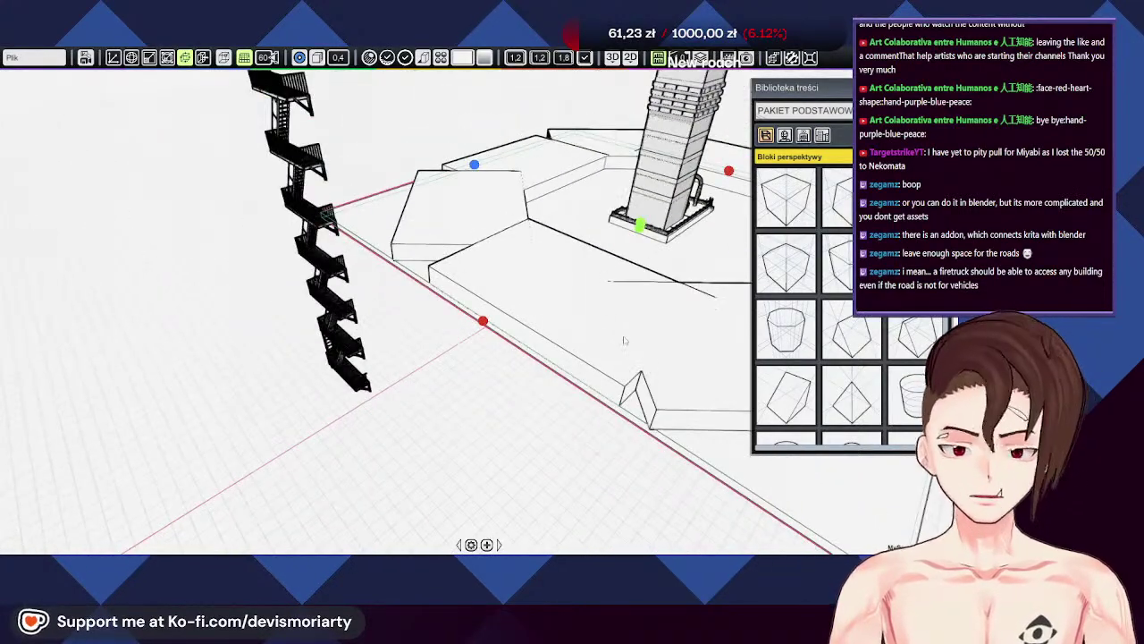
middle_drag(623, 340, 491, 422)
scroll(505, 324, up, 3)
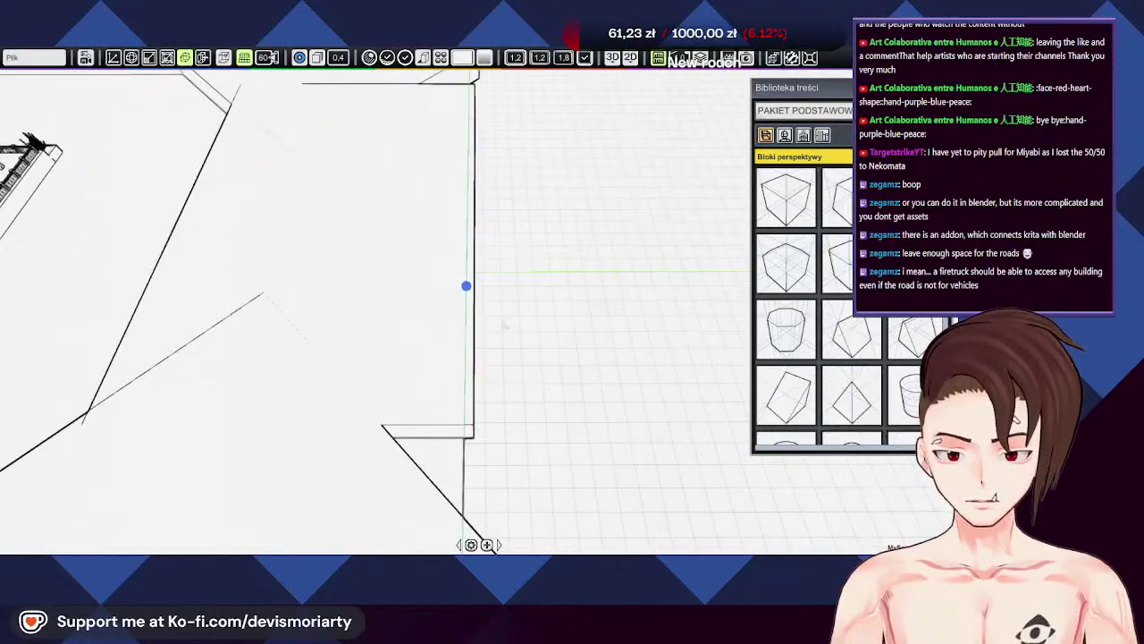
scroll(469, 279, up, 2)
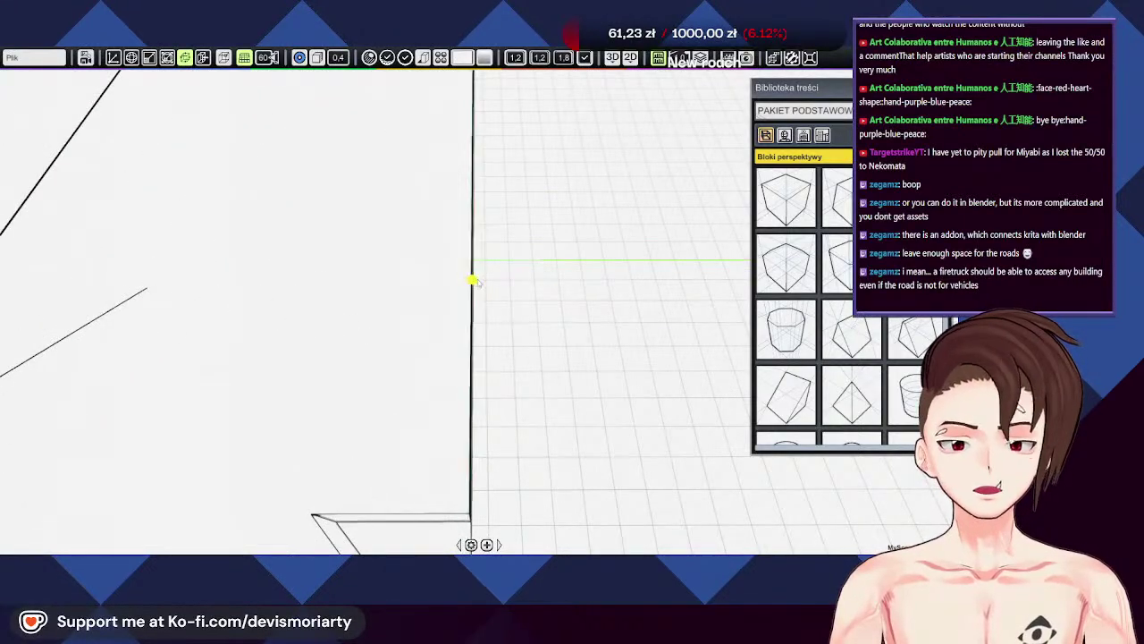
Step: Extend the ground base on the side opposite the staircase outward to the overhanging straight slab's outer edge
middle_drag(545, 245, 259, 376)
middle_drag(710, 322, 466, 334)
scroll(466, 335, down, 5)
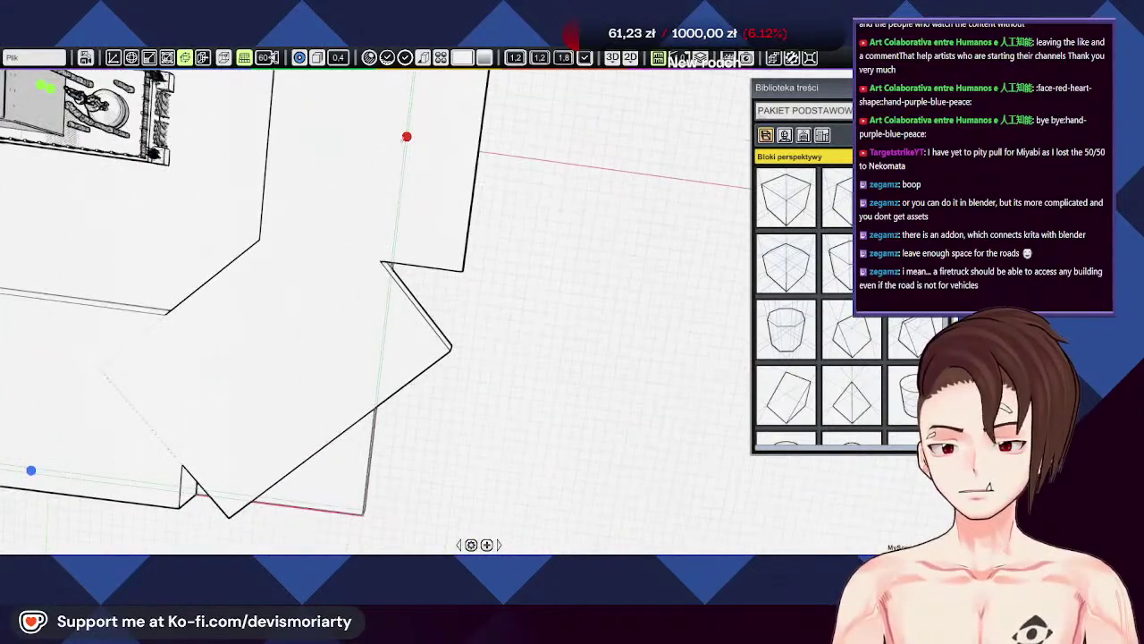
click(412, 149)
click(355, 513)
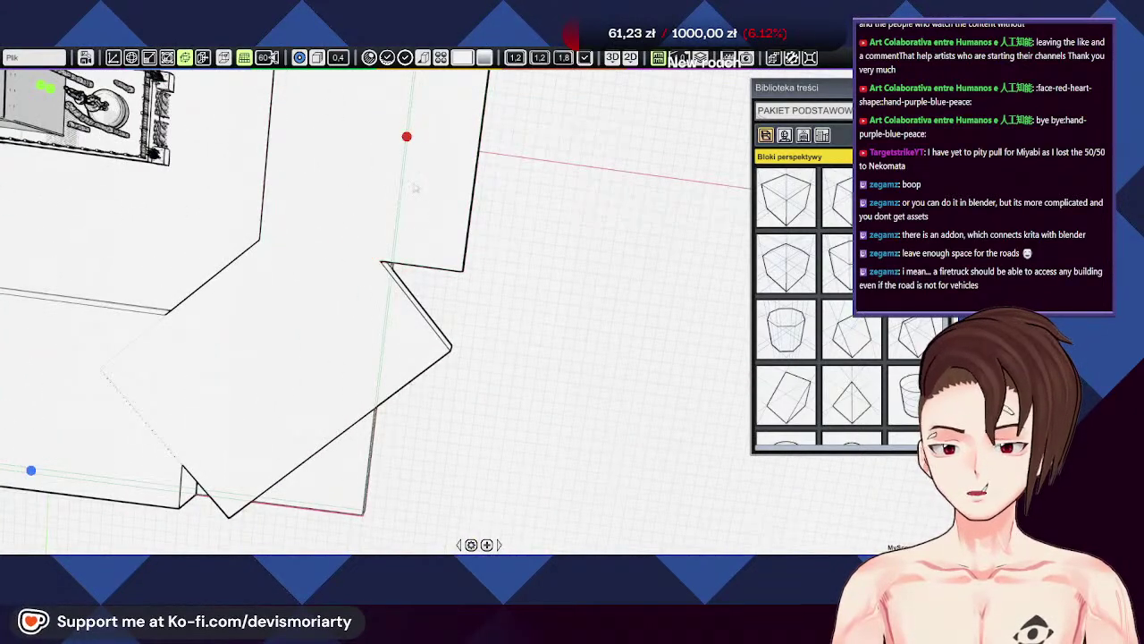
drag(407, 140, 480, 147)
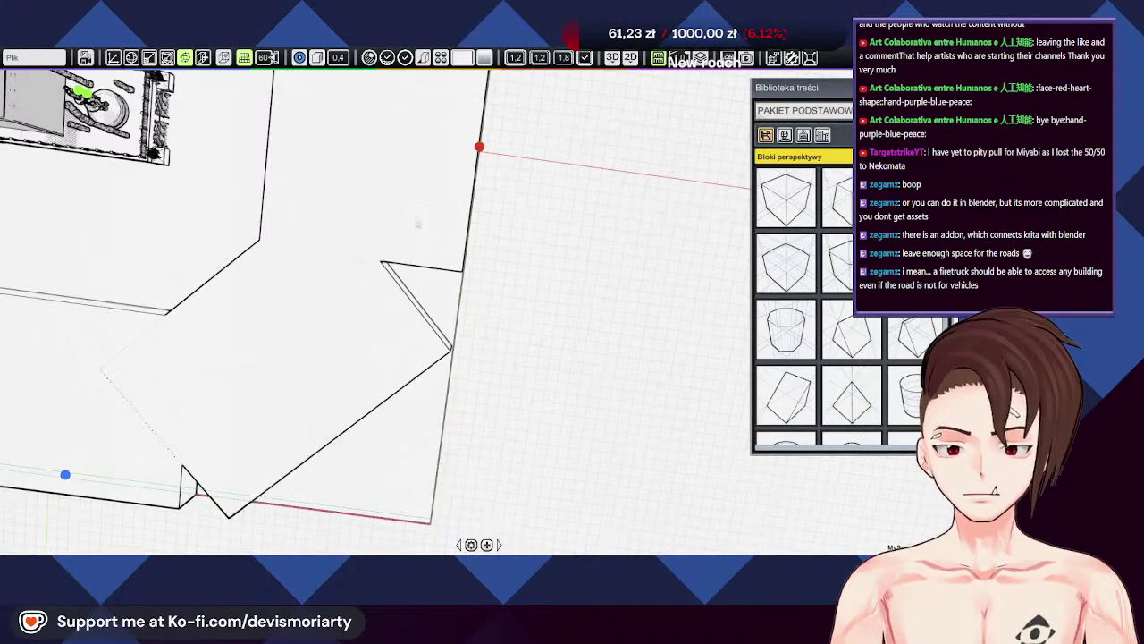
Step: Check the base's edges around the ring and pull its protruding side slightly inward, closer to the neighbouring straight slab
middle_drag(460, 190, 524, 291)
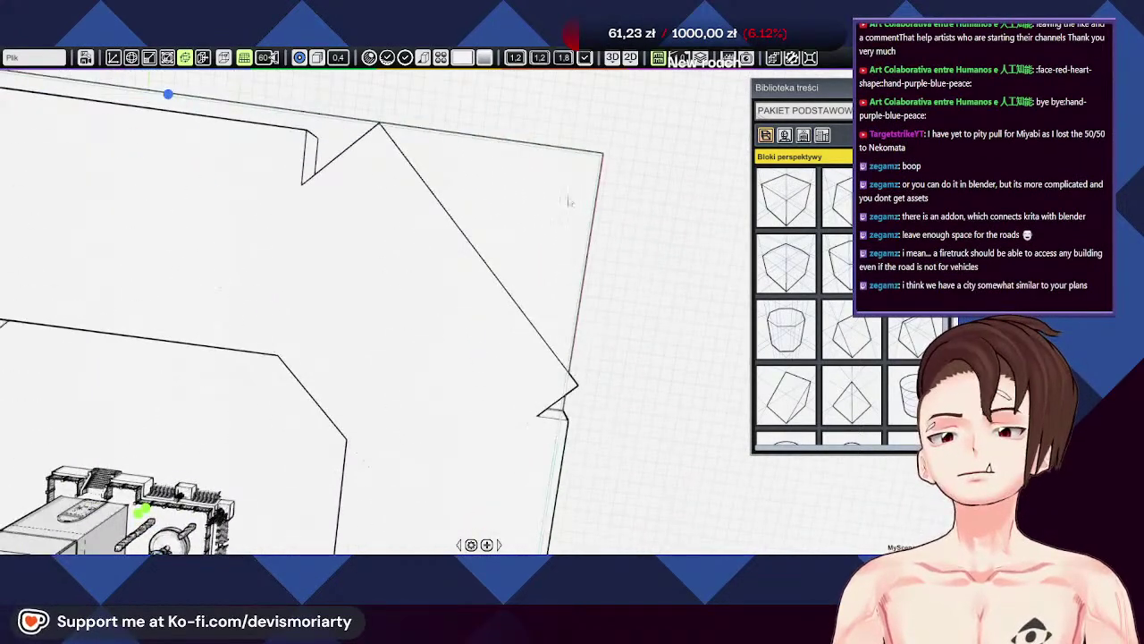
mouse_move(568, 201)
middle_down()
mouse_move(523, 217)
mouse_move(581, 204)
middle_up()
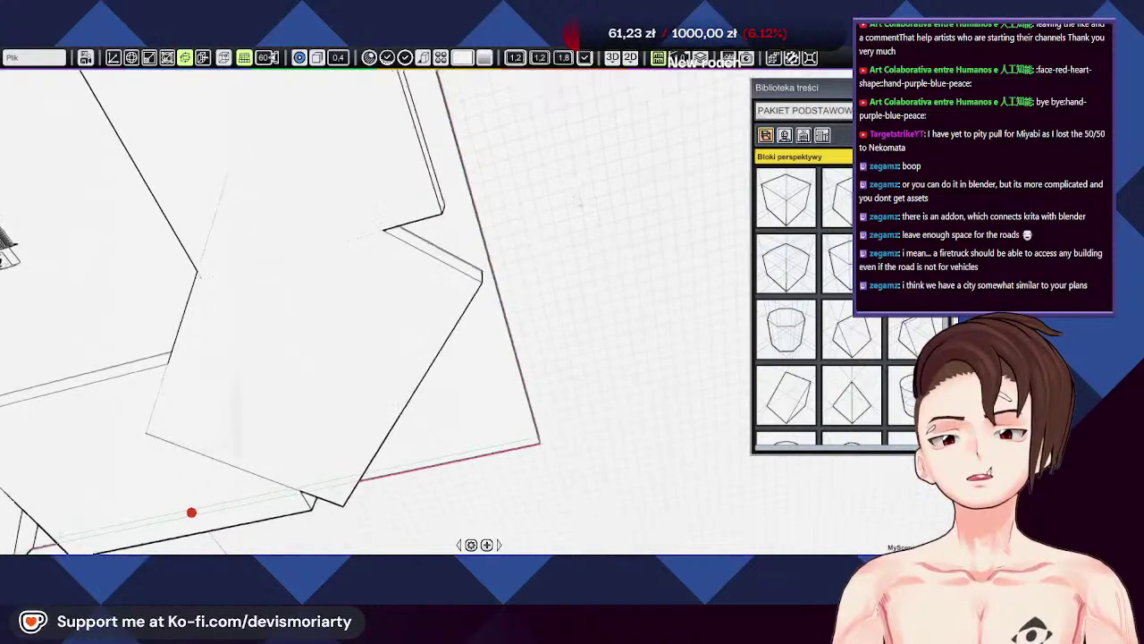
drag(580, 204, 582, 123)
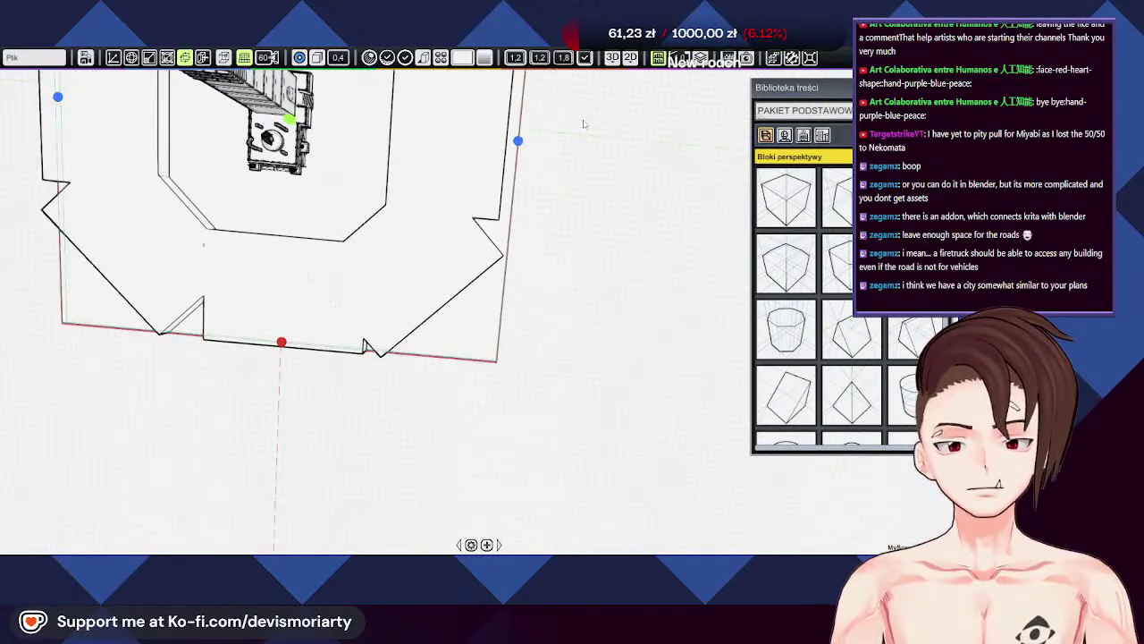
middle_drag(583, 123, 478, 232)
scroll(403, 256, up, 5)
middle_drag(357, 201, 448, 252)
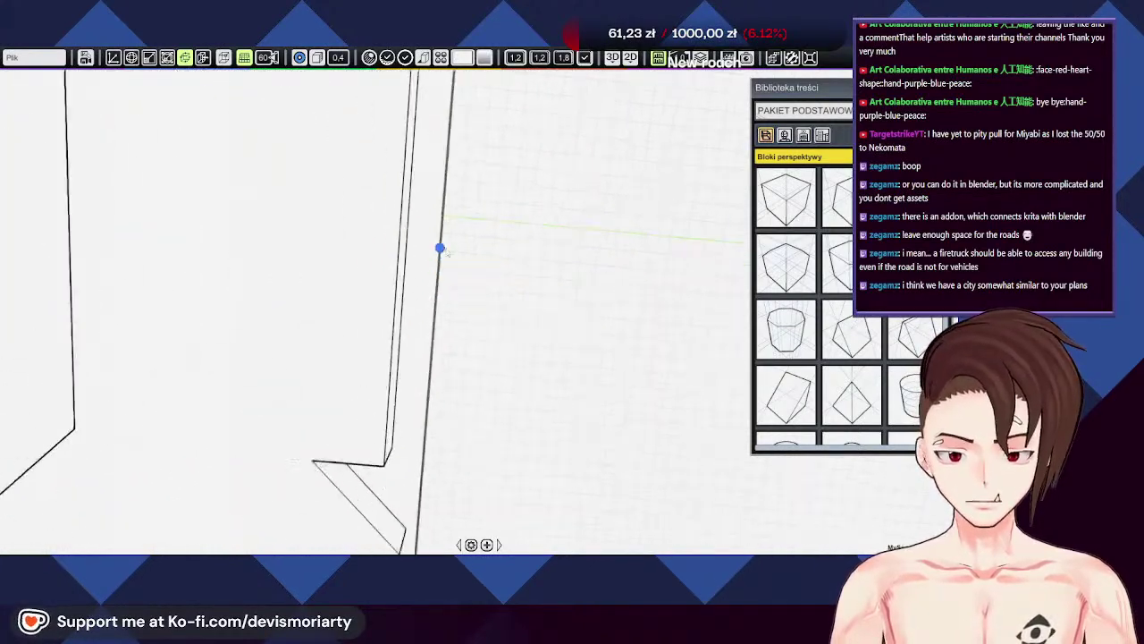
drag(440, 248, 393, 233)
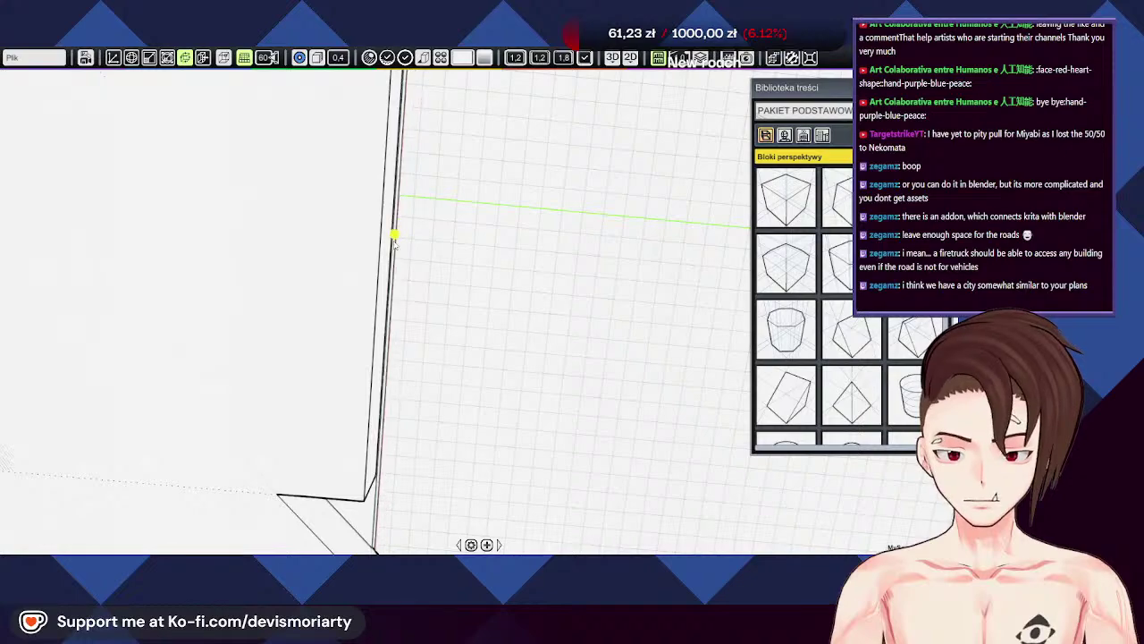
scroll(429, 248, down, 10)
Step: Add a basic cube block on the exposed triangular corner of the ground base beside the diagonal slab and select it
drag(134, 187, 376, 202)
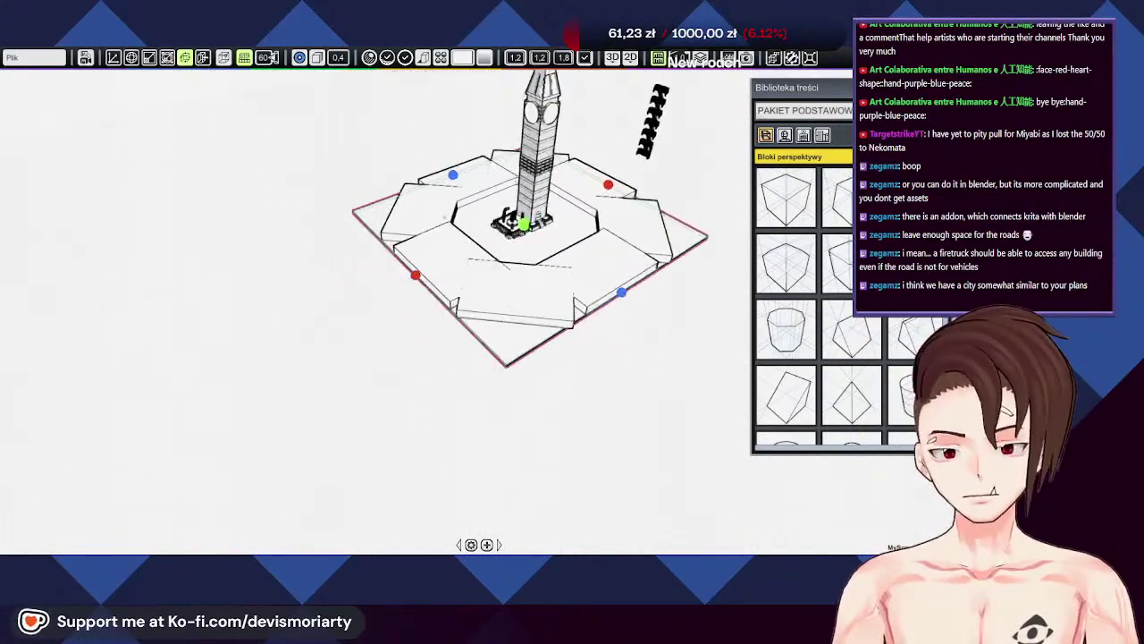
scroll(536, 295, up, 5)
drag(679, 375, 625, 392)
middle_drag(625, 391, 633, 329)
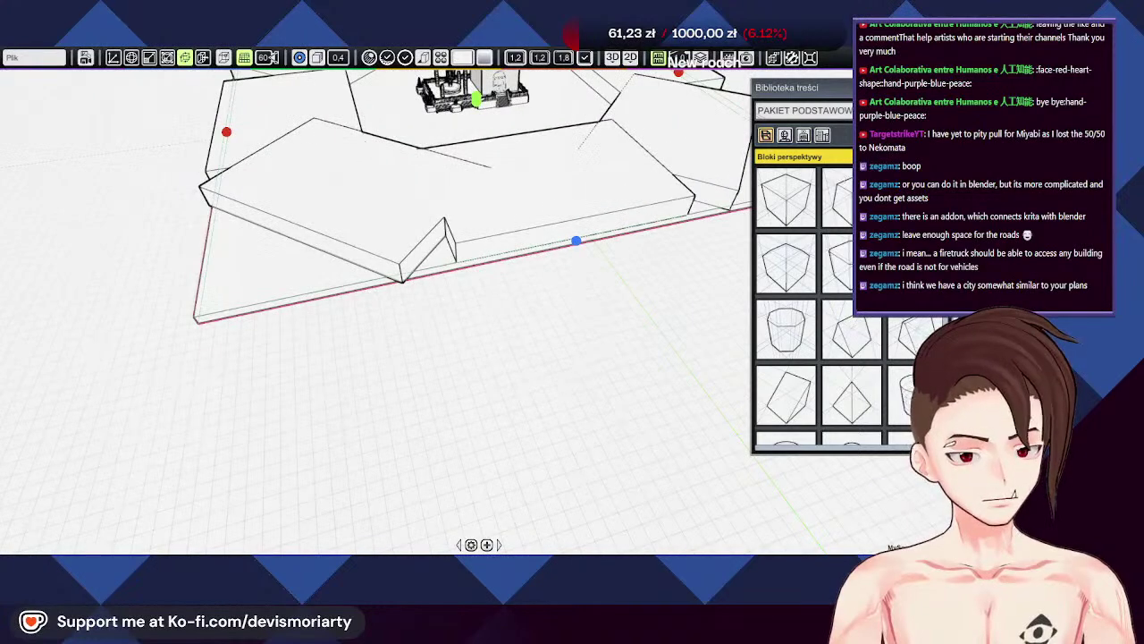
click(788, 199)
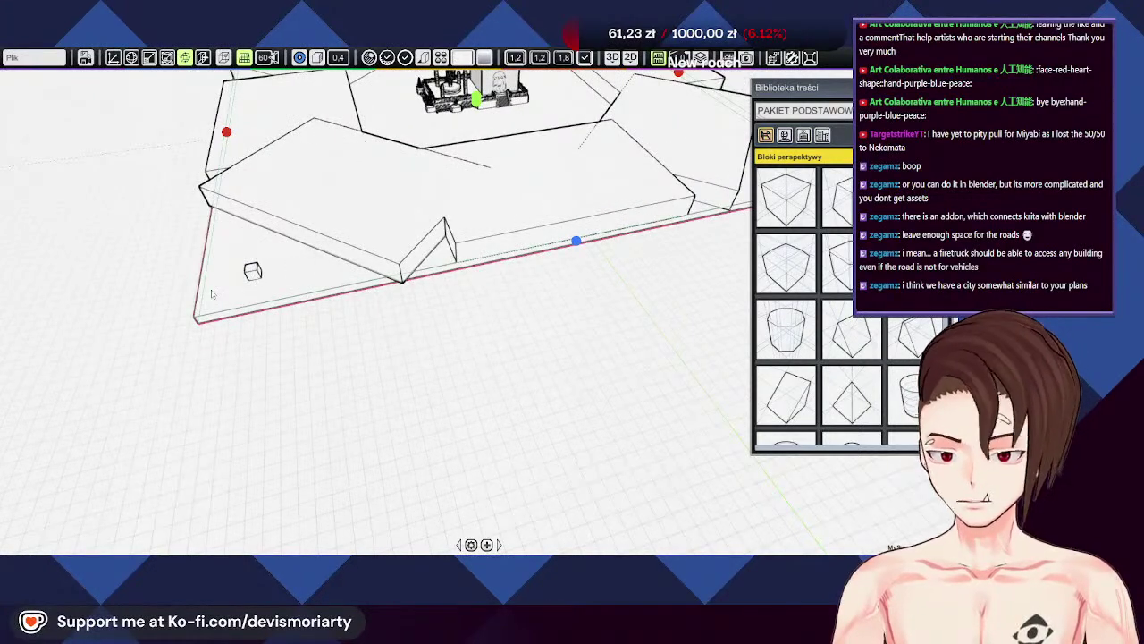
middle_drag(253, 270, 412, 322)
click(412, 322)
scroll(383, 325, down, 5)
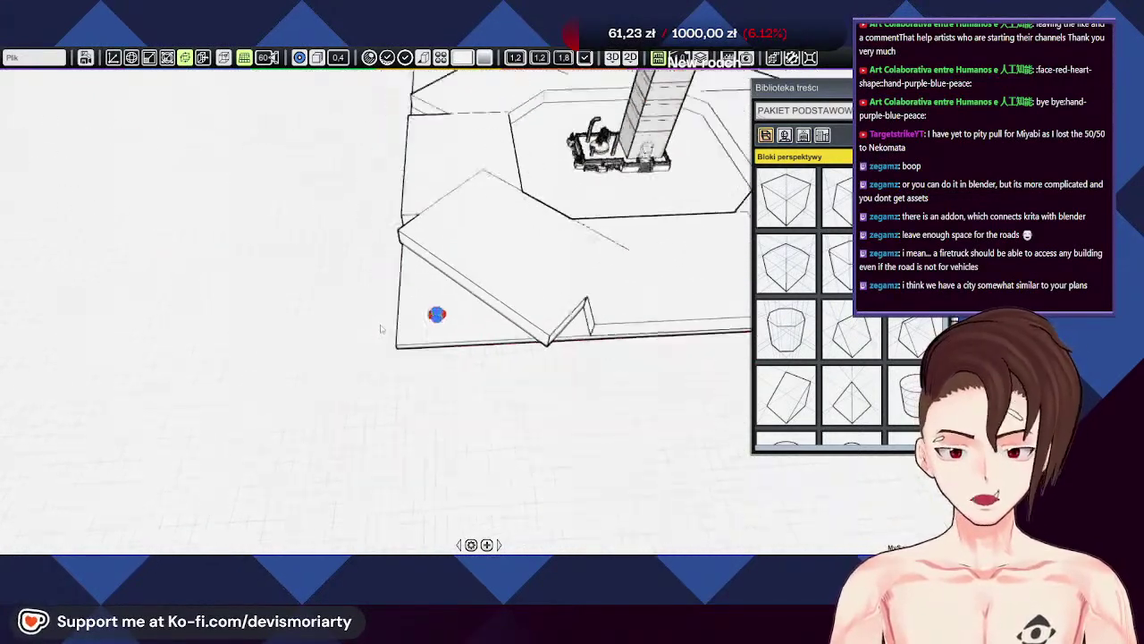
middle_drag(584, 342, 539, 348)
scroll(400, 377, up, 2)
scroll(399, 377, up, 3)
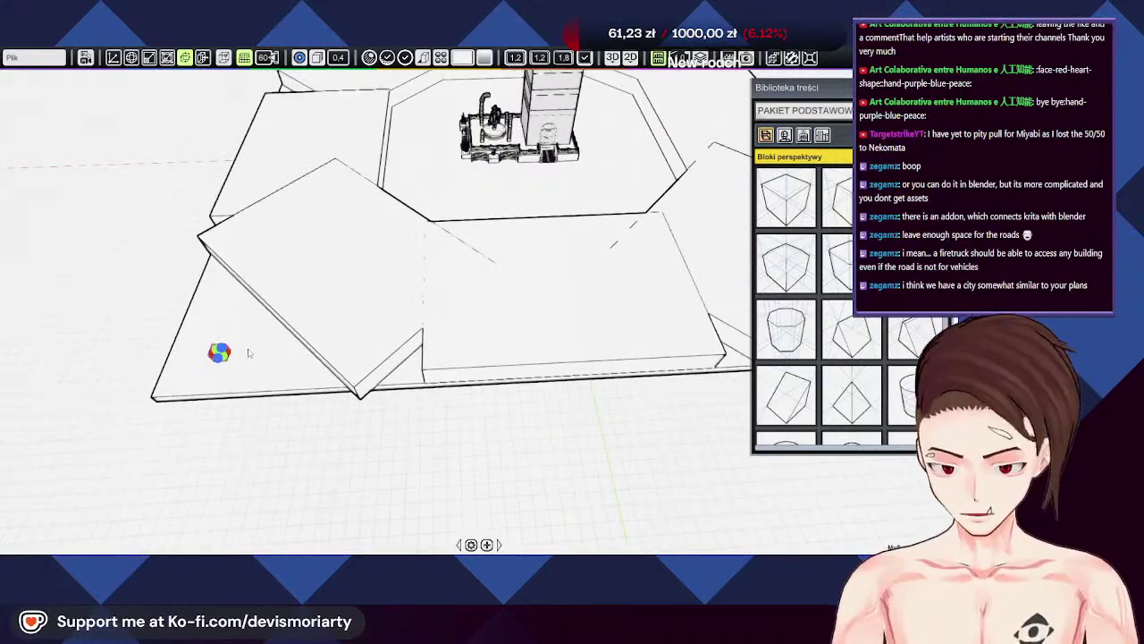
Step: Move the new cube sideways across the exposed triangular corner to the ground base's outer side edge
middle_drag(248, 352, 540, 368)
key(w)
scroll(437, 391, up, 6)
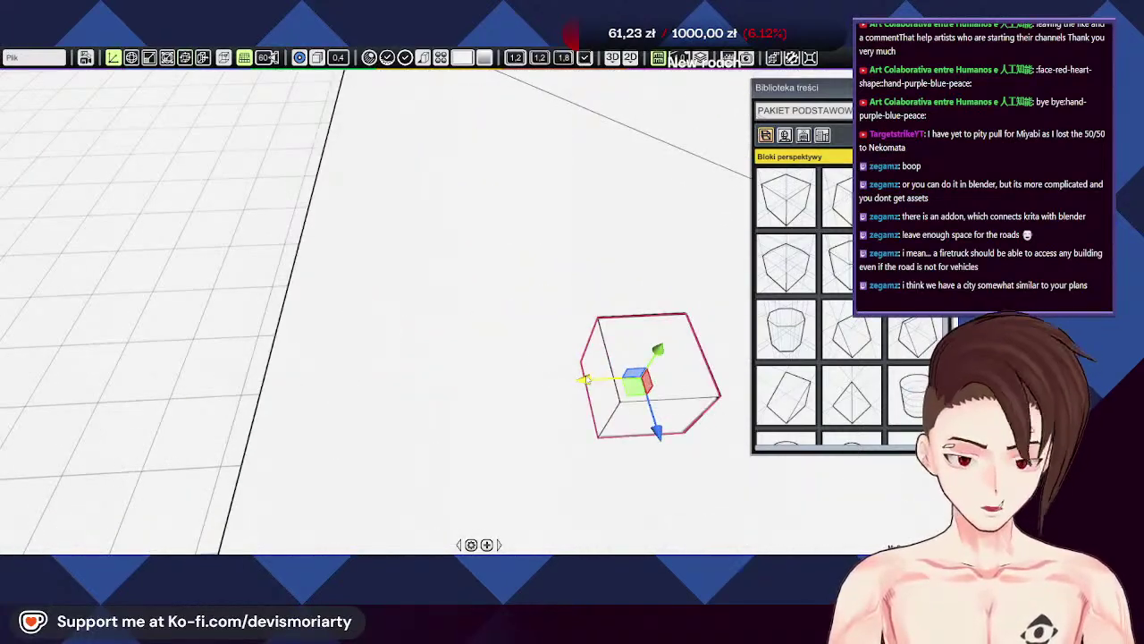
drag(583, 379, 231, 395)
scroll(295, 409, down, 5)
scroll(349, 419, up, 4)
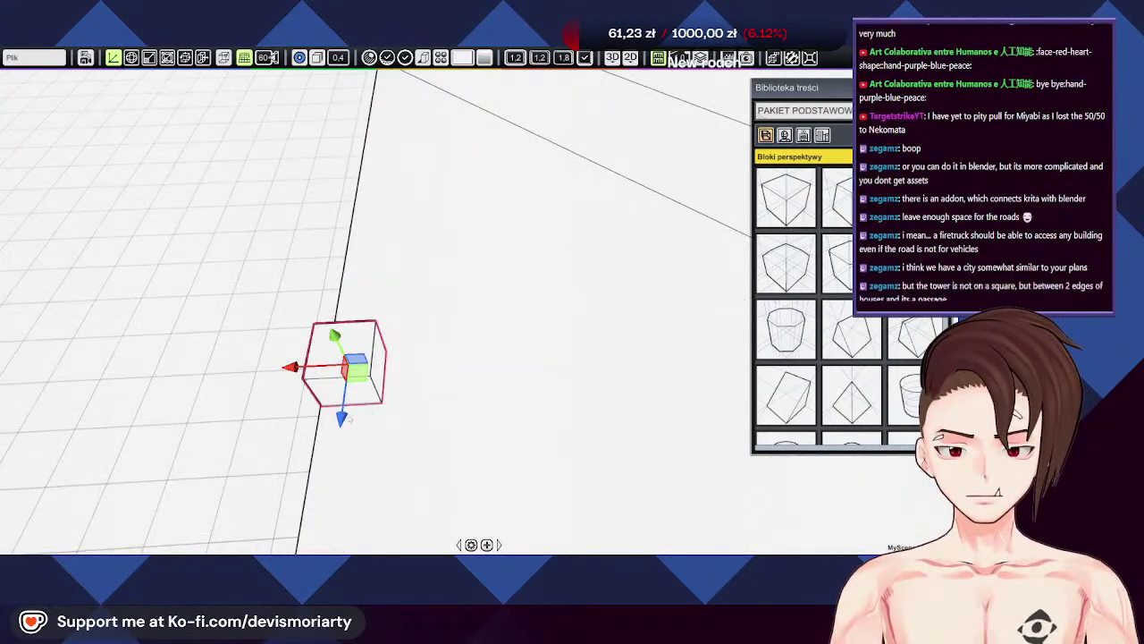
Step: Move the cube along the side edge into the ground base's outer corner and nudge it into line with the side edge
middle_drag(349, 418, 382, 373)
scroll(417, 328, up, 4)
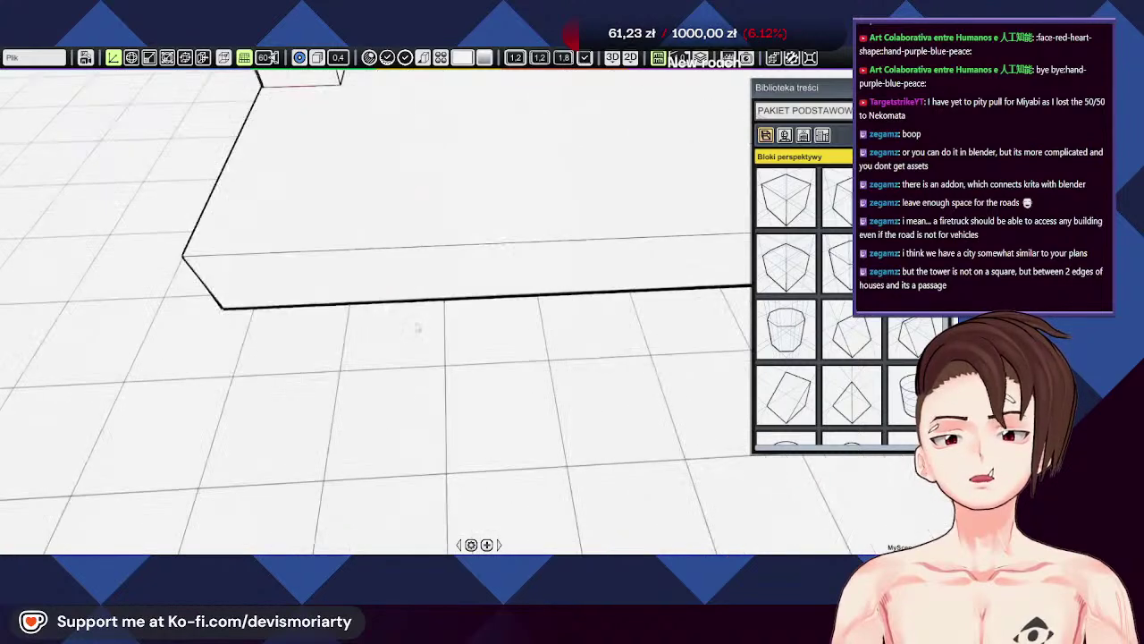
scroll(451, 292, down, 4)
middle_drag(459, 279, 466, 254)
drag(445, 261, 441, 382)
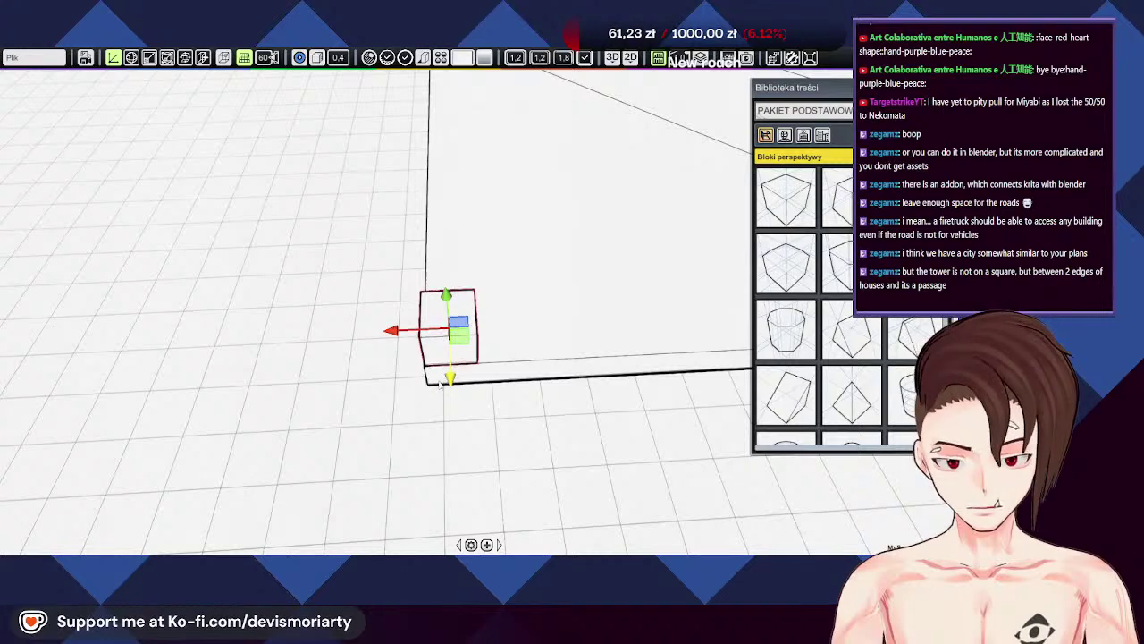
middle_drag(441, 382, 514, 317)
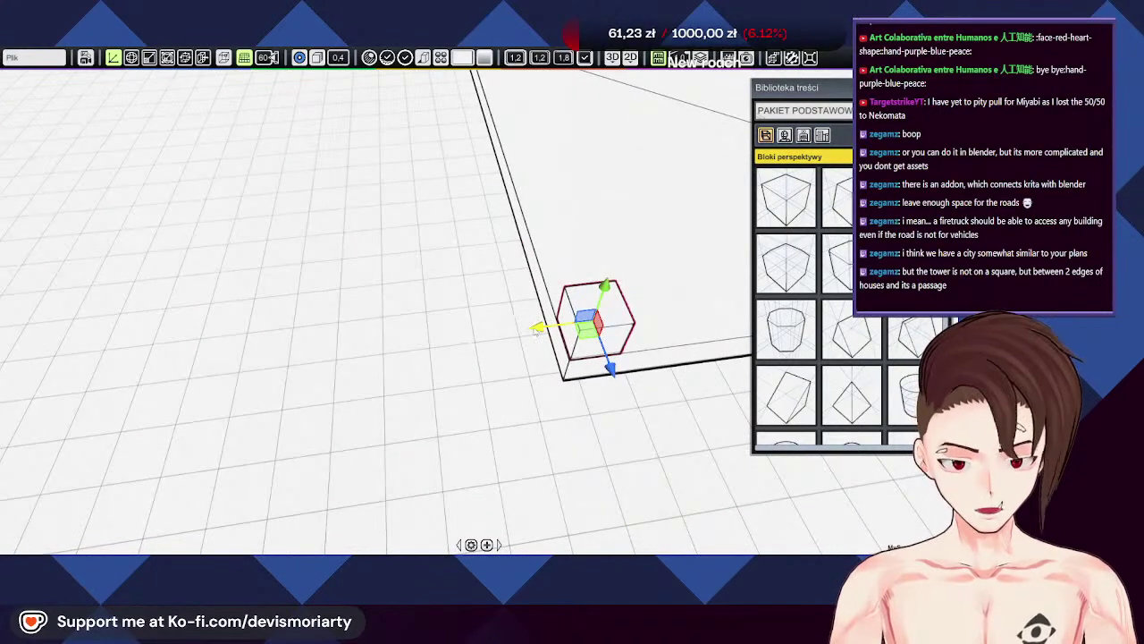
drag(536, 332, 534, 331)
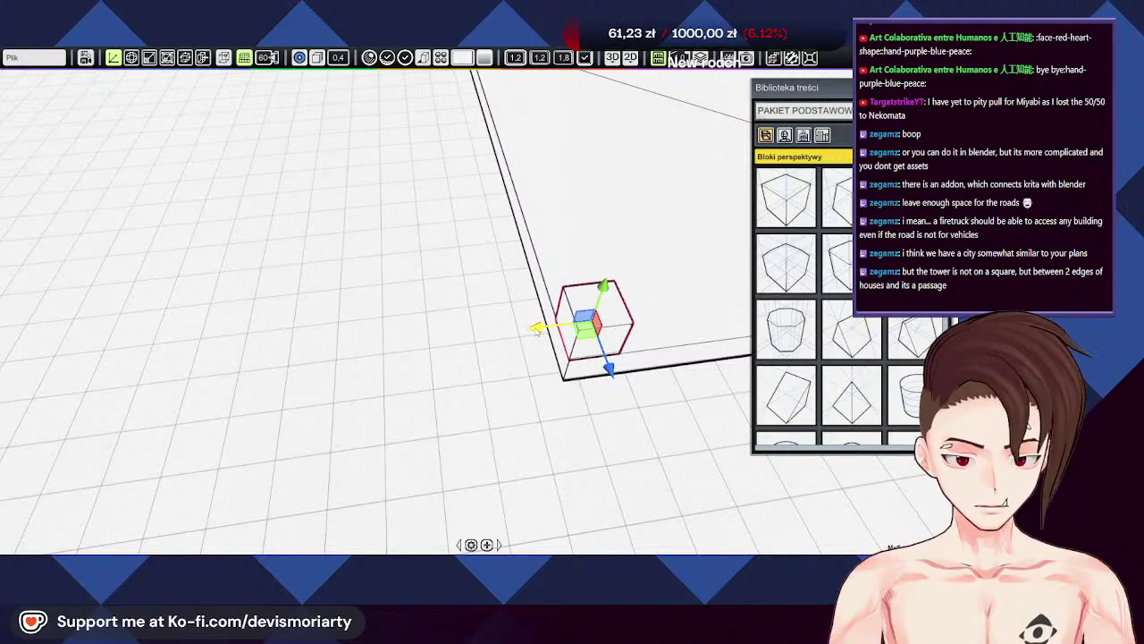
middle_drag(537, 332, 469, 375)
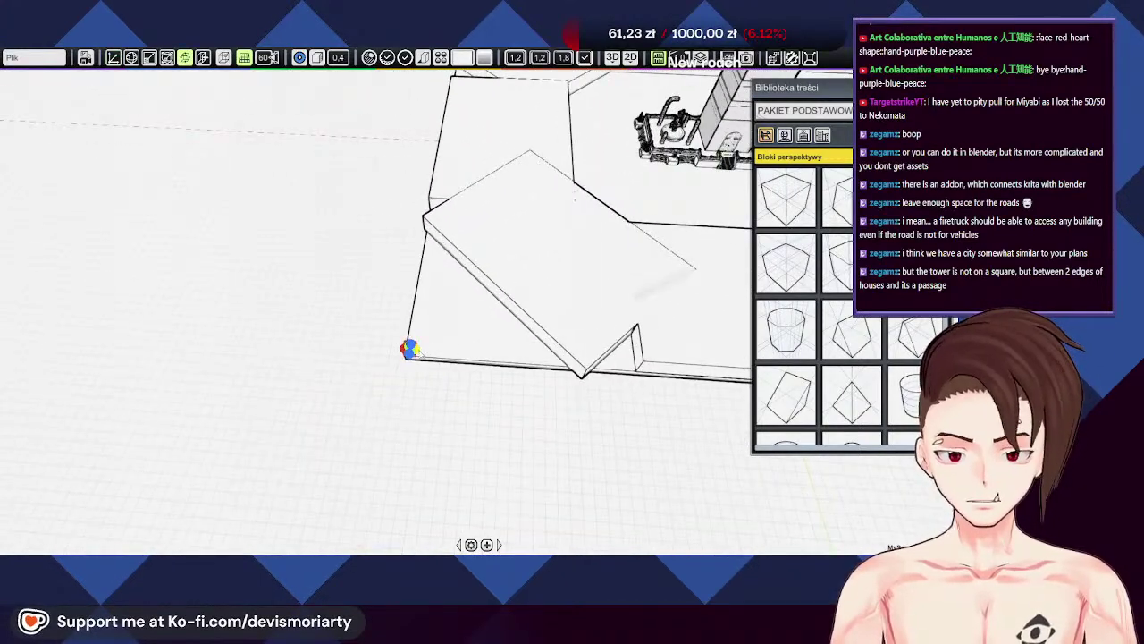
Step: Stretch the corner cube along the base's front edge into a long strip reaching past the diagonal slab to the straight slab
drag(422, 351, 742, 404)
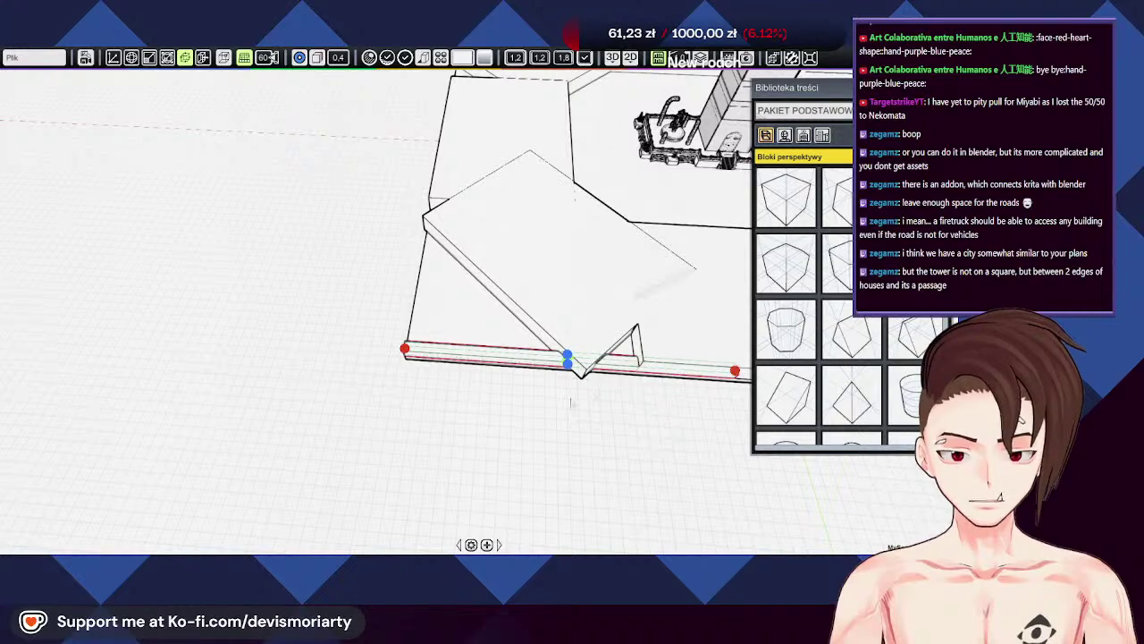
scroll(674, 404, down, 4)
middle_drag(674, 403, 586, 409)
scroll(460, 404, up, 3)
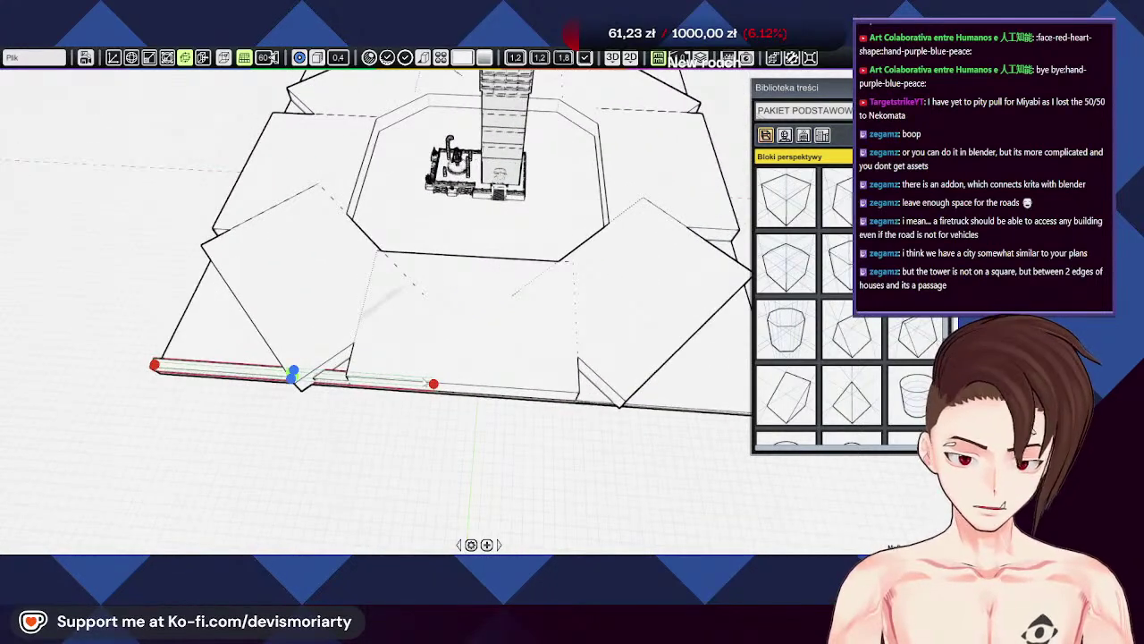
Step: Select the ground base and extend its front side slightly outward beyond the new strip and the diagonal slab's tip
click(438, 389)
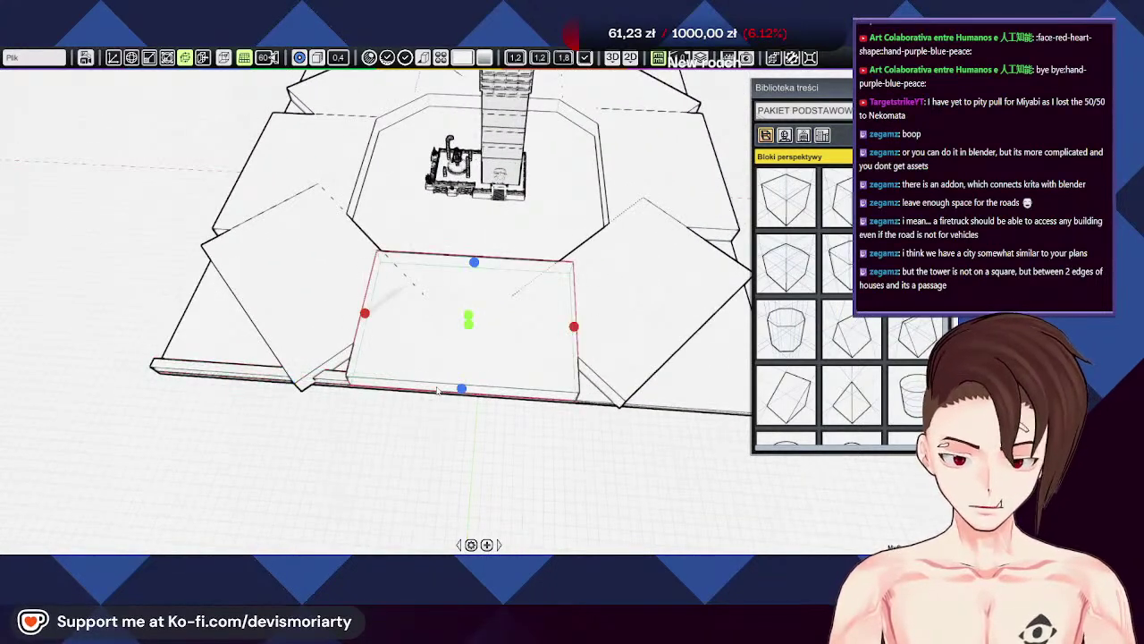
click(183, 367)
click(199, 331)
drag(460, 394, 459, 405)
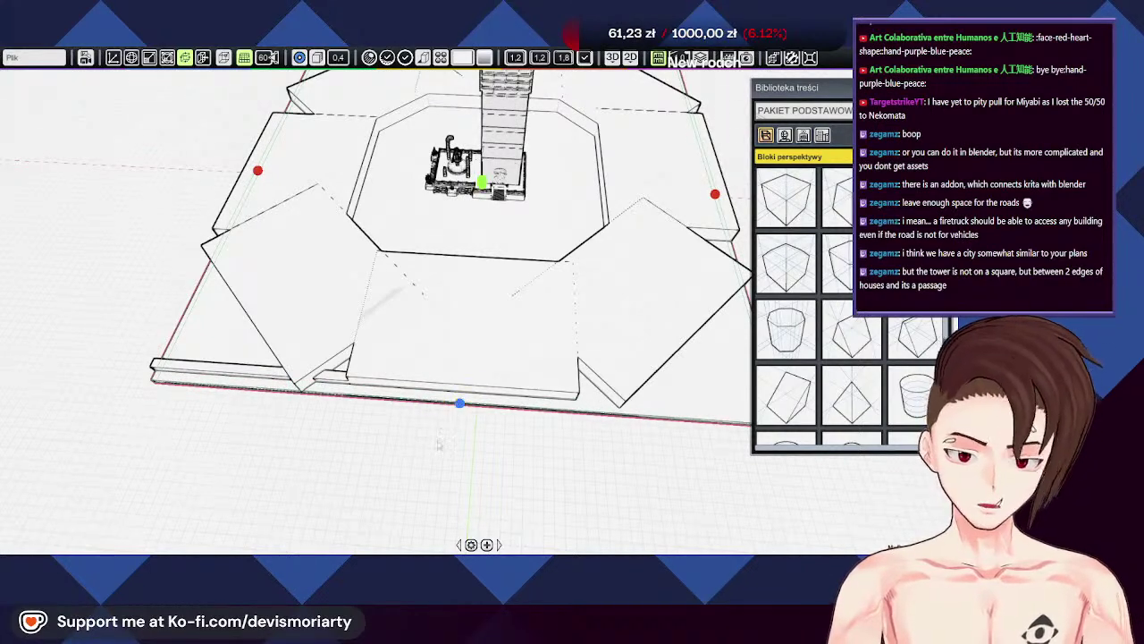
scroll(433, 446, up, 2)
middle_drag(412, 460, 420, 374)
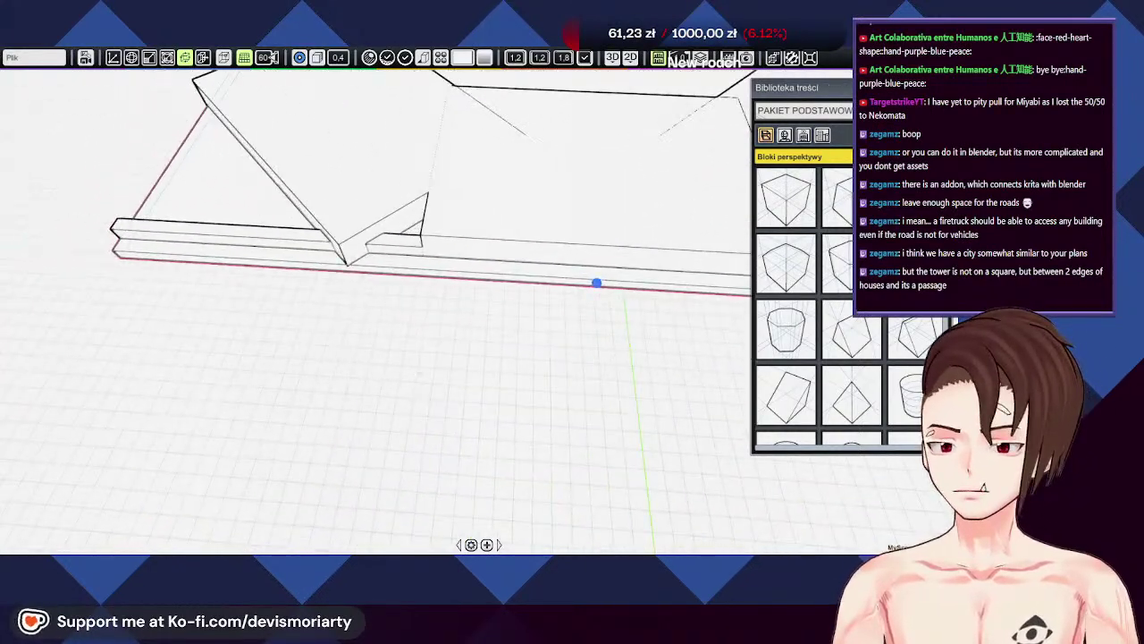
scroll(500, 298, up, 4)
middle_drag(490, 266, 486, 290)
drag(749, 484, 744, 491)
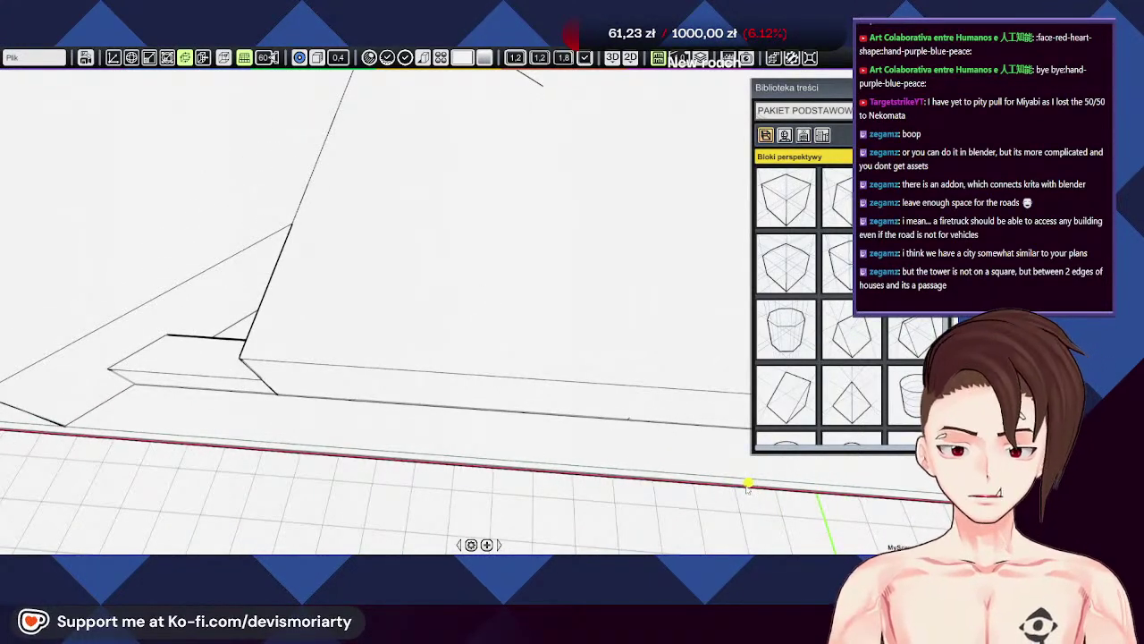
Step: Select the long strip and move it outward in small adjustments toward the ground base's extended front edge
middle_drag(206, 406, 308, 391)
click(412, 258)
scroll(420, 264, down, 2)
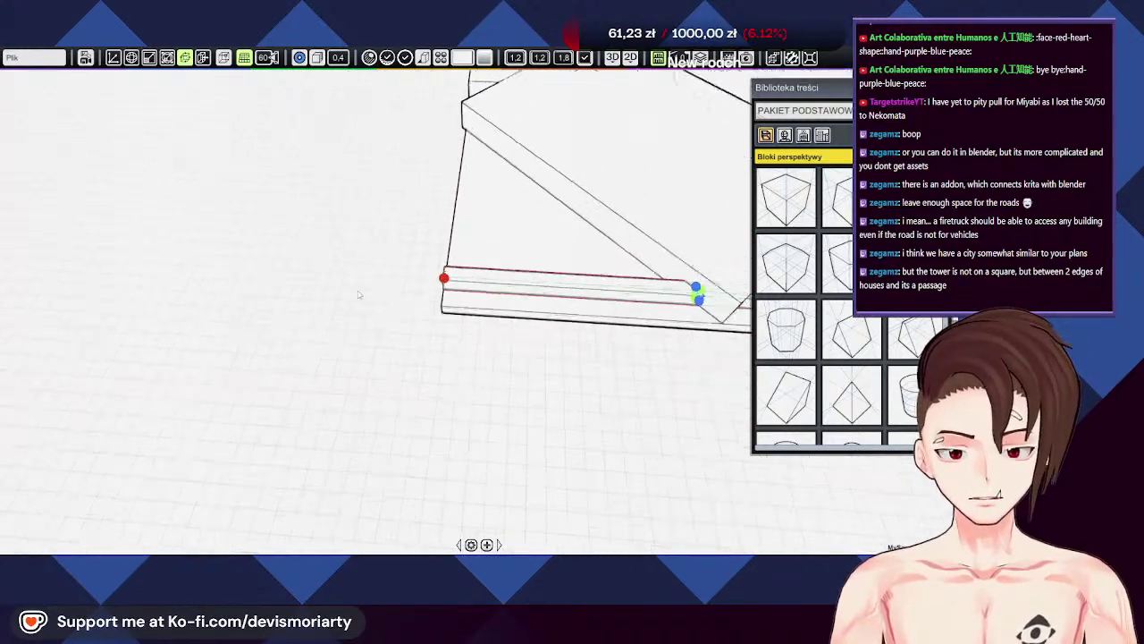
key(w)
scroll(468, 288, up, 2)
scroll(483, 290, down, 2)
drag(640, 345, 635, 359)
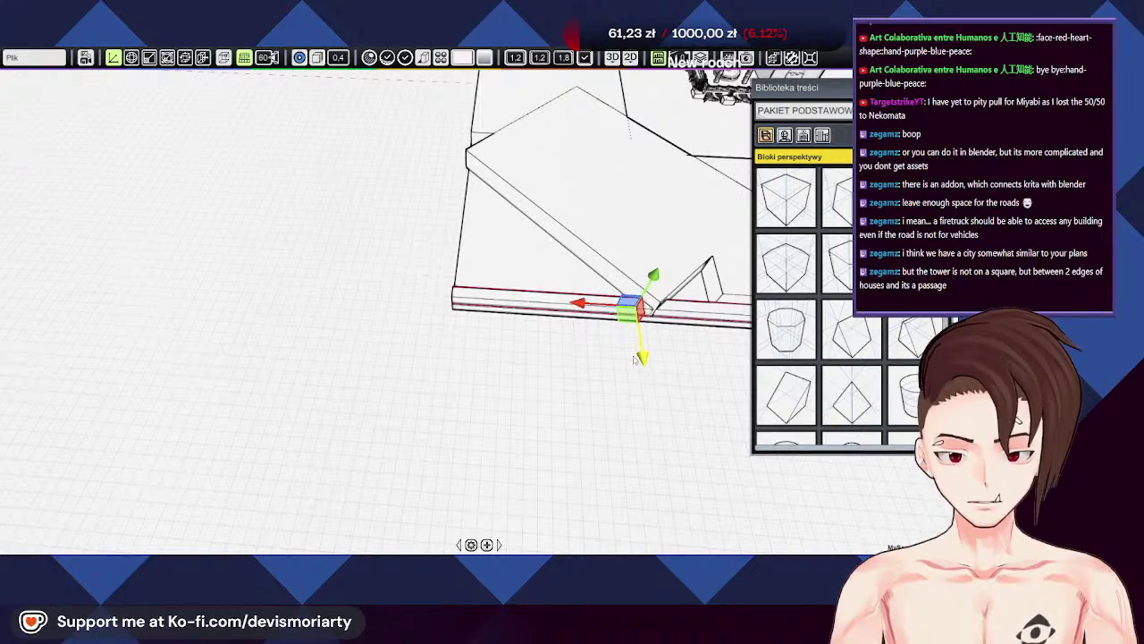
scroll(478, 303, up, 4)
scroll(447, 298, down, 2)
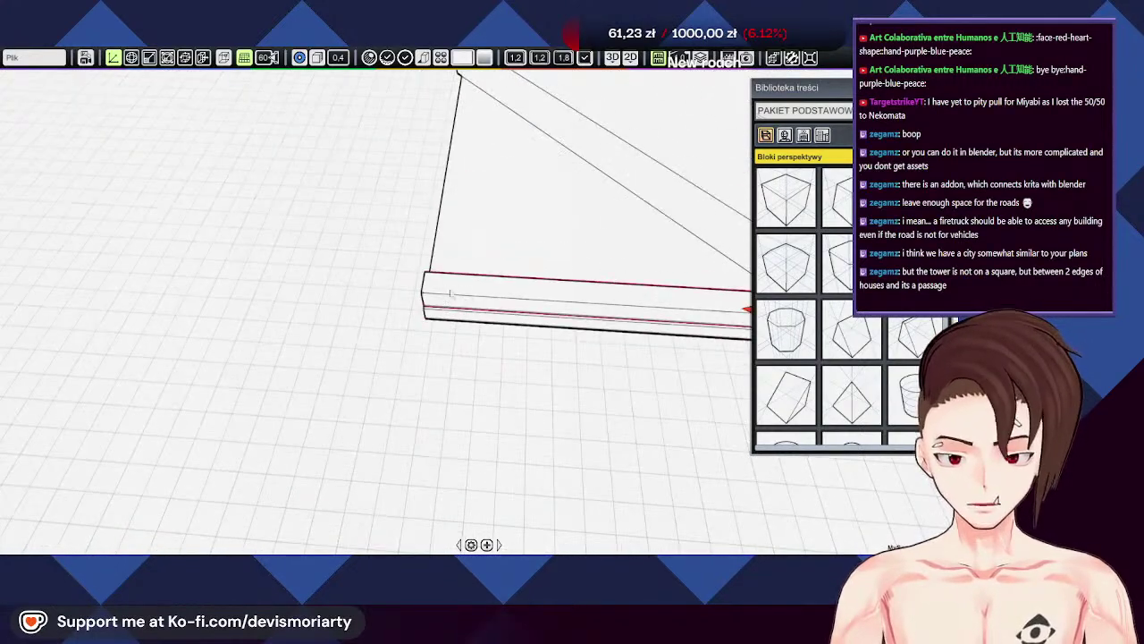
middle_drag(573, 329, 599, 313)
scroll(461, 313, up, 3)
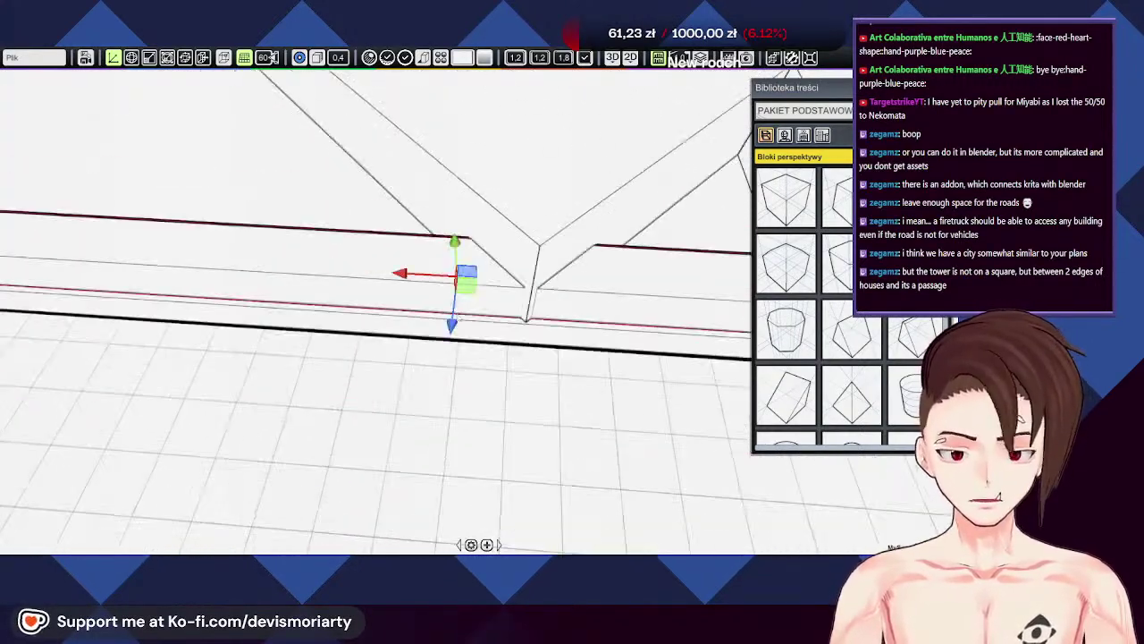
drag(451, 324, 454, 335)
scroll(360, 344, down, 5)
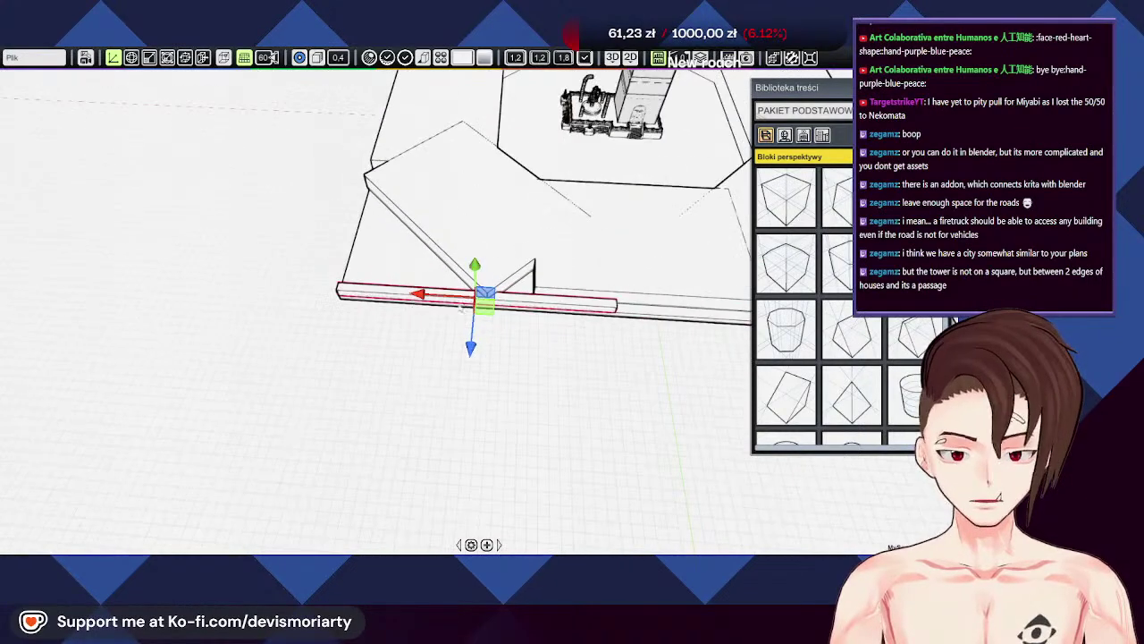
Step: Stretch the strip's free end along the front edge to the ground base's opposite corner
middle_drag(594, 359, 492, 385)
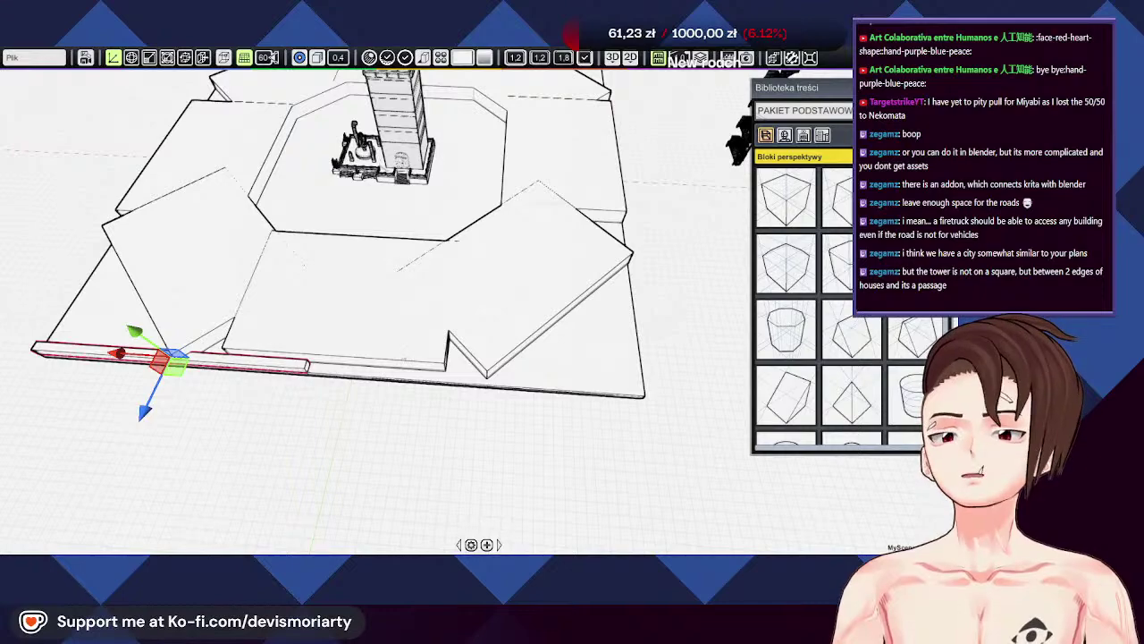
key(t)
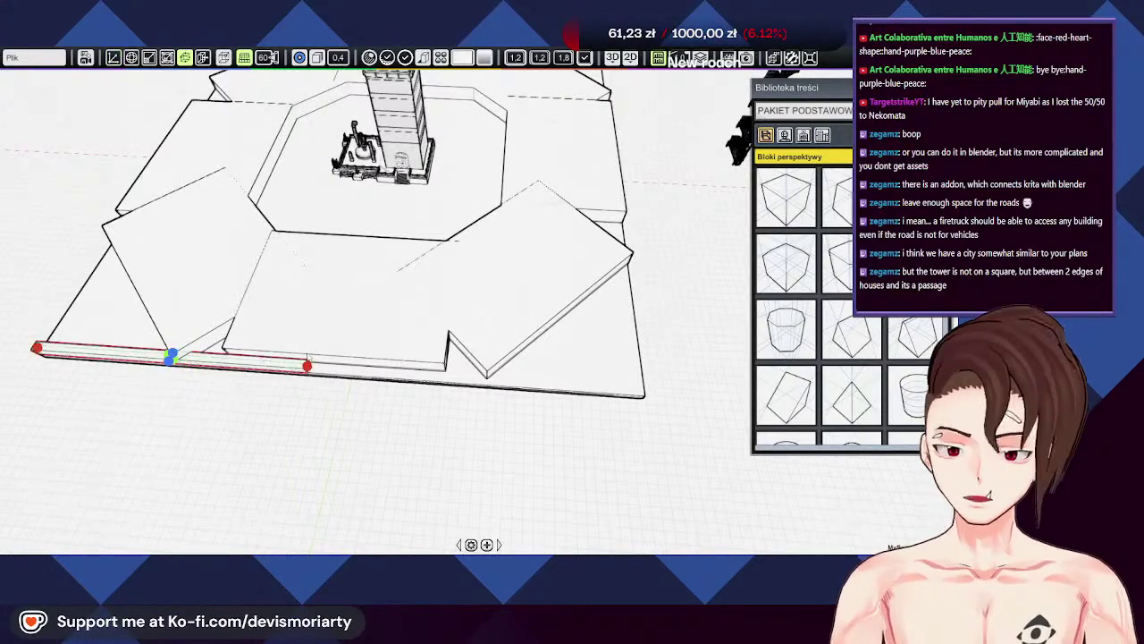
drag(309, 367, 642, 394)
middle_drag(640, 427, 582, 388)
scroll(607, 410, up, 5)
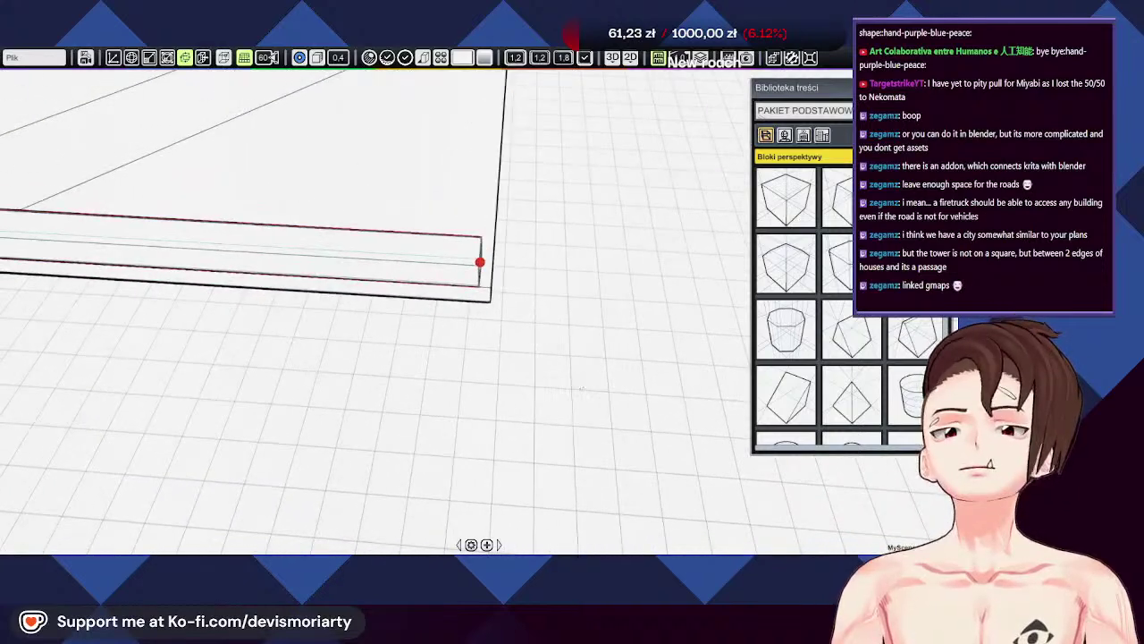
scroll(490, 269, up, 6)
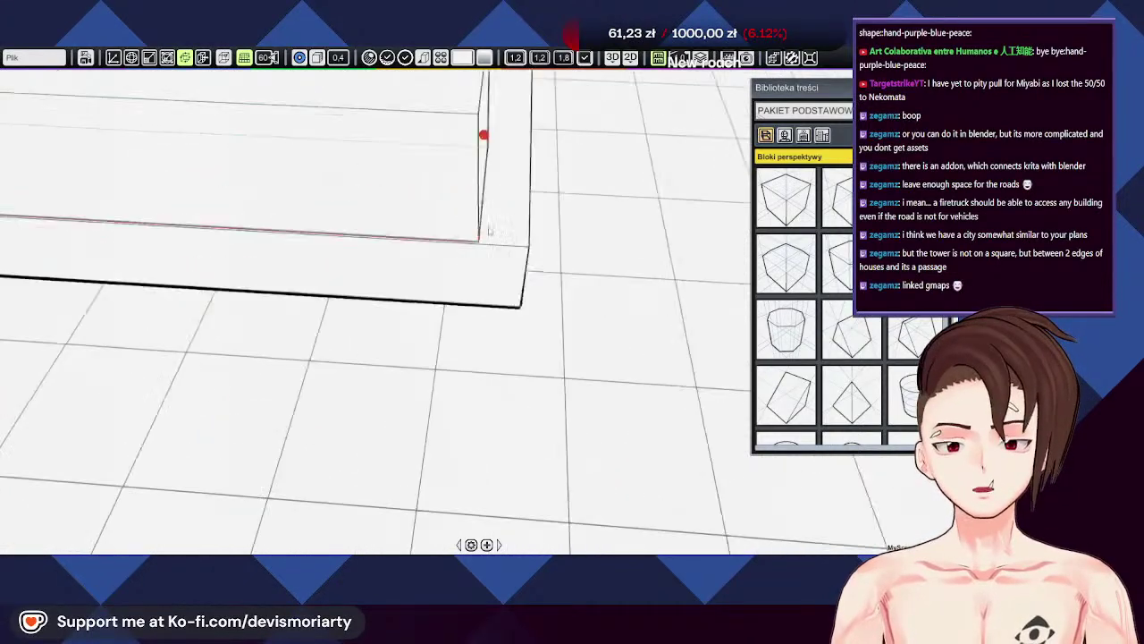
drag(484, 123, 541, 127)
Step: Adjust the full-length strip's depth position so its outer face sits close to the ground base's front edge
middle_drag(552, 192, 742, 183)
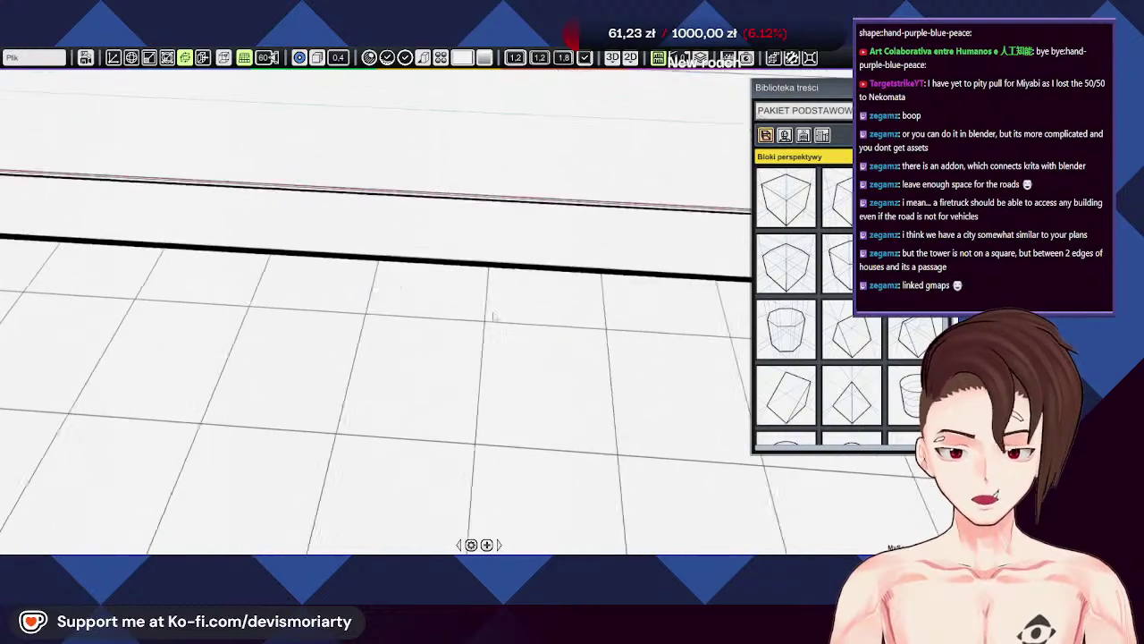
scroll(480, 335, down, 5)
scroll(405, 354, up, 1)
key(w)
middle_drag(201, 349, 490, 317)
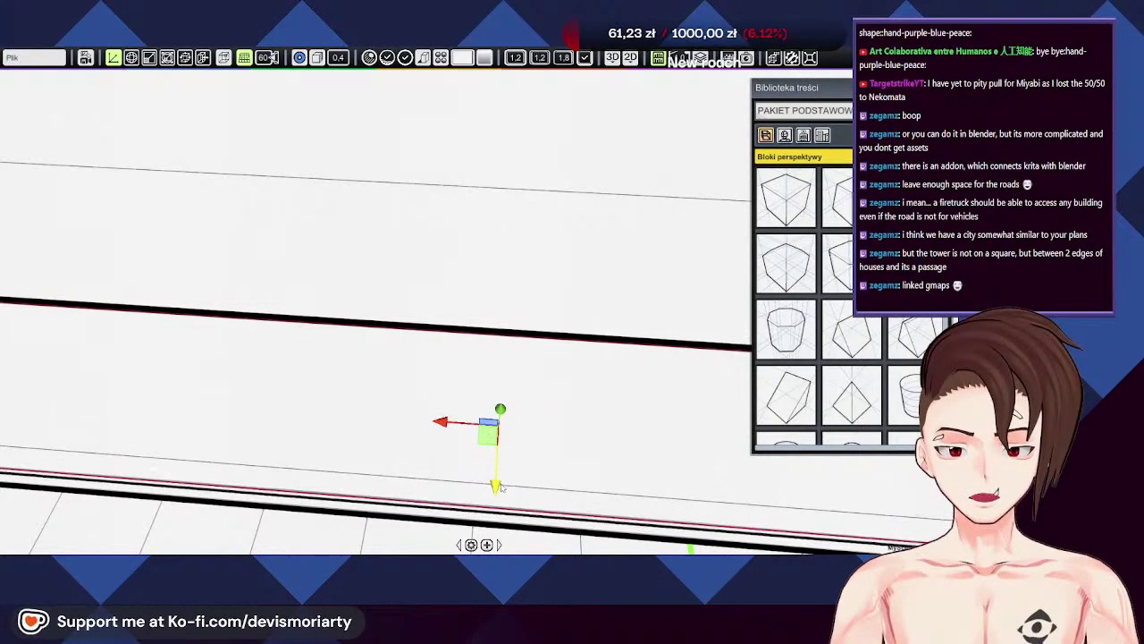
middle_drag(501, 487, 485, 429)
Step: Widen the full-length strip inward across the base toward the inner edge of the octagonal slab ring
scroll(447, 495, down, 3)
scroll(442, 406, down, 5)
middle_drag(531, 350, 192, 333)
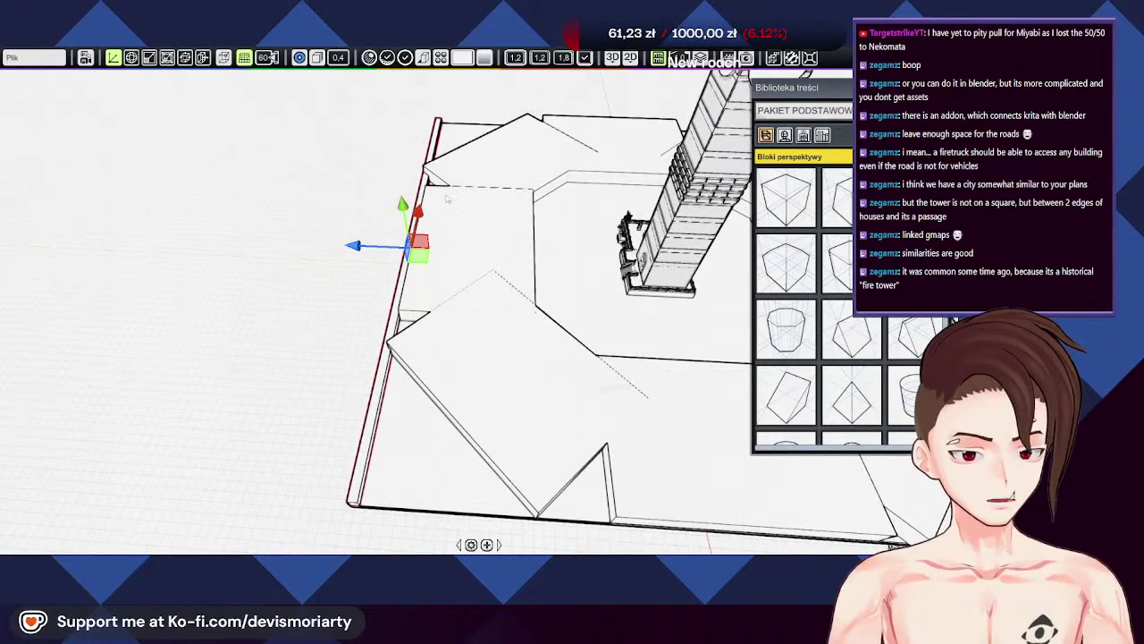
key(t)
drag(414, 250, 523, 258)
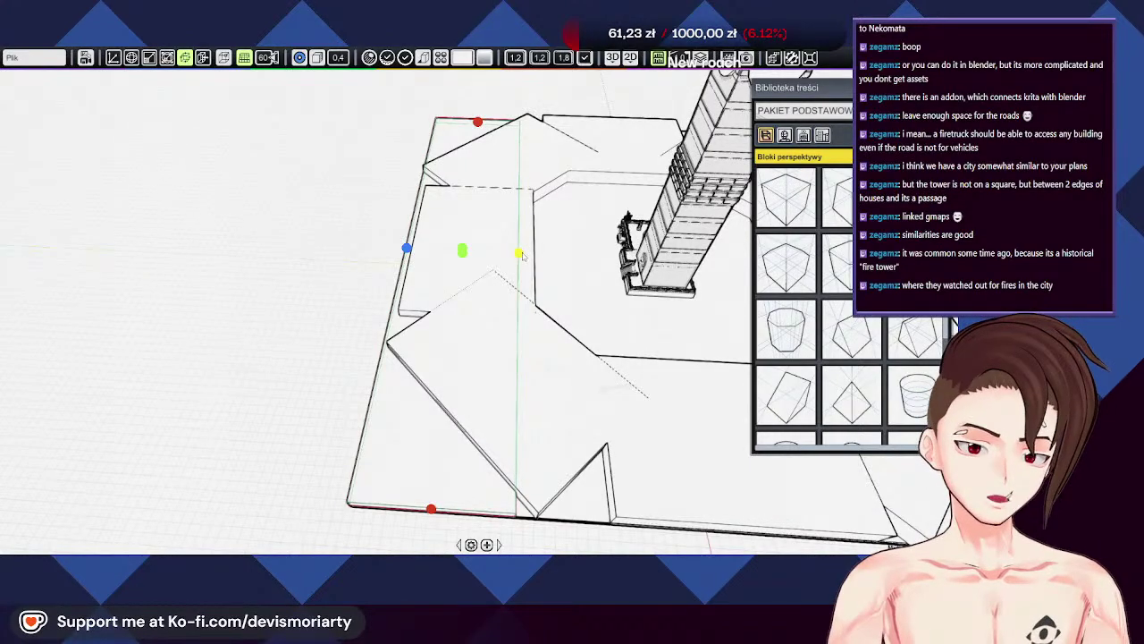
Step: Line up the widened block's inner side with the straight slab's inner edge on the octagonal opening
scroll(559, 255, up, 5)
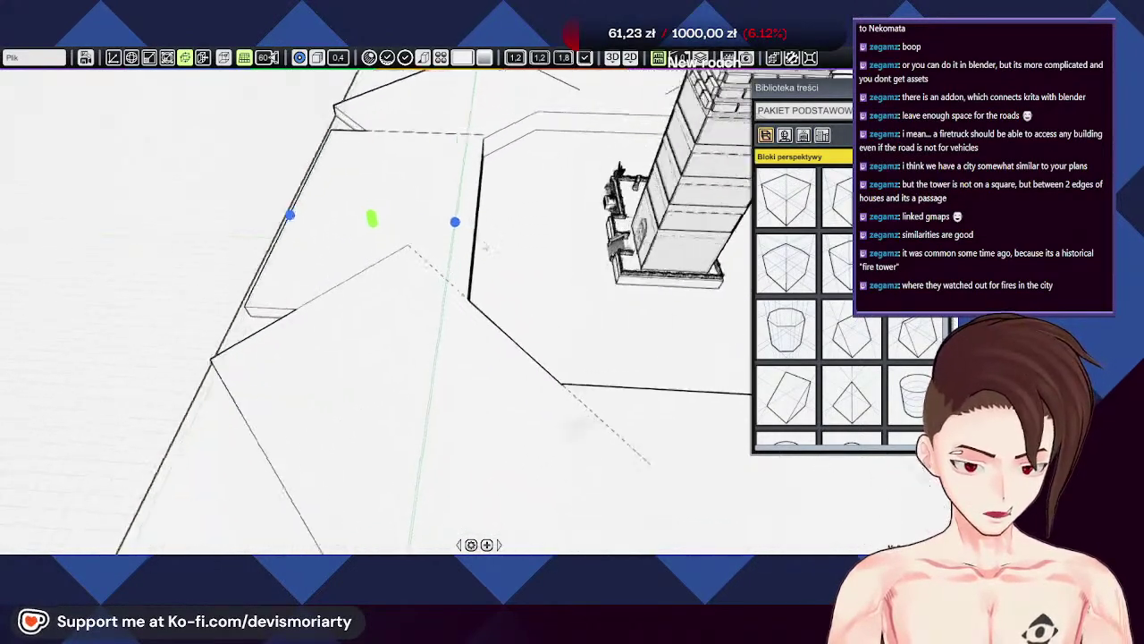
middle_drag(495, 213, 488, 260)
scroll(494, 327, up, 2)
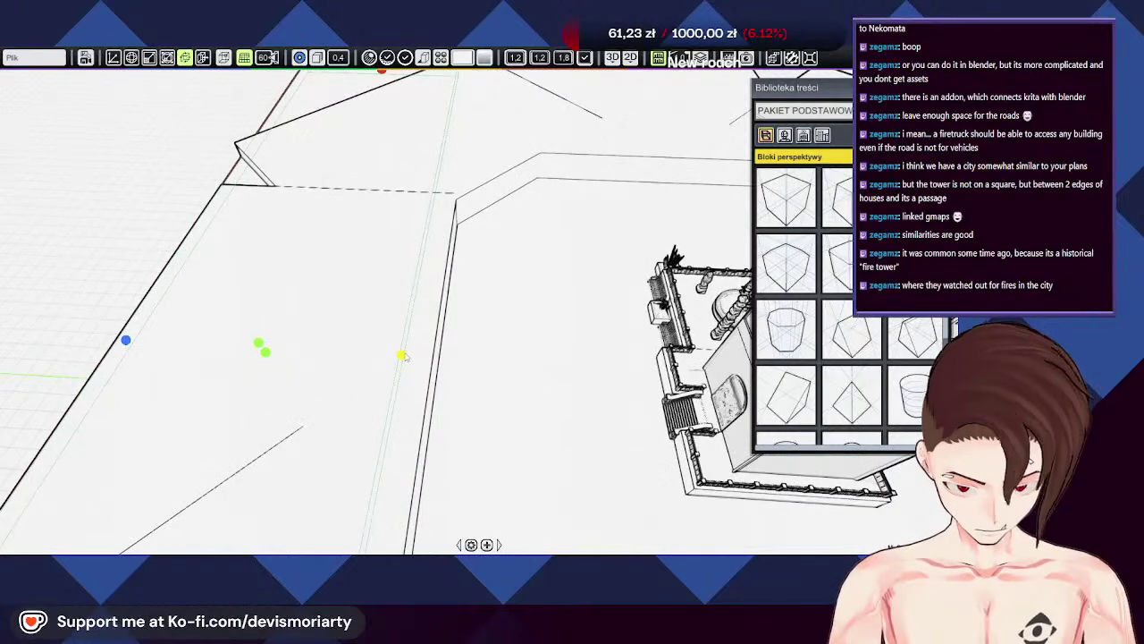
drag(412, 355, 438, 357)
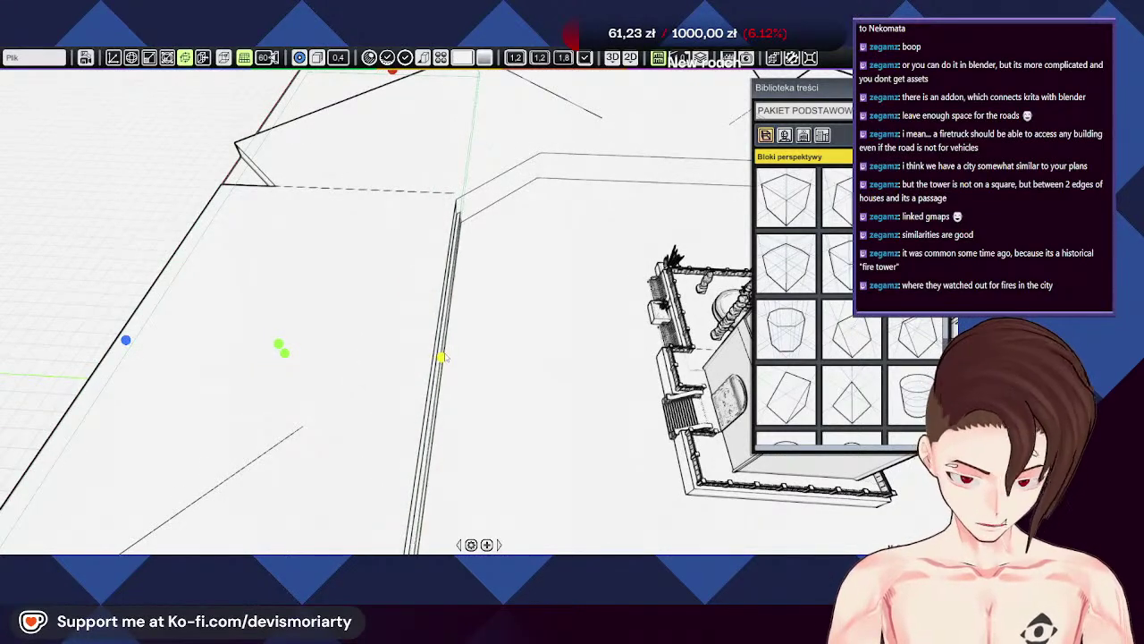
scroll(429, 367, up, 5)
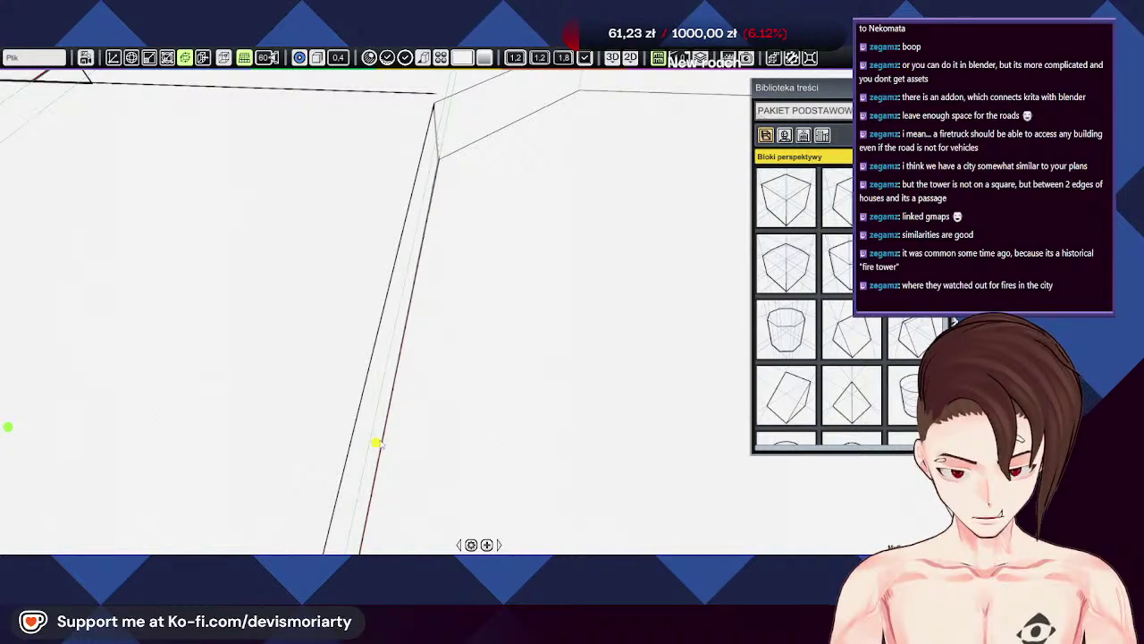
scroll(431, 376, down, 5)
Step: Raise the wide block's top to the level of the surrounding slabs, deselect it and check the platform from above
middle_drag(308, 424, 453, 340)
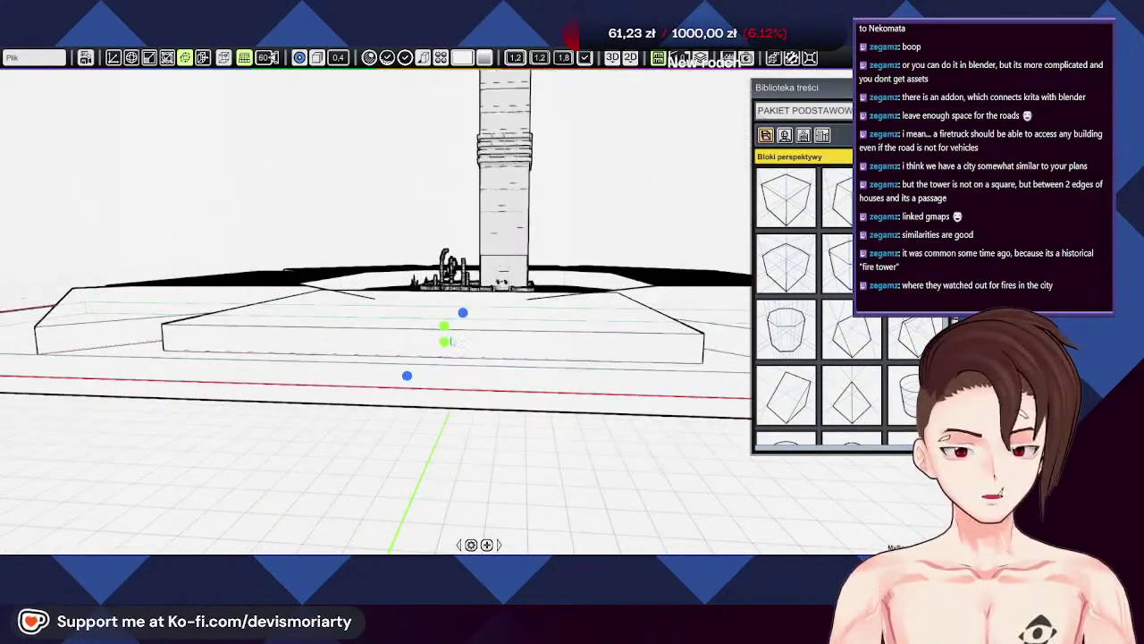
drag(443, 328, 445, 308)
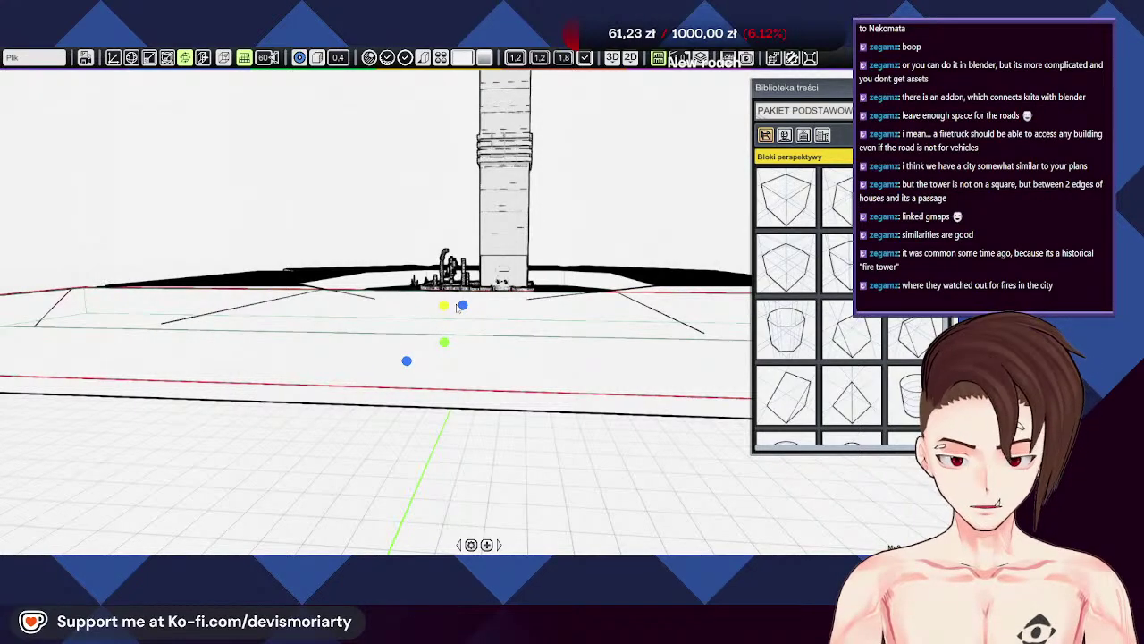
scroll(457, 308, up, 4)
middle_drag(456, 307, 327, 257)
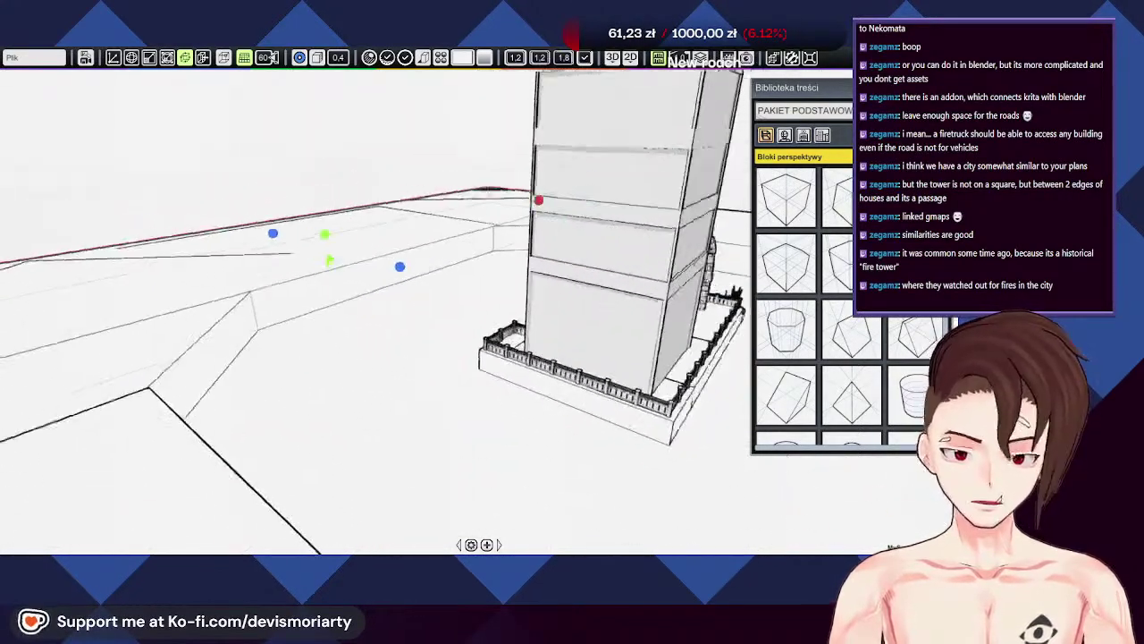
drag(329, 261, 300, 275)
scroll(299, 275, down, 8)
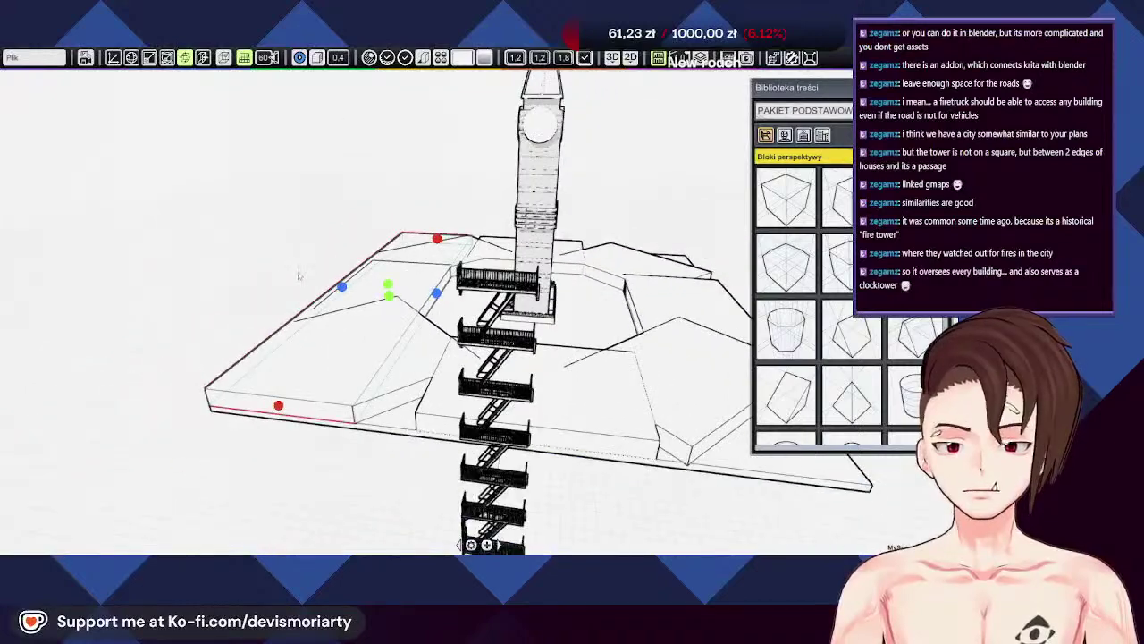
scroll(299, 276, down, 3)
click(259, 262)
drag(475, 185, 377, 355)
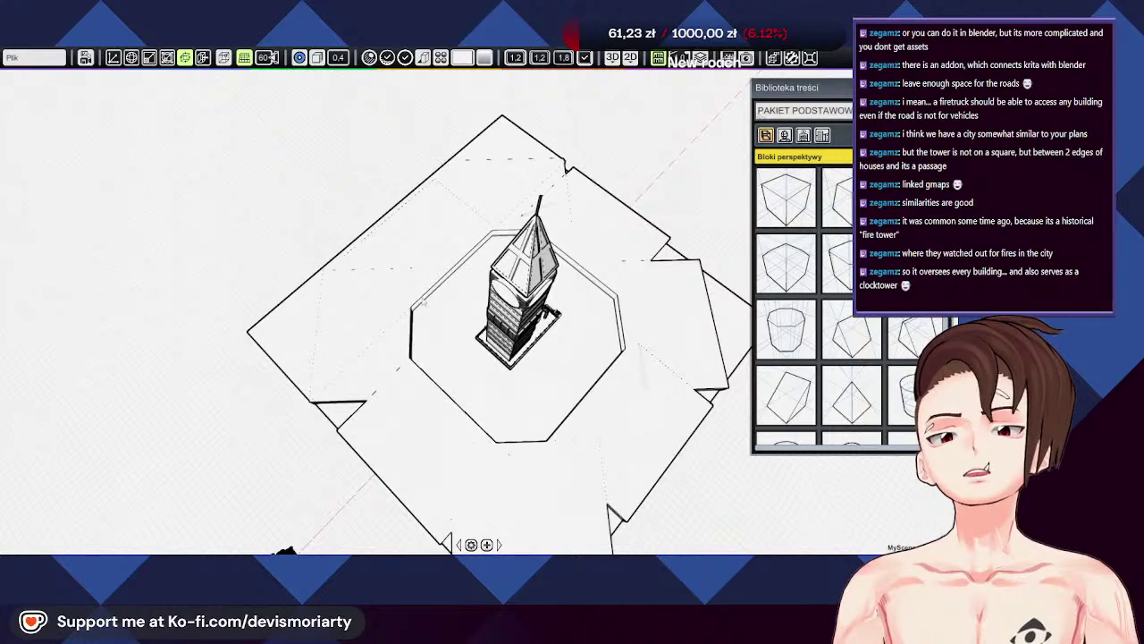
Step: Duplicate the wide block and place the copy on the opposite side of the octagonal opening
drag(319, 224, 354, 140)
click(355, 116)
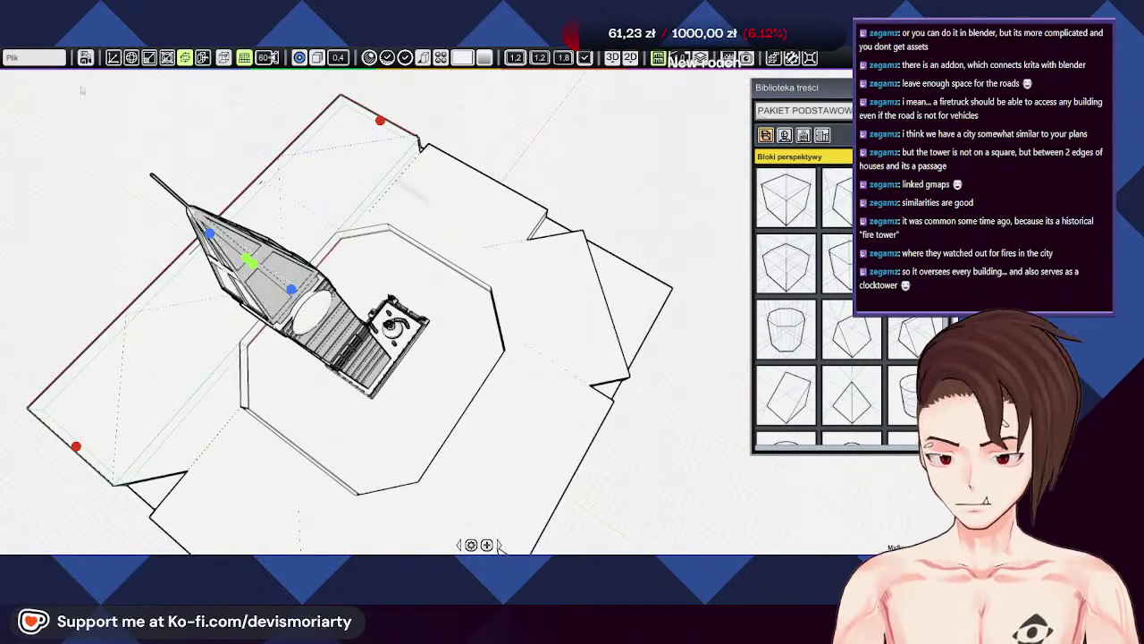
click(149, 59)
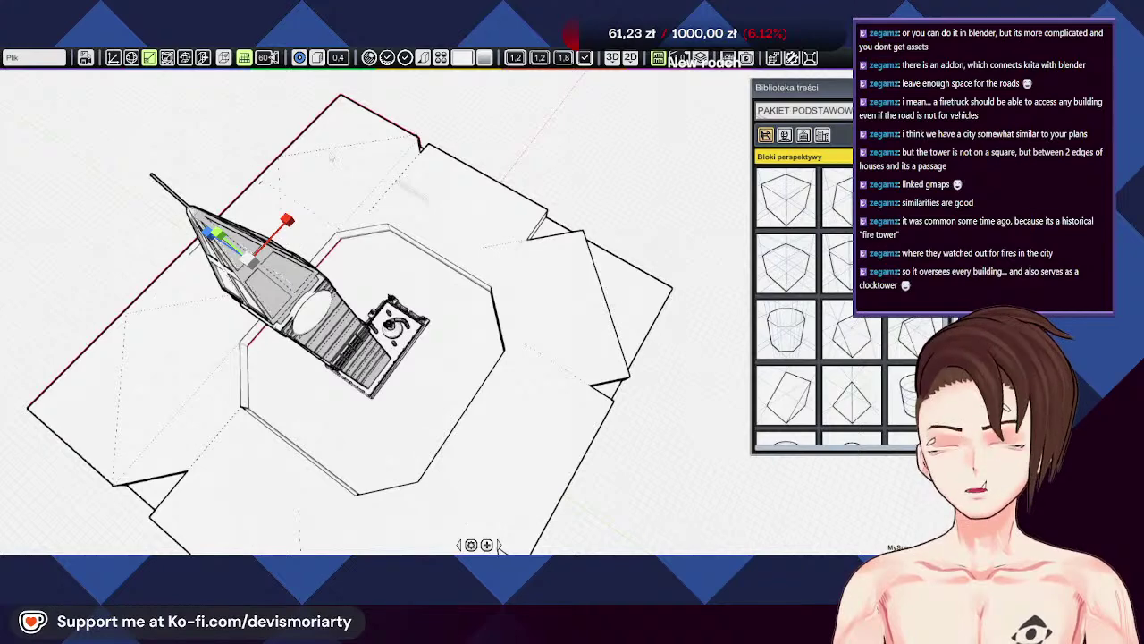
click(342, 119)
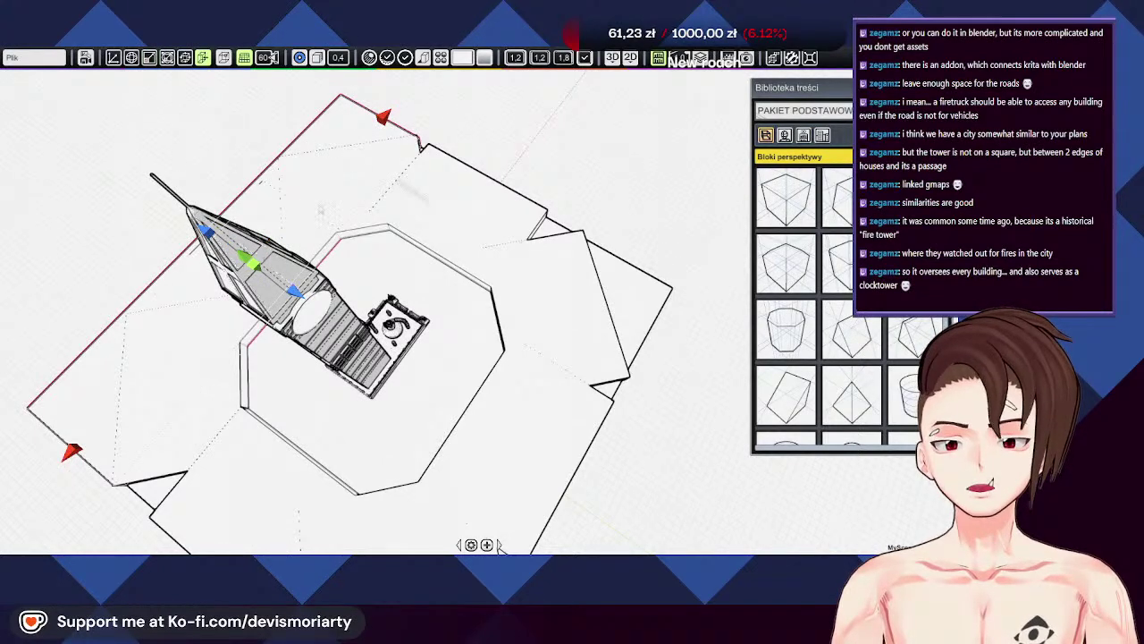
click(296, 291)
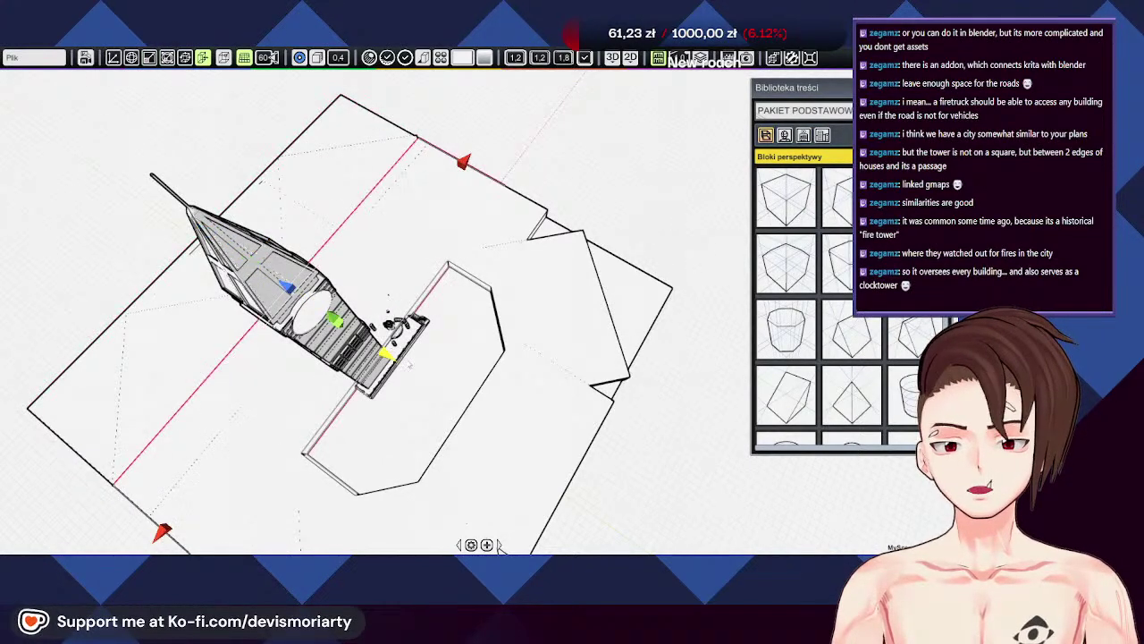
click(114, 58)
drag(295, 291, 463, 408)
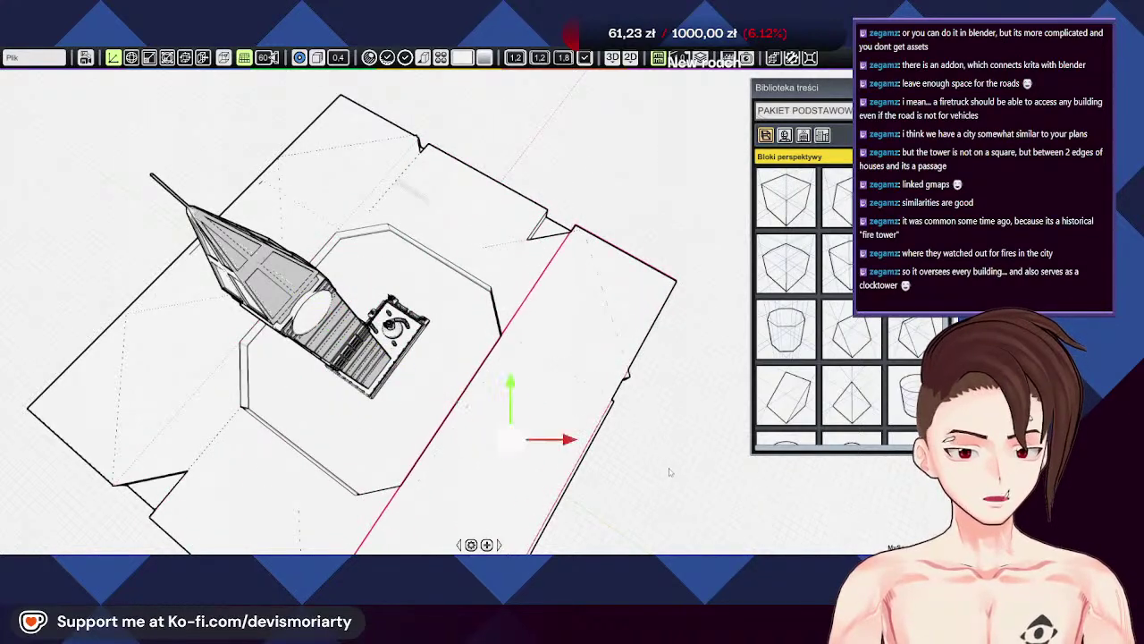
Step: Extend the ground base's side edge outward so it reaches beyond the copied wide block
shift+middle_drag(668, 470, 434, 342)
scroll(408, 314, up, 5)
click(363, 279)
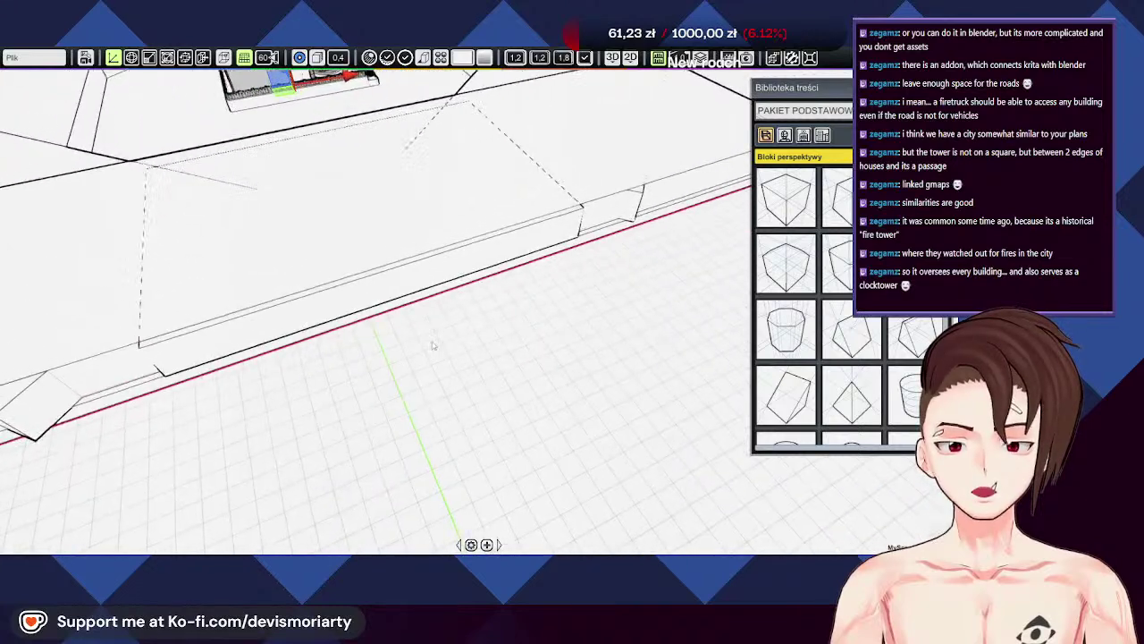
scroll(425, 335, down, 5)
key(t)
scroll(402, 304, up, 3)
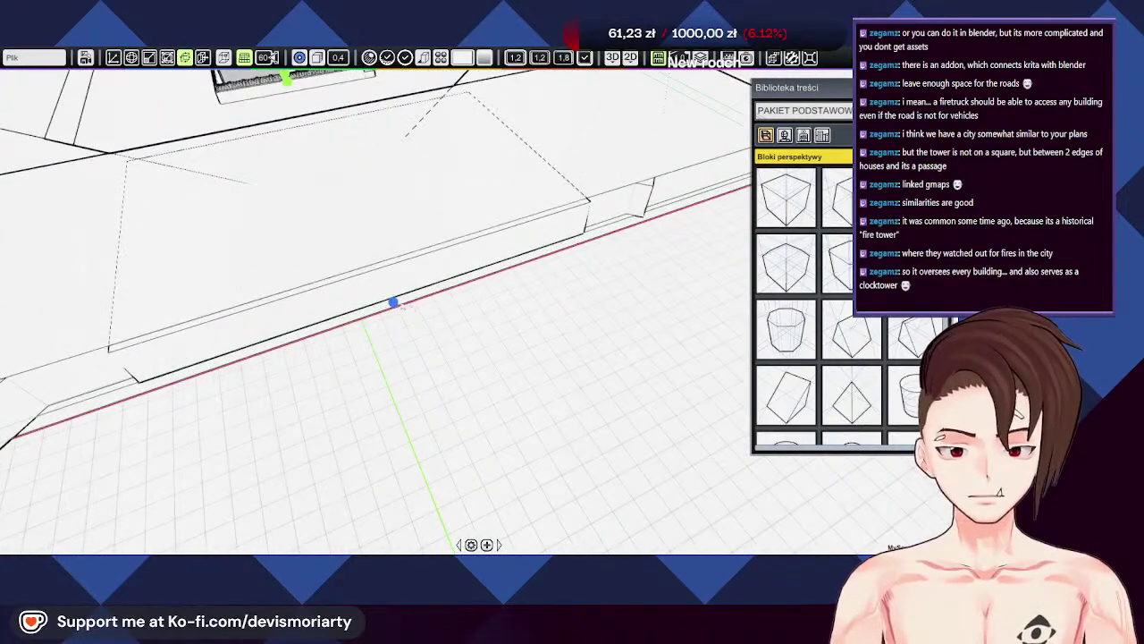
drag(393, 306, 407, 318)
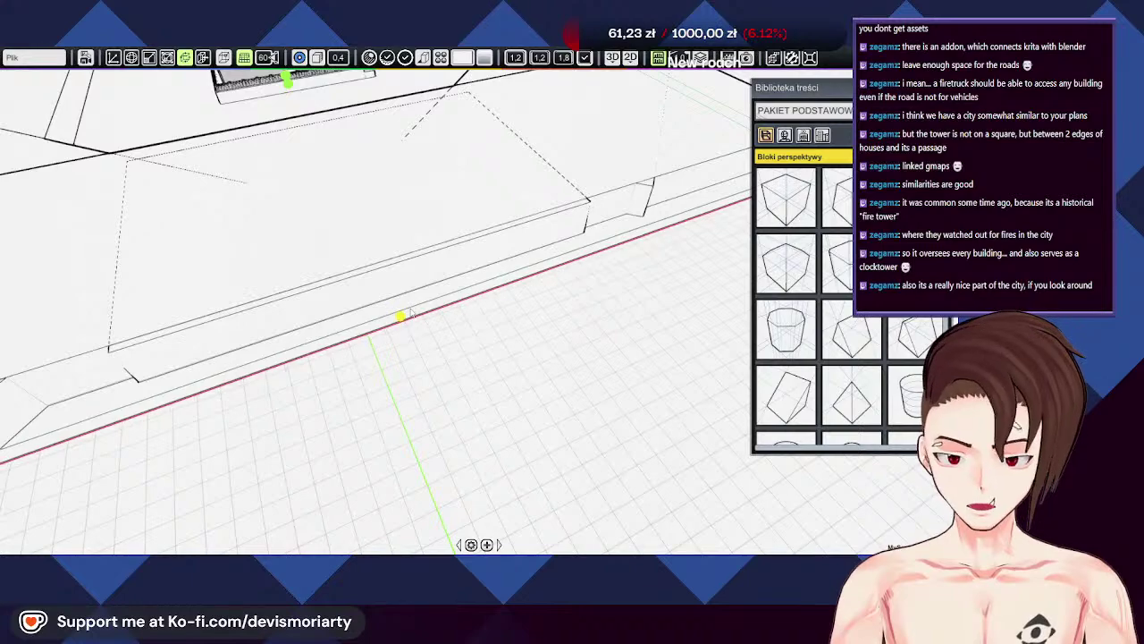
middle_drag(369, 380, 430, 349)
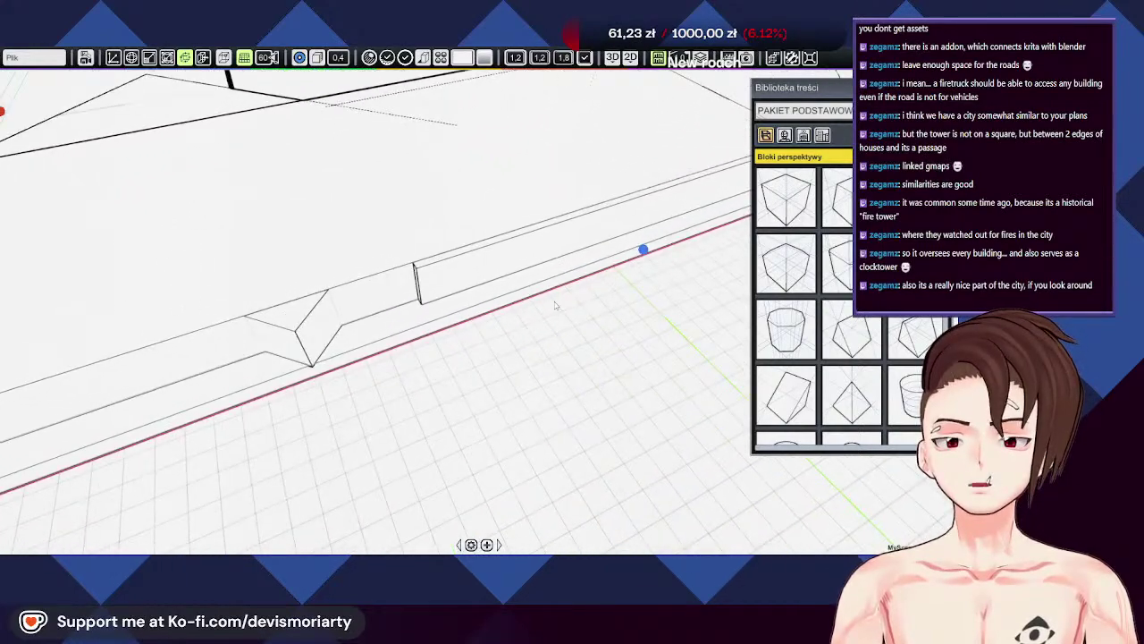
Step: Shift the copied wide block outward so its outer face sits close to the extended ground base edge
middle_drag(558, 306, 152, 380)
middle_drag(378, 242, 455, 262)
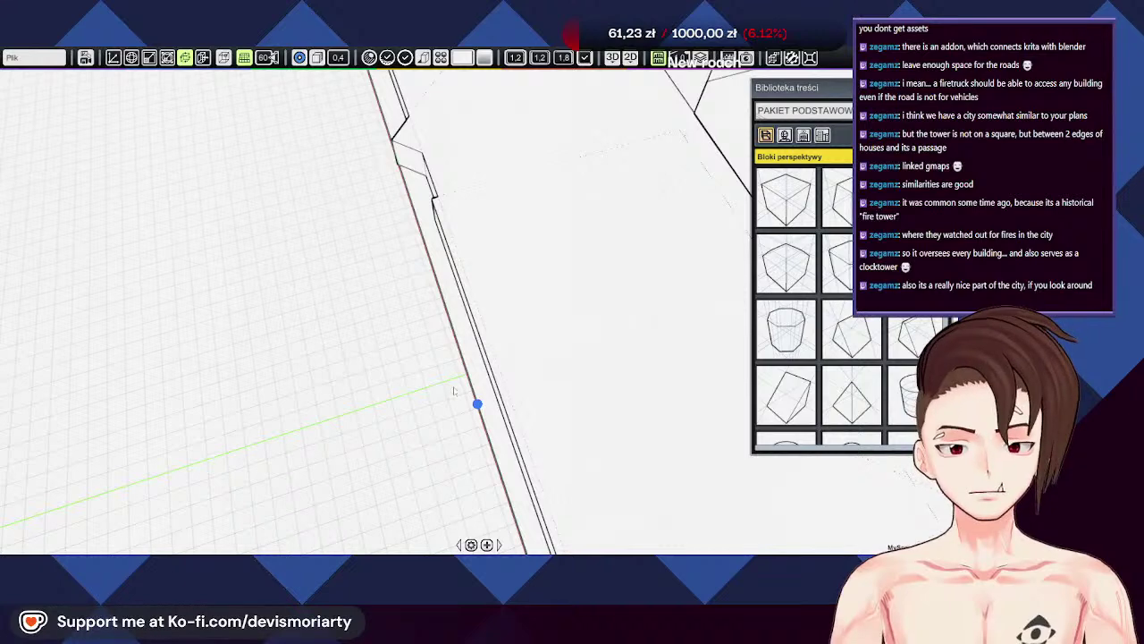
scroll(450, 216, down, 5)
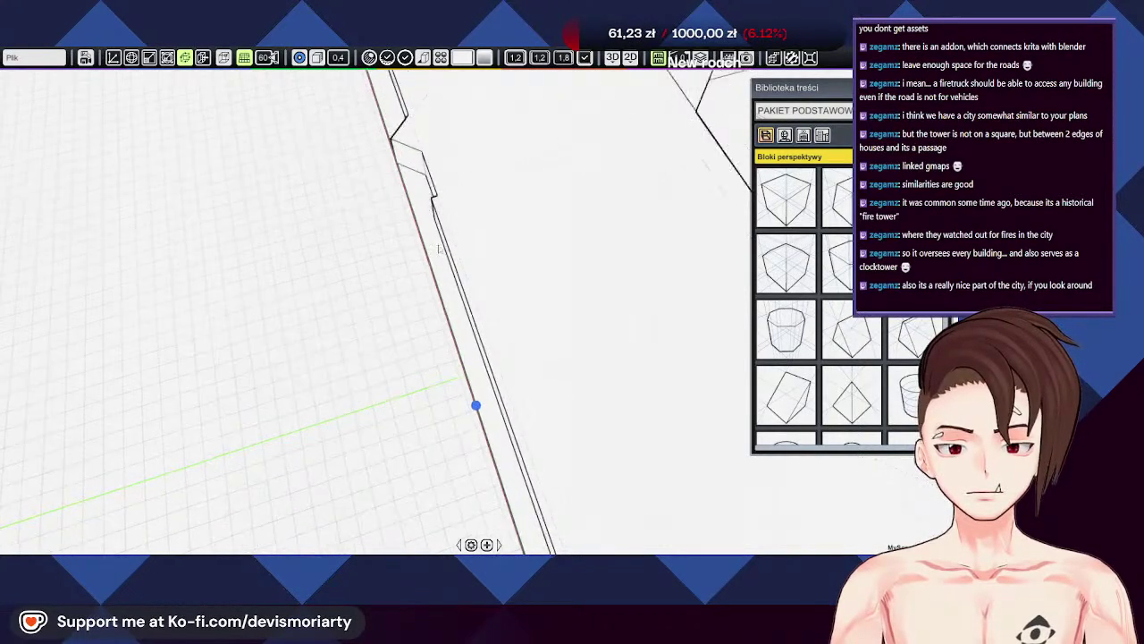
scroll(449, 216, up, 1)
click(436, 154)
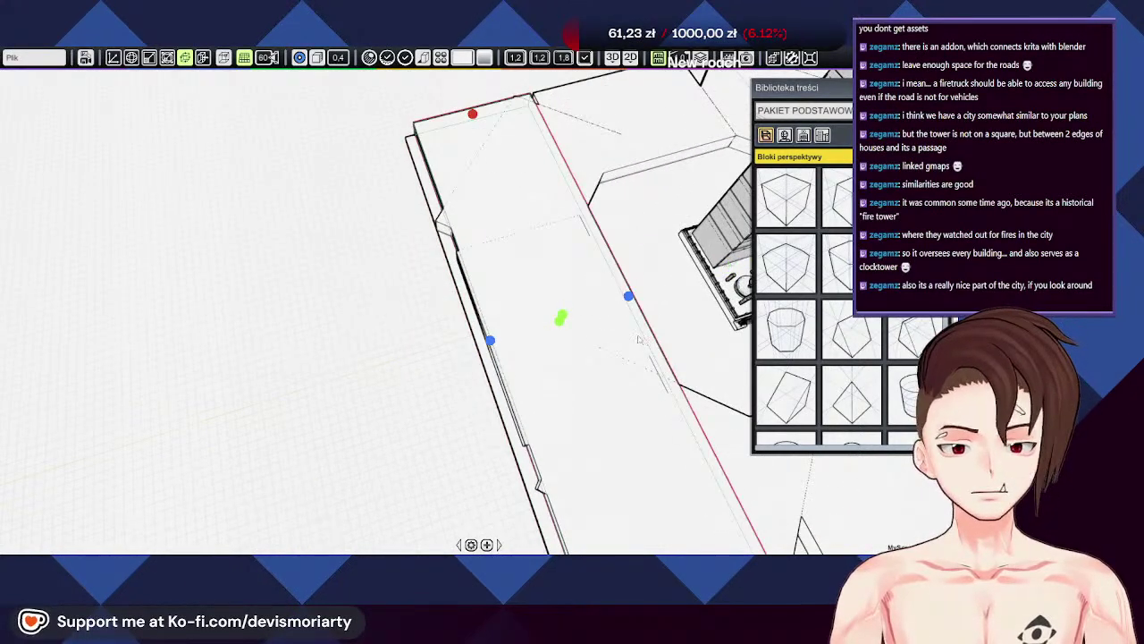
key(w)
drag(608, 303, 598, 306)
middle_drag(441, 365, 552, 294)
scroll(573, 239, up, 4)
scroll(486, 210, up, 2)
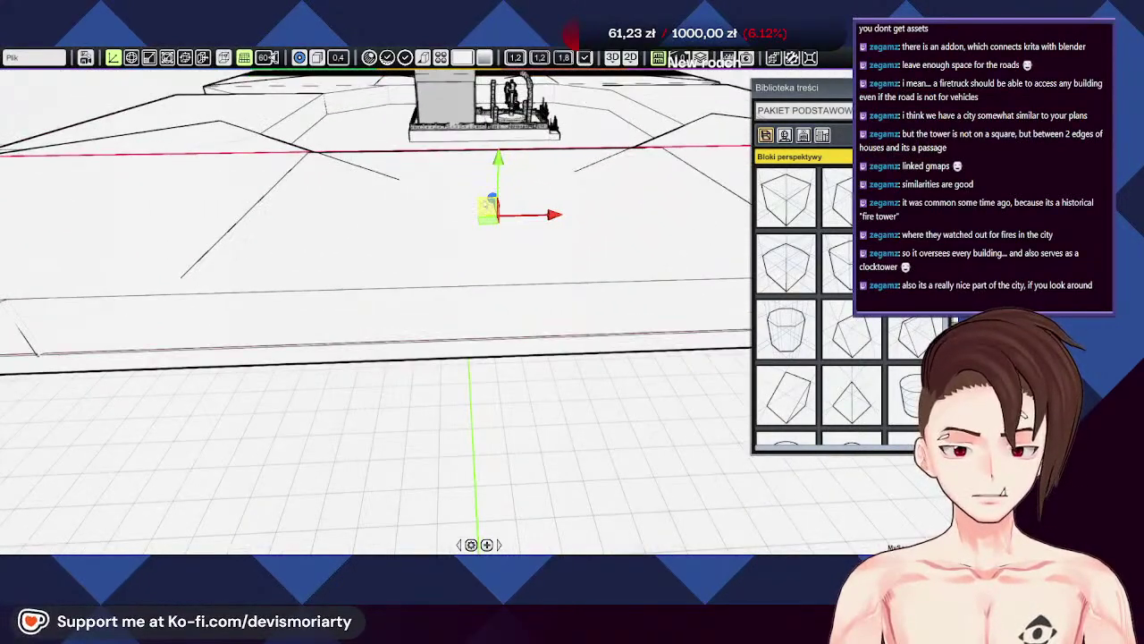
drag(495, 198, 494, 197)
right_drag(493, 199, 511, 340)
middle_drag(509, 339, 366, 359)
Step: Fine-tune the ground base's edge beside the copied block, keeping a narrow ledge along its outer face
click(355, 362)
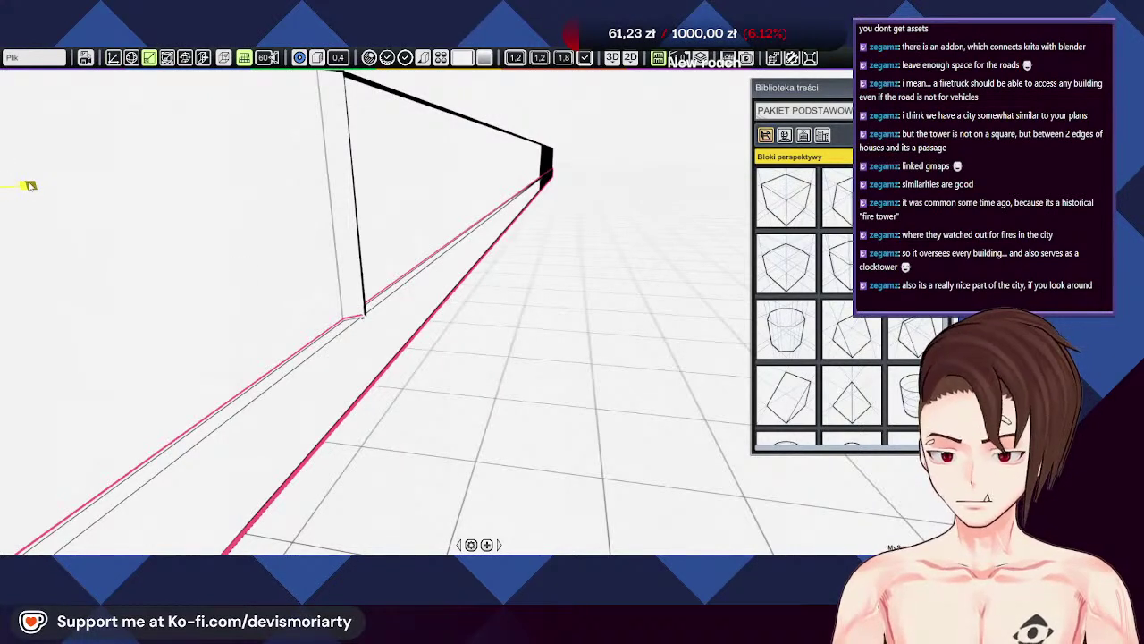
key(t)
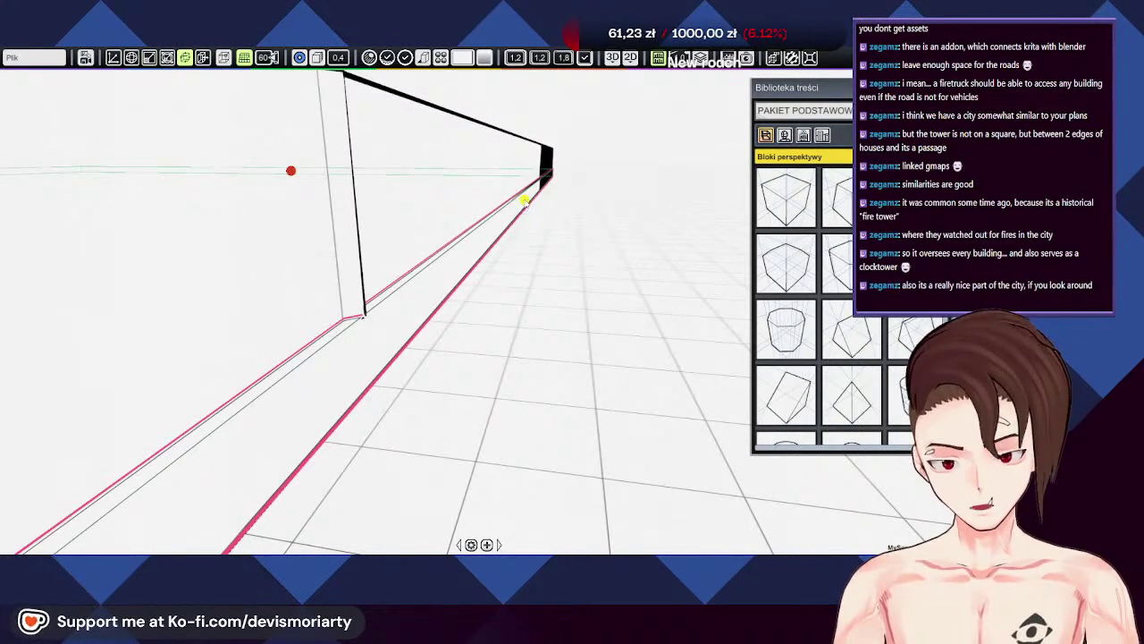
drag(524, 200, 525, 197)
middle_drag(526, 198, 541, 284)
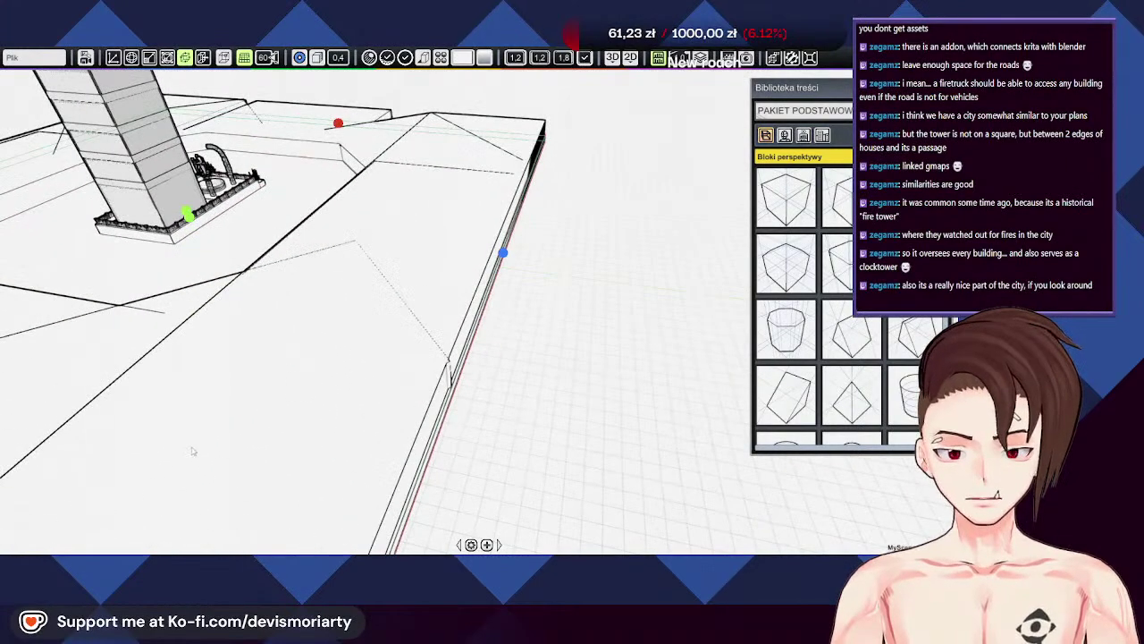
scroll(193, 451, down, 5)
scroll(235, 429, up, 2)
Step: Move the copied wide block sideways until its outer face lines up with the outer face of the octagon slab
click(414, 447)
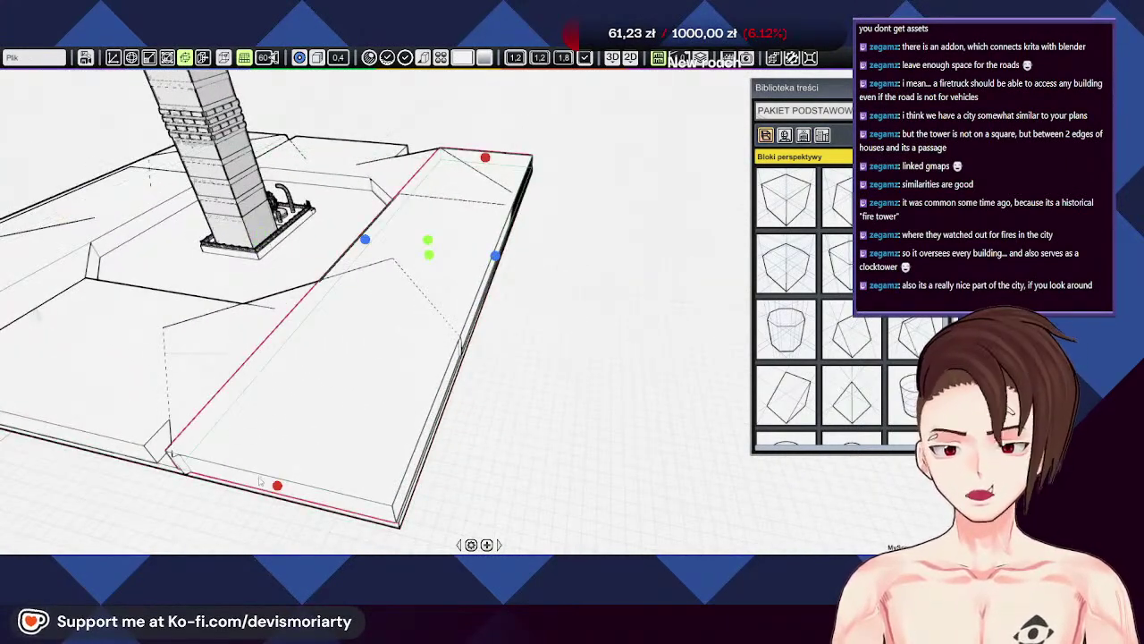
key(w)
scroll(502, 332, up, 2)
scroll(492, 317, up, 2)
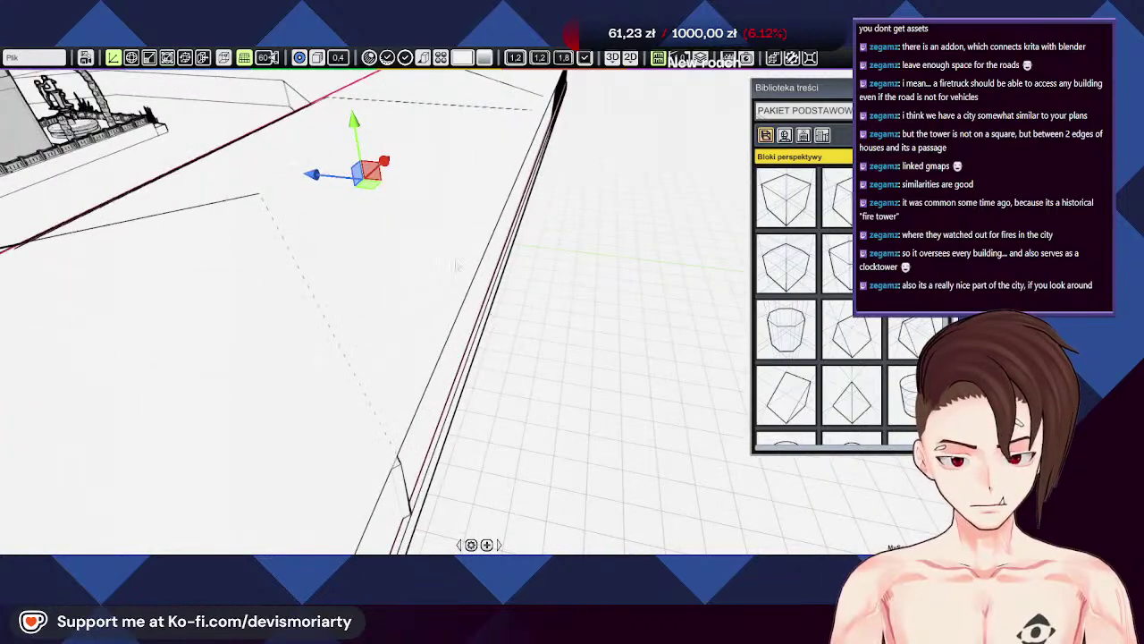
drag(314, 176, 316, 176)
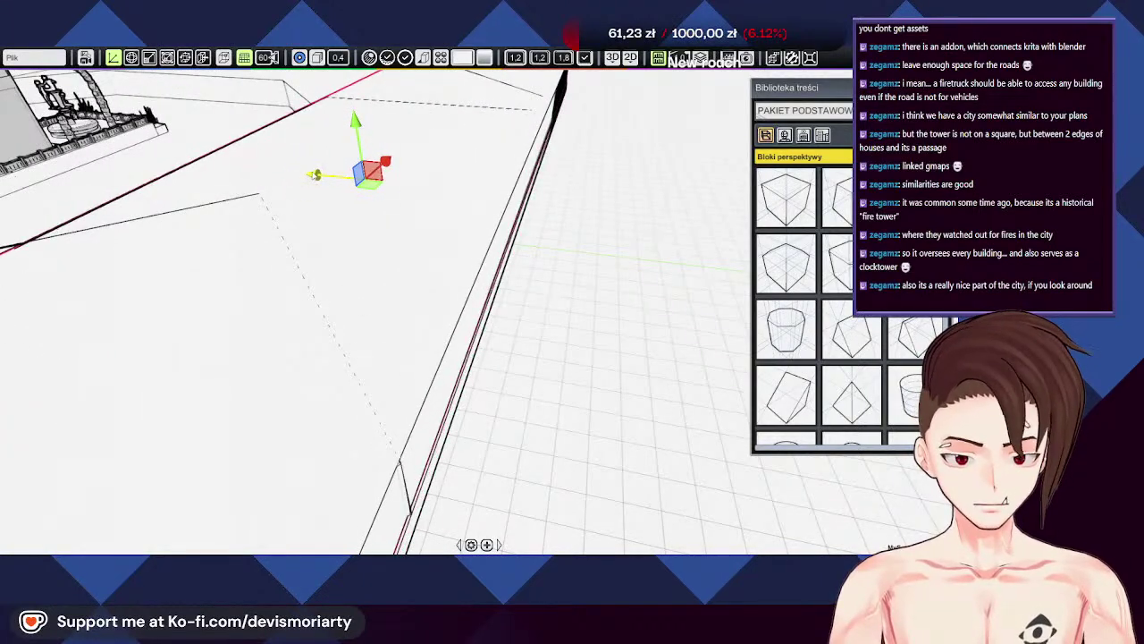
middle_drag(439, 301, 415, 218)
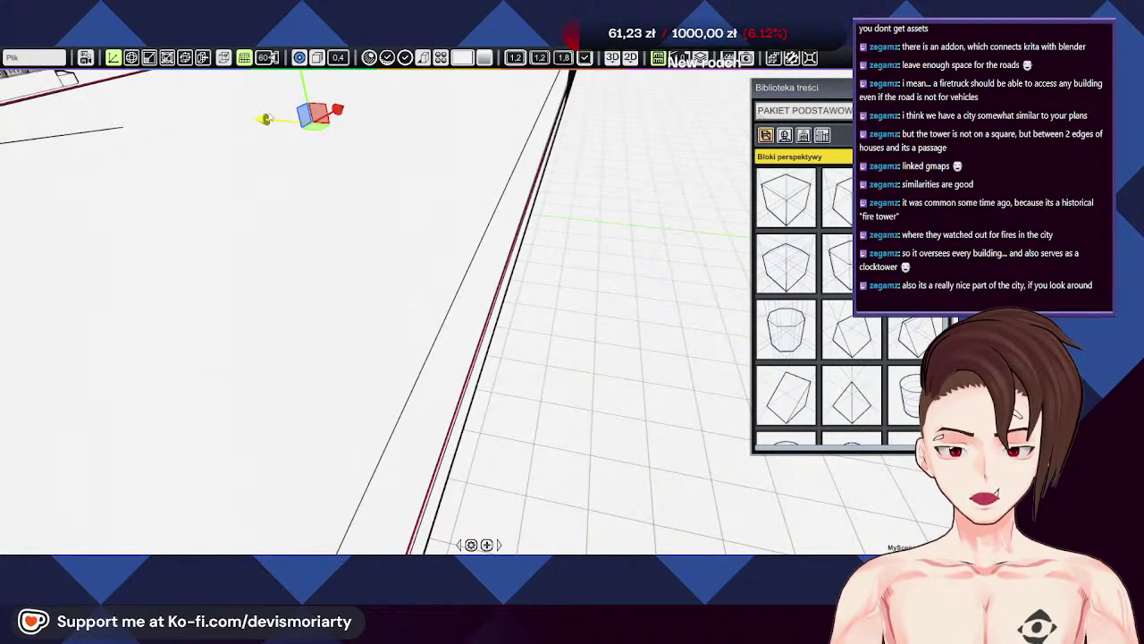
middle_drag(536, 235, 372, 208)
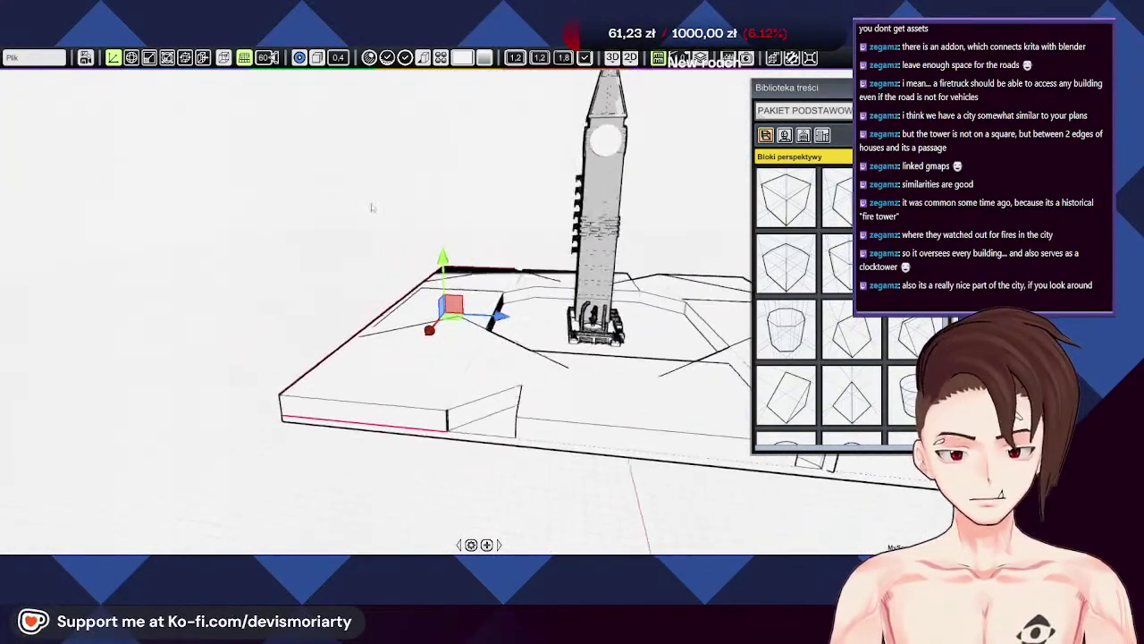
Step: Align the copied block's inner side with the octagonal opening's edge, deselect it and check the platform from above
scroll(464, 313, up, 8)
key(t)
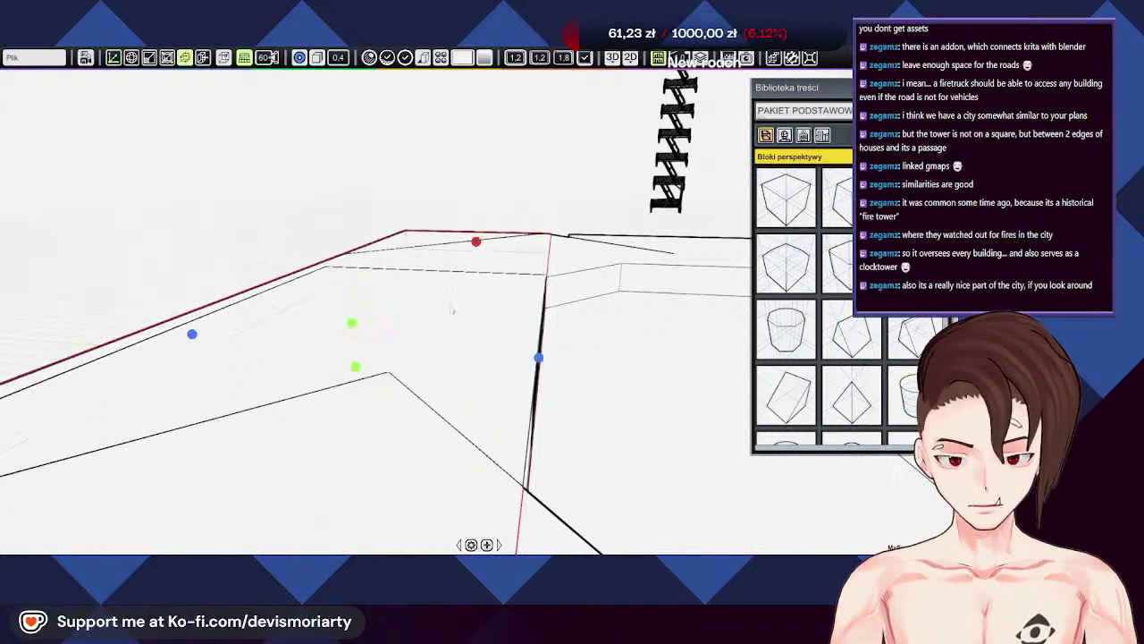
middle_drag(515, 358, 568, 381)
scroll(566, 381, down, 10)
click(243, 265)
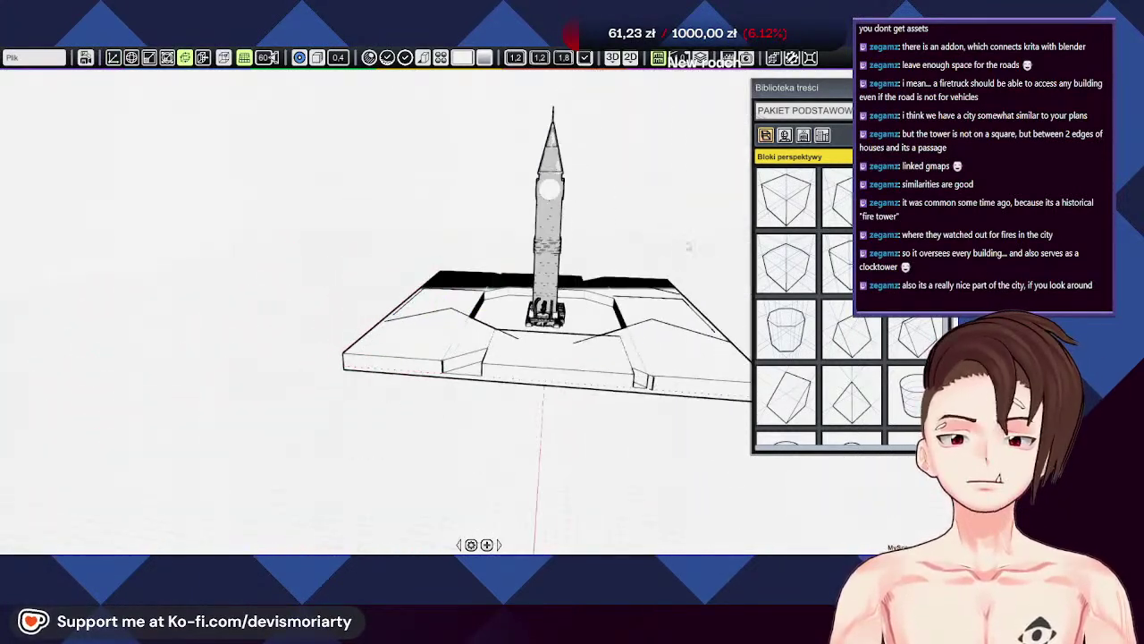
middle_drag(572, 339, 669, 473)
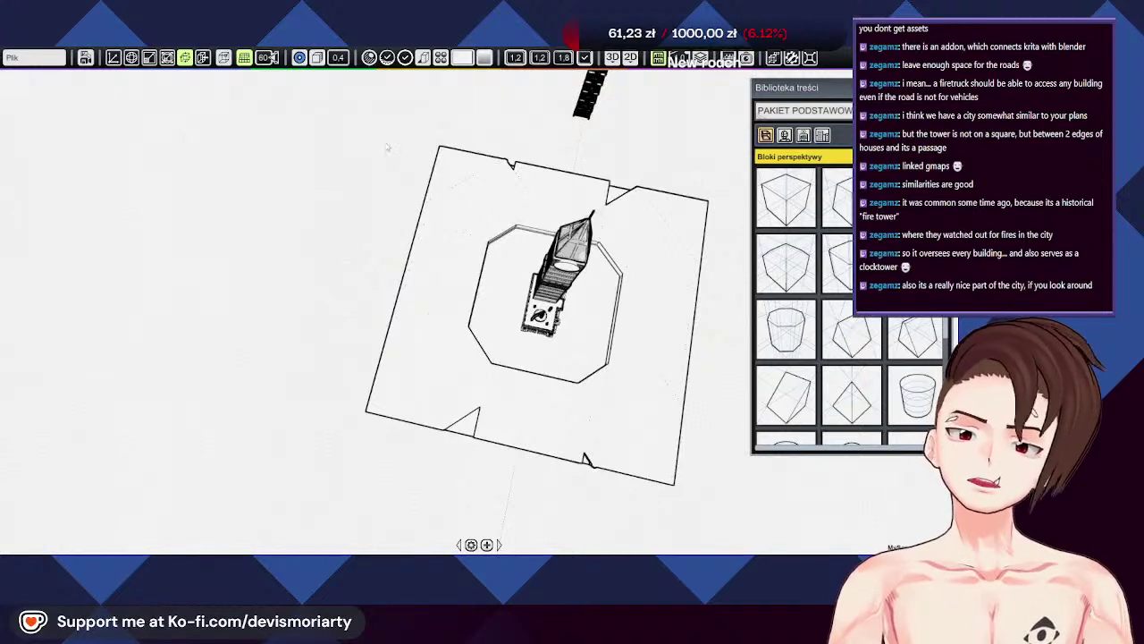
Step: Duplicate the wide block again outside the platform and rotate the copy by a quarter turn
click(455, 165)
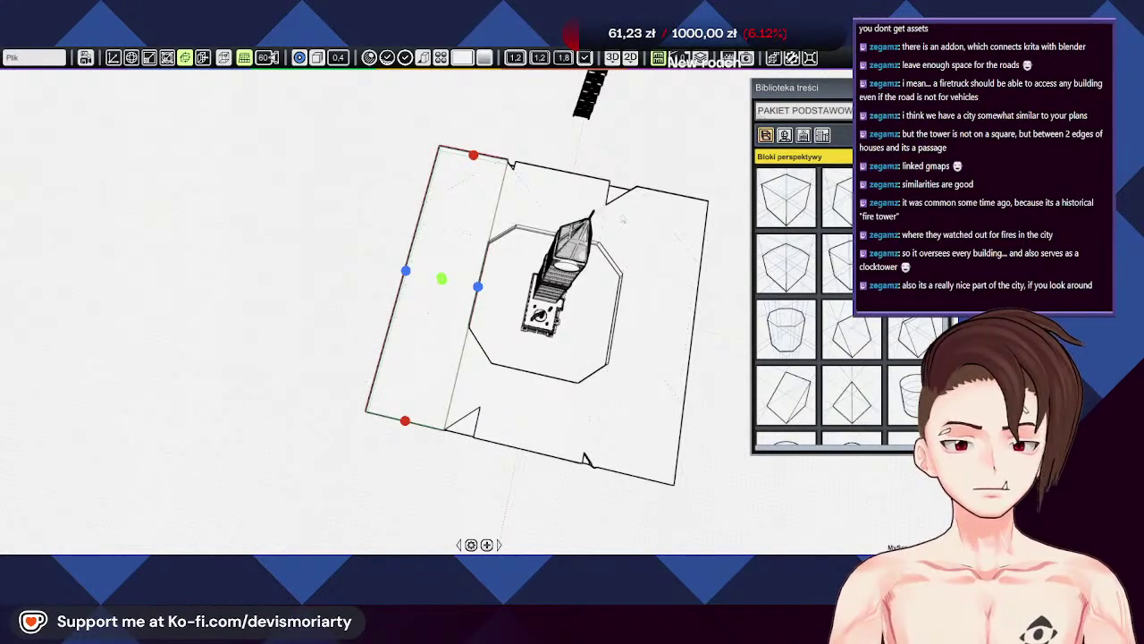
click(203, 59)
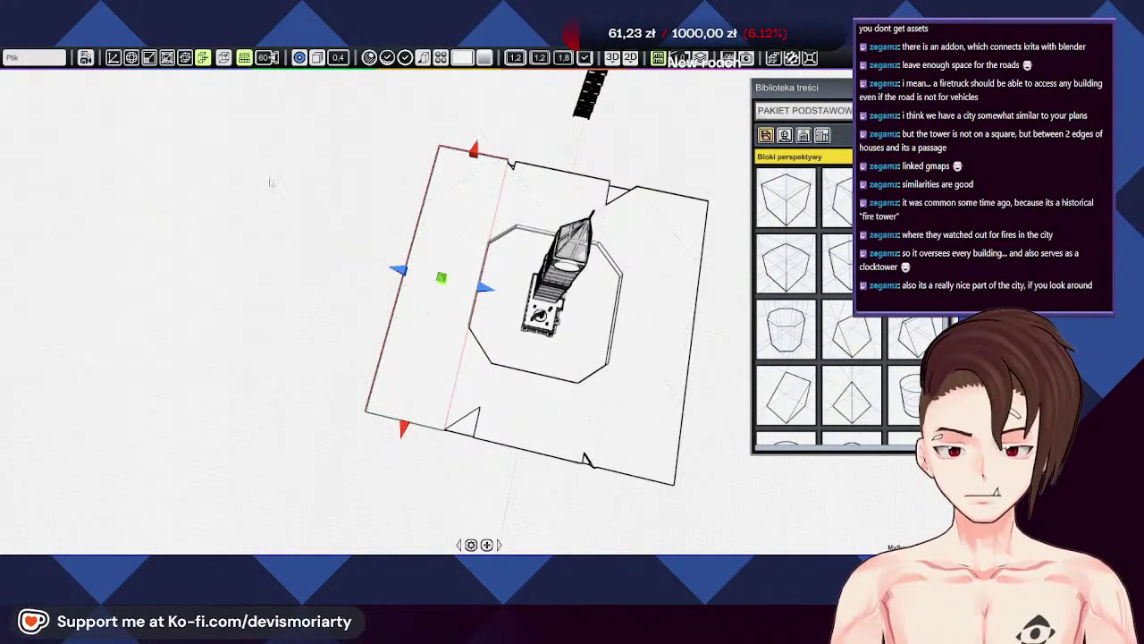
drag(398, 269, 323, 266)
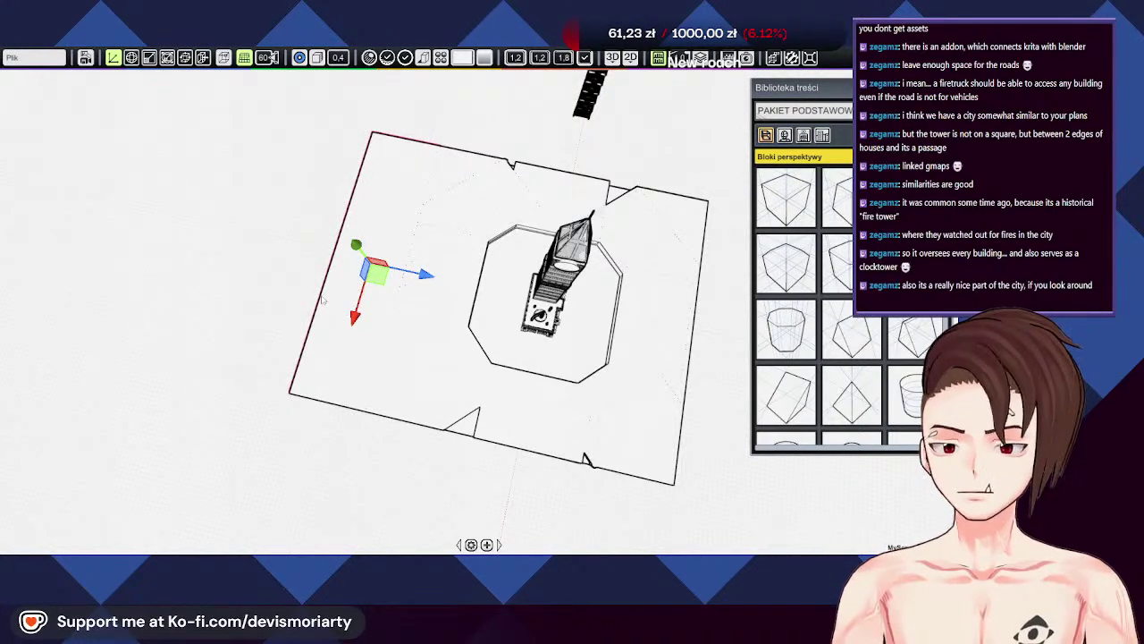
key(e)
drag(399, 306, 311, 365)
Step: Move the rotated block along an adjacent notched side of the platform to span its full length
key(w)
drag(355, 322, 418, 230)
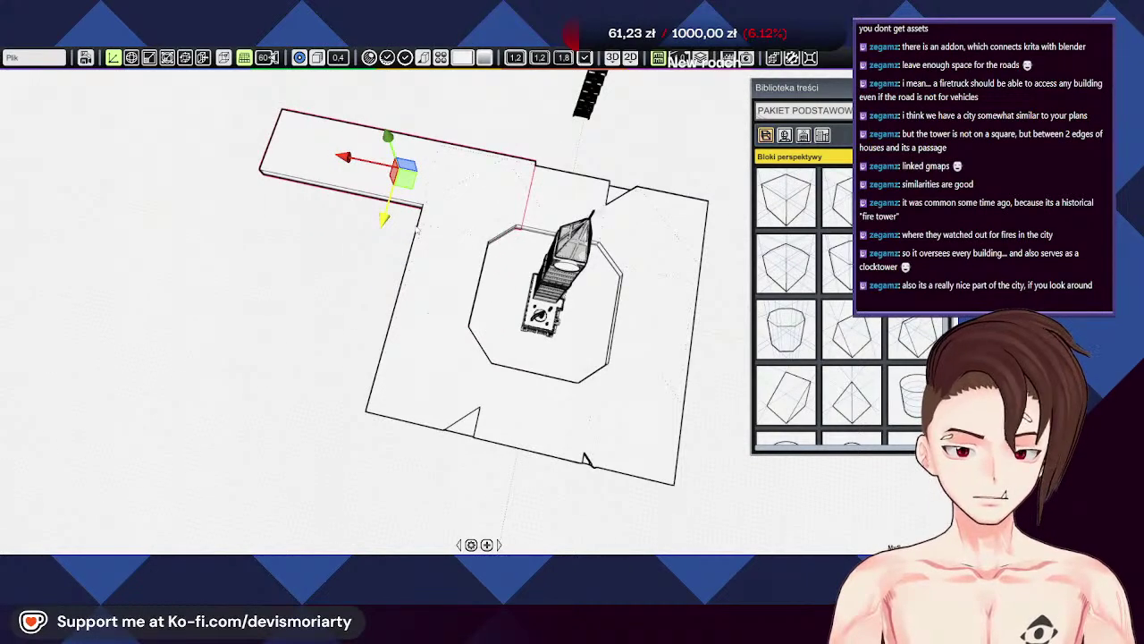
drag(345, 158, 513, 193)
middle_drag(266, 203, 590, 170)
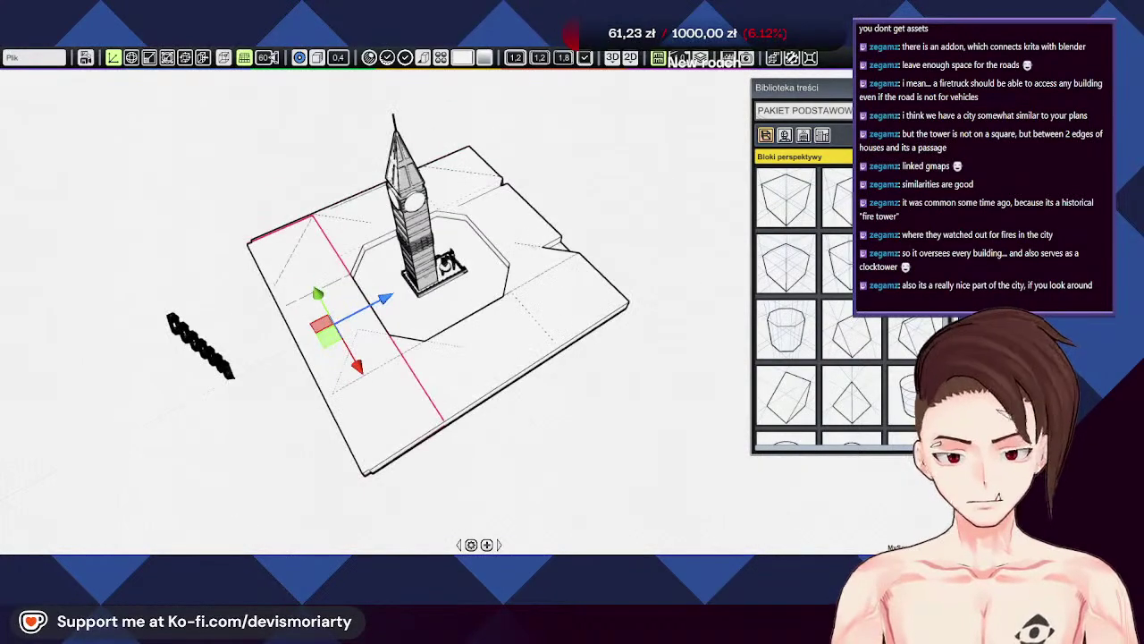
Step: Nudge the rotated block inward toward the tower so its inner side approaches the octagonal opening
middle_drag(513, 500, 669, 271)
scroll(464, 393, up, 3)
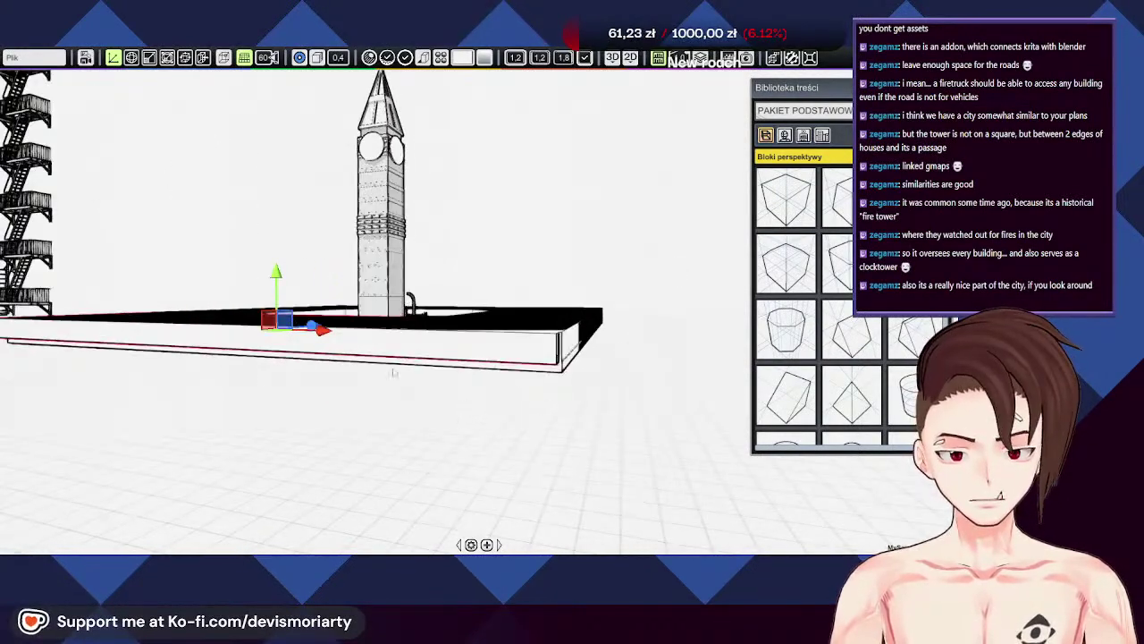
middle_drag(464, 394, 473, 501)
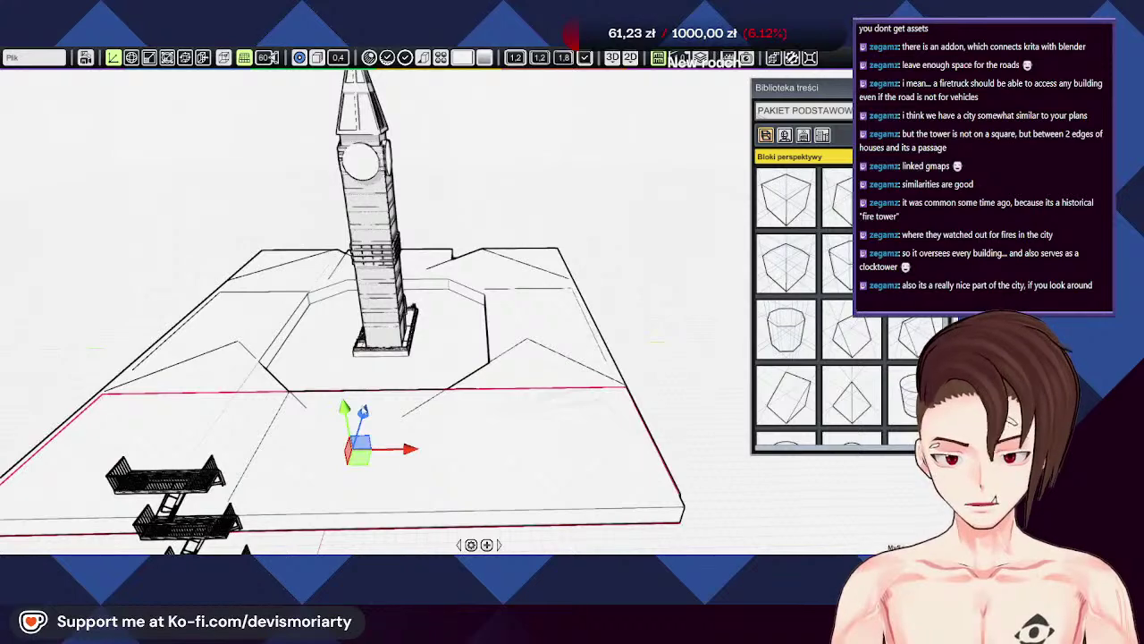
drag(362, 412, 370, 405)
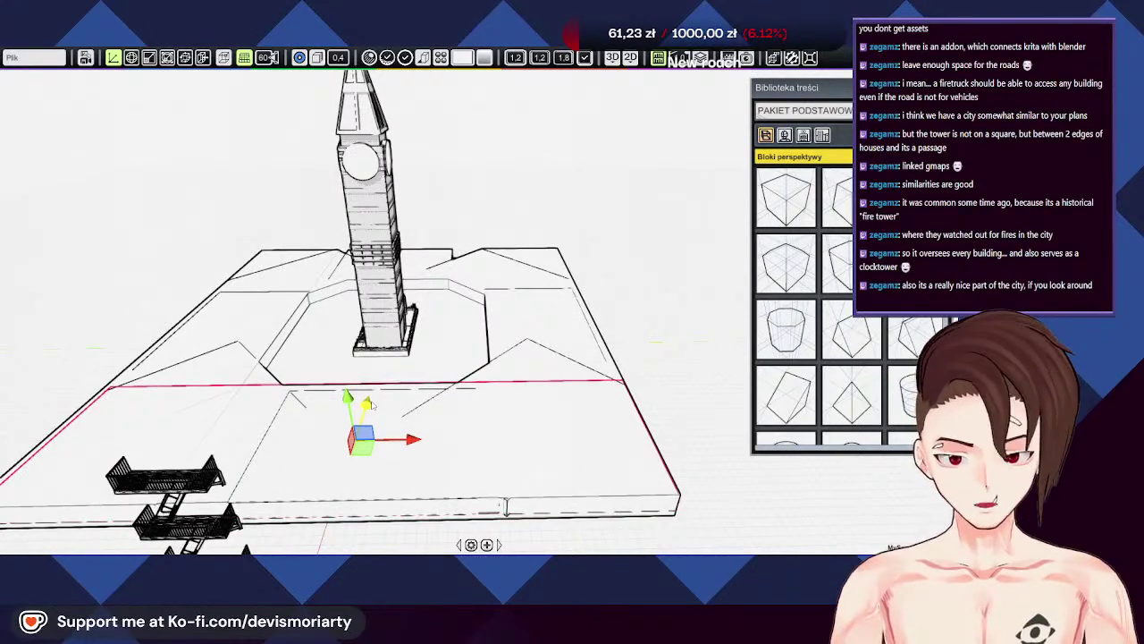
Step: Extend the ground base's edge outward below the rotated block to leave a narrow ledge
middle_drag(501, 536, 540, 475)
scroll(509, 471, up, 5)
click(471, 480)
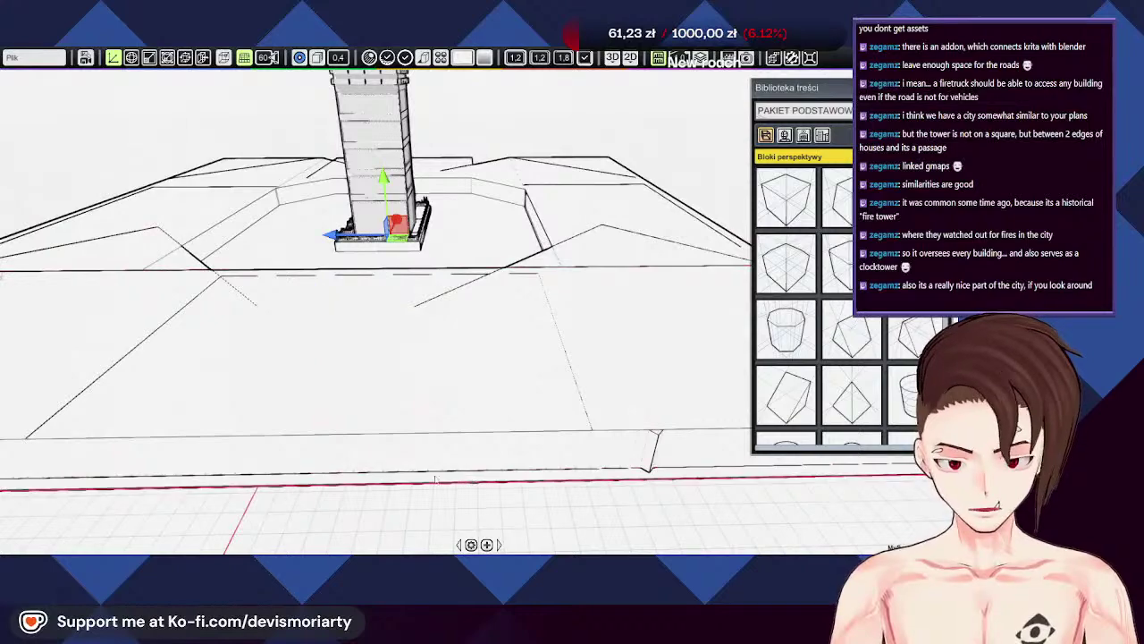
key(t)
middle_drag(587, 534, 312, 286)
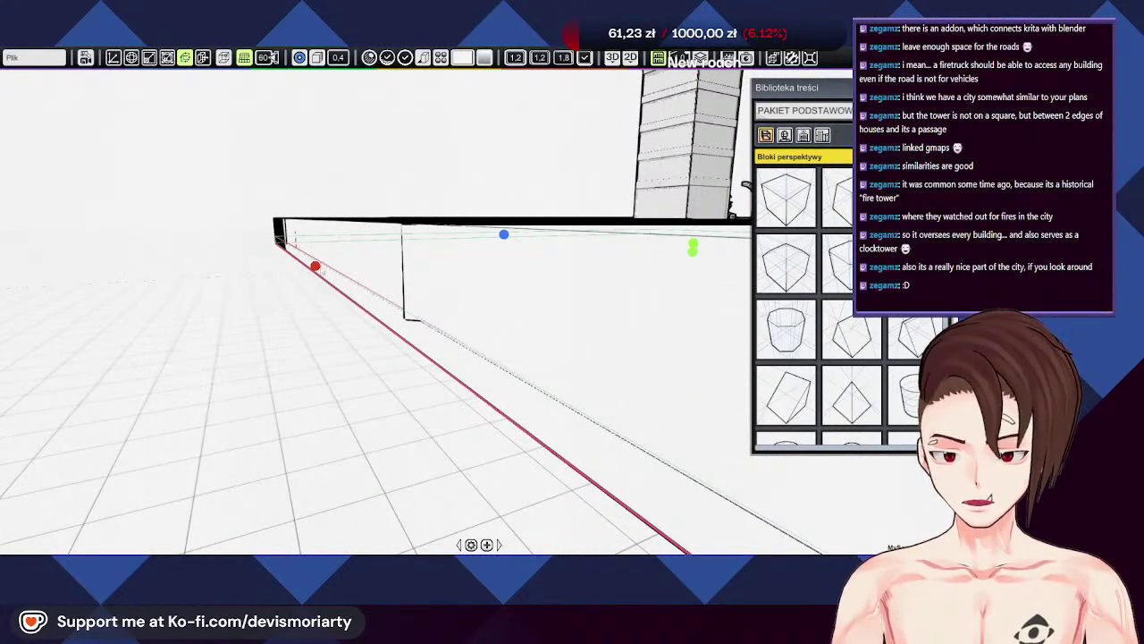
drag(316, 267, 309, 268)
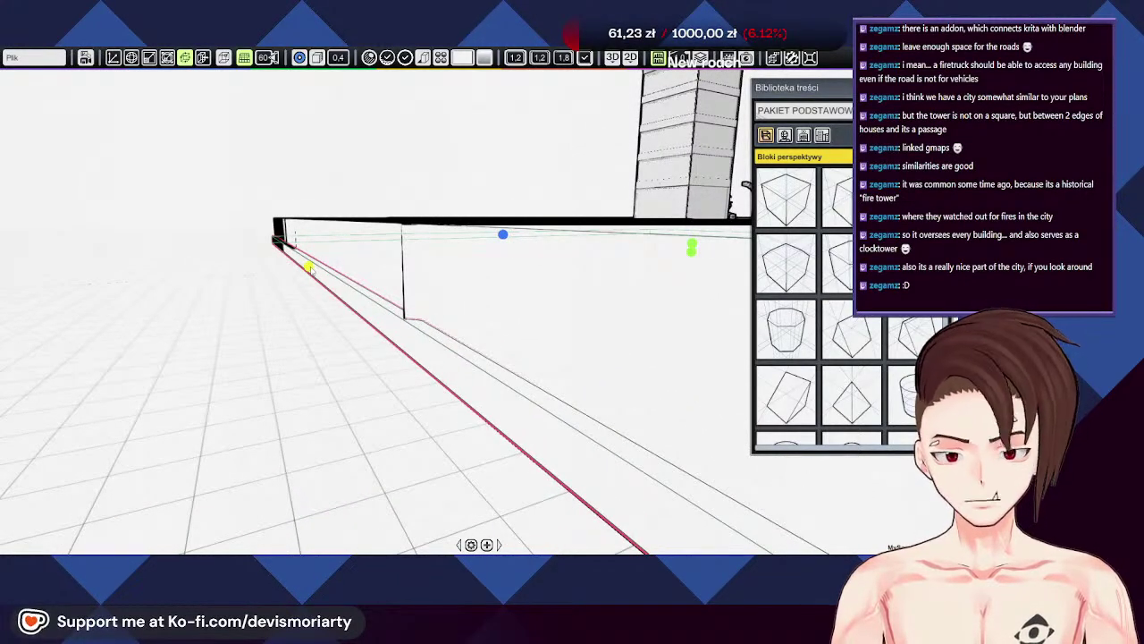
Step: Select the rotated block beside the tower and nudge it slightly outward toward the ground base's edge
middle_drag(310, 269, 487, 371)
click(417, 369)
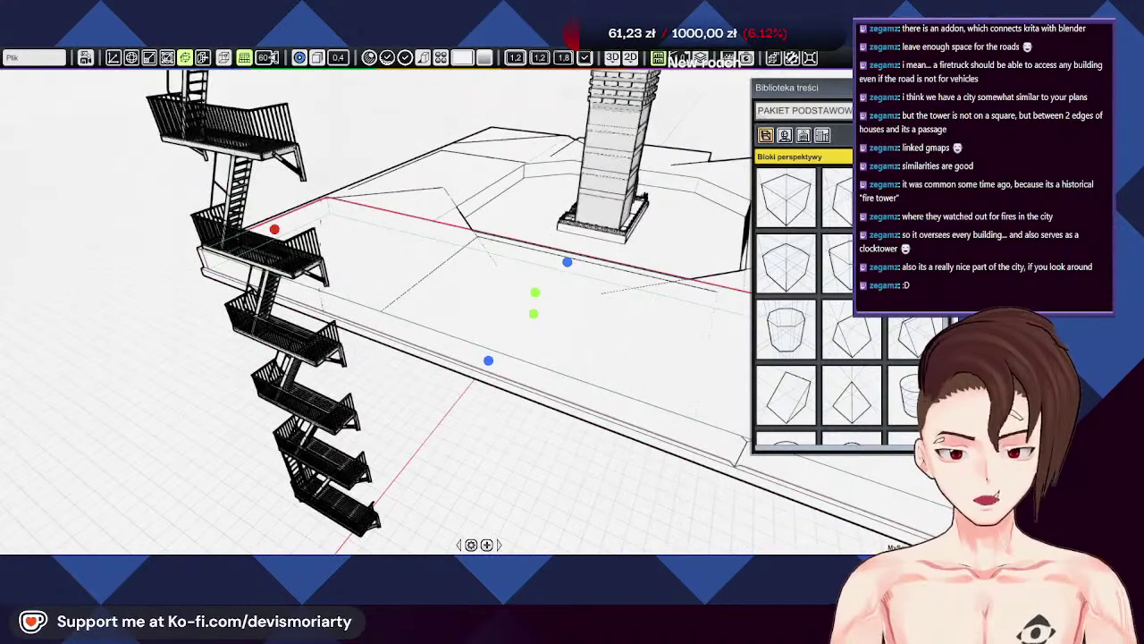
key(w)
middle_drag(560, 333, 483, 354)
drag(555, 278, 546, 277)
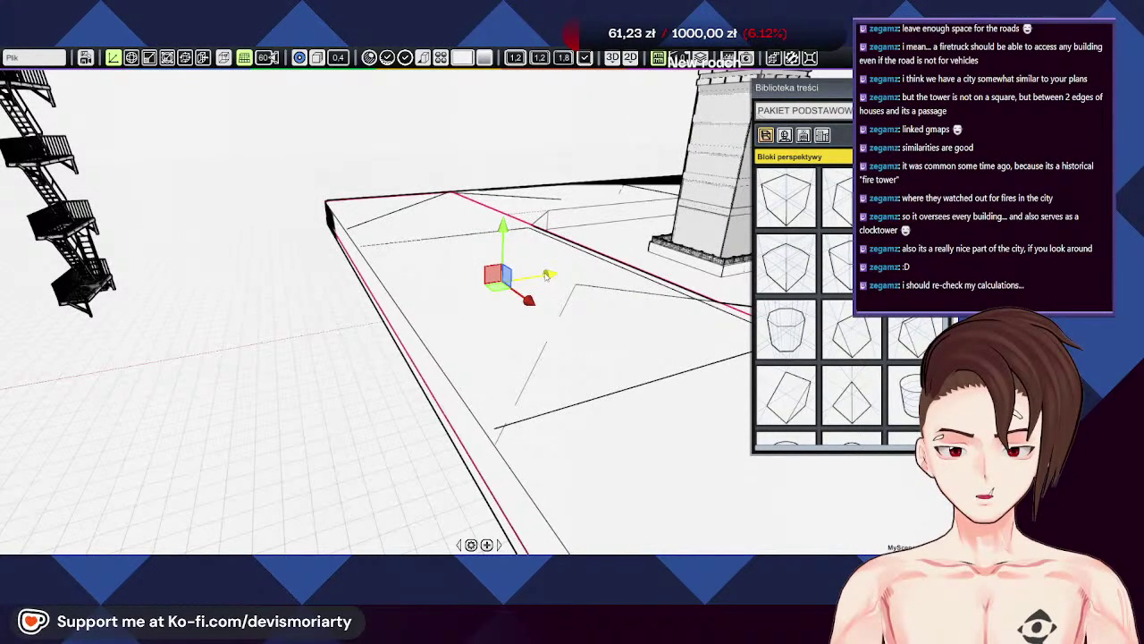
middle_drag(253, 170, 442, 311)
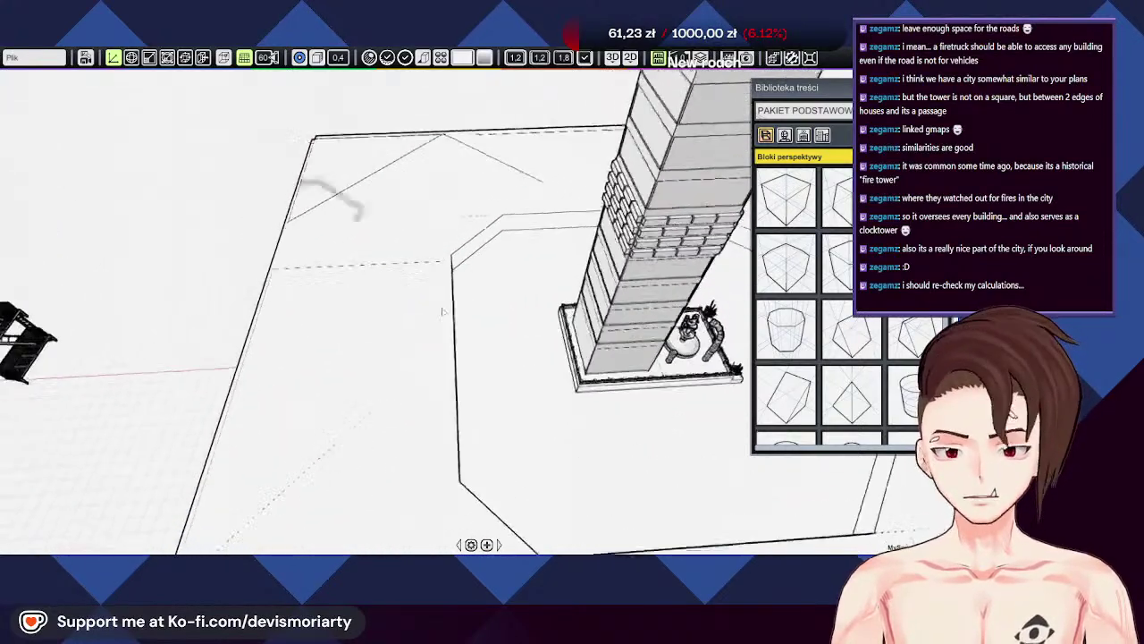
scroll(441, 311, down, 6)
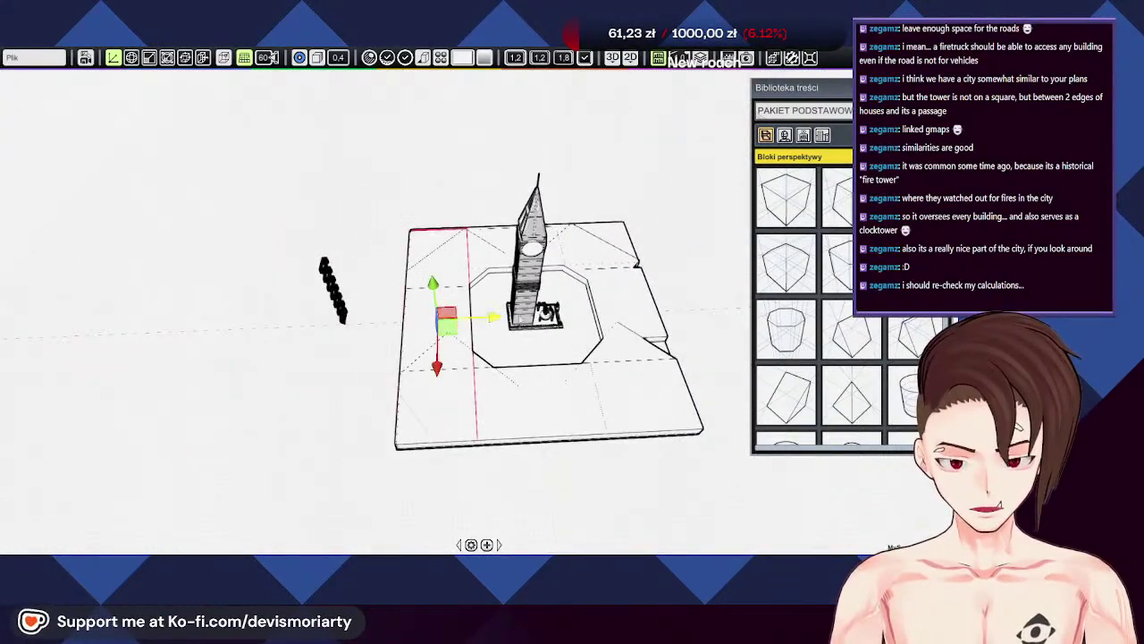
Step: Duplicate the rotated edge block and move the copy across the platform to cover the opposite notched side
scroll(440, 312, up, 6)
middle_drag(406, 325, 525, 327)
key(t)
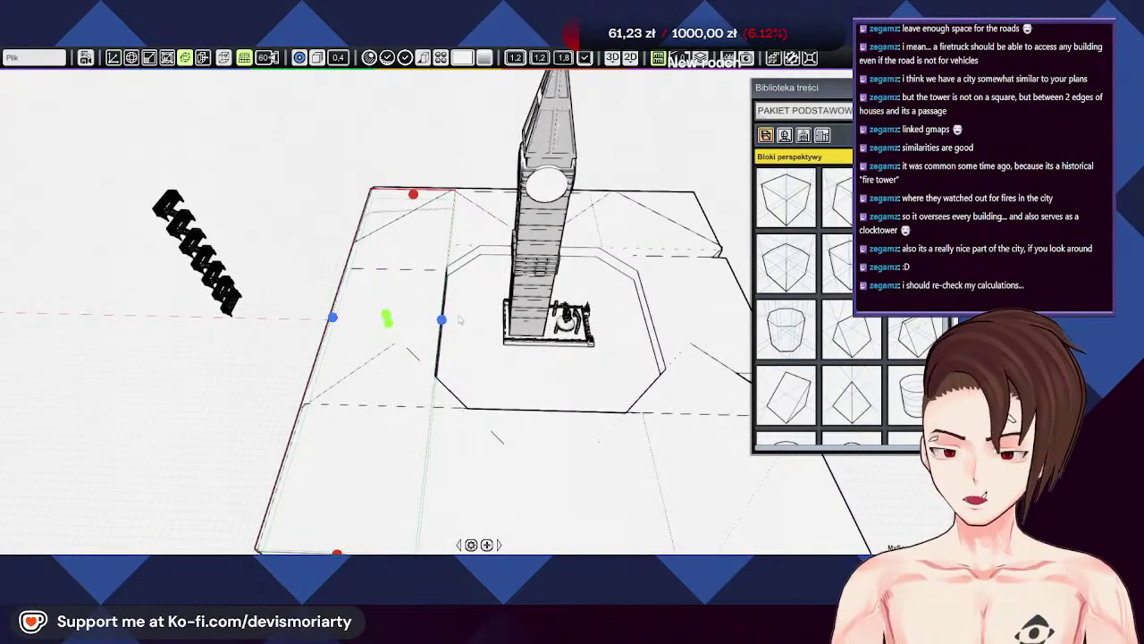
key(y)
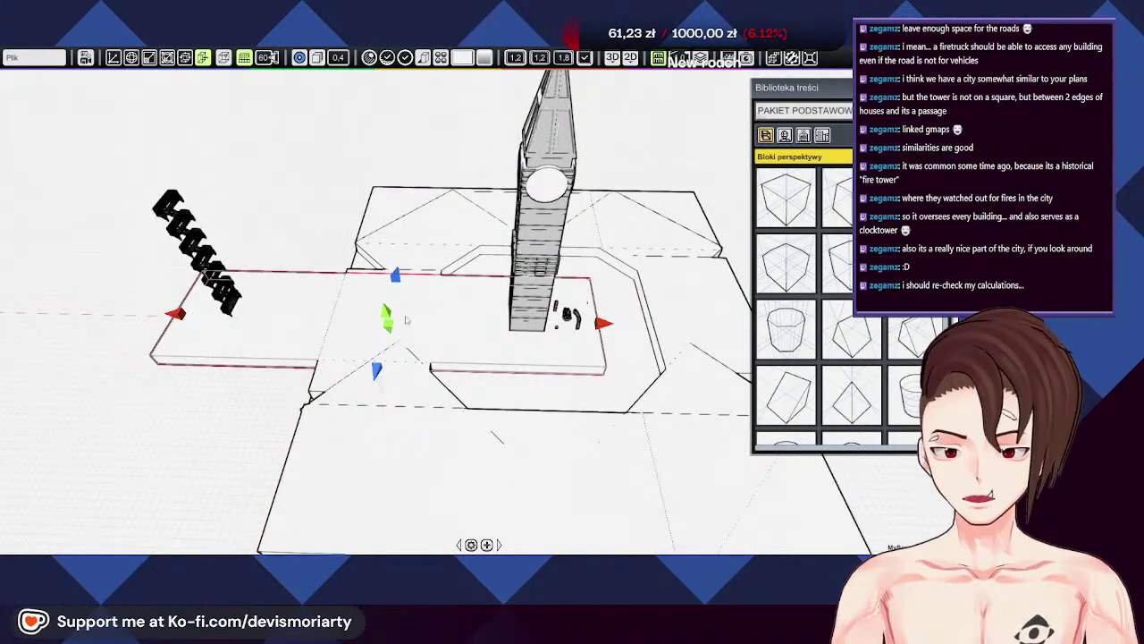
key(ctrl+z)
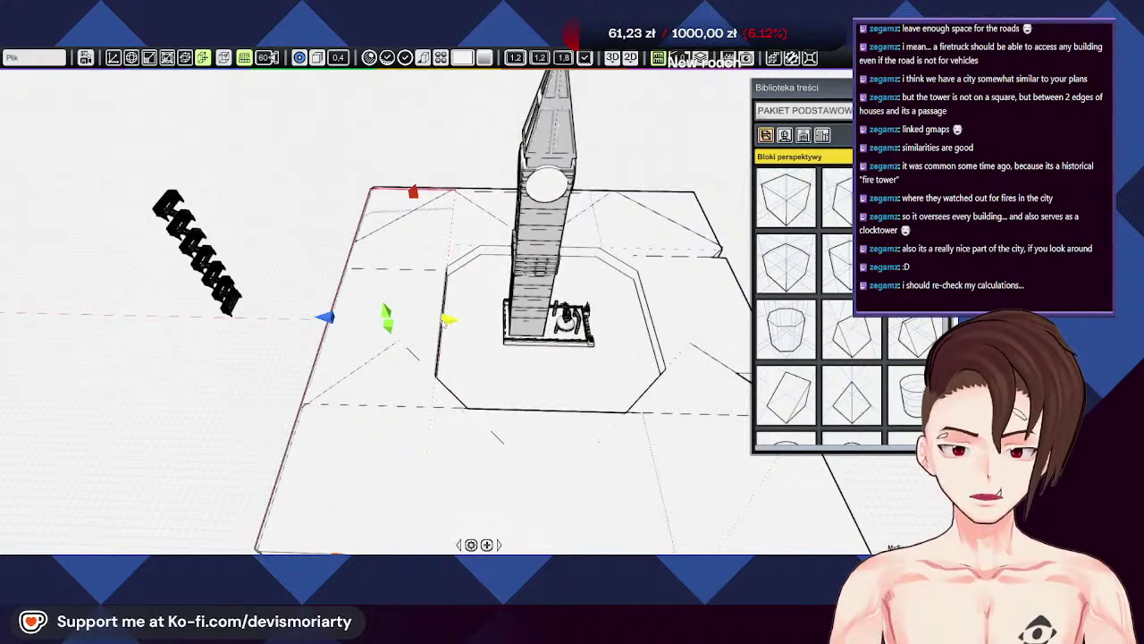
drag(495, 323, 556, 322)
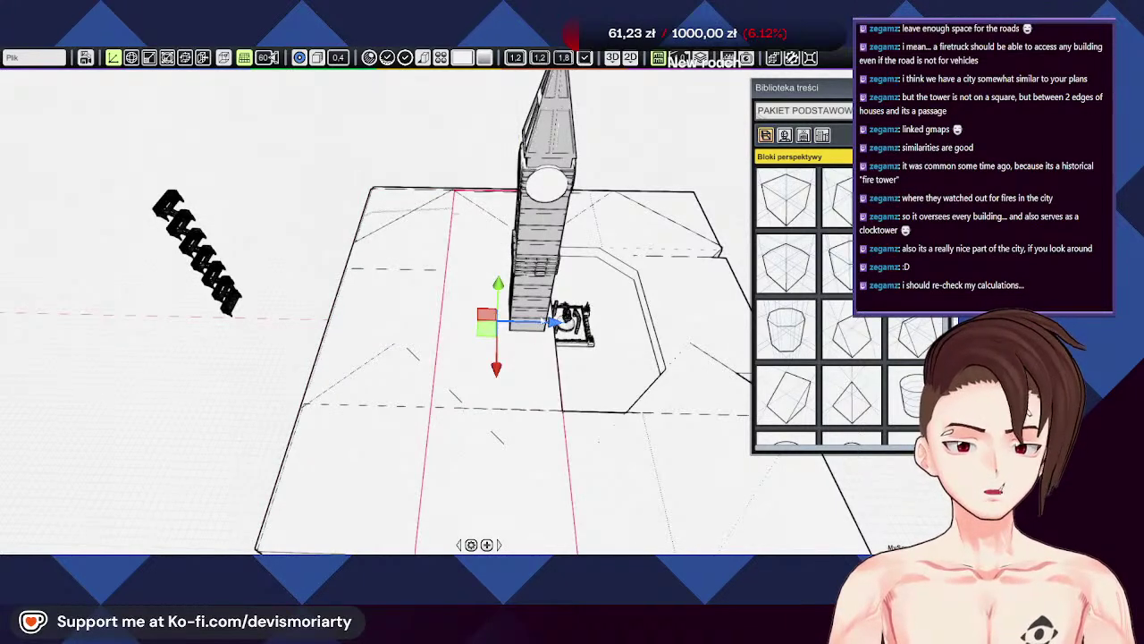
drag(550, 321, 758, 315)
shift+middle_drag(746, 327, 566, 297)
Step: Fine-tune the copied block's position on the opposite side and stretch its outer edge slightly outward
drag(529, 259, 522, 259)
middle_drag(523, 259, 579, 363)
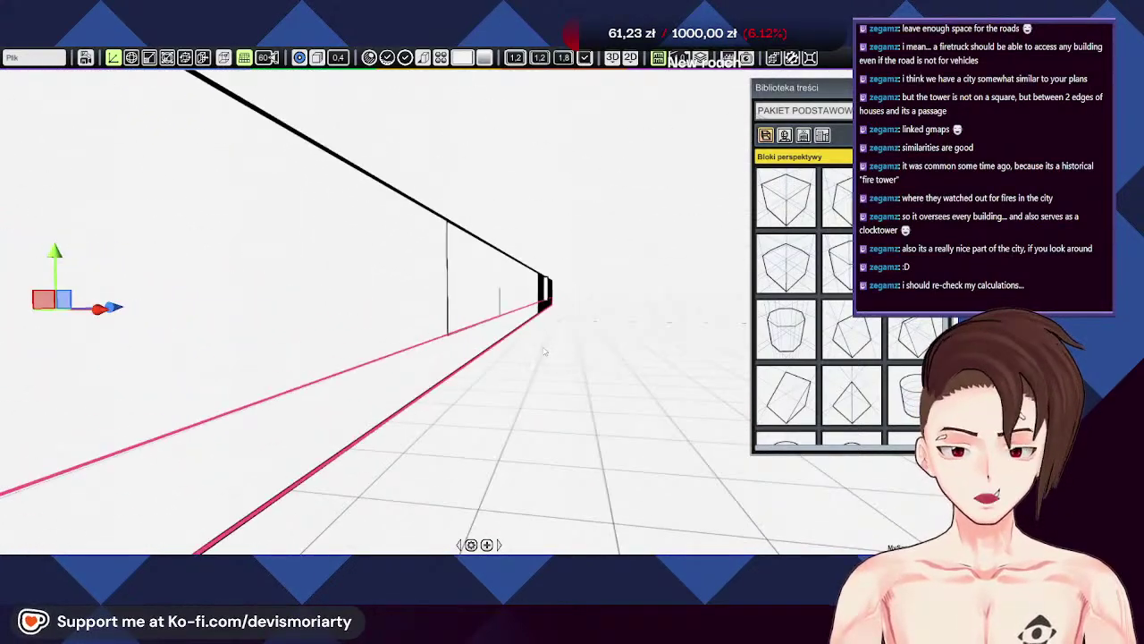
key(u)
key(y)
drag(527, 316, 533, 313)
middle_drag(586, 305, 140, 378)
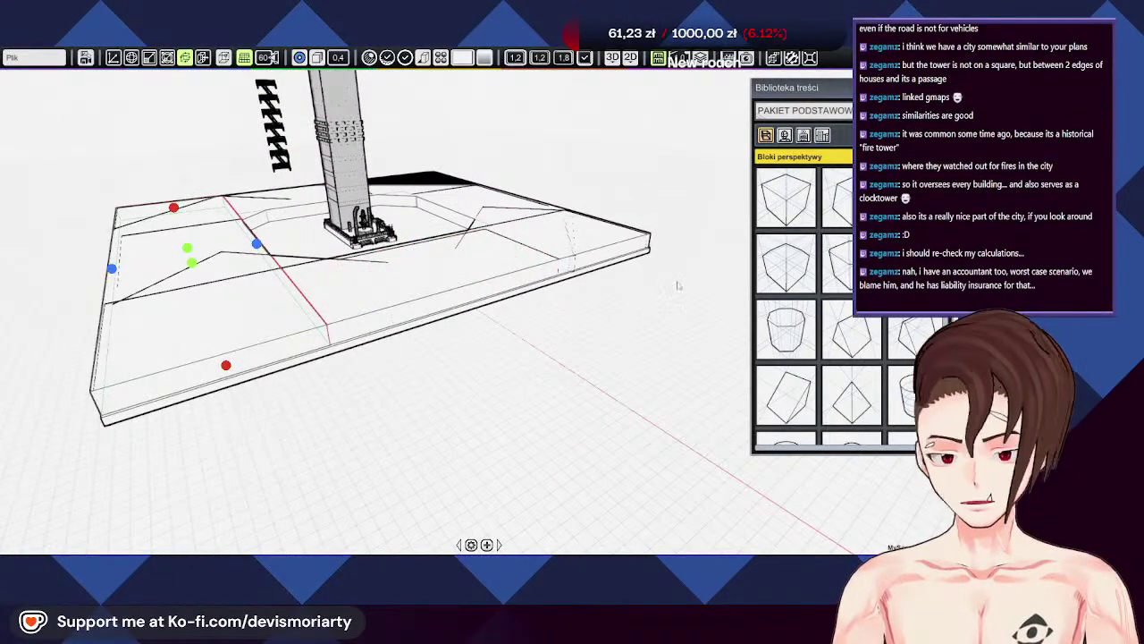
middle_drag(678, 284, 638, 416)
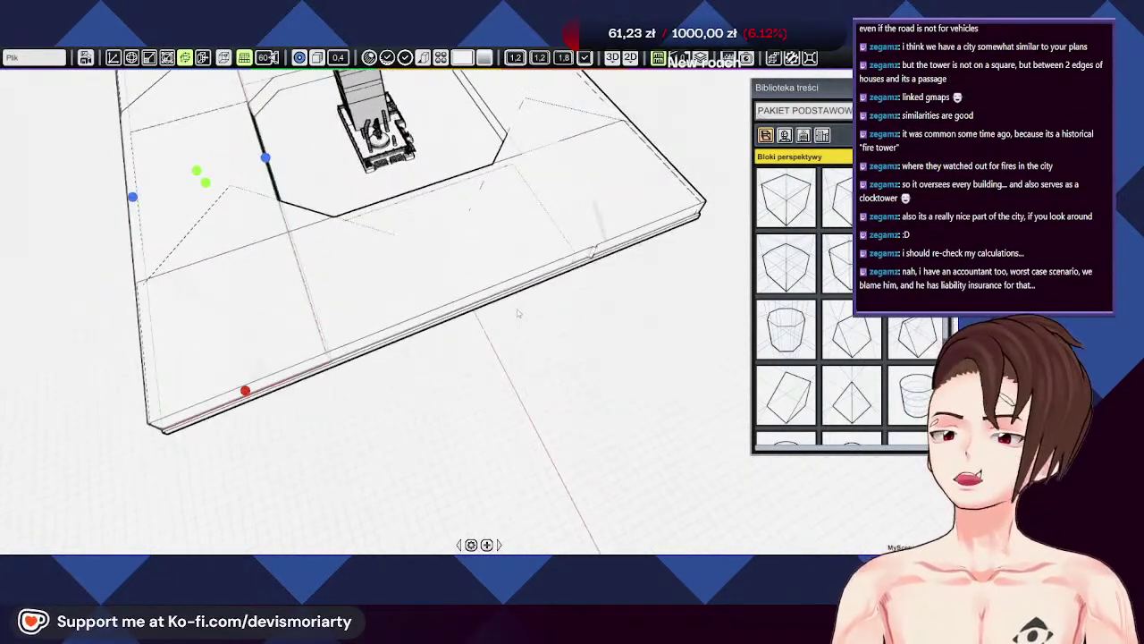
middle_drag(361, 259, 529, 284)
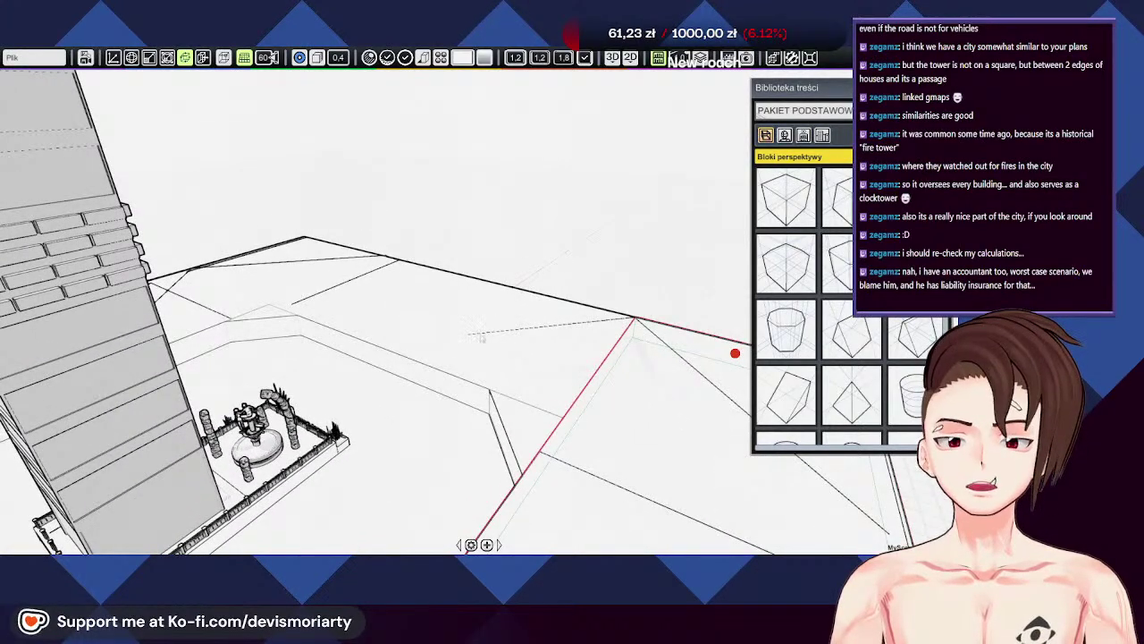
Step: Nudge the copied block a little further outward to line it up with the ground base's edge
click(417, 369)
middle_drag(578, 332, 371, 343)
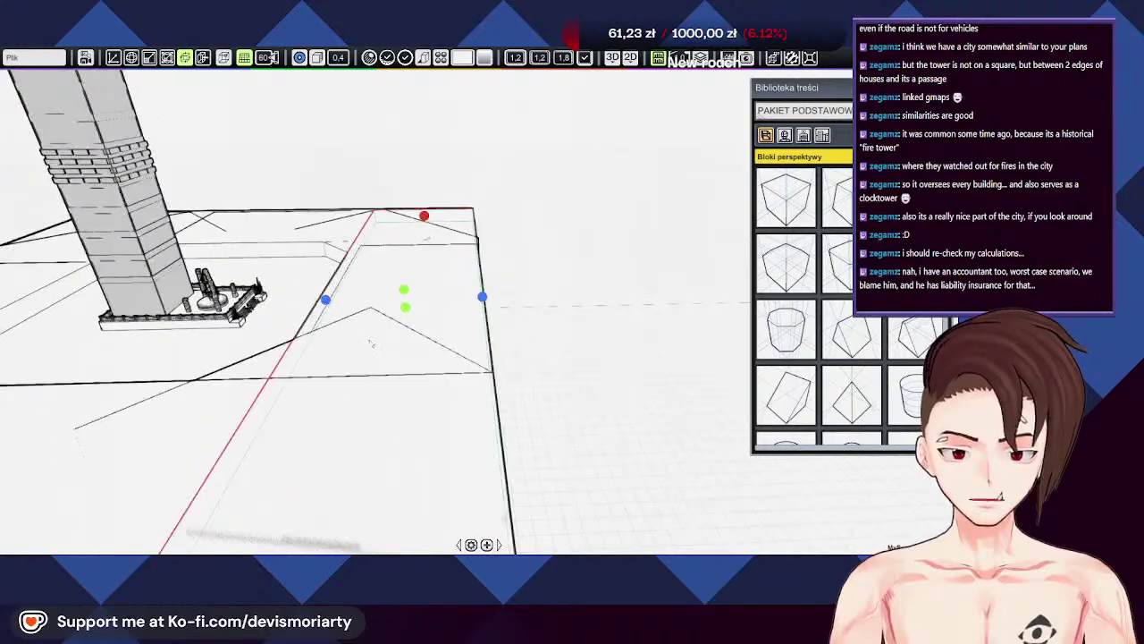
key(w)
middle_drag(519, 326, 422, 295)
drag(409, 289, 416, 287)
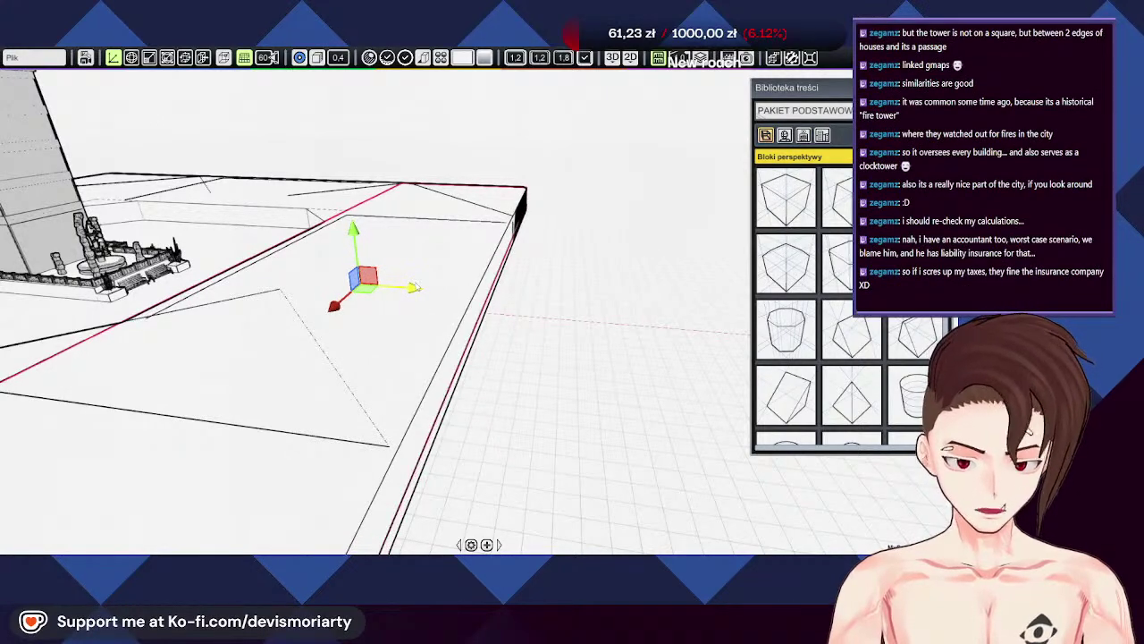
Step: Examine the covered platform, the octagonal opening and the tower's base from several angles
right_drag(536, 299, 123, 229)
scroll(537, 188, down, 5)
click(126, 230)
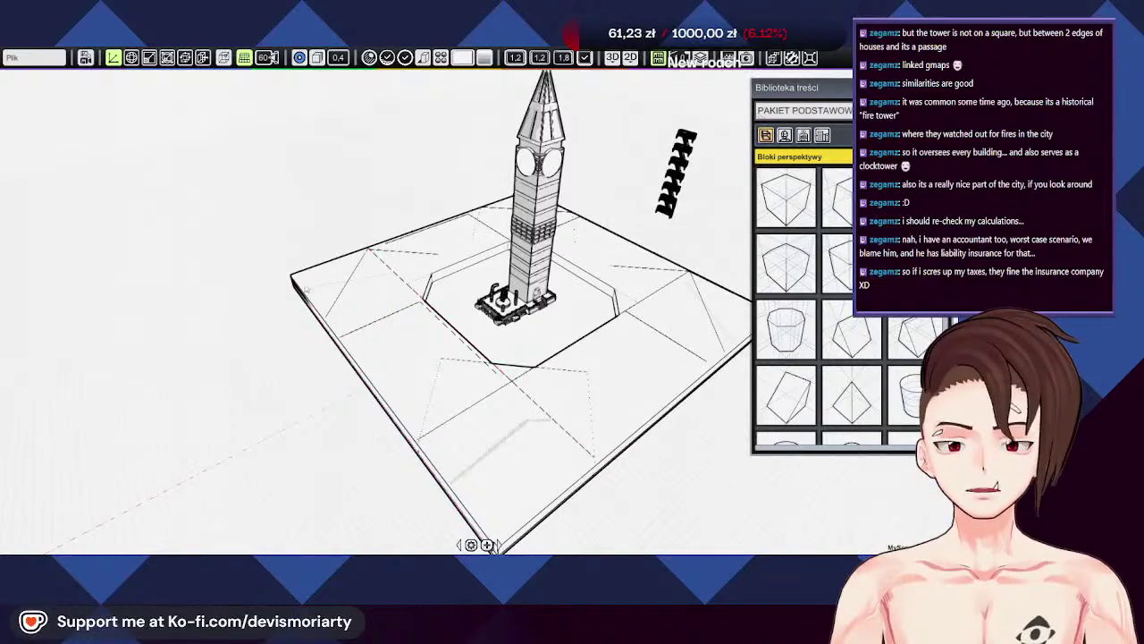
right_drag(306, 290, 689, 383)
scroll(557, 307, up, 5)
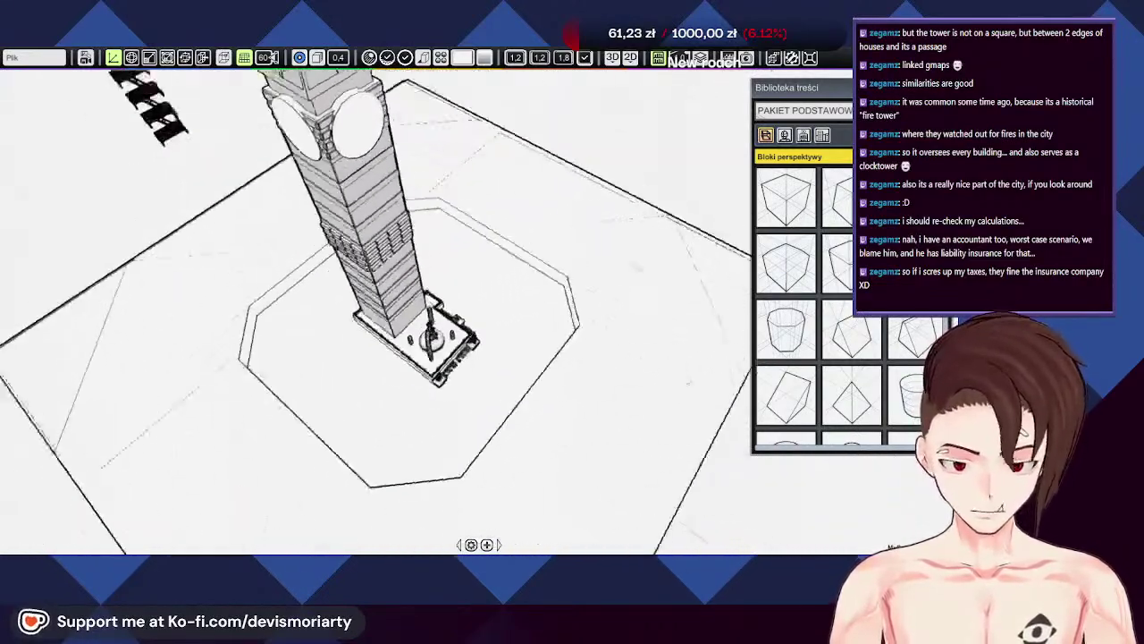
scroll(177, 416, down, 5)
right_drag(175, 417, 505, 398)
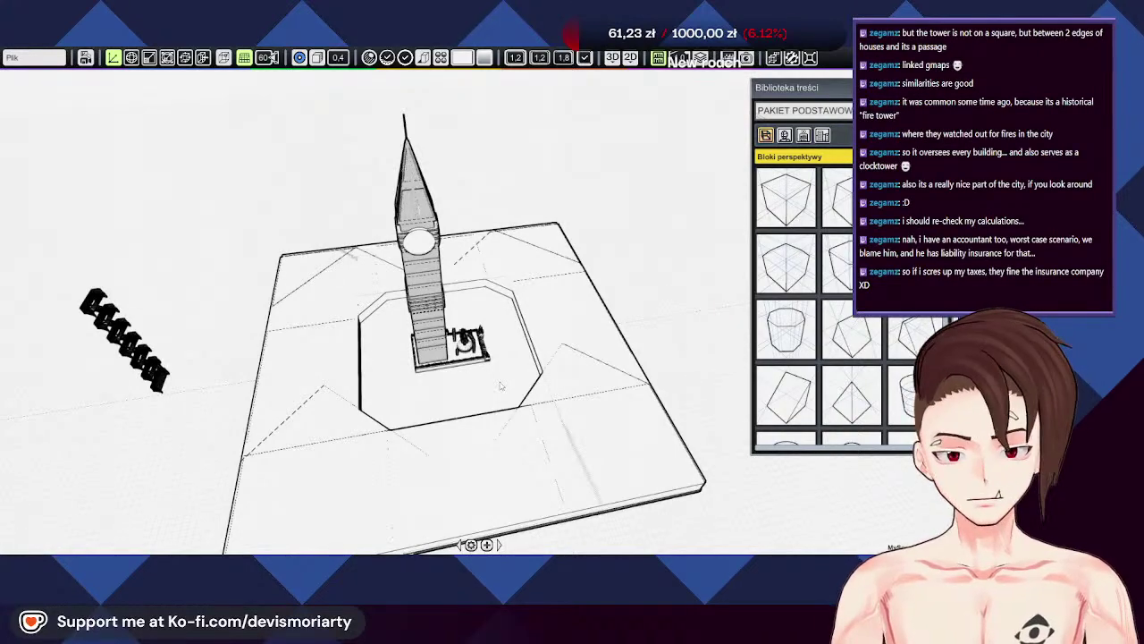
mouse_move(559, 172)
middle_down()
mouse_move(589, 138)
mouse_move(621, 157)
mouse_move(563, 159)
middle_up()
middle_drag(438, 236, 205, 230)
scroll(547, 388, up, 3)
middle_drag(548, 364, 429, 367)
scroll(492, 407, up, 3)
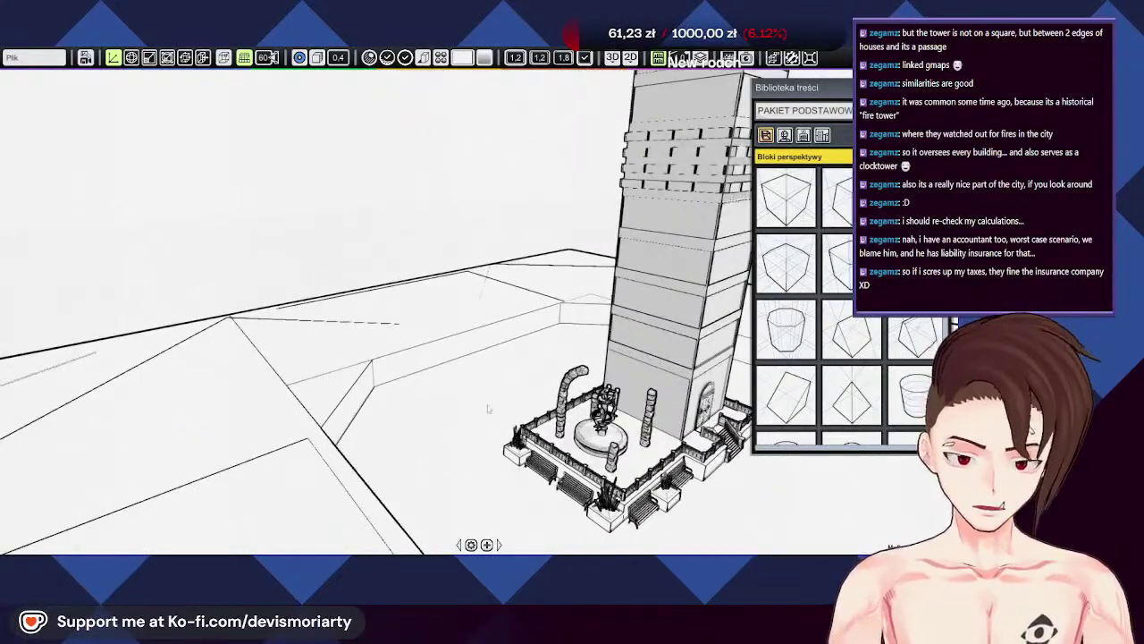
middle_drag(492, 400, 466, 389)
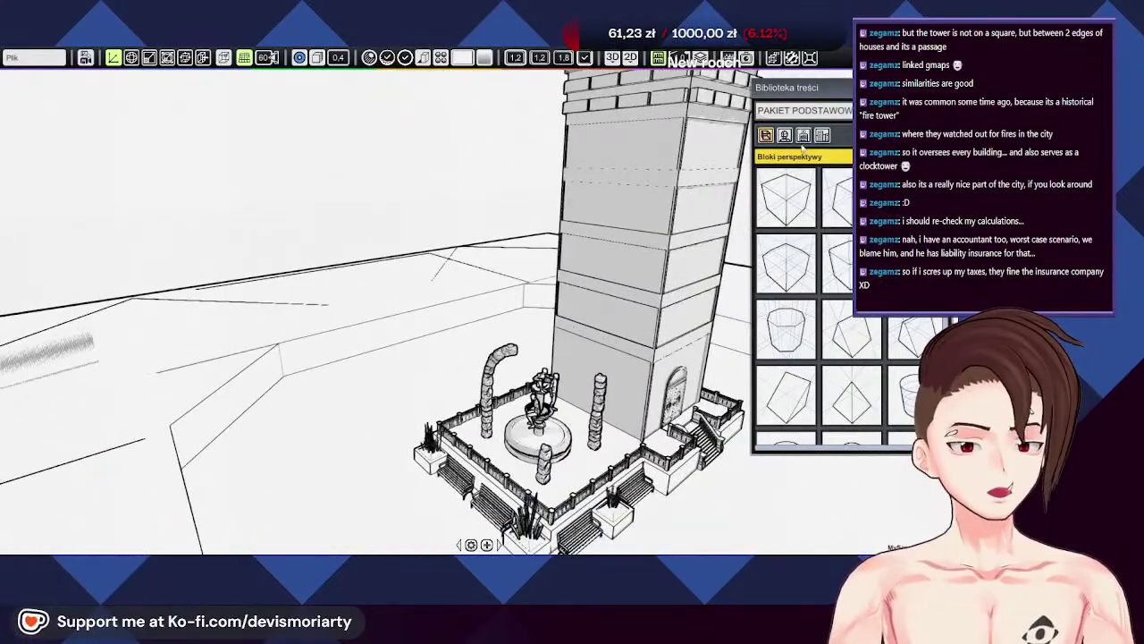
Step: Open the content library's package list and inspect the platform around the tower in a wider view
click(797, 112)
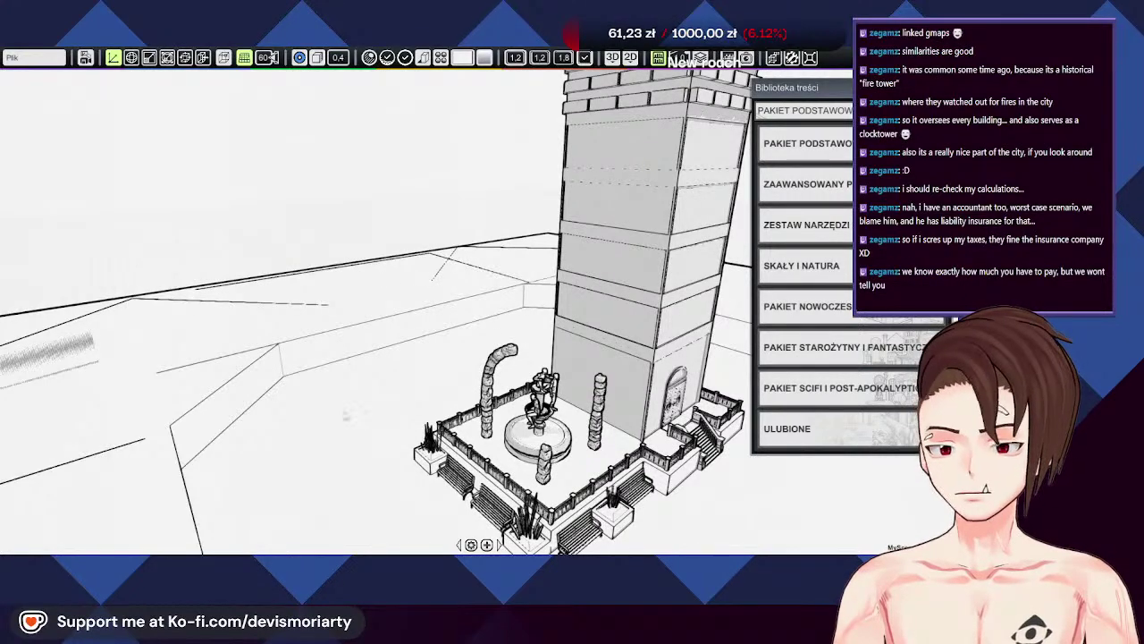
middle_drag(349, 414, 465, 409)
middle_drag(566, 301, 644, 301)
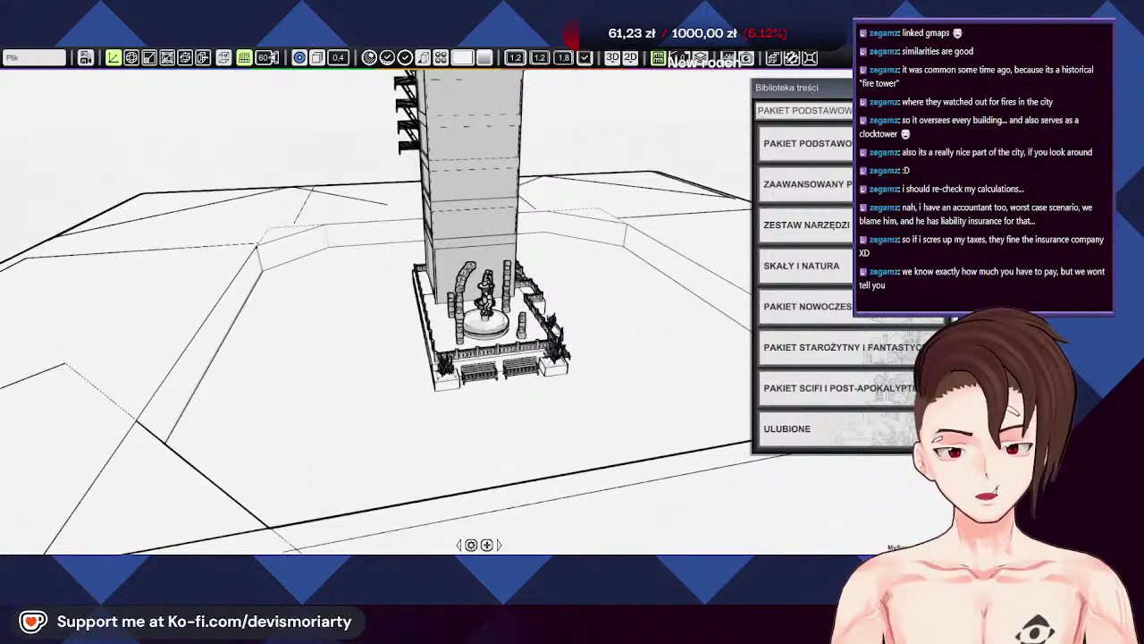
click(657, 58)
middle_drag(715, 268, 653, 414)
scroll(644, 264, down, 2)
scroll(679, 358, down, 3)
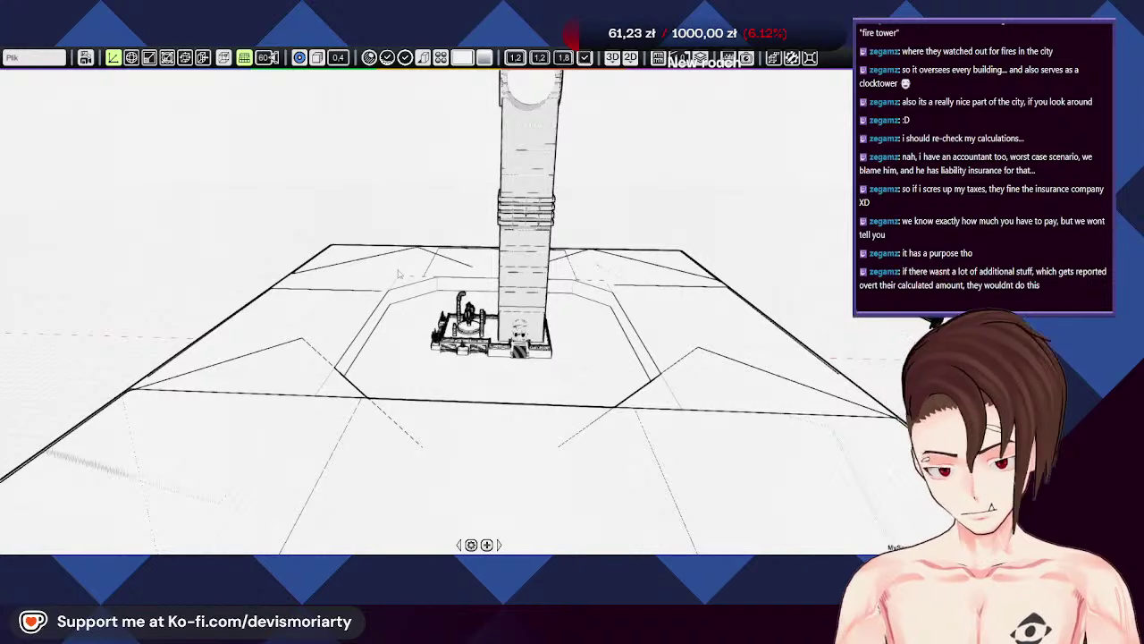
middle_drag(400, 274, 401, 265)
key(Tab)
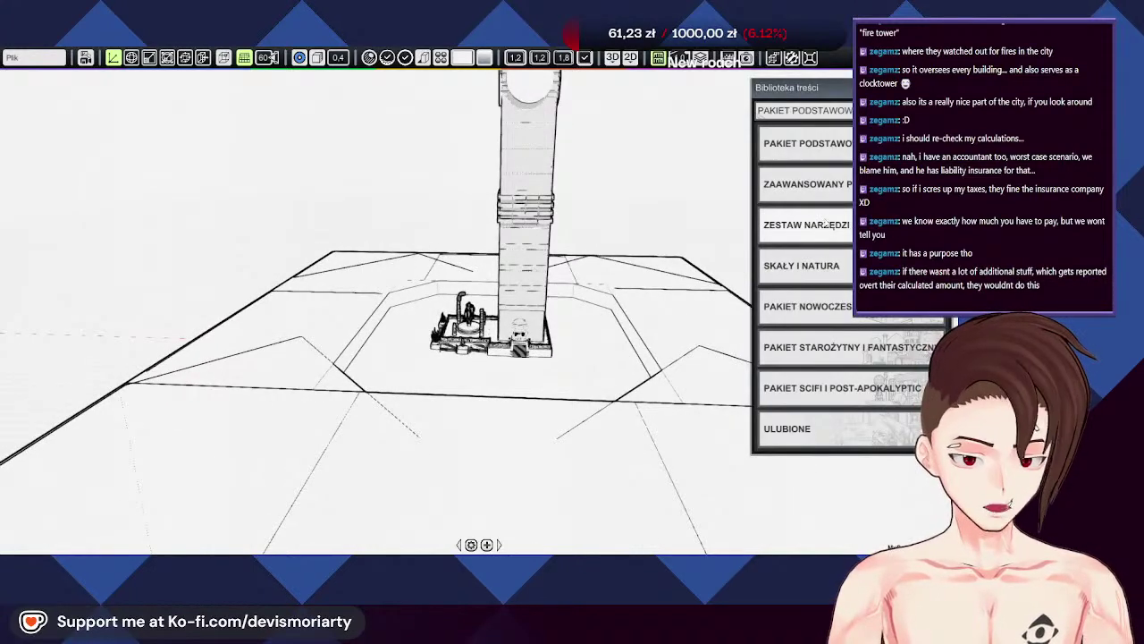
Step: Try a long apartment building from the modern package's city buildings on the platform, and delete it again
click(802, 306)
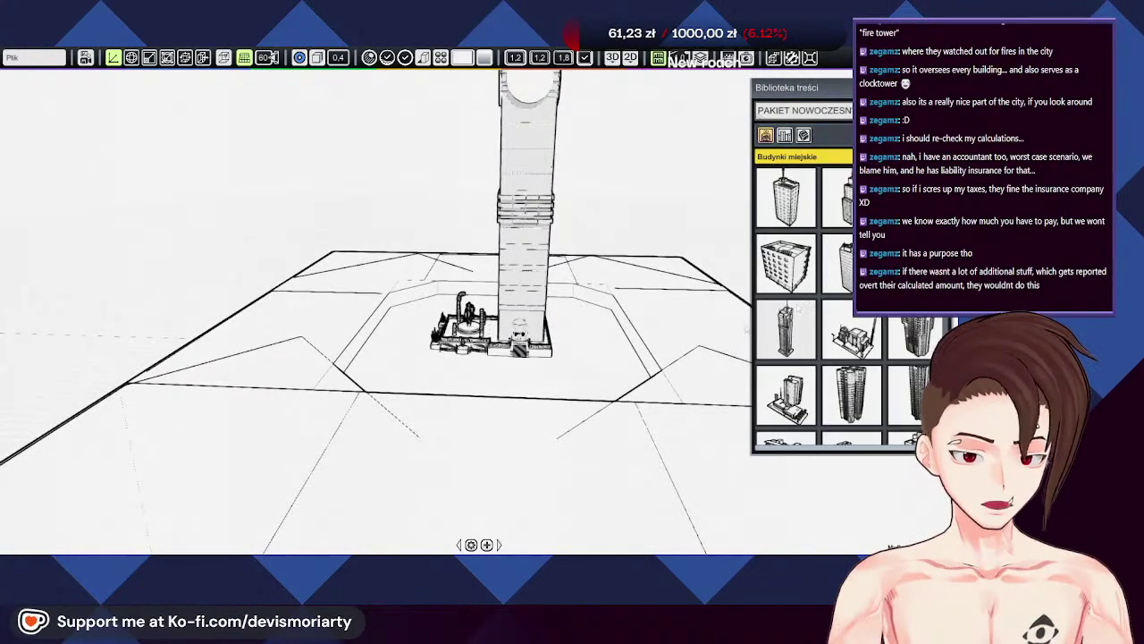
scroll(831, 260, down, 4)
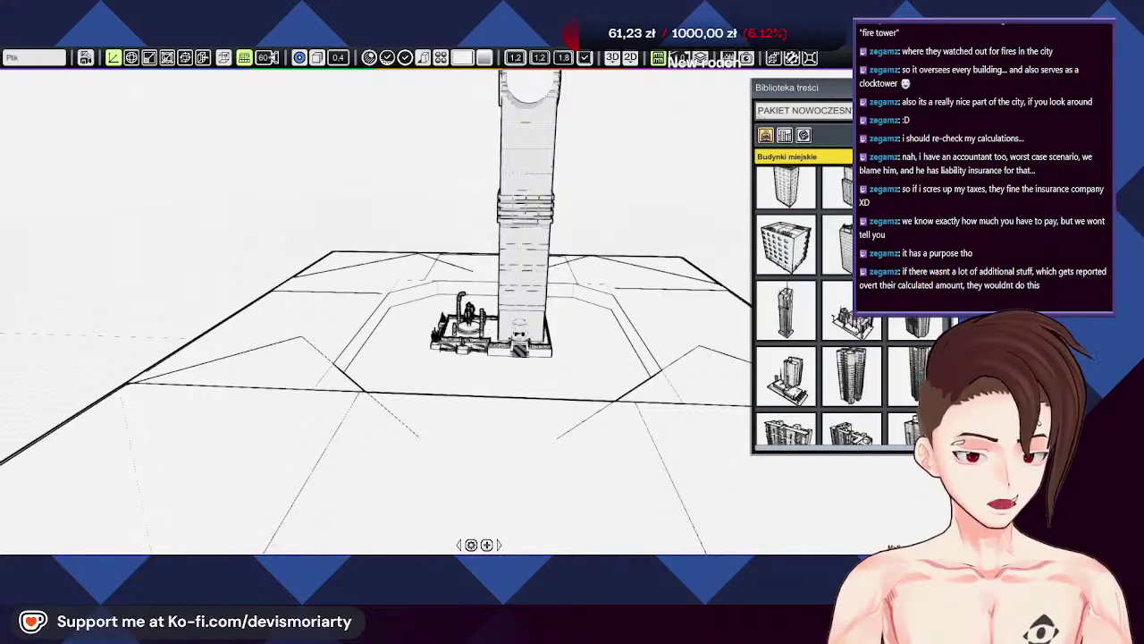
scroll(867, 339, down, 2)
click(852, 358)
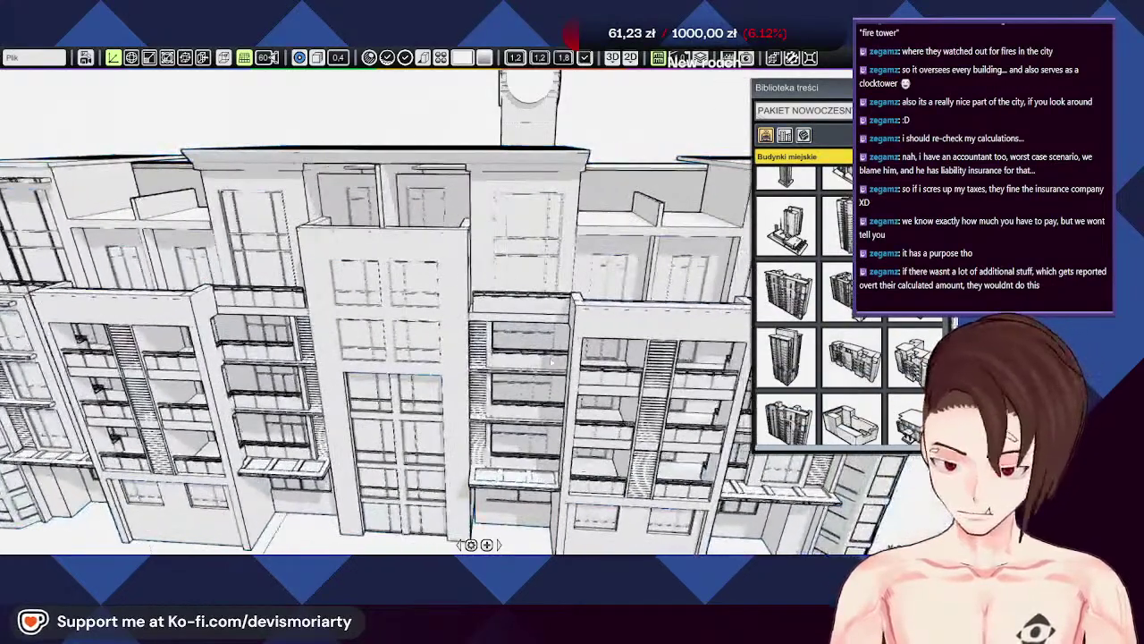
click(424, 429)
middle_drag(424, 429, 364, 241)
click(237, 380)
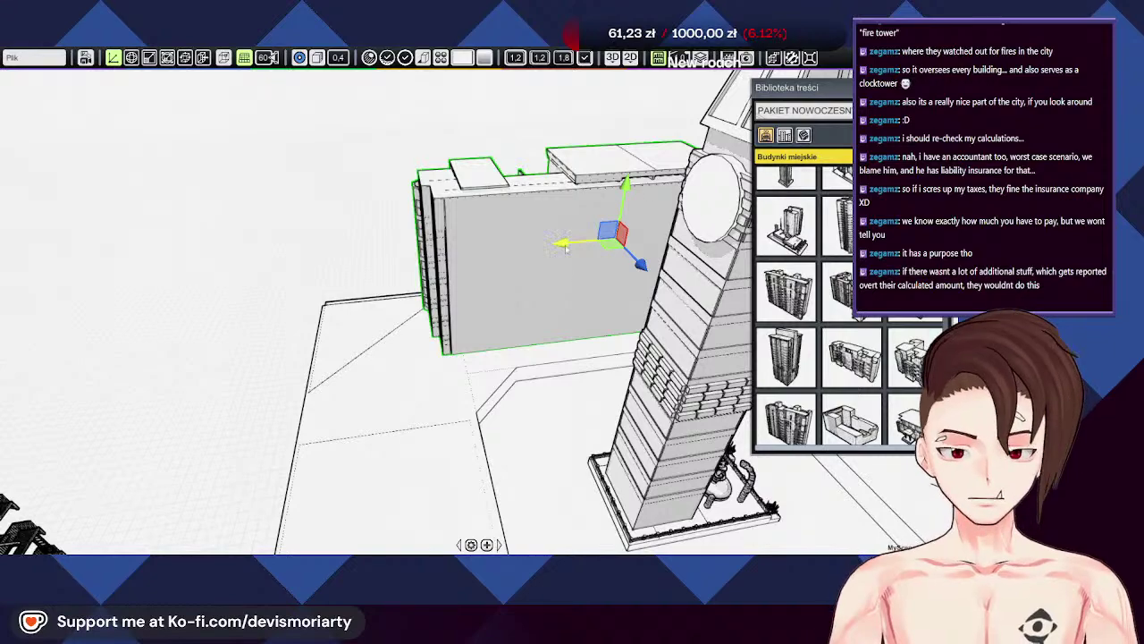
key(Delete)
Step: Place a cube from the basic package's perspective blocks on the platform between the notch corners
scroll(644, 305, up, 3)
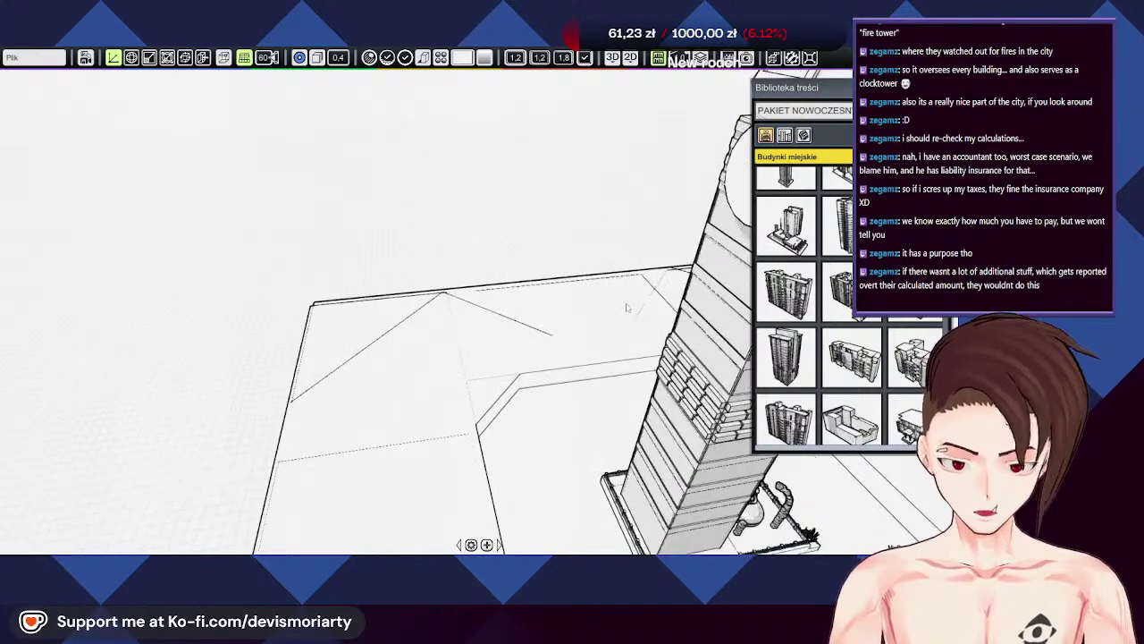
middle_drag(712, 342, 617, 319)
click(828, 111)
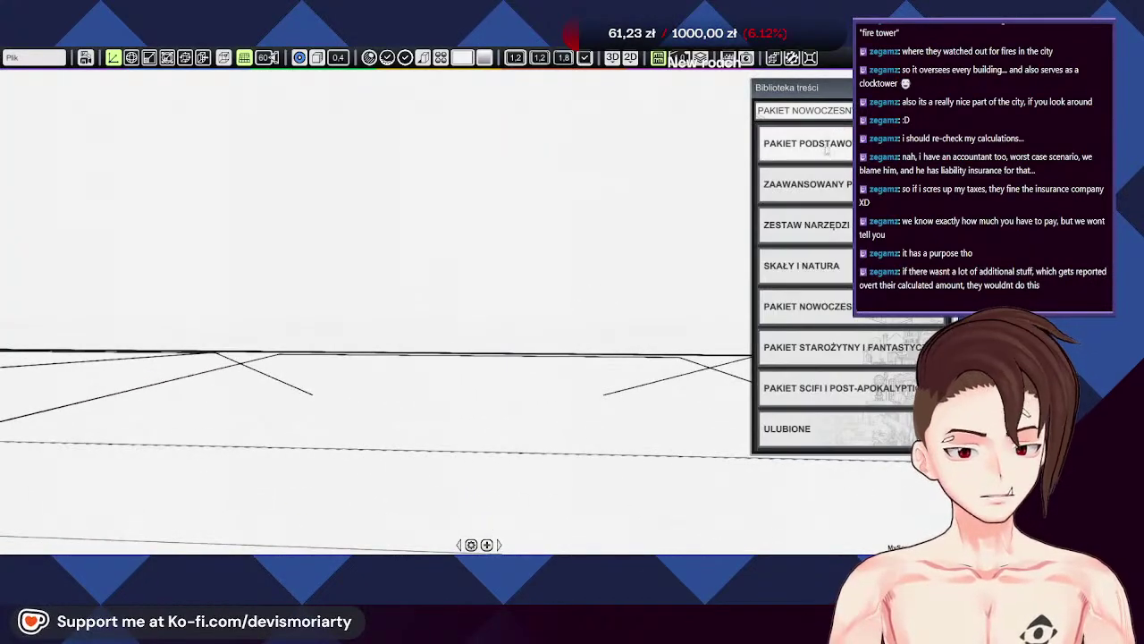
click(828, 140)
scroll(818, 304, down, 3)
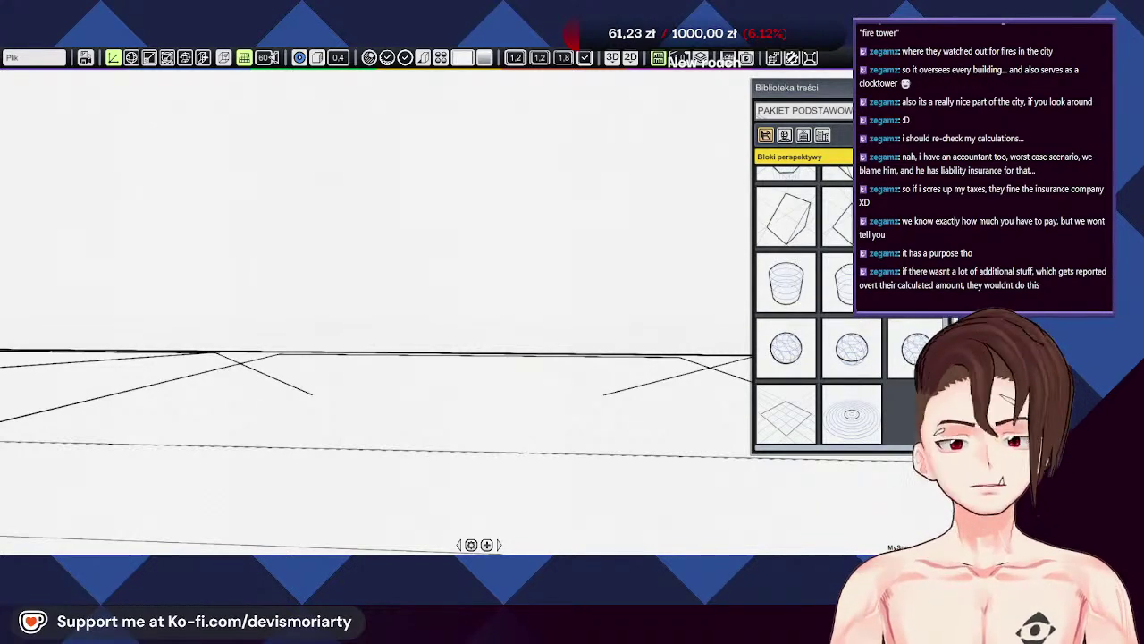
scroll(818, 304, up, 2)
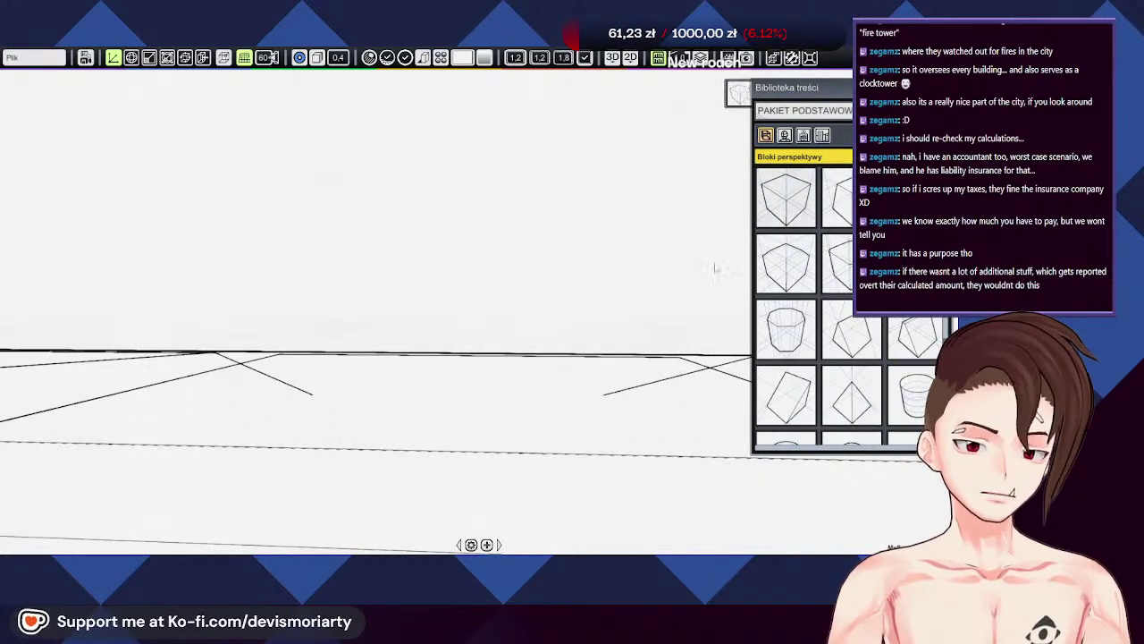
drag(715, 266, 394, 386)
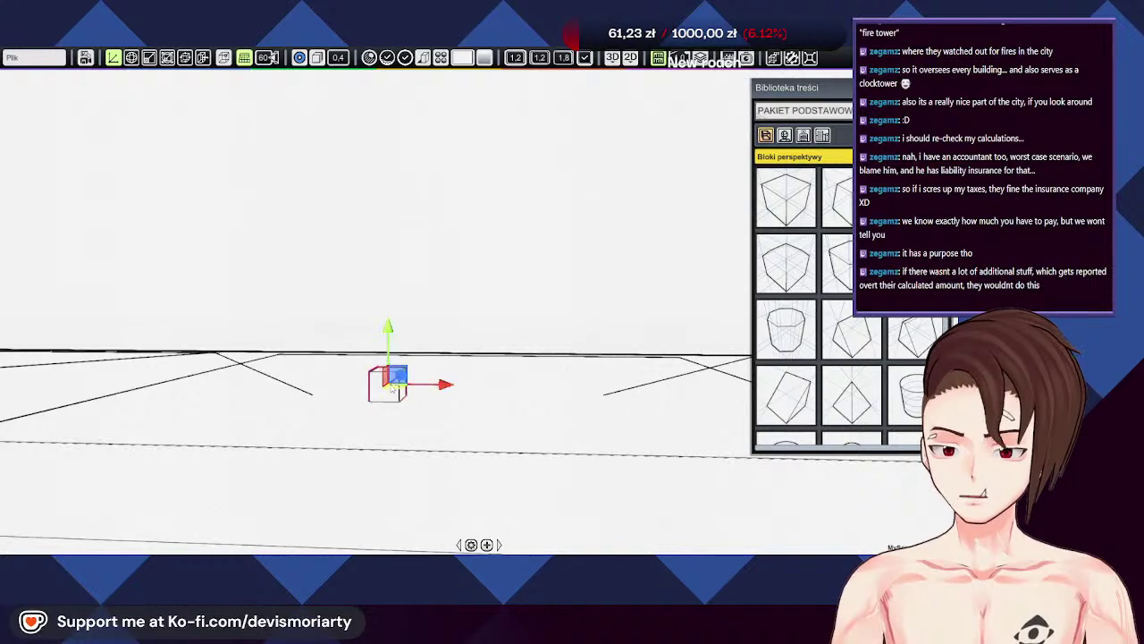
Step: Stretch the placed cube upward into a tall narrow block more than three times its original height
scroll(392, 387, up, 2)
key(y)
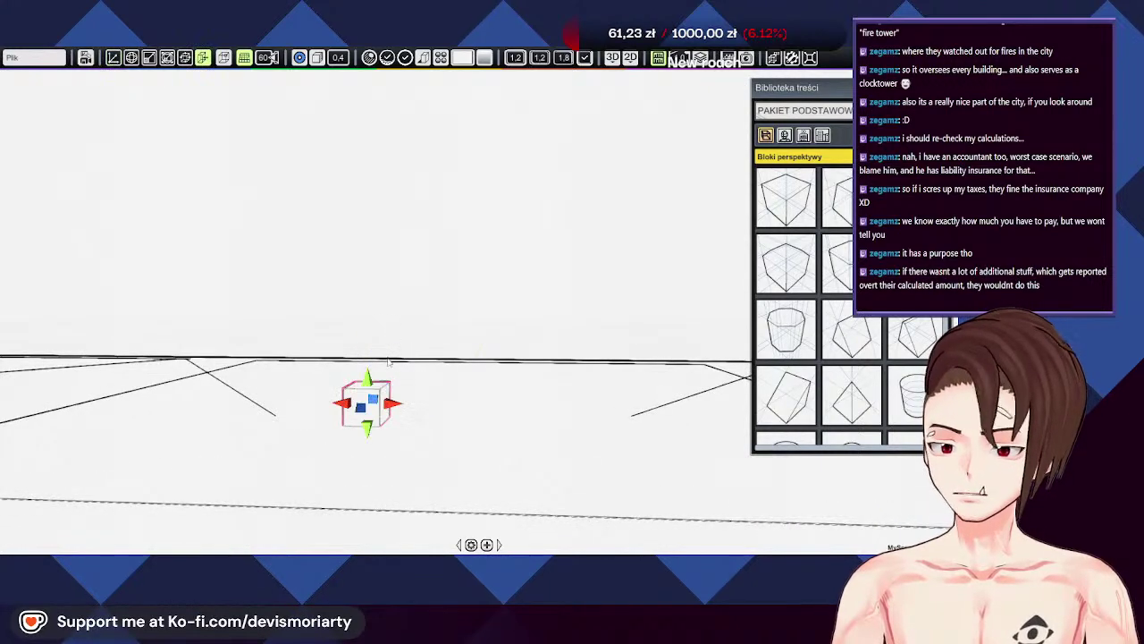
key(t)
drag(367, 386, 367, 271)
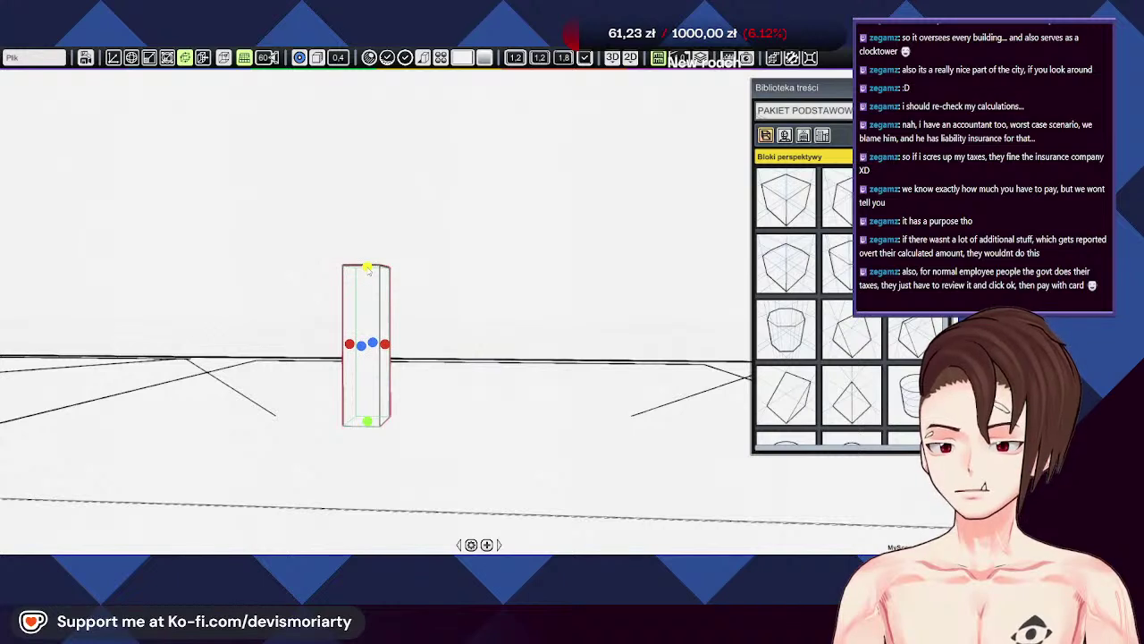
middle_drag(479, 230, 506, 231)
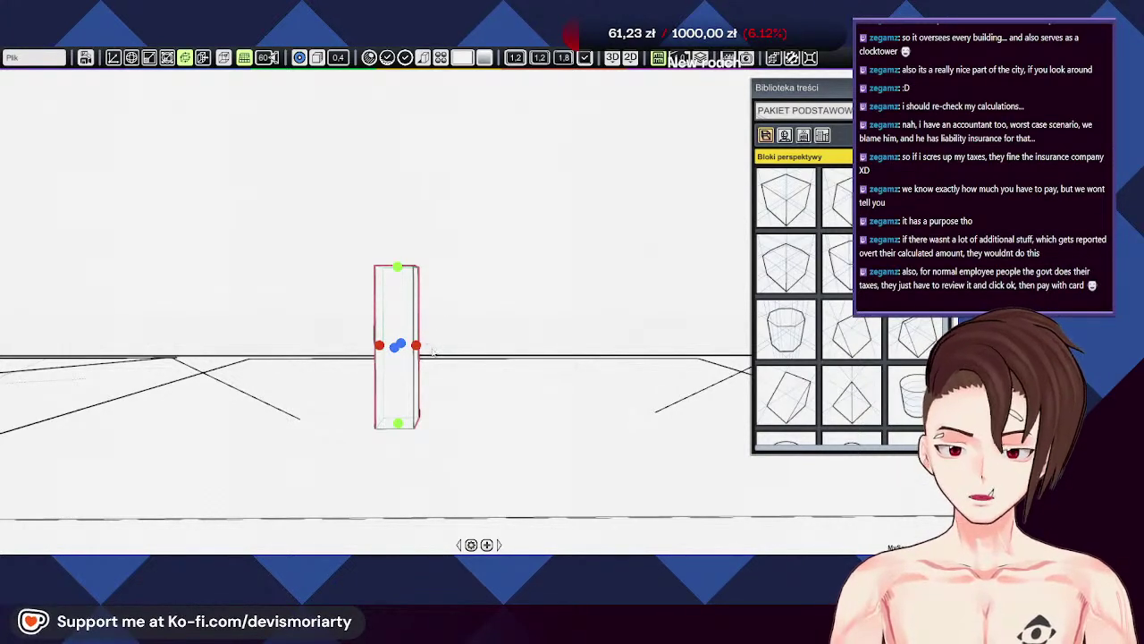
Step: Duplicate the tall block sideways as a second matching pillar, leaving a gap of about two block widths
key(y)
drag(429, 346, 592, 348)
key(w)
mouse_move(603, 232)
middle_down()
mouse_move(527, 299)
mouse_move(447, 324)
mouse_move(606, 230)
middle_up()
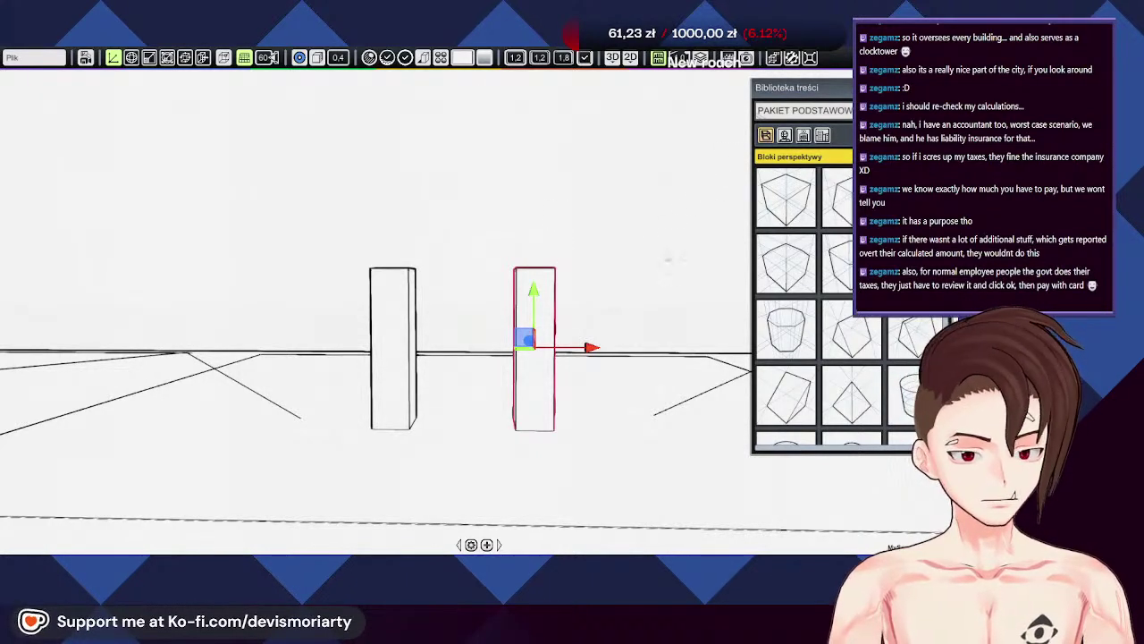
Step: Place a cube from the perspective blocks at the foot of the first pillar, on the side facing the second
middle_drag(669, 260, 642, 274)
scroll(844, 277, down, 6)
scroll(844, 277, up, 3)
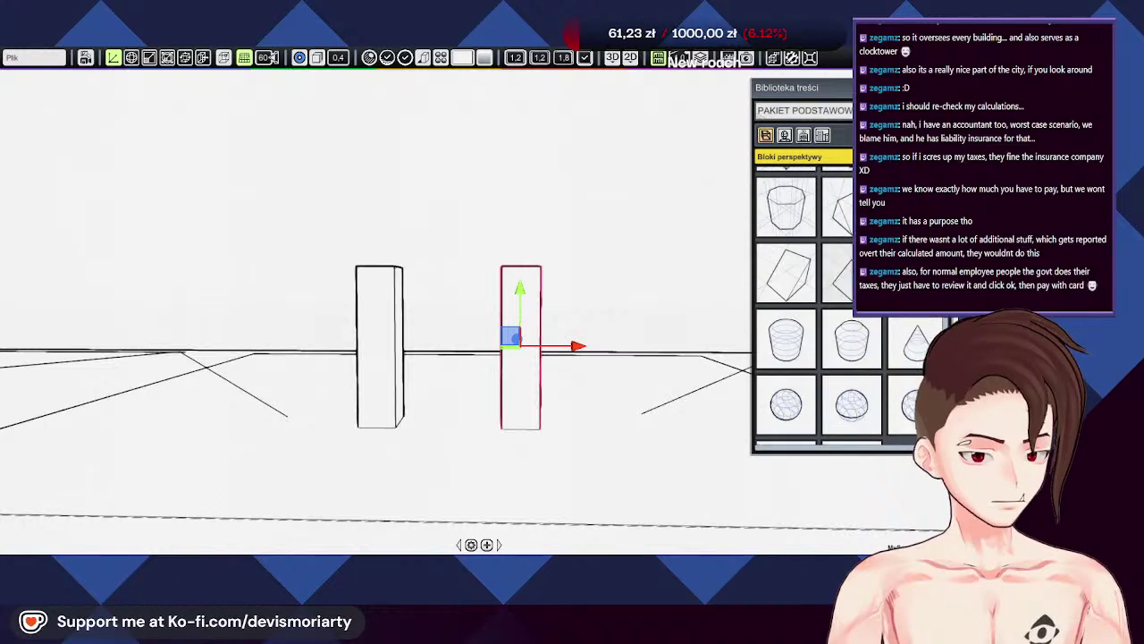
scroll(400, 293, up, 1)
click(367, 292)
scroll(816, 207, up, 3)
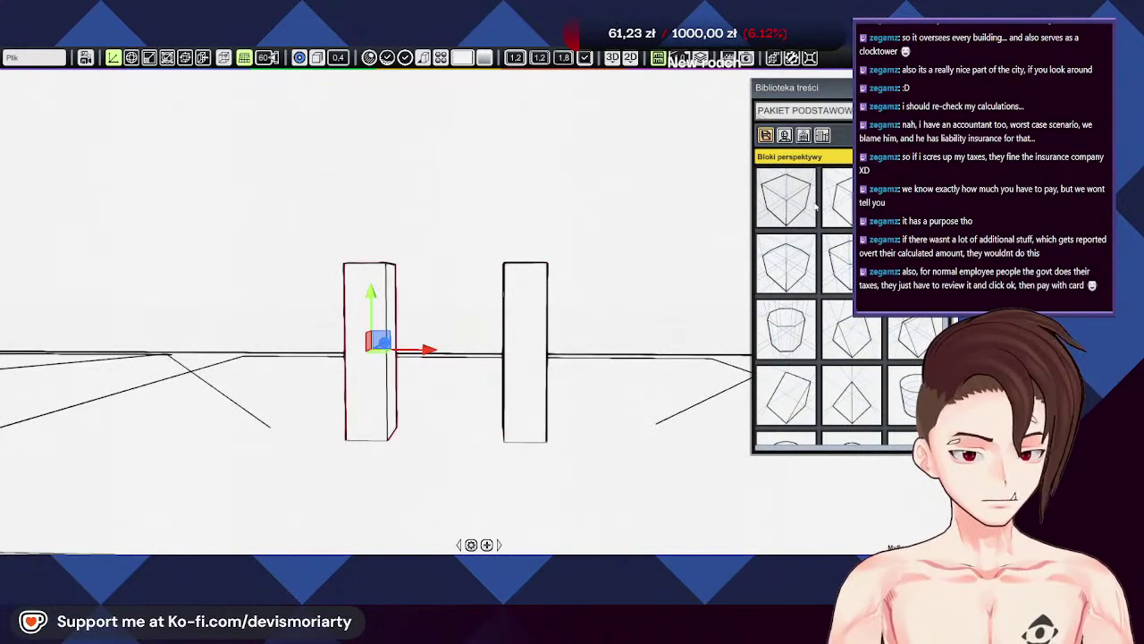
drag(816, 208, 412, 437)
middle_drag(444, 426, 353, 467)
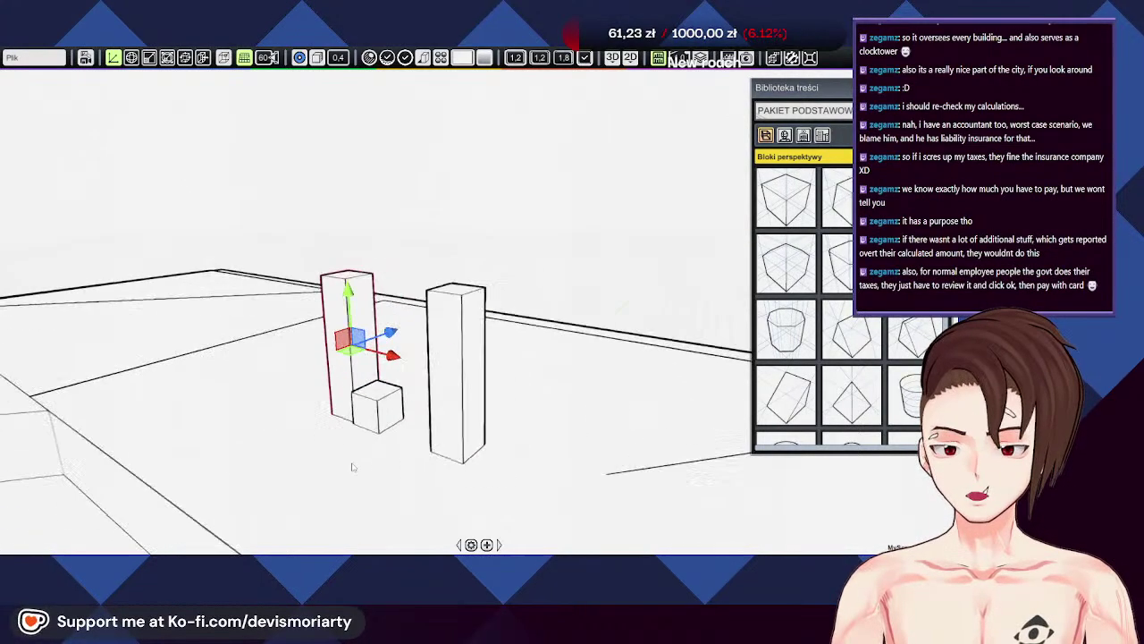
Step: Shift the small cube until it sits against the first pillar's inner side, in line with its depth
click(384, 399)
middle_drag(564, 376, 453, 366)
scroll(565, 383, up, 5)
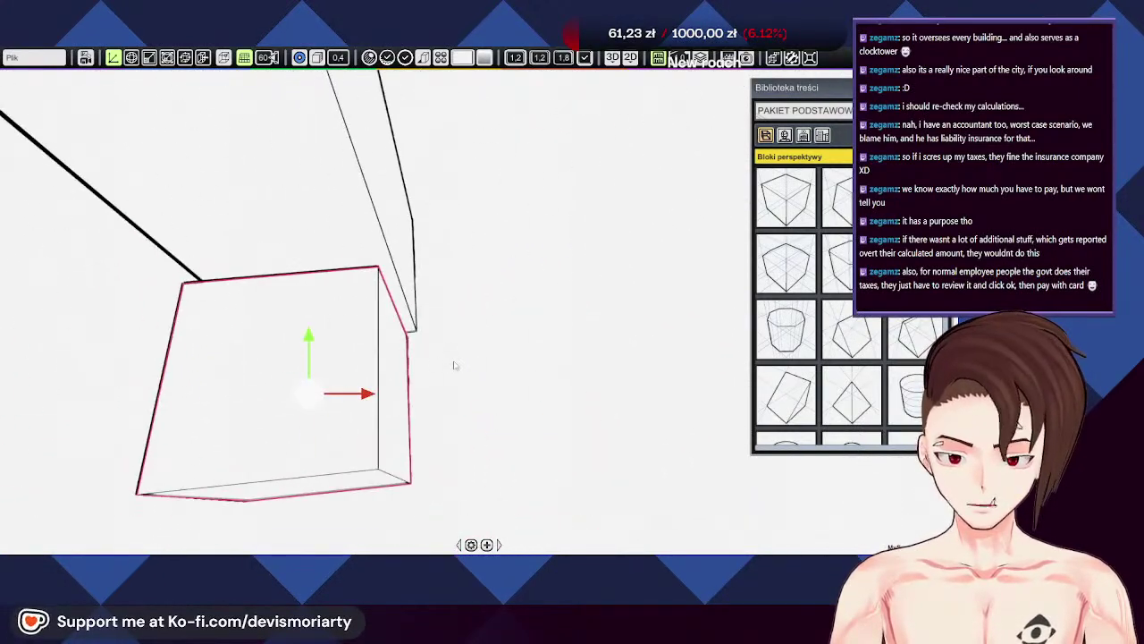
drag(367, 394, 379, 389)
middle_drag(105, 379, 192, 349)
middle_drag(410, 317, 309, 435)
mouse_move(485, 326)
middle_down()
mouse_move(378, 331)
mouse_move(474, 331)
middle_up()
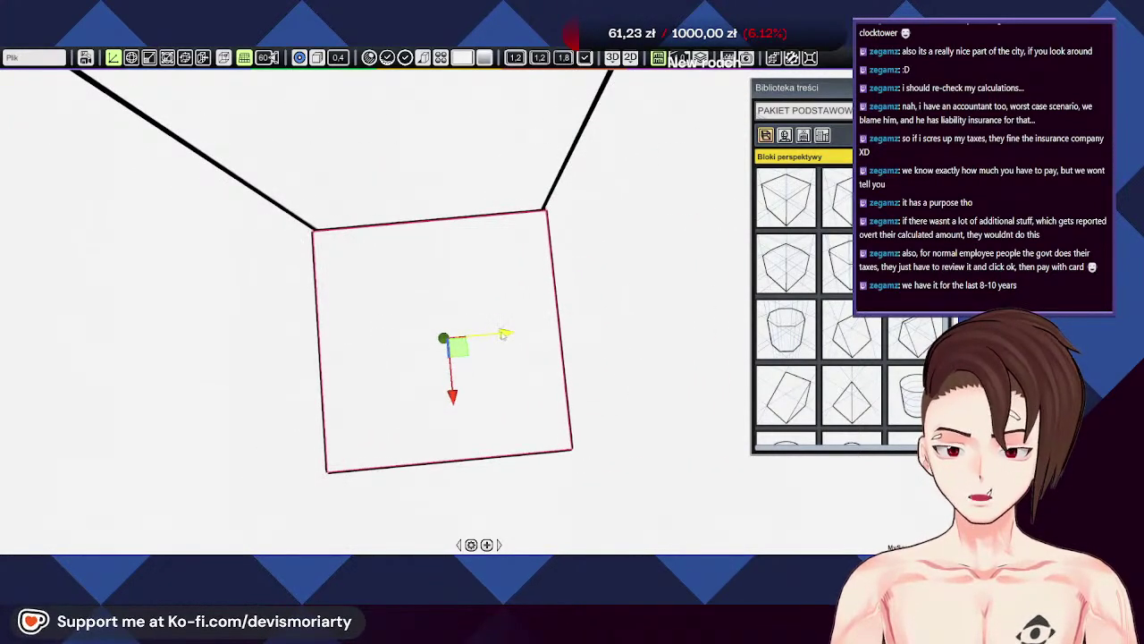
middle_drag(494, 240, 605, 274)
scroll(393, 349, up, 5)
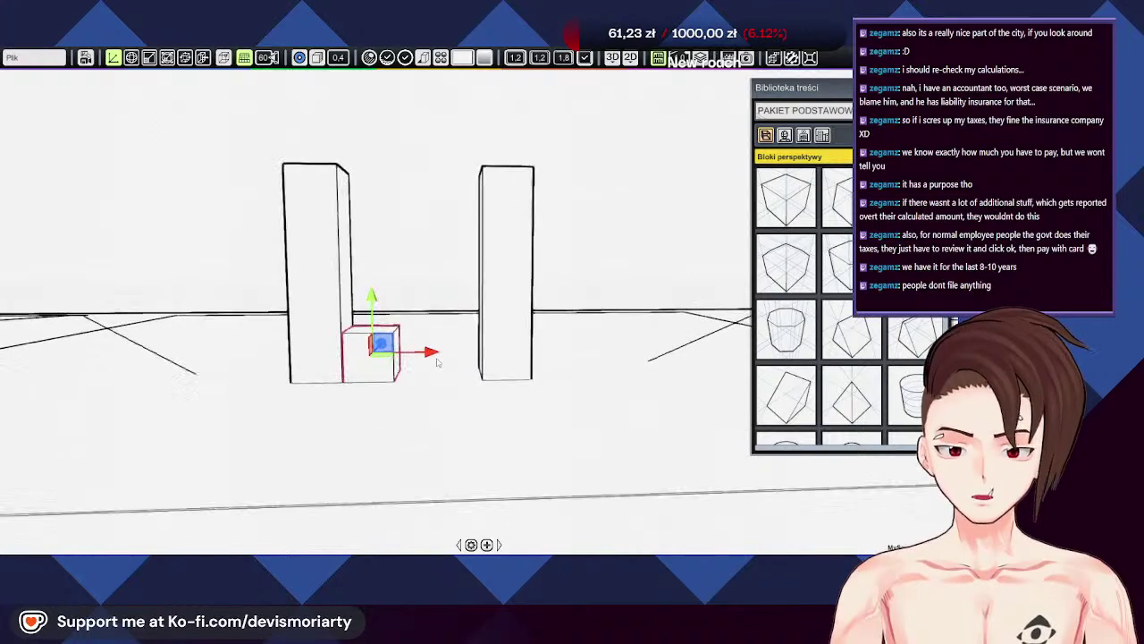
Step: Raise the small cube straight up until its underside is level with the tops of the pillars
middle_drag(412, 321, 432, 277)
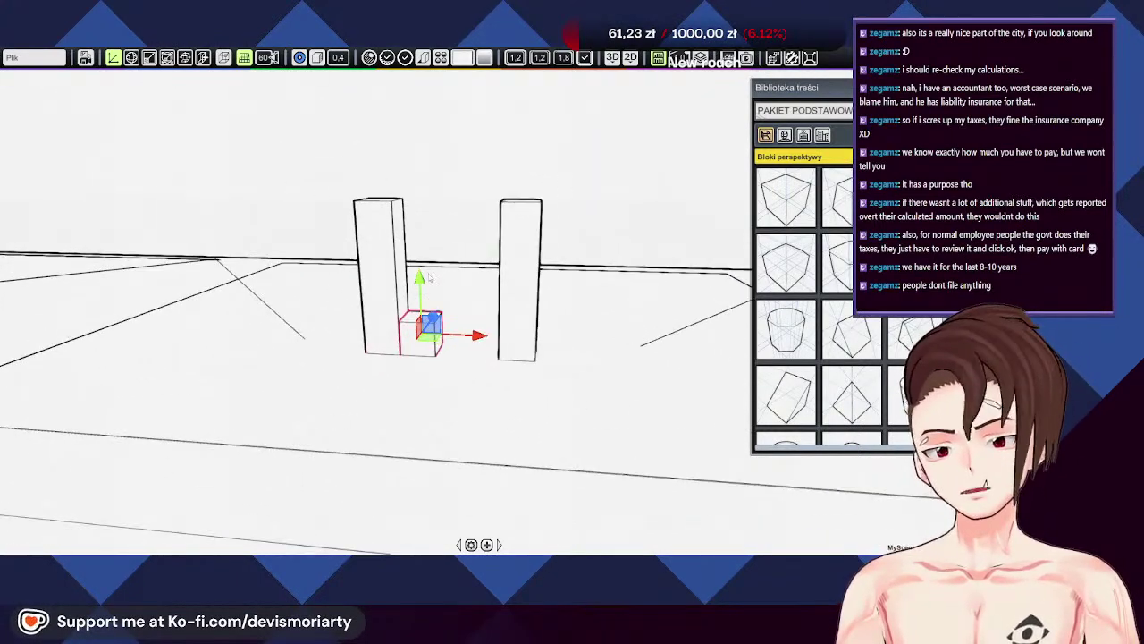
drag(418, 277, 424, 119)
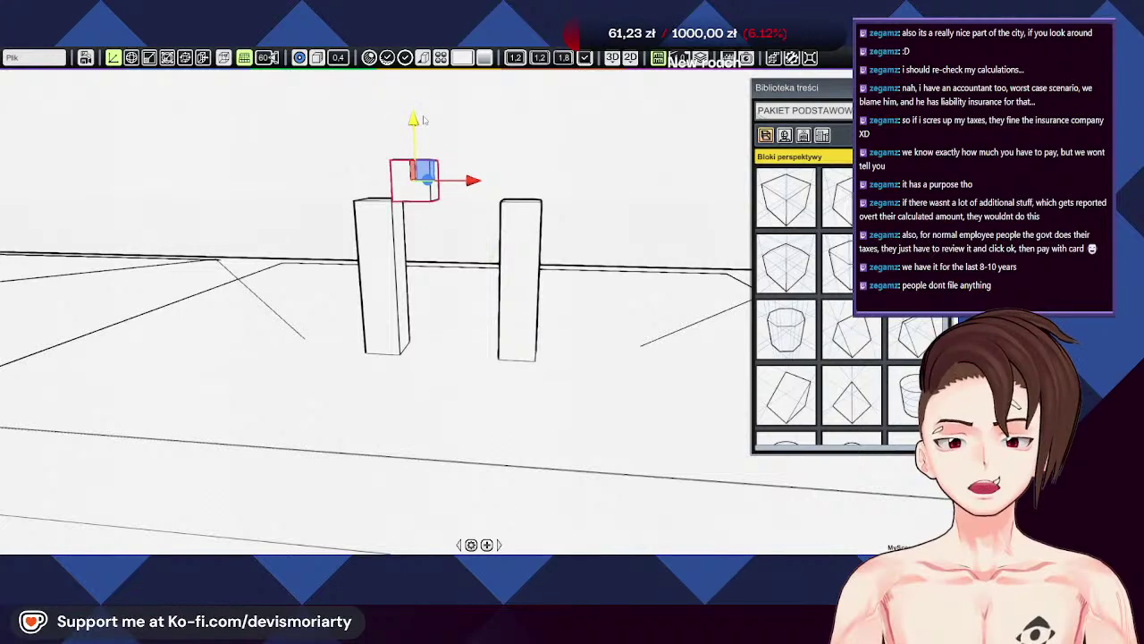
scroll(379, 200, up, 1)
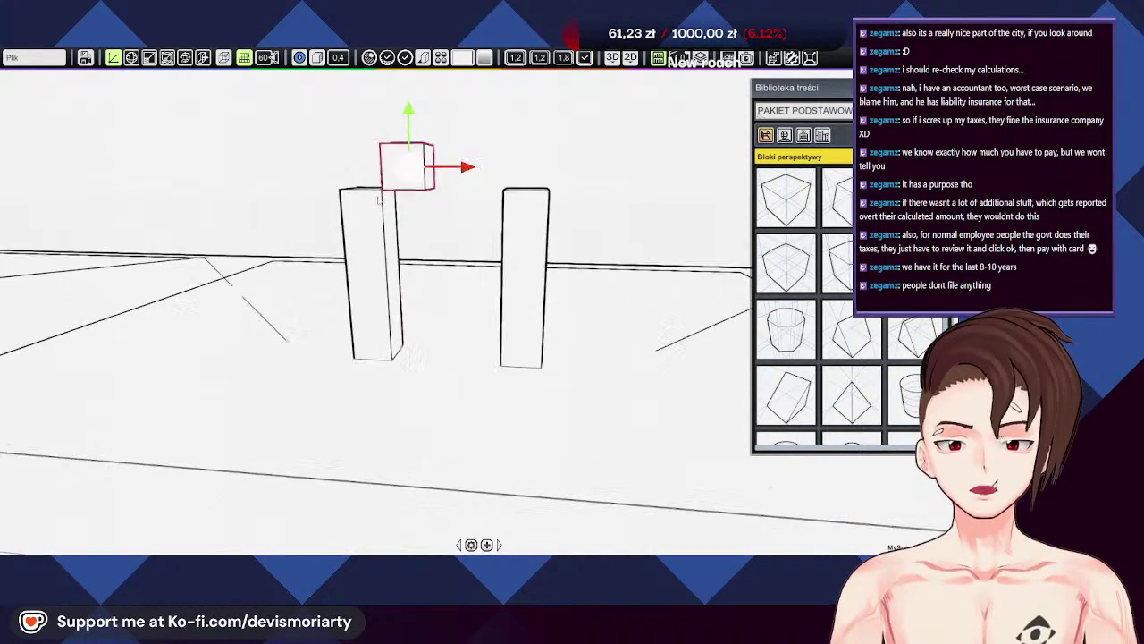
scroll(358, 201, up, 5)
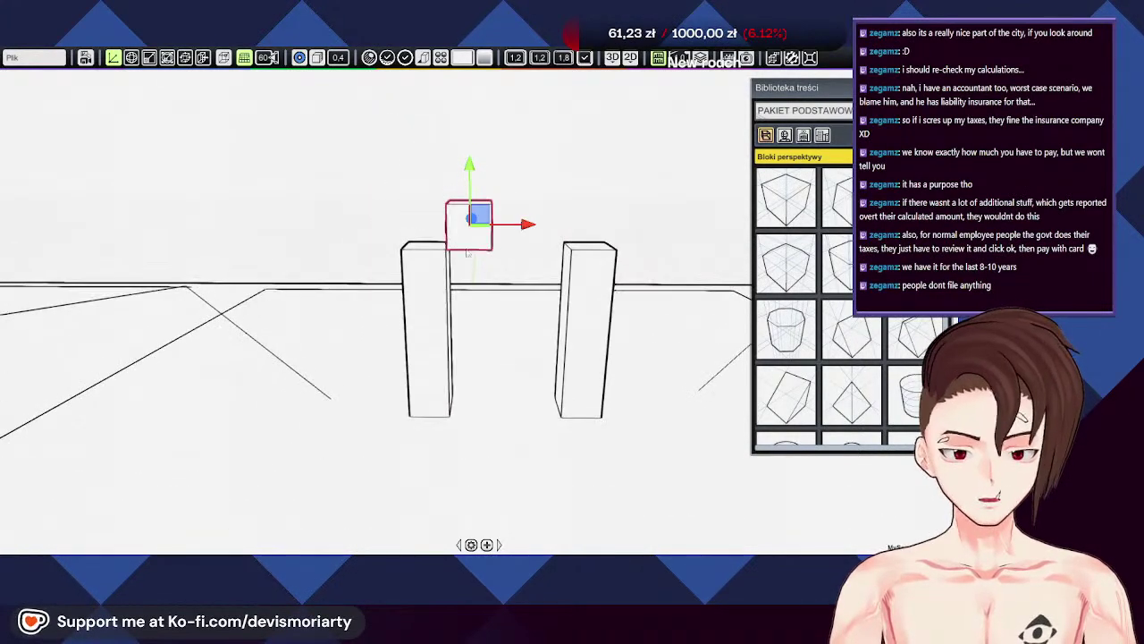
scroll(448, 211, up, 3)
mouse_move(460, 214)
middle_down()
mouse_move(462, 234)
mouse_move(464, 223)
middle_up()
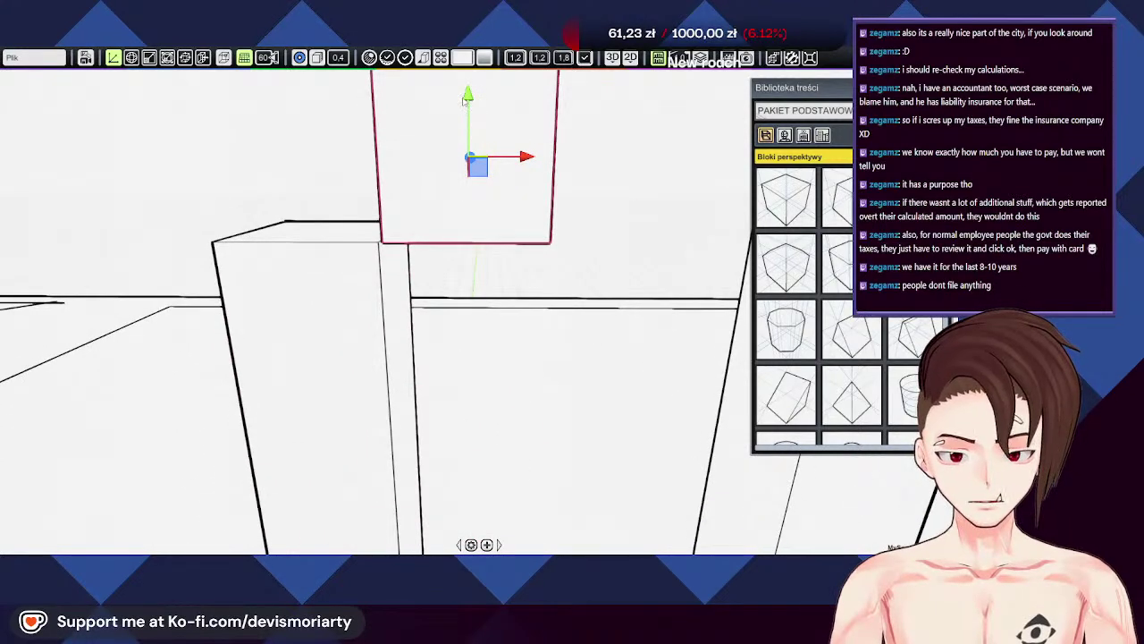
drag(468, 99, 468, 94)
Step: Stretch the raised cube sideways into a crossbeam that spans the gap between the two pillars
right_drag(542, 135, 3, 150)
scroll(522, 139, down, 5)
scroll(501, 199, up, 4)
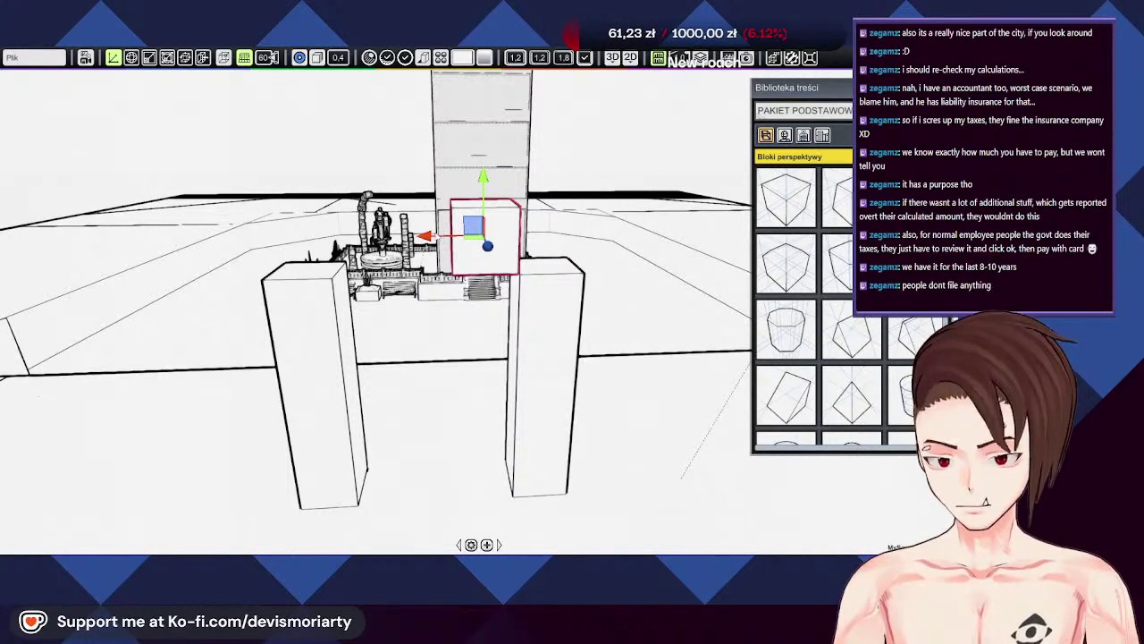
key(r)
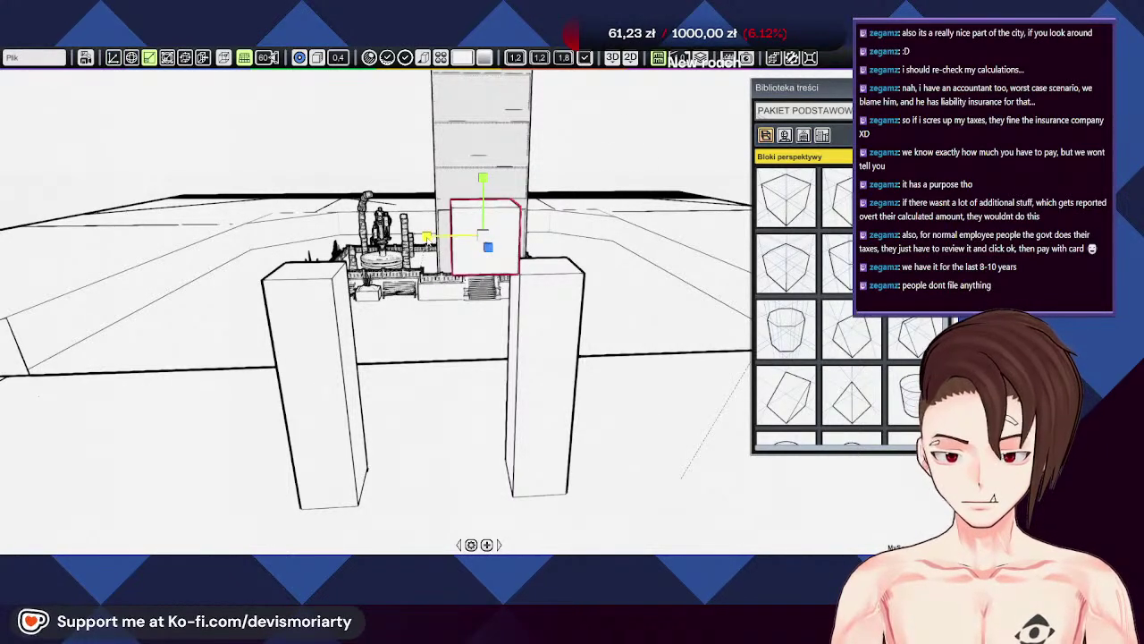
key(t)
key(r)
key(t)
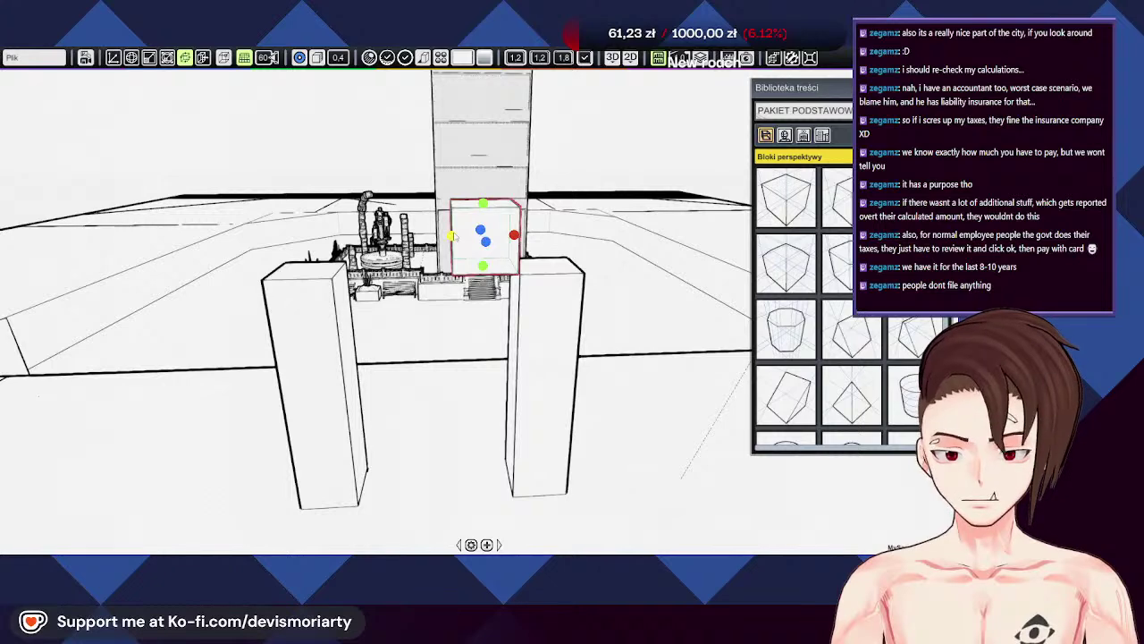
drag(453, 235, 340, 234)
middle_drag(318, 256, 725, 271)
scroll(512, 261, down, 3)
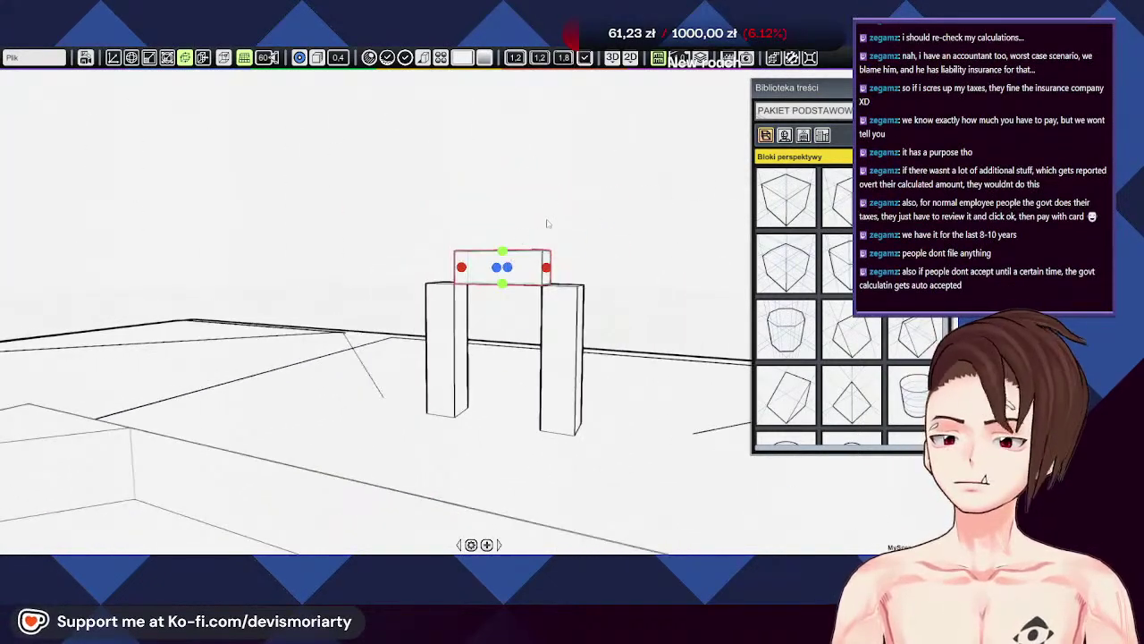
middle_drag(536, 271, 607, 248)
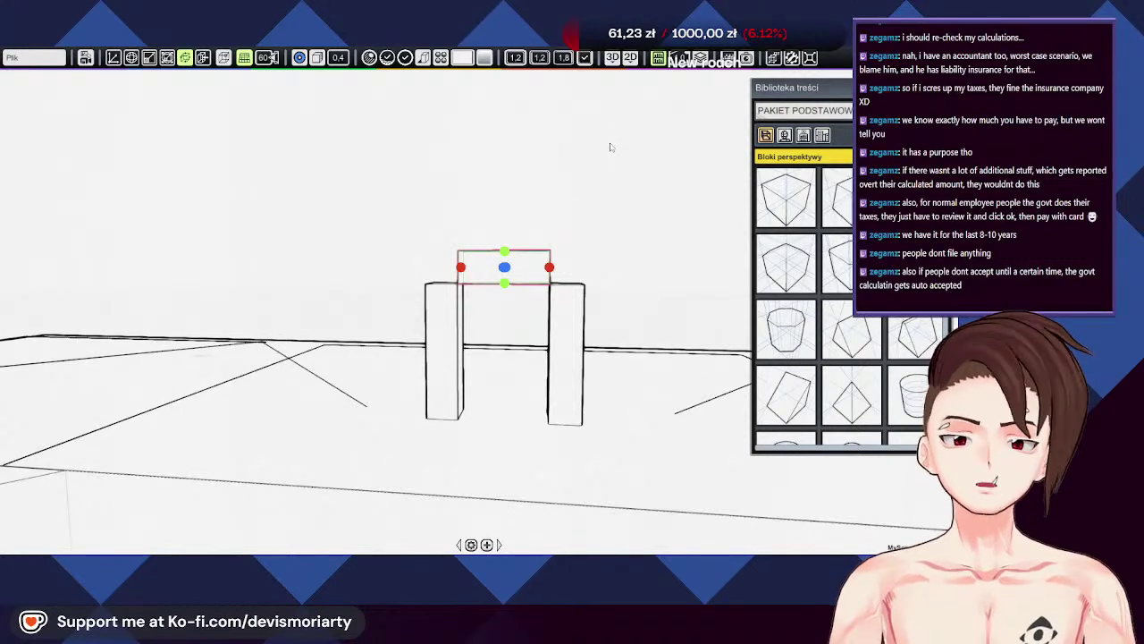
middle_drag(575, 154, 604, 182)
Step: Try a cylinder from the perspective blocks between the pillars, laid on its side and raised to the crossbeam
scroll(571, 236, up, 2)
scroll(570, 235, up, 2)
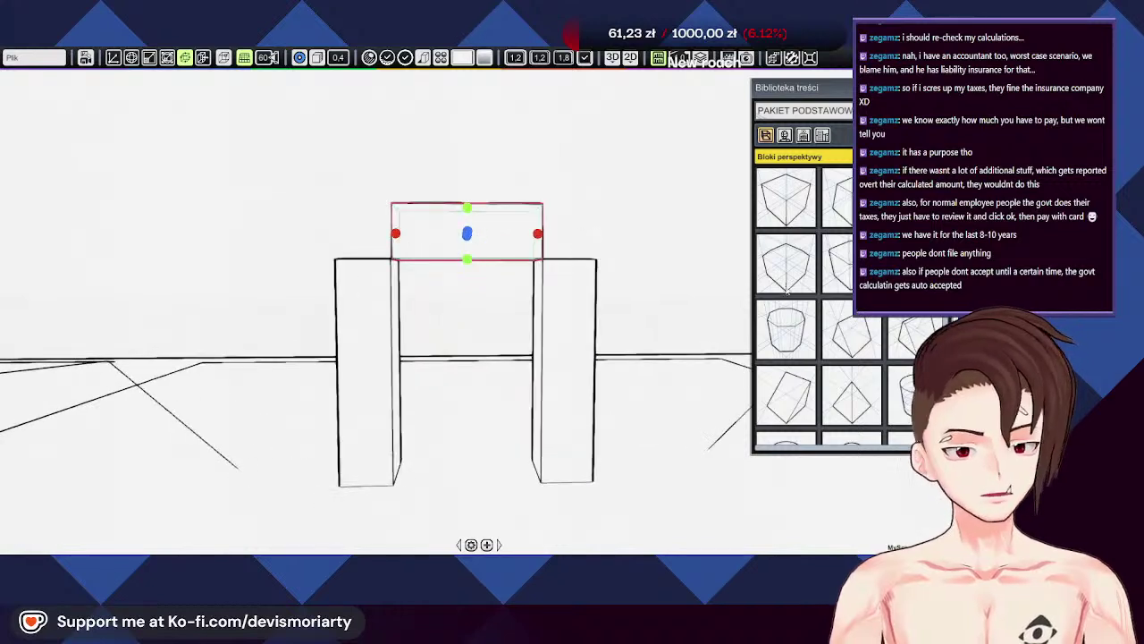
drag(916, 396, 477, 527)
click(468, 439)
key(e)
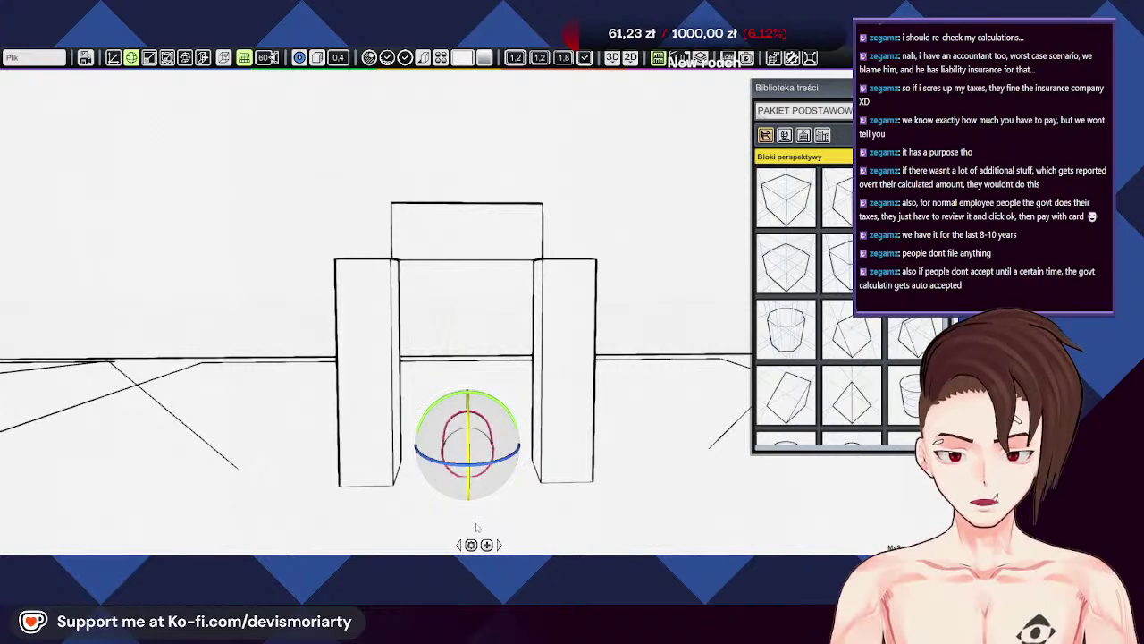
key(w)
drag(471, 386, 487, 152)
Step: Move the cylinder along its axis to line up with the crossbeam's depth, and try stretching it from one side
middle_drag(473, 163, 35, 425)
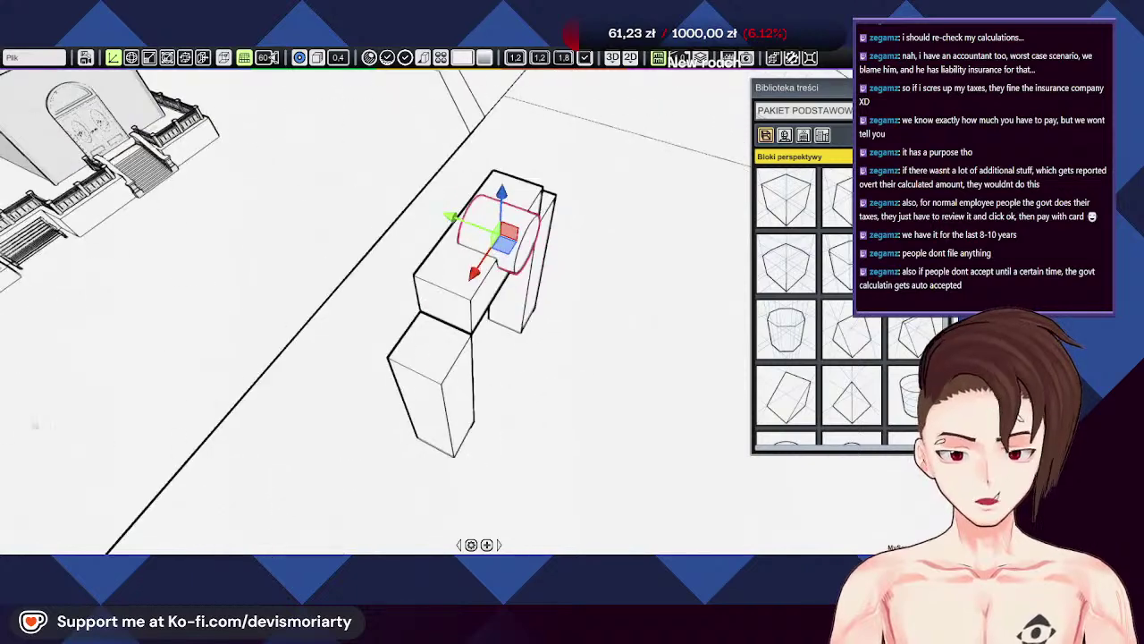
middle_drag(534, 319, 412, 250)
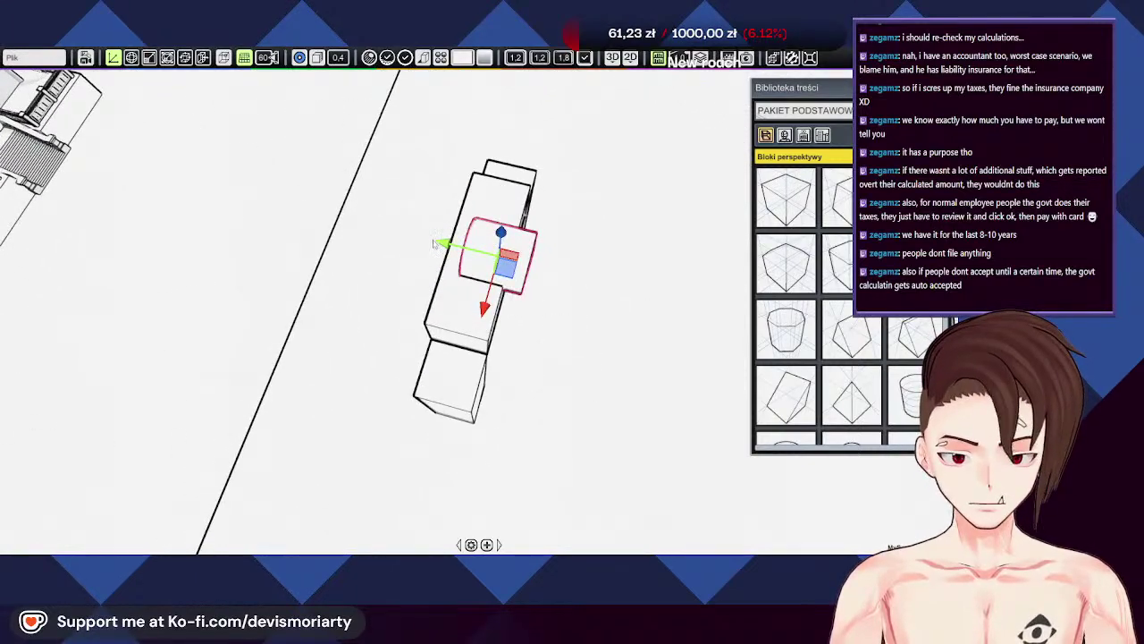
drag(439, 243, 420, 238)
middle_drag(327, 318, 630, 205)
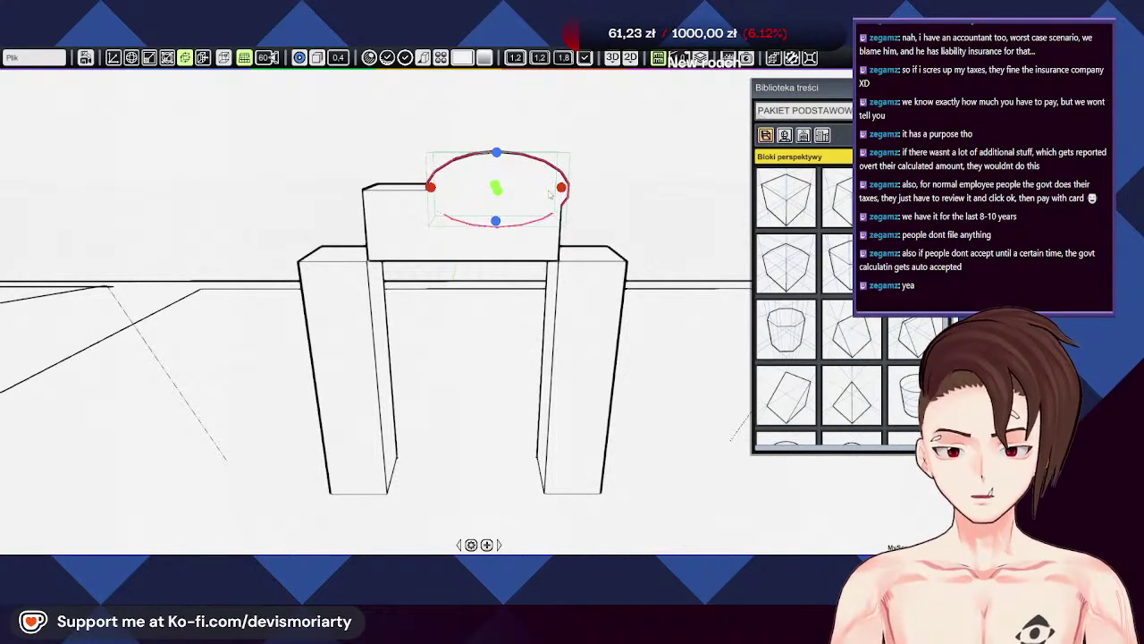
Step: Widen the cylinder evenly into an ellipse wider than the crossbeam and lower it between the pillar tops
key(w)
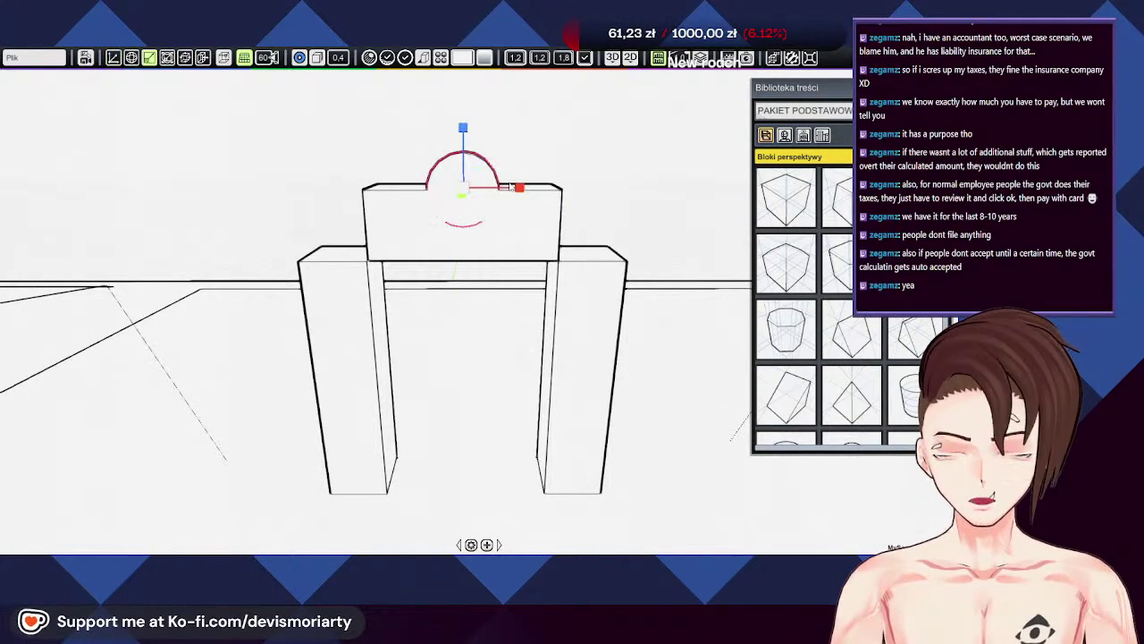
mouse_move(692, 185)
mouse_down()
mouse_move(707, 187)
mouse_move(693, 186)
mouse_up()
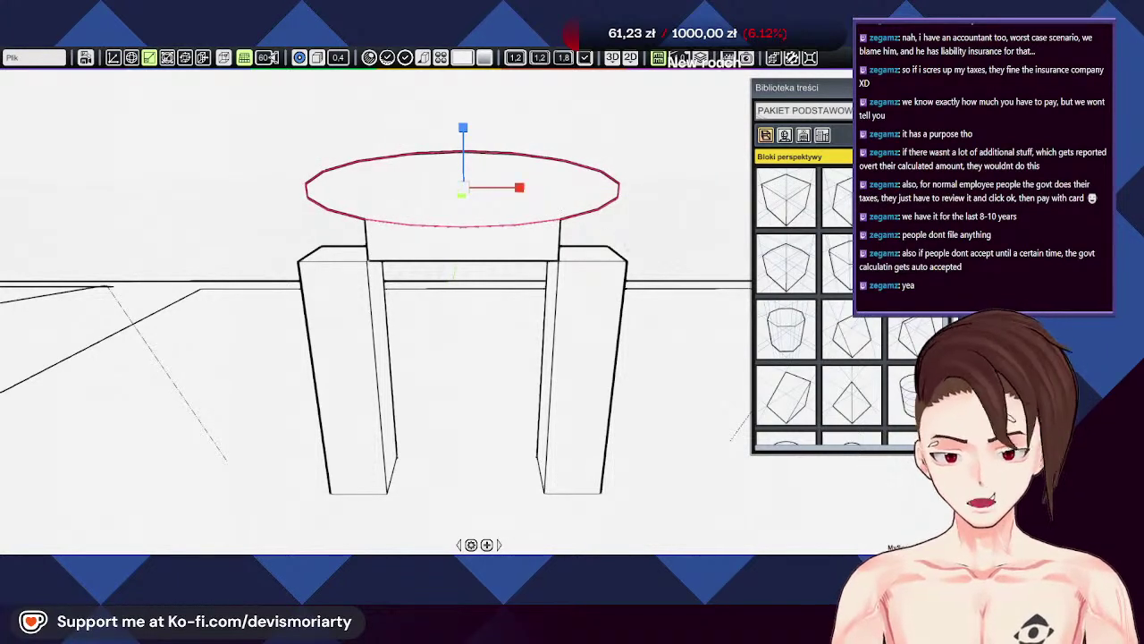
drag(463, 128, 467, 204)
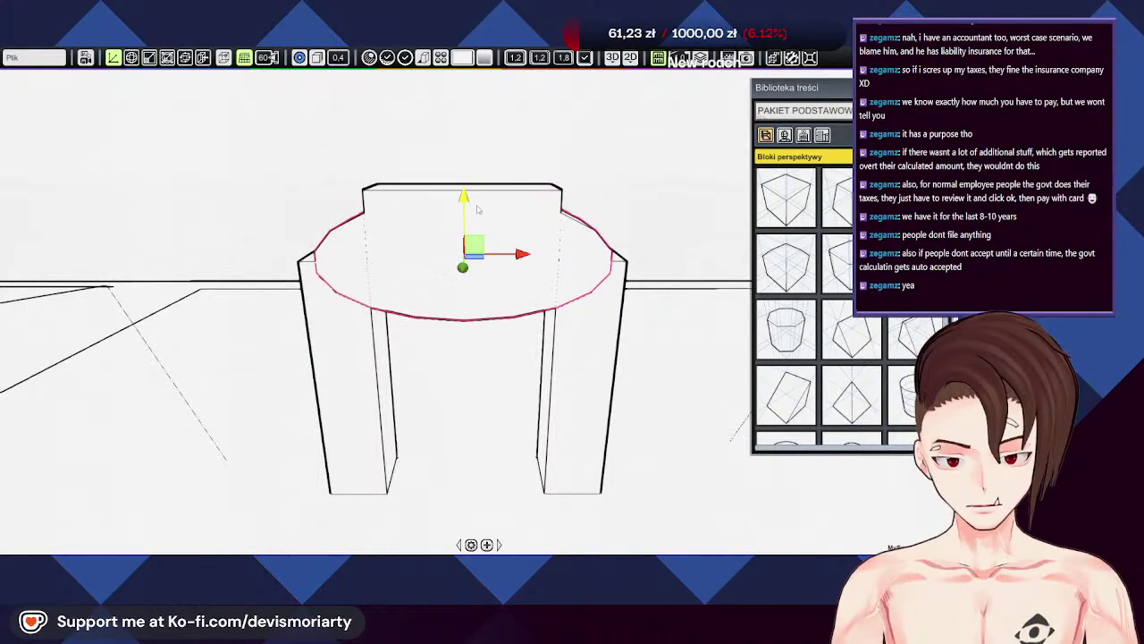
Step: Scale the elliptical cylinder's width to reach the outer edges of both pillars
middle_drag(788, 204, 368, 224)
key(t)
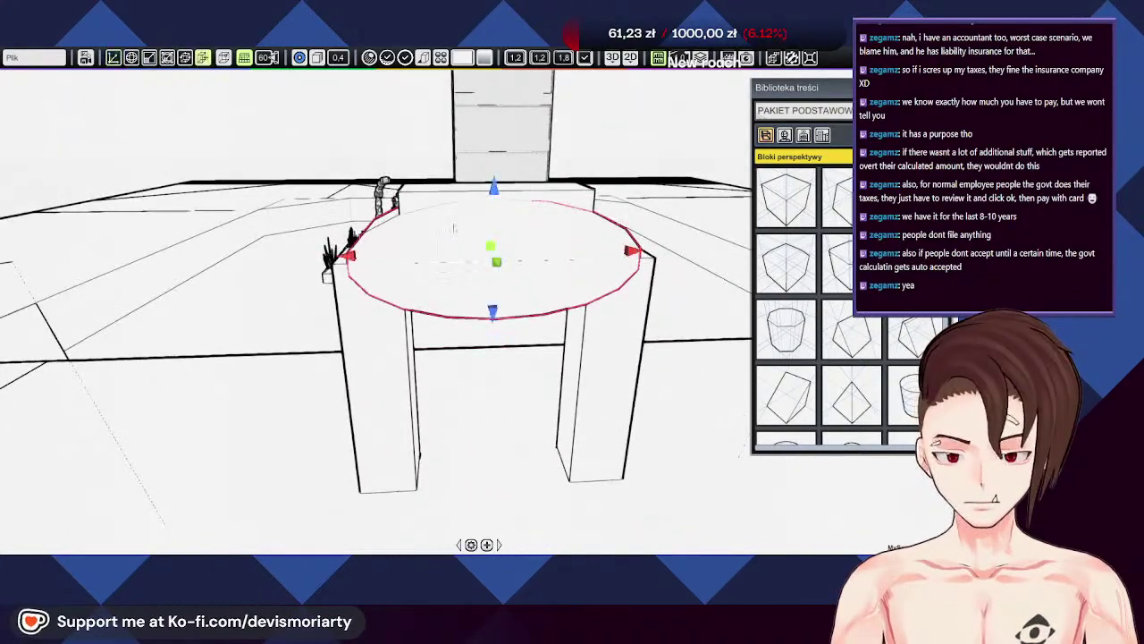
key(e)
key(r)
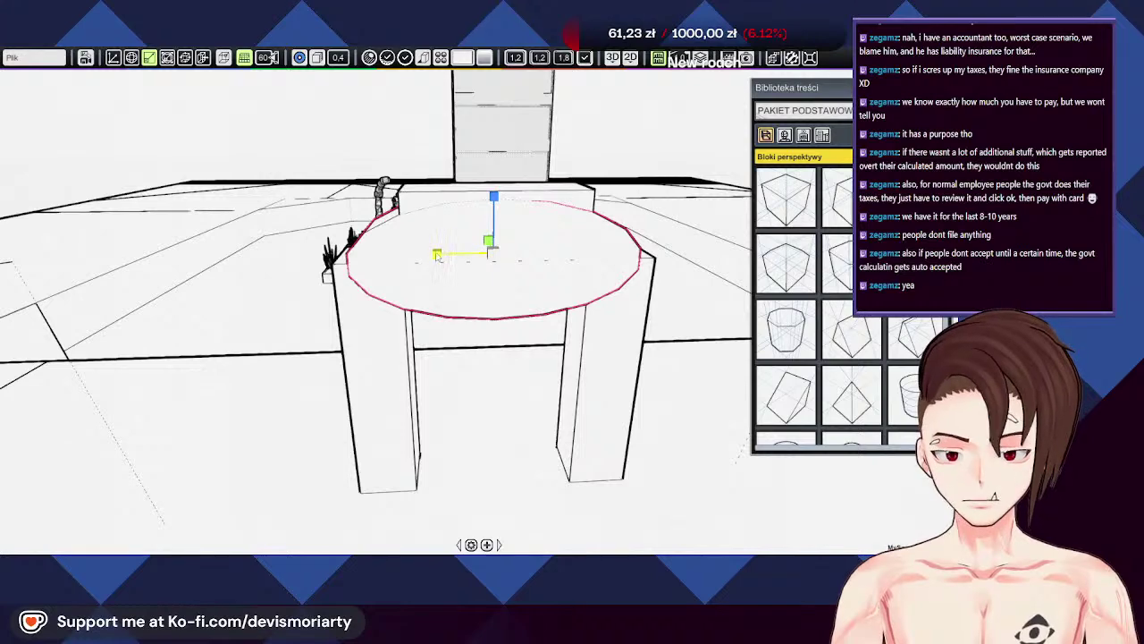
drag(437, 255, 428, 256)
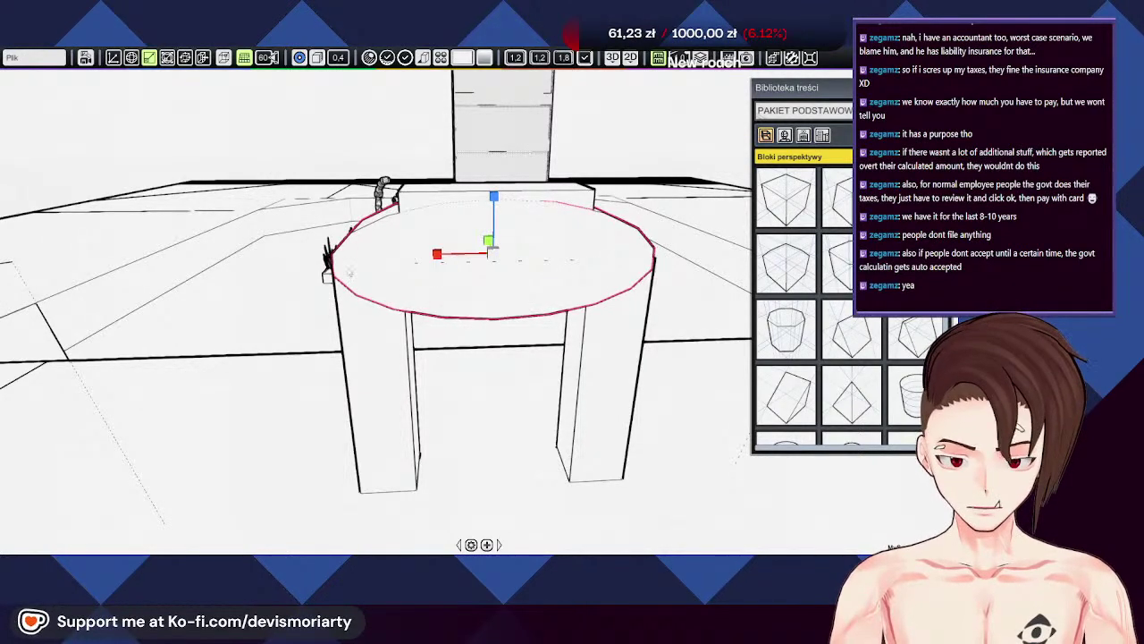
right_drag(350, 272, 474, 263)
right_drag(440, 333, 516, 348)
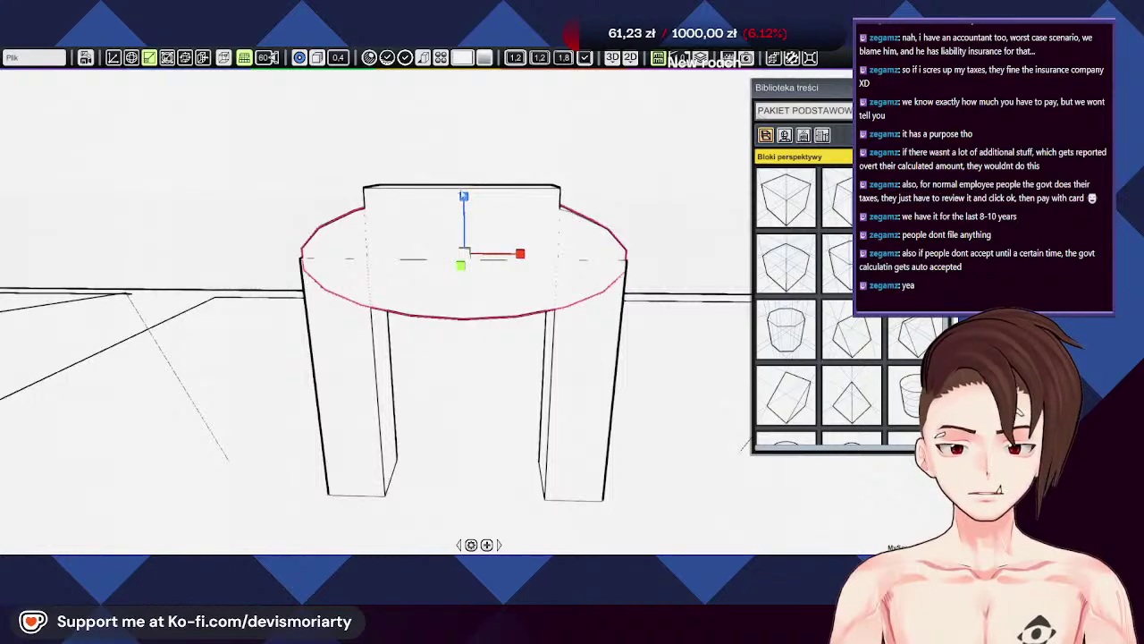
Step: Try adjusting the elliptical cylinder's height so it rests at the pillar tops, and delete the cylinder
mouse_move(463, 195)
mouse_down()
mouse_move(464, 175)
mouse_move(457, 199)
mouse_move(456, 188)
mouse_up()
key(w)
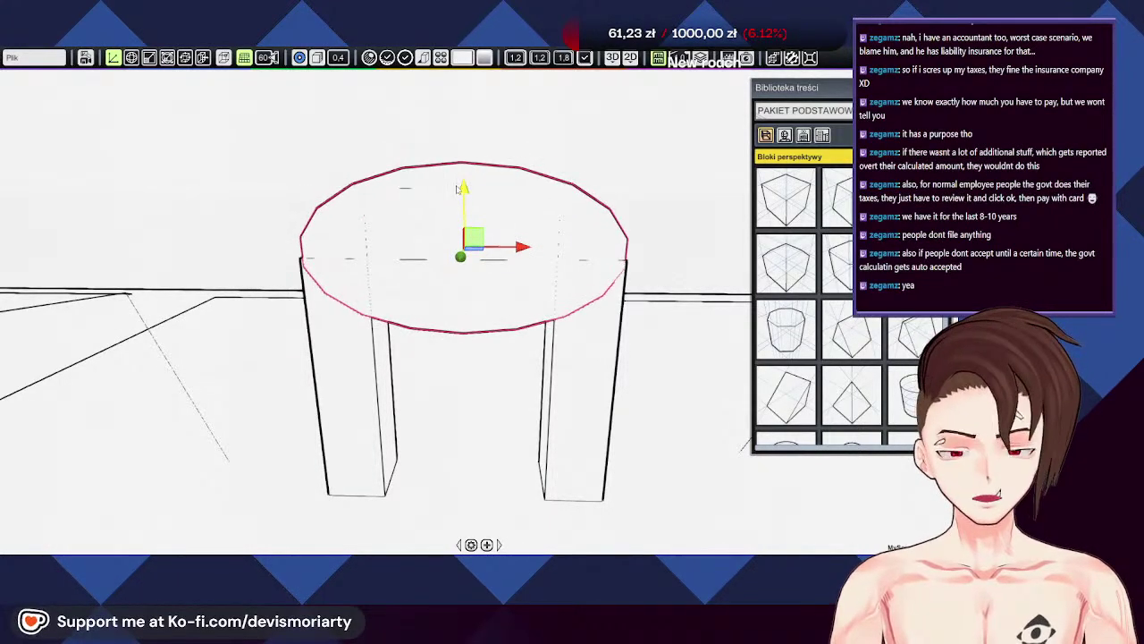
right_drag(457, 190, 511, 322)
key(t)
drag(497, 324, 497, 283)
mouse_move(448, 276)
right_down()
mouse_move(357, 264)
mouse_move(445, 282)
right_up()
drag(464, 281, 469, 253)
right_drag(451, 281, 473, 327)
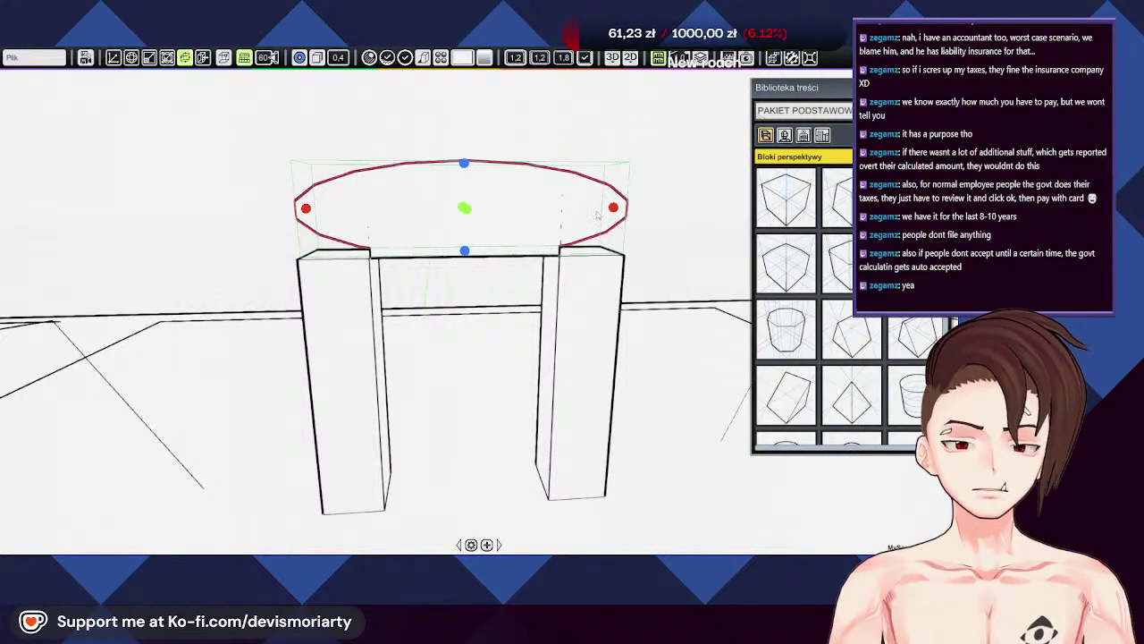
key(Delete)
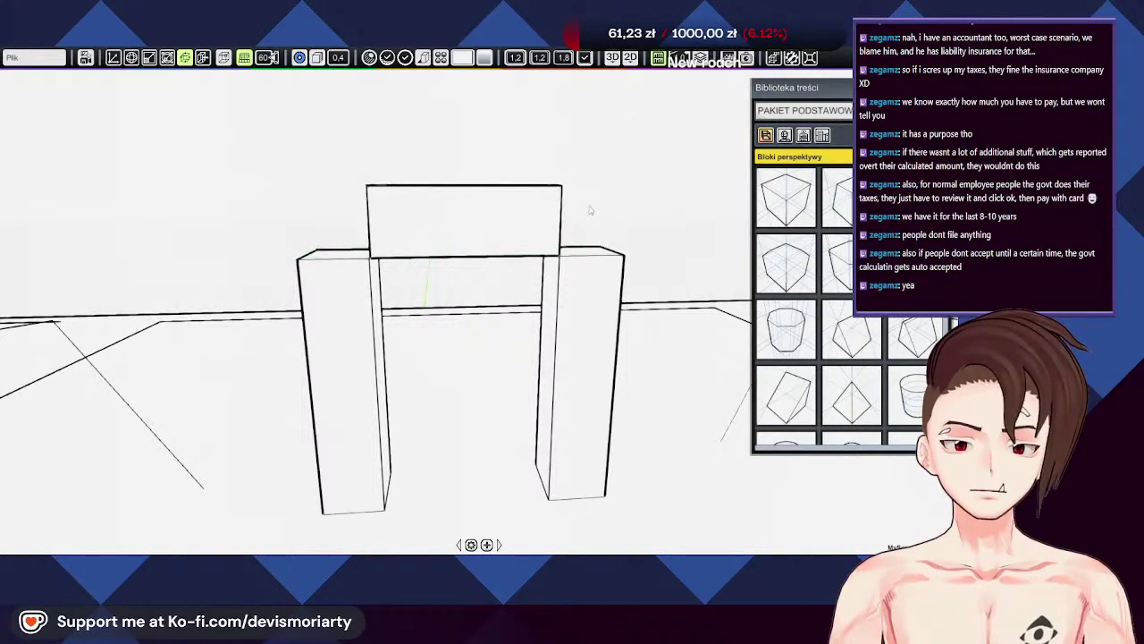
Step: Place a cube block on top of one pillar beside the crossbeam and align its depth with the gateway
click(435, 242)
click(787, 200)
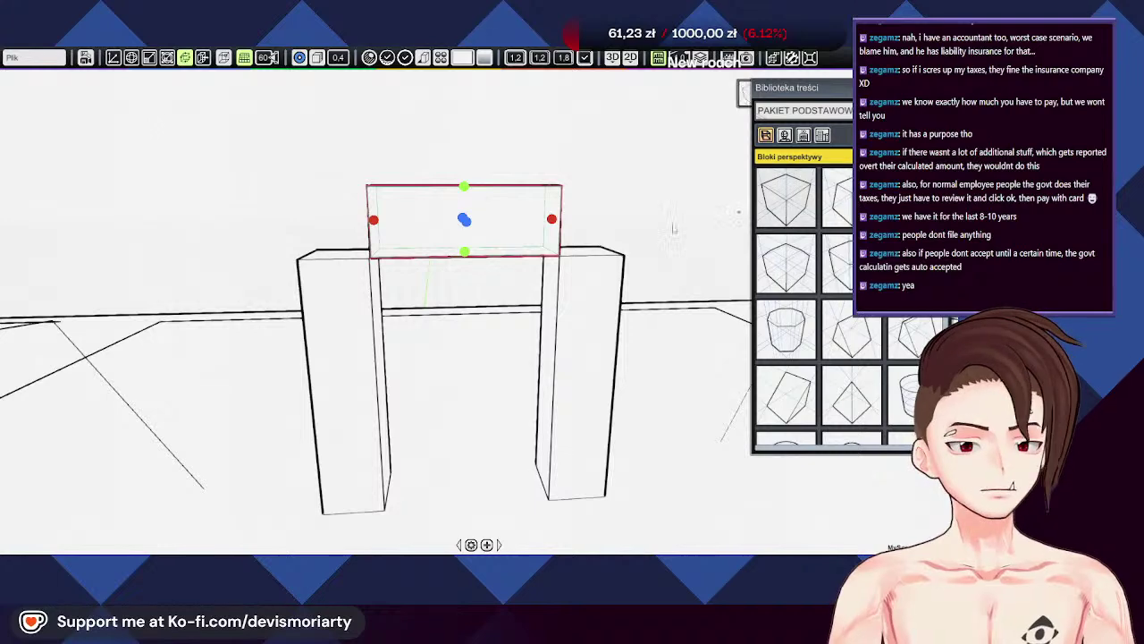
click(345, 261)
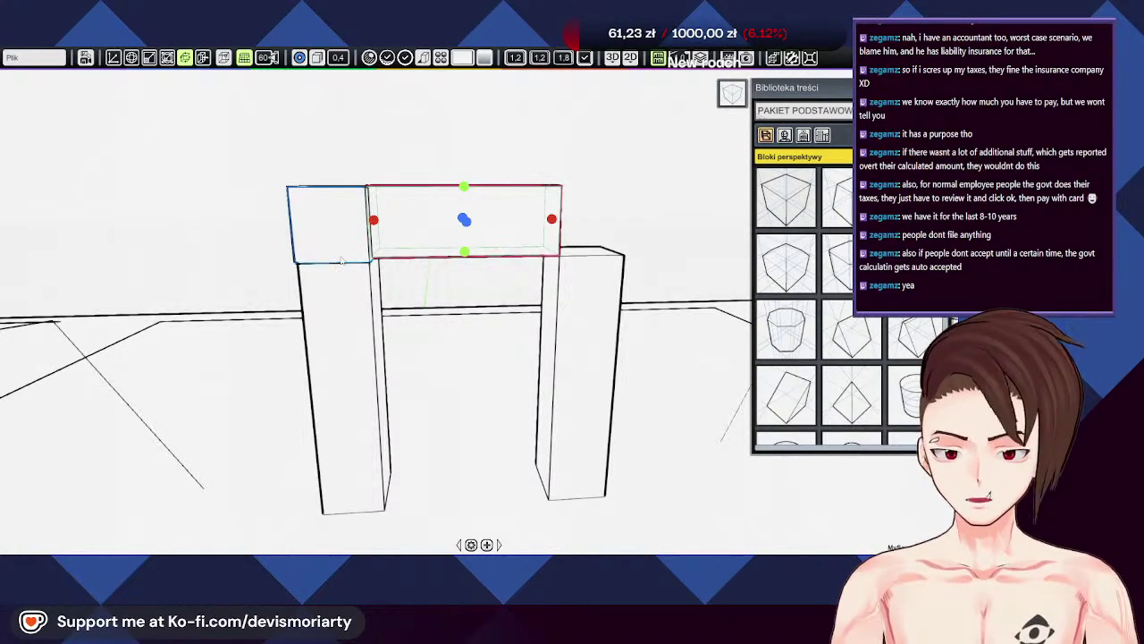
middle_drag(344, 261, 489, 377)
click(489, 378)
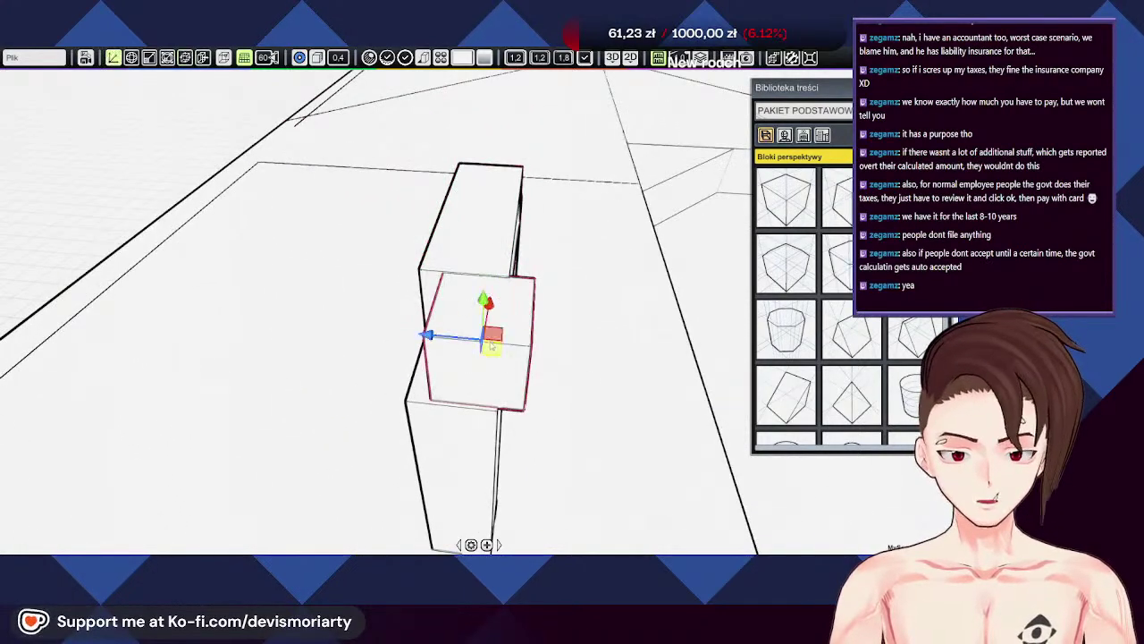
drag(422, 334, 406, 331)
middle_drag(405, 331, 605, 170)
scroll(457, 242, up, 4)
Step: Tilt the cube on the pillar and shift it along its own axes against the crossbeam's end
key(e)
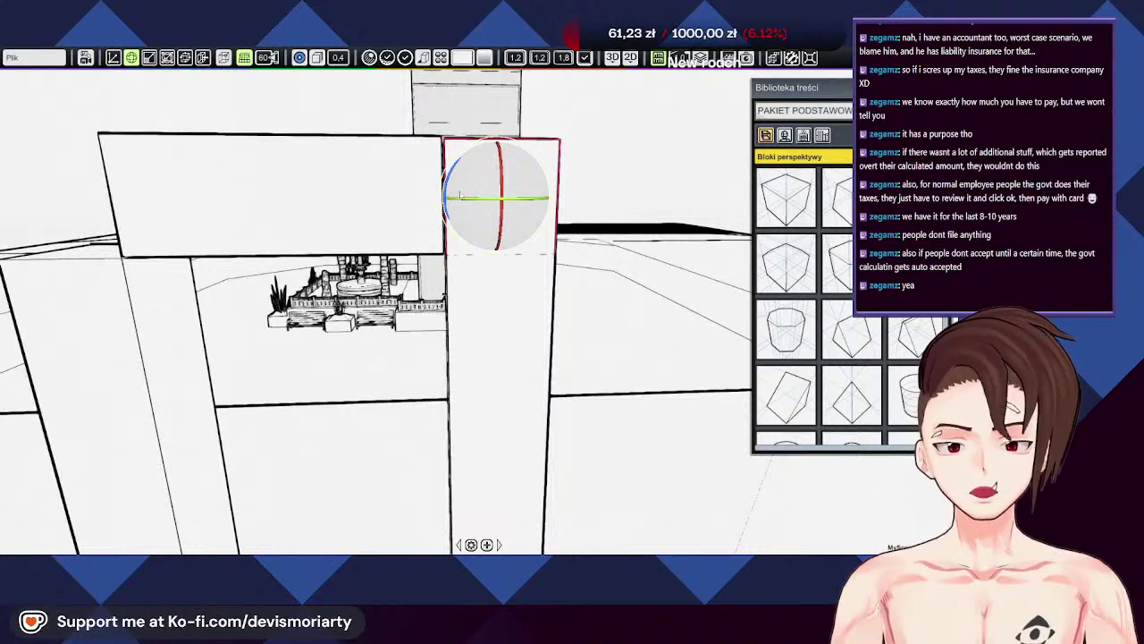
drag(455, 169, 459, 270)
key(w)
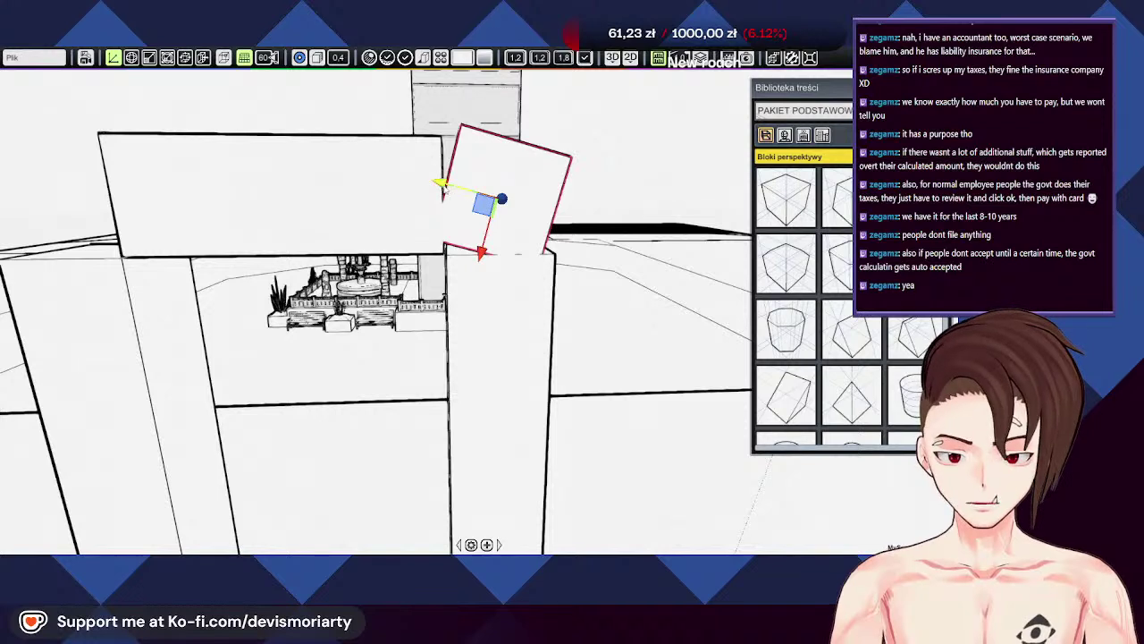
drag(442, 185, 380, 166)
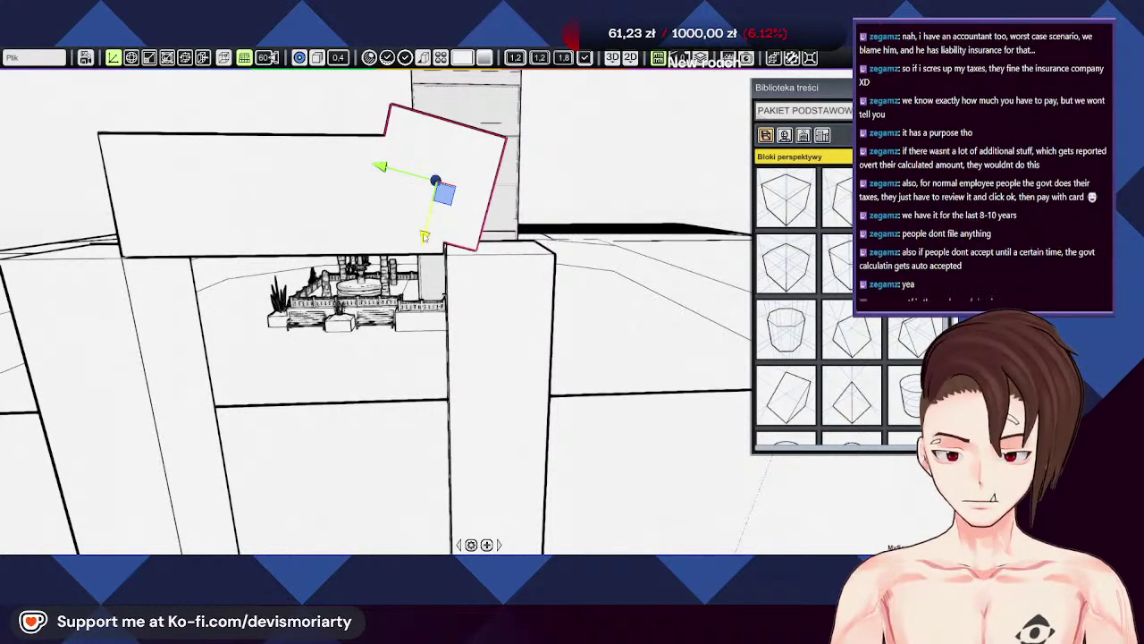
drag(424, 235, 420, 258)
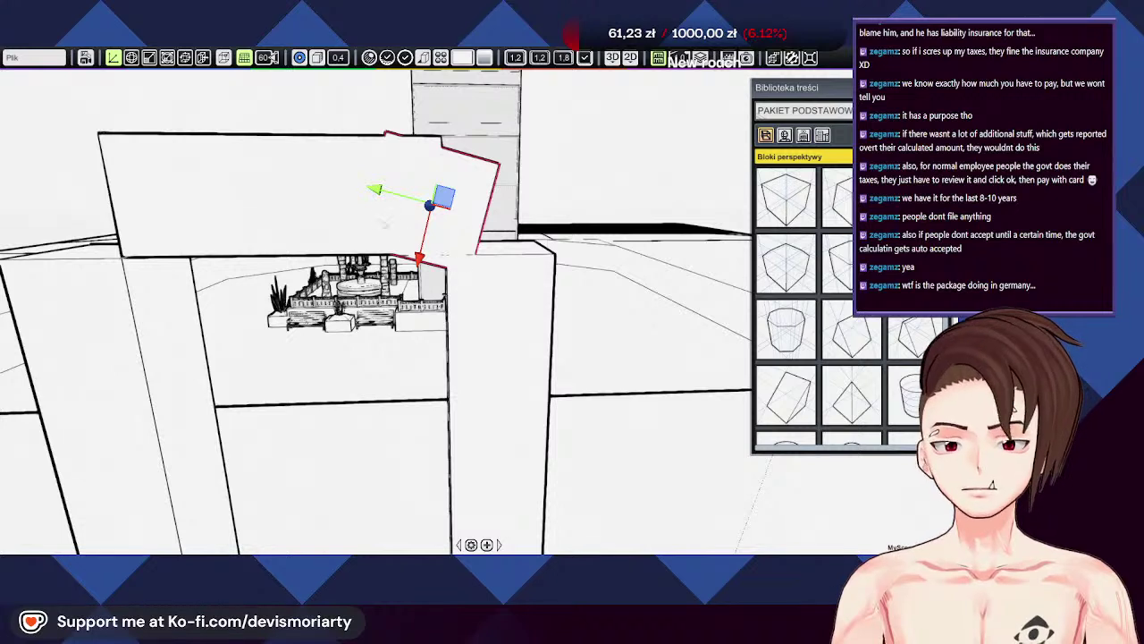
drag(377, 192, 467, 244)
Step: Rotate the tilted cube further until it stands diagonally, and lower it slightly into the pillar's top corner
key(e)
key(r)
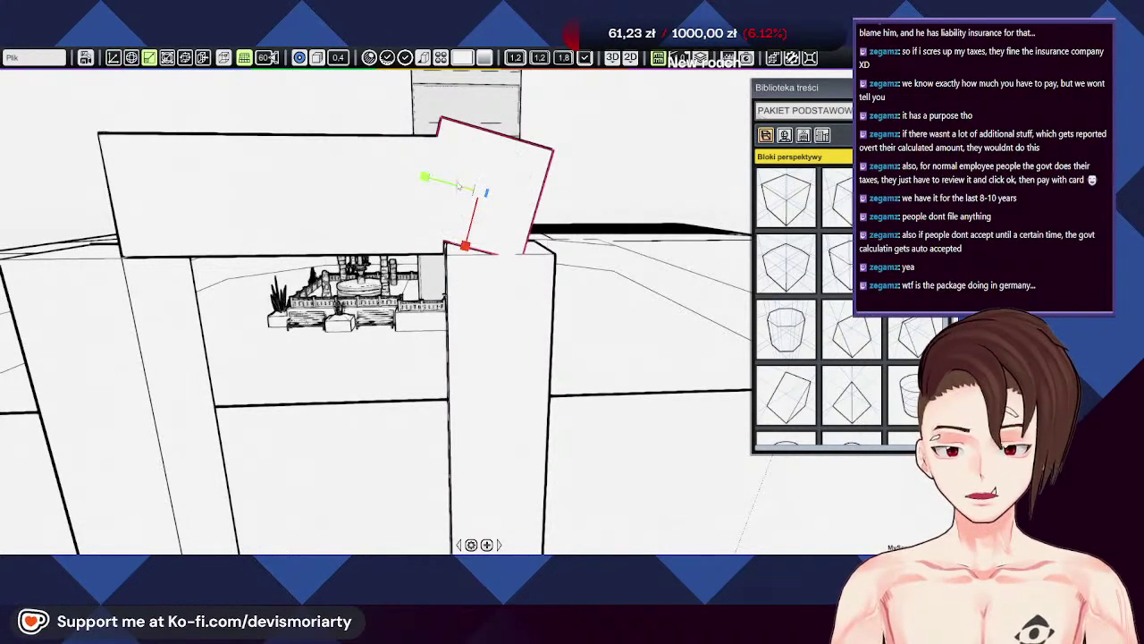
key(e)
middle_drag(440, 183, 478, 161)
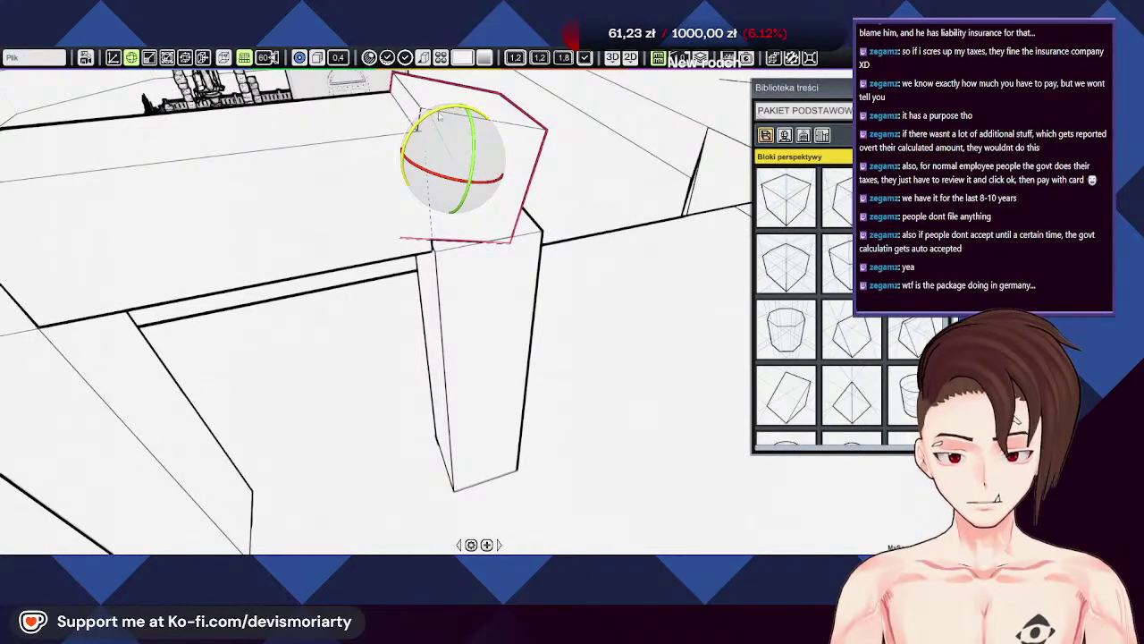
drag(438, 114, 463, 101)
key(w)
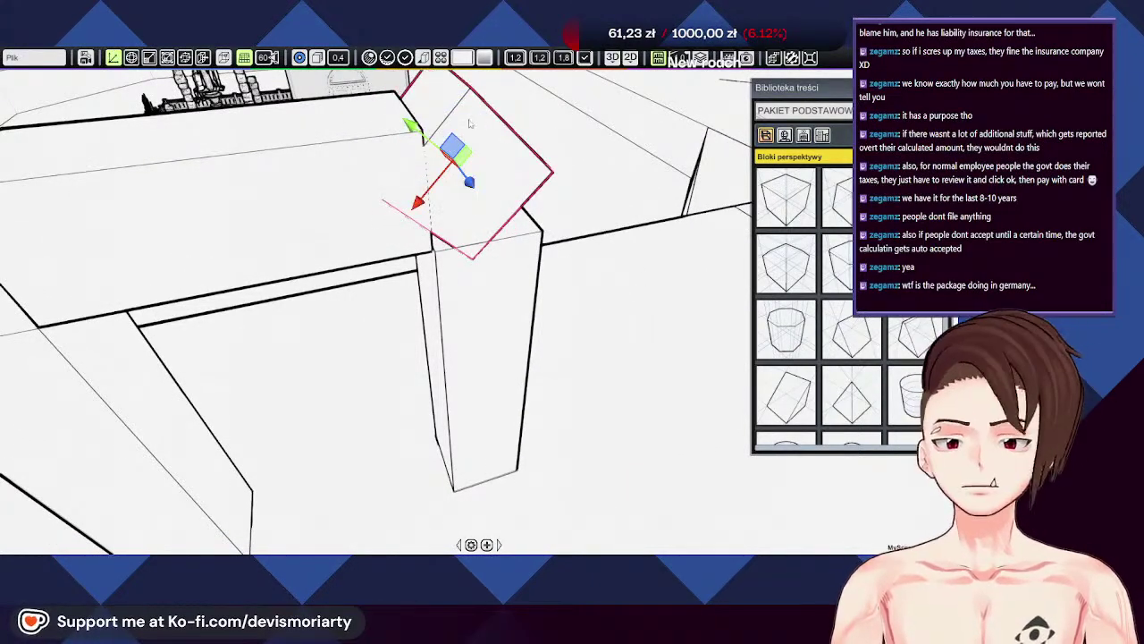
drag(424, 212, 414, 223)
Step: Raise the crossbeam above the pillar tops so the diagonal cube bridges the corner
middle_drag(547, 310, 368, 356)
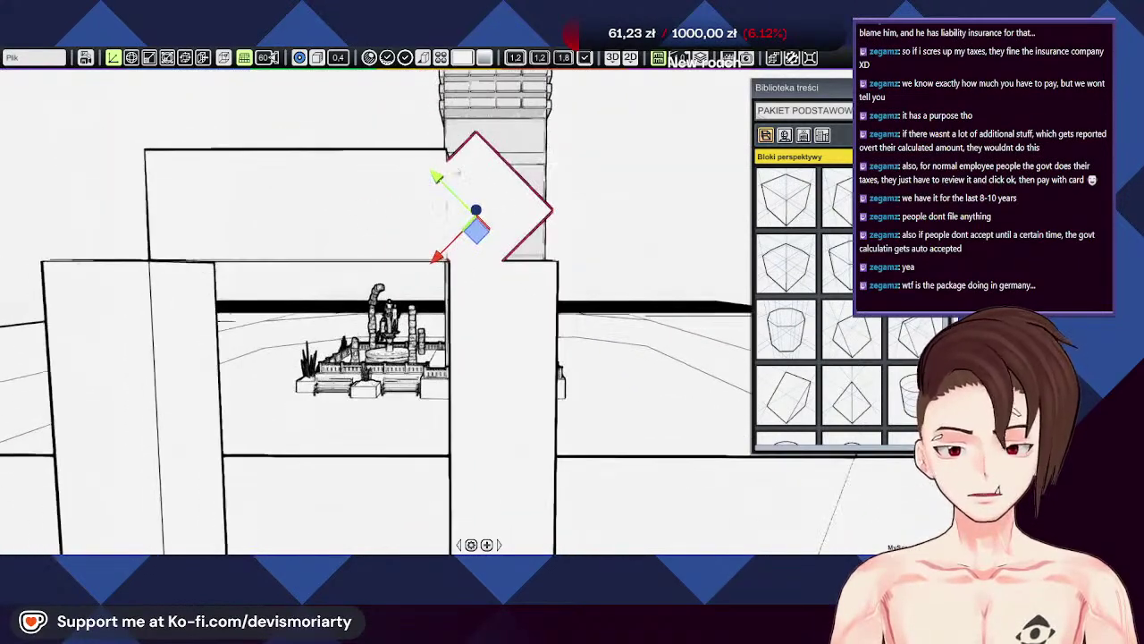
click(330, 216)
drag(320, 154, 328, 122)
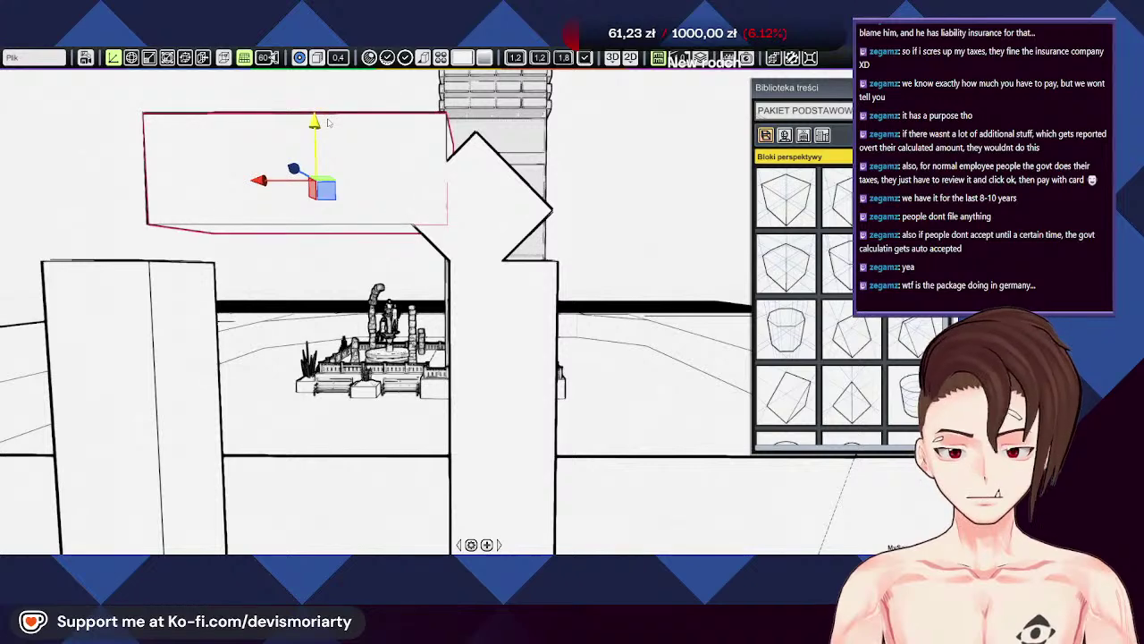
Step: Add a second cube beside the diagonal one and move it in depth to line up with the gateway
drag(786, 199, 531, 267)
middle_drag(530, 277, 150, 438)
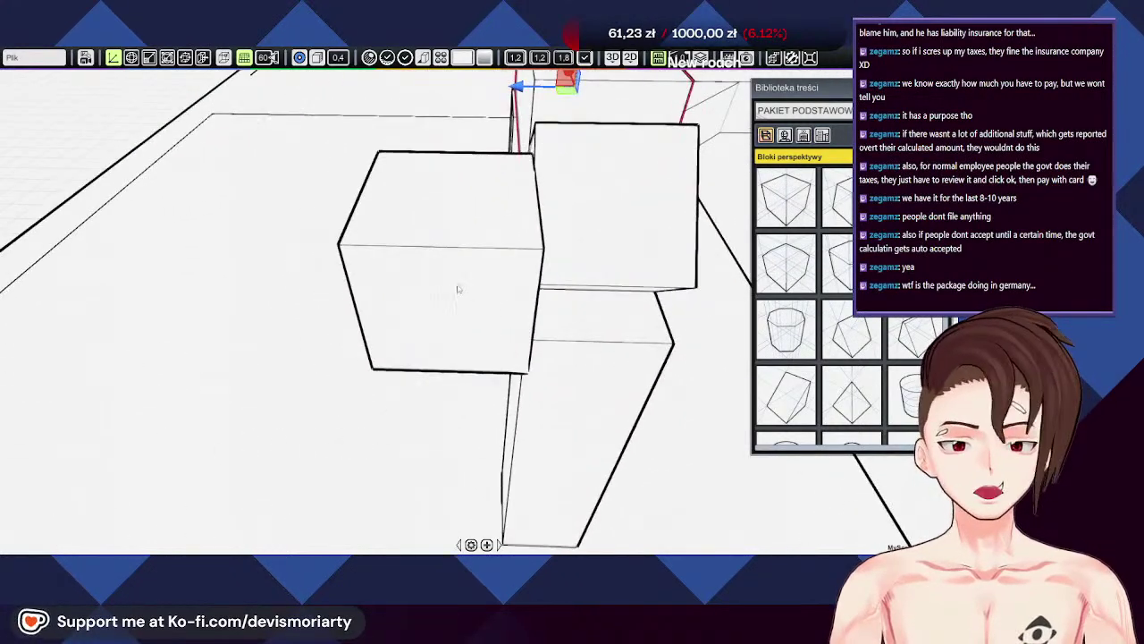
click(456, 271)
key(e)
key(w)
drag(392, 261, 549, 261)
right_drag(314, 275, 686, 172)
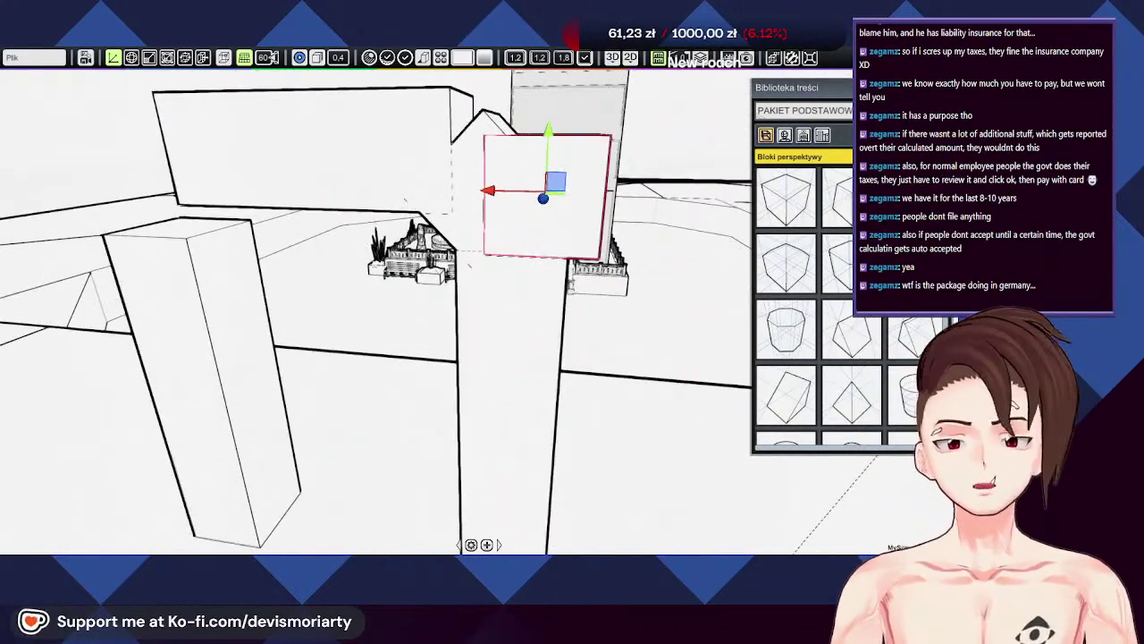
Step: Rotate the second cube and move it along its axes into the corner between the crossbeam and the diagonal cube
right_drag(134, 264, 561, 217)
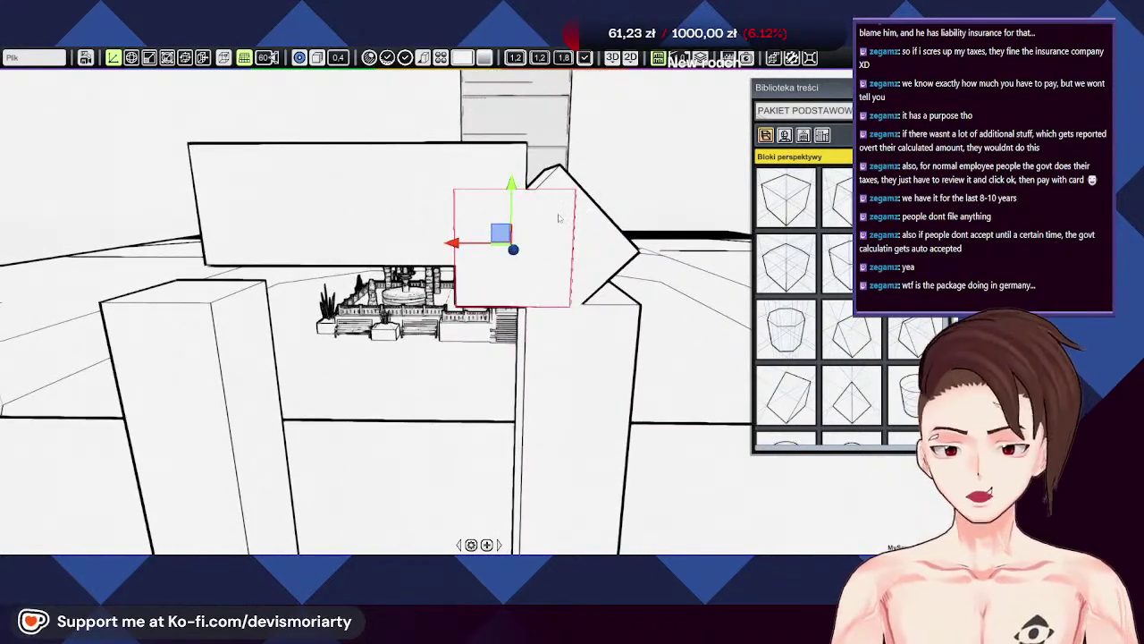
key(e)
drag(486, 203, 506, 209)
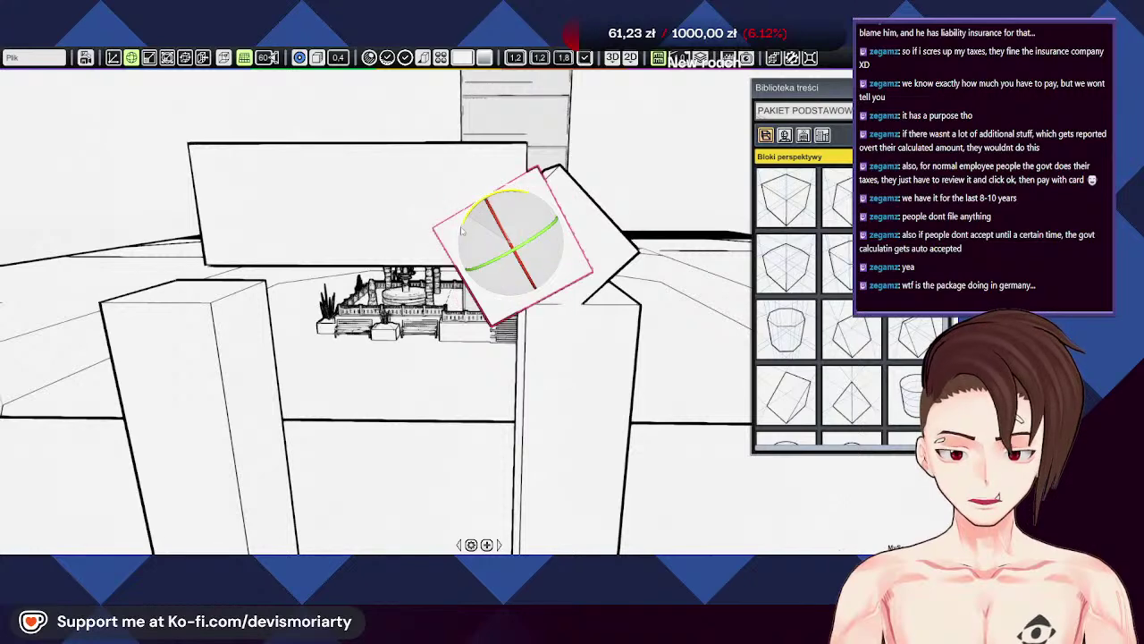
key(w)
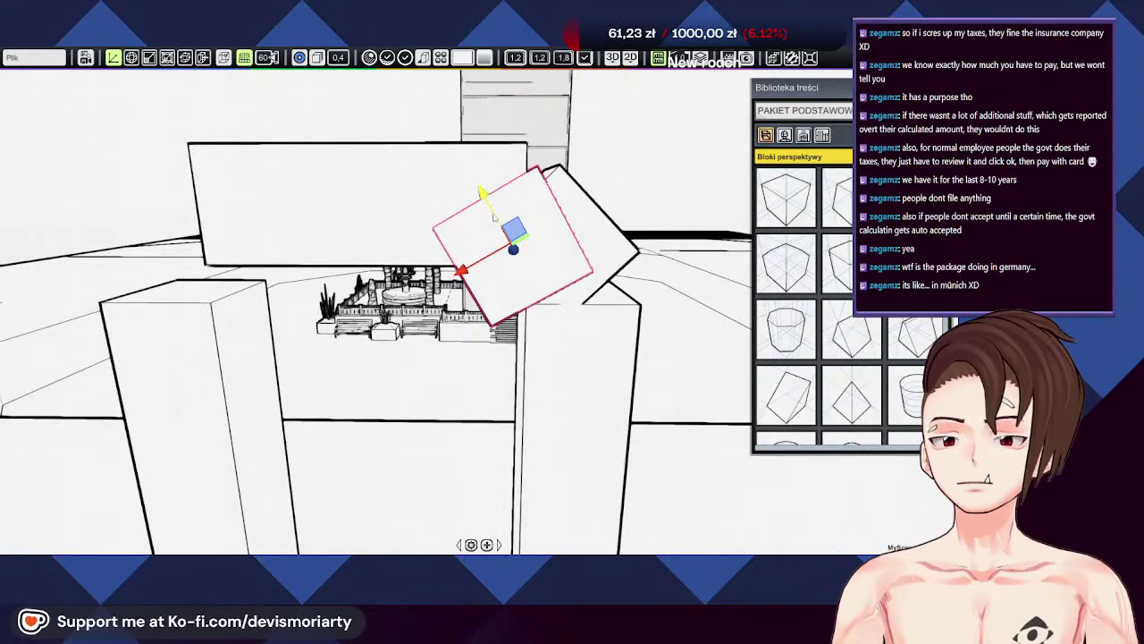
right_drag(490, 214, 555, 174)
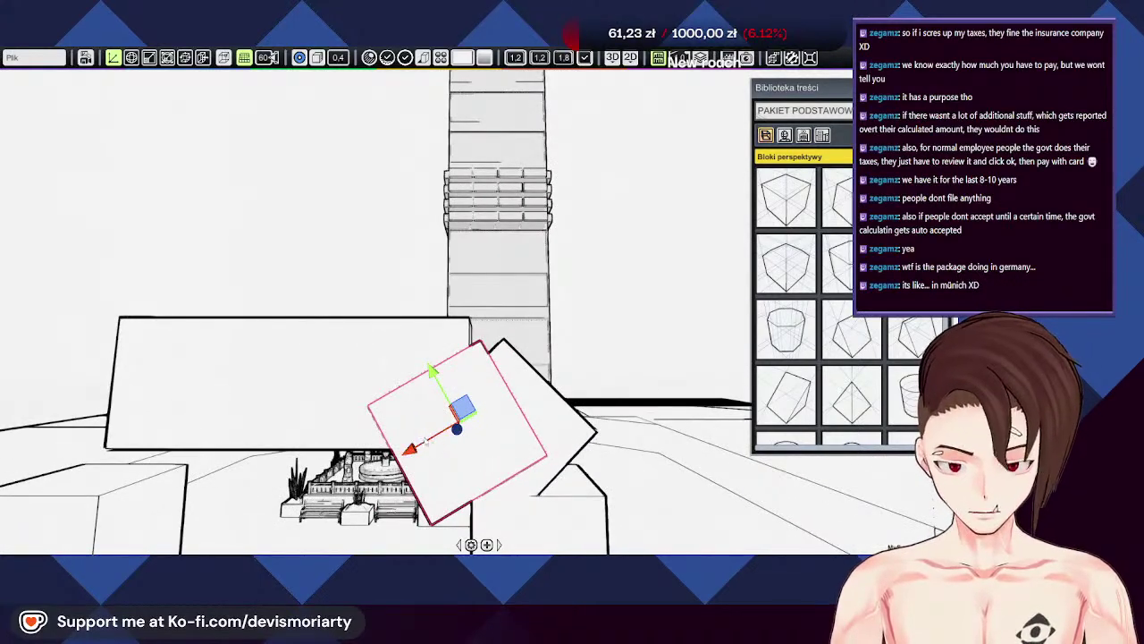
drag(409, 451, 433, 436)
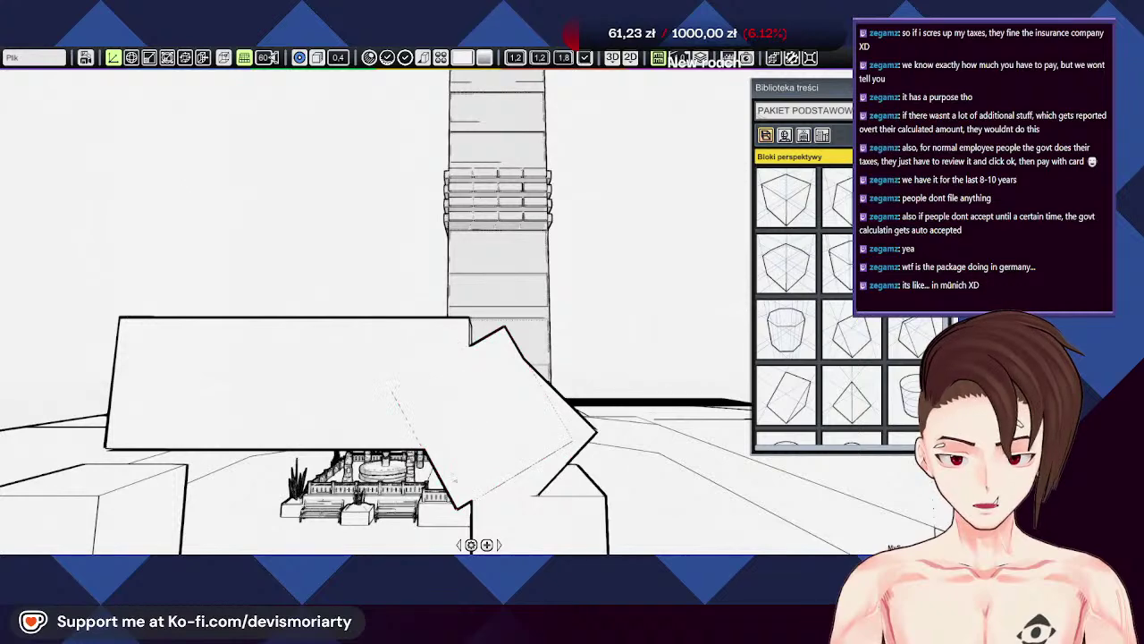
drag(453, 358, 436, 329)
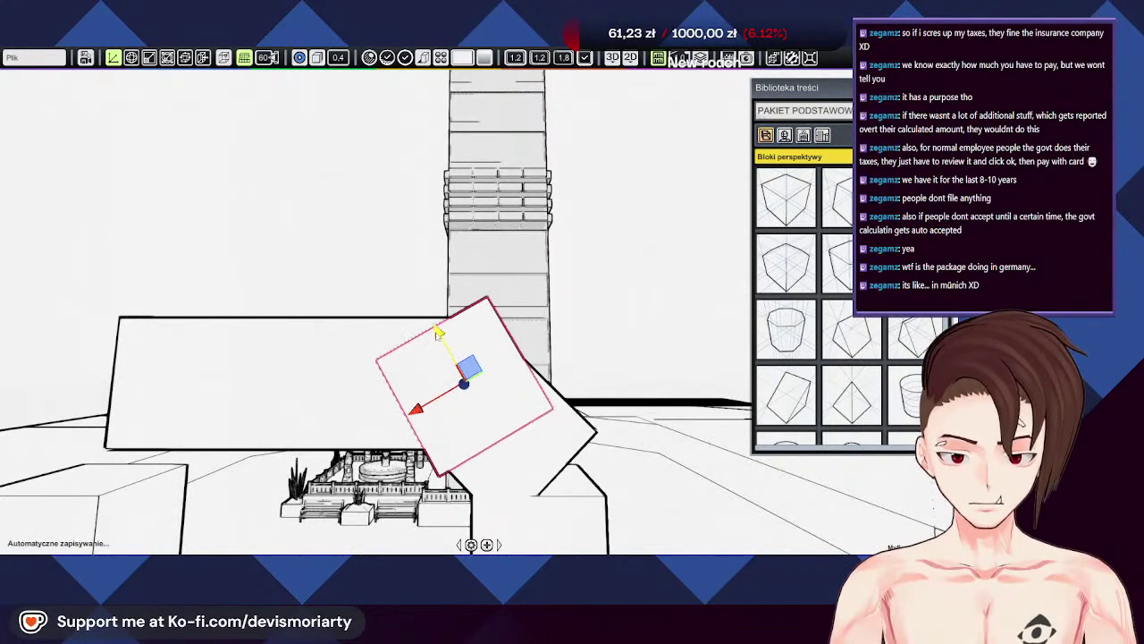
drag(417, 409, 412, 413)
Step: Rotate the second cube to a shallower tilt and shift it so it joins the crossbeam to the diagonal cube
key(e)
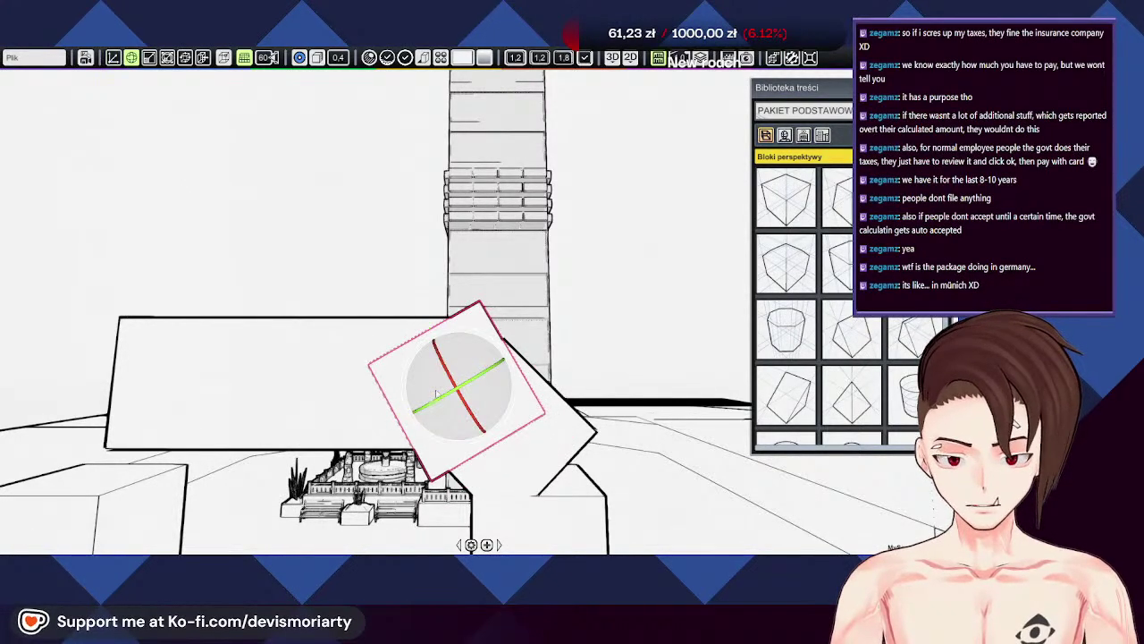
middle_drag(407, 395, 417, 355)
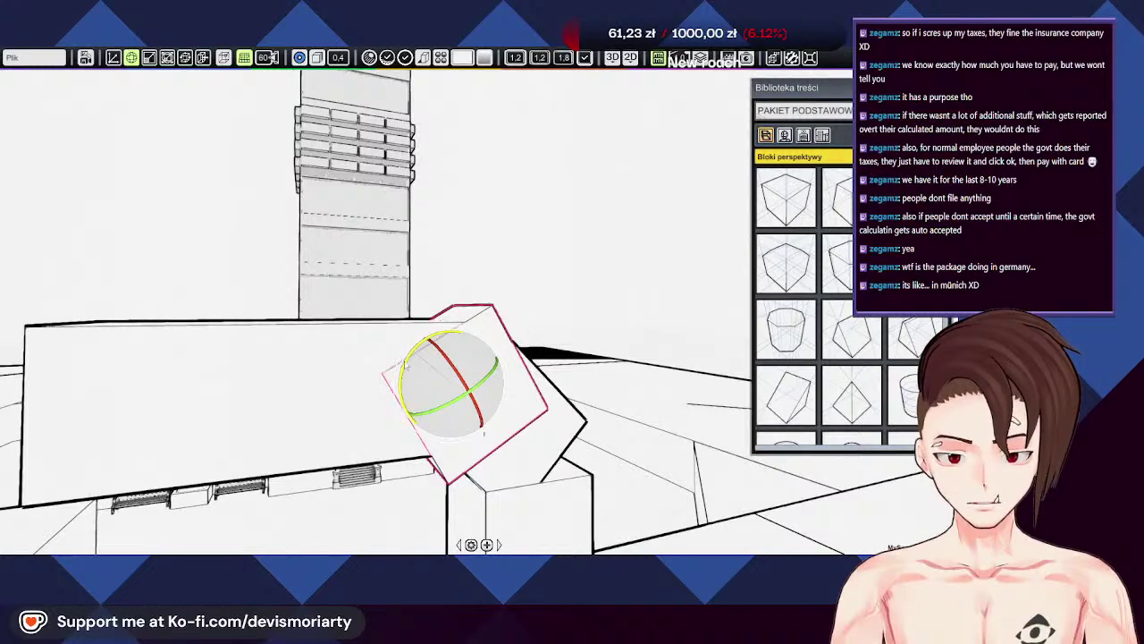
drag(406, 365, 403, 413)
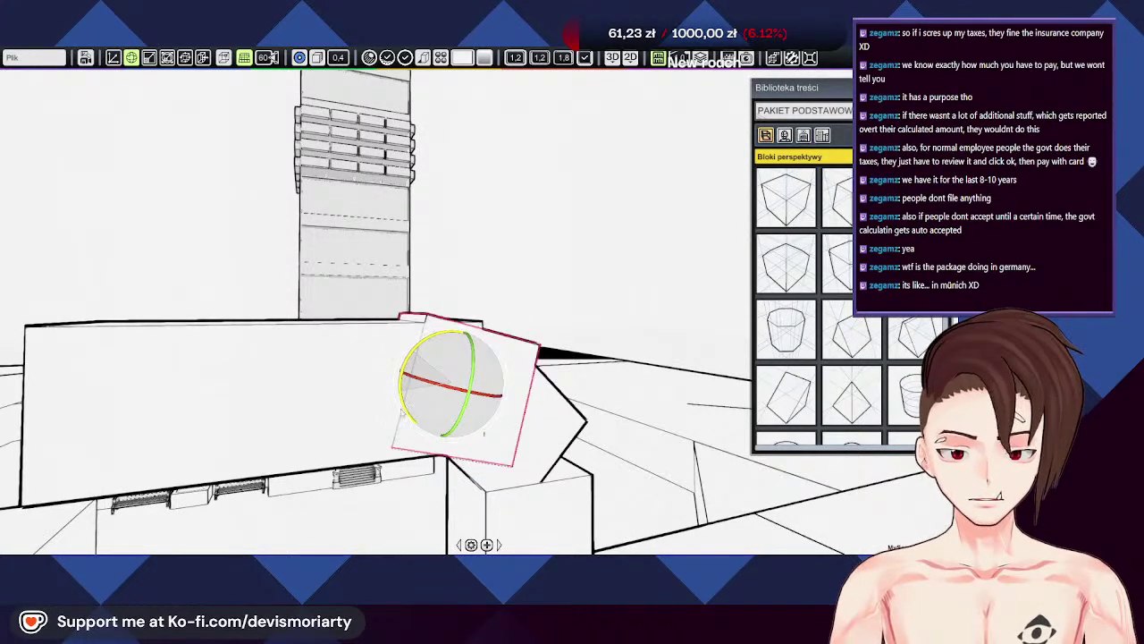
key(w)
middle_drag(426, 379, 438, 339)
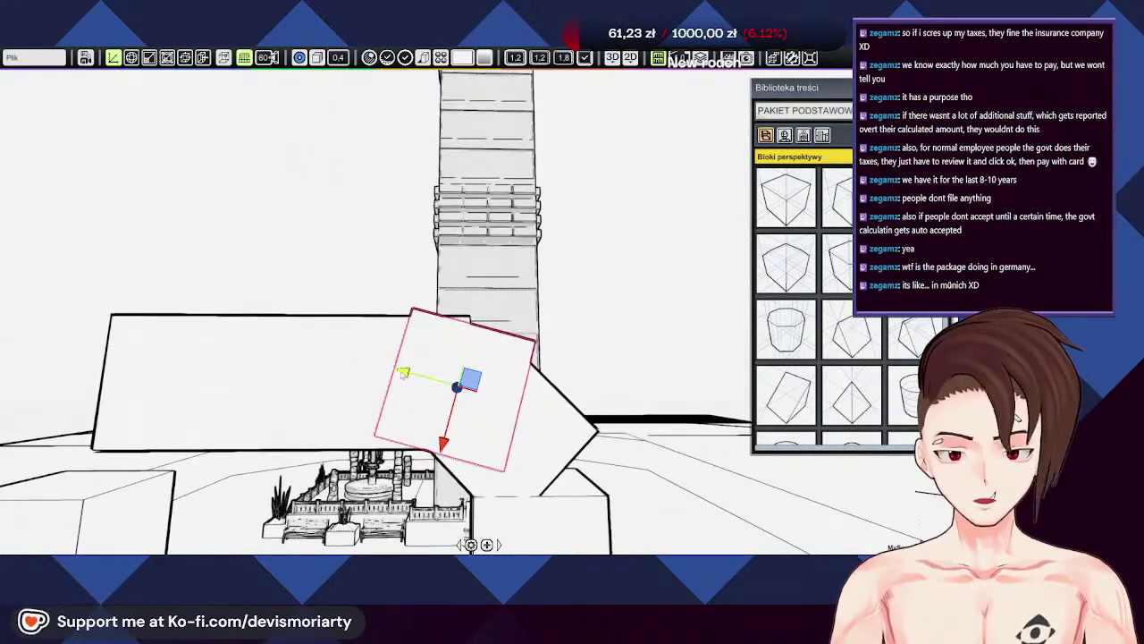
drag(404, 373, 378, 367)
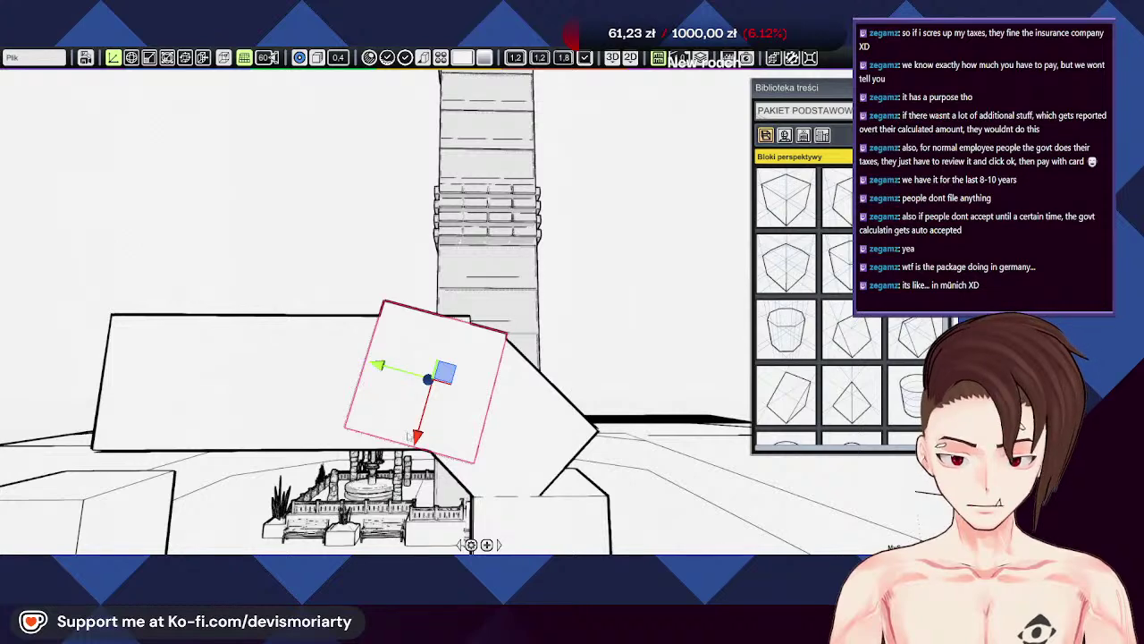
drag(417, 436, 414, 451)
middle_drag(488, 431, 496, 375)
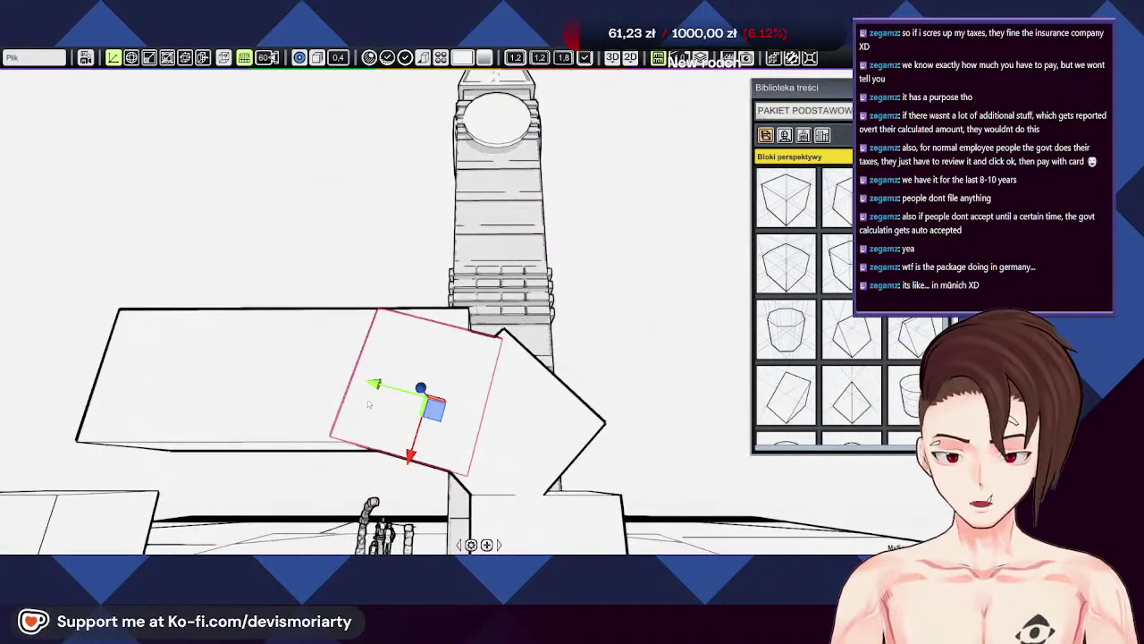
Step: Fine-tune the second cube's rotation, check its depth alignment with the corner blocks, and deselect it
key(e)
middle_drag(347, 398, 386, 408)
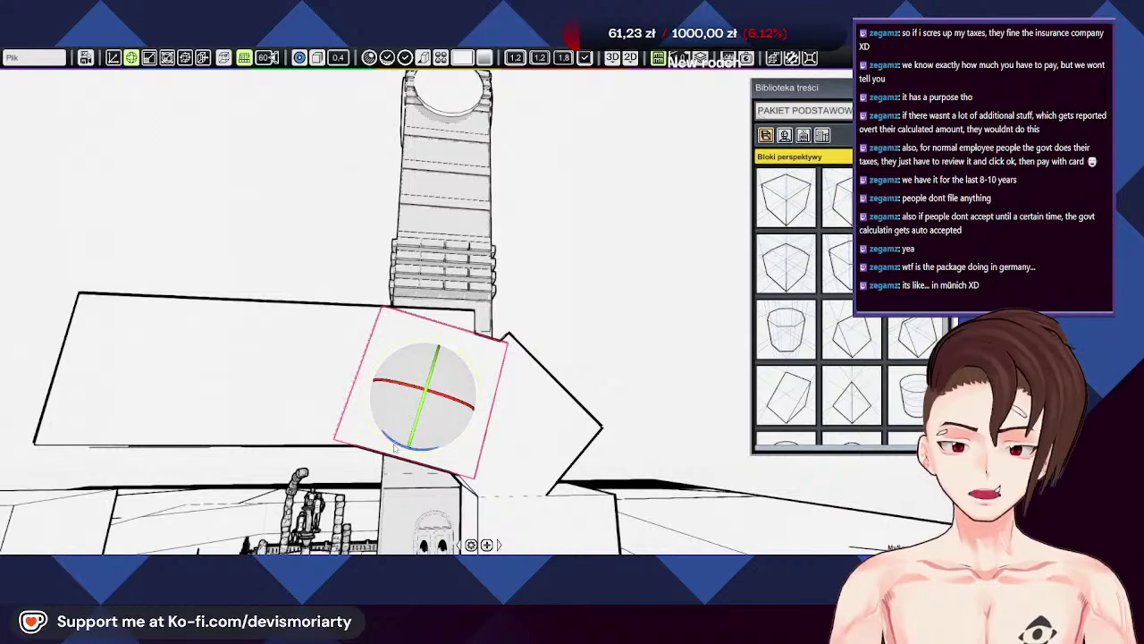
mouse_move(403, 447)
mouse_down()
mouse_move(418, 455)
mouse_move(392, 449)
mouse_up()
middle_drag(515, 382, 265, 382)
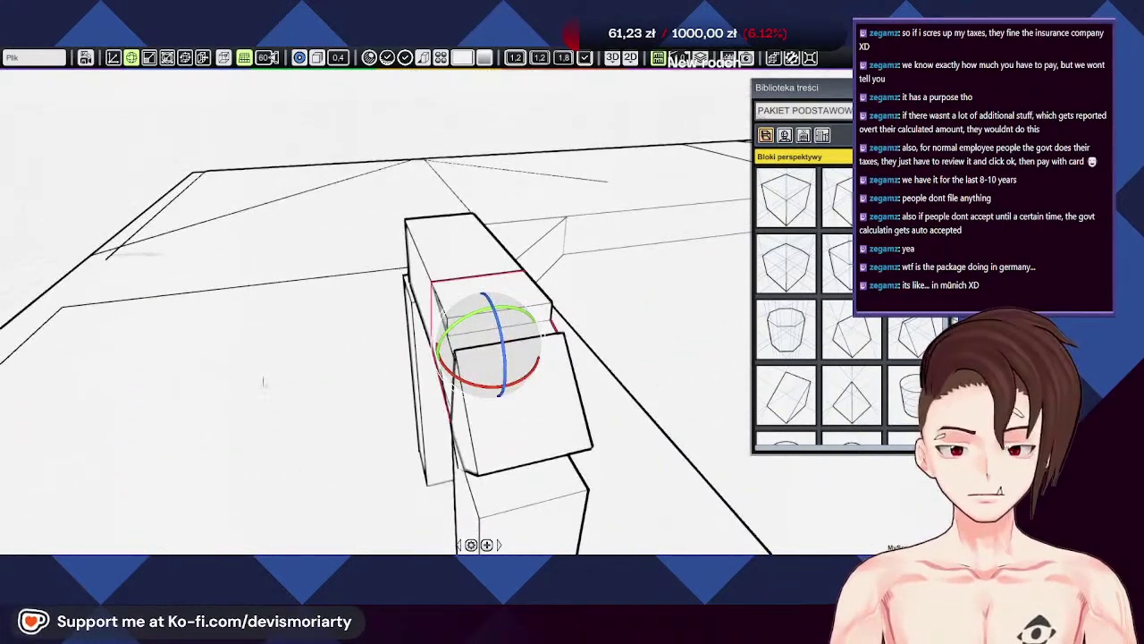
click(289, 125)
Step: Add a third cube at the outer side of the diagonal cube above the pillar and tilt it slightly
middle_drag(544, 365, 71, 192)
scroll(71, 192, down, 3)
scroll(71, 192, down, 6)
scroll(471, 252, up, 2)
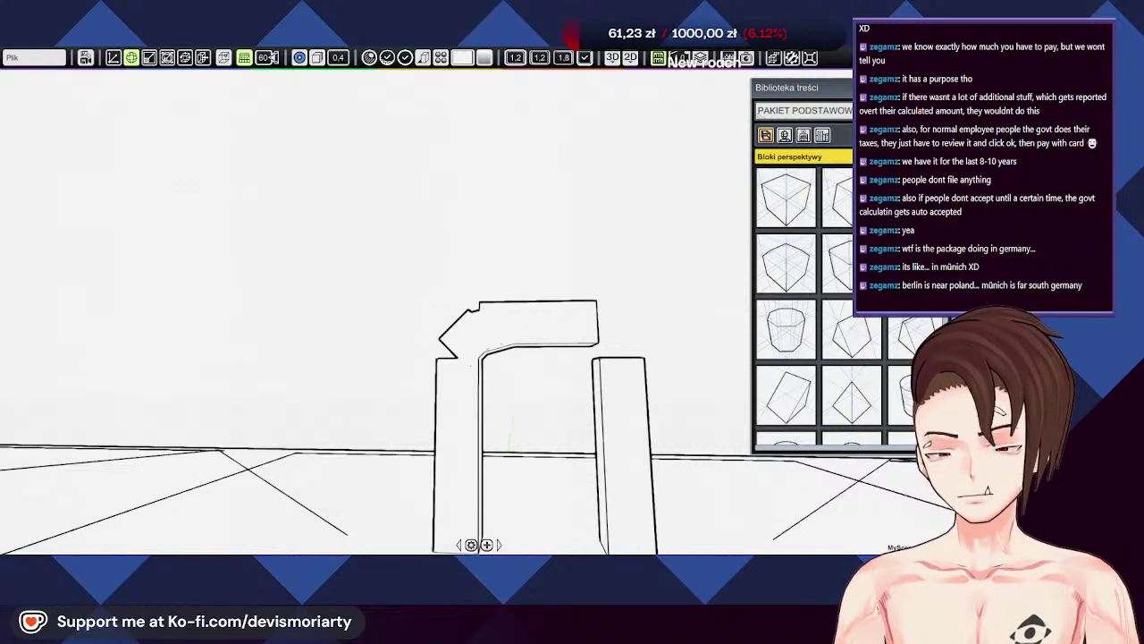
right_drag(866, 376, 975, 384)
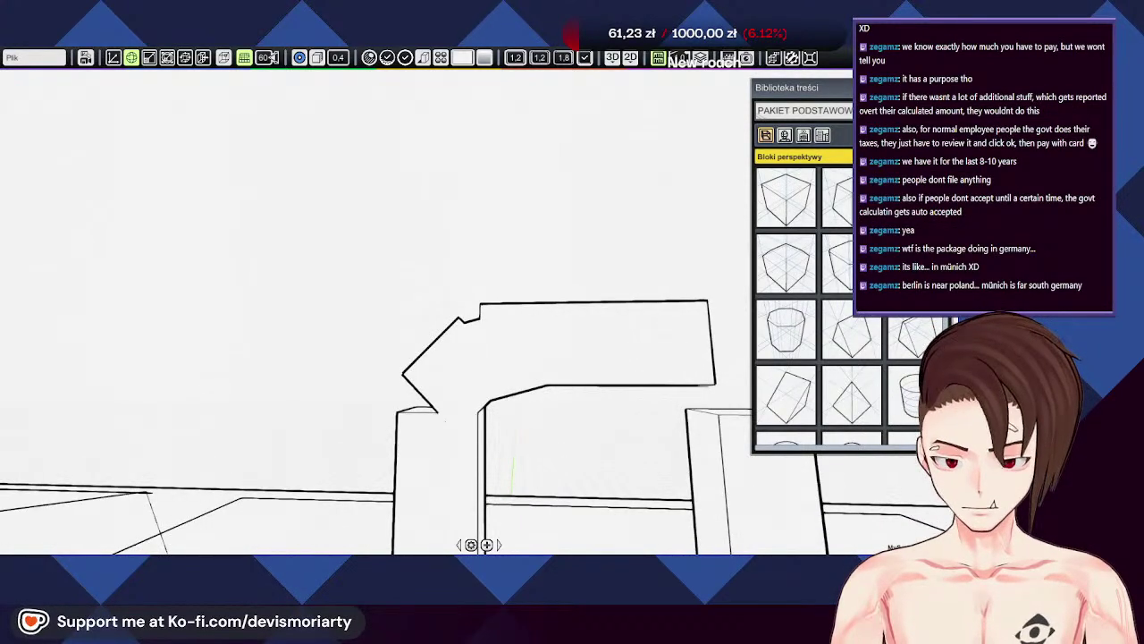
middle_drag(461, 361, 366, 308)
drag(785, 197, 392, 340)
click(359, 358)
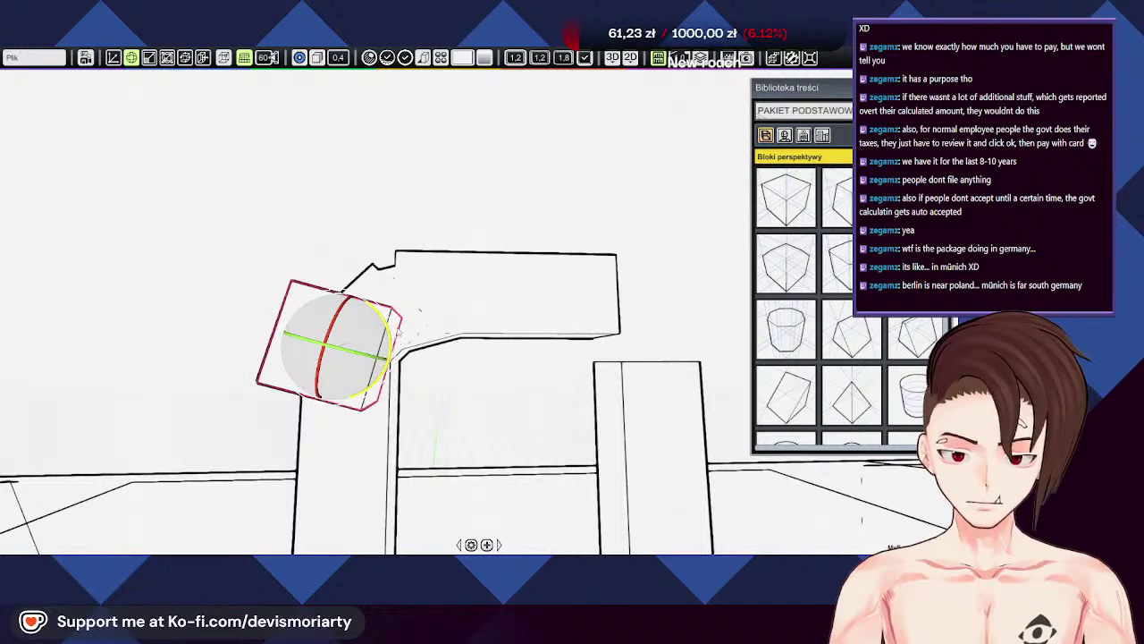
Step: Move the third cube slightly toward the gateway's opening and shift it in depth to line up with the pillar
key(w)
click(394, 360)
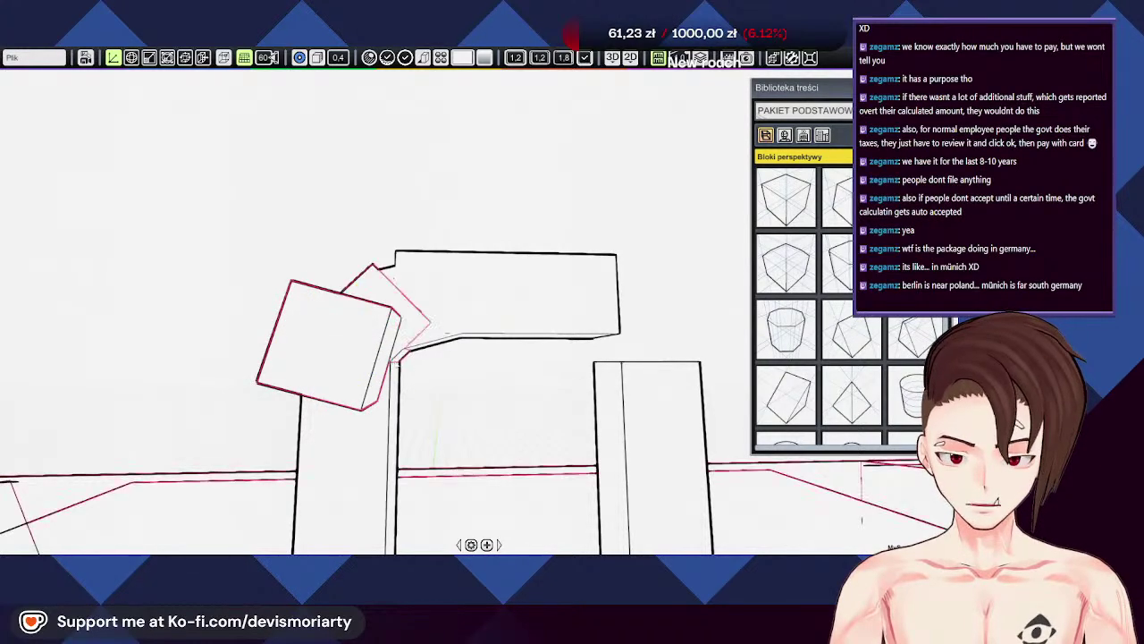
click(354, 367)
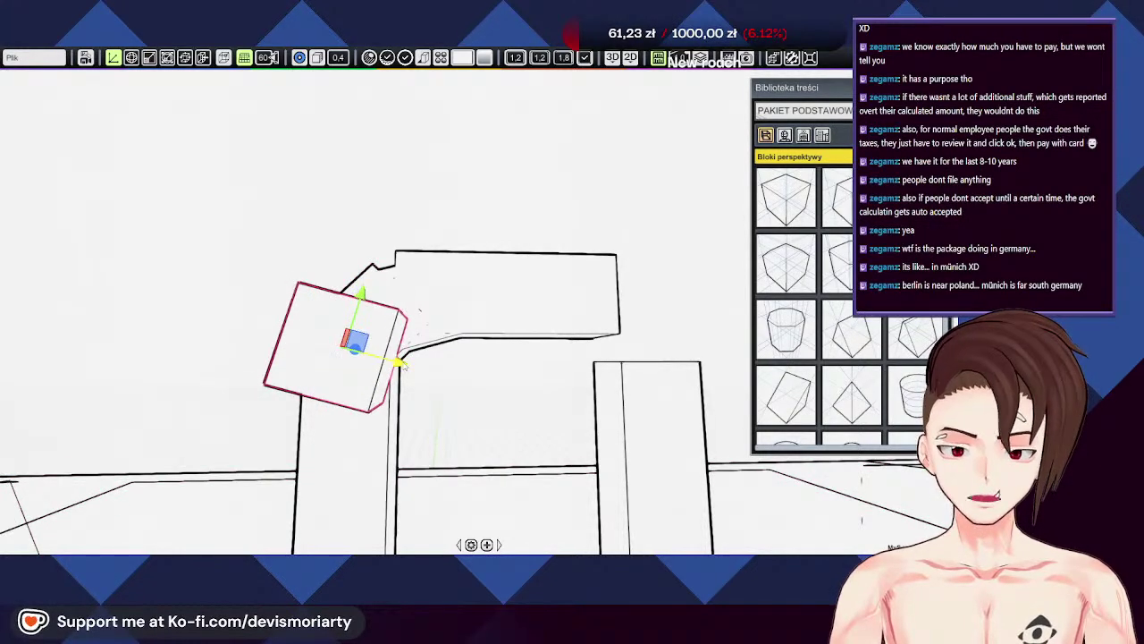
middle_drag(479, 370, 343, 364)
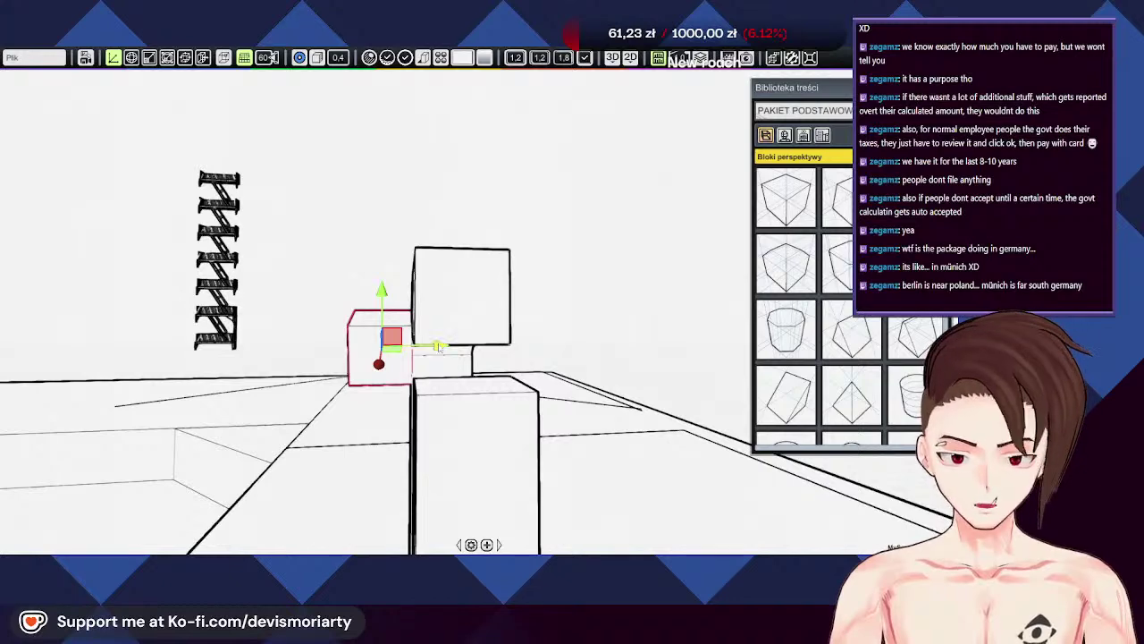
drag(440, 347, 489, 349)
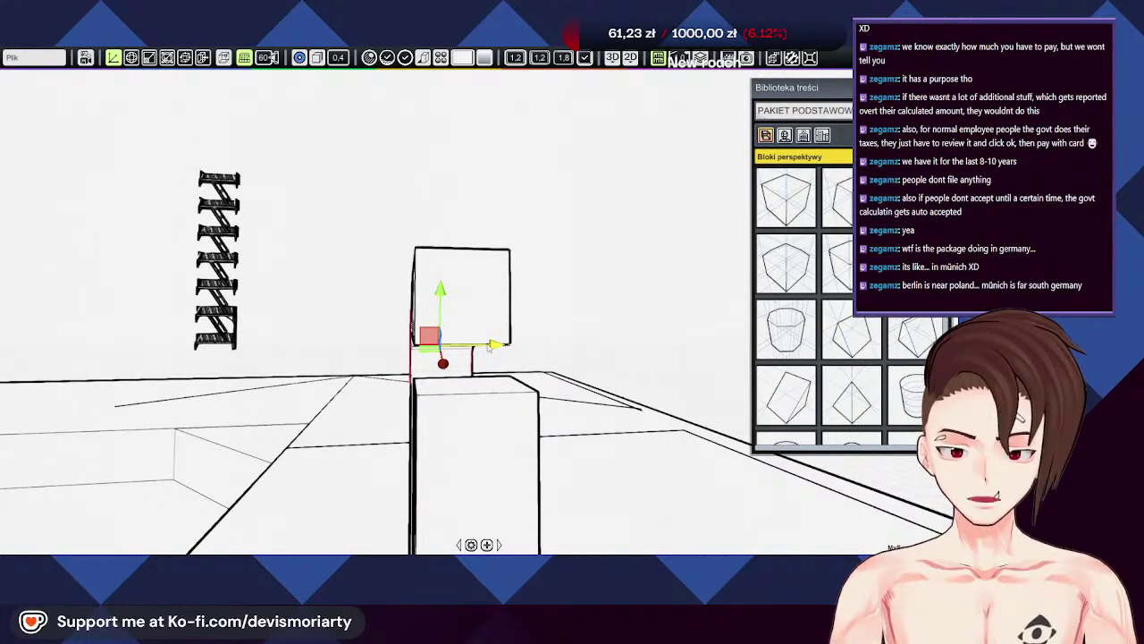
Step: Shift the third cube slightly in depth and toward the gateway's opening, and lower it a little into the pillar
middle_drag(483, 346, 431, 389)
click(418, 379)
click(421, 367)
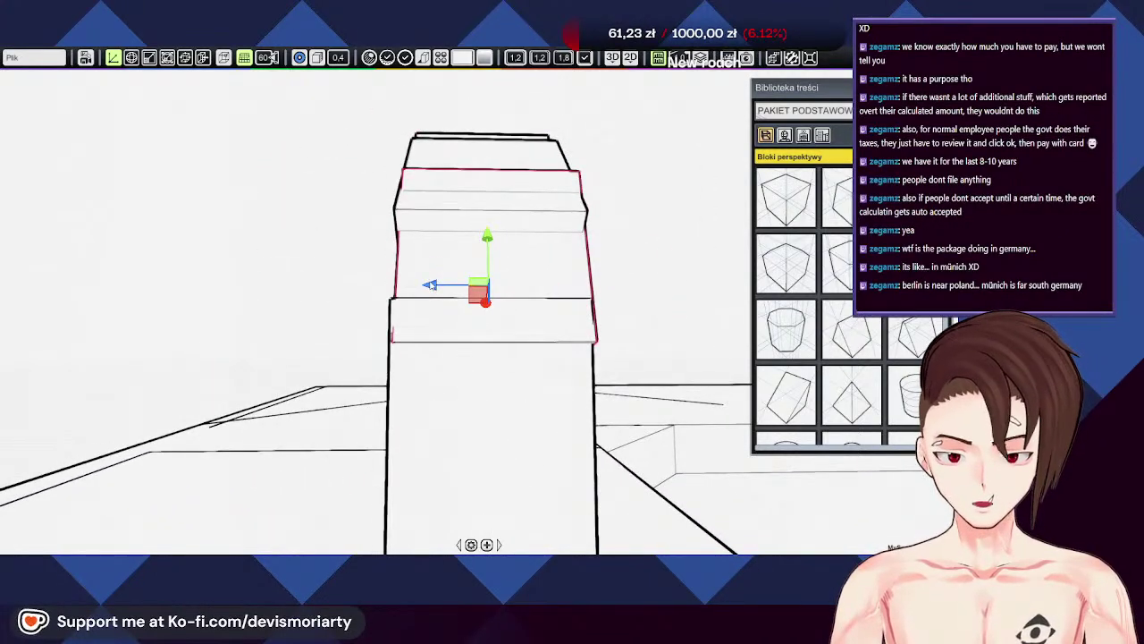
drag(430, 286, 428, 285)
middle_drag(519, 286, 206, 301)
drag(384, 316, 392, 317)
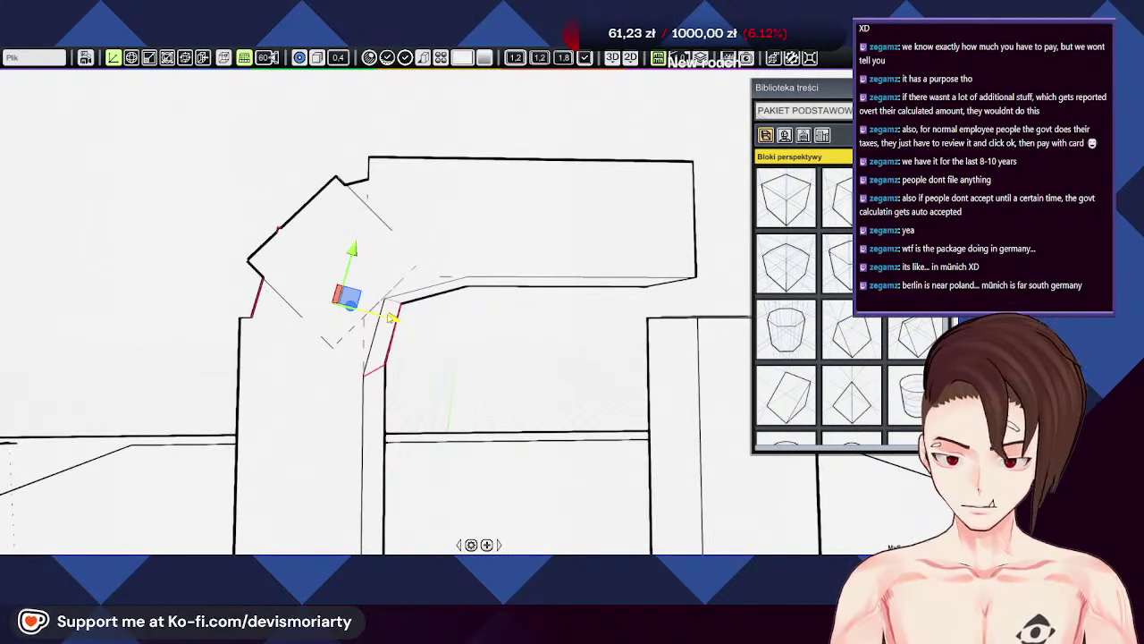
drag(353, 250, 353, 259)
middle_drag(153, 224, 189, 226)
Step: Move the diagonal cube toward the gateway's opening along both tilted axes, deselect it, and check the inner curve
click(338, 244)
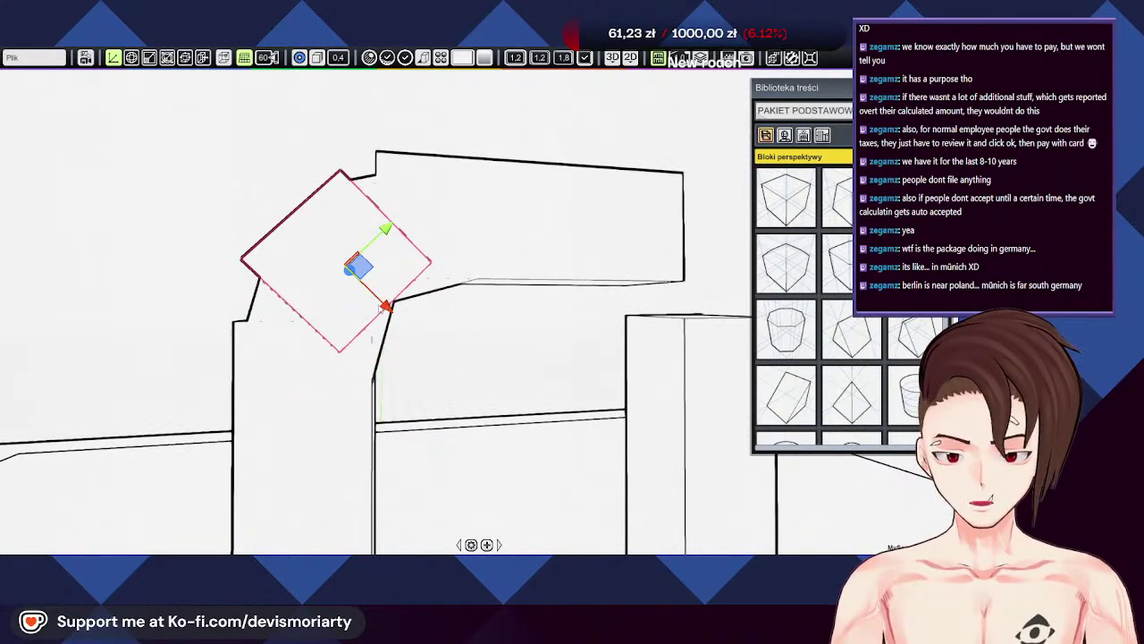
drag(384, 307, 398, 320)
drag(398, 240, 411, 230)
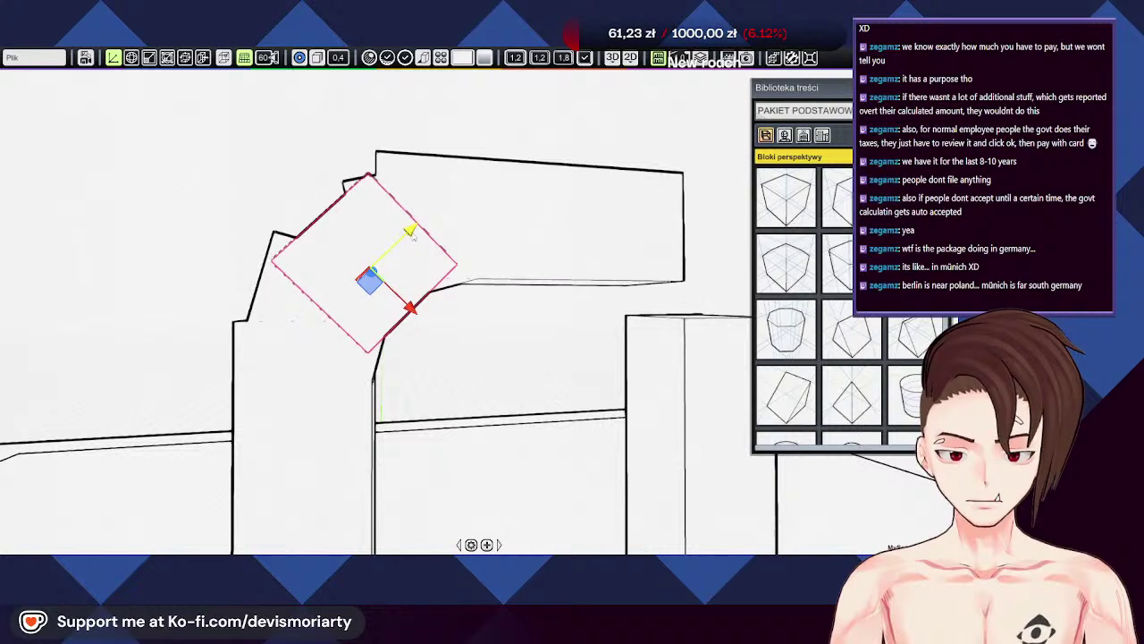
click(167, 190)
middle_drag(447, 281, 506, 289)
scroll(488, 281, down, 5)
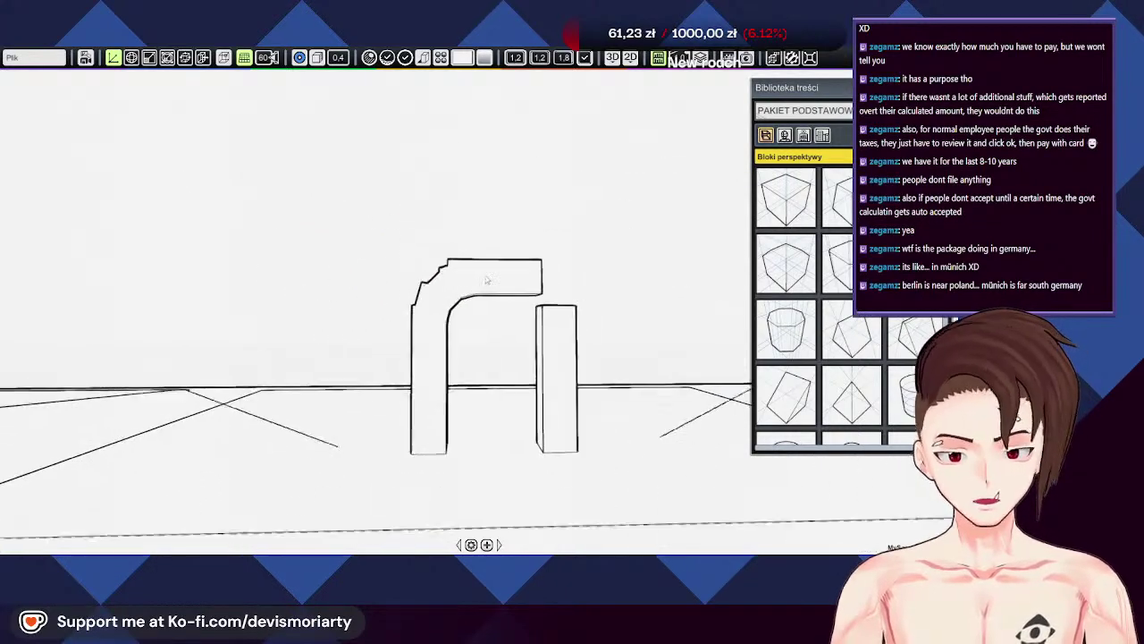
scroll(549, 292, up, 4)
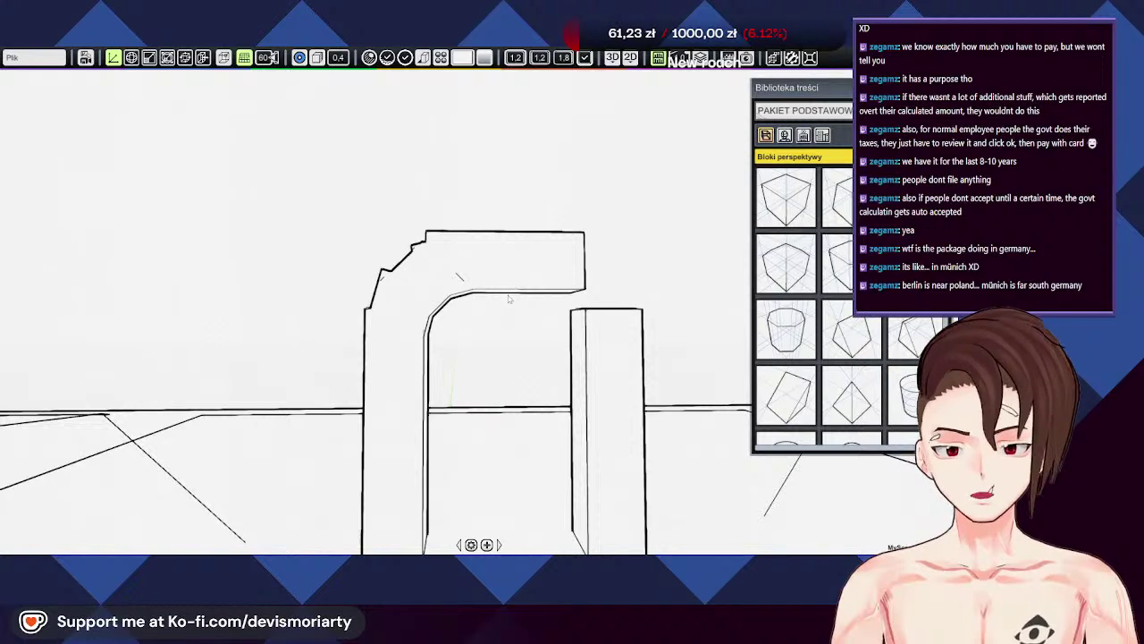
scroll(420, 273, up, 4)
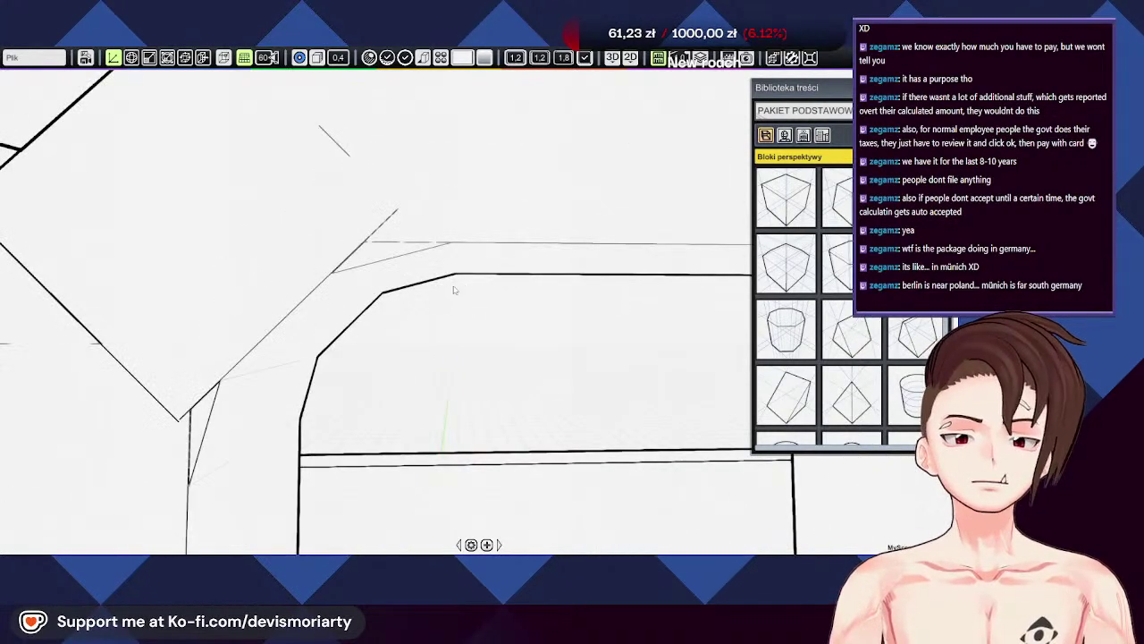
Step: Slide the second cube farther along the crossbeam and nudge the diagonal cube so the inner corner edges meet
click(417, 267)
scroll(417, 267, down, 4)
drag(483, 239, 523, 234)
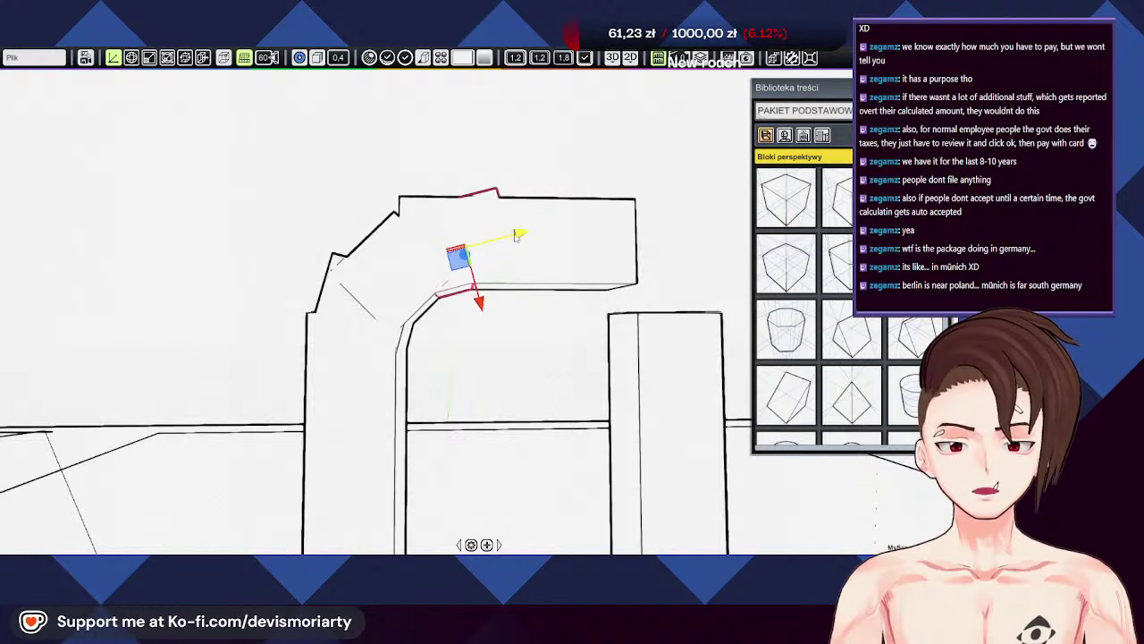
click(407, 275)
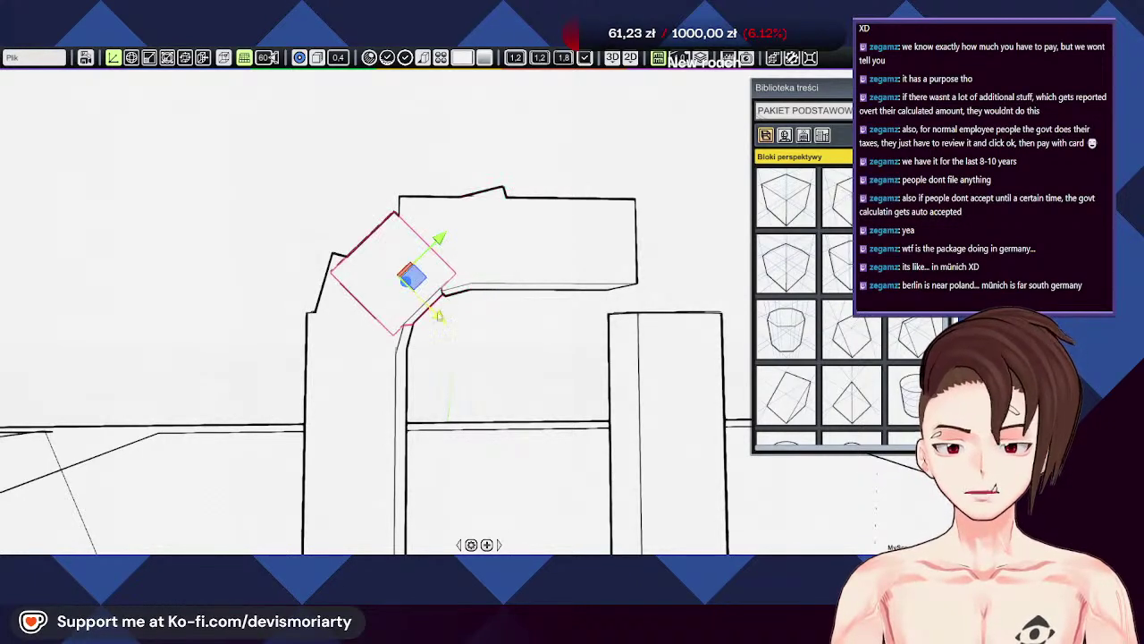
drag(440, 307, 448, 305)
click(341, 300)
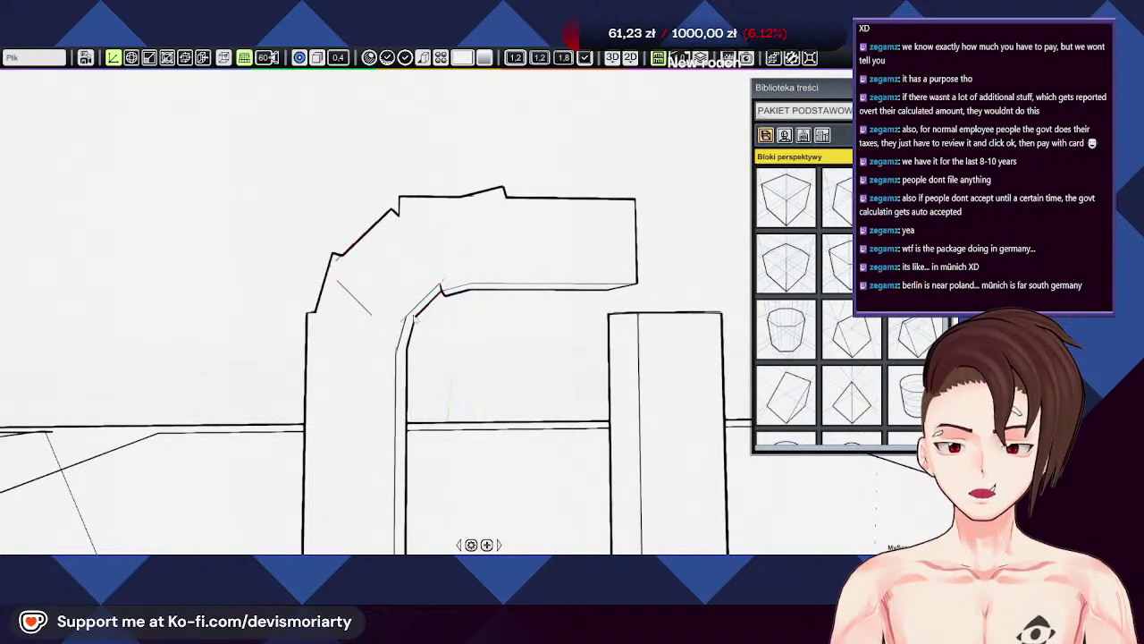
click(337, 304)
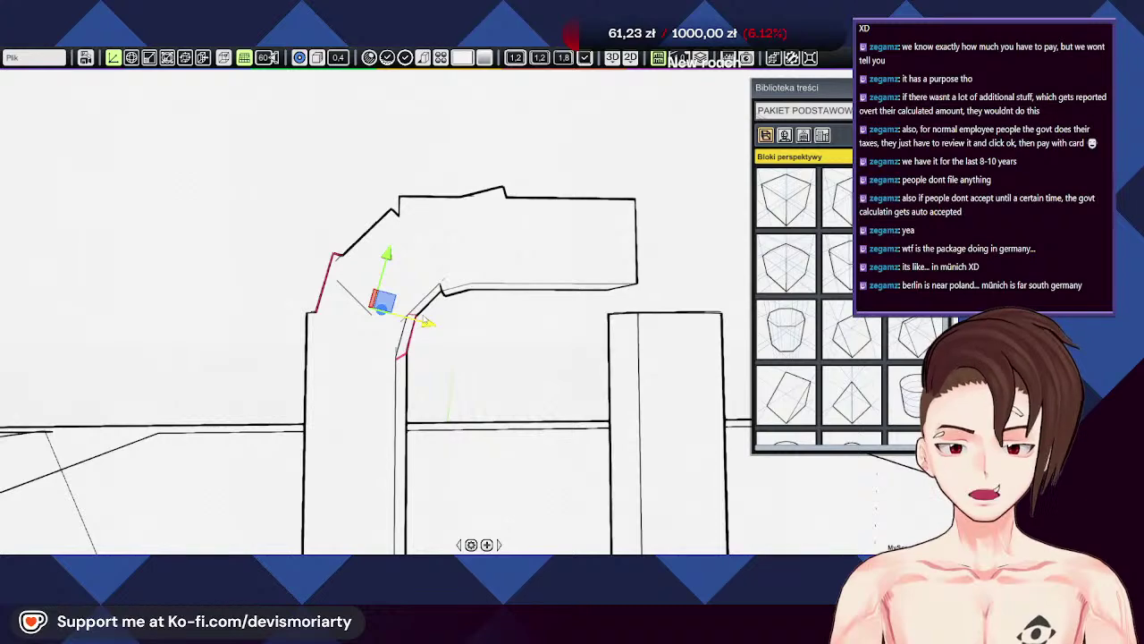
Step: Add a fourth cube, align it in depth with the crossbeam, and place it over the diagonal cube
drag(787, 197, 493, 268)
click(498, 240)
middle_drag(568, 288, 377, 309)
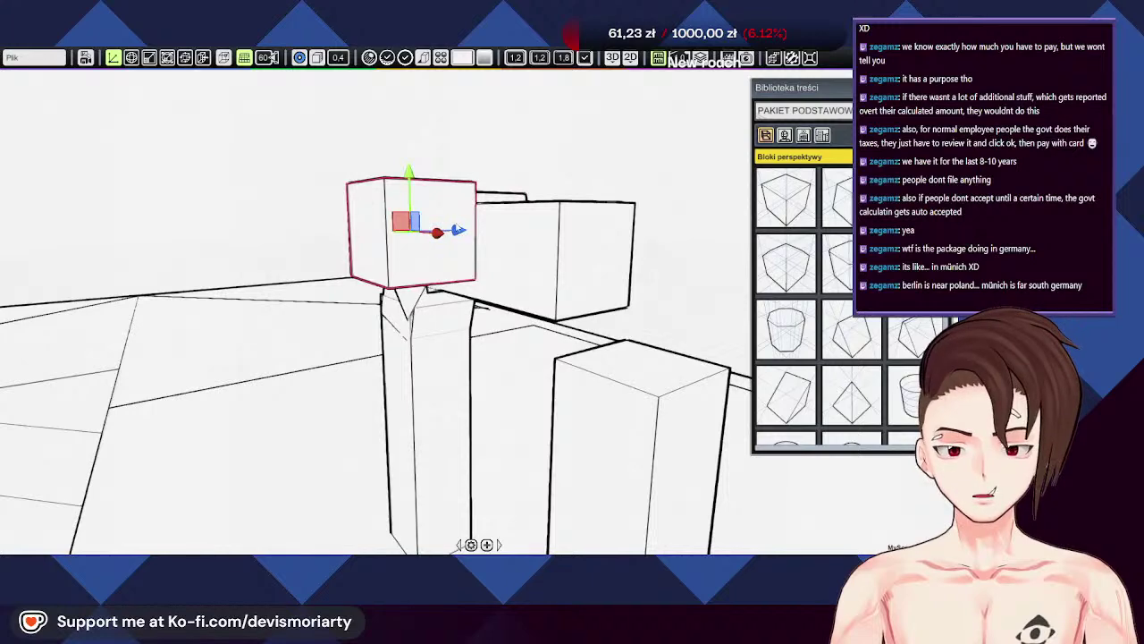
drag(461, 232, 525, 242)
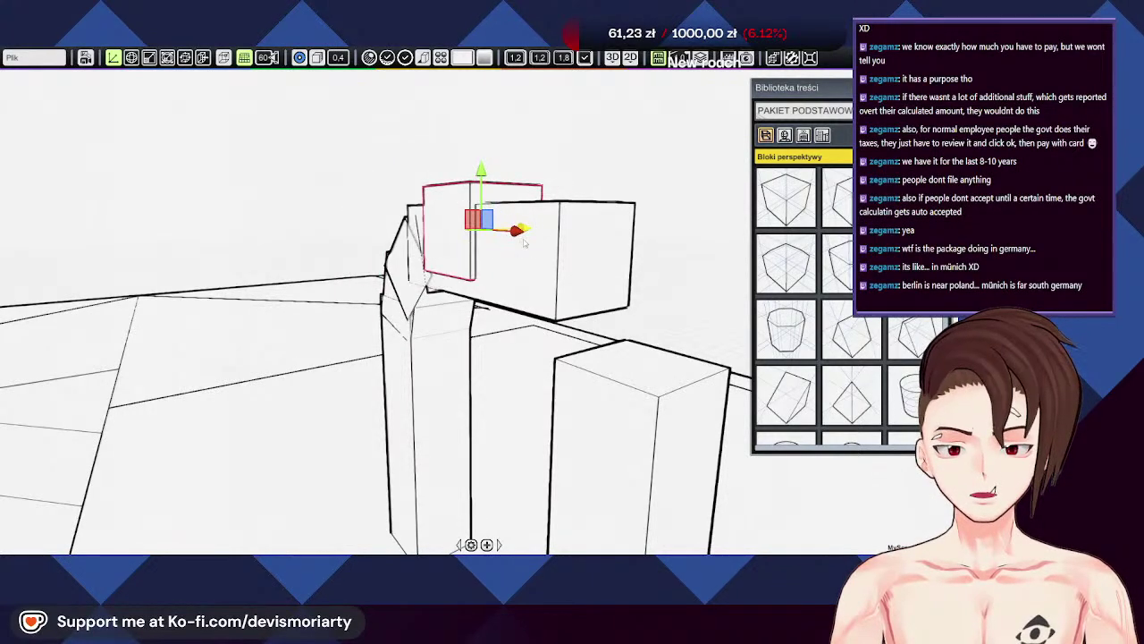
middle_drag(525, 244, 663, 214)
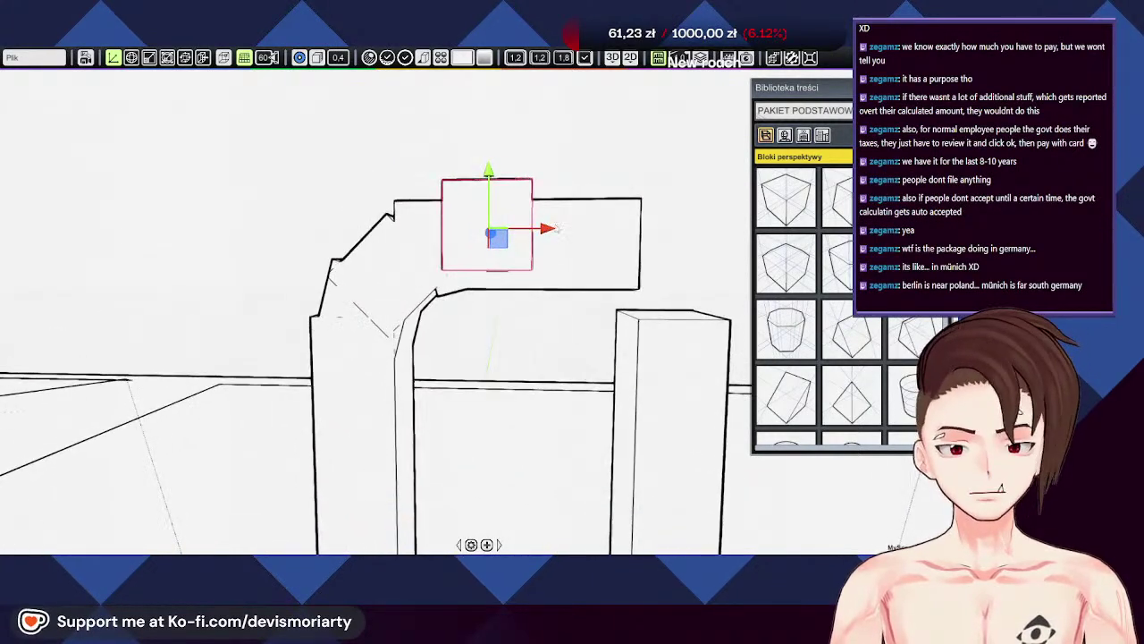
drag(555, 229, 469, 229)
middle_drag(470, 228, 468, 166)
drag(405, 184, 398, 214)
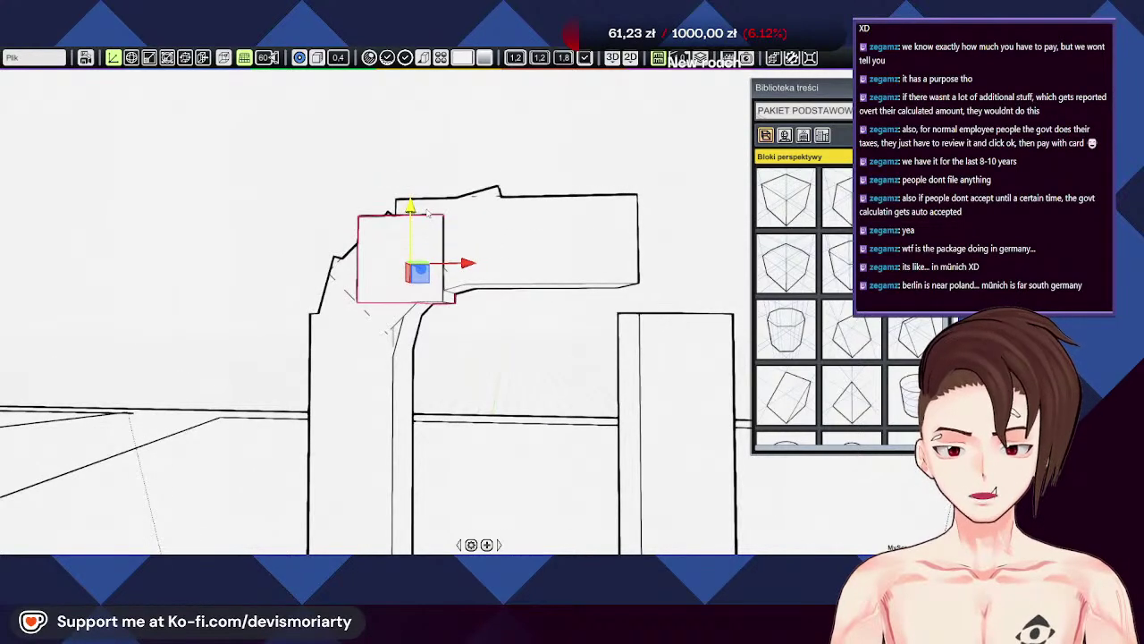
Step: Rotate the fourth cube to the diagonal cube's tilt and adjust its depth to match the corner blocks
key(e)
drag(461, 254, 467, 222)
scroll(417, 286, up, 4)
scroll(379, 273, down, 4)
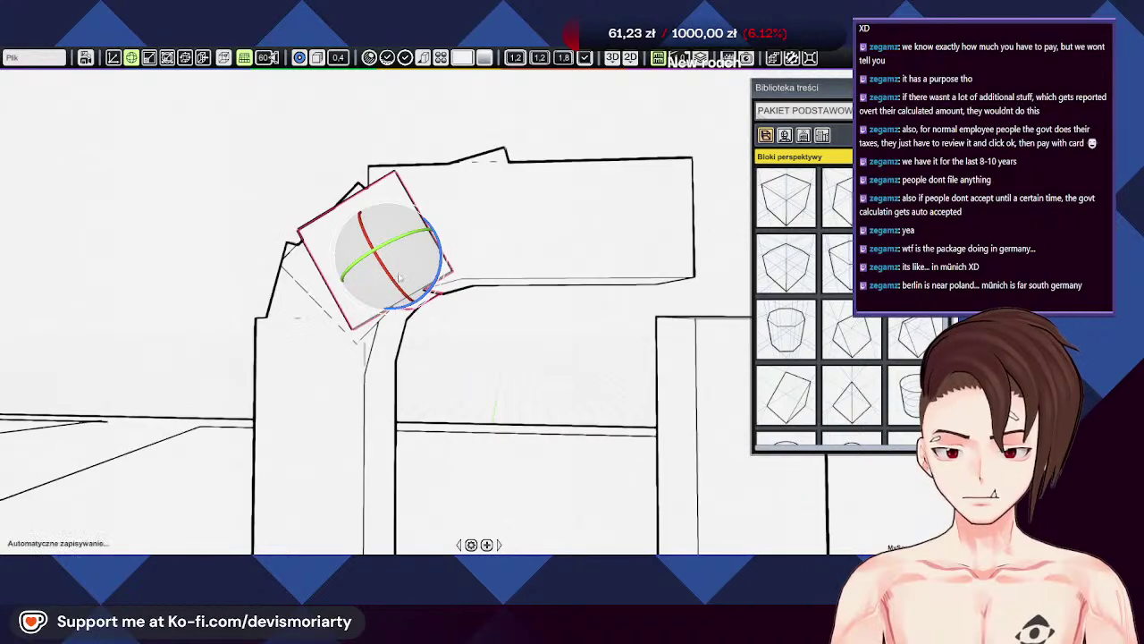
middle_drag(379, 274, 572, 270)
key(w)
drag(490, 265, 494, 265)
middle_drag(497, 299, 710, 309)
key(e)
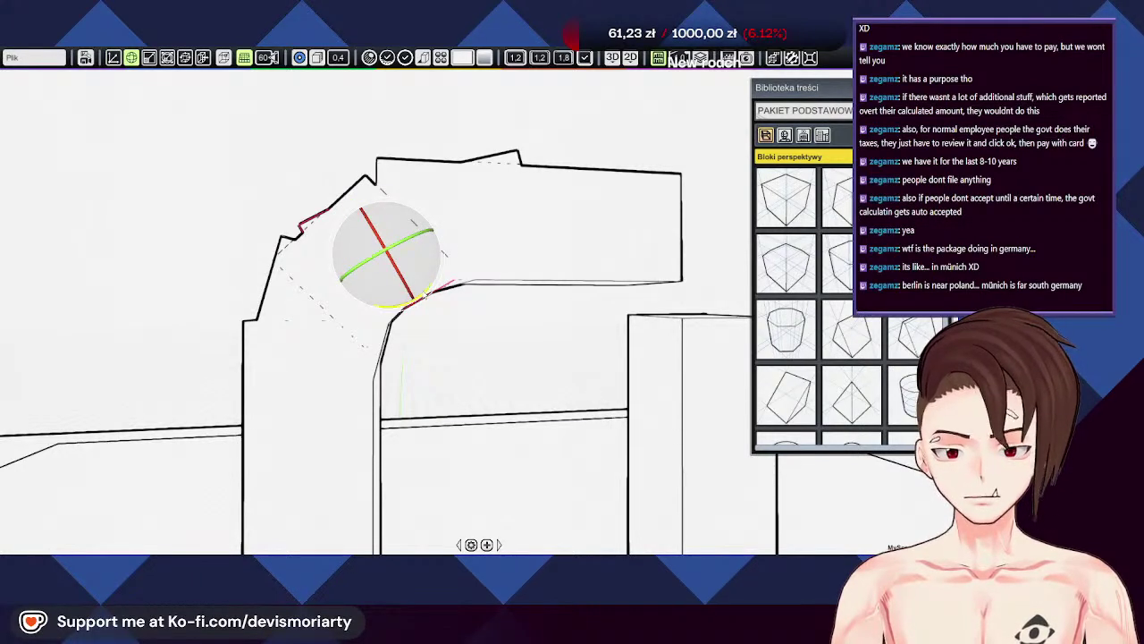
drag(434, 292, 449, 290)
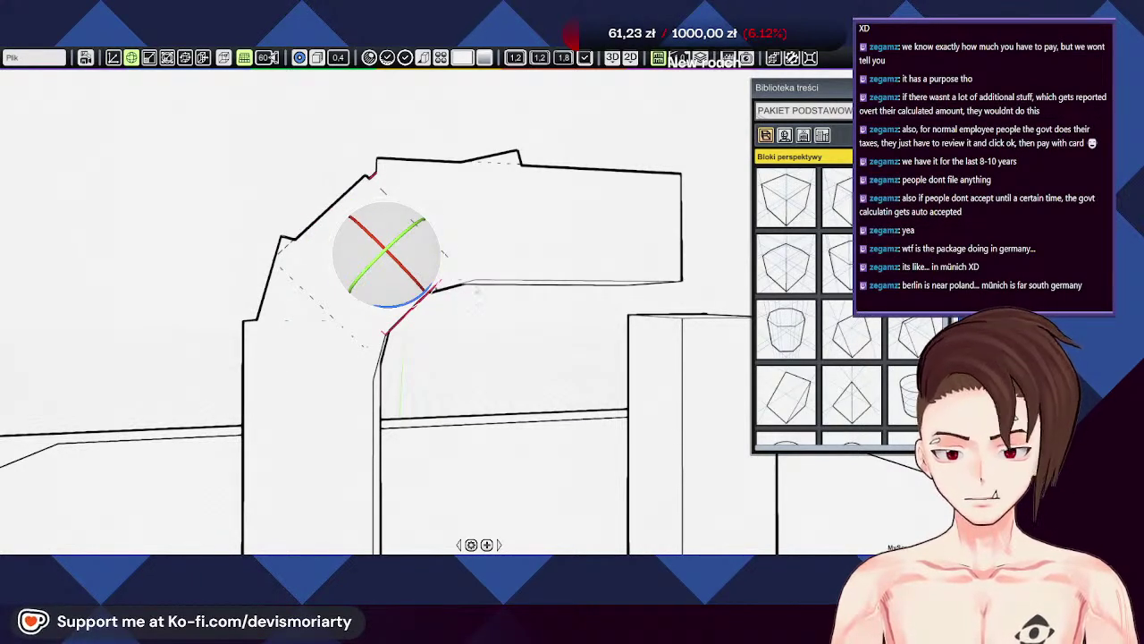
Step: Shift the fourth cube along its tilted axes toward the crossbeam to fill the gap beside the diagonal cube
key(w)
mouse_move(349, 223)
mouse_down()
mouse_move(338, 214)
mouse_move(348, 229)
mouse_up()
middle_drag(577, 307, 494, 306)
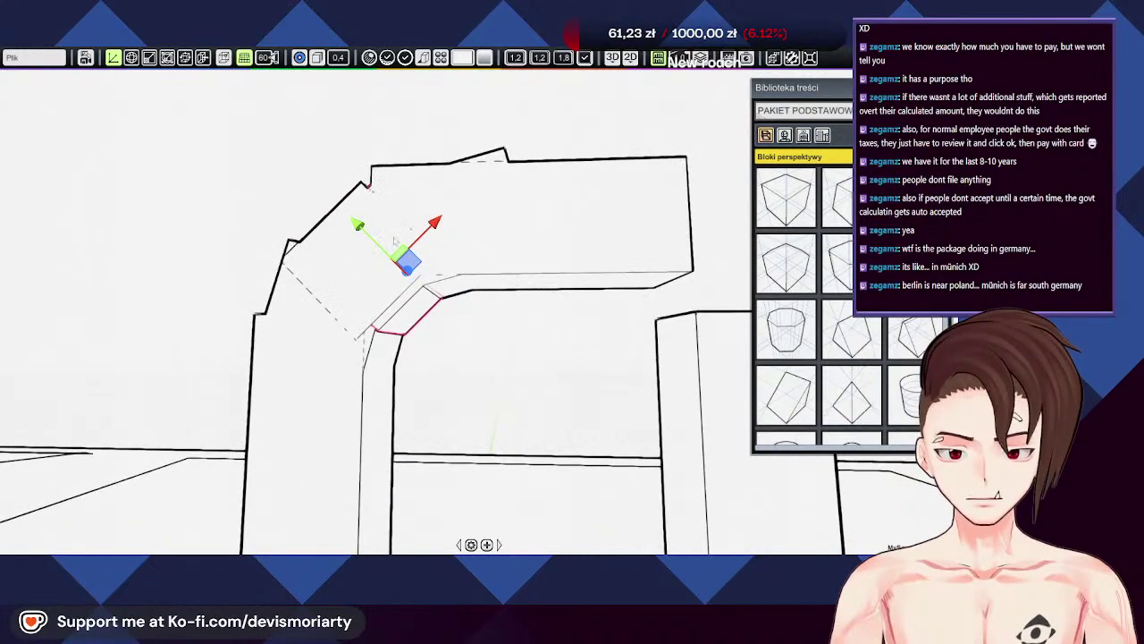
drag(437, 224, 454, 208)
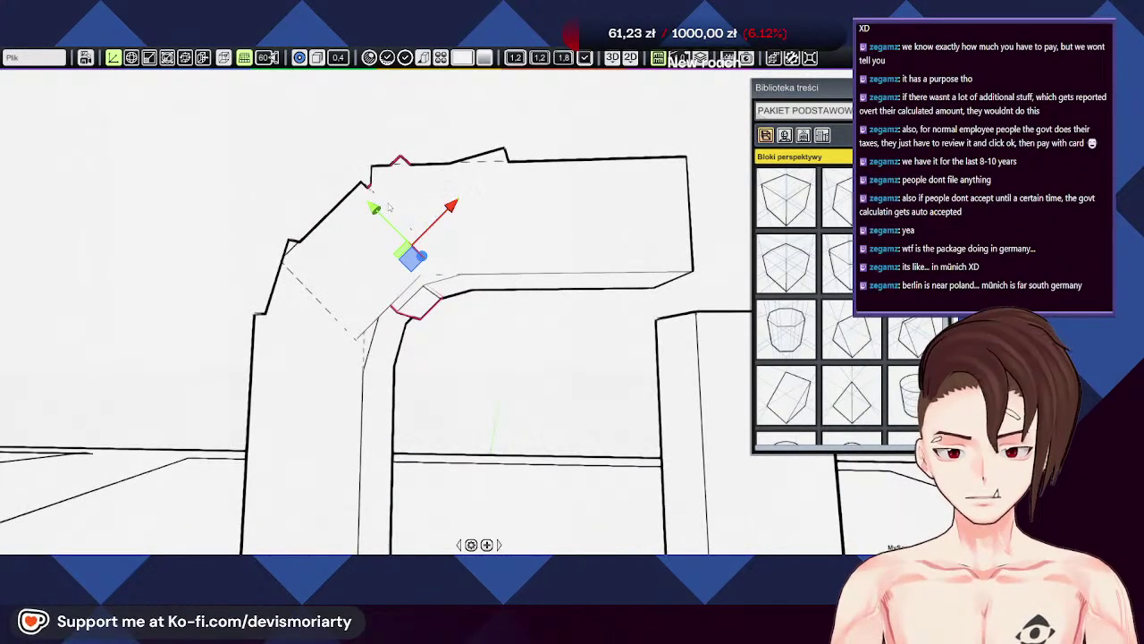
drag(376, 209, 376, 211)
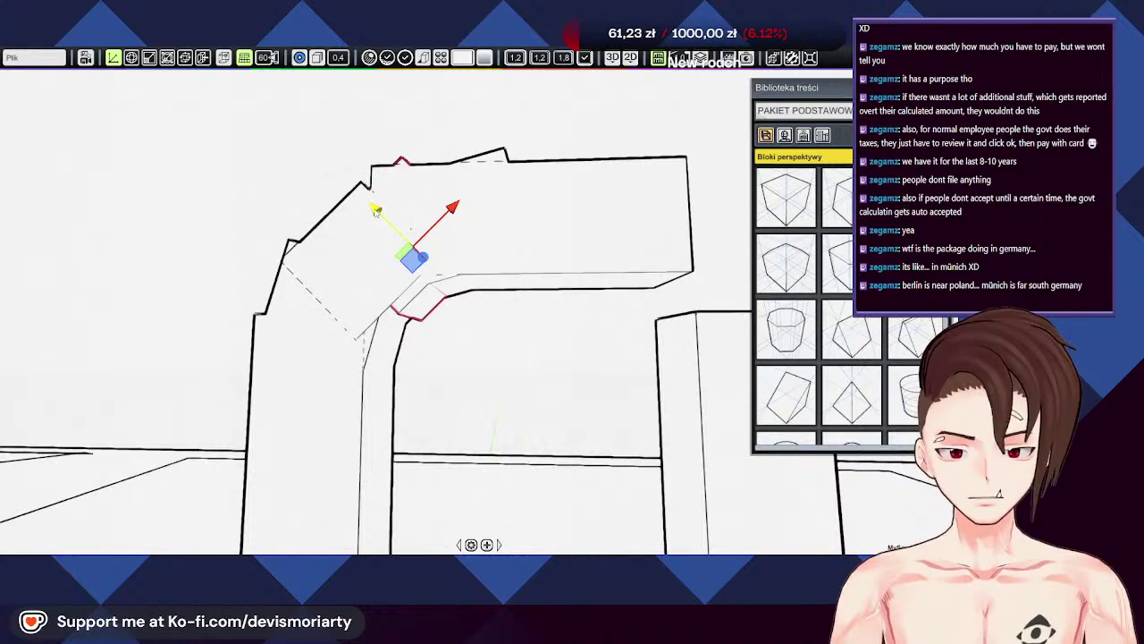
middle_drag(544, 306, 438, 340)
Step: Move the diagonal cube slightly toward the gateway's opening and rotate it to a steeper tilt
click(335, 306)
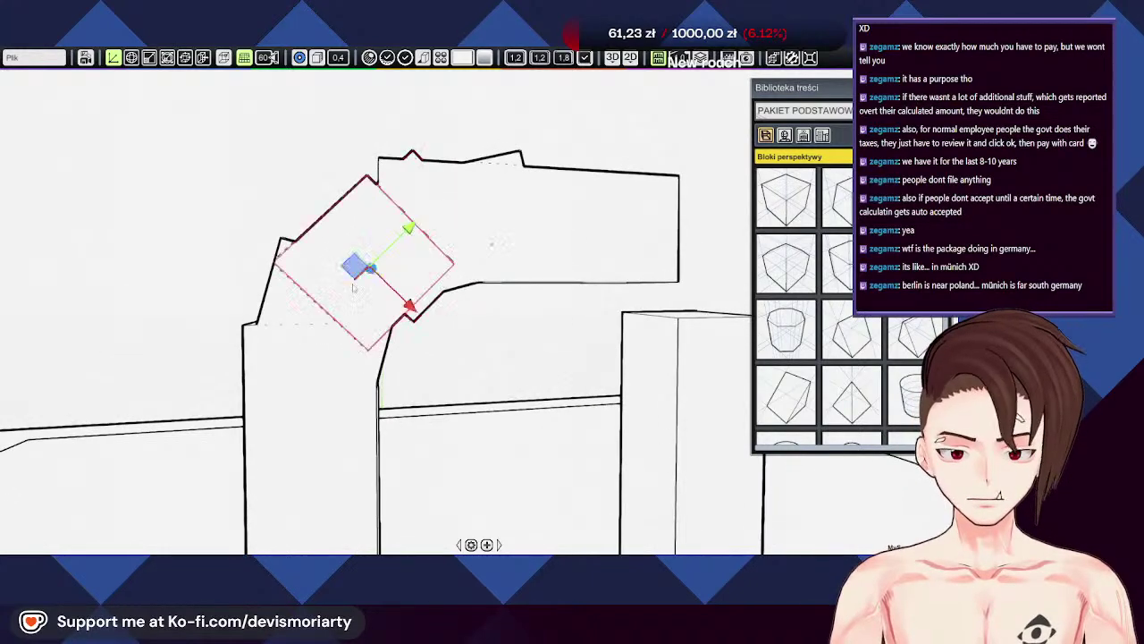
drag(408, 305, 417, 313)
key(e)
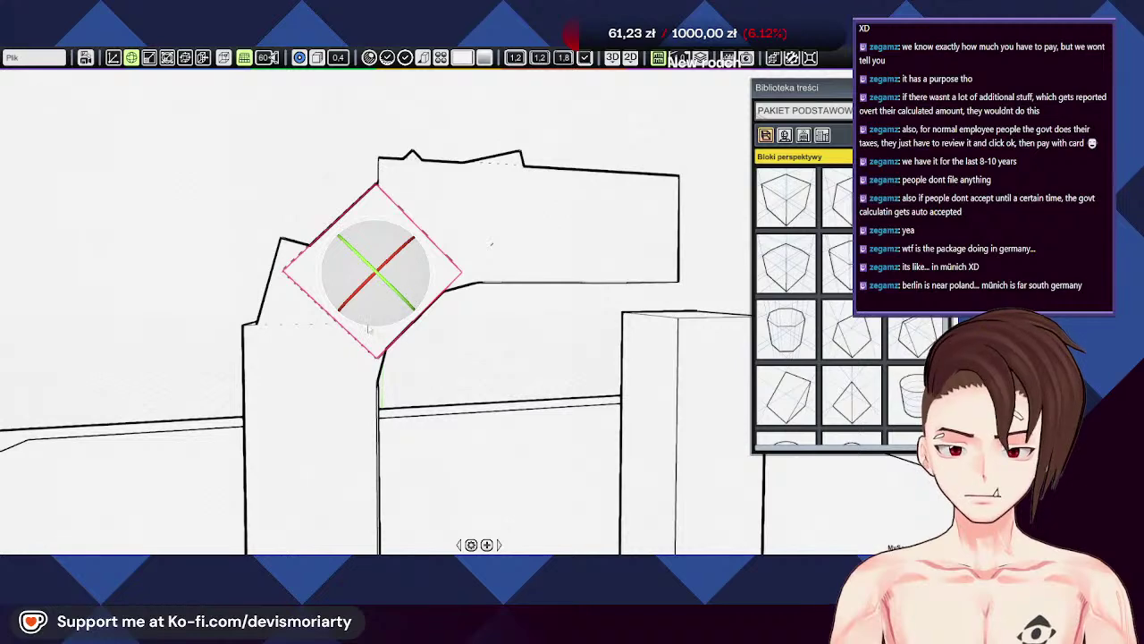
middle_drag(368, 329, 415, 392)
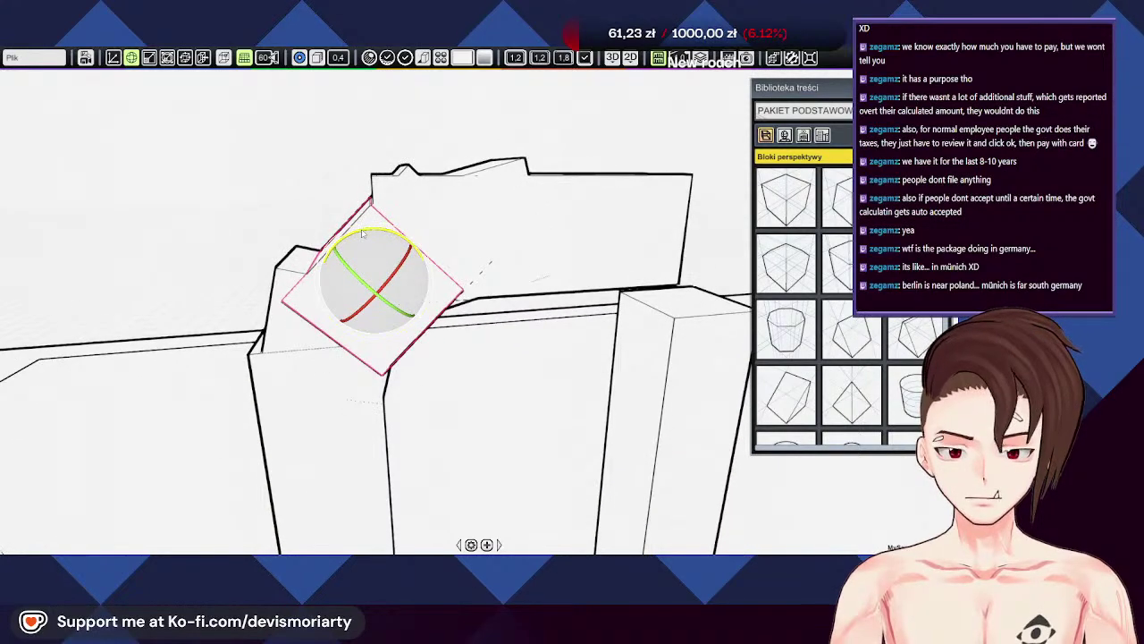
drag(356, 236, 344, 242)
Step: Reposition the blocks above the pillar so the third cube sits closer to the opening, and fine-tune its tilt
middle_drag(494, 353, 407, 324)
key(w)
drag(433, 303, 414, 327)
mouse_move(535, 355)
middle_down()
mouse_move(506, 360)
mouse_move(532, 347)
middle_up()
key(e)
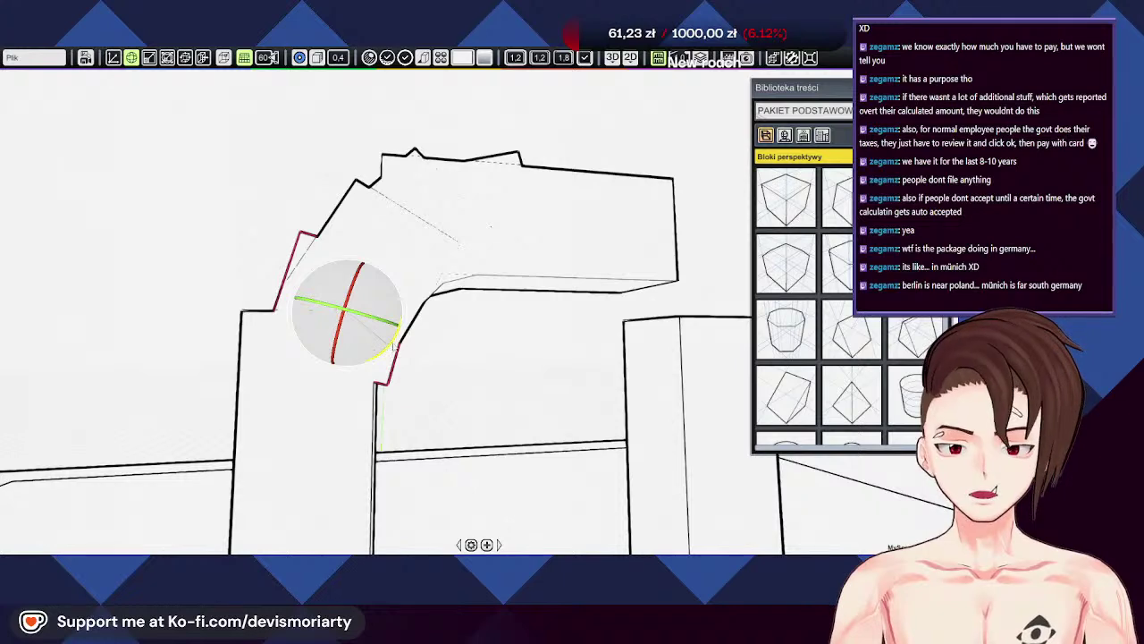
drag(401, 340, 389, 351)
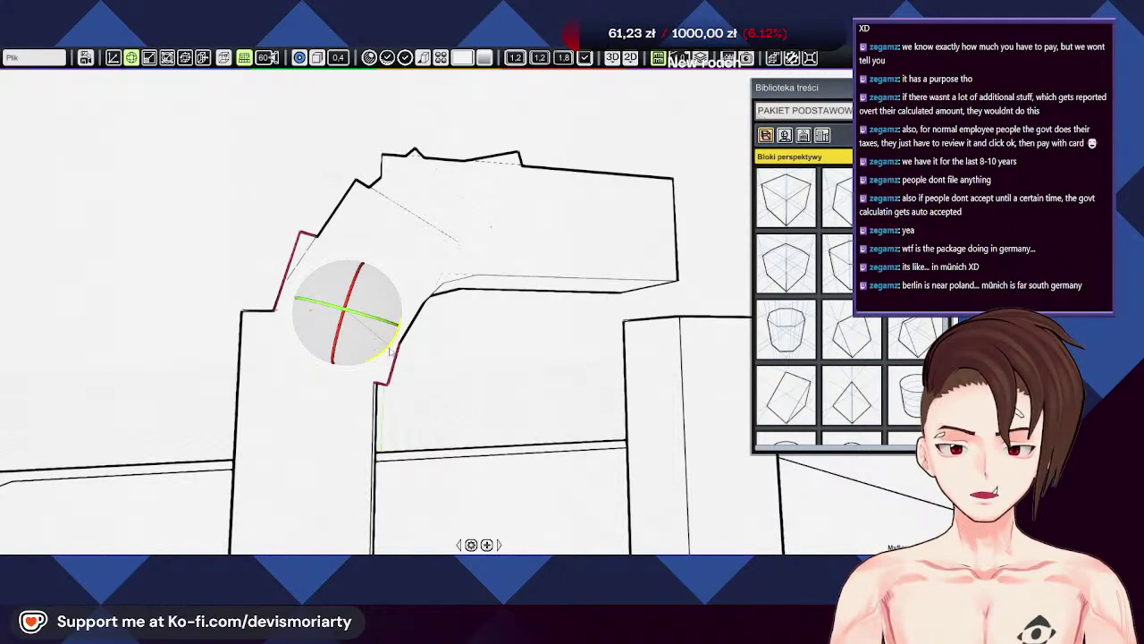
Step: Shift the pillar slightly toward the gateway's opening under the third cube and check the corner from several angles
scroll(475, 365, down, 5)
middle_drag(475, 366, 406, 498)
scroll(465, 380, up, 3)
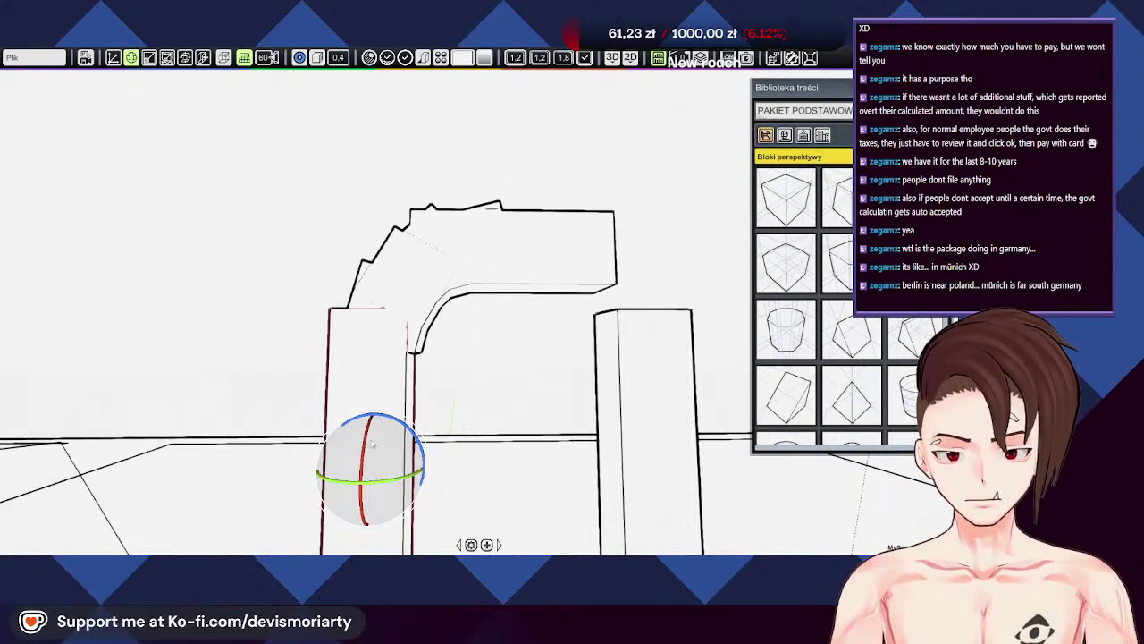
key(w)
drag(428, 466, 436, 465)
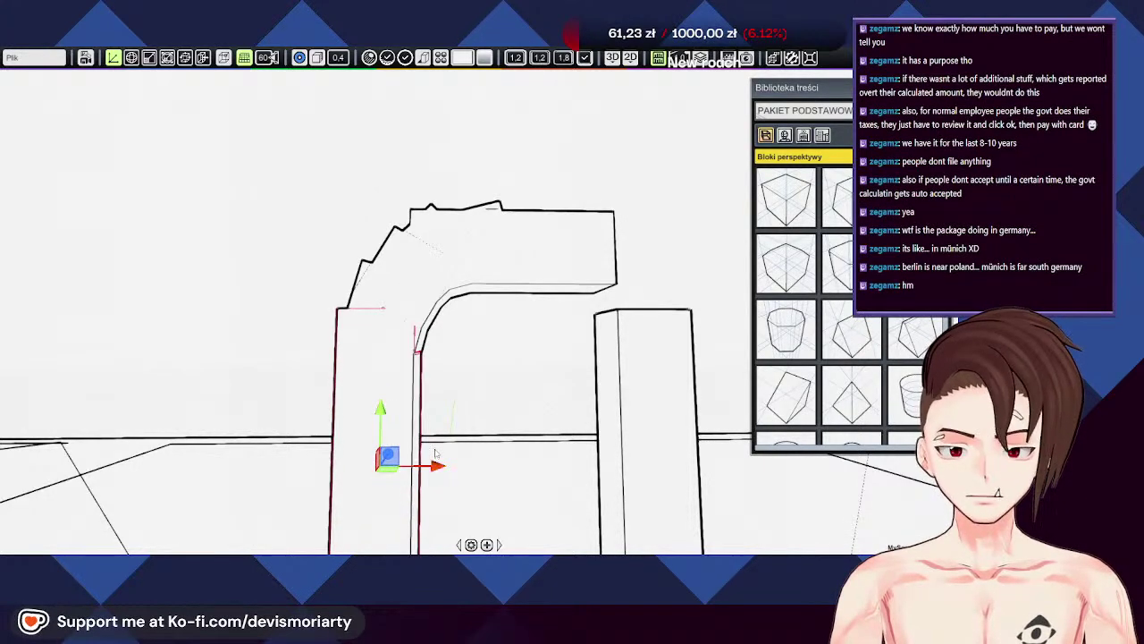
middle_drag(512, 370, 112, 387)
scroll(570, 369, up, 5)
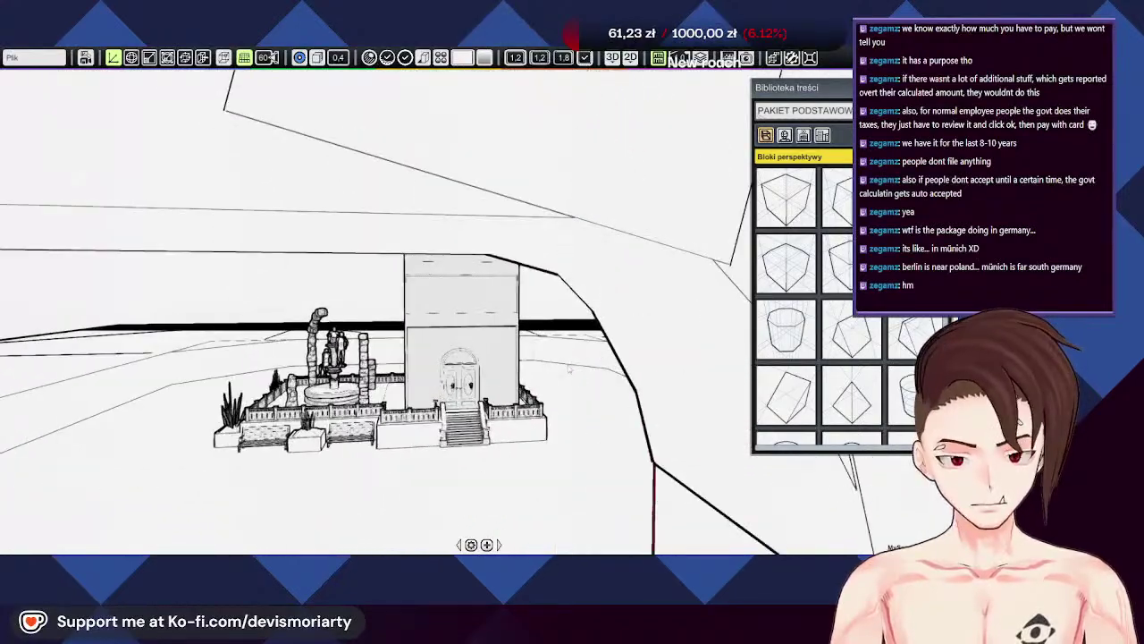
scroll(570, 369, down, 5)
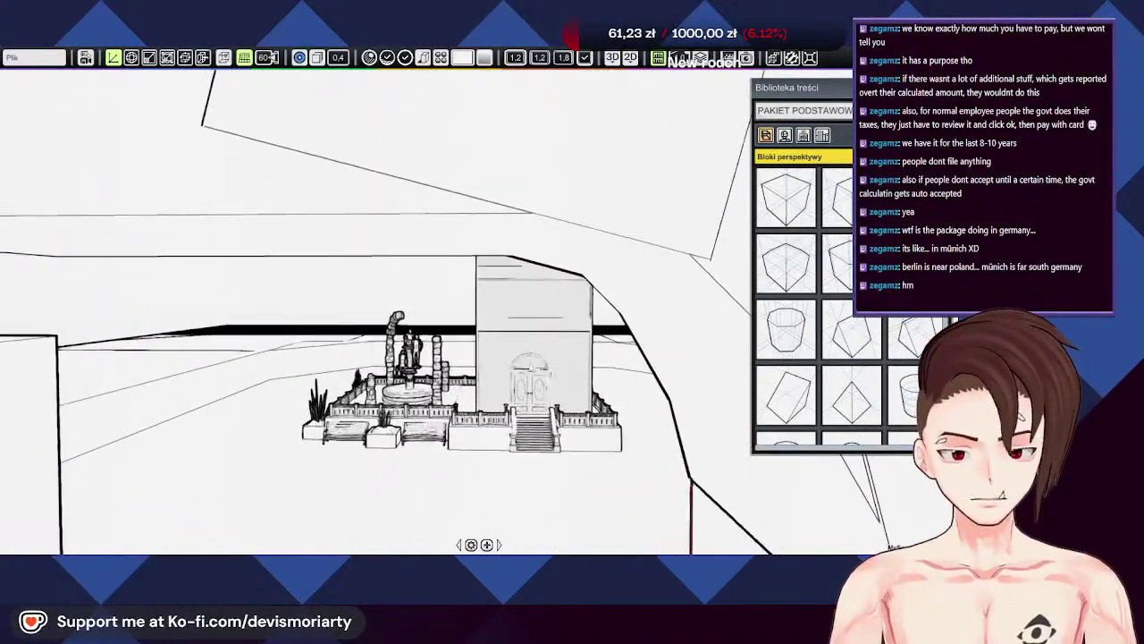
middle_drag(402, 338, 382, 258)
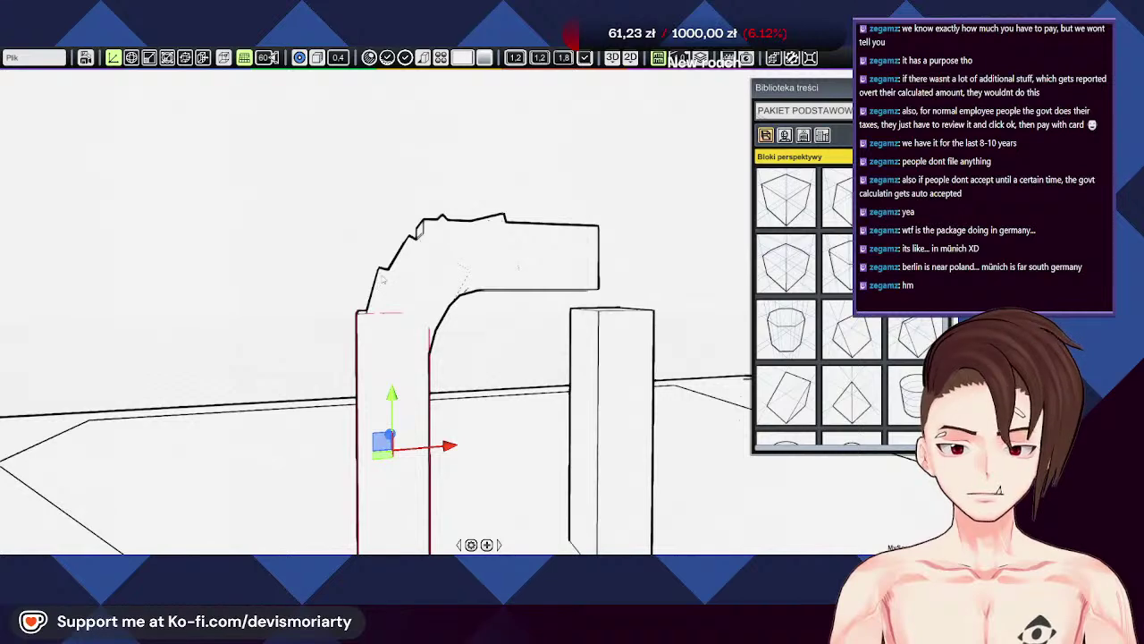
Step: Select the crossbeam together with all the tilted corner blocks
click(384, 279)
middle_drag(407, 259, 438, 235)
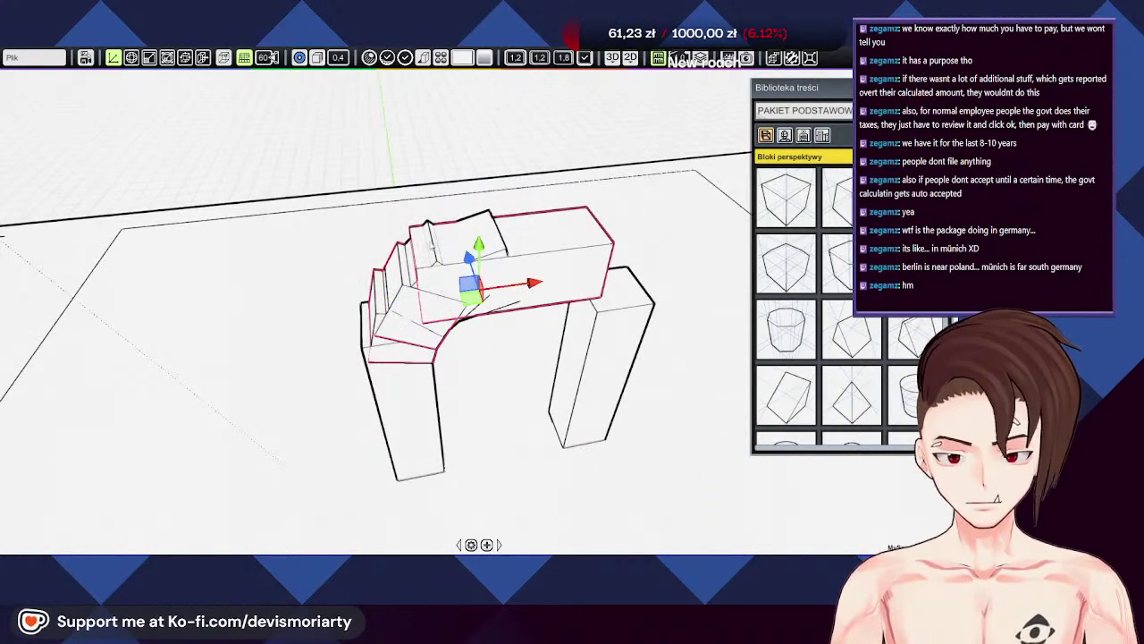
click(469, 284)
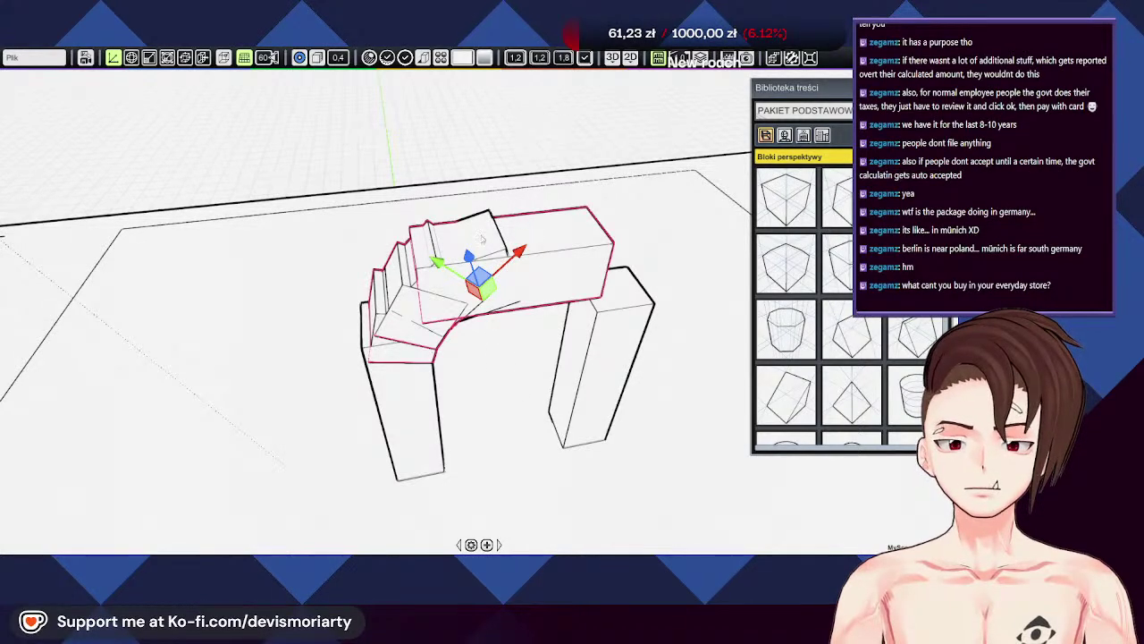
middle_drag(484, 236, 514, 194)
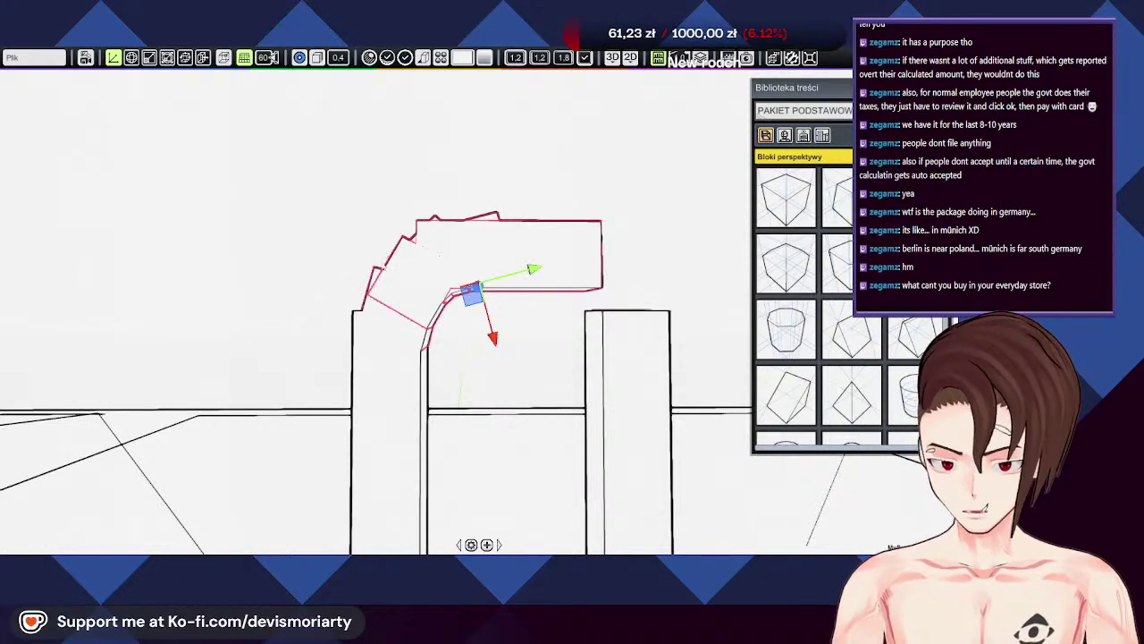
Step: Duplicate the selected crossbeam and corner blocks toward the opposite pillar
key(u)
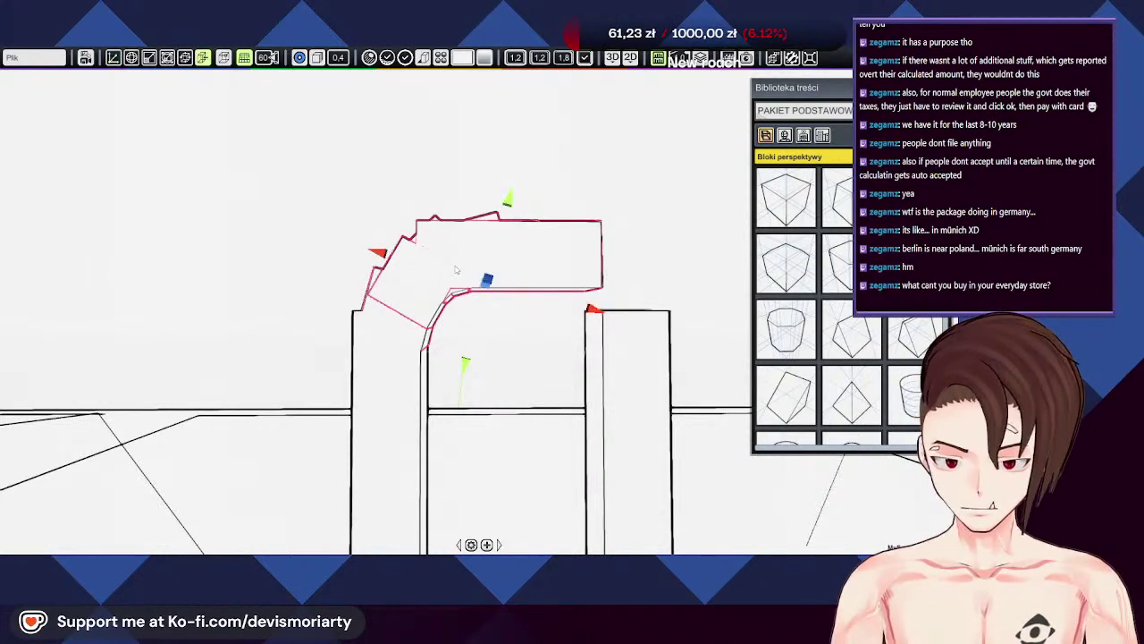
click(594, 312)
scroll(626, 376, down, 3)
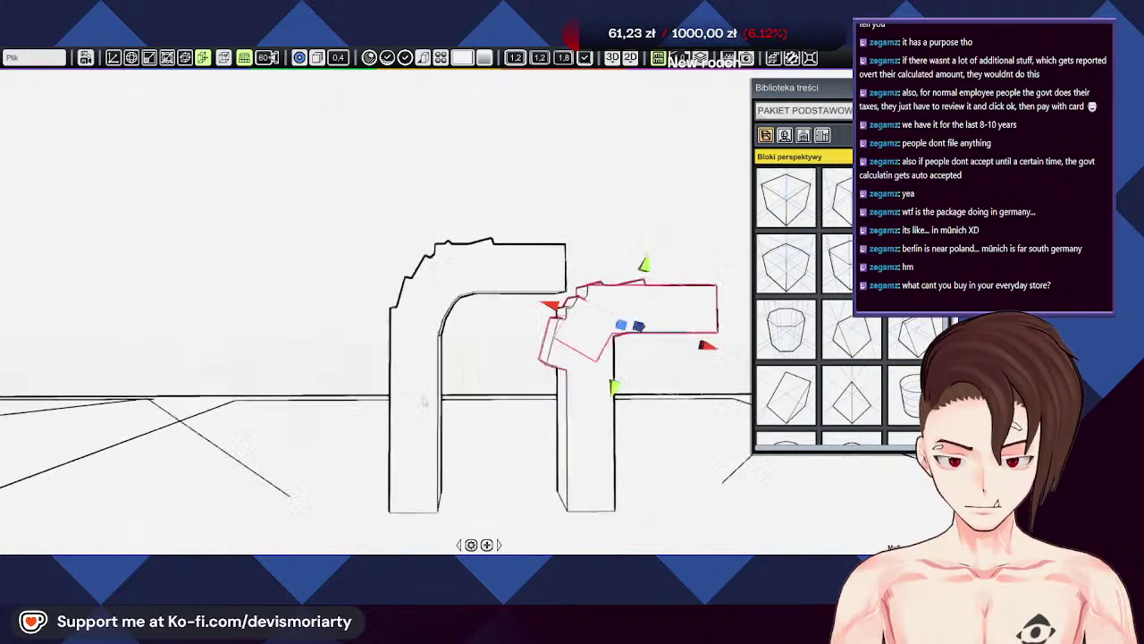
Step: Undo the duplication of the crossbeam and corner blocks
scroll(585, 378, up, 1)
key(ctrl+z)
scroll(554, 268, up, 2)
click(568, 262)
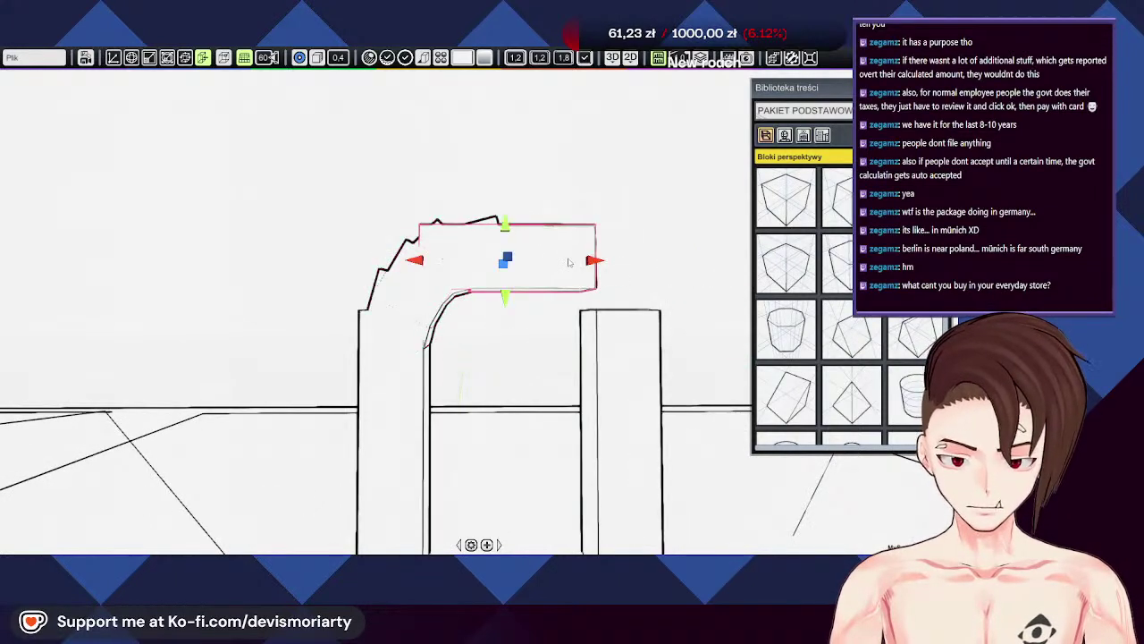
scroll(385, 273, up, 2)
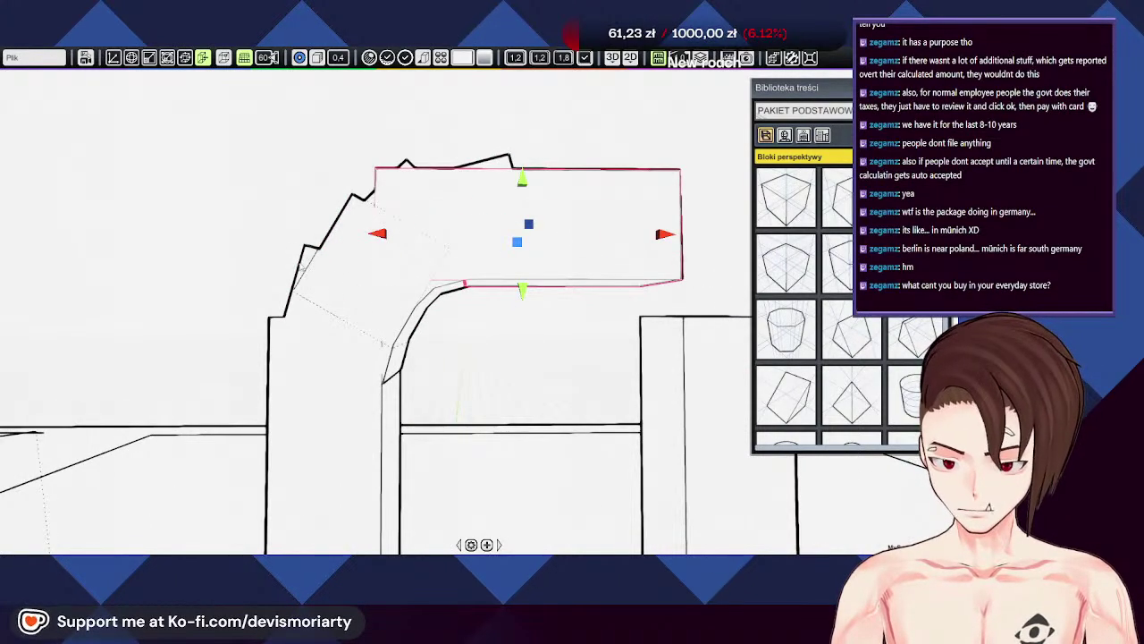
Step: Select only the tilted corner blocks, without the crossbeam, and duplicate them toward the opposite pillar
click(307, 268)
shift+click(360, 229)
shift+click(412, 199)
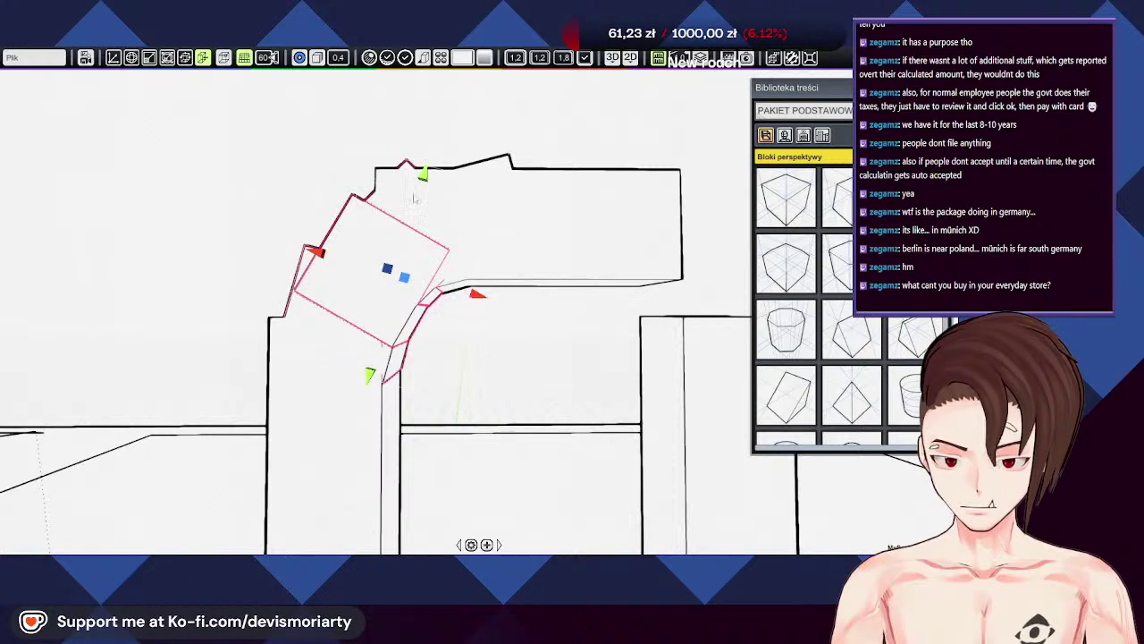
scroll(366, 252, down, 2)
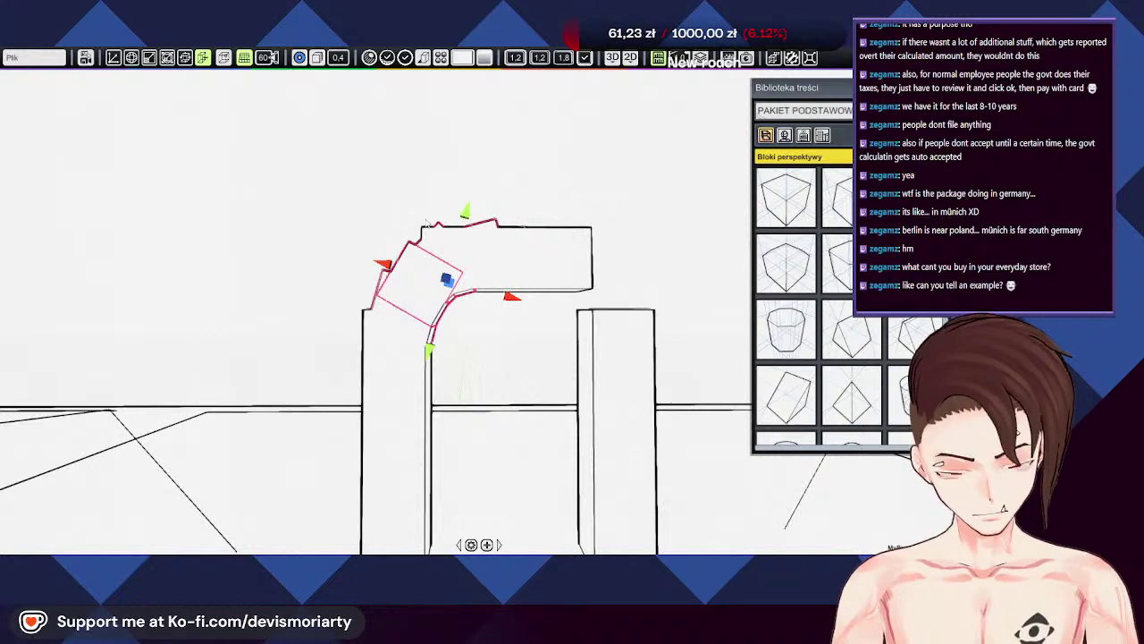
scroll(565, 306, up, 2)
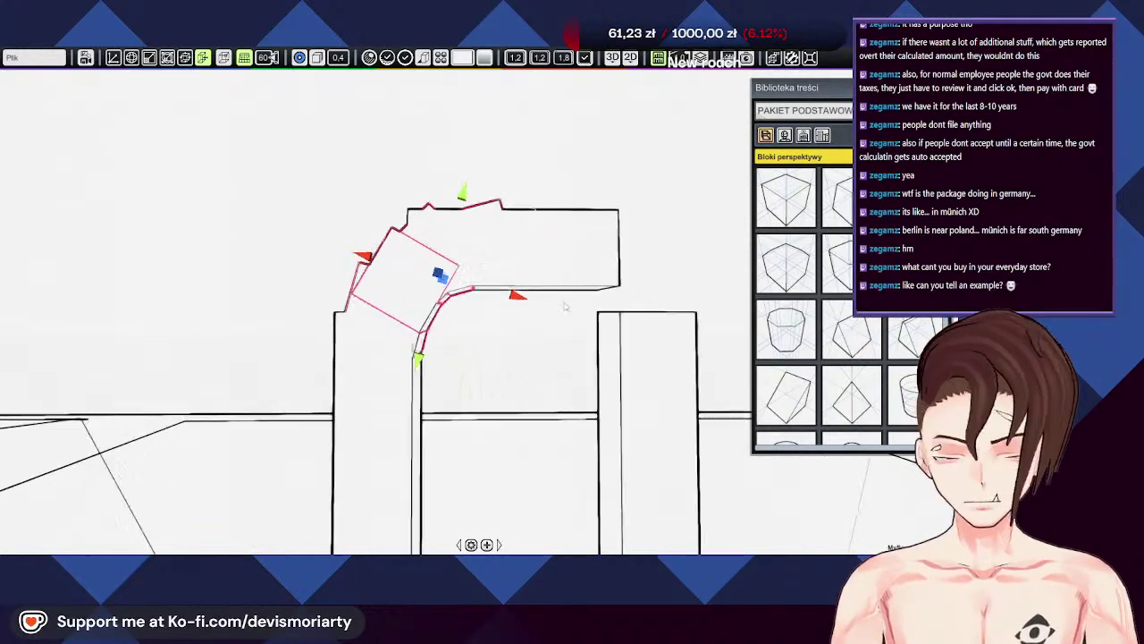
key(ctrl+v)
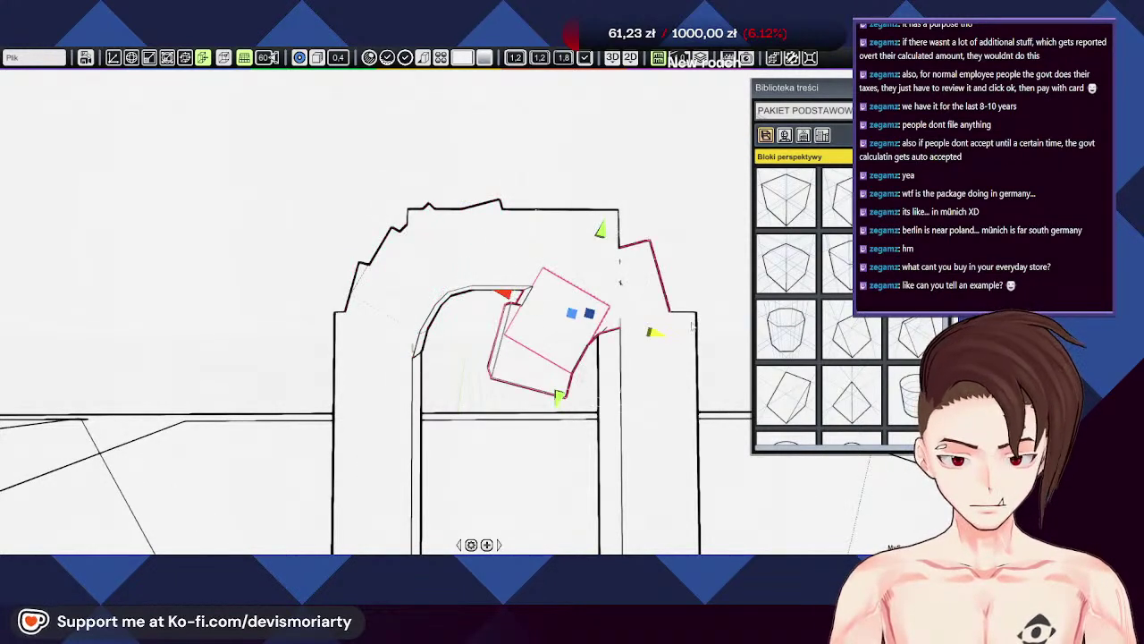
Step: Move the duplicated corner blocks out of the gateway to free space beyond the opposite pillar
key(w)
key(e)
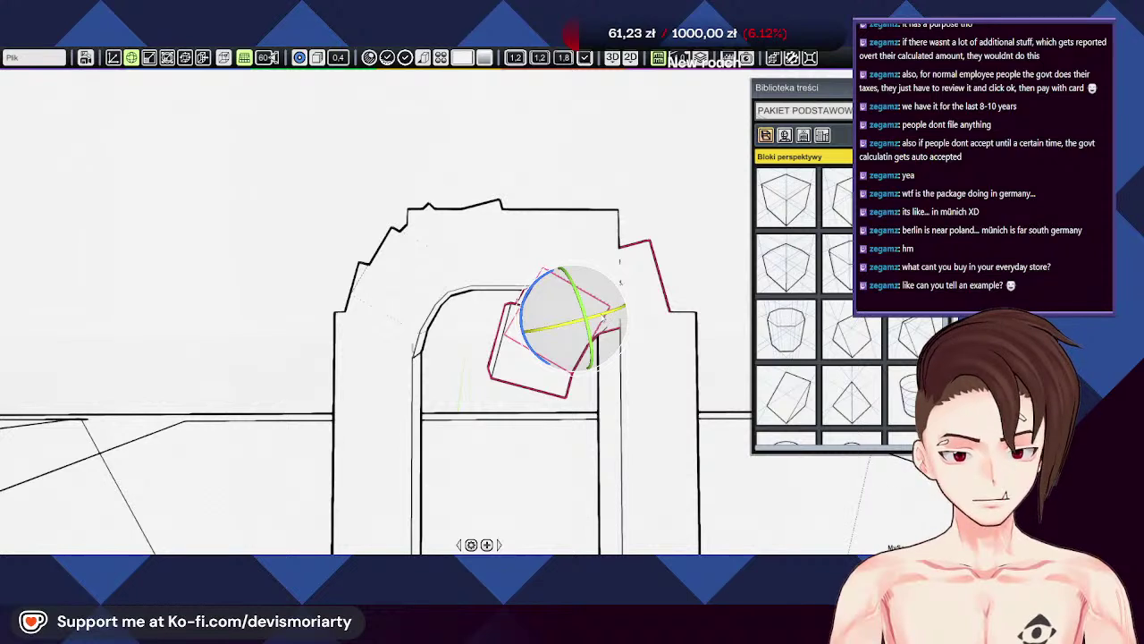
middle_drag(715, 348, 690, 347)
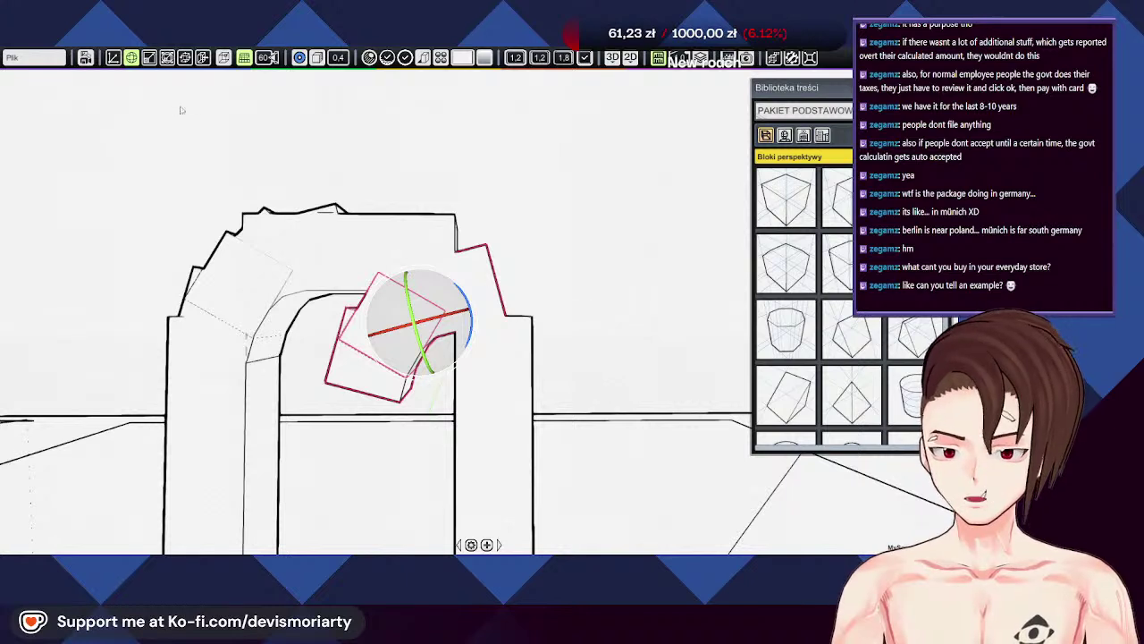
key(w)
key(w)
key(w)
key(w)
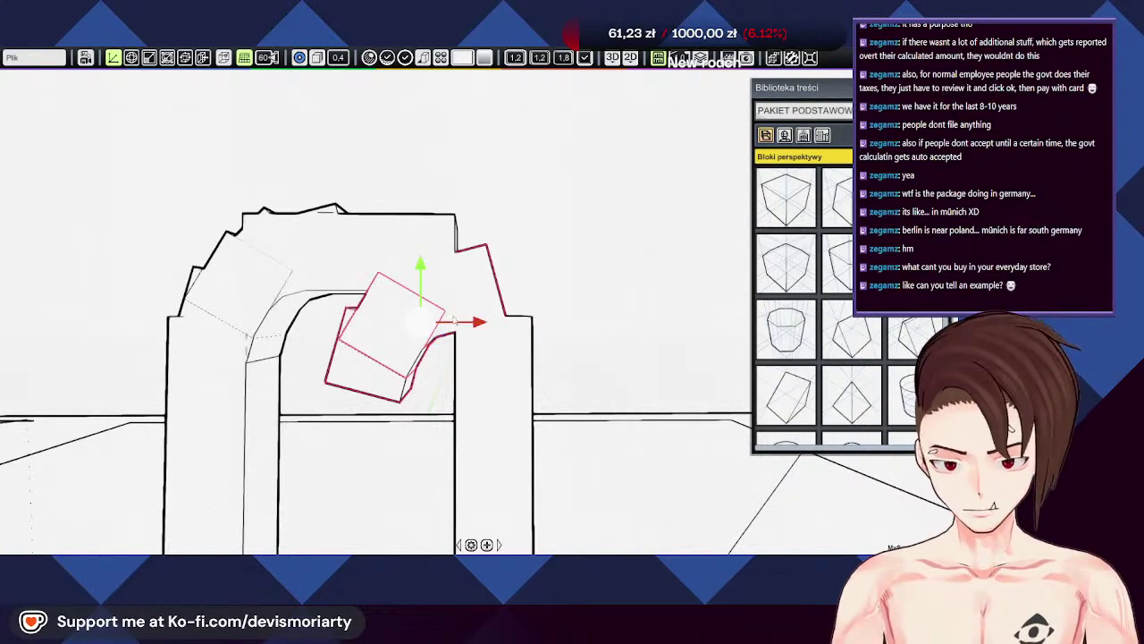
key(w)
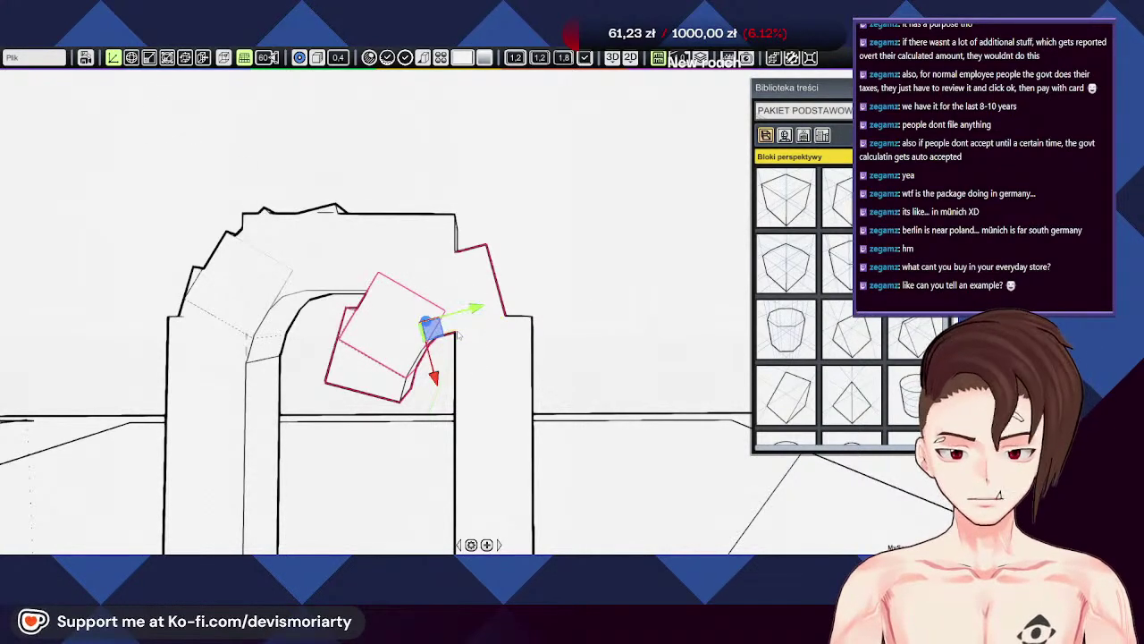
key(v)
key(v)
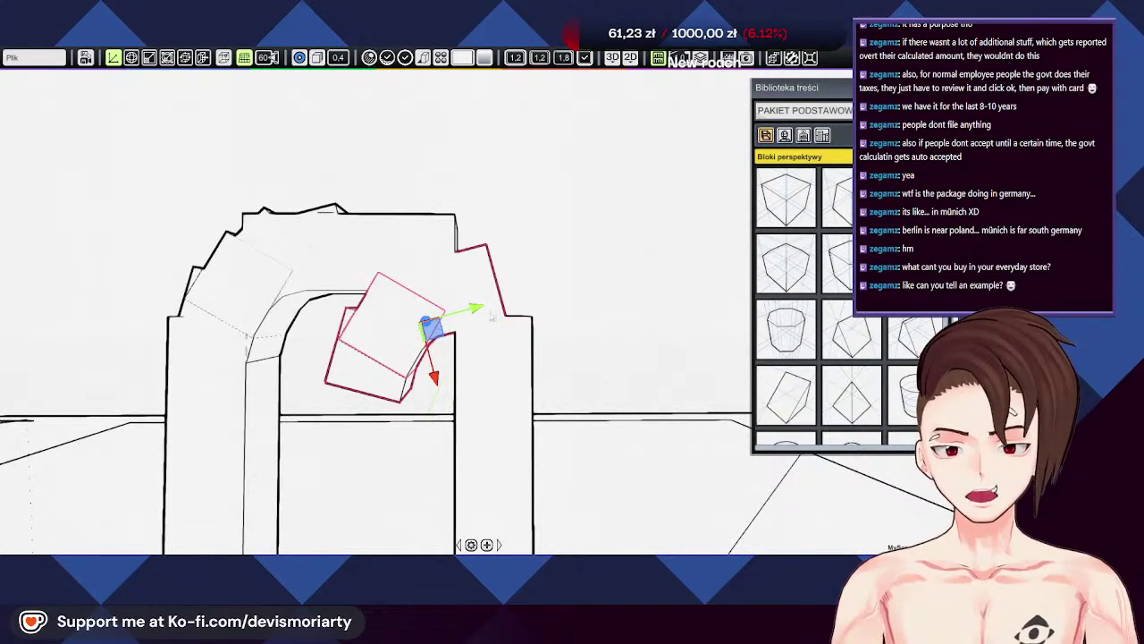
drag(430, 328, 615, 268)
middle_drag(669, 323, 630, 352)
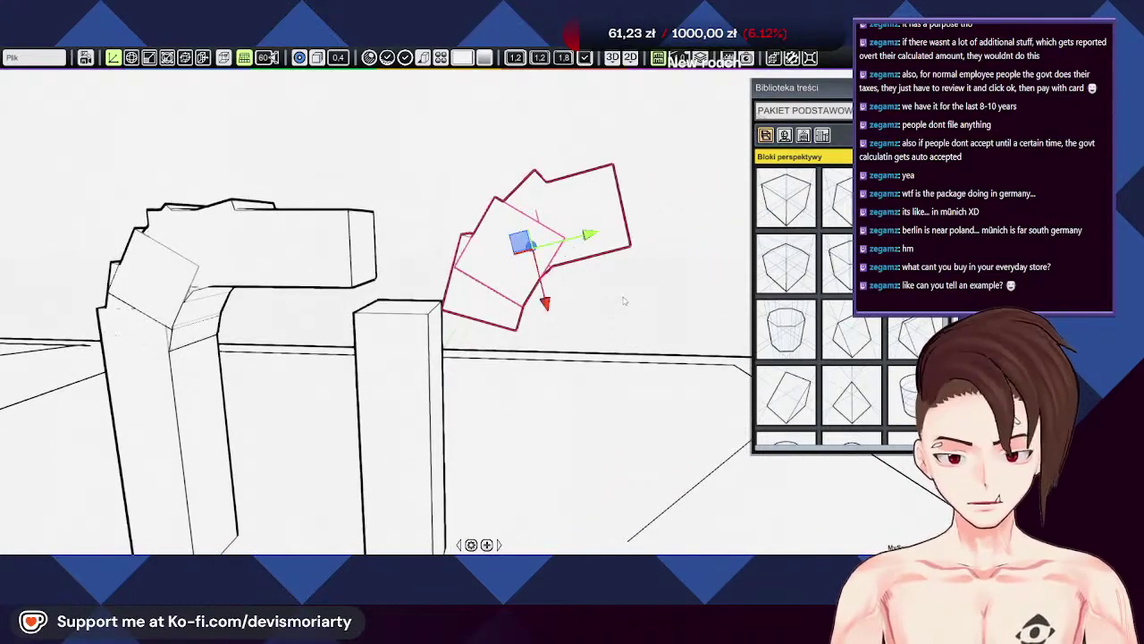
click(516, 327)
click(550, 264)
click(529, 273)
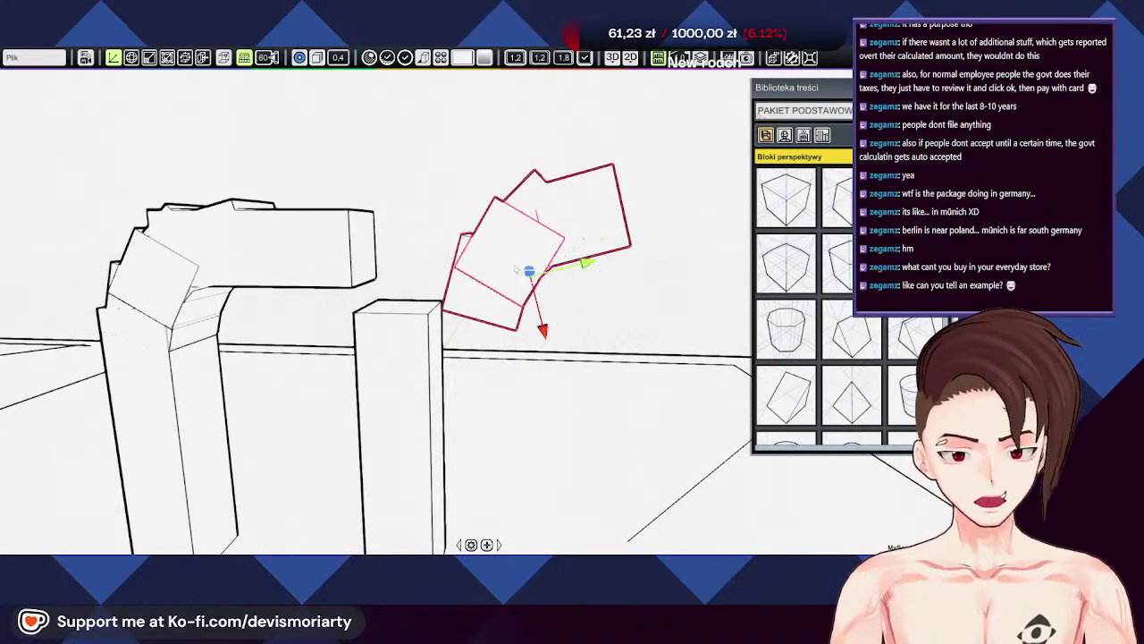
click(463, 234)
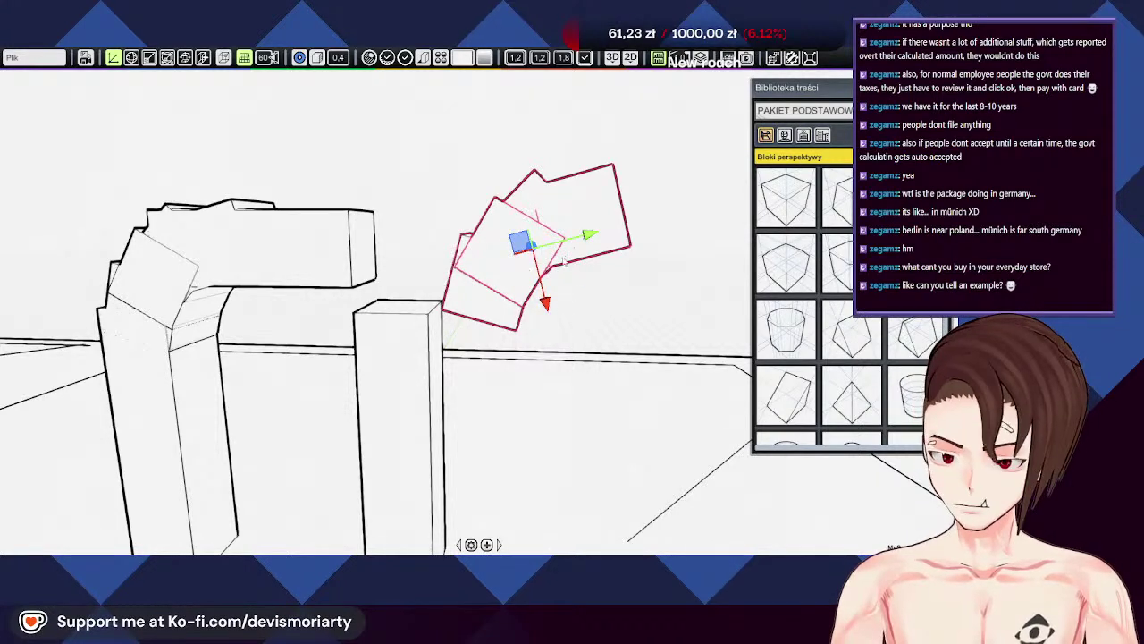
key(Delete)
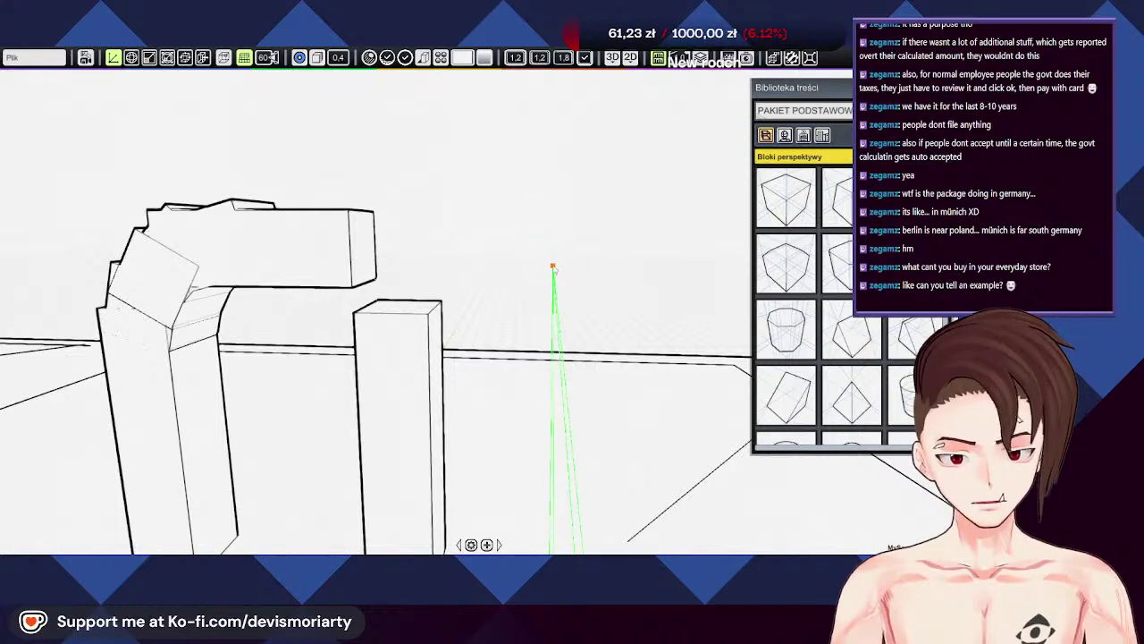
scroll(533, 304, down, 5)
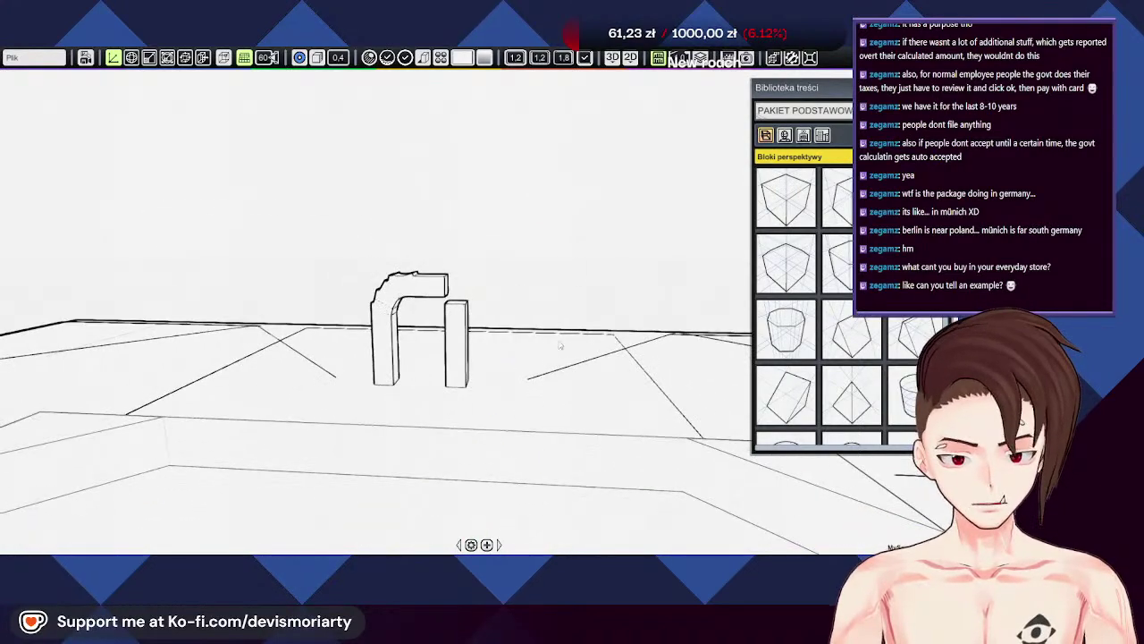
scroll(540, 338, down, 4)
middle_drag(540, 338, 613, 301)
scroll(511, 344, up, 4)
middle_drag(523, 320, 562, 324)
scroll(546, 270, up, 5)
Step: Select all the duplicated tilted blocks standing beside the opposite pillar together
click(539, 268)
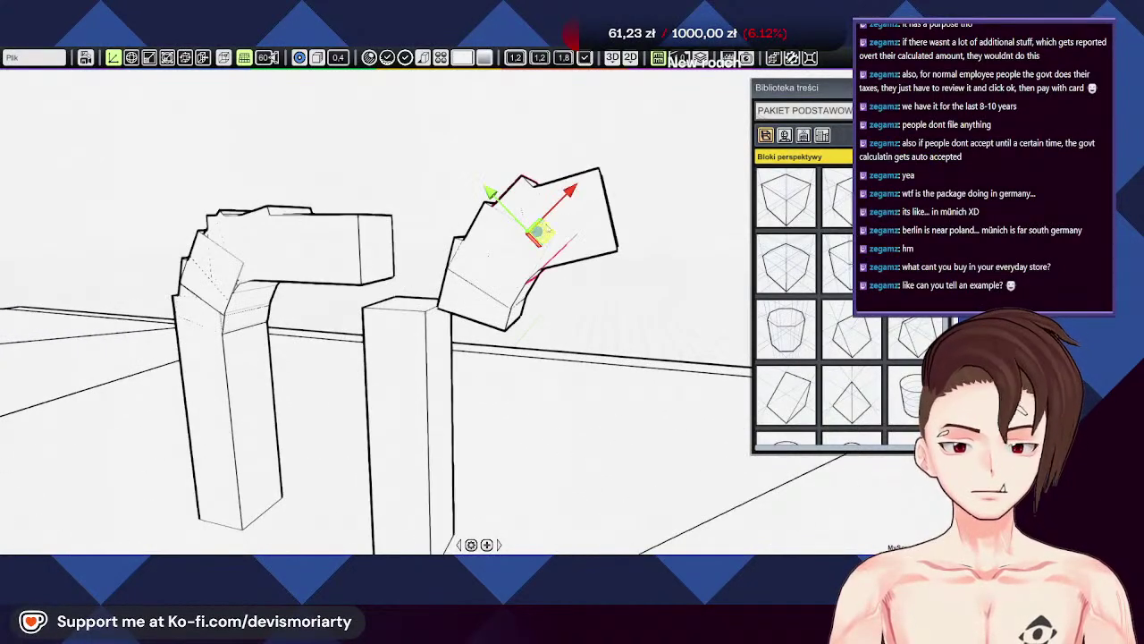
click(524, 189)
middle_drag(491, 248, 590, 216)
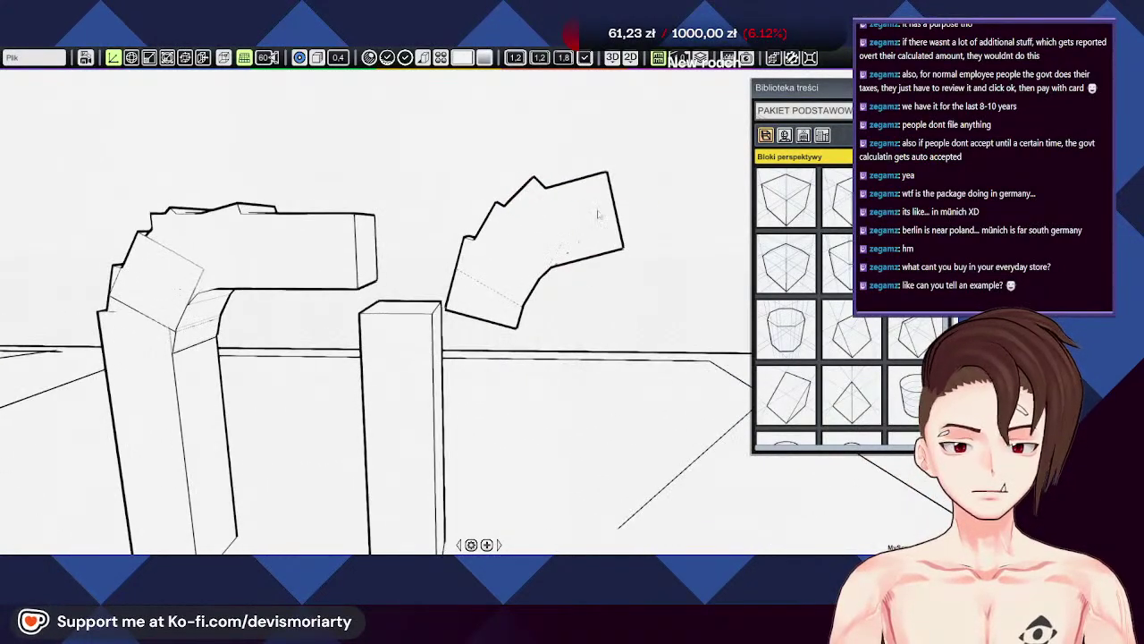
click(599, 214)
click(507, 237)
shift+click(490, 230)
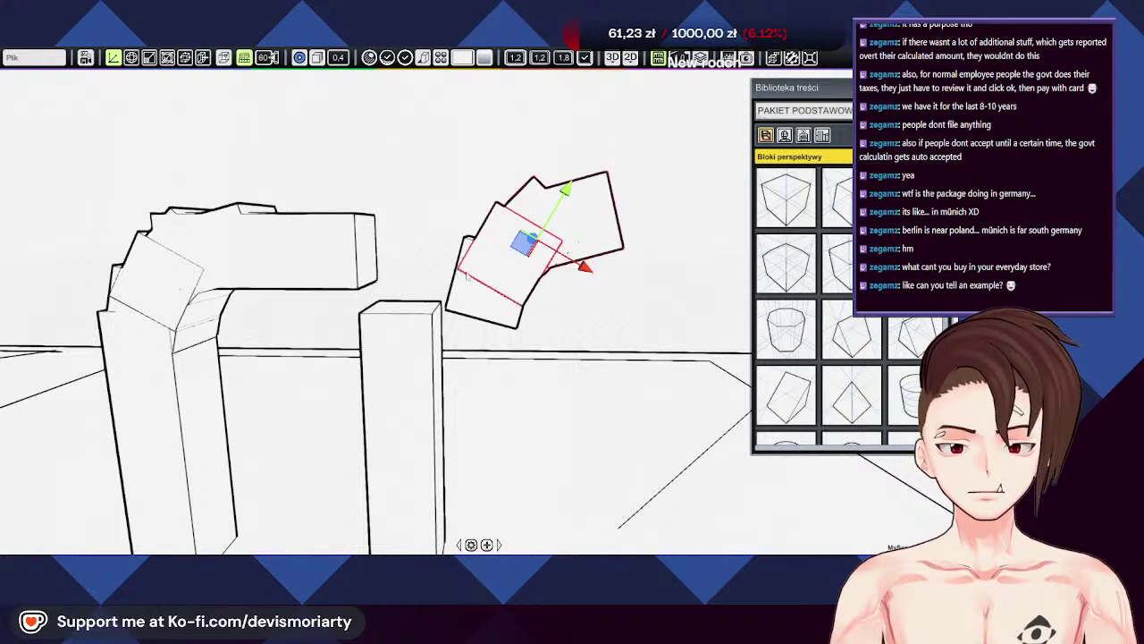
shift+click(465, 303)
middle_drag(476, 302, 556, 356)
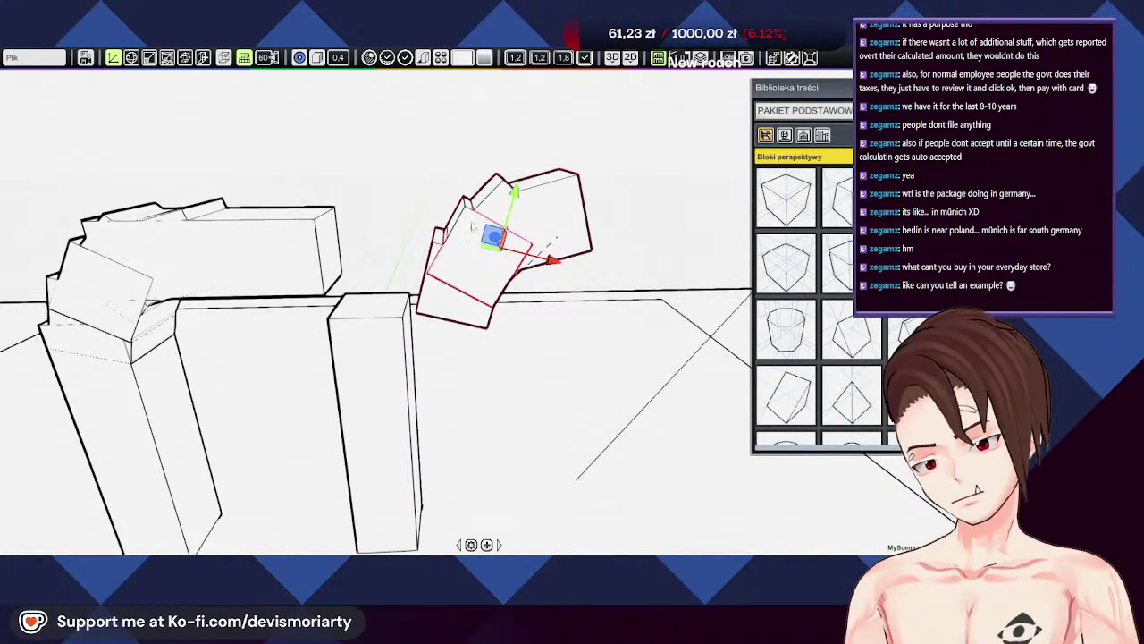
Step: Turn the duplicated blocks around so their curve mirrors the original corner
key(z)
key(z)
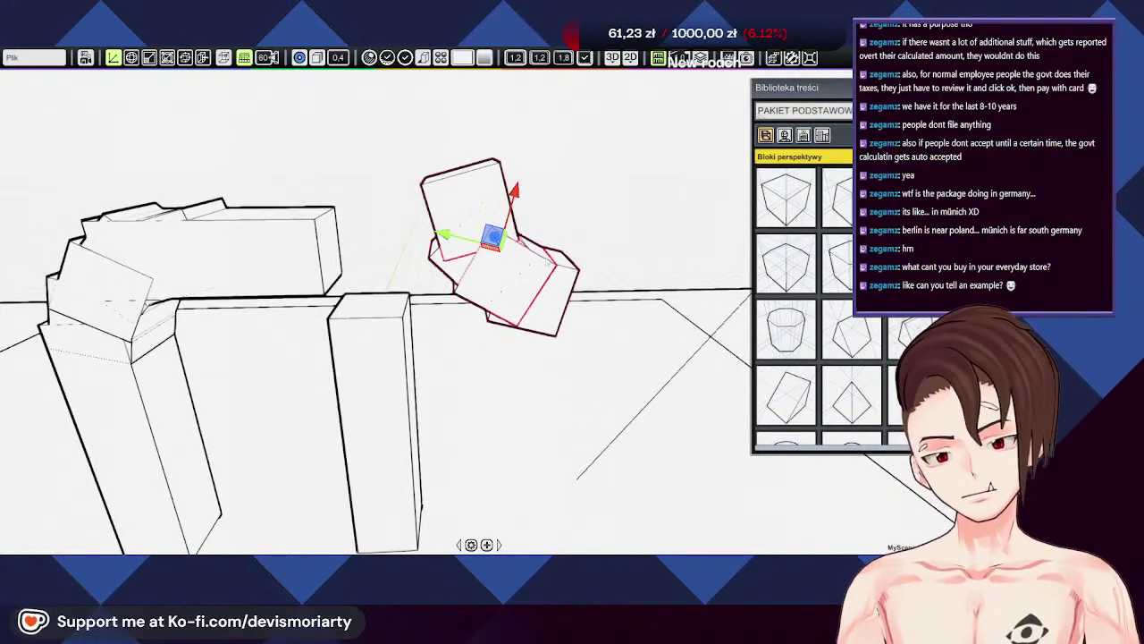
key(x)
key(x)
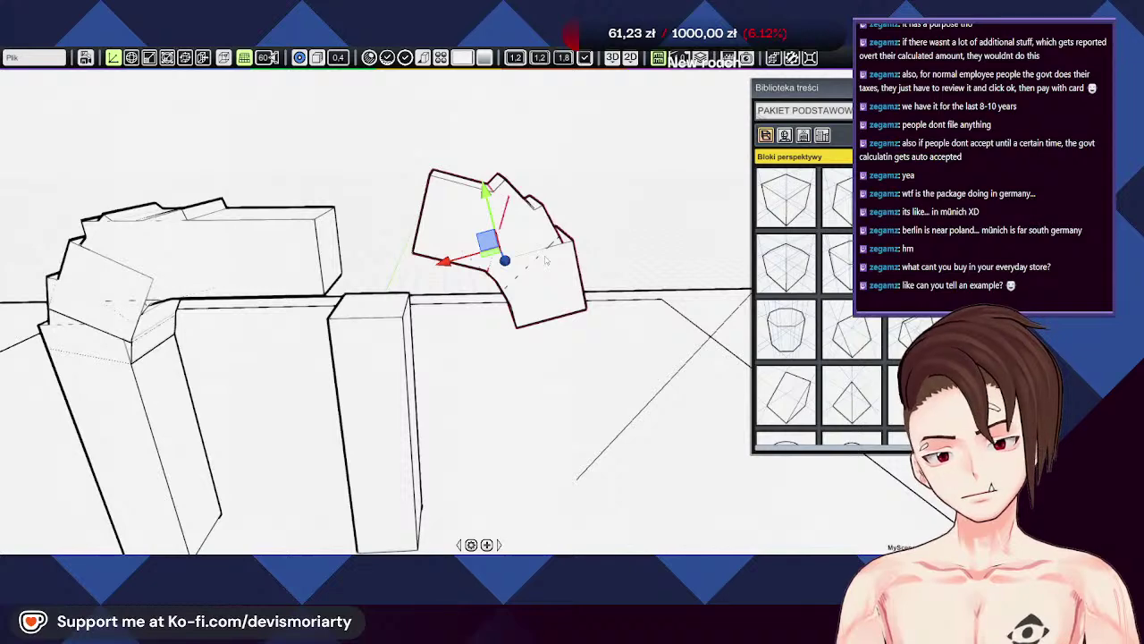
middle_drag(565, 325, 471, 295)
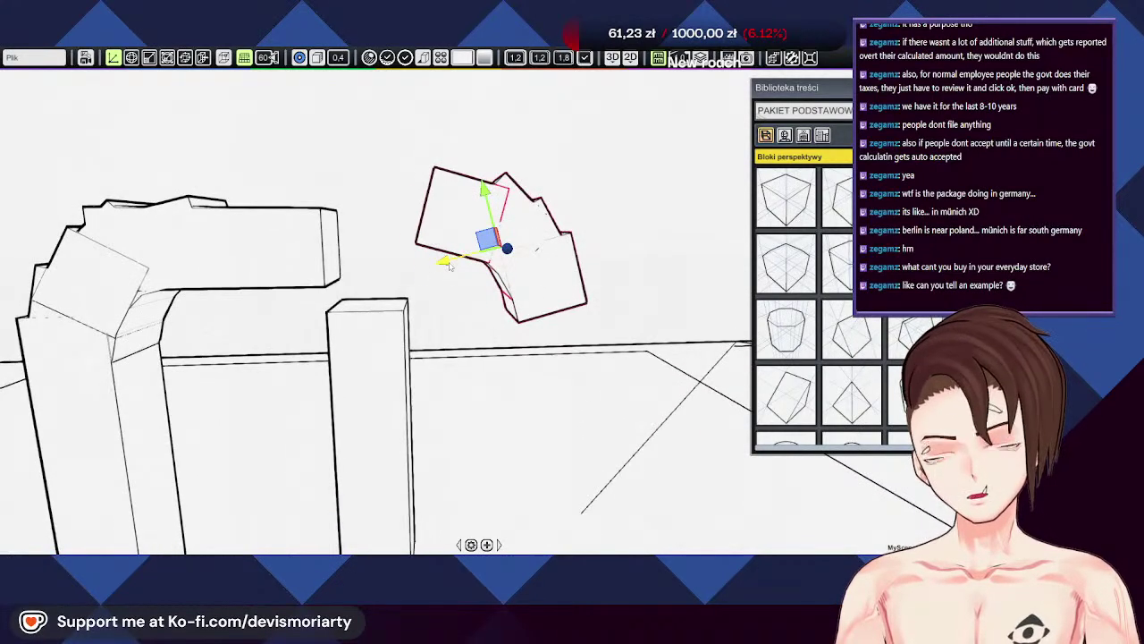
Step: Move the mirrored corner blocks onto the opposite pillar and fine-tune their position to join it with the crossbeam
drag(450, 265, 266, 309)
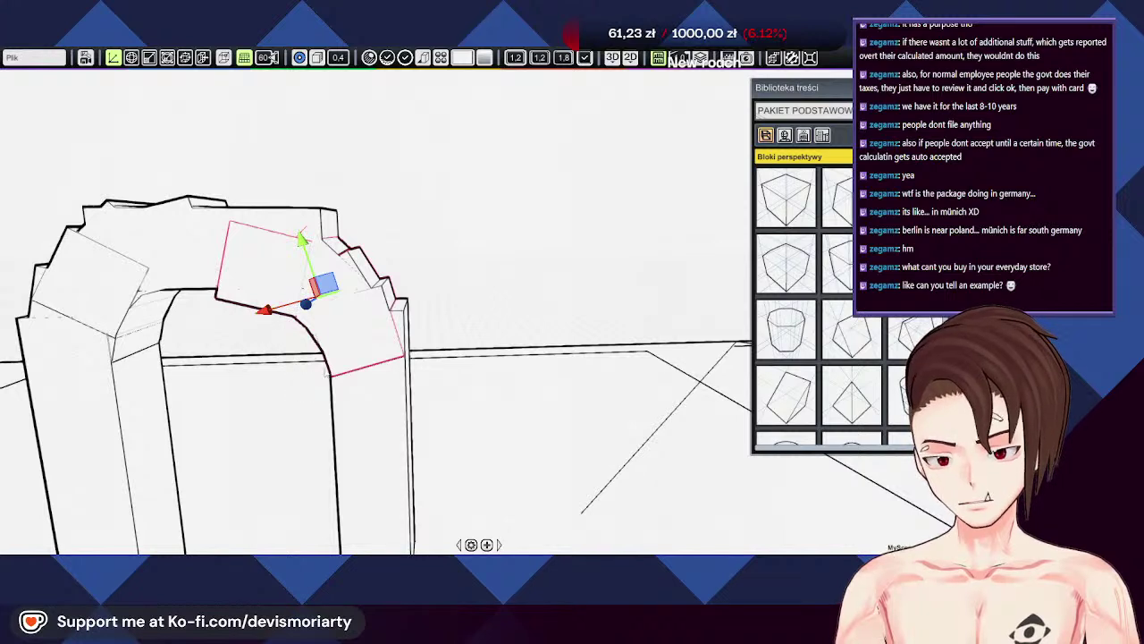
middle_drag(266, 309, 403, 251)
drag(407, 226, 401, 207)
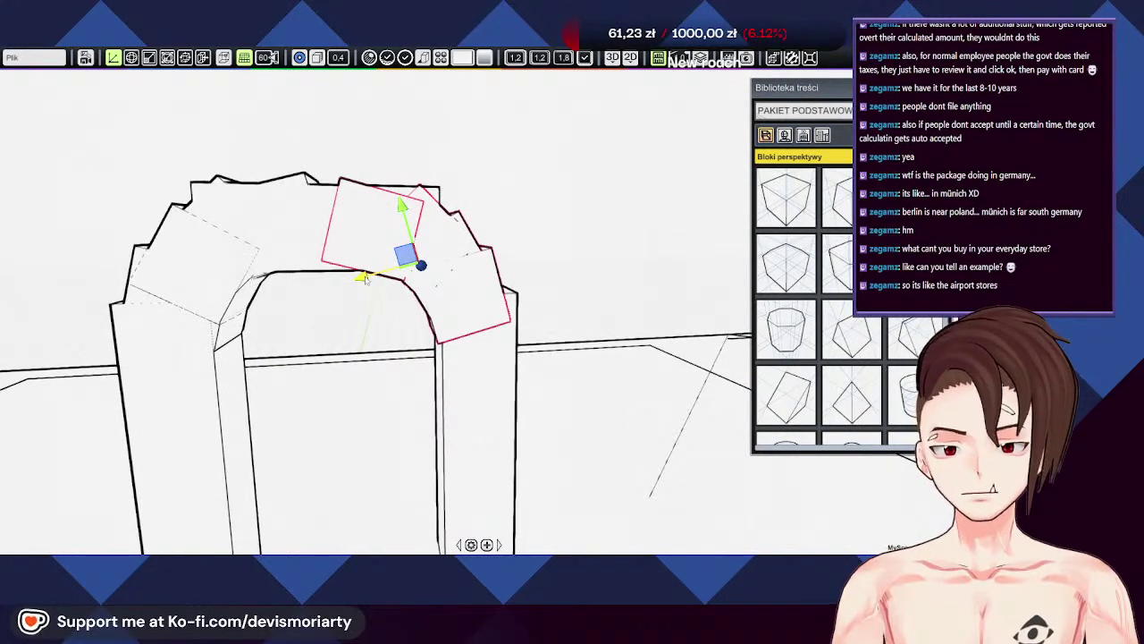
middle_drag(365, 278, 379, 281)
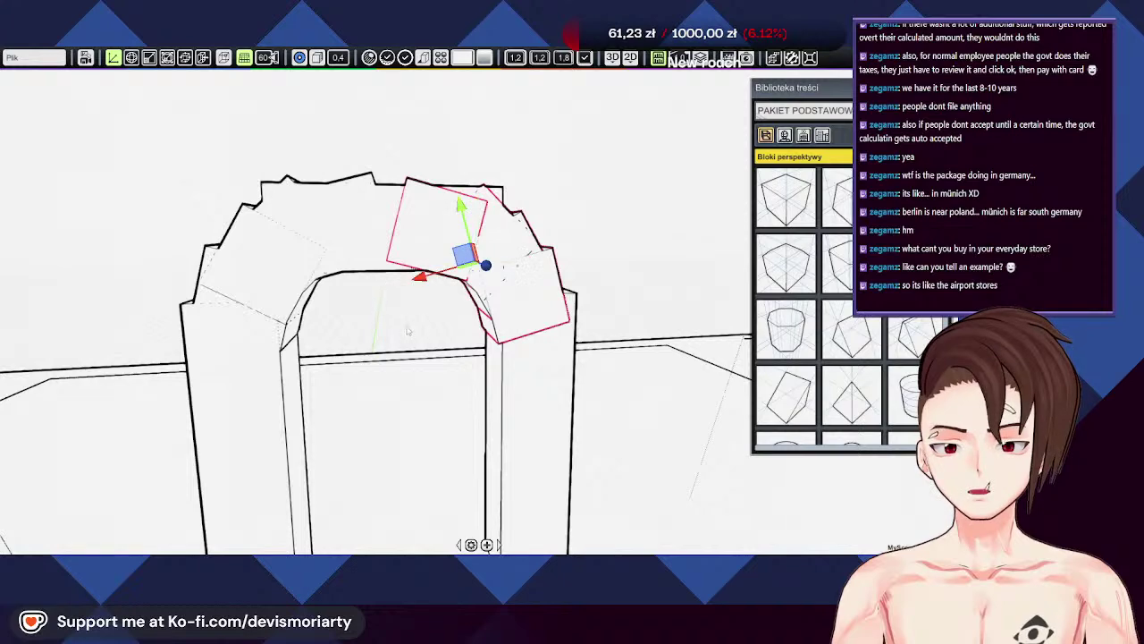
drag(416, 281, 419, 279)
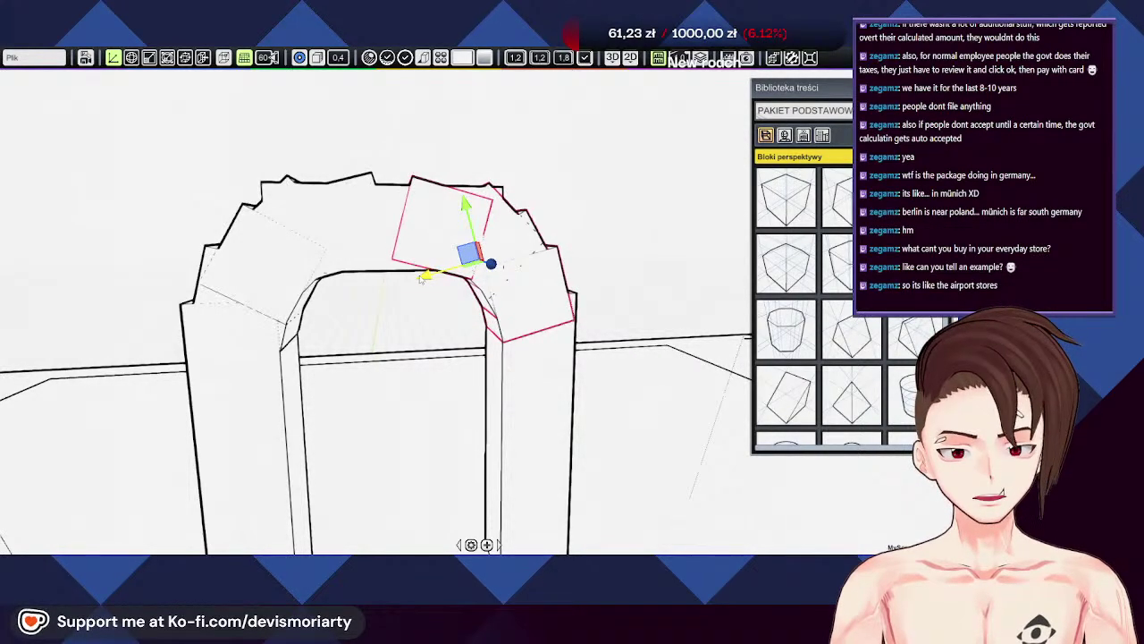
middle_drag(539, 372, 402, 265)
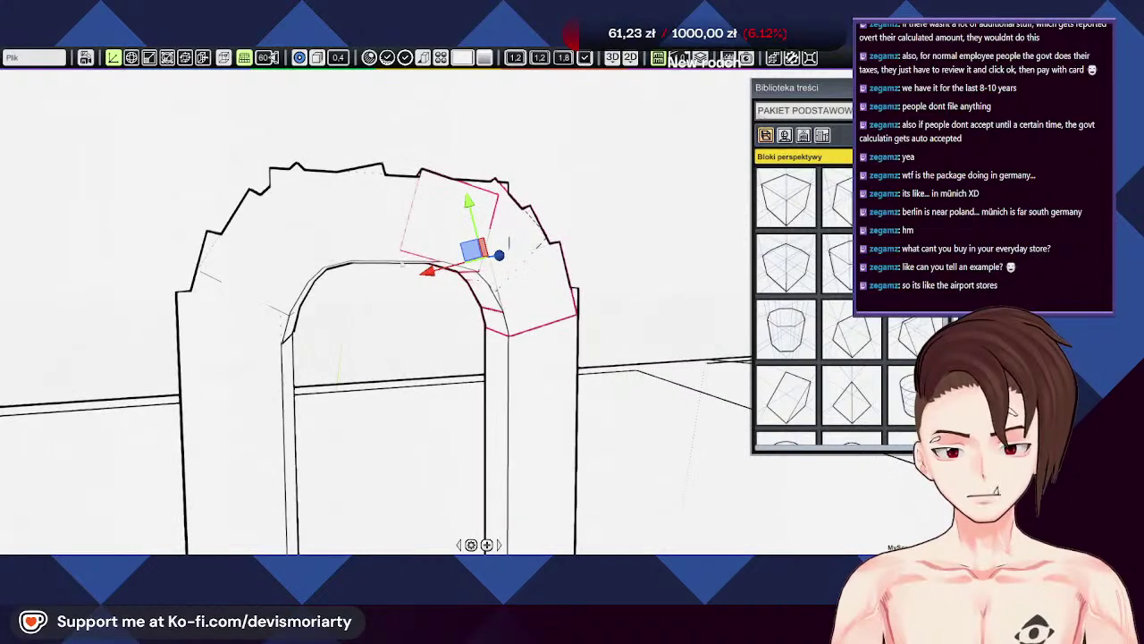
Step: Raise the crossbeam slightly between the two curved corners and check the gateway from several angles
click(420, 195)
drag(394, 174, 397, 162)
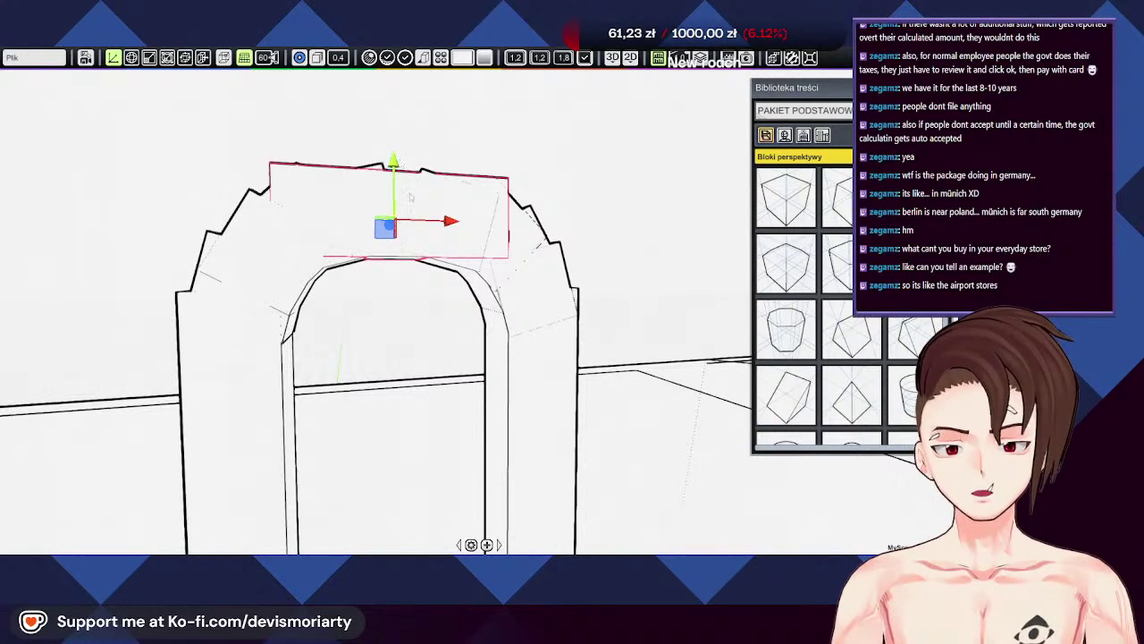
middle_drag(412, 304, 741, 330)
scroll(654, 377, down, 5)
middle_drag(396, 324, 752, 371)
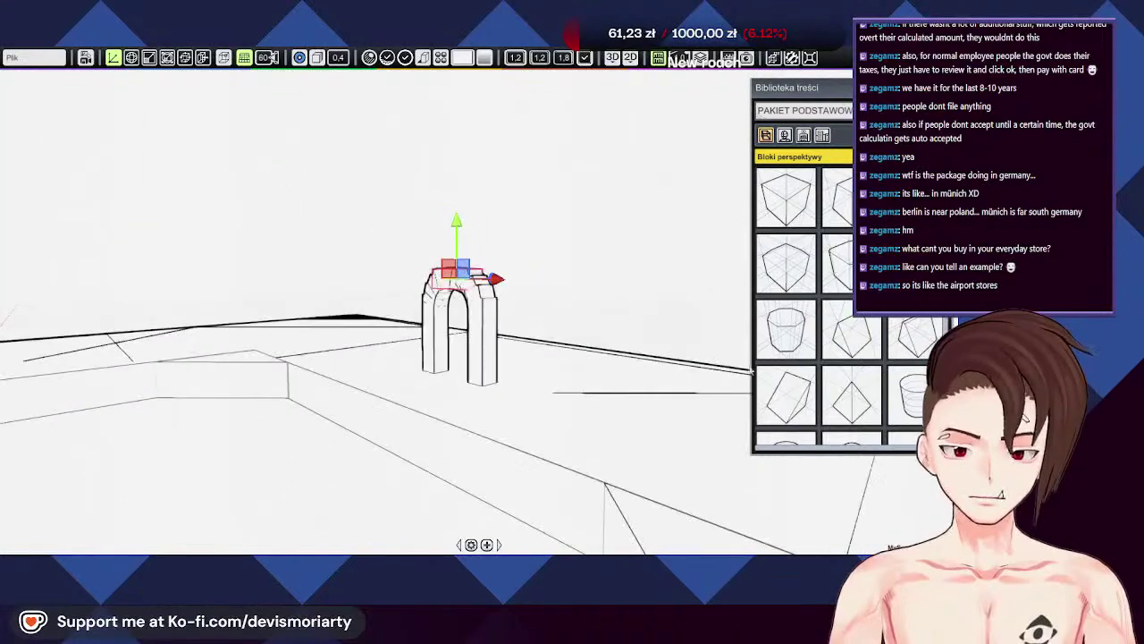
middle_drag(250, 342, 433, 294)
scroll(433, 292, up, 4)
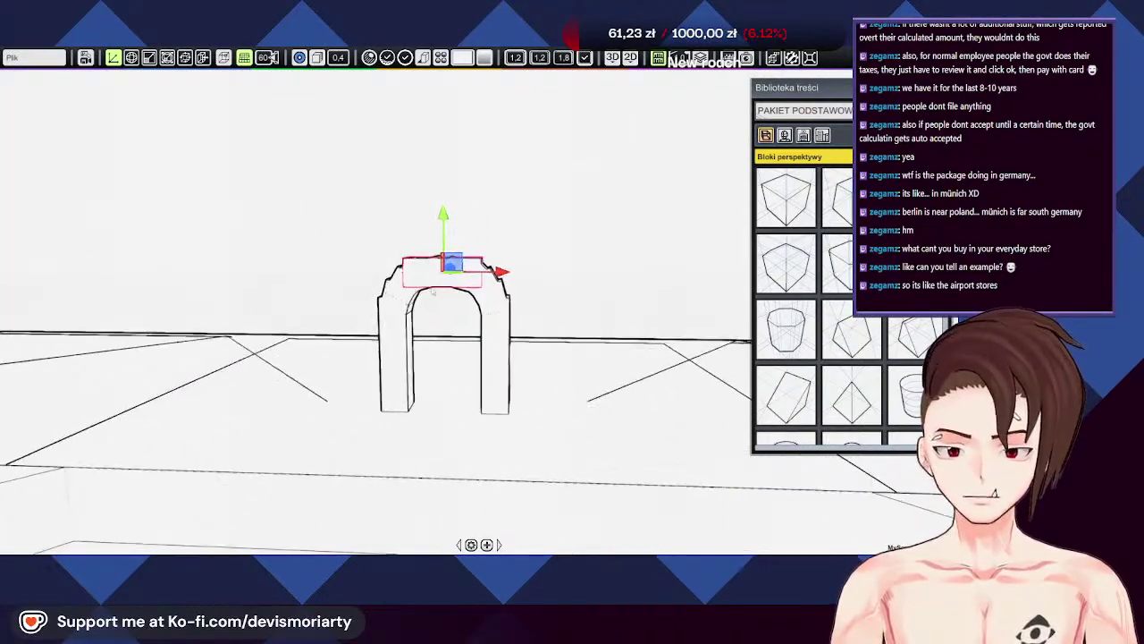
scroll(433, 291, up, 5)
Step: Select the pillar under the original corner together with the tilted blocks above it
click(309, 352)
middle_drag(252, 302, 389, 337)
shift+click(462, 322)
shift+click(463, 294)
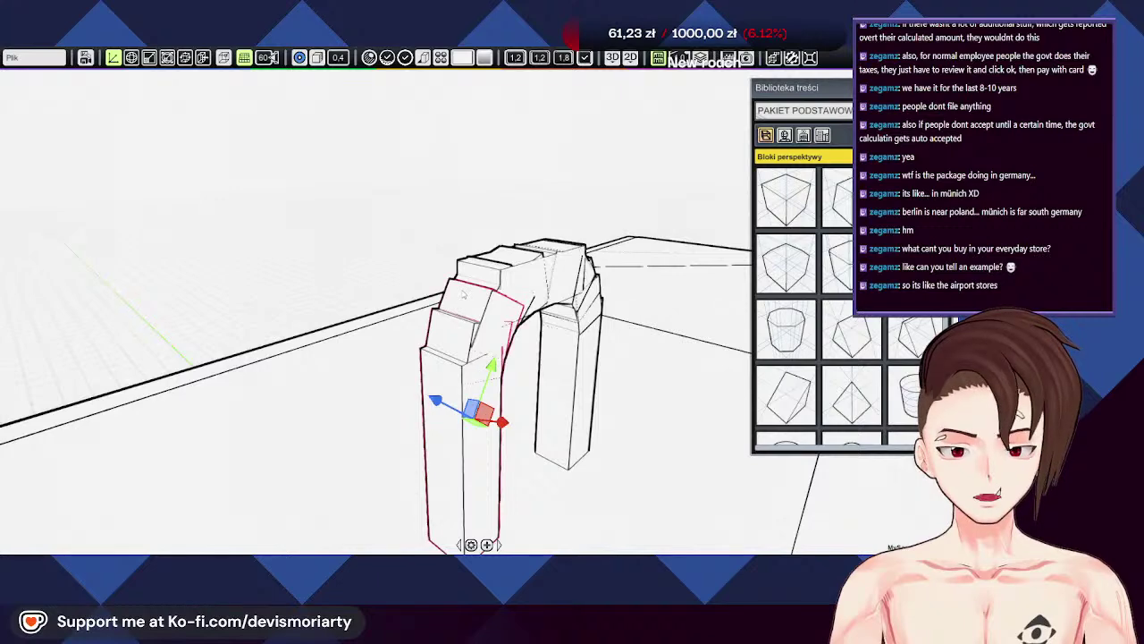
middle_drag(483, 308, 344, 333)
scroll(337, 334, up, 4)
middle_drag(265, 336, 541, 375)
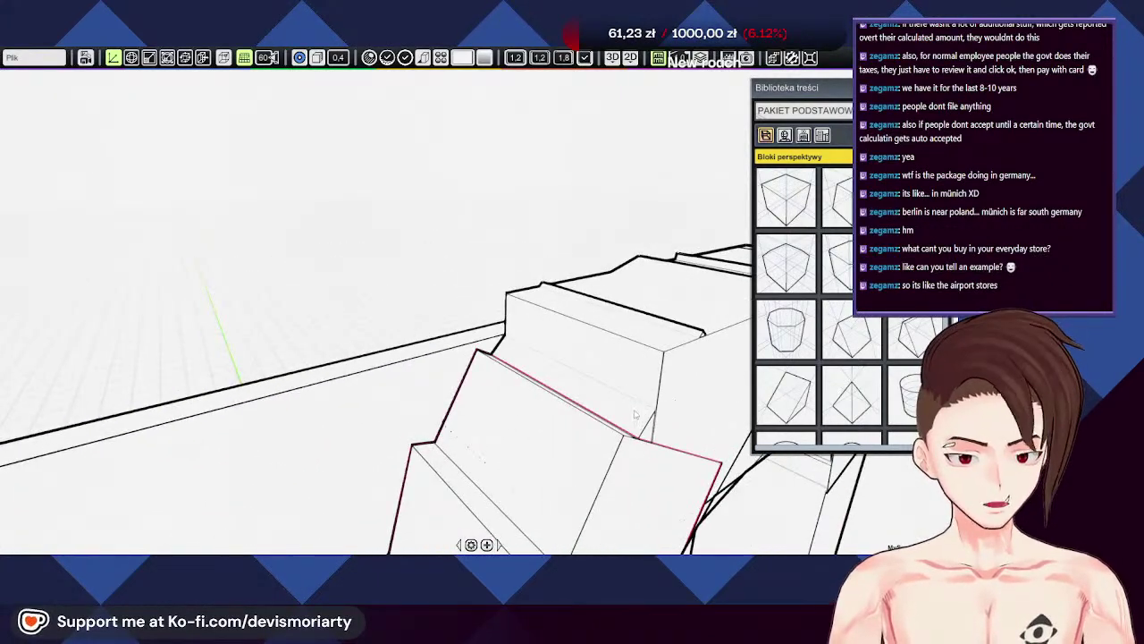
shift+click(636, 409)
shift+click(658, 358)
mouse_move(672, 372)
middle_down()
mouse_move(590, 359)
mouse_move(661, 368)
middle_up()
middle_drag(746, 393, 450, 423)
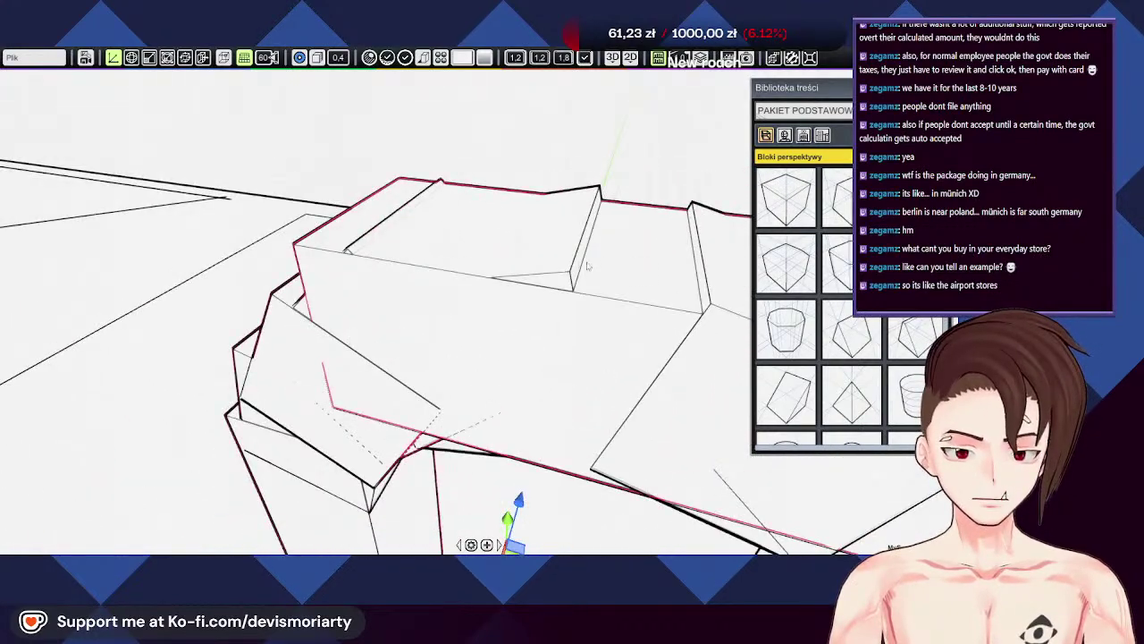
scroll(449, 293, down, 5)
middle_drag(449, 294, 593, 375)
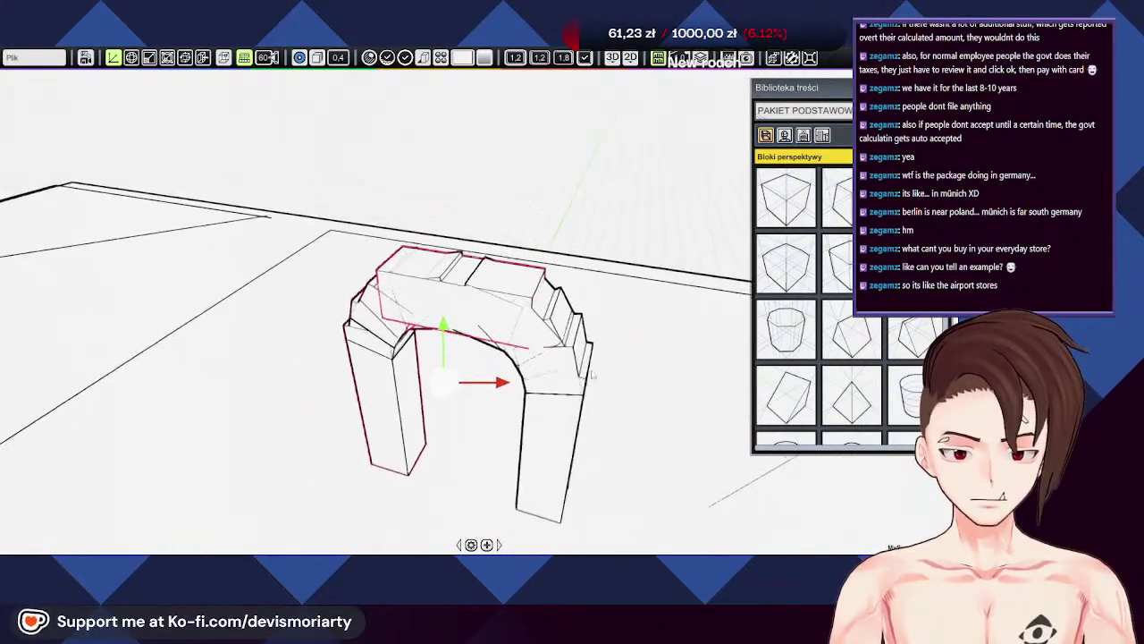
scroll(573, 325, up, 4)
scroll(589, 316, down, 2)
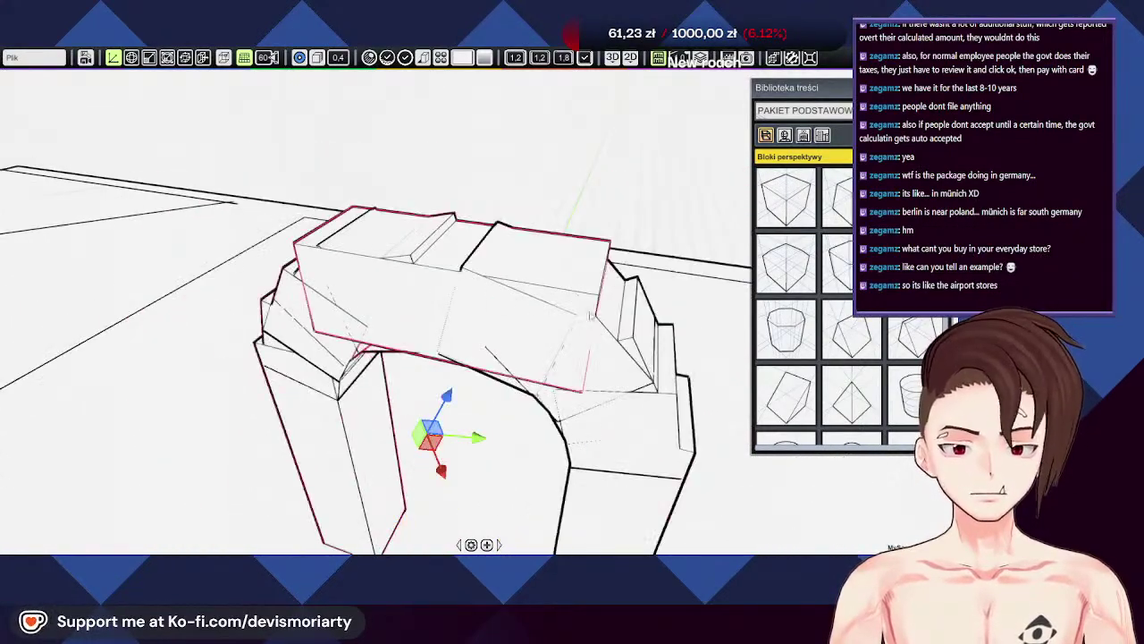
shift+click(474, 264)
shift+click(622, 309)
shift+click(665, 364)
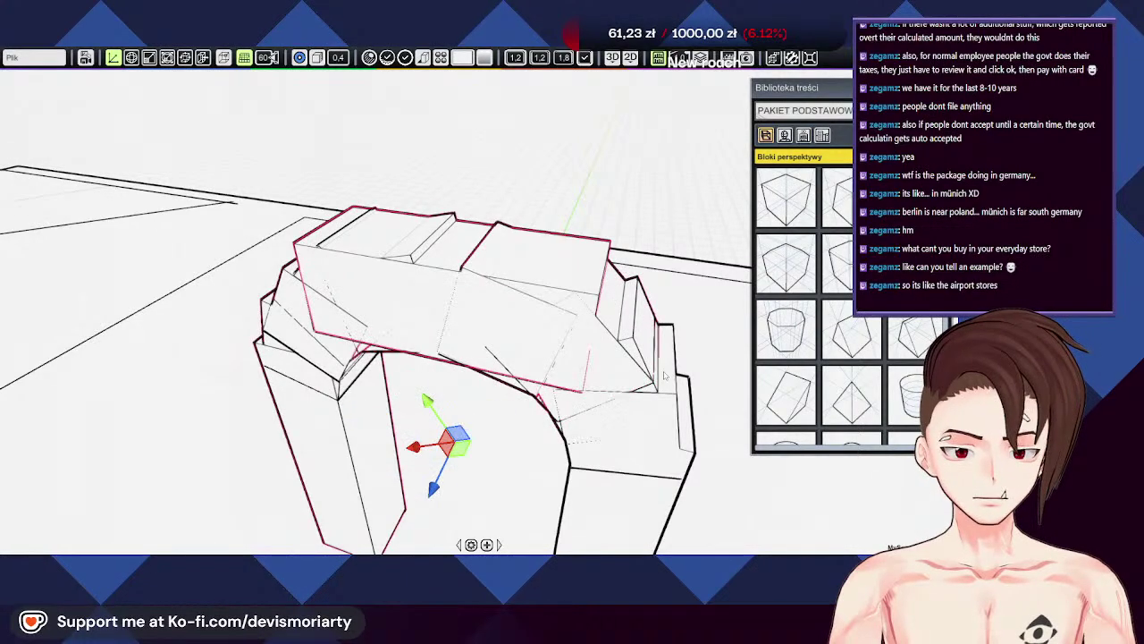
shift+click(668, 435)
shift+click(648, 510)
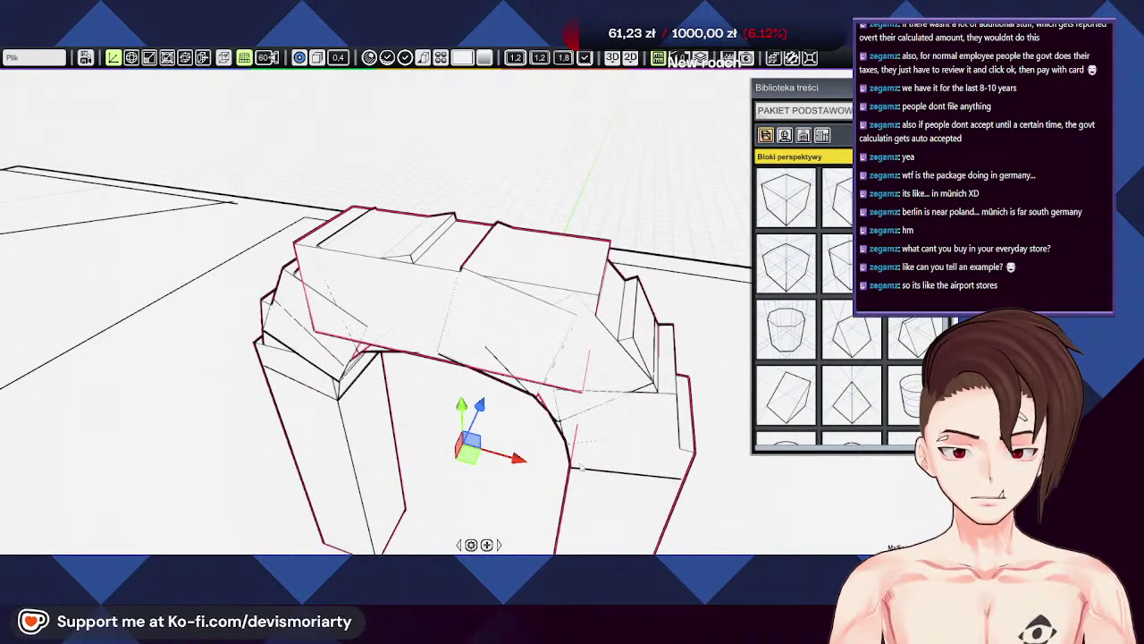
middle_drag(609, 525, 579, 447)
drag(456, 312, 473, 296)
middle_drag(474, 297, 502, 180)
click(504, 176)
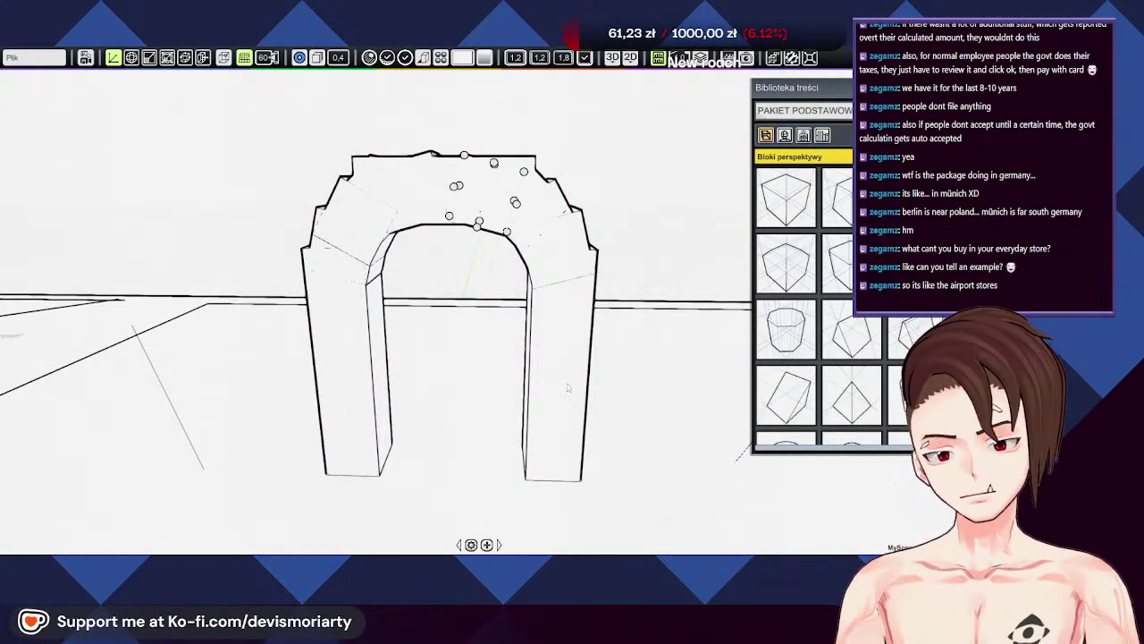
Step: Select one gateway pillar together with the tilted corner blocks above it and the crossbeam
click(565, 341)
click(561, 261)
click(554, 352)
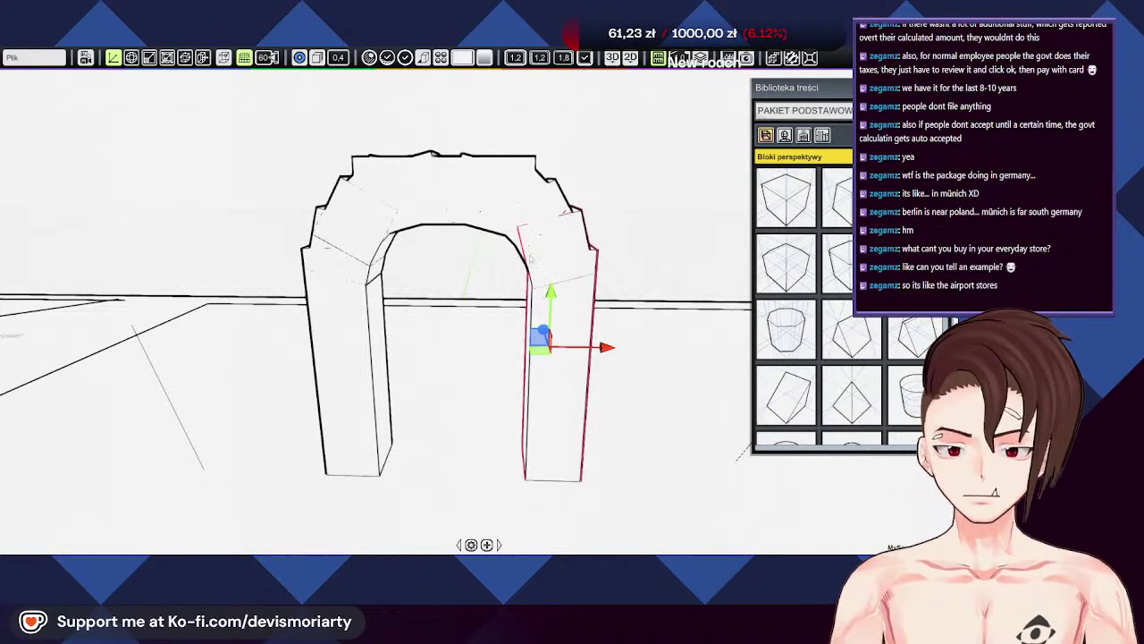
shift+click(551, 211)
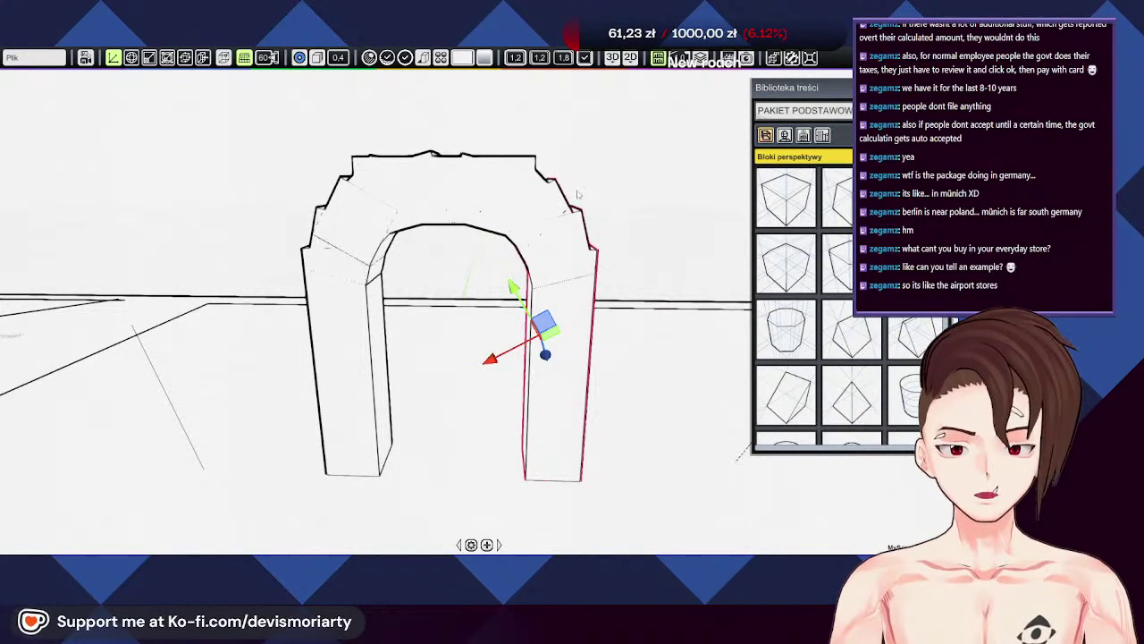
scroll(581, 196, up, 1)
middle_drag(602, 222, 406, 300)
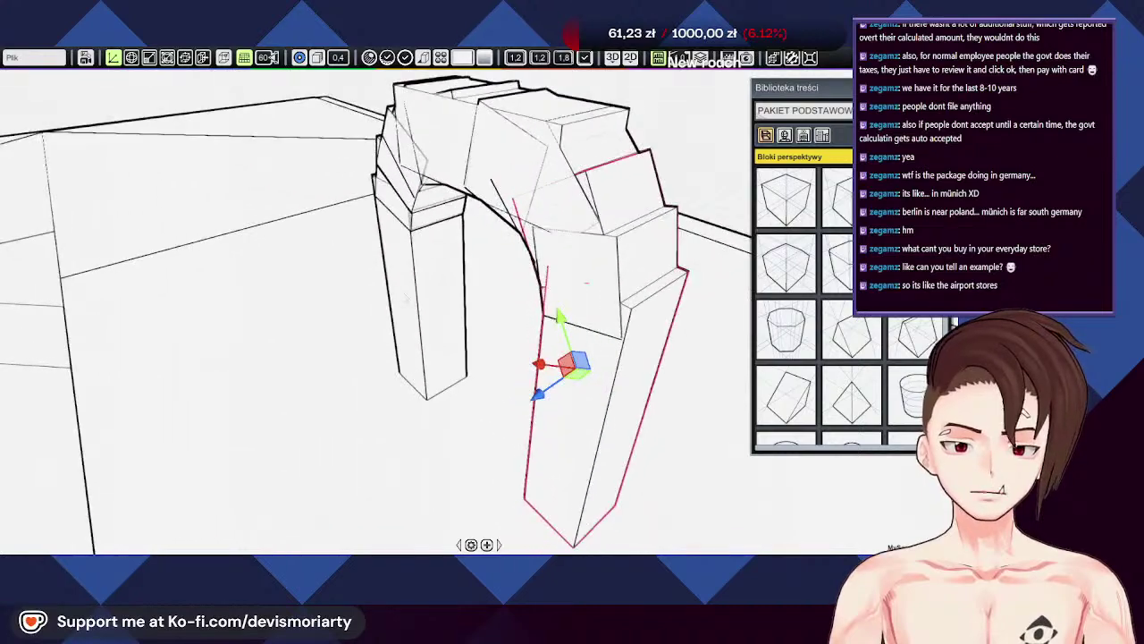
shift+click(543, 127)
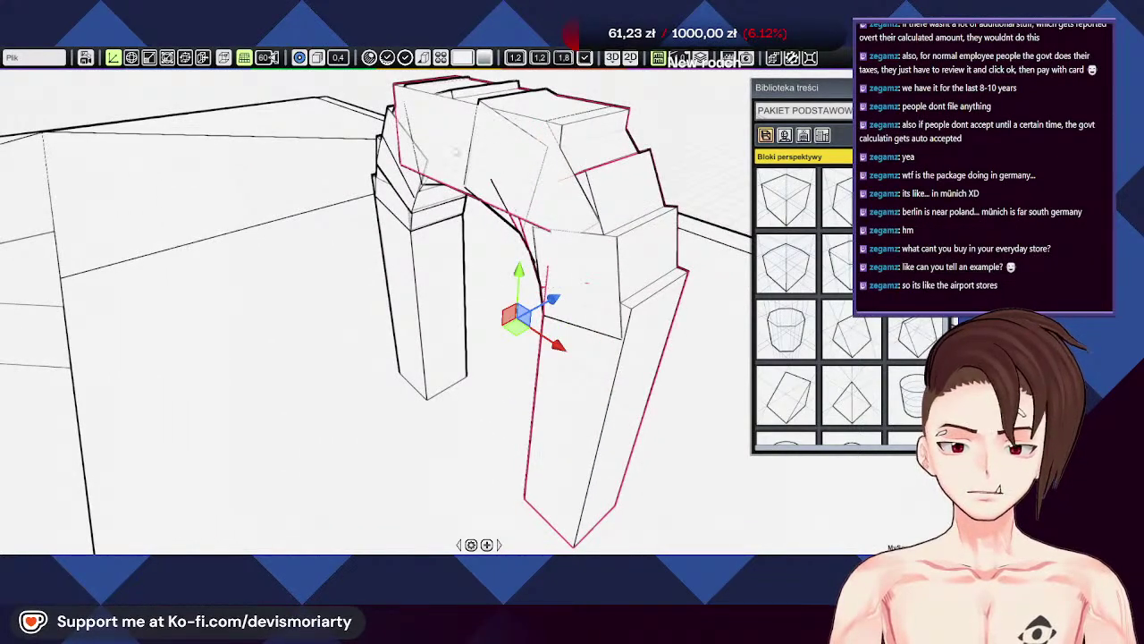
Step: Add the opposite corner's tilted blocks and their pillar to the selection to cover the whole gateway
middle_drag(458, 143, 254, 127)
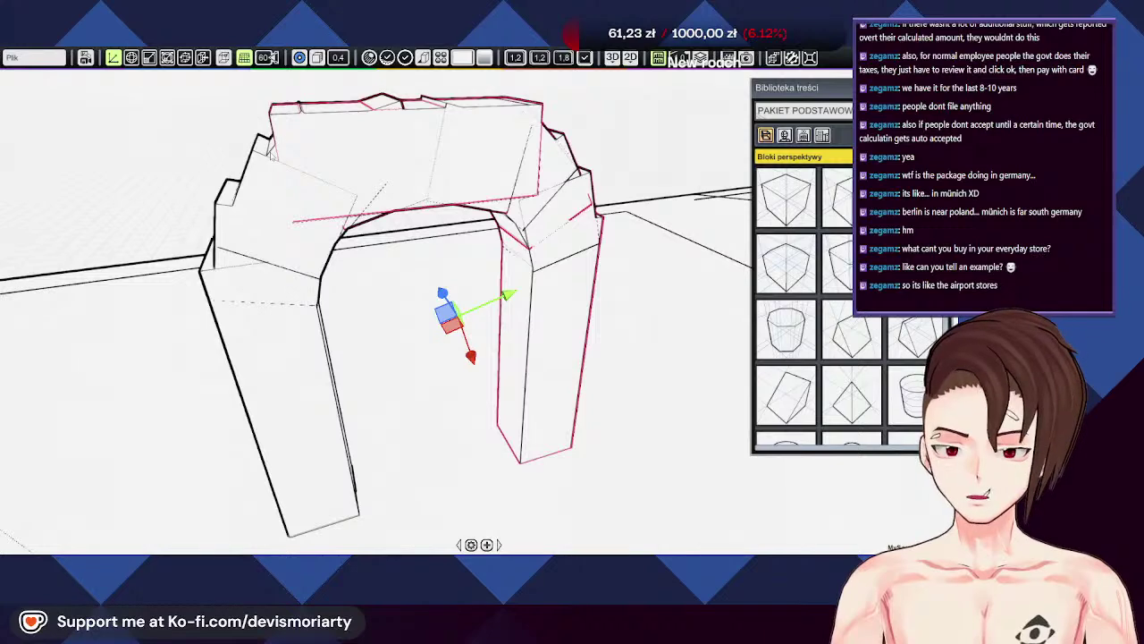
shift+click(262, 176)
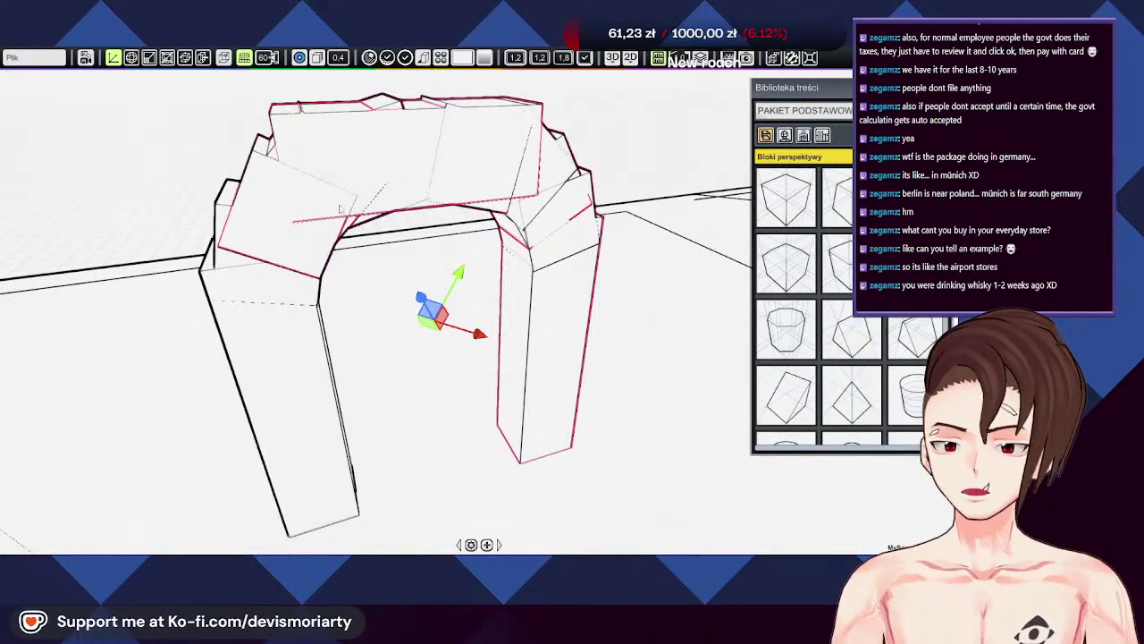
mouse_move(381, 212)
middle_down()
mouse_move(361, 194)
mouse_move(543, 209)
mouse_move(372, 232)
middle_up()
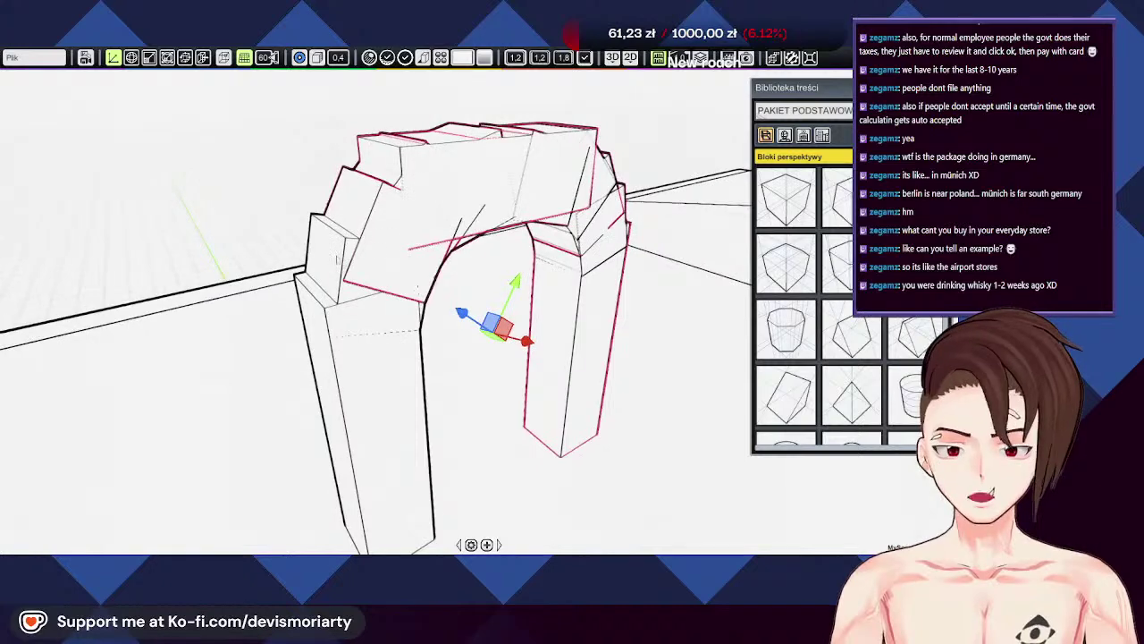
shift+click(327, 311)
shift+click(365, 404)
middle_drag(715, 338, 386, 193)
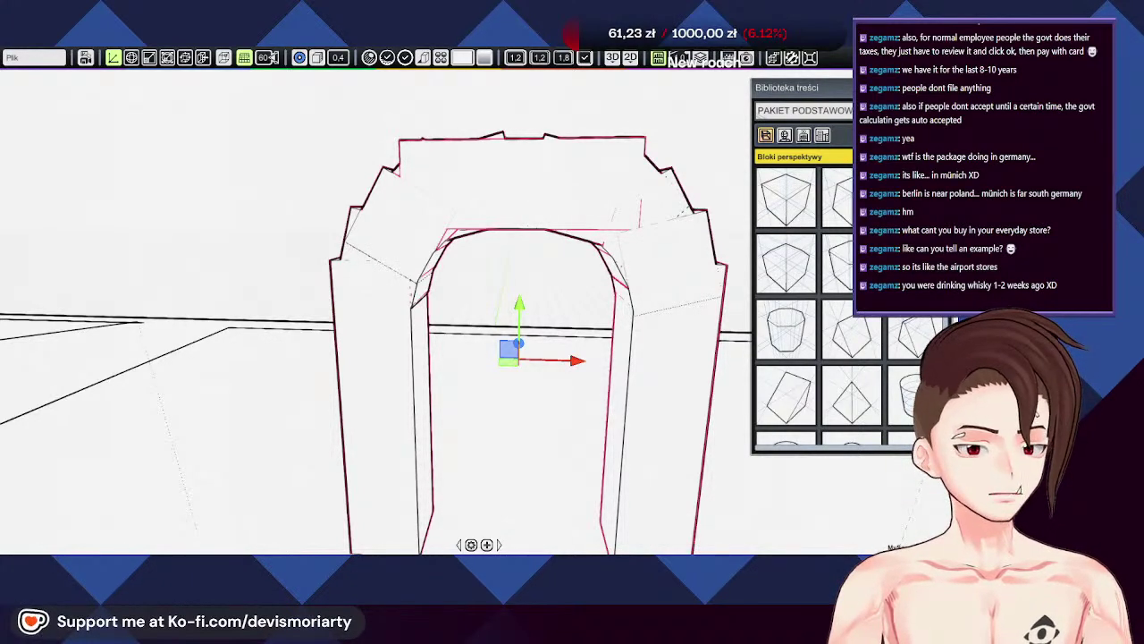
middle_drag(640, 179, 571, 183)
scroll(613, 174, down, 5)
scroll(593, 157, up, 3)
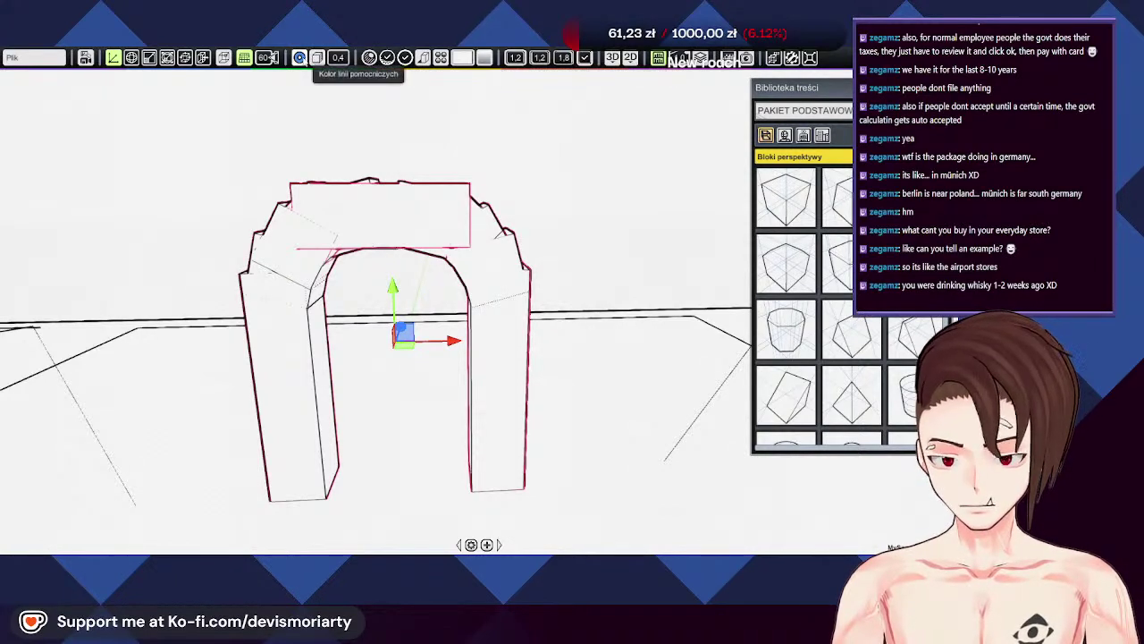
Step: Open the program's online tutorials
click(47, 61)
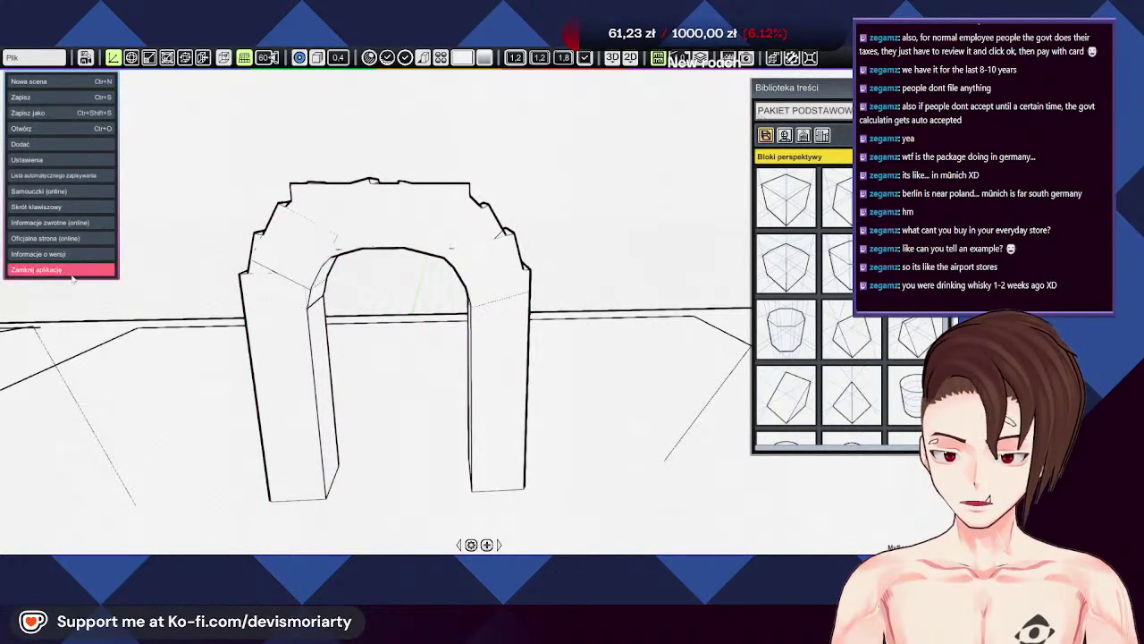
click(55, 194)
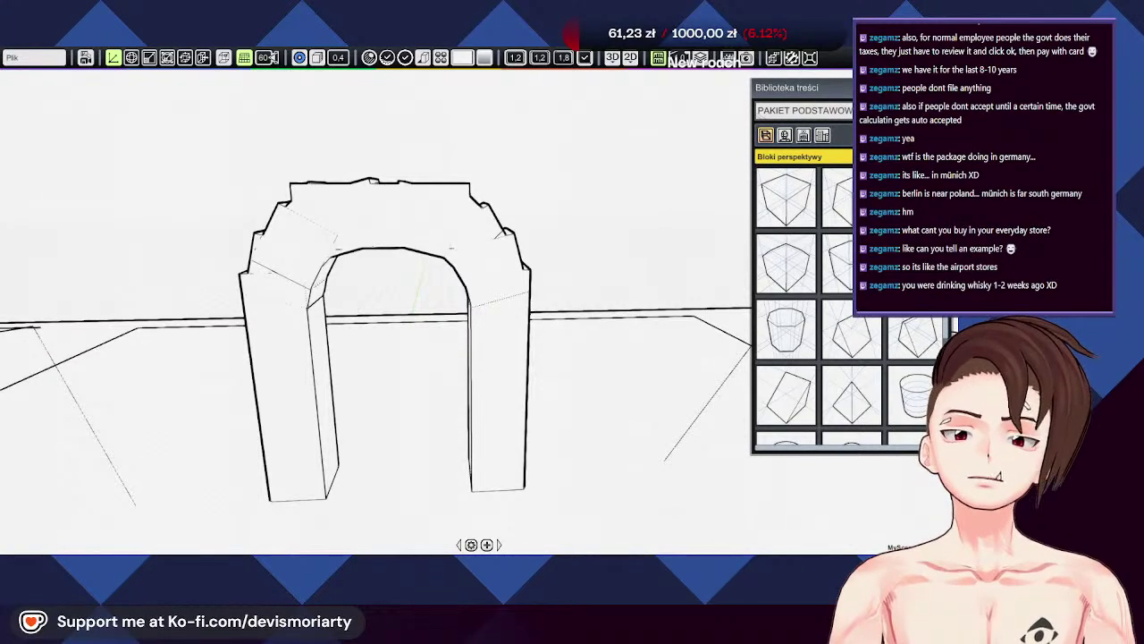
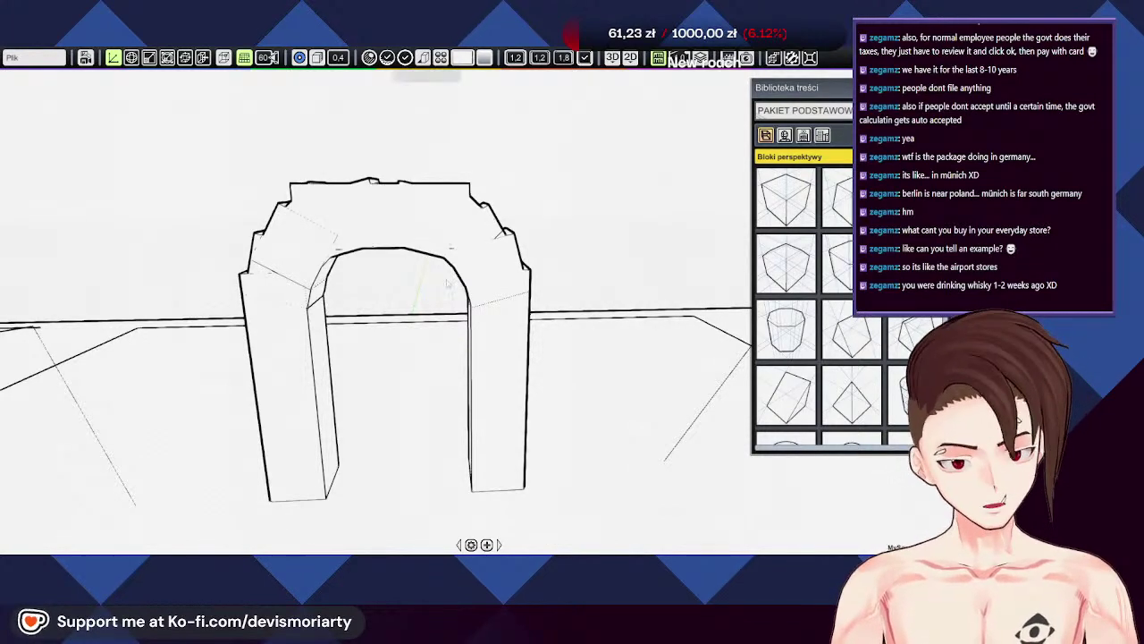
Step: Select one of the arched gateway's pillars on the platform
scroll(488, 308, down, 2)
scroll(488, 309, up, 1)
click(498, 360)
scroll(498, 361, up, 3)
middle_drag(498, 360, 135, 308)
scroll(472, 322, down, 4)
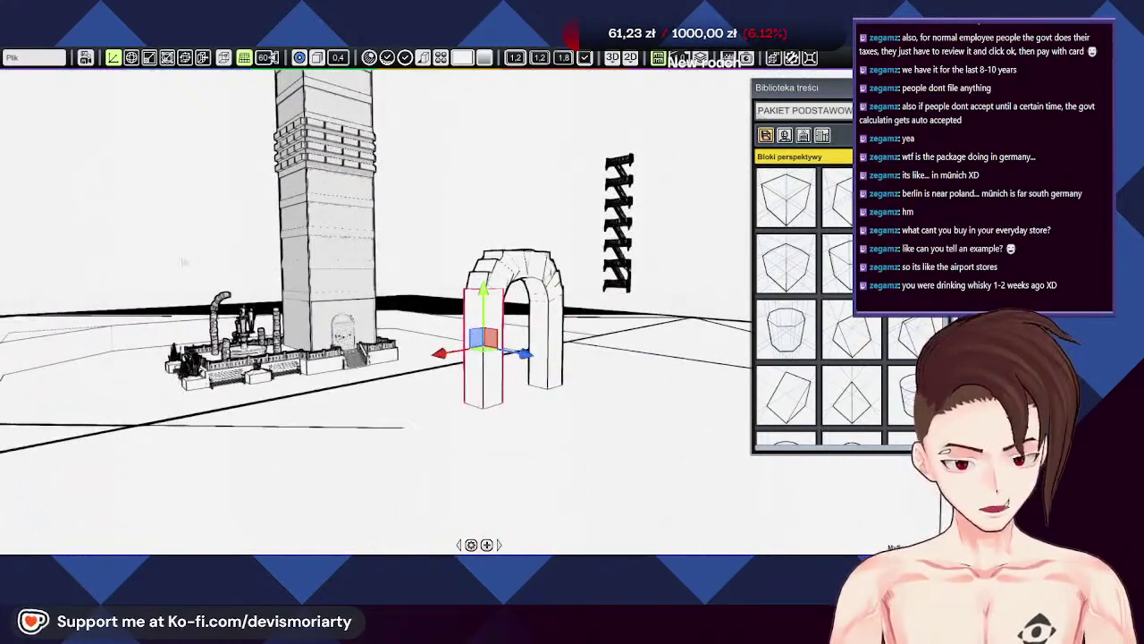
scroll(499, 281, up, 2)
scroll(634, 276, down, 4)
scroll(630, 270, up, 4)
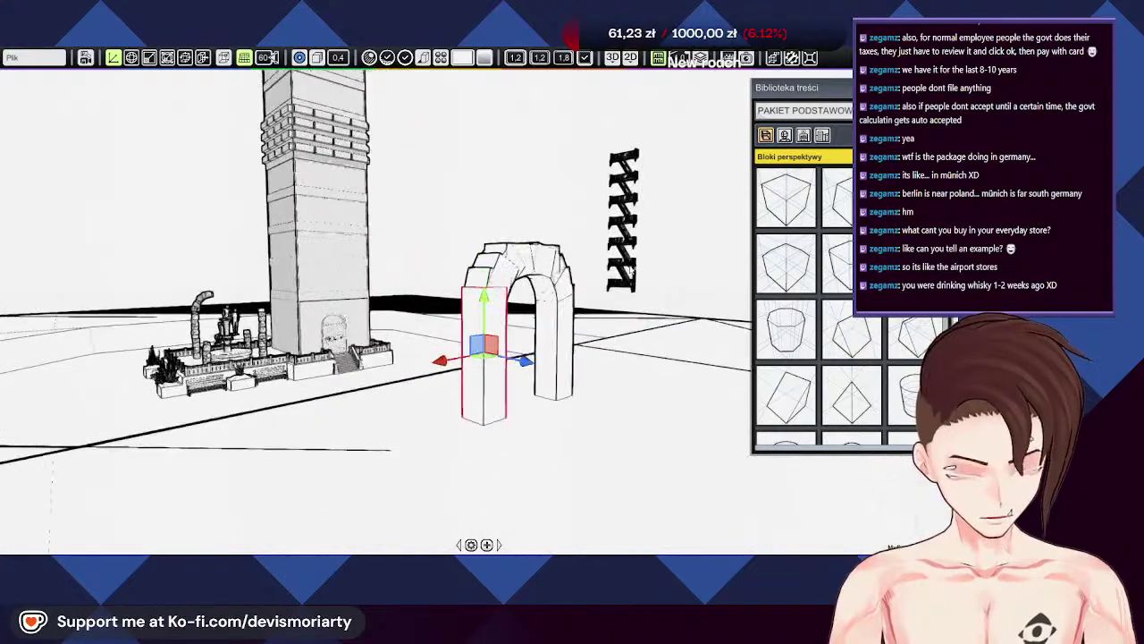
middle_drag(631, 271, 534, 284)
middle_drag(405, 295, 717, 245)
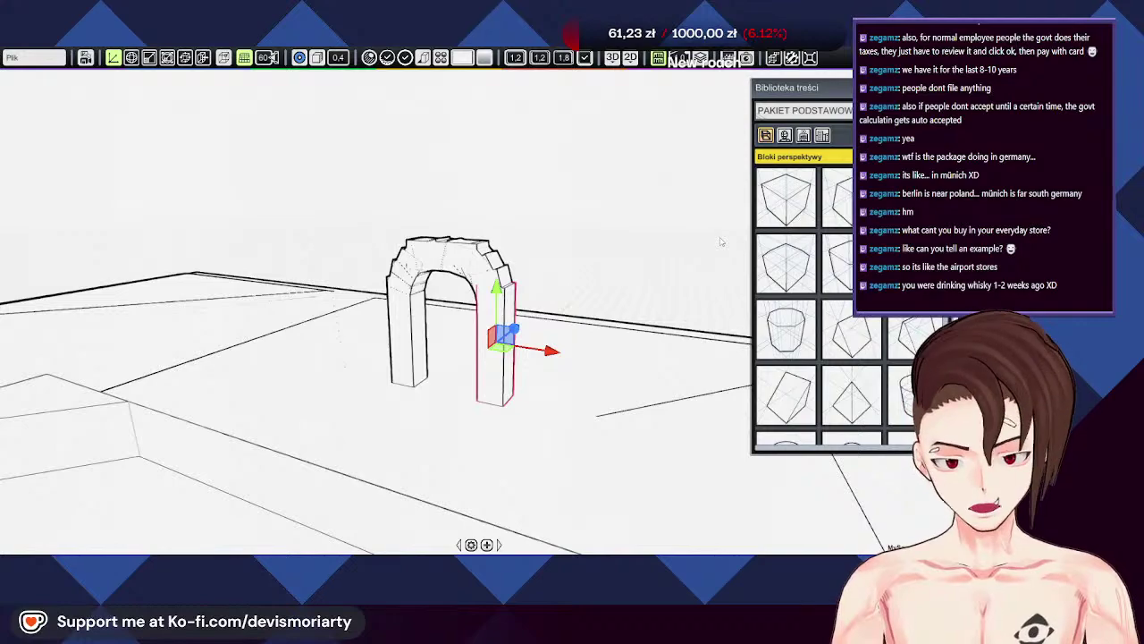
Step: Add the tilted corner blocks above that pillar and the gateway's crossbeam to the selection
scroll(582, 281, up, 3)
middle_drag(582, 280, 313, 431)
scroll(324, 357, down, 5)
middle_drag(467, 164, 89, 357)
middle_drag(505, 161, 475, 340)
scroll(482, 341, up, 3)
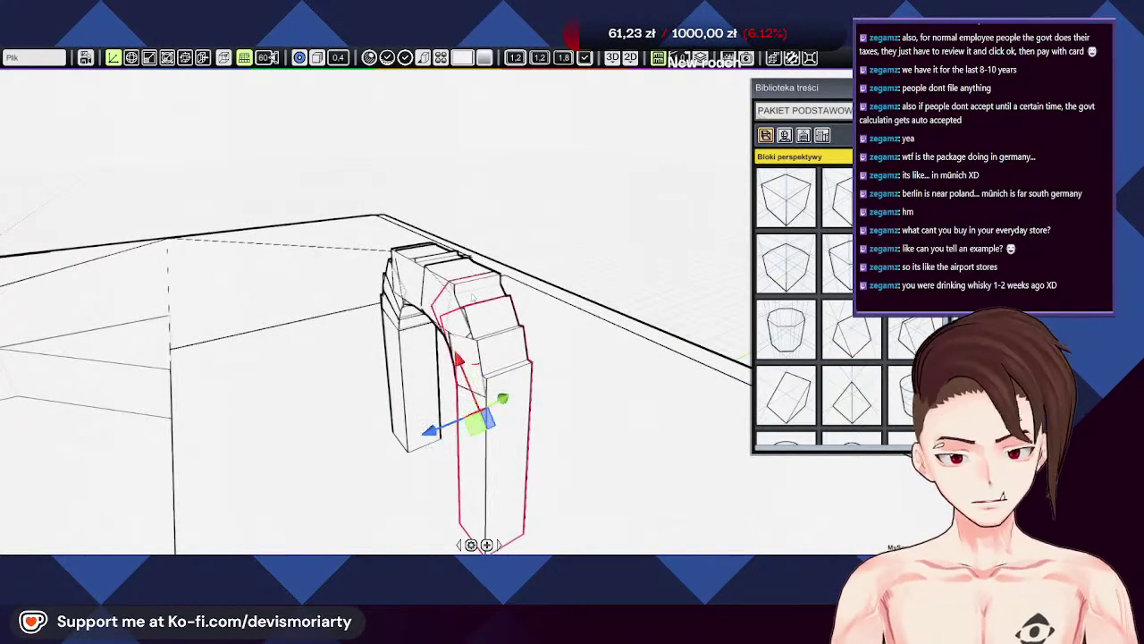
middle_drag(444, 278, 572, 365)
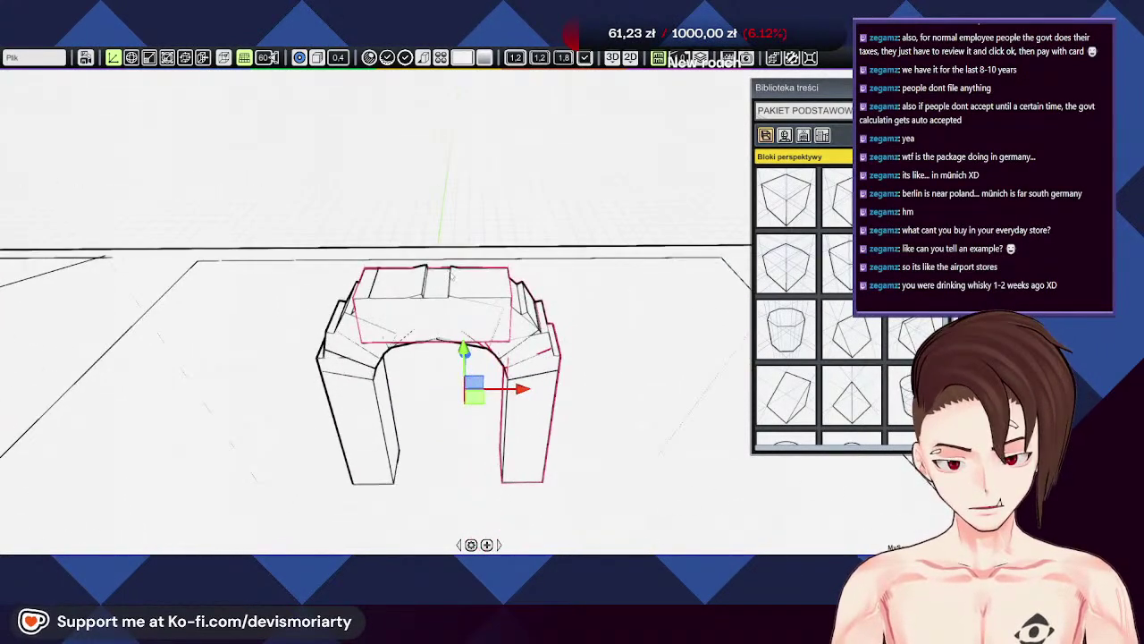
Step: Add the opposite corner's tilted blocks and their pillar so the whole gateway is selected
middle_drag(314, 330, 389, 347)
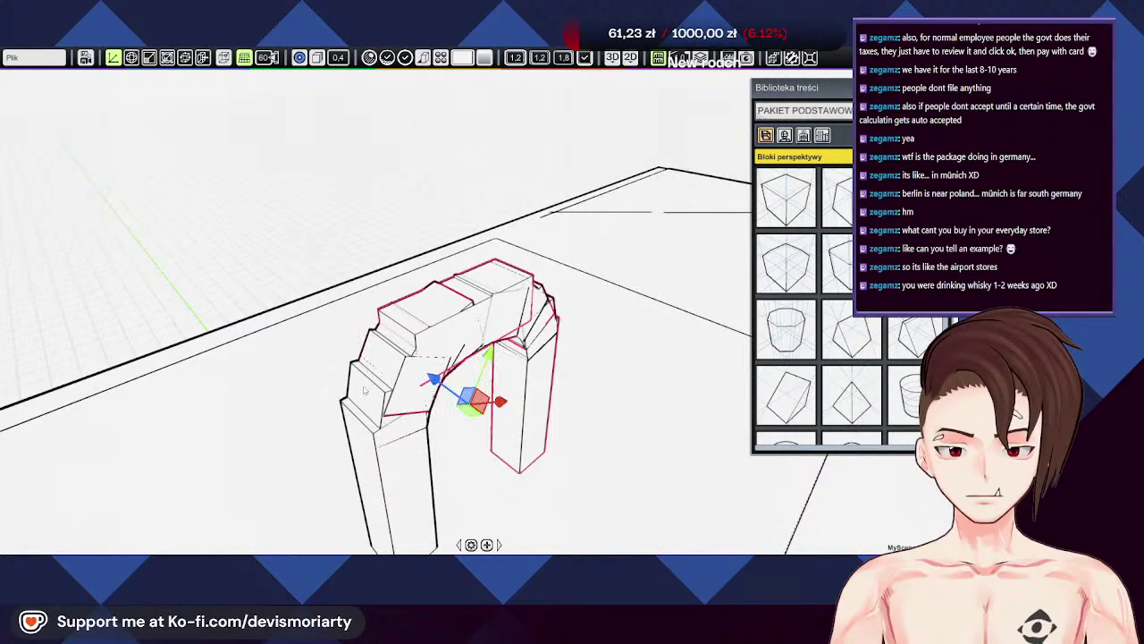
middle_drag(368, 452, 430, 414)
drag(438, 404, 376, 399)
scroll(409, 368, down, 5)
middle_drag(310, 398, 331, 395)
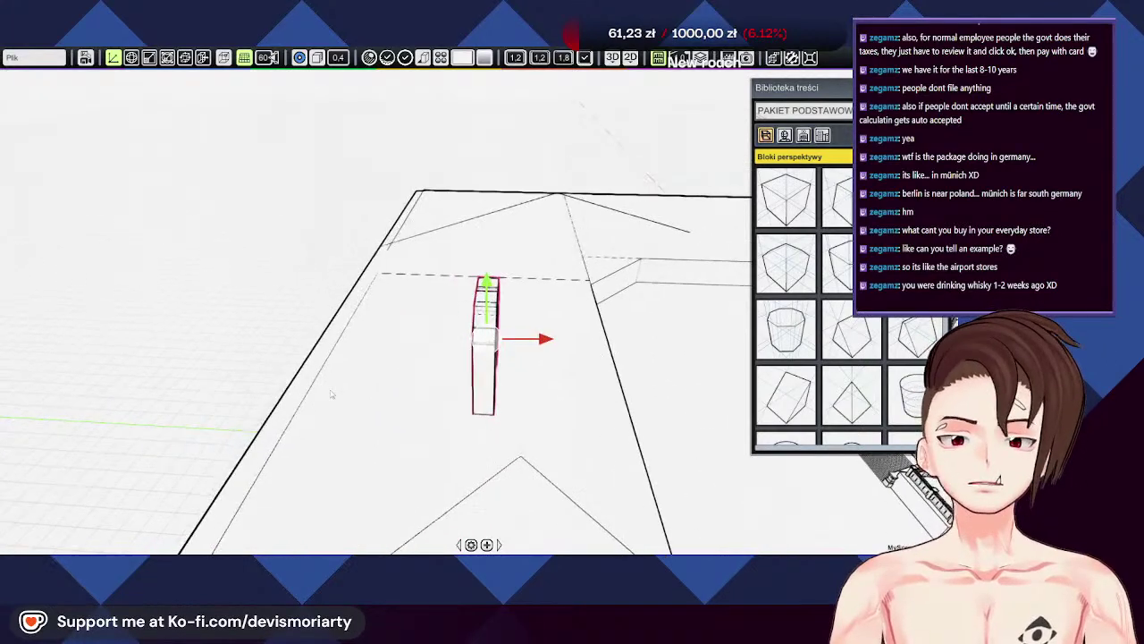
middle_drag(384, 366, 409, 340)
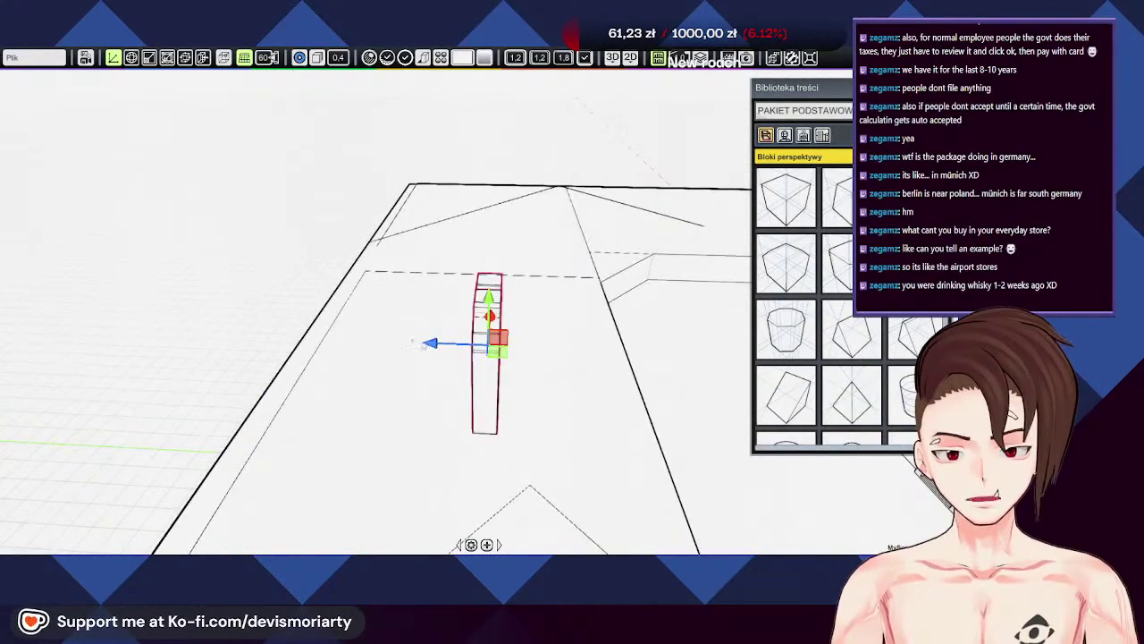
Step: Try to stretch the selected gateway in depth with the resize handles
scroll(419, 343, up, 1)
key(t)
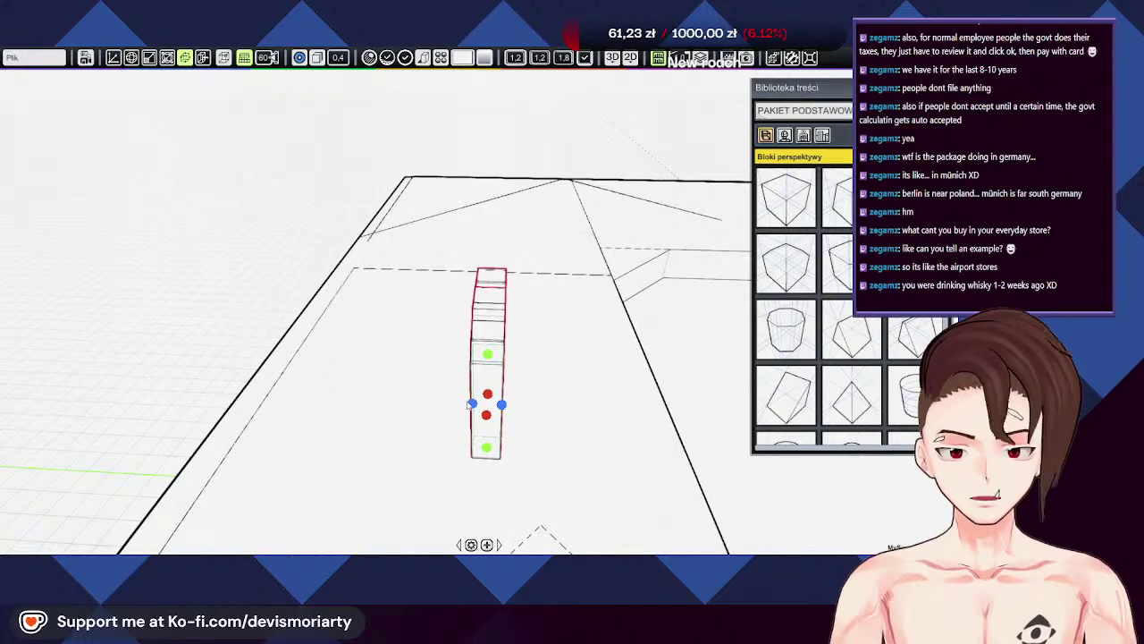
drag(473, 404, 366, 399)
middle_drag(565, 398, 510, 387)
scroll(640, 352, down, 2)
scroll(331, 382, up, 3)
scroll(331, 382, up, 1)
key(ctrl+z)
Step: Scale the whole gateway along its depth axis to turn it into a long arched passage
key(r)
scroll(337, 336, down, 3)
drag(483, 323, 498, 327)
middle_drag(496, 326, 506, 353)
drag(535, 347, 375, 345)
key(ctrl+z)
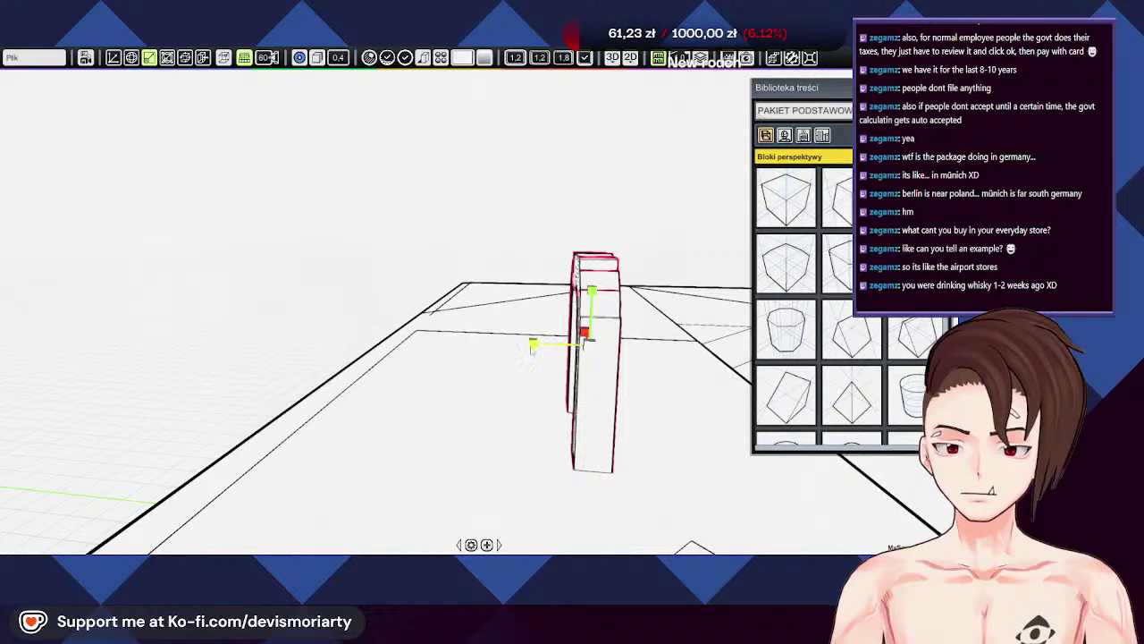
drag(532, 349, 252, 355)
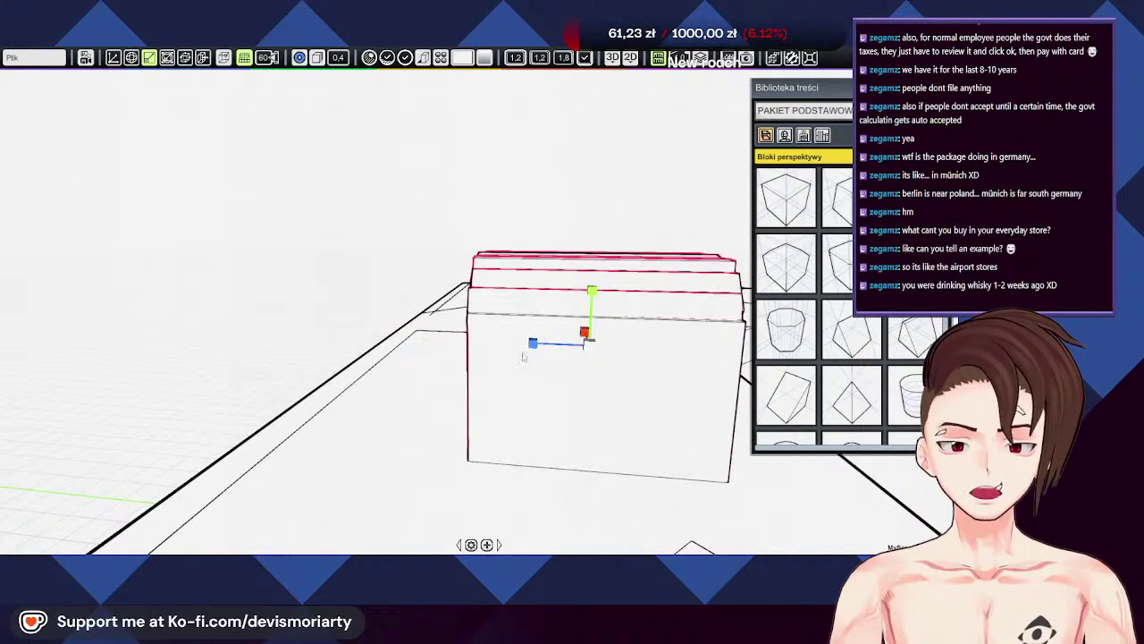
drag(524, 356, 180, 355)
Step: Lengthen the arched passage further and shift it along its length toward the platform's outer edge
scroll(623, 349, down, 4)
middle_drag(623, 349, 481, 332)
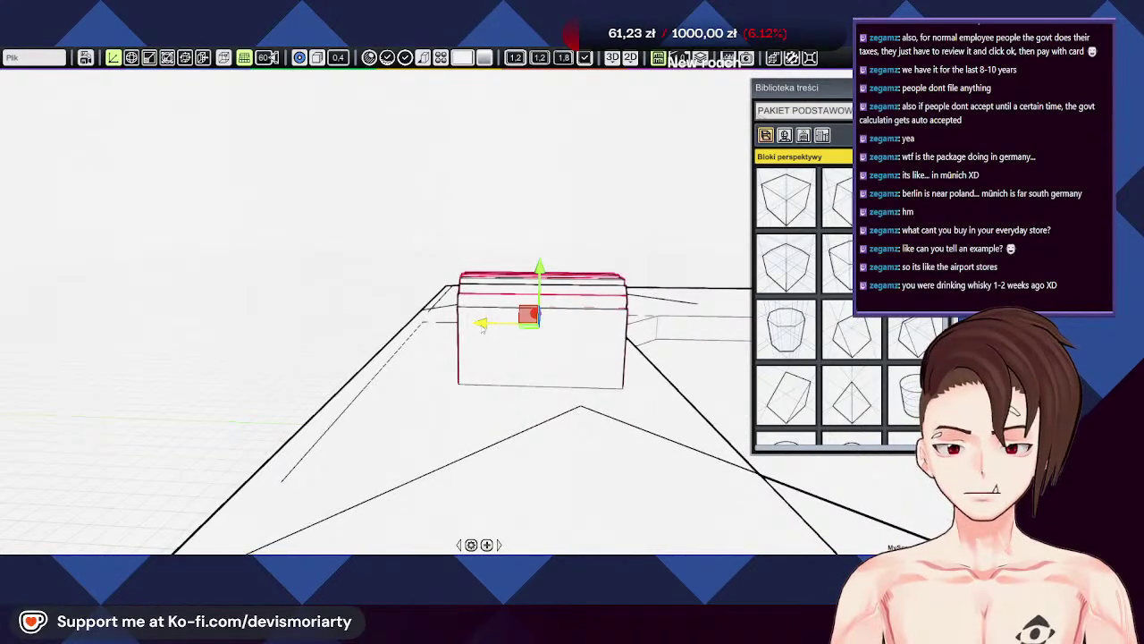
drag(481, 327, 413, 324)
middle_drag(495, 362, 547, 324)
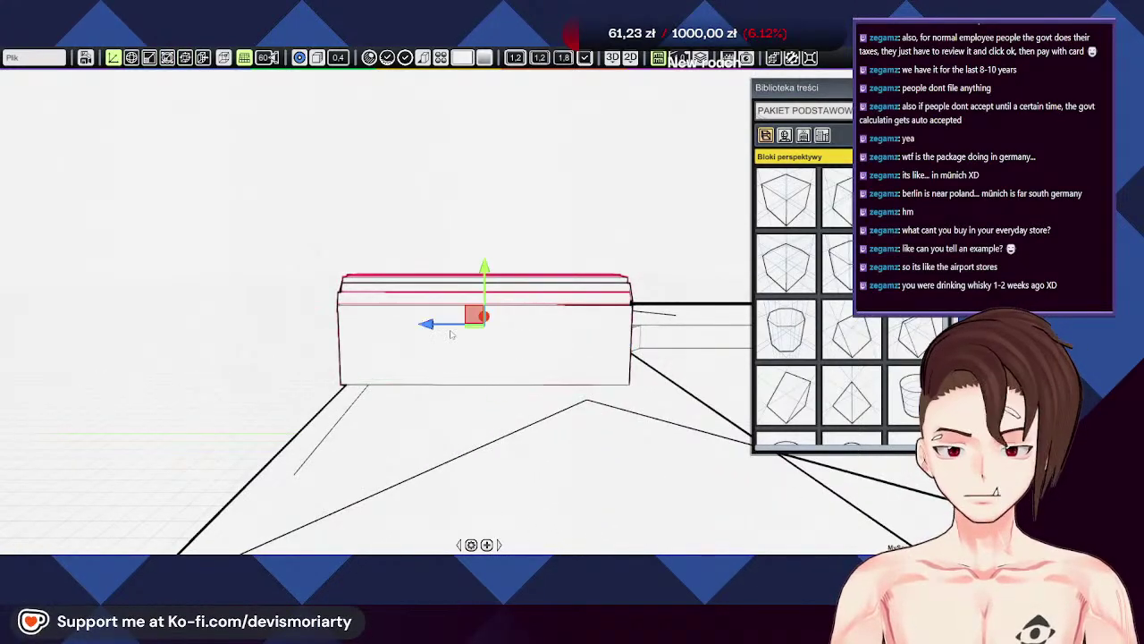
drag(427, 325, 395, 328)
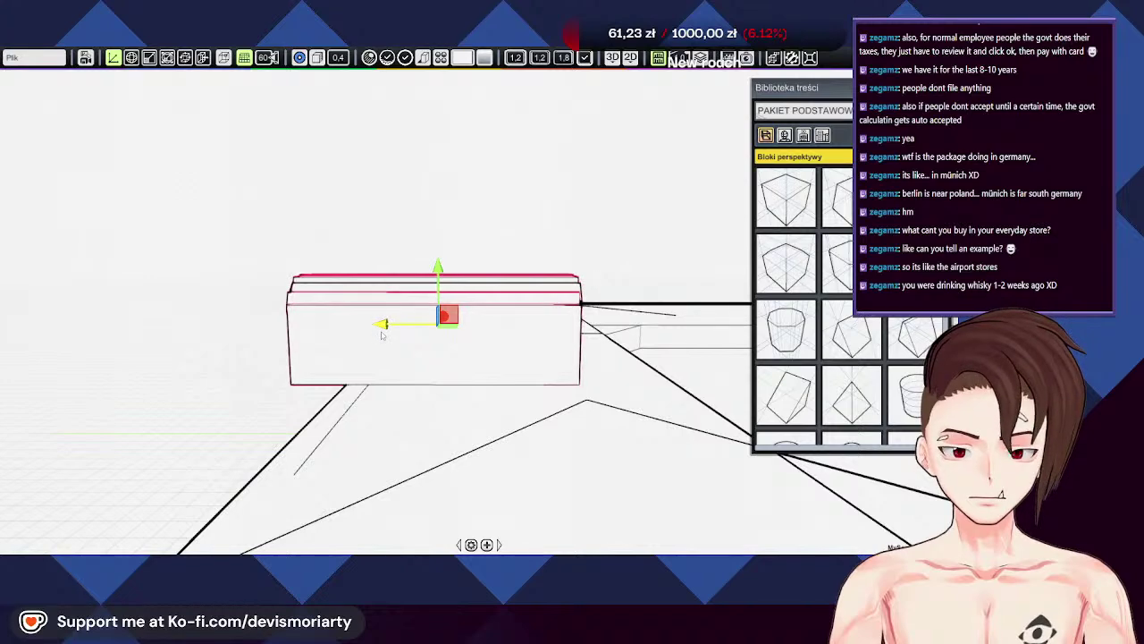
middle_drag(621, 402, 568, 407)
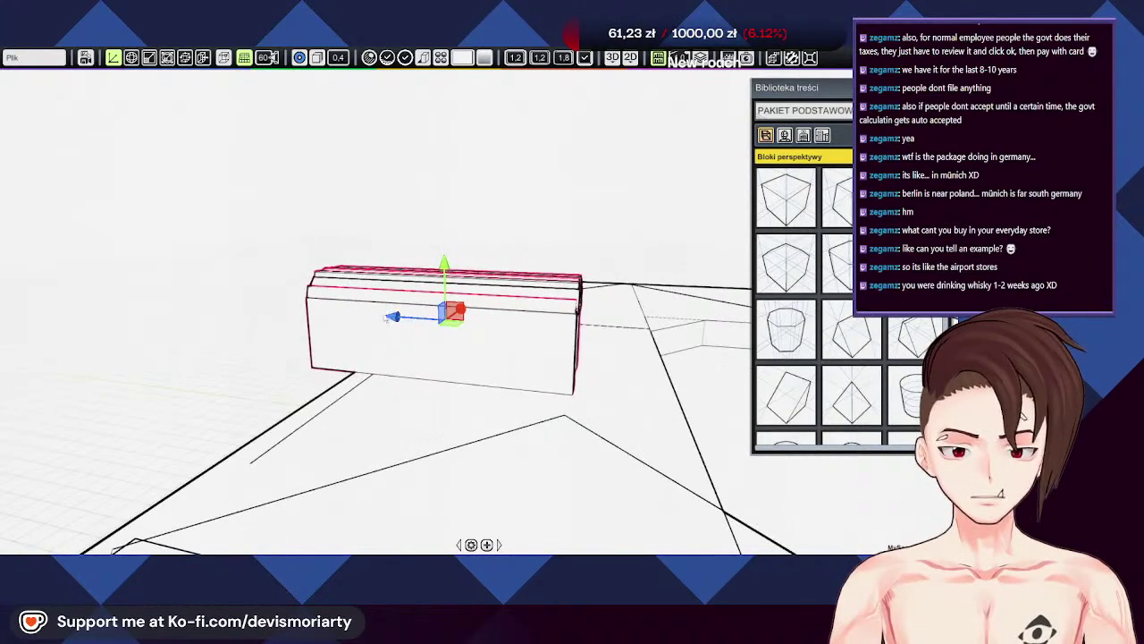
middle_drag(454, 339, 861, 329)
middle_drag(358, 349, 402, 336)
middle_drag(858, 313, 127, 319)
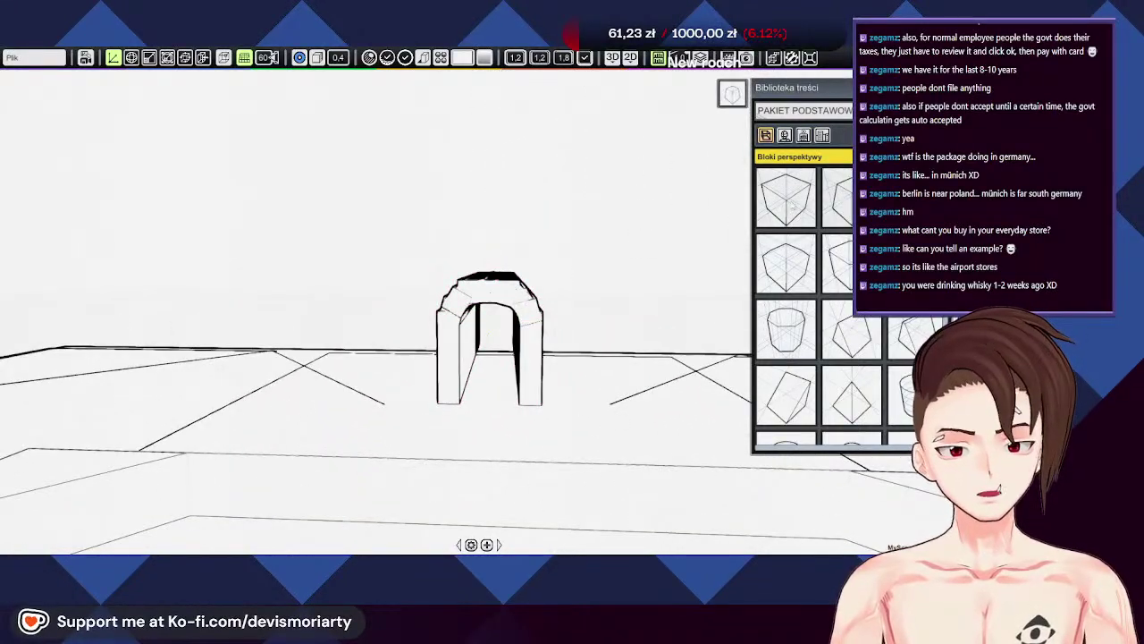
Step: Insert a cube from the perspective blocks library and raise it to the passage's upper corner
middle_drag(579, 421, 445, 447)
drag(441, 404, 442, 302)
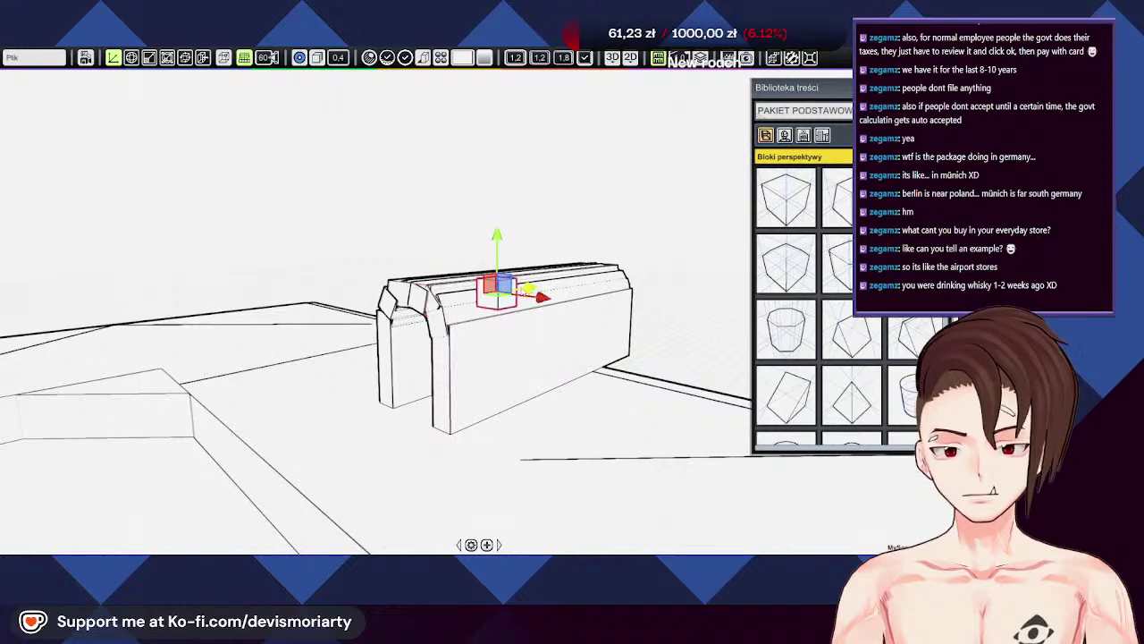
middle_drag(347, 363, 519, 335)
drag(646, 270, 611, 276)
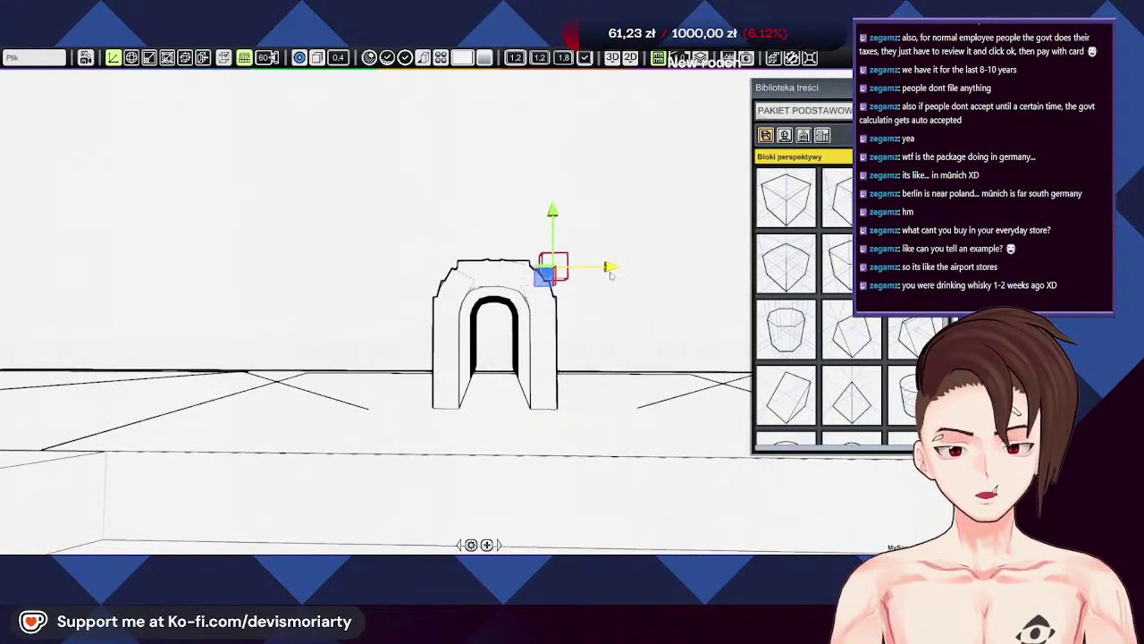
middle_drag(599, 281, 541, 236)
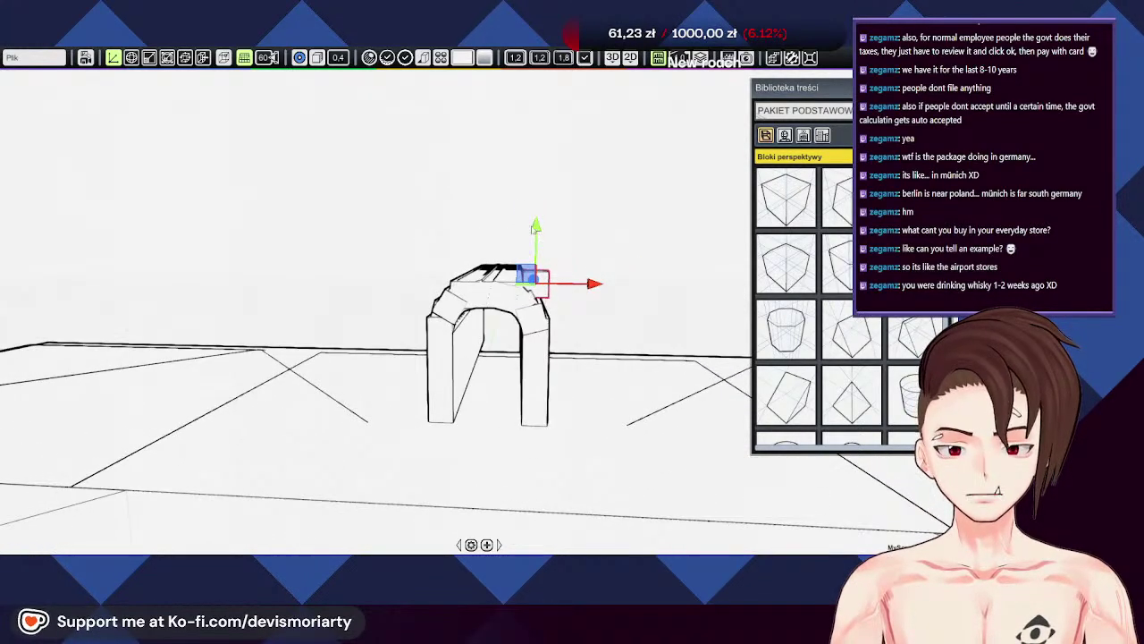
click(536, 233)
Step: Position the cube against the upper corner of the arch, level with the passage's top
scroll(575, 307, up, 3)
middle_drag(592, 289, 544, 277)
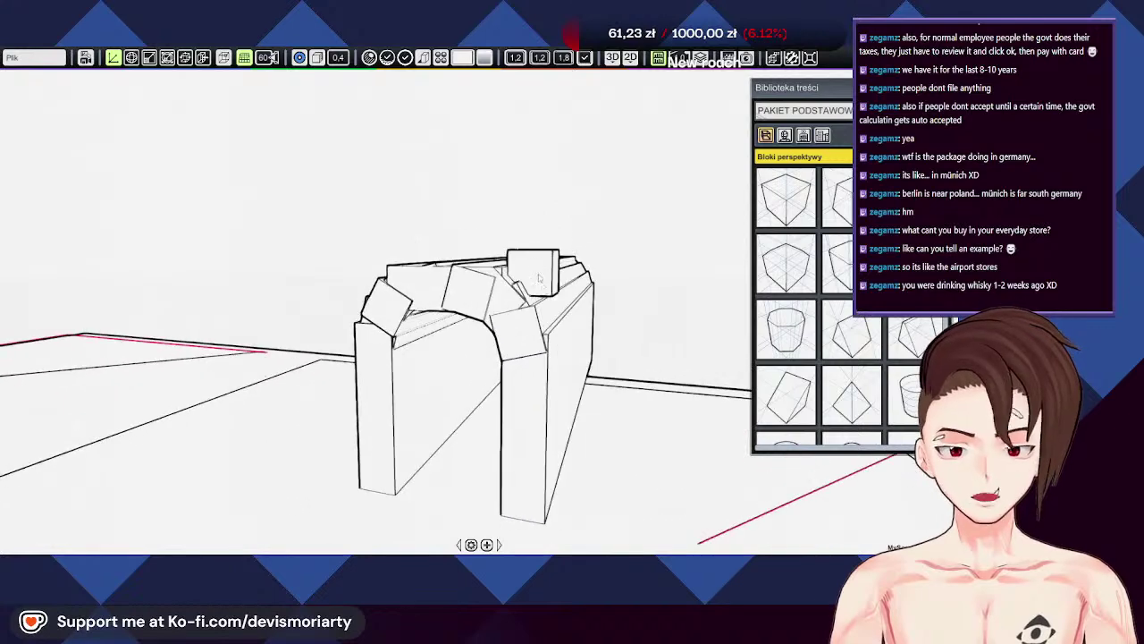
click(536, 264)
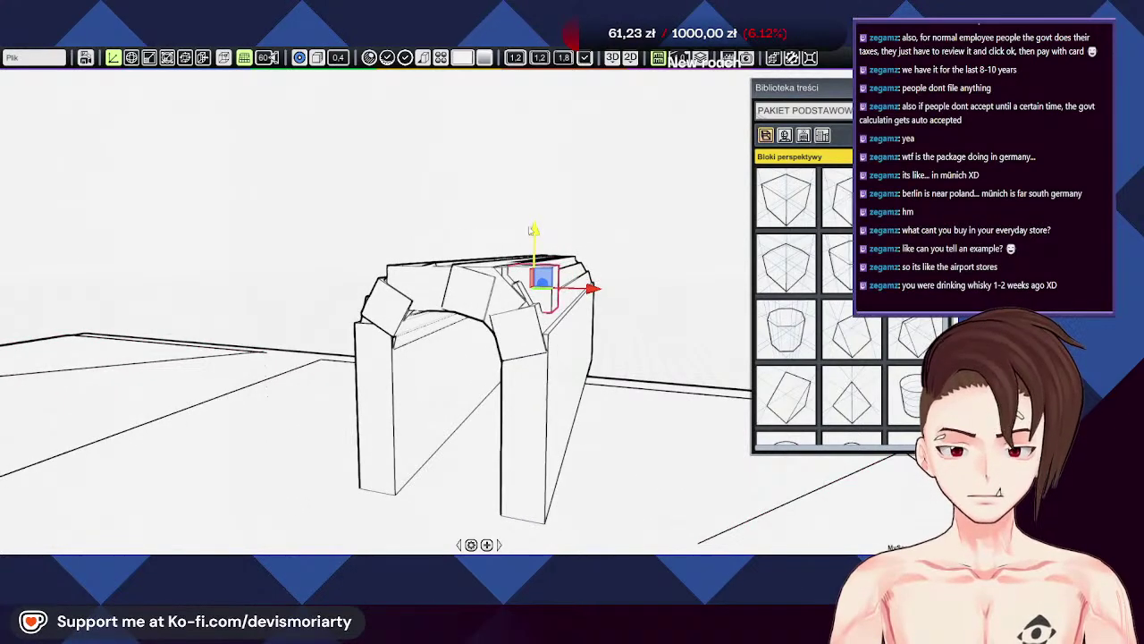
middle_drag(532, 230, 547, 288)
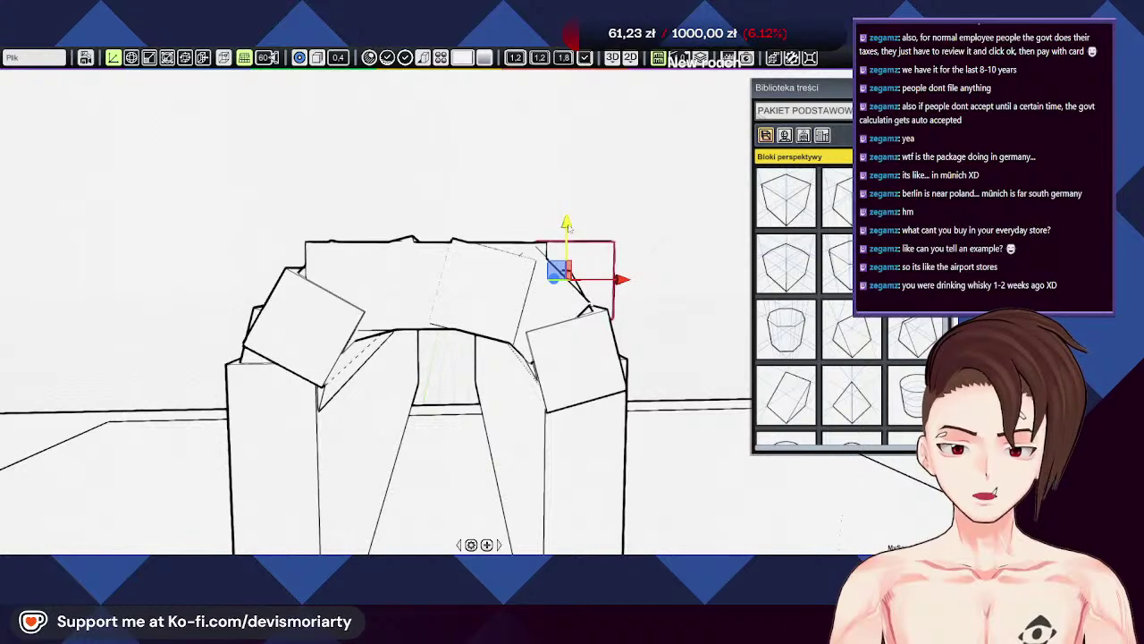
middle_drag(618, 275, 362, 286)
drag(356, 286, 329, 288)
middle_drag(330, 291, 427, 337)
Step: Nudge the long tilted corner block along its length to line it up with the passage's end
click(397, 364)
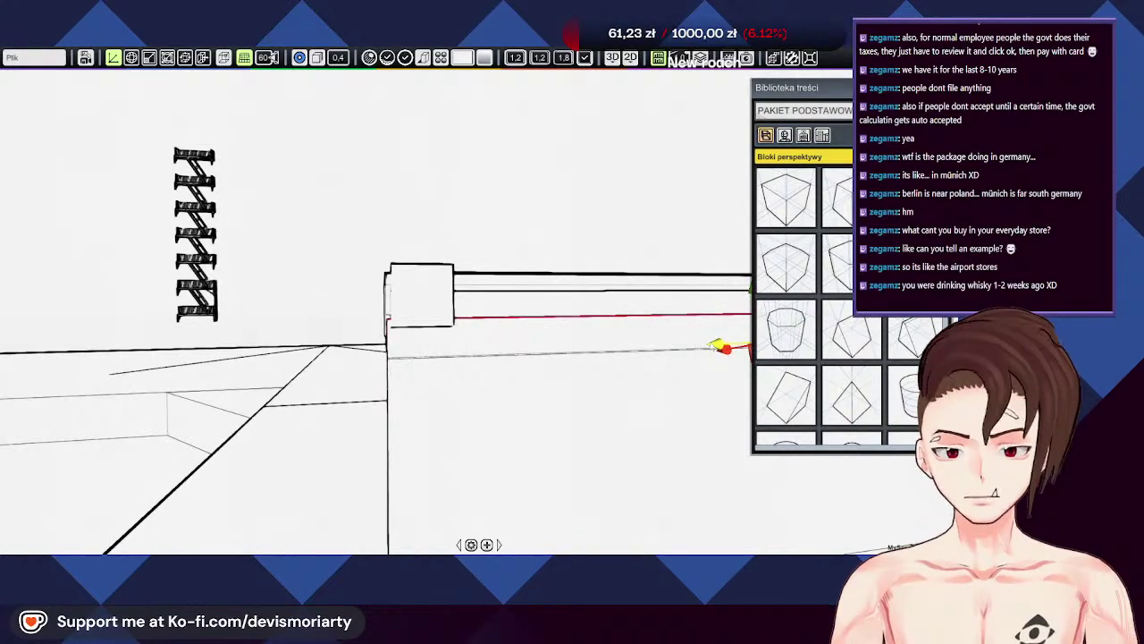
middle_drag(338, 370, 333, 327)
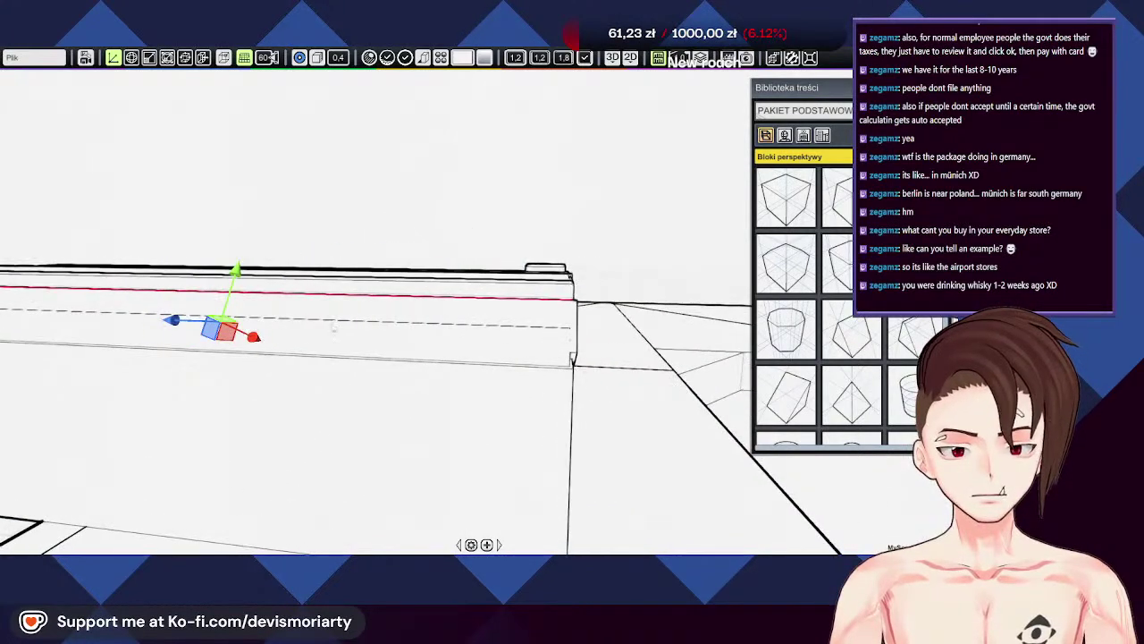
drag(189, 326, 182, 329)
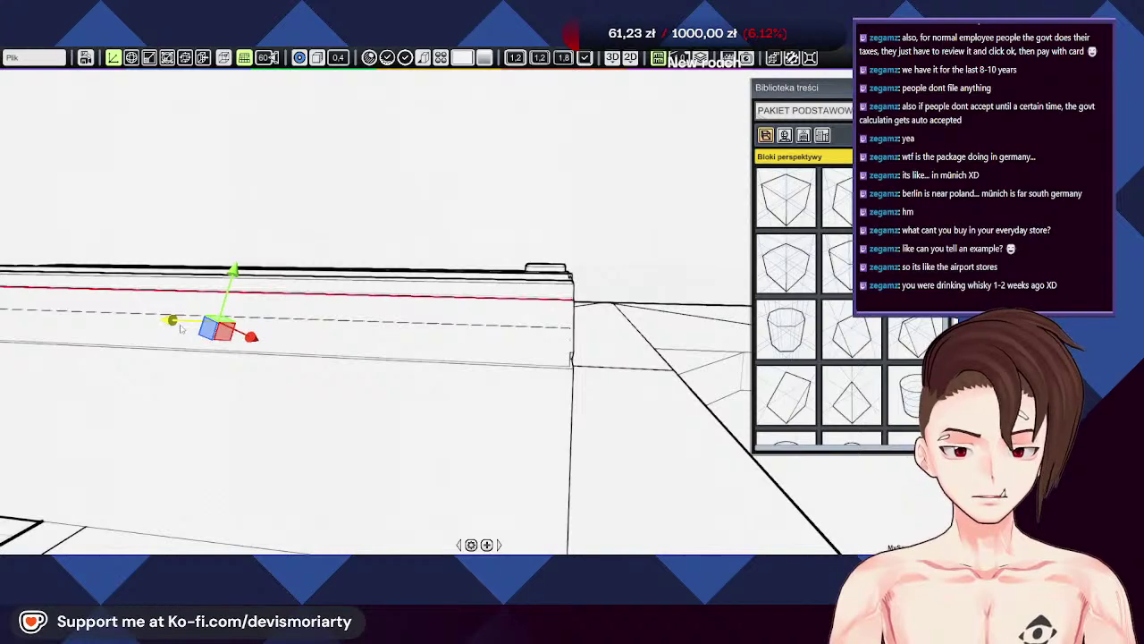
middle_drag(507, 364, 617, 393)
drag(159, 324, 162, 323)
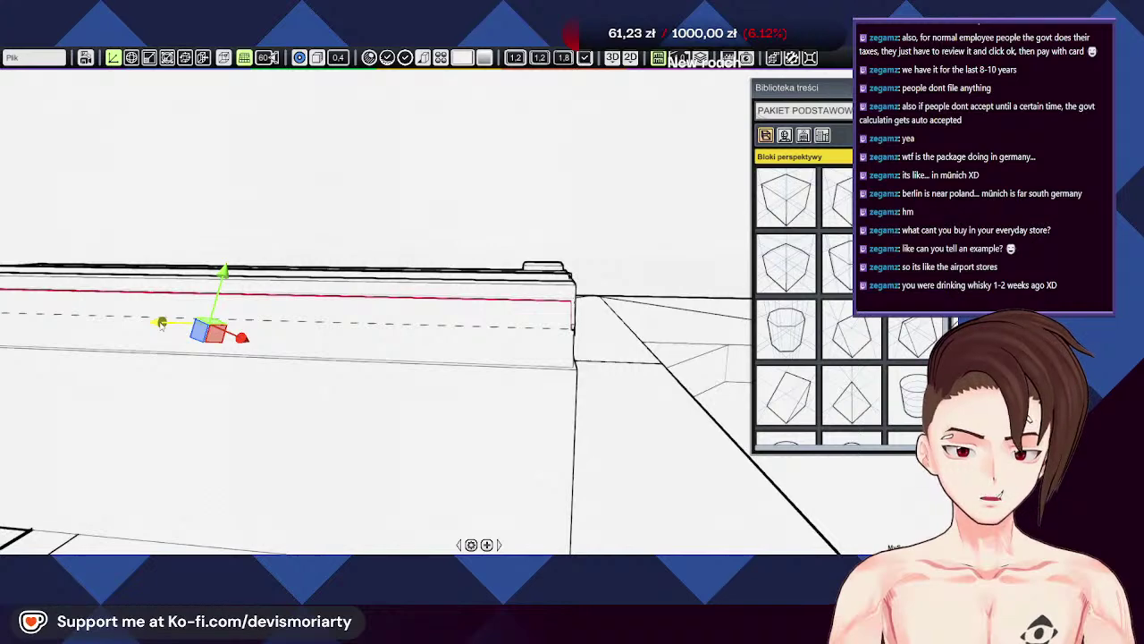
drag(162, 324, 165, 323)
middle_drag(495, 358, 98, 325)
click(387, 344)
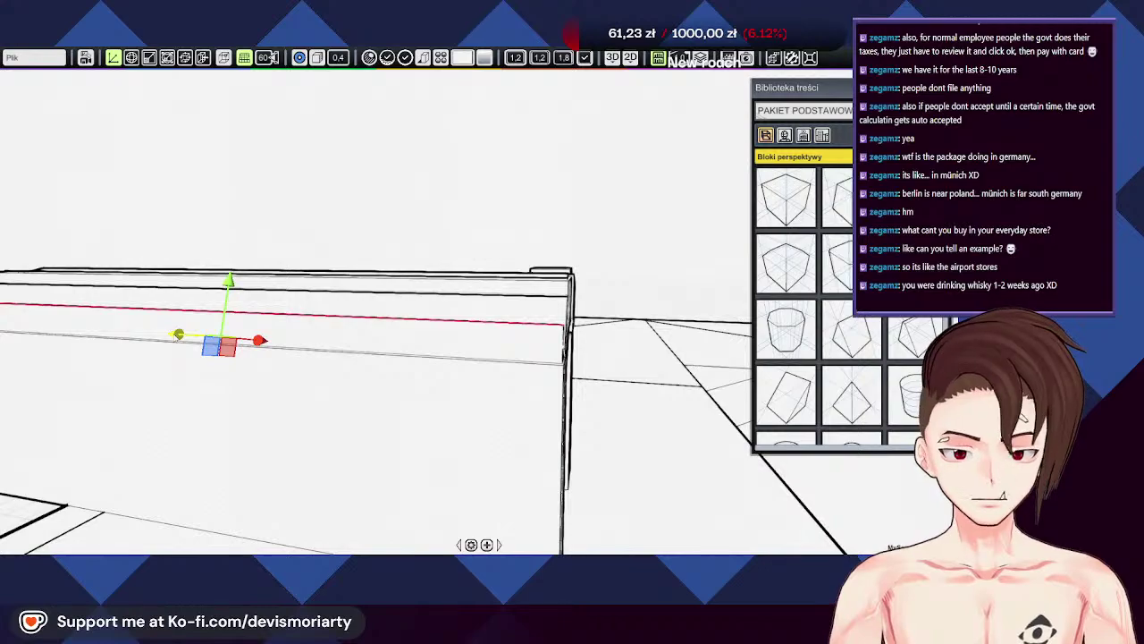
middle_drag(207, 392, 523, 331)
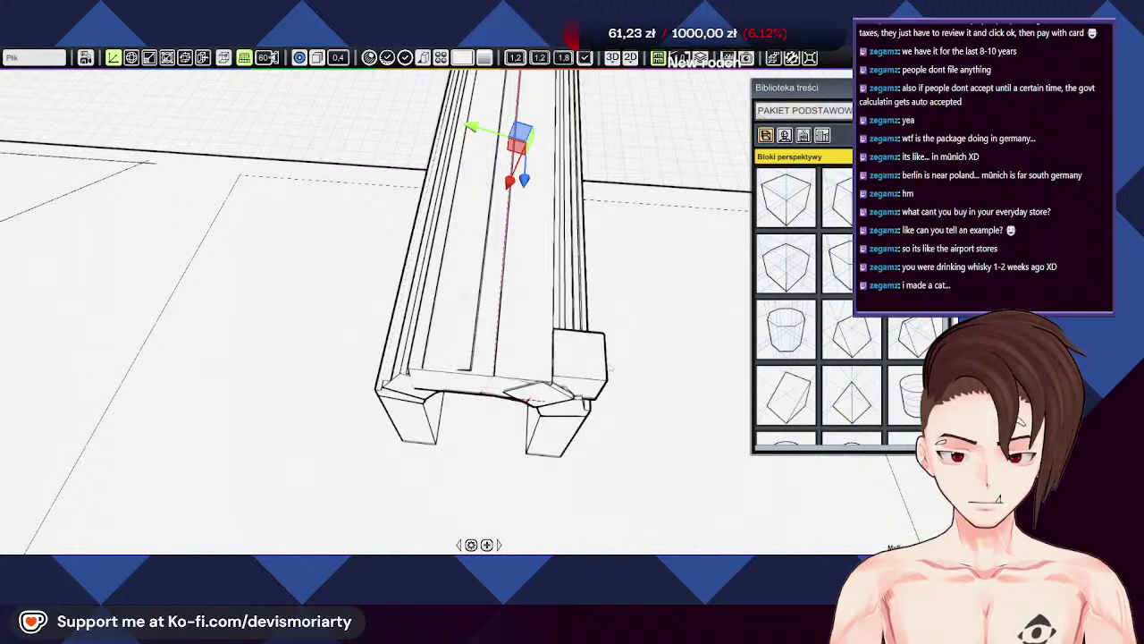
Step: Clear the tilted block selection and slide the cube along the passage to line up with its end
click(556, 404)
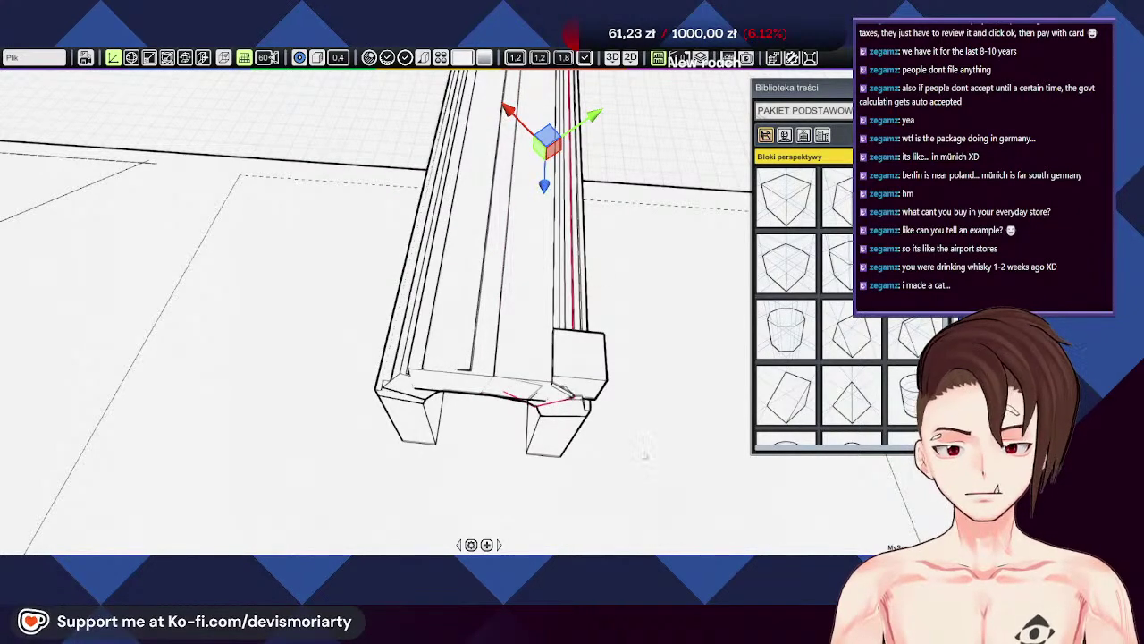
middle_drag(645, 454, 469, 328)
click(423, 344)
key(Escape)
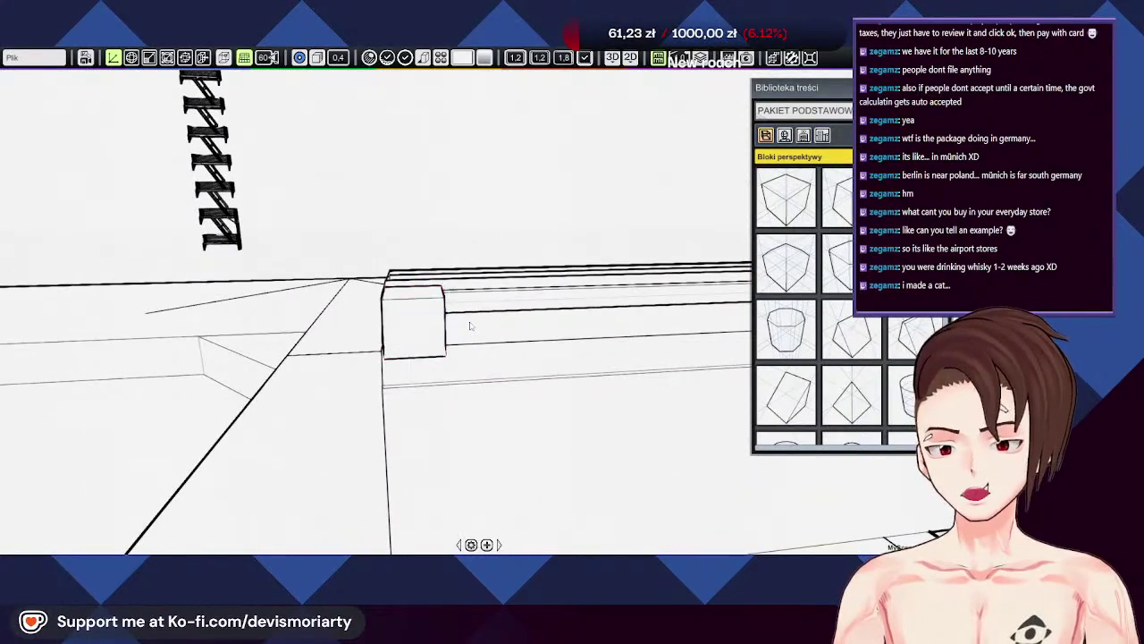
click(418, 328)
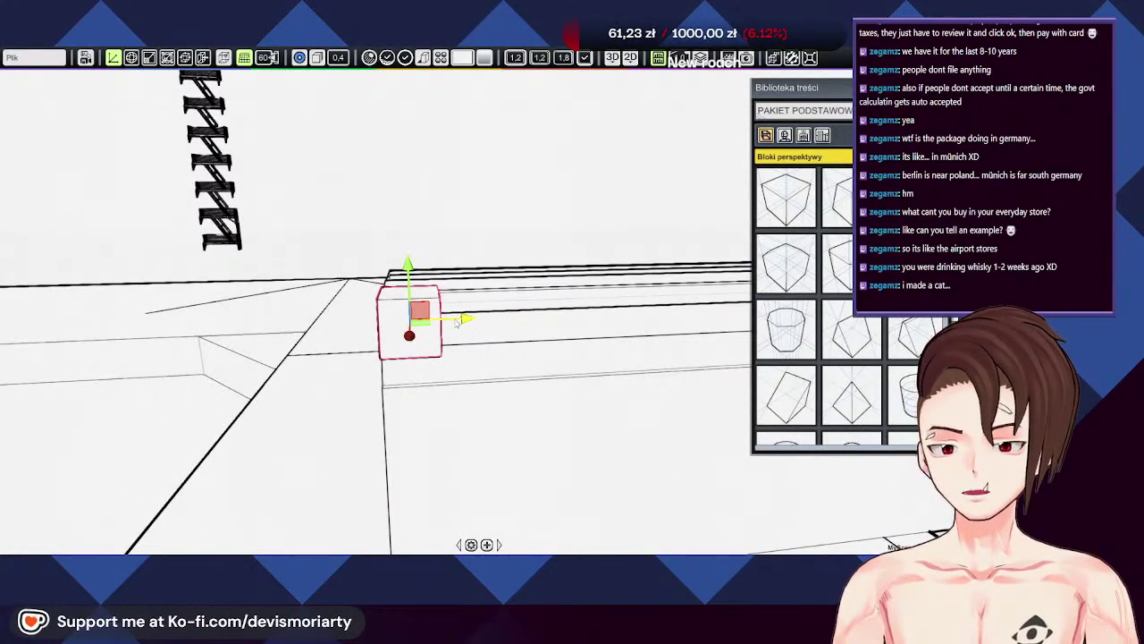
mouse_move(321, 324)
middle_down()
mouse_move(483, 329)
mouse_move(375, 291)
mouse_move(309, 325)
mouse_move(322, 331)
middle_up()
Step: Stretch the cube lengthwise until it spans the full length of the passage
key(e)
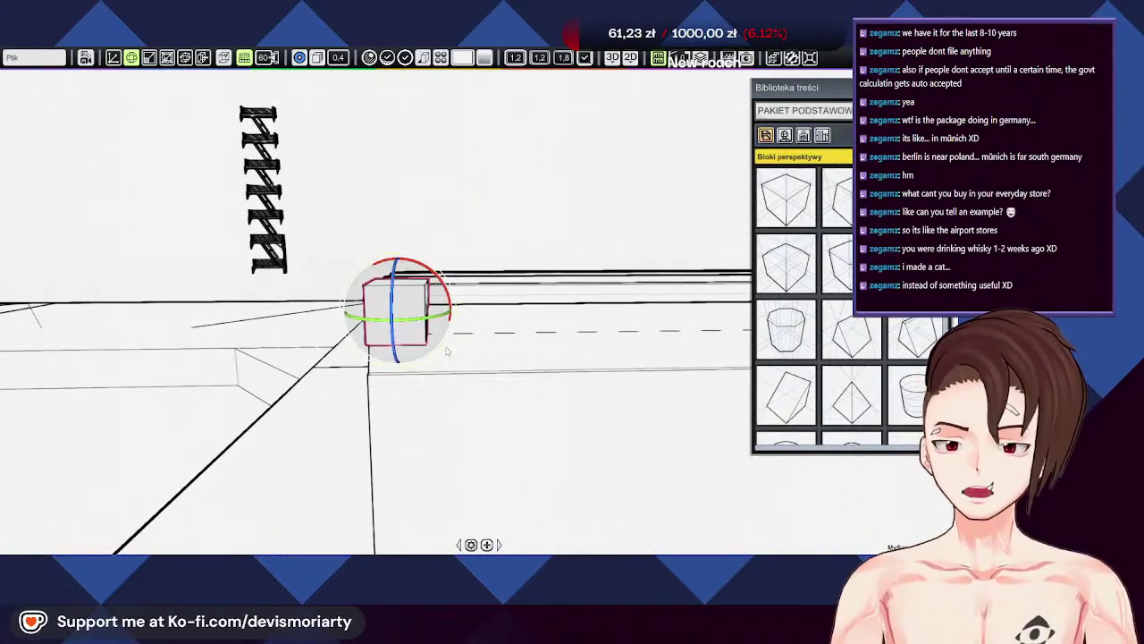
key(r)
middle_drag(447, 352, 511, 271)
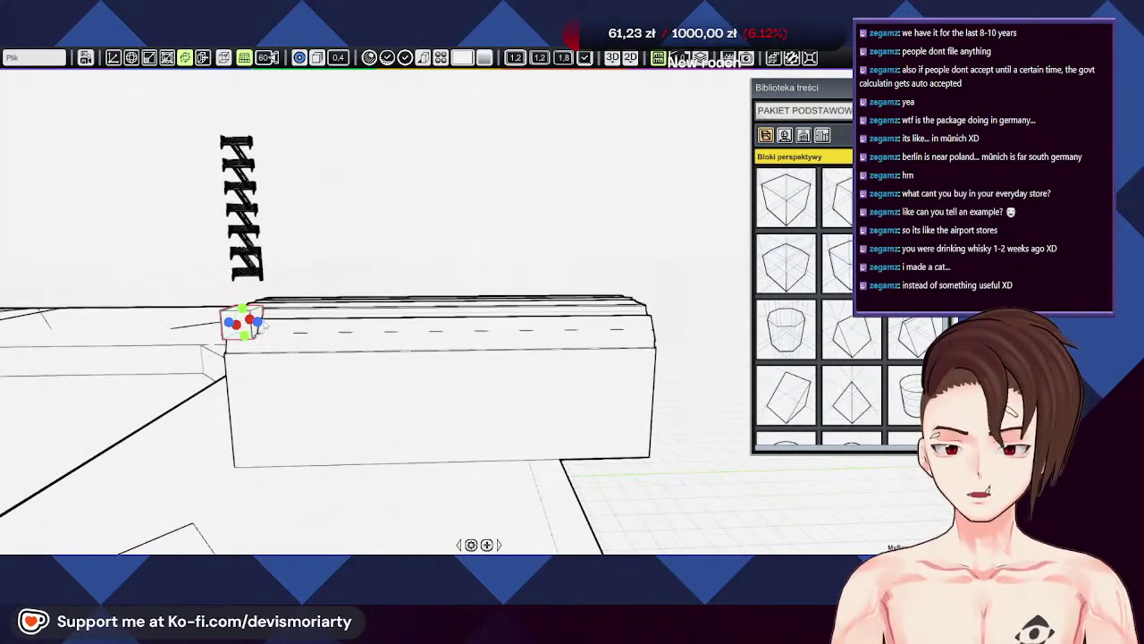
drag(257, 323, 639, 319)
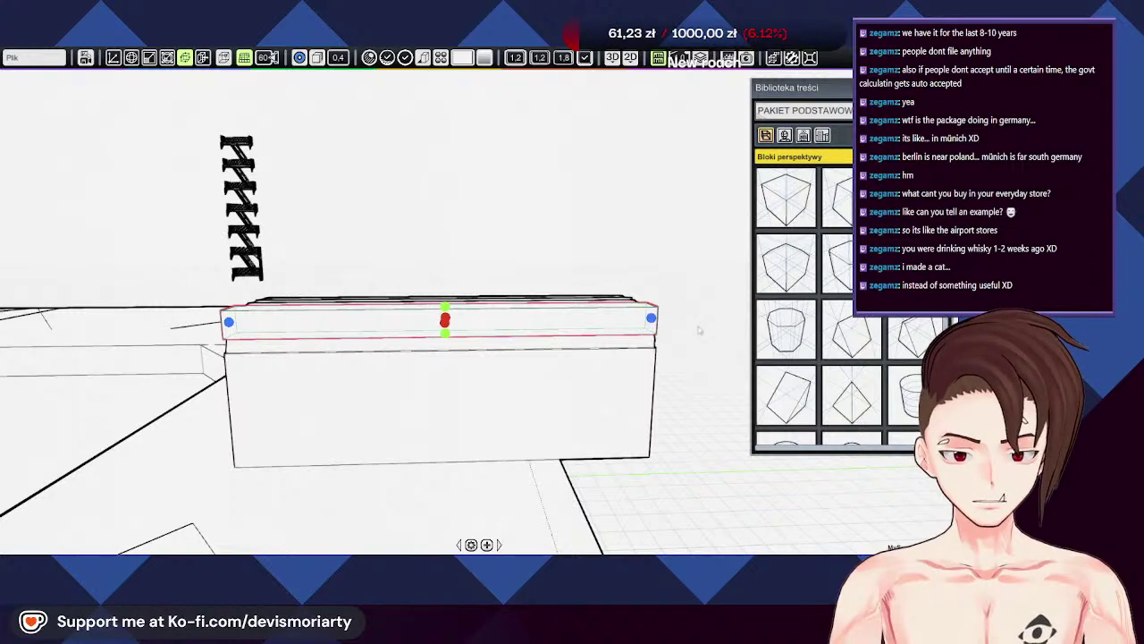
middle_drag(700, 330, 533, 386)
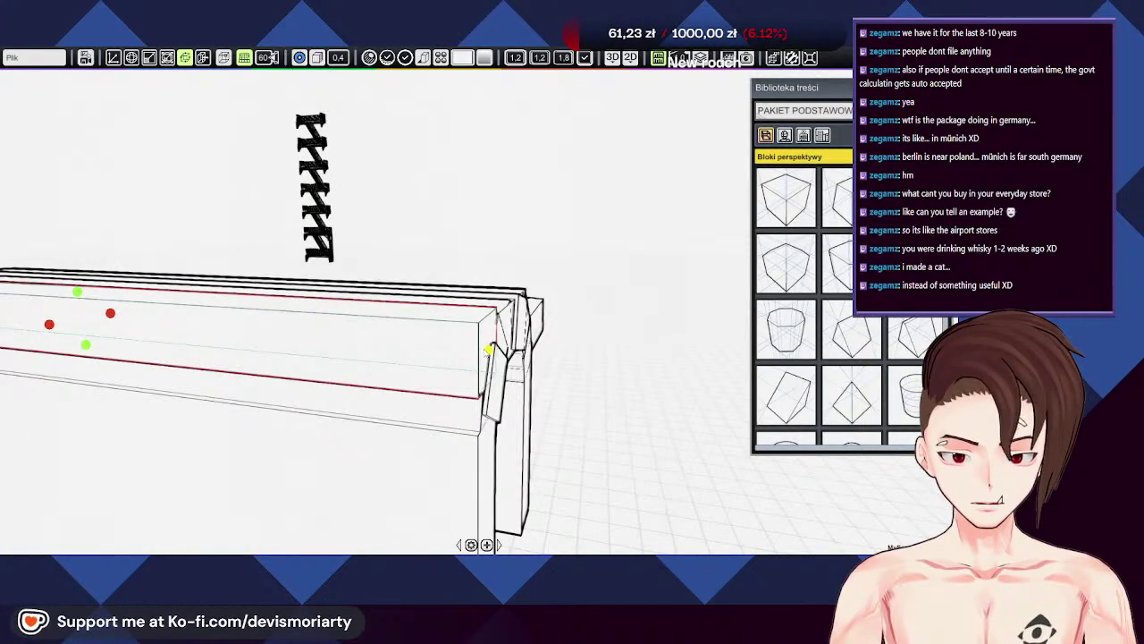
middle_drag(80, 385, 386, 368)
Step: Extend the long edge block downward over the upper part of the pillar and align it with the passage's outer face
middle_drag(601, 327, 587, 334)
scroll(569, 327, up, 3)
key(w)
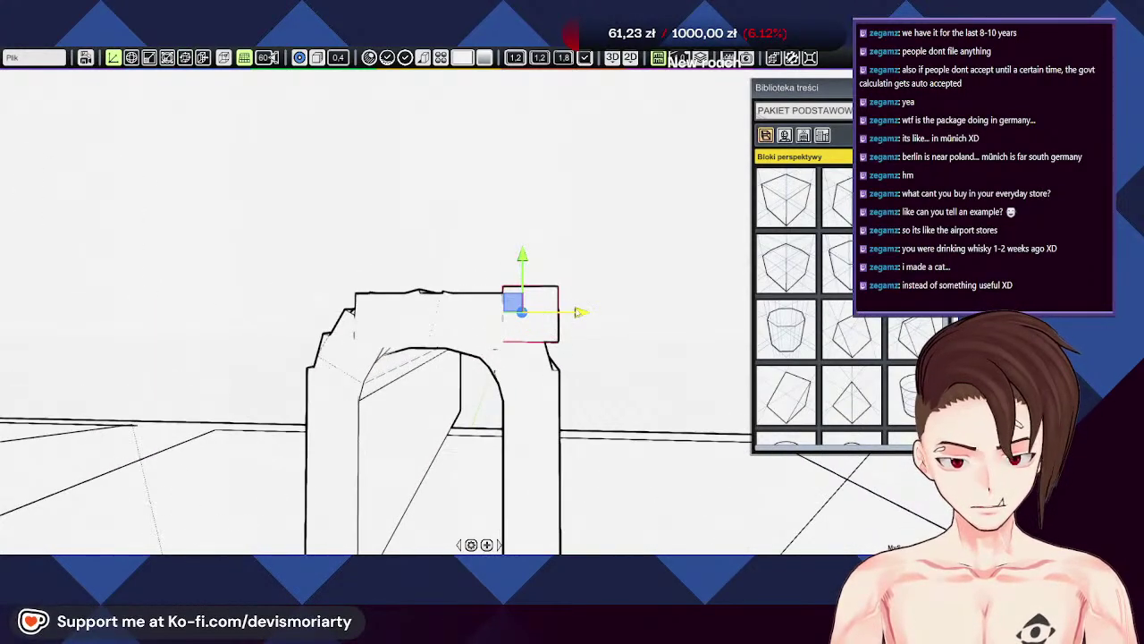
drag(579, 312, 580, 312)
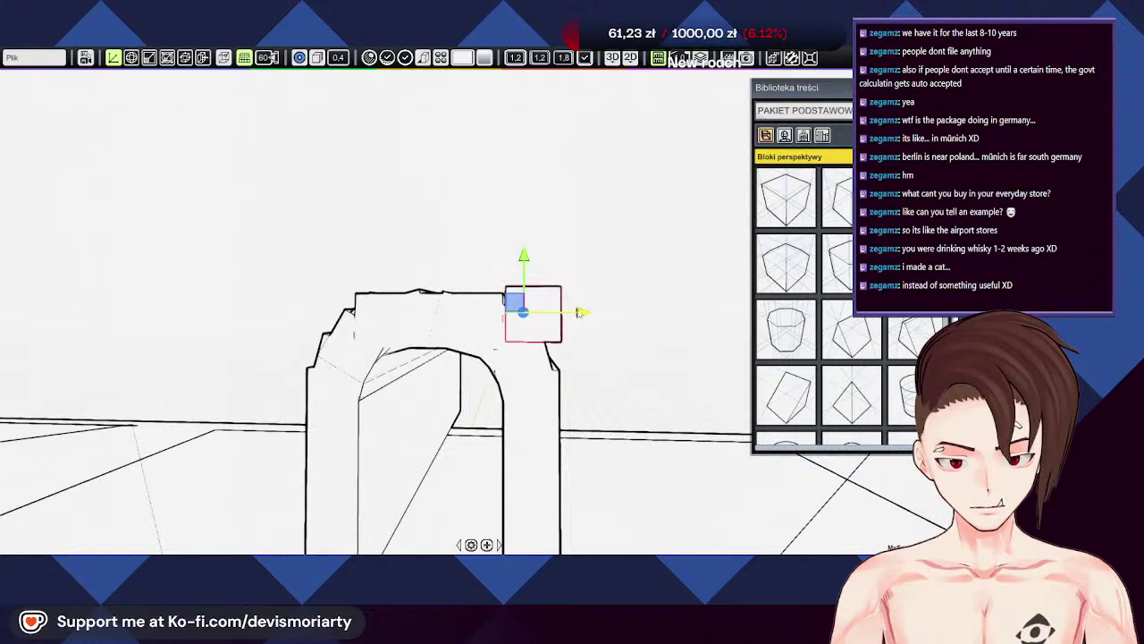
key(y)
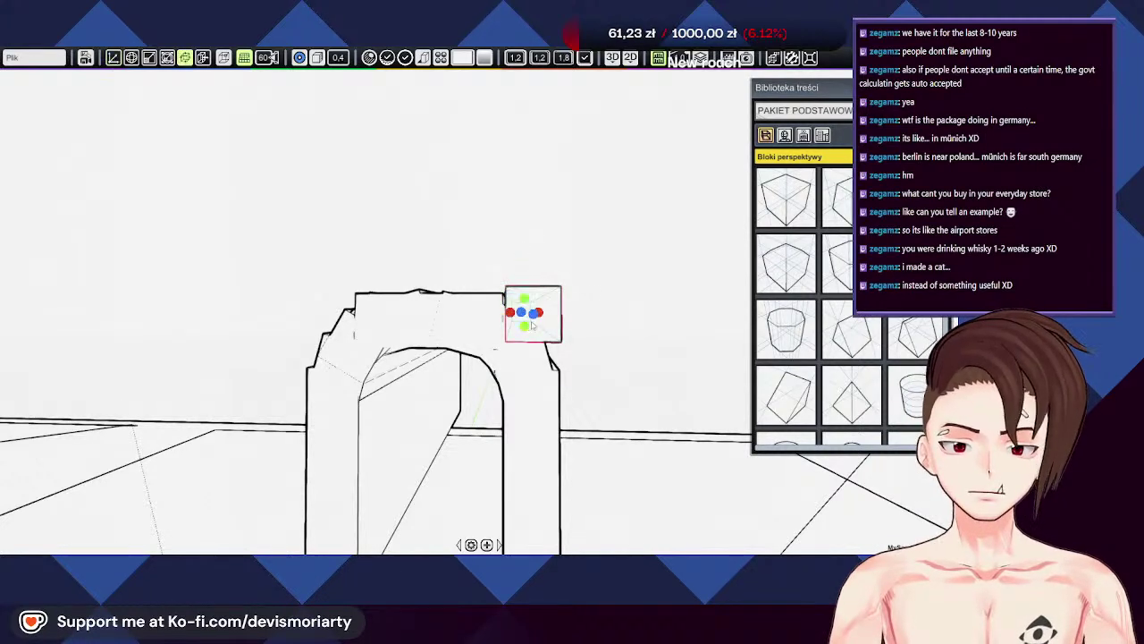
drag(525, 328, 522, 349)
drag(521, 362, 521, 363)
key(w)
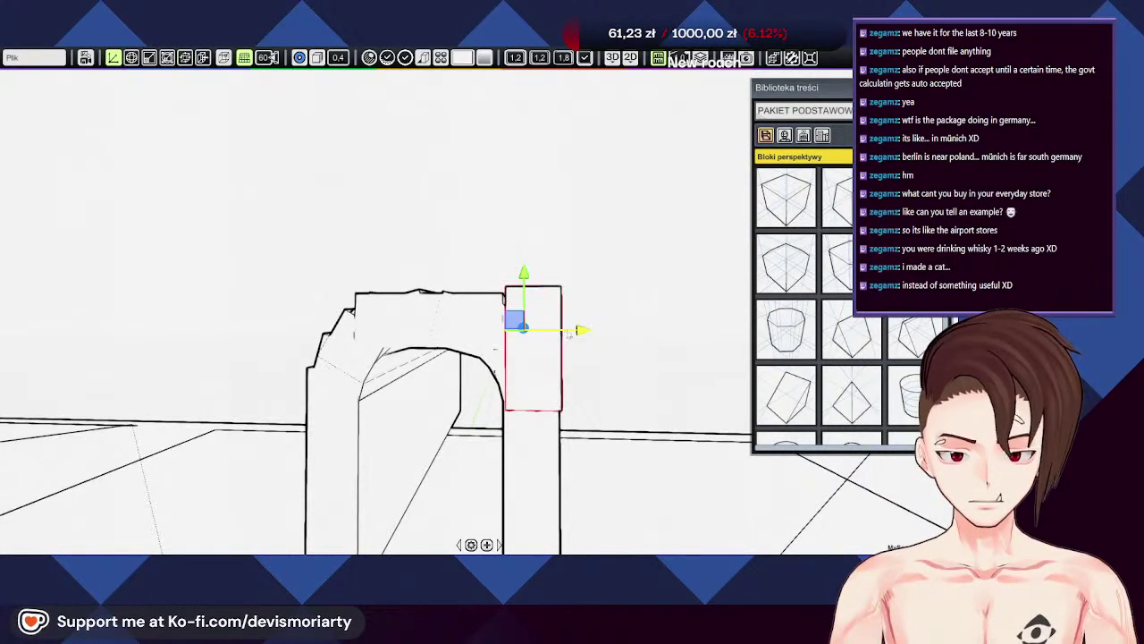
drag(574, 331, 574, 331)
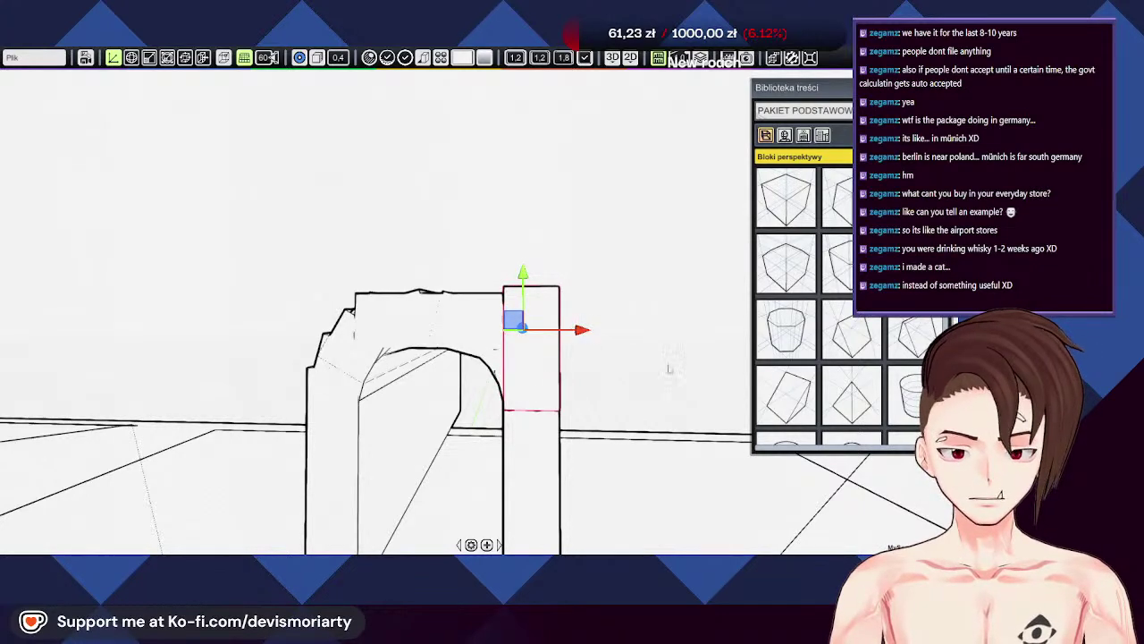
Step: Duplicate the long edge block and slide the copy across the arch to the opposite upper corner, flush with the outer wall
middle_drag(668, 369, 649, 306)
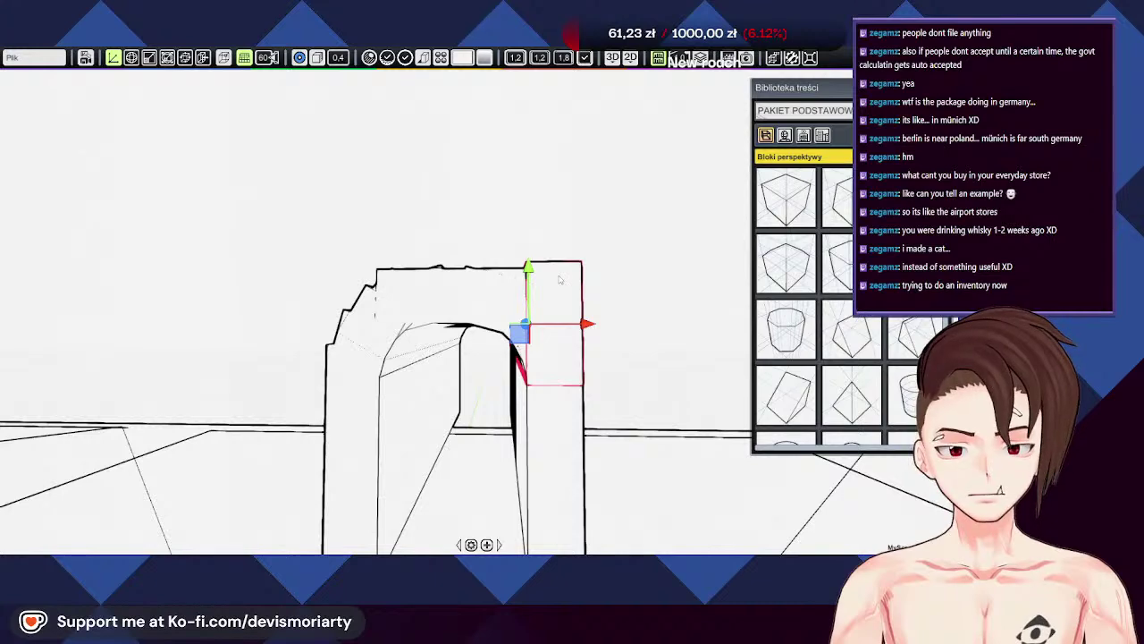
middle_drag(598, 382, 625, 359)
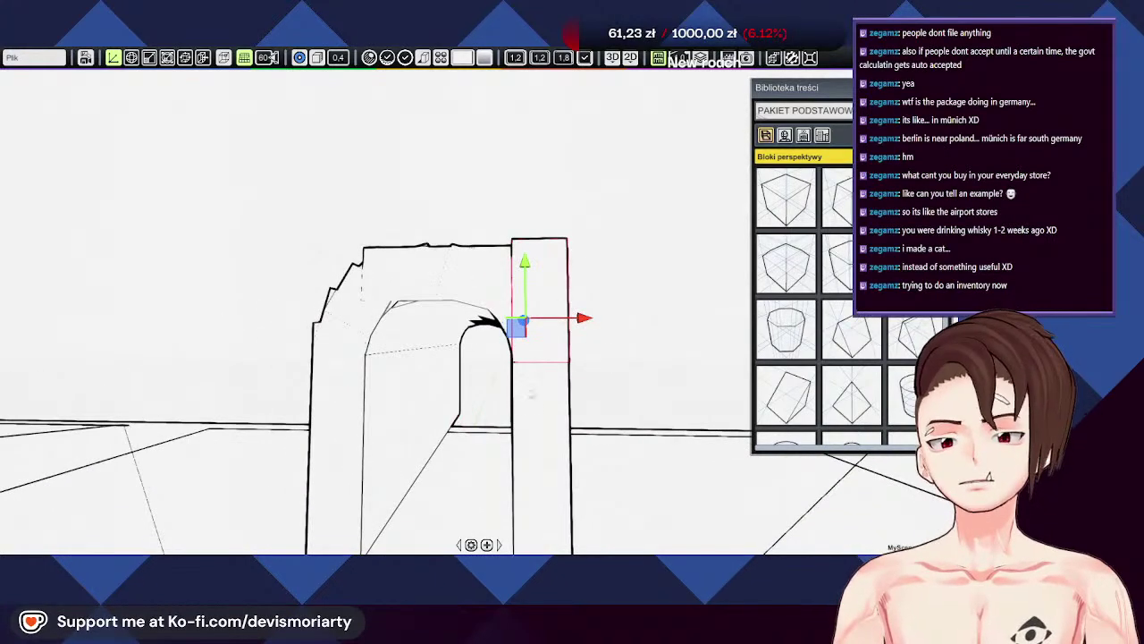
middle_drag(532, 393, 541, 361)
key(t)
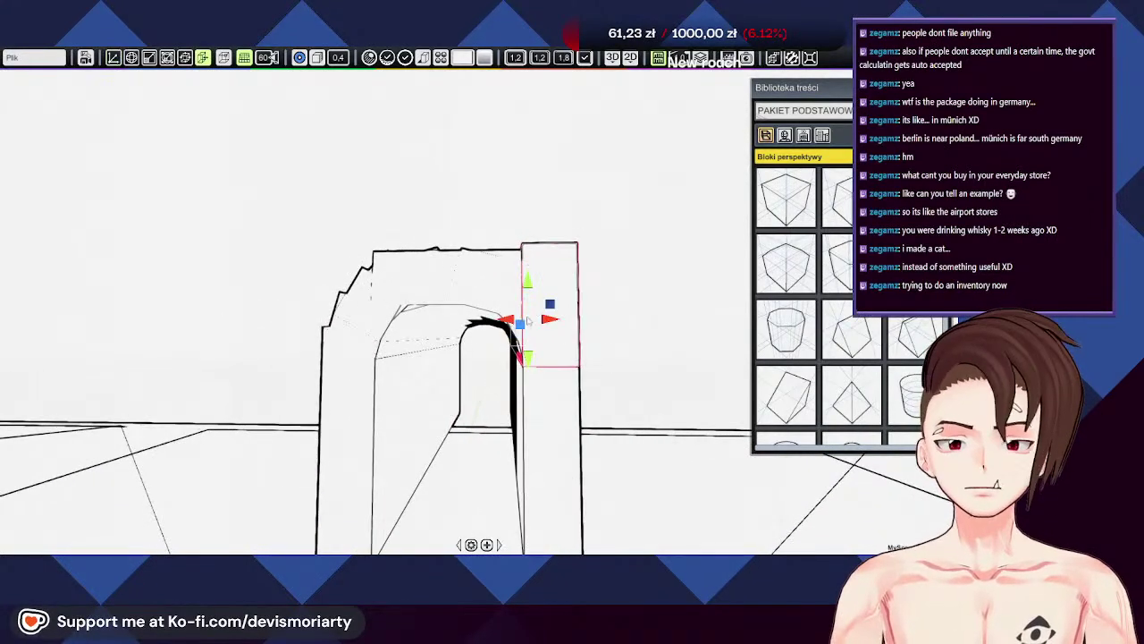
drag(486, 324, 477, 325)
key(w)
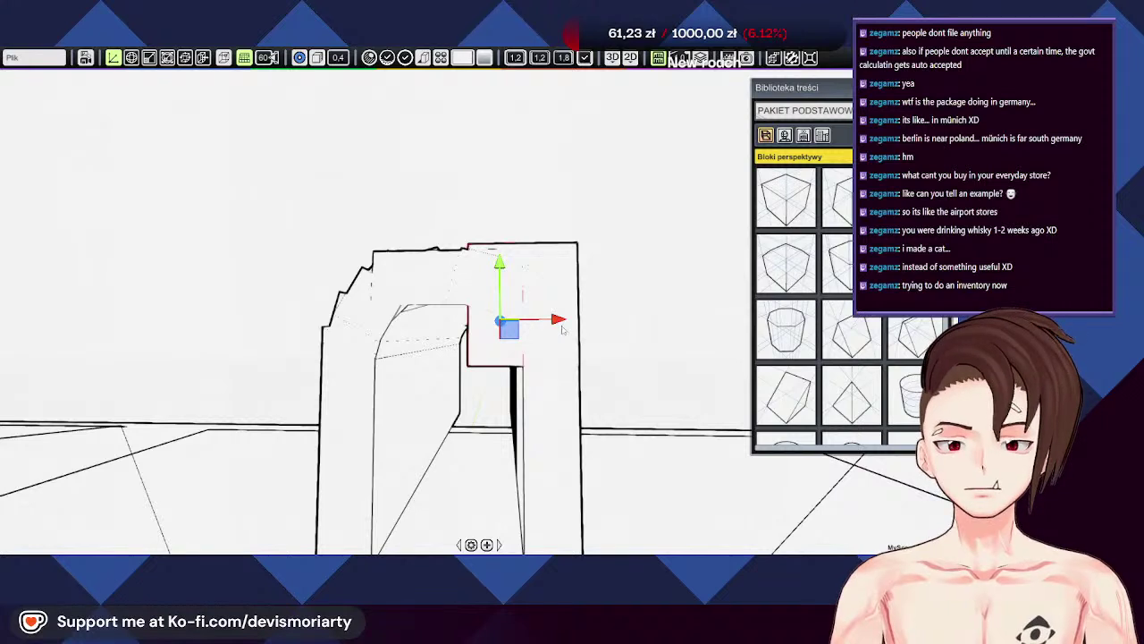
drag(563, 329, 482, 322)
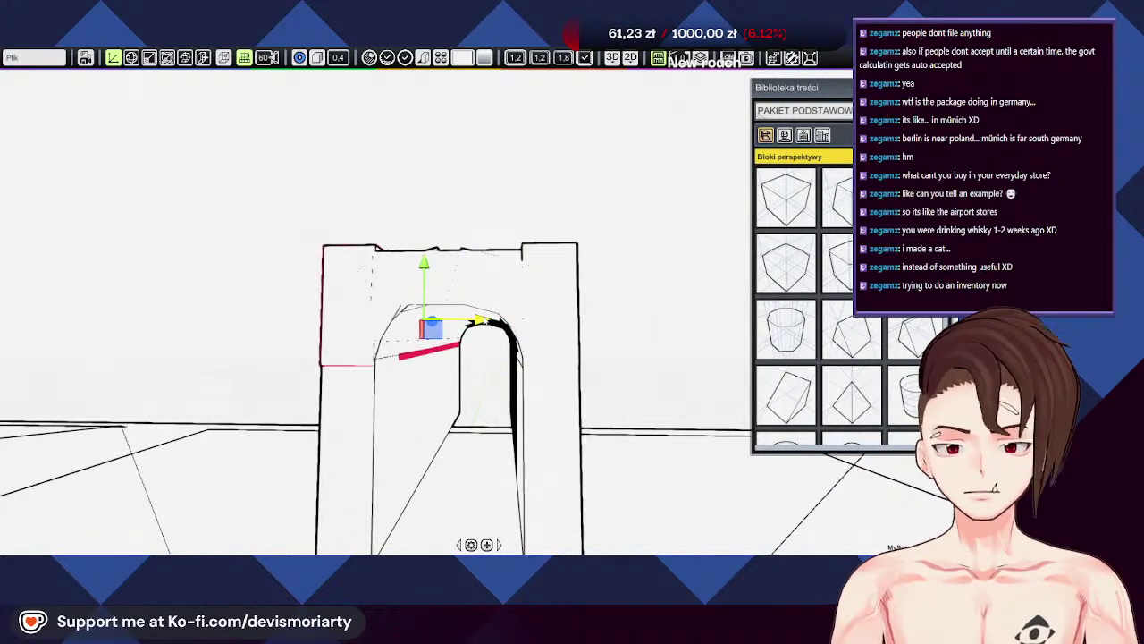
middle_drag(482, 320, 470, 327)
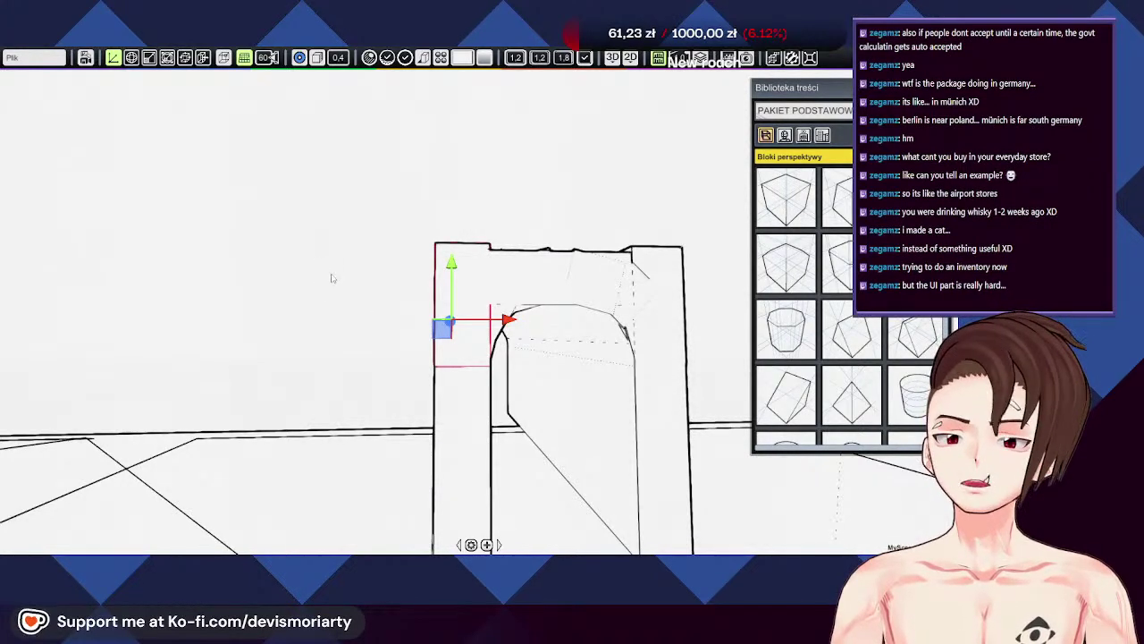
Step: Select the tilted blocks above the arch and nudge them to fit within the passage's top outline
middle_drag(543, 212, 491, 328)
scroll(482, 336, up, 5)
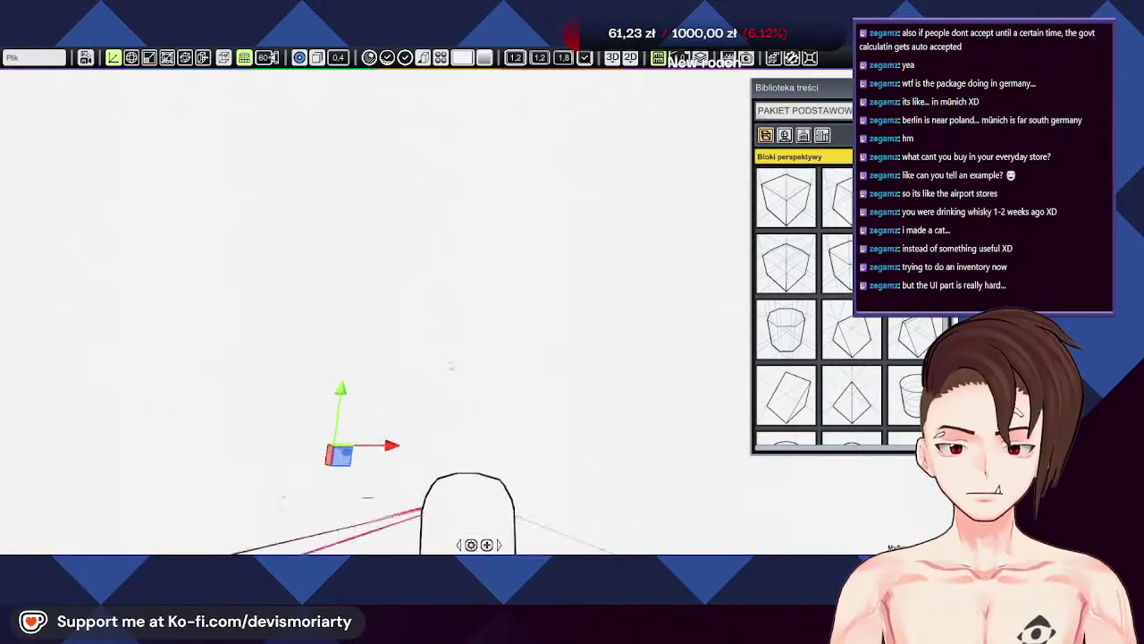
middle_drag(452, 366, 460, 362)
scroll(461, 361, down, 2)
scroll(460, 349, up, 3)
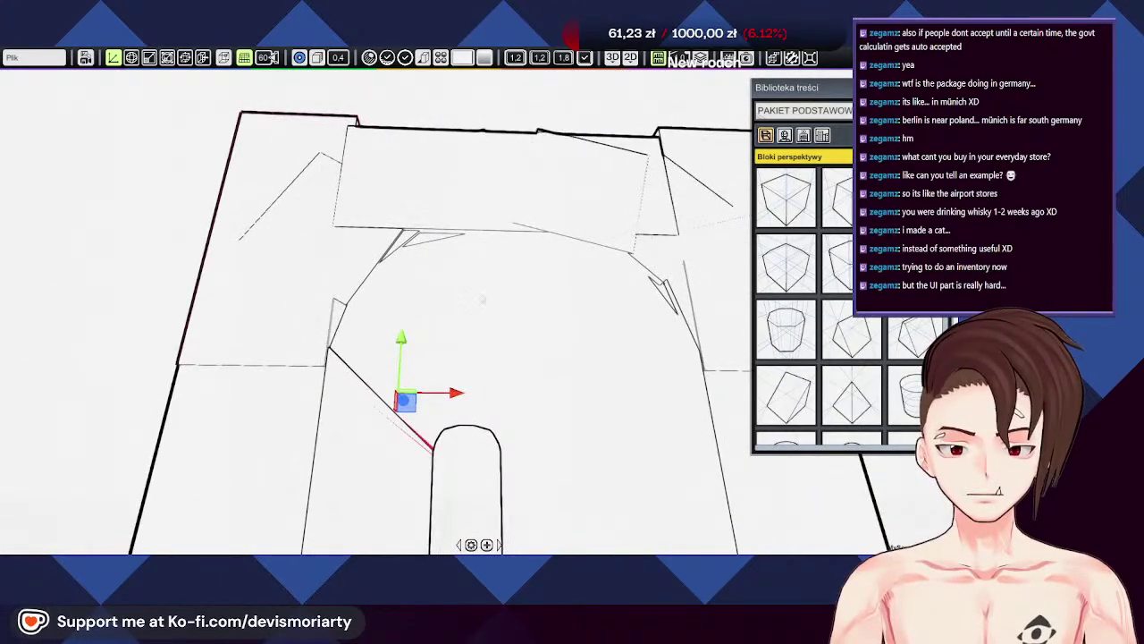
middle_drag(424, 253, 458, 390)
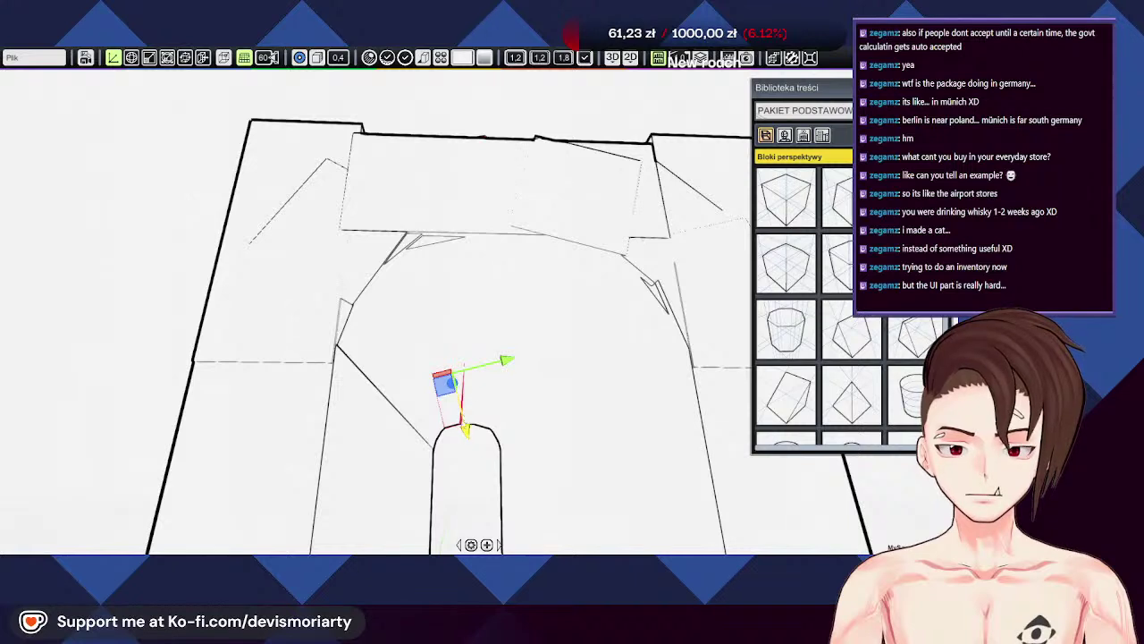
click(462, 428)
click(432, 250)
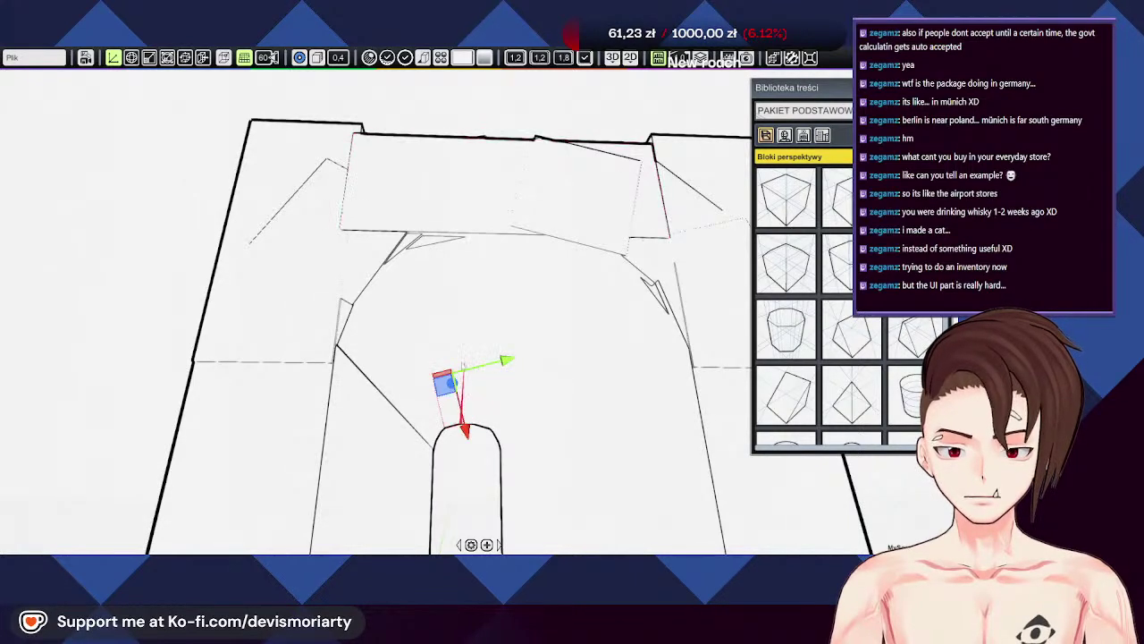
drag(456, 385, 464, 385)
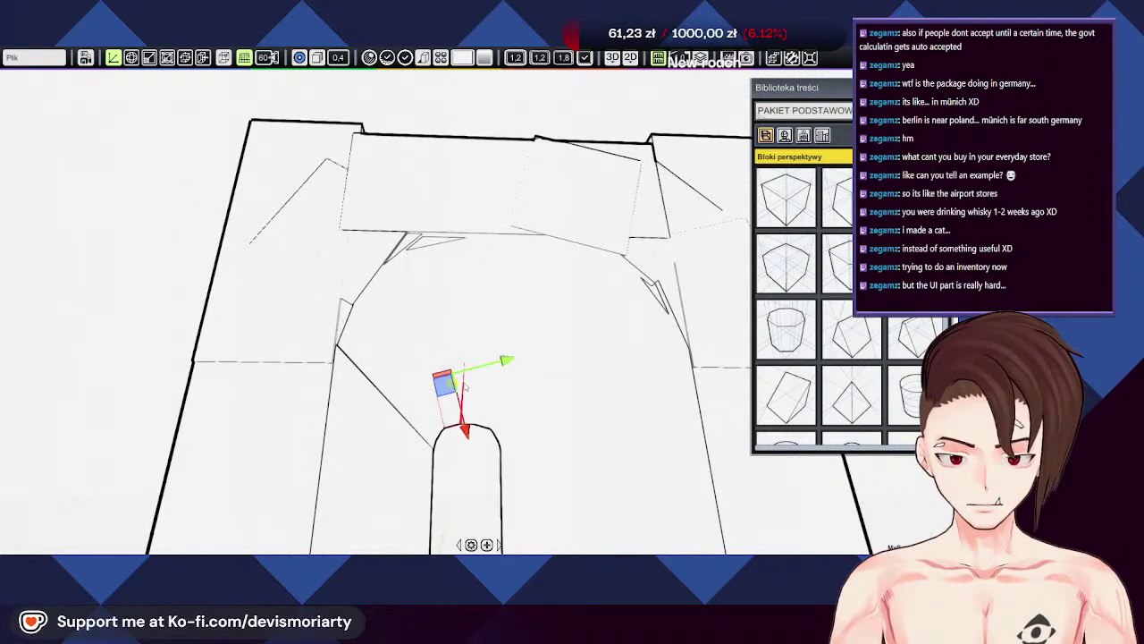
middle_drag(406, 368, 469, 383)
click(492, 420)
middle_drag(266, 295, 268, 315)
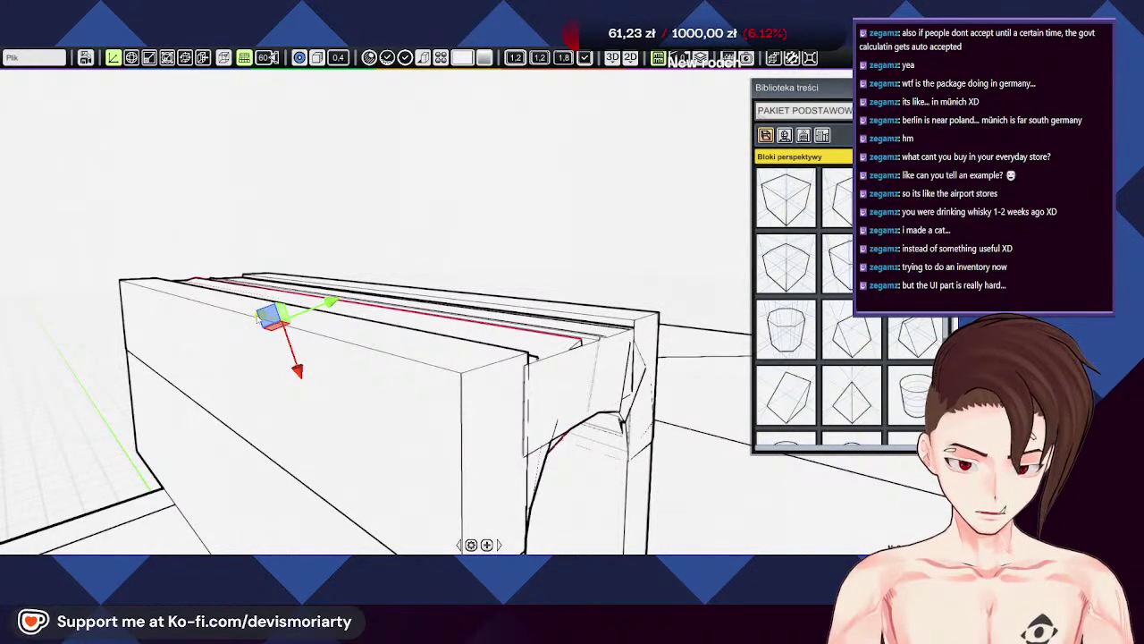
Step: Align a new cube with the passage's upper corner, flush with its top and outer side
middle_drag(505, 357, 335, 329)
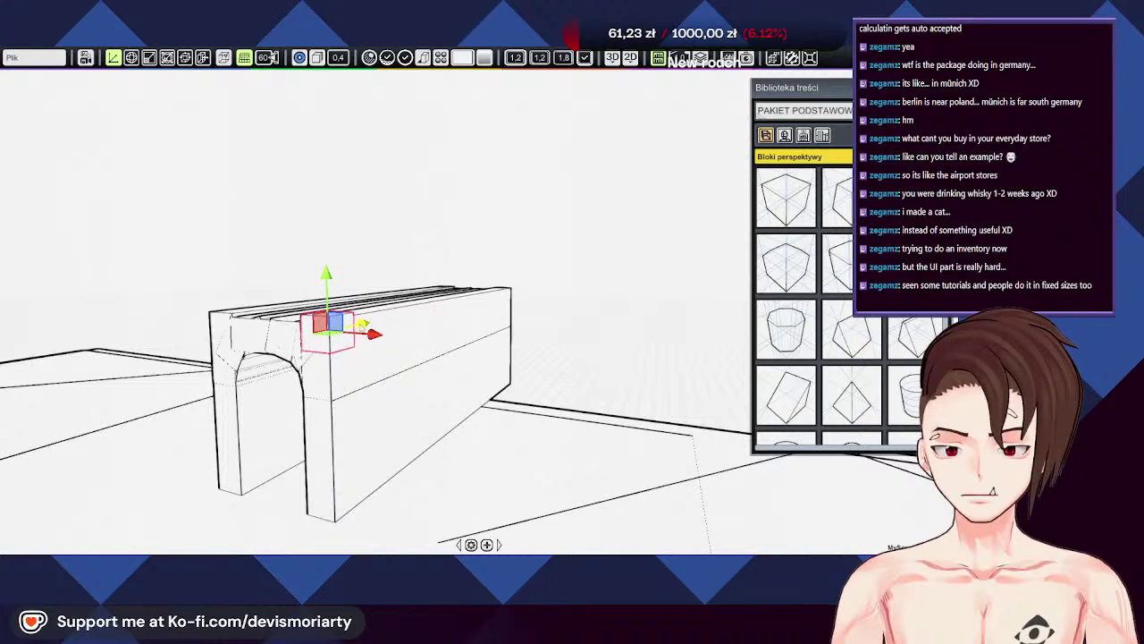
middle_drag(307, 337, 407, 307)
scroll(403, 320, up, 3)
middle_drag(491, 295, 462, 255)
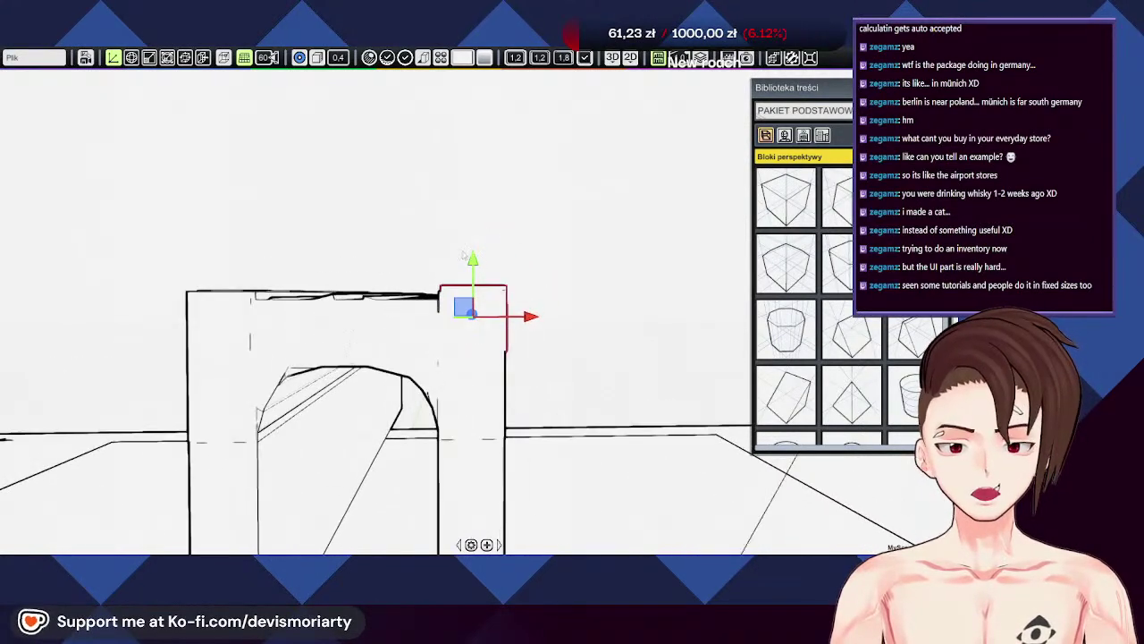
drag(473, 260, 460, 267)
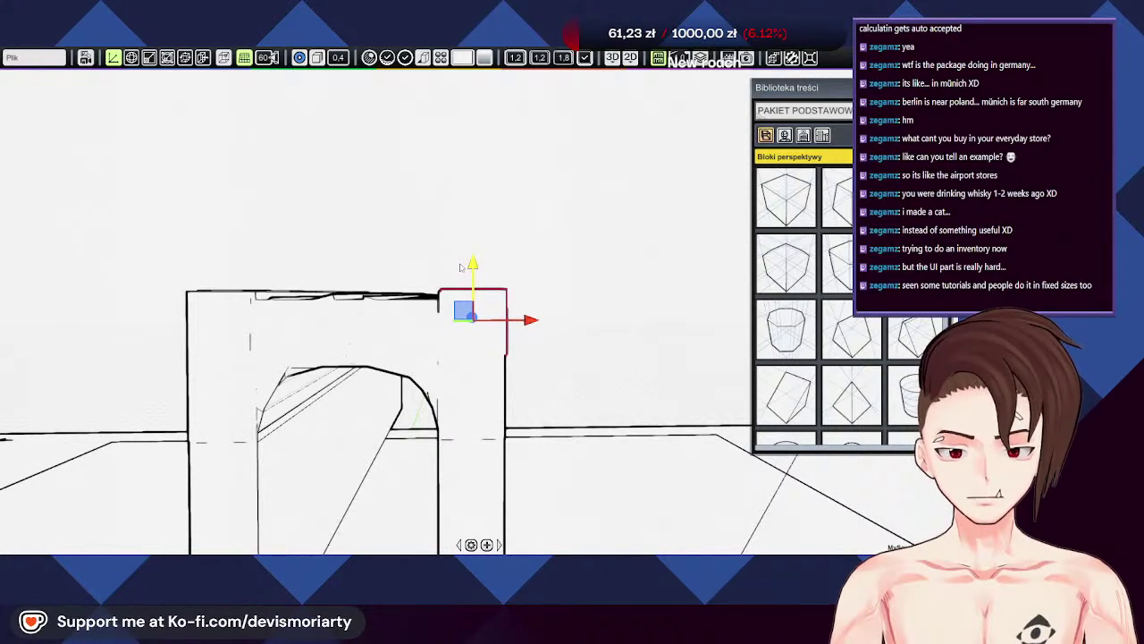
drag(527, 328, 526, 323)
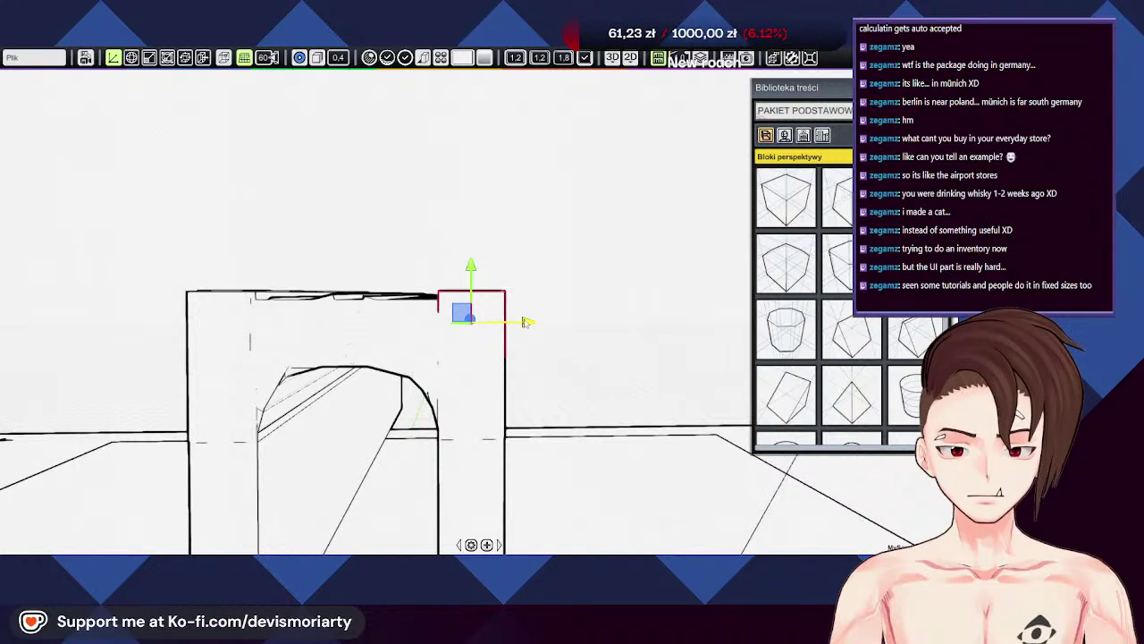
Step: Stretch the corner cube across the width of the arch and along the passage to form a flat roof block
middle_drag(396, 286, 400, 283)
key(t)
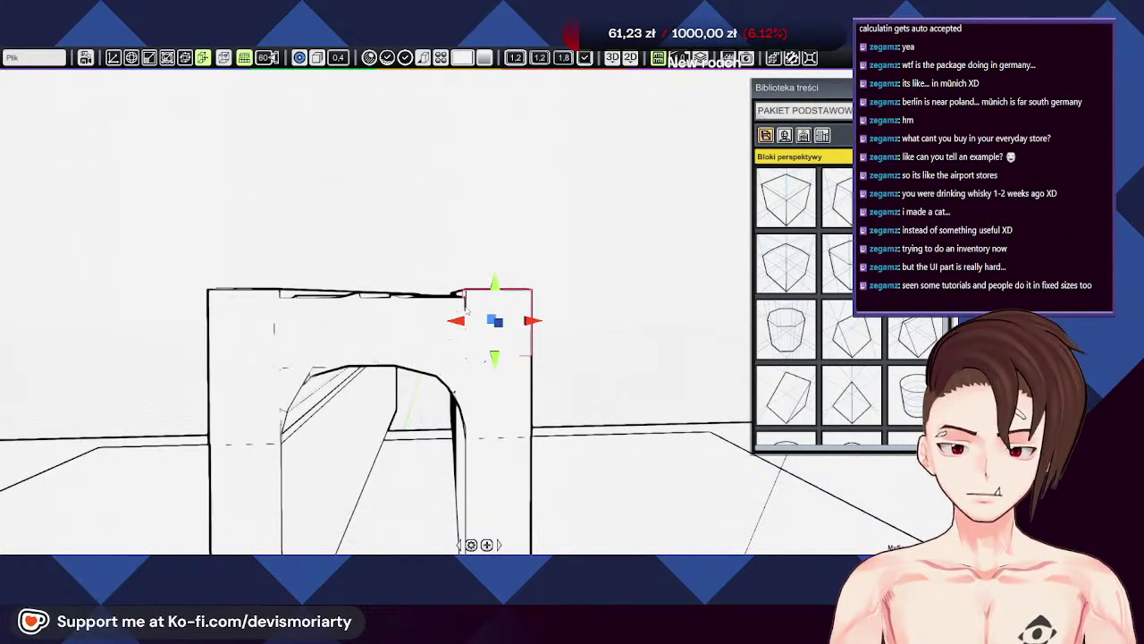
key(r)
drag(462, 320, 293, 329)
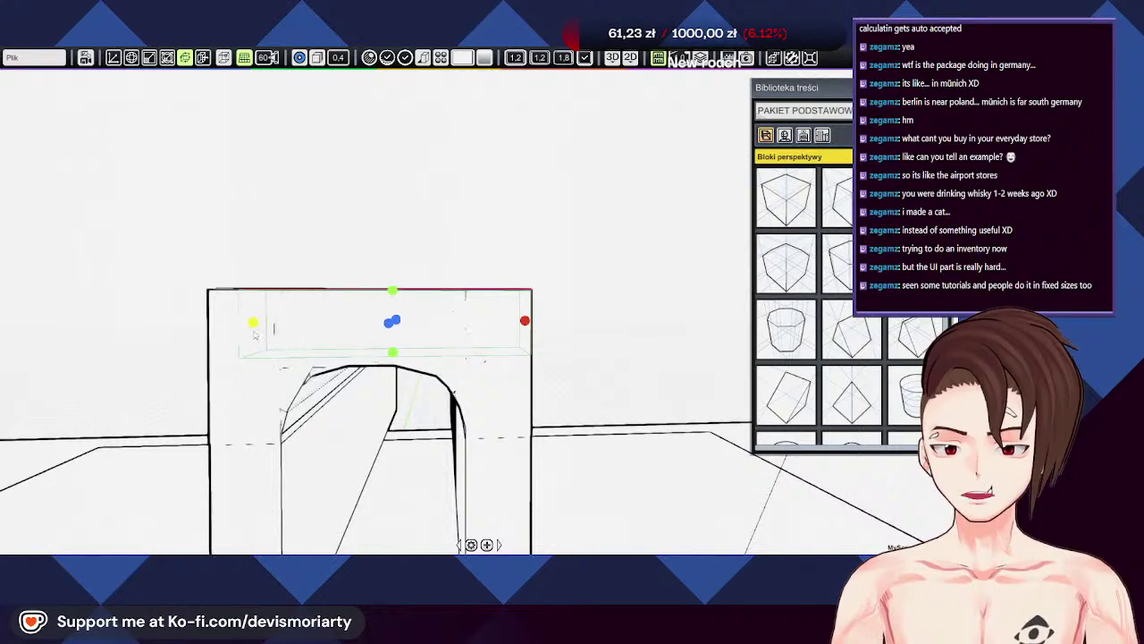
middle_drag(227, 337, 336, 299)
drag(235, 316, 594, 303)
middle_drag(593, 303, 349, 305)
middle_drag(511, 302, 545, 339)
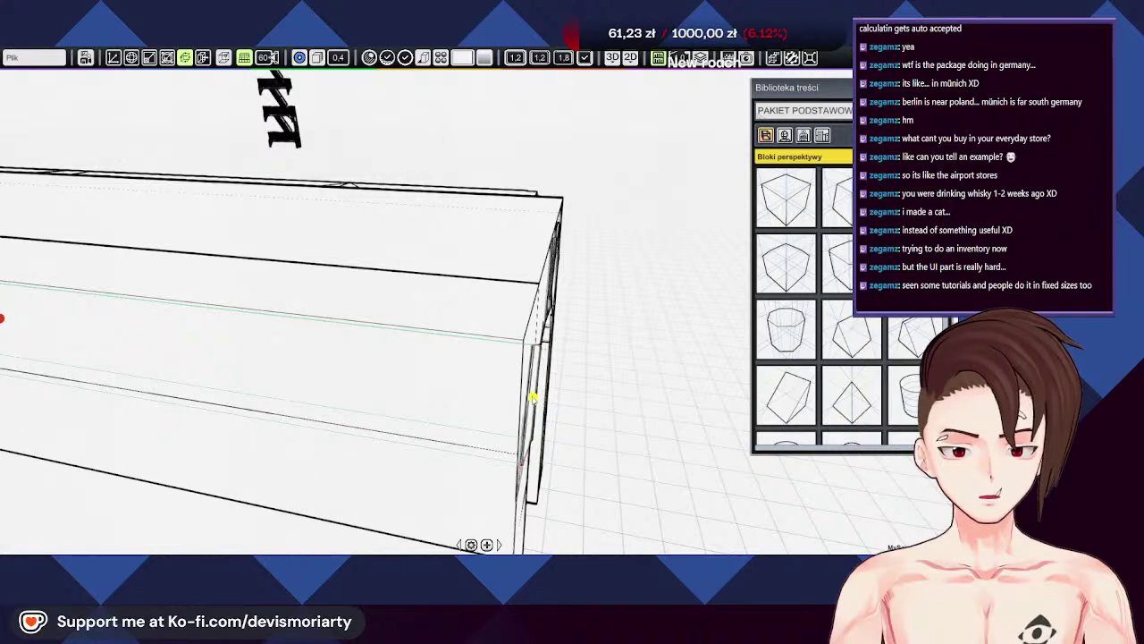
Step: Adjust the end faces of the tilted arch blocks one by one so they sit flush with the passage's end
middle_drag(628, 357, 267, 327)
mouse_move(493, 380)
middle_down()
mouse_move(438, 394)
mouse_move(471, 376)
middle_up()
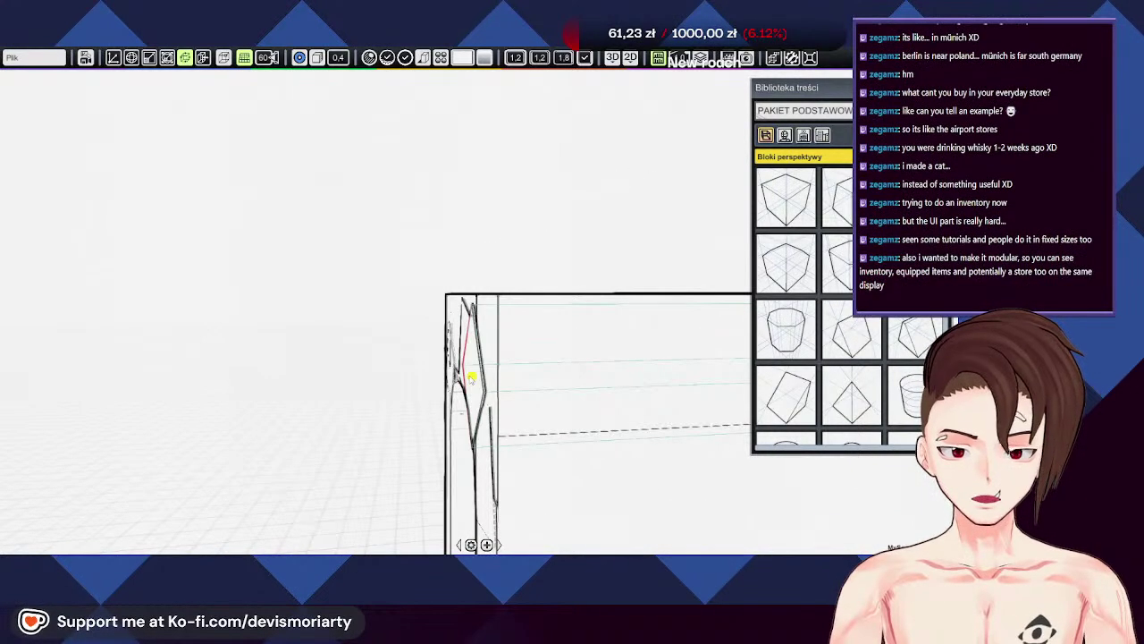
drag(471, 377, 481, 465)
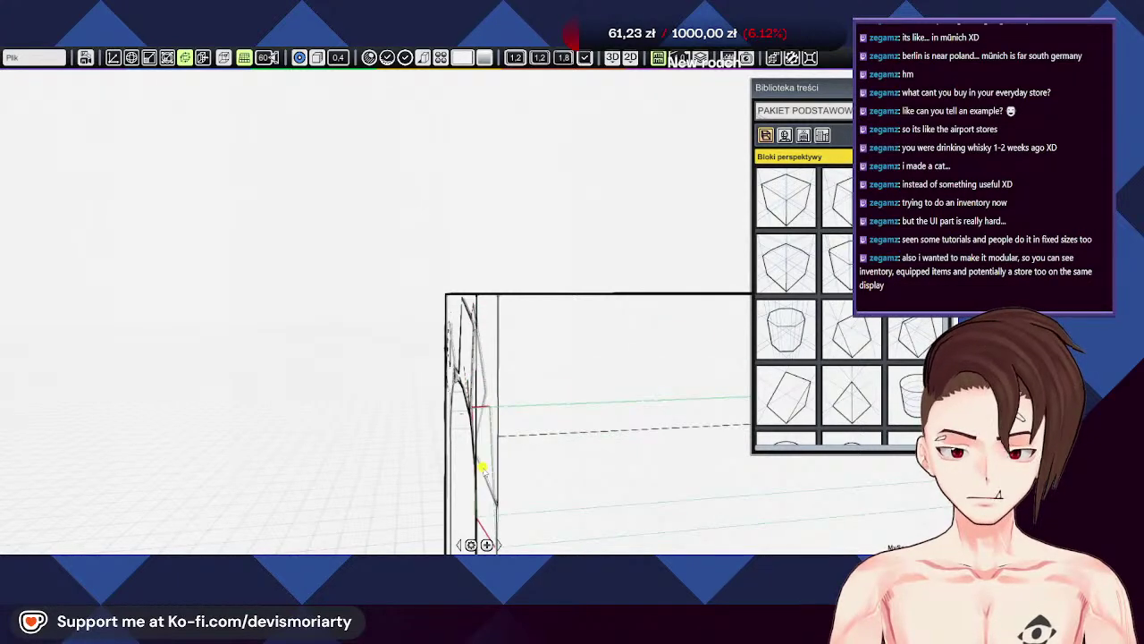
middle_drag(466, 342, 553, 425)
middle_drag(516, 381, 476, 416)
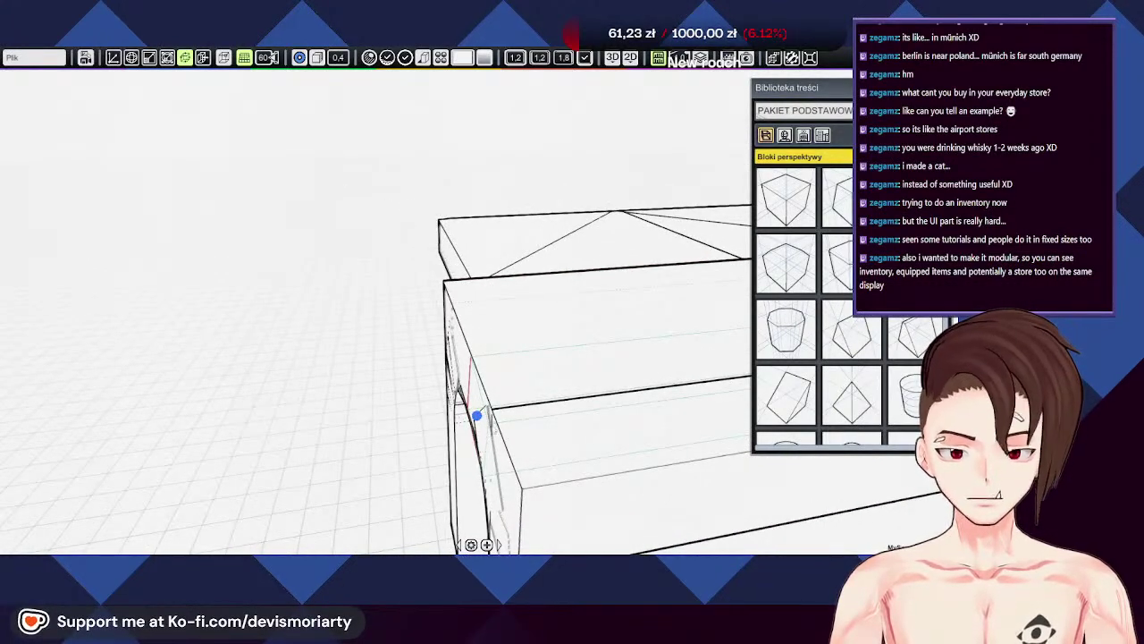
middle_drag(478, 415, 555, 376)
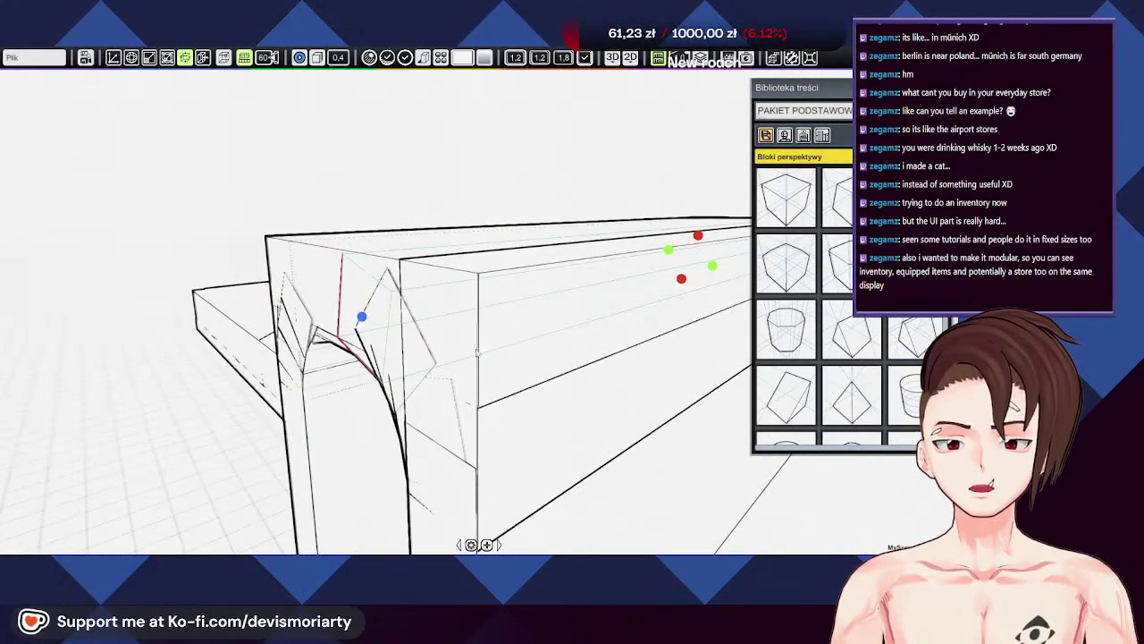
middle_drag(478, 352, 383, 365)
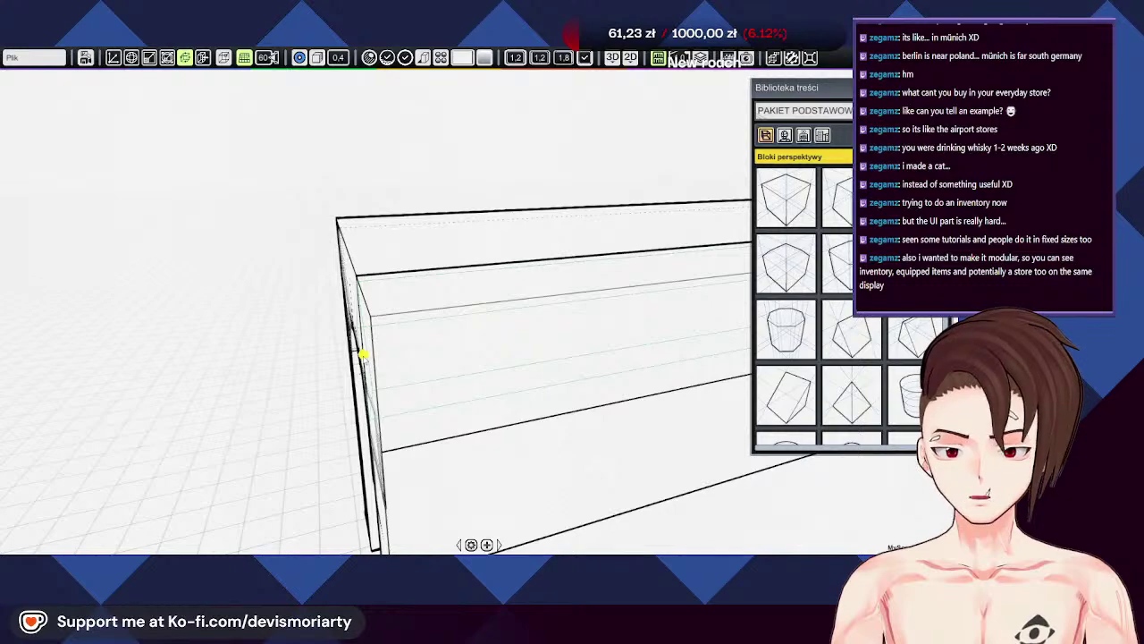
middle_drag(365, 358, 706, 286)
scroll(680, 284, down, 5)
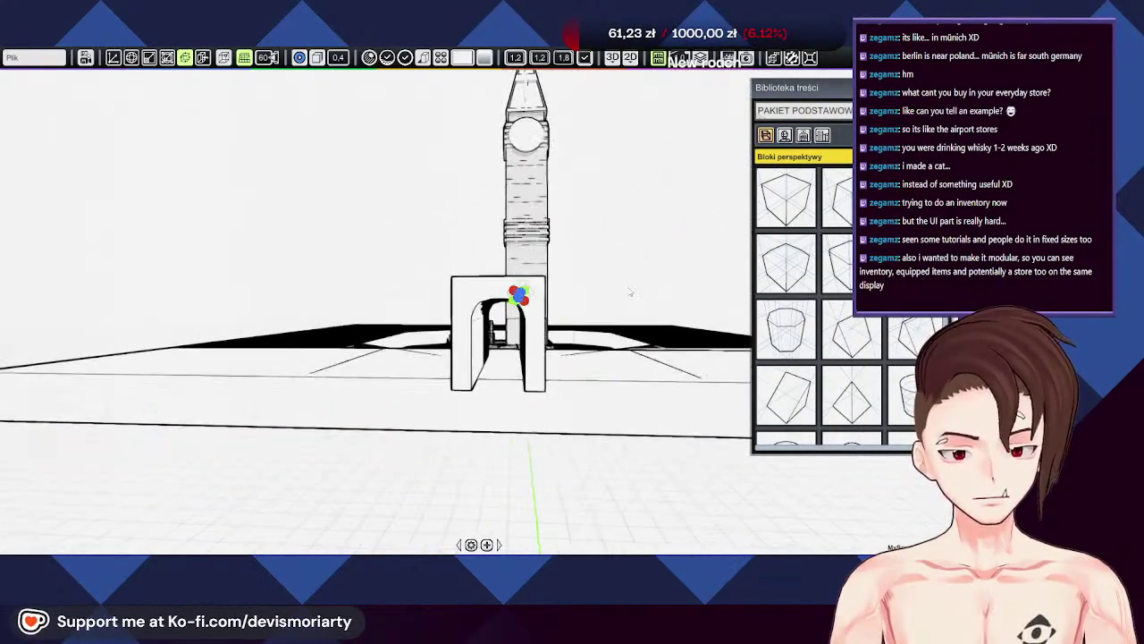
middle_drag(651, 250, 425, 402)
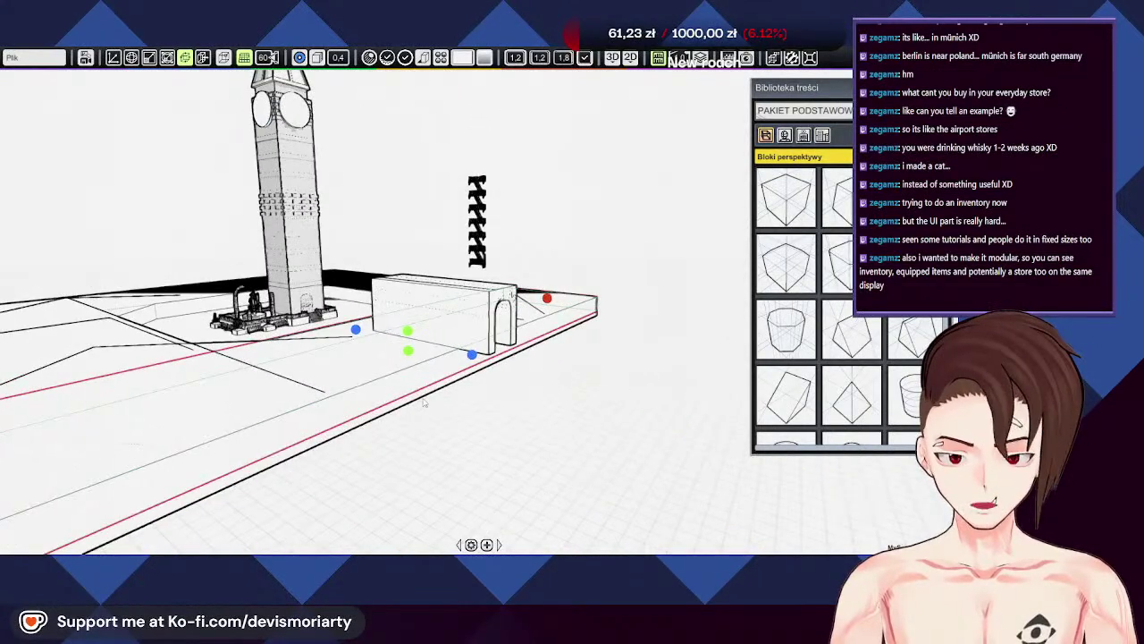
Step: Pull the front face of the platform's upper slab outward and align the front face of the lower slab with it
drag(472, 355, 503, 362)
middle_drag(490, 434, 488, 360)
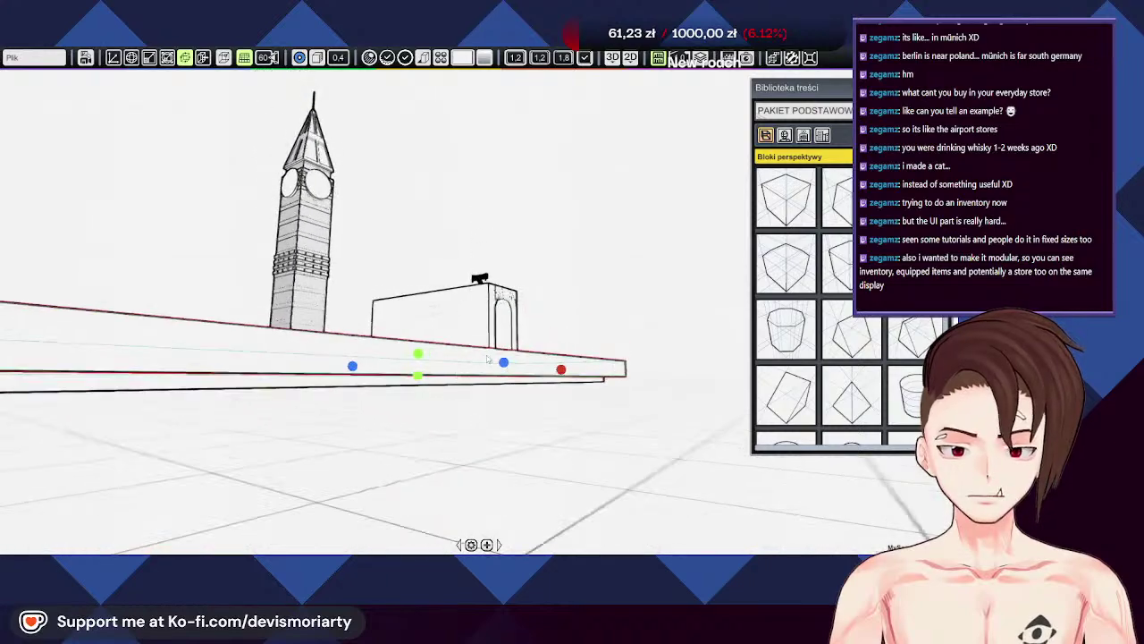
click(436, 388)
drag(470, 386, 499, 390)
middle_drag(498, 388, 188, 402)
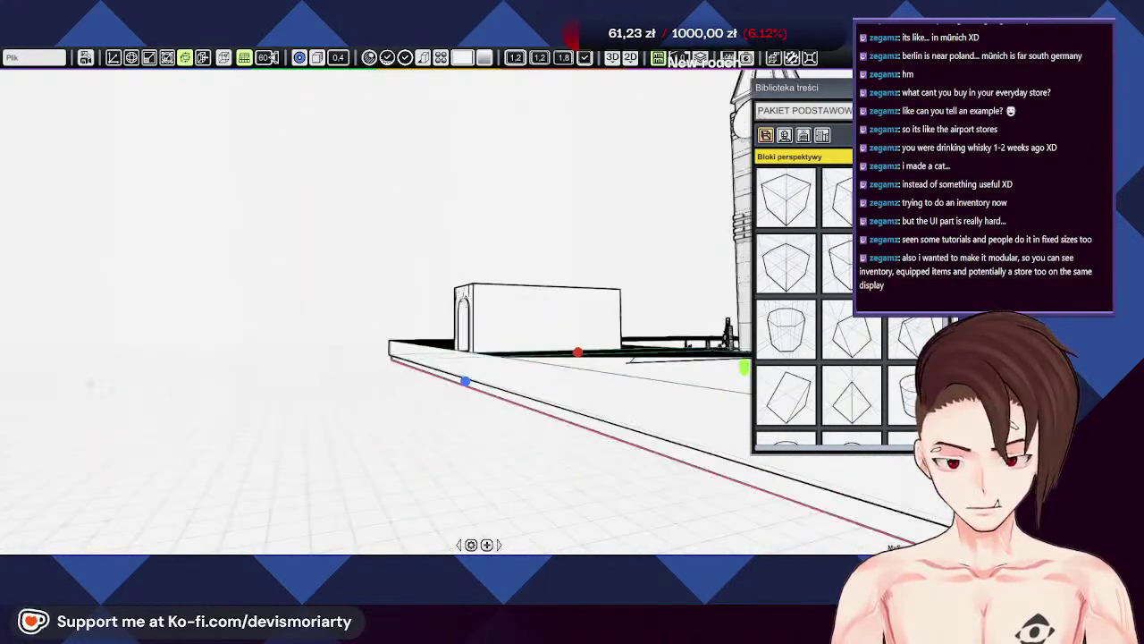
scroll(497, 446, up, 3)
middle_drag(498, 457, 510, 416)
scroll(510, 415, up, 3)
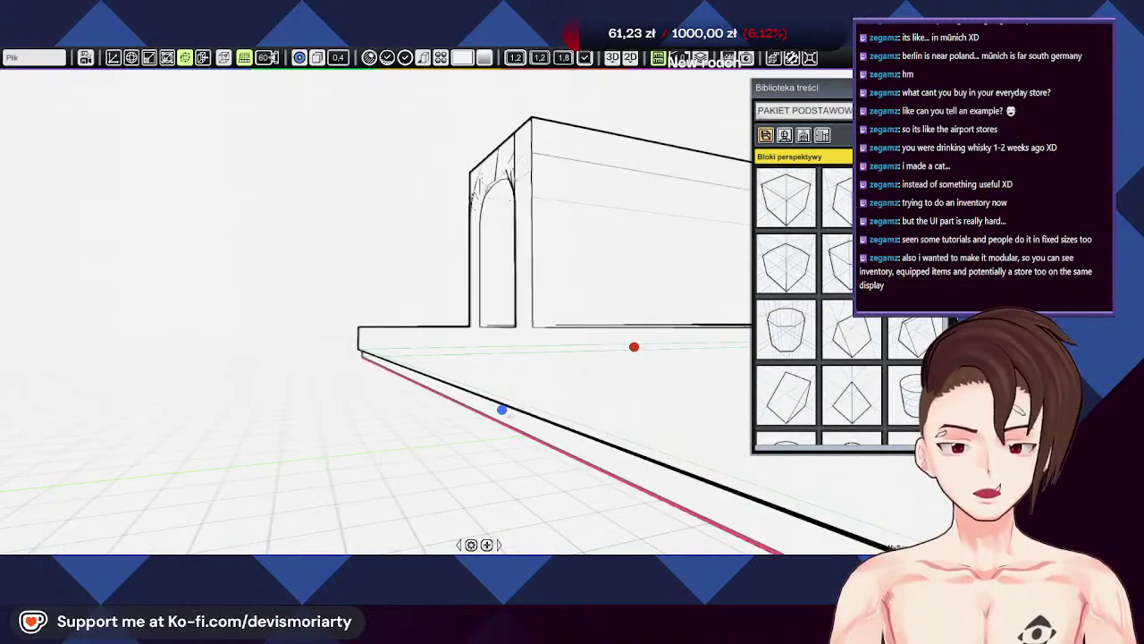
drag(503, 413, 488, 412)
Step: Align the side face of the platform's upper slab with the outer edge of the lower slab
middle_drag(409, 384, 625, 397)
middle_drag(509, 385, 438, 244)
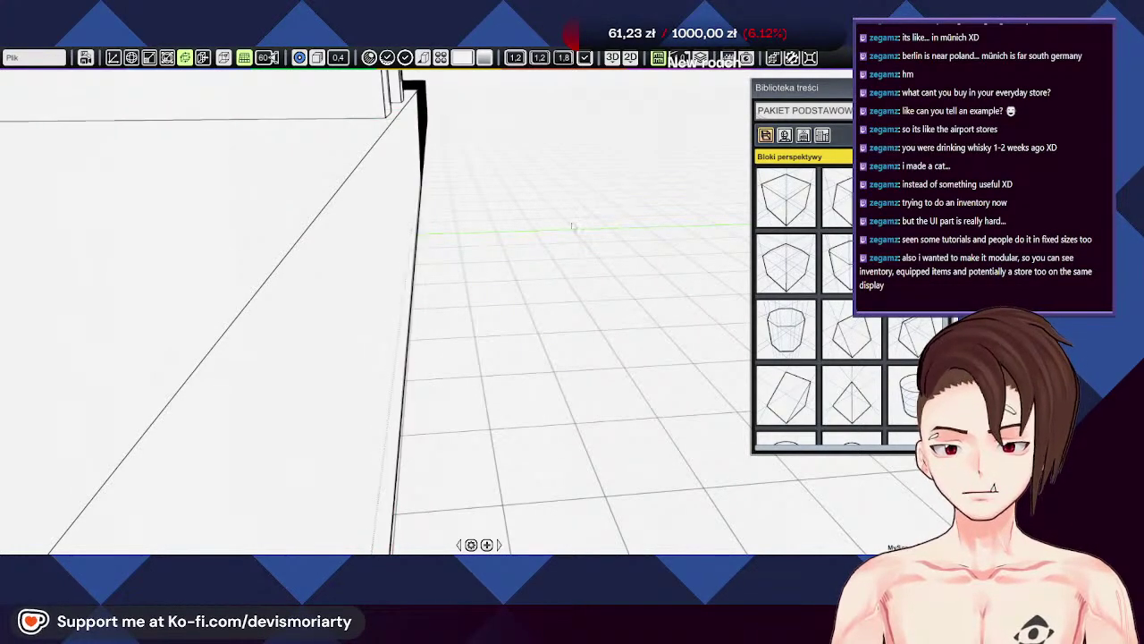
scroll(461, 250, down, 10)
middle_drag(520, 247, 587, 257)
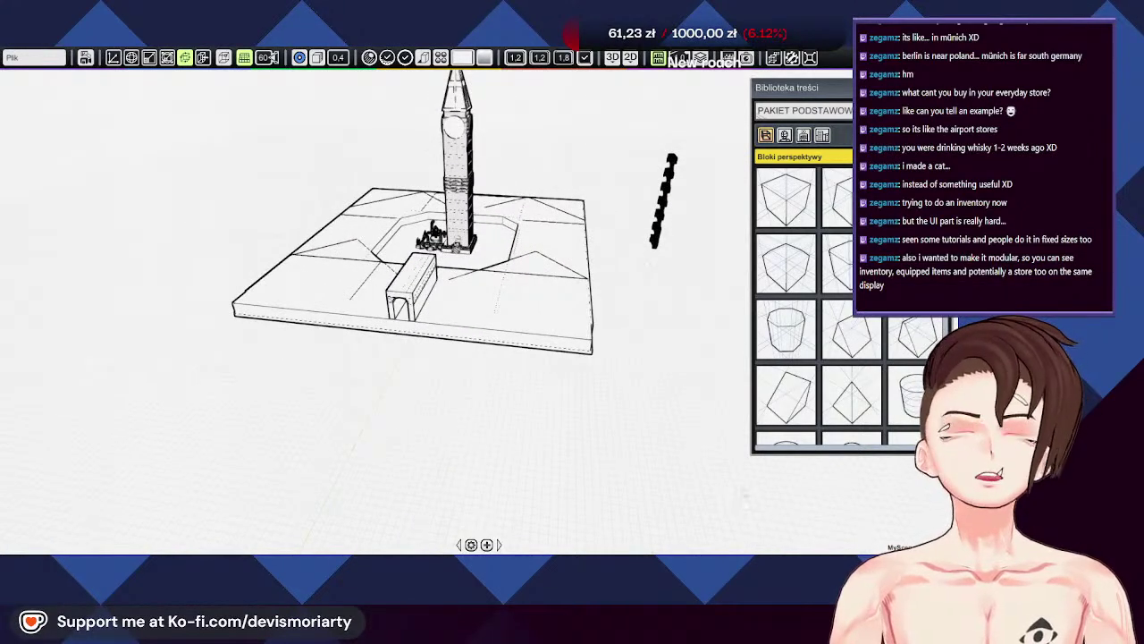
scroll(626, 411, up, 5)
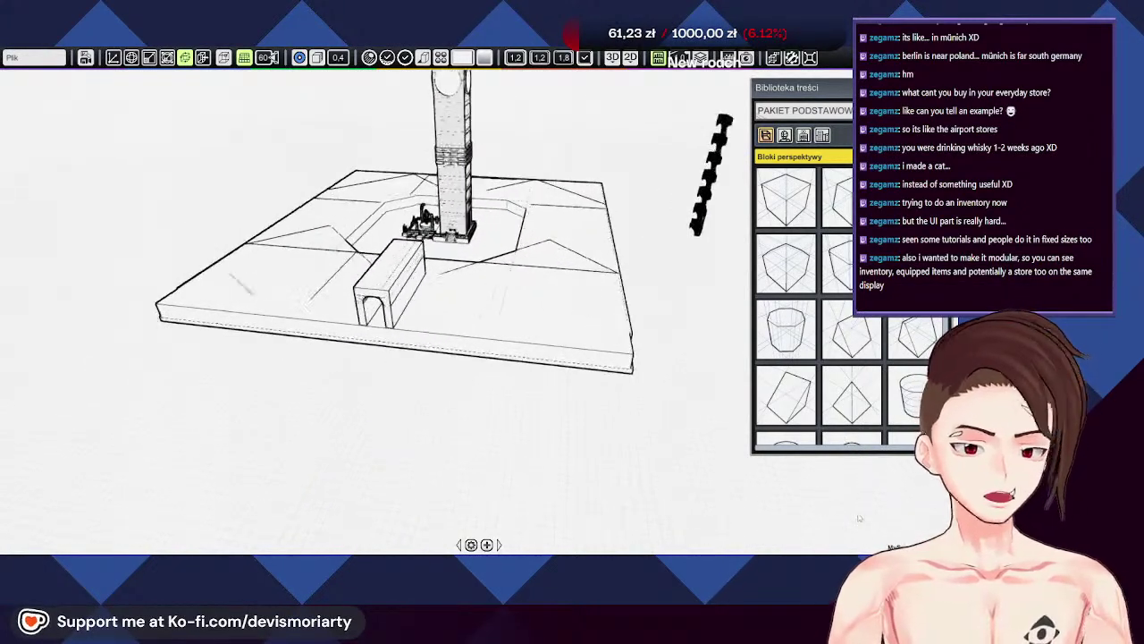
middle_drag(626, 412, 596, 433)
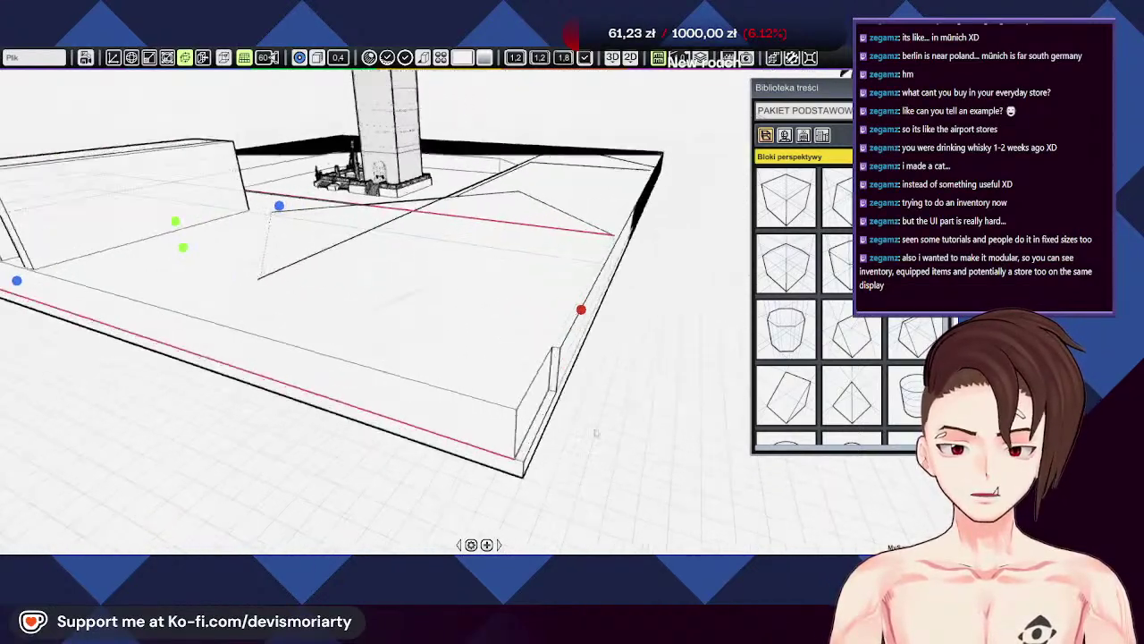
drag(581, 311, 587, 311)
middle_drag(587, 351, 546, 342)
scroll(527, 308, up, 3)
scroll(510, 281, down, 2)
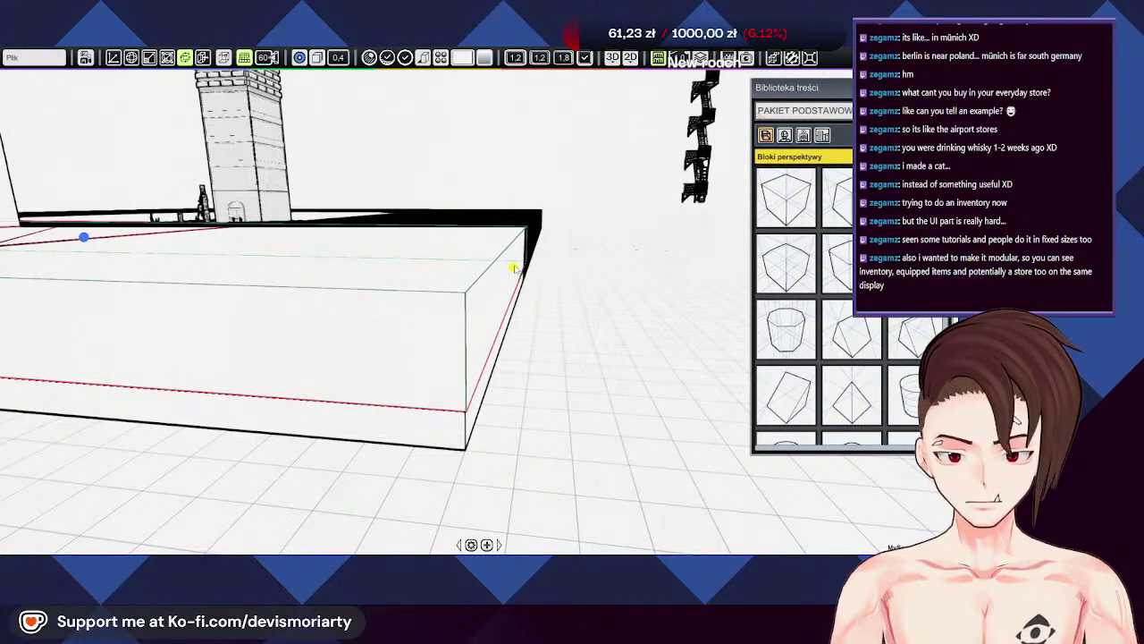
middle_drag(514, 268, 475, 294)
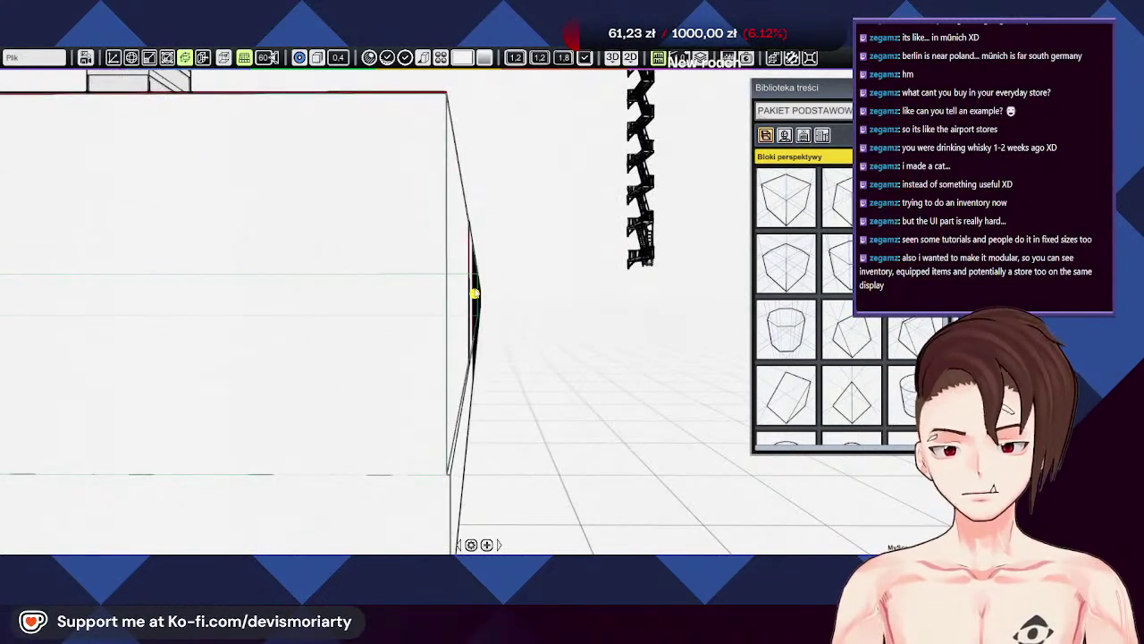
drag(474, 293, 475, 294)
scroll(588, 293, down, 5)
click(543, 238)
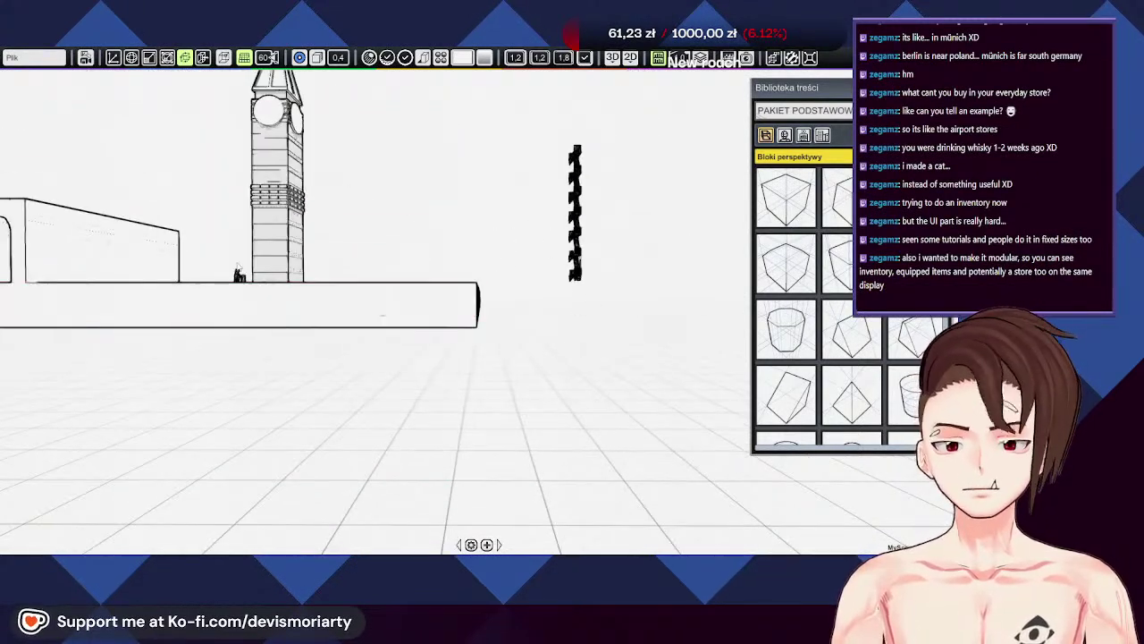
Step: Raise the top face of the passage's roof block to form a tall building block above the arch
middle_drag(543, 238, 383, 291)
mouse_move(475, 300)
middle_down()
mouse_move(407, 310)
mouse_move(467, 300)
mouse_move(504, 445)
mouse_move(316, 243)
mouse_move(445, 248)
mouse_move(545, 345)
mouse_move(468, 317)
middle_up()
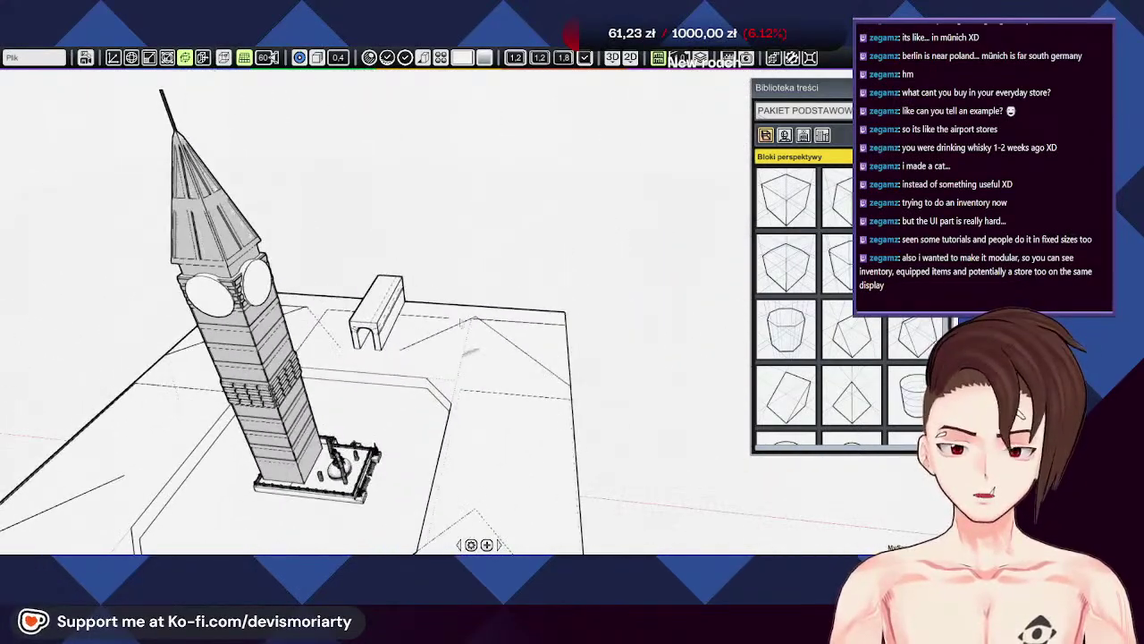
scroll(467, 317, up, 2)
middle_drag(279, 299, 426, 295)
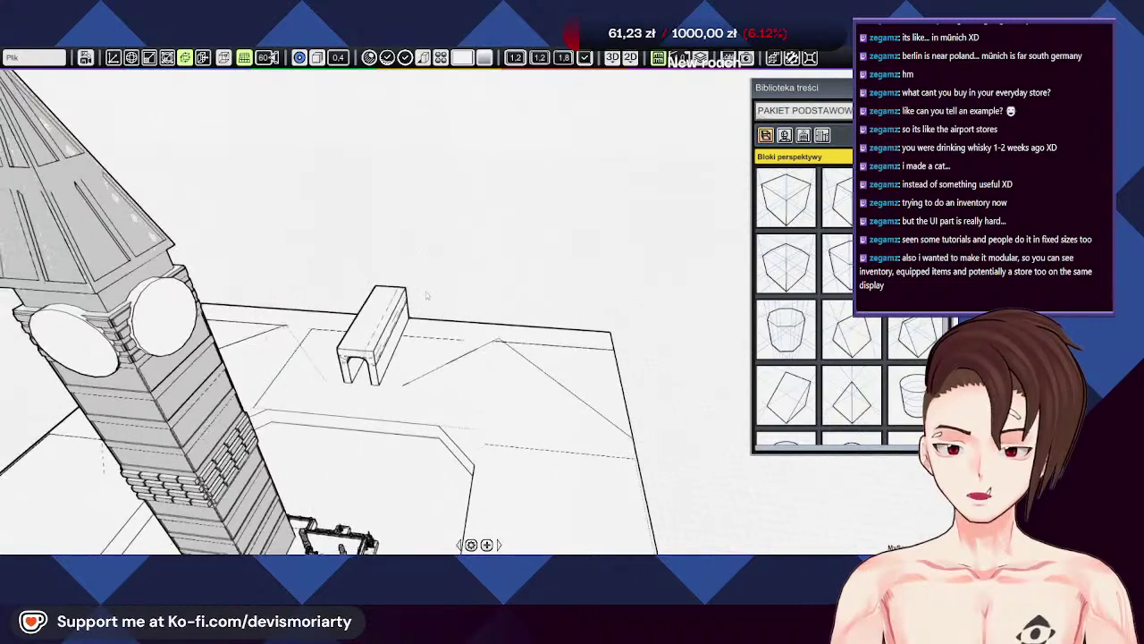
mouse_move(390, 156)
middle_down()
mouse_move(408, 143)
mouse_move(397, 219)
mouse_move(393, 179)
middle_up()
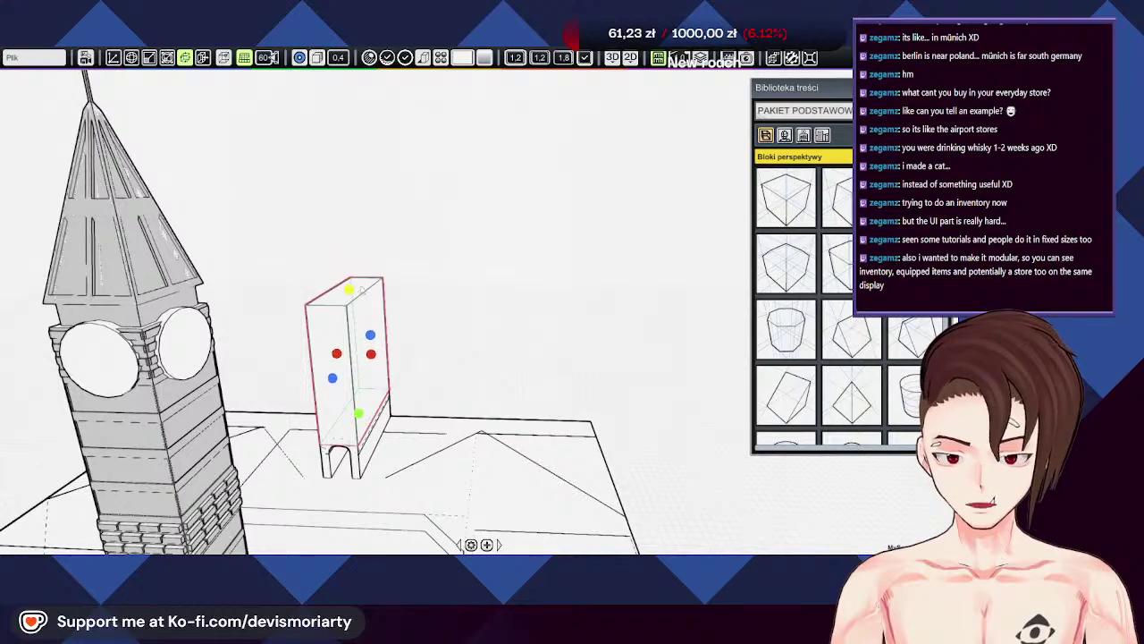
middle_drag(531, 378, 357, 438)
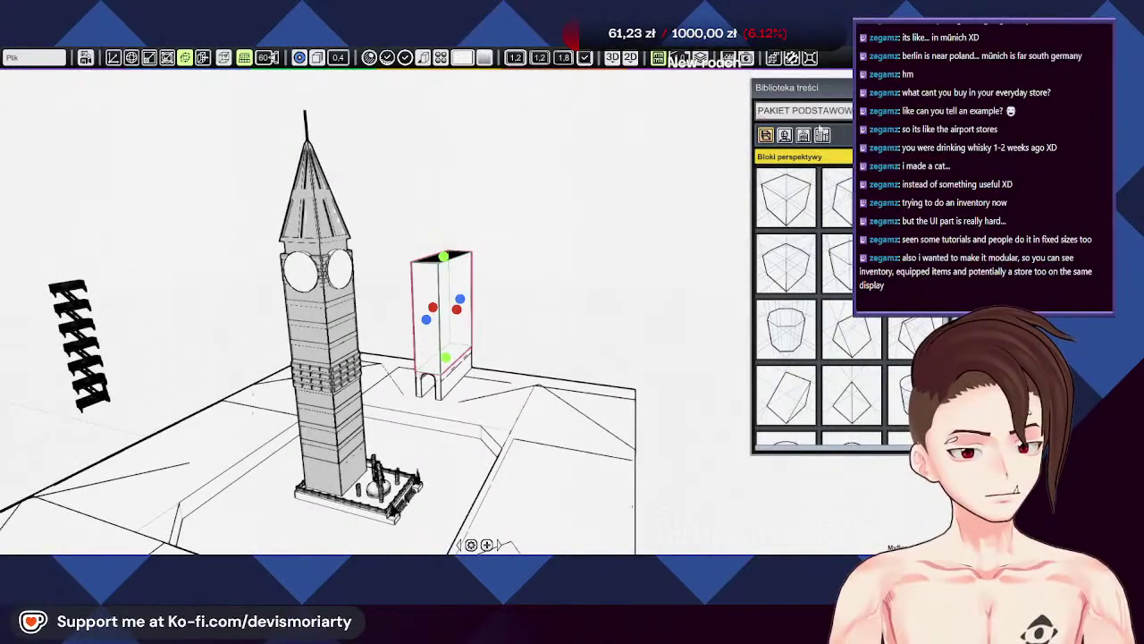
Step: Switch the content library to the modern pack and browse its city buildings
click(815, 111)
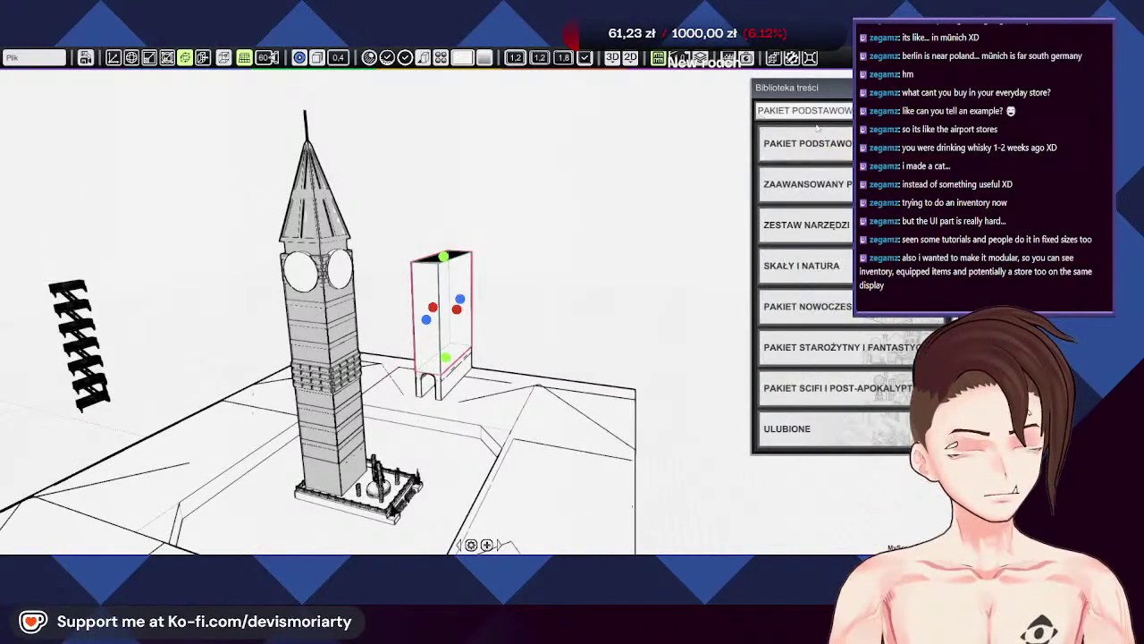
click(815, 309)
scroll(510, 329, up, 5)
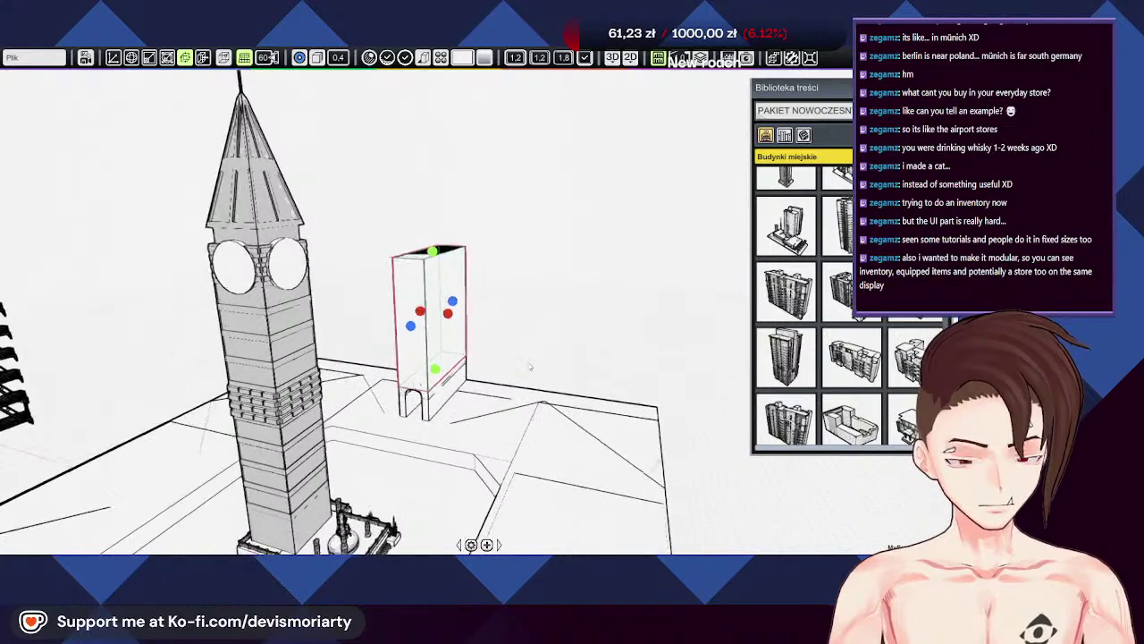
scroll(908, 380, down, 2)
scroll(908, 380, down, 1)
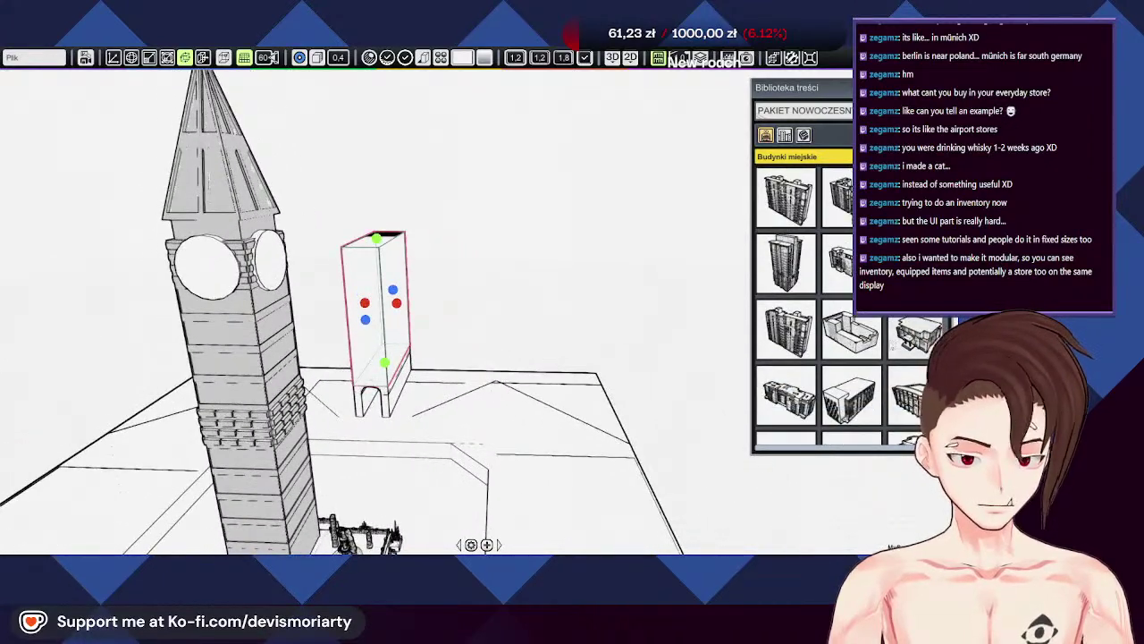
Step: Try fitting a wide apartment block beside the tall arched block, and delete it
drag(784, 345, 702, 345)
key(e)
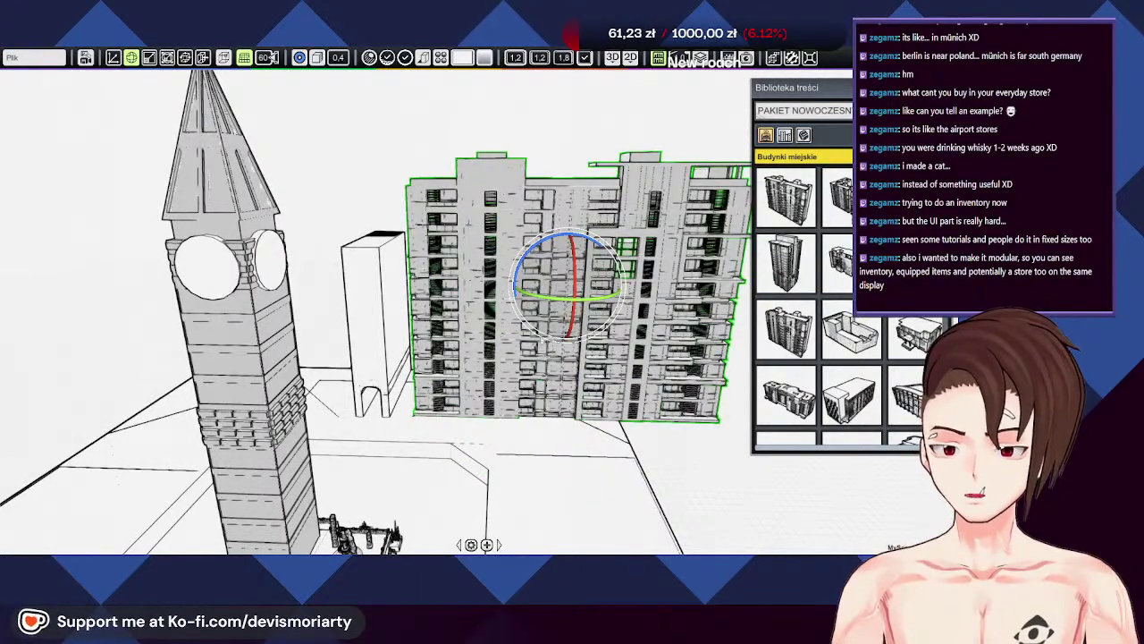
mouse_move(452, 397)
middle_down()
mouse_move(455, 389)
mouse_move(438, 414)
middle_up()
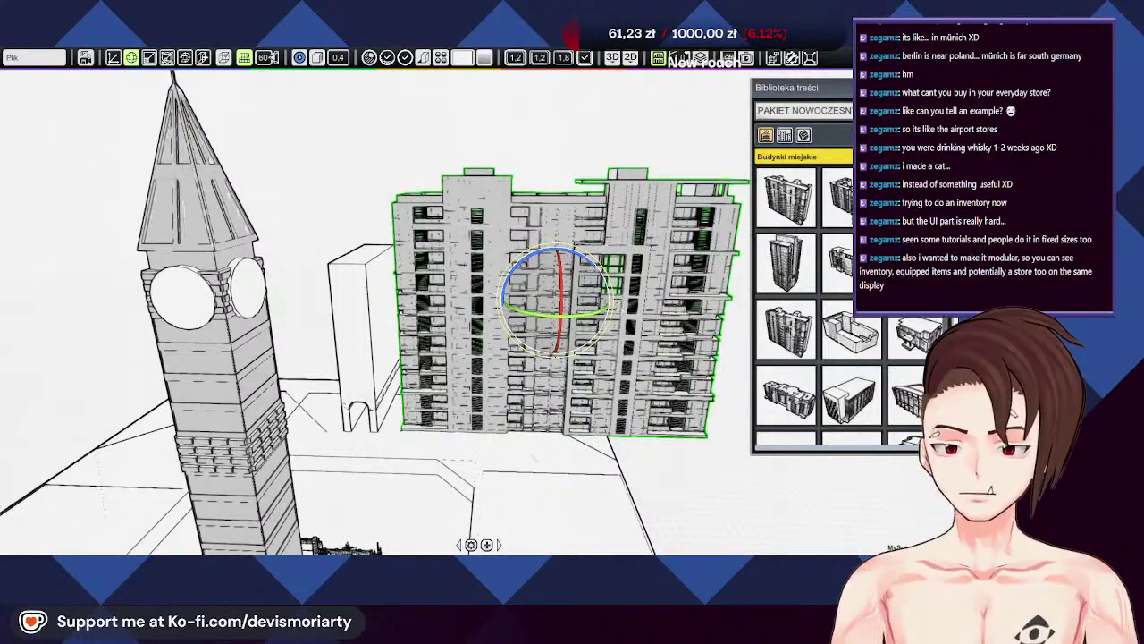
key(u)
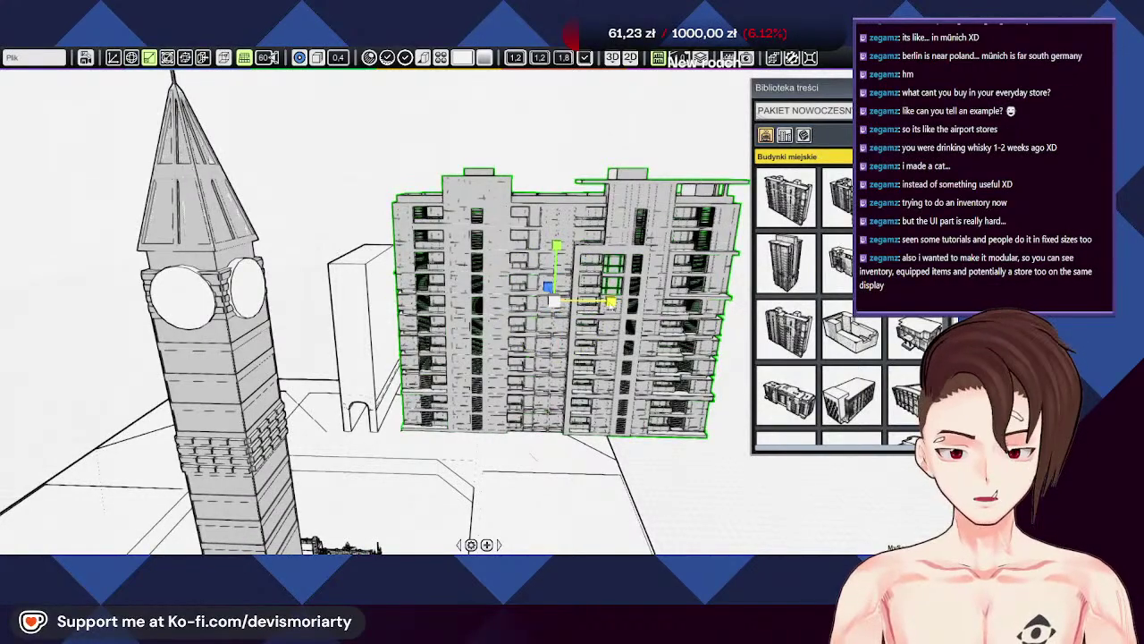
drag(612, 304, 551, 302)
middle_drag(542, 309, 580, 313)
scroll(579, 313, up, 3)
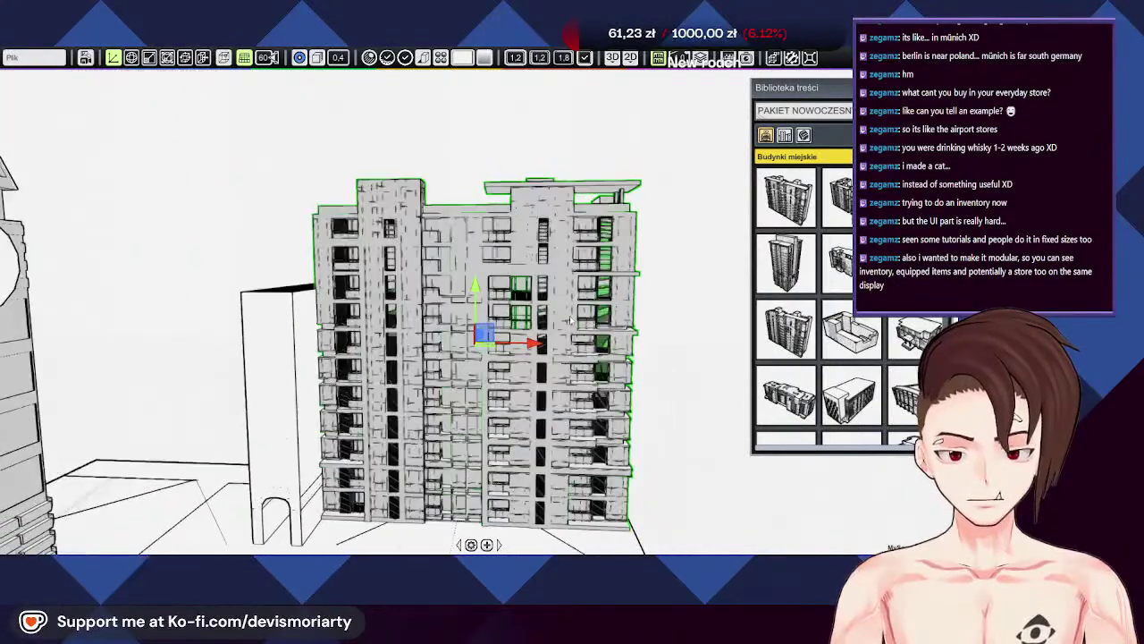
mouse_move(622, 345)
mouse_down()
mouse_move(579, 347)
mouse_move(777, 343)
mouse_move(505, 341)
mouse_move(657, 342)
mouse_up()
scroll(617, 348, down, 1)
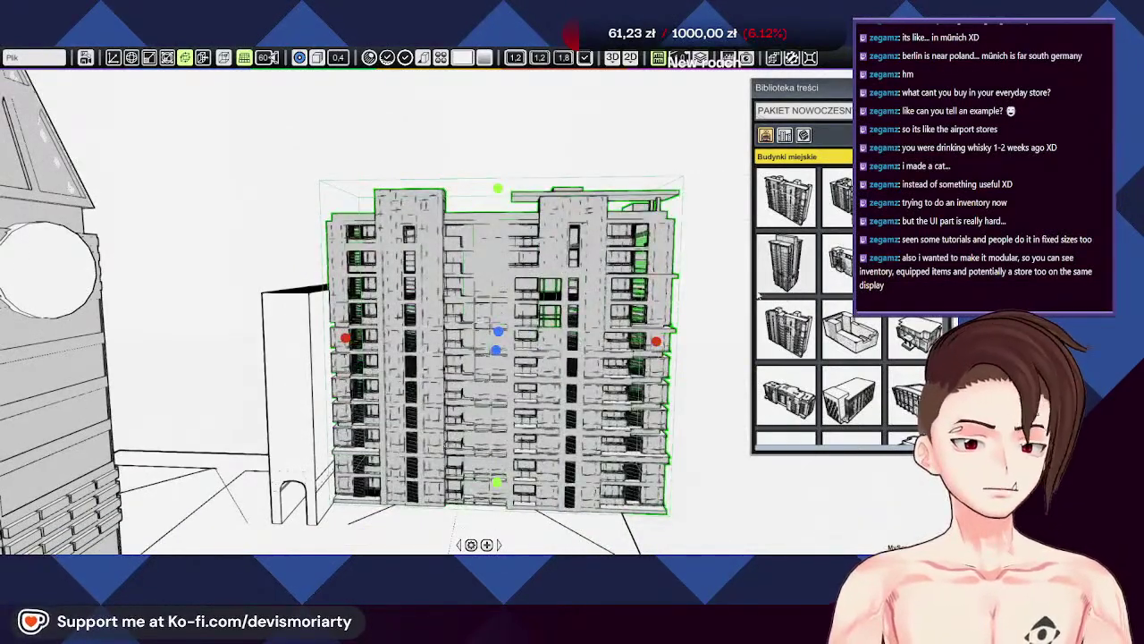
key(Delete)
Step: Place the narrow high-rise from the city buildings on the platform beside the tall arched block
click(787, 265)
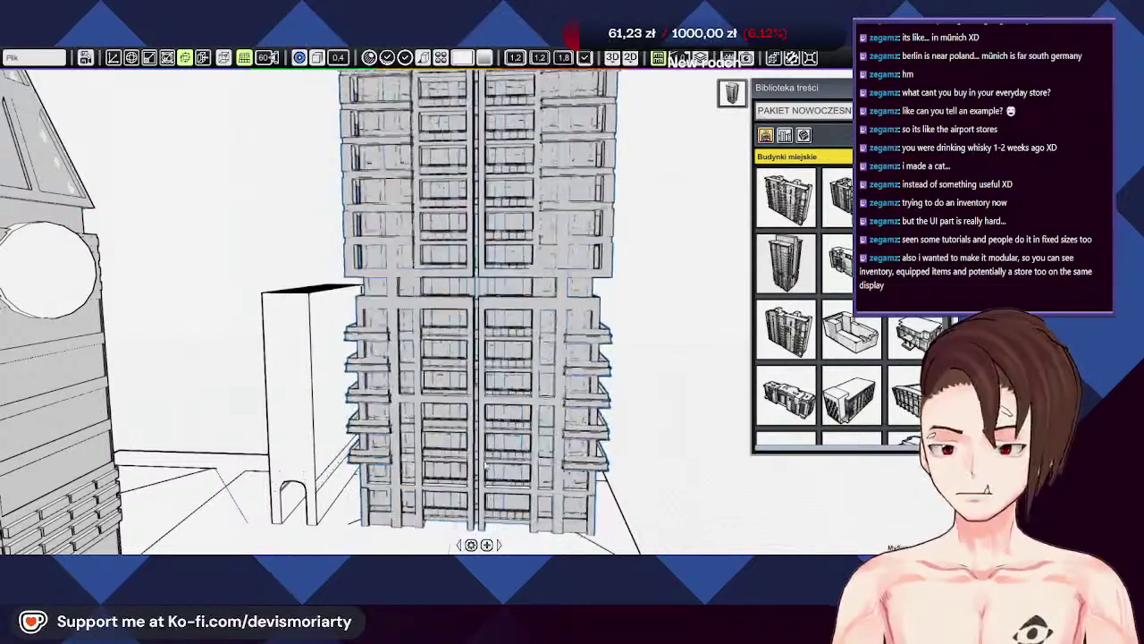
scroll(451, 313, down, 2)
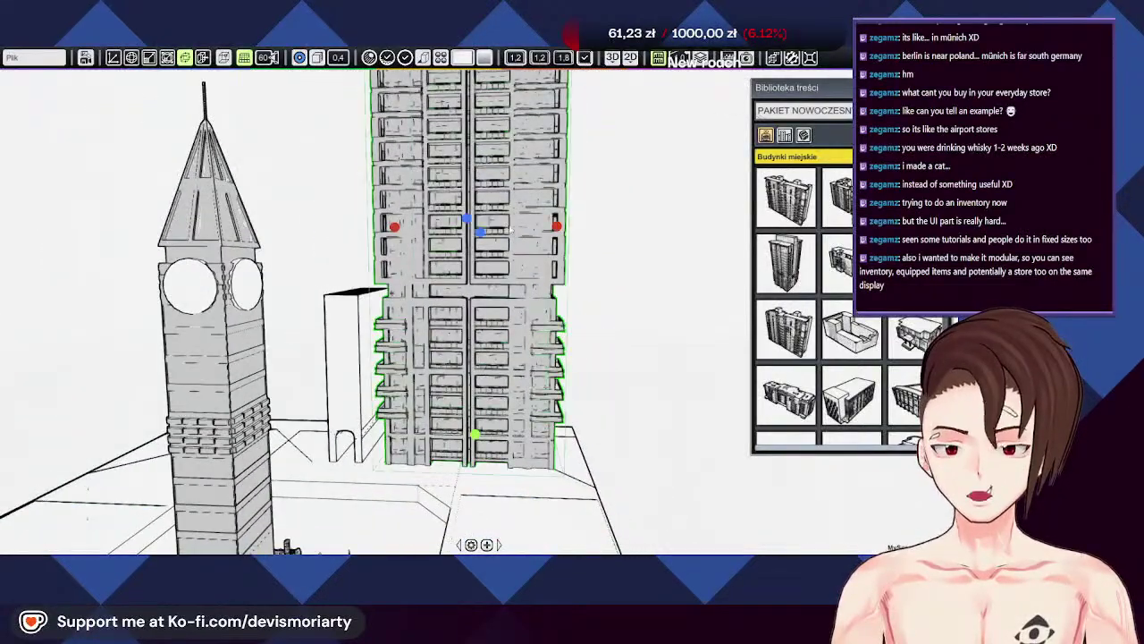
scroll(451, 313, down, 3)
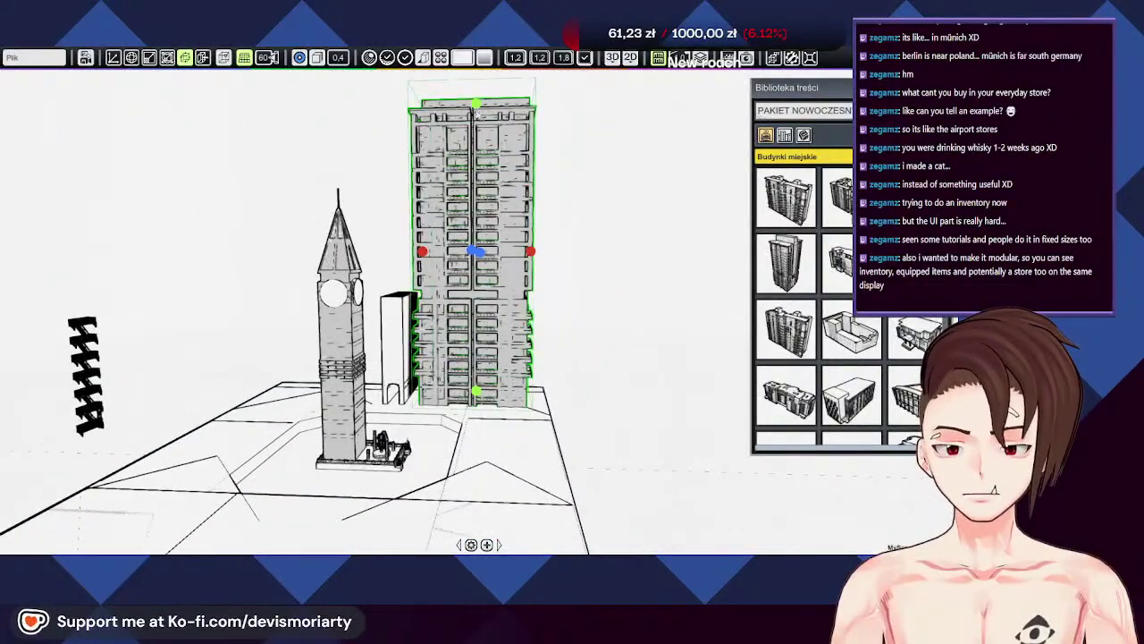
Step: Try to shorten the high-rise by lowering its top face, and undo the change
drag(475, 106, 479, 129)
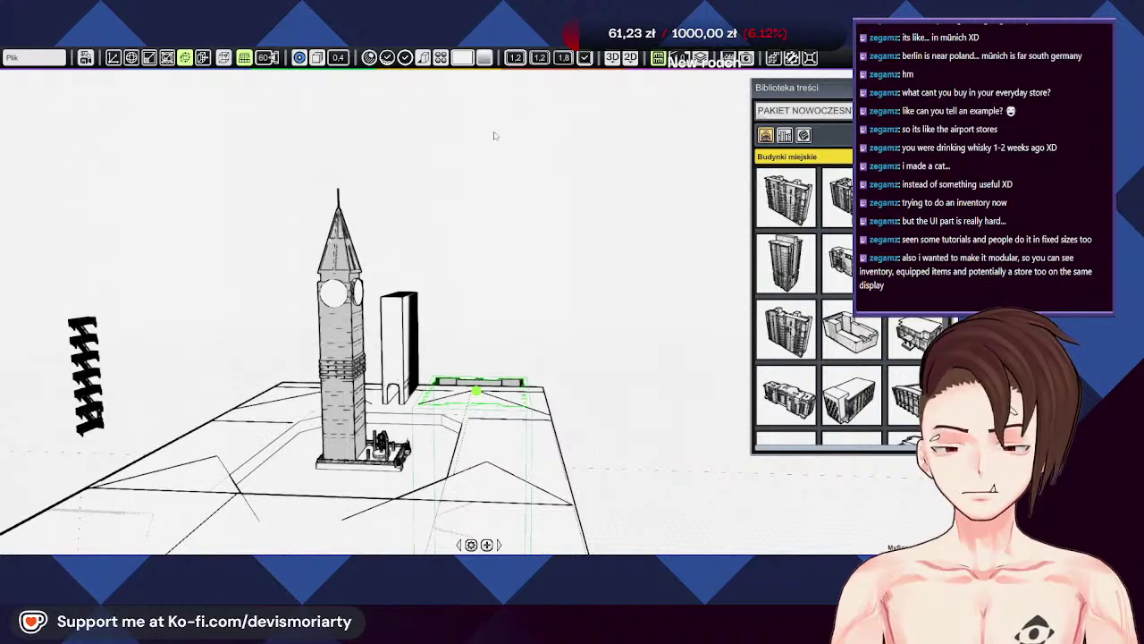
scroll(475, 529, down, 3)
key(ctrl+z)
Step: Scale down the high-rise's height and lower the building onto the platform
scroll(534, 319, up, 3)
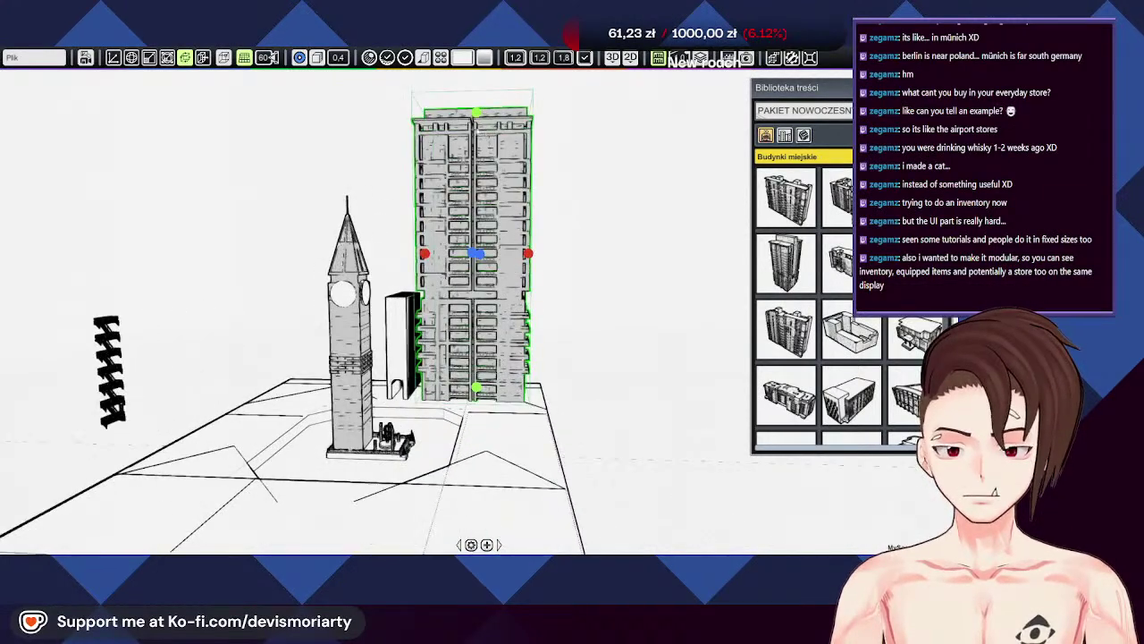
mouse_move(476, 196)
mouse_down()
mouse_move(475, 245)
mouse_move(471, 214)
mouse_up()
scroll(471, 214, up, 3)
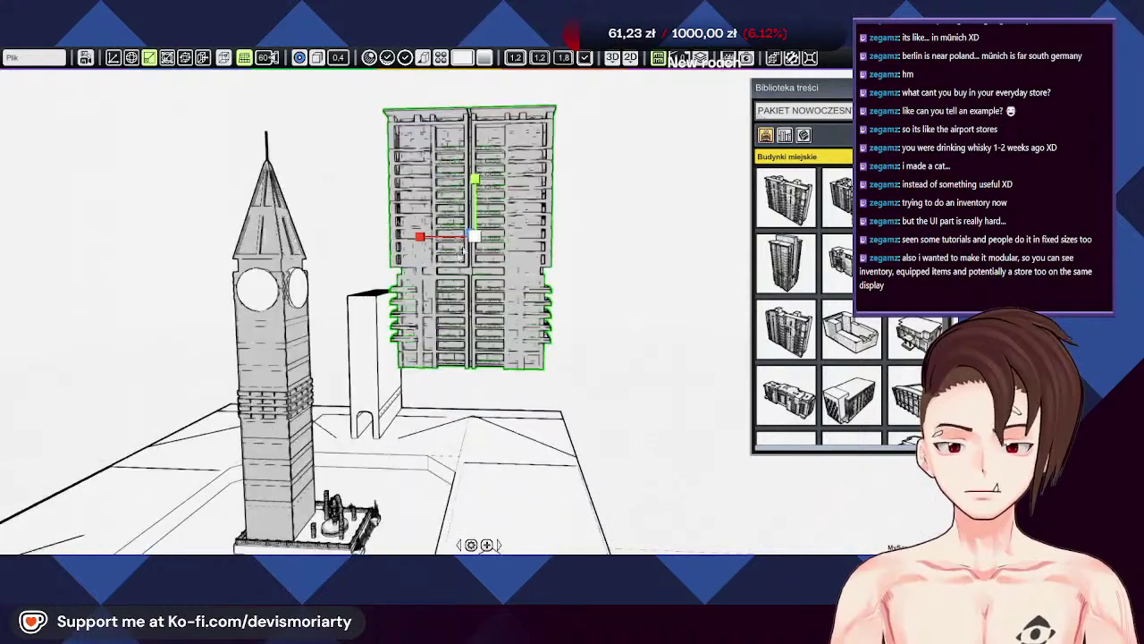
key(w)
drag(470, 175, 462, 248)
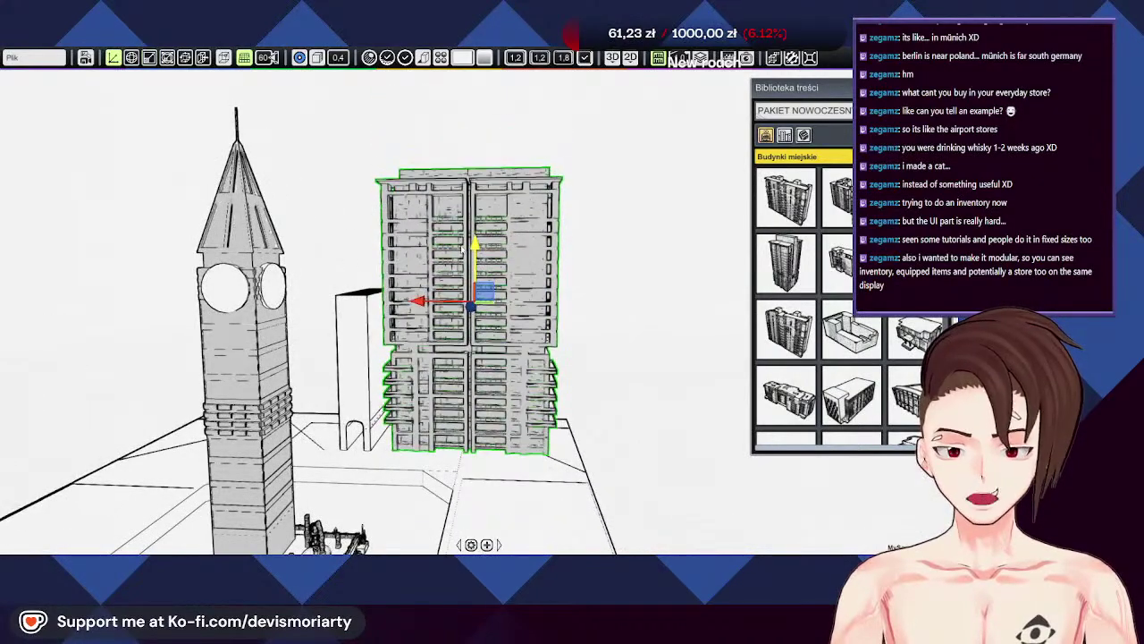
Step: Slide the high-rise horizontally against the side of the tall arched block and inspect its fit from both sides
scroll(456, 283, up, 2)
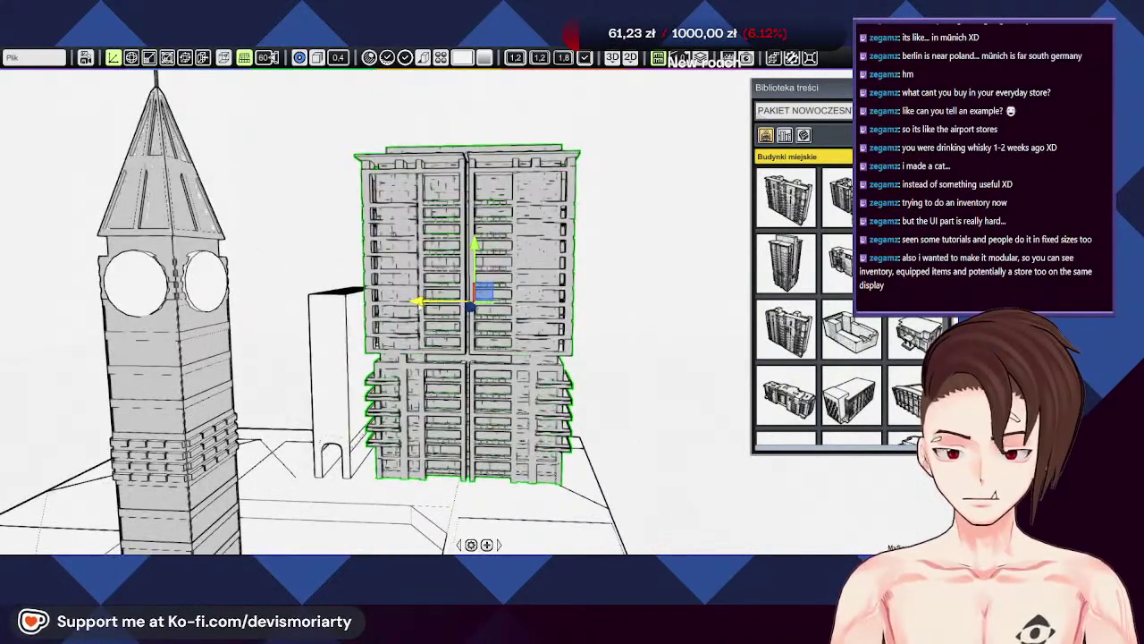
drag(417, 303, 396, 305)
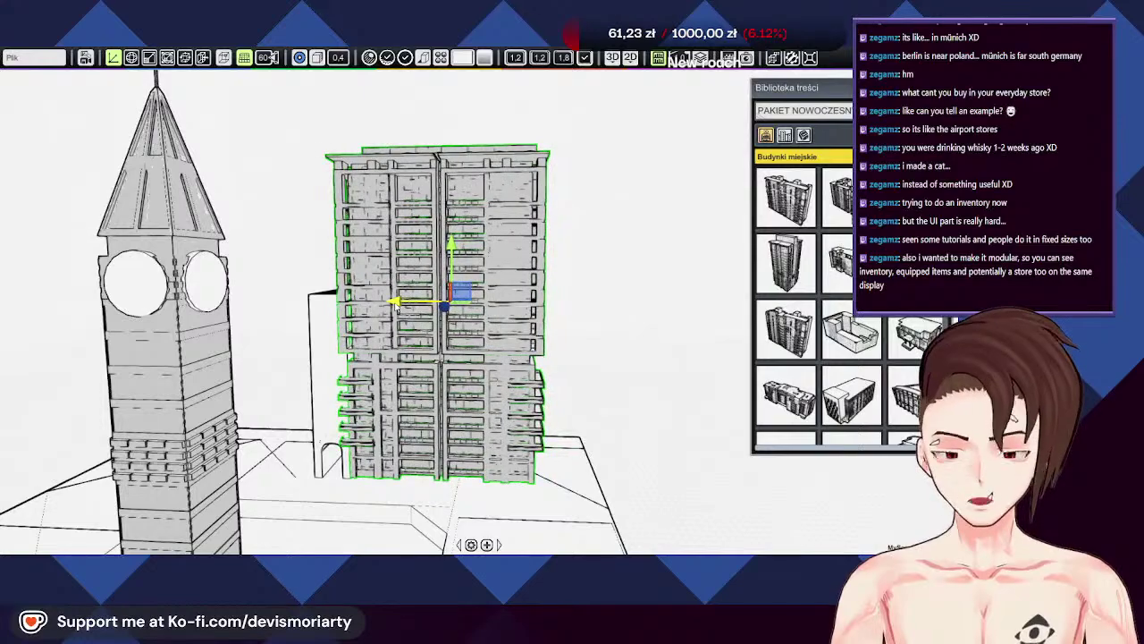
middle_drag(411, 313, 313, 320)
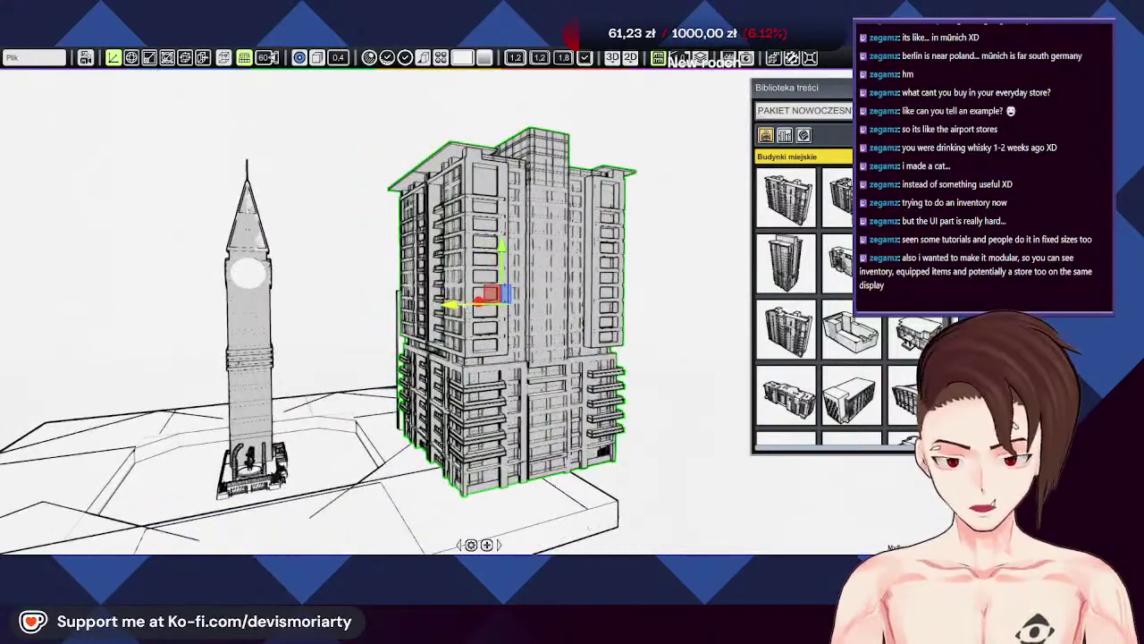
drag(450, 305, 461, 307)
middle_drag(462, 307, 572, 308)
scroll(429, 311, down, 4)
middle_drag(429, 308, 572, 309)
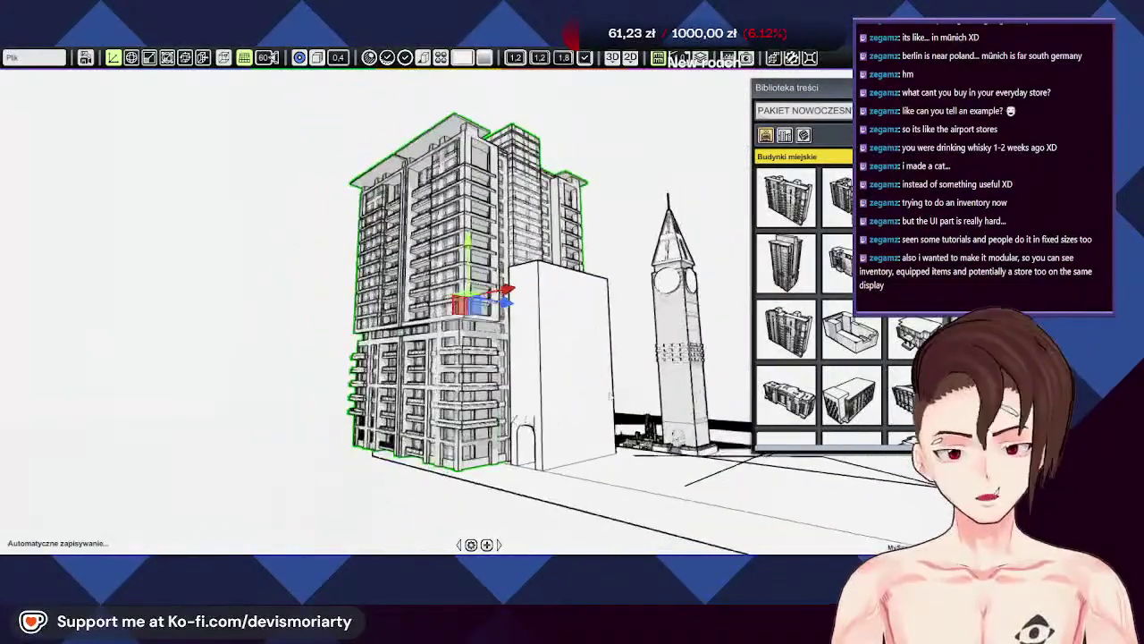
middle_drag(612, 396, 606, 383)
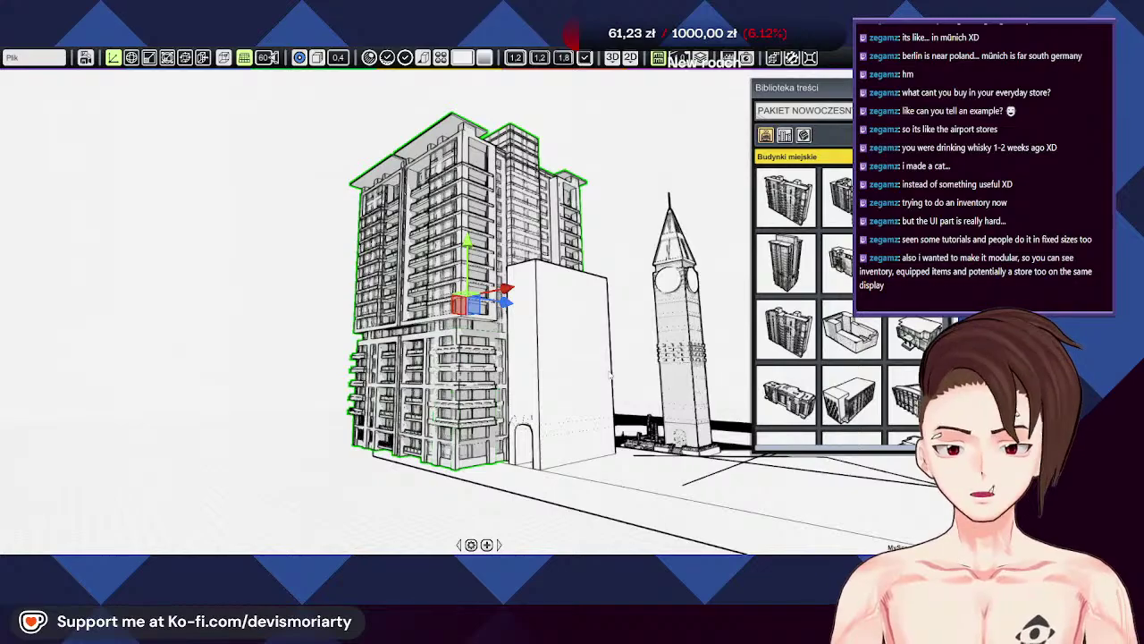
middle_drag(532, 313, 652, 335)
scroll(412, 379, up, 3)
mouse_move(5, 259)
middle_down()
mouse_move(266, 268)
mouse_move(0, 252)
middle_up()
middle_drag(447, 340, 565, 341)
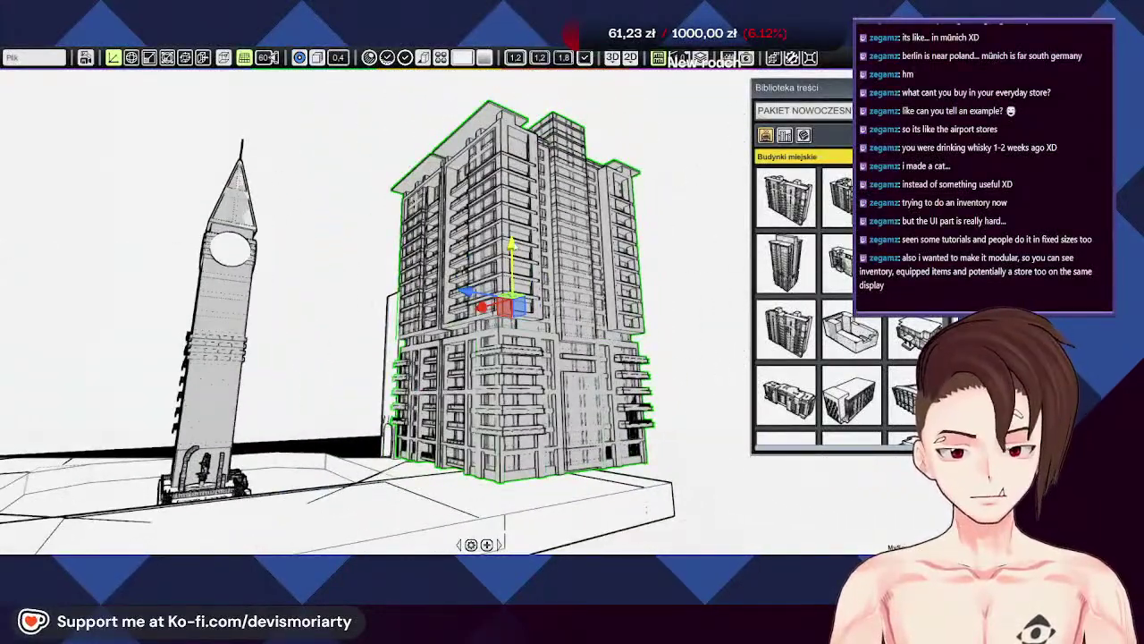
Step: Lower the high-rise slightly onto the platform and place a duplicate of it on the opposite side of the tall arched block
mouse_move(515, 246)
mouse_down()
mouse_move(517, 226)
mouse_move(521, 256)
mouse_up()
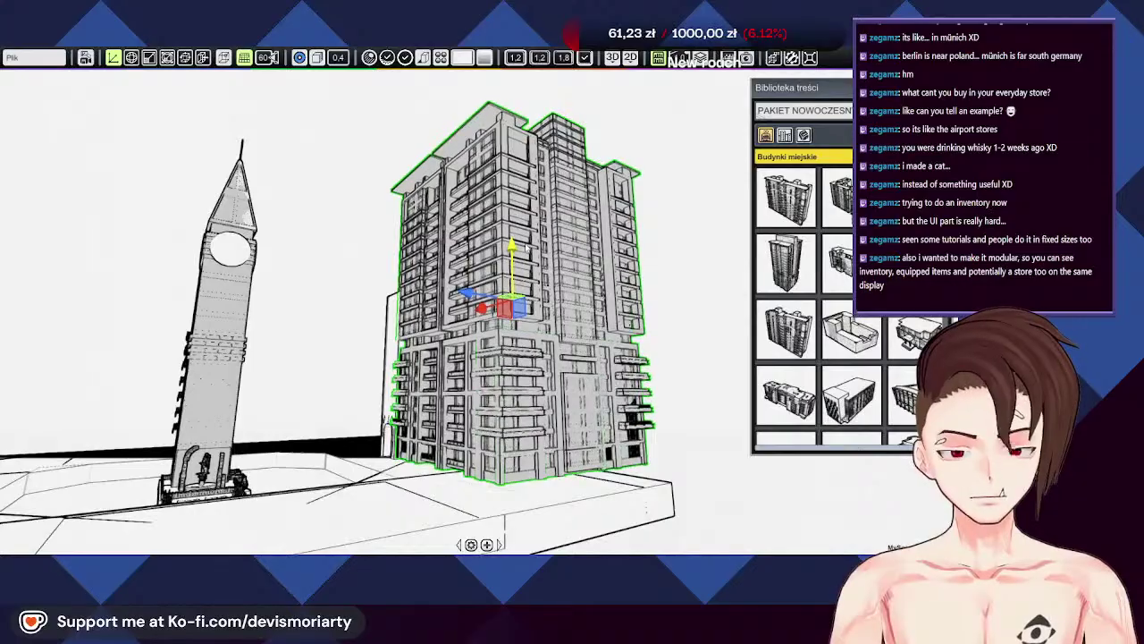
middle_drag(521, 269, 510, 290)
middle_drag(447, 322, 563, 286)
middle_drag(417, 358, 356, 369)
scroll(431, 357, up, 1)
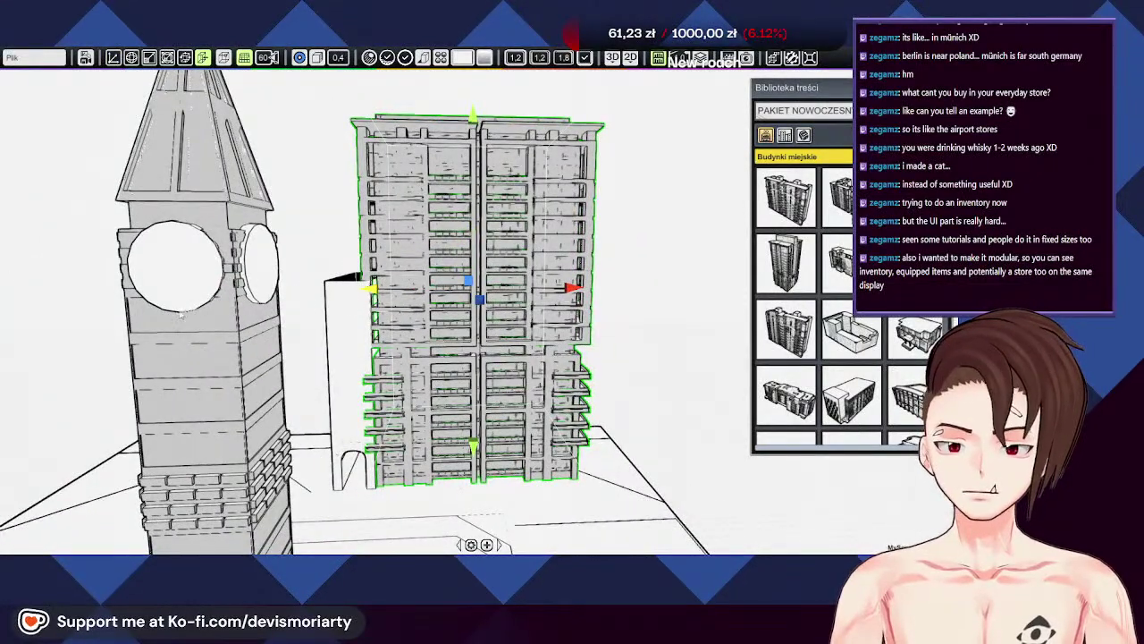
drag(180, 313, 138, 314)
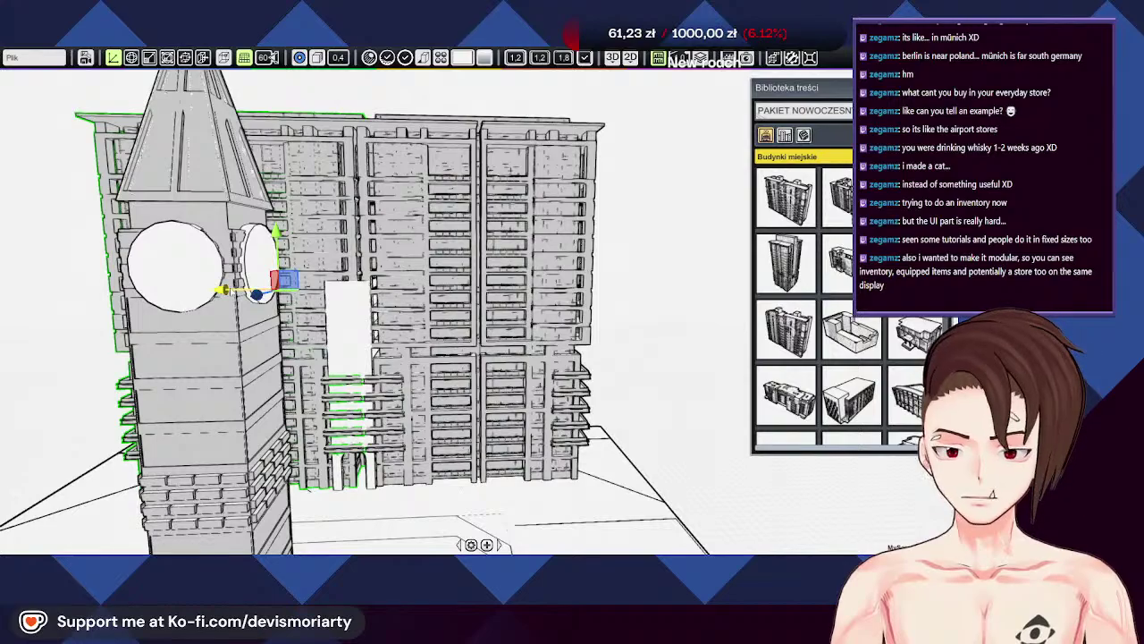
drag(227, 290, 213, 291)
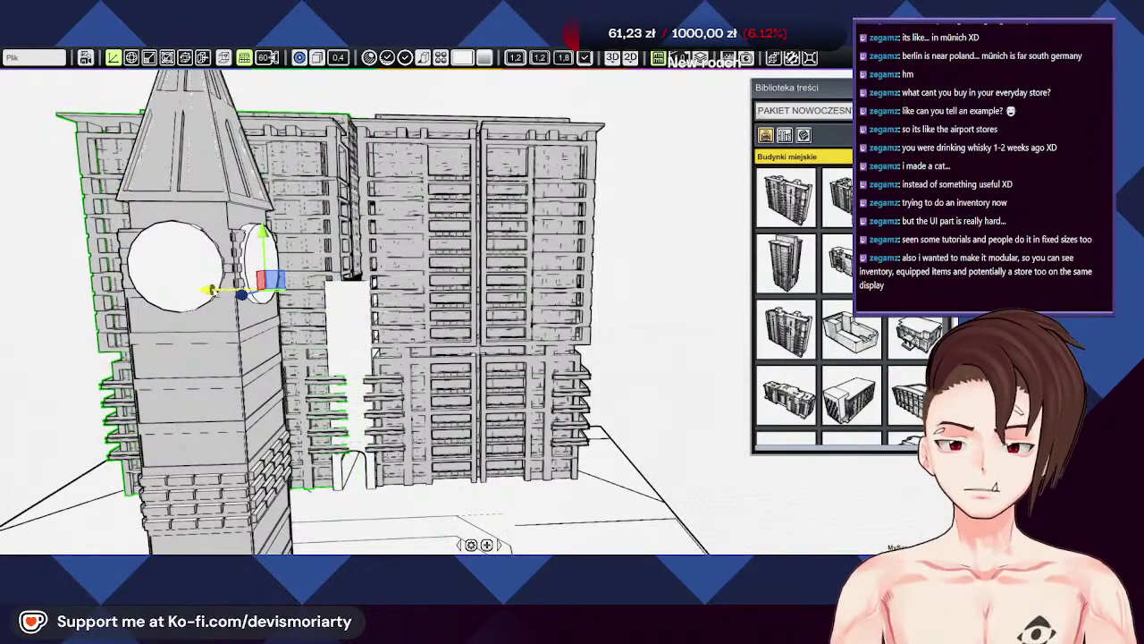
Step: Raise the top face of the tall block above the arch until it fills the gap between the two high-rises up to roof level
middle_drag(316, 301, 368, 386)
click(459, 379)
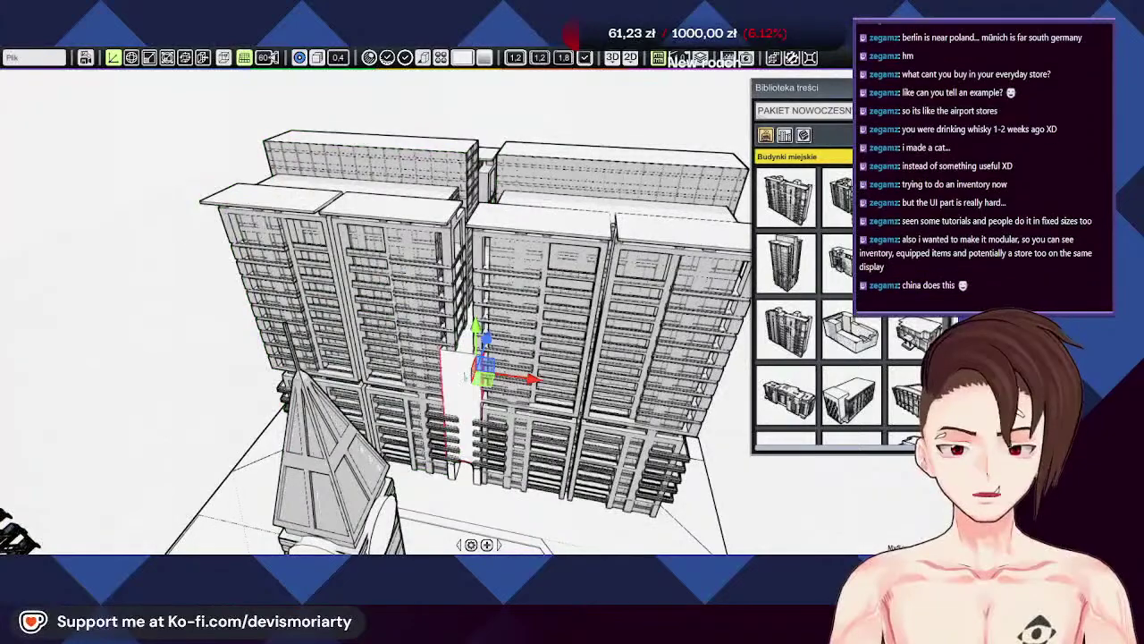
mouse_move(459, 379)
middle_down()
mouse_move(489, 380)
mouse_move(483, 362)
mouse_move(451, 362)
middle_up()
scroll(451, 367, up, 3)
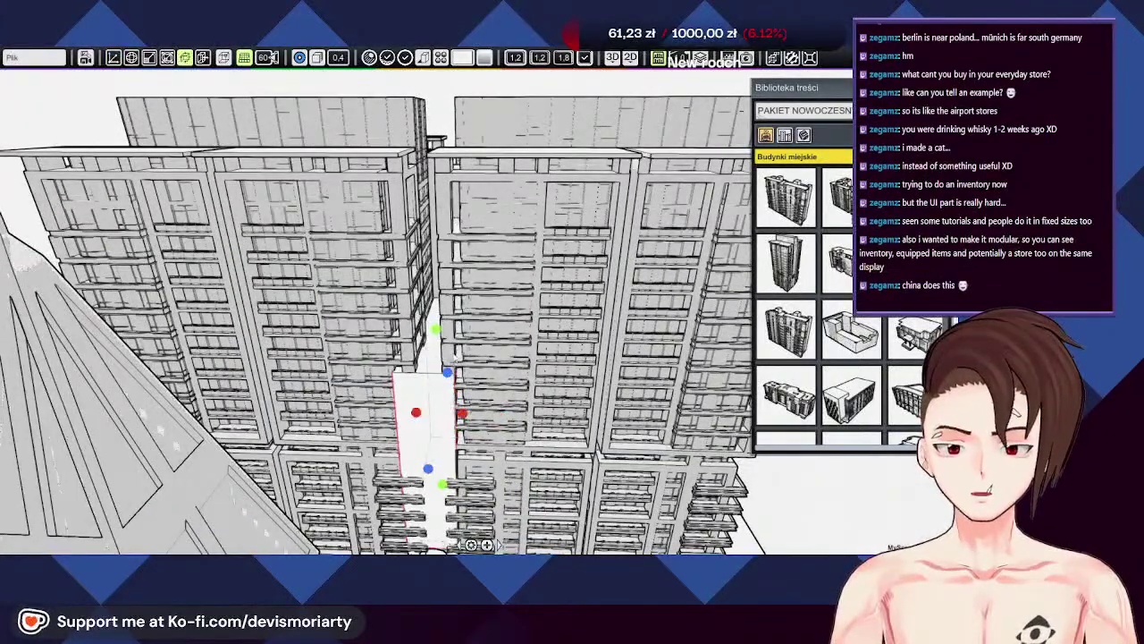
drag(435, 328, 456, 161)
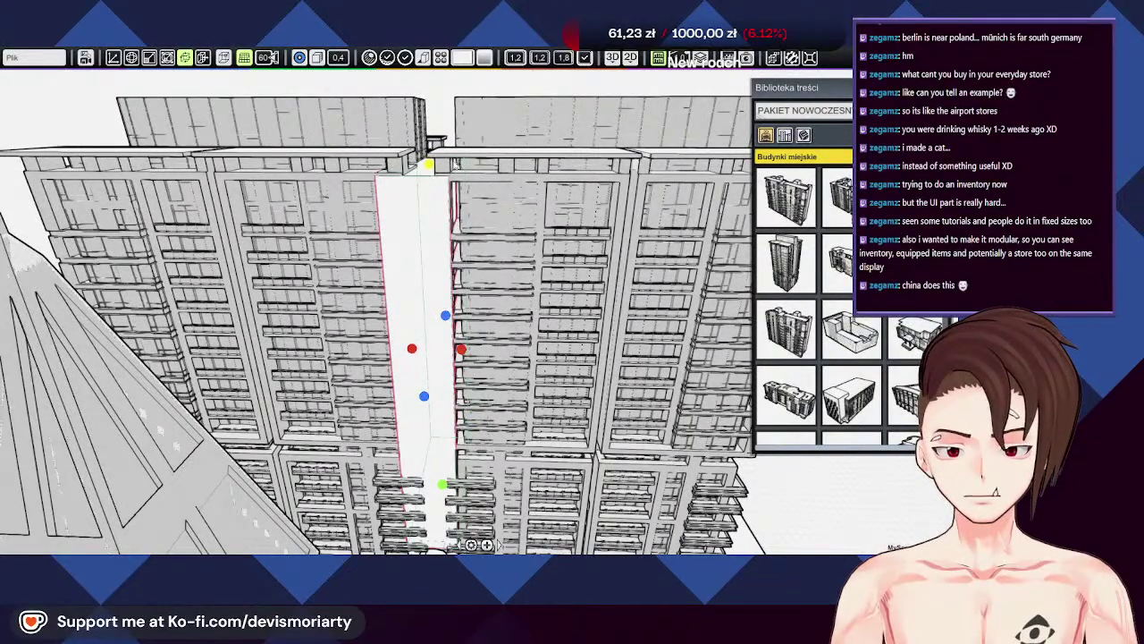
middle_drag(456, 163, 444, 94)
Step: Slide the high-rise sideways toward the tall white block to close its side against the block
scroll(496, 281, up, 3)
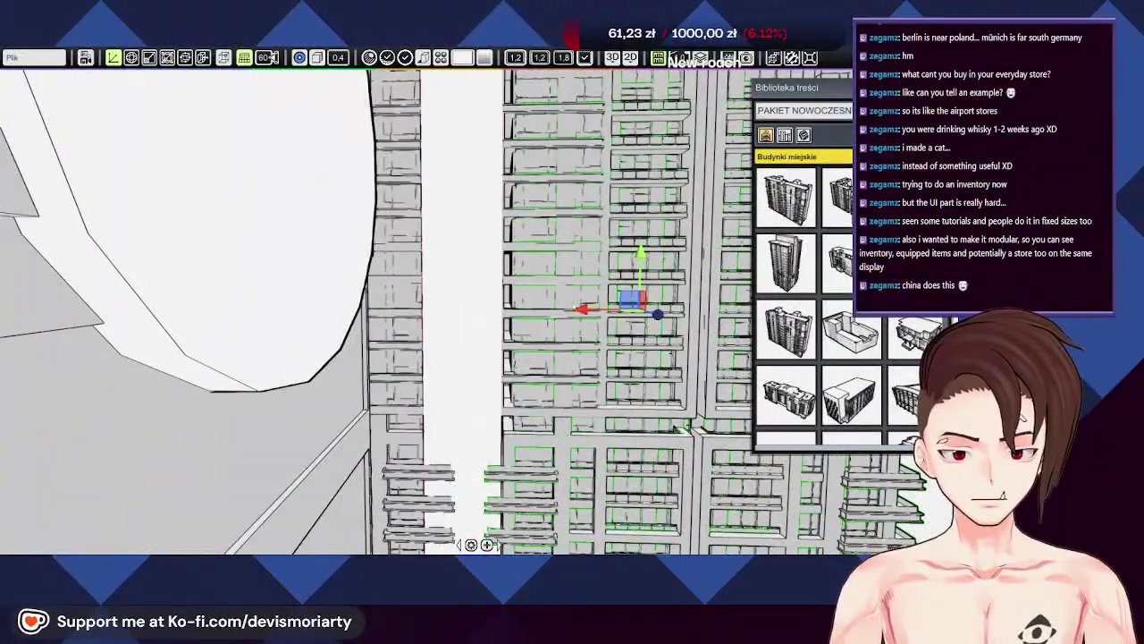
drag(585, 309, 576, 309)
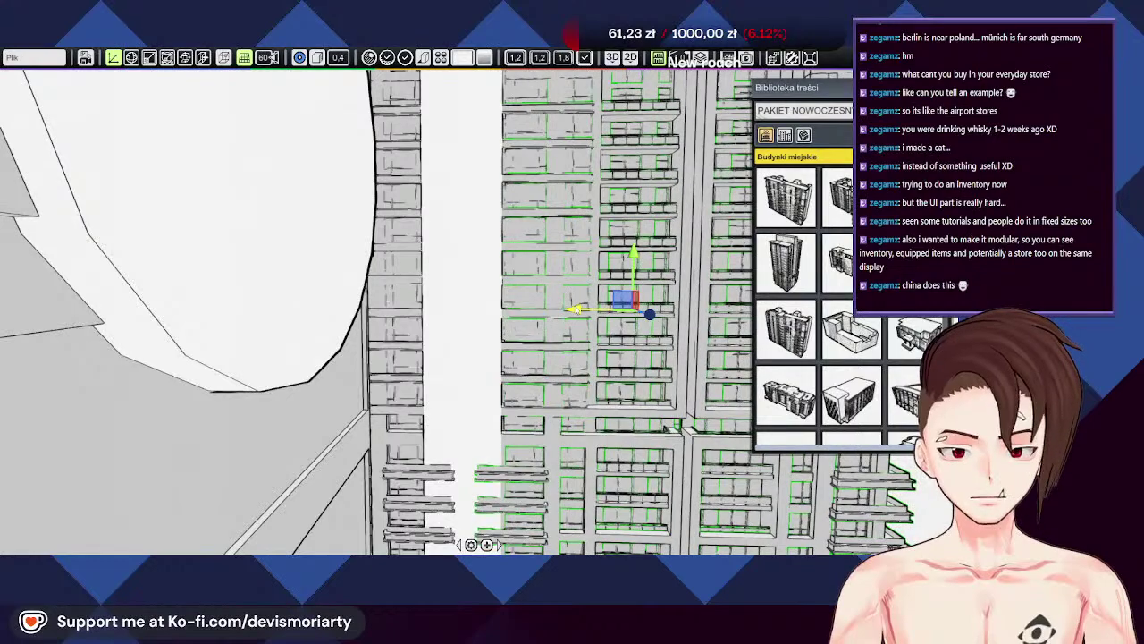
scroll(576, 309, down, 4)
middle_drag(576, 310, 550, 174)
middle_drag(207, 239, 252, 271)
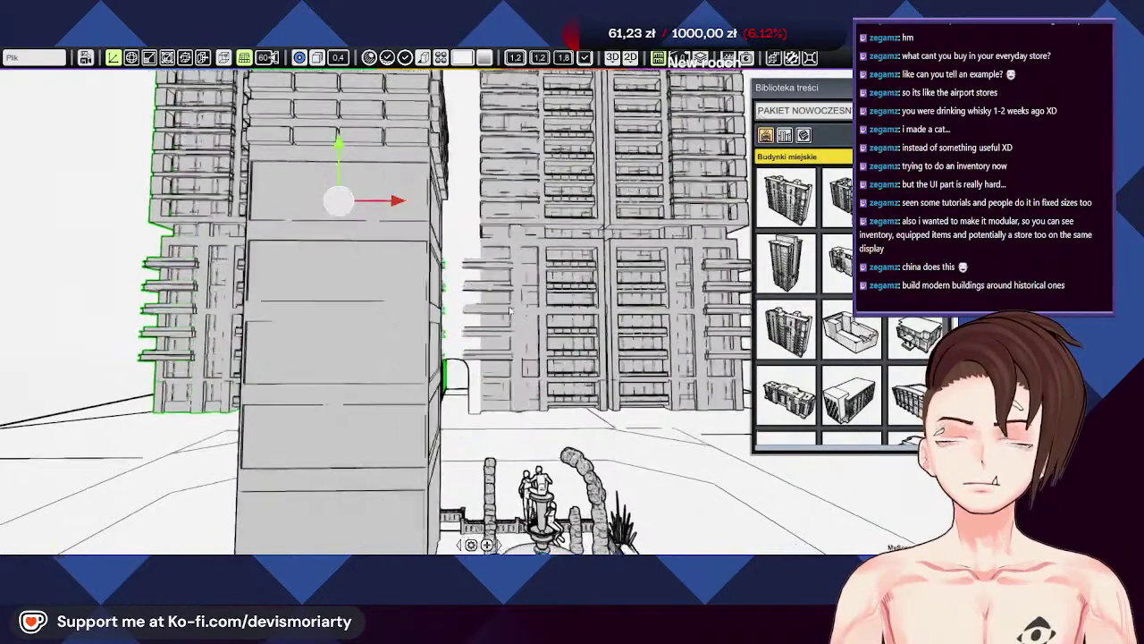
Step: Examine how both high-rises meet the arched passage and frame the clock tower, from close up and from a distance
middle_drag(511, 310, 486, 432)
scroll(425, 344, up, 3)
scroll(424, 344, up, 3)
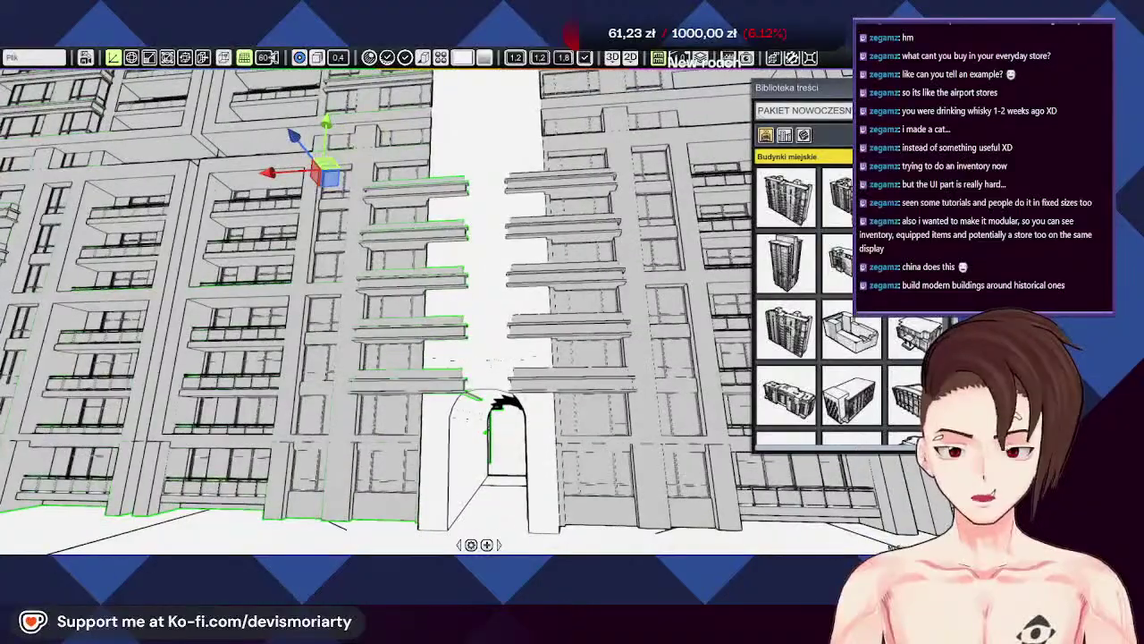
middle_drag(343, 221, 573, 332)
scroll(573, 332, down, 5)
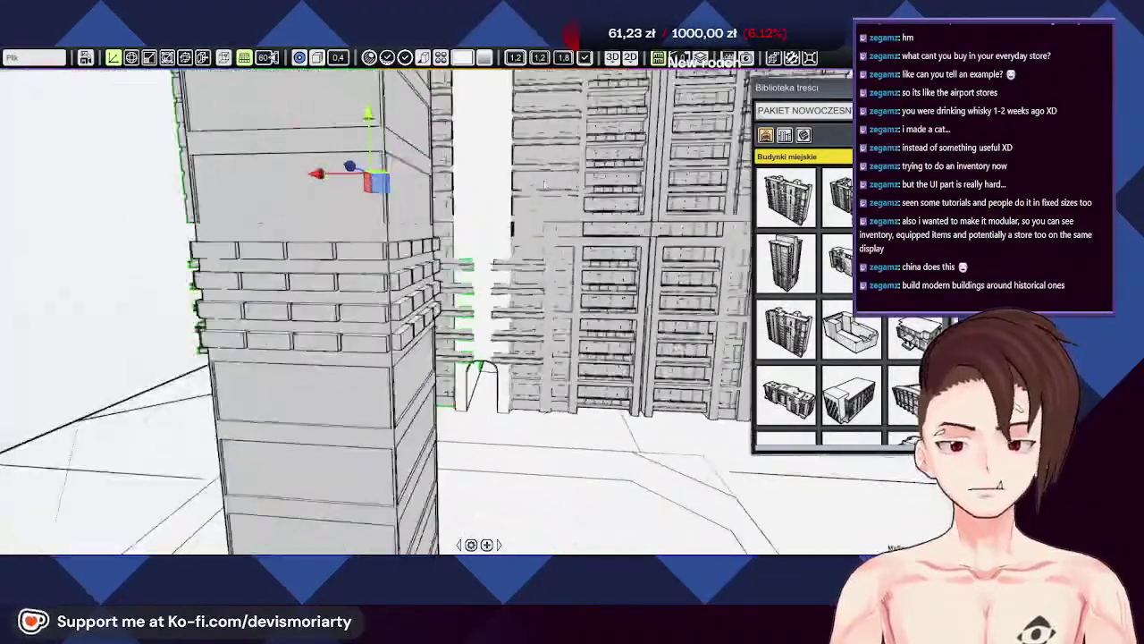
middle_drag(543, 185, 506, 268)
scroll(480, 312, down, 6)
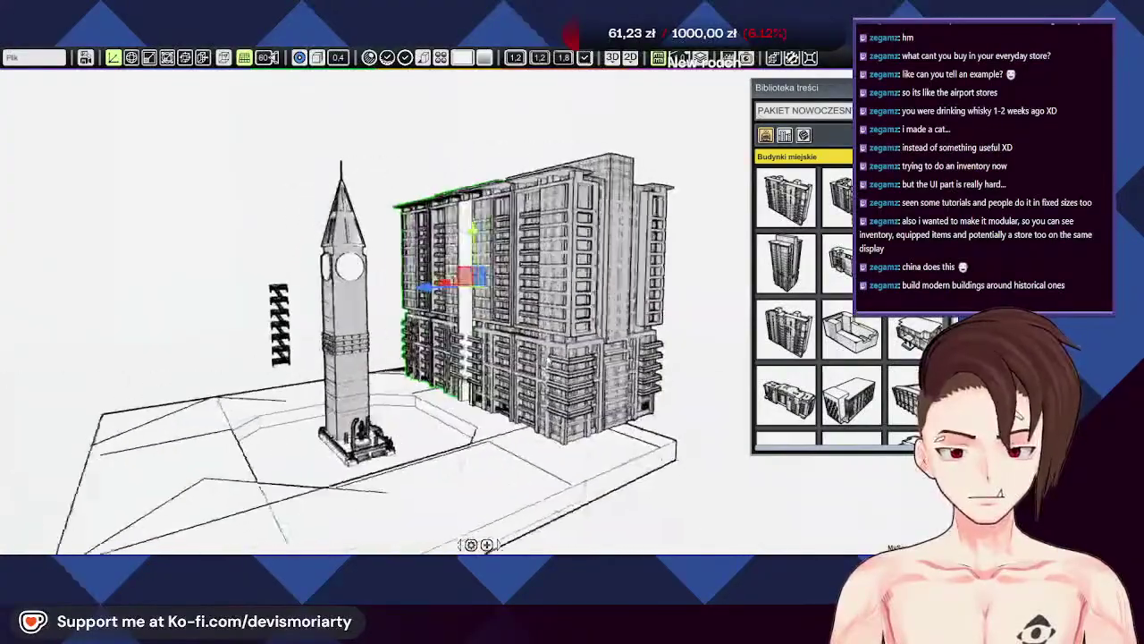
scroll(590, 394, up, 3)
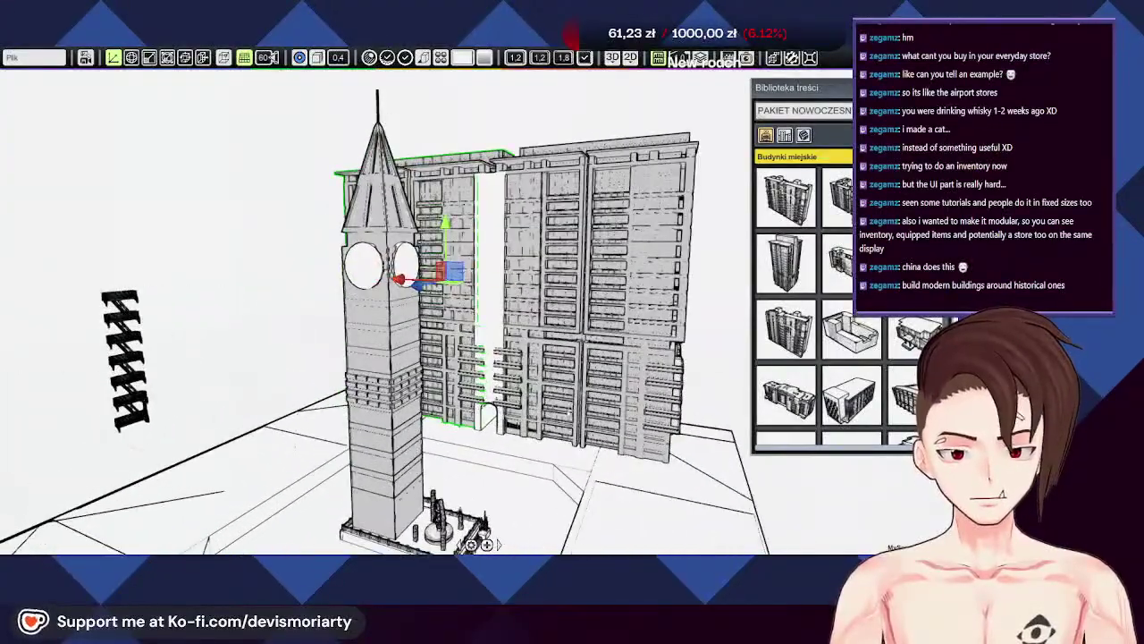
Step: Try to move the tall block along the gap between the high-rises, and undo the move
middle_drag(590, 394, 651, 471)
middle_drag(420, 270, 514, 317)
scroll(493, 319, up, 5)
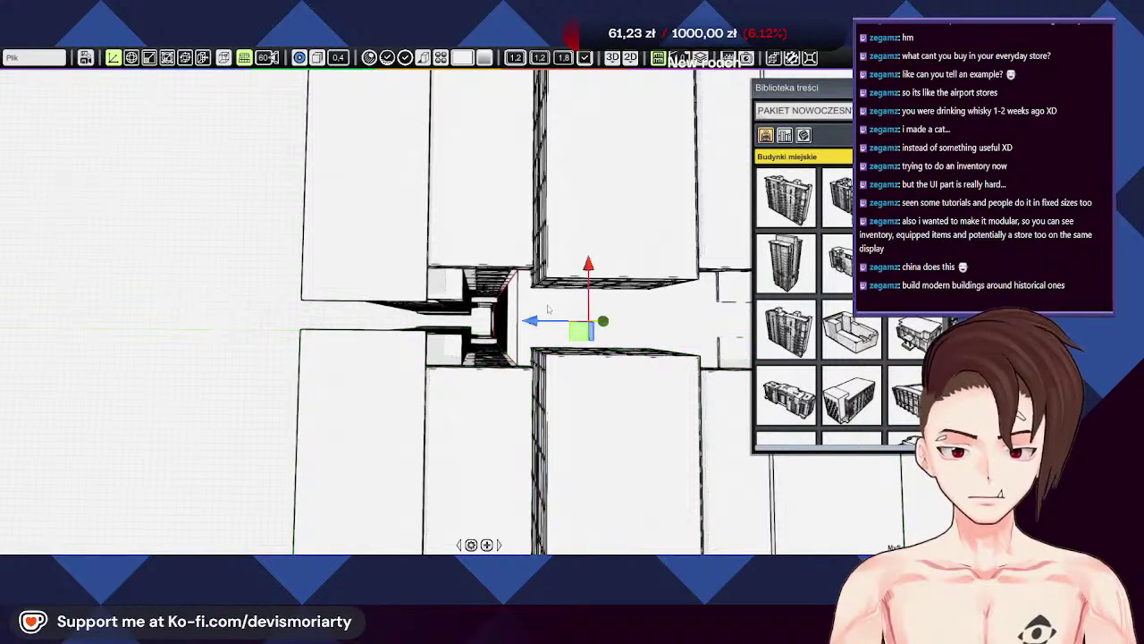
drag(540, 323, 402, 327)
key(ctrl+z)
Step: Push the tall block's outer face inward so the high-rises' balconies project in front of it
key(t)
middle_drag(403, 327, 438, 210)
scroll(402, 215, up, 4)
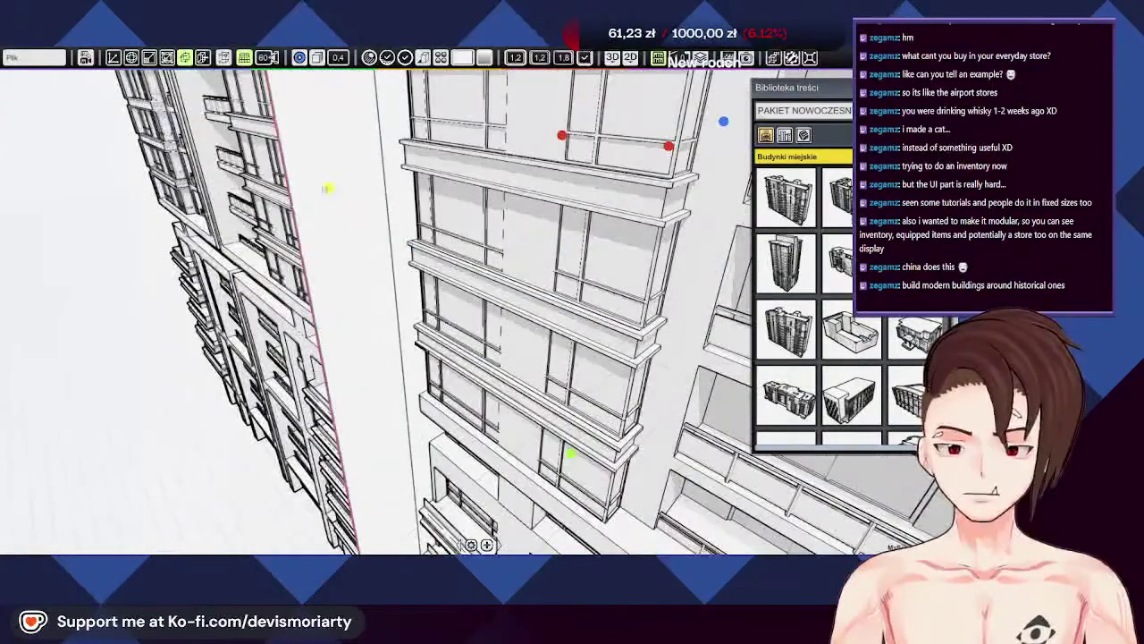
drag(328, 188, 354, 185)
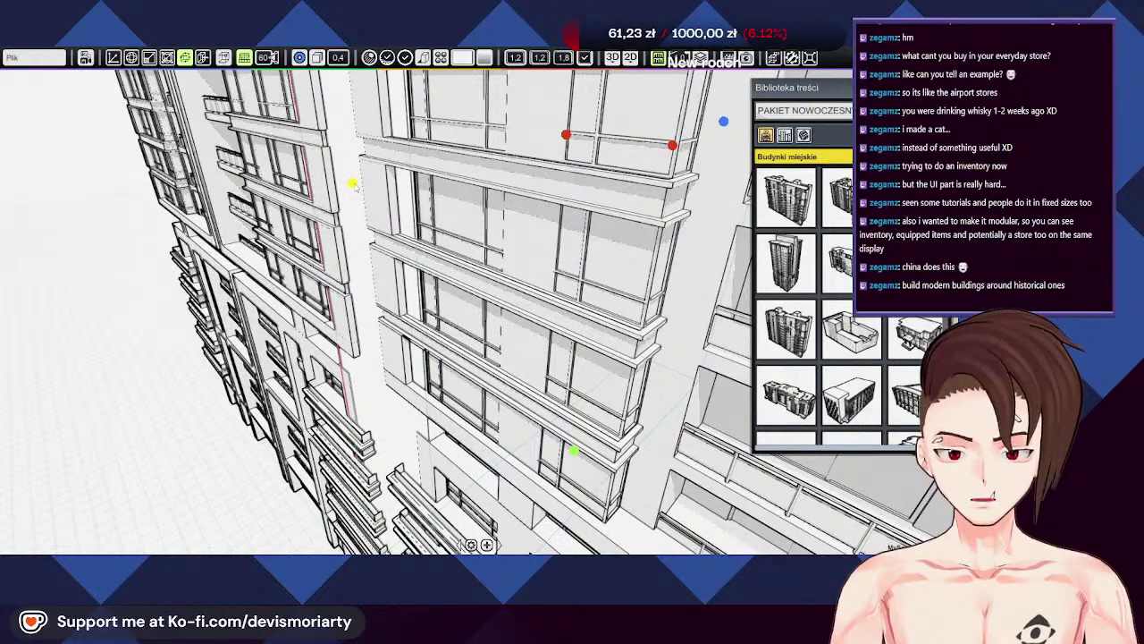
Step: Select one side pillar of the arched passage together with the adjoining arch segment
middle_drag(355, 186, 492, 210)
scroll(492, 210, down, 5)
middle_drag(496, 358, 478, 255)
scroll(478, 268, up, 8)
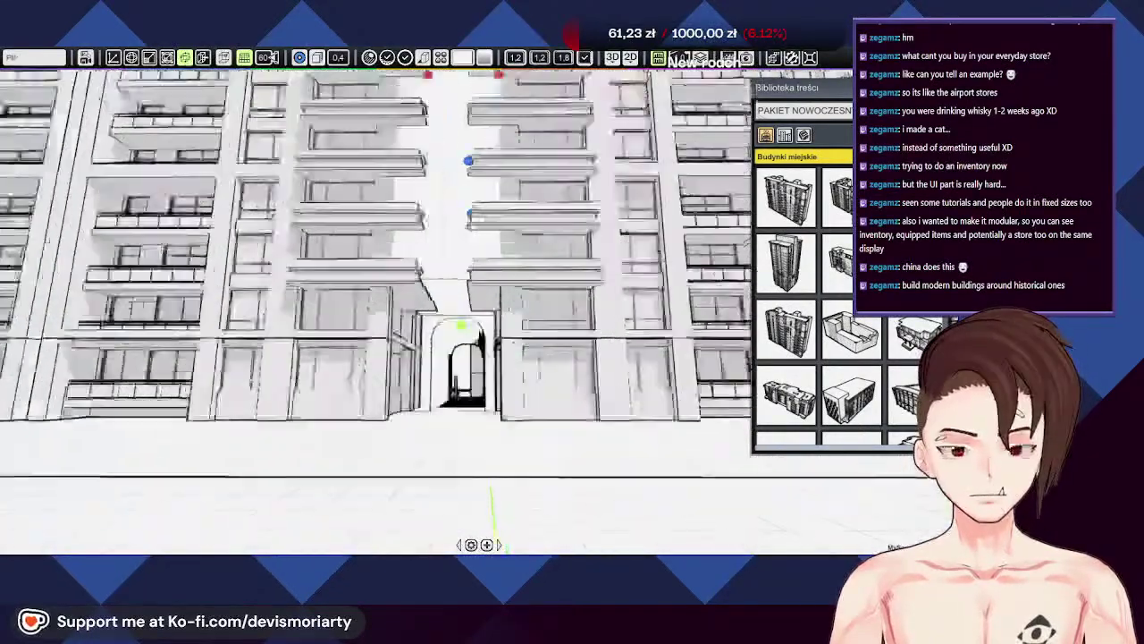
middle_drag(478, 357, 455, 233)
scroll(437, 340, up, 3)
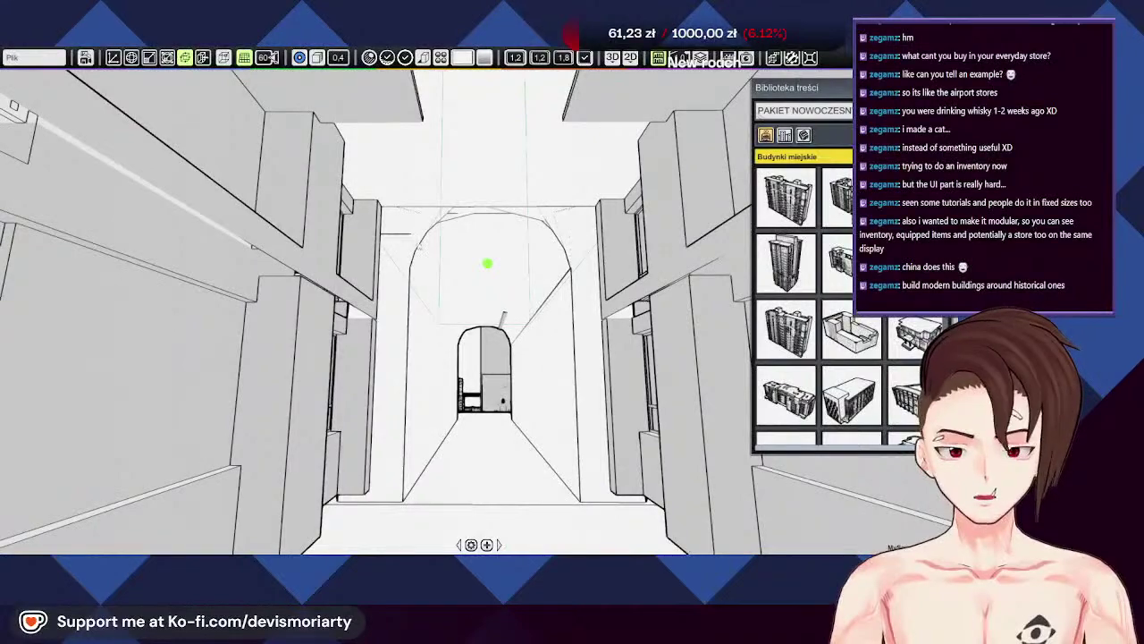
click(433, 350)
middle_drag(432, 350, 414, 248)
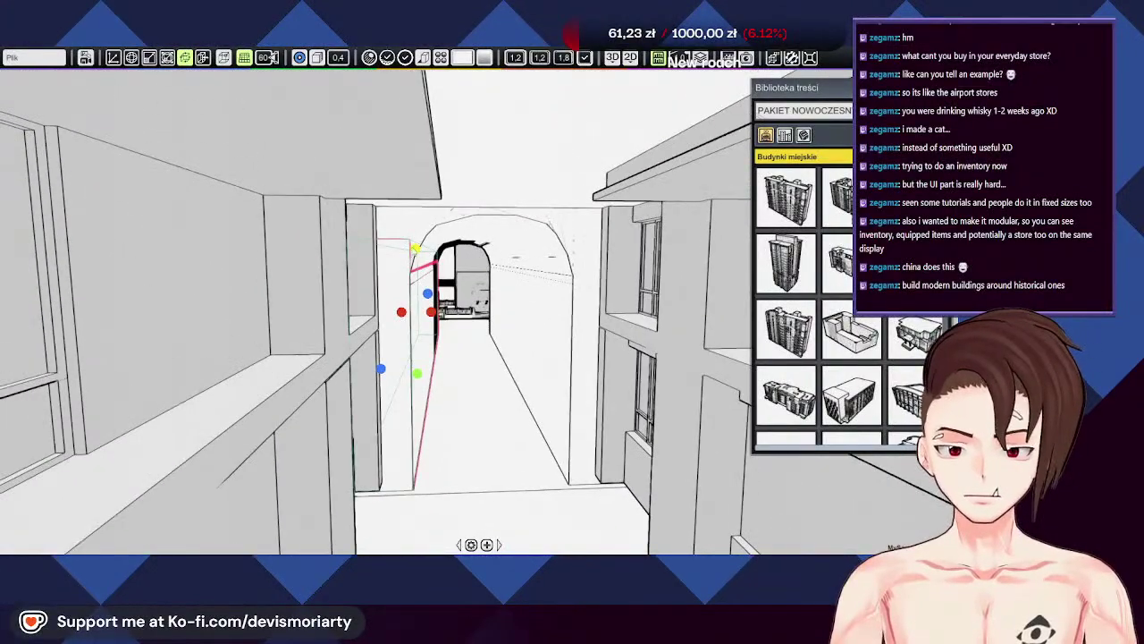
scroll(415, 247, up, 4)
click(348, 179)
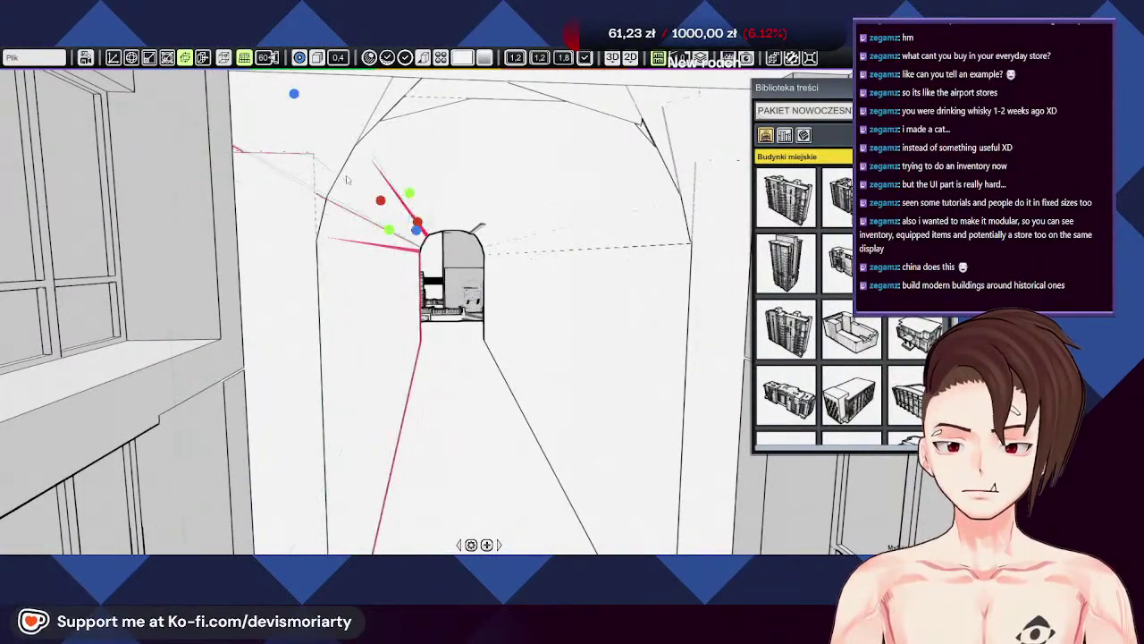
Step: Extend the selection with the remaining curved arch segments and the opposite side pillar of the passage
scroll(347, 180, down, 3)
scroll(396, 259, up, 3)
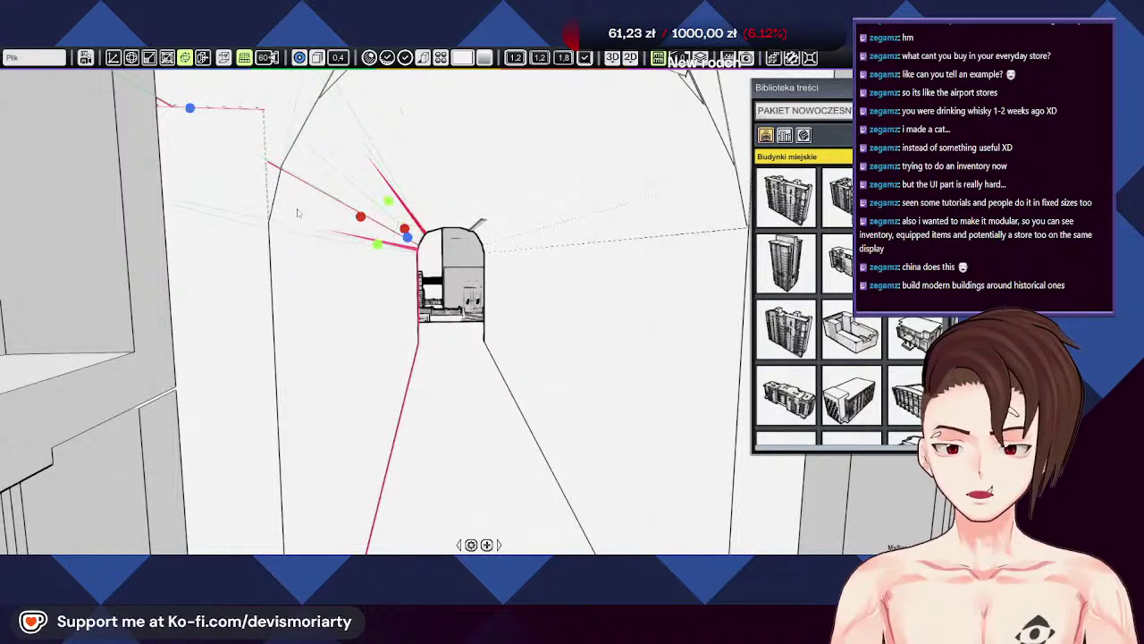
scroll(365, 293, down, 3)
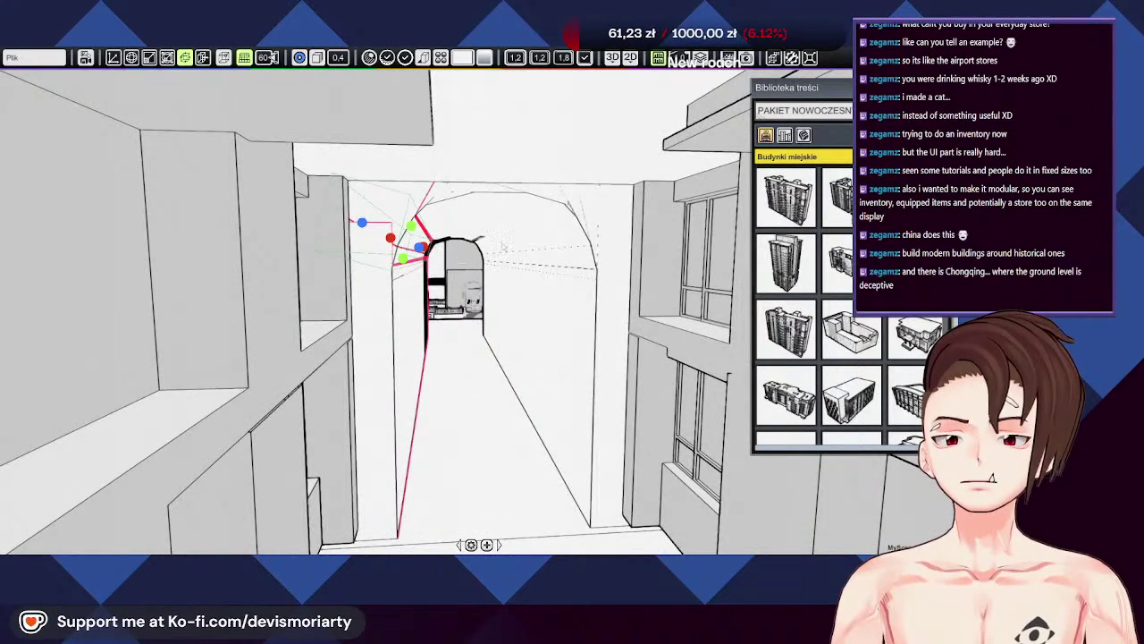
middle_drag(517, 266, 510, 266)
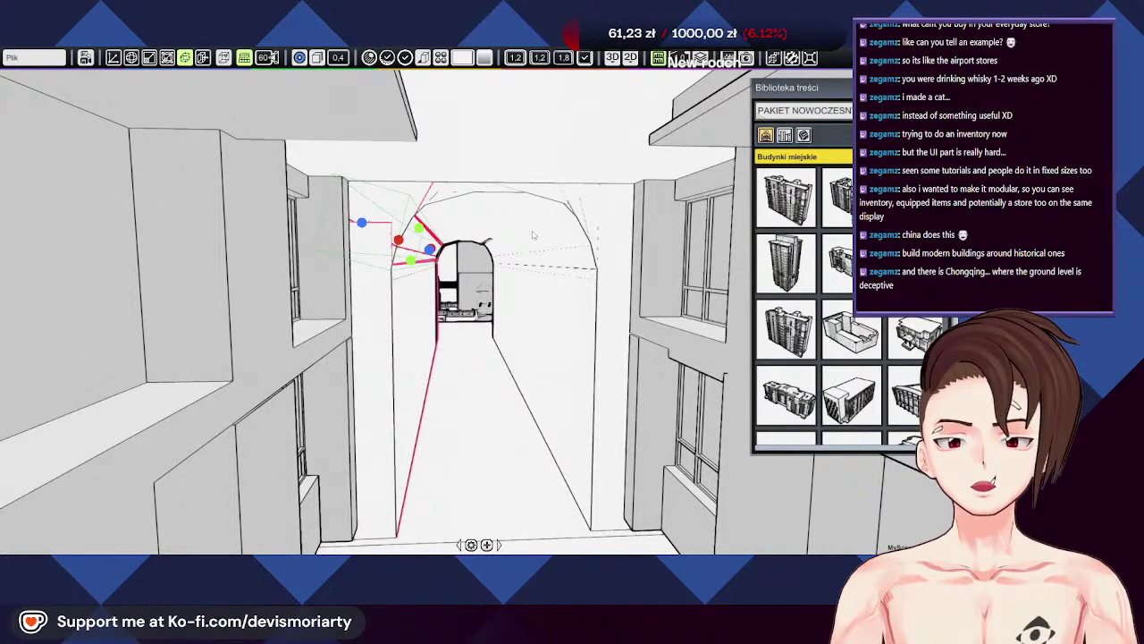
scroll(402, 195, up, 3)
scroll(403, 195, down, 2)
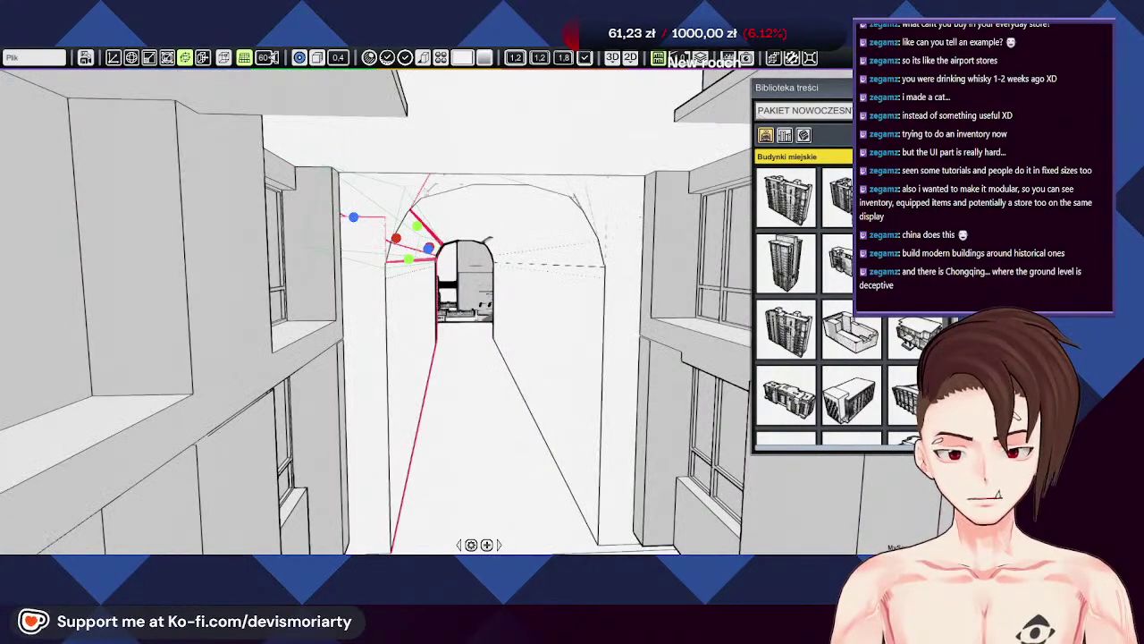
shift+click(432, 198)
shift+click(453, 201)
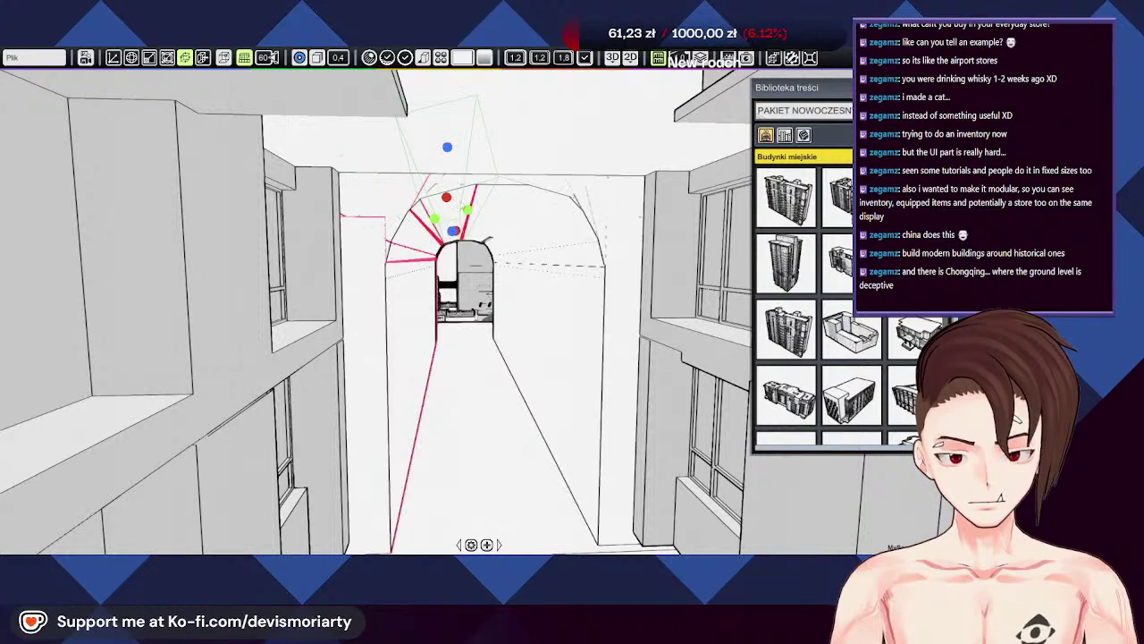
drag(491, 201, 599, 235)
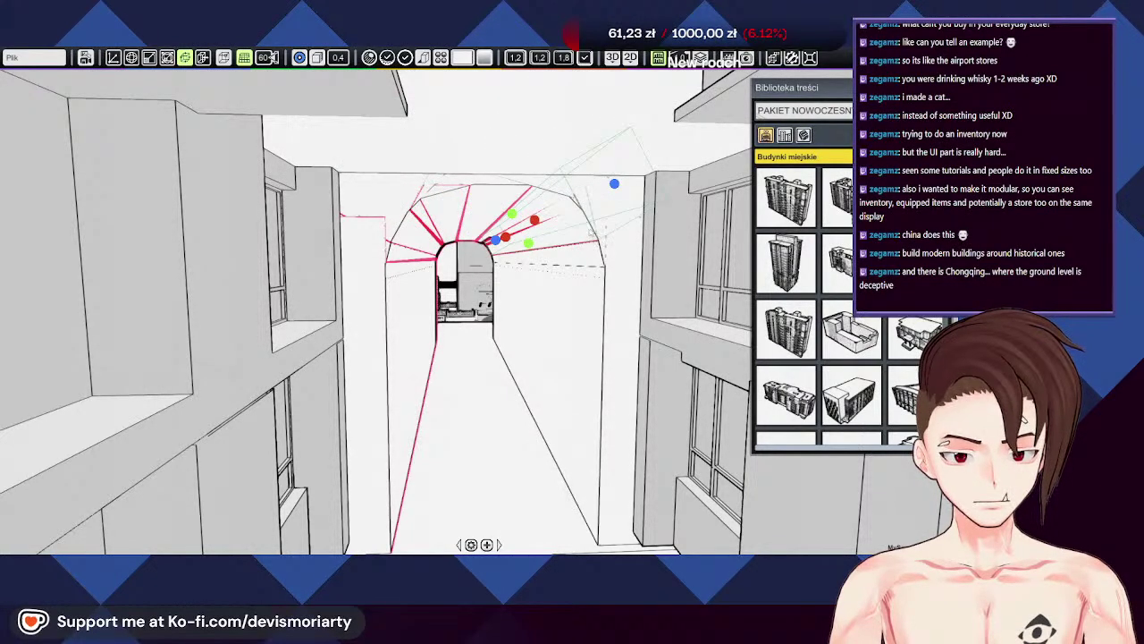
shift+click(535, 252)
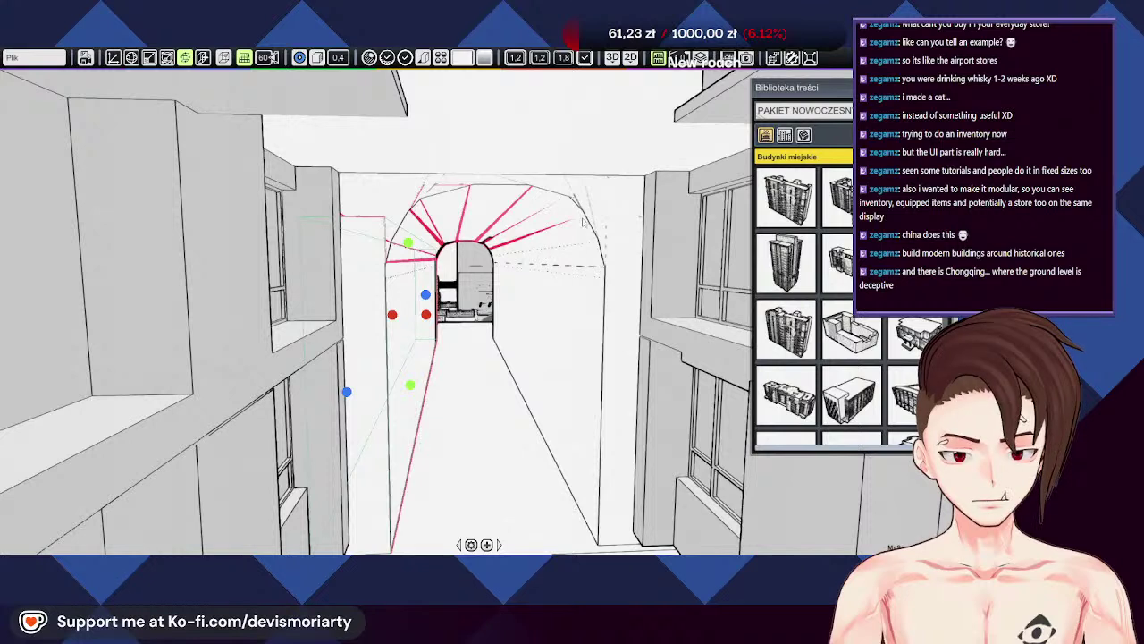
shift+click(584, 222)
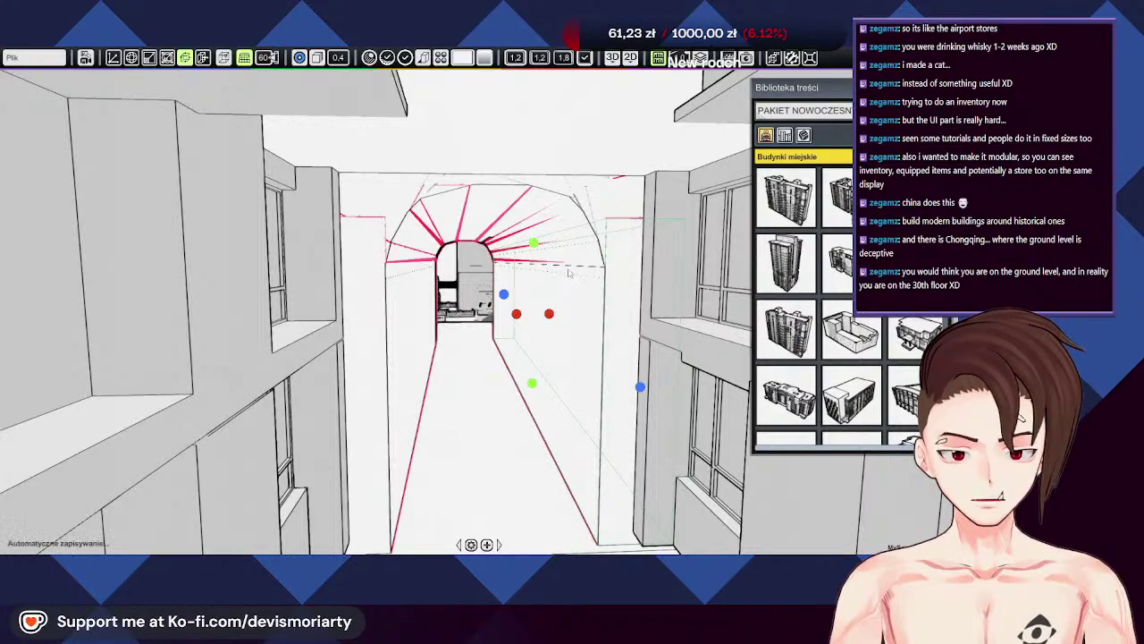
Step: Slide the selected arched passage pieces along the passage's depth to align their front with the high-rise facades
scroll(570, 275, down, 5)
middle_drag(570, 275, 225, 300)
scroll(503, 265, down, 5)
middle_drag(504, 264, 646, 324)
key(w)
scroll(514, 286, down, 4)
scroll(473, 308, up, 3)
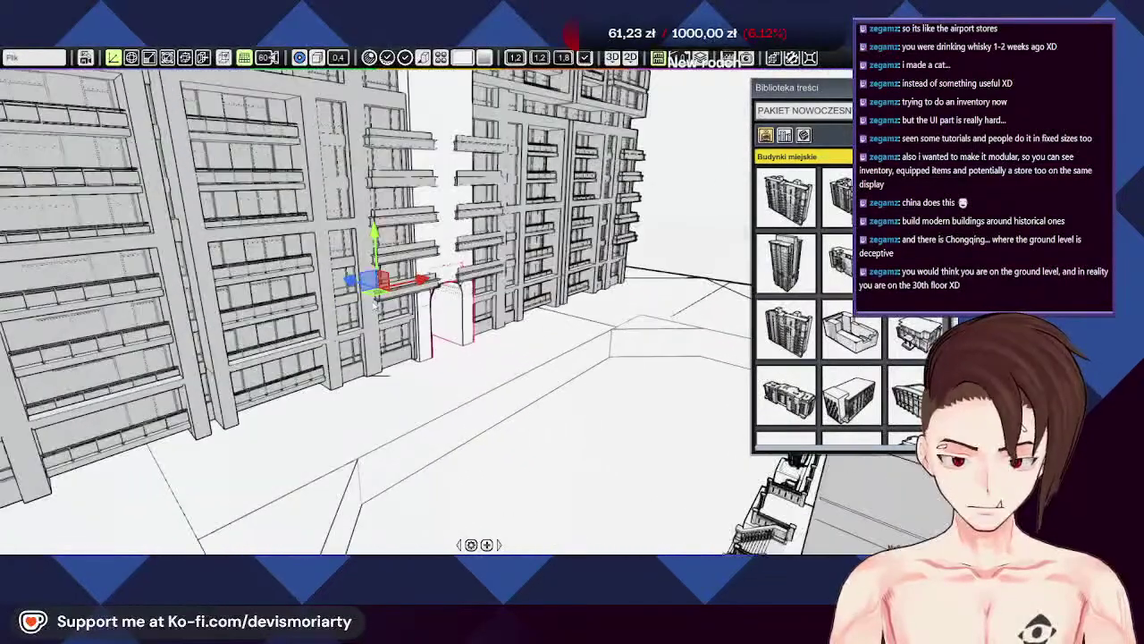
drag(339, 278, 323, 274)
scroll(480, 320, up, 2)
middle_drag(459, 313, 481, 296)
scroll(464, 293, up, 2)
drag(297, 285, 302, 286)
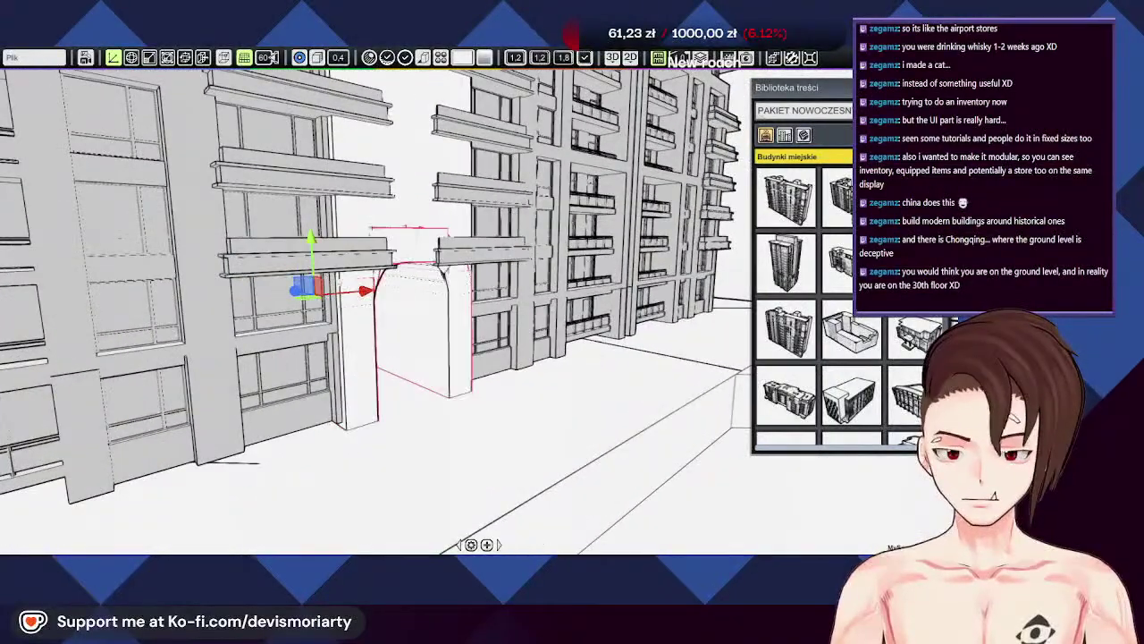
Step: Stretch the selected arched passage pieces along the passage's depth toward the front of the high-rises
scroll(350, 284, up, 4)
middle_drag(349, 285, 252, 277)
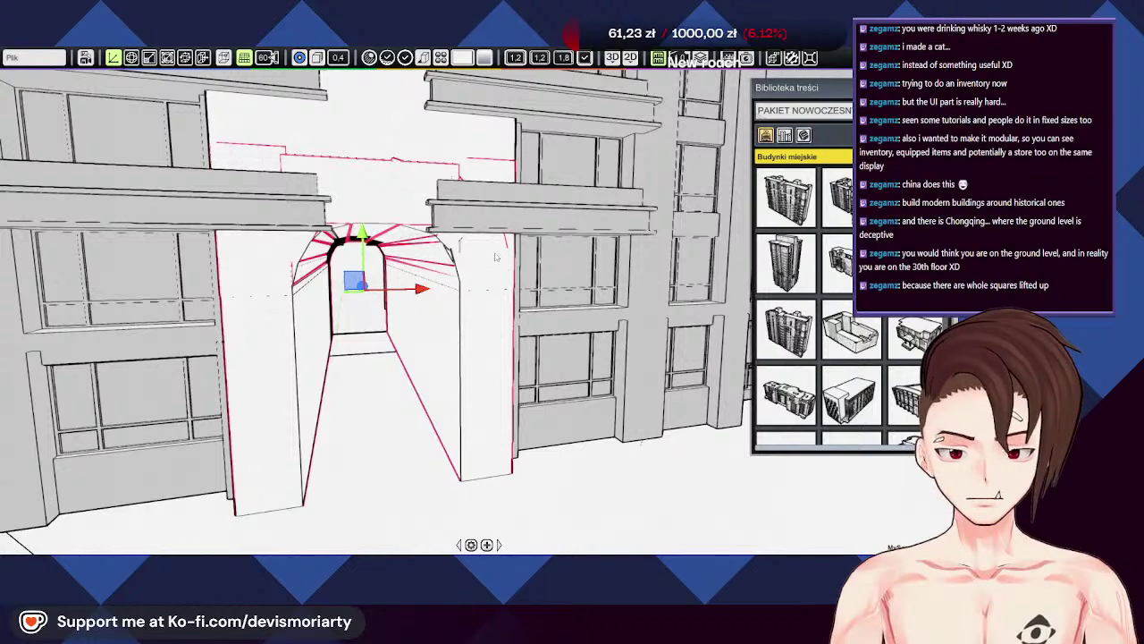
middle_drag(252, 276, 430, 294)
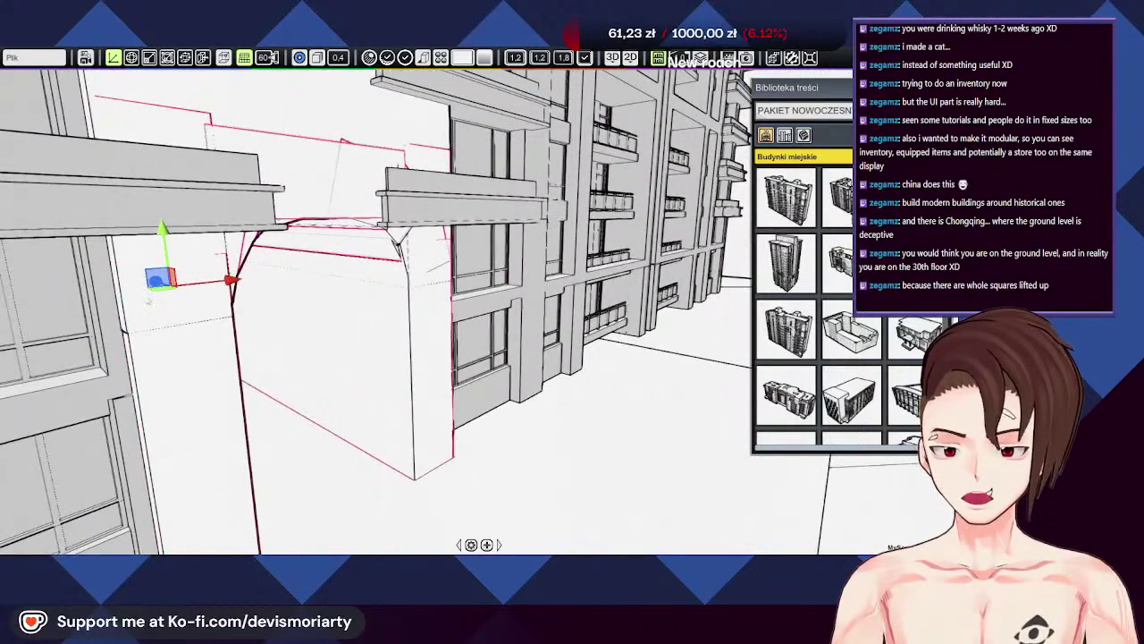
middle_drag(148, 301, 554, 357)
drag(447, 376, 449, 369)
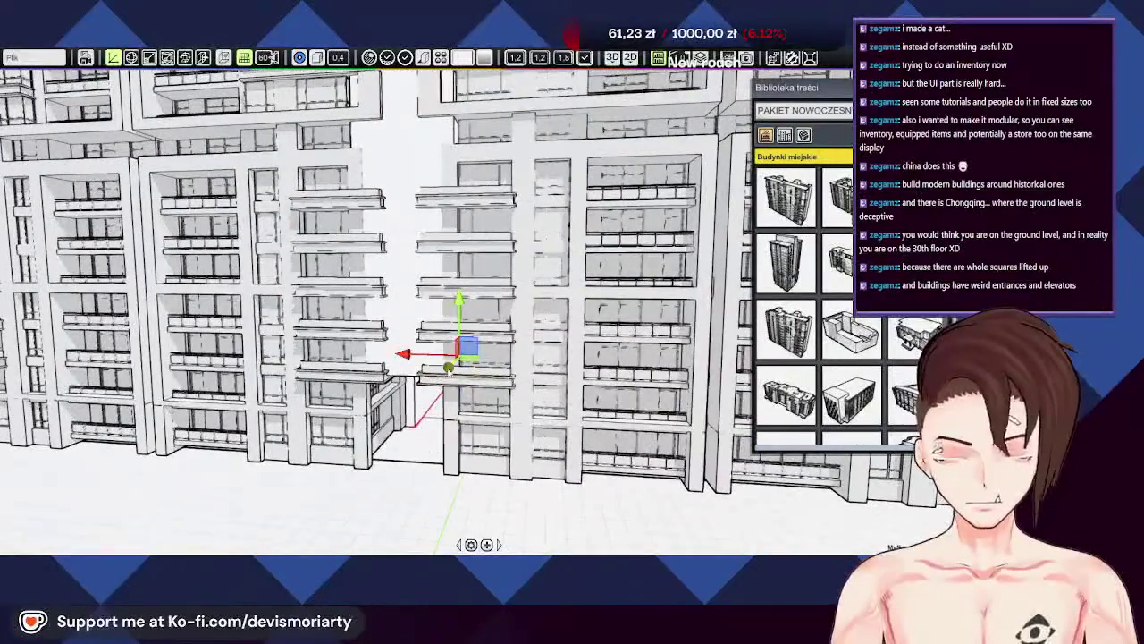
key(r)
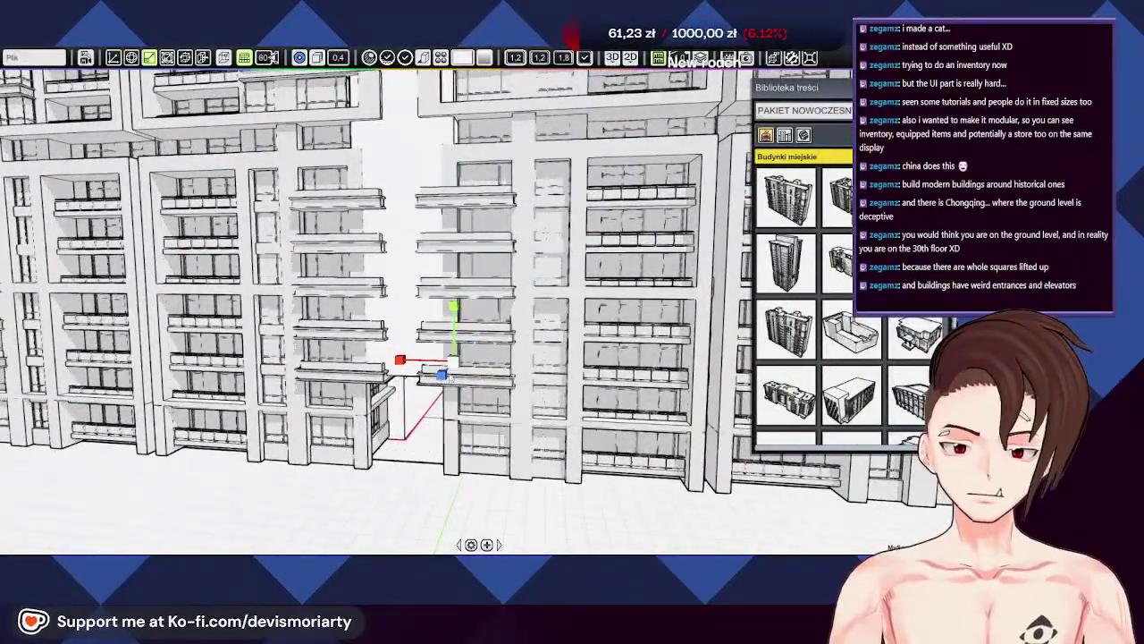
drag(442, 374, 440, 378)
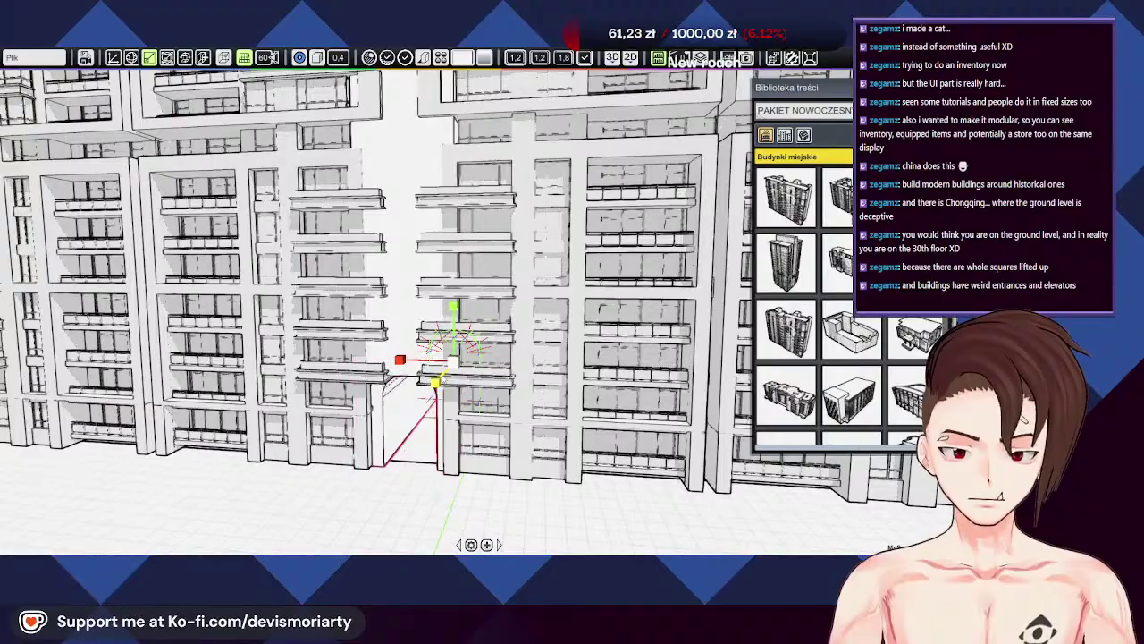
middle_drag(436, 382, 242, 371)
Step: Move the arched passage pieces along their depth to line up their front with the high-rise facades
key(w)
middle_drag(200, 291, 250, 353)
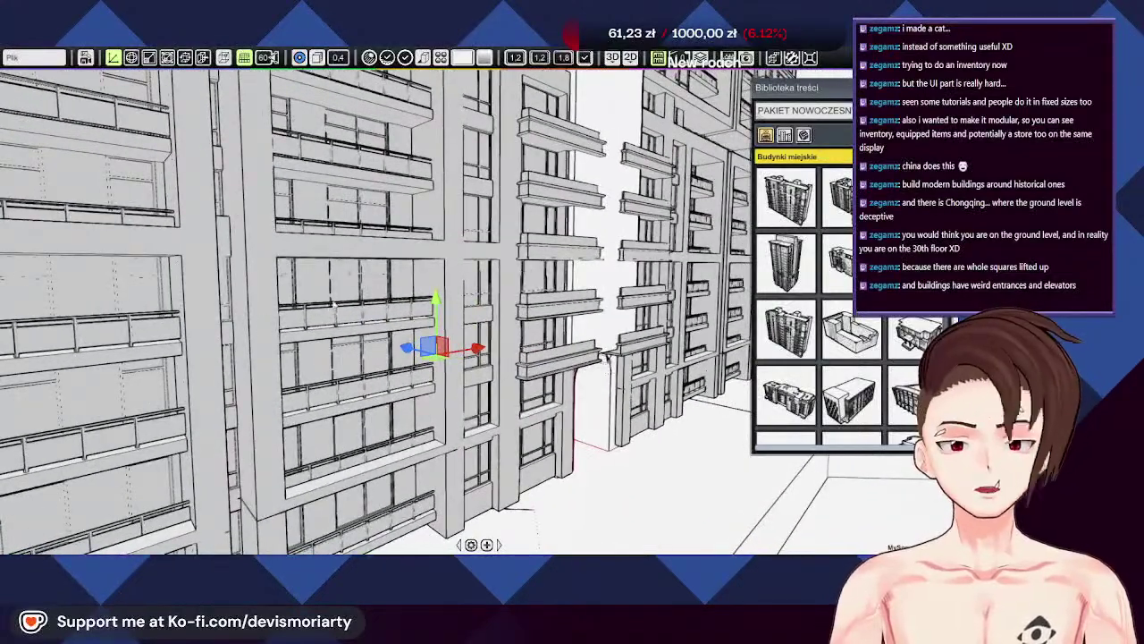
middle_drag(334, 306, 326, 362)
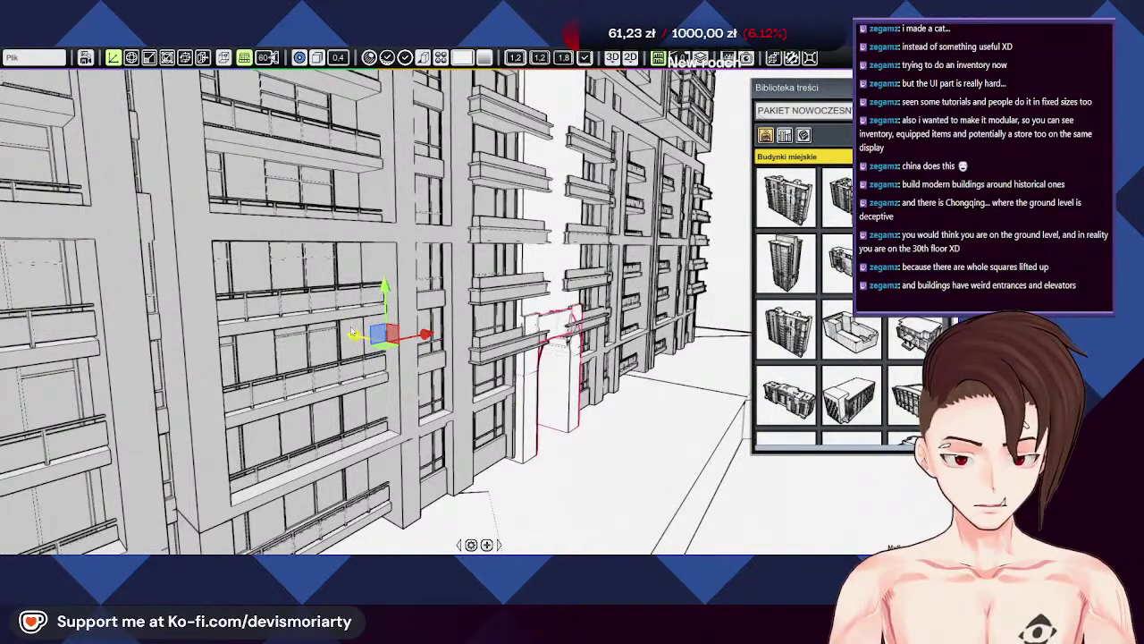
middle_drag(401, 324, 300, 347)
Step: Select the tall block between the high-rises and adjust its outer face to fit the depth of the arched passage
middle_drag(463, 293, 314, 310)
scroll(389, 268, up, 4)
key(r)
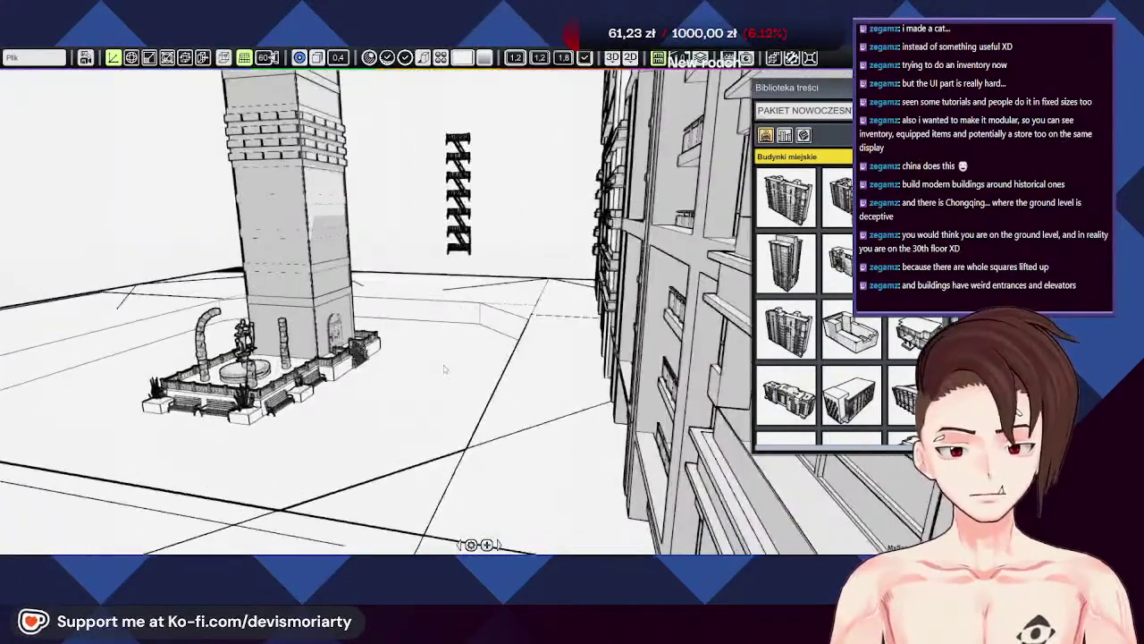
right_drag(444, 368, 561, 267)
key(r)
scroll(473, 311, up, 2)
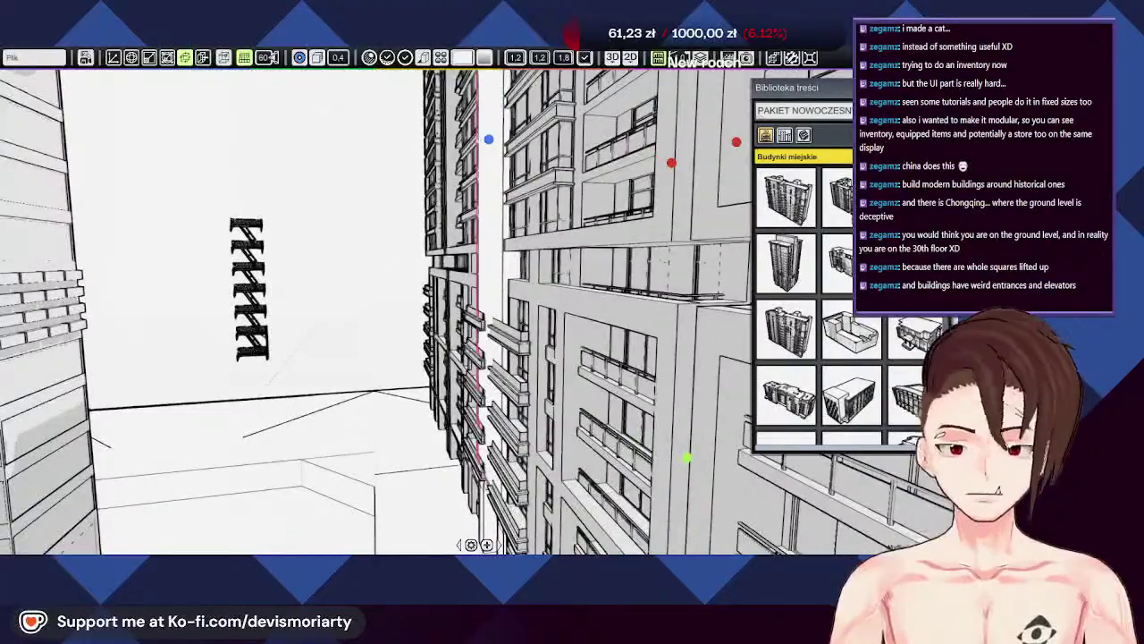
right_drag(492, 227, 468, 364)
right_drag(482, 304, 451, 344)
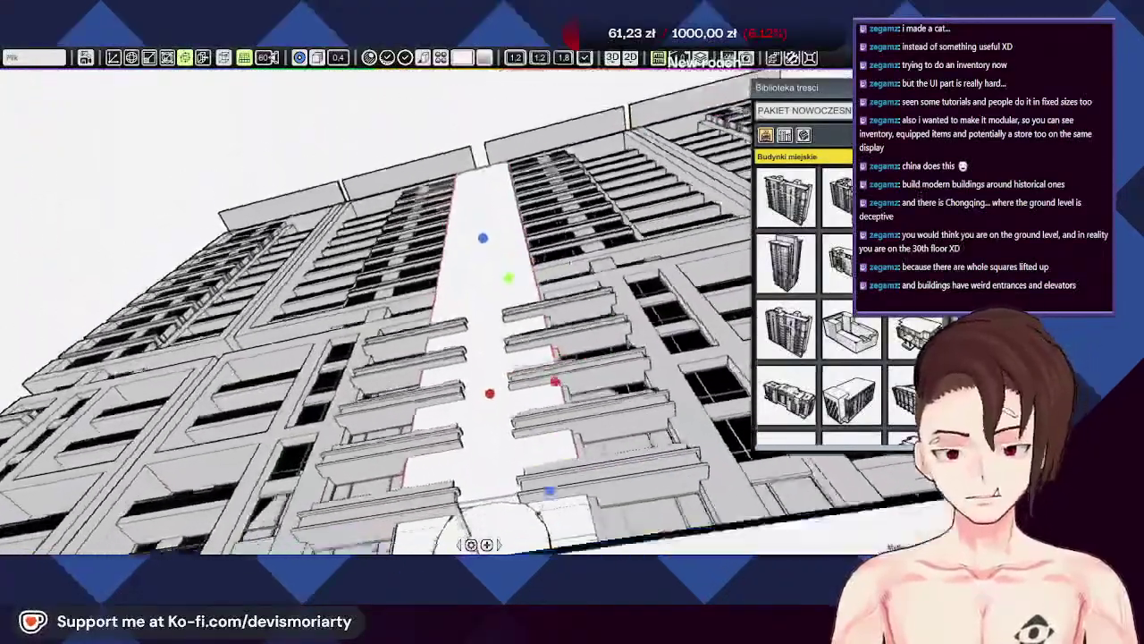
right_drag(571, 262, 396, 462)
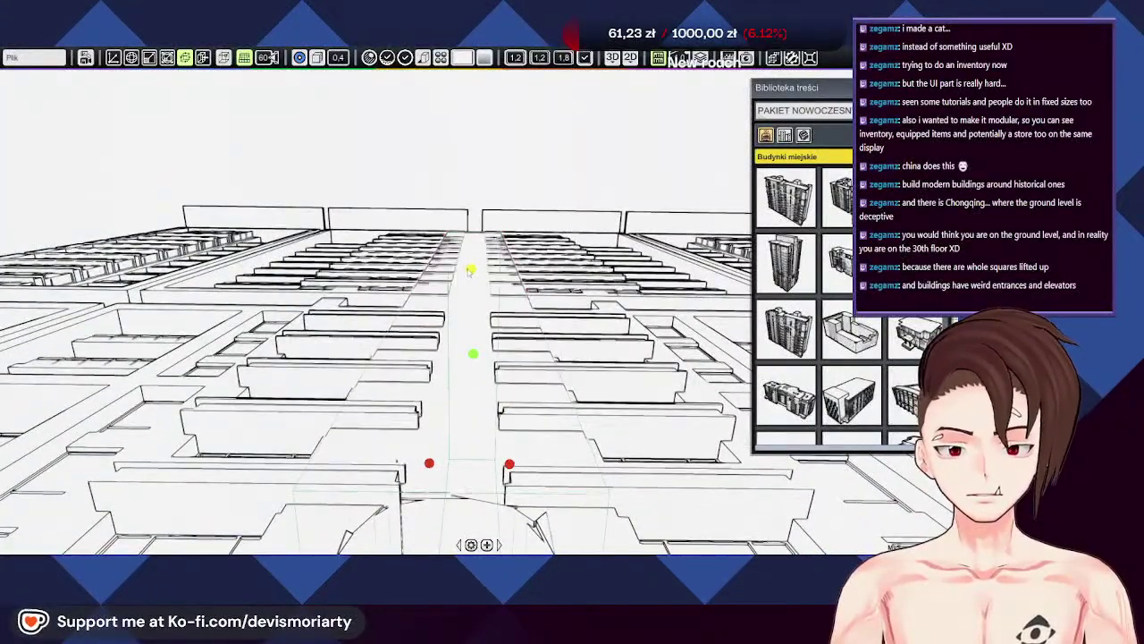
right_drag(473, 268, 577, 344)
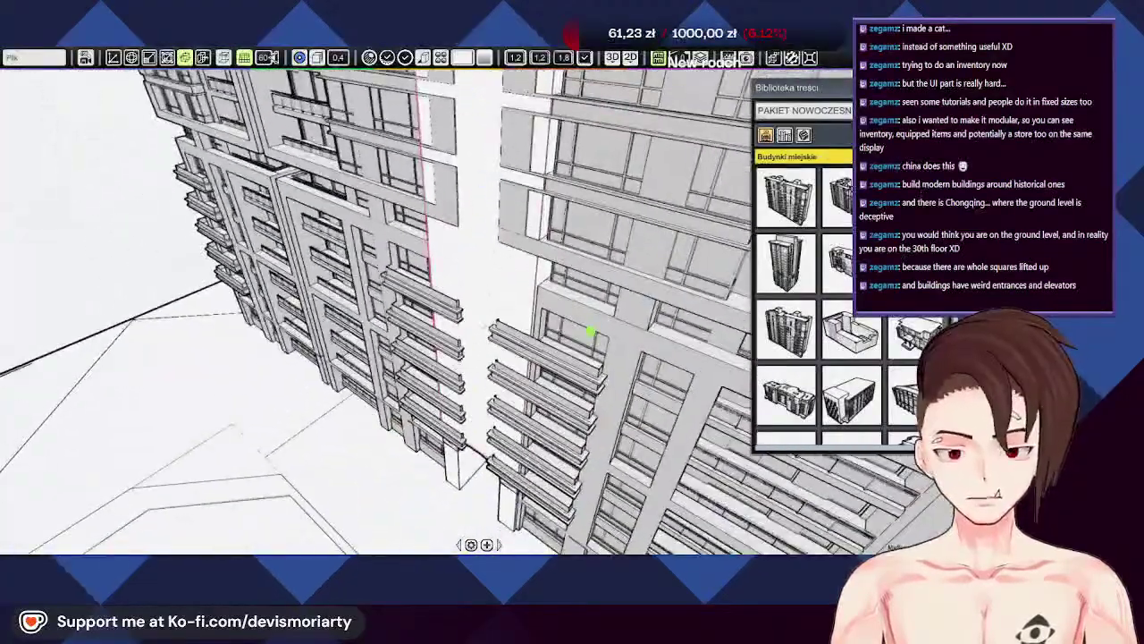
Step: Examine the two high-rises and the tall block between them from above and from both sides
scroll(576, 304, down, 5)
right_drag(608, 214, 575, 304)
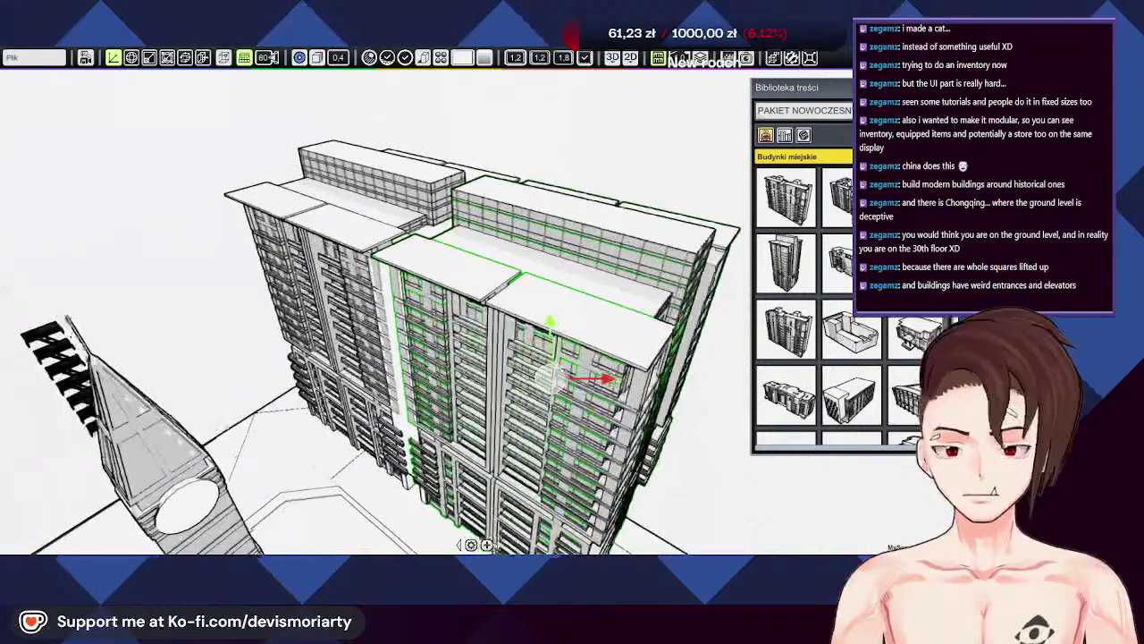
right_drag(573, 304, 572, 273)
scroll(572, 273, up, 5)
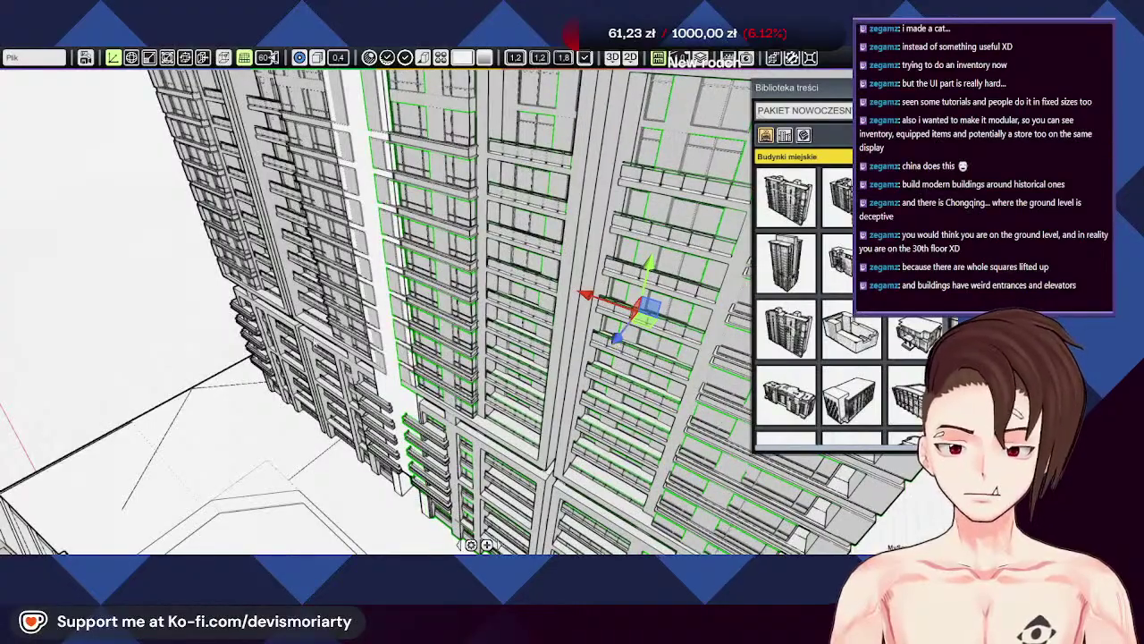
right_drag(429, 304, 536, 254)
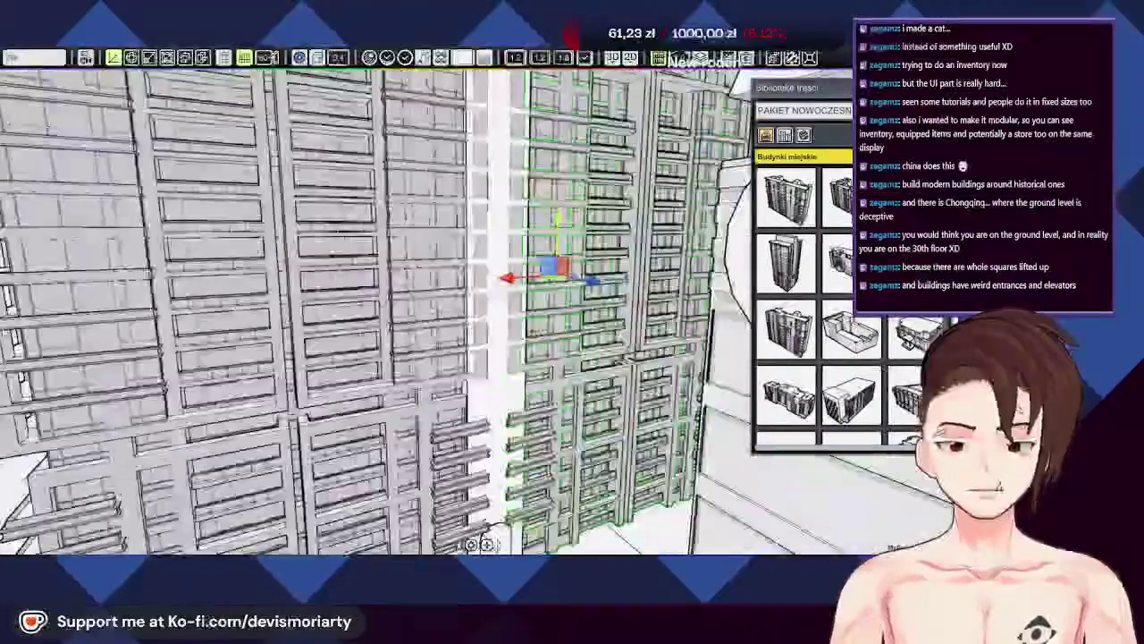
scroll(554, 269, down, 10)
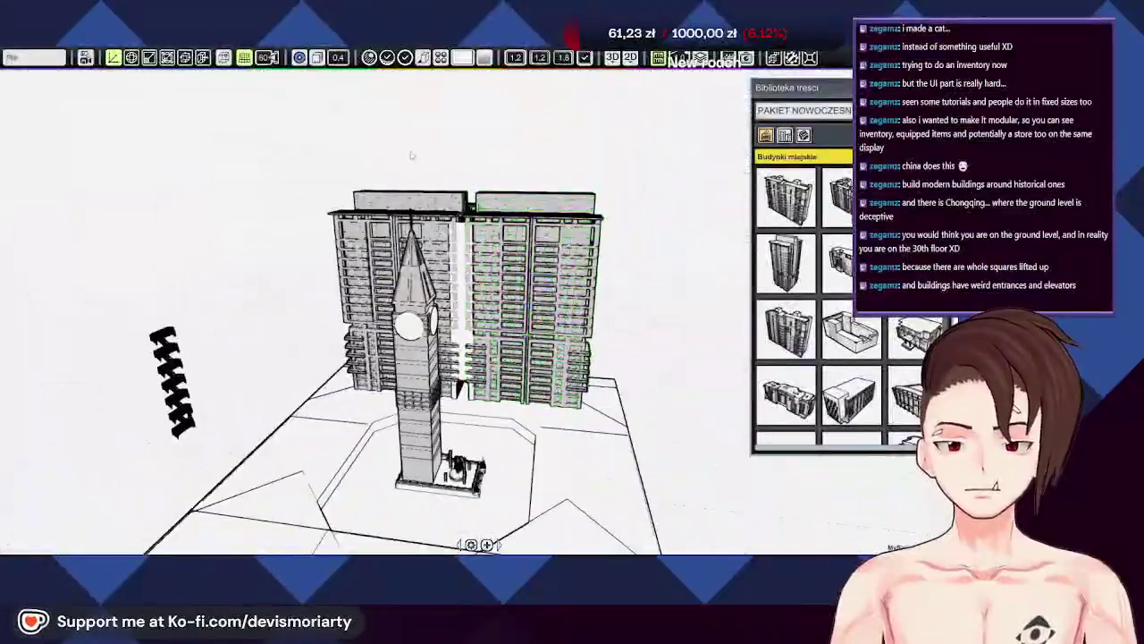
right_drag(411, 156, 173, 230)
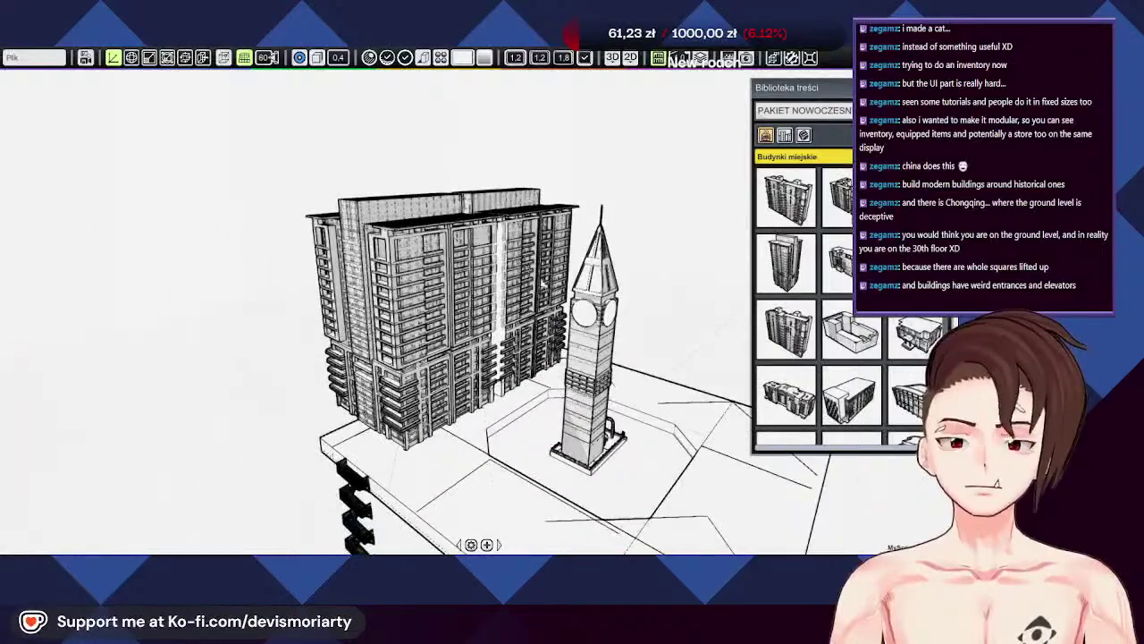
Step: Inspect the clock tower's surroundings up close, including the fountain, benches, balustrades and entrance stairs, against the high-rises behind
right_drag(542, 283, 677, 412)
scroll(677, 411, up, 4)
middle_drag(523, 429, 467, 335)
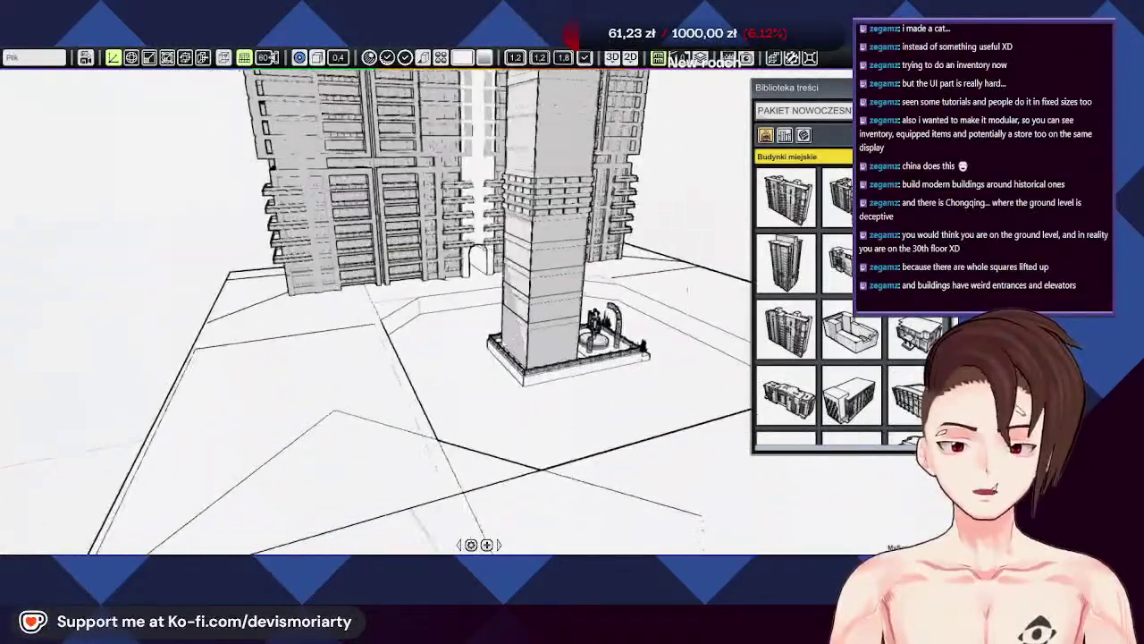
scroll(467, 335, up, 5)
right_drag(468, 334, 554, 331)
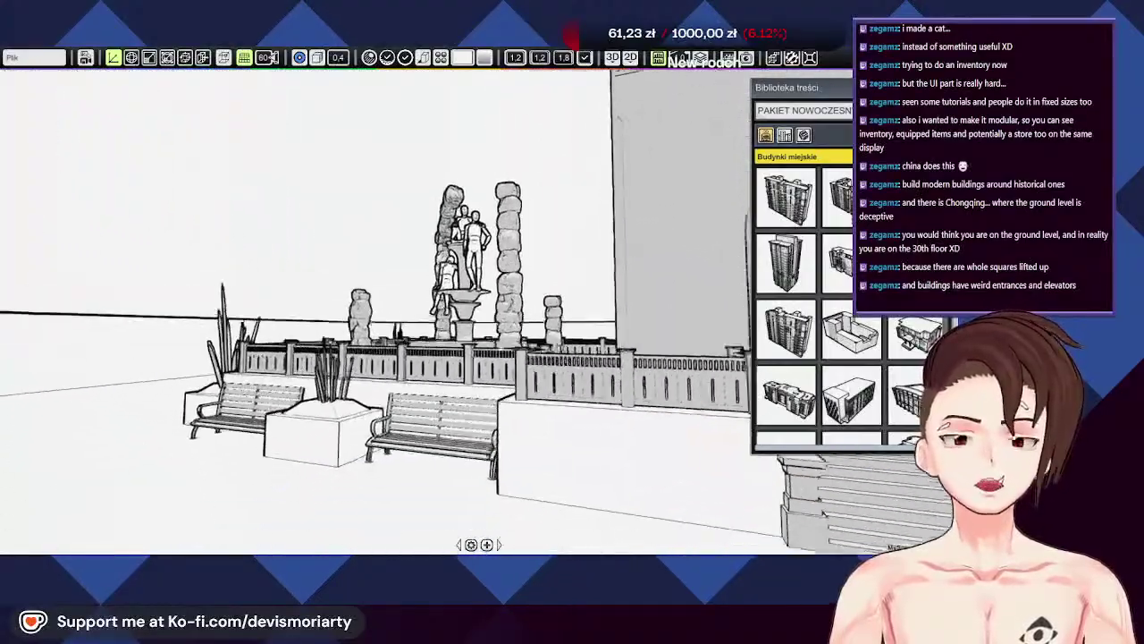
right_drag(465, 326, 617, 322)
right_drag(767, 354, 929, 402)
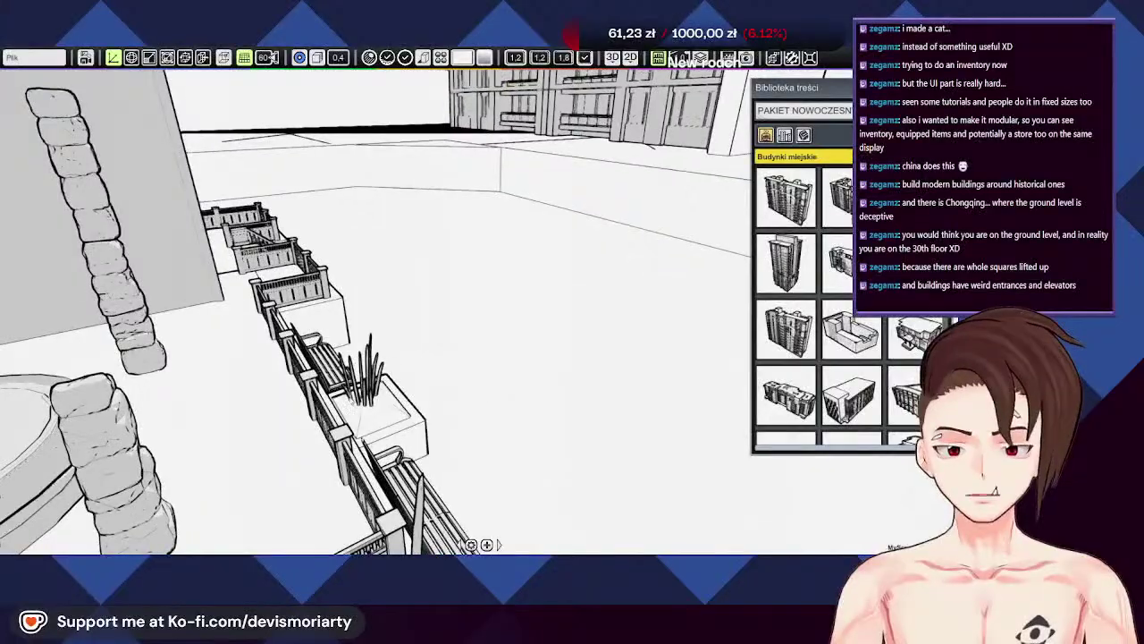
right_drag(364, 407, 461, 339)
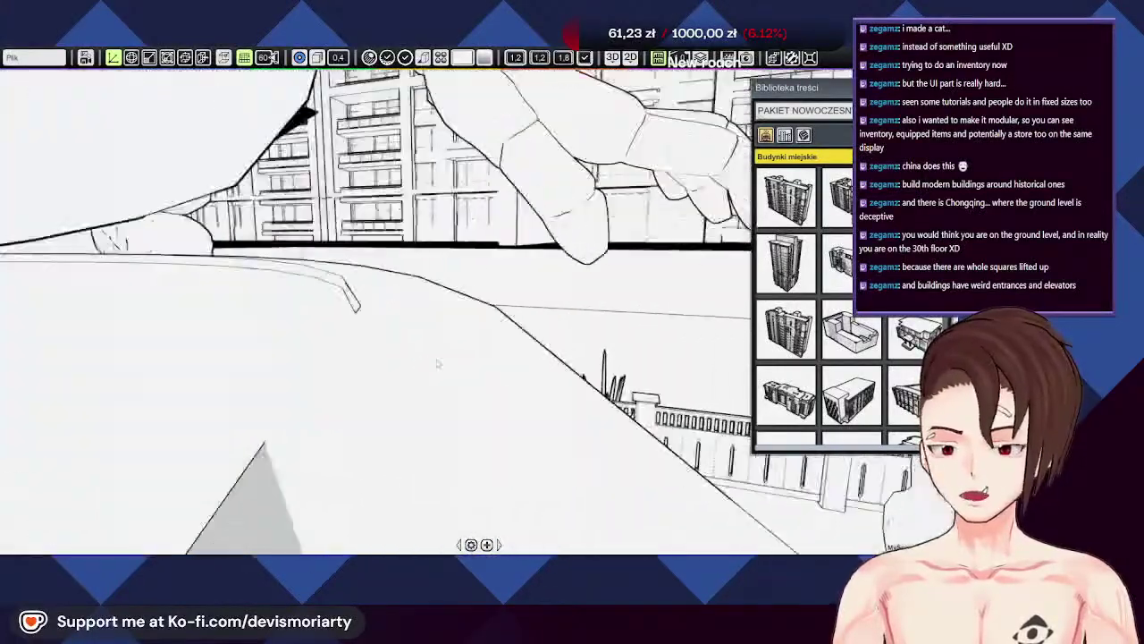
scroll(389, 353, up, 5)
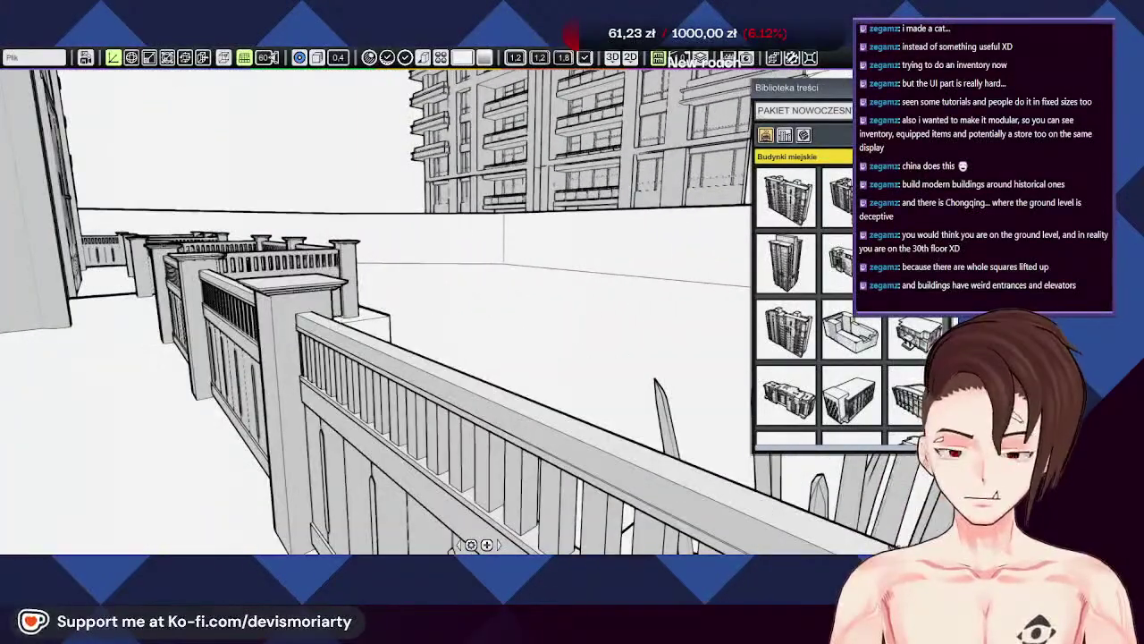
scroll(395, 339, up, 5)
middle_drag(600, 355, 586, 358)
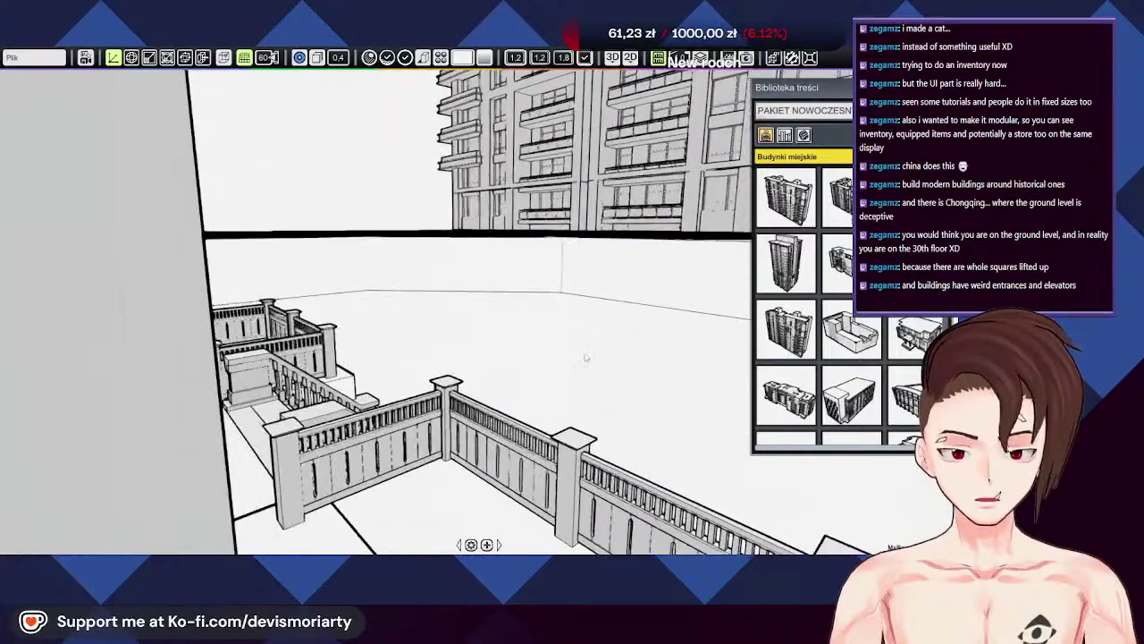
middle_drag(537, 231, 554, 281)
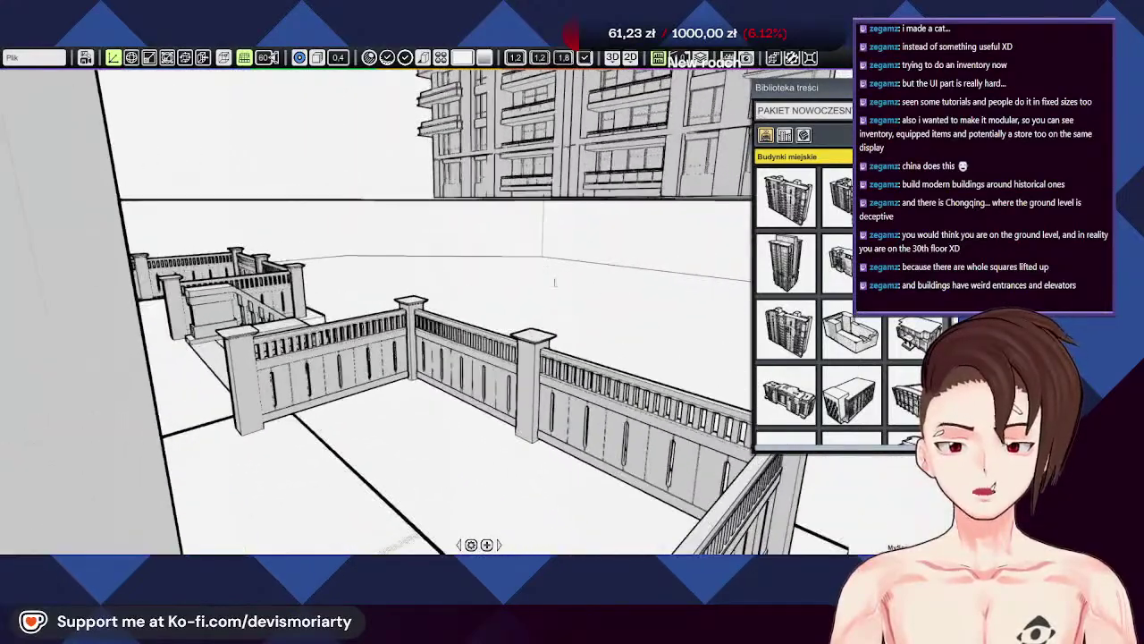
scroll(572, 364, up, 3)
right_drag(572, 365, 438, 293)
right_drag(663, 249, 211, 426)
scroll(211, 425, down, 8)
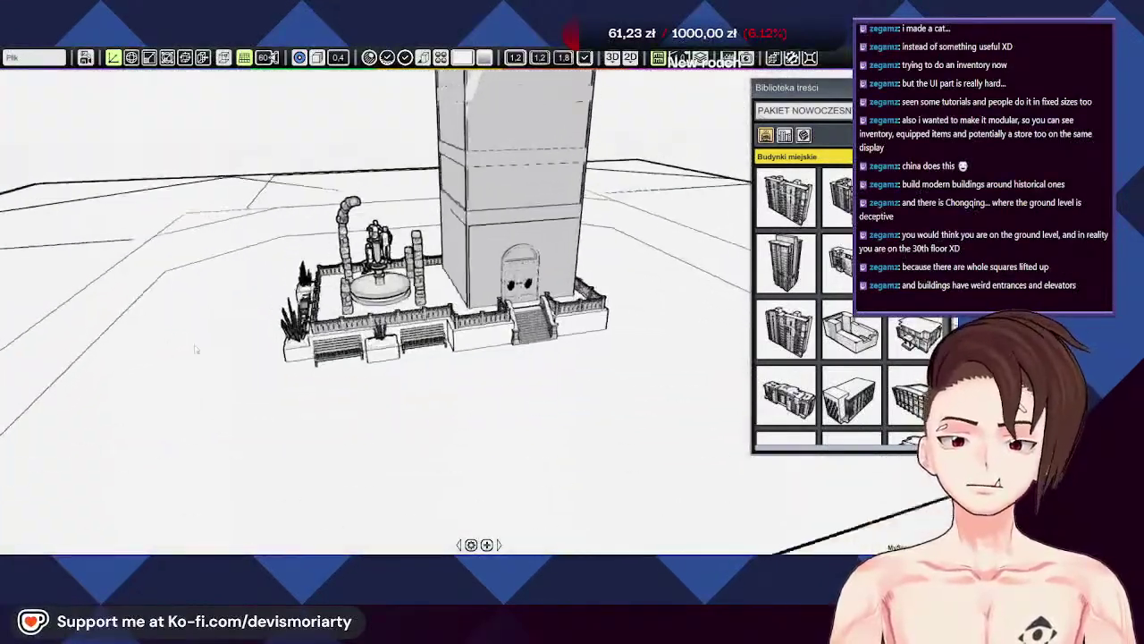
right_drag(196, 349, 231, 218)
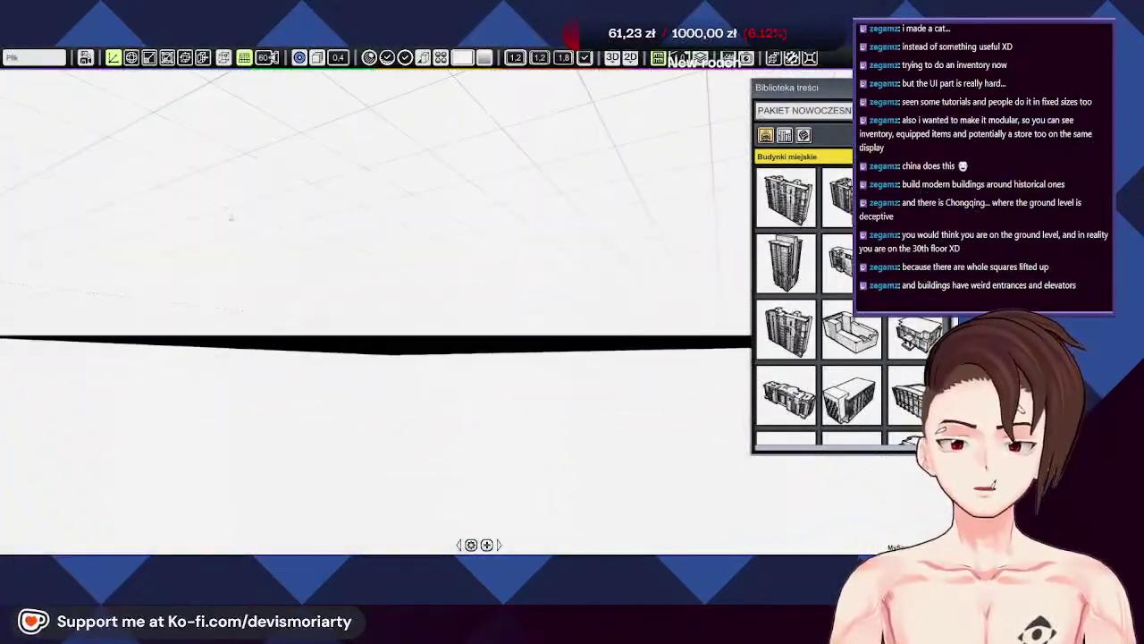
Step: Select both side pillars and the curved arch segments of the passage between the high-rises
right_drag(127, 272, 415, 331)
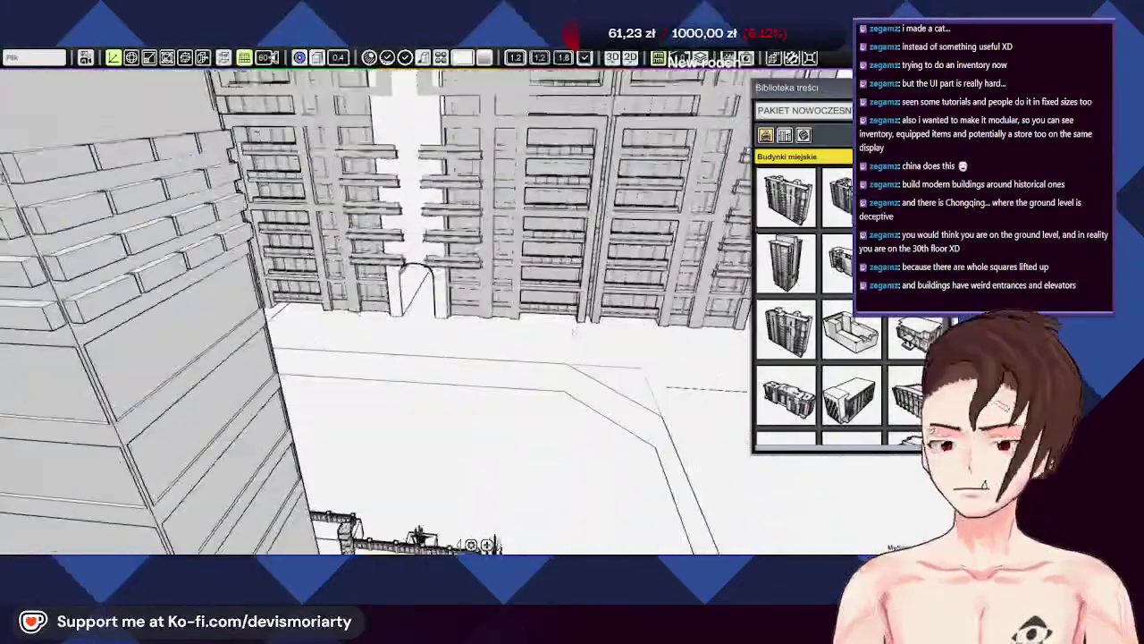
scroll(415, 331, down, 5)
scroll(393, 309, down, 5)
scroll(471, 168, up, 5)
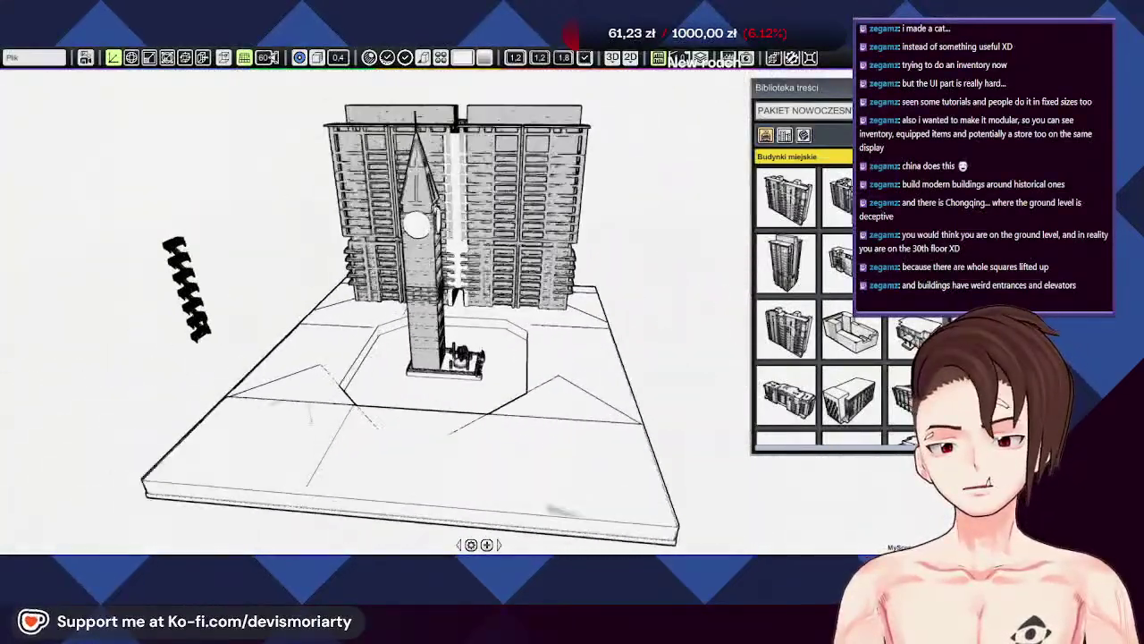
scroll(436, 158, down, 3)
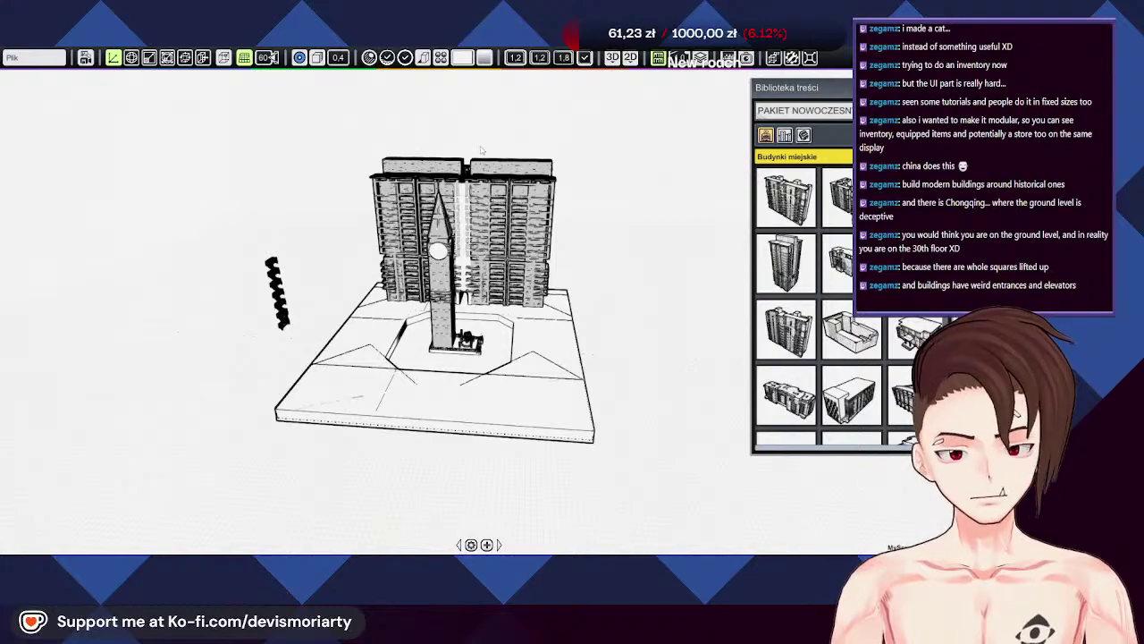
scroll(435, 232, up, 8)
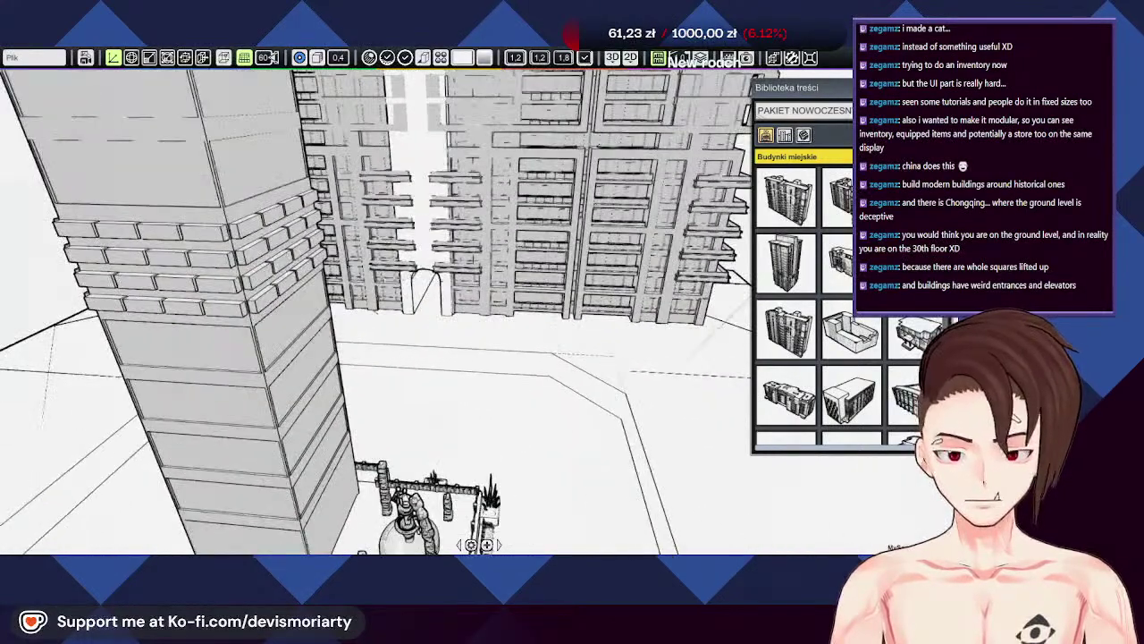
scroll(407, 268, up, 5)
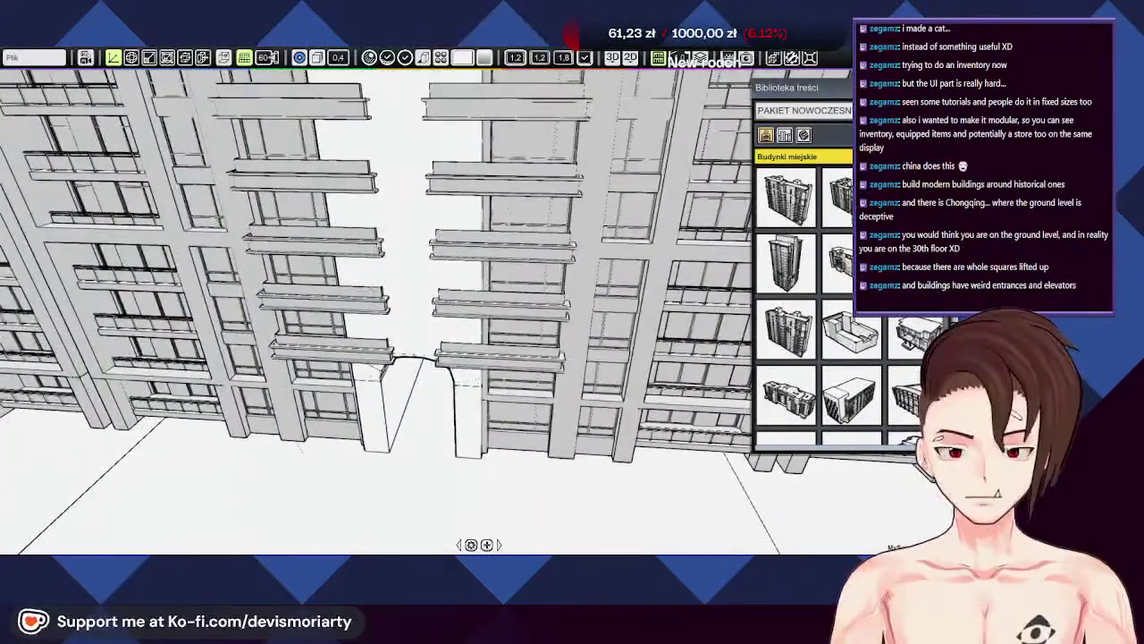
scroll(358, 393, up, 7)
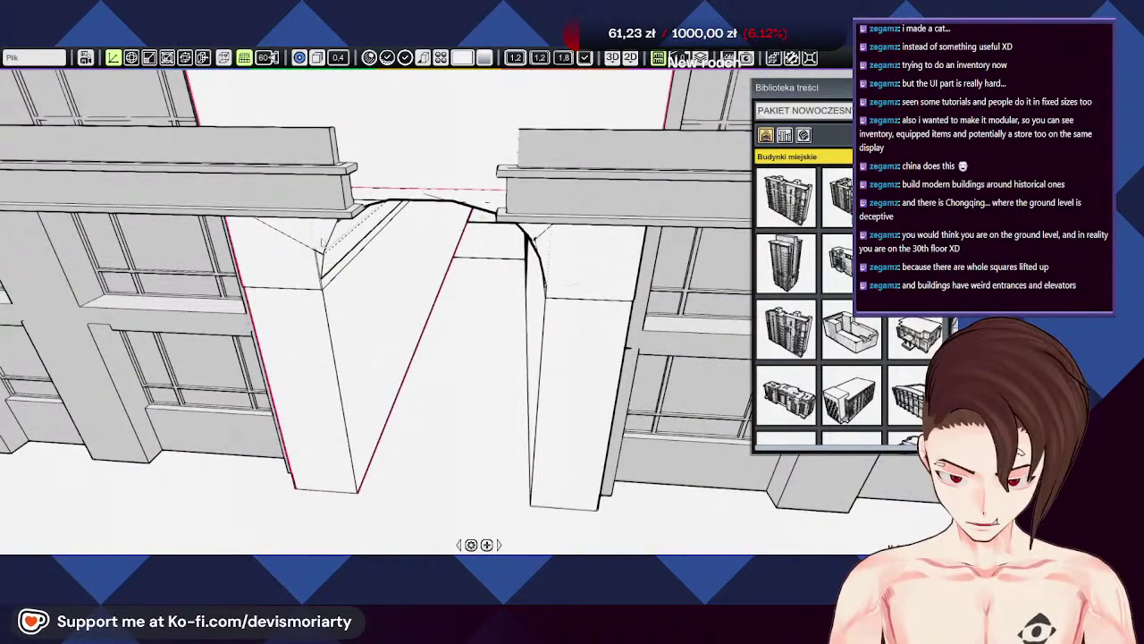
scroll(328, 295, up, 6)
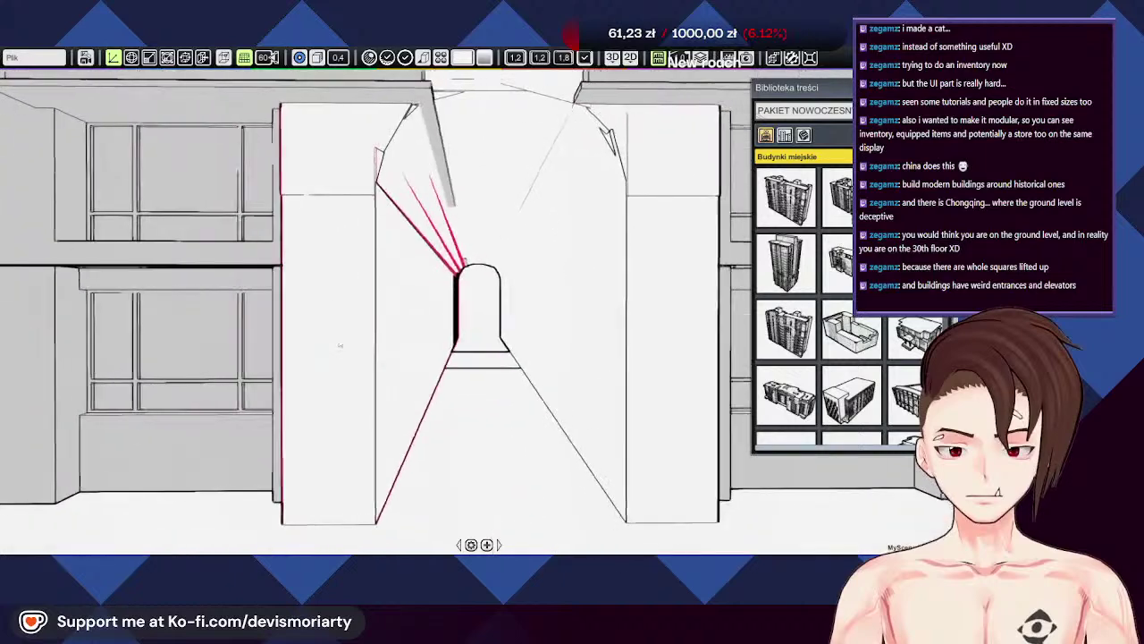
scroll(331, 343, down, 2)
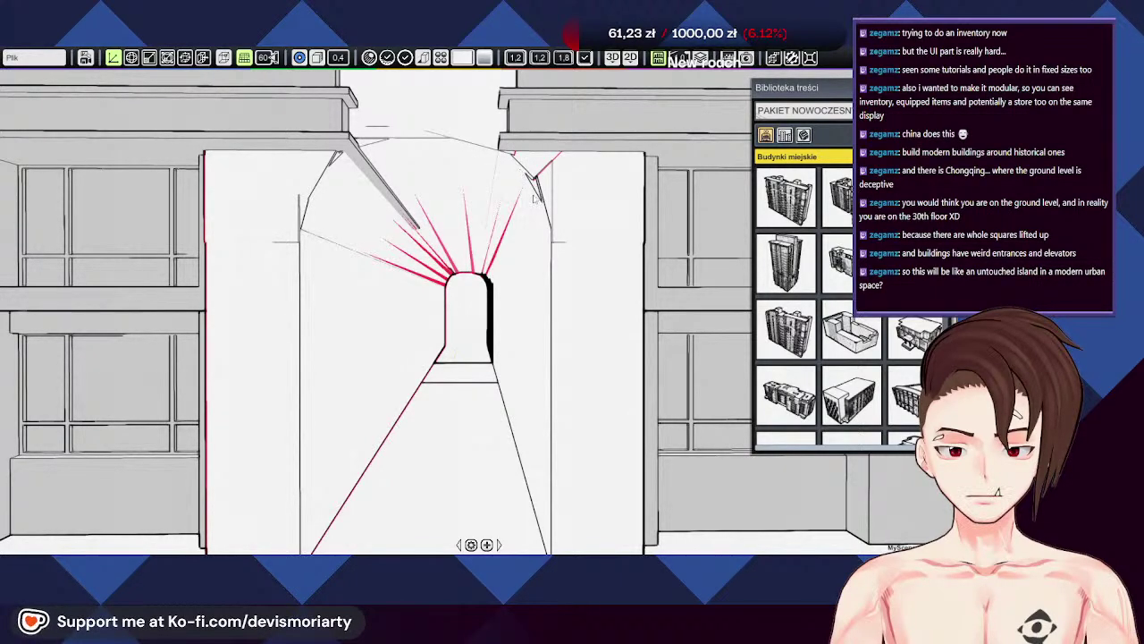
middle_drag(478, 261, 407, 235)
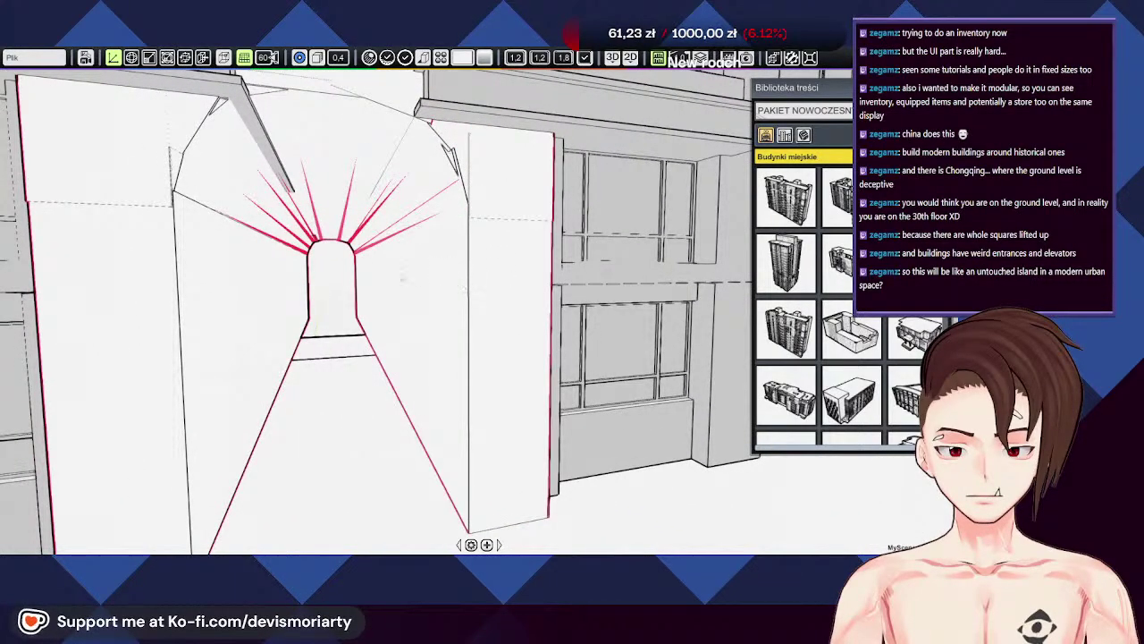
Step: Duplicate the tall block with its arched passage and pull the copy out from between the high-rises toward the clock tower
scroll(353, 261, down, 3)
scroll(417, 263, down, 8)
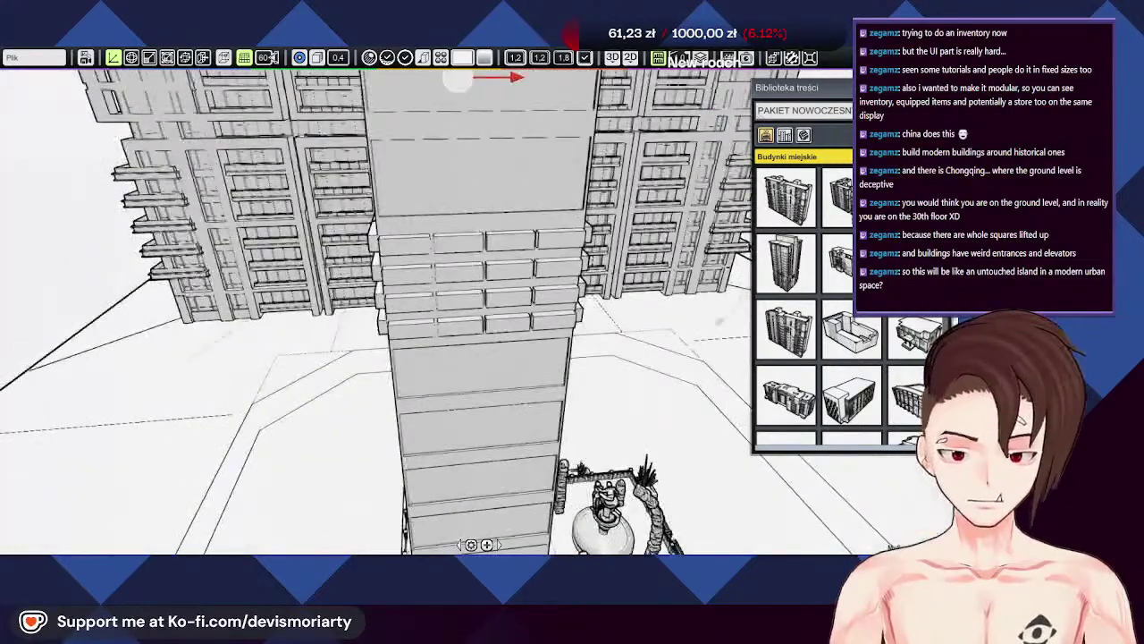
middle_drag(416, 264, 545, 207)
scroll(505, 273, down, 5)
middle_drag(327, 343, 470, 340)
key(r)
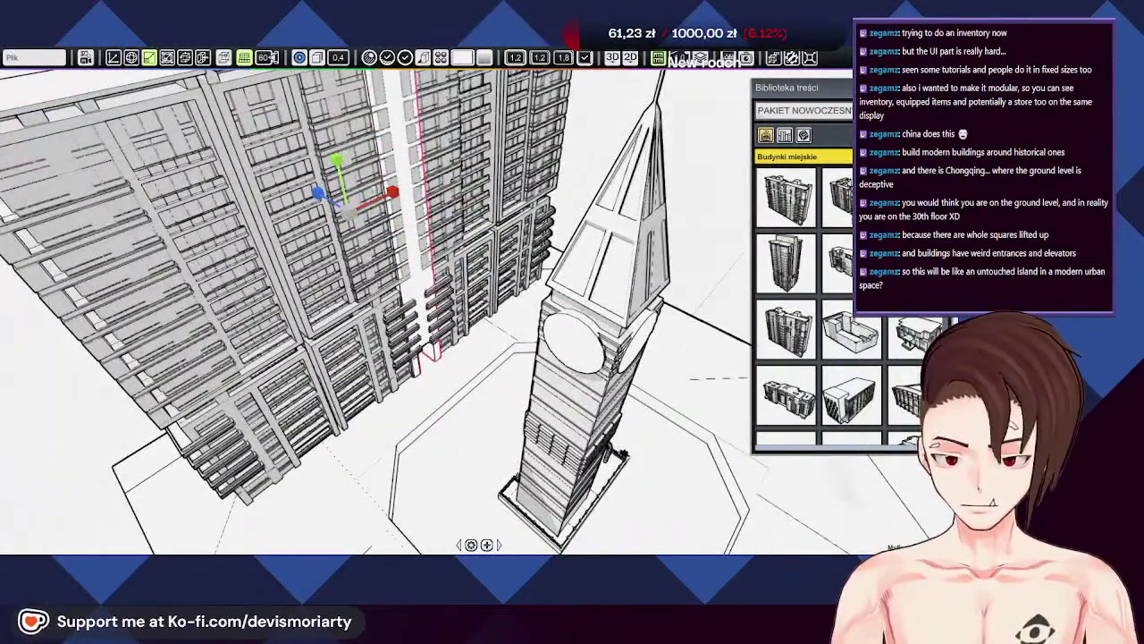
key(y)
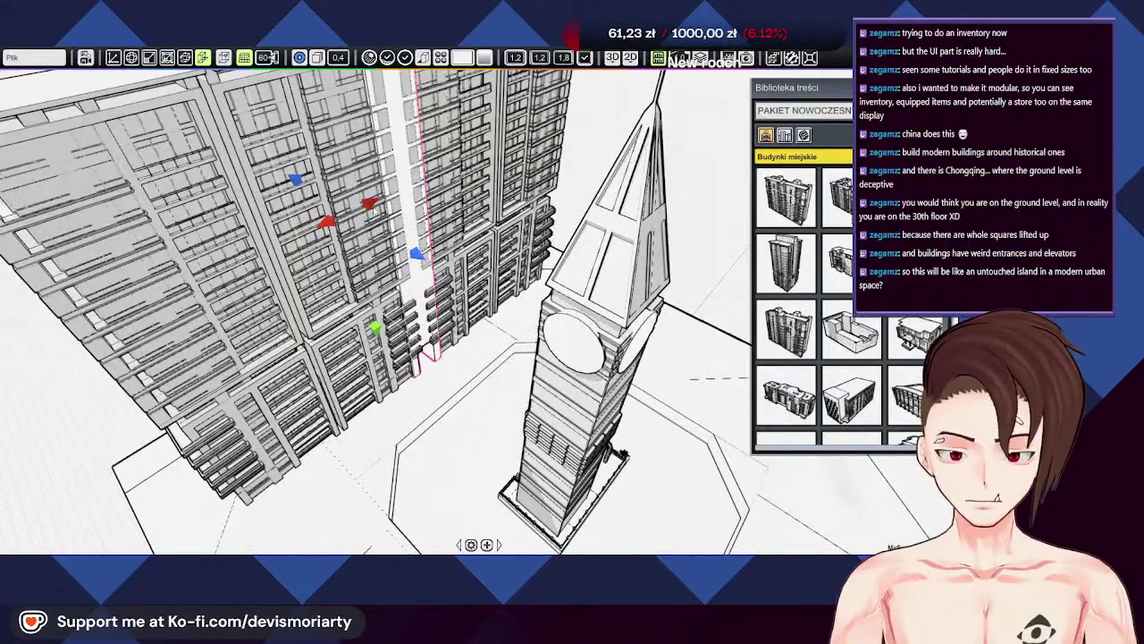
mouse_move(372, 205)
mouse_down()
mouse_move(435, 183)
mouse_move(372, 205)
mouse_up()
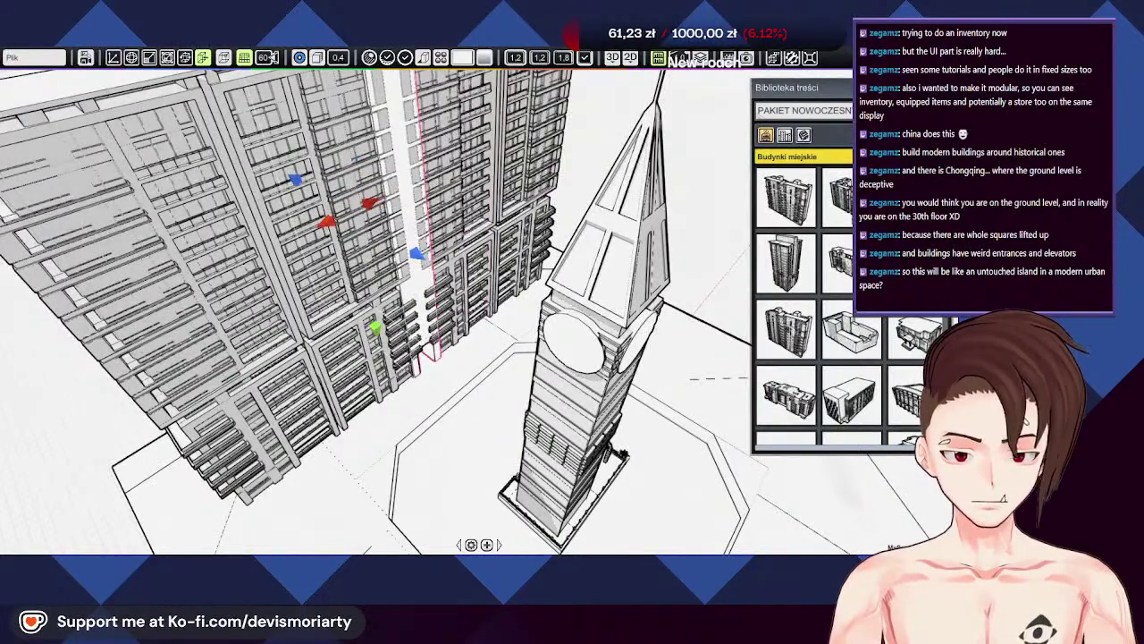
drag(503, 313, 637, 415)
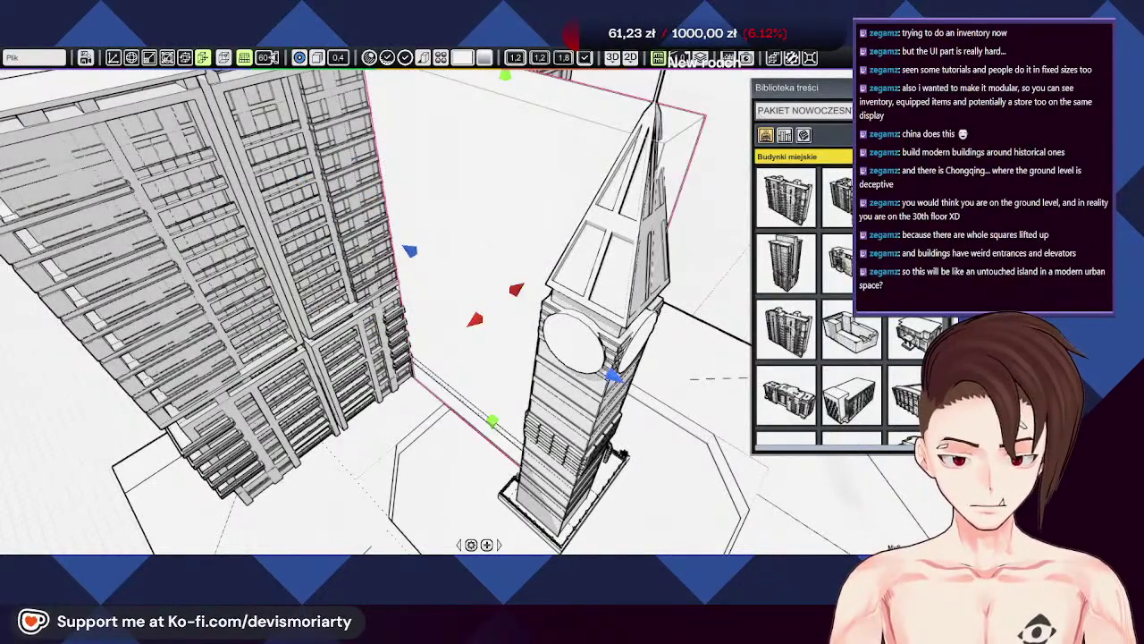
Step: Rotate the copied block a quarter turn about its vertical axis
scroll(501, 313, down, 3)
middle_drag(536, 358, 567, 322)
key(e)
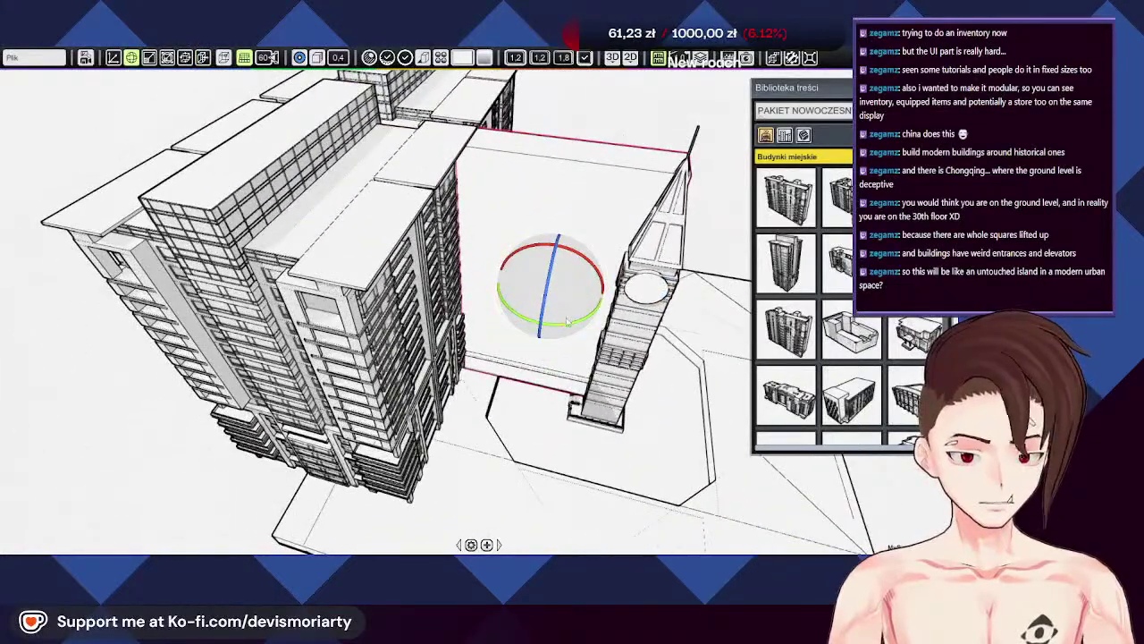
drag(555, 331, 574, 282)
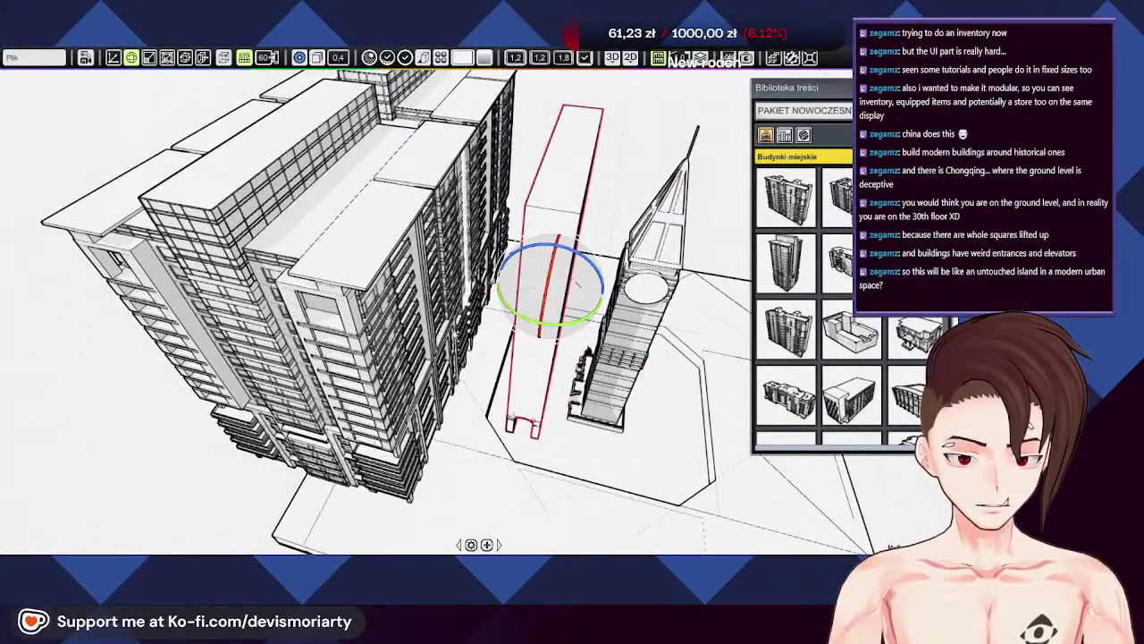
middle_drag(575, 282, 371, 237)
key(w)
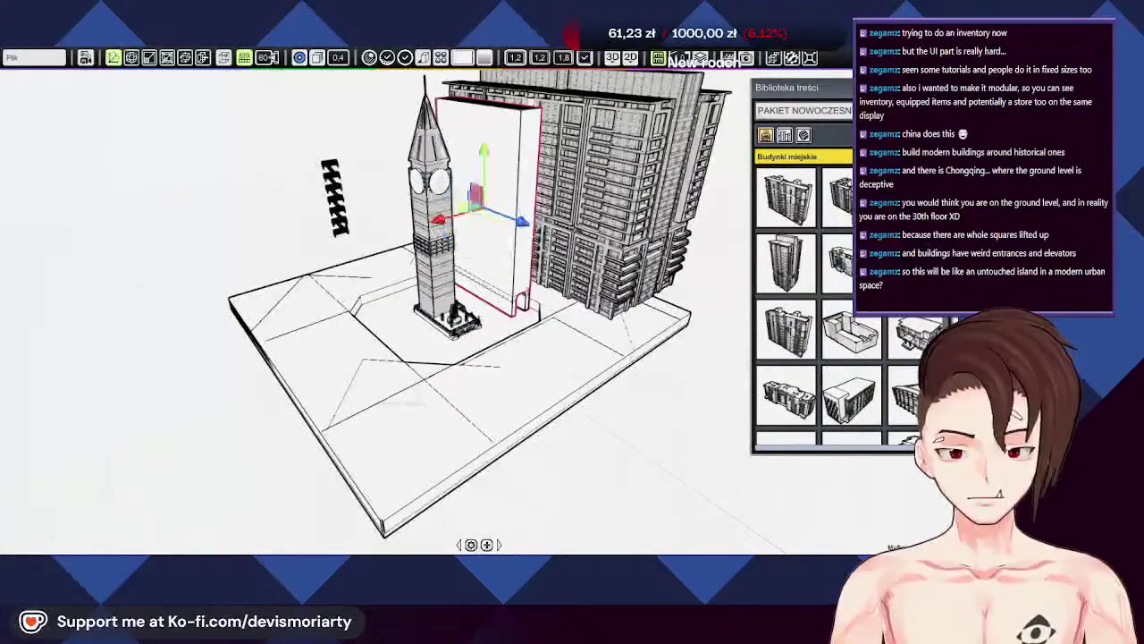
Step: Move the rotated block out to the side edge of the plaza, in line with the clock tower
middle_drag(402, 313, 457, 224)
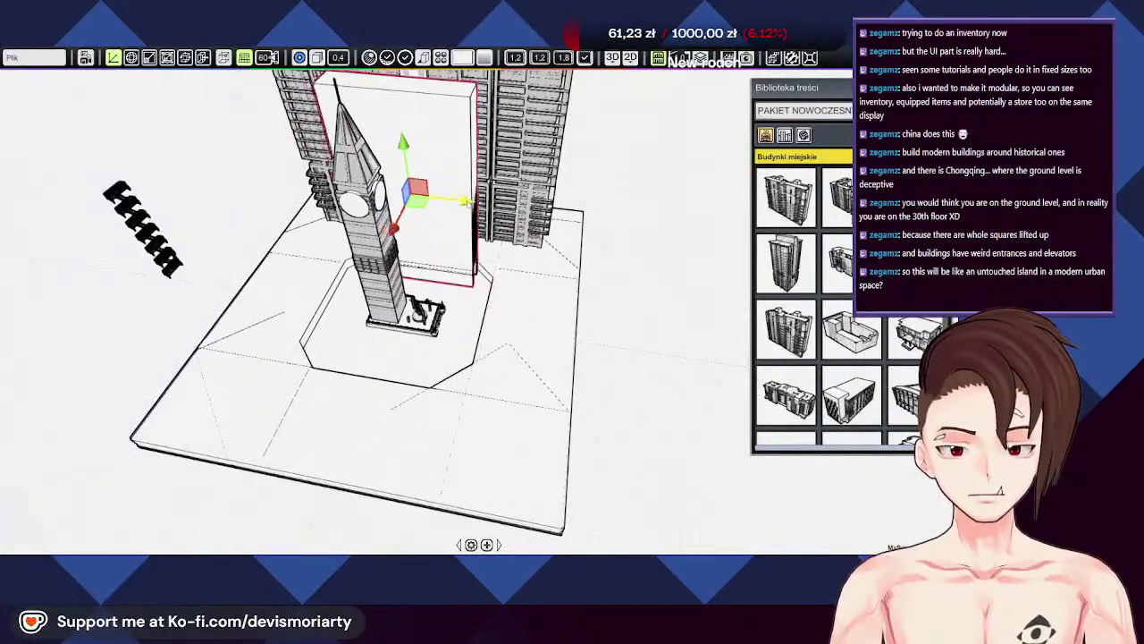
drag(465, 202, 593, 303)
middle_drag(593, 303, 697, 281)
middle_drag(536, 269, 577, 224)
scroll(451, 268, up, 4)
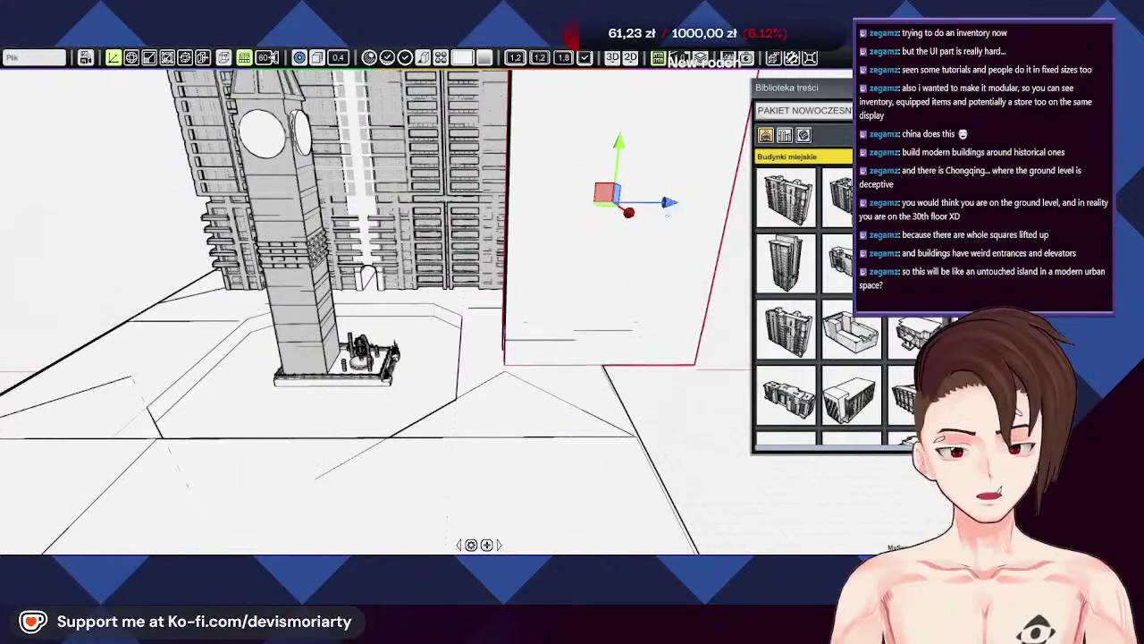
drag(666, 204, 668, 203)
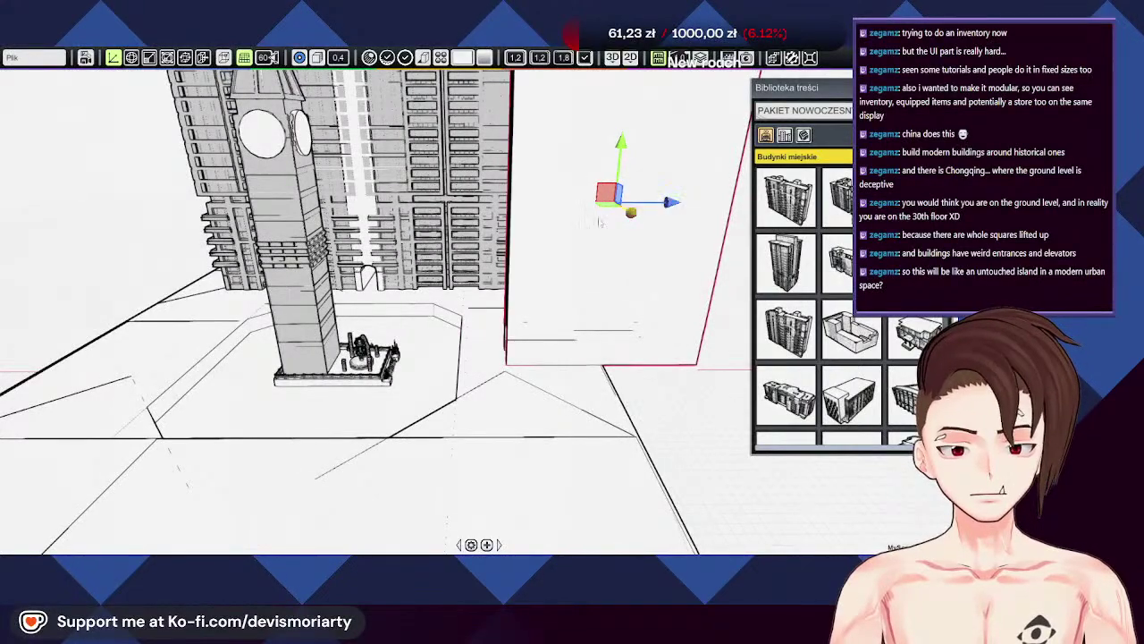
middle_drag(601, 221, 447, 308)
scroll(483, 304, up, 3)
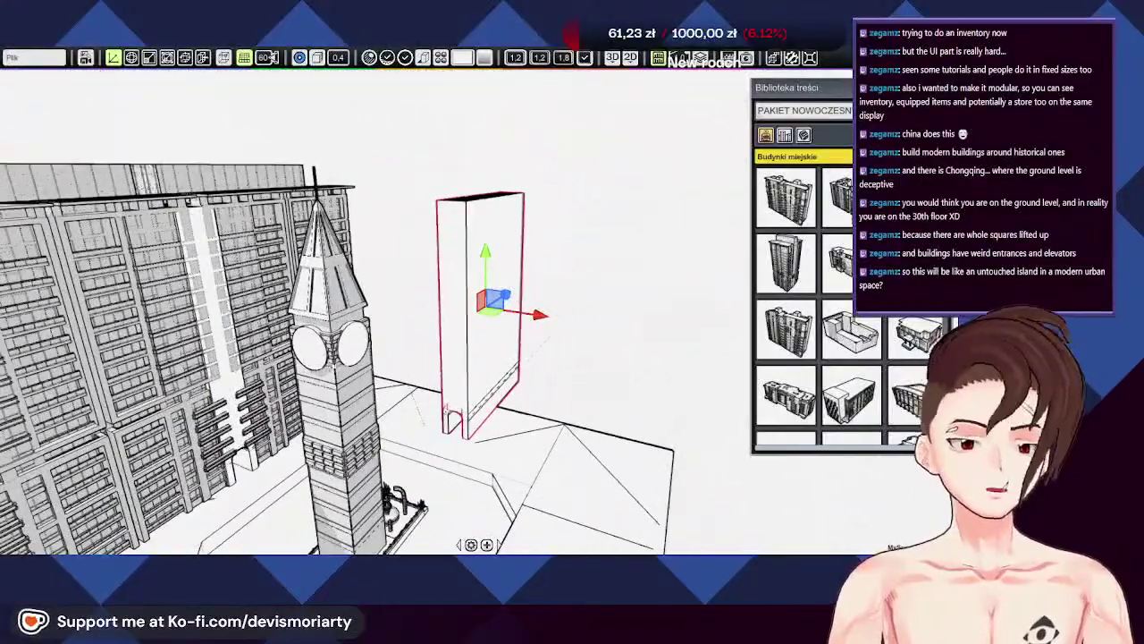
Step: Duplicate the side block to the opposite edge of the plaza and align it symmetrically across from the first one
middle_drag(303, 353, 312, 315)
scroll(267, 296, up, 1)
key(y)
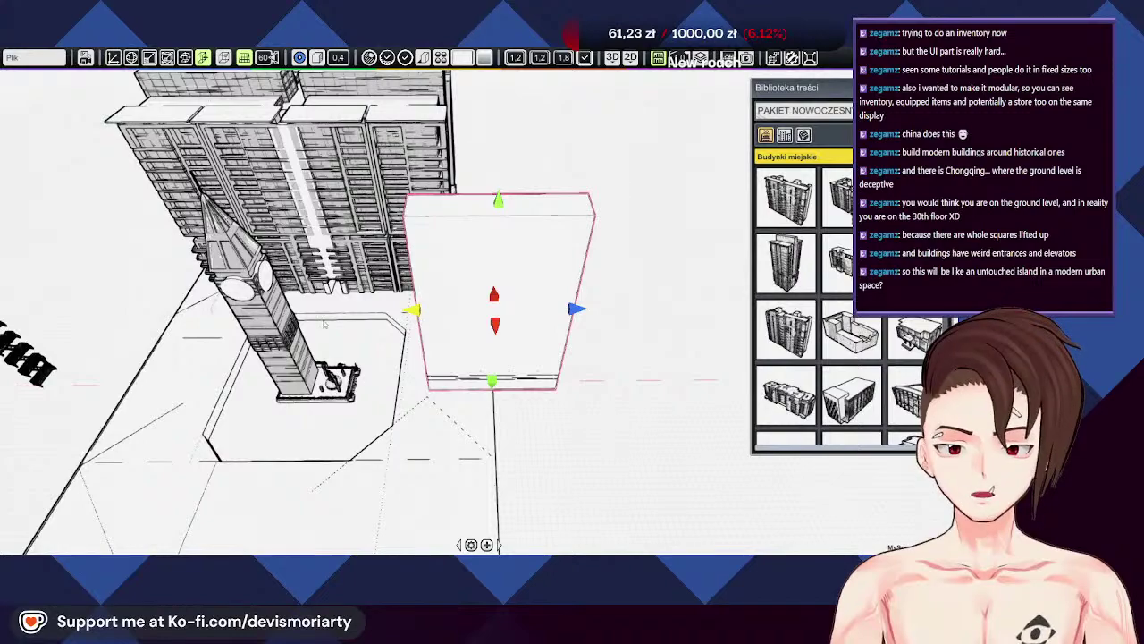
drag(325, 325, 130, 312)
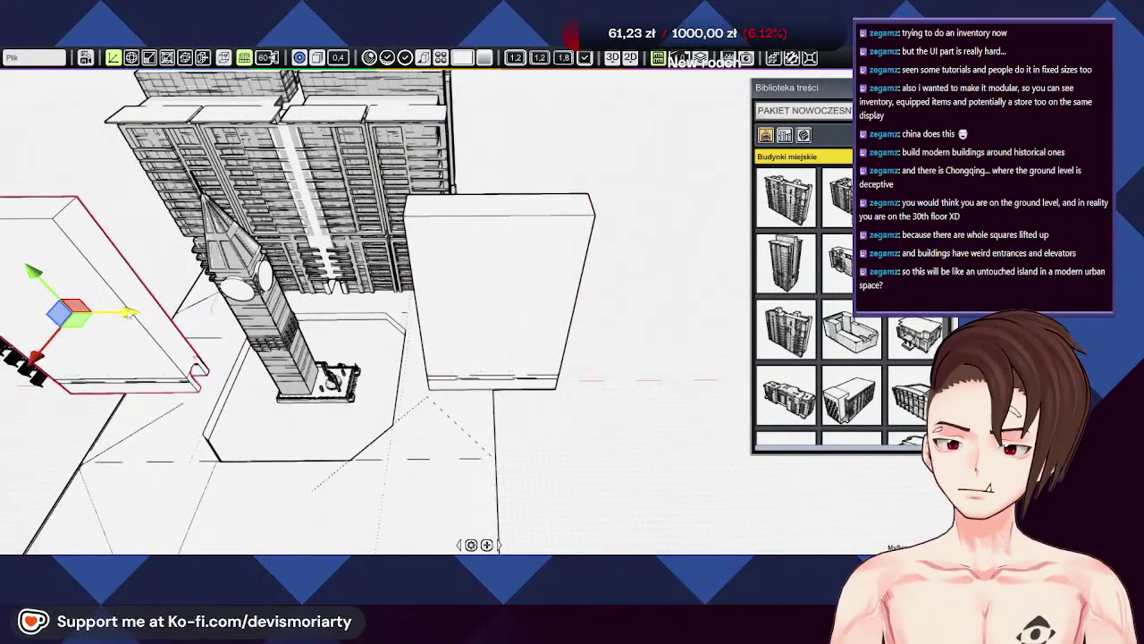
shift+middle_drag(129, 314, 324, 279)
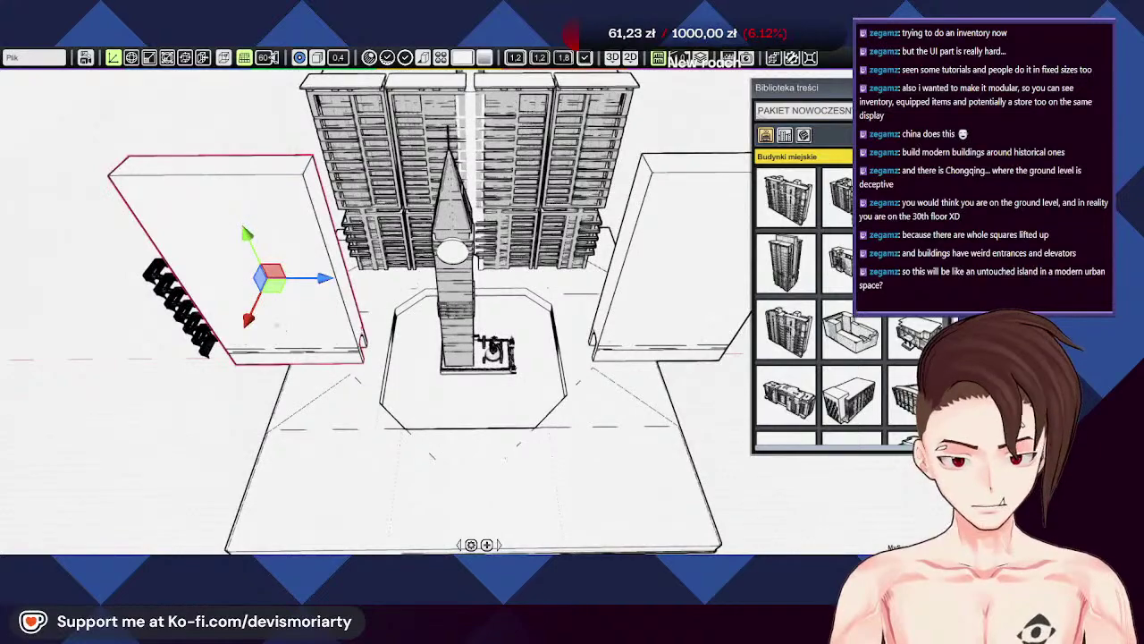
middle_drag(470, 193, 468, 375)
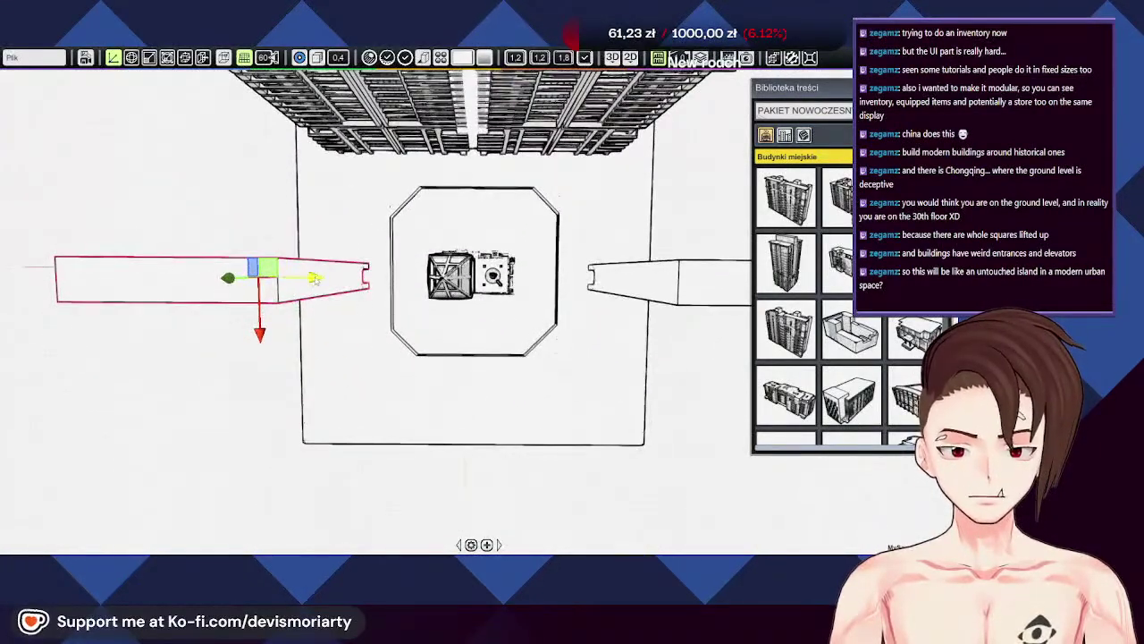
drag(312, 278, 307, 278)
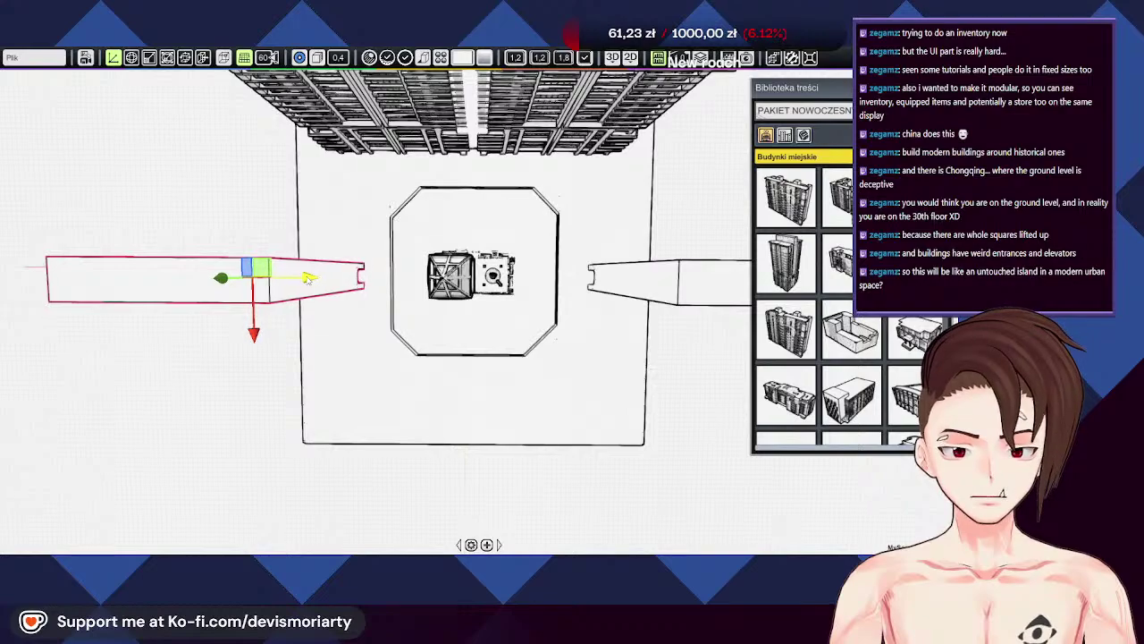
middle_drag(291, 528, 430, 444)
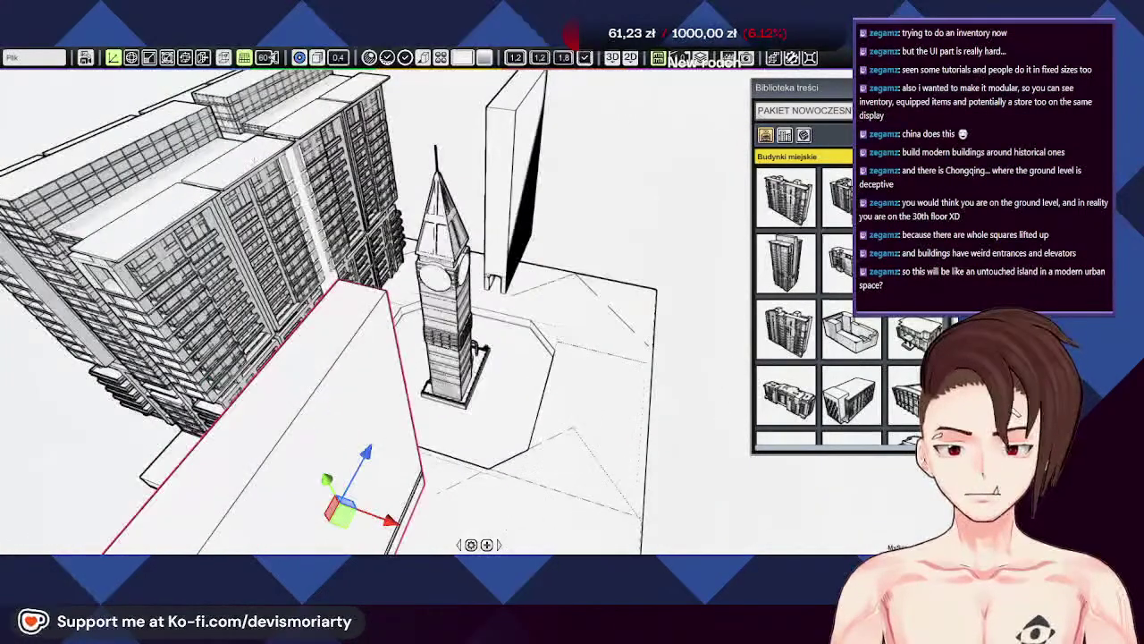
Step: Place a third copy of the side block, turned a quarter turn, at the front corner of the plaza
scroll(431, 444, up, 3)
scroll(402, 438, down, 5)
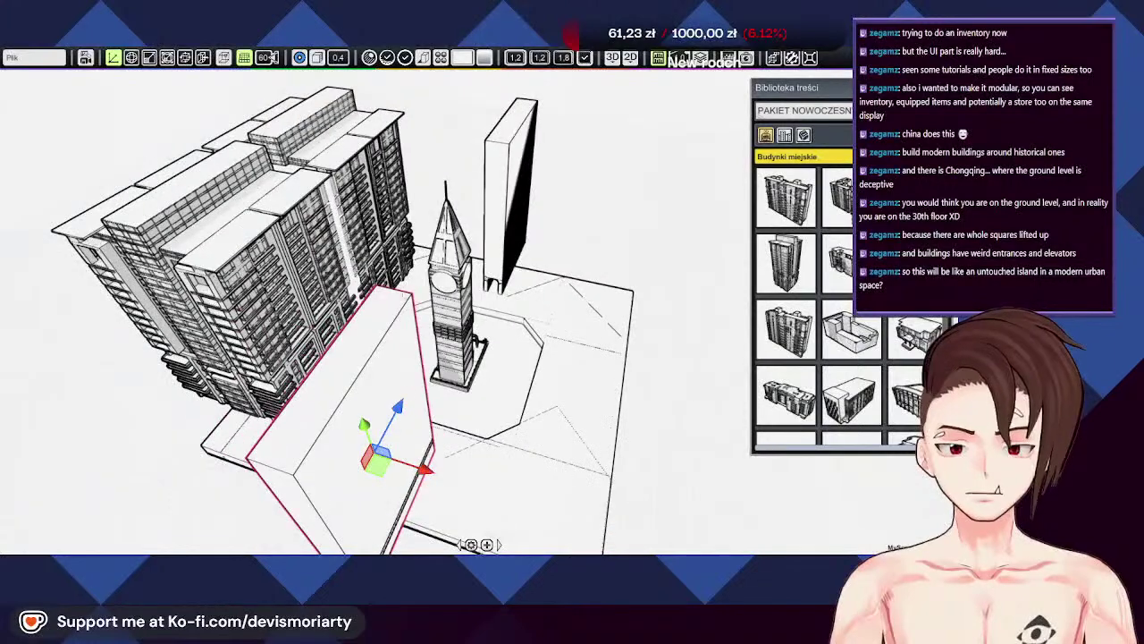
key(y)
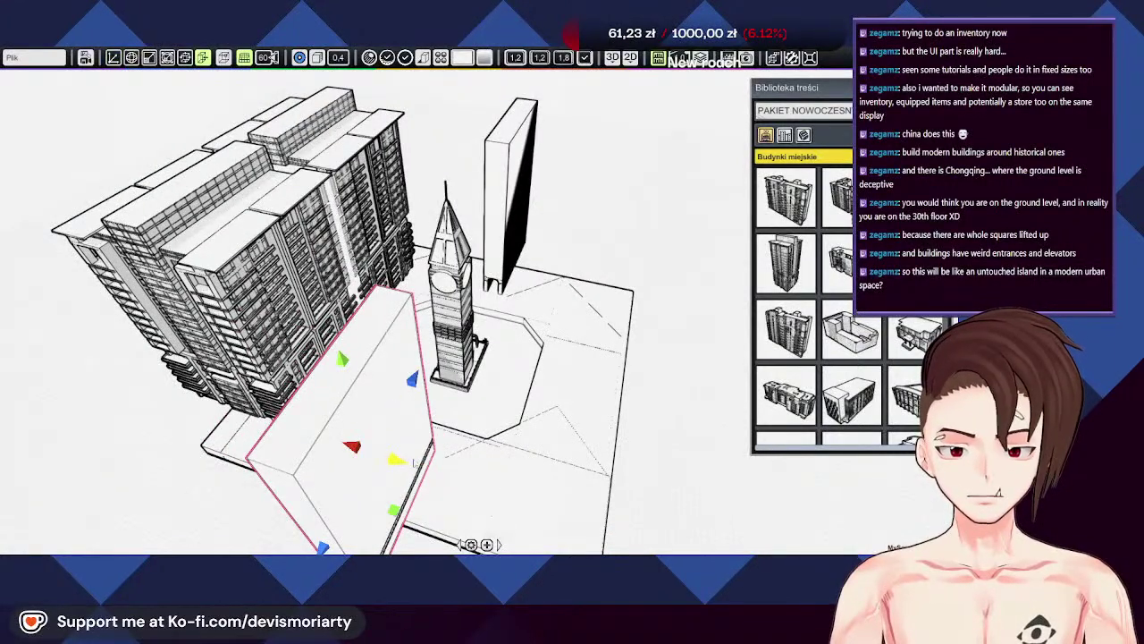
drag(414, 463, 581, 526)
key(w)
key(e)
scroll(512, 493, down, 3)
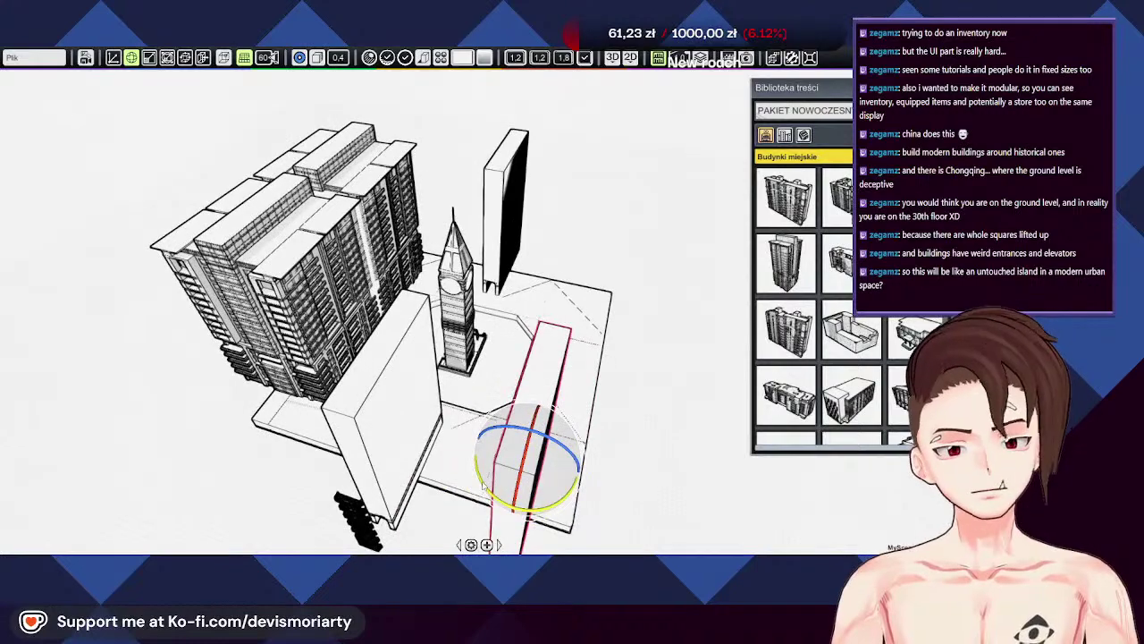
drag(511, 493, 702, 486)
key(w)
middle_drag(620, 470, 447, 412)
Step: Examine how the front corner block and its passage meet the edge of the plaza slab from low viewpoints
click(348, 354)
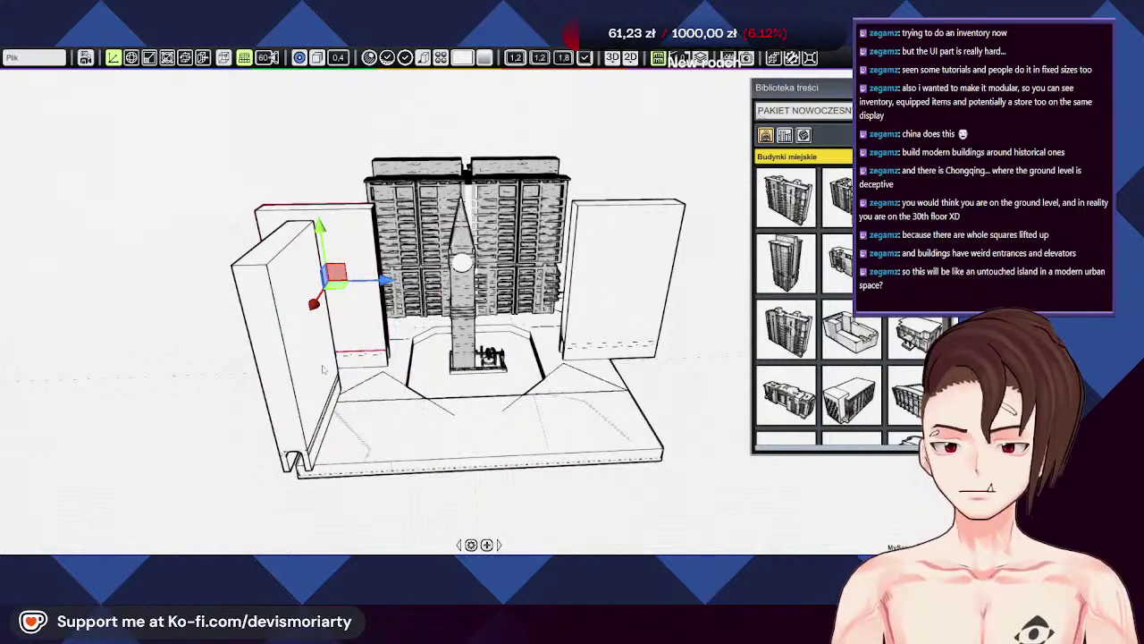
click(324, 369)
middle_drag(292, 392, 460, 399)
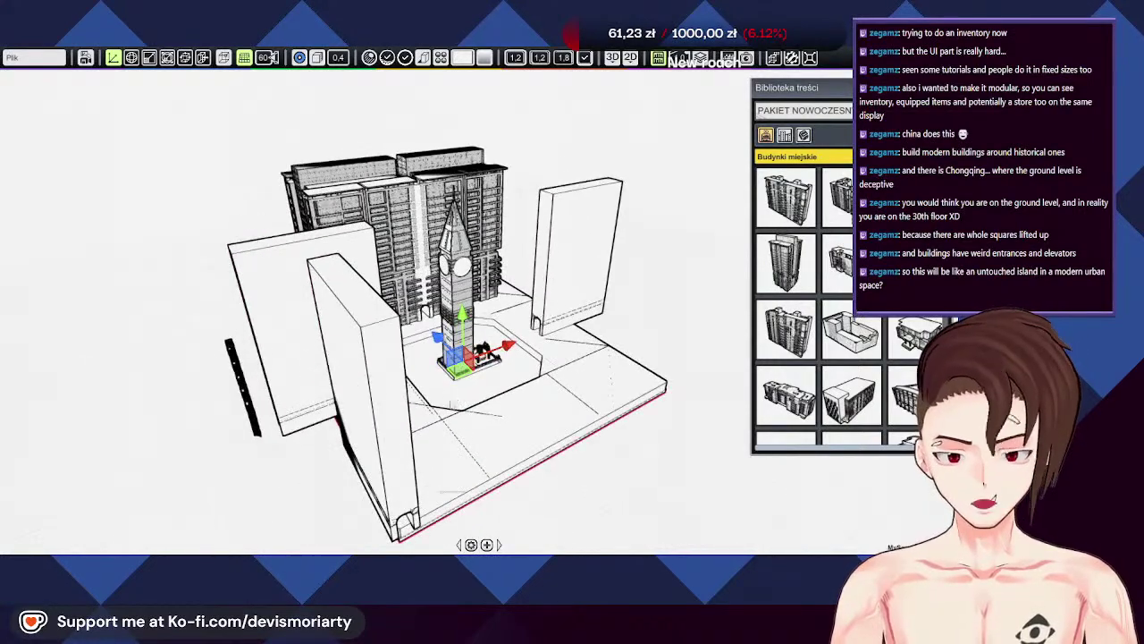
click(248, 481)
middle_drag(323, 443, 384, 410)
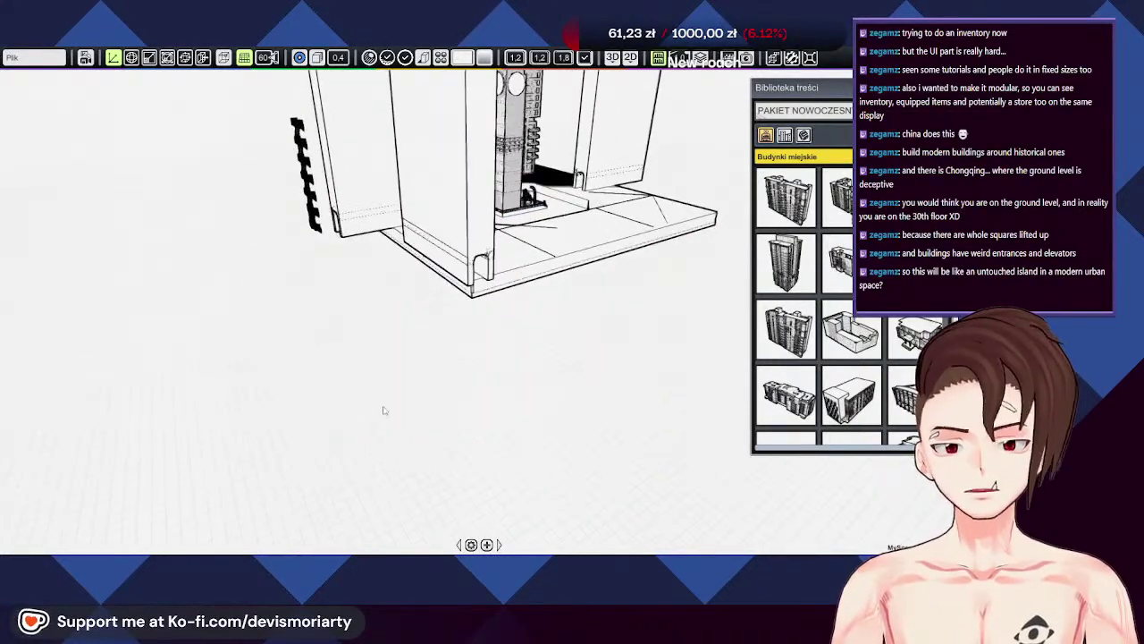
middle_drag(379, 346, 386, 371)
middle_drag(466, 324, 344, 356)
click(344, 355)
middle_drag(349, 416, 388, 365)
scroll(388, 366, up, 3)
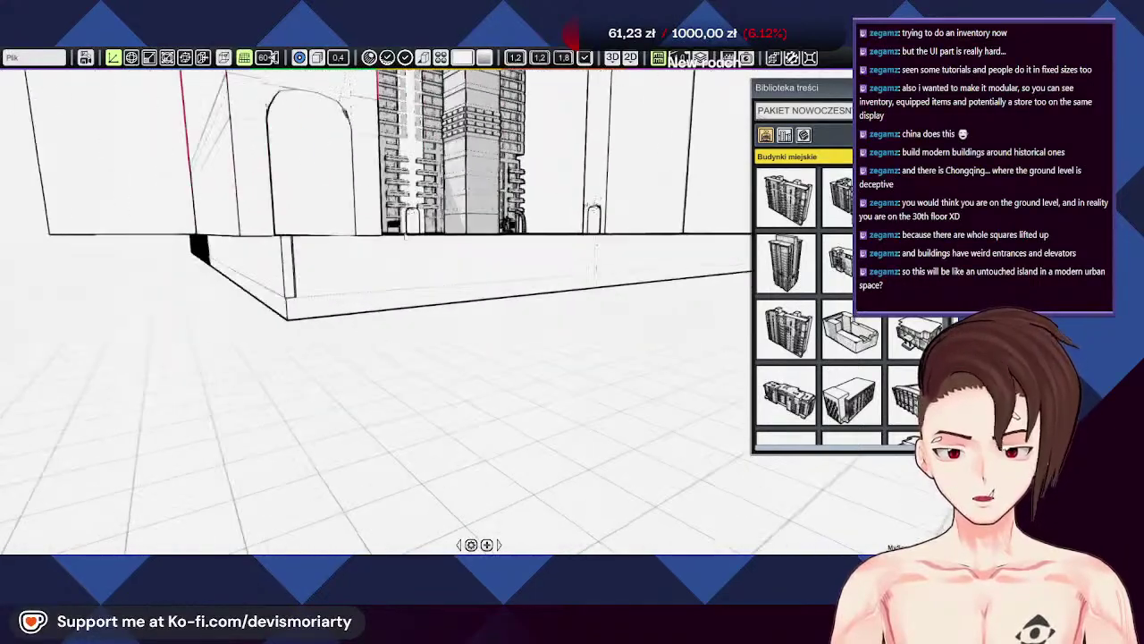
Step: Select the inner pillar and the curved arch segments of the front corner block's passage
middle_drag(370, 155, 270, 327)
scroll(368, 189, up, 2)
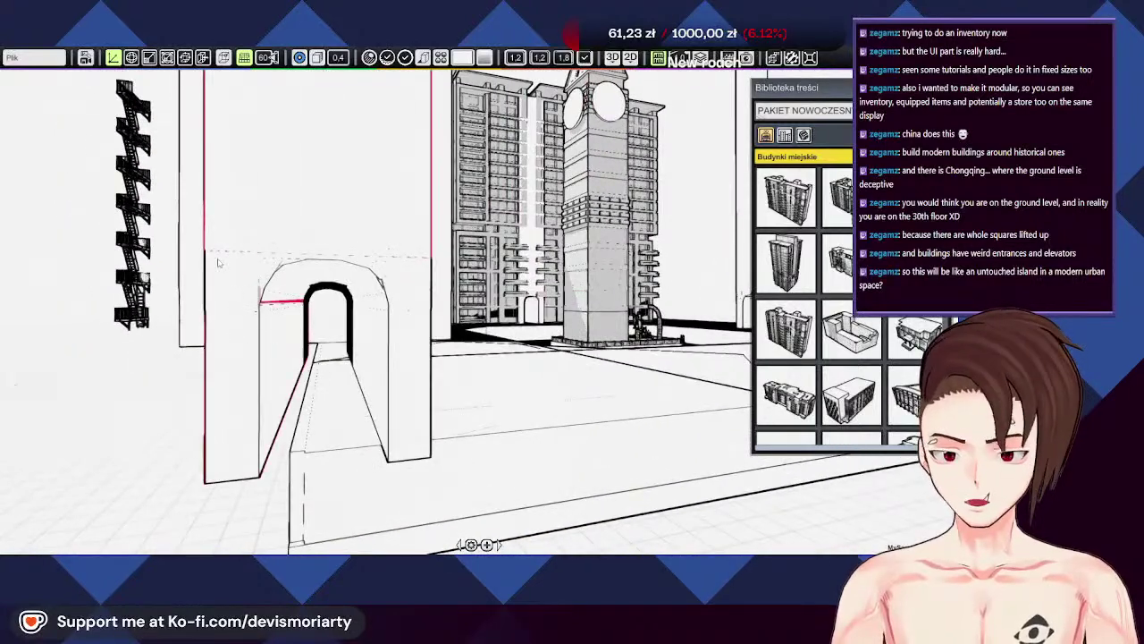
middle_drag(217, 262, 335, 319)
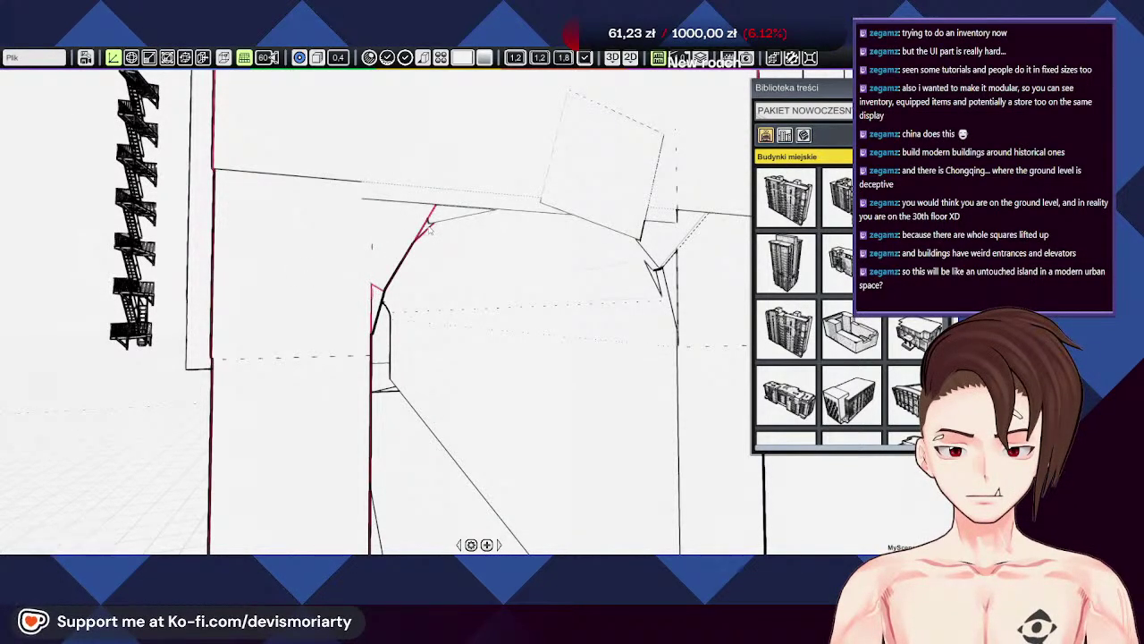
click(588, 186)
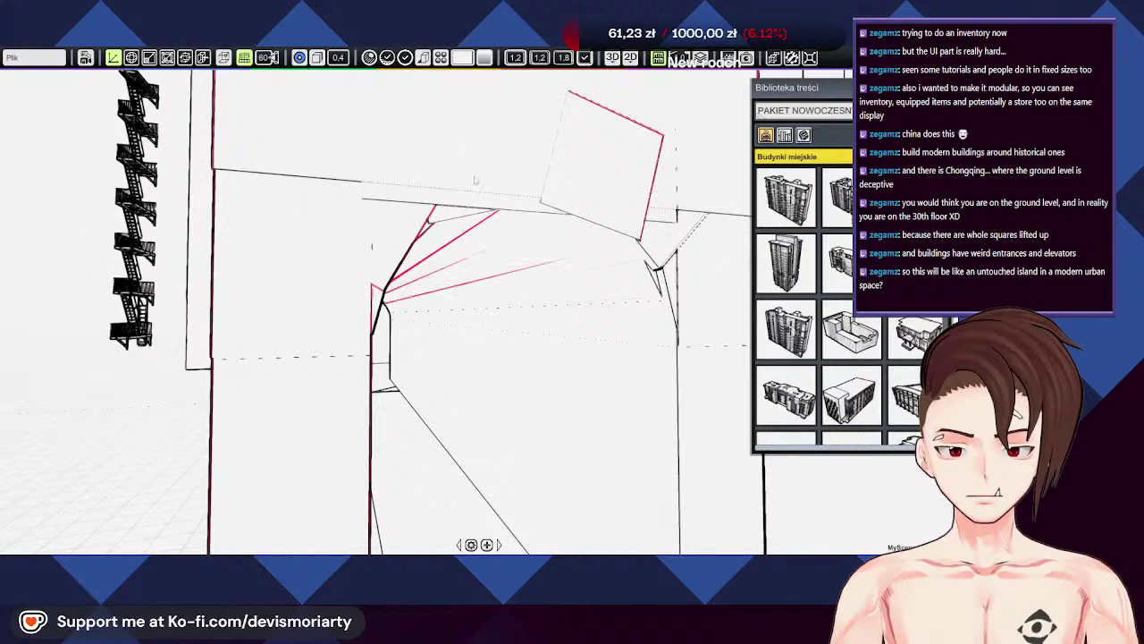
middle_drag(507, 265, 406, 268)
scroll(406, 268, down, 2)
scroll(379, 309, up, 2)
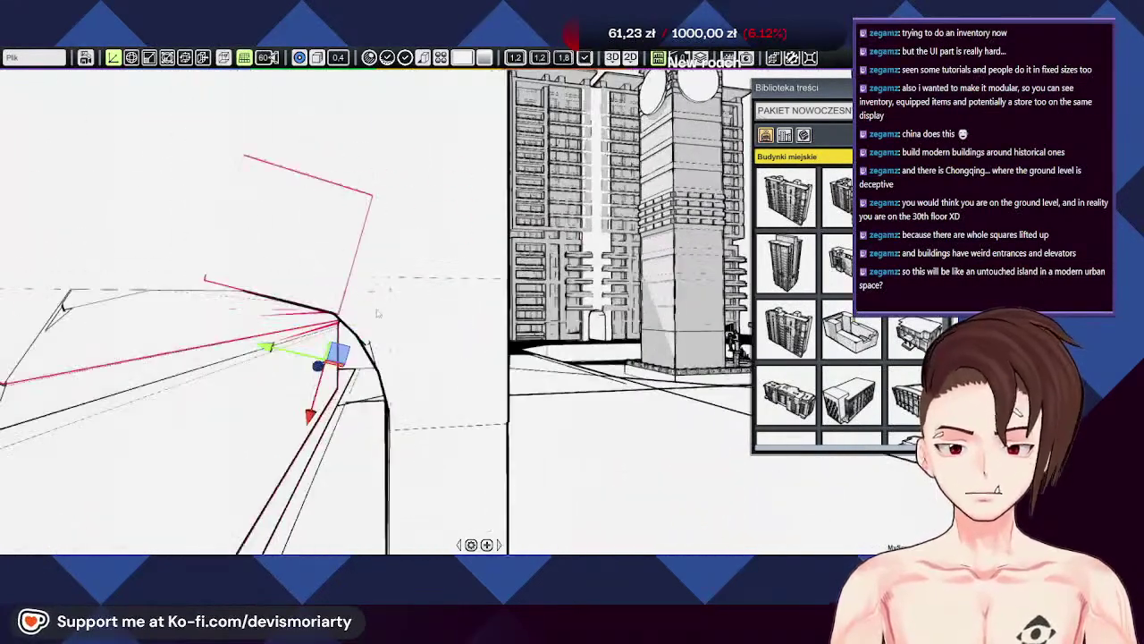
click(358, 330)
click(368, 350)
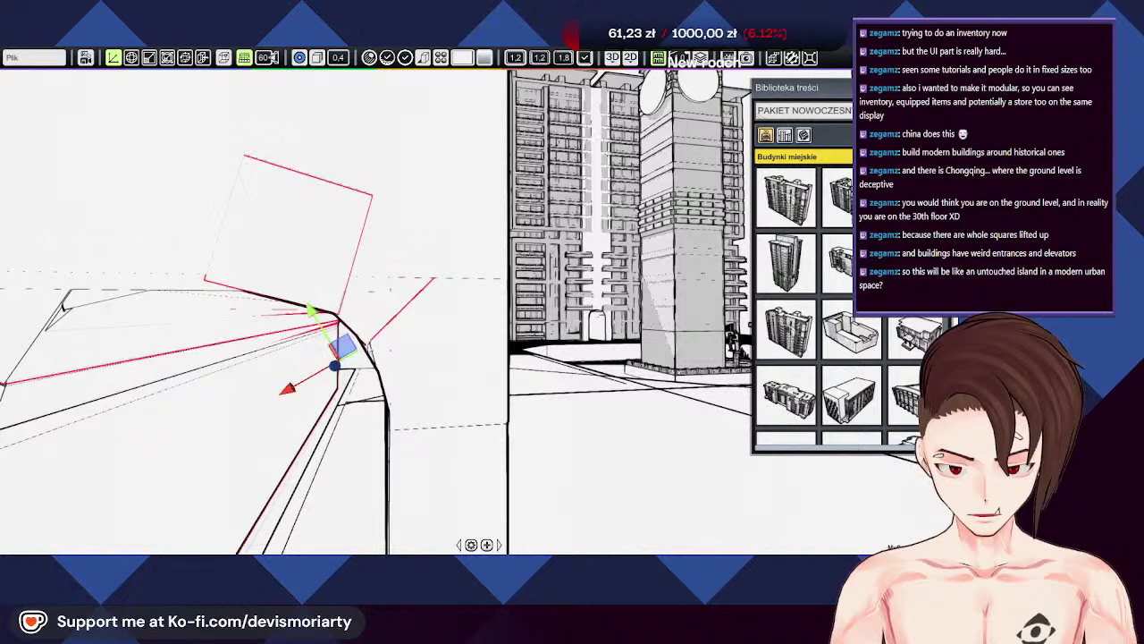
middle_drag(349, 358, 361, 351)
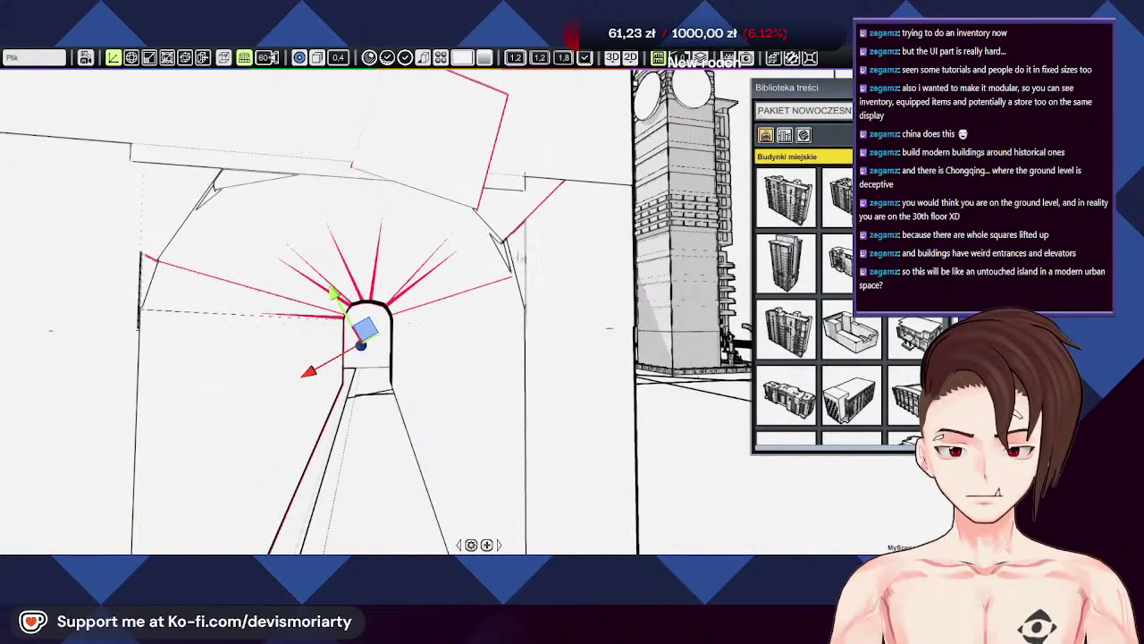
Step: Extend the selection to the remaining arch and wall pieces of the front corner block's passage
shift+click(524, 257)
shift+click(556, 268)
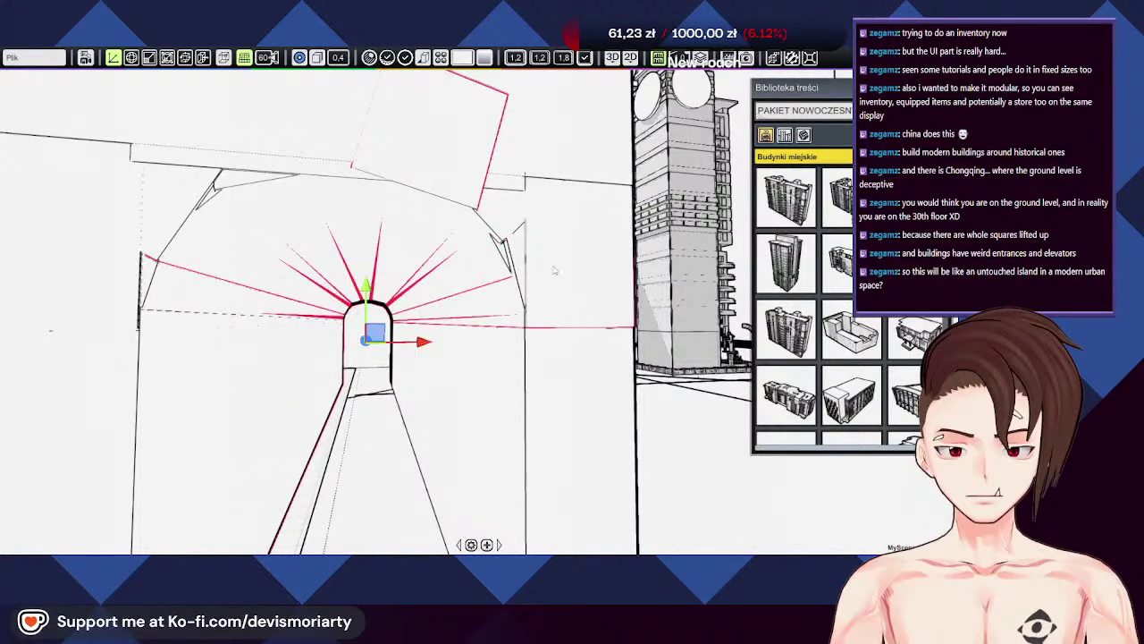
shift+click(543, 388)
scroll(456, 319, down, 3)
shift+click(429, 196)
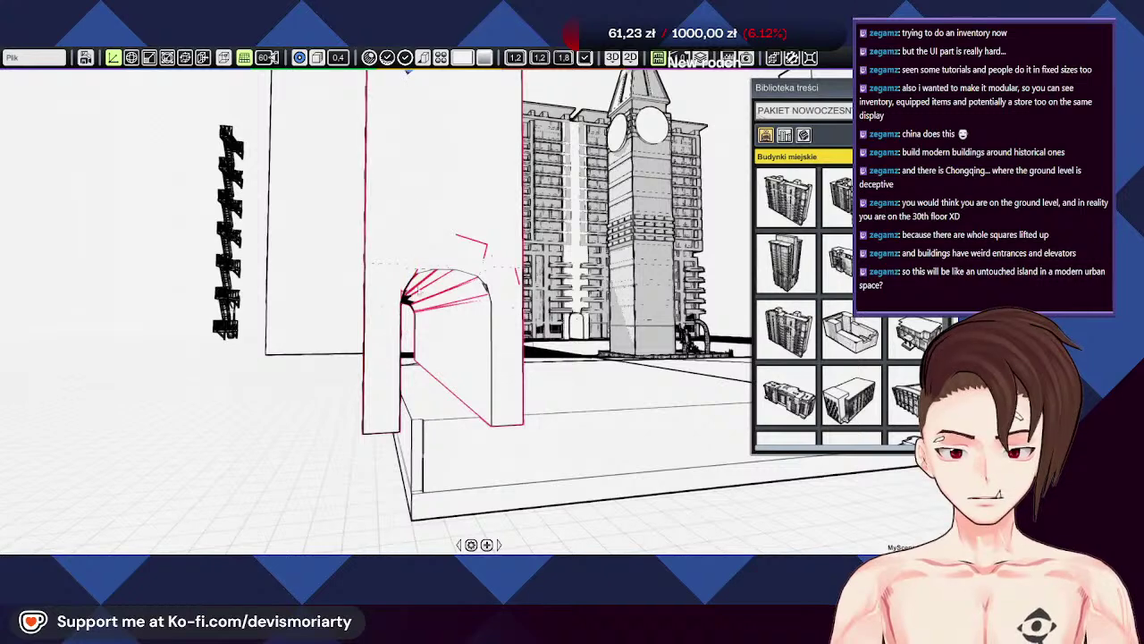
Step: Try to shift the selected front corner block along the plaza's front edge, and undo the move
middle_drag(419, 292, 427, 235)
middle_drag(491, 129, 539, 172)
drag(536, 132, 489, 132)
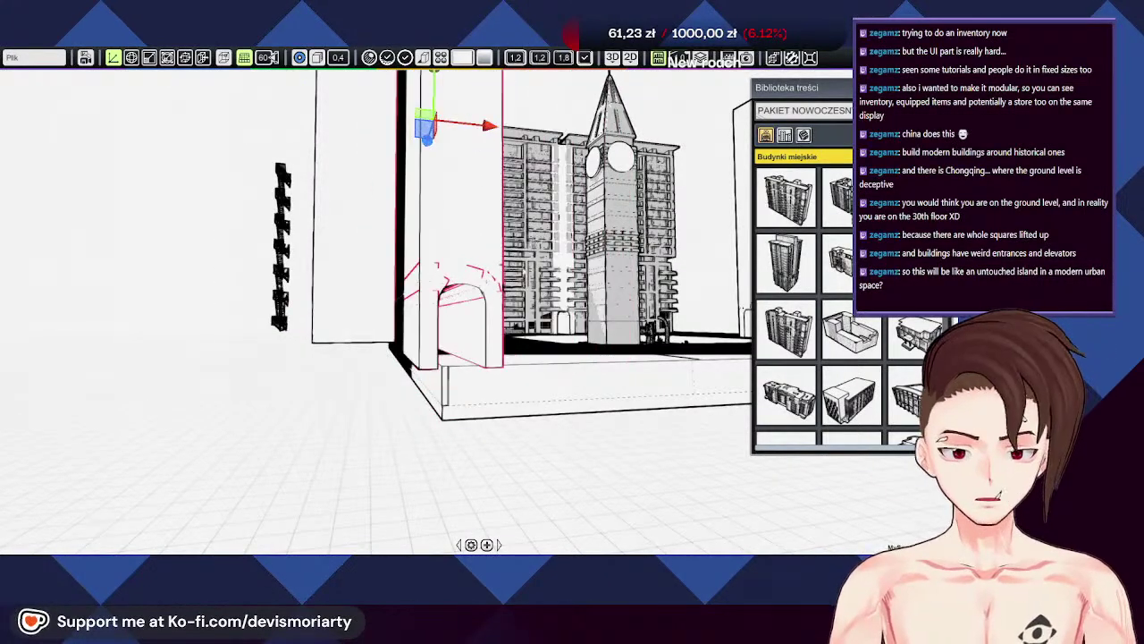
scroll(482, 179, up, 4)
middle_drag(313, 279, 404, 280)
key(d)
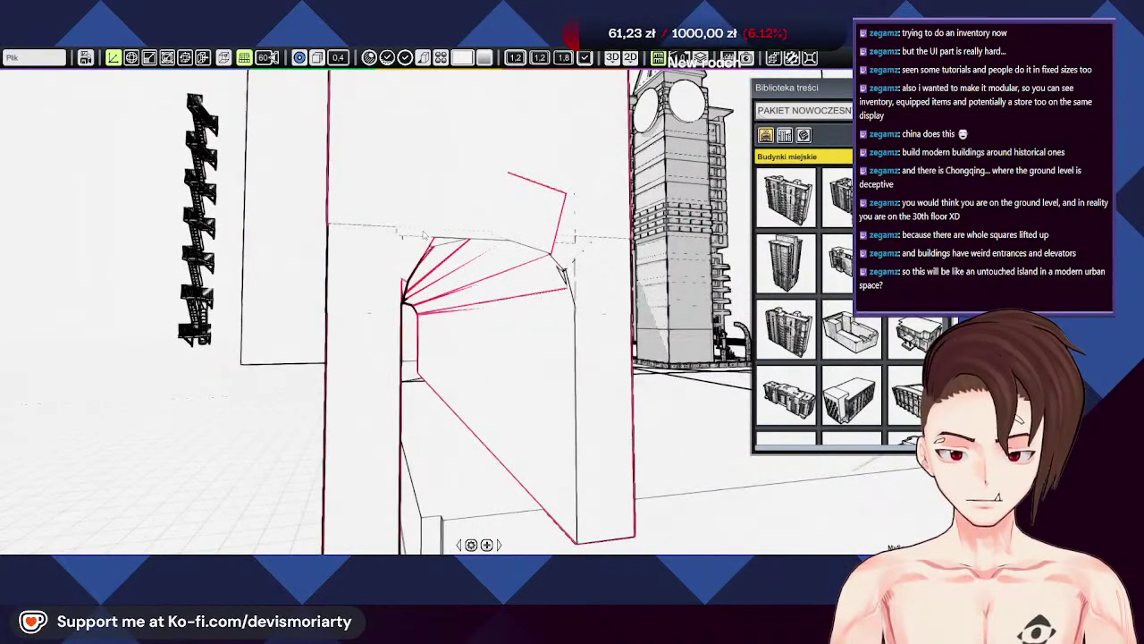
middle_drag(545, 177, 456, 328)
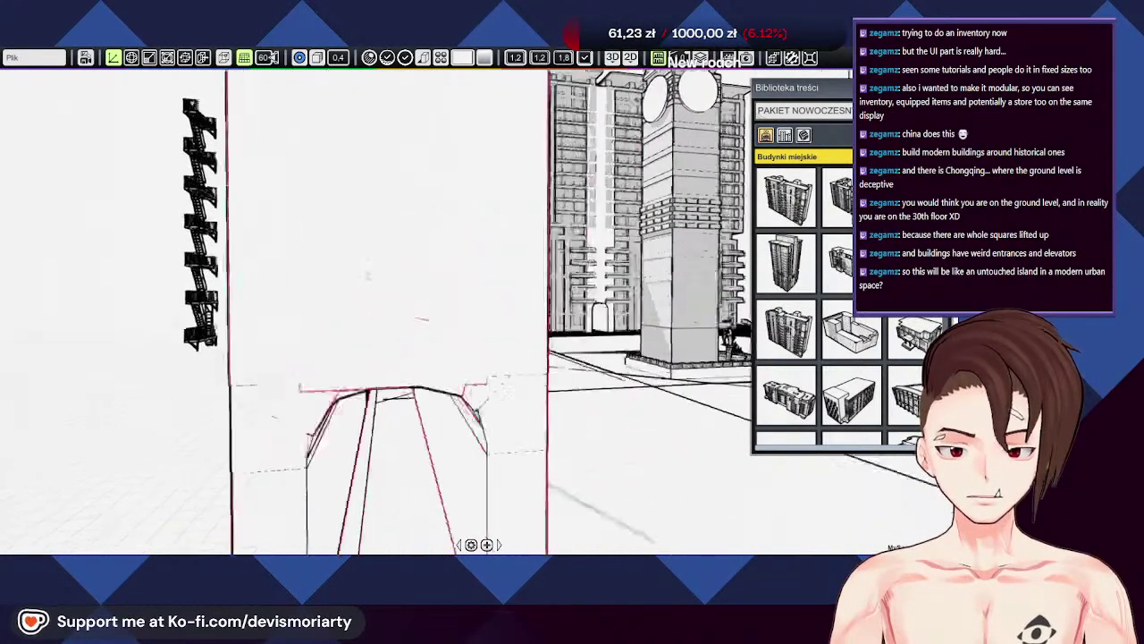
scroll(481, 304, down, 5)
drag(485, 131, 558, 143)
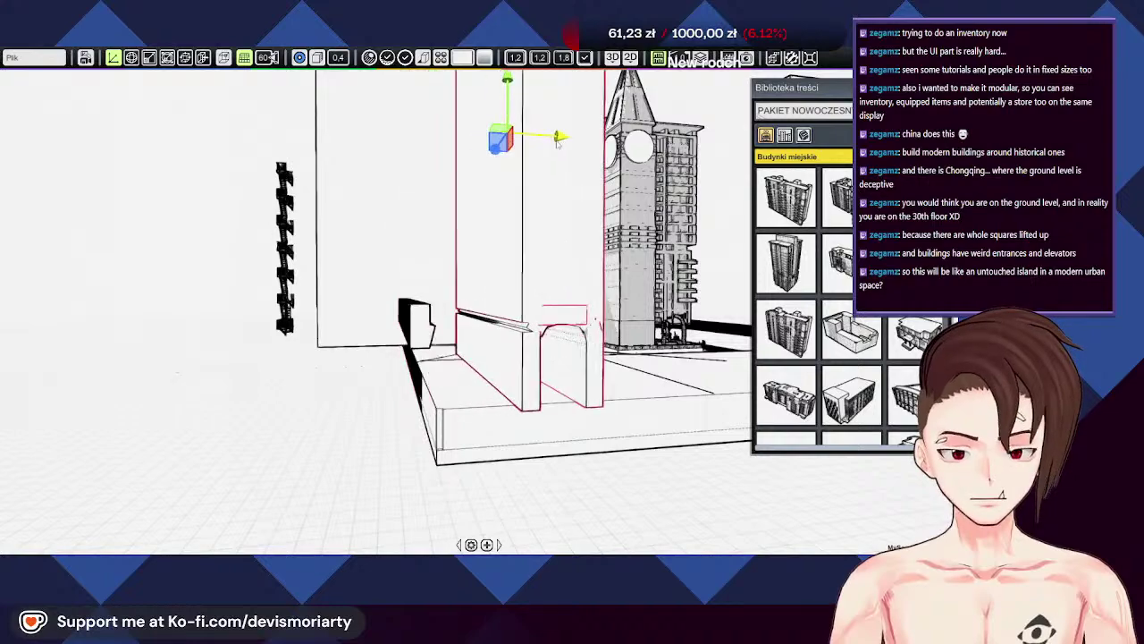
scroll(403, 315, up, 3)
key(ctrl+z)
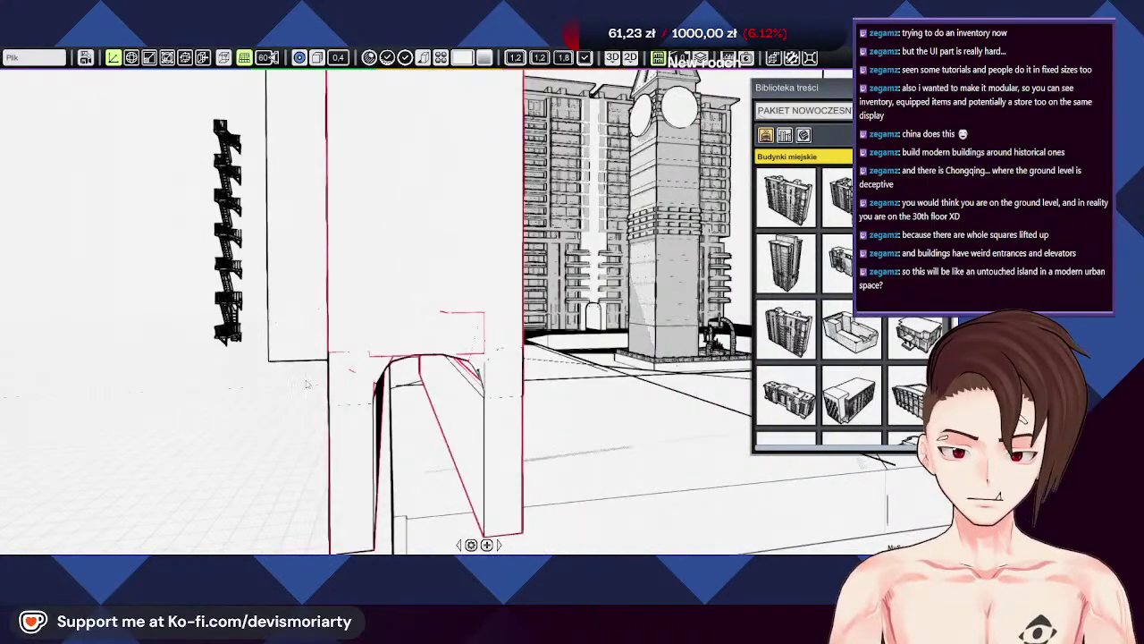
Step: Move the front block from the plaza corner along the front edge towards its middle
right_drag(307, 384, 331, 258)
scroll(385, 254, down, 5)
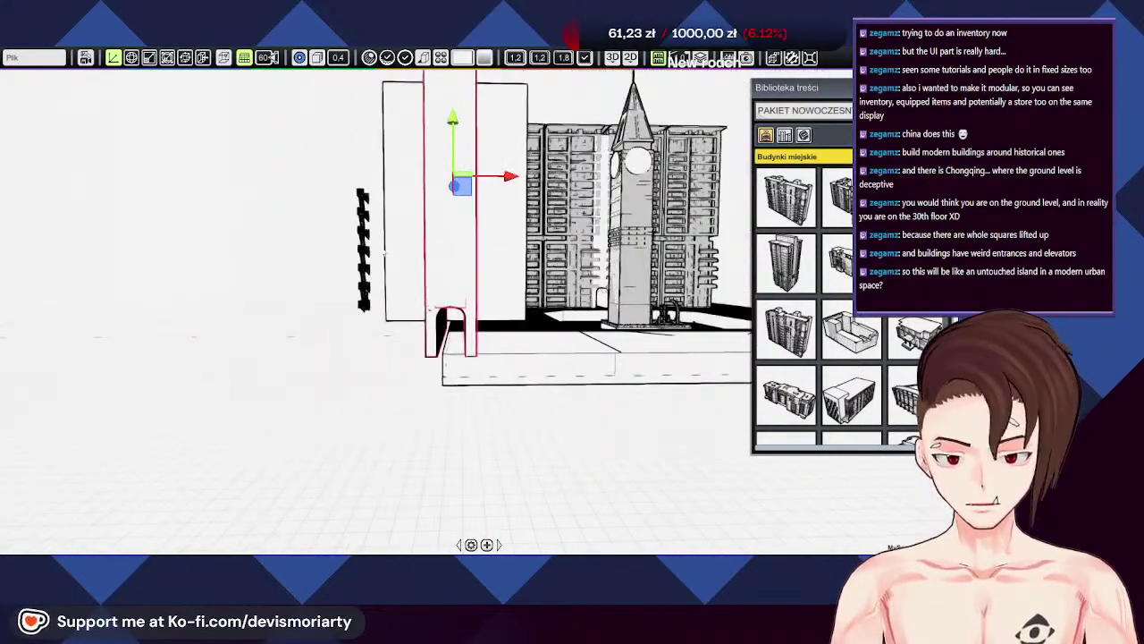
scroll(388, 253, down, 1)
scroll(420, 238, up, 1)
drag(507, 178, 739, 178)
middle_drag(502, 294, 488, 159)
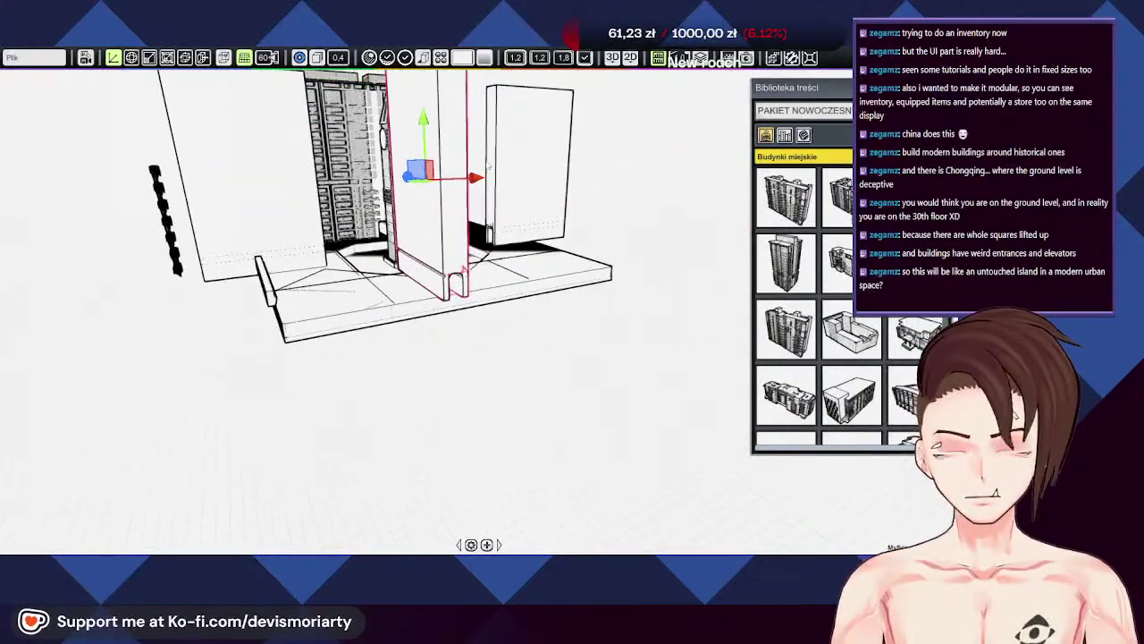
drag(475, 178, 485, 178)
Step: Adjust the front block crosswise so it lines up with the clock tower when viewed from above
middle_drag(599, 237, 447, 272)
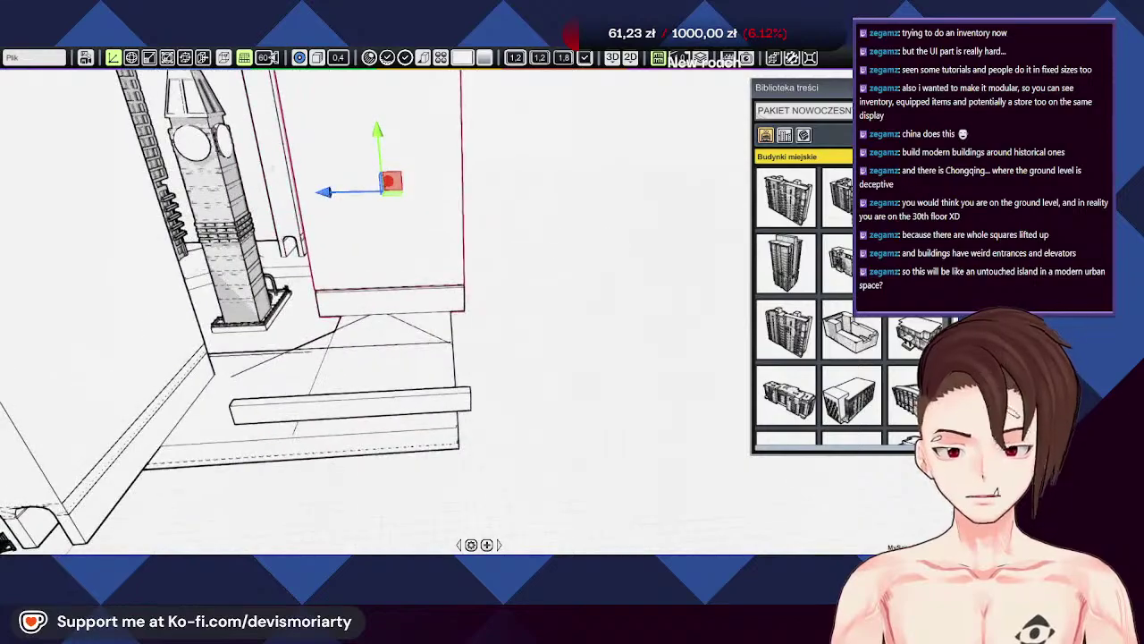
middle_drag(312, 191, 519, 317)
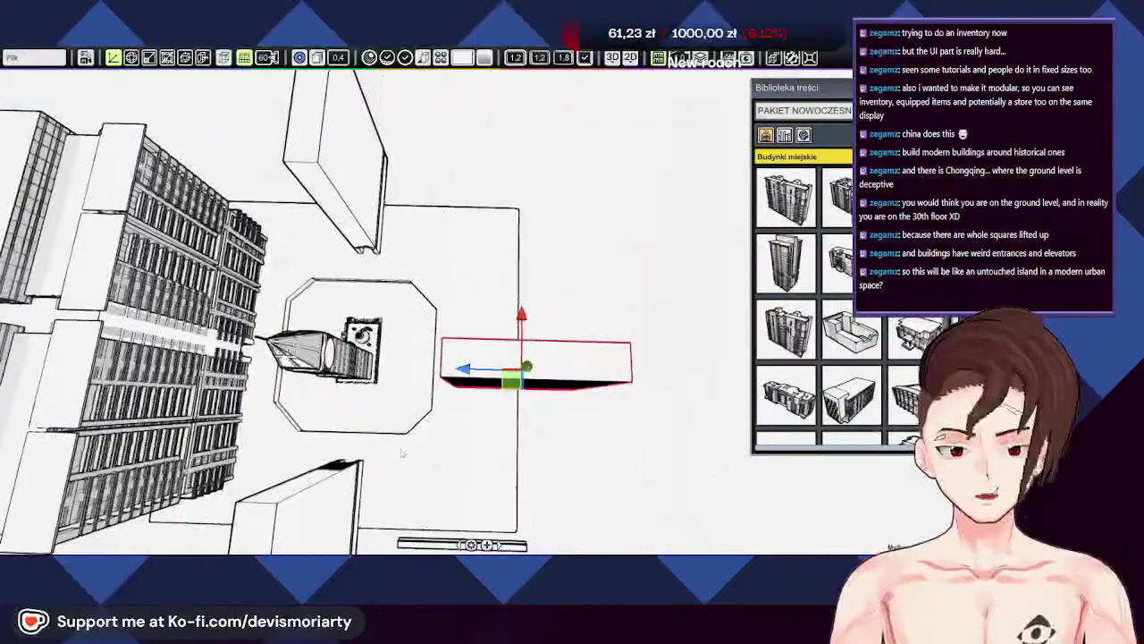
drag(527, 323, 524, 313)
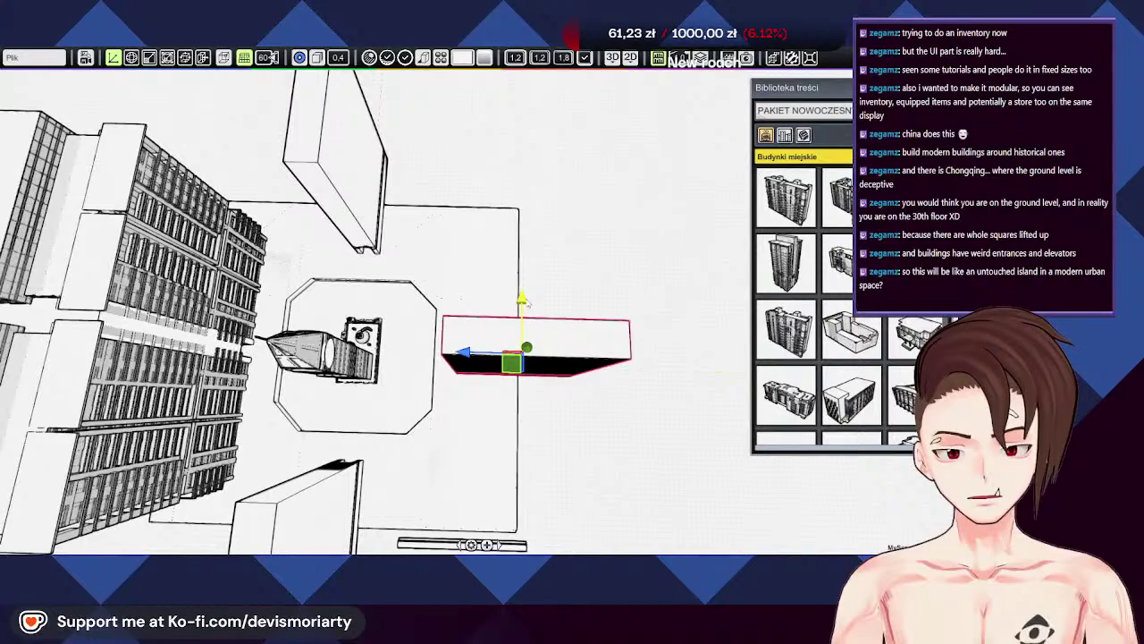
mouse_move(527, 304)
middle_down()
mouse_move(626, 294)
mouse_move(546, 301)
middle_up()
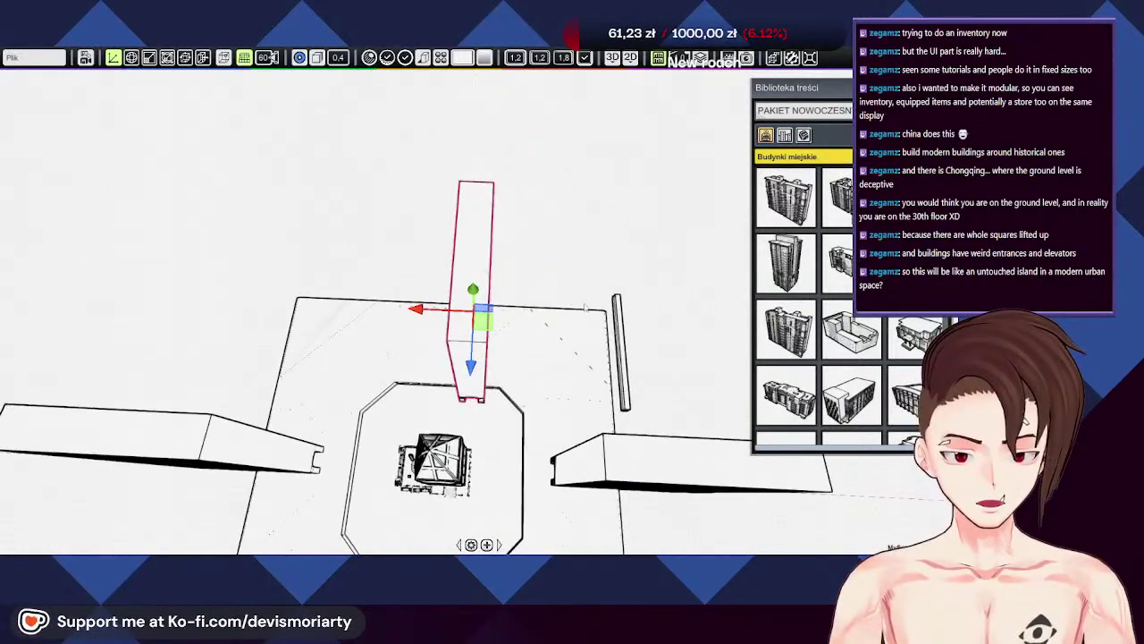
middle_drag(630, 406, 391, 355)
Step: Inspect the front block's passage up close and shift the block outward, away from the clock tower
scroll(600, 456, up, 5)
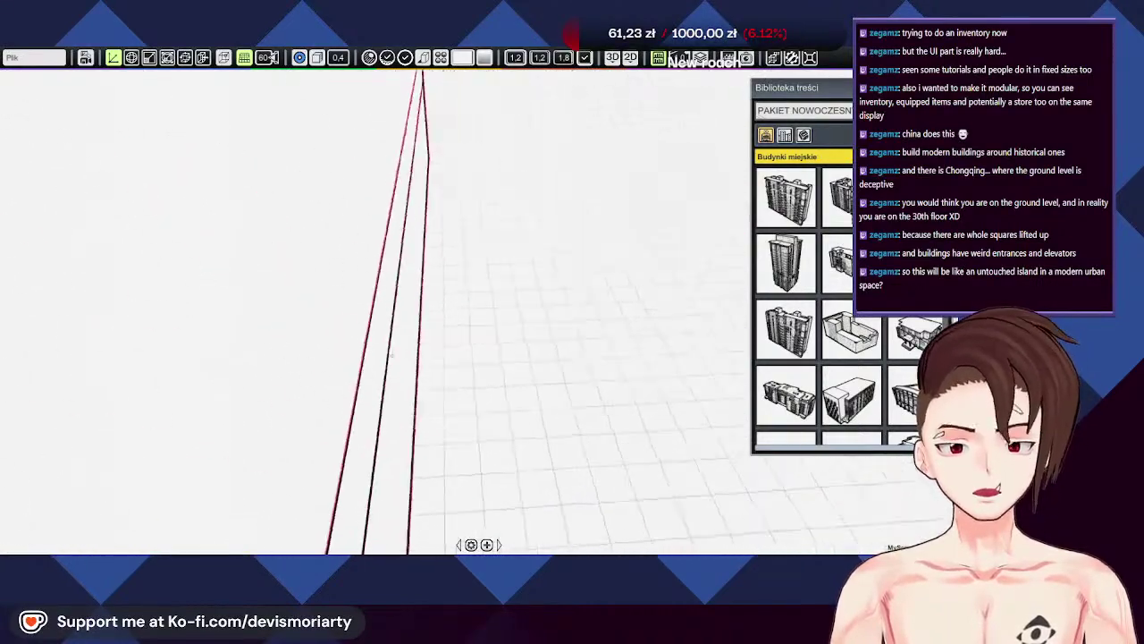
middle_drag(374, 306, 517, 300)
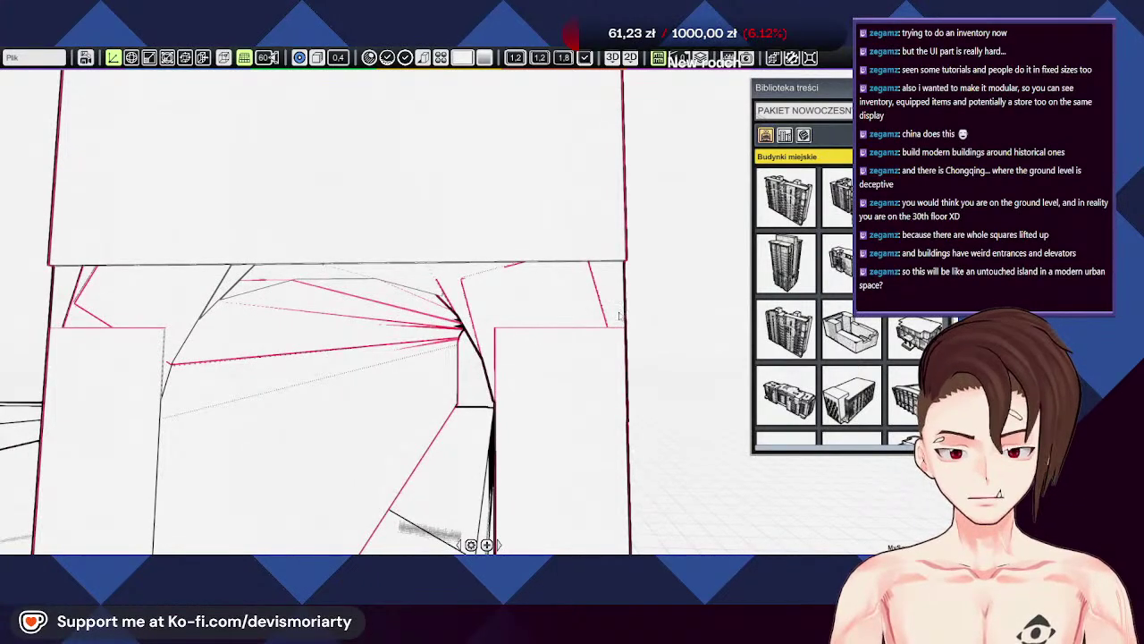
middle_drag(619, 314, 561, 165)
middle_drag(490, 156, 413, 291)
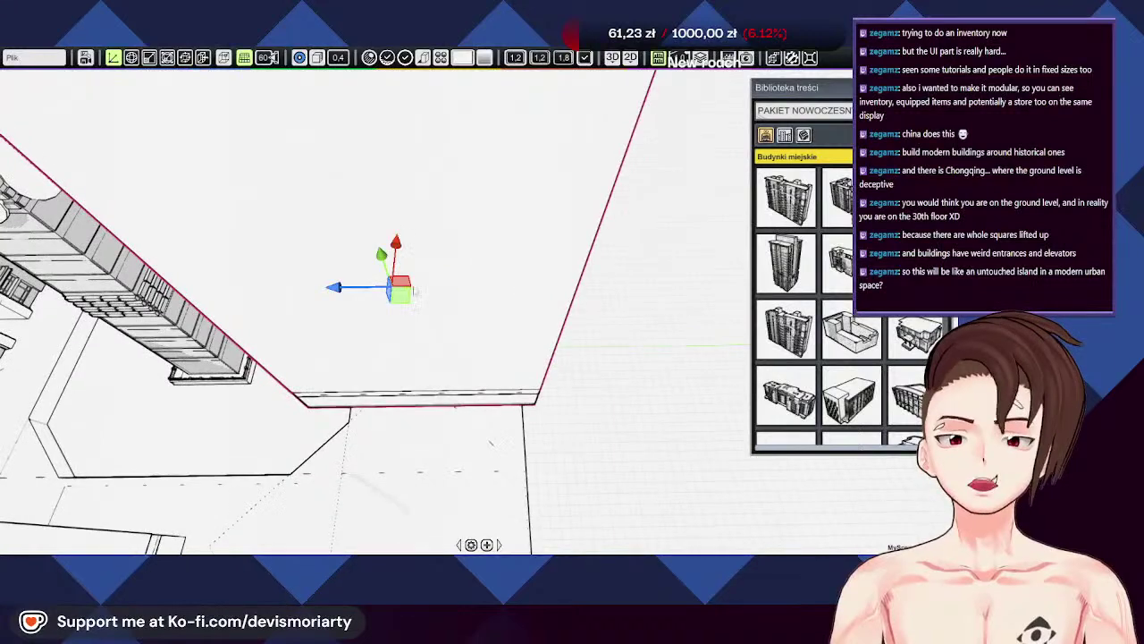
drag(397, 244, 409, 197)
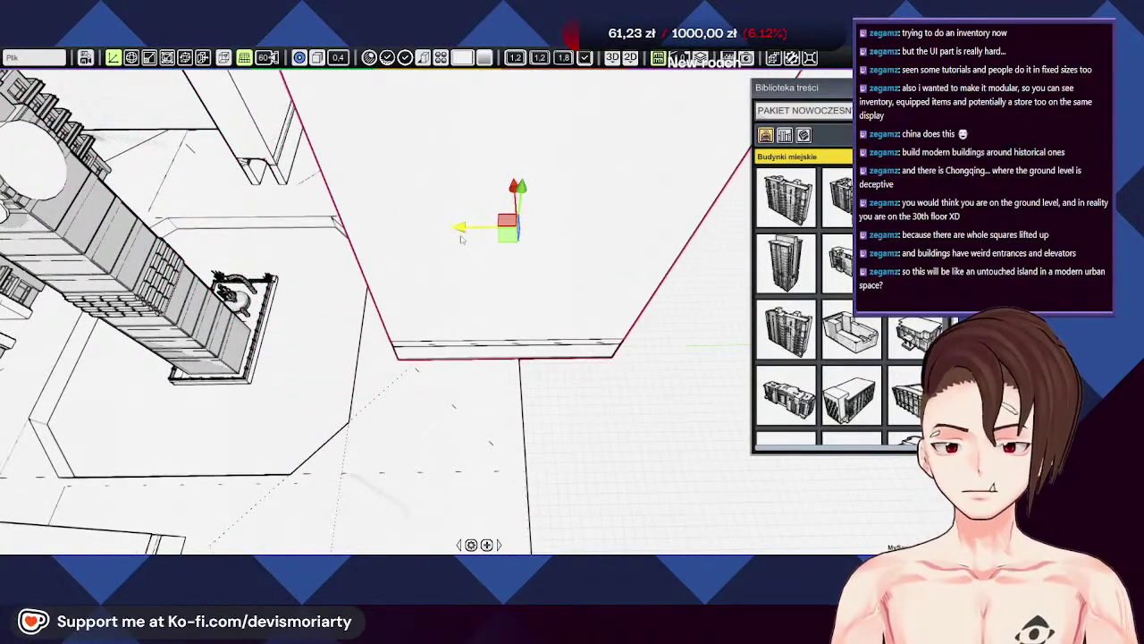
middle_drag(346, 277, 592, 219)
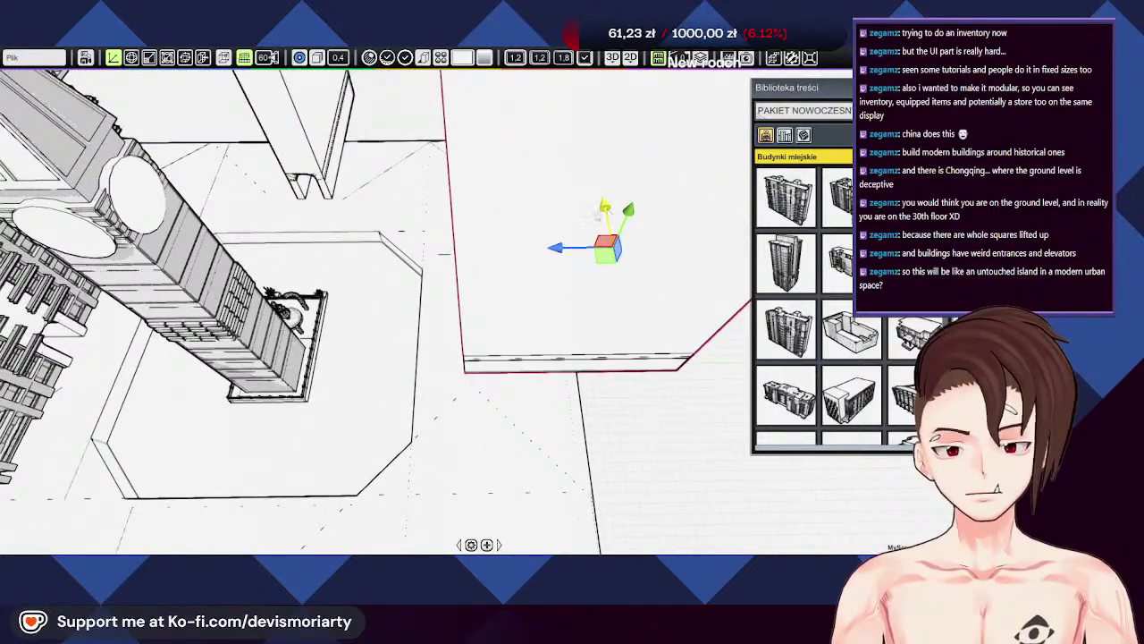
Step: Fine-tune the front block's crosswise position and its distance from the octagonal base, overhanging the plaza edge
middle_drag(547, 254, 340, 322)
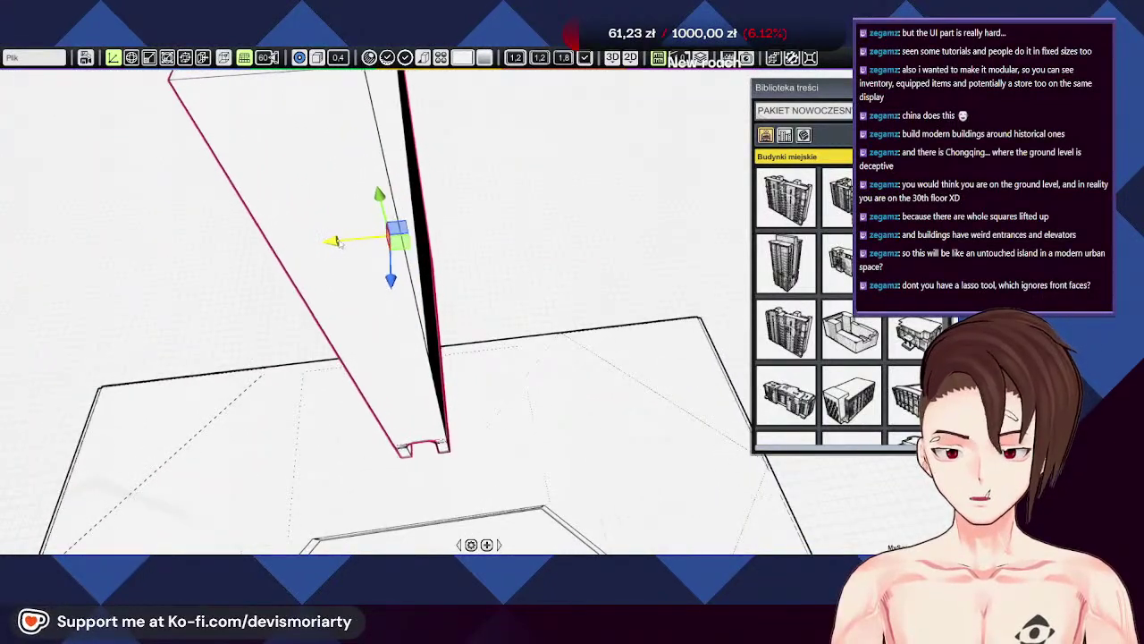
middle_drag(457, 265, 449, 325)
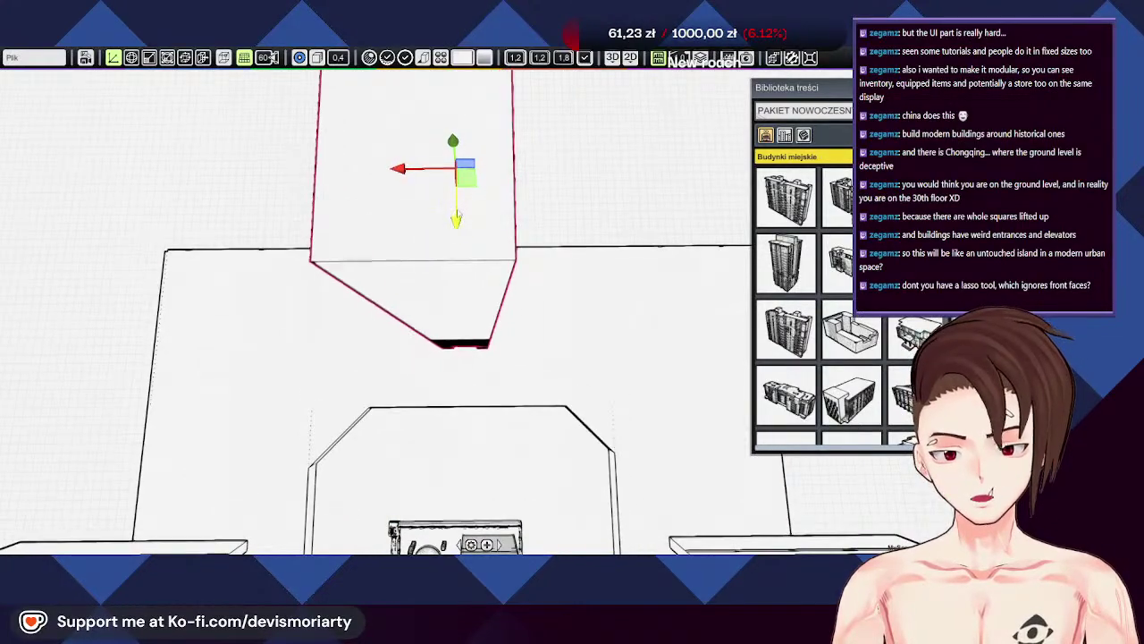
middle_drag(457, 217, 720, 437)
scroll(472, 271, down, 8)
middle_drag(527, 257, 528, 286)
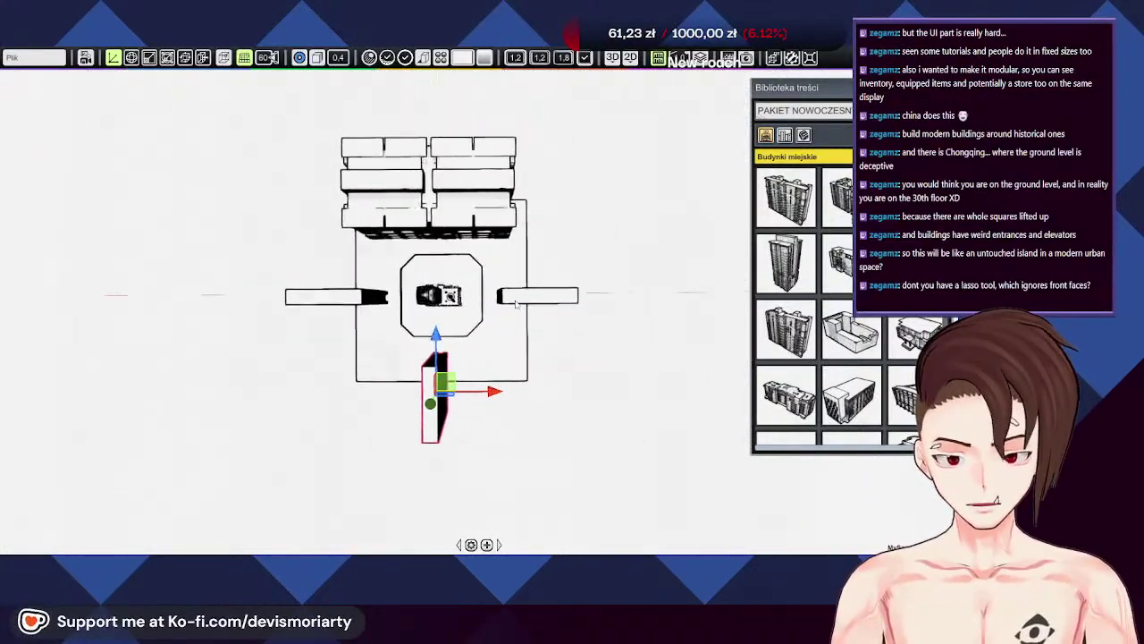
Step: Stretch the shorter of the two rear high-rises upward to make it taller, and deselect it
middle_drag(475, 159, 468, 199)
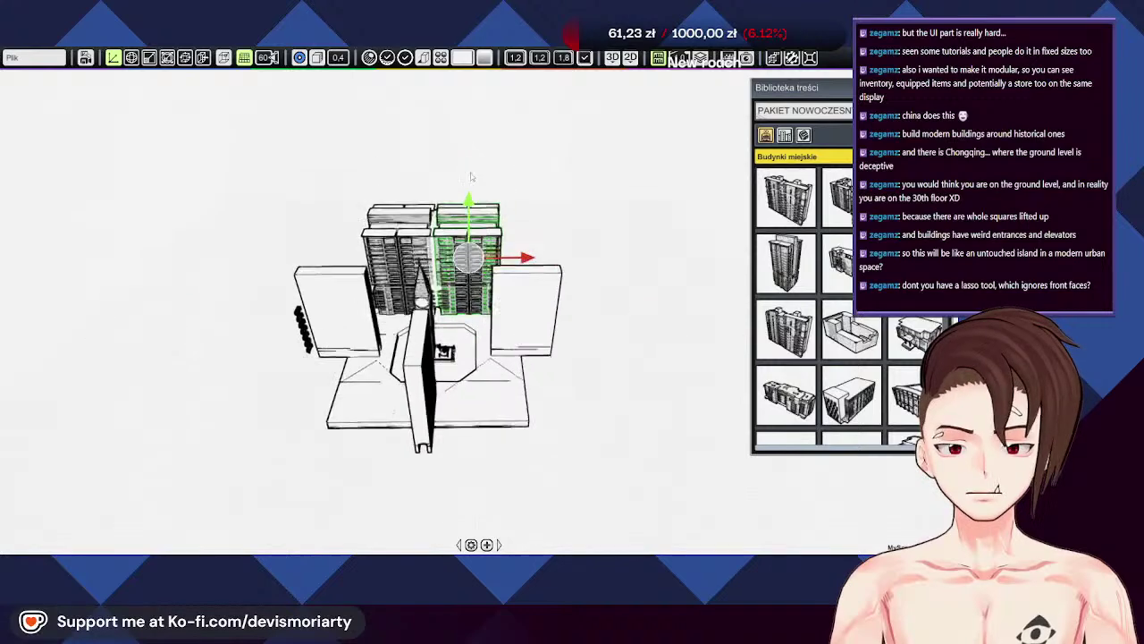
key(t)
scroll(437, 159, up, 8)
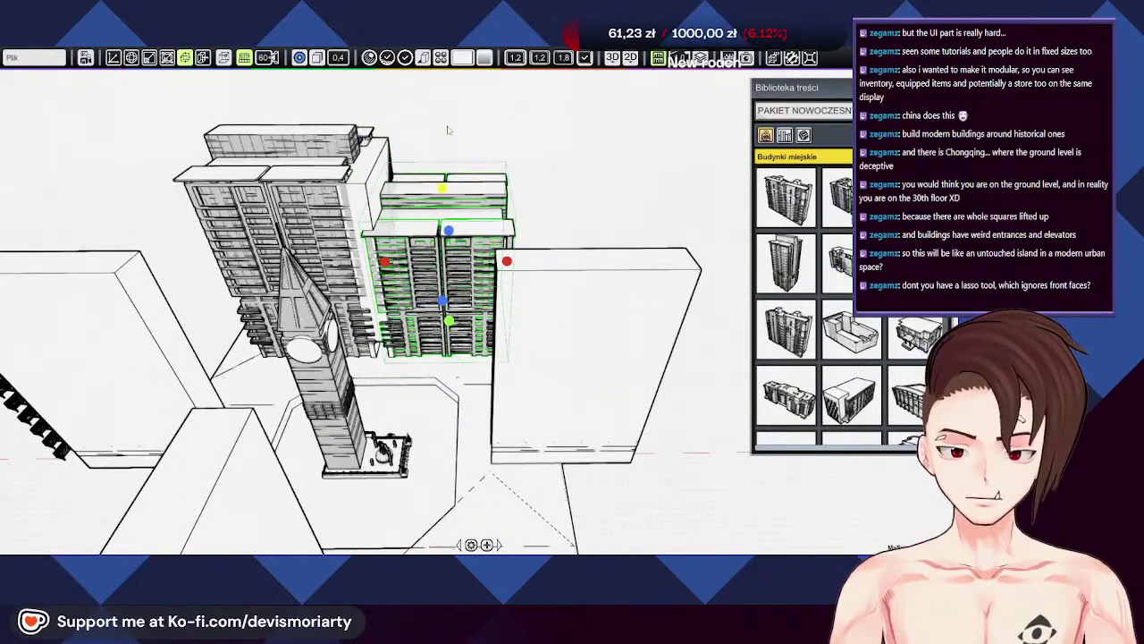
drag(449, 130, 452, 130)
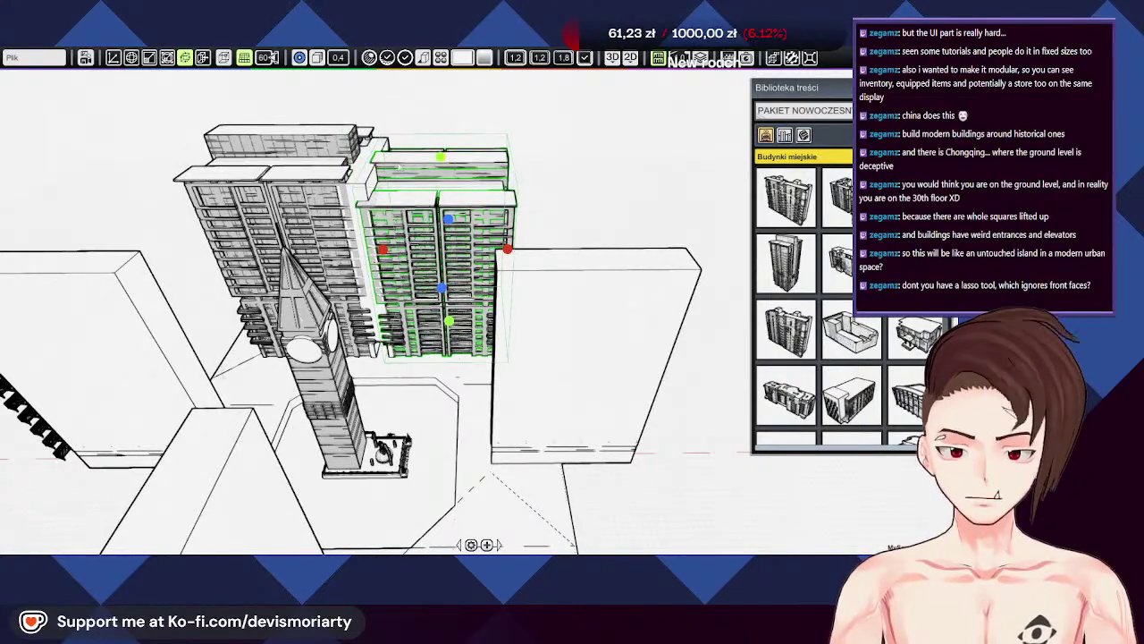
right_drag(399, 167, 572, 259)
scroll(572, 259, down, 3)
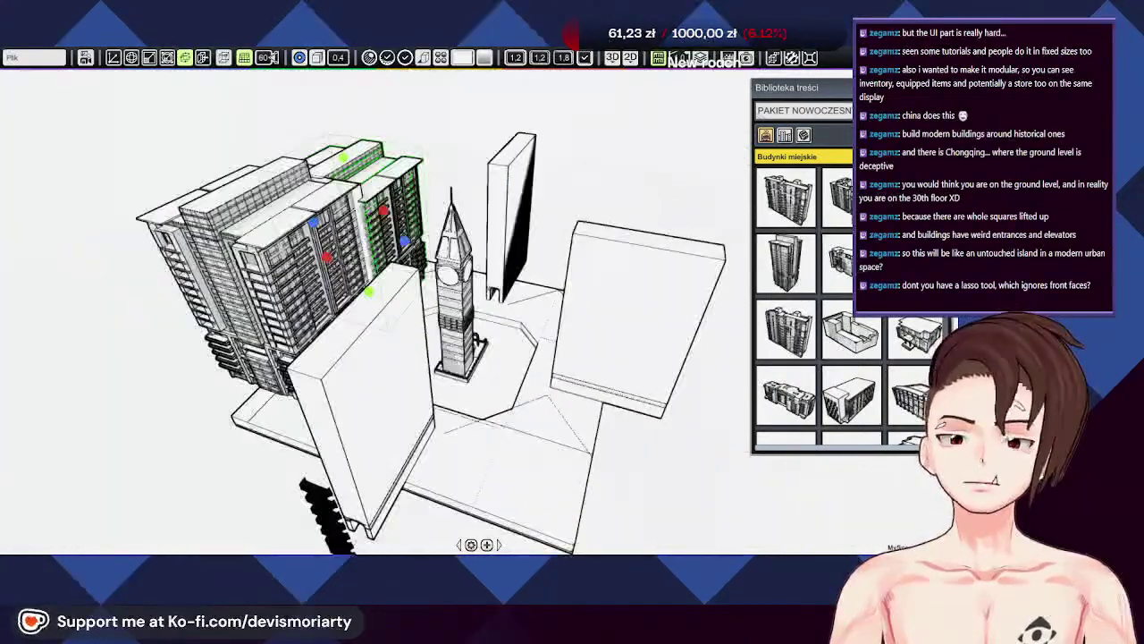
middle_drag(594, 167, 252, 230)
click(557, 224)
Step: Place a tall narrow tower from the city buildings library on the plaza between the side block and front block
scroll(347, 343, up, 4)
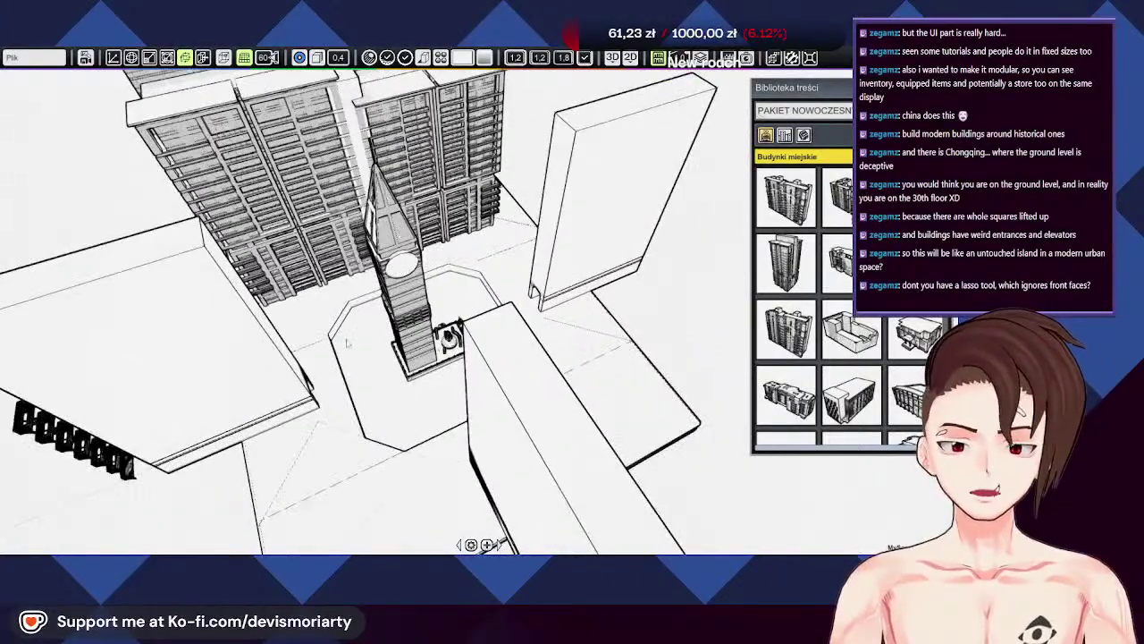
middle_drag(348, 343, 461, 365)
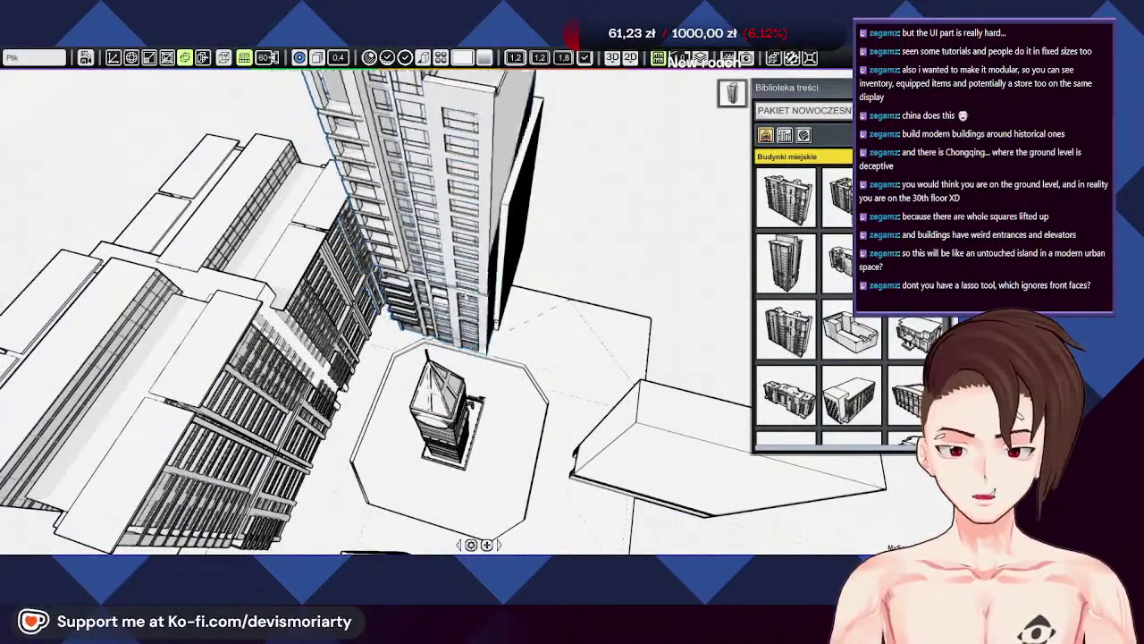
drag(470, 297, 561, 299)
middle_drag(559, 331, 475, 371)
scroll(539, 261, up, 5)
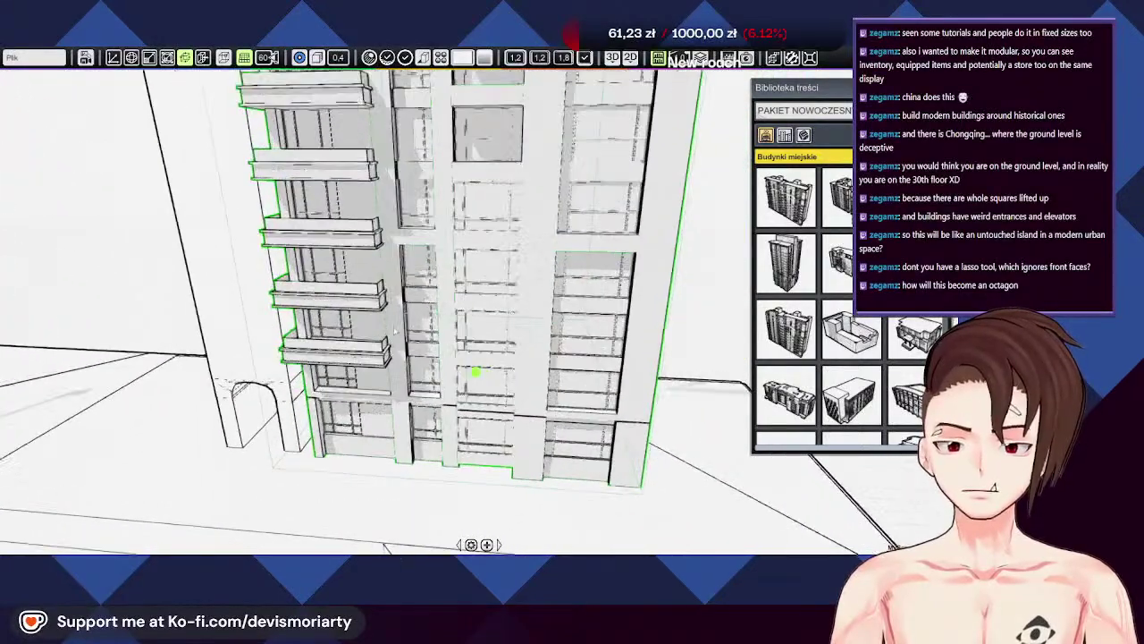
Step: Move the new tower up against the side block so its facade with balconies faces the clock tower
key(space)
scroll(376, 314, down, 3)
key(space)
scroll(376, 313, down, 4)
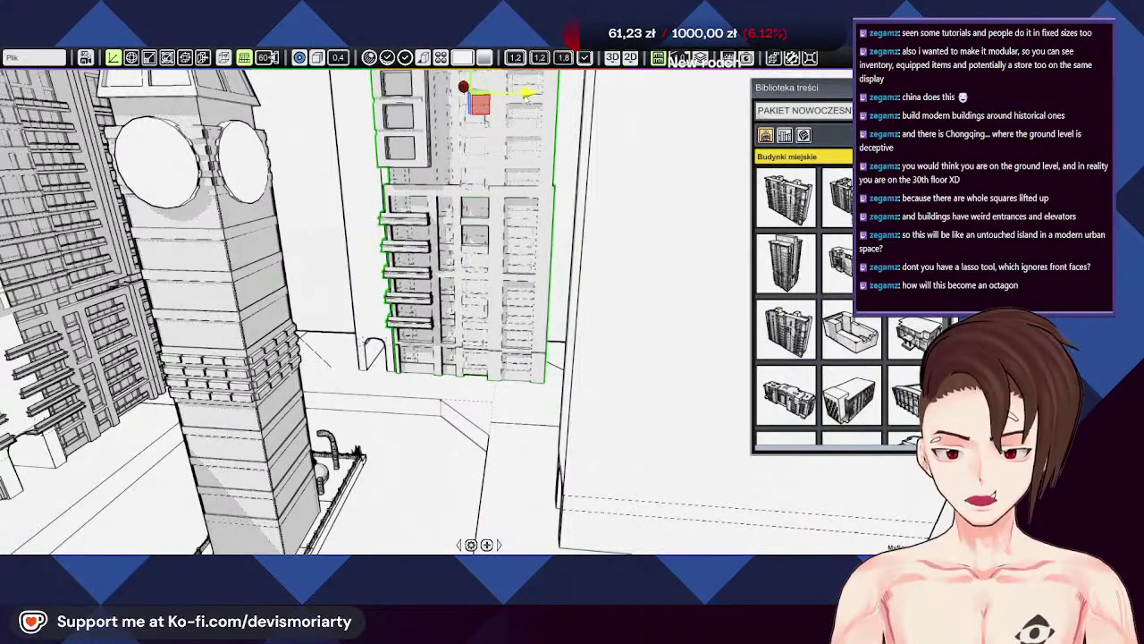
middle_drag(554, 168, 663, 286)
middle_drag(548, 217, 402, 112)
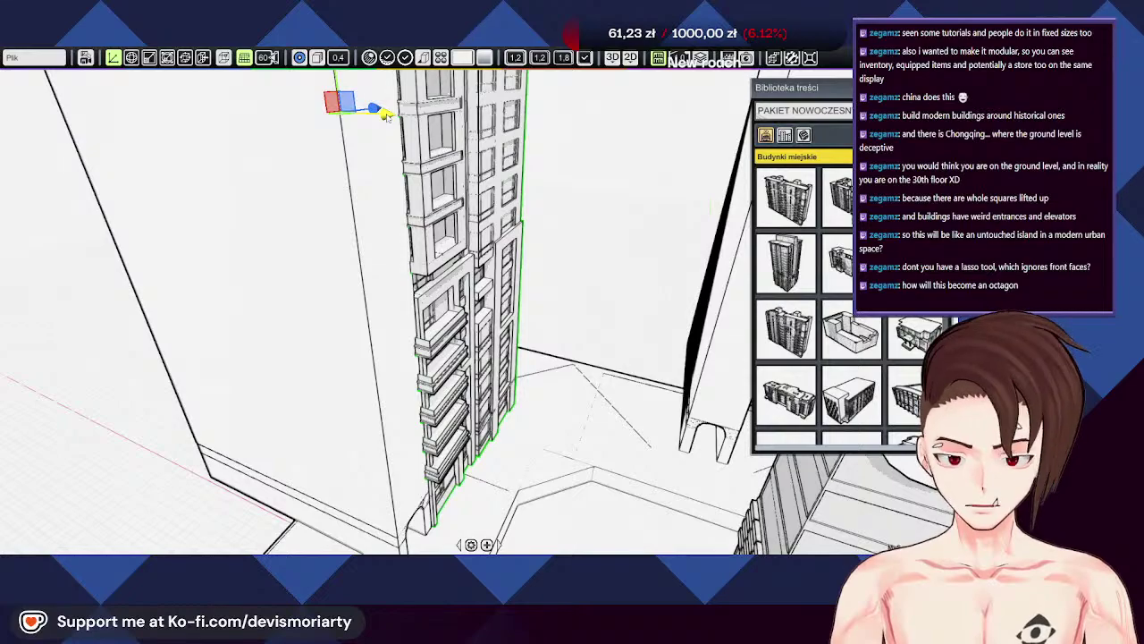
scroll(537, 196, down, 8)
middle_drag(531, 204, 490, 181)
scroll(592, 254, up, 5)
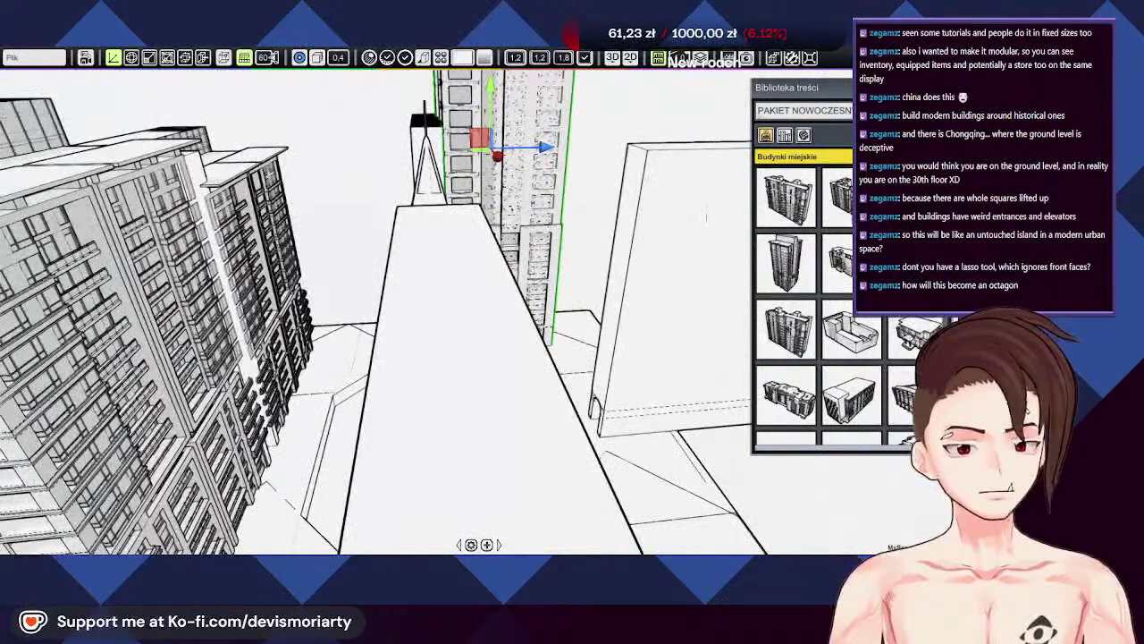
Step: Try placing a second copy of the narrow tower outside the plaza, and delete it
middle_drag(592, 254, 505, 251)
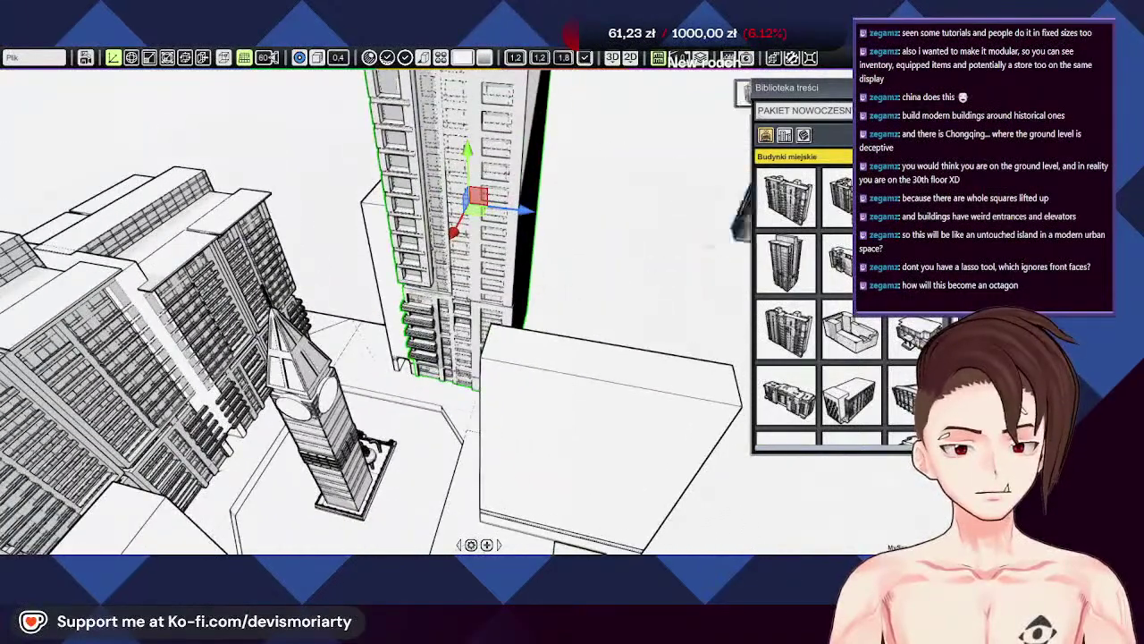
scroll(603, 273, down, 2)
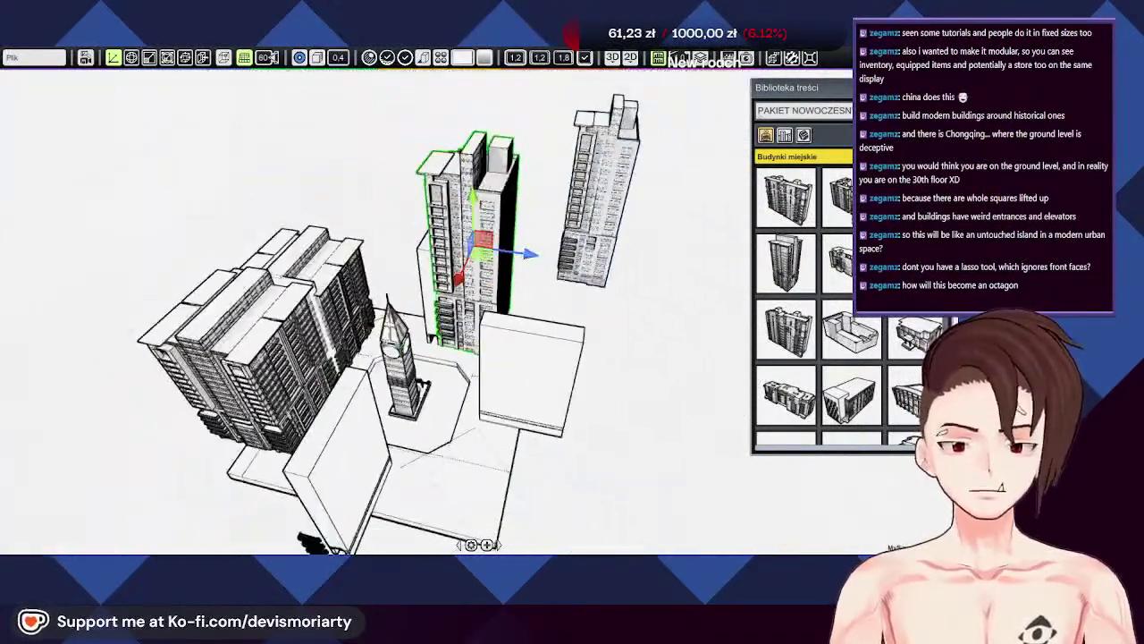
scroll(603, 272, up, 1)
key(Delete)
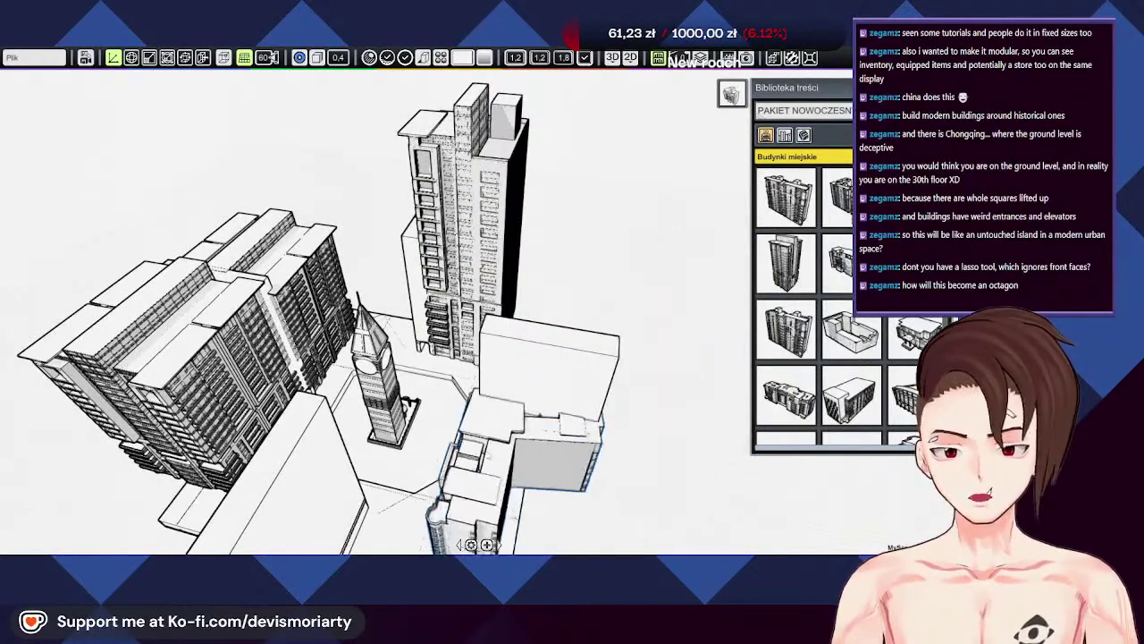
Step: Add a lower L-shaped city building from the library and move it beside the narrow tower near the clock tower
click(485, 481)
middle_drag(485, 481, 447, 384)
click(536, 313)
middle_drag(537, 313, 429, 376)
middle_drag(411, 282, 583, 341)
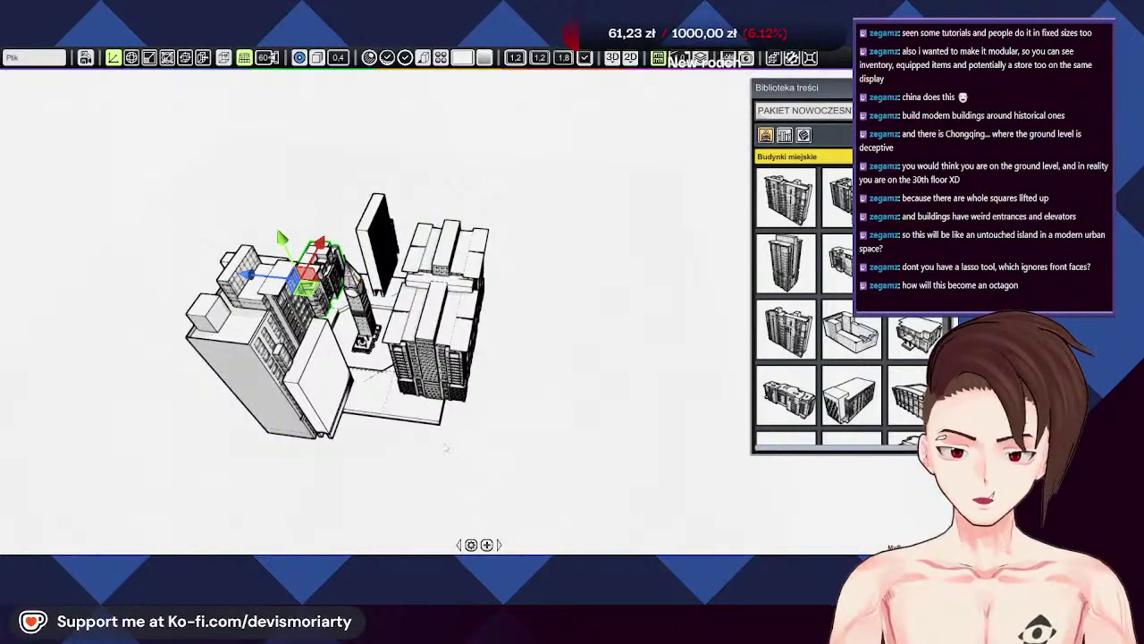
Step: Place the wide low-rise building from the city buildings library on the plaza side with the passage block, facing the clock tower
middle_drag(445, 448, 539, 310)
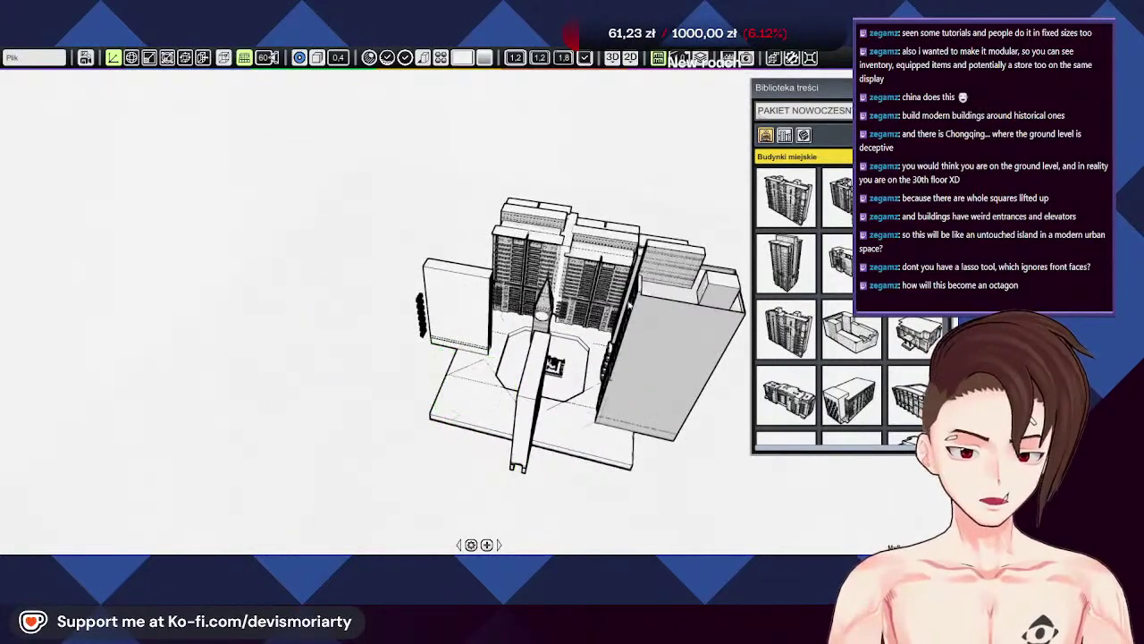
middle_drag(630, 306, 519, 296)
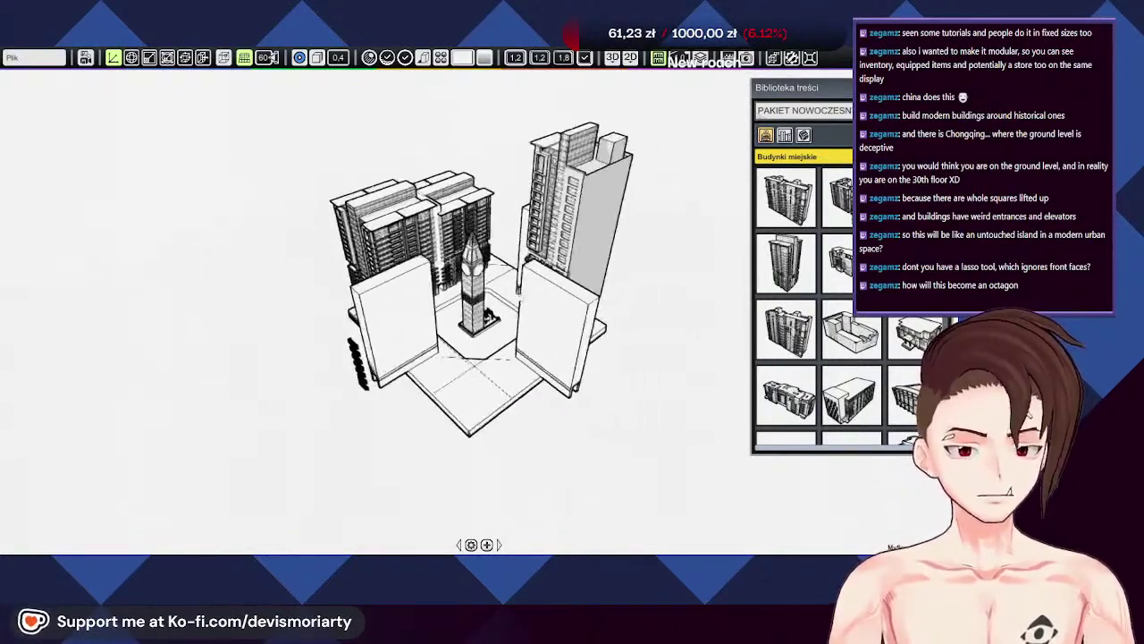
middle_drag(407, 309, 384, 304)
middle_drag(560, 374, 527, 377)
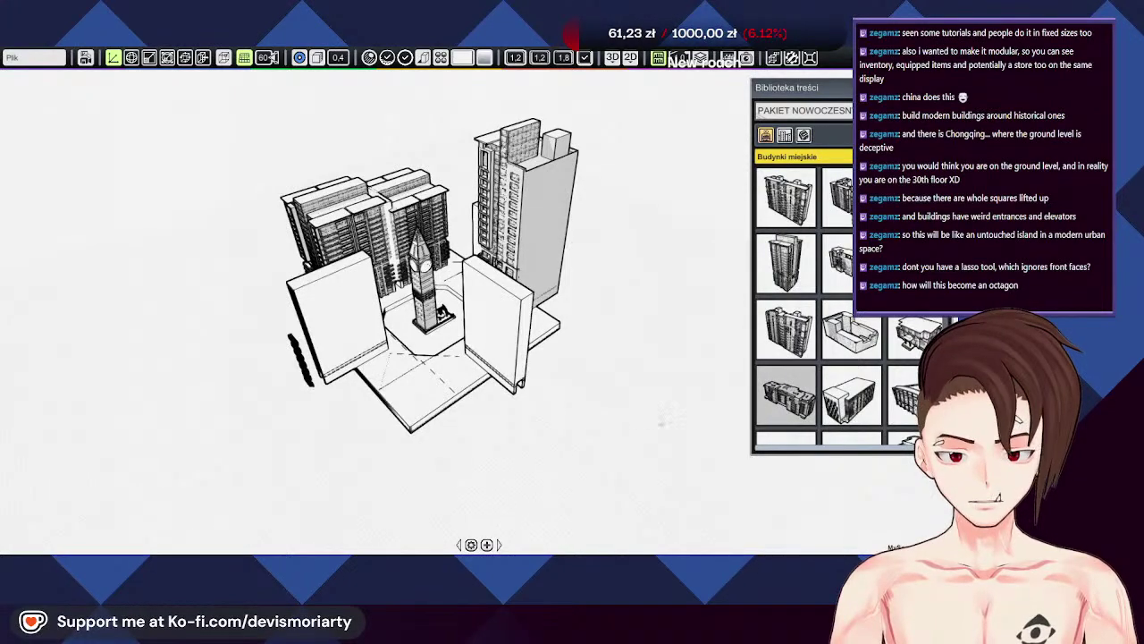
click(237, 437)
middle_drag(237, 438, 594, 393)
scroll(447, 376, up, 5)
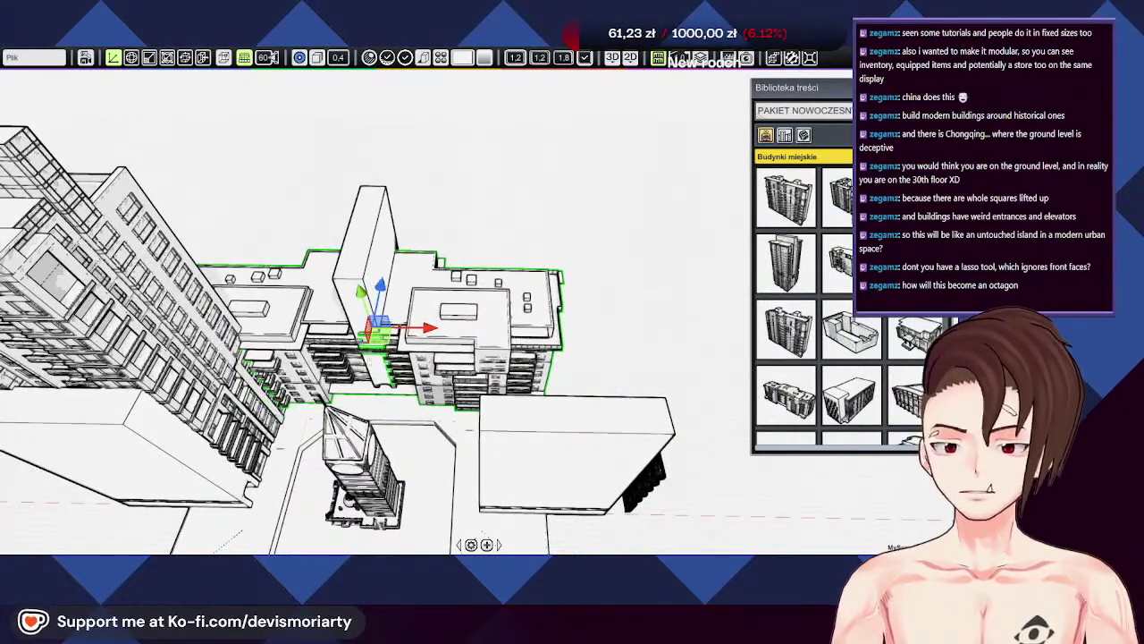
Step: Raise the wide building until its entrance canopy sits above the arch of the passage block
middle_drag(384, 429, 339, 438)
scroll(340, 439, up, 5)
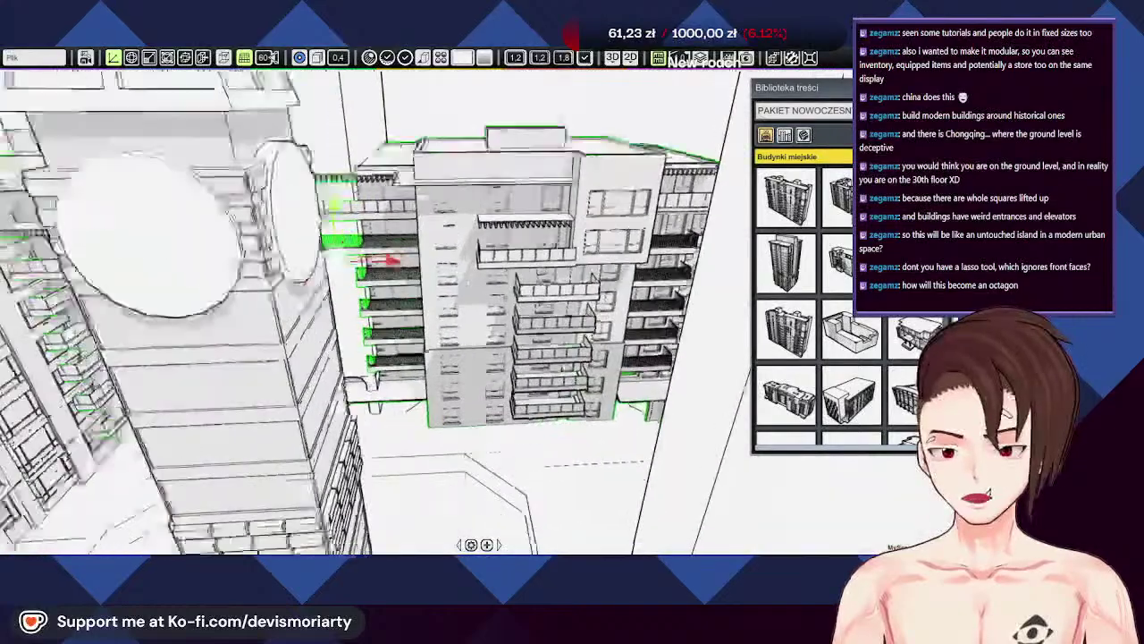
middle_drag(376, 312, 563, 344)
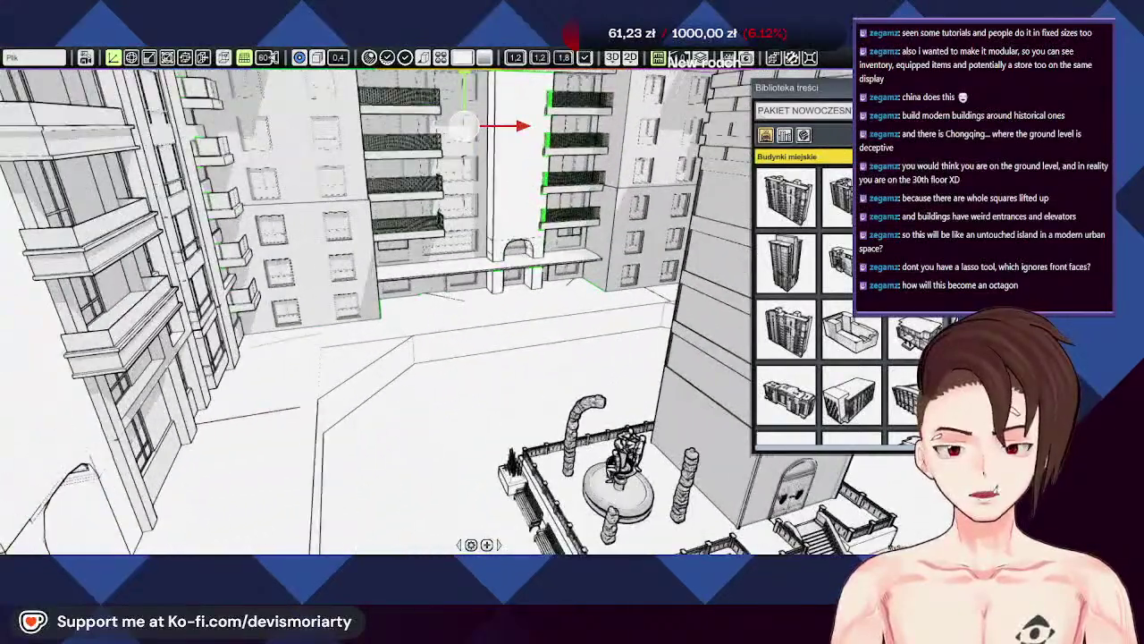
scroll(376, 313, down, 2)
scroll(375, 313, down, 4)
middle_drag(394, 304, 376, 358)
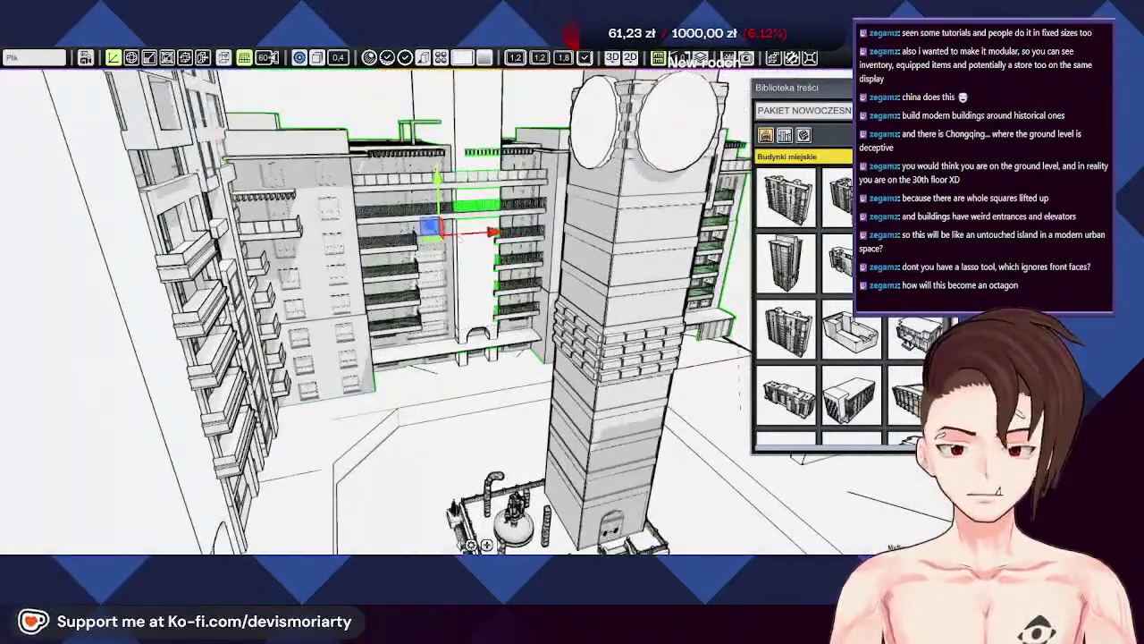
scroll(429, 228, up, 2)
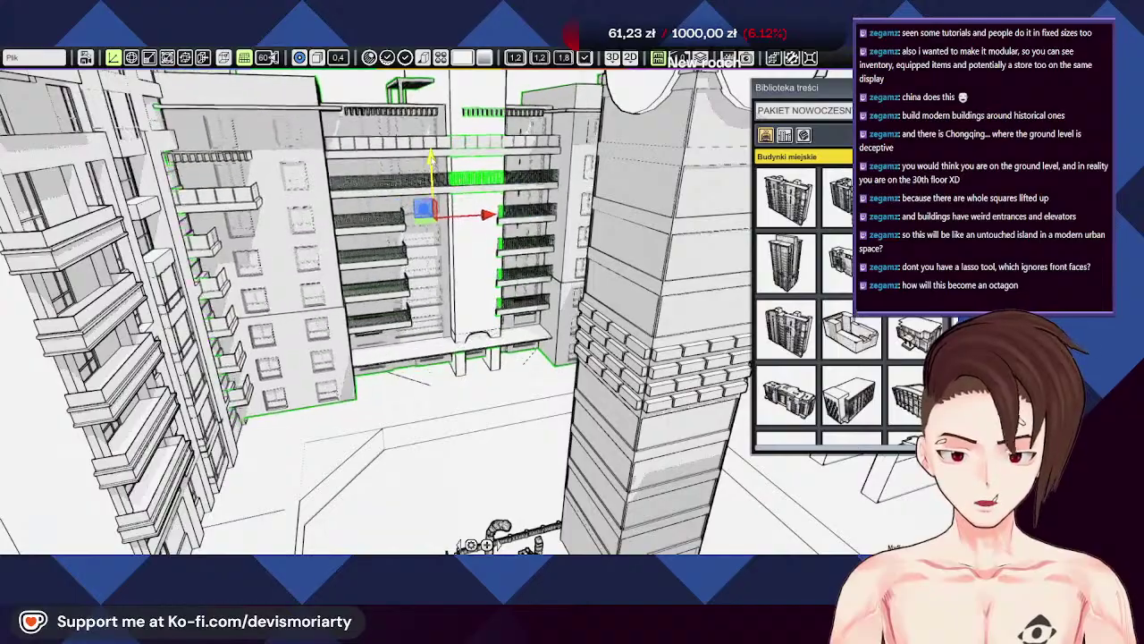
middle_drag(375, 313, 357, 259)
middle_drag(460, 371, 483, 423)
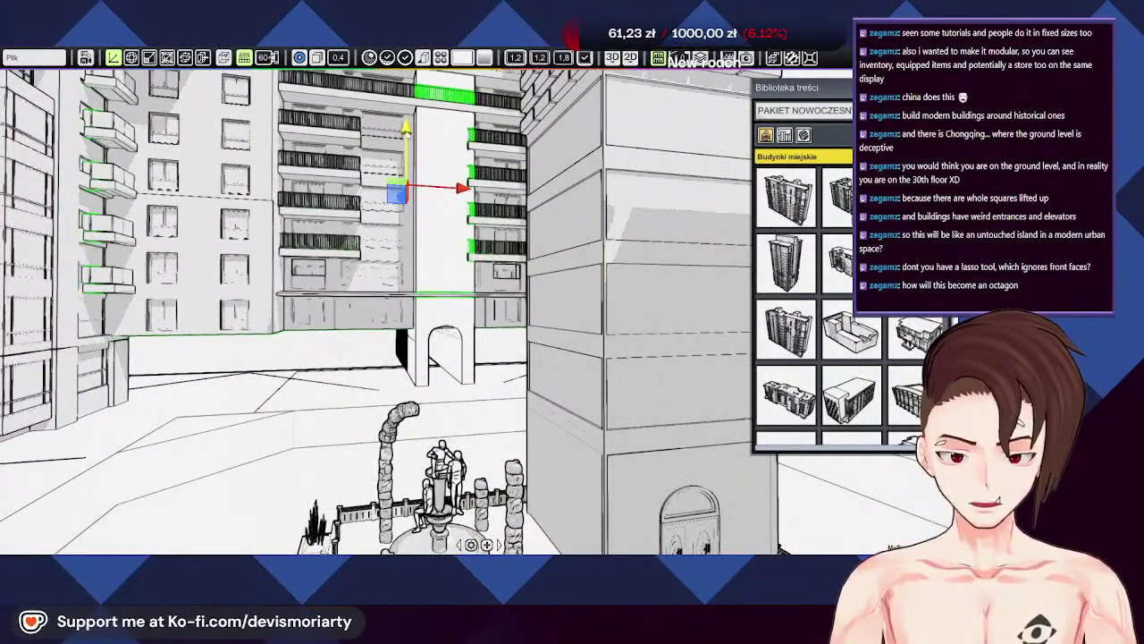
middle_drag(457, 404, 494, 443)
Step: Shift the wide building slightly sideways and push it back so the passage block stands in front of its facade
middle_drag(571, 227, 522, 331)
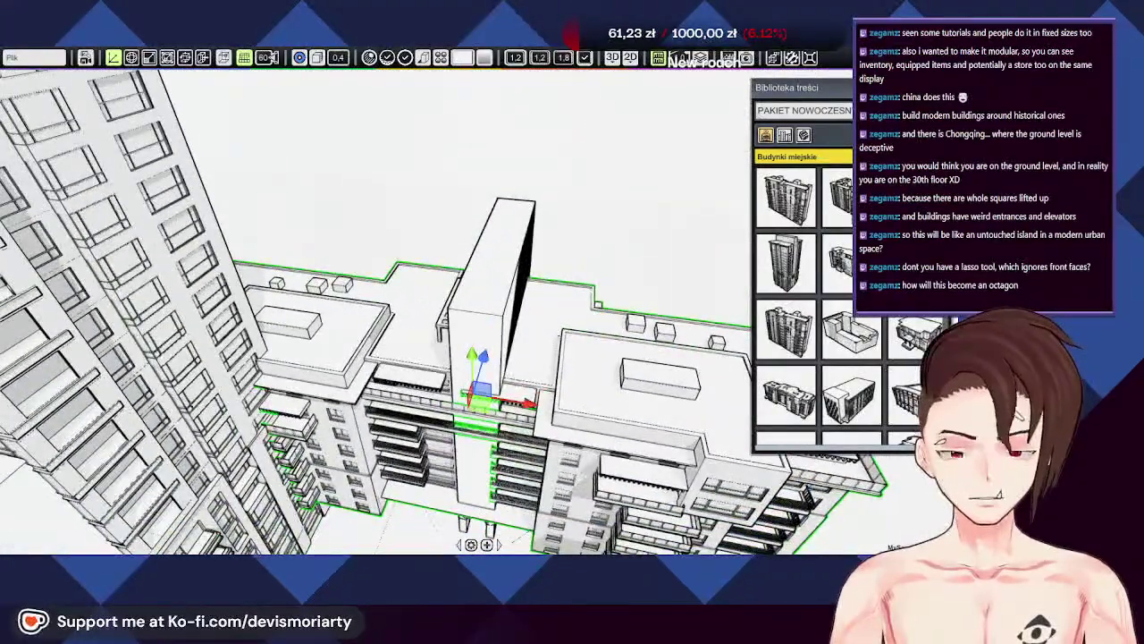
drag(534, 407, 544, 408)
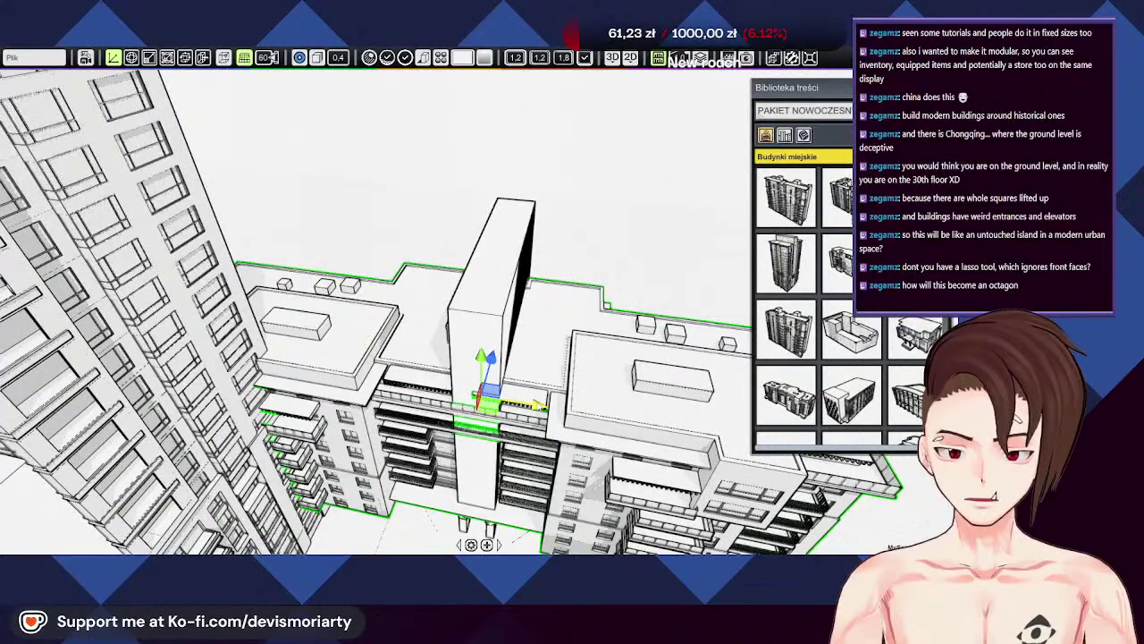
middle_drag(539, 407, 460, 339)
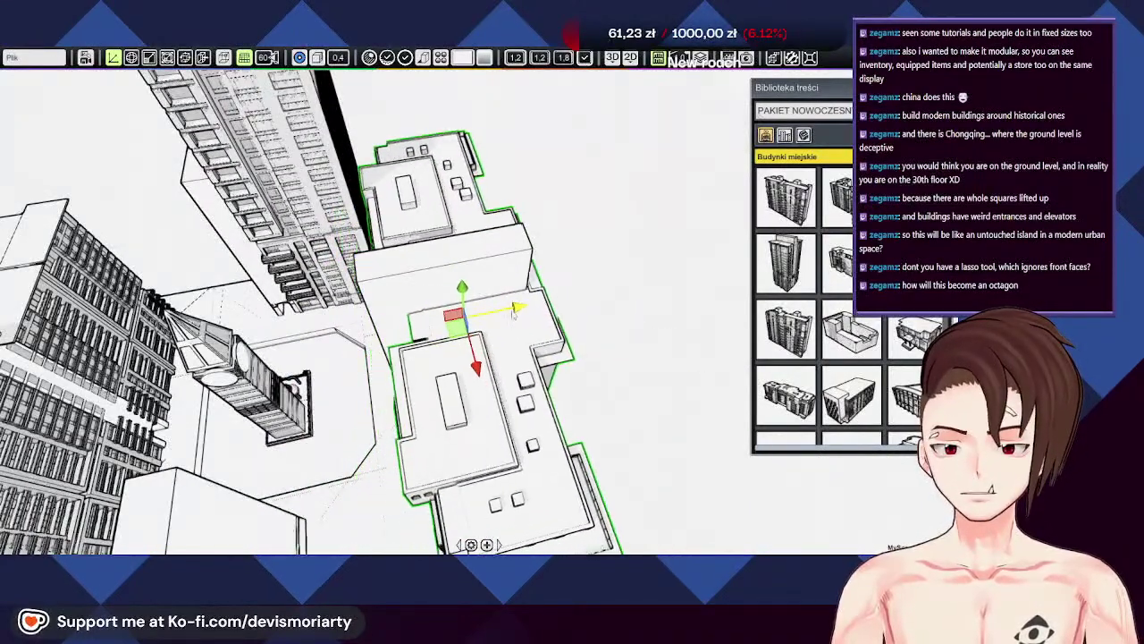
middle_drag(500, 310, 452, 317)
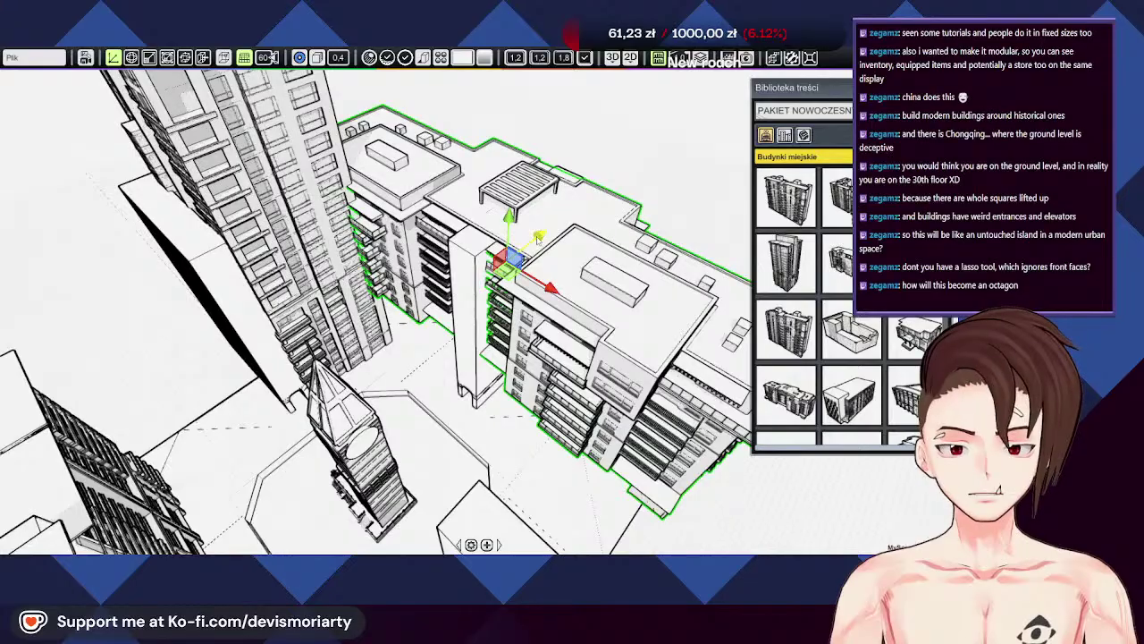
drag(549, 234, 544, 237)
middle_drag(544, 237, 474, 269)
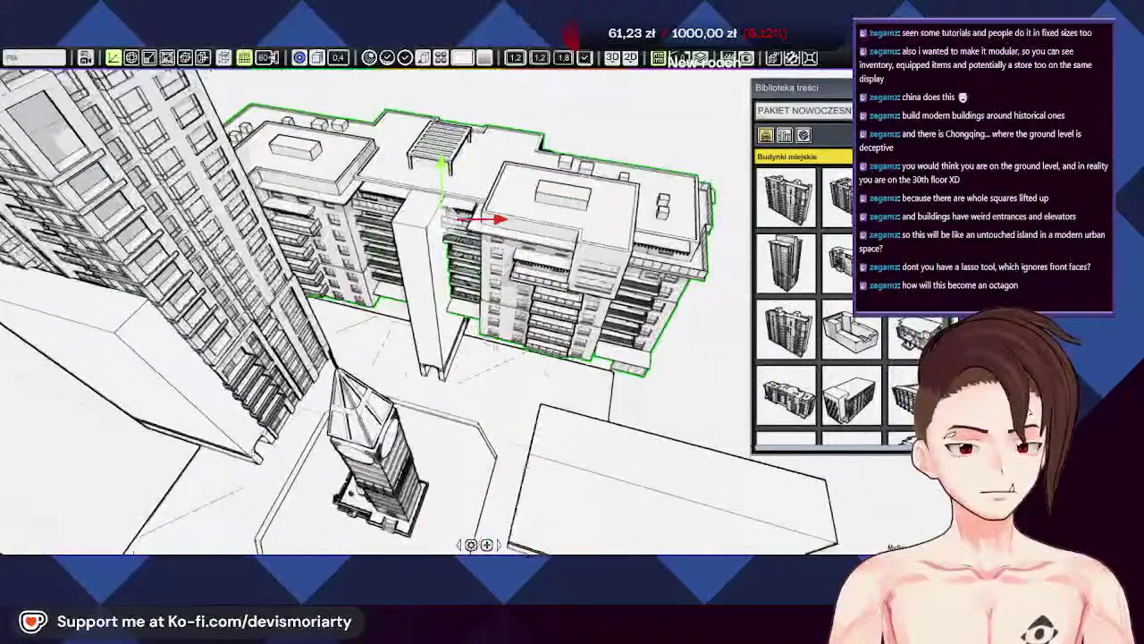
Step: Add a balconied high-rise from the city buildings library in front of the wide building and rotate it to an oblique angle
click(790, 332)
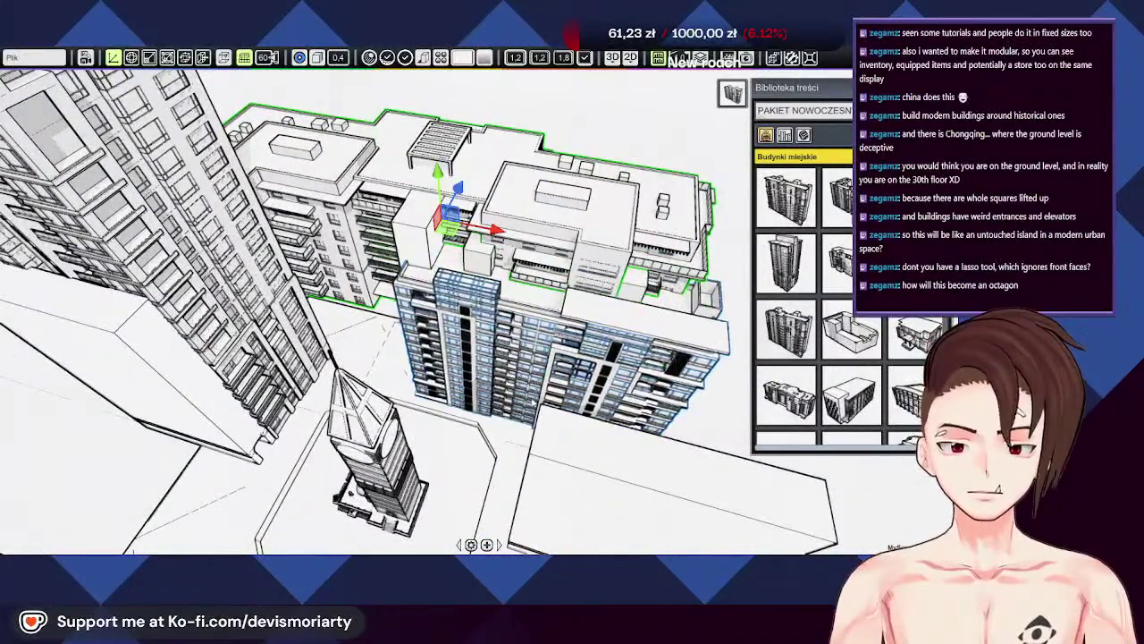
click(568, 342)
middle_drag(568, 343, 483, 365)
click(537, 384)
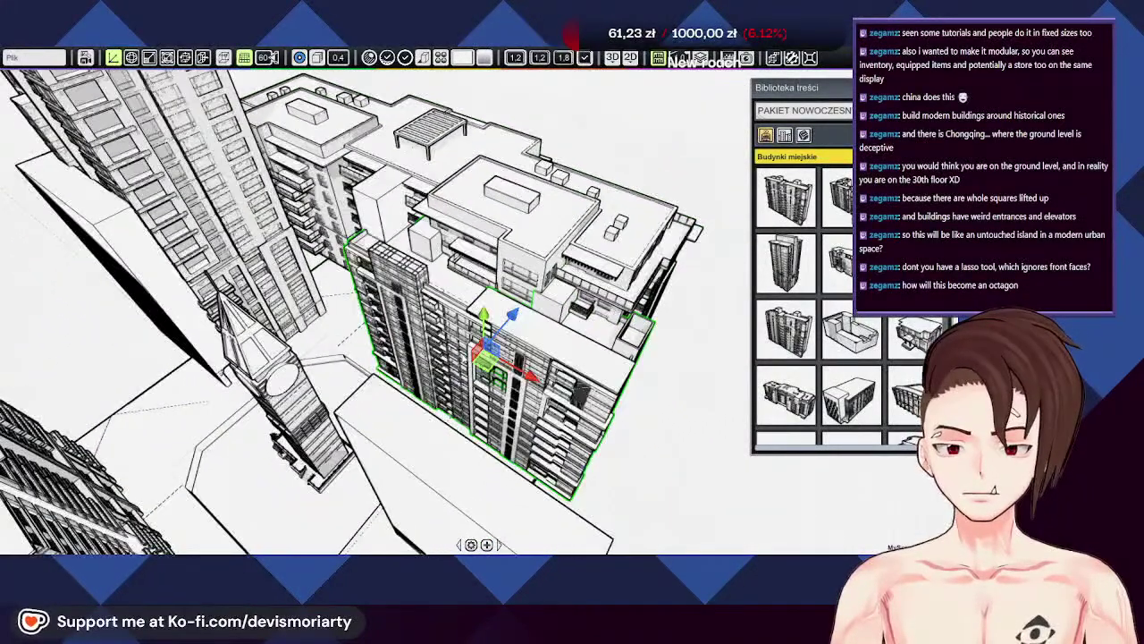
key(e)
drag(498, 396, 536, 385)
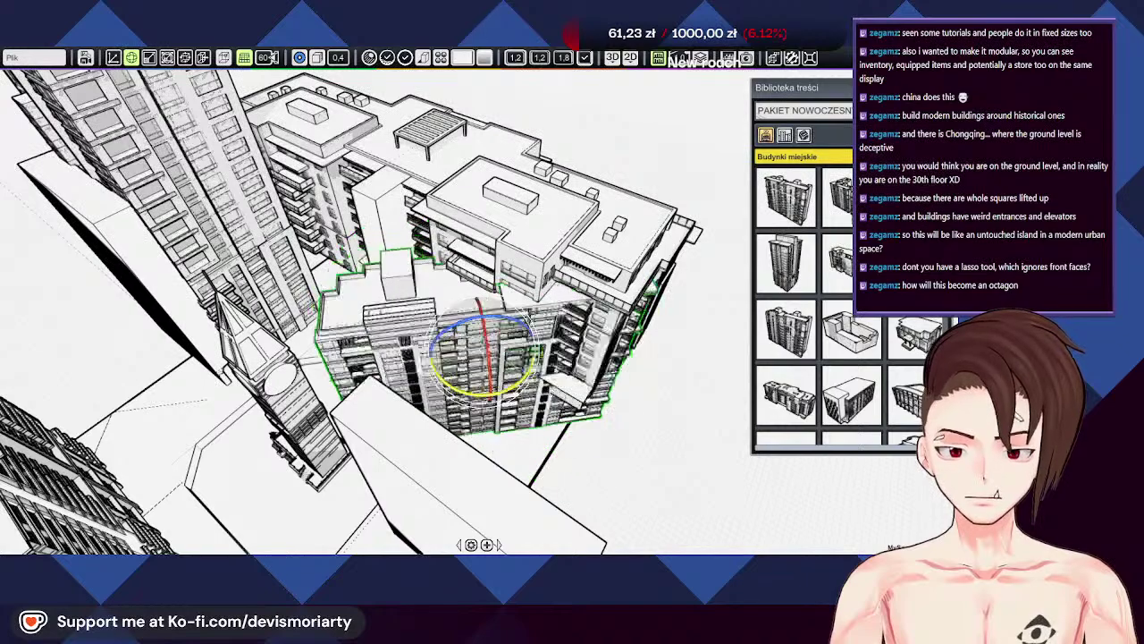
Step: Move the rotated high-rise into the plaza corner between the narrow tower and the wide building
key(w)
middle_drag(490, 400, 414, 474)
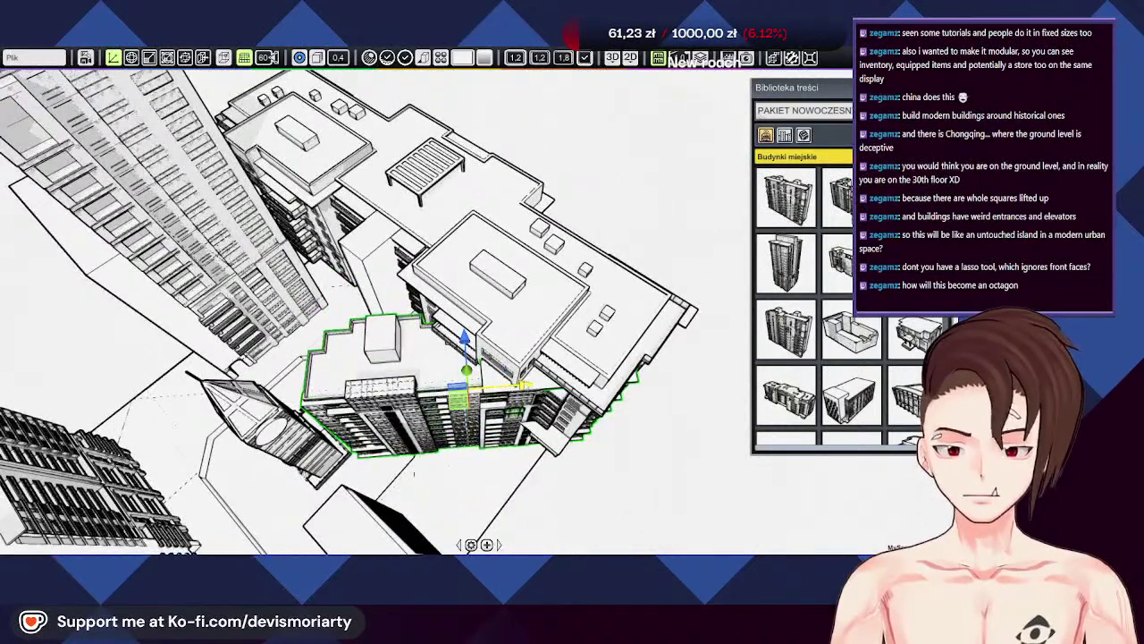
drag(474, 399, 391, 407)
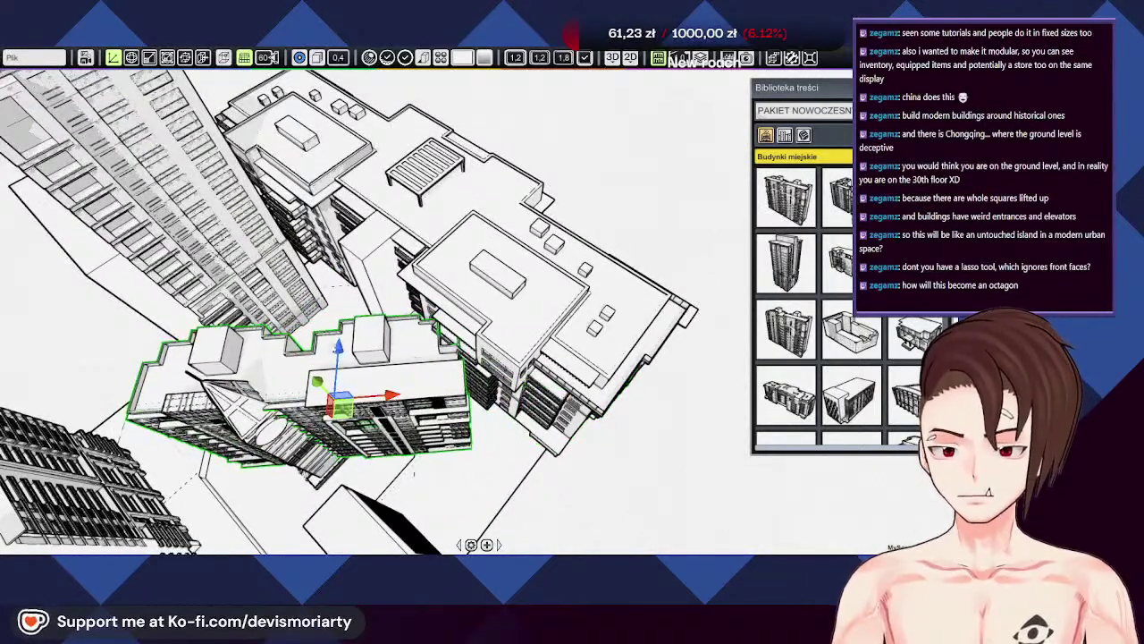
drag(339, 349, 364, 245)
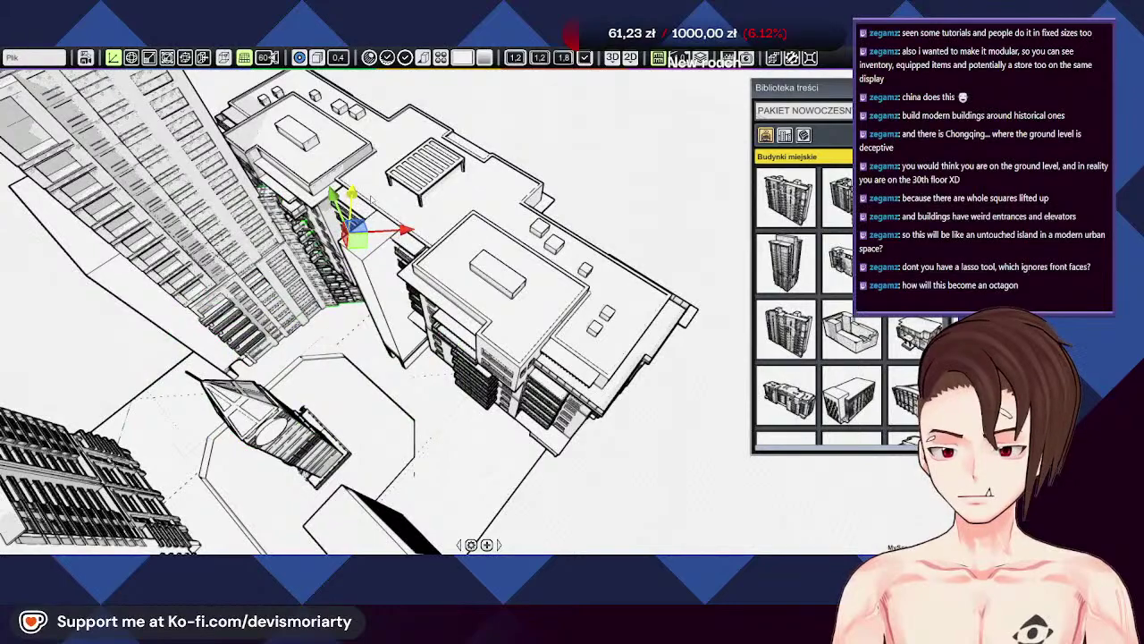
middle_drag(414, 474, 501, 468)
scroll(501, 357, up, 3)
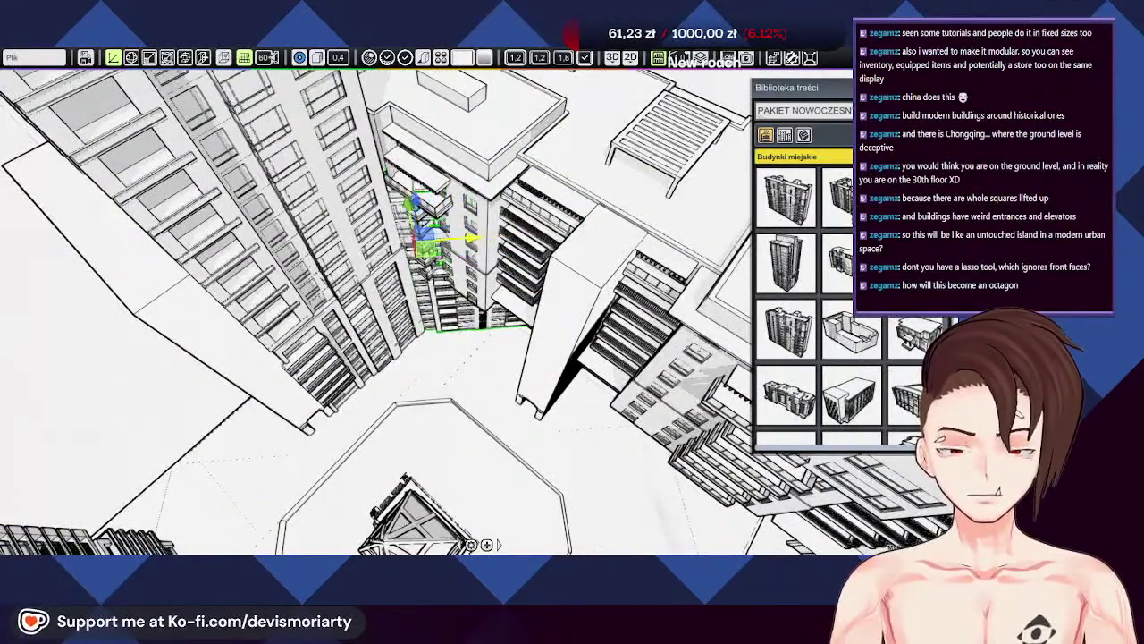
scroll(411, 312, down, 2)
scroll(411, 313, up, 2)
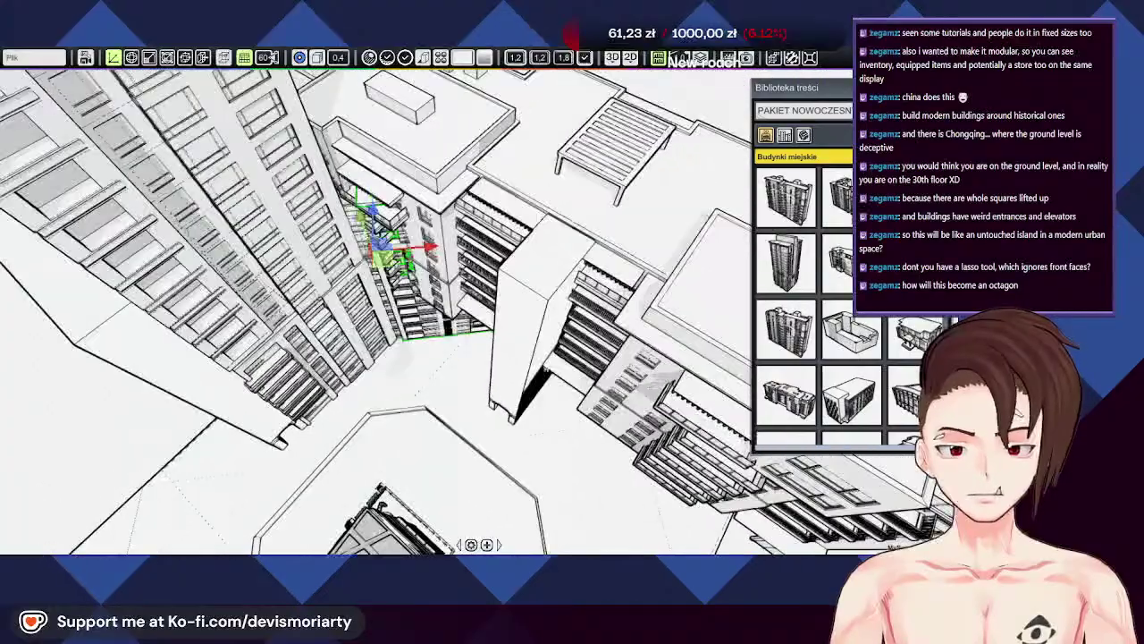
scroll(411, 313, down, 3)
middle_drag(412, 357, 501, 286)
scroll(465, 304, up, 3)
middle_drag(398, 309, 393, 353)
Step: Stretch the corner high-rise upward so it rises well above the wide building's roof
key(e)
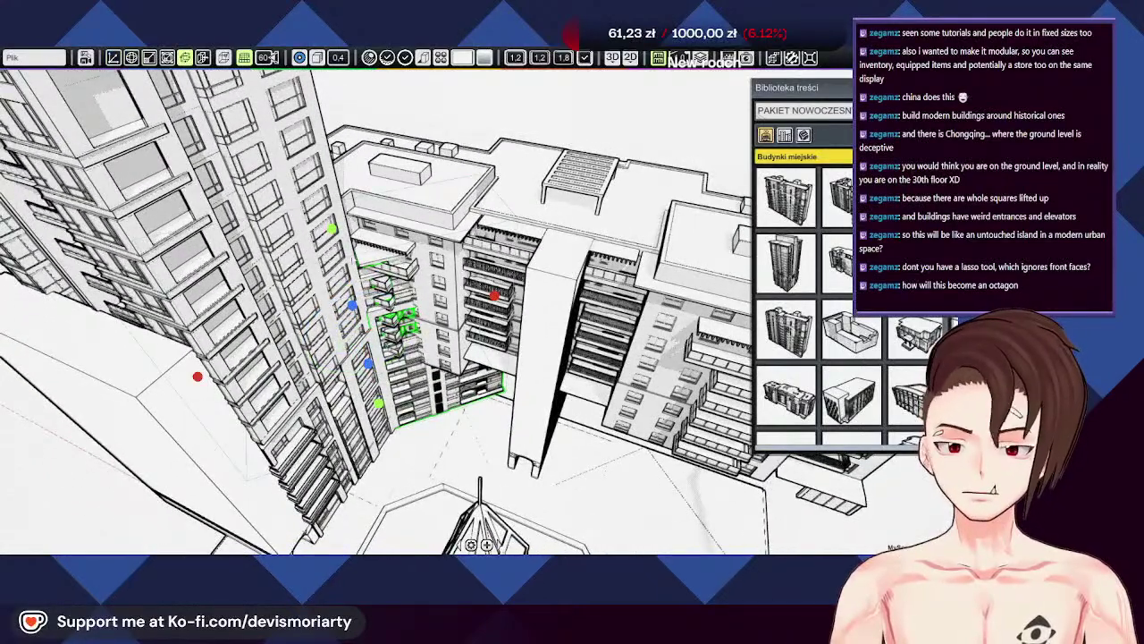
mouse_move(332, 230)
mouse_down()
mouse_move(320, 134)
mouse_move(345, 226)
mouse_up()
scroll(375, 312, down, 8)
middle_drag(376, 313, 429, 322)
middle_drag(483, 215, 471, 209)
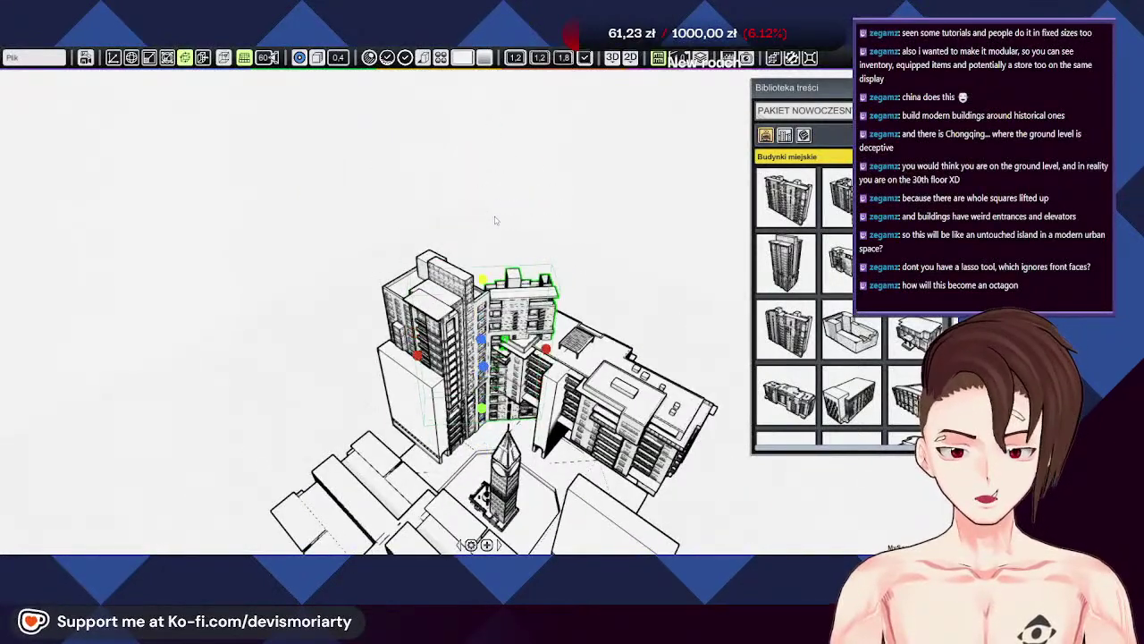
scroll(496, 313, up, 8)
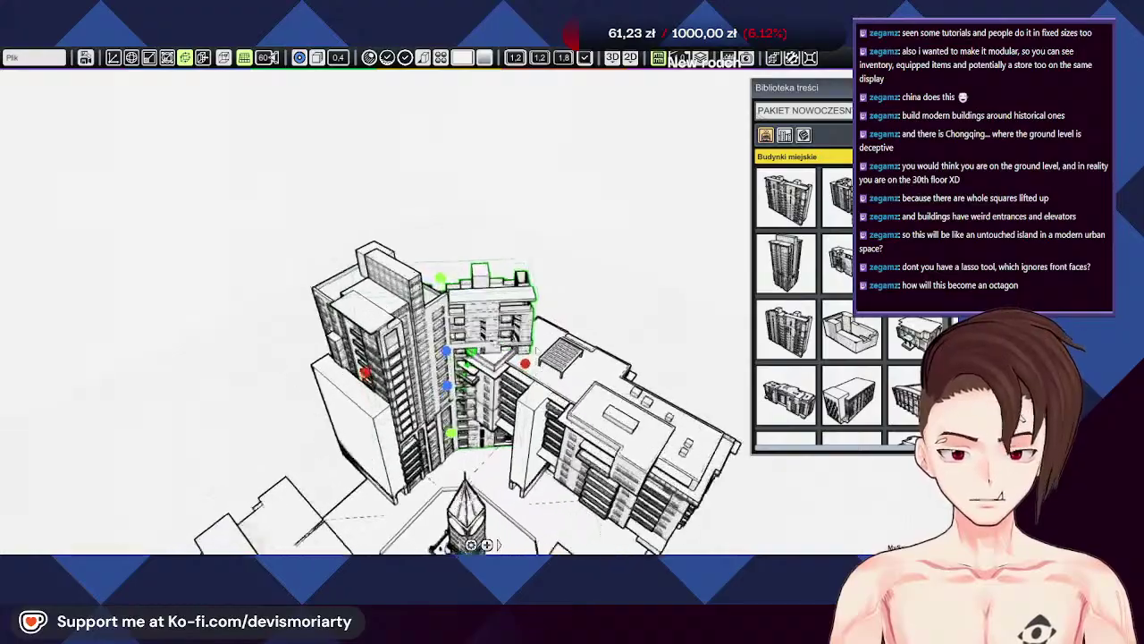
middle_drag(473, 411, 364, 115)
Step: Select the wide building and push it farther outward from the plaza
click(590, 269)
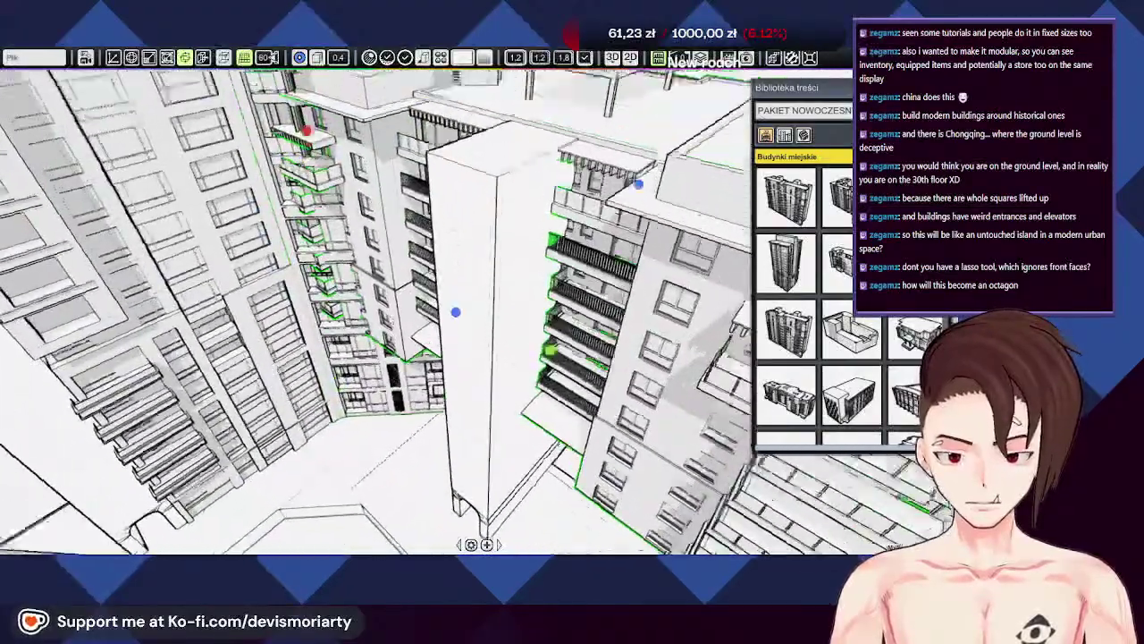
middle_drag(590, 268, 474, 456)
key(e)
key(w)
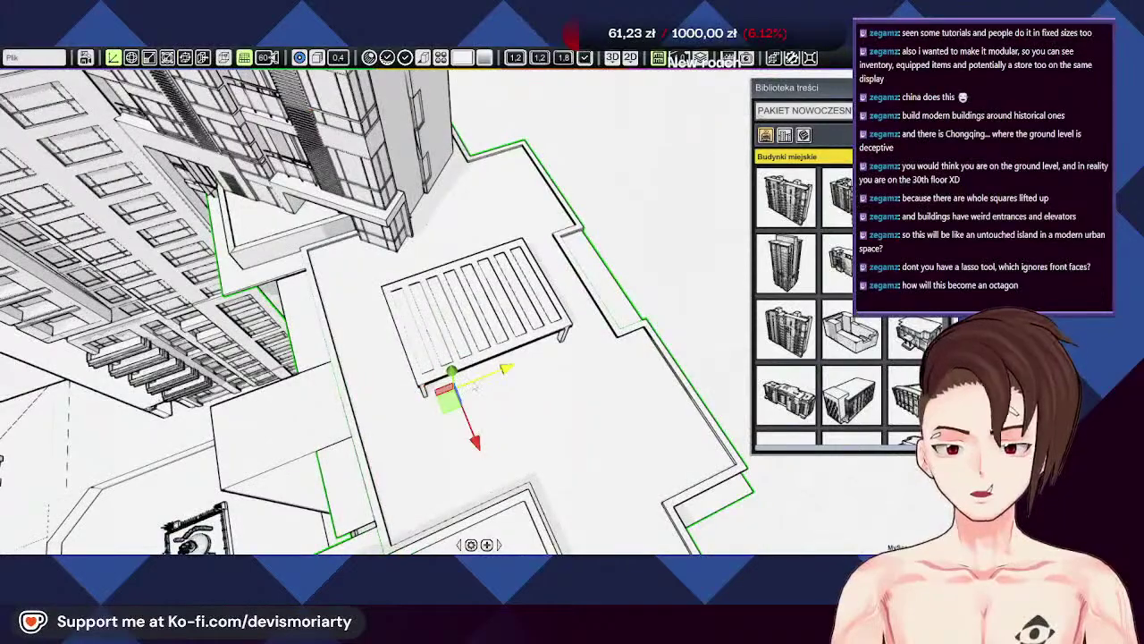
drag(501, 373, 613, 349)
middle_drag(612, 349, 484, 238)
Step: Delete the arched-passage block standing between the plaza and the wide building
click(523, 368)
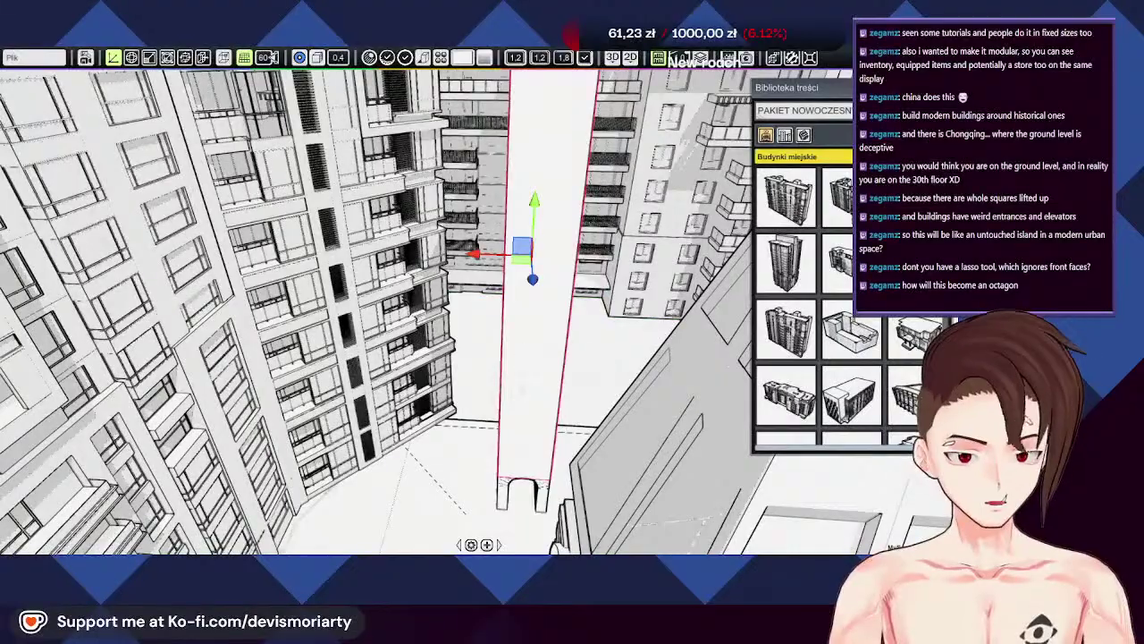
key(Delete)
middle_drag(523, 367, 491, 348)
mouse_move(409, 378)
mouse_down()
mouse_move(480, 411)
mouse_move(656, 454)
mouse_move(600, 421)
mouse_move(524, 408)
mouse_up()
click(676, 390)
key(Delete)
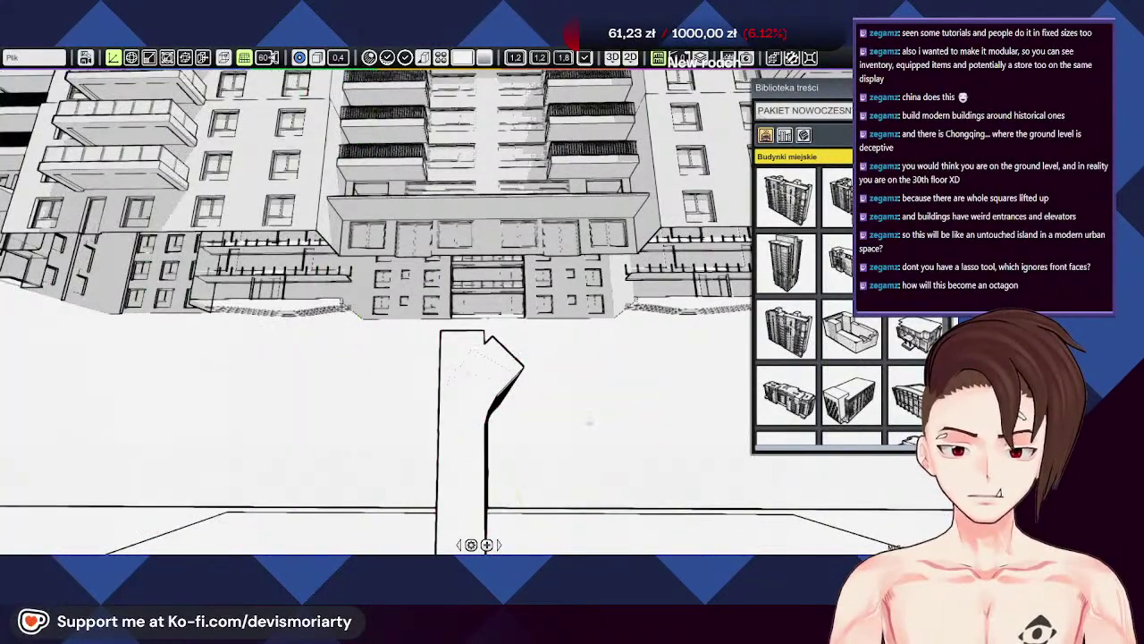
Step: Examine the plaza layout and the surrounding buildings from ground level and from above
middle_drag(593, 421, 403, 424)
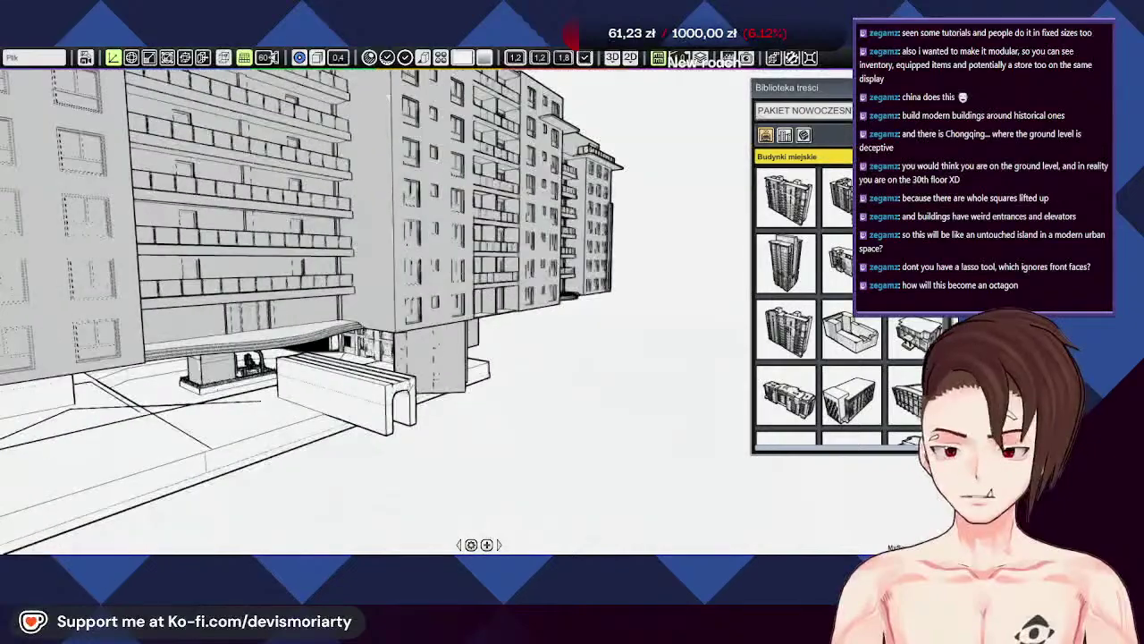
middle_drag(389, 96, 362, 411)
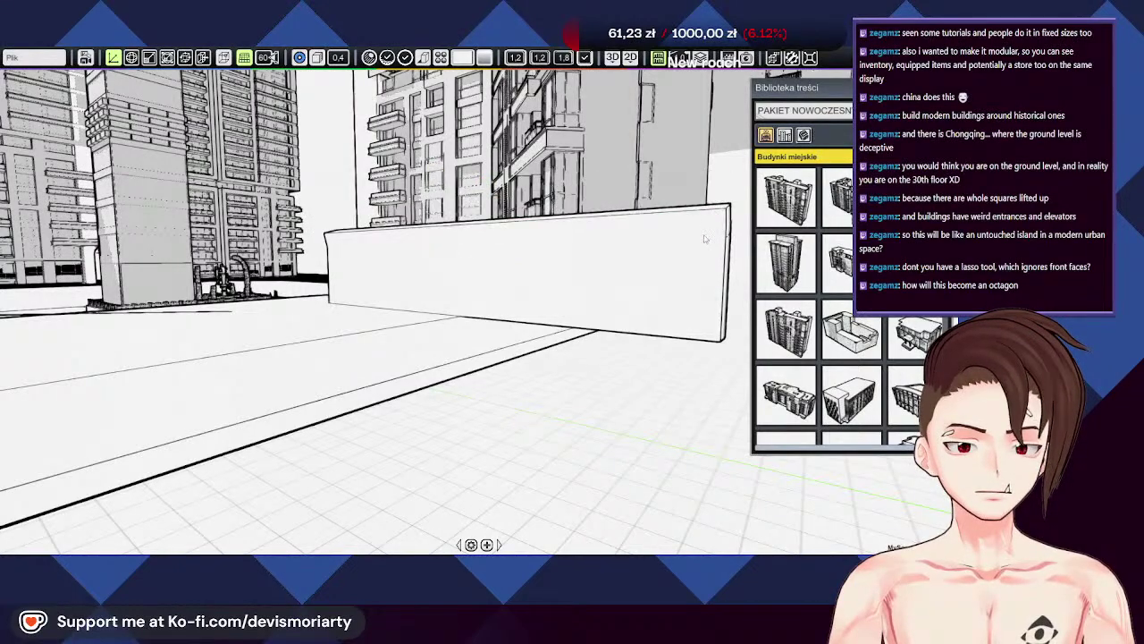
middle_drag(693, 280, 437, 368)
middle_drag(500, 433, 465, 500)
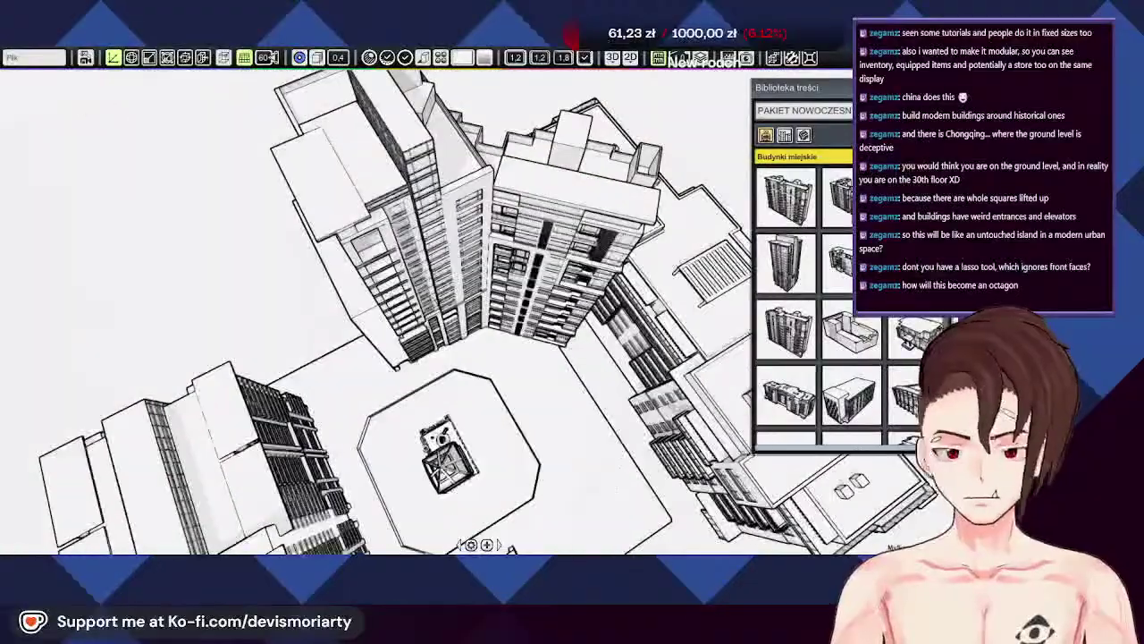
scroll(375, 313, down, 2)
middle_drag(474, 286, 357, 170)
middle_drag(393, 246, 393, 224)
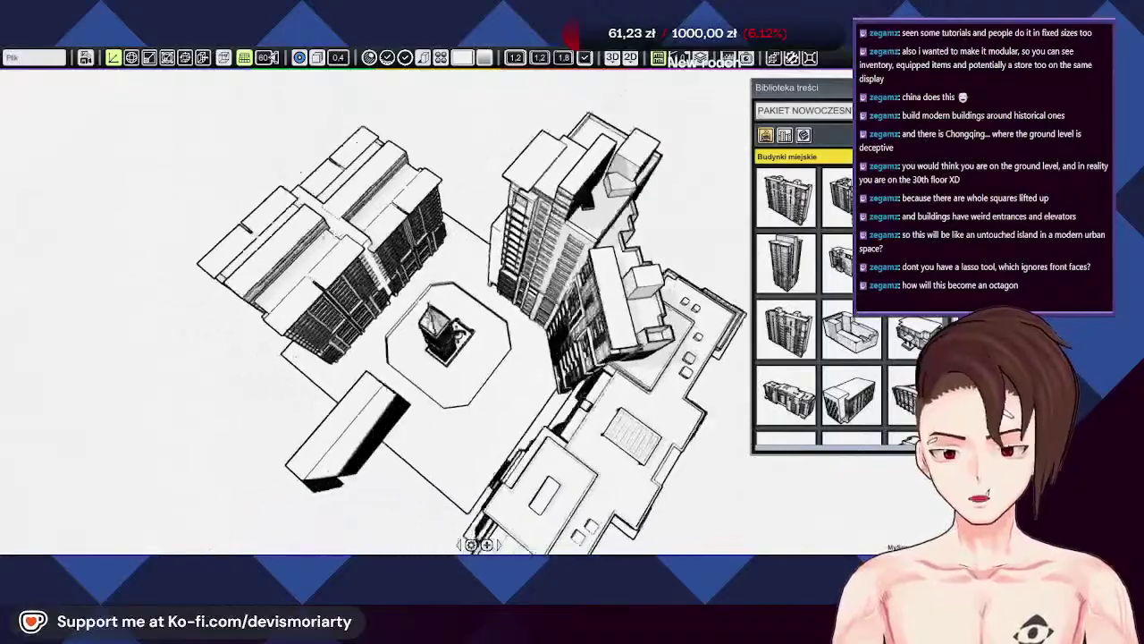
middle_drag(446, 340, 465, 357)
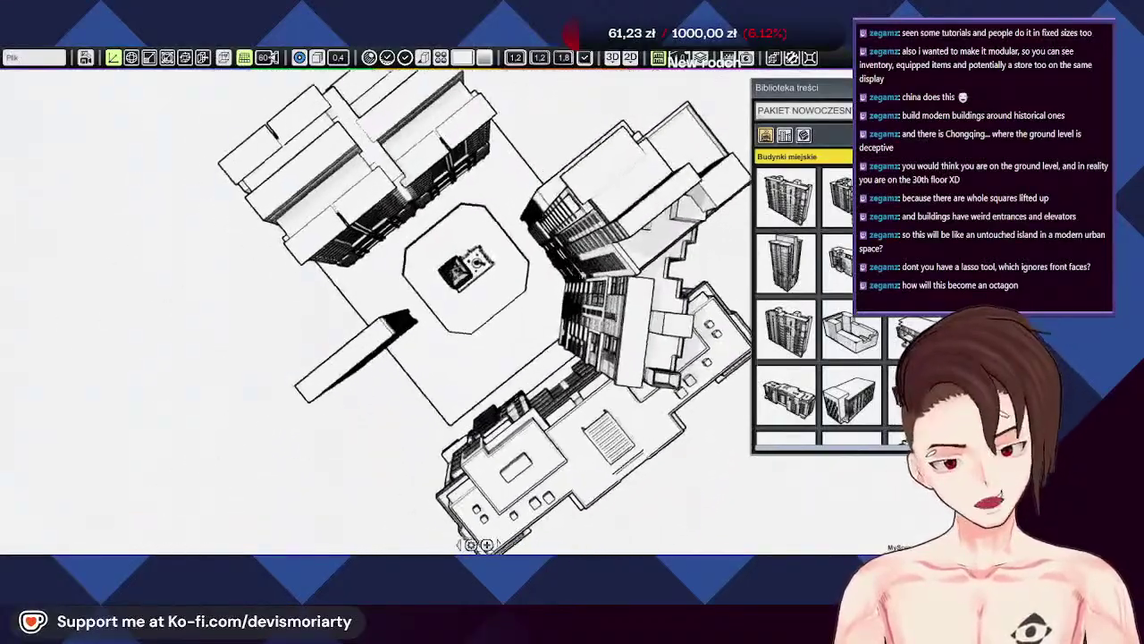
middle_drag(358, 216, 263, 215)
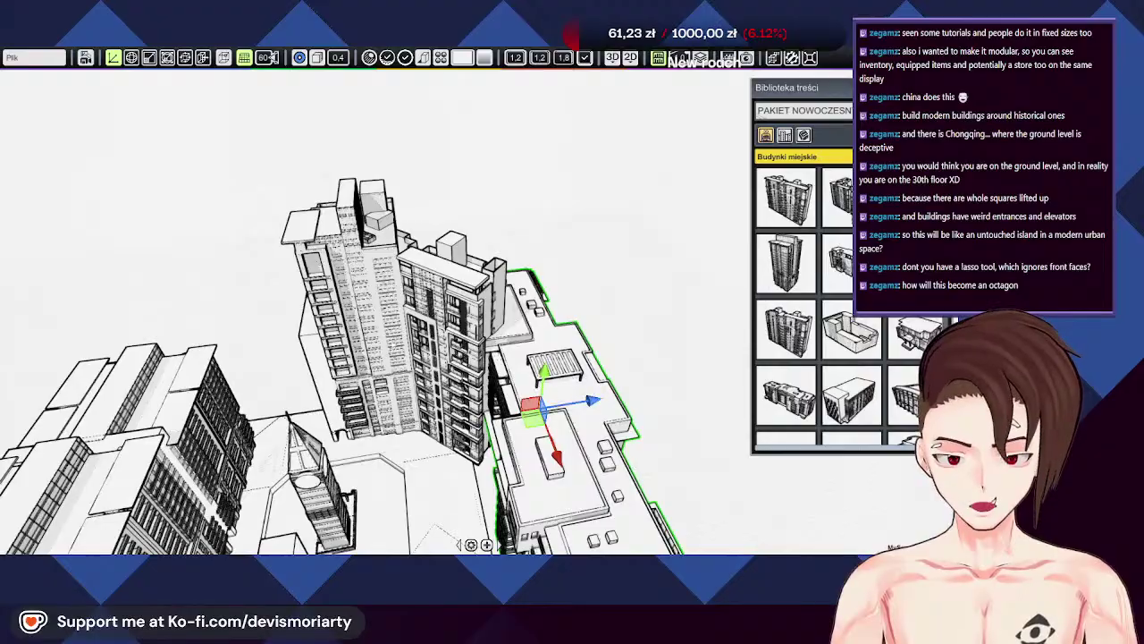
Step: Nudge the wide building slightly sideways along its edge of the plaza
middle_drag(372, 327, 654, 343)
middle_drag(568, 351, 593, 256)
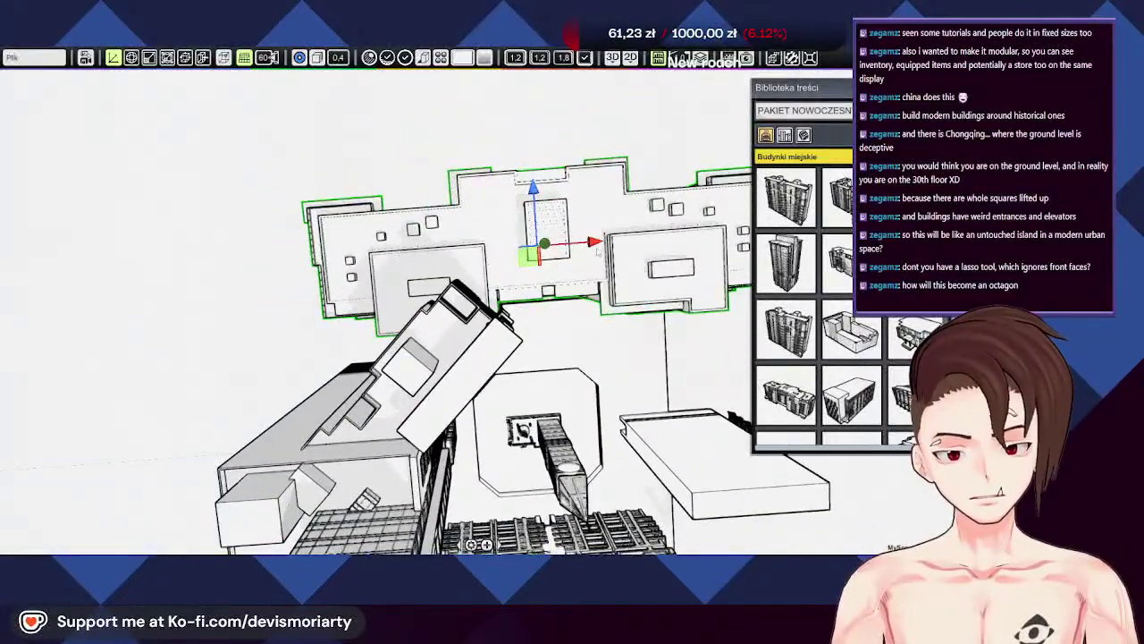
drag(596, 245, 607, 240)
middle_drag(598, 348, 470, 326)
Step: Select the tall corner high-rise and pull a duplicate of it across the plaza toward the neighbouring corner
click(434, 161)
shift+click(546, 163)
middle_drag(545, 170, 483, 246)
key(u)
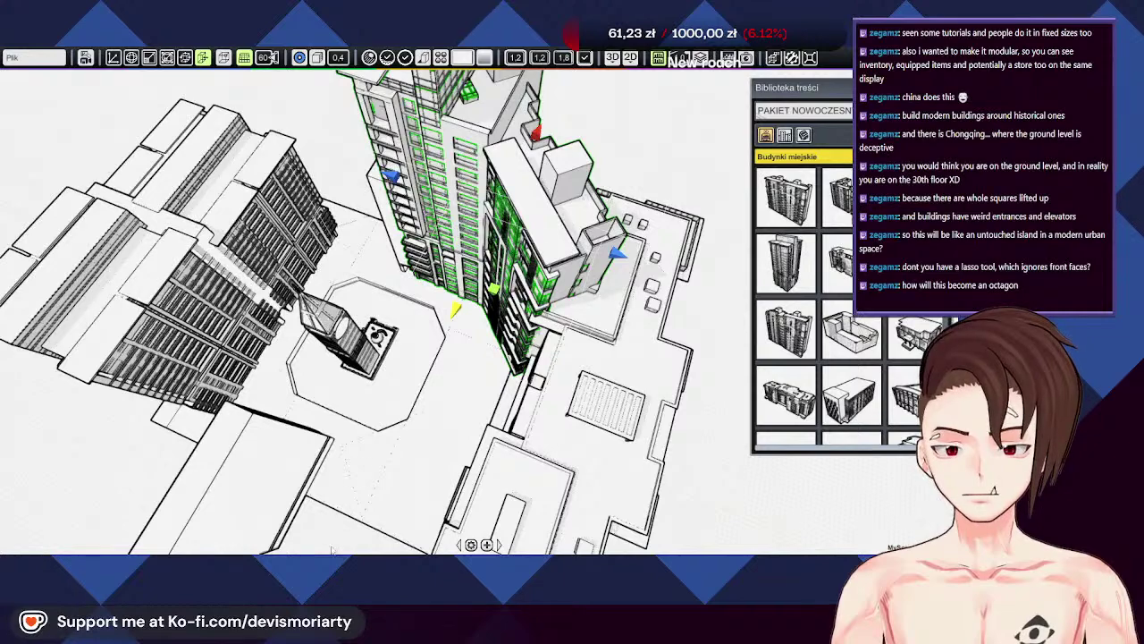
drag(456, 310, 338, 548)
scroll(340, 548, down, 3)
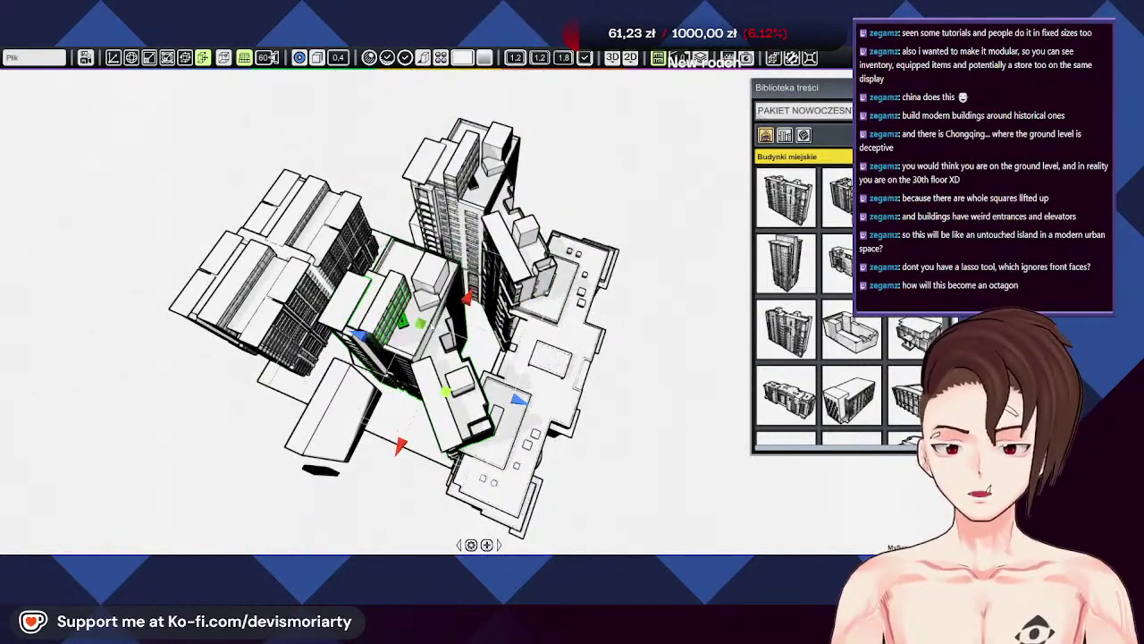
Step: Rotate the duplicated high-rise around its vertical axis to orient it for the opposite corner of the plaza
key(r)
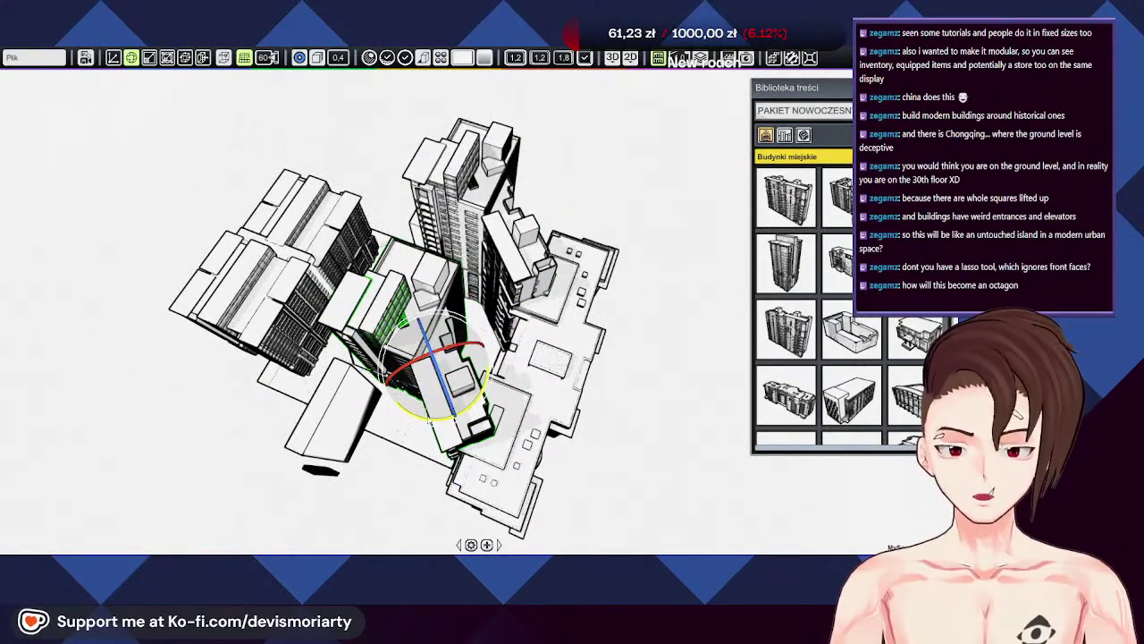
drag(429, 420, 654, 254)
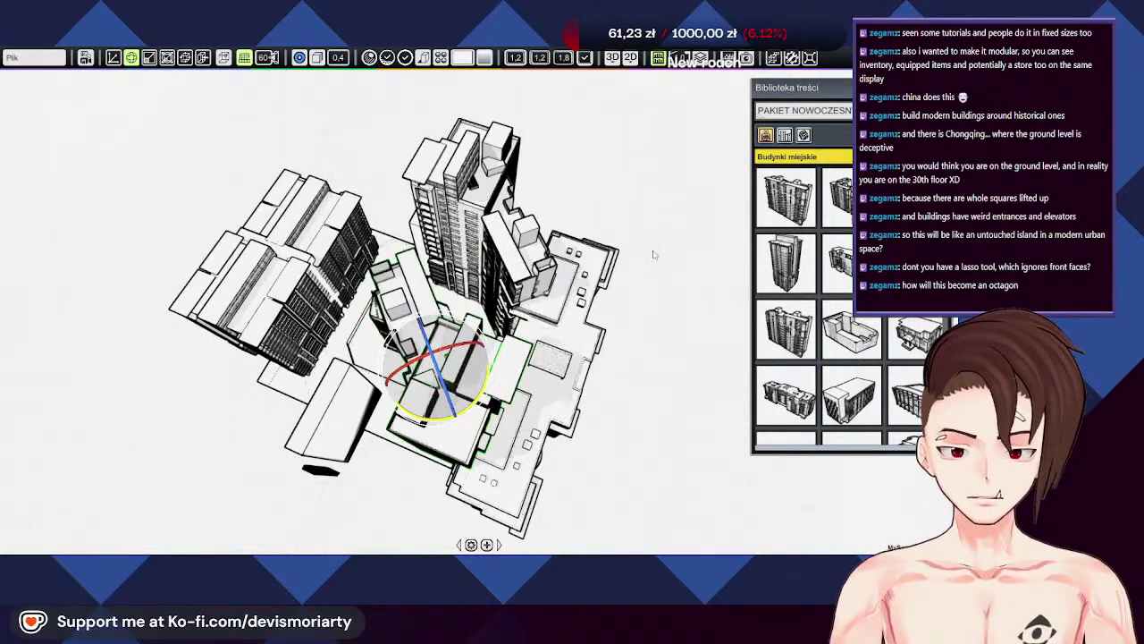
middle_drag(654, 254, 701, 229)
middle_drag(661, 286, 569, 257)
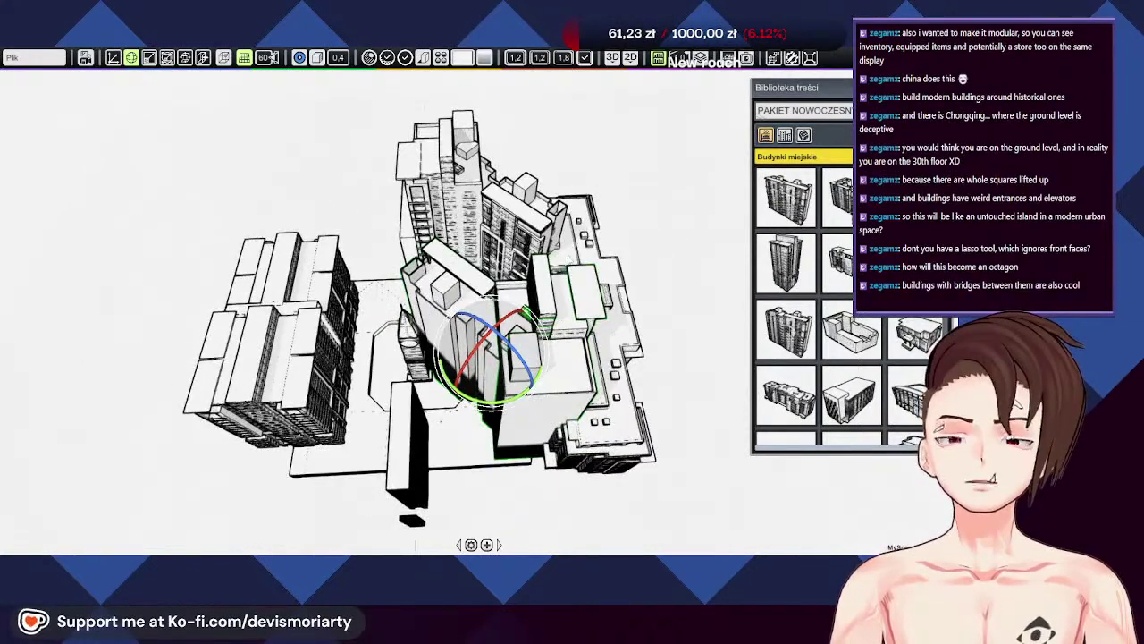
Step: Move the duplicated high-rise away from the wide building to the open plaza corner beside the twin slatted buildings
key(w)
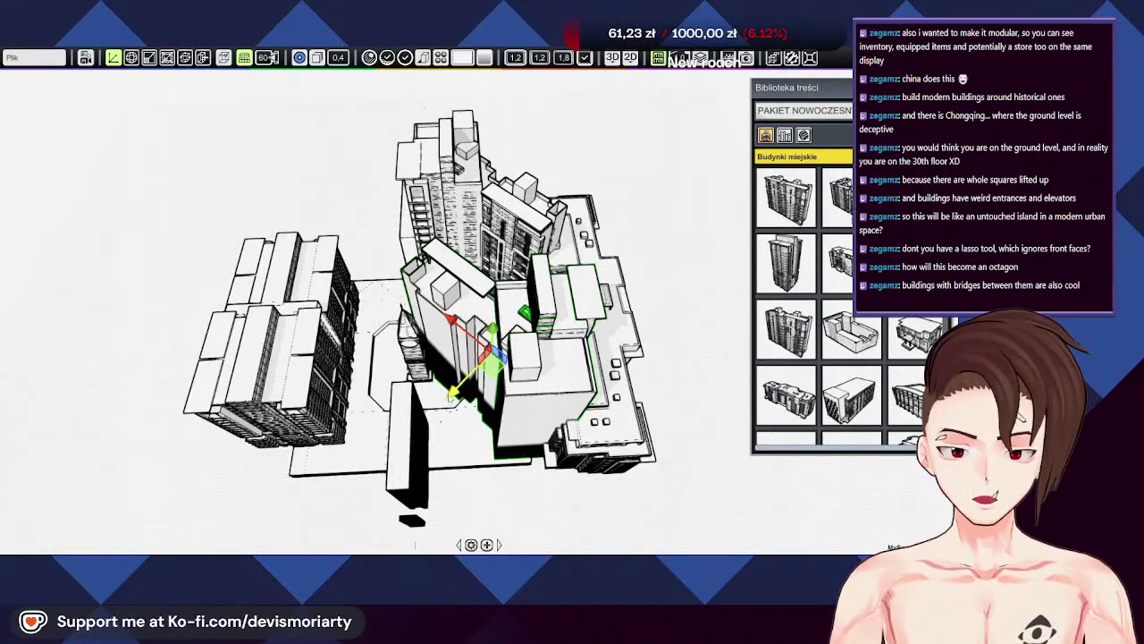
drag(452, 393, 266, 517)
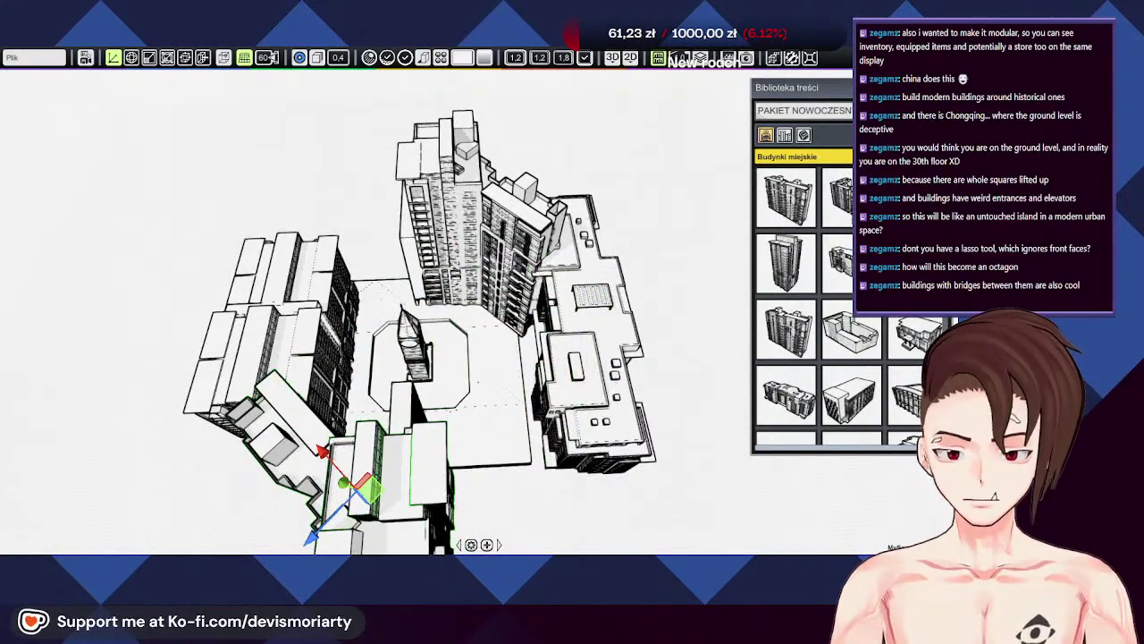
drag(324, 452, 283, 407)
middle_drag(284, 408, 27, 331)
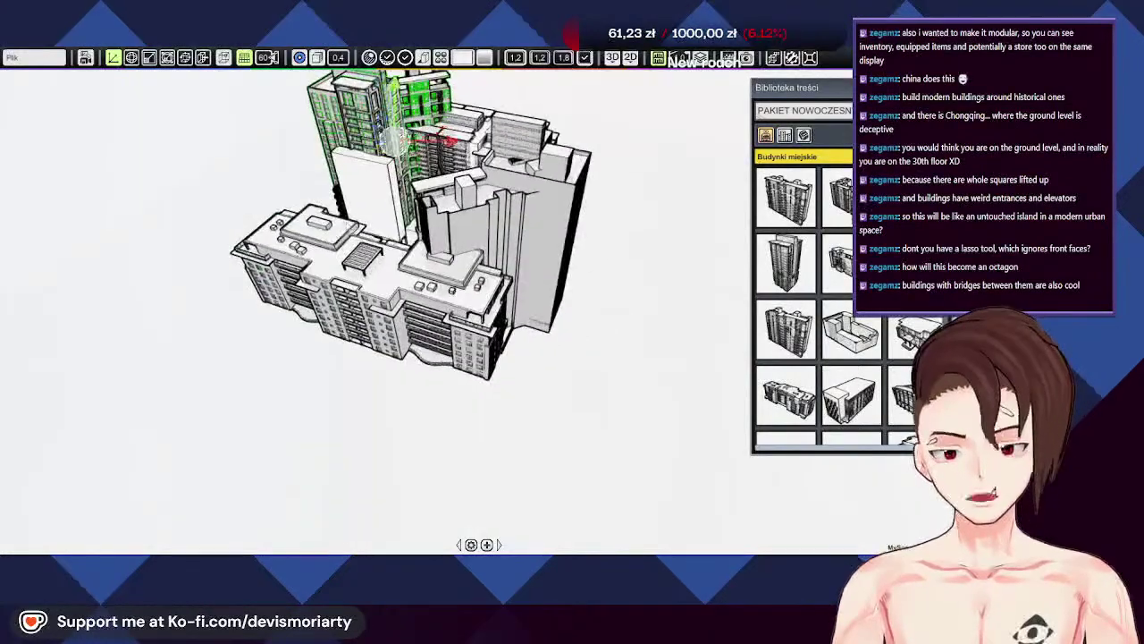
Step: Fine-tune the duplicated high-rise's position so it meets the end of the slatted building at the plaza corner
middle_drag(536, 151, 474, 334)
scroll(452, 230, up, 2)
scroll(450, 231, up, 8)
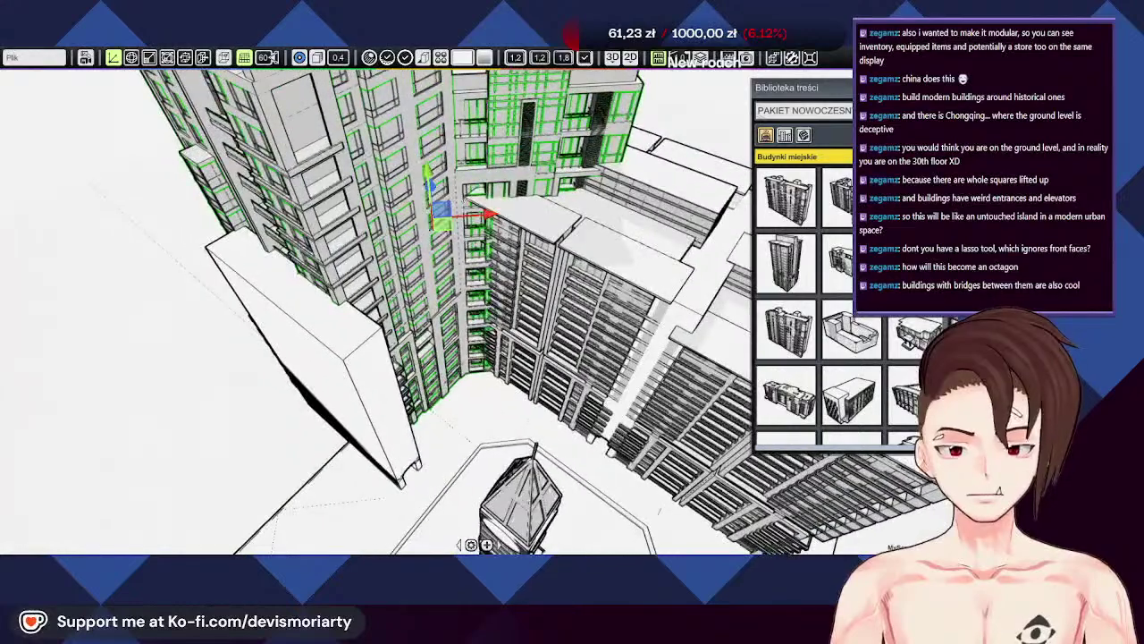
mouse_move(488, 215)
mouse_down()
mouse_move(473, 218)
mouse_move(499, 217)
mouse_move(488, 217)
mouse_up()
drag(436, 189, 437, 203)
drag(489, 231, 510, 230)
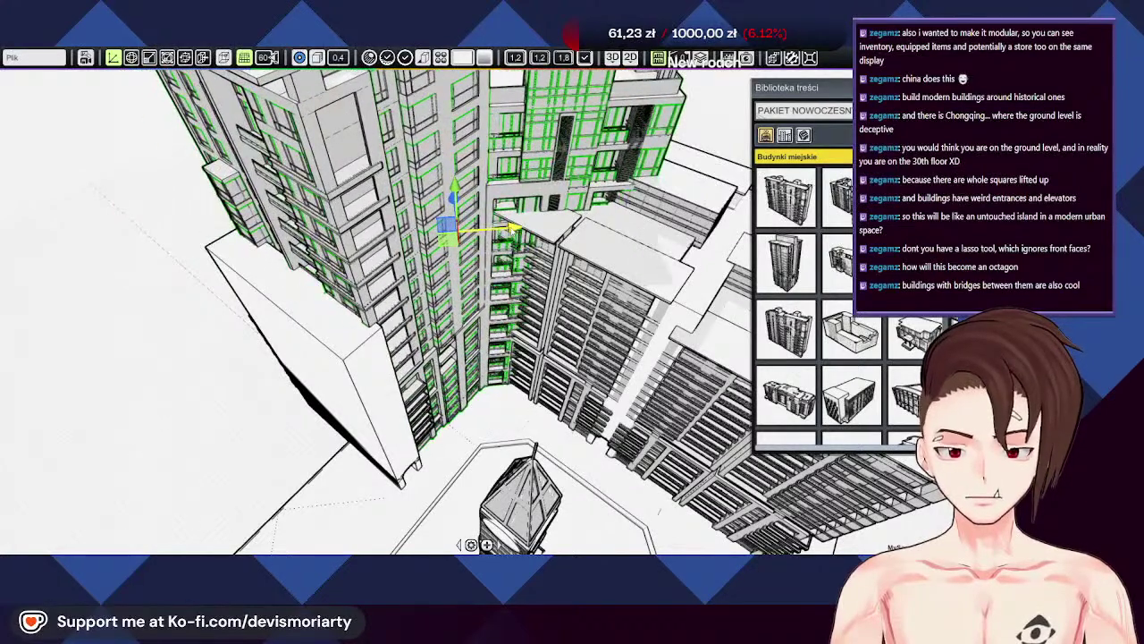
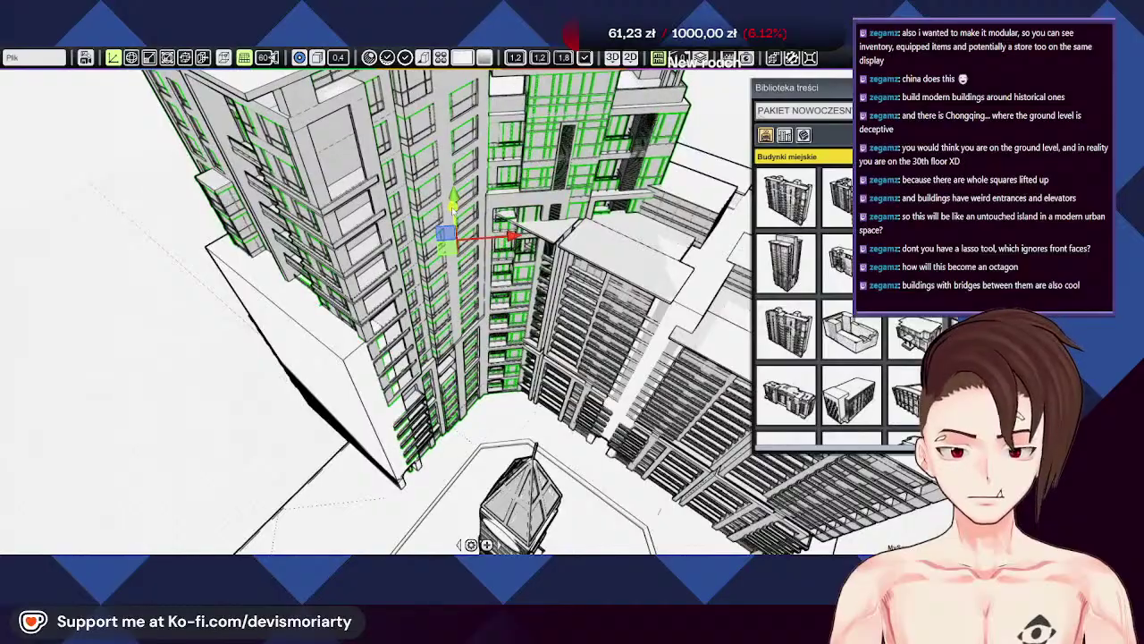
Step: Nudge the selected high-rise slightly sideways toward the neighbouring balconied block behind the clock tower
middle_drag(536, 385, 404, 353)
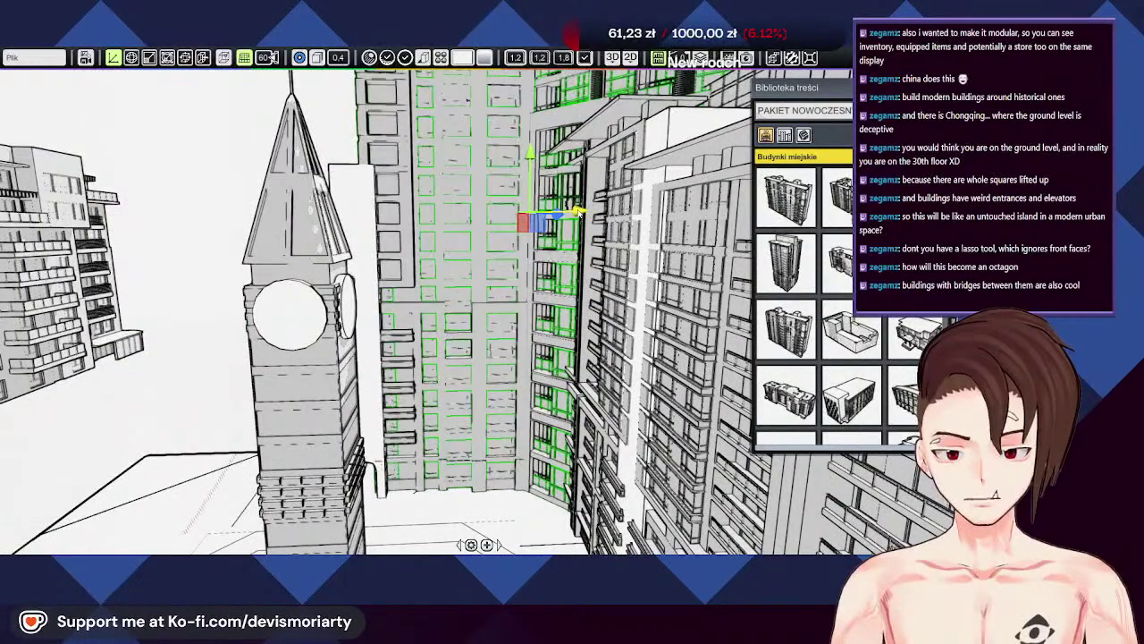
drag(579, 213, 586, 211)
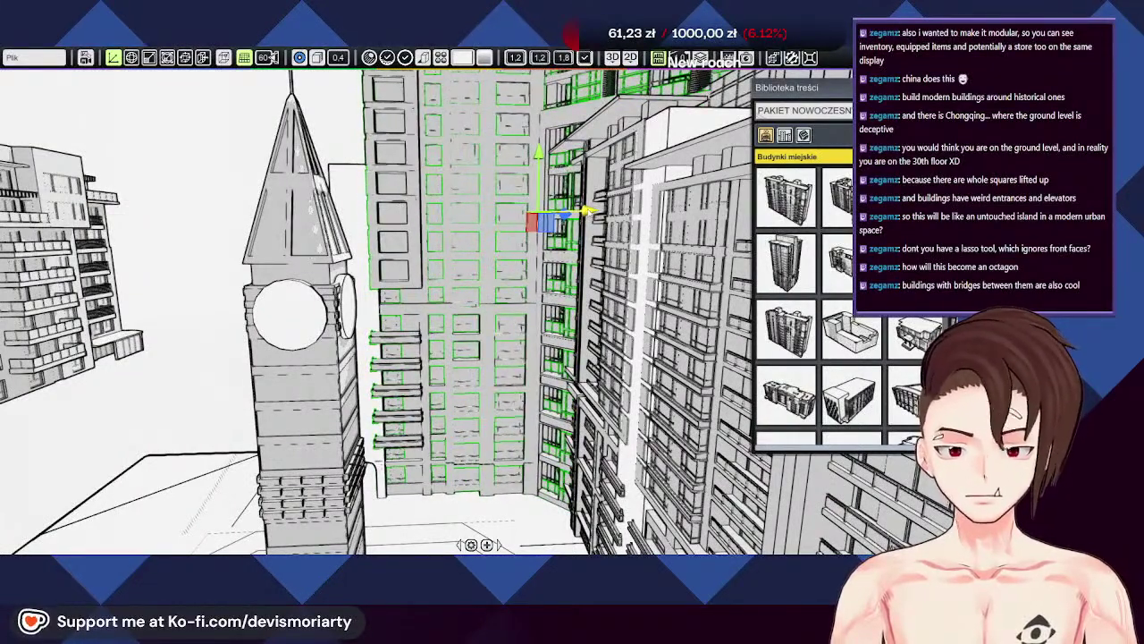
right_drag(553, 215, 607, 268)
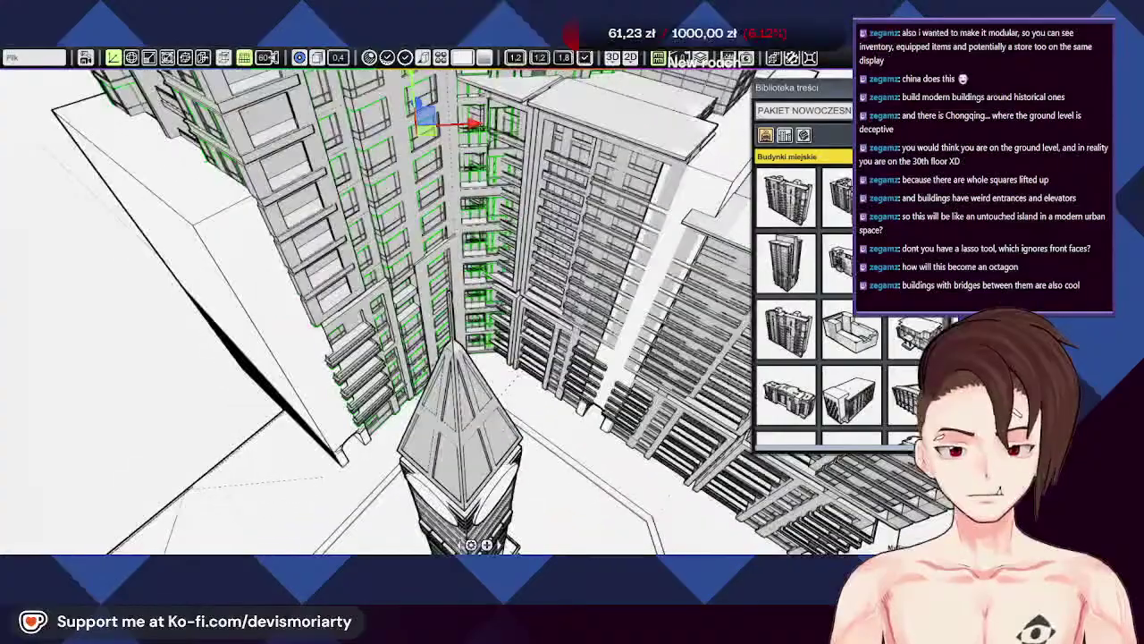
Step: Select the shorter balconied block beside the high-rise, shift it back behind the blank white wall, and deselect it
middle_drag(608, 179, 531, 259)
right_drag(530, 261, 468, 259)
click(522, 264)
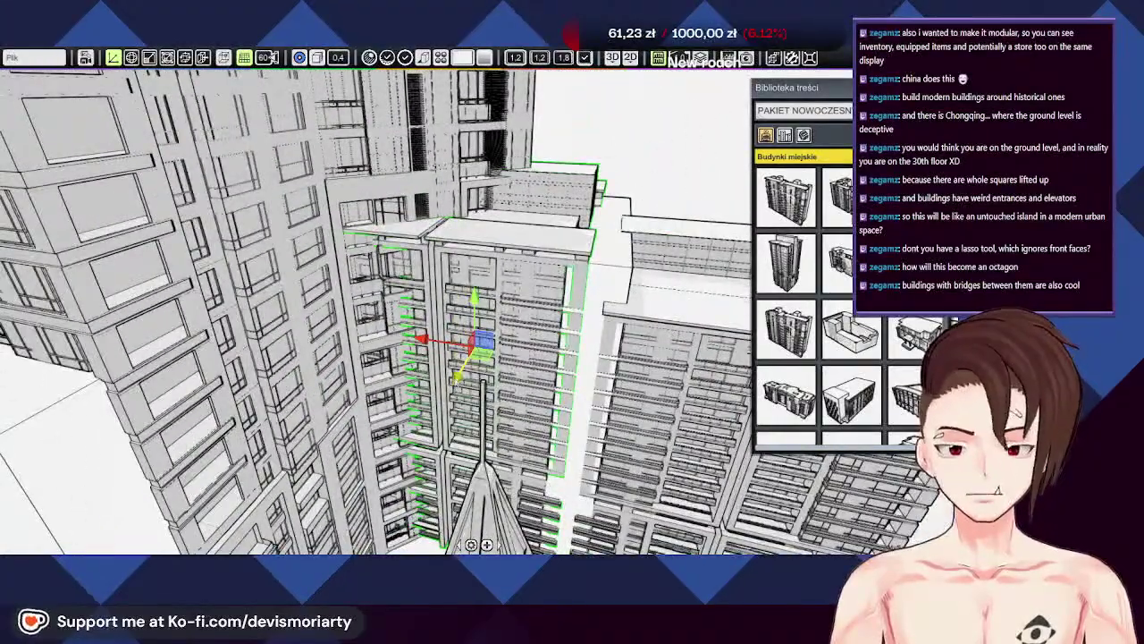
drag(467, 371, 485, 357)
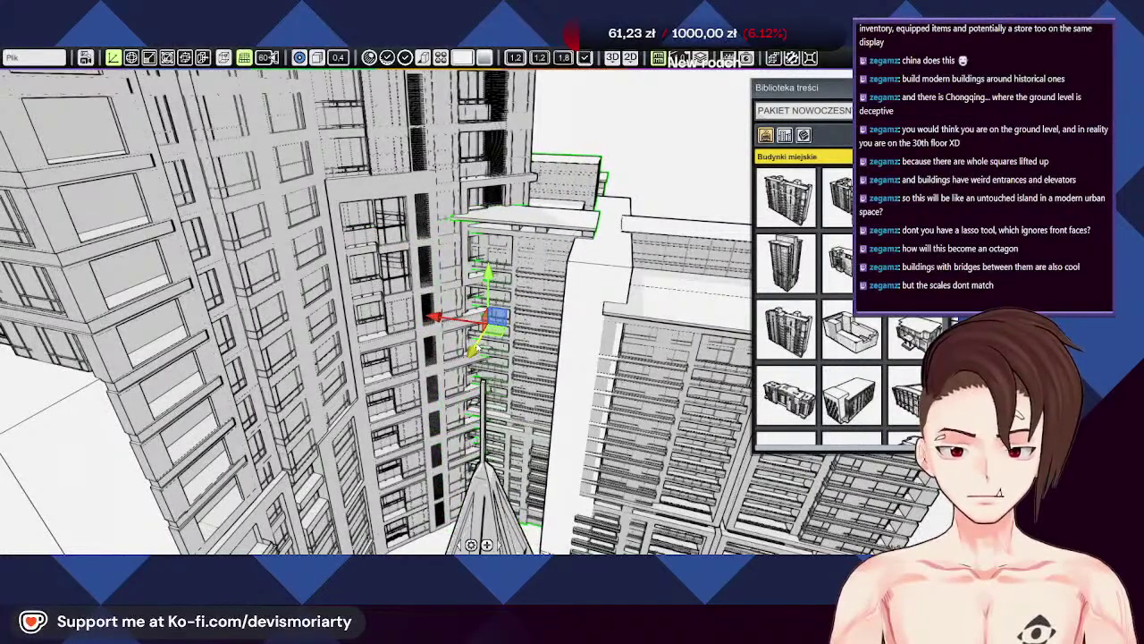
middle_drag(494, 266, 402, 308)
scroll(402, 308, down, 10)
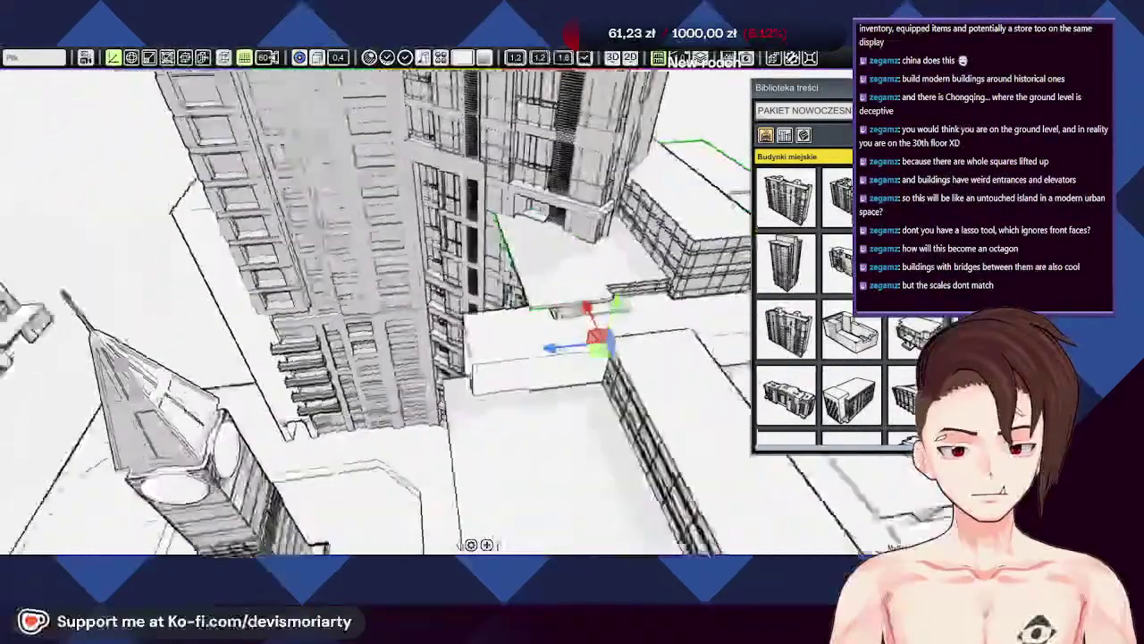
key(Escape)
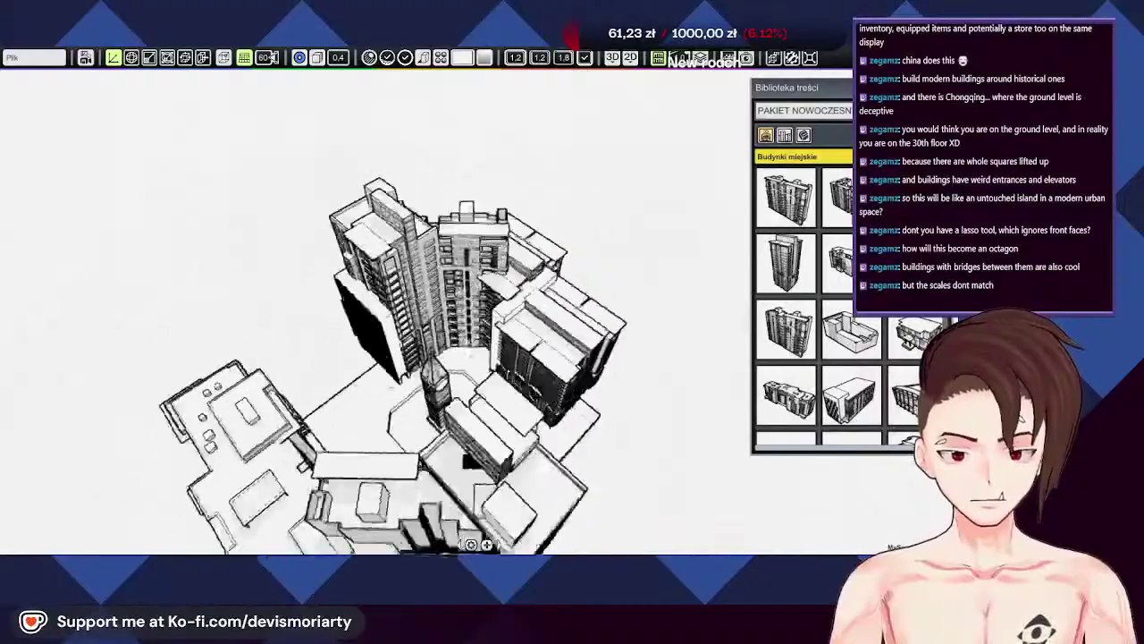
Step: Inspect the gaps and alignment between the buildings surrounding the clock tower plaza from several angles
scroll(589, 299, up, 8)
middle_drag(588, 299, 555, 219)
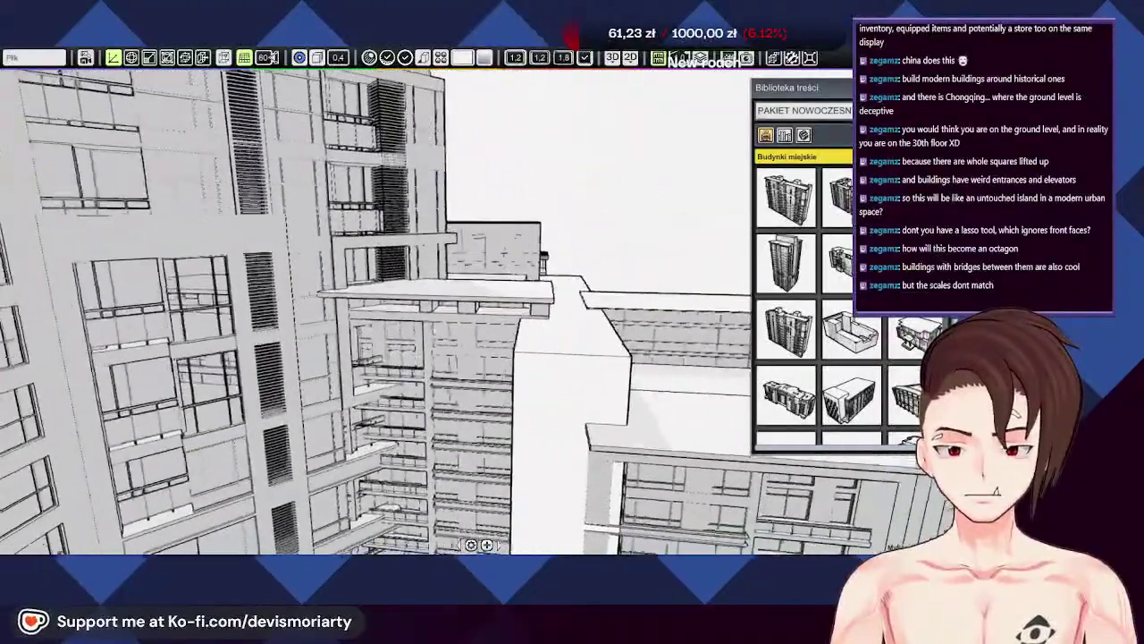
middle_drag(429, 340, 438, 286)
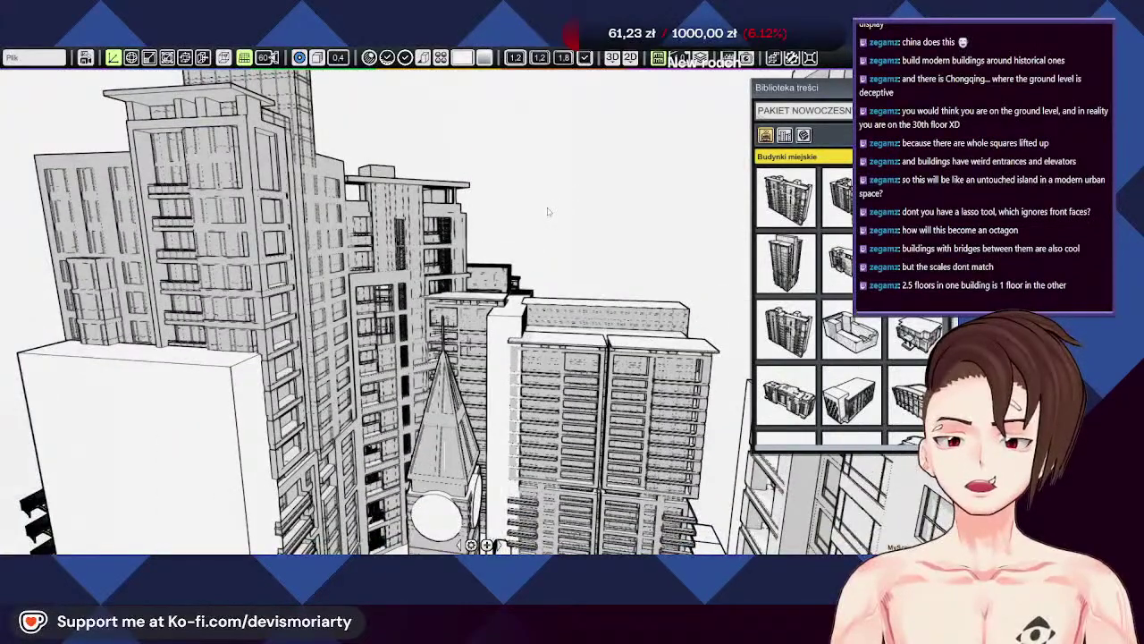
middle_drag(570, 207, 456, 214)
scroll(473, 312, up, 2)
scroll(474, 313, up, 4)
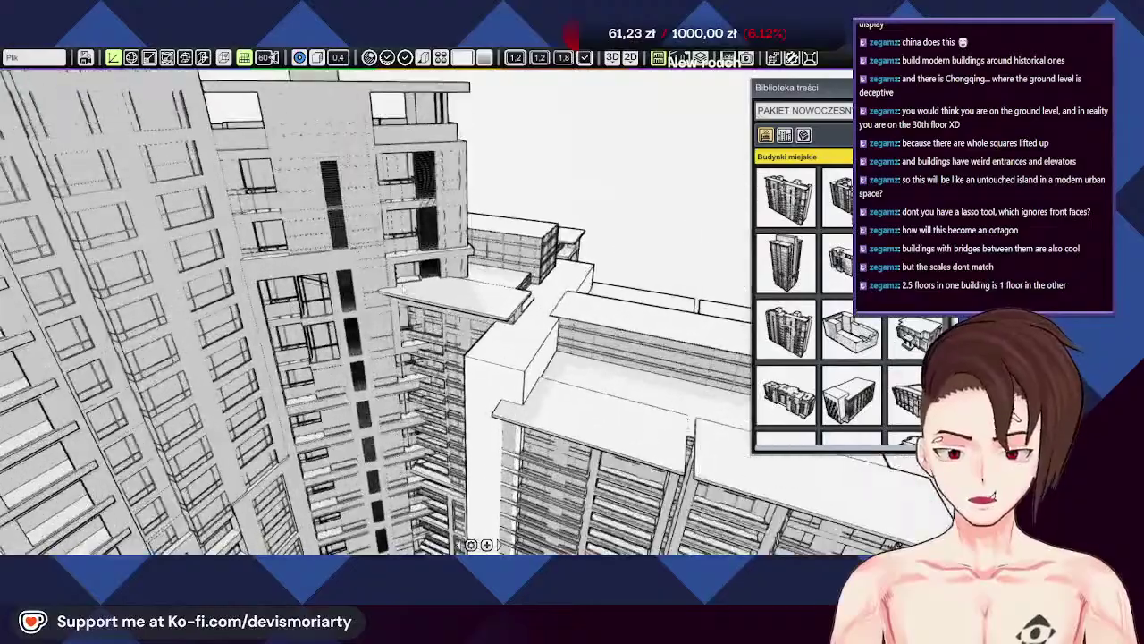
middle_drag(473, 313, 617, 384)
middle_drag(373, 329, 295, 272)
scroll(430, 314, up, 3)
scroll(291, 268, down, 3)
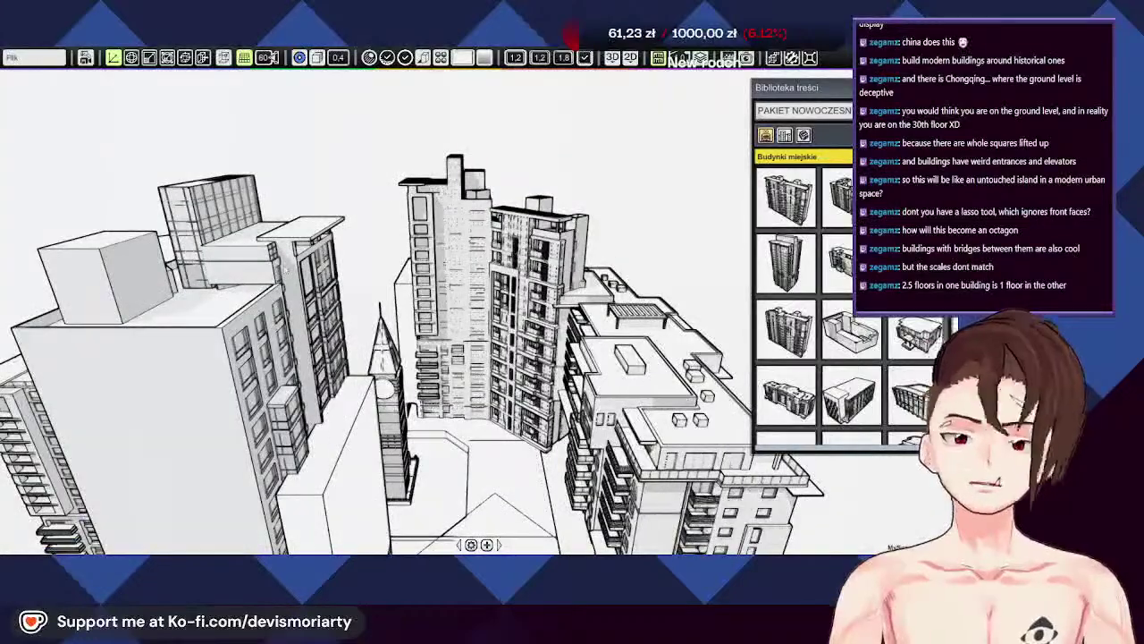
middle_drag(465, 268, 120, 326)
middle_drag(566, 284, 463, 293)
Step: Add a low, long apartment block from the Budynki miejskie library to the empty area beyond the plaza
scroll(837, 405, down, 5)
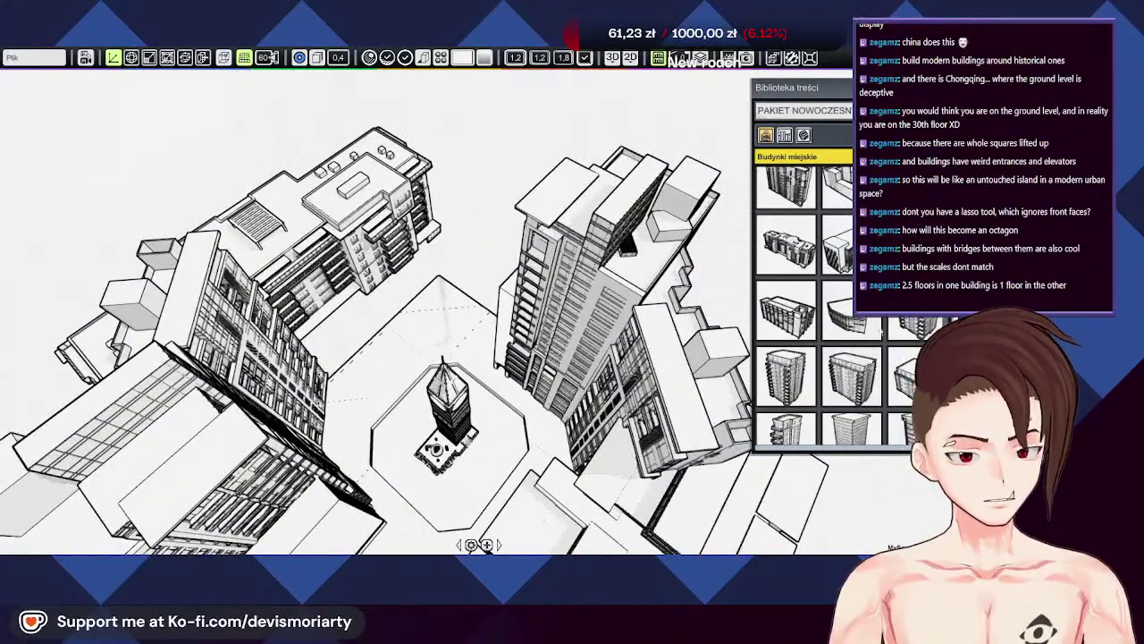
drag(837, 253, 487, 152)
click(490, 168)
scroll(490, 168, up, 1)
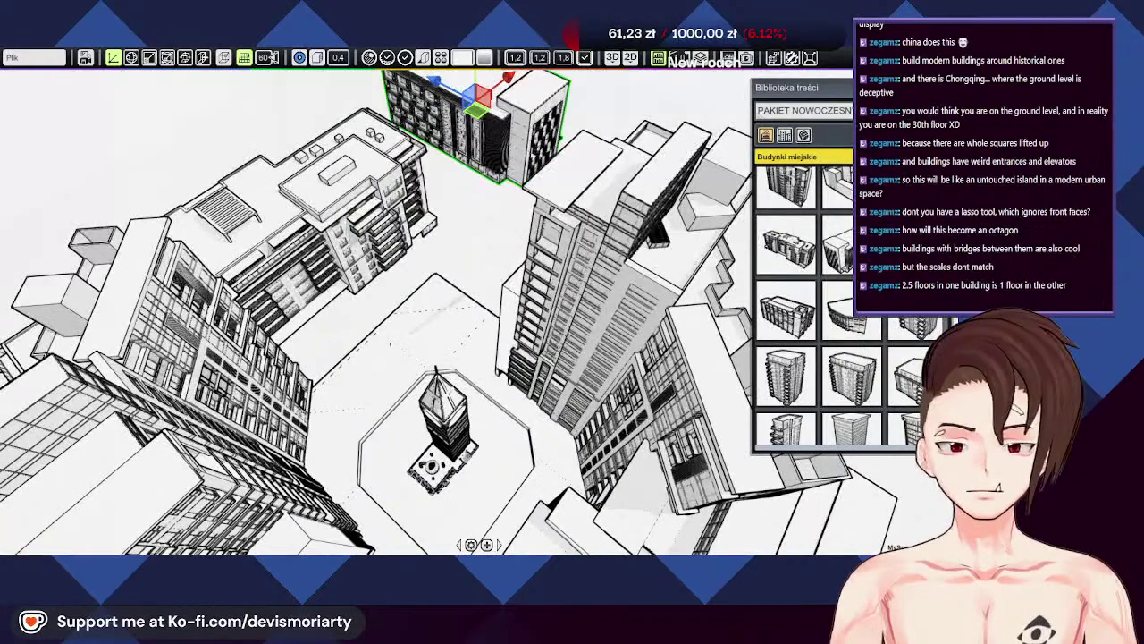
middle_drag(490, 168, 394, 204)
scroll(437, 214, up, 3)
scroll(438, 215, up, 2)
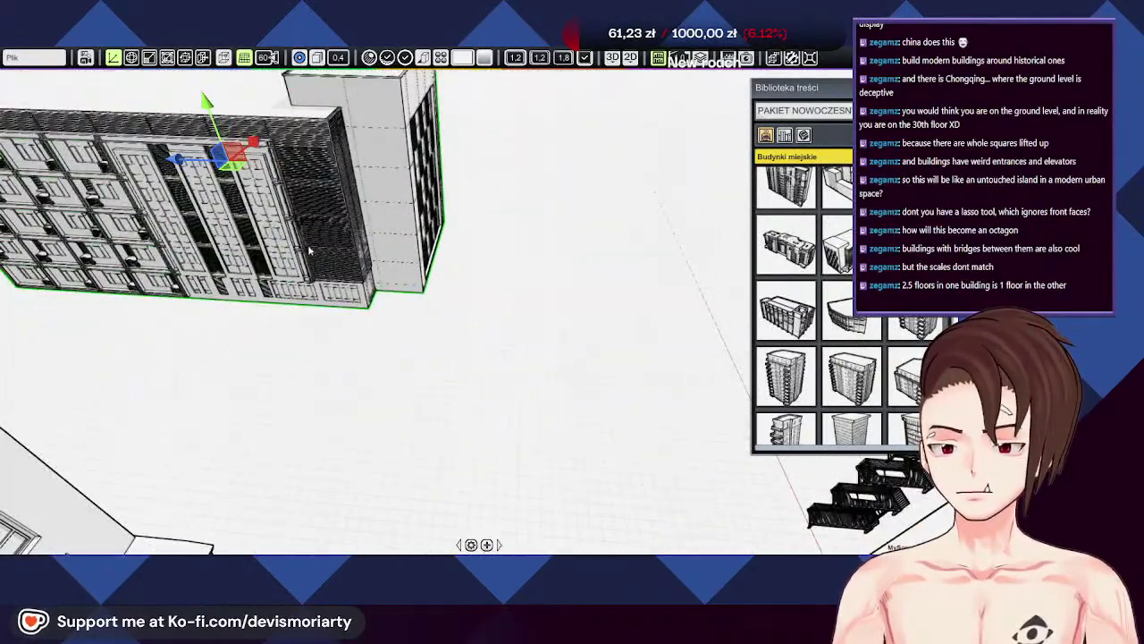
Step: Move the new low block into the gap between the terraced corner building and the high-rise
scroll(252, 189, down, 5)
middle_drag(252, 189, 415, 211)
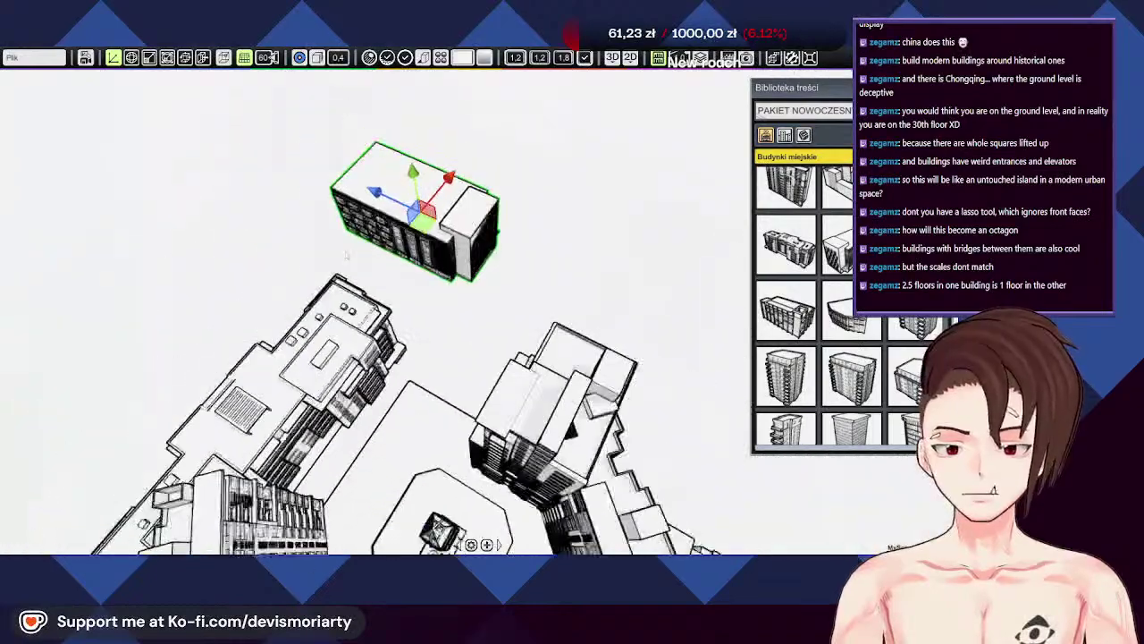
scroll(415, 211, up, 1)
drag(434, 169, 381, 229)
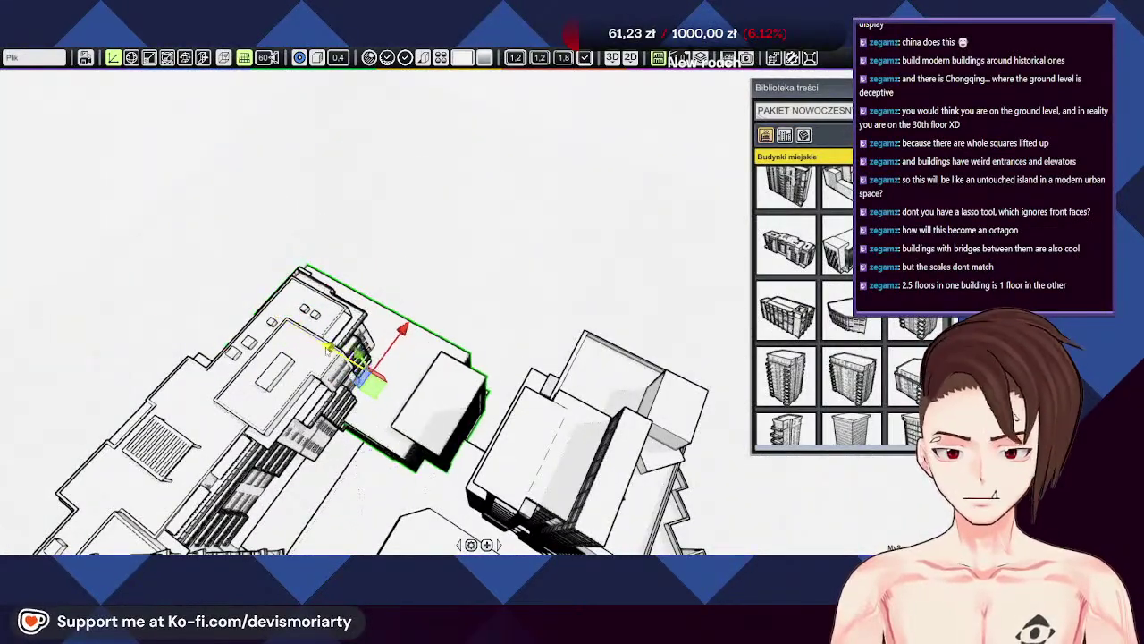
middle_drag(327, 349, 339, 279)
Step: Rotate the low block about its vertical axis so its long windowed facade faces the plaza
key(e)
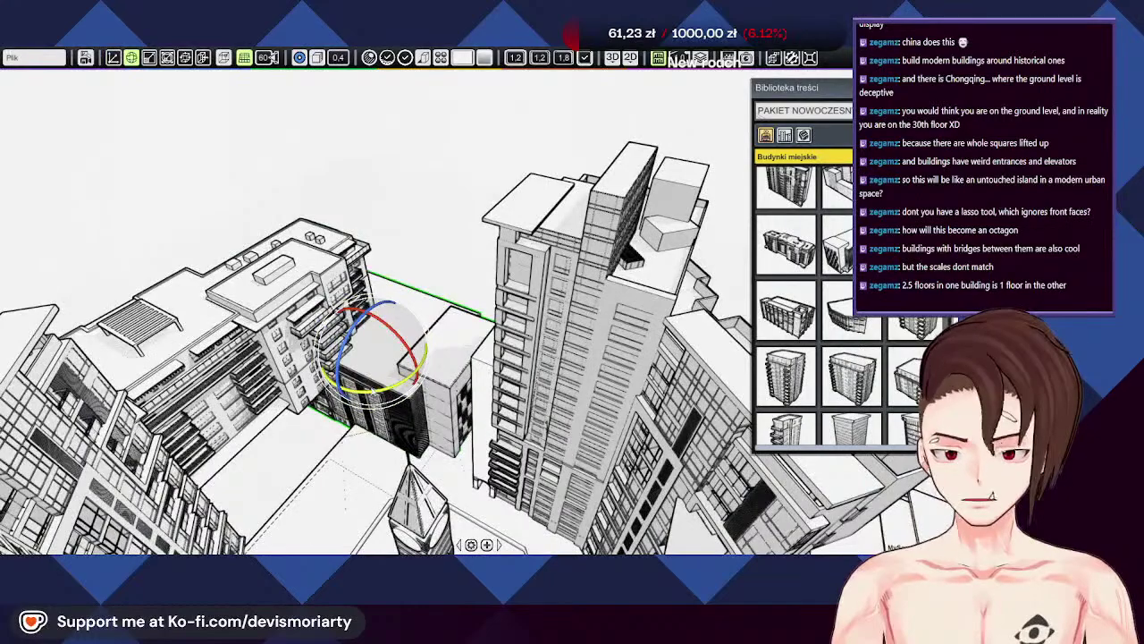
drag(415, 391, 437, 391)
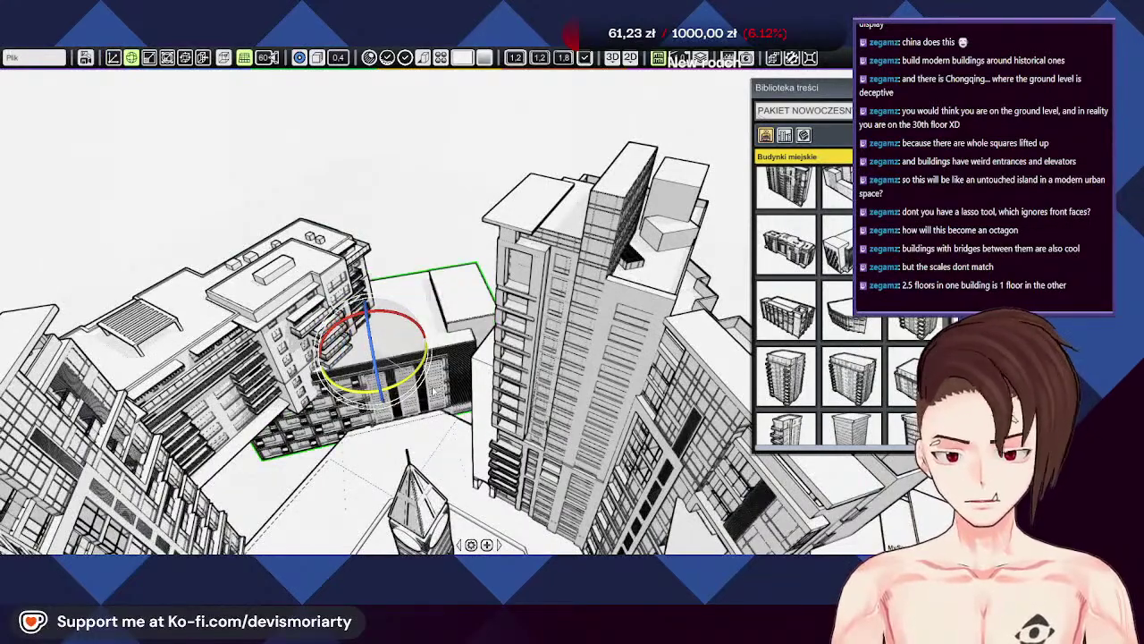
middle_drag(432, 390, 397, 426)
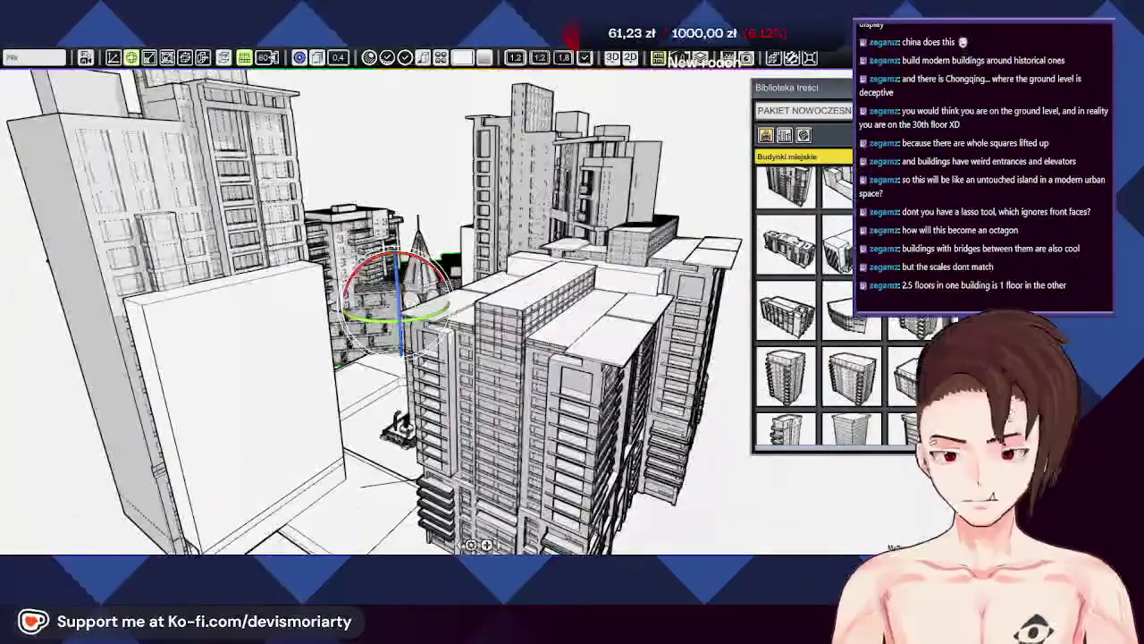
scroll(394, 358, up, 10)
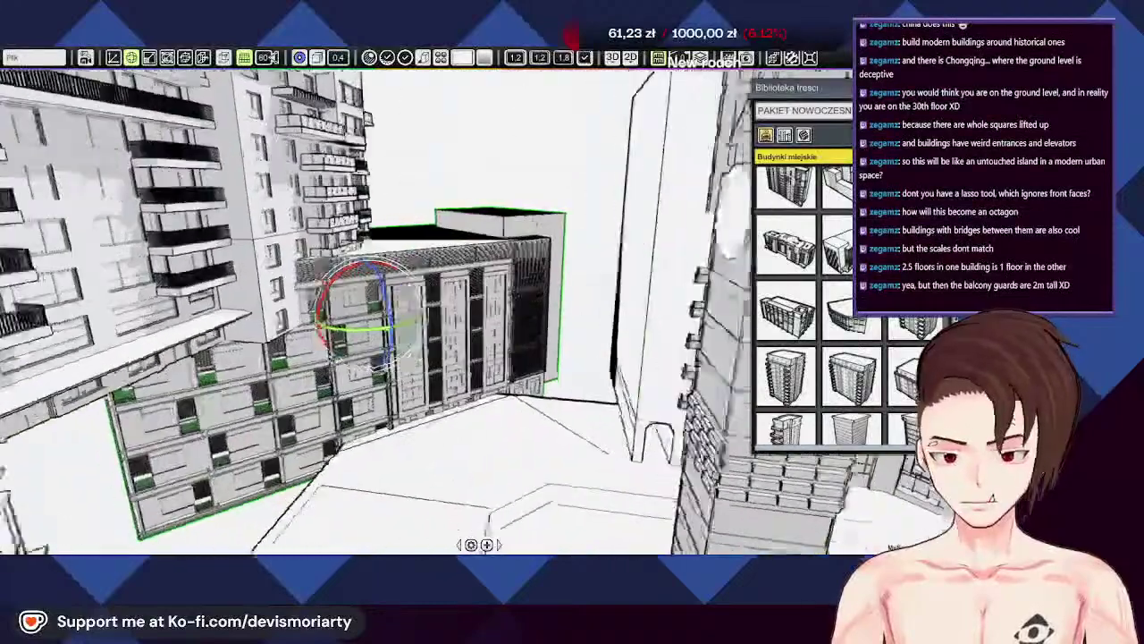
middle_drag(398, 358, 532, 260)
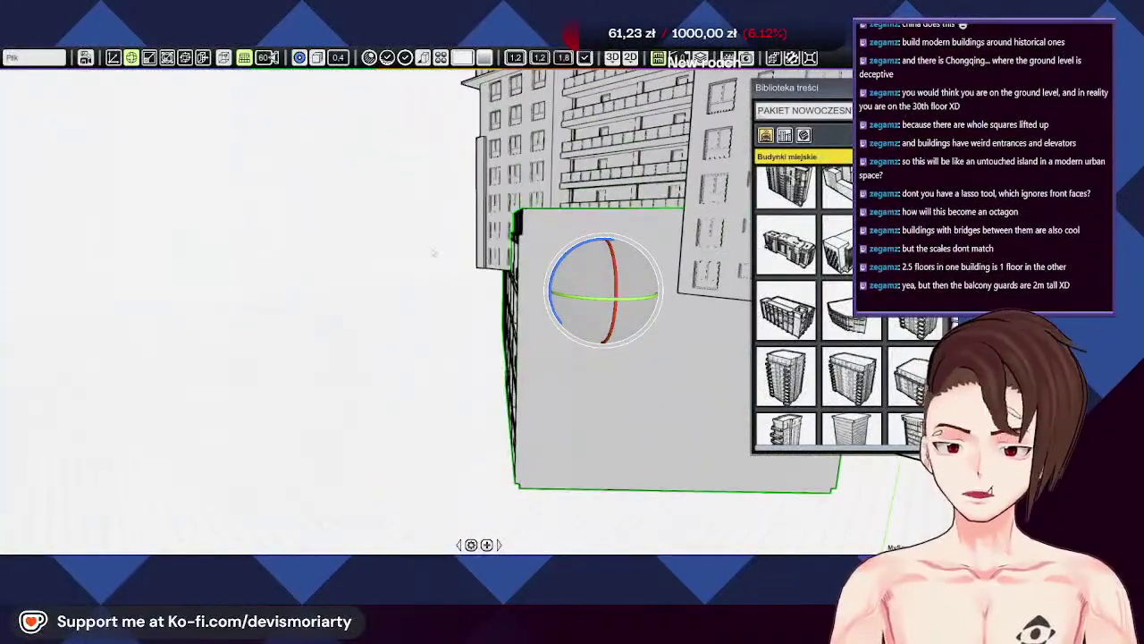
middle_drag(421, 253, 790, 284)
Step: Reposition the rotated low block beside the terraced corner building, sliding it along its facade
key(w)
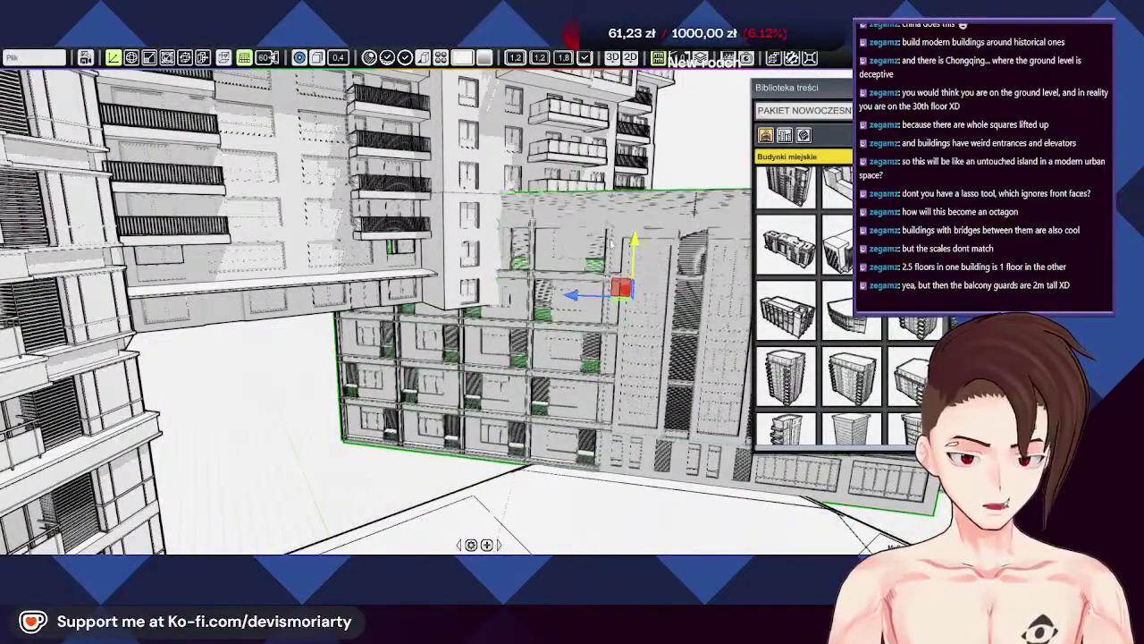
middle_drag(584, 257, 534, 290)
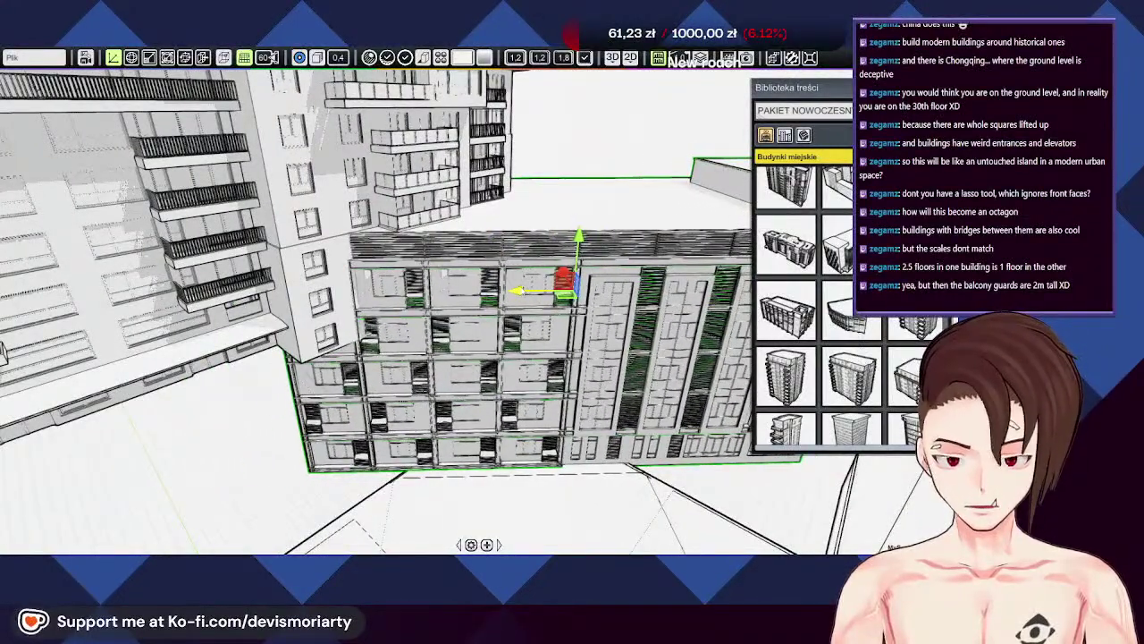
middle_drag(534, 290, 524, 270)
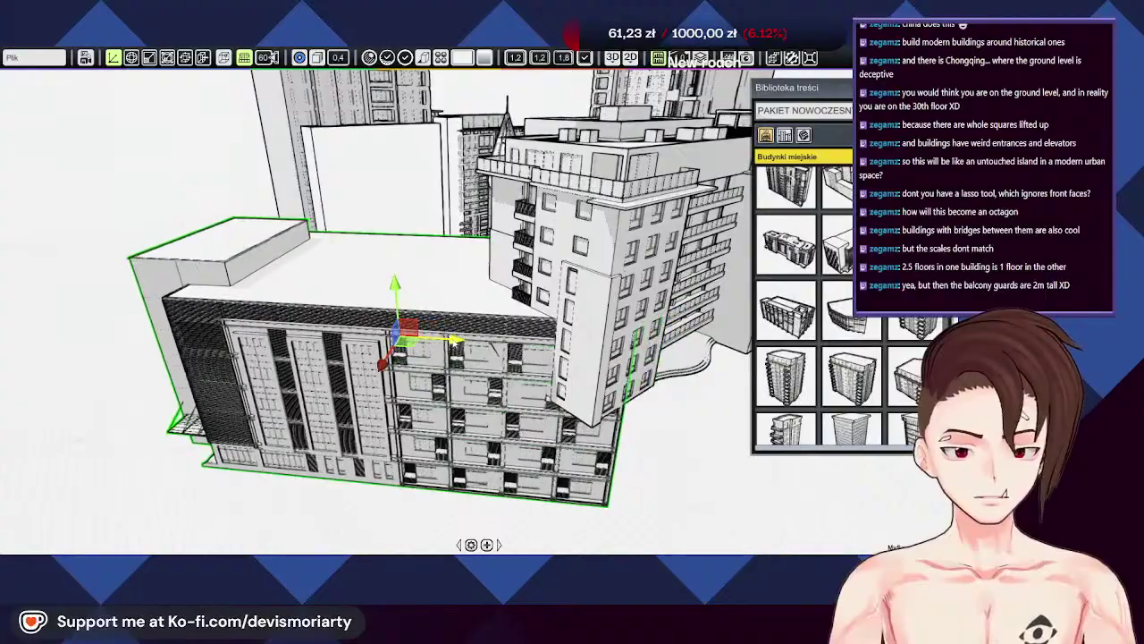
middle_drag(448, 341, 635, 357)
Step: Examine the plaza and the surrounding facades from street level, including the open gap beside the low block
middle_drag(429, 304, 402, 259)
scroll(429, 308, down, 8)
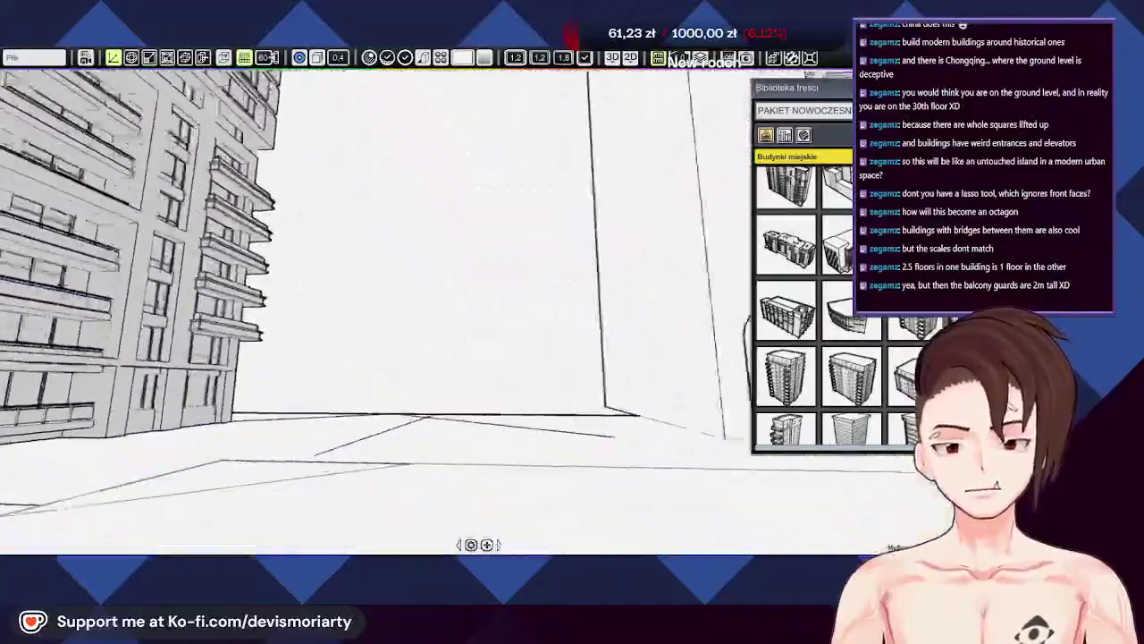
right_drag(375, 313, 536, 224)
right_drag(375, 313, 537, 349)
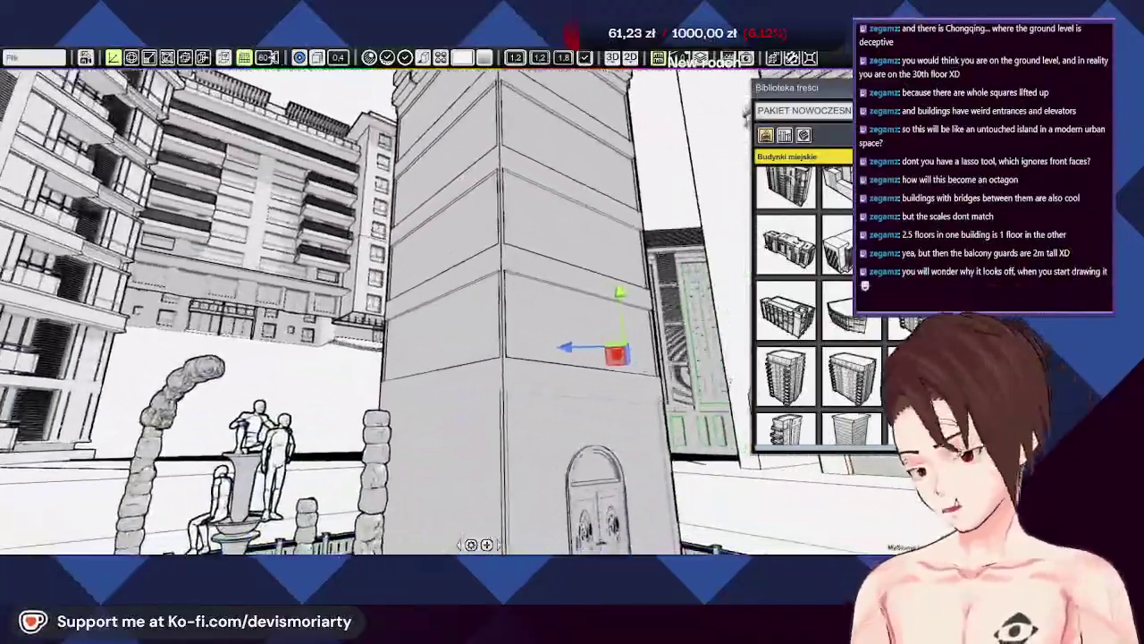
right_drag(376, 312, 518, 286)
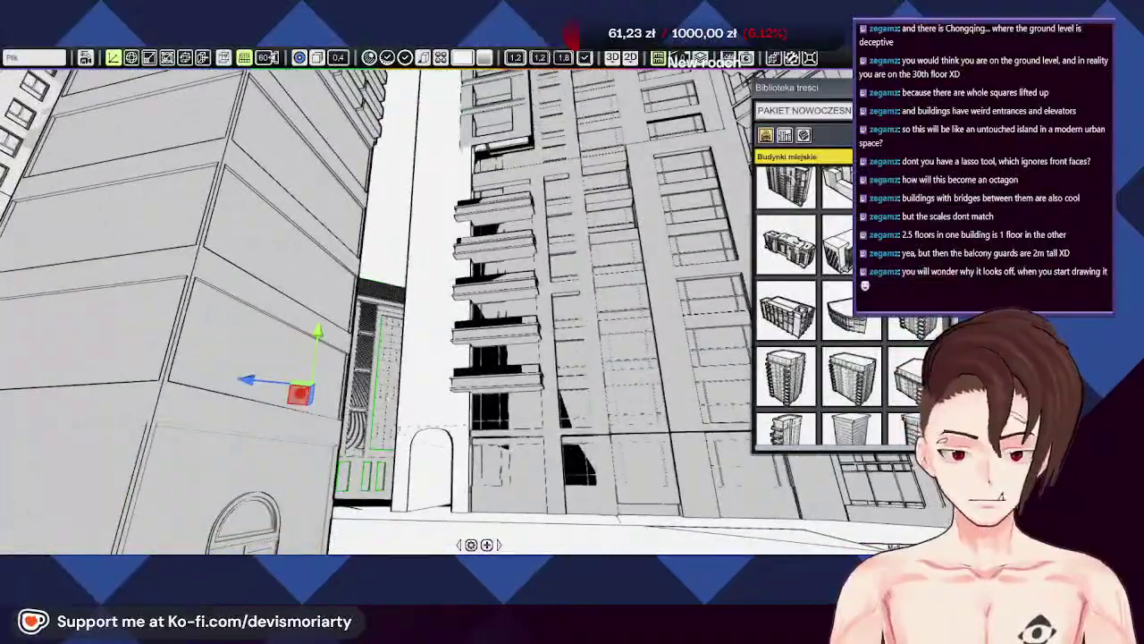
right_drag(445, 441, 641, 400)
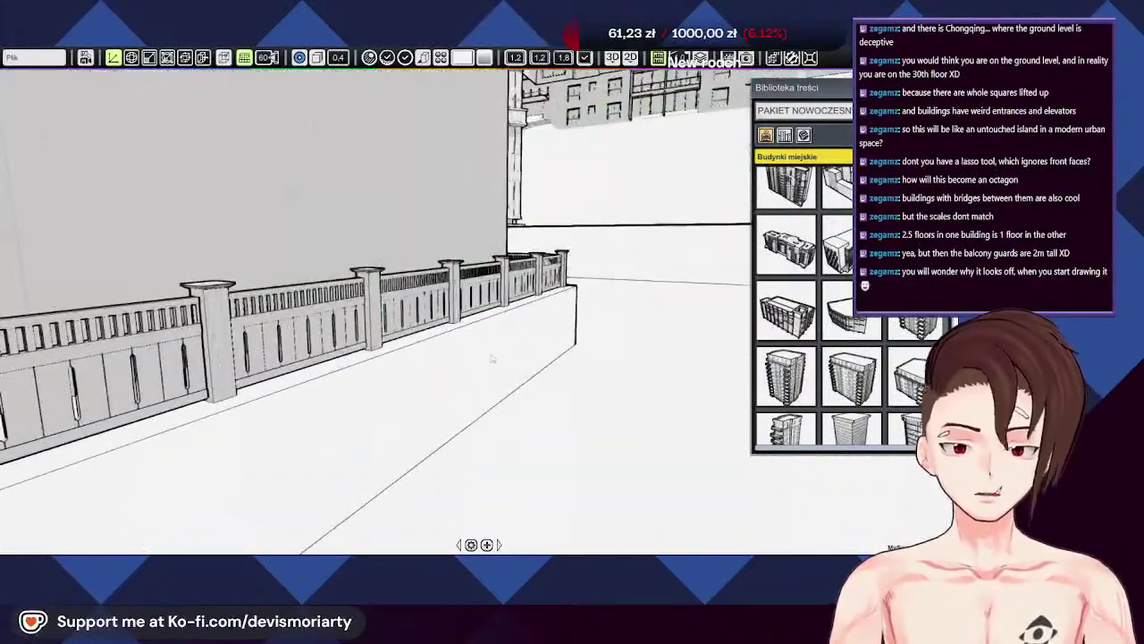
scroll(491, 359, down, 3)
right_drag(492, 358, 512, 245)
scroll(526, 258, up, 2)
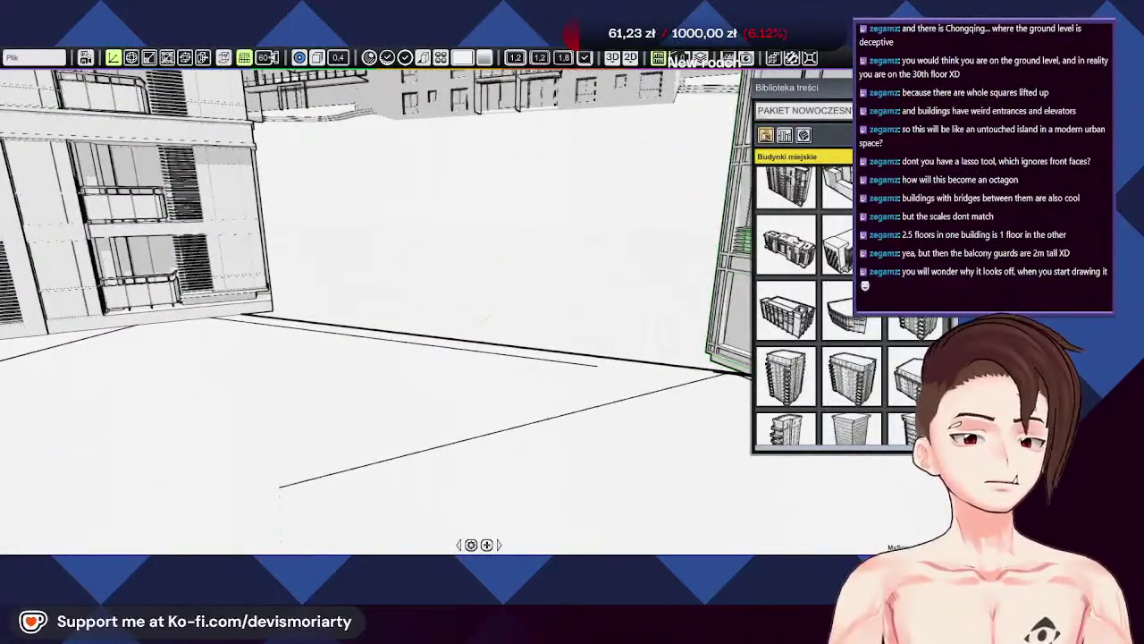
Step: Switch the content library to the basic pack (PAKIET PODSTAWOWY), place a cube on the plaza, and select it
click(811, 112)
click(812, 140)
drag(552, 313, 413, 386)
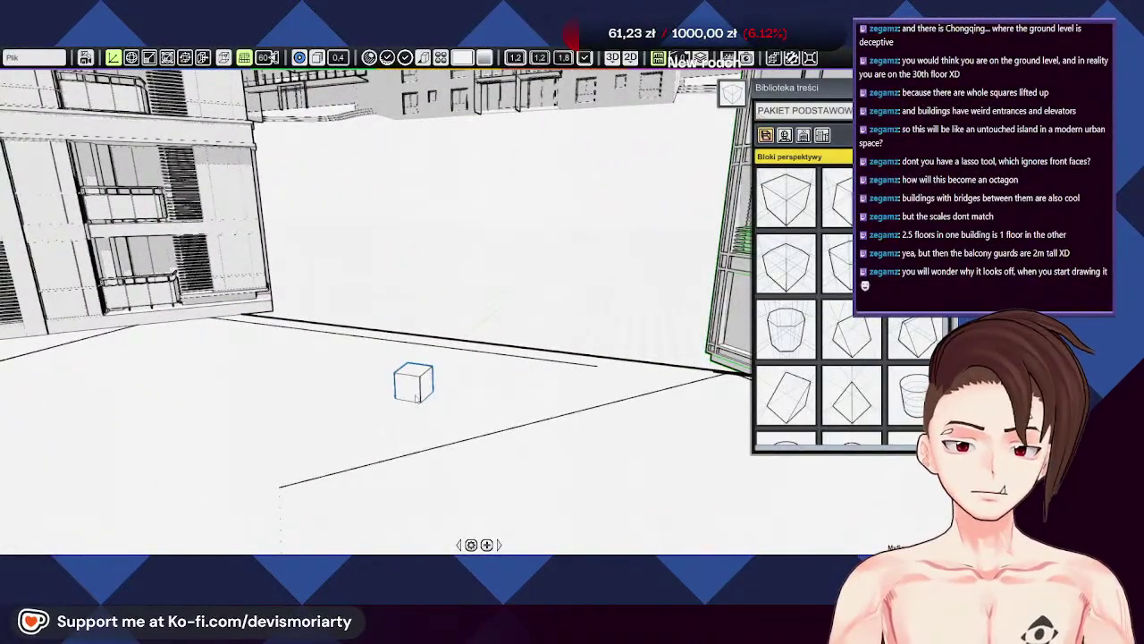
scroll(480, 273, up, 2)
right_drag(480, 273, 483, 224)
click(407, 532)
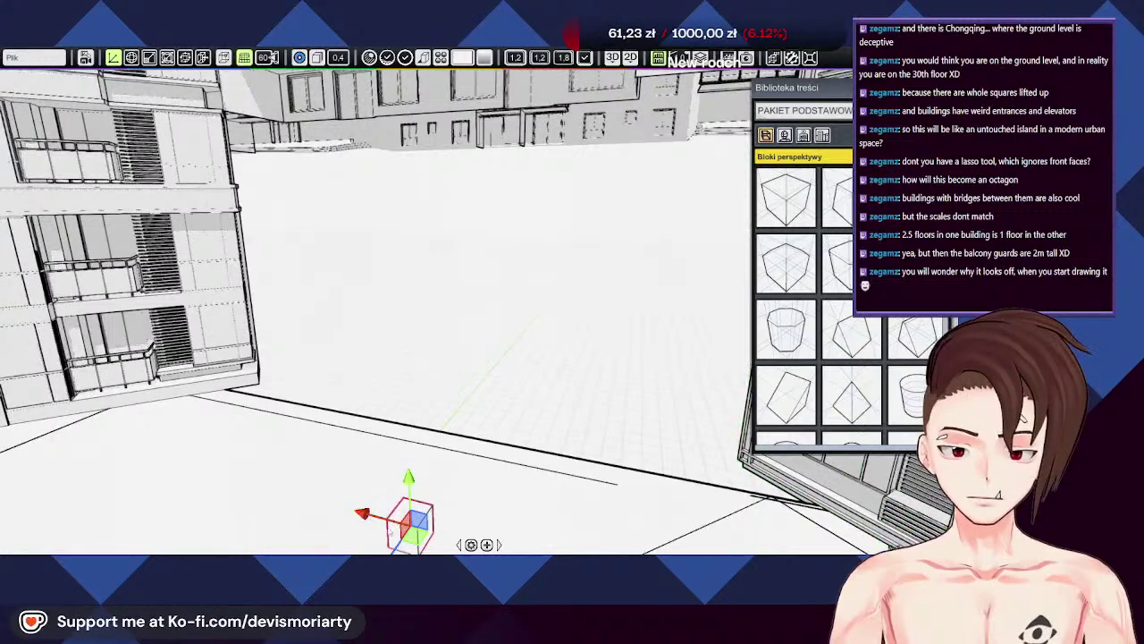
Step: Move the cube off the open plaza to the outer edge, in front of the wall beneath the overhanging building
scroll(396, 531, down, 1)
drag(396, 532, 556, 308)
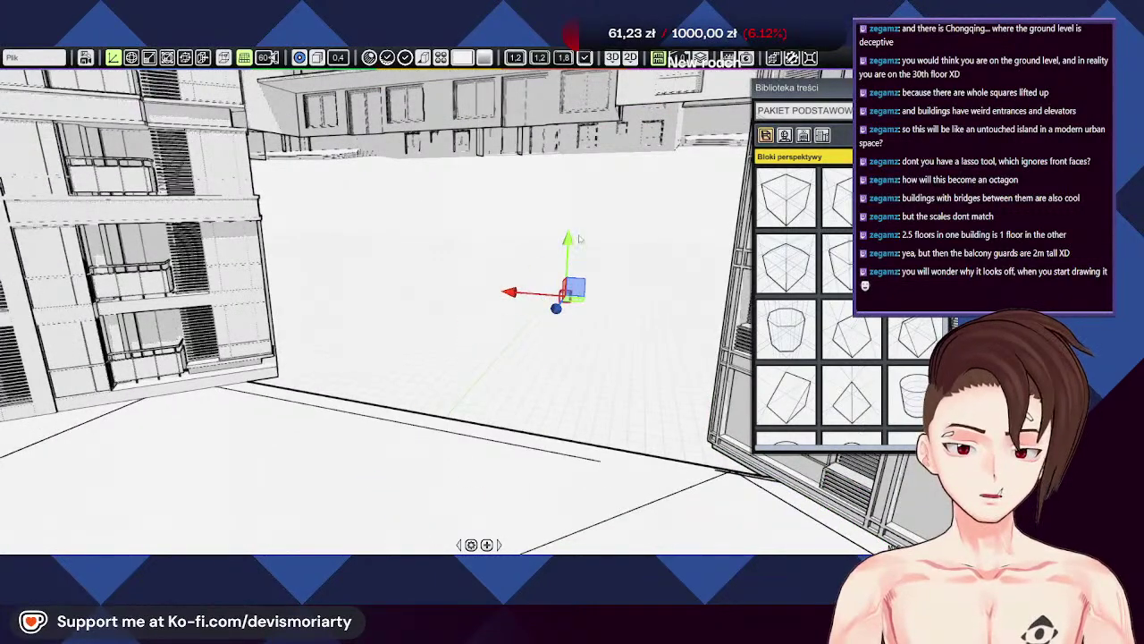
click(550, 320)
click(565, 296)
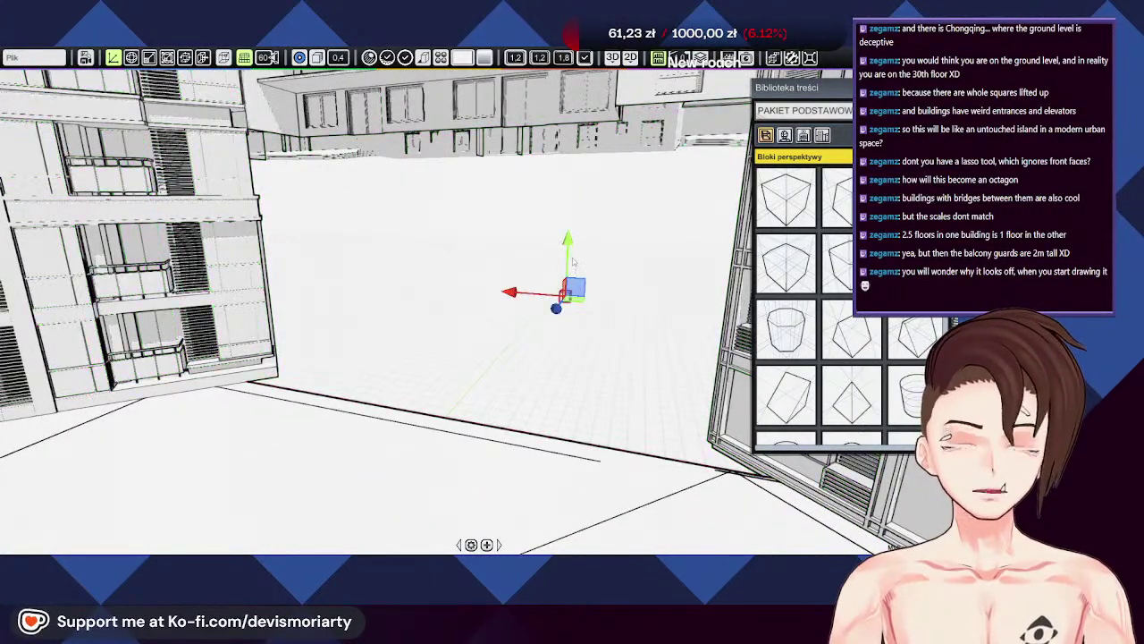
drag(571, 239, 582, 159)
middle_drag(586, 228, 547, 322)
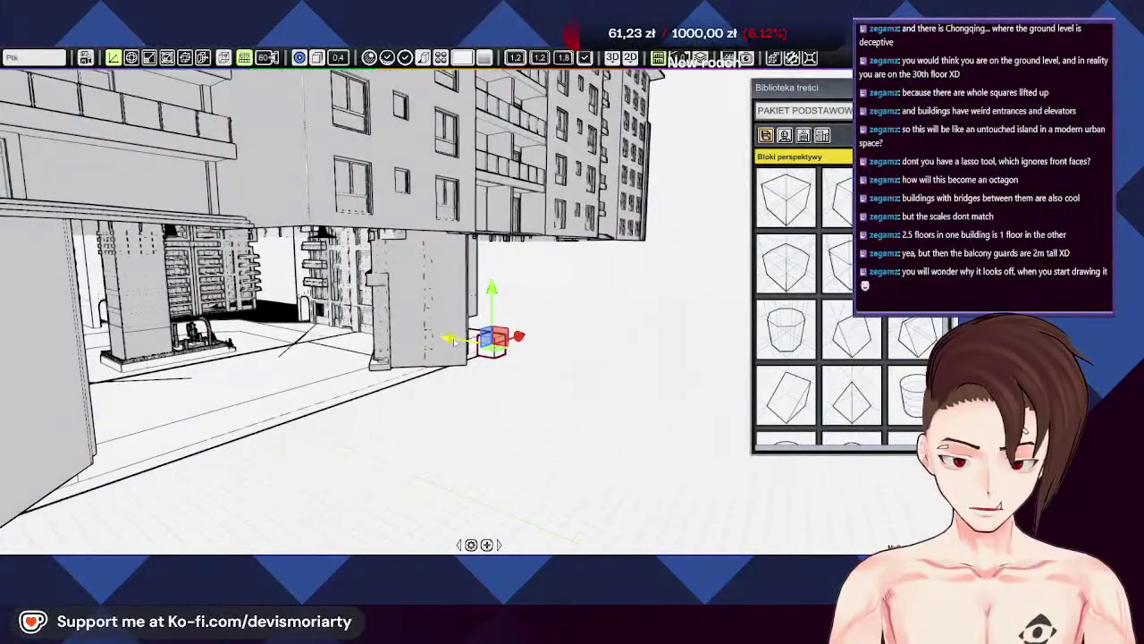
drag(454, 341, 416, 332)
Step: Stretch the cube into a long, wide, flat slab beneath the overhanging building
key(r)
scroll(393, 378, up, 4)
scroll(396, 377, down, 1)
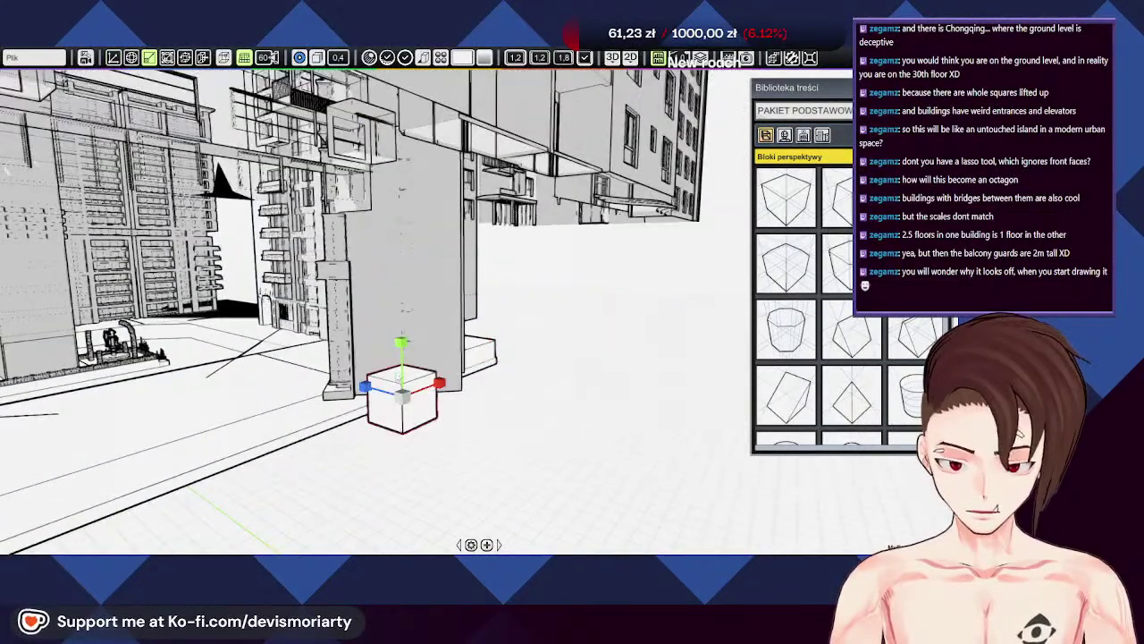
key(t)
drag(385, 395, 230, 349)
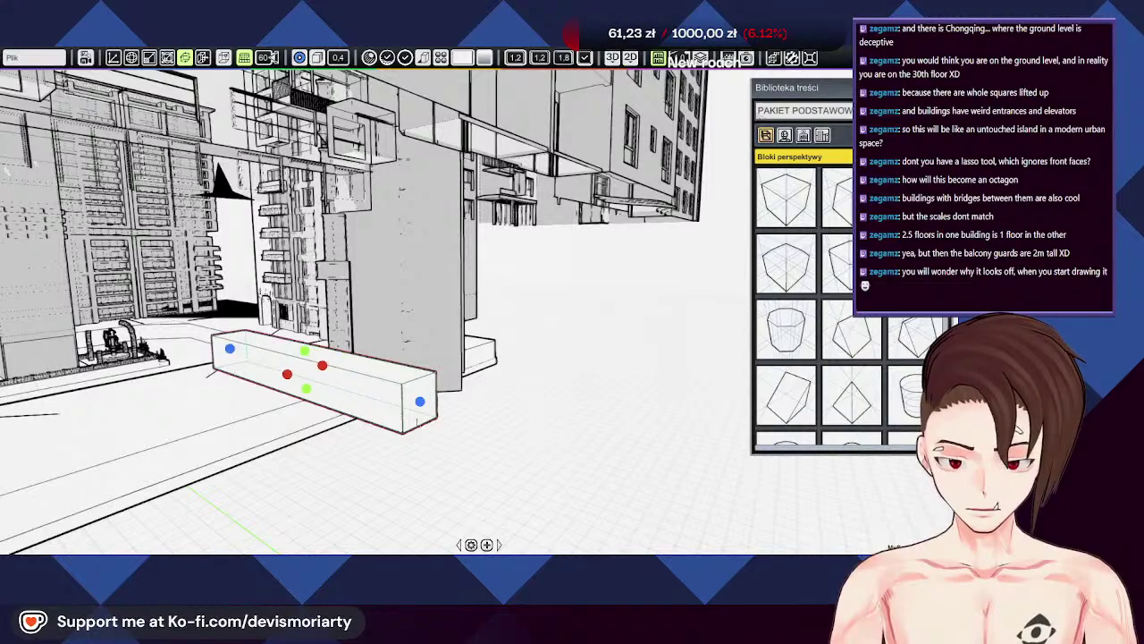
drag(324, 367, 652, 282)
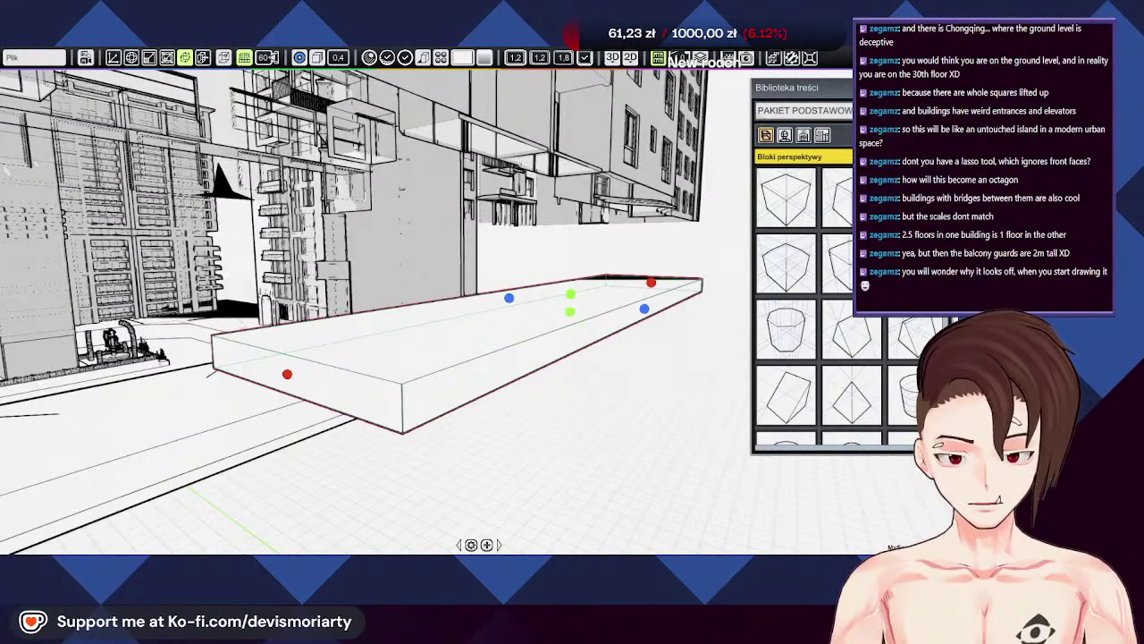
middle_drag(653, 283, 436, 382)
Step: Select the slab at the foot of the ground-floor facade and slide it sideways along the building
key(w)
click(452, 375)
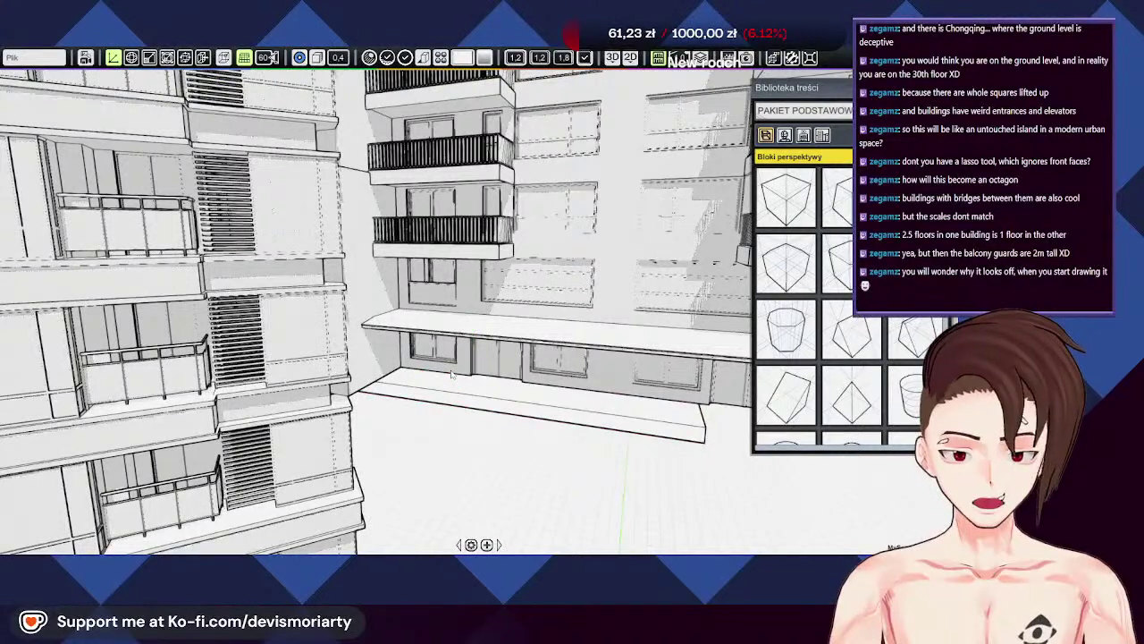
click(488, 379)
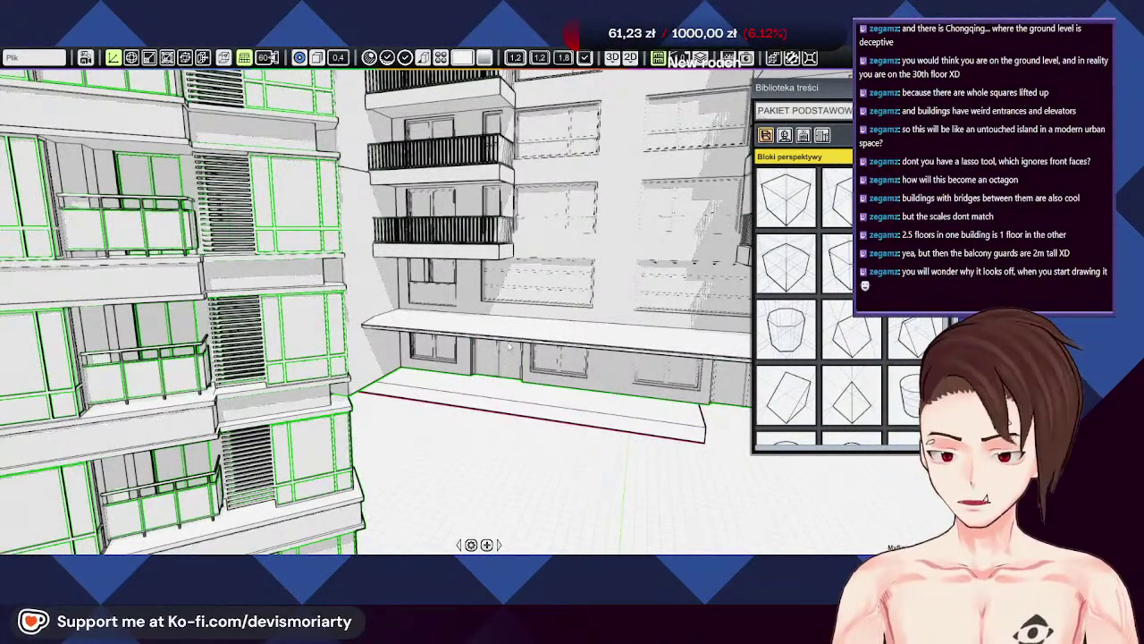
click(526, 463)
click(537, 411)
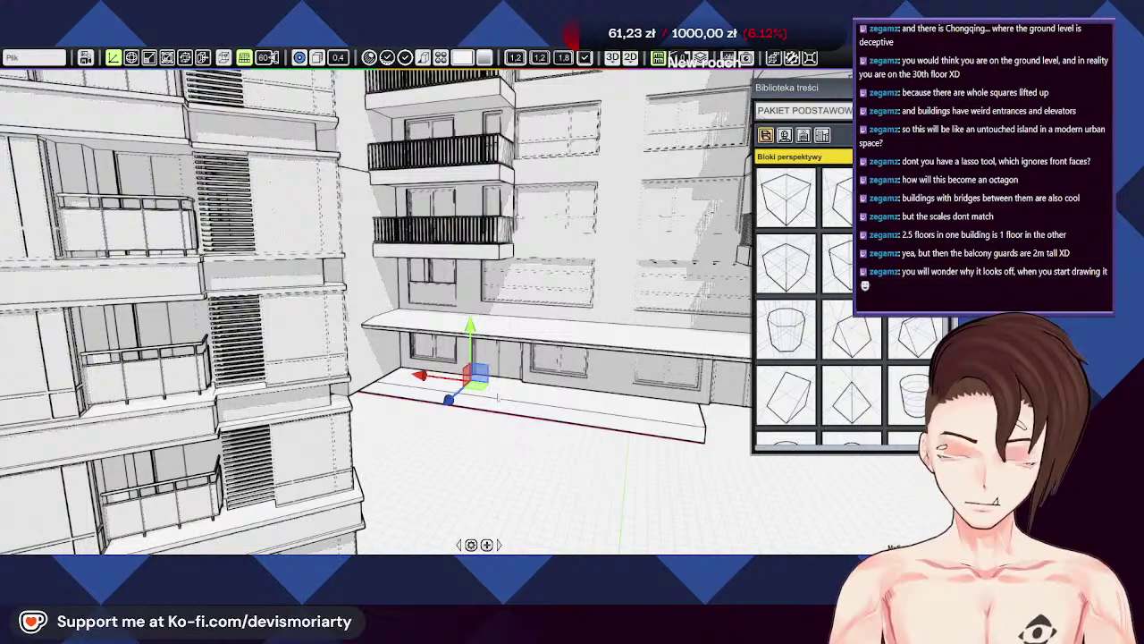
drag(427, 381, 610, 404)
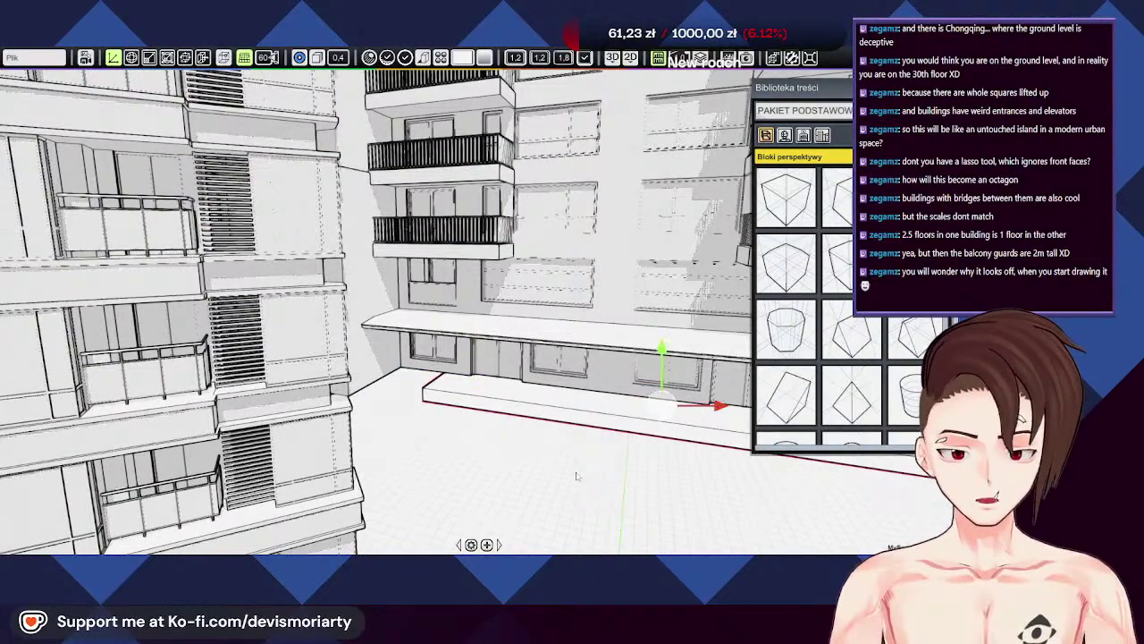
middle_drag(578, 475, 534, 462)
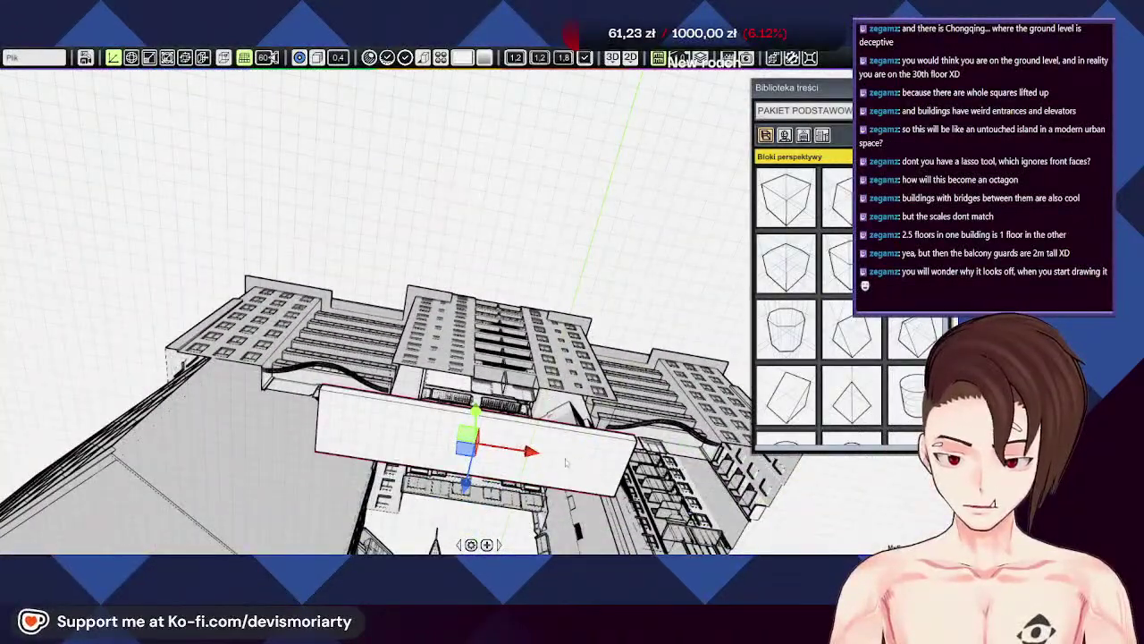
Step: Shorten the slab from both ends to match the building's projecting section above the passage
key(r)
key(t)
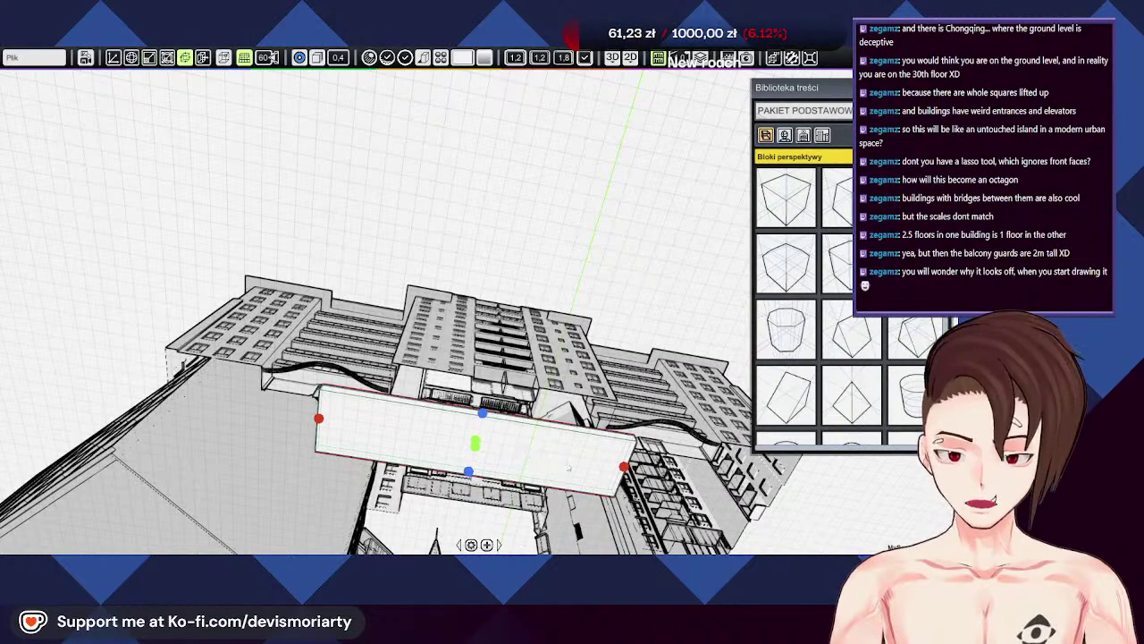
drag(623, 466, 467, 441)
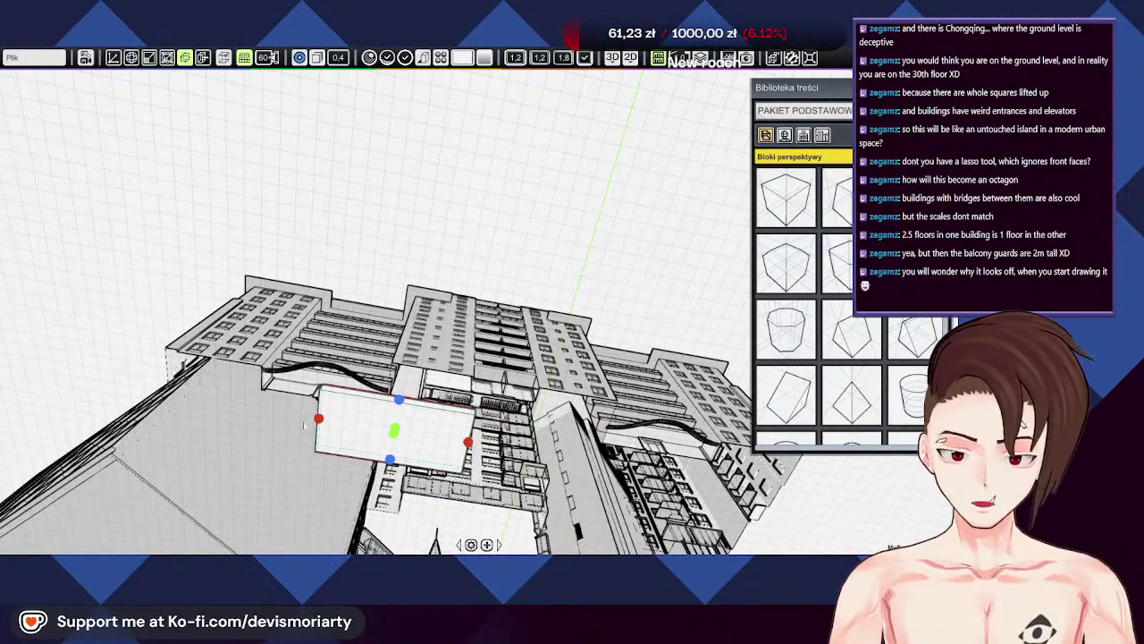
drag(319, 419, 371, 428)
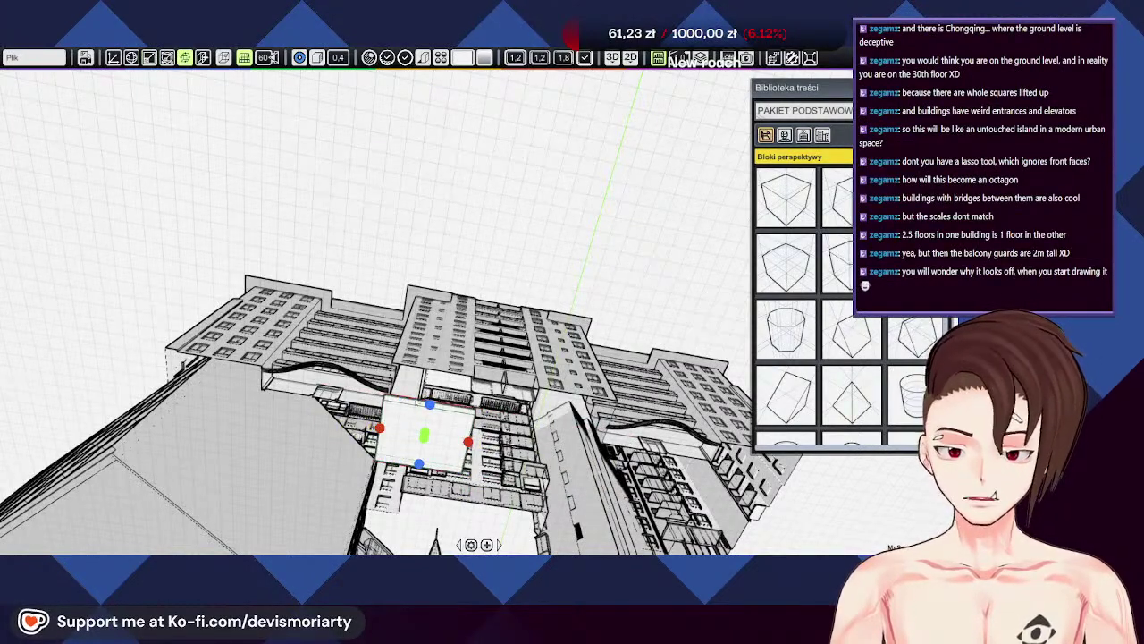
Step: Raise the shortened slab to the building's underside and push it back flush beneath the projecting facade
key(w)
drag(419, 478, 423, 460)
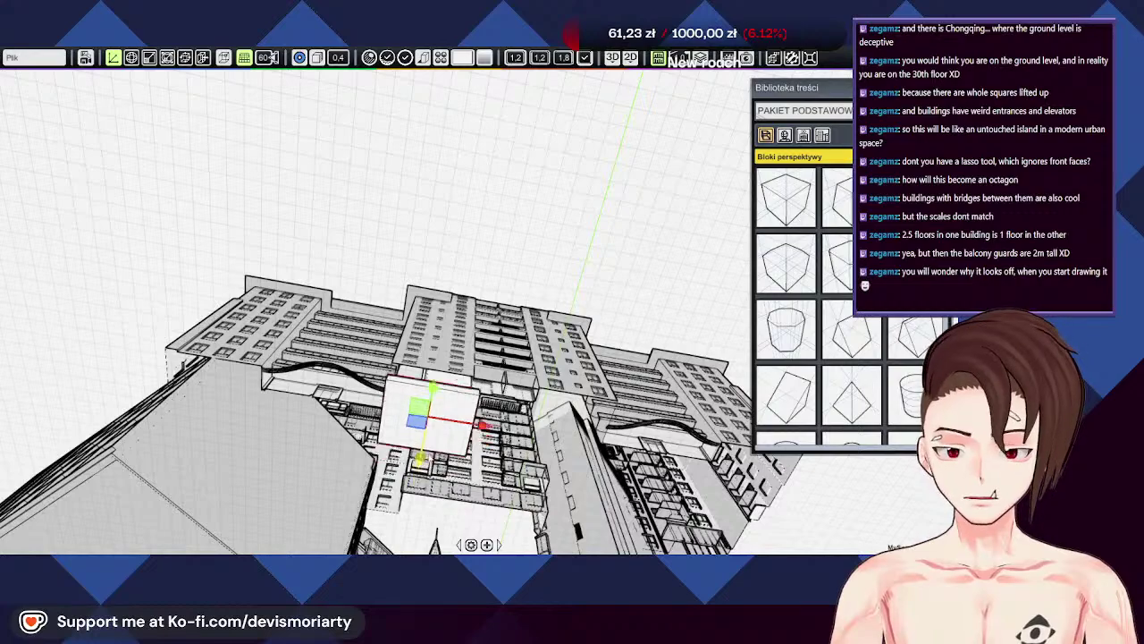
middle_drag(426, 462, 448, 337)
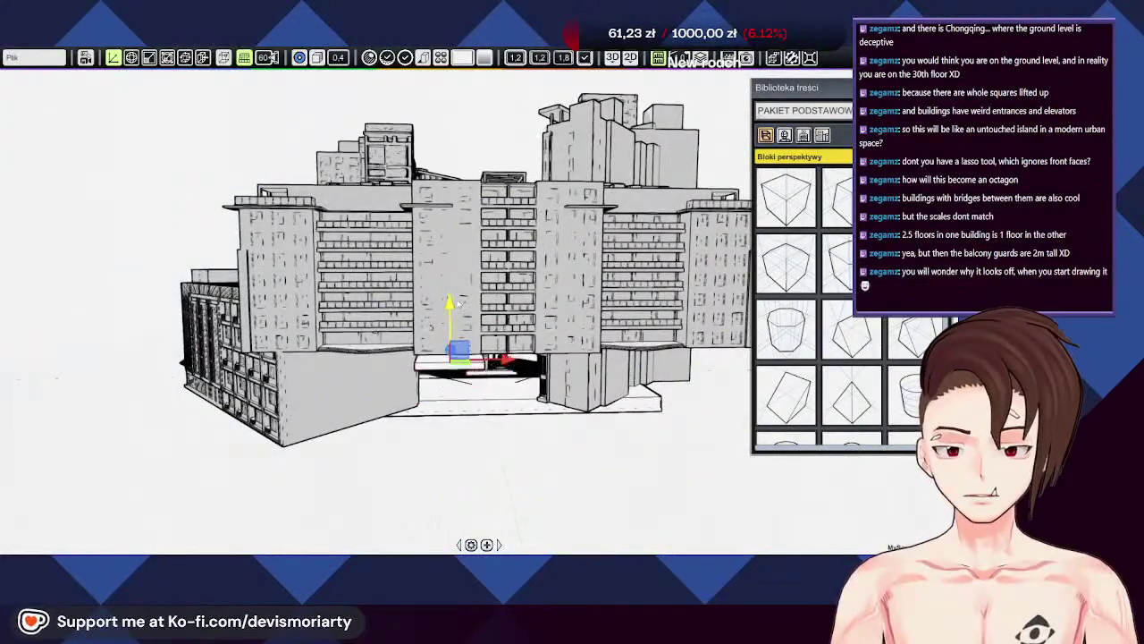
scroll(459, 297, up, 4)
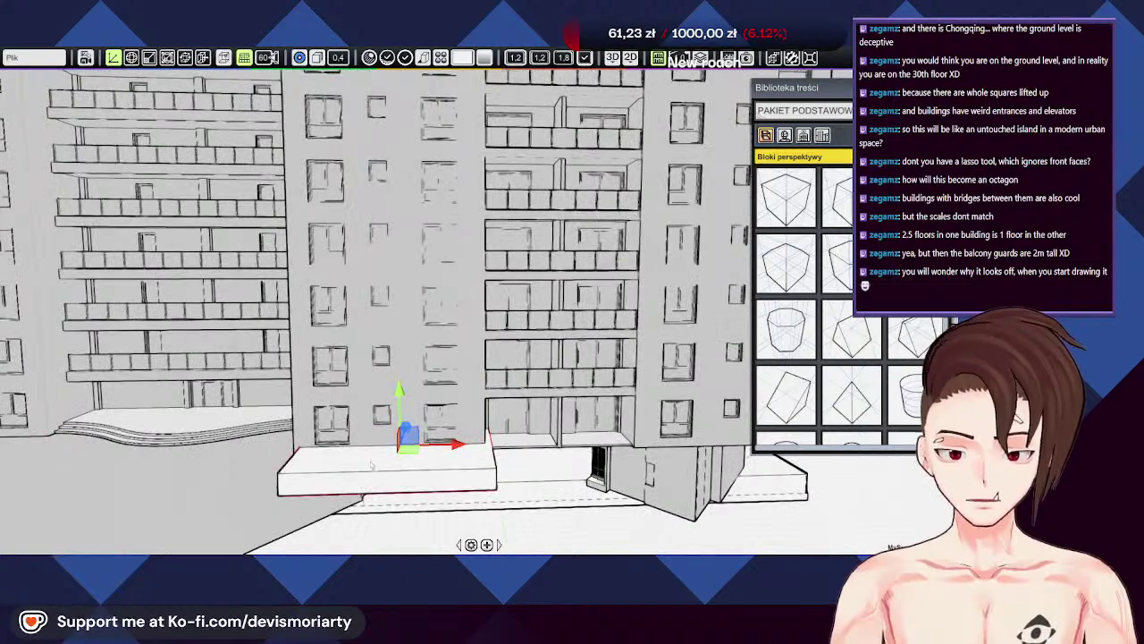
drag(357, 463, 361, 474)
middle_drag(282, 461, 330, 358)
scroll(320, 349, down, 4)
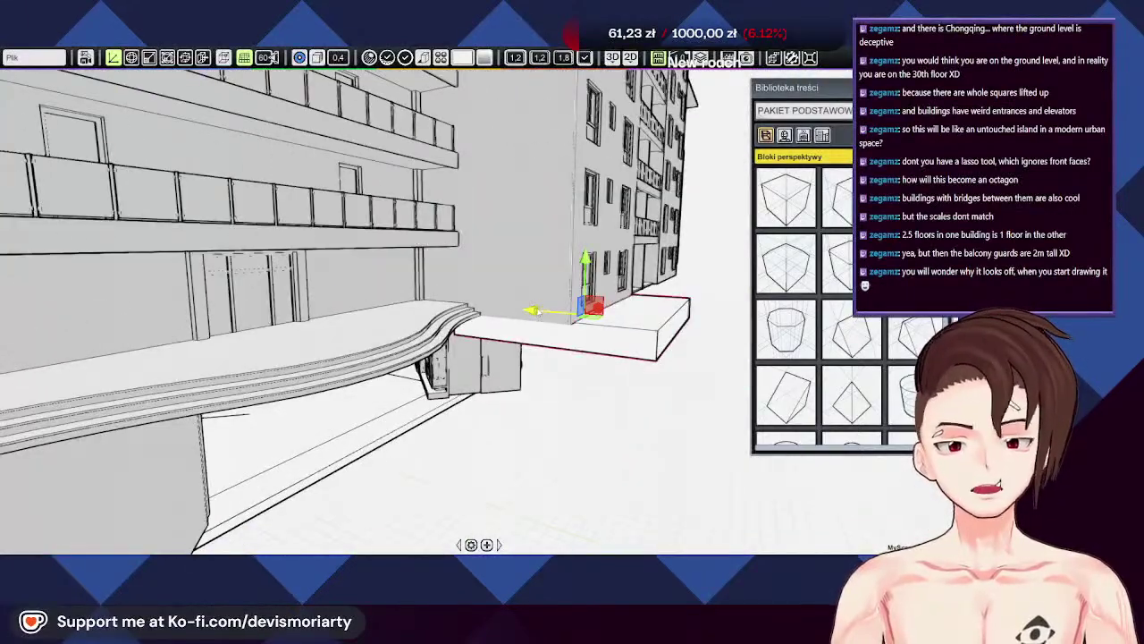
drag(533, 311, 473, 301)
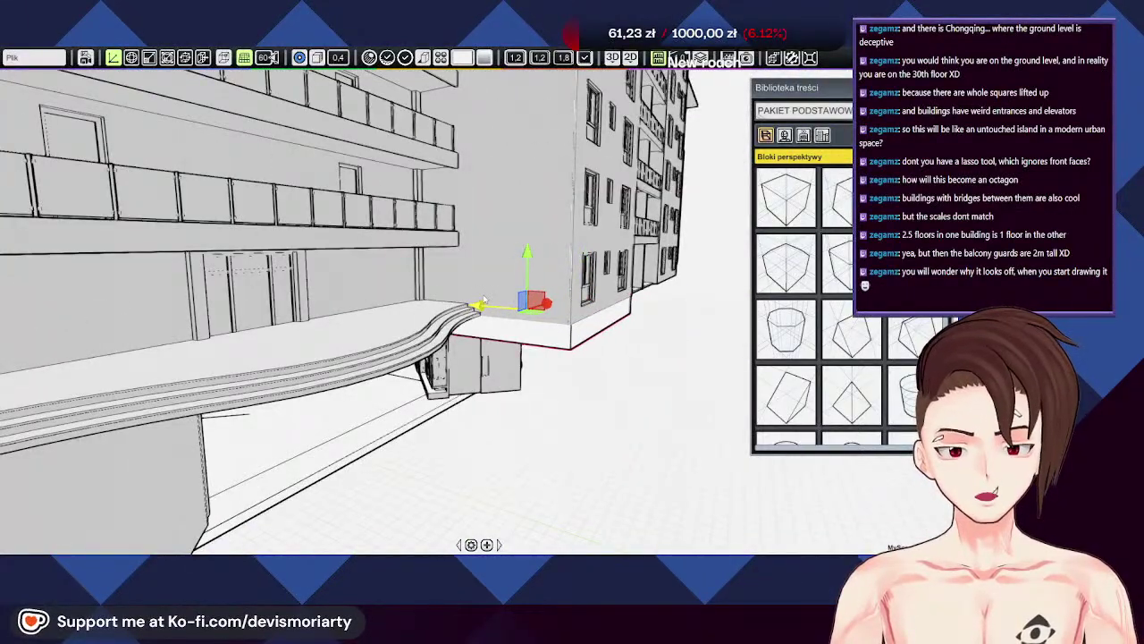
Step: Extend only the slab's inner face across the building's depth toward the plaza, keeping its outer face in place
middle_drag(617, 429, 757, 419)
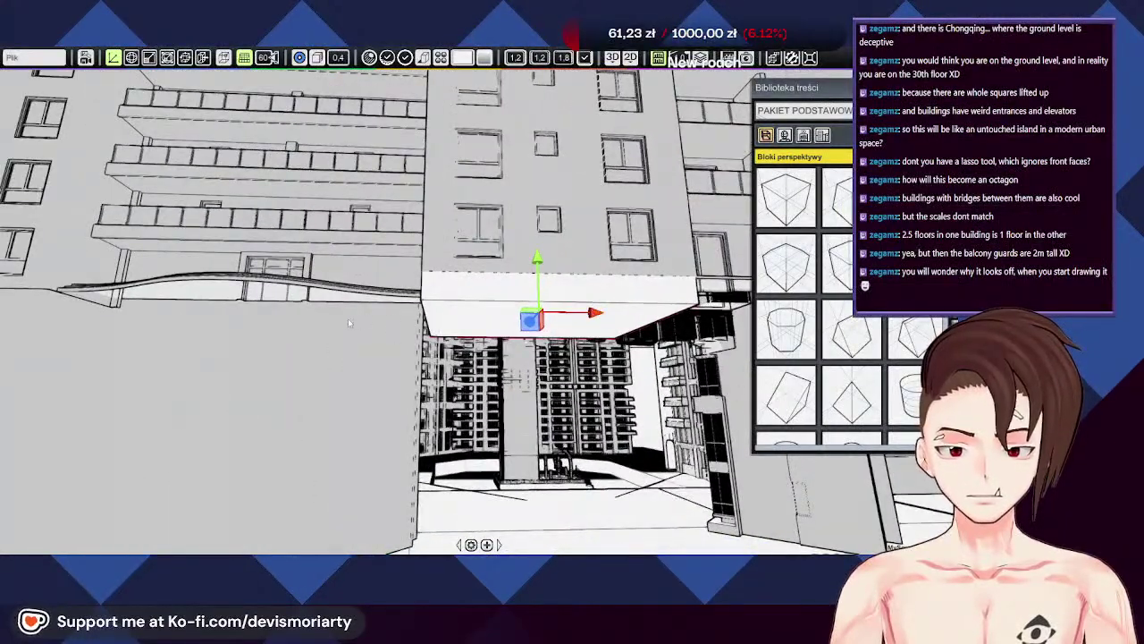
middle_drag(349, 322, 240, 315)
middle_drag(500, 333, 343, 306)
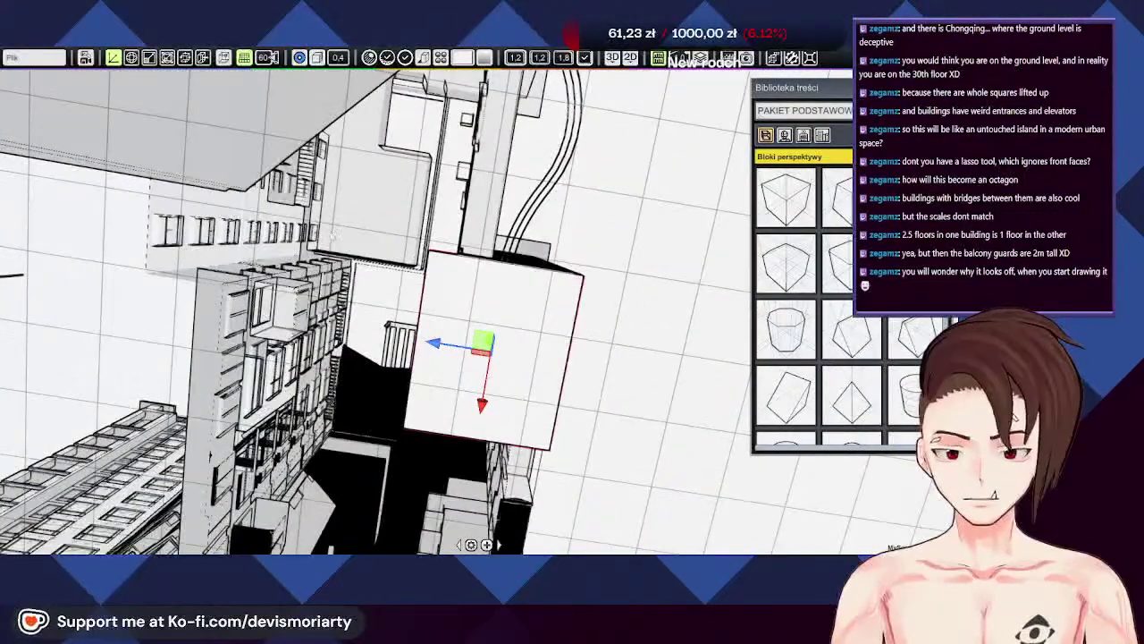
drag(435, 347, 280, 337)
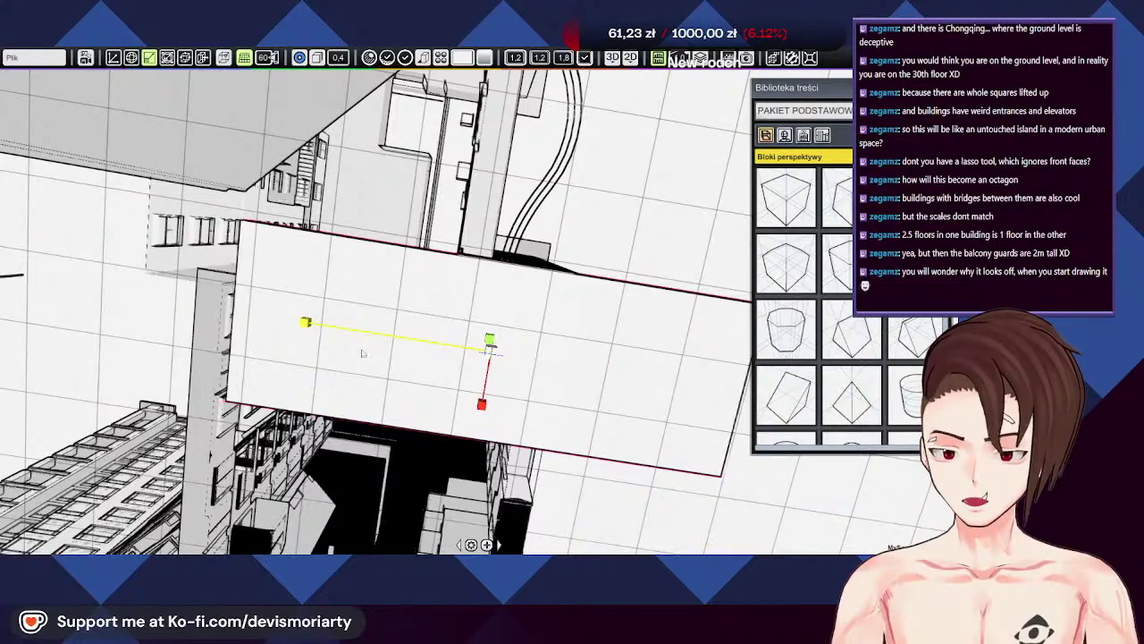
key(ctrl+z)
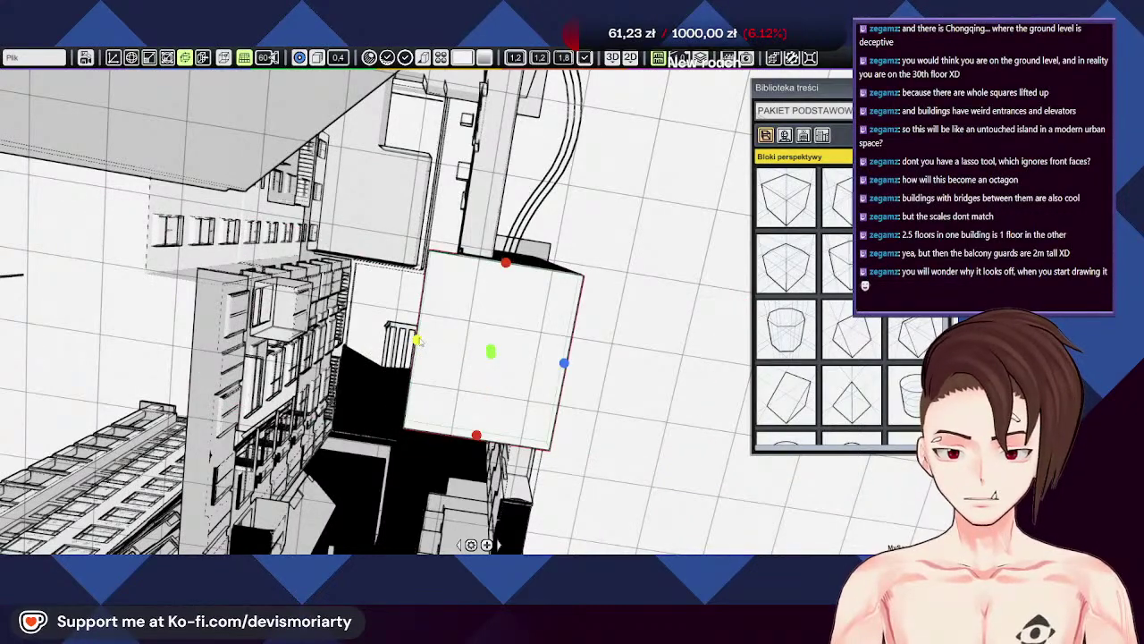
drag(418, 342, 291, 330)
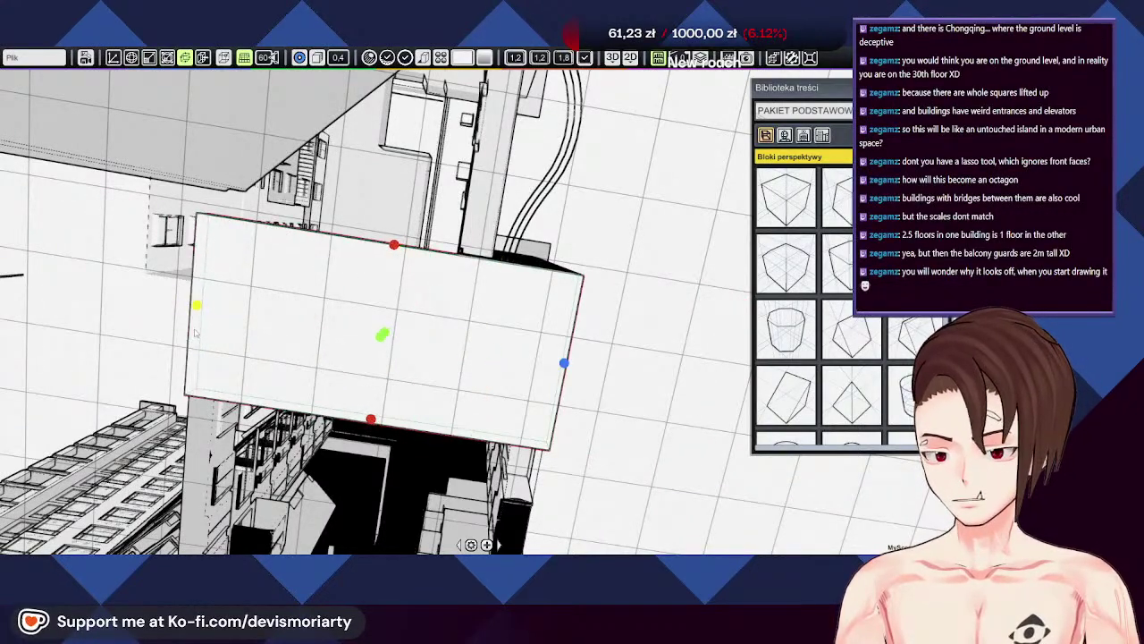
middle_drag(196, 332, 459, 402)
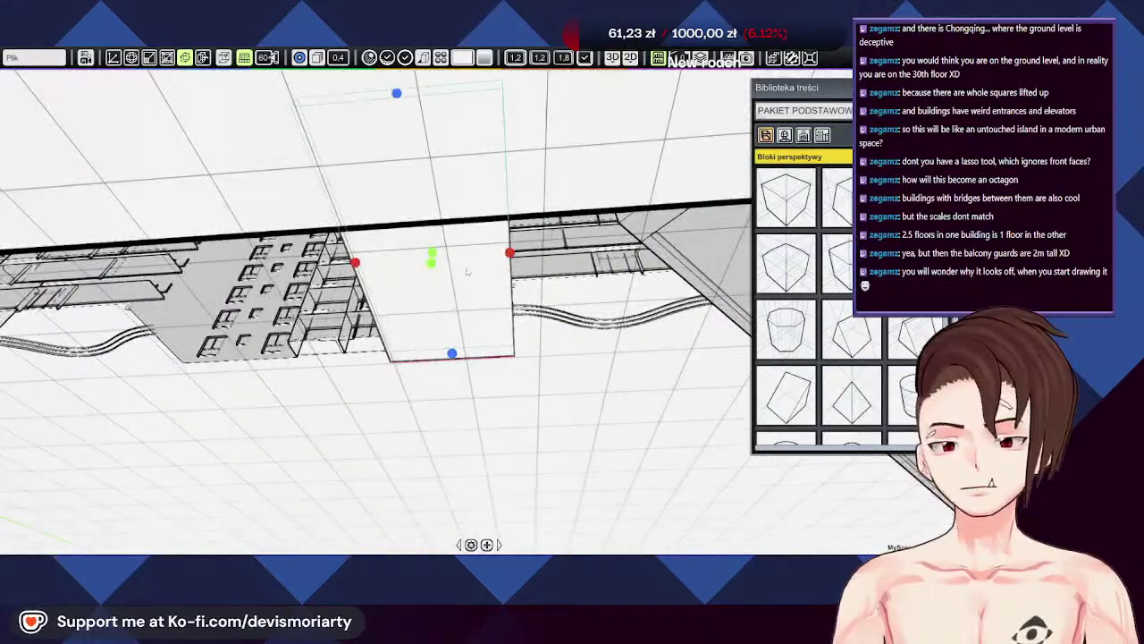
middle_drag(468, 272, 509, 313)
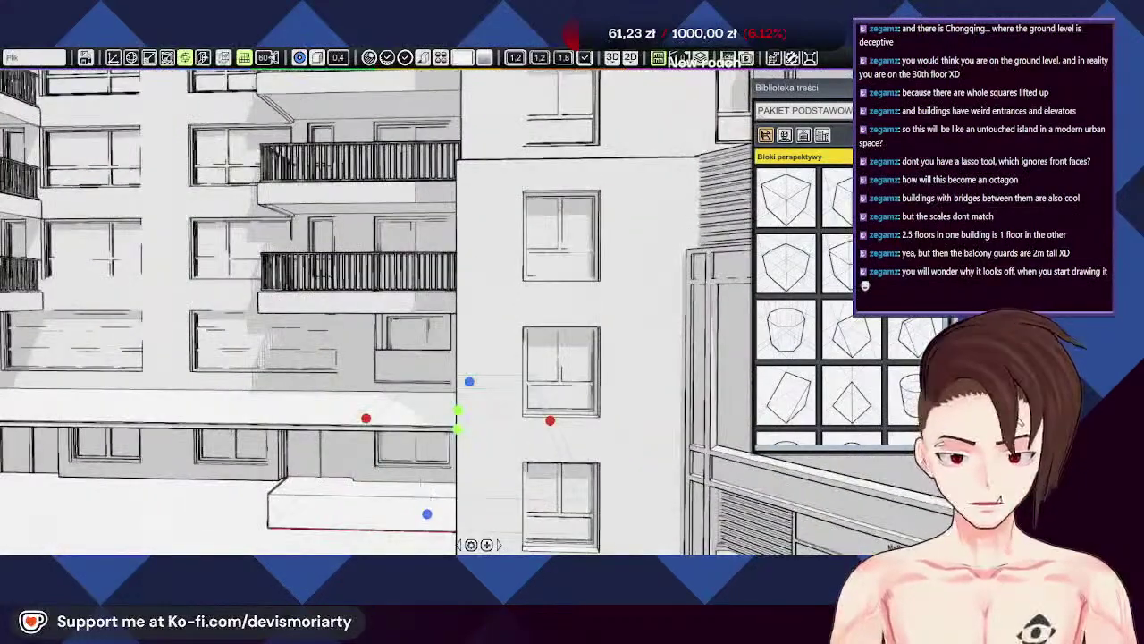
Step: Fit the slab's depth beneath the plaza-side facade and lengthen it sideways under the adjoining wing
middle_drag(412, 513, 576, 383)
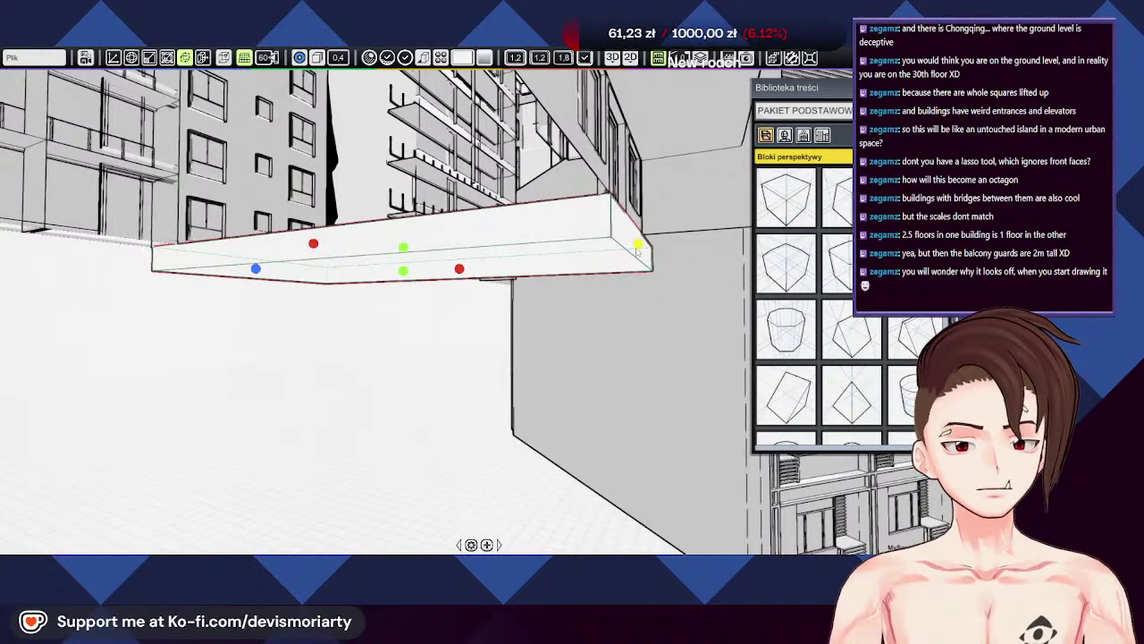
middle_drag(637, 251, 488, 319)
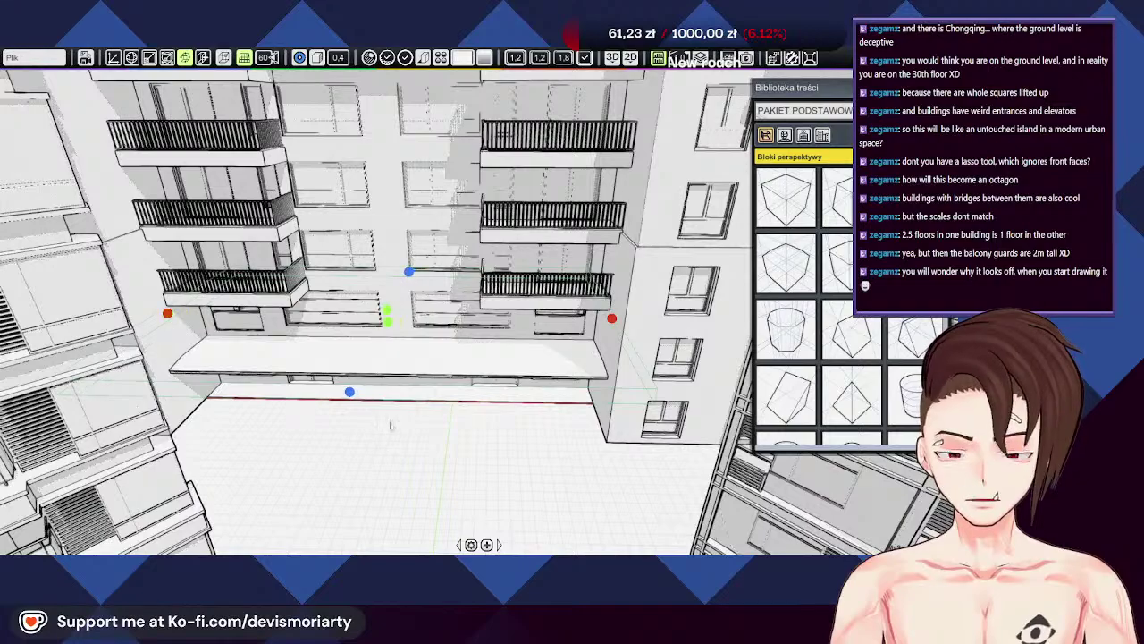
middle_drag(391, 426, 410, 369)
scroll(322, 424, up, 3)
scroll(349, 437, up, 3)
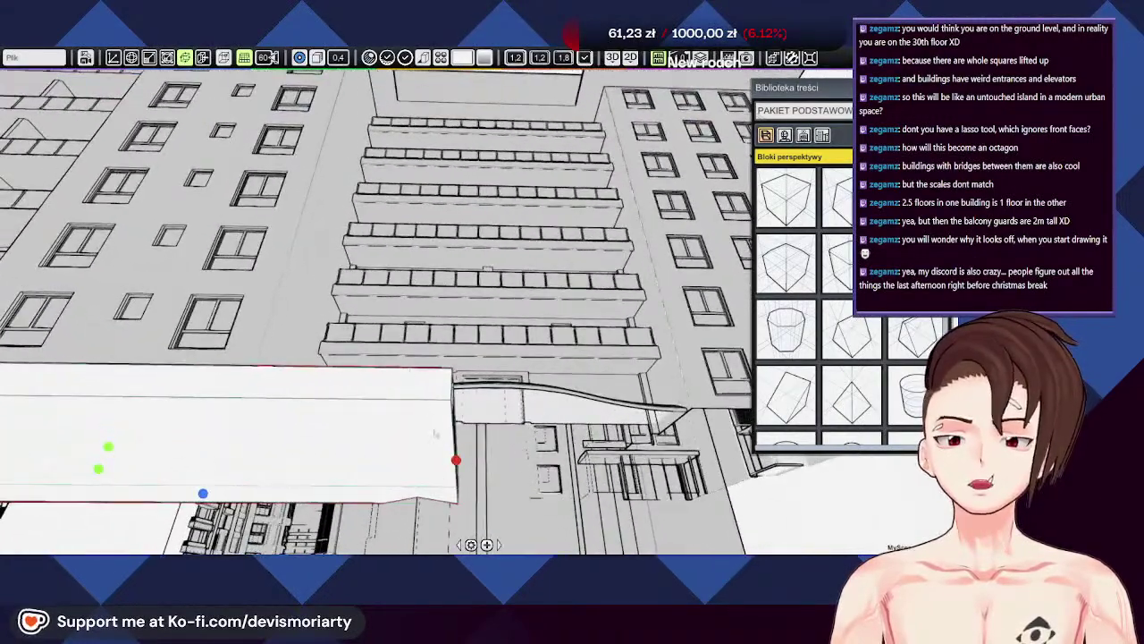
middle_drag(465, 460, 292, 339)
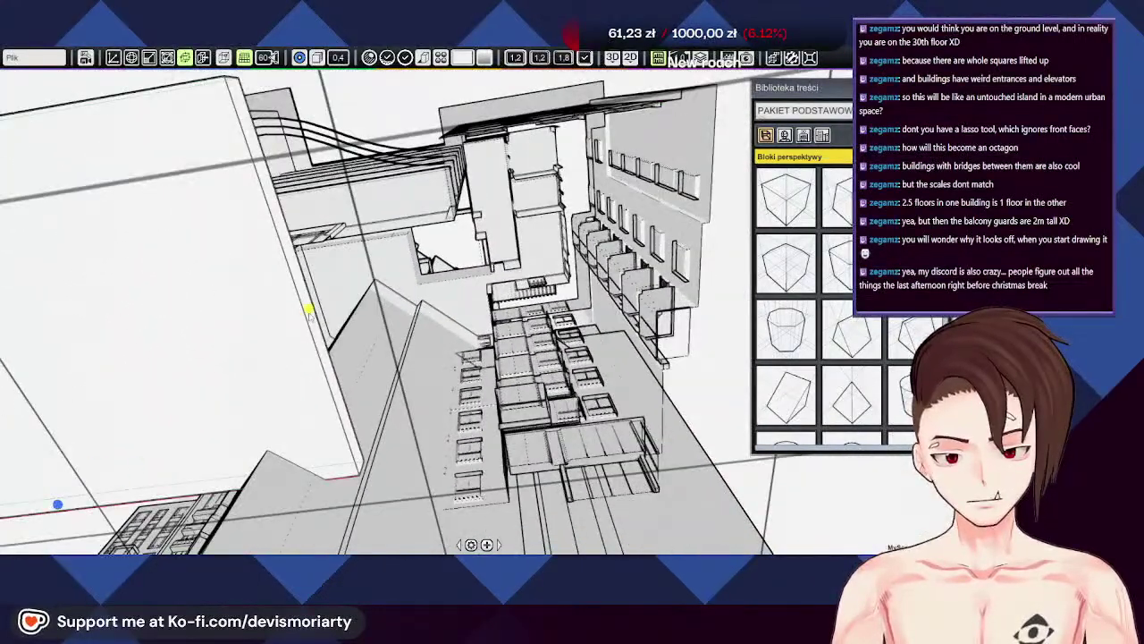
drag(309, 313, 699, 313)
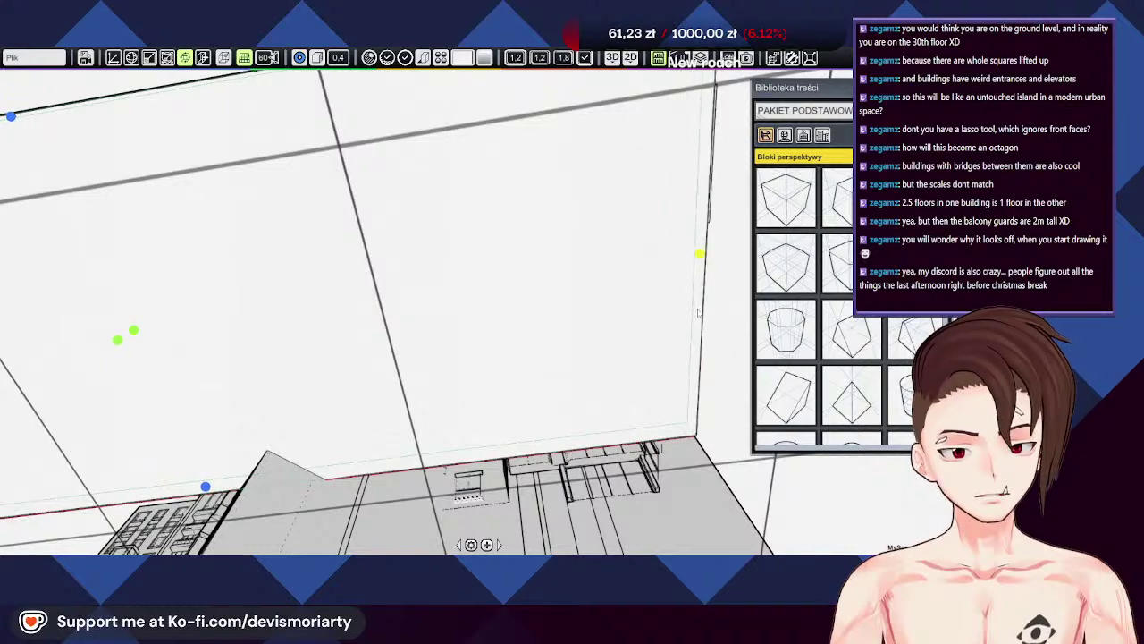
middle_drag(699, 313, 404, 411)
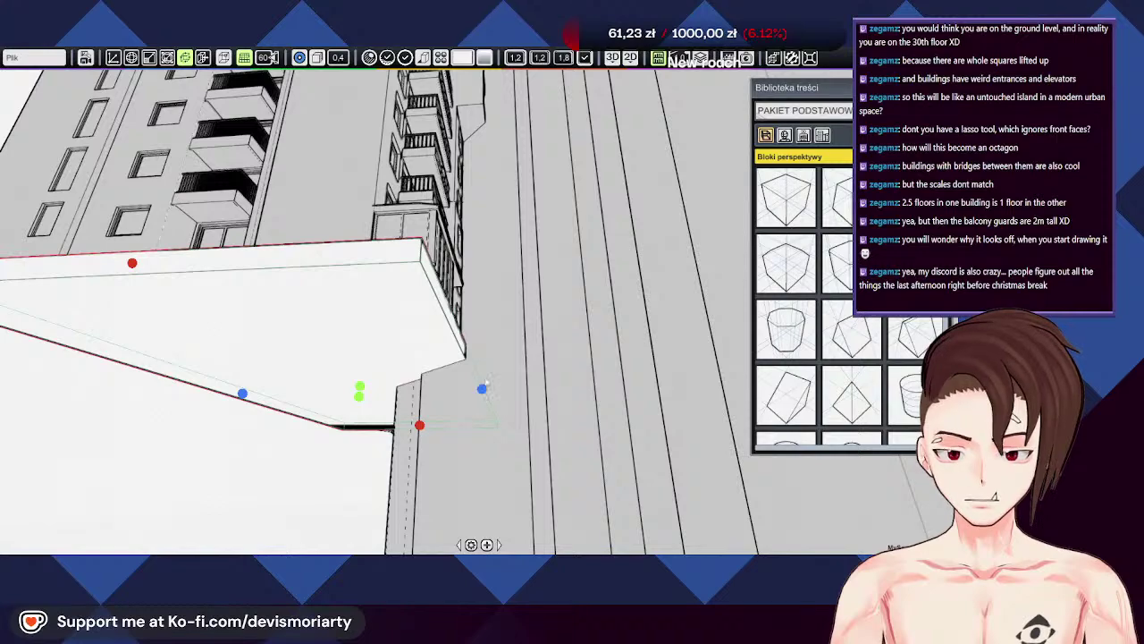
Step: Adjust the slab's depth beside the tall stepped wall beneath the balcony facade
middle_drag(483, 386, 490, 326)
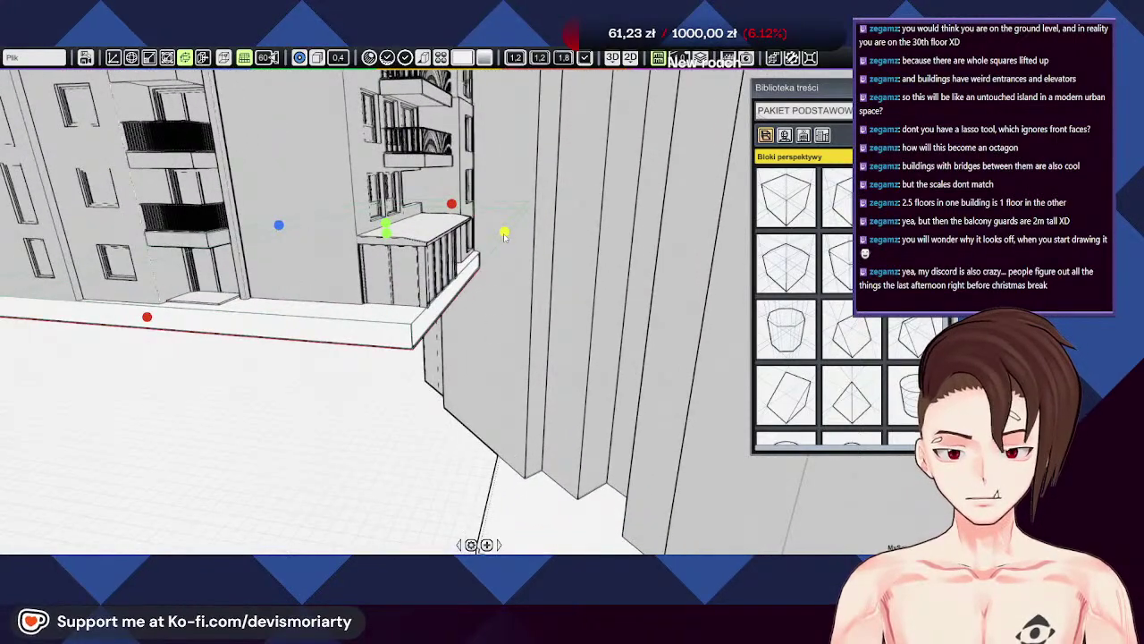
middle_drag(496, 241, 361, 289)
scroll(319, 310, down, 4)
scroll(362, 289, down, 5)
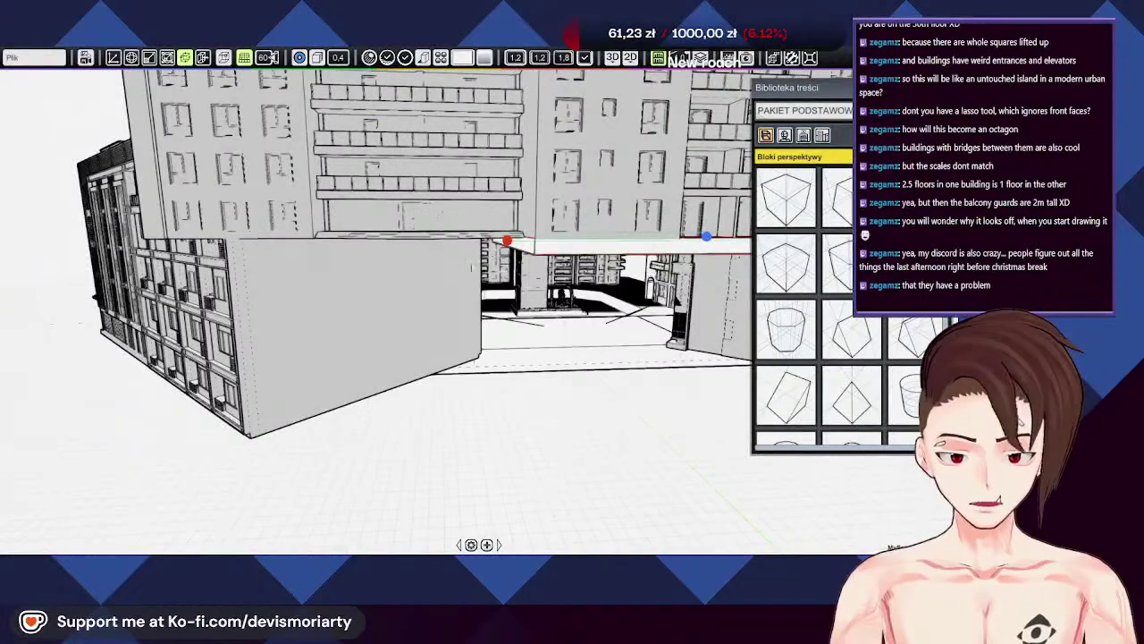
Step: Extend the slab's opposite end over the low corner block and align it with the upper building's end wall
drag(507, 242, 243, 278)
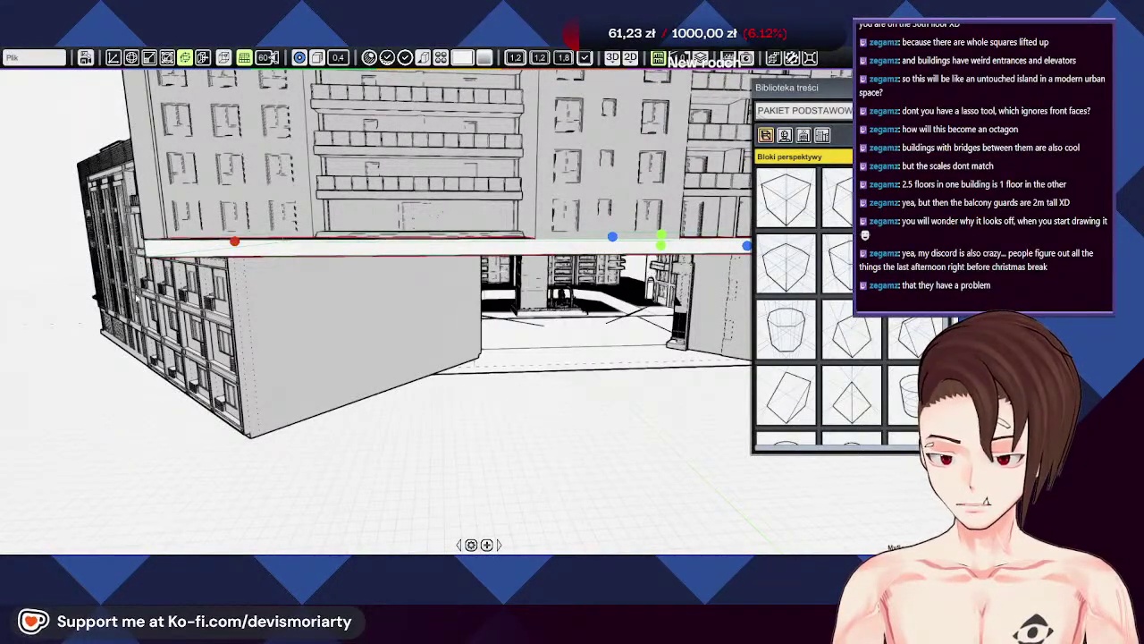
middle_drag(243, 278, 321, 328)
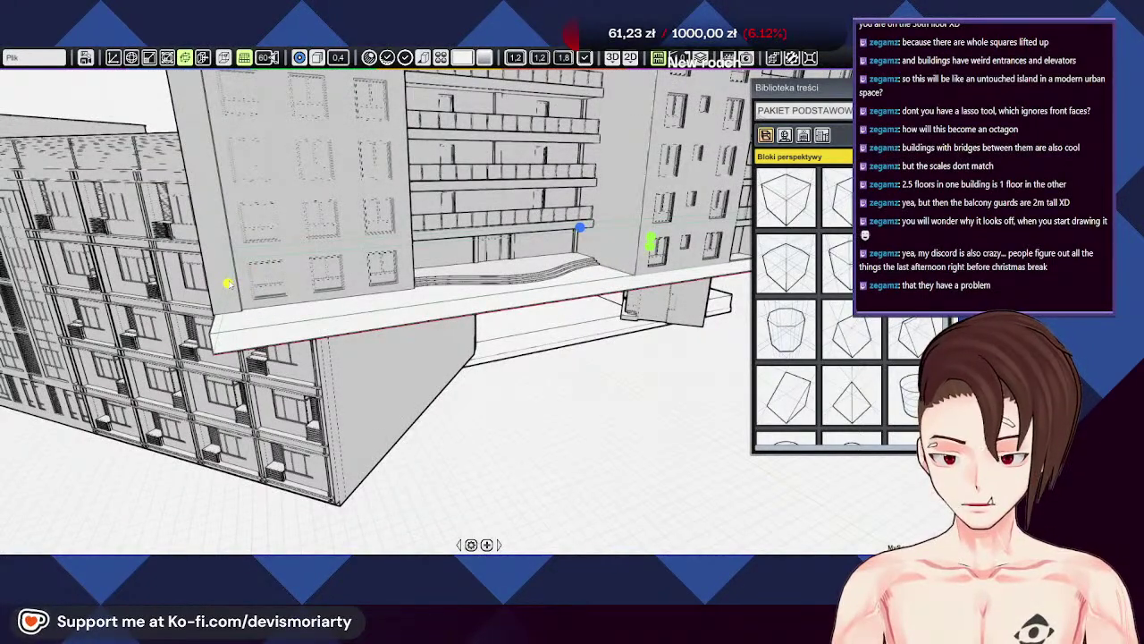
mouse_move(317, 332)
middle_down()
mouse_move(450, 357)
mouse_move(311, 353)
middle_up()
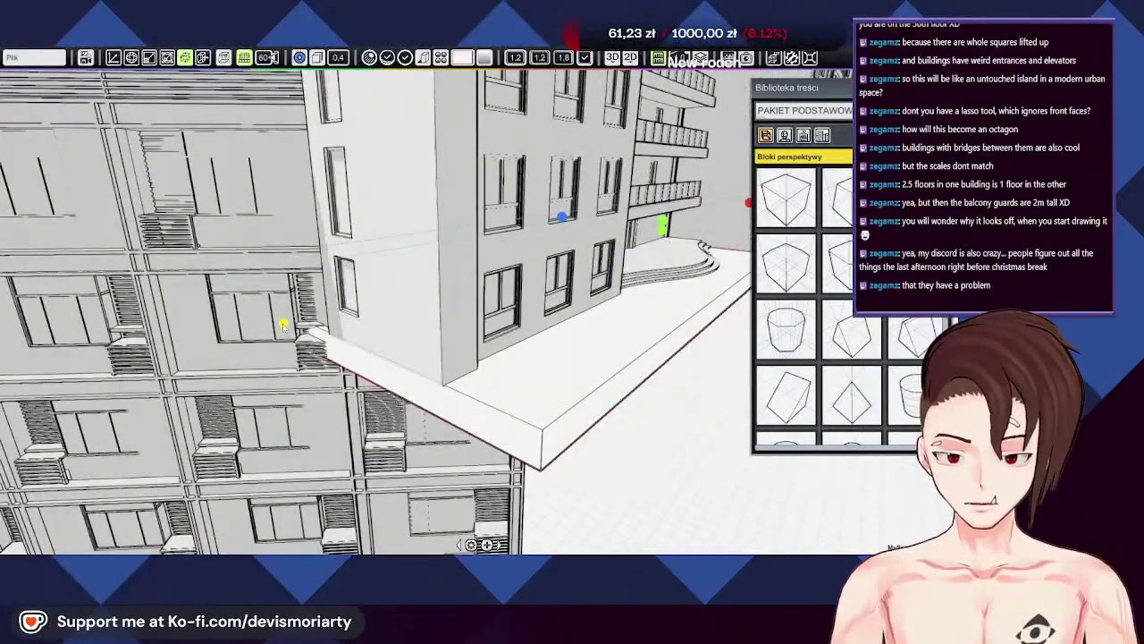
mouse_move(284, 327)
mouse_down()
mouse_move(292, 323)
mouse_move(278, 327)
mouse_up()
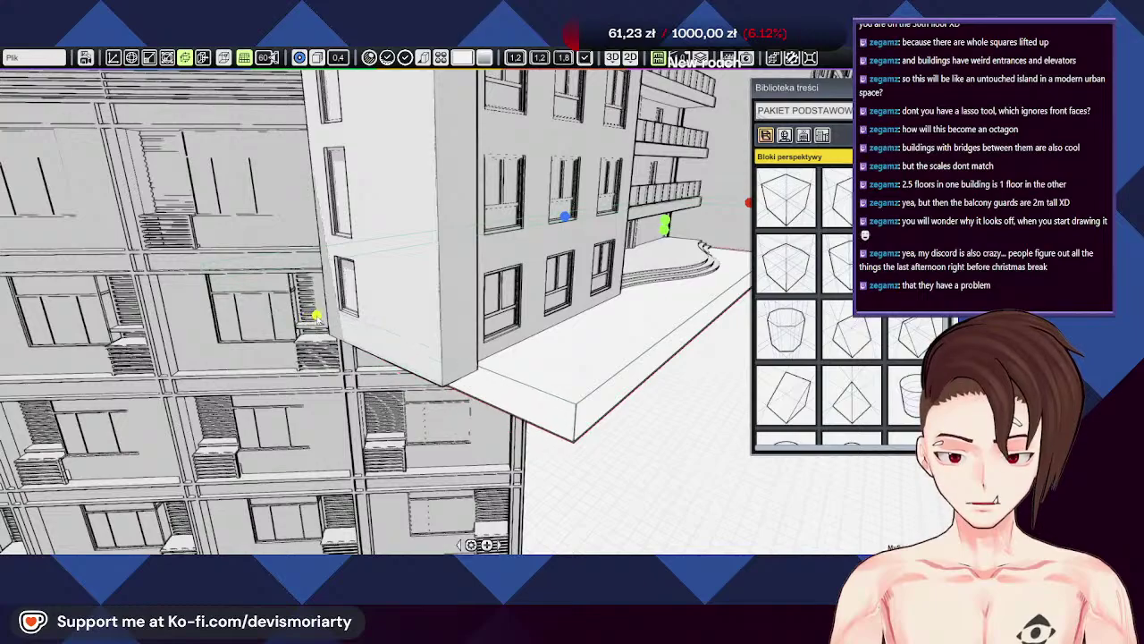
Step: Adjust the slab's side face where it meets the adjoining balcony-grid facade beneath the windowed building
middle_drag(310, 319, 250, 254)
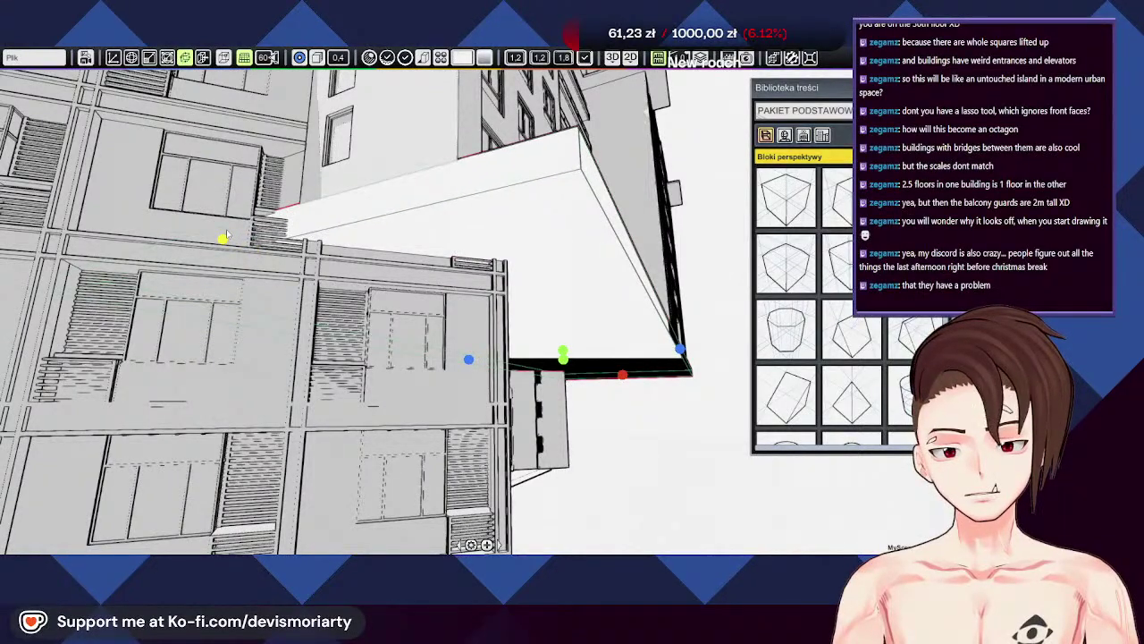
mouse_move(226, 235)
middle_down()
mouse_move(355, 371)
mouse_move(552, 426)
mouse_move(396, 485)
middle_up()
scroll(295, 313, down, 5)
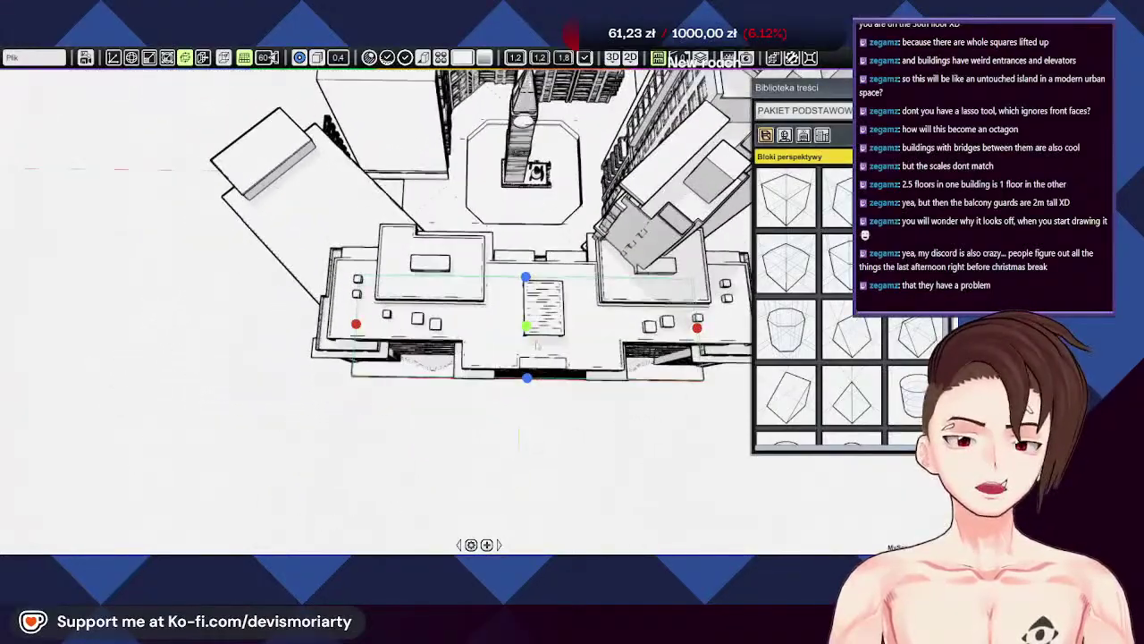
Step: Examine the plaza's edges and the gaps between the surrounding buildings, from overhead and at ground level
middle_drag(538, 346, 384, 375)
scroll(308, 447, up, 8)
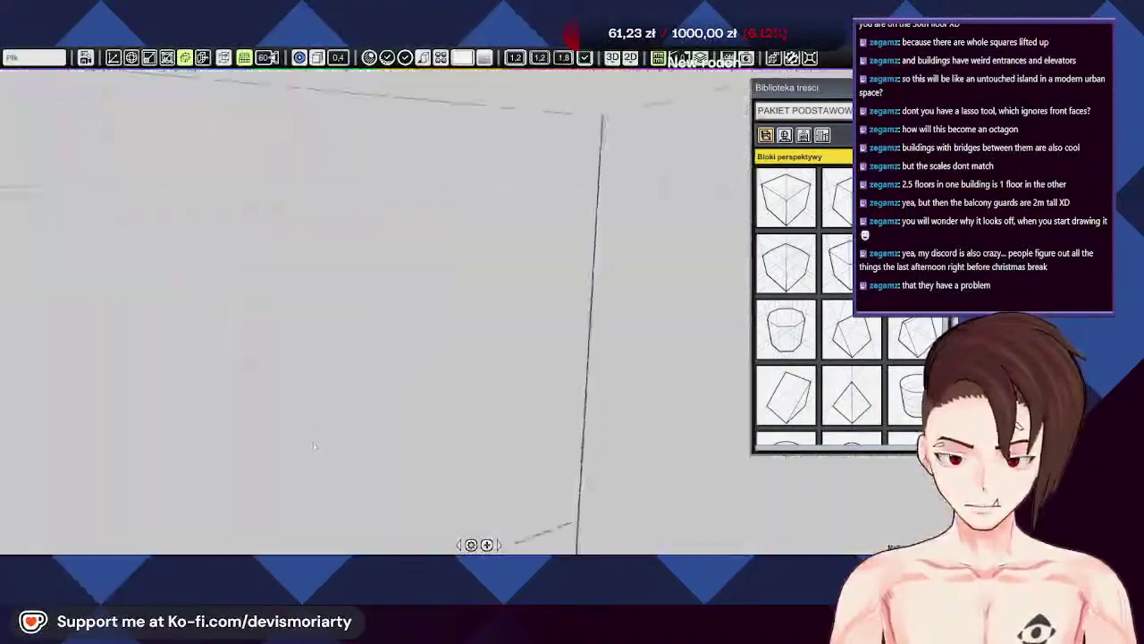
scroll(314, 446, down, 5)
scroll(370, 420, up, 5)
mouse_move(314, 446)
middle_down()
mouse_move(371, 420)
mouse_move(434, 413)
mouse_move(642, 415)
mouse_move(595, 321)
middle_up()
scroll(370, 420, down, 5)
scroll(370, 420, up, 2)
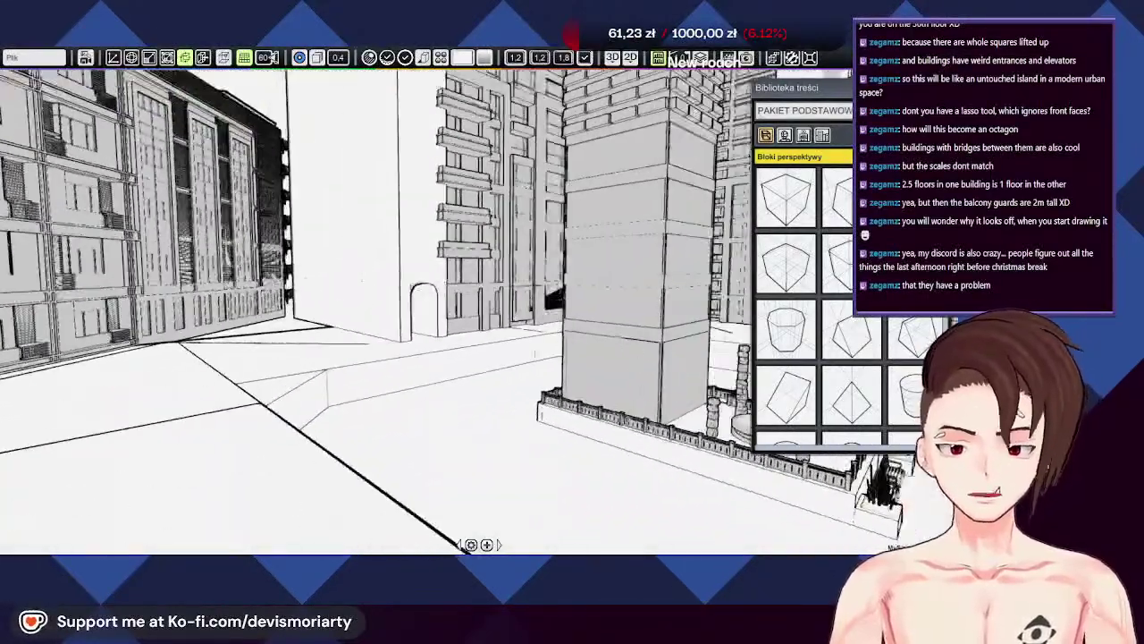
middle_drag(535, 354, 452, 404)
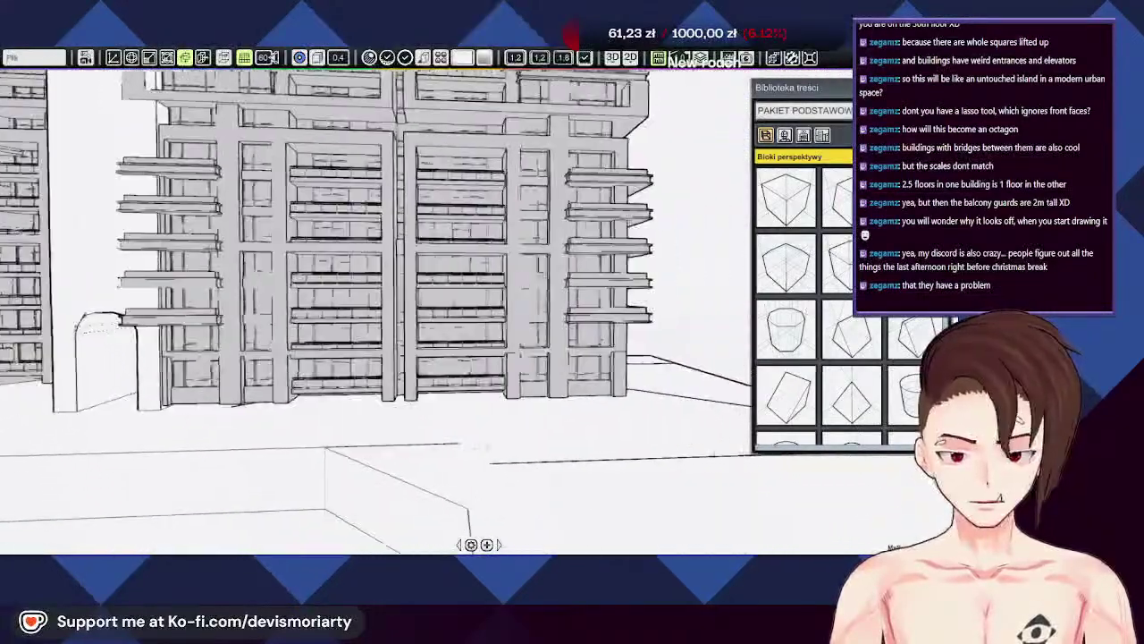
Step: Try a small cube block on the ground between the balcony building and the plaza's octagonal curb
click(786, 199)
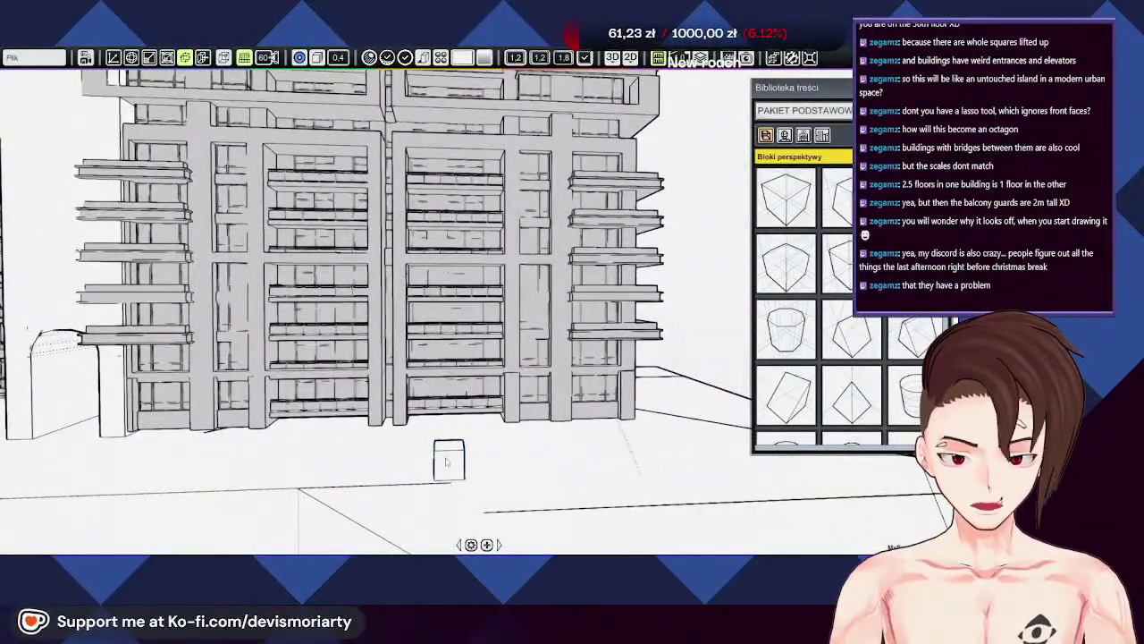
mouse_move(448, 459)
middle_down()
mouse_move(77, 524)
mouse_move(263, 434)
mouse_move(549, 426)
mouse_move(330, 441)
middle_up()
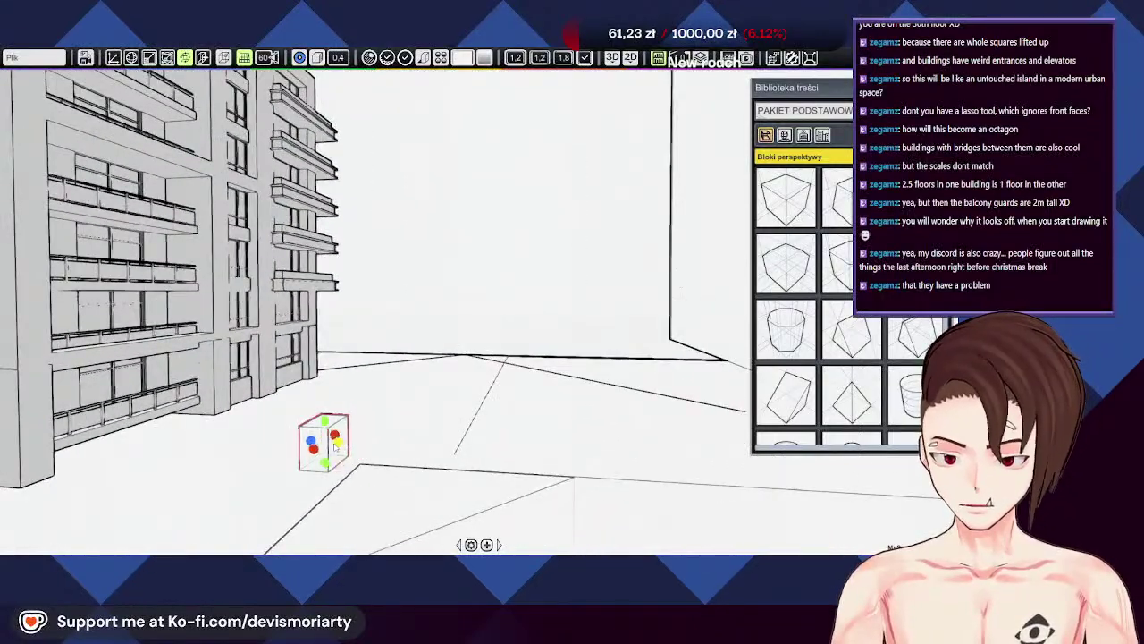
middle_drag(375, 438, 389, 452)
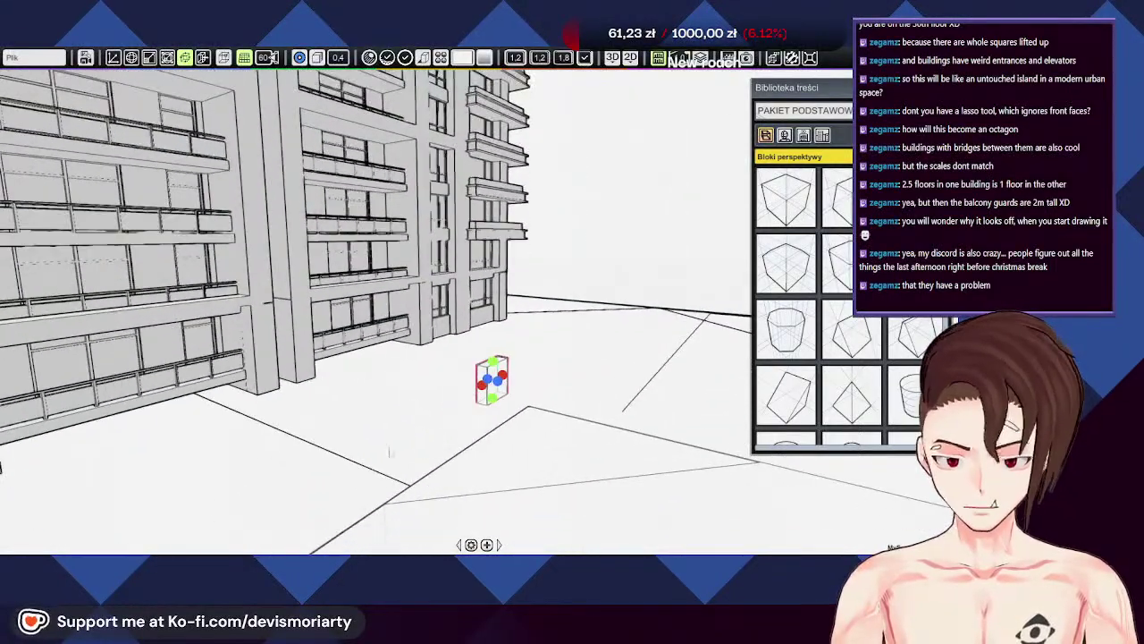
mouse_move(456, 400)
middle_down()
mouse_move(368, 404)
mouse_move(514, 532)
middle_up()
Step: Place a city building from the modern content pack in the open gap between the two tall blocks beside the plaza
click(804, 112)
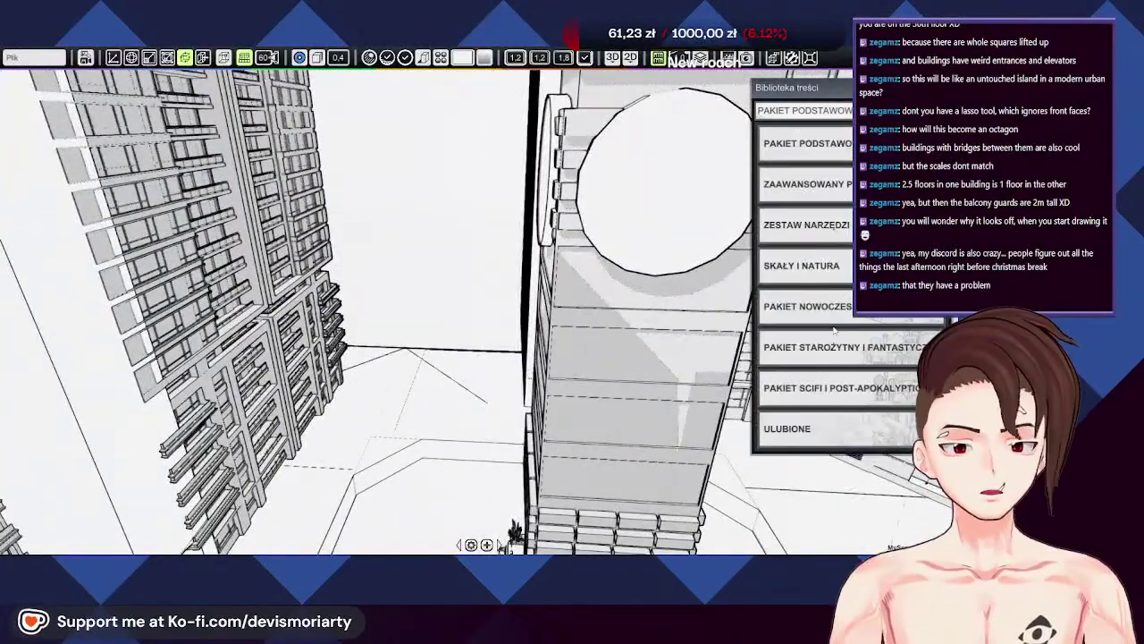
click(809, 306)
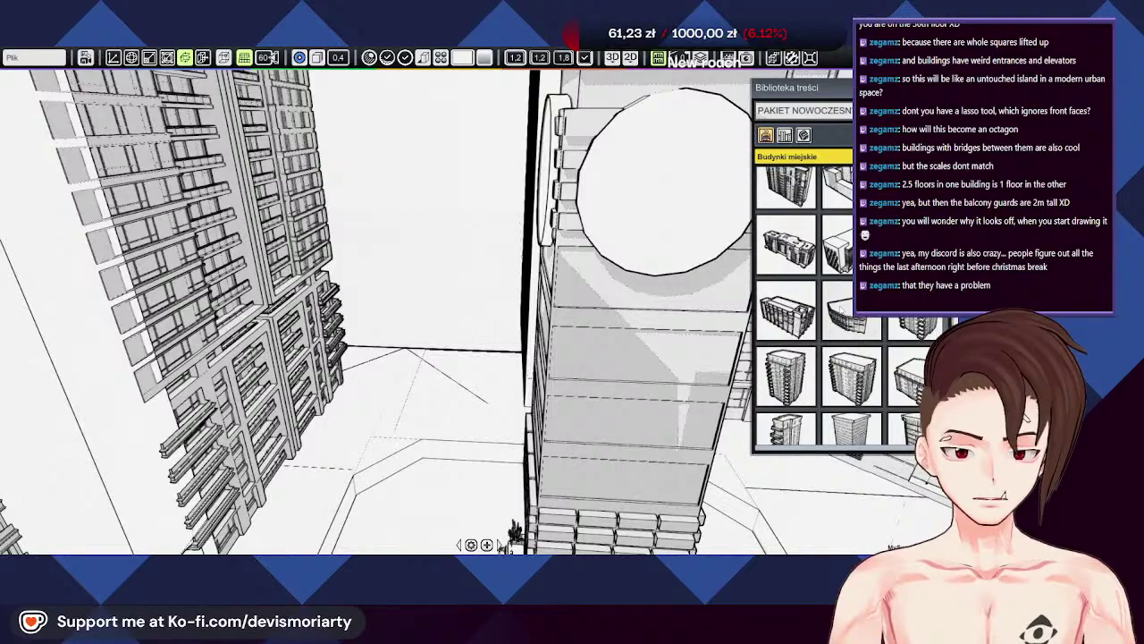
middle_drag(480, 398, 488, 500)
scroll(848, 400, down, 2)
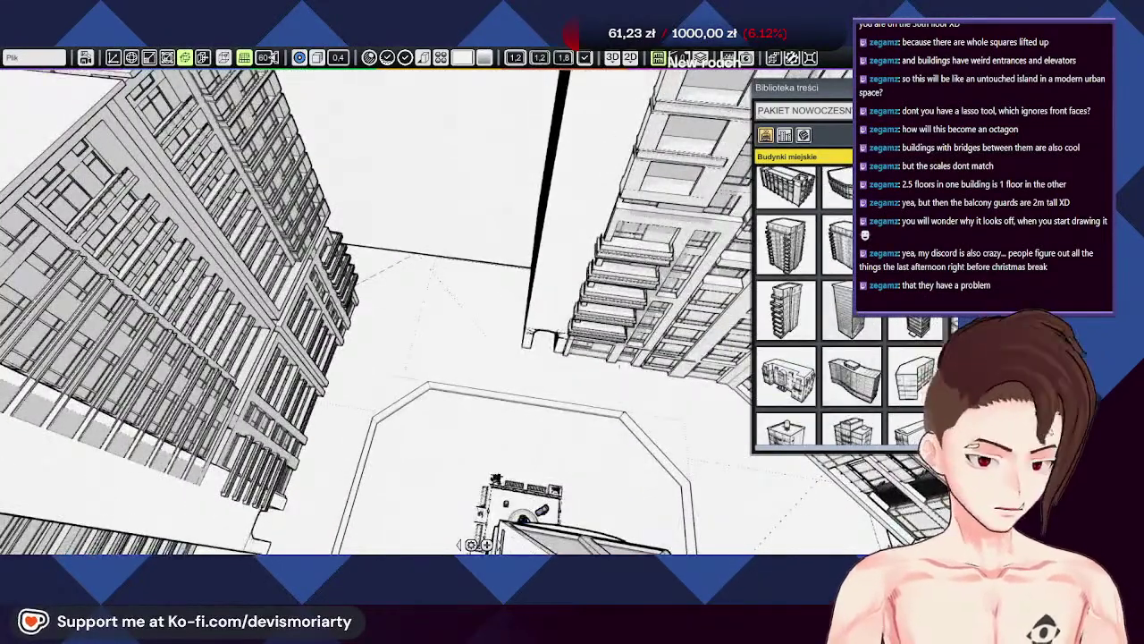
scroll(236, 427, down, 3)
middle_drag(447, 375, 473, 447)
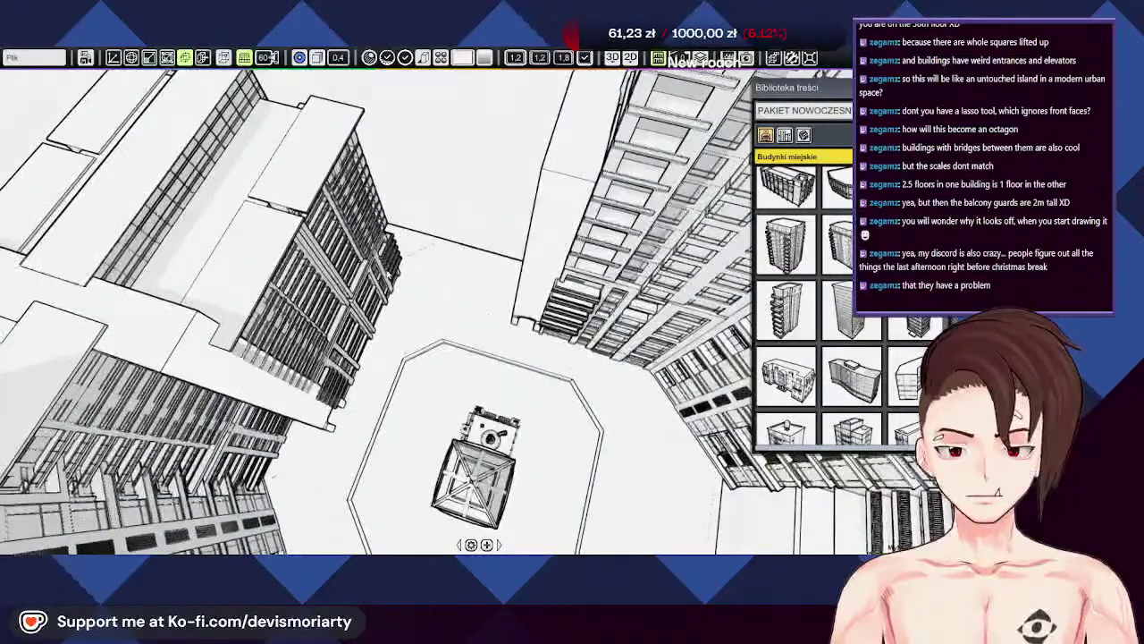
scroll(884, 343, down, 3)
drag(858, 349, 460, 305)
middle_drag(460, 305, 478, 327)
Step: Move the new building into the gap so its facade faces the plaza and meets the neighbouring tall block
click(463, 259)
key(e)
key(w)
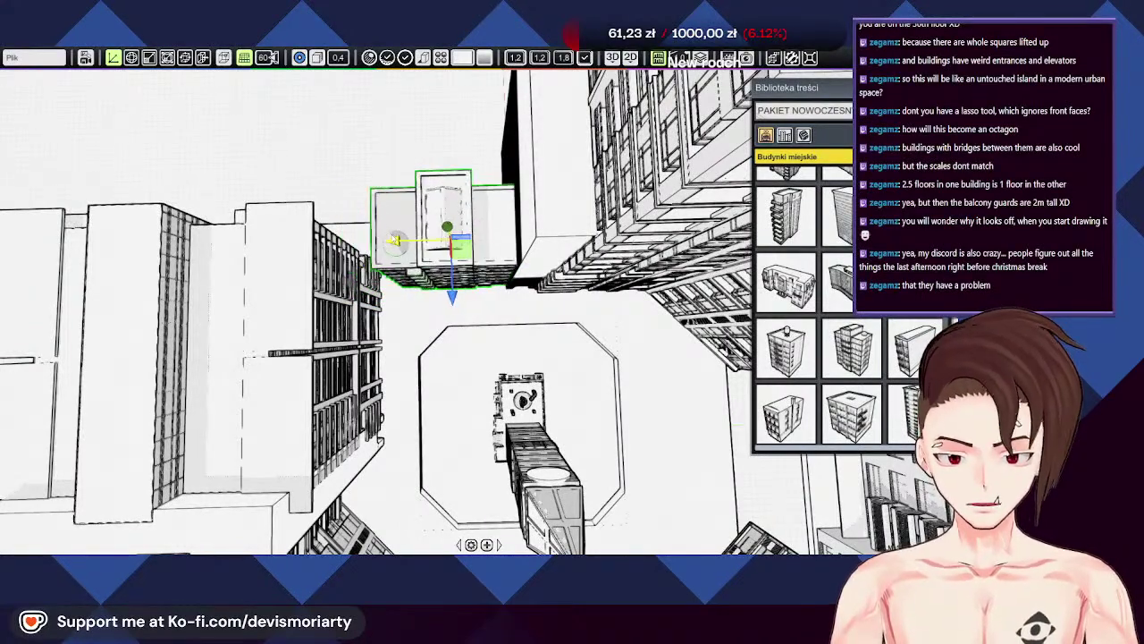
middle_drag(437, 306, 652, 424)
scroll(436, 279, up, 3)
scroll(473, 312, up, 2)
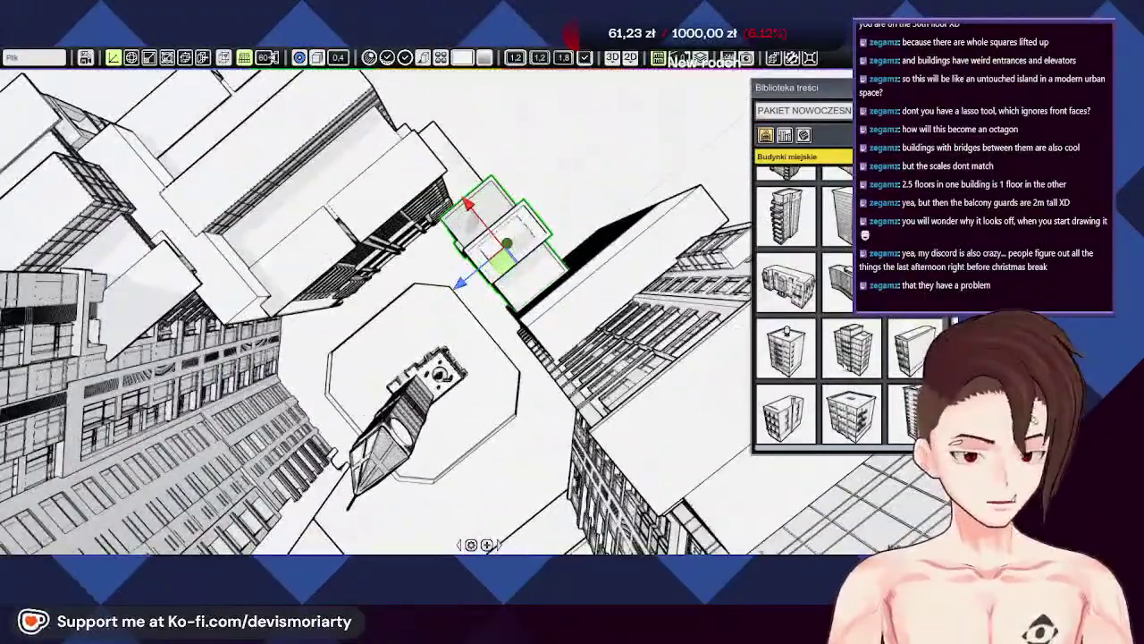
Step: Fill the remaining gap beside it with a building topped by a water tower, and adjust that building's size
click(468, 178)
middle_drag(468, 178, 429, 210)
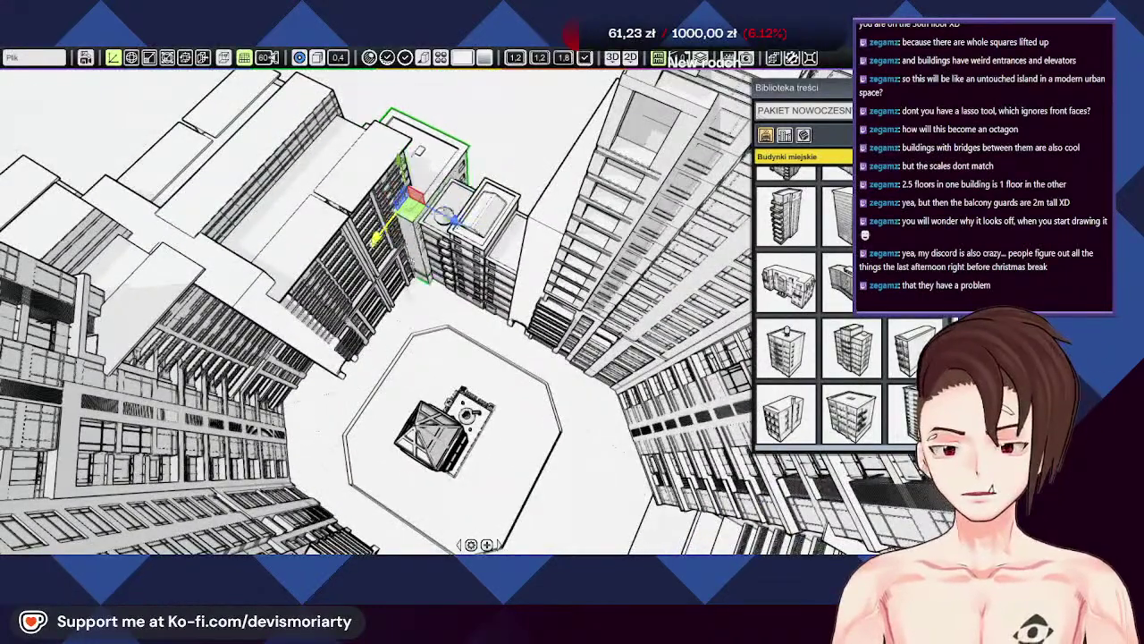
drag(376, 238, 366, 253)
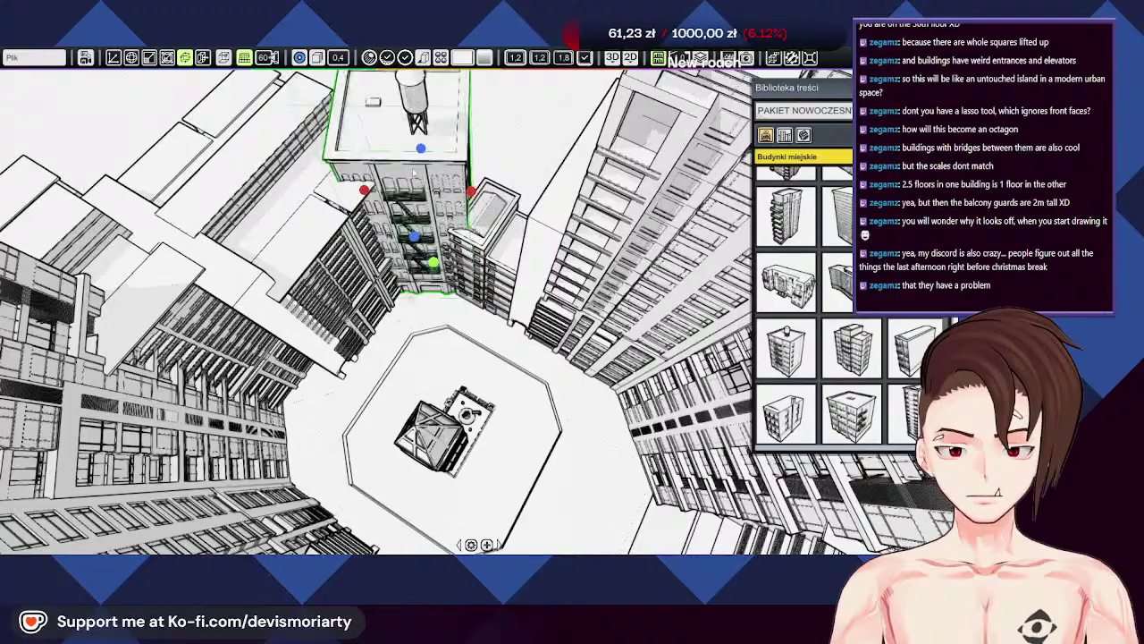
drag(414, 172, 416, 176)
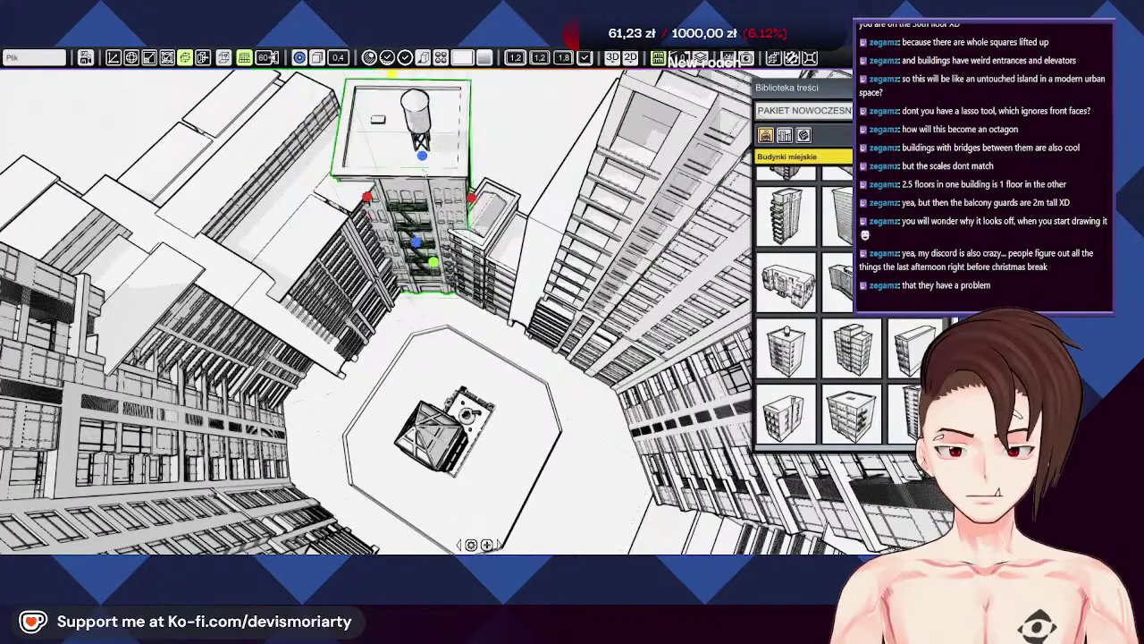
Step: Examine the filled corner from street level, continuing around the plaza to the outer side of the buildings
right_drag(433, 429, 393, 268)
scroll(425, 295, up, 3)
mouse_move(450, 547)
right_down()
mouse_move(401, 533)
mouse_move(380, 552)
mouse_move(447, 549)
right_up()
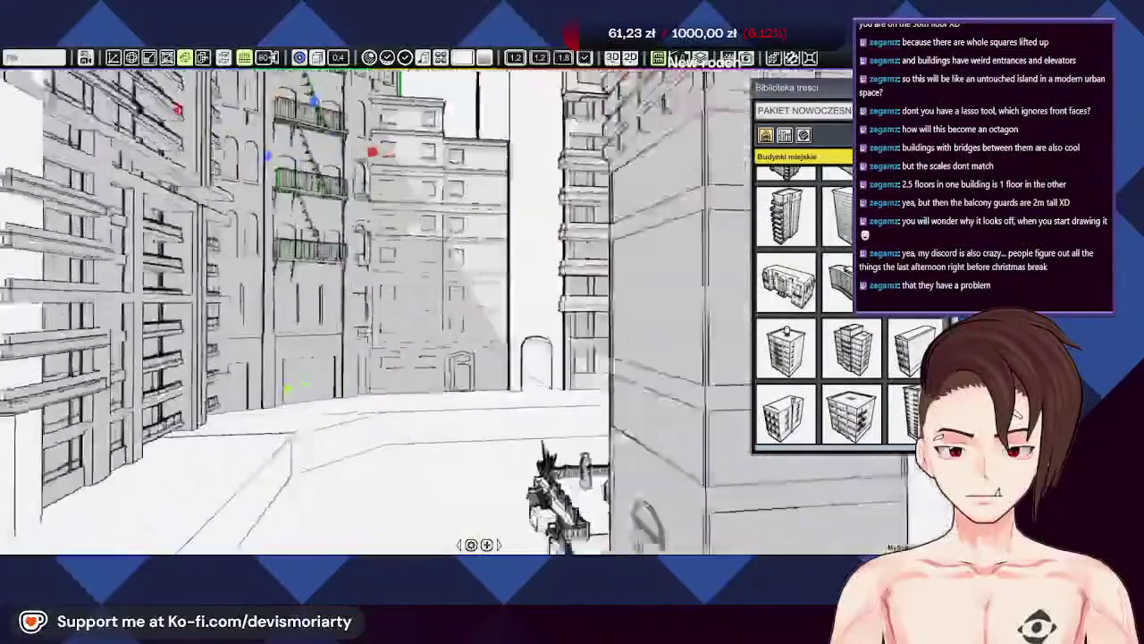
middle_drag(536, 312, 321, 313)
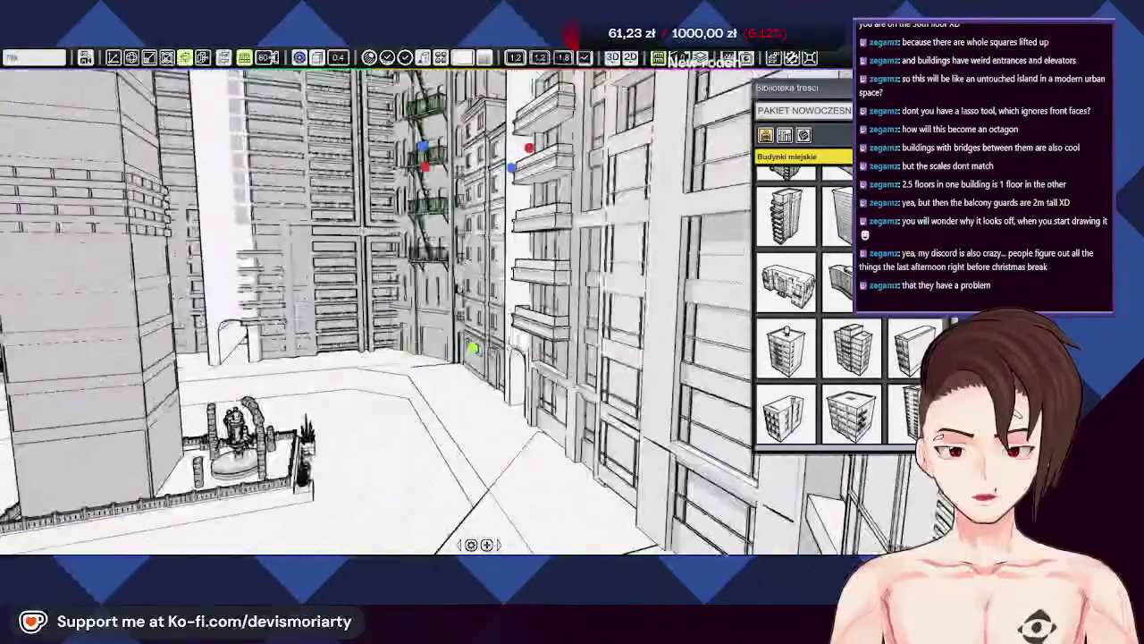
middle_drag(411, 313, 538, 489)
middle_drag(524, 427, 530, 461)
middle_drag(443, 467, 377, 311)
drag(272, 342, 467, 391)
middle_drag(467, 391, 271, 476)
middle_drag(304, 295, 375, 290)
Step: Extend the end of the base slab under the low corner building to that building's far end
click(390, 283)
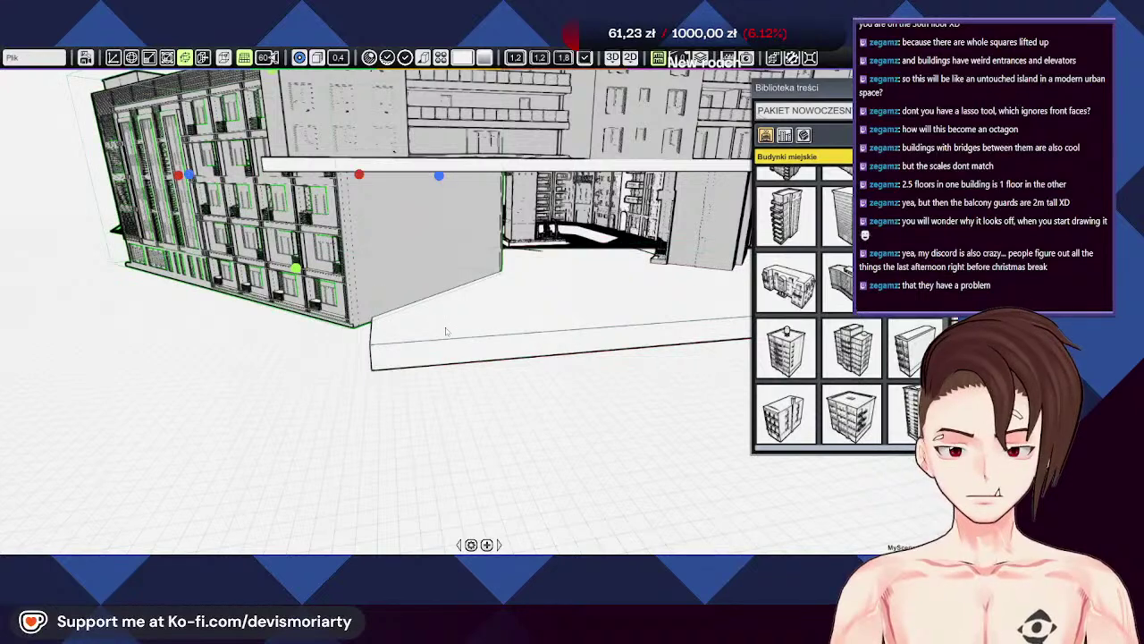
click(447, 330)
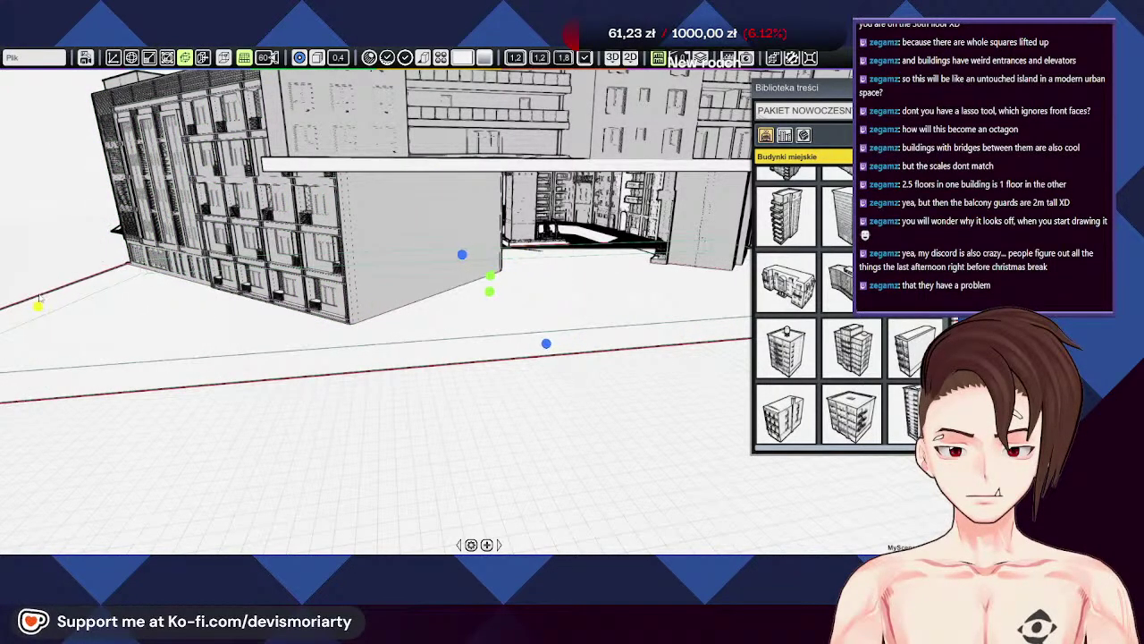
middle_drag(39, 302, 524, 414)
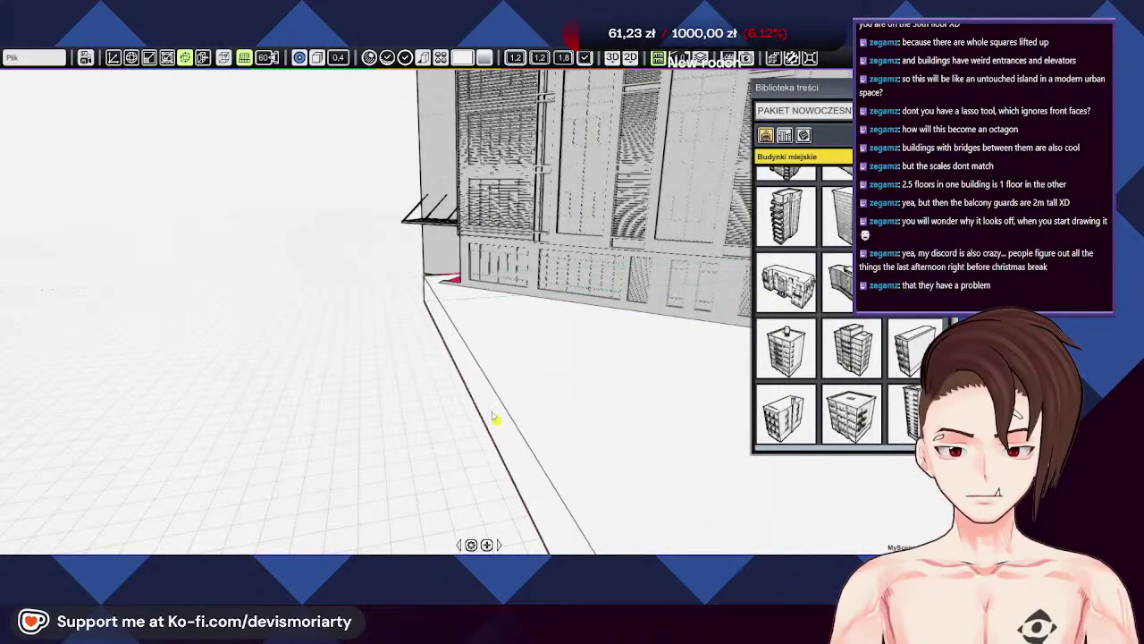
mouse_move(495, 419)
middle_down()
mouse_move(447, 408)
mouse_move(408, 388)
mouse_move(409, 375)
middle_up()
middle_drag(493, 540, 606, 361)
Step: Fit the base slab's opposite end to the outer wall of the tall building
middle_drag(427, 374, 400, 365)
drag(351, 338, 502, 336)
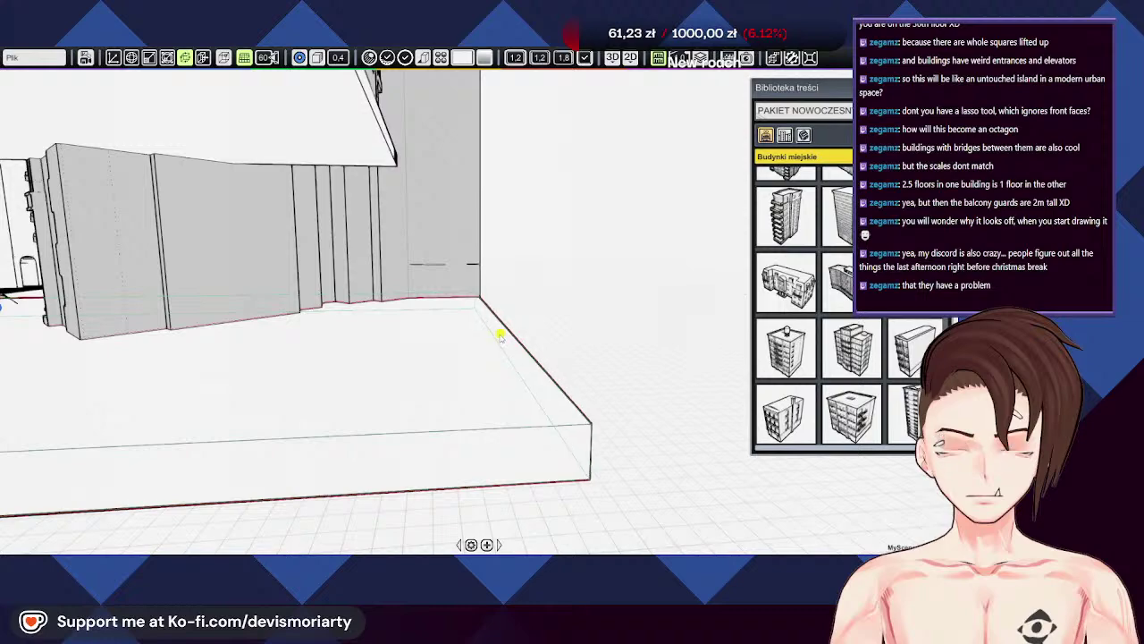
middle_drag(511, 337, 578, 380)
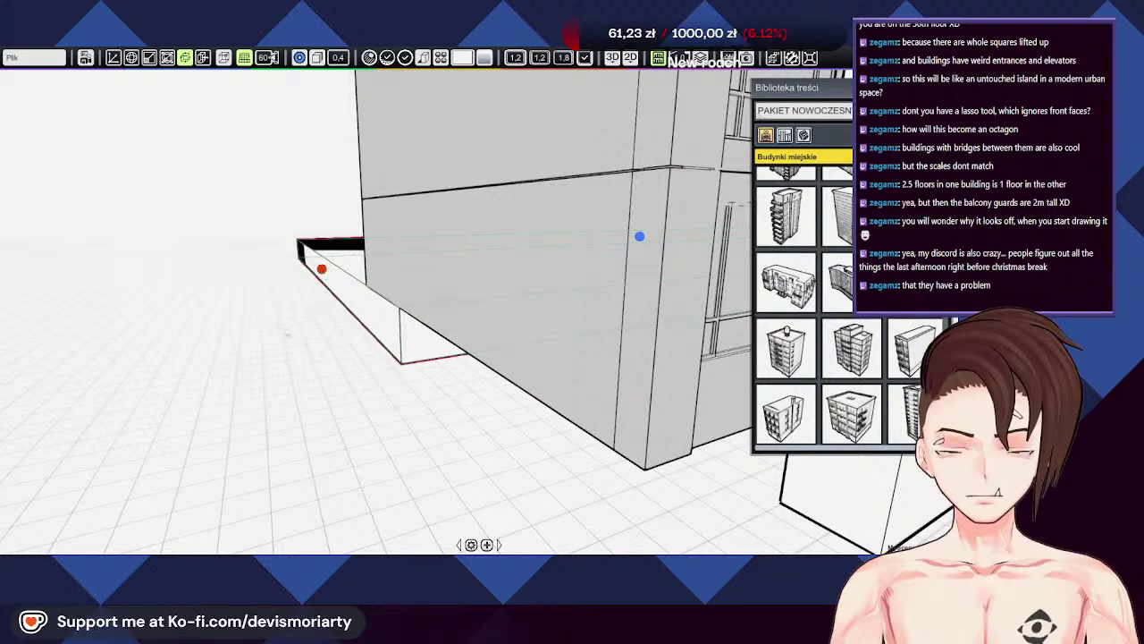
Step: Extend the thin lower slab's outer side and near end until they align with the edges of the base slab above
middle_drag(288, 334, 391, 289)
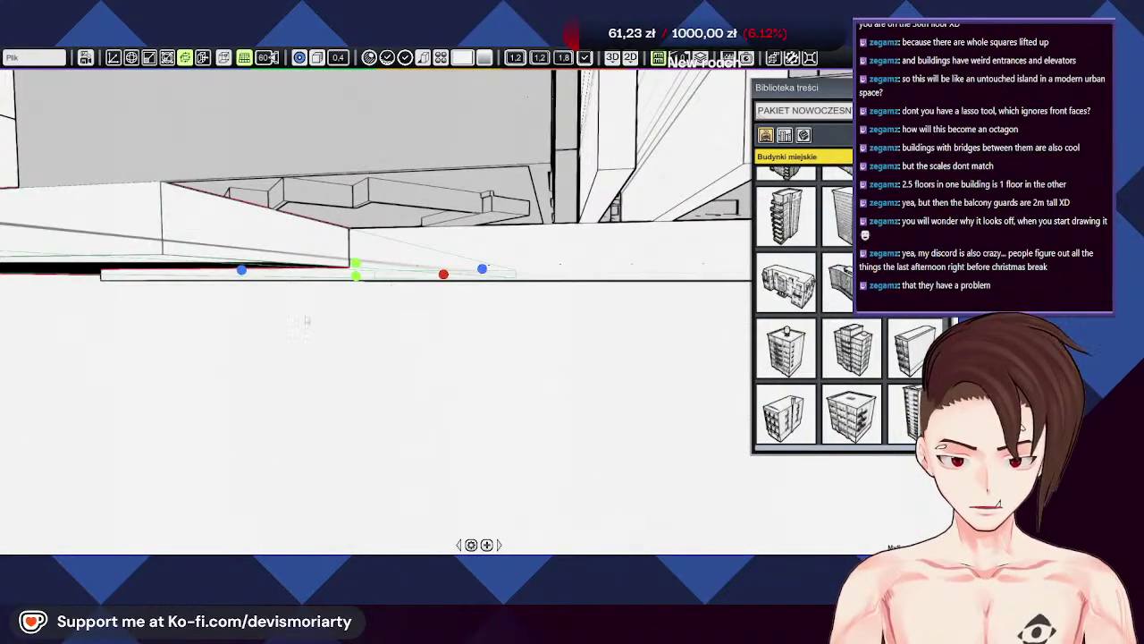
click(536, 277)
middle_drag(156, 331, 485, 331)
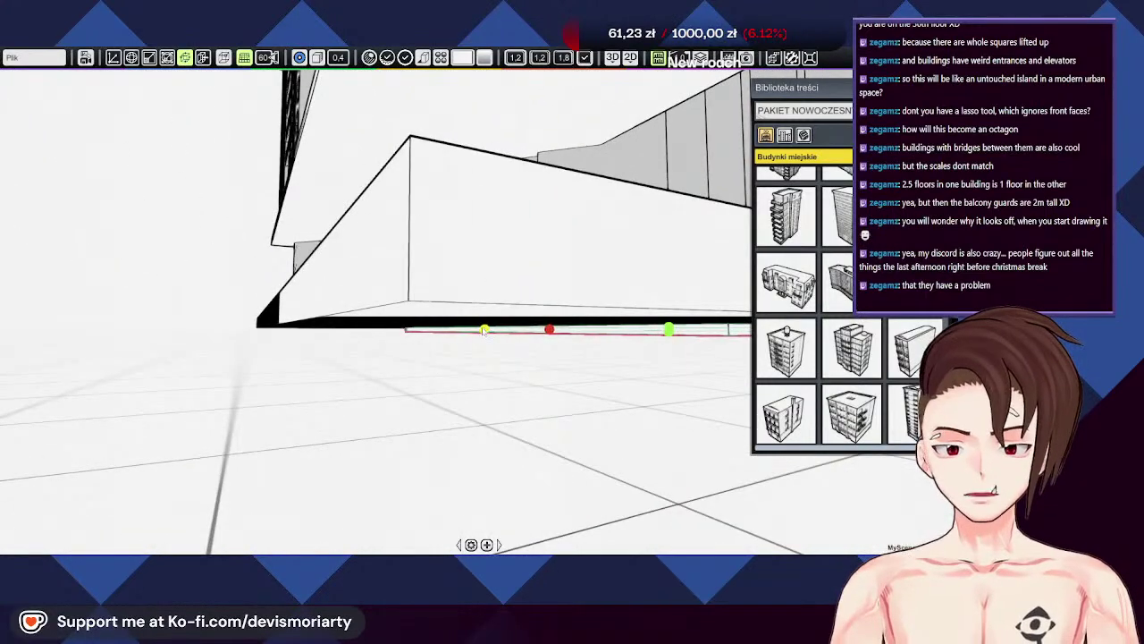
drag(483, 330, 294, 330)
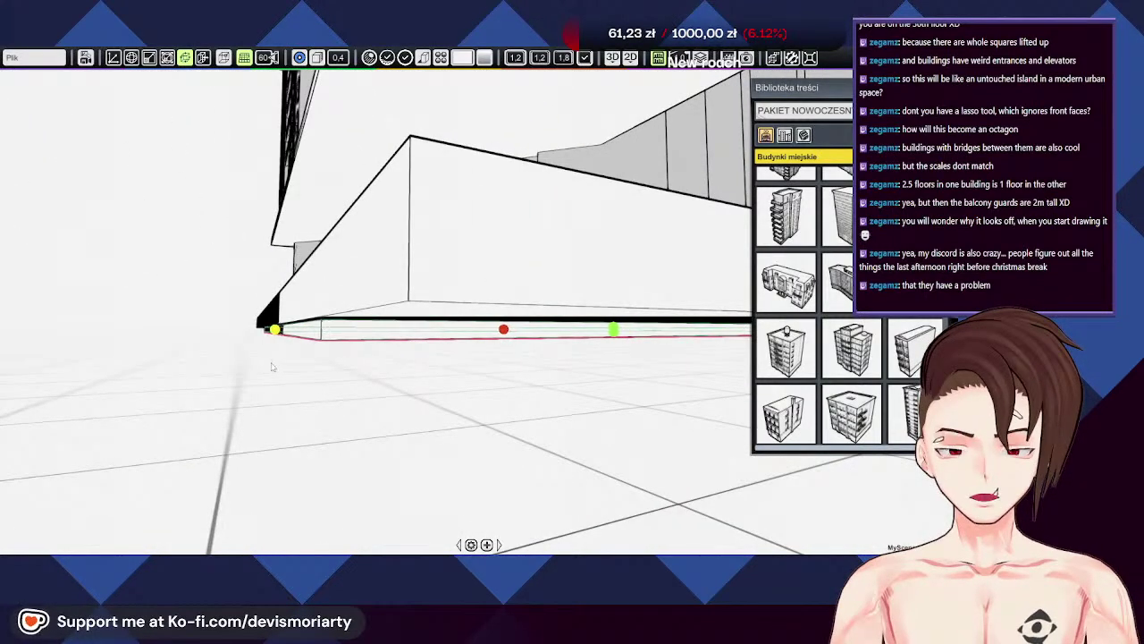
middle_drag(245, 367, 453, 360)
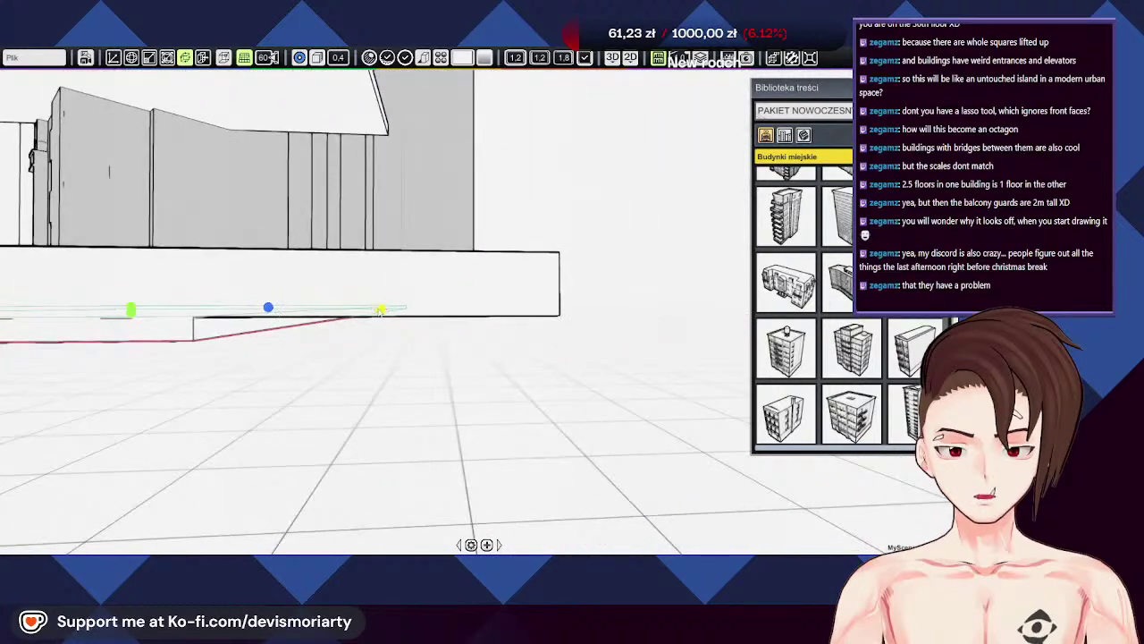
drag(381, 310, 467, 322)
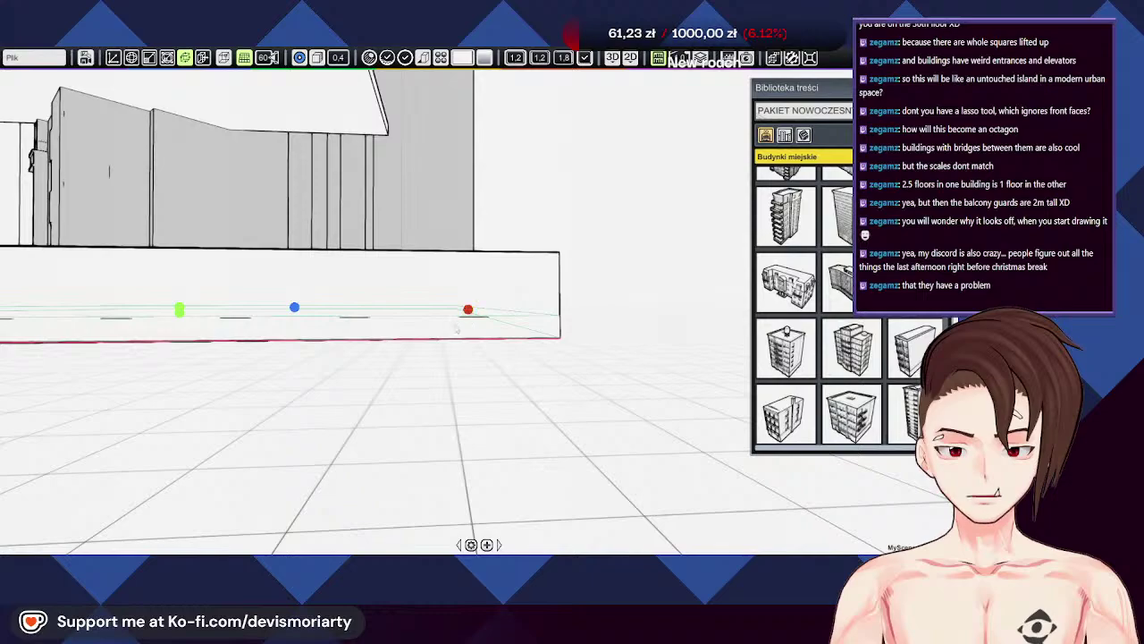
Step: Lengthen the lower slab's far end beneath the low corner building and make it flush with the base slab's end
middle_drag(456, 329, 177, 393)
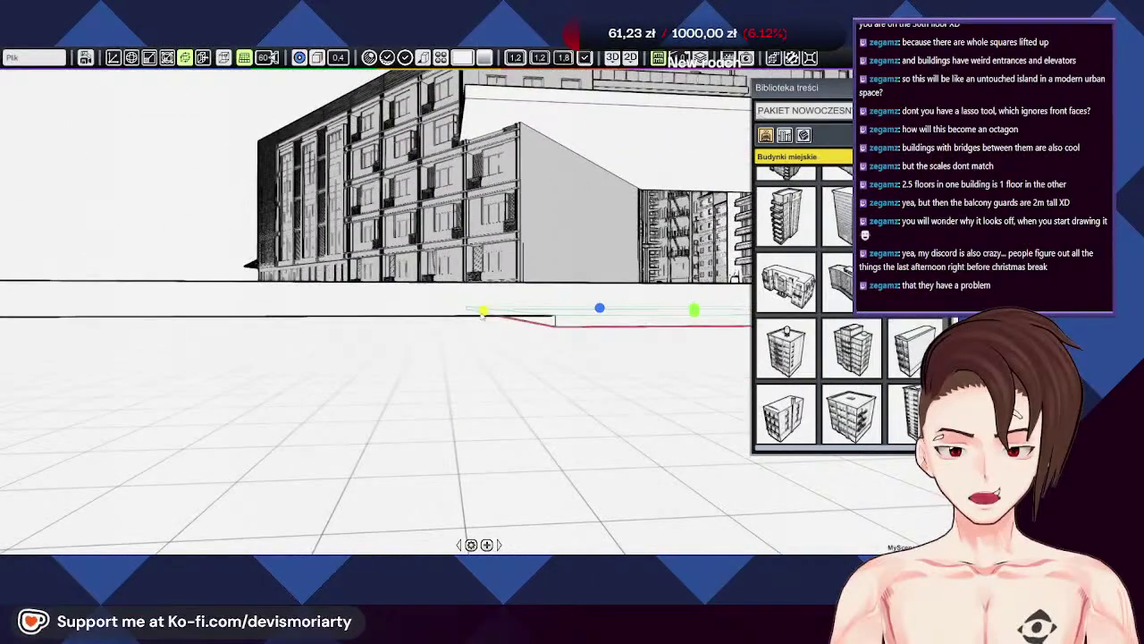
drag(482, 313, 198, 313)
middle_drag(200, 340, 242, 361)
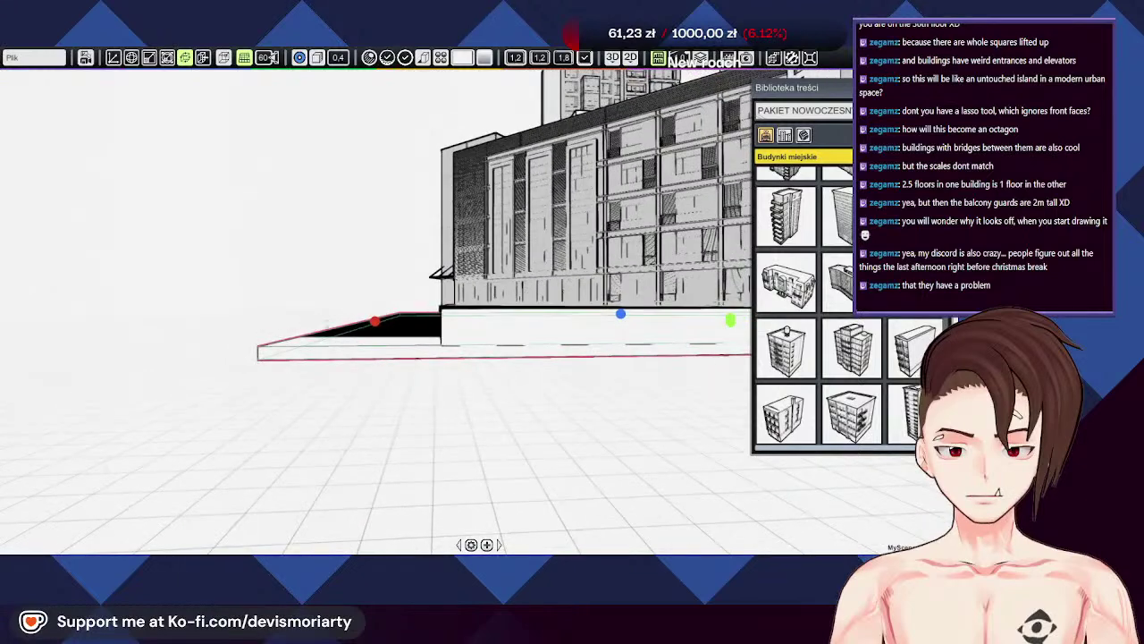
drag(379, 322, 438, 323)
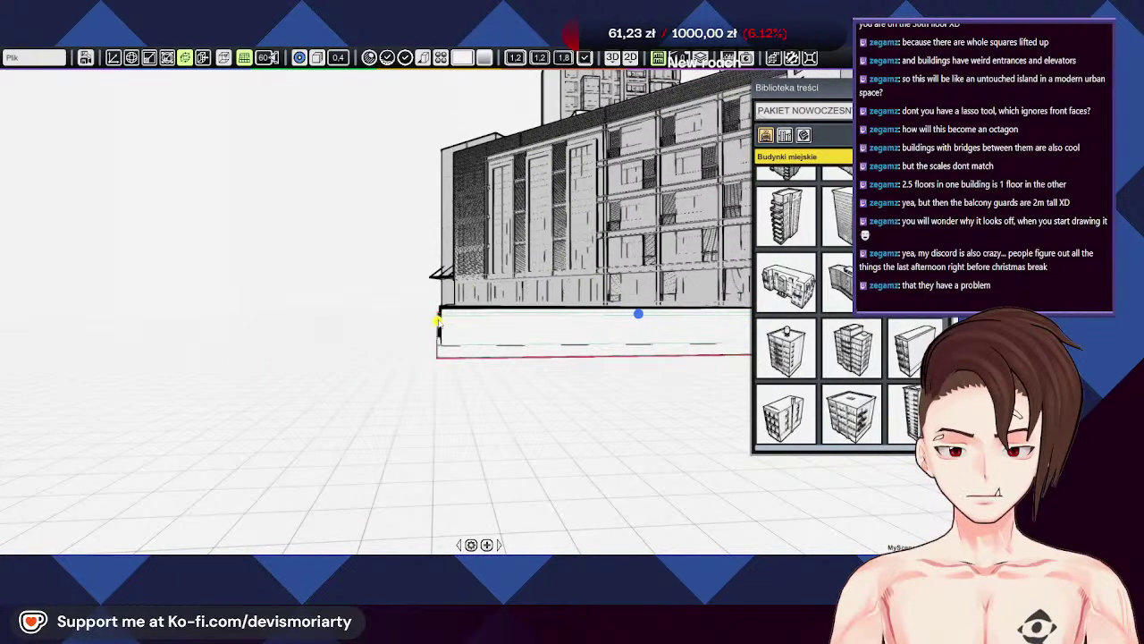
scroll(464, 375, up, 3)
scroll(430, 365, down, 1)
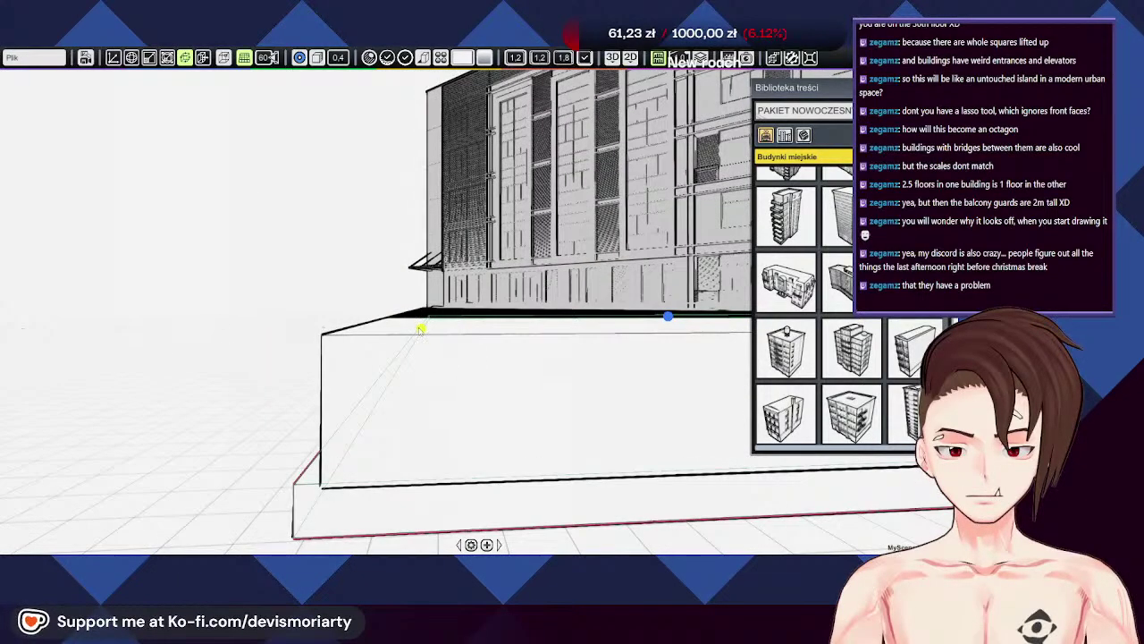
drag(420, 330, 423, 331)
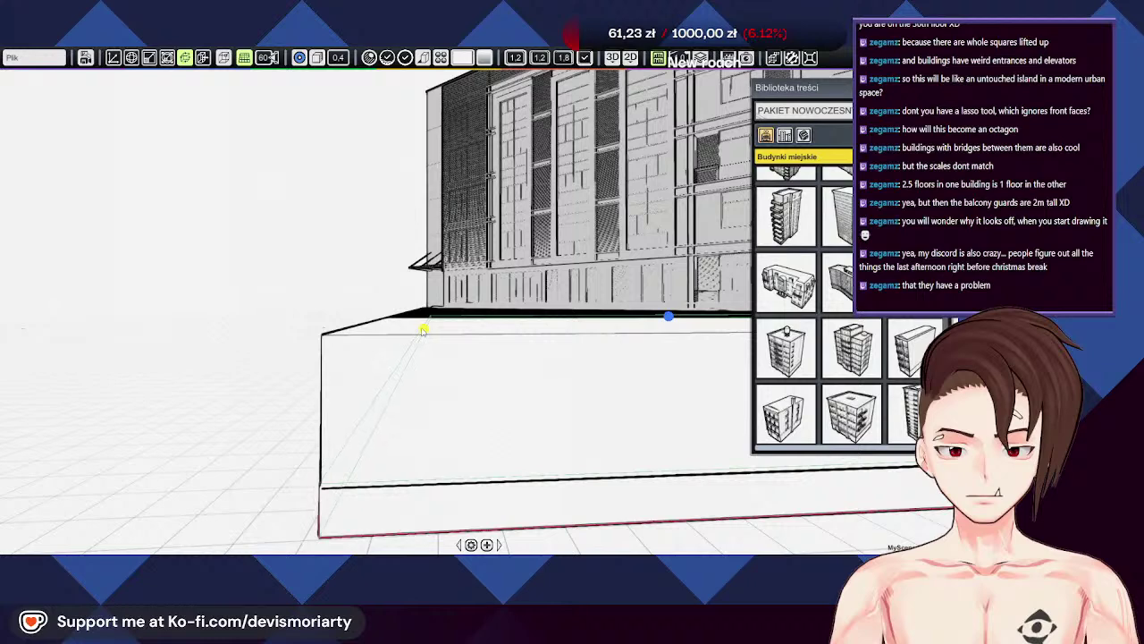
middle_drag(384, 378, 386, 377)
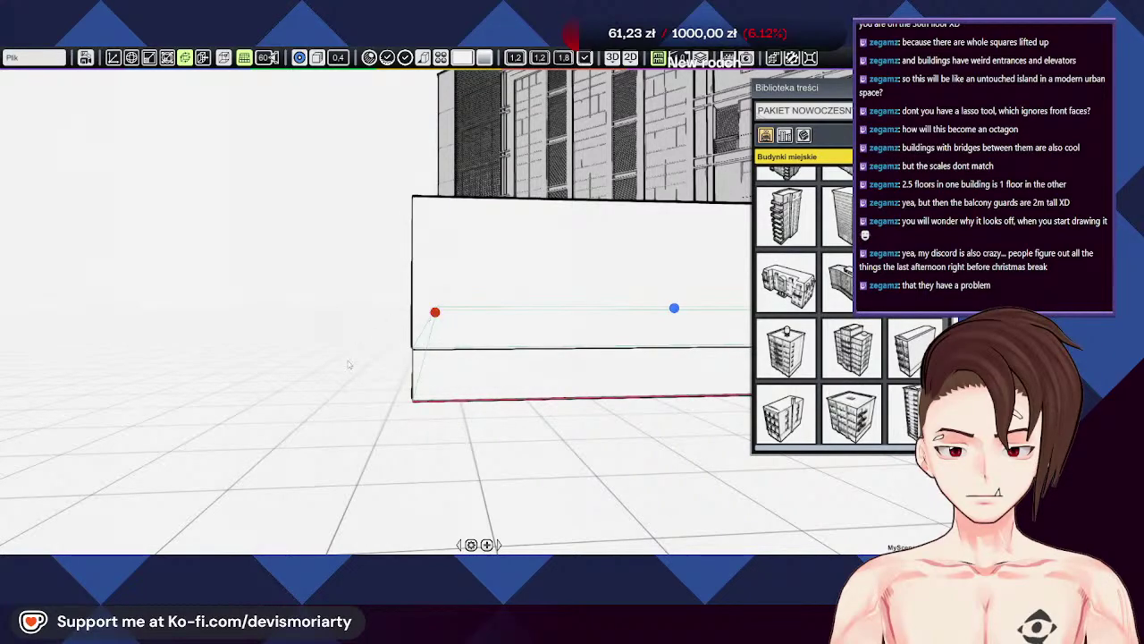
Step: Adjust the lower slab's side so it sits flush with the edge of the base slab above at both corners
middle_drag(349, 364, 504, 374)
drag(509, 363, 510, 364)
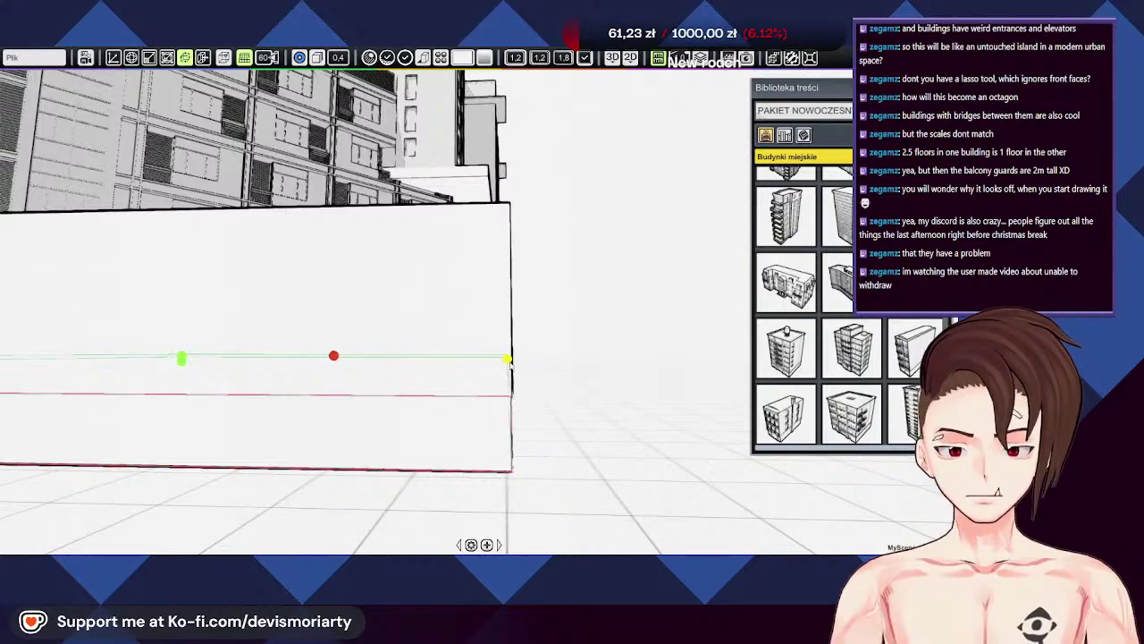
middle_drag(518, 384, 299, 432)
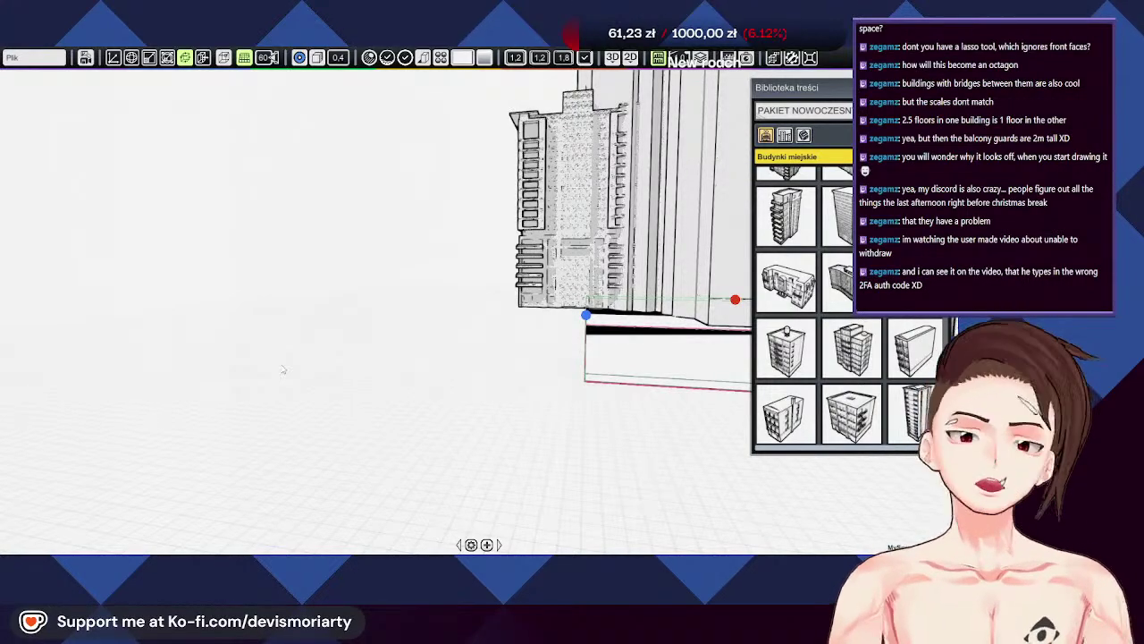
Step: Extend the side of the upper base slab beneath the balconied tower out to the tower's outer wall
right_drag(435, 383, 438, 324)
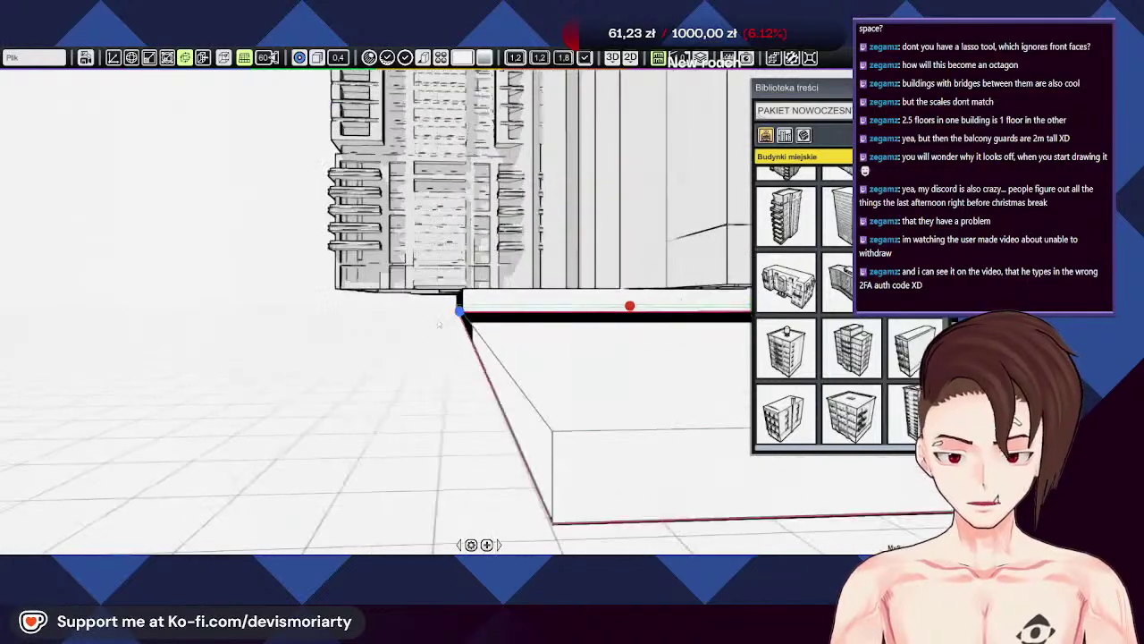
mouse_move(460, 318)
mouse_down()
mouse_move(430, 321)
mouse_move(458, 302)
mouse_move(391, 304)
mouse_up()
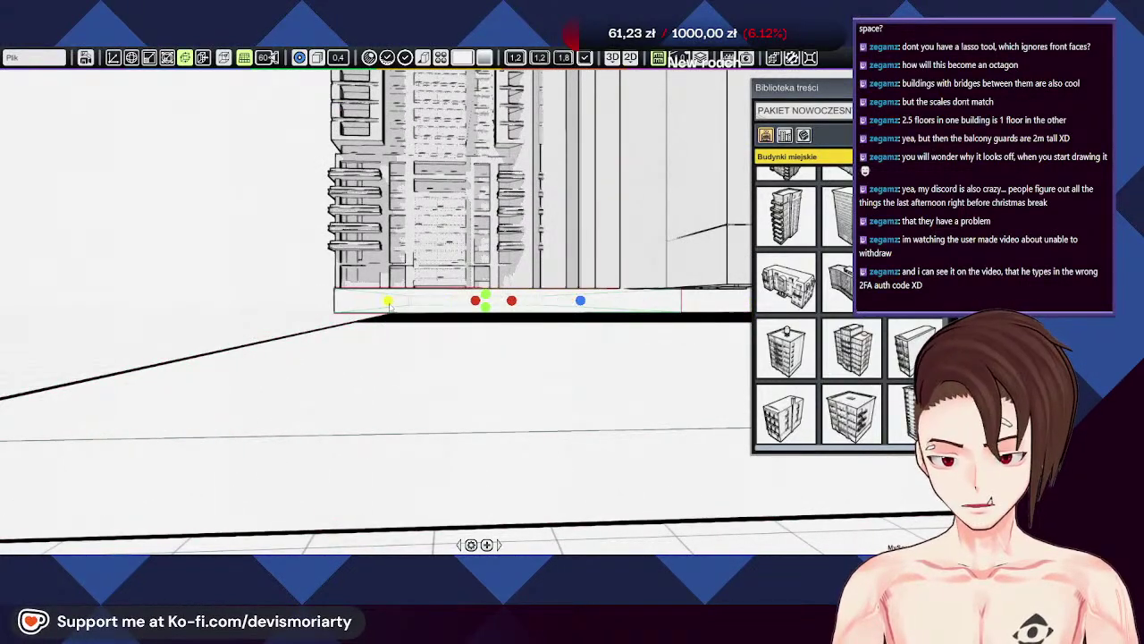
middle_drag(389, 307, 435, 325)
scroll(400, 325, up, 5)
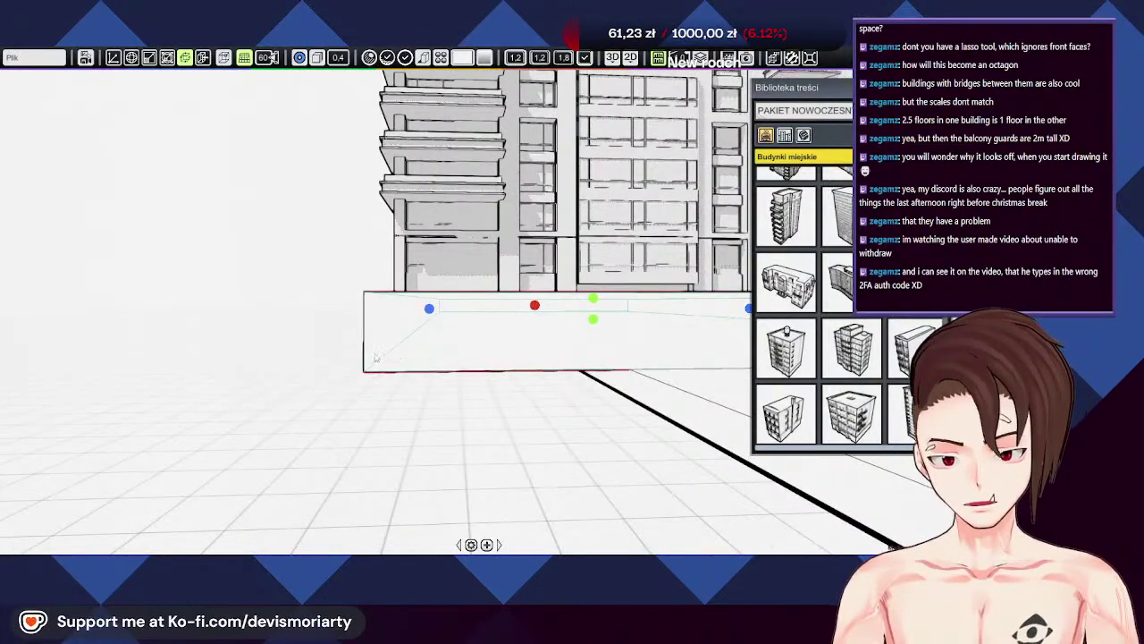
Step: Fine-tune the extended side of the upper base slab so it lines up with the balconied tower's outer face
middle_drag(376, 358, 385, 358)
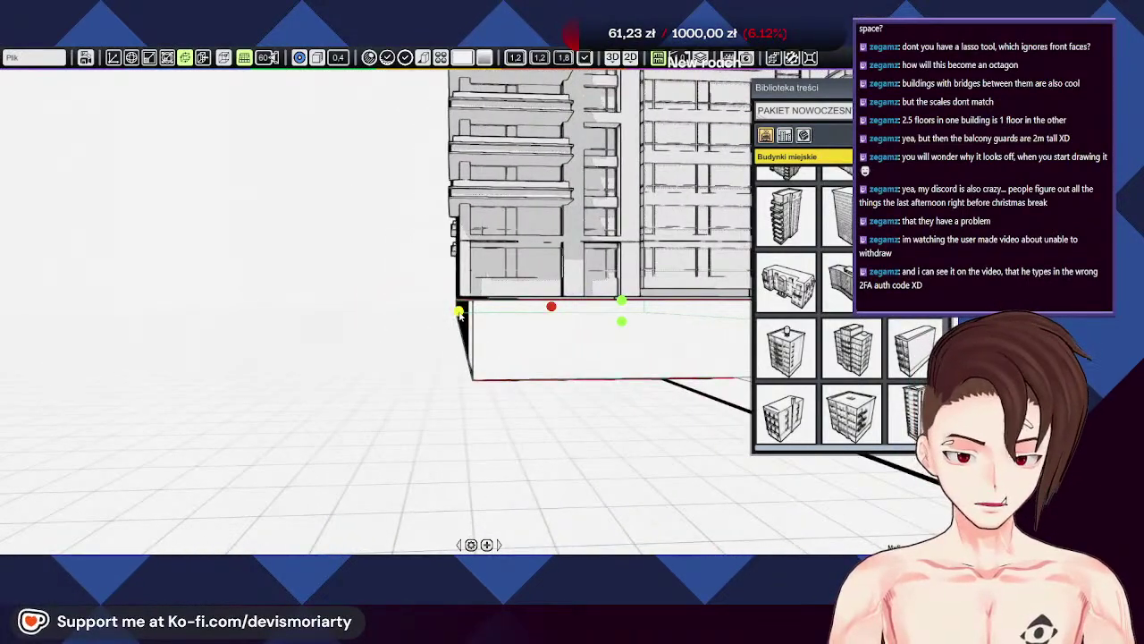
drag(459, 314, 454, 314)
middle_drag(454, 311, 425, 251)
middle_drag(432, 207, 434, 207)
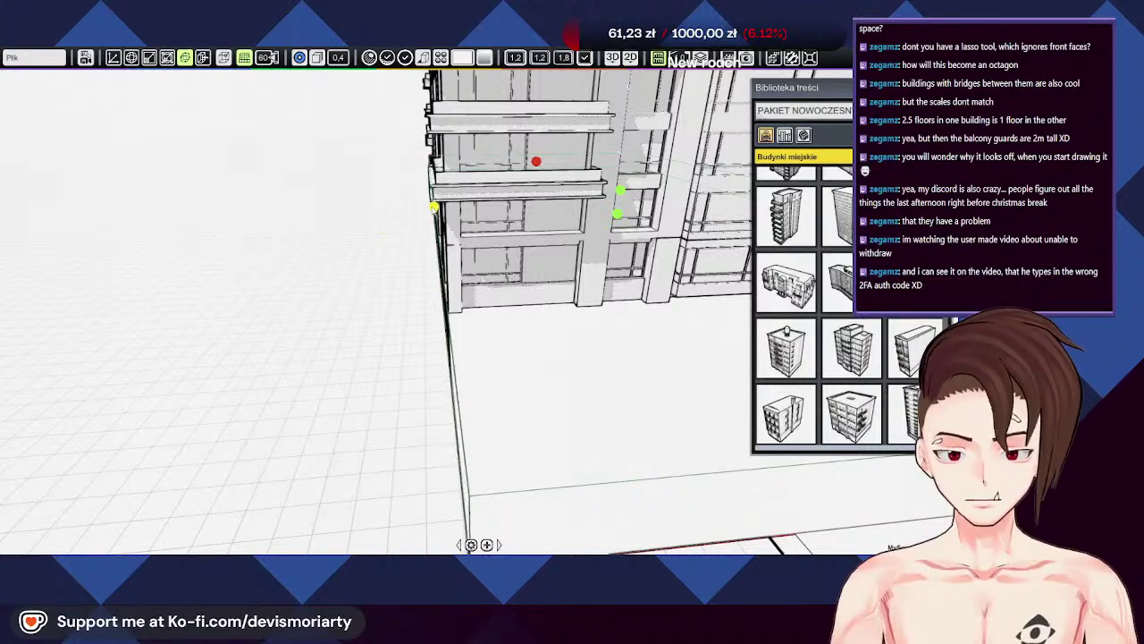
scroll(421, 279, up, 3)
scroll(421, 282, down, 1)
middle_drag(420, 283, 409, 292)
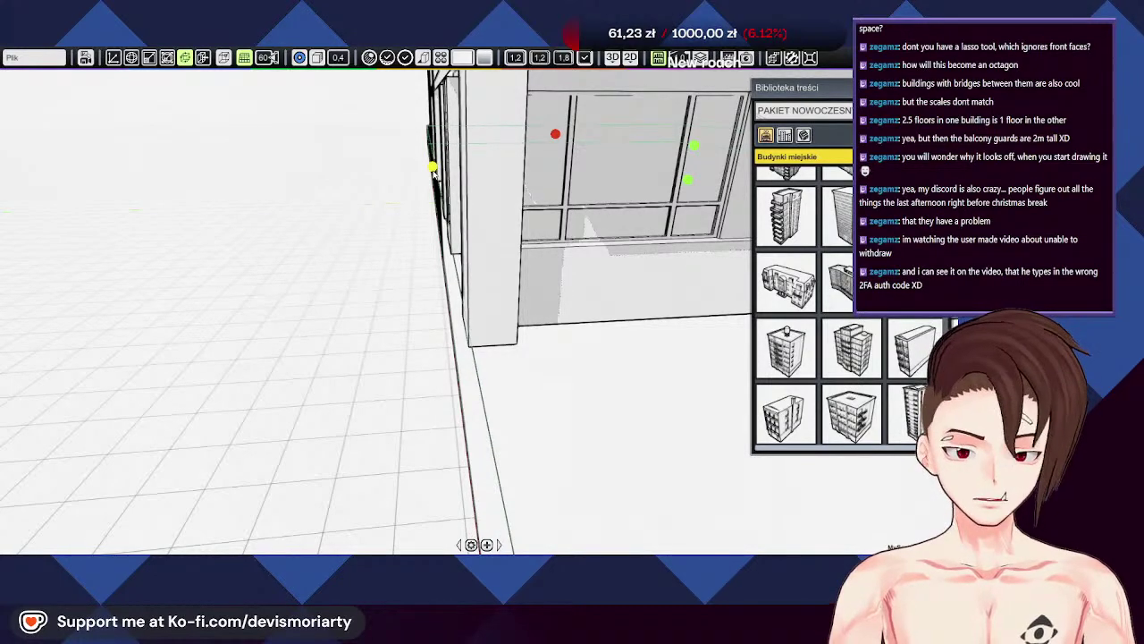
middle_drag(424, 206, 385, 281)
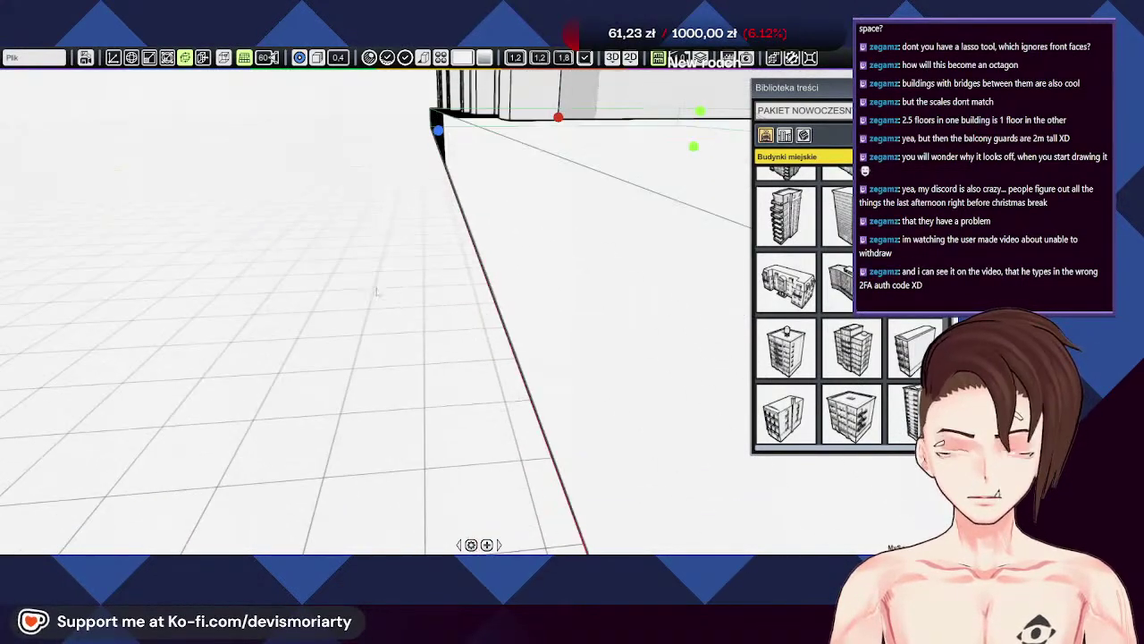
scroll(564, 345, down, 3)
middle_drag(566, 345, 628, 360)
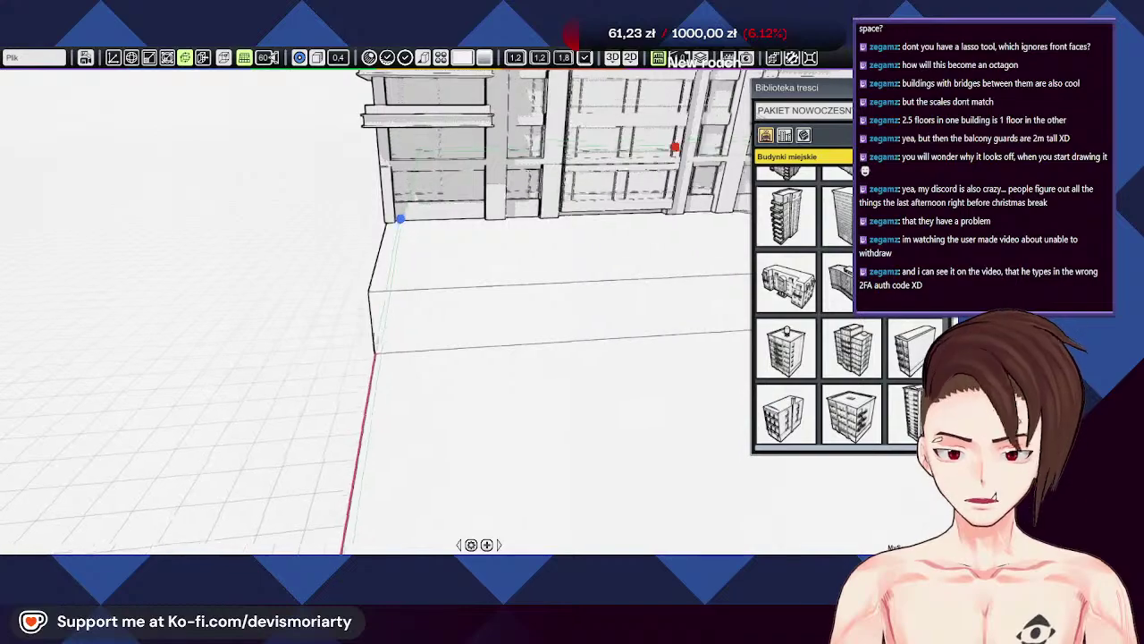
Step: Move the lower slab's side beneath the balconied tower flush with the side of the base slab above
middle_drag(407, 245, 478, 314)
scroll(376, 268, up, 5)
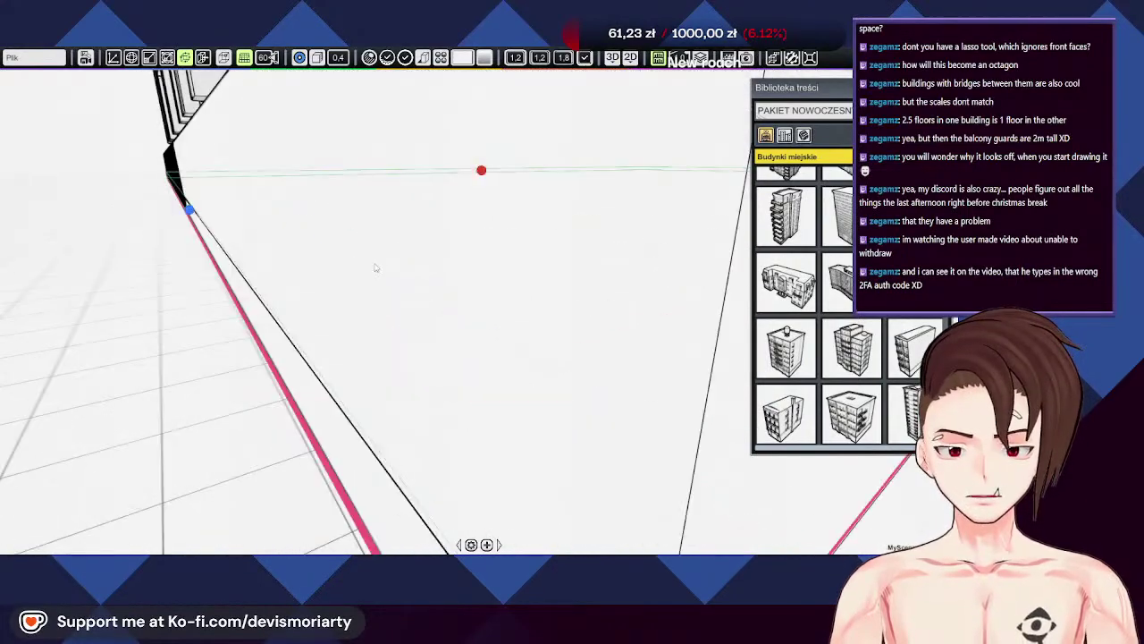
middle_drag(198, 248, 158, 191)
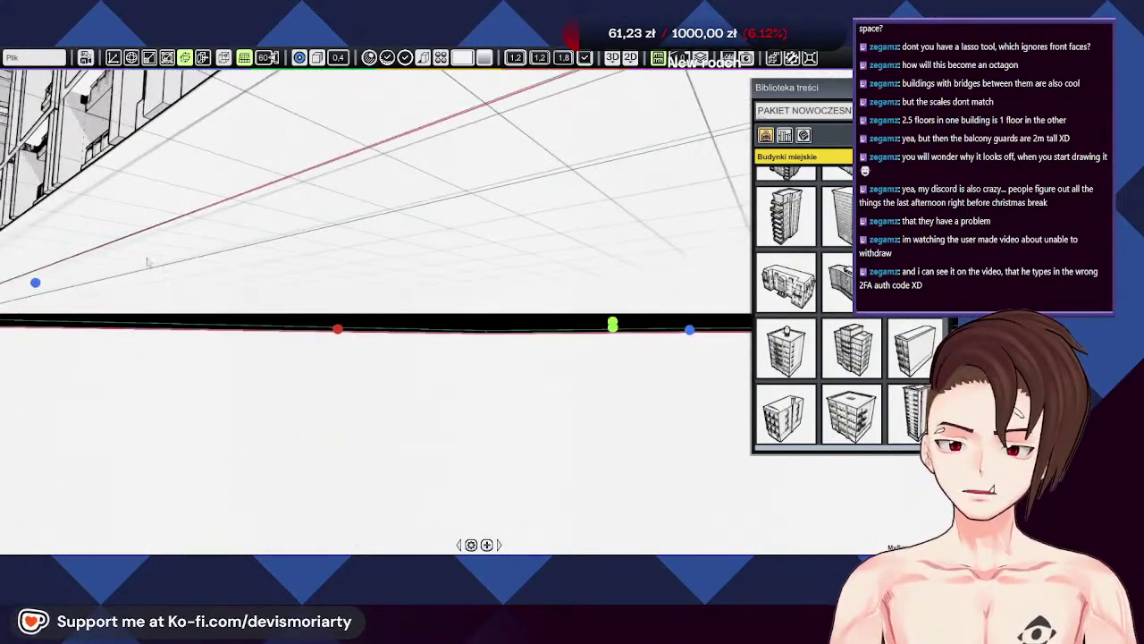
middle_drag(148, 263, 455, 305)
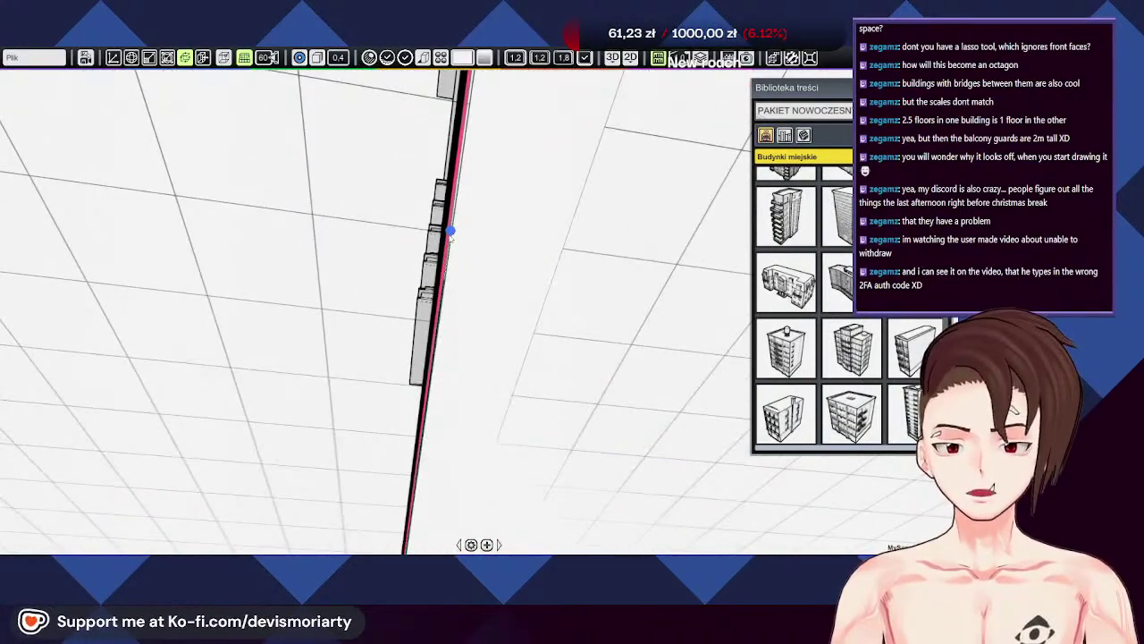
drag(451, 235, 452, 232)
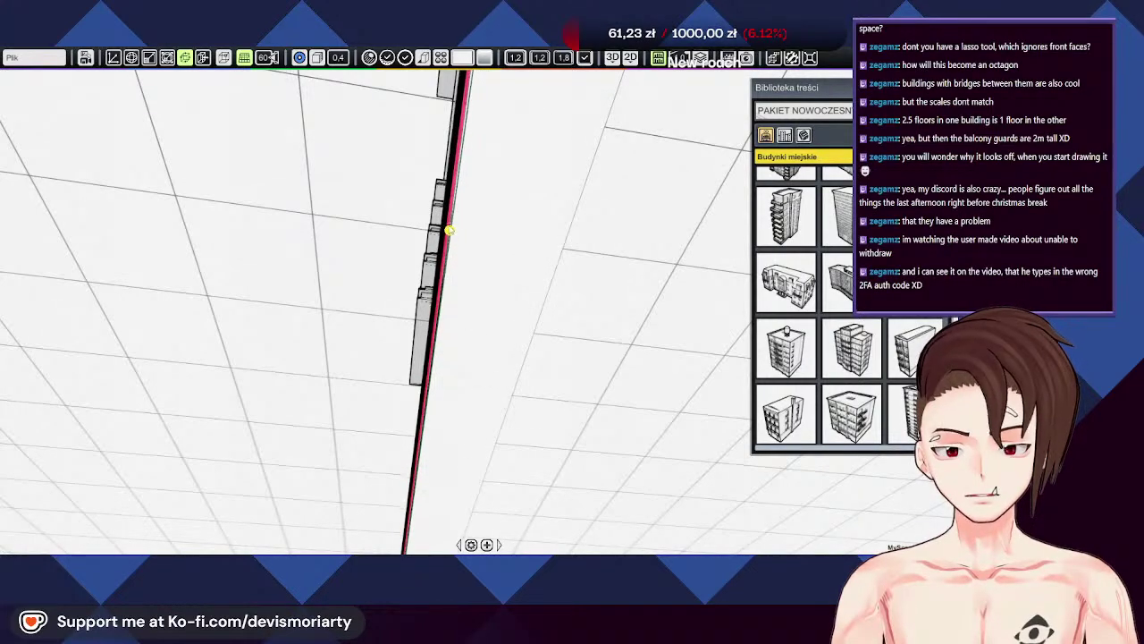
Step: Lengthen the base slab beyond the balconied tower until its end reaches the lower slab's far edge
middle_drag(437, 220, 671, 190)
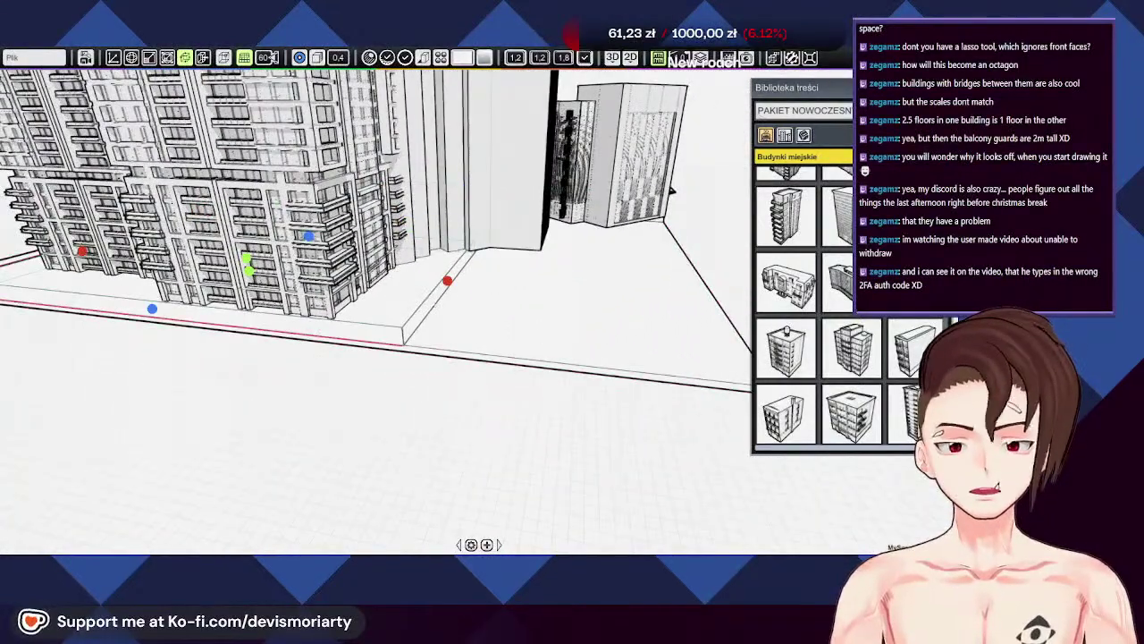
middle_drag(539, 291, 653, 305)
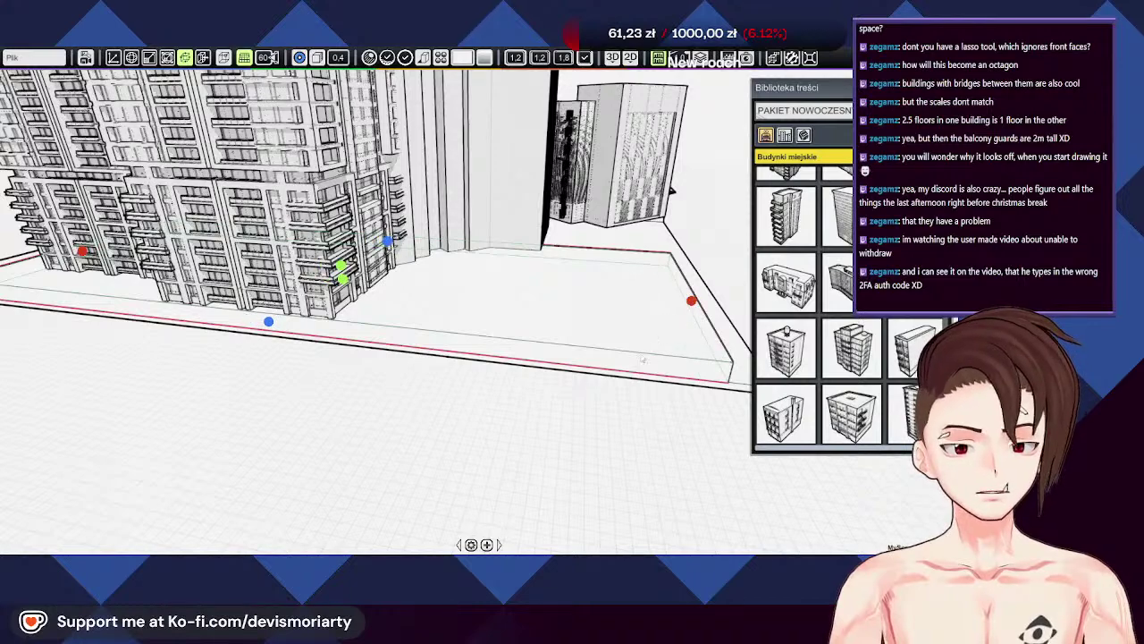
middle_drag(644, 360, 419, 282)
scroll(474, 403, up, 3)
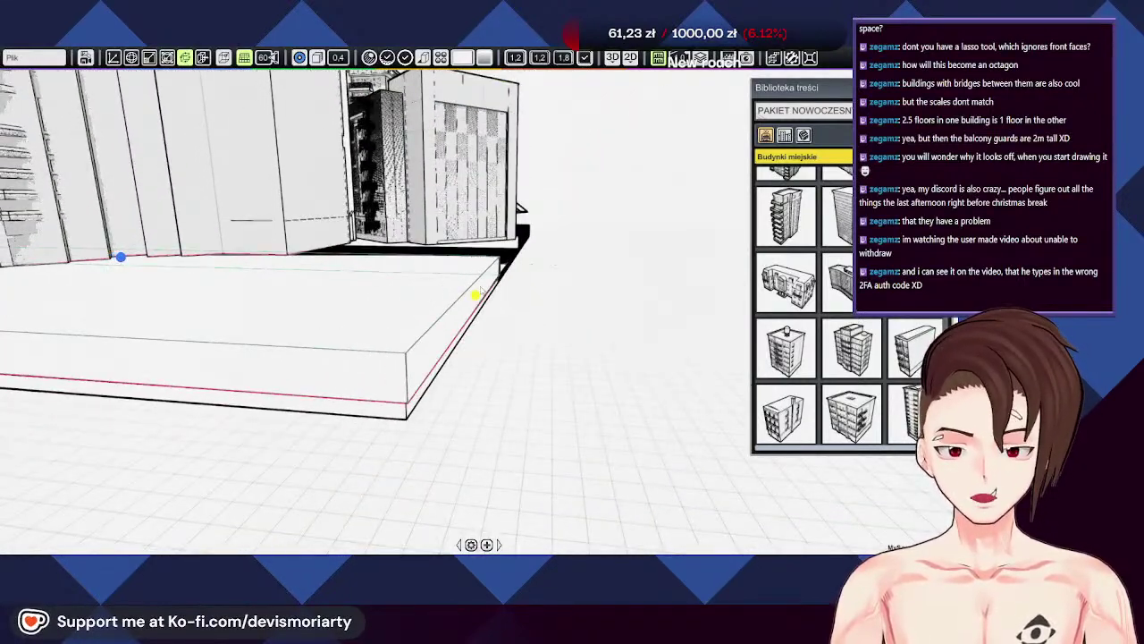
Step: Align the lengthened base slab's outer side with the lower slab so their corners are flush
right_drag(478, 314, 299, 326)
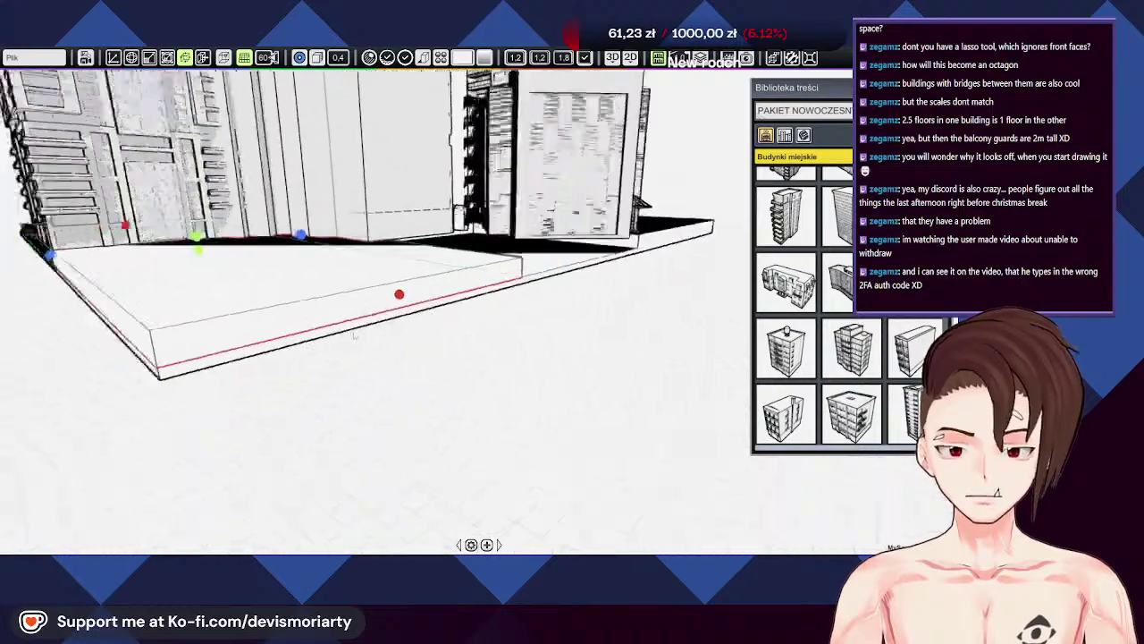
middle_drag(299, 327, 449, 334)
right_drag(449, 334, 271, 325)
middle_drag(270, 325, 341, 303)
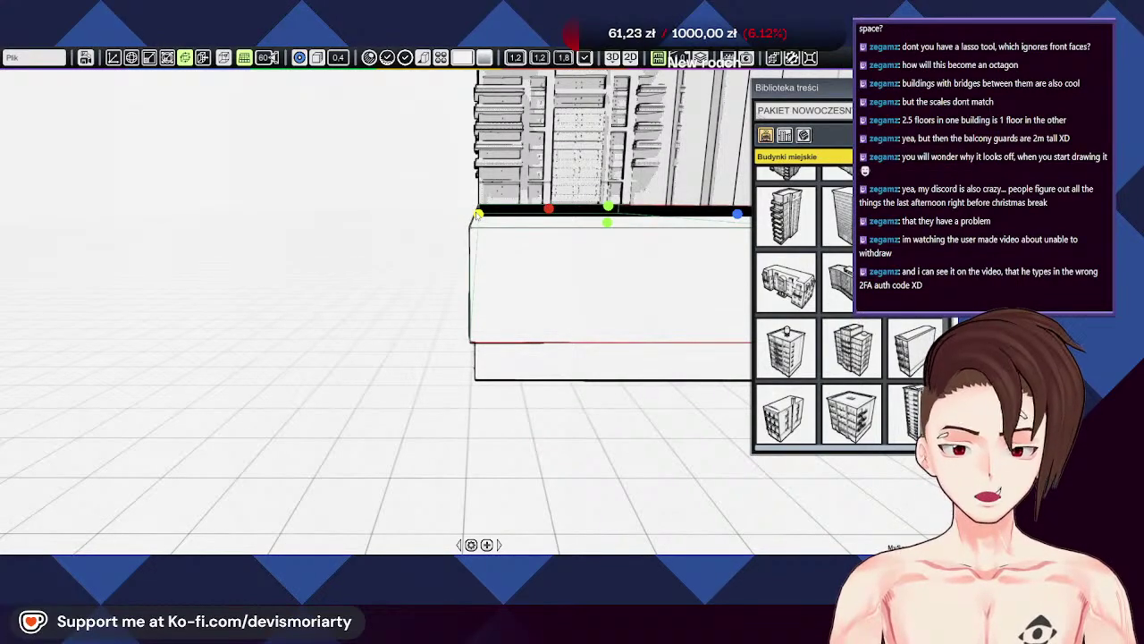
middle_drag(340, 303, 575, 398)
middle_drag(490, 323, 371, 332)
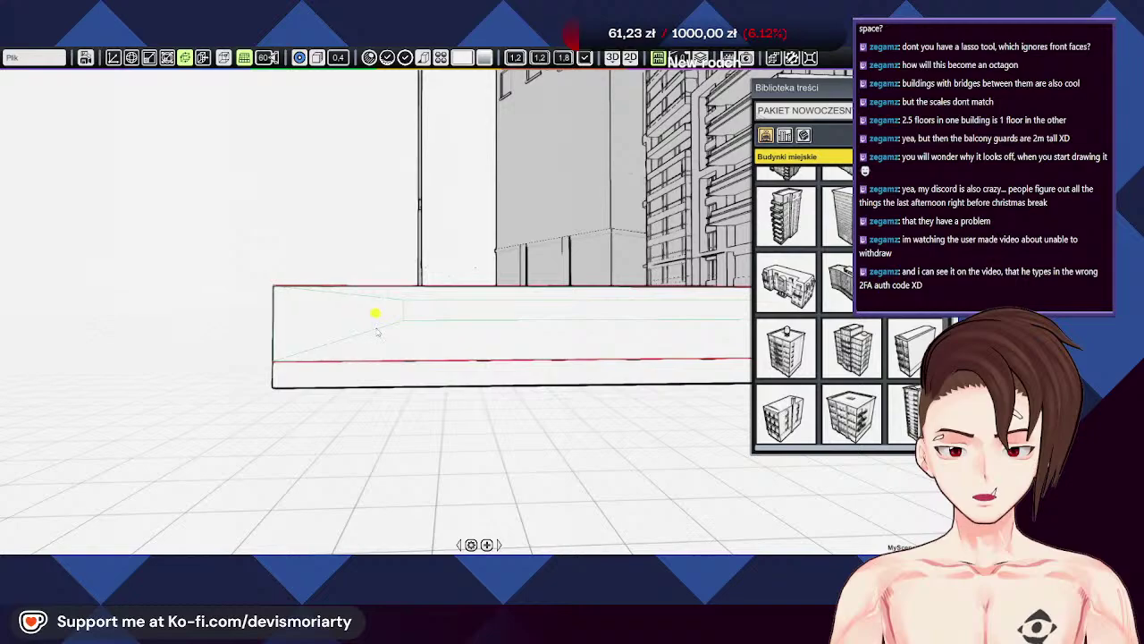
Step: Widen the neighbouring base slab near the arched passage until its outer side is flush with the lower slab's edge
middle_drag(377, 332, 370, 291)
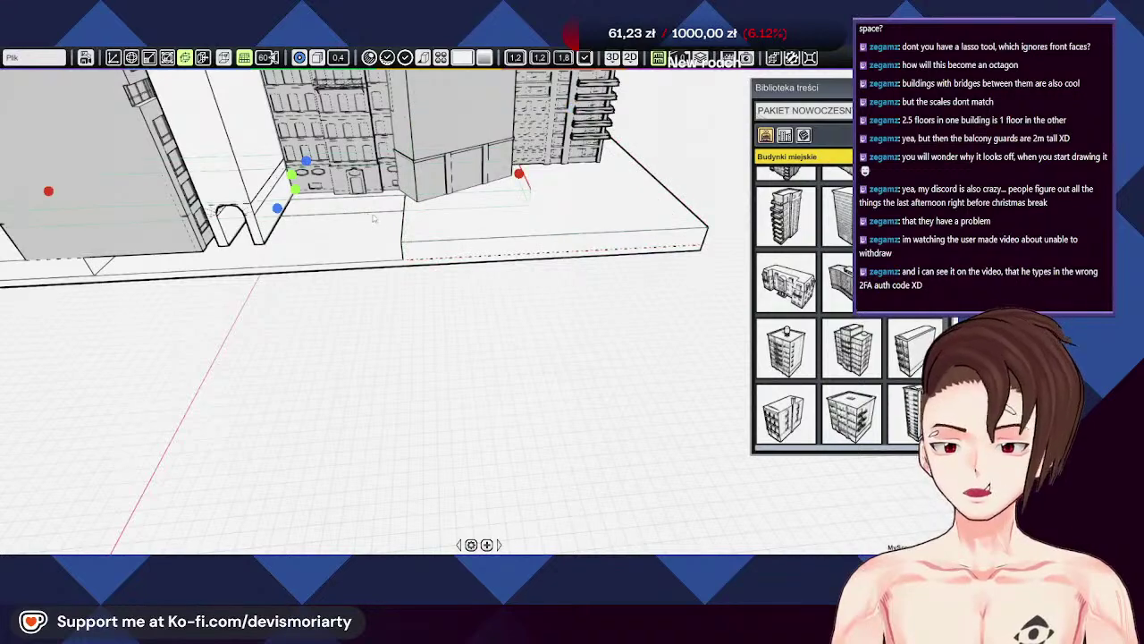
middle_drag(374, 218, 491, 340)
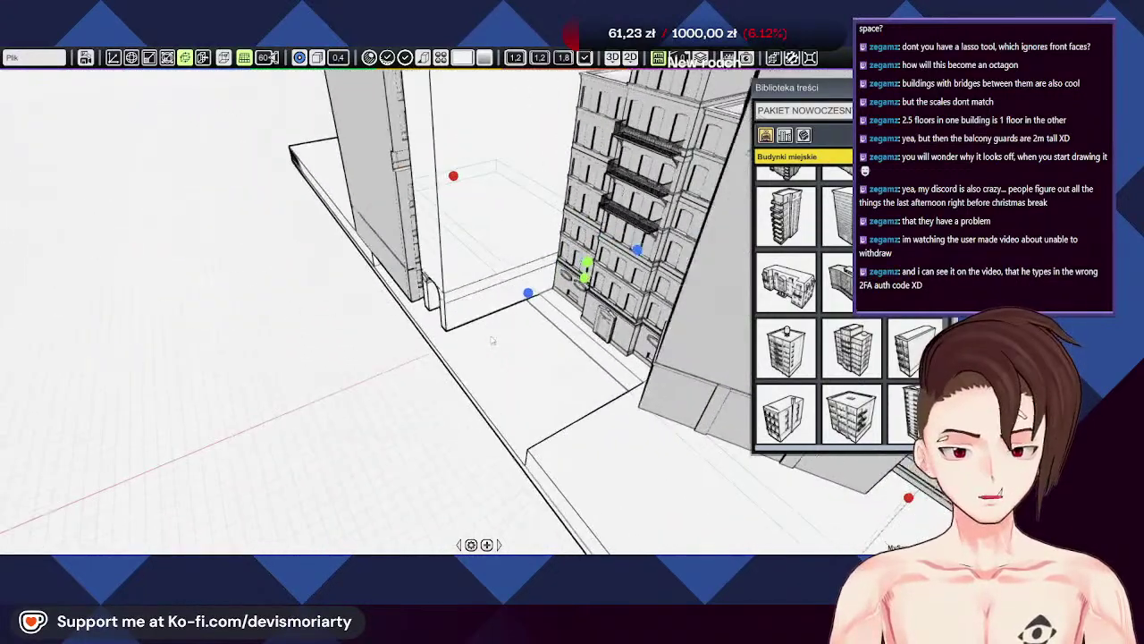
middle_drag(528, 293, 433, 331)
drag(434, 330, 431, 330)
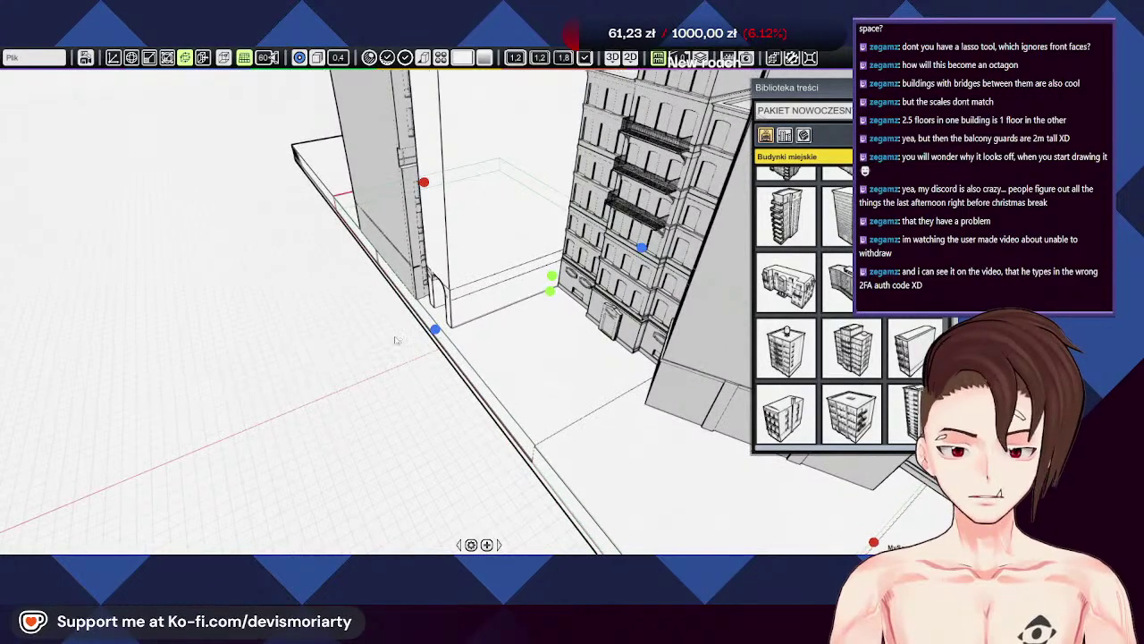
scroll(396, 339, up, 4)
middle_drag(393, 340, 371, 349)
scroll(368, 350, up, 3)
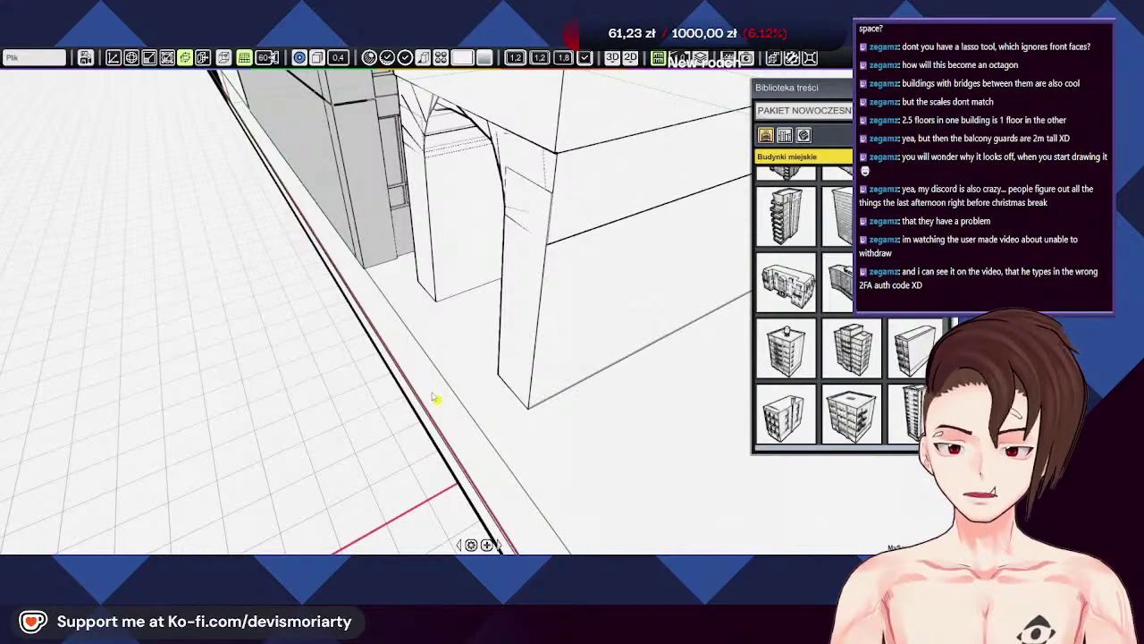
mouse_move(412, 393)
middle_down()
mouse_move(527, 326)
mouse_move(514, 268)
mouse_move(404, 393)
middle_up()
scroll(527, 326, down, 2)
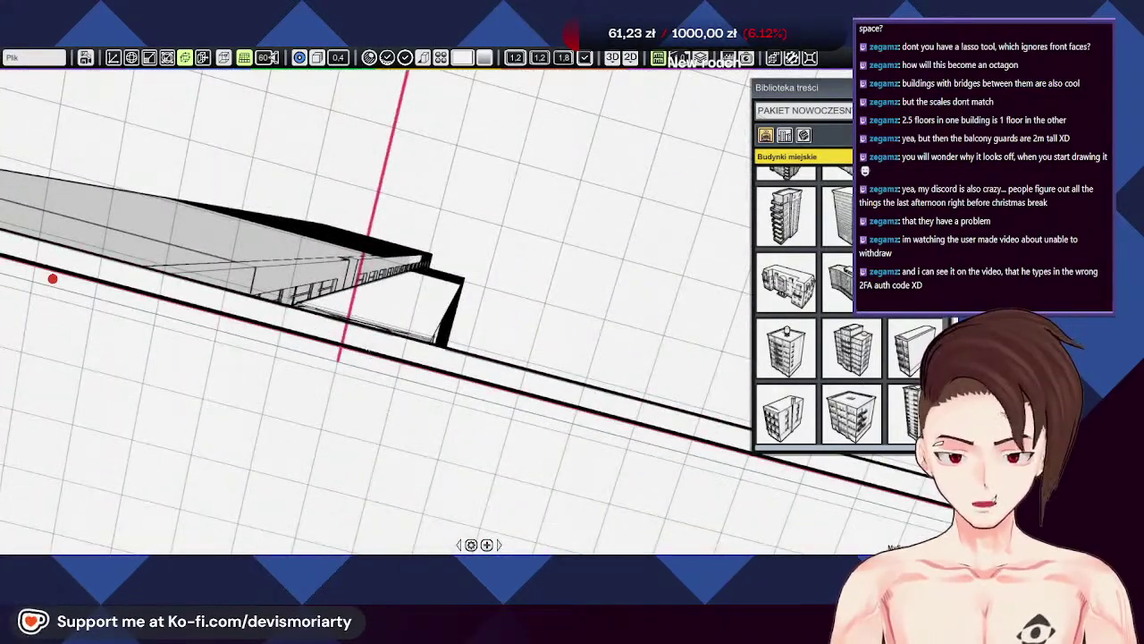
Step: Extend the outer side of the base slab beneath the checkered low building to the lower slab's edge
scroll(183, 412, down, 1)
middle_drag(185, 414, 241, 500)
scroll(473, 266, up, 4)
middle_drag(473, 267, 401, 334)
scroll(438, 320, down, 3)
middle_drag(483, 302, 501, 224)
scroll(480, 268, down, 5)
middle_drag(481, 344, 634, 357)
middle_drag(351, 369, 294, 403)
middle_drag(357, 308, 565, 282)
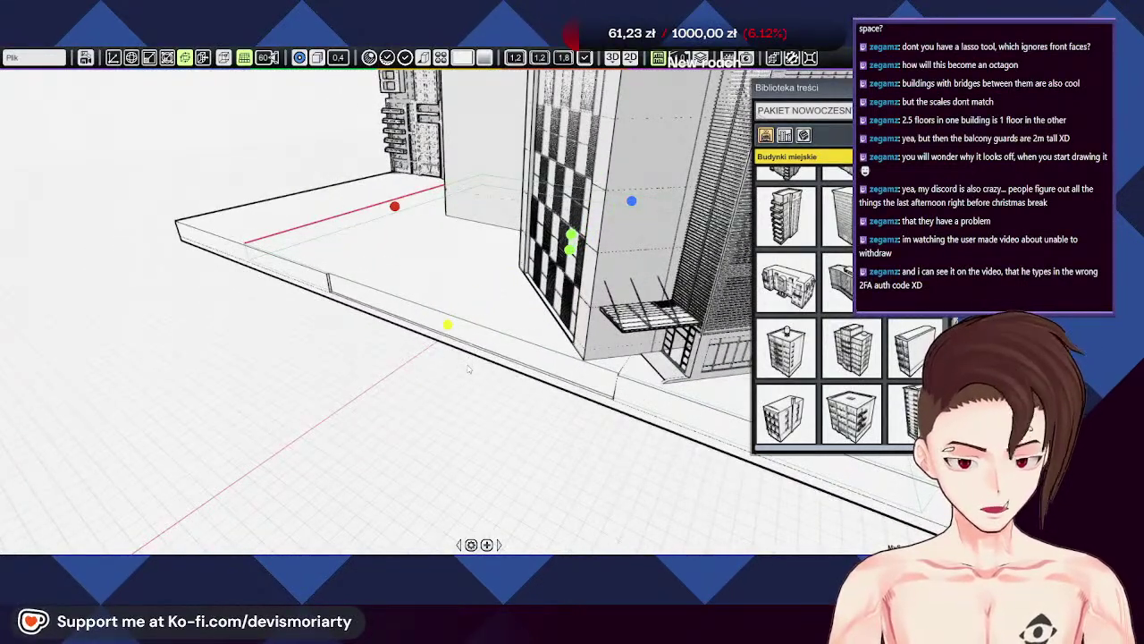
drag(468, 369, 472, 369)
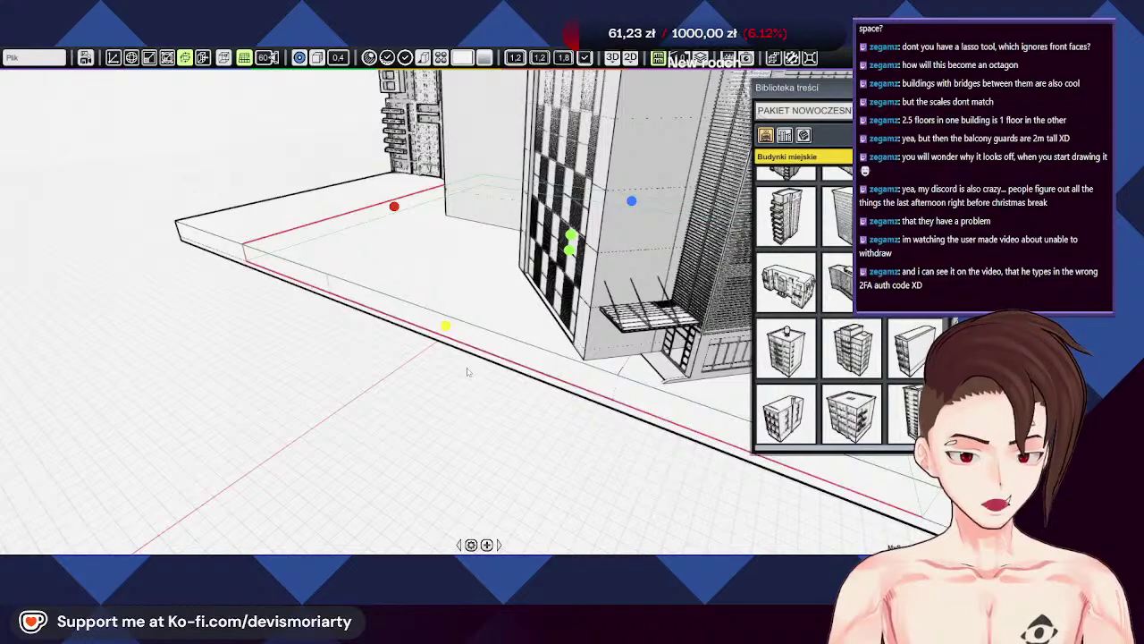
Step: Try to change the length of the checkered low building from its end wall, then undo the stretch
middle_drag(466, 372, 111, 533)
middle_drag(479, 314, 286, 536)
click(421, 329)
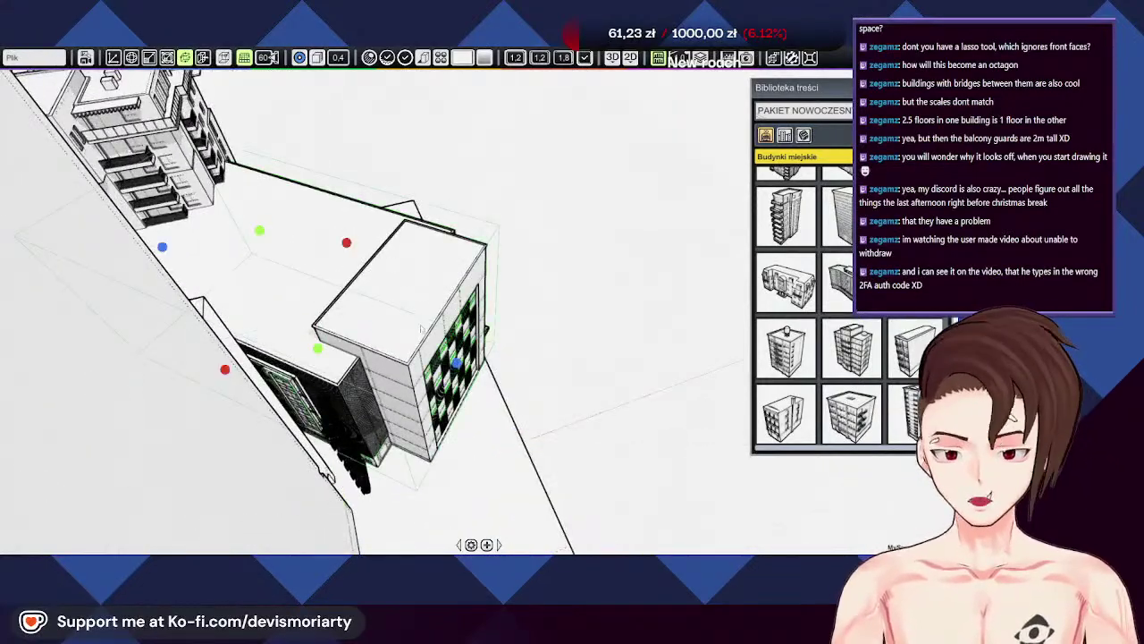
drag(459, 367, 347, 320)
middle_drag(456, 370, 224, 371)
drag(512, 260, 440, 342)
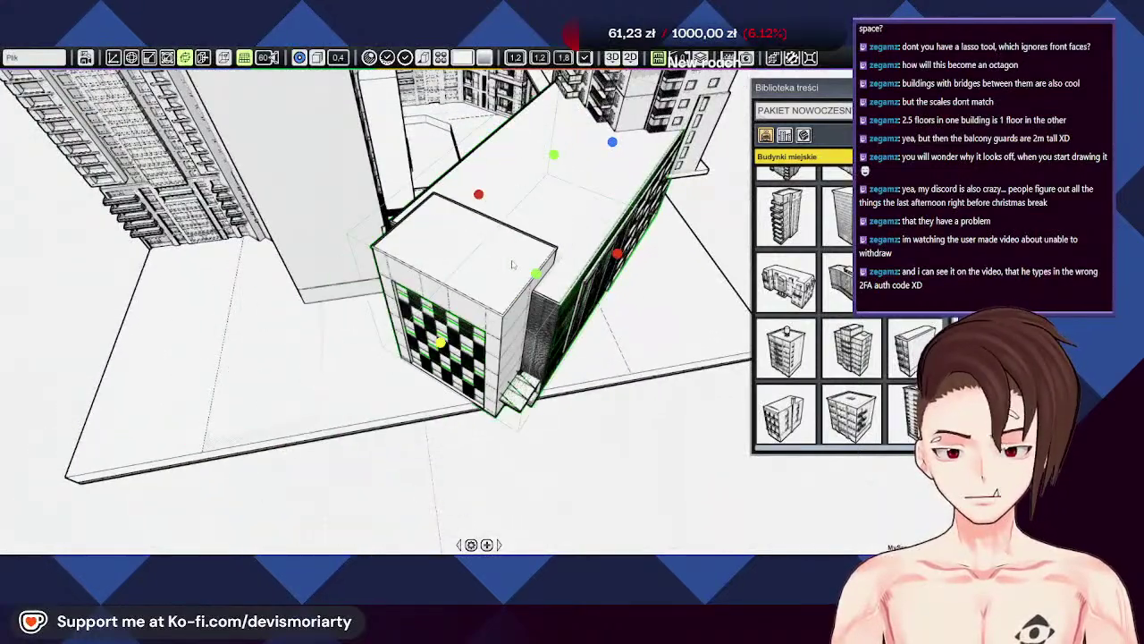
key(ctrl+z)
Step: Try to lengthen the checkered low building until it meets the neighbouring tall tower, then undo it
middle_drag(515, 266, 25, 391)
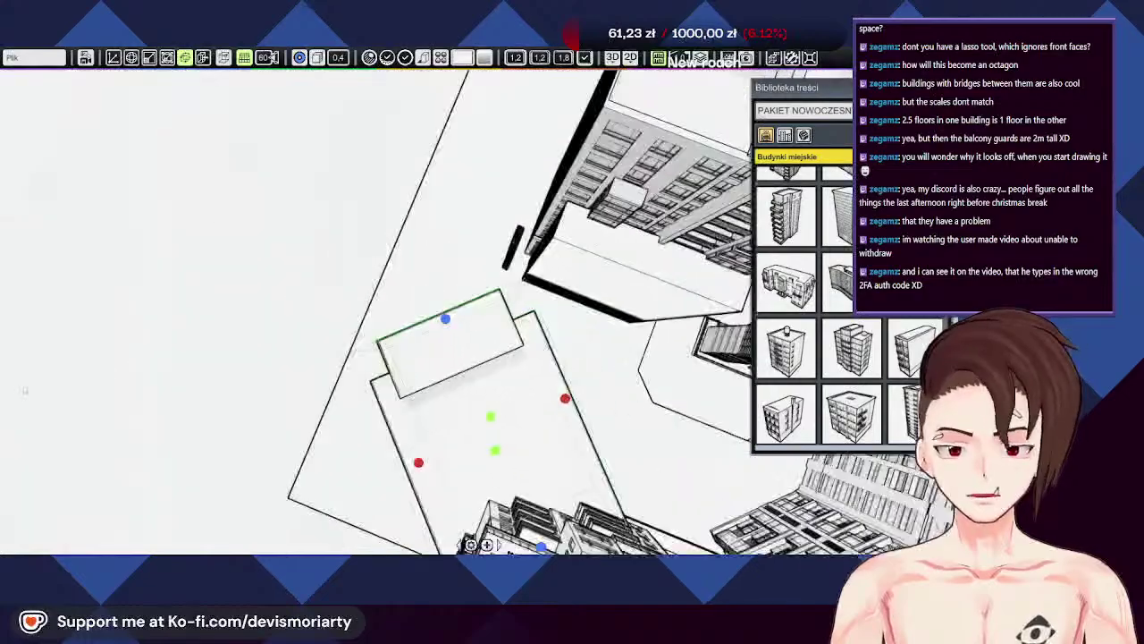
middle_drag(768, 535, 757, 344)
middle_drag(224, 309, 202, 307)
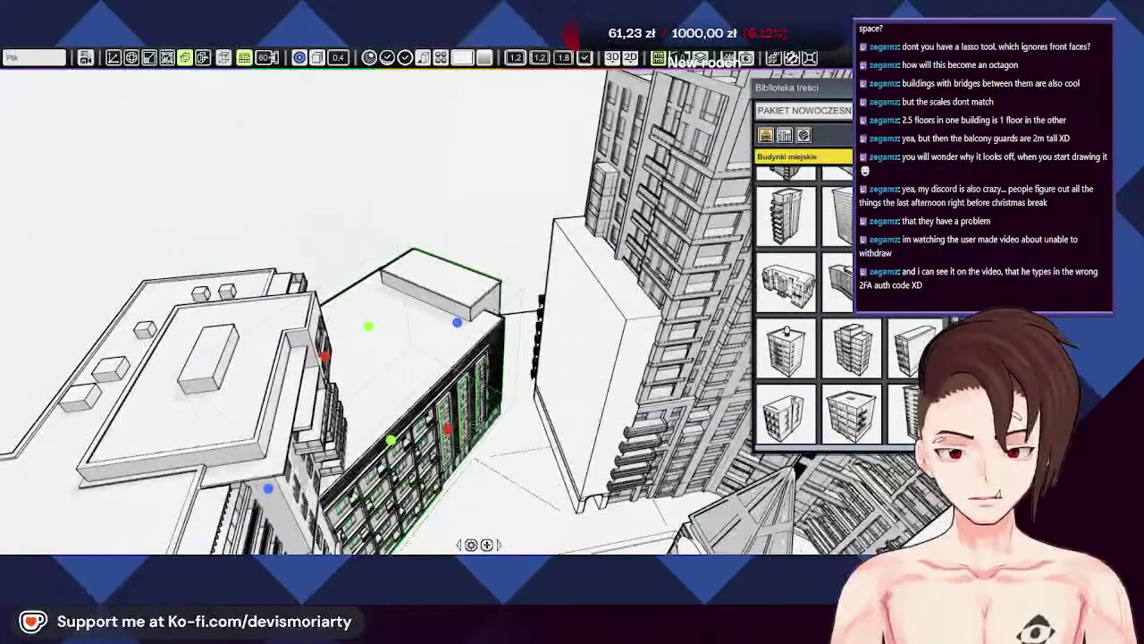
drag(457, 322, 572, 228)
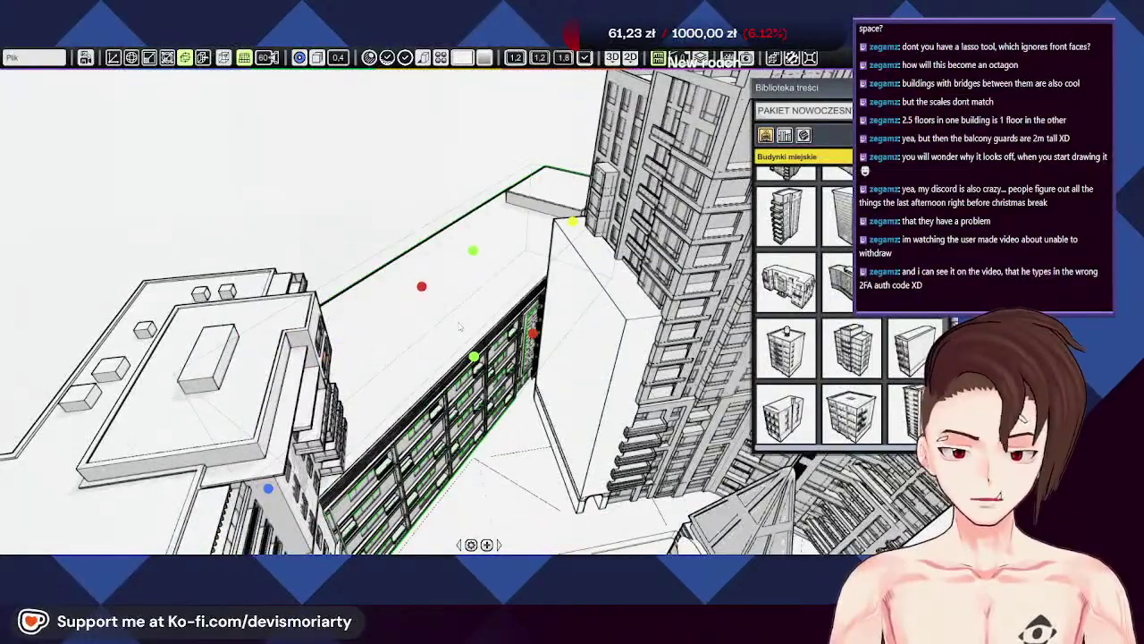
key(ctrl+z)
Step: Try a tall tower from the library in the gap beside the checkered low building, rotating it, then delete it
mouse_move(516, 333)
middle_down()
mouse_move(445, 281)
mouse_move(511, 315)
middle_up()
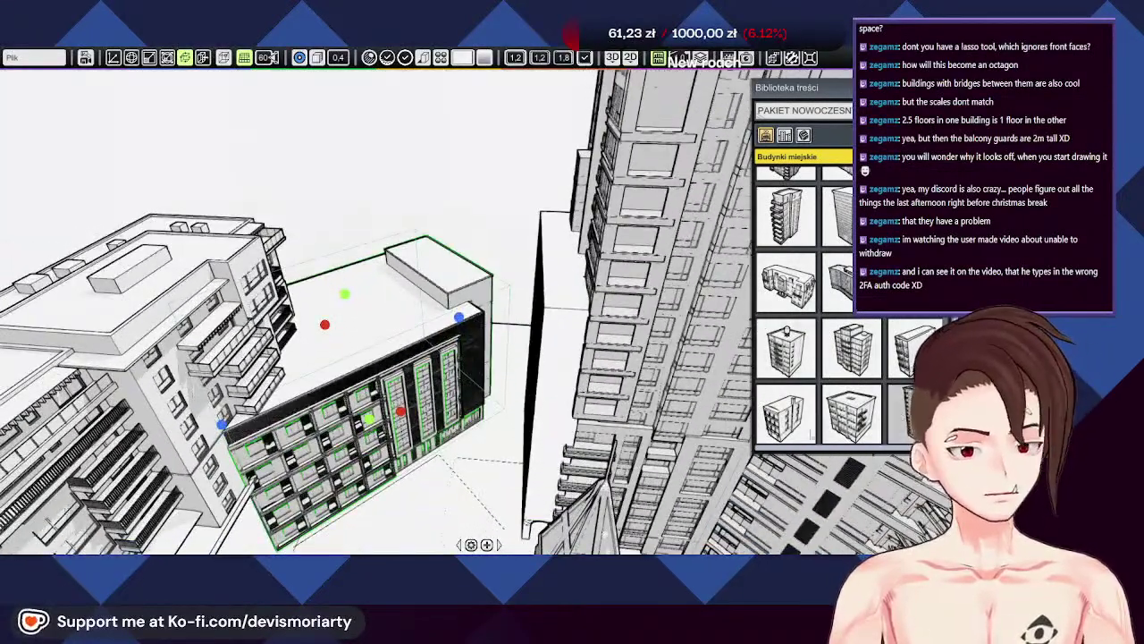
drag(910, 412, 483, 474)
middle_drag(483, 474, 420, 438)
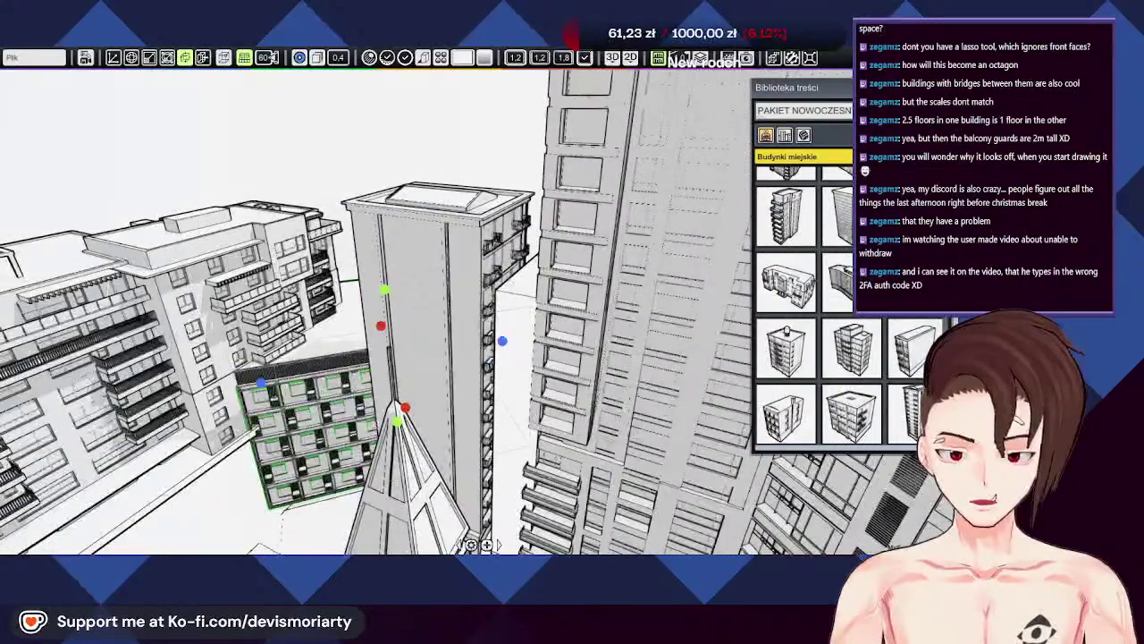
click(447, 313)
middle_drag(447, 313, 488, 362)
key(w)
key(e)
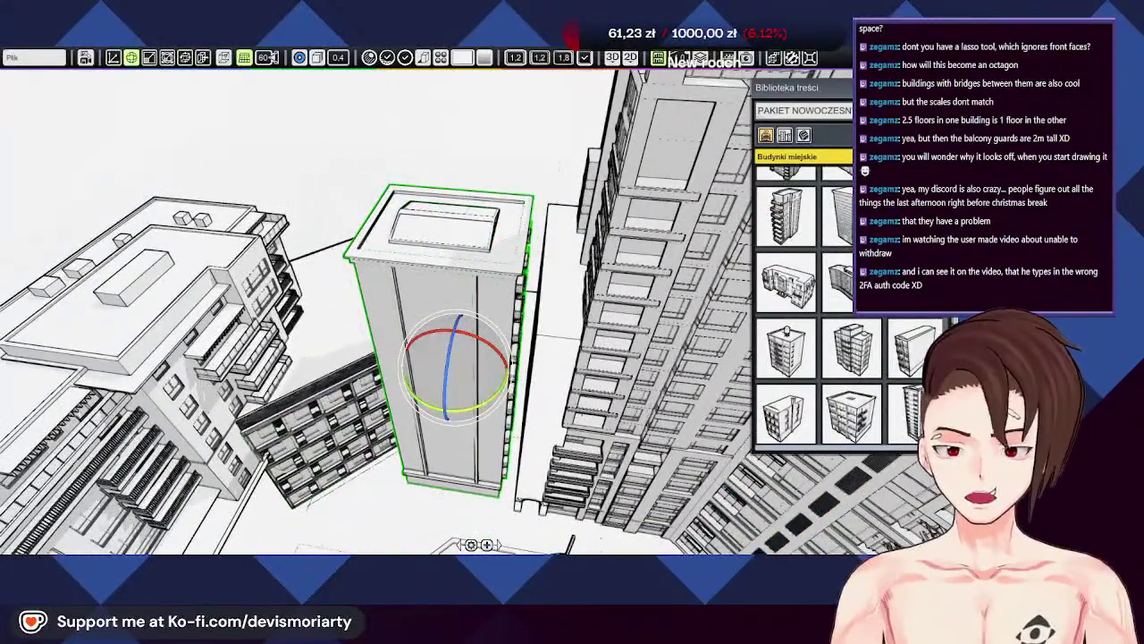
drag(487, 405, 438, 418)
middle_drag(384, 430, 471, 414)
key(w)
key(Delete)
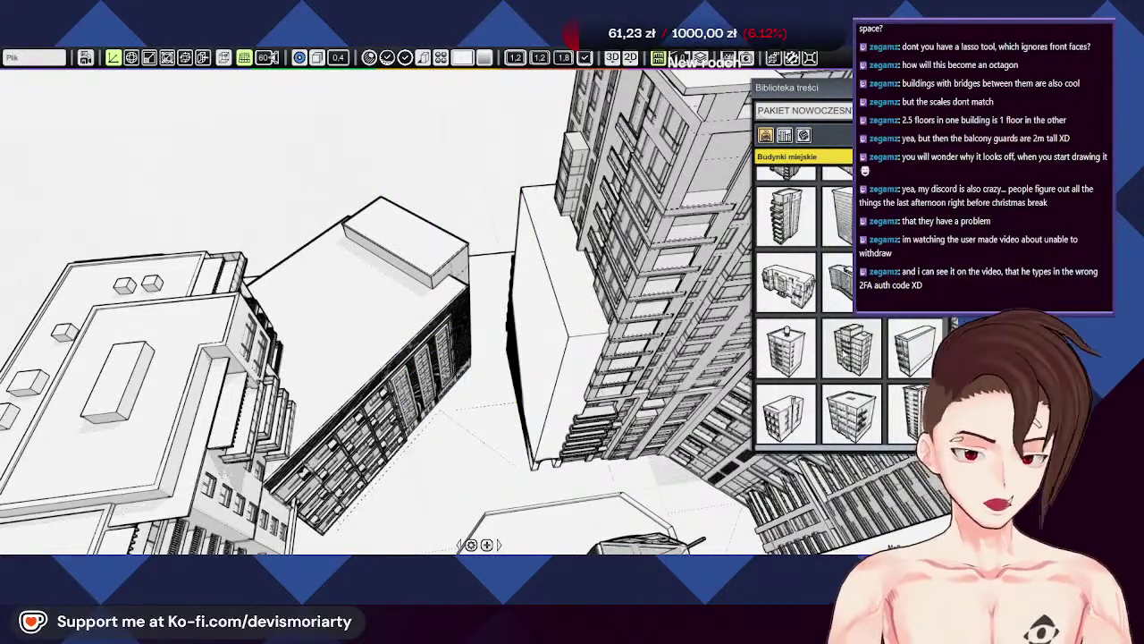
Step: Place the flat-roofed building with rooftop antennas from Budynki miejskie in the gap and slide it into line beside the arched passage
scroll(790, 330, down, 3)
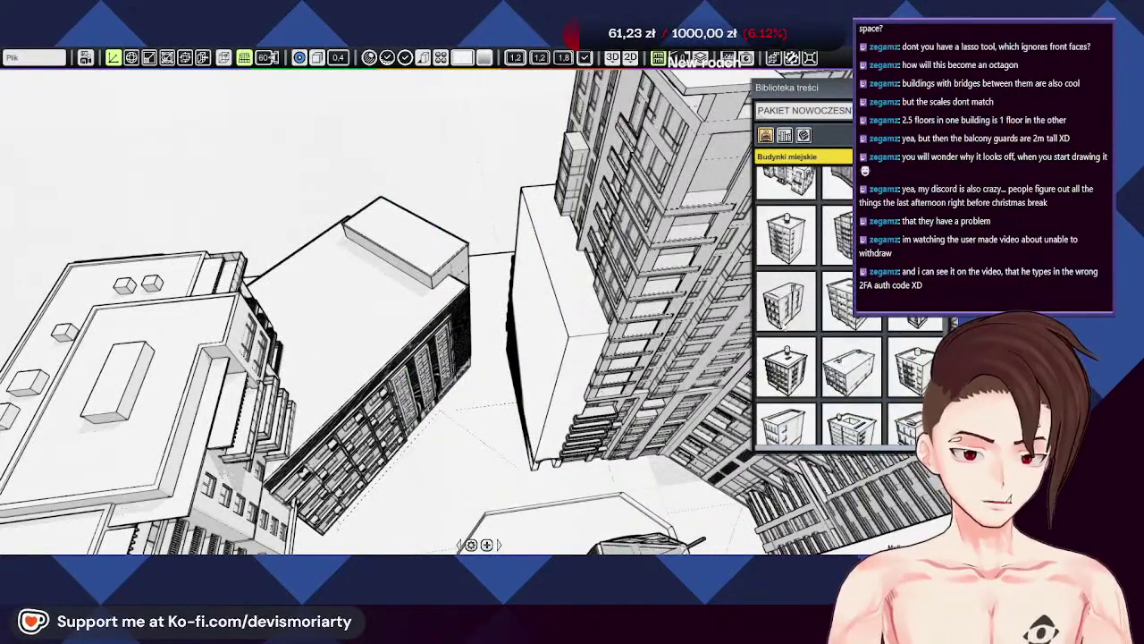
scroll(880, 415, down, 3)
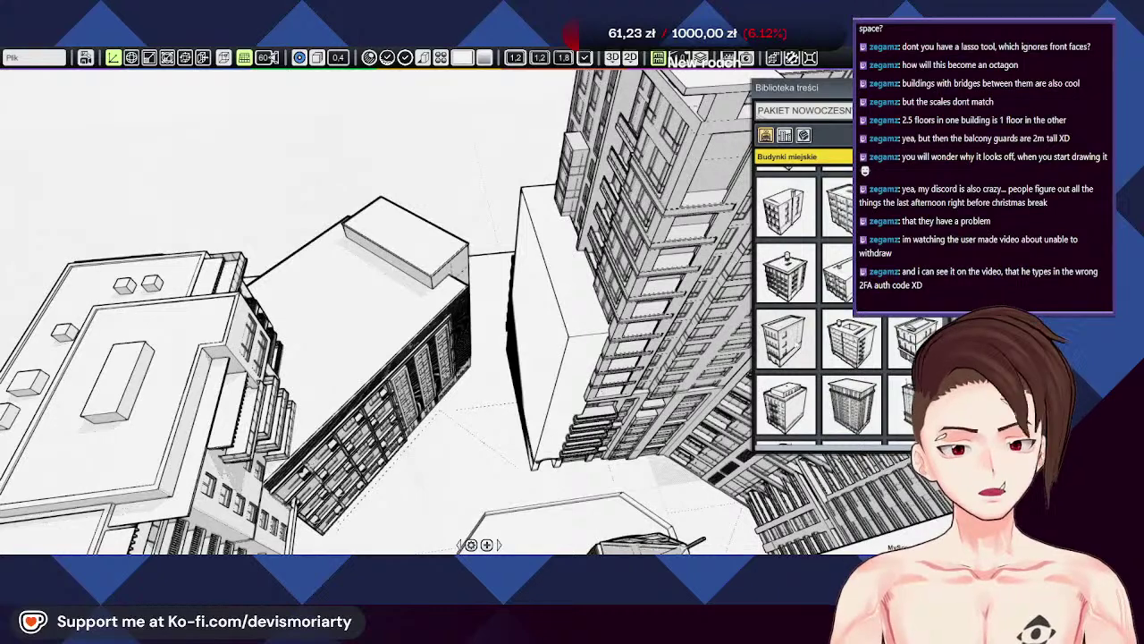
scroll(798, 416, down, 1)
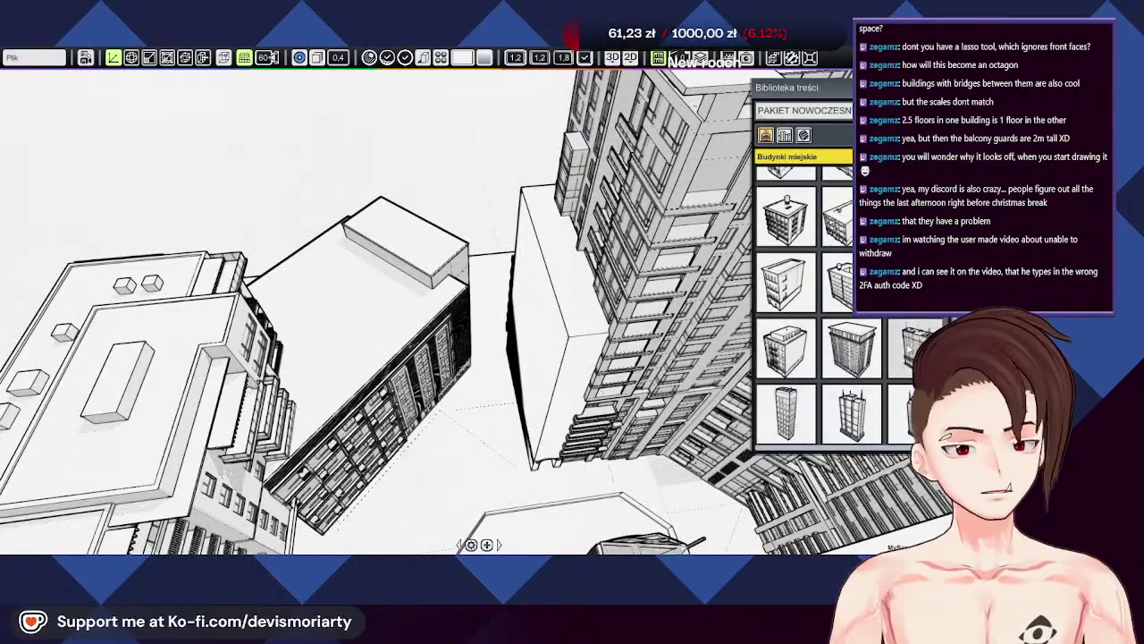
drag(910, 348, 504, 417)
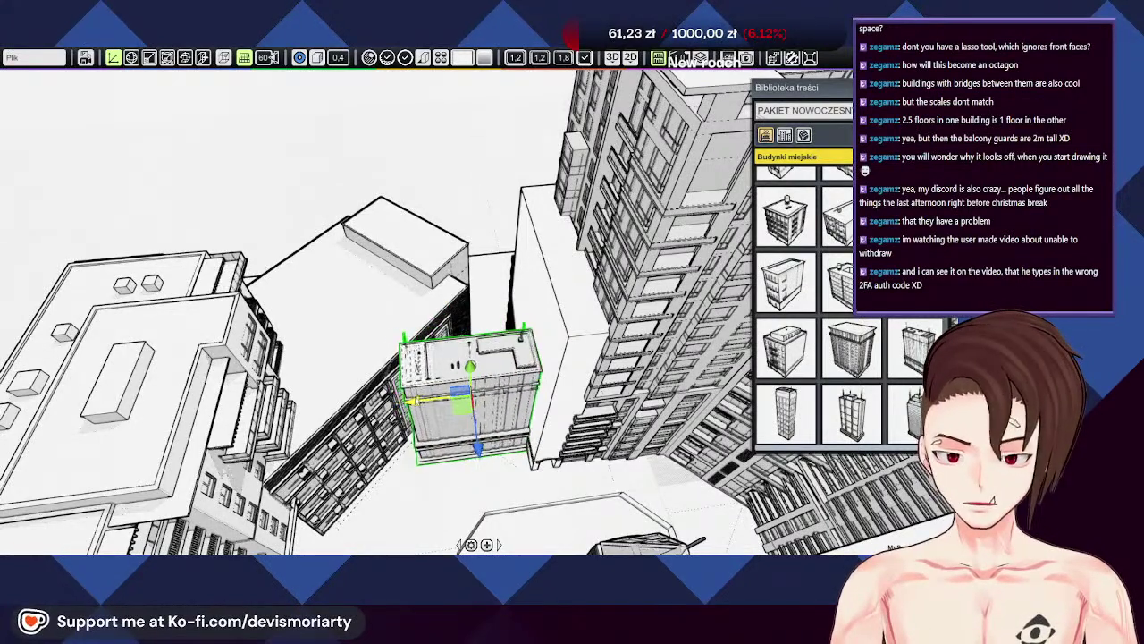
middle_drag(559, 507, 483, 339)
scroll(537, 338, up, 6)
mouse_move(565, 452)
middle_down()
mouse_move(621, 463)
mouse_move(558, 462)
middle_up()
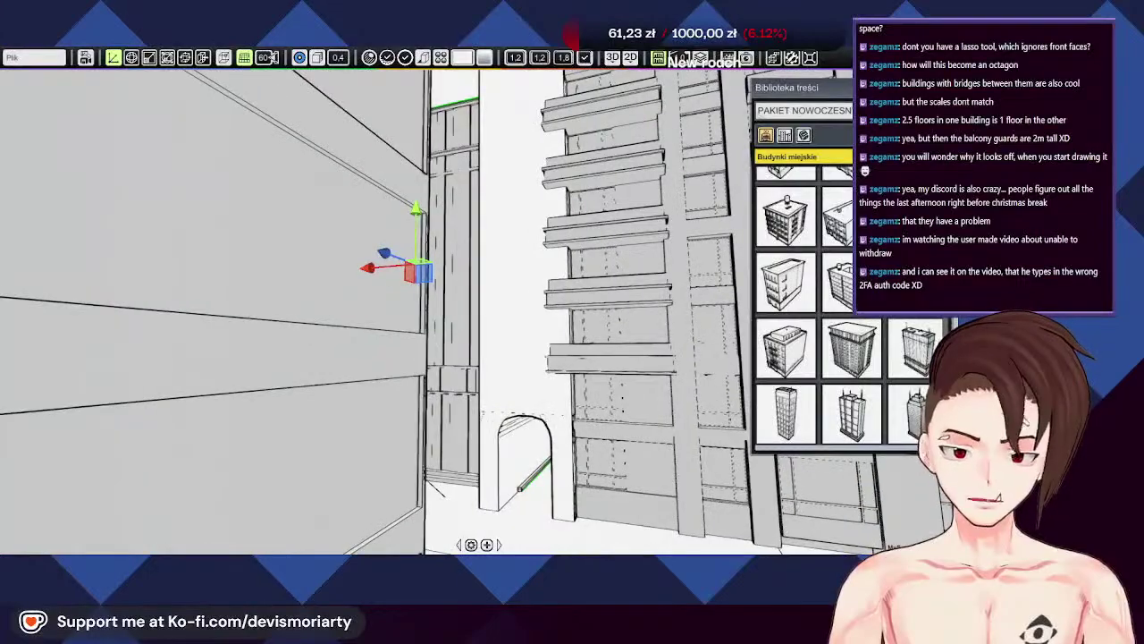
middle_drag(367, 273, 395, 254)
Step: Stretch the antenna-roofed building across the gap to the checkered low building and deepen it away from the plaza
scroll(394, 253, down, 3)
middle_drag(402, 299, 405, 331)
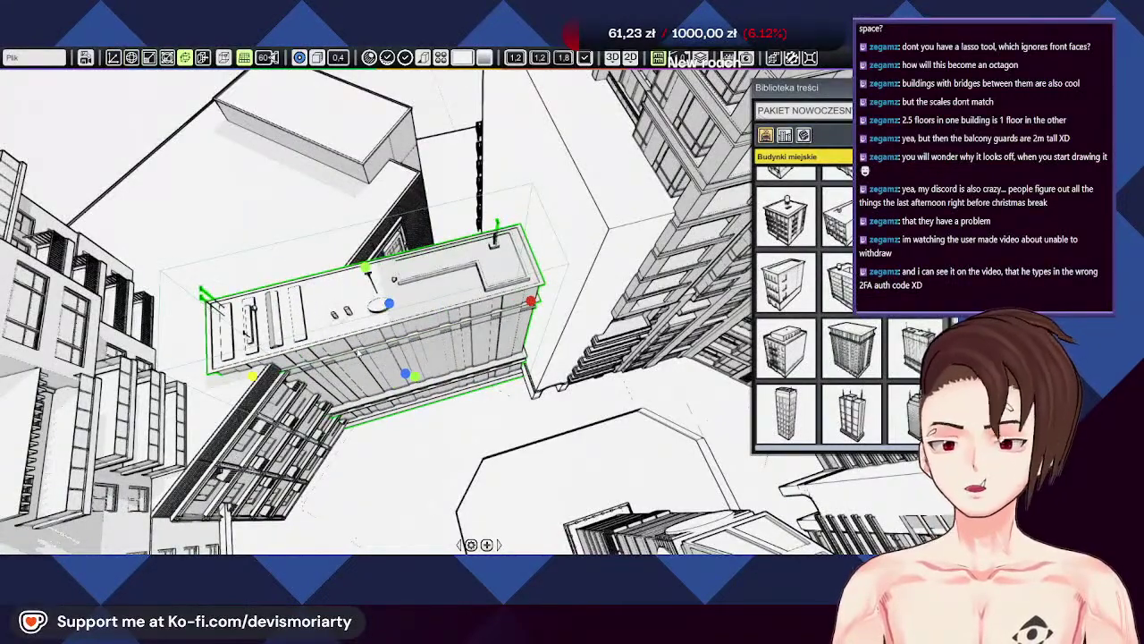
middle_drag(359, 353, 505, 398)
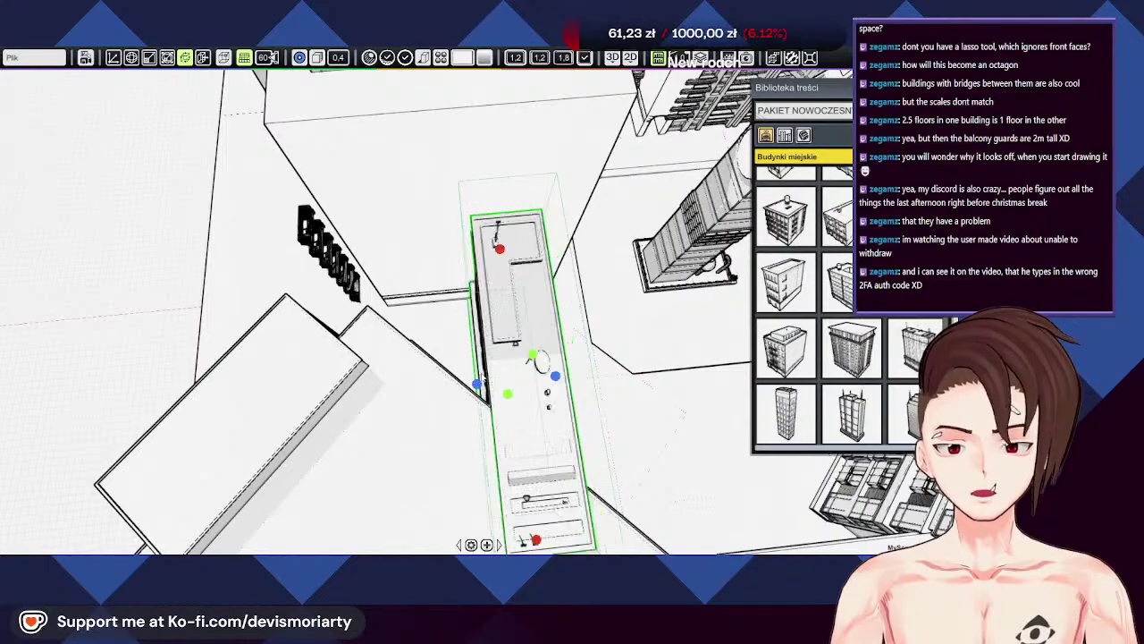
middle_drag(464, 390, 453, 387)
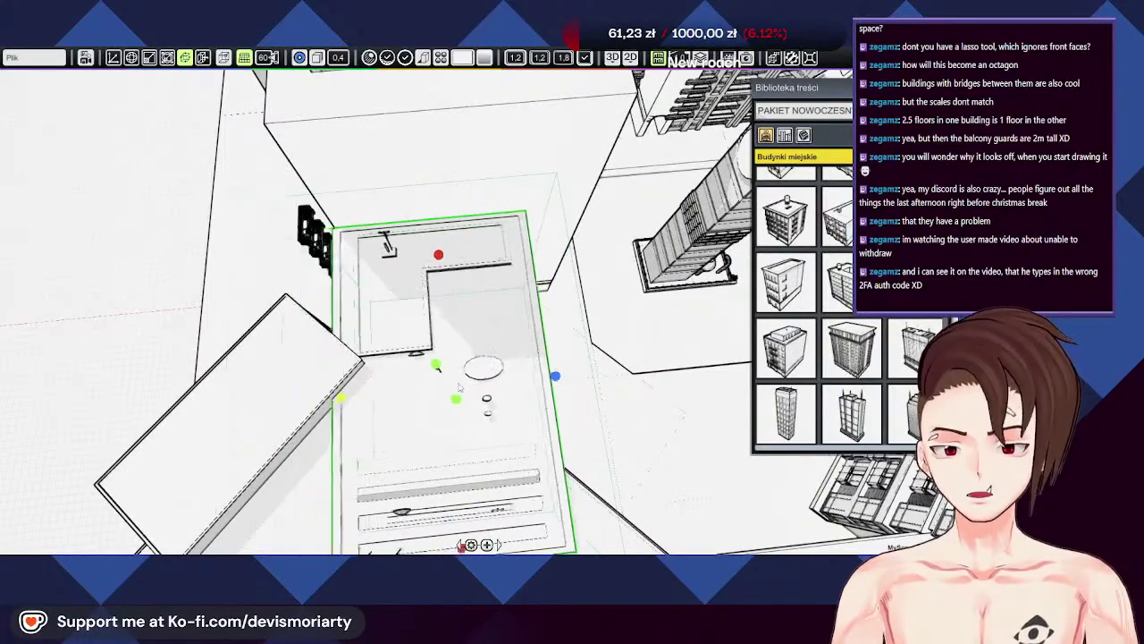
Step: Shift the antenna-roofed building forward toward the octagonal plaza, keeping the checkered low building joined to its side
middle_drag(375, 371, 399, 450)
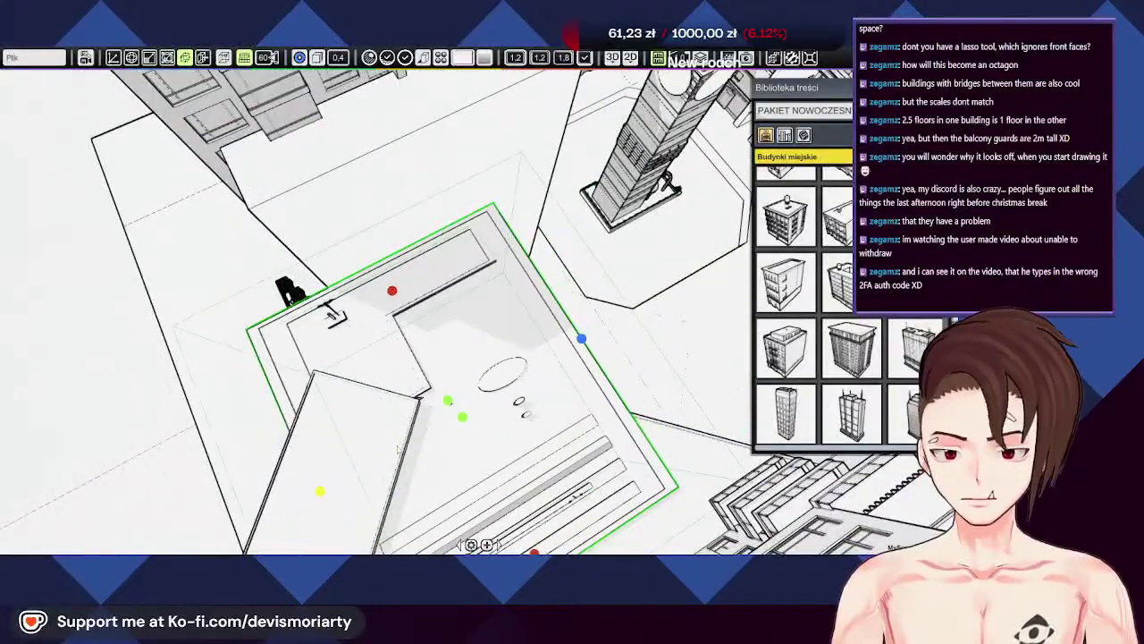
middle_drag(324, 453, 331, 366)
middle_drag(465, 366, 246, 369)
middle_drag(376, 358, 487, 336)
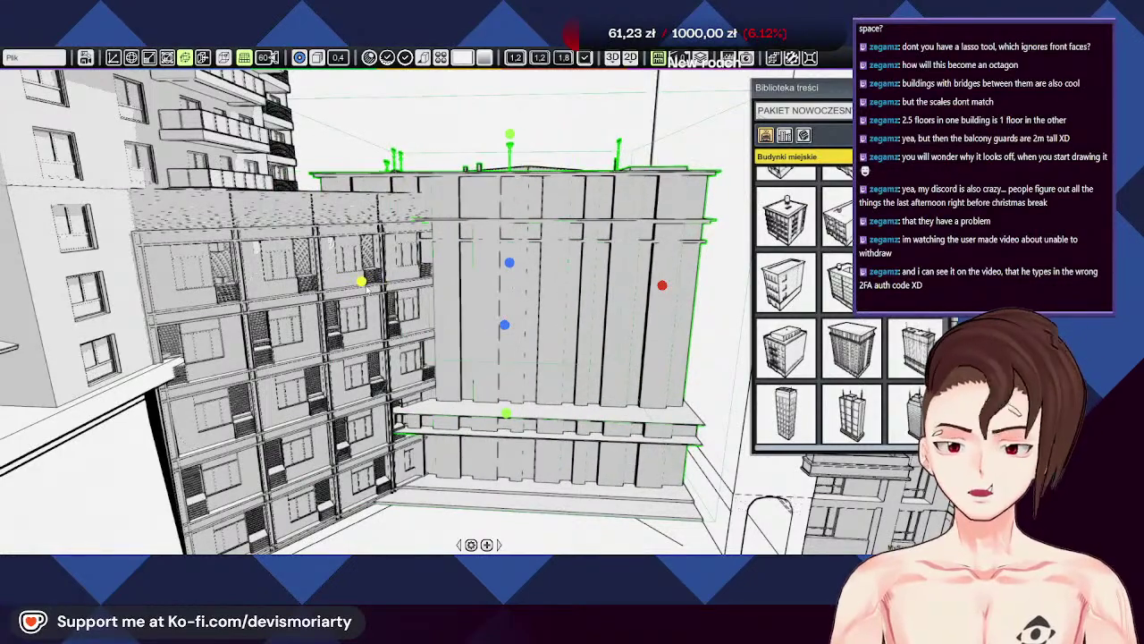
middle_drag(349, 363, 535, 368)
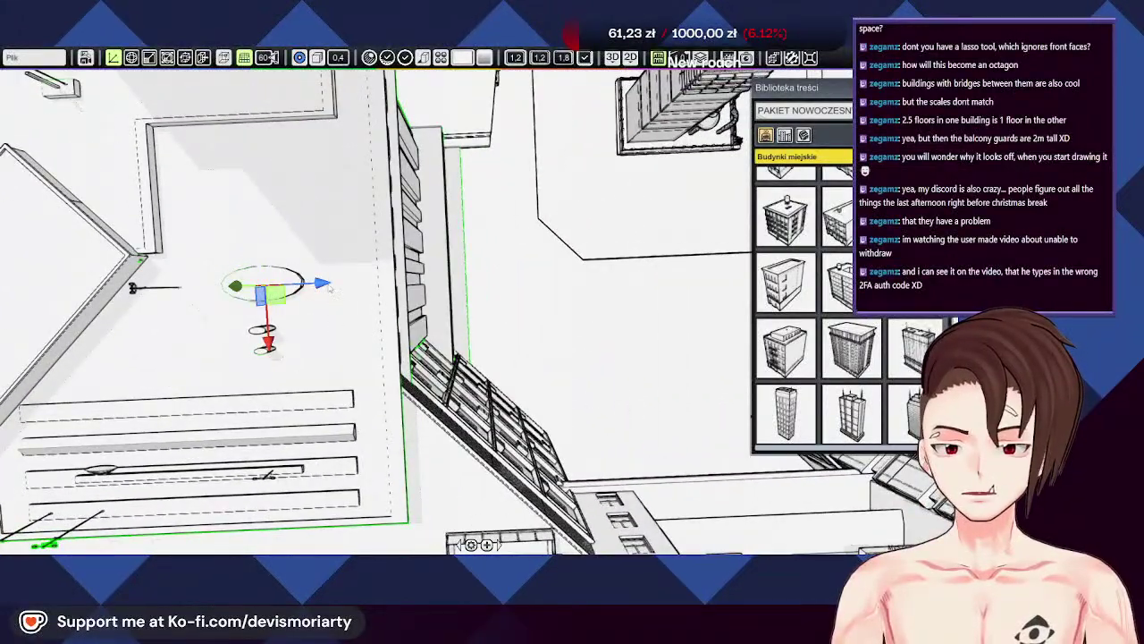
drag(326, 284, 368, 283)
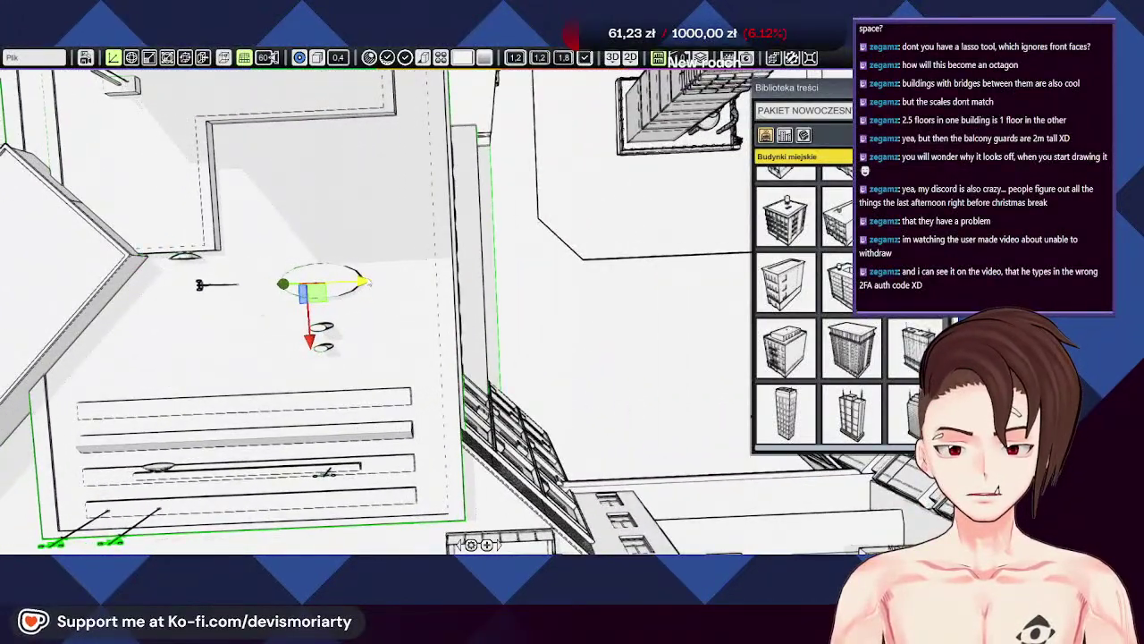
Step: Reposition the checkered low building so it closes the corner between the antenna-roofed building and the balconied block
middle_drag(376, 291, 204, 141)
click(329, 291)
middle_drag(329, 292, 401, 429)
key(e)
drag(487, 171, 452, 169)
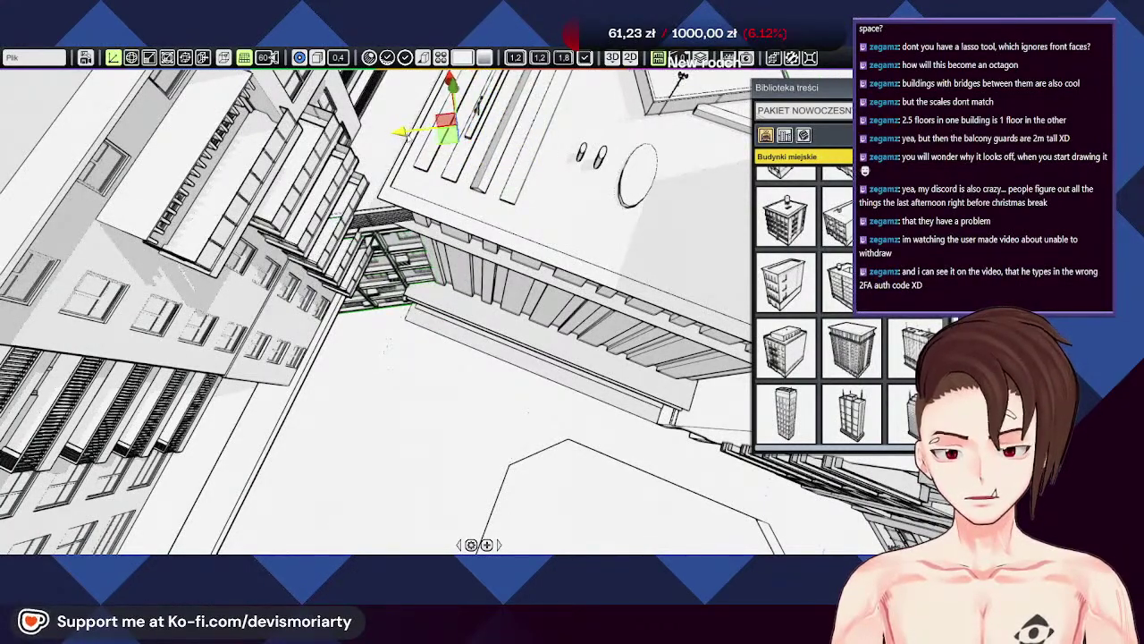
middle_drag(408, 135, 558, 143)
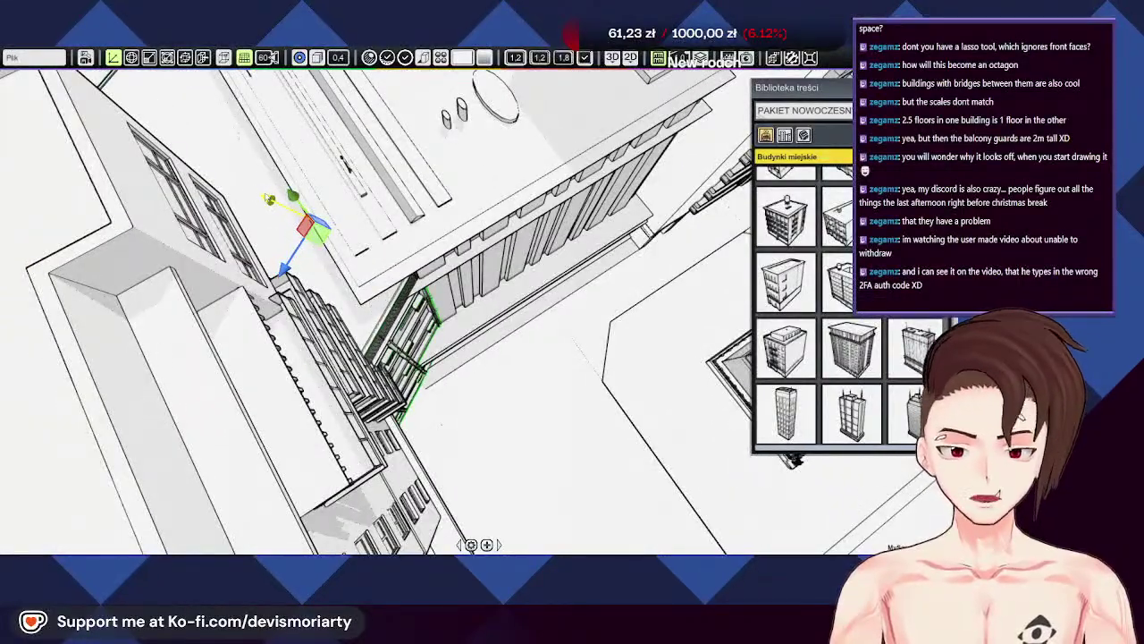
middle_drag(500, 340, 380, 183)
scroll(429, 299, up, 1)
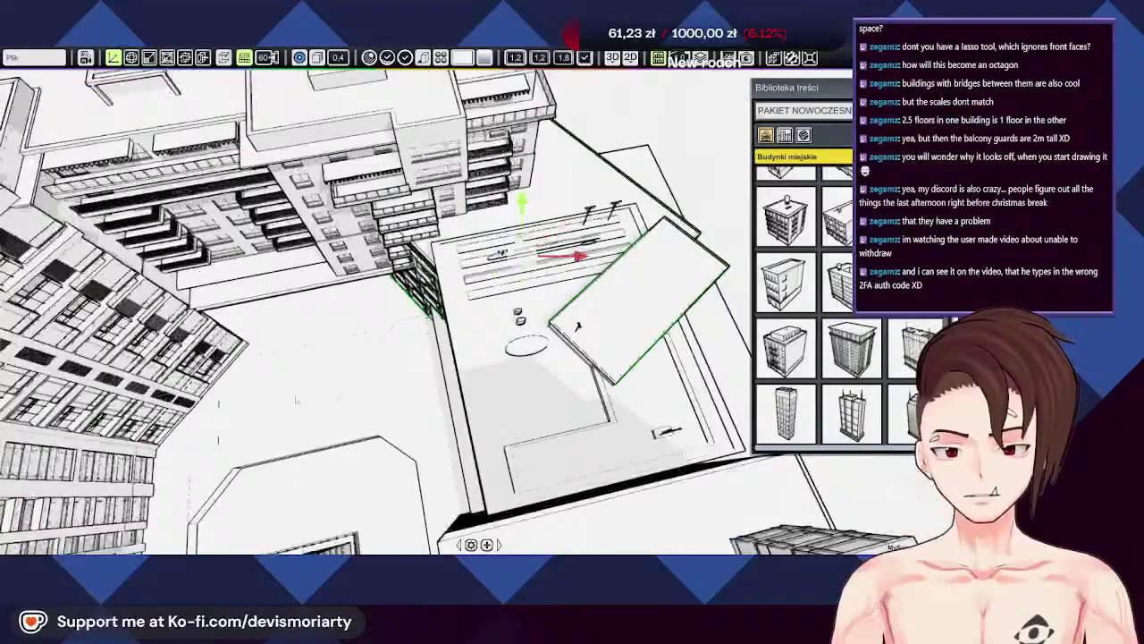
Step: Inspect the enclosed plaza from ground level, checking the surrounding facades, the arched passage and the raised plaza edges
right_drag(376, 313, 384, 385)
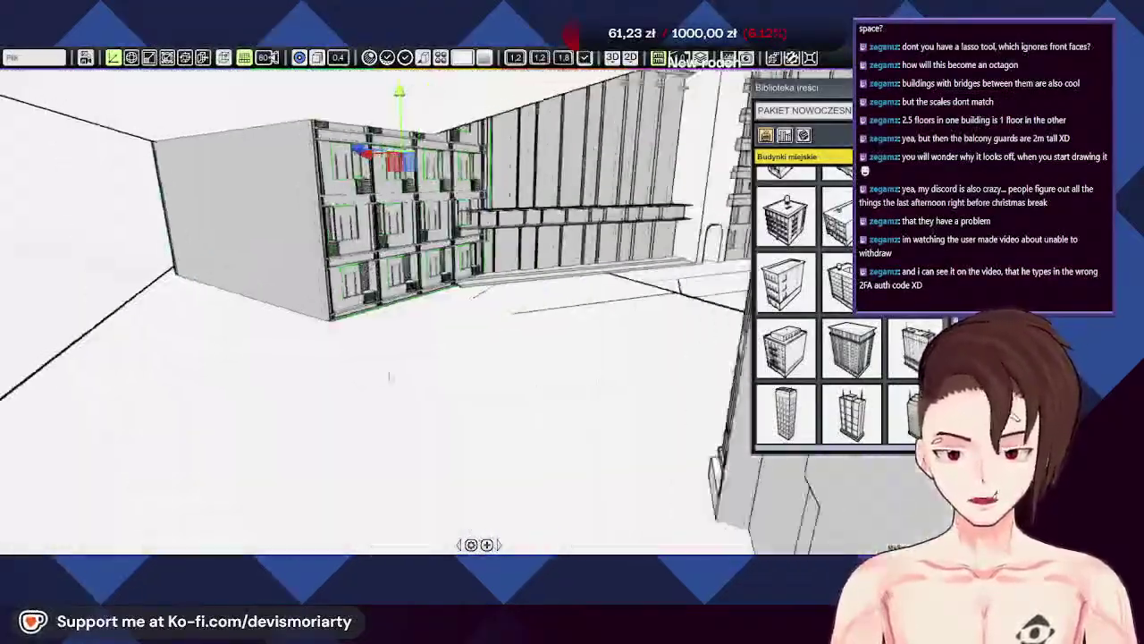
right_drag(389, 376, 463, 361)
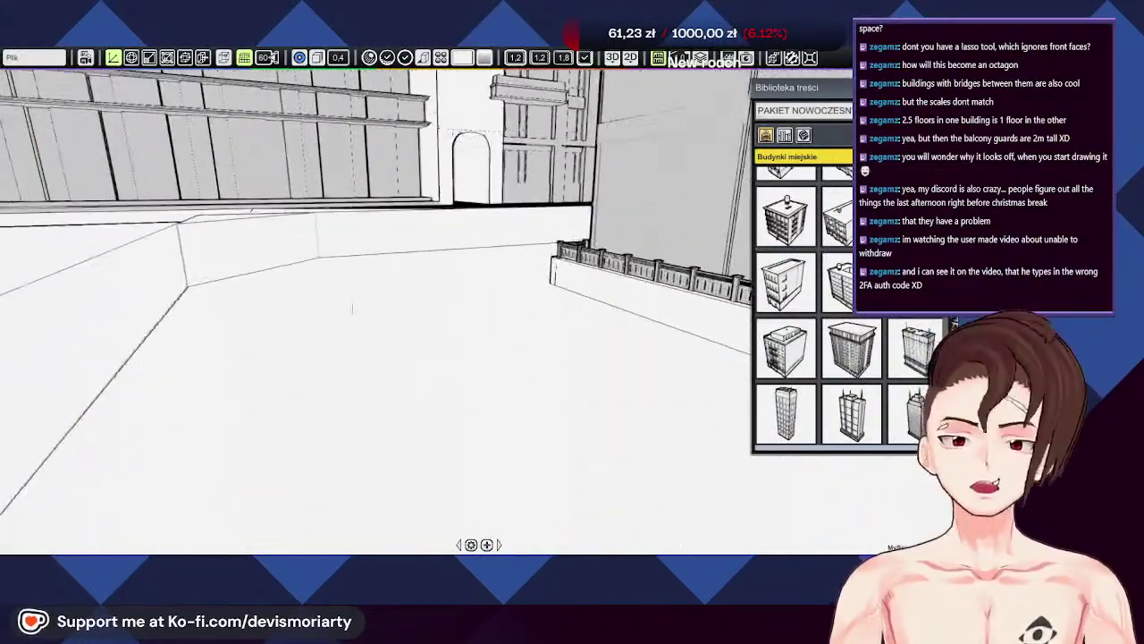
right_drag(663, 316, 503, 459)
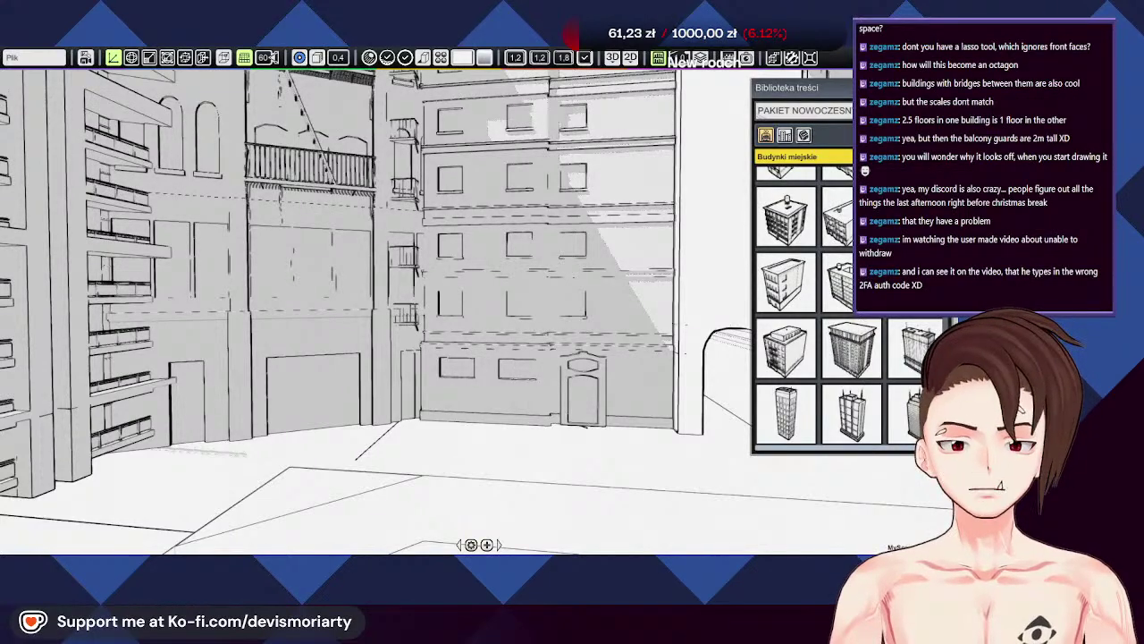
right_drag(432, 496, 363, 450)
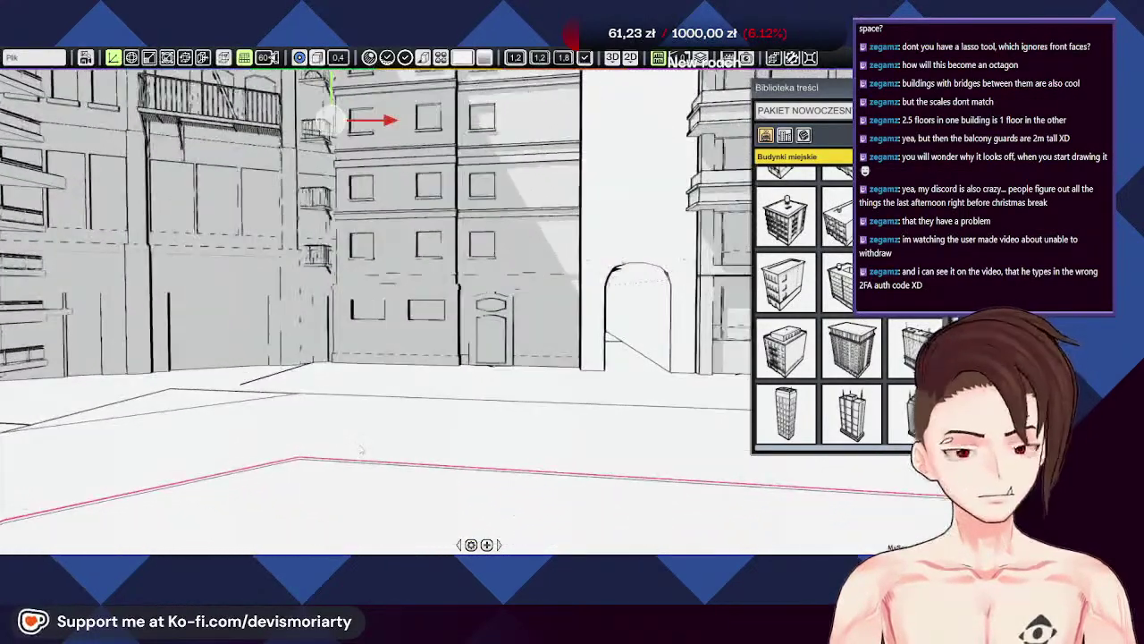
right_drag(590, 530, 539, 447)
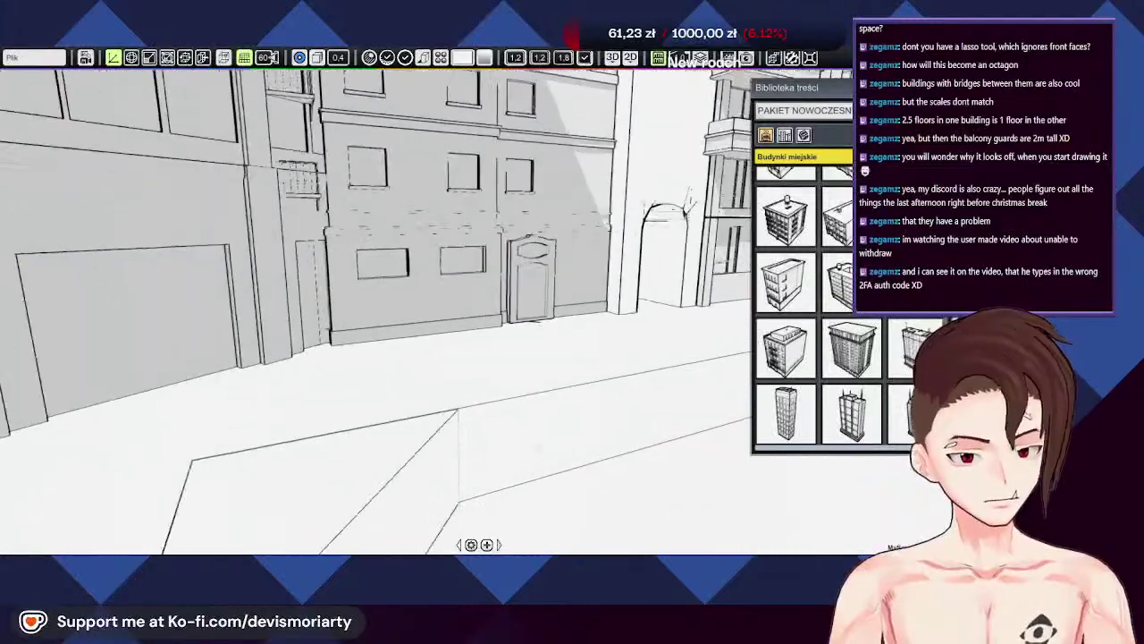
Step: Browse the content library's categories and switch it to the street props, Rekwizyty uliczne
click(791, 157)
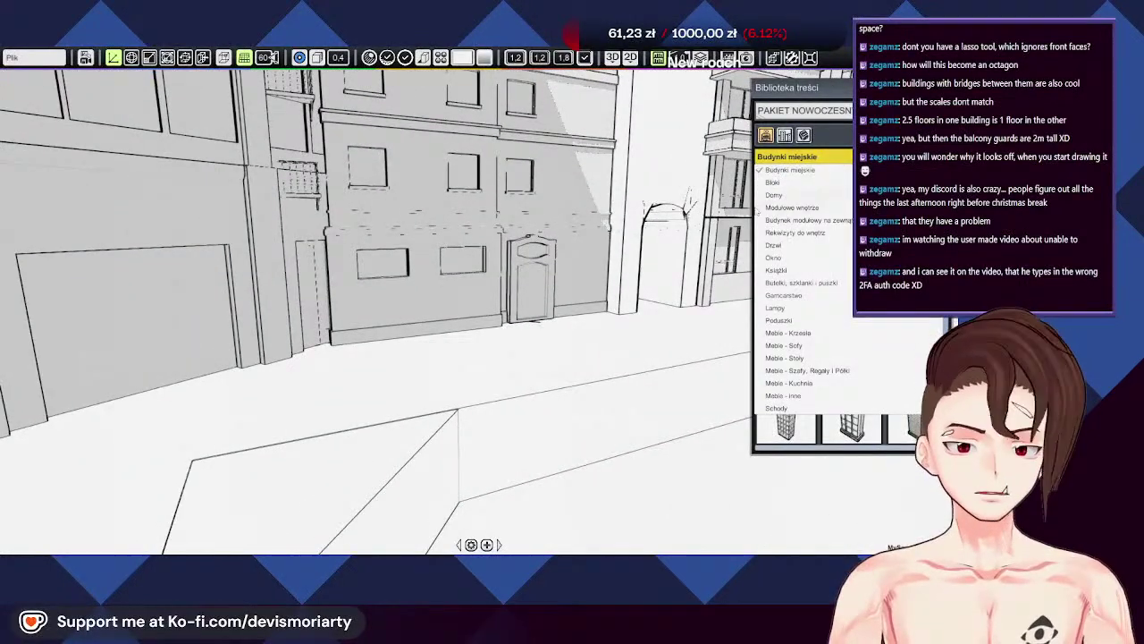
click(800, 234)
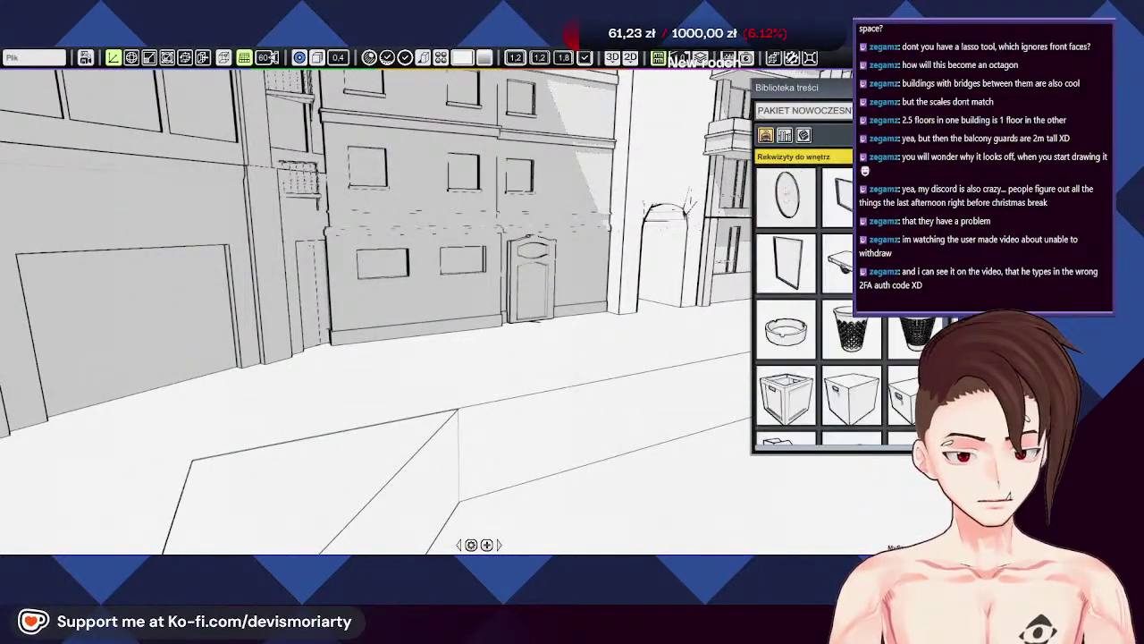
click(796, 156)
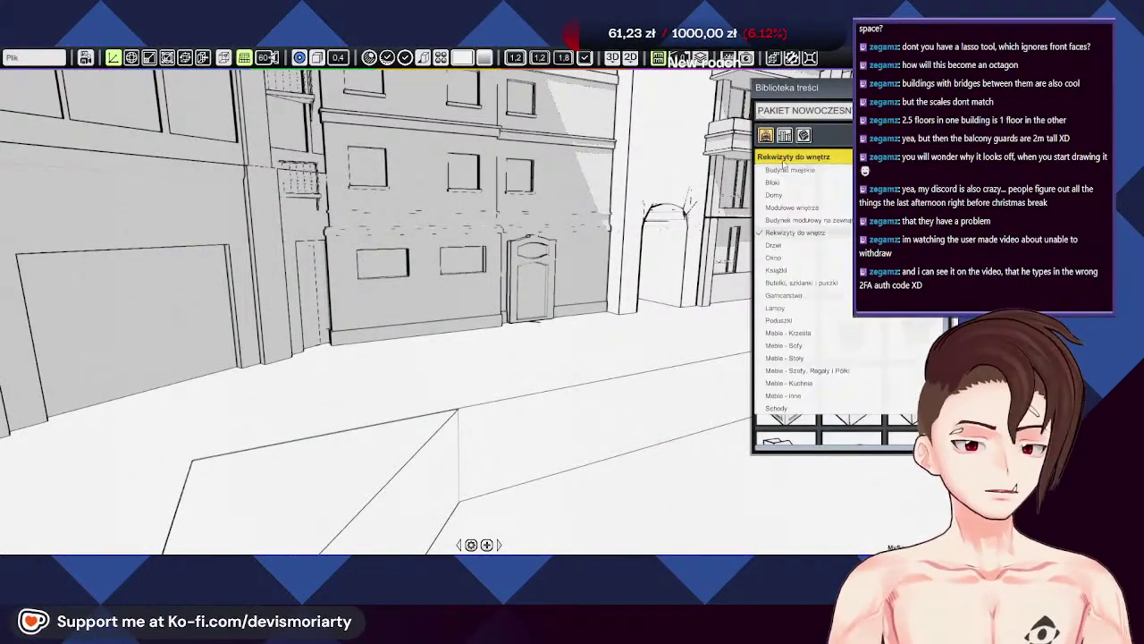
click(786, 221)
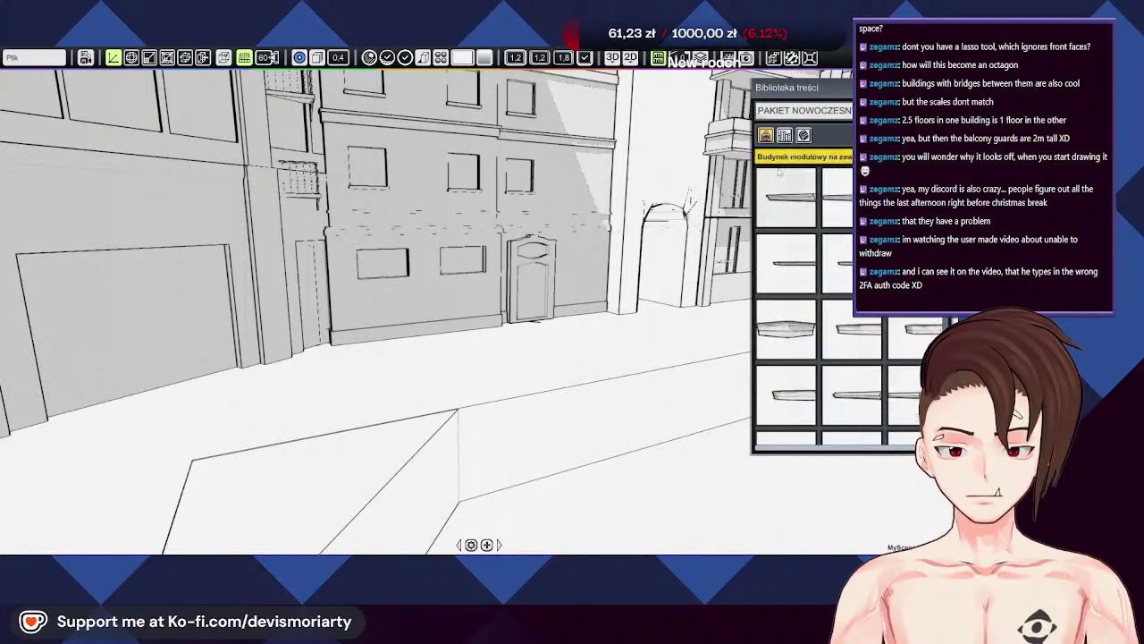
click(780, 158)
scroll(803, 361, down, 1)
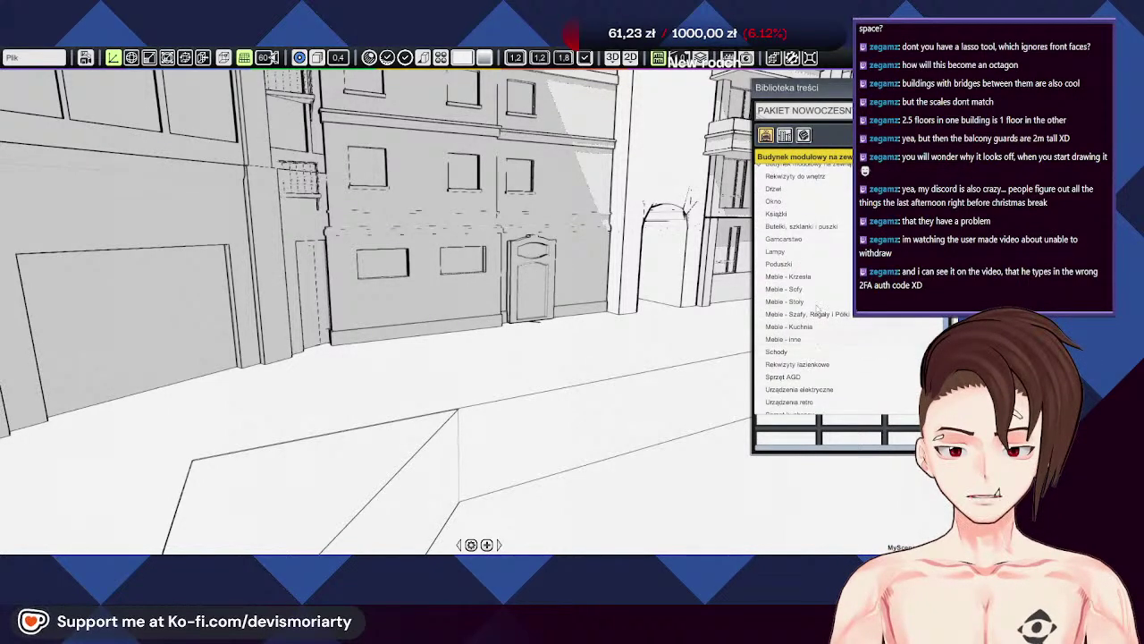
scroll(809, 353, down, 3)
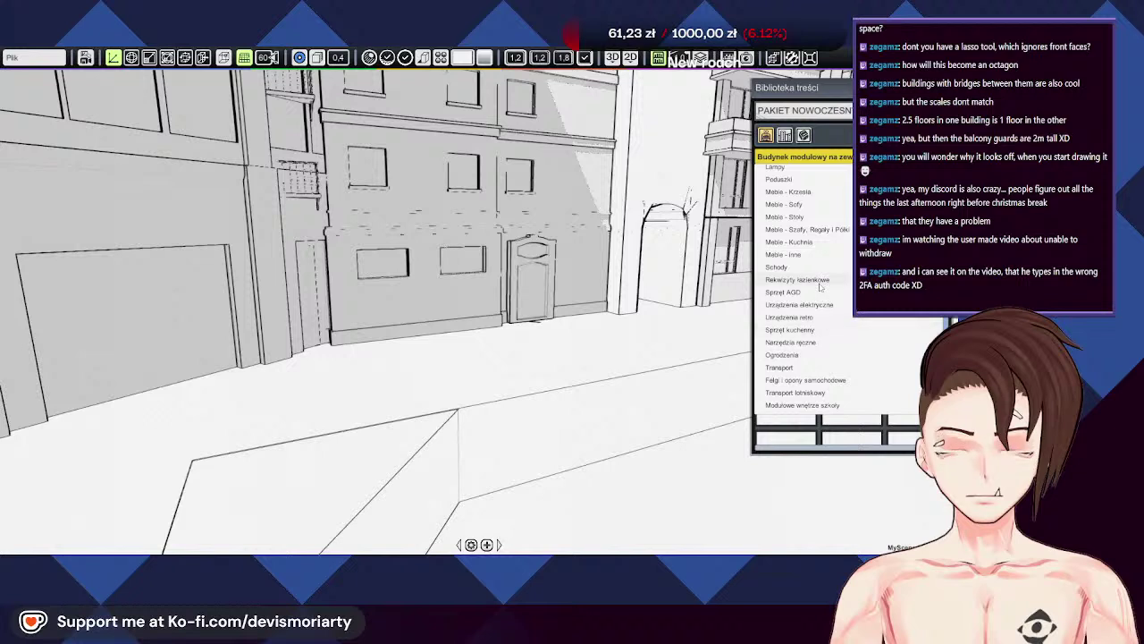
scroll(818, 351, down, 3)
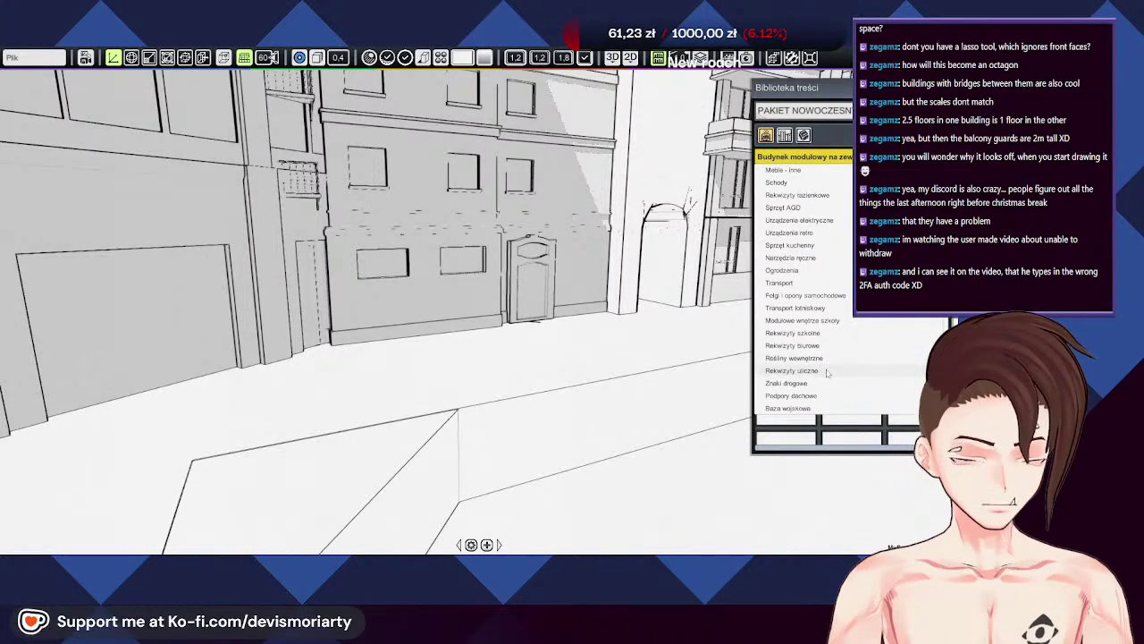
click(820, 370)
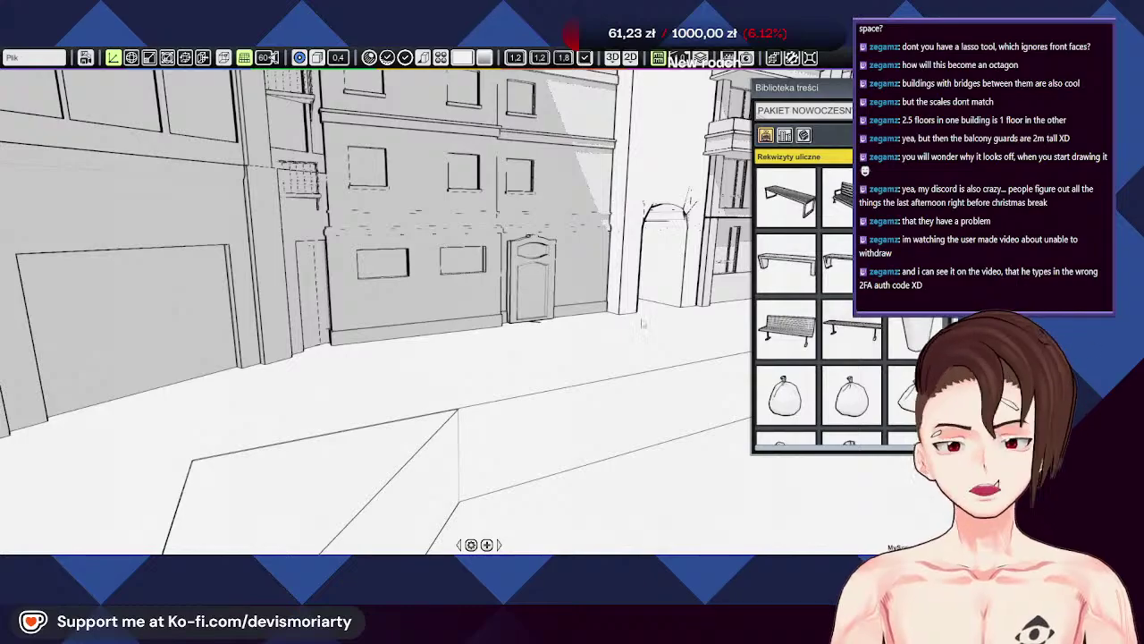
Step: Place the slatted round litter bin with the flared rim between the corner planter and the bench by the clock tower
right_drag(521, 332, 560, 377)
scroll(404, 312, down, 5)
scroll(818, 304, down, 6)
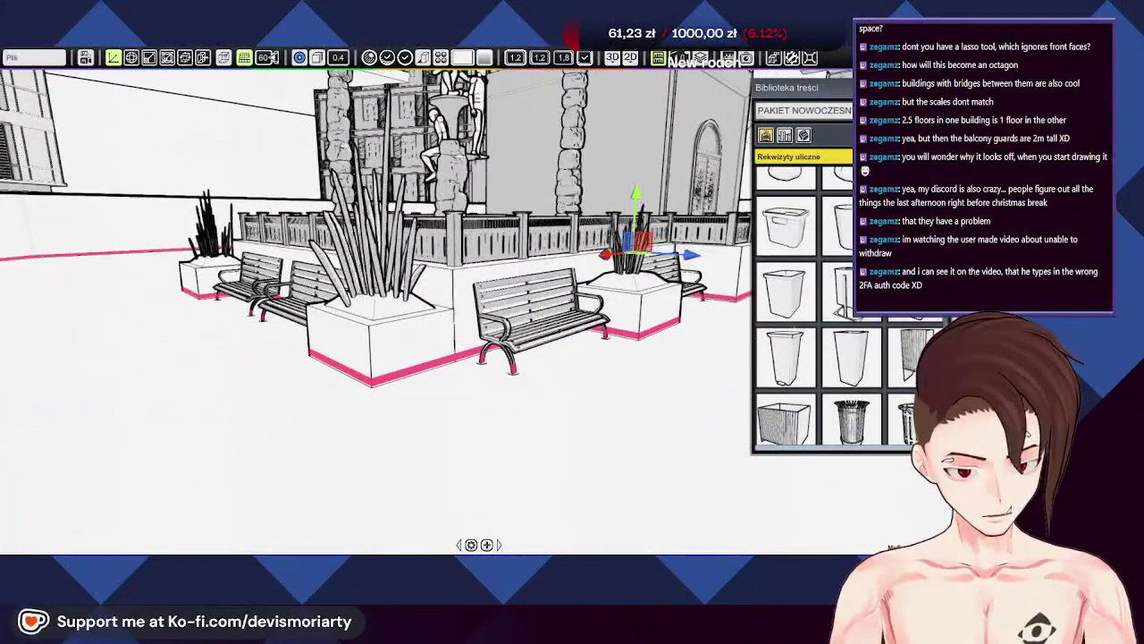
scroll(560, 377, down, 3)
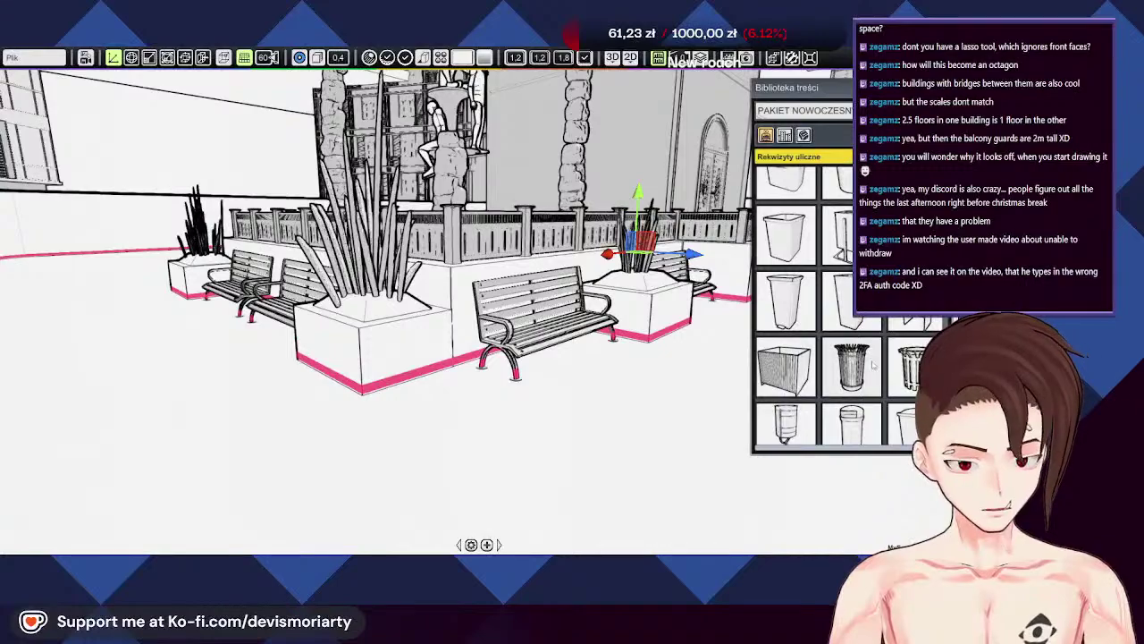
drag(850, 375, 430, 404)
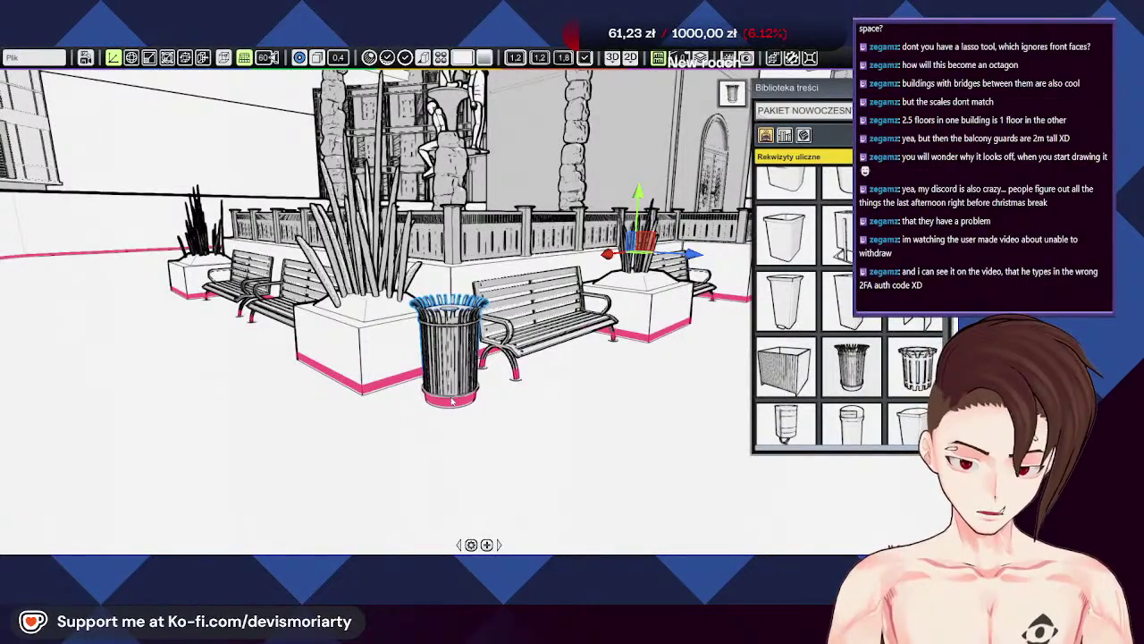
Step: Place the small post-mounted round litter bin between the two neighbouring benches and fine-tune its position in the gap
right_drag(445, 401, 234, 438)
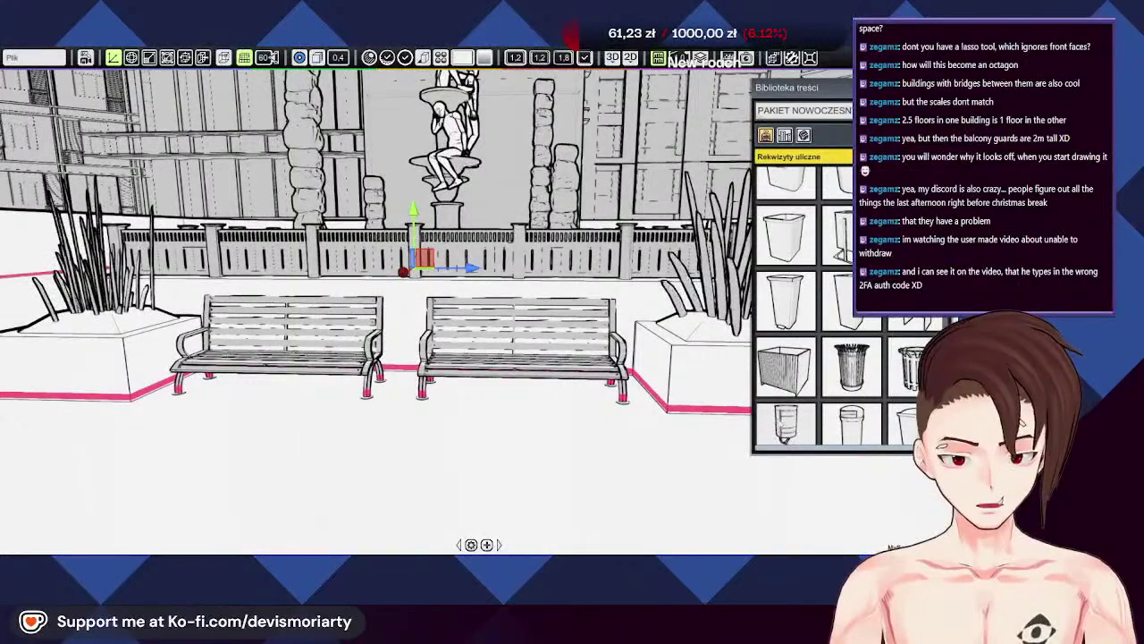
drag(788, 425, 429, 420)
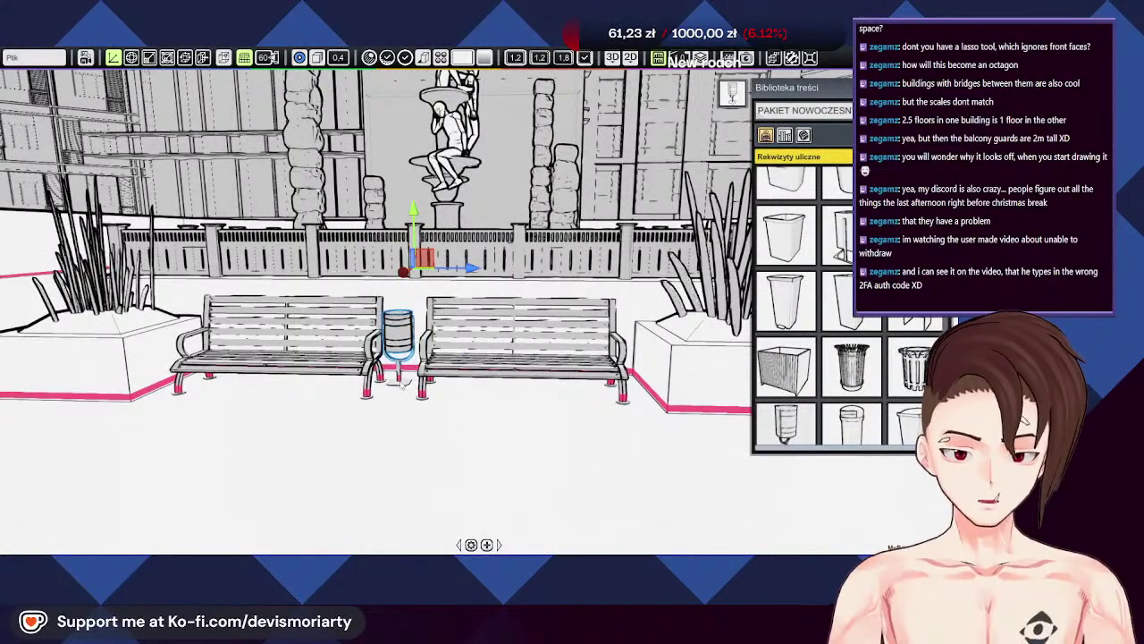
drag(403, 384, 402, 381)
right_drag(402, 382, 422, 407)
click(376, 318)
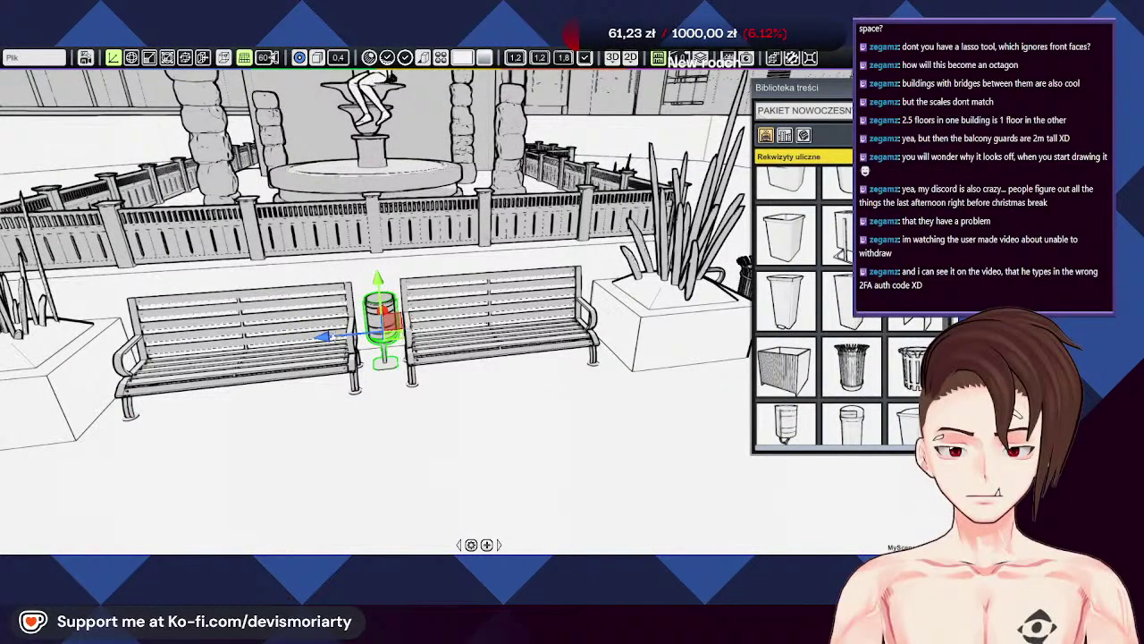
right_drag(331, 338, 461, 371)
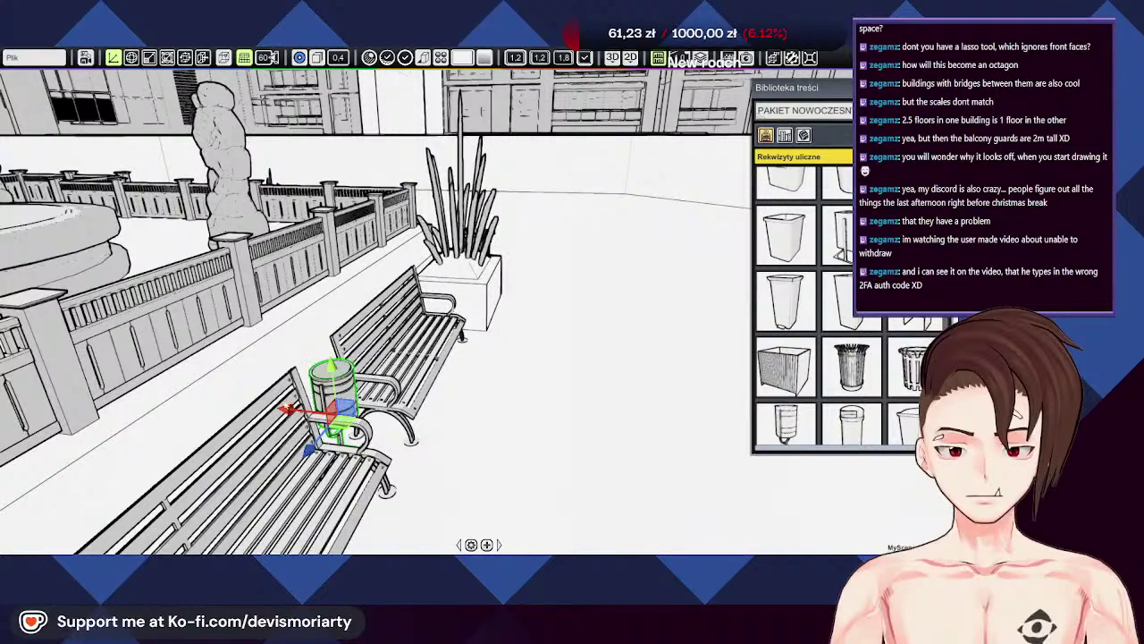
drag(285, 412, 300, 412)
click(585, 401)
Step: Try a roofed kiosk from the street props on the open plaza floor beside the benches and fountain enclosure, and remove it
scroll(575, 386, down, 5)
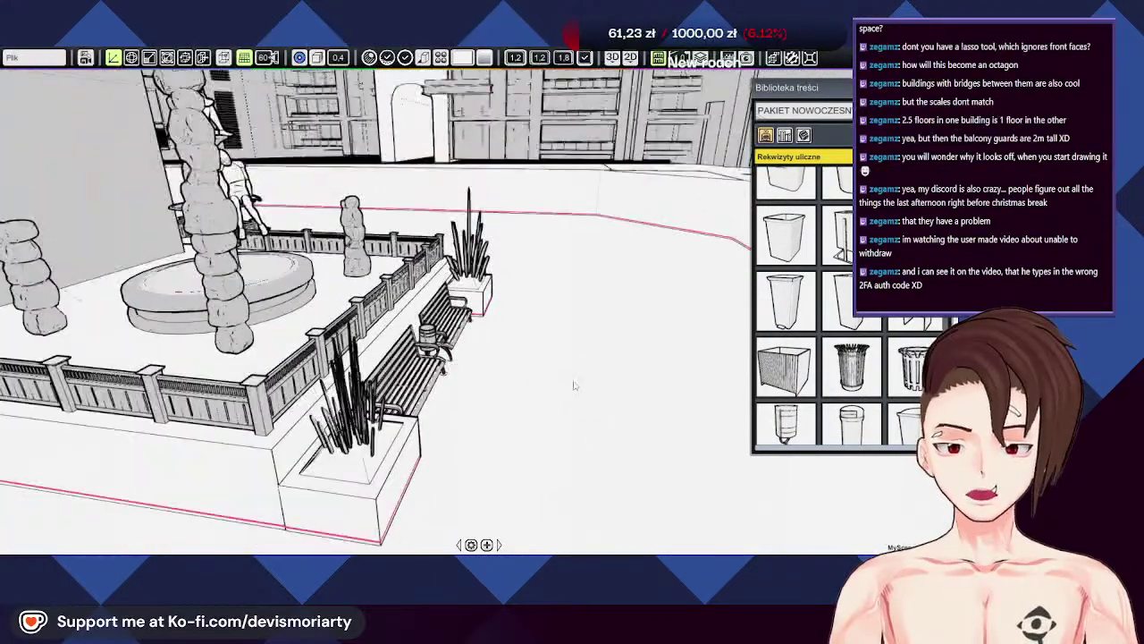
scroll(553, 365, up, 2)
right_drag(553, 364, 528, 373)
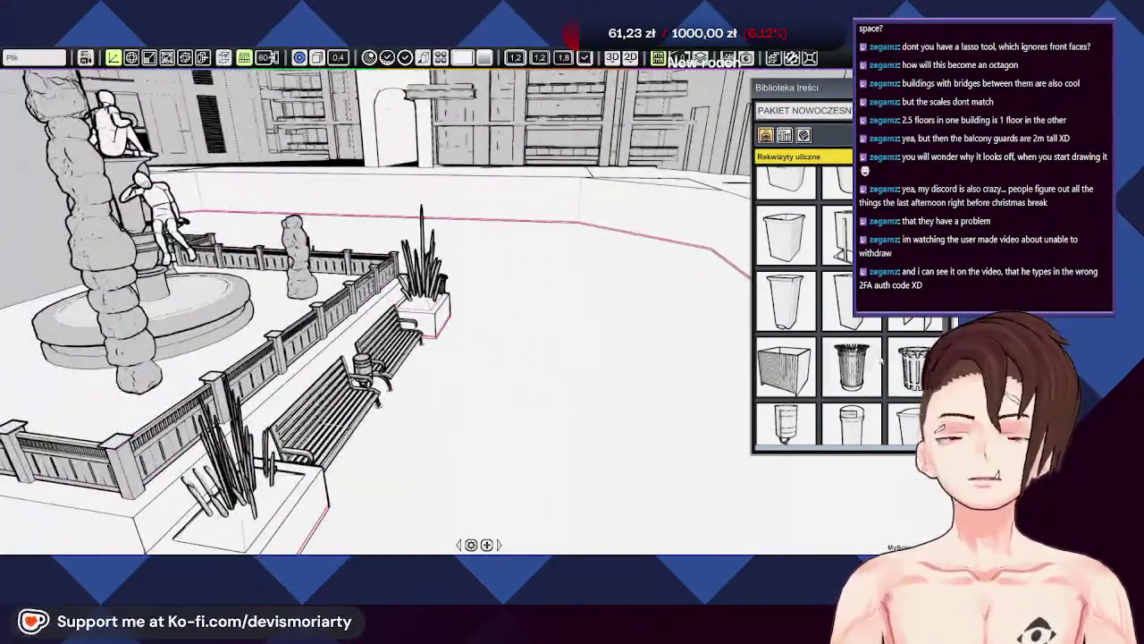
scroll(787, 358, down, 8)
scroll(735, 360, down, 2)
scroll(735, 360, down, 6)
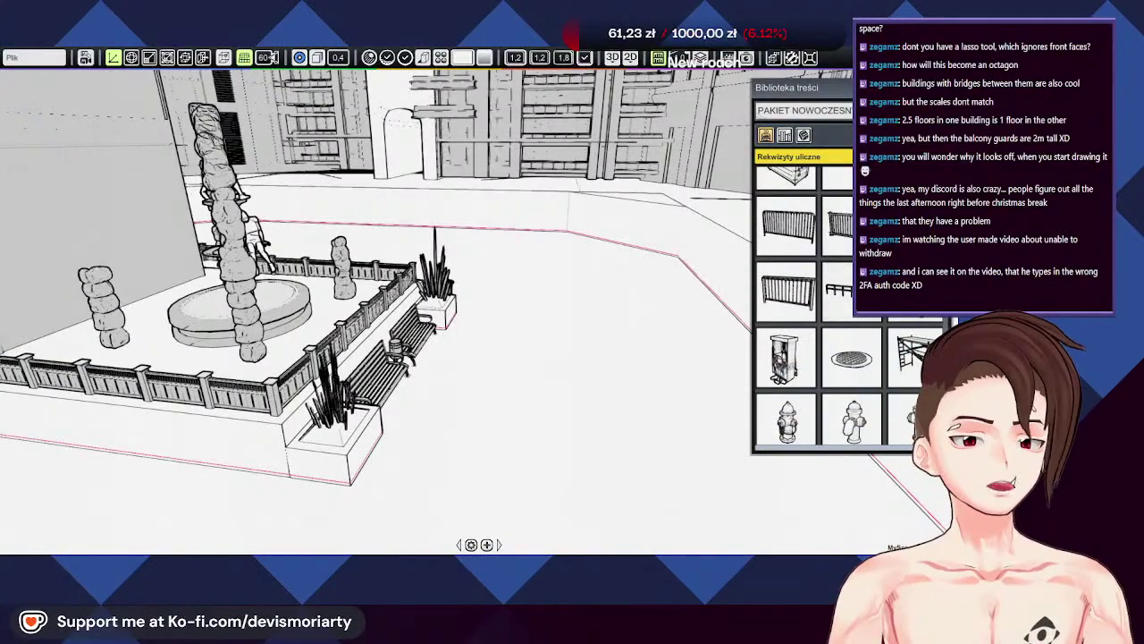
scroll(735, 361, down, 3)
scroll(853, 361, down, 4)
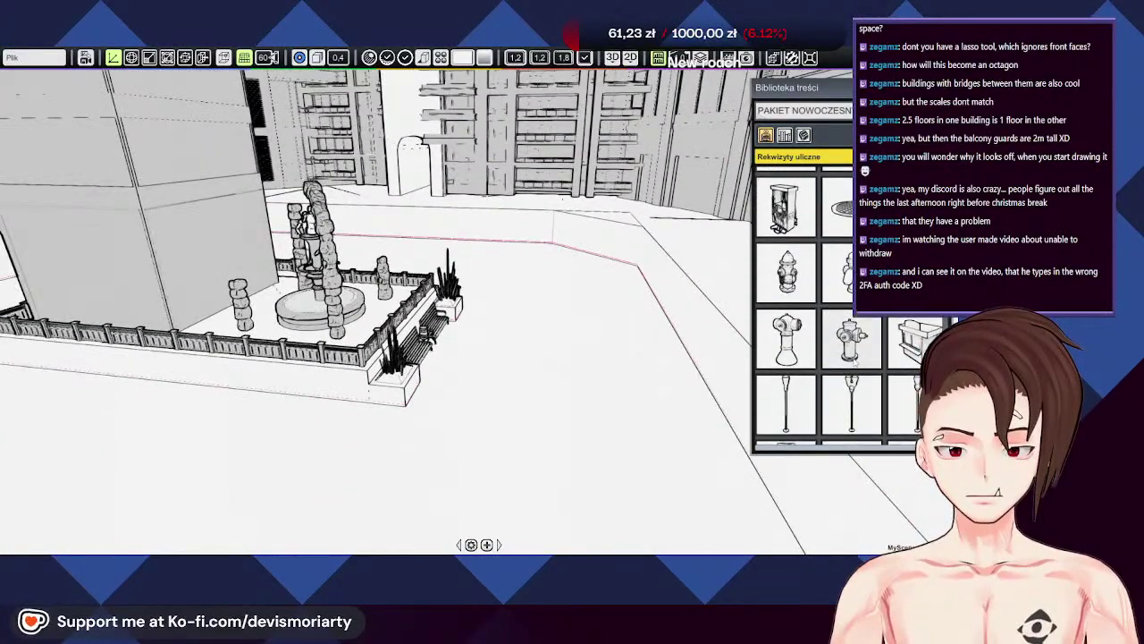
scroll(769, 286, up, 2)
scroll(797, 277, up, 1)
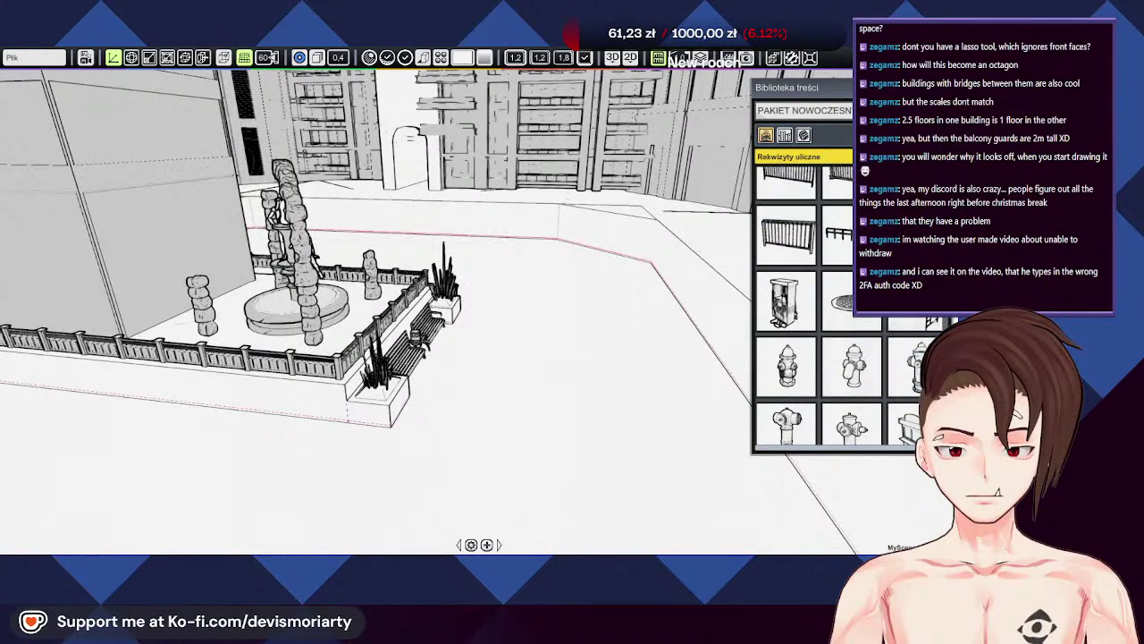
drag(805, 299, 590, 341)
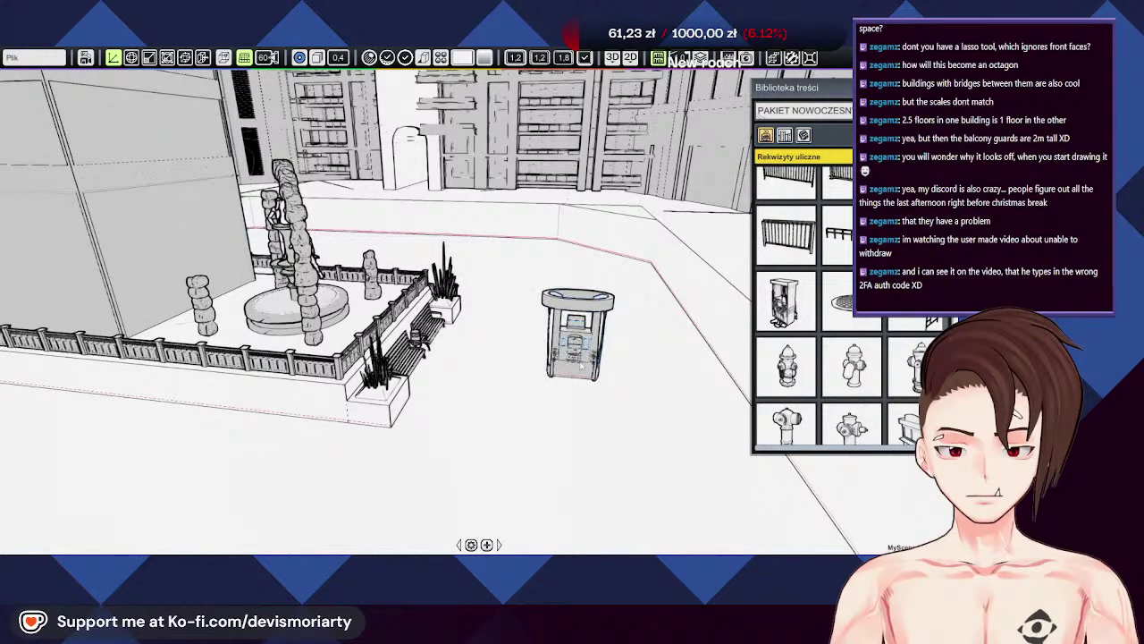
key(Delete)
Step: Browse the remaining street props and examine the raised plaza edge in front of the building with the panelled door
scroll(856, 362, down, 5)
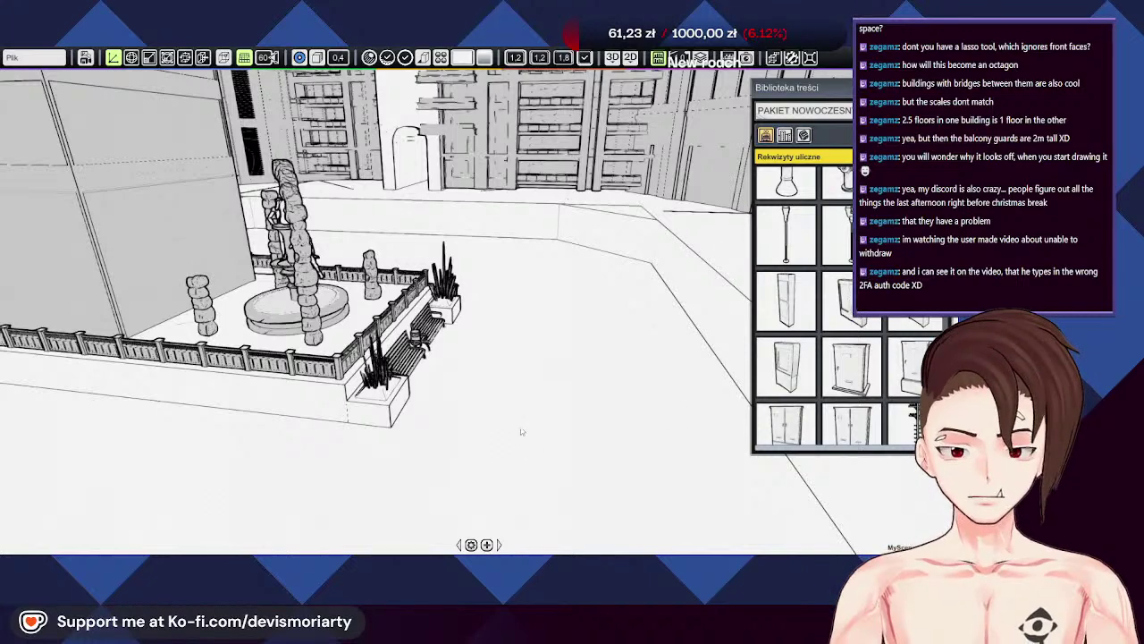
middle_drag(523, 431, 542, 450)
scroll(850, 378, down, 1)
scroll(844, 393, down, 10)
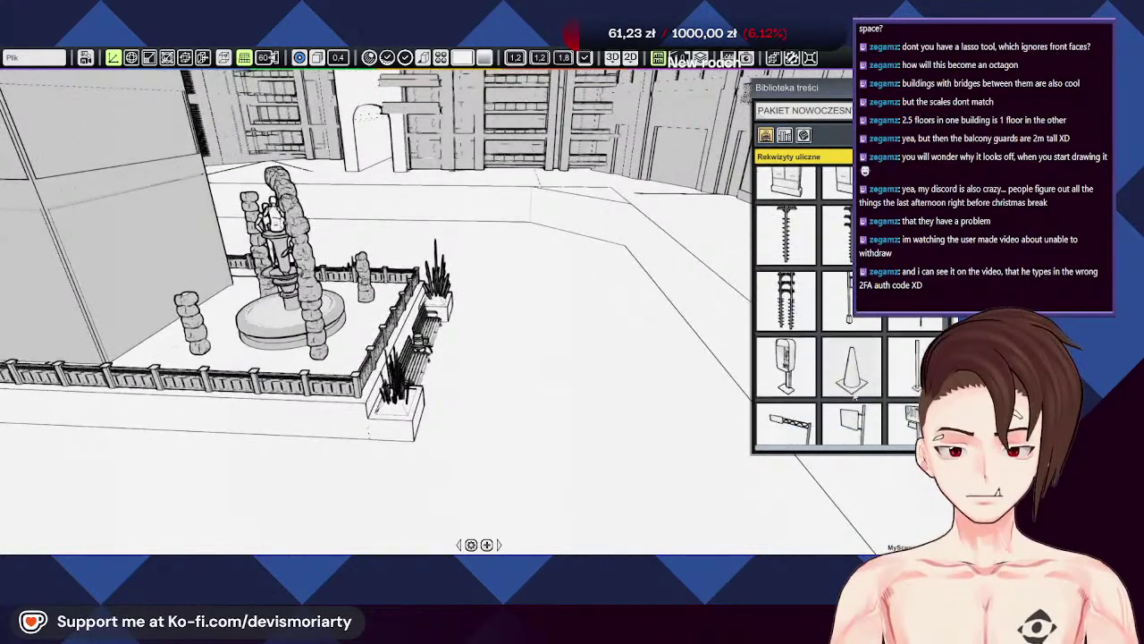
scroll(832, 393, down, 8)
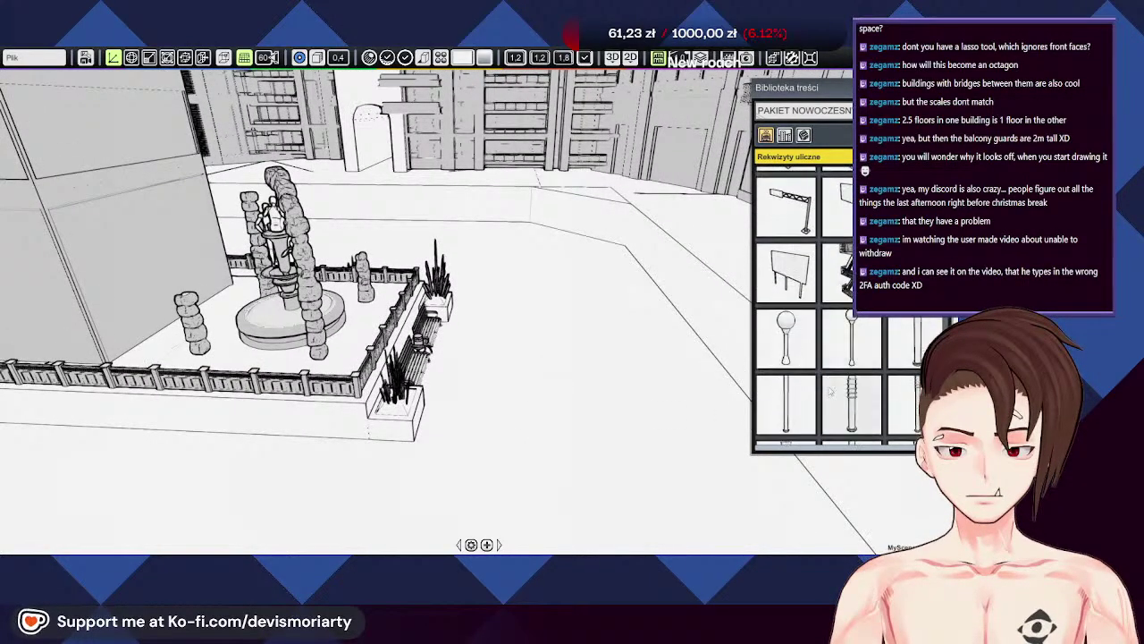
scroll(815, 402, down, 8)
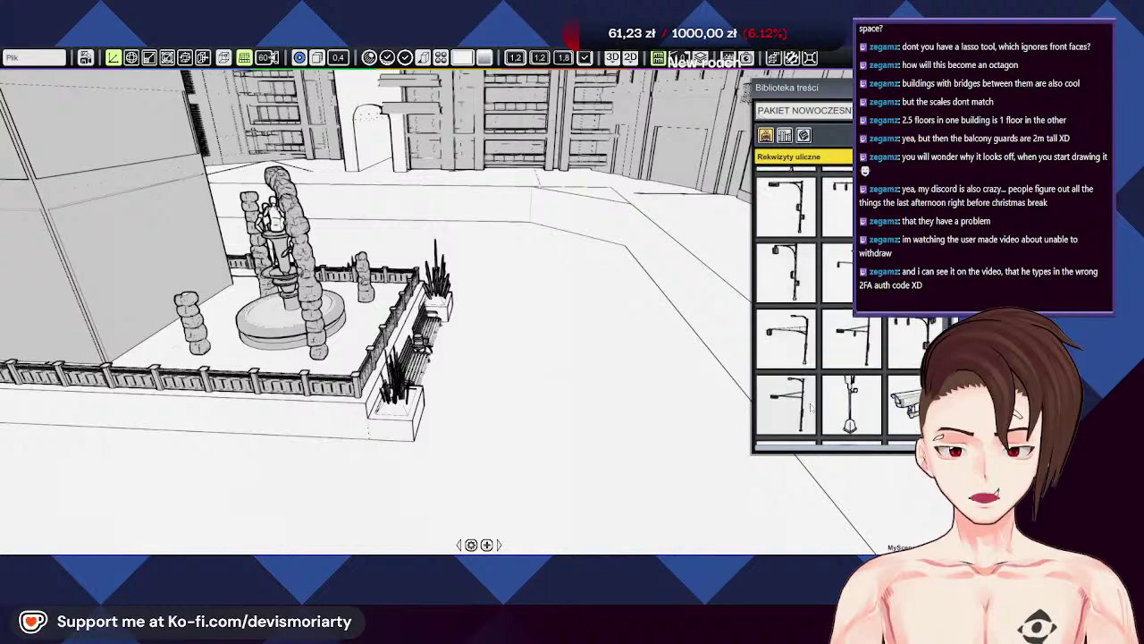
scroll(815, 404, down, 5)
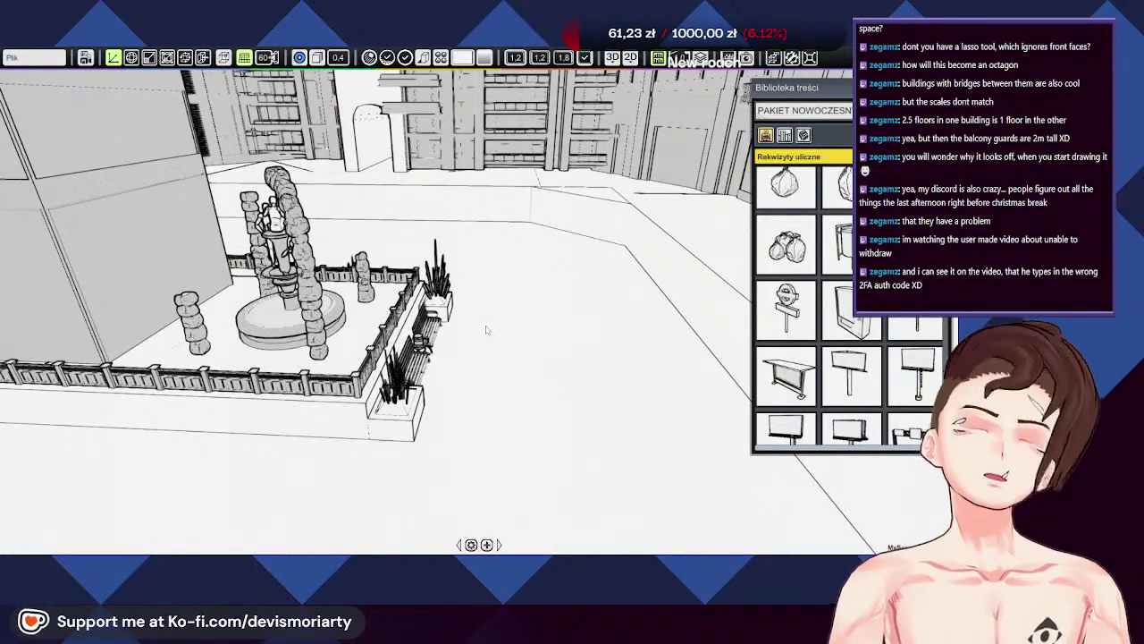
middle_drag(489, 331, 636, 355)
middle_drag(442, 345, 470, 325)
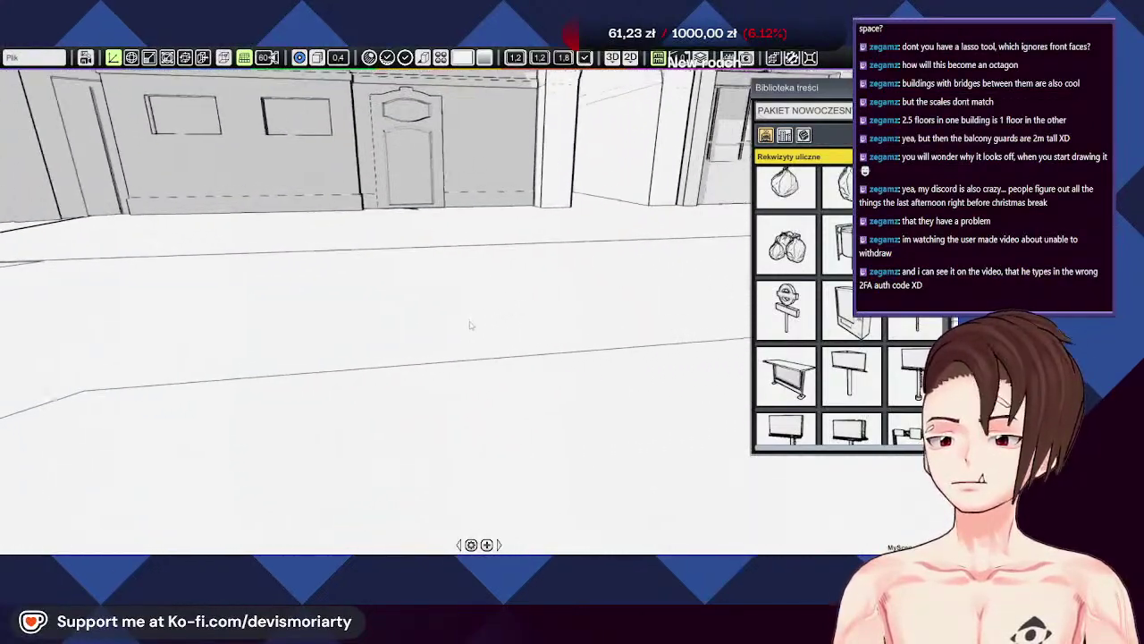
middle_drag(568, 349, 533, 371)
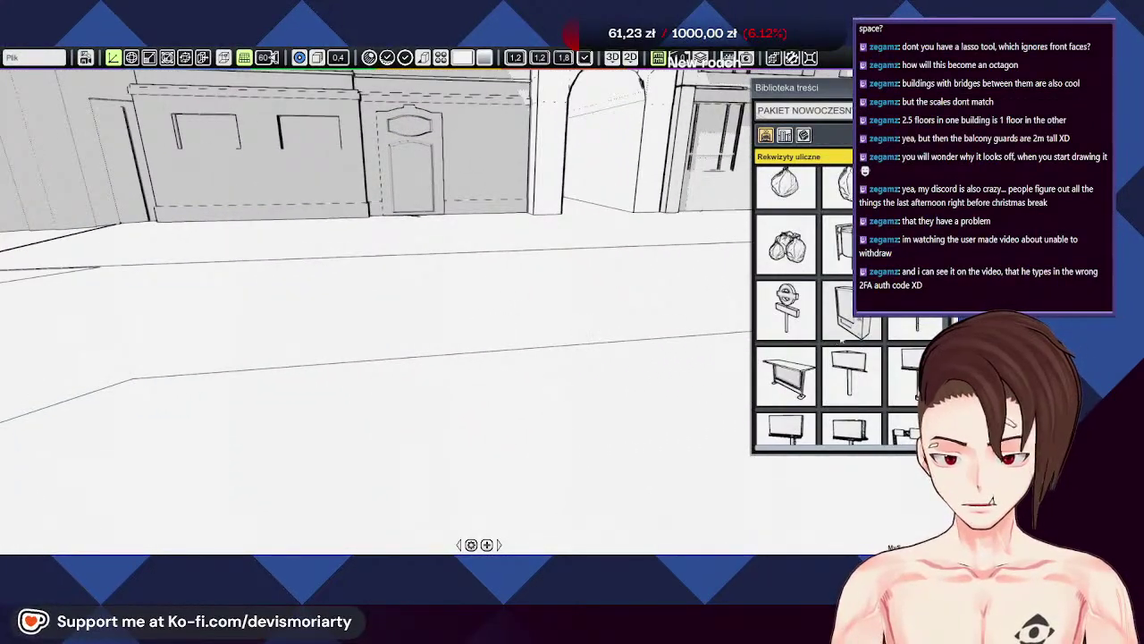
Step: Place a vending machine at the raised plaza edge, rotating it to face the plaza and backing it against the wall
drag(849, 309, 517, 386)
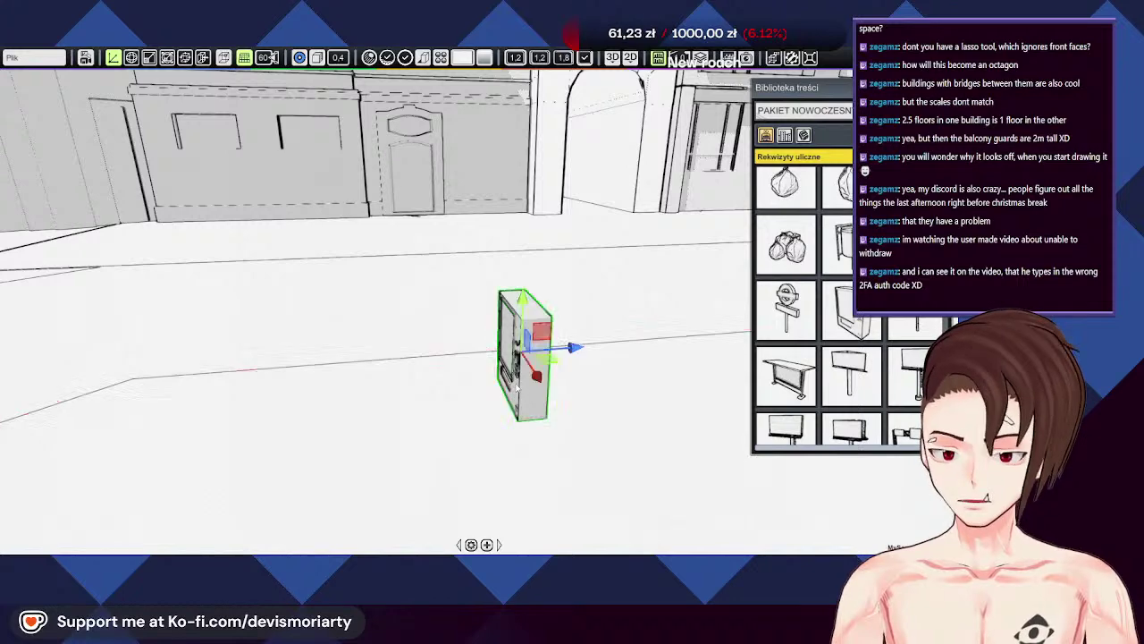
key(r)
key(e)
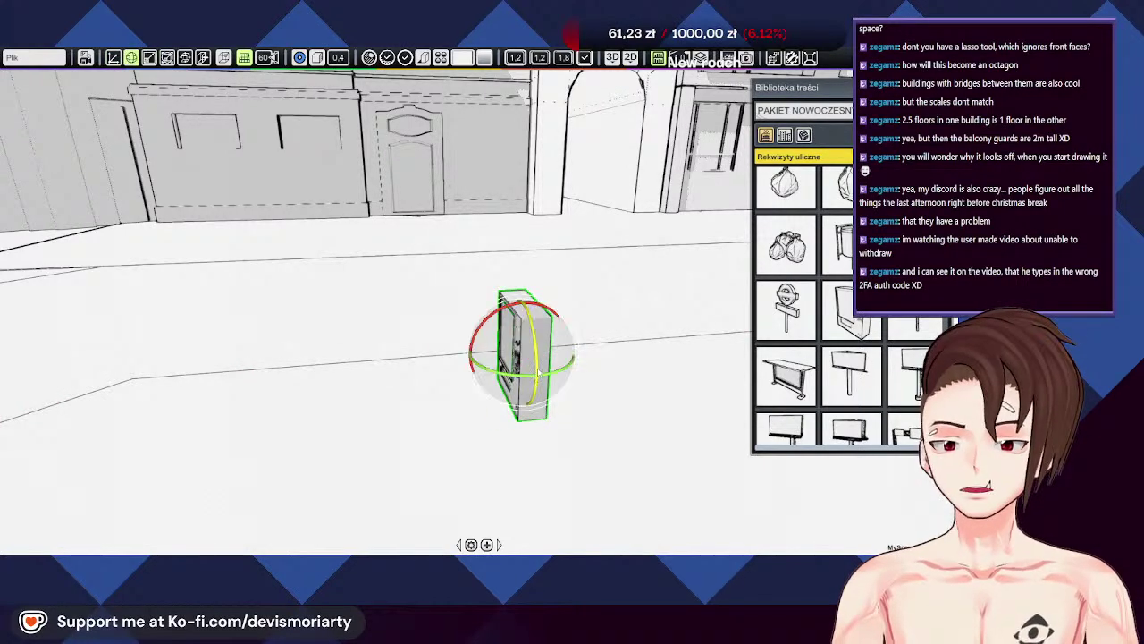
drag(521, 375, 616, 360)
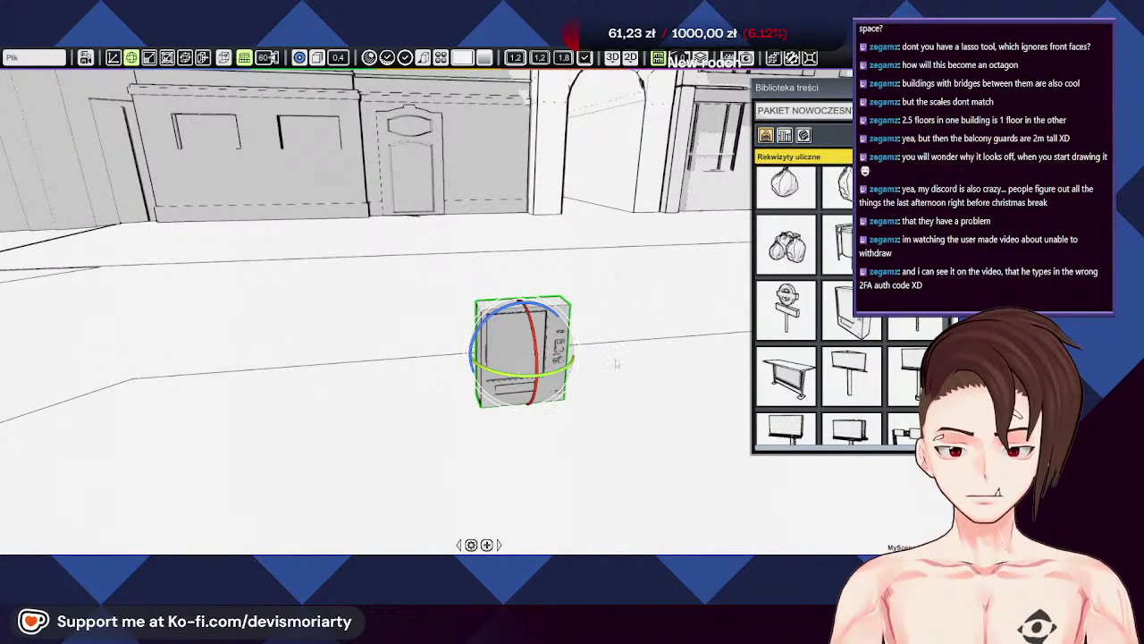
middle_drag(424, 378, 582, 376)
key(w)
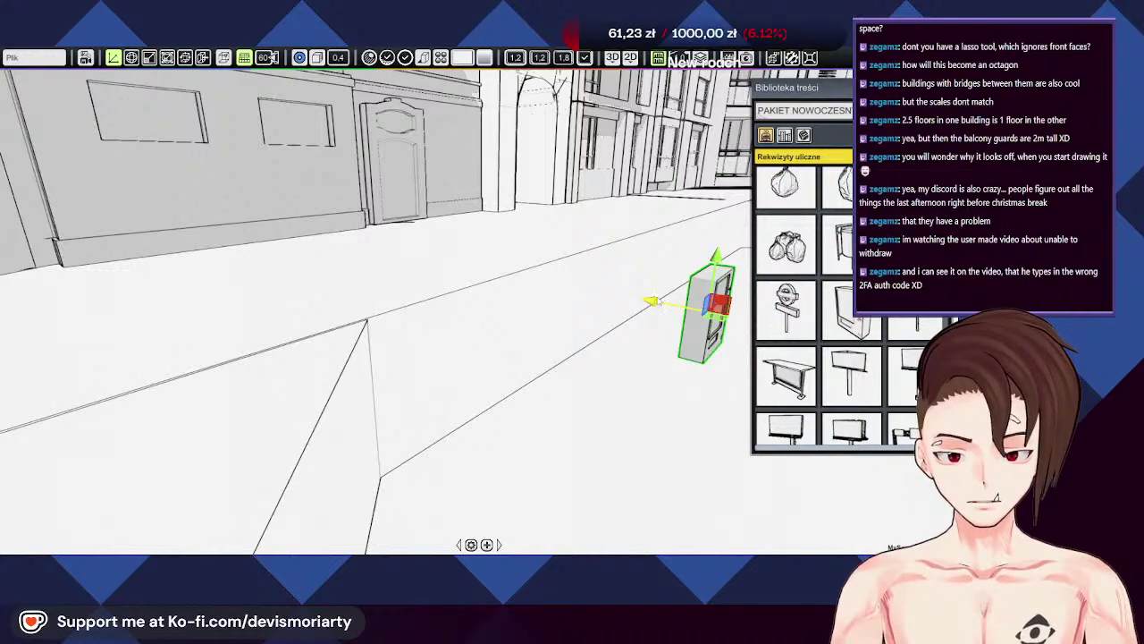
drag(657, 304, 587, 297)
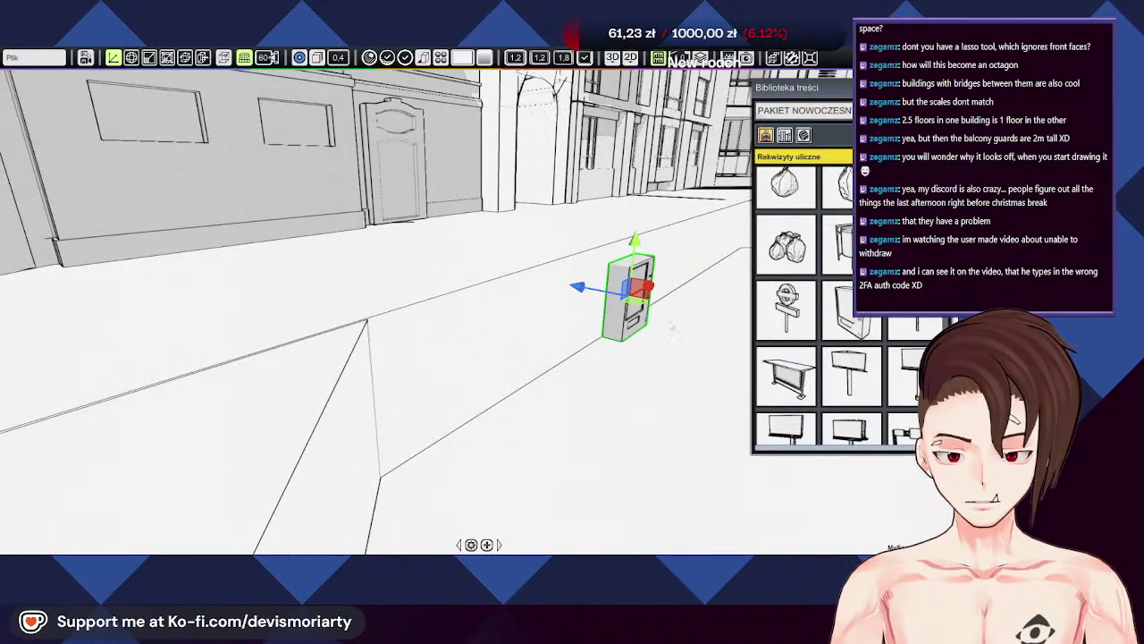
middle_drag(677, 330, 387, 335)
drag(373, 336, 444, 336)
Step: Look through the street props and library categories, and switch the content library to the stairs, Schody
scroll(812, 174, up, 1)
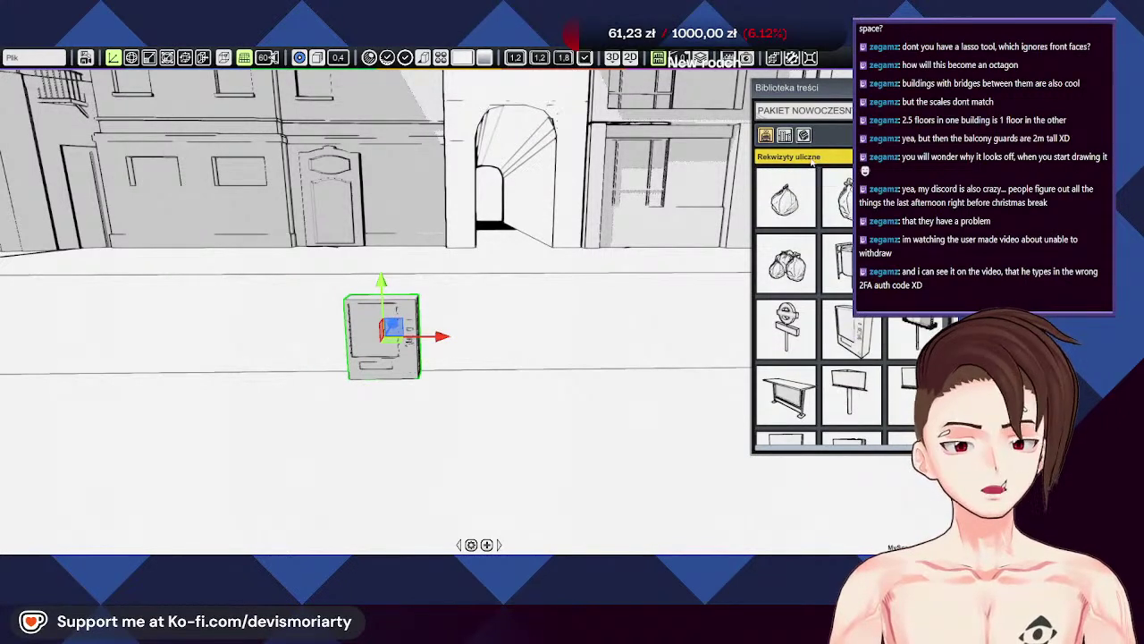
click(811, 158)
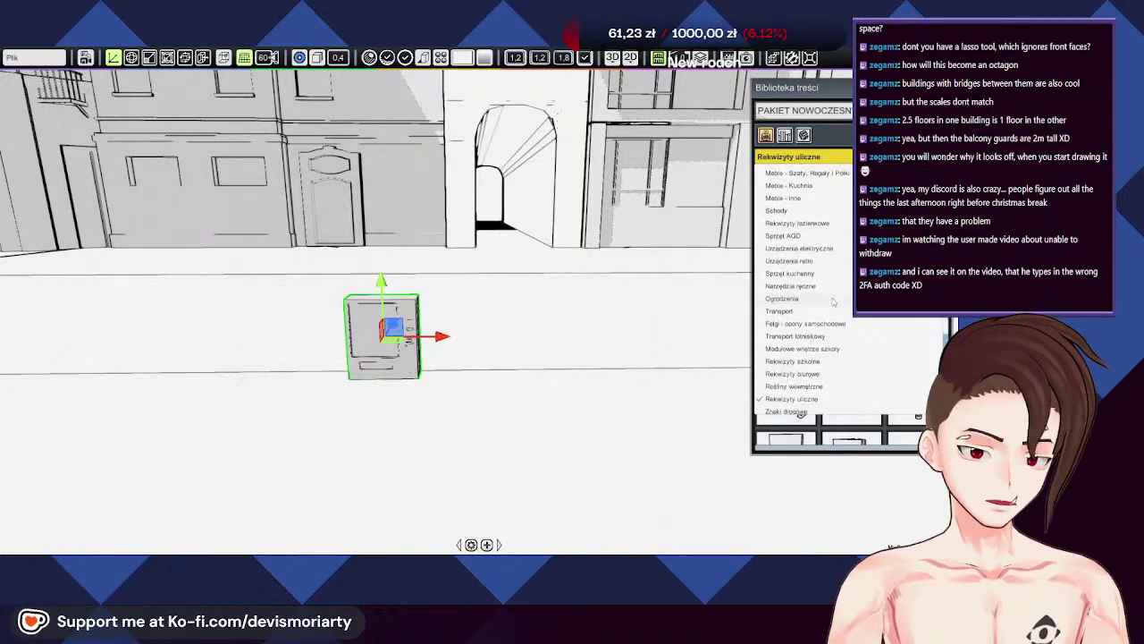
scroll(822, 295, down, 5)
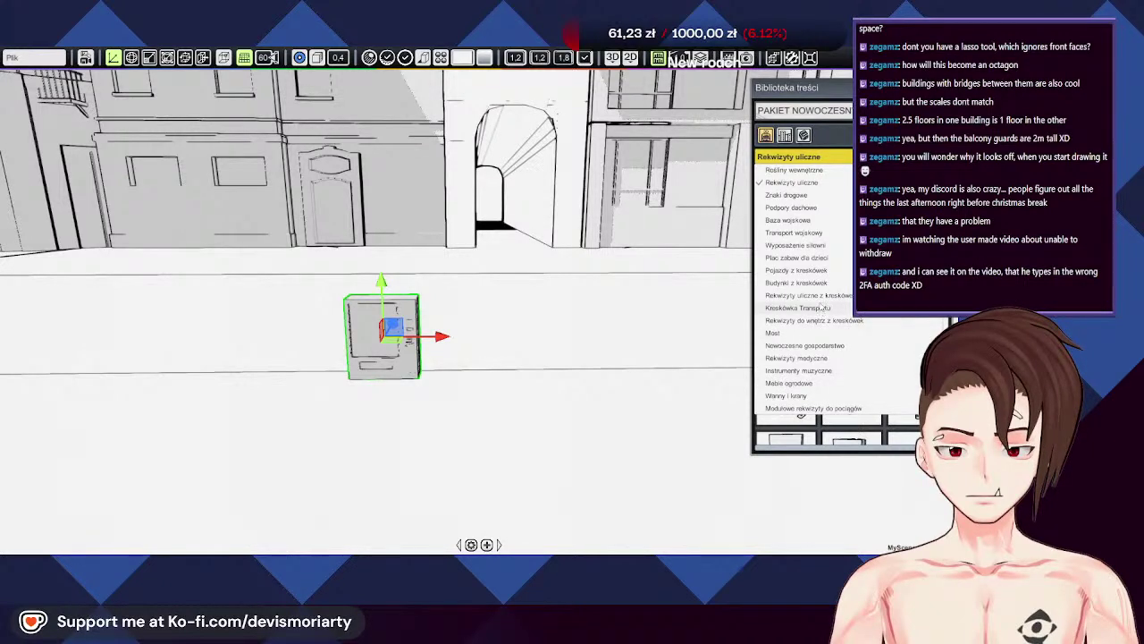
scroll(822, 308, up, 3)
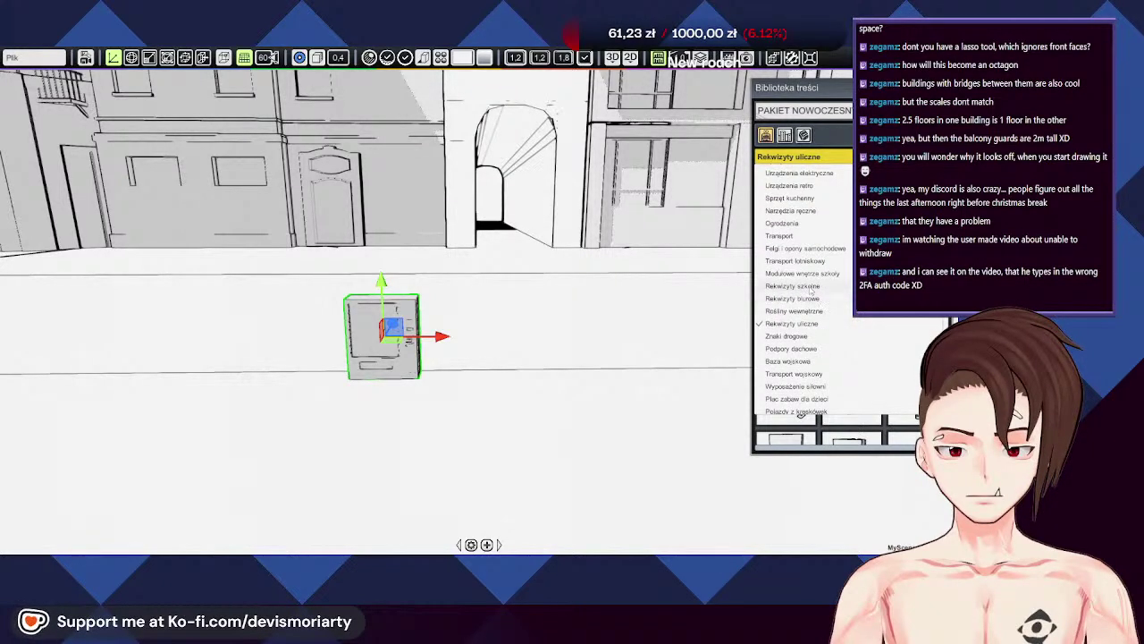
click(816, 161)
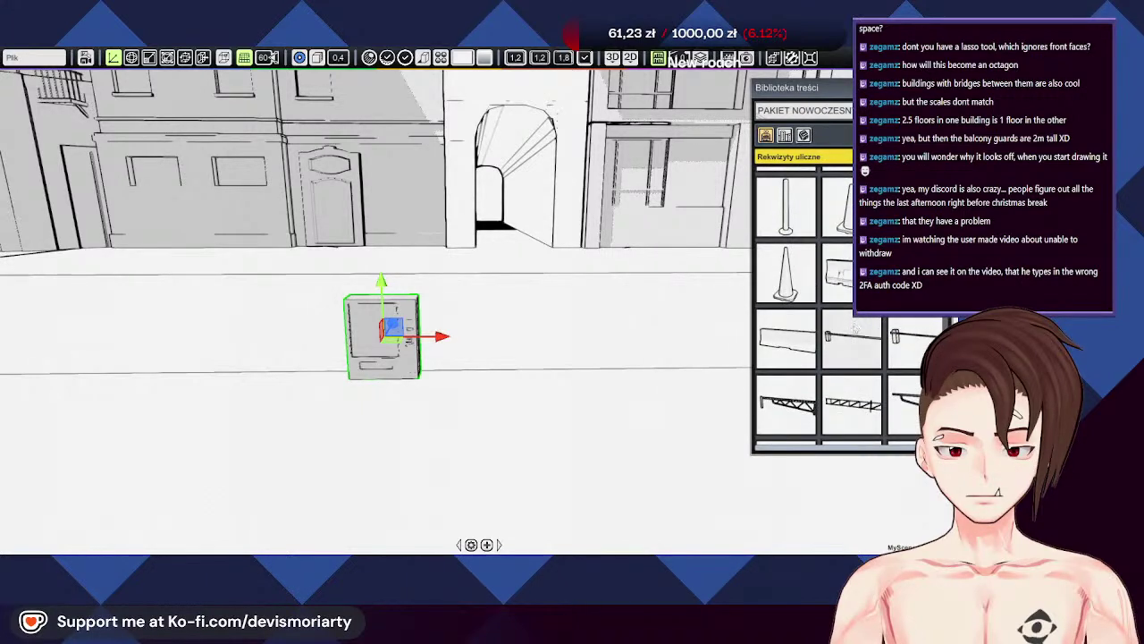
scroll(855, 329, down, 10)
click(817, 158)
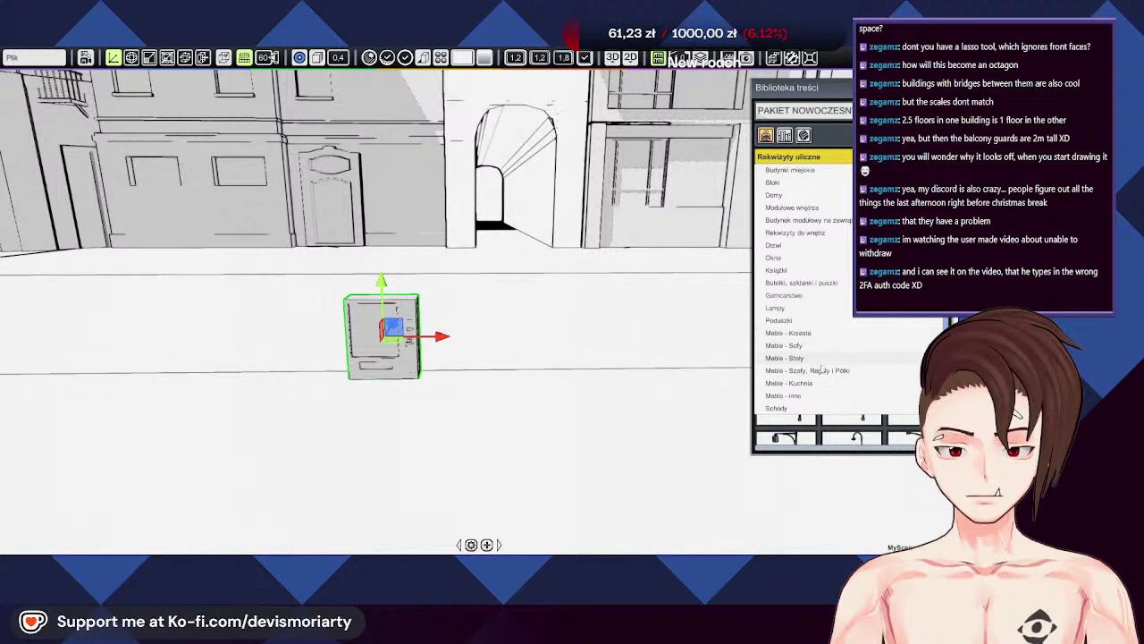
scroll(827, 386, down, 1)
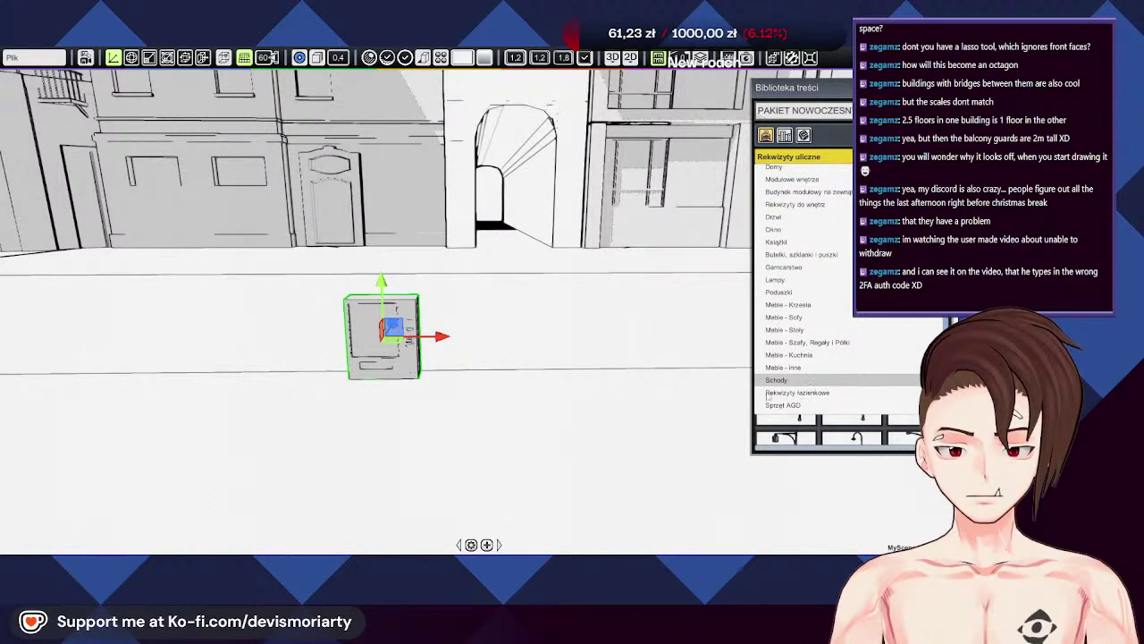
click(769, 382)
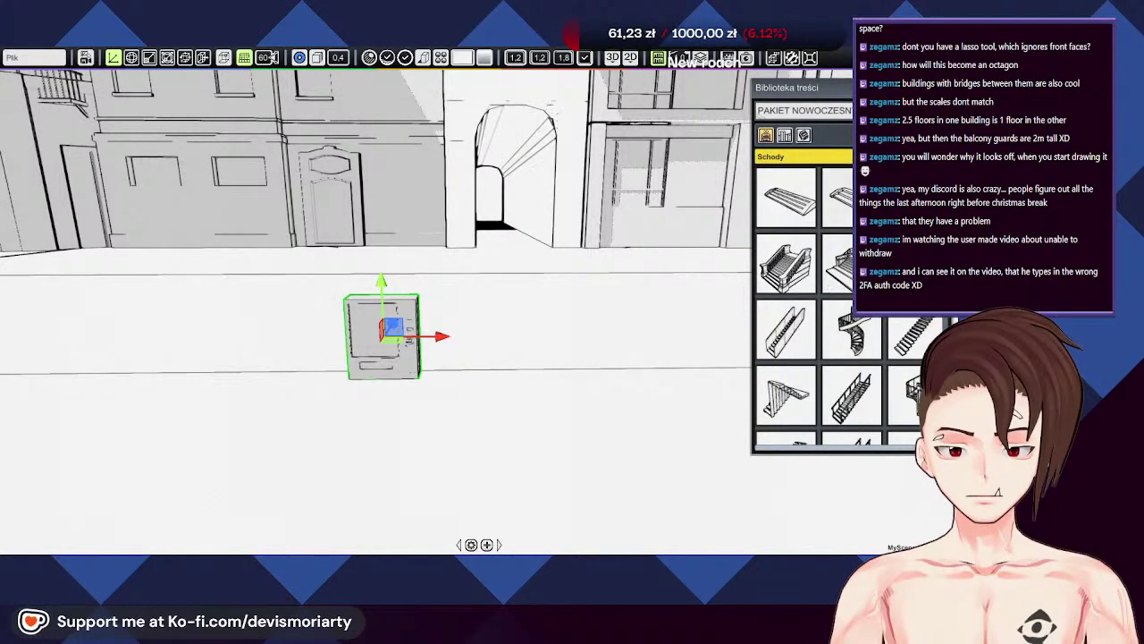
Step: Place the wide low staircase beside the vending machine, rotated parallel to the raised edge and positioned in front of the arched passage
drag(786, 194, 556, 381)
key(e)
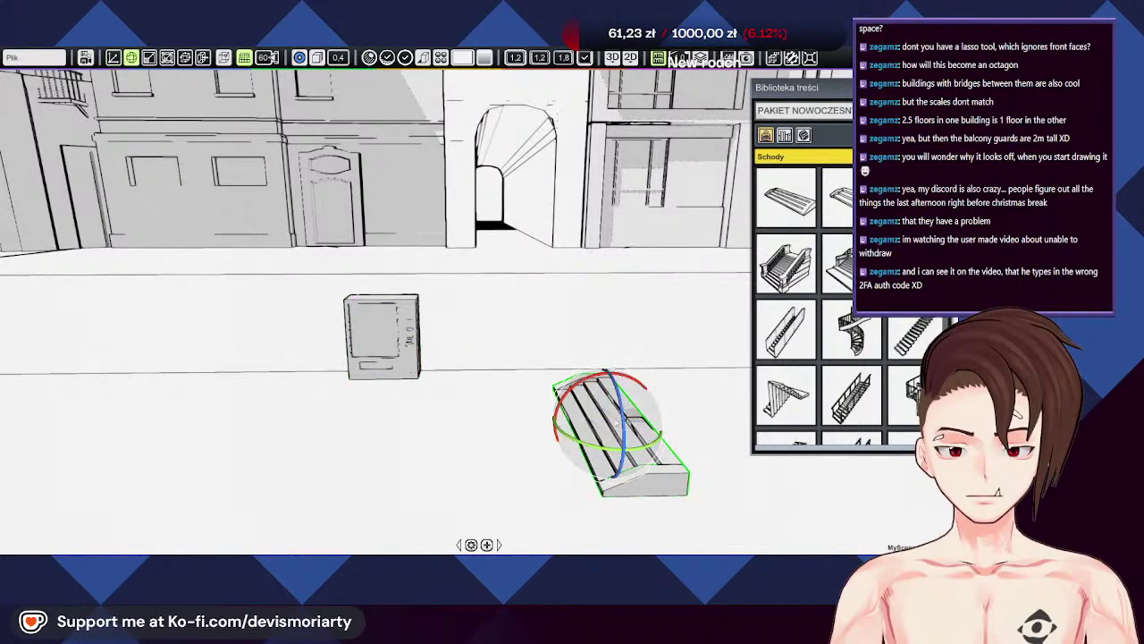
drag(585, 448, 705, 451)
key(ctrl+z)
middle_drag(705, 451, 650, 445)
key(w)
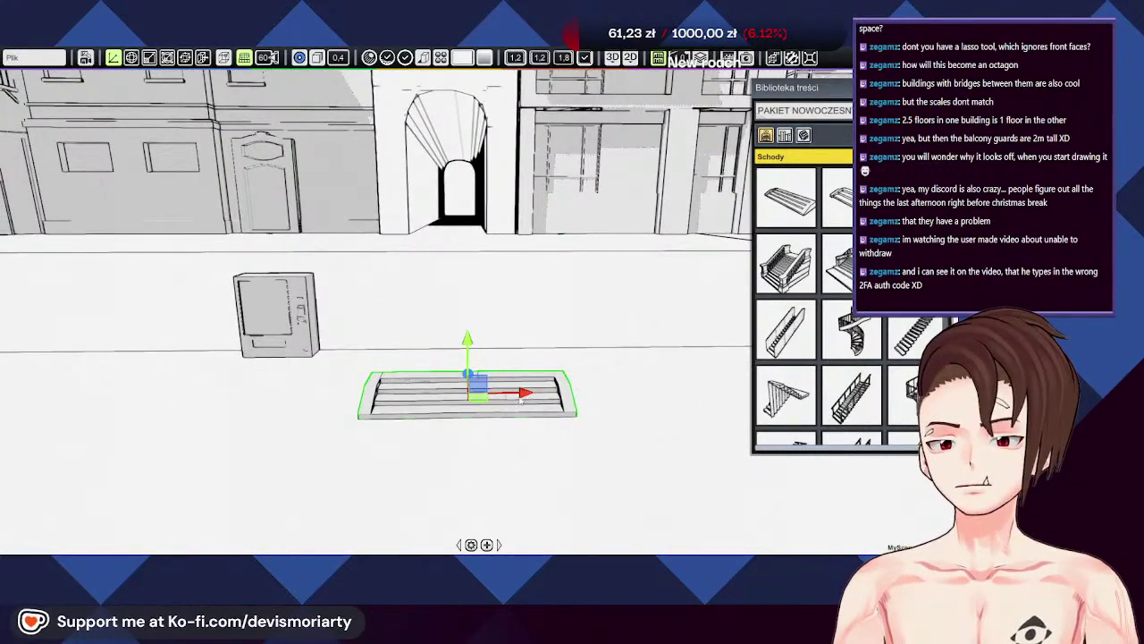
drag(523, 394, 498, 410)
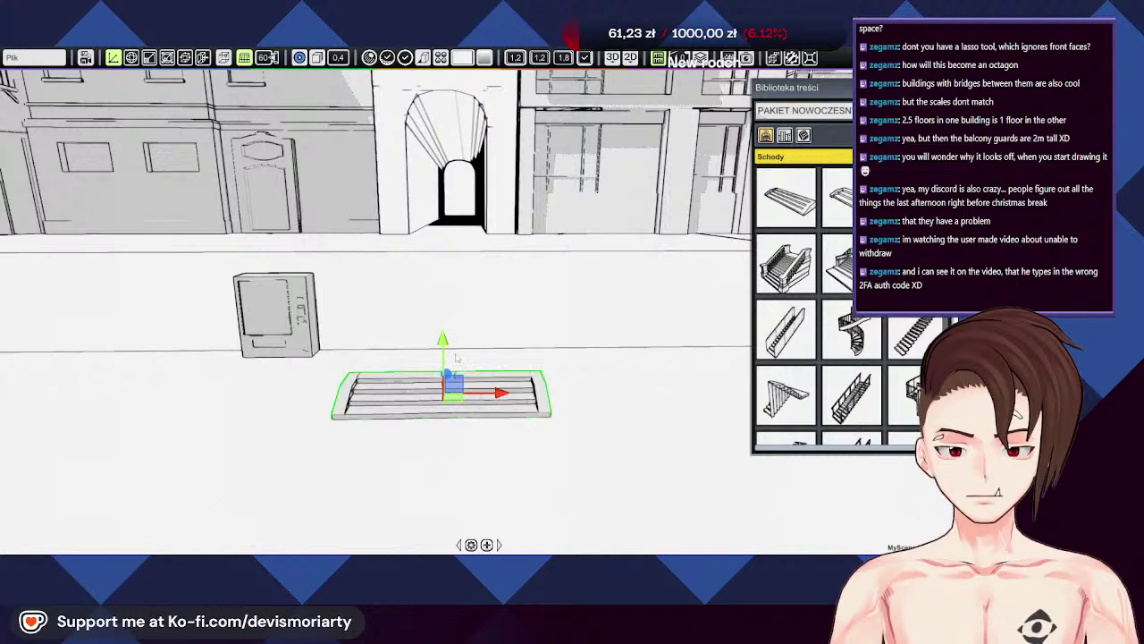
drag(450, 377, 451, 383)
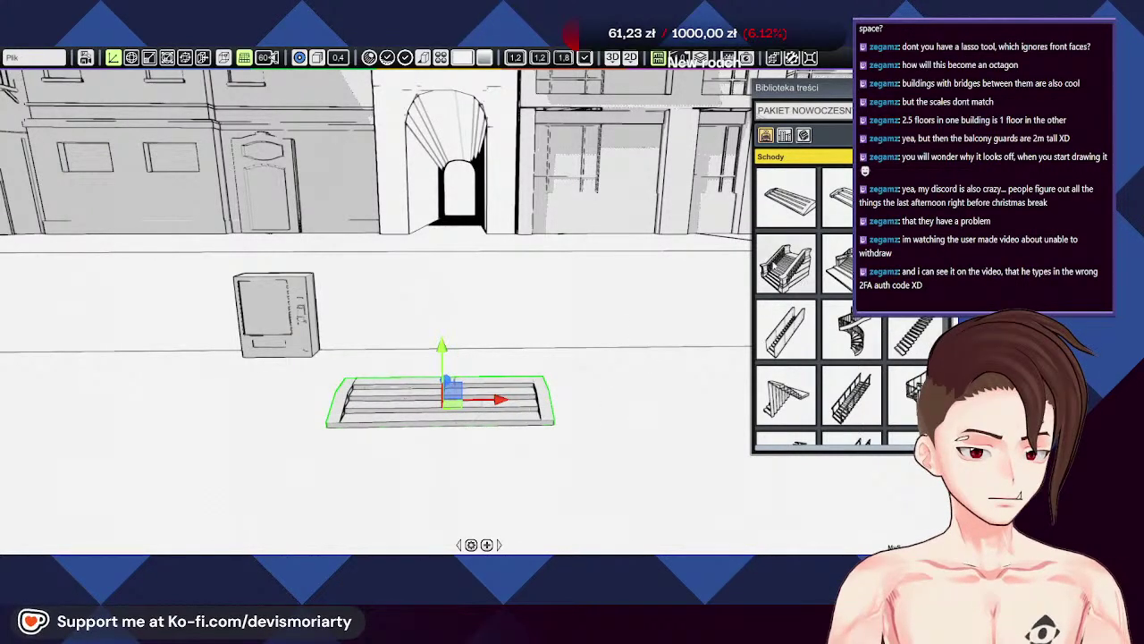
scroll(818, 304, down, 3)
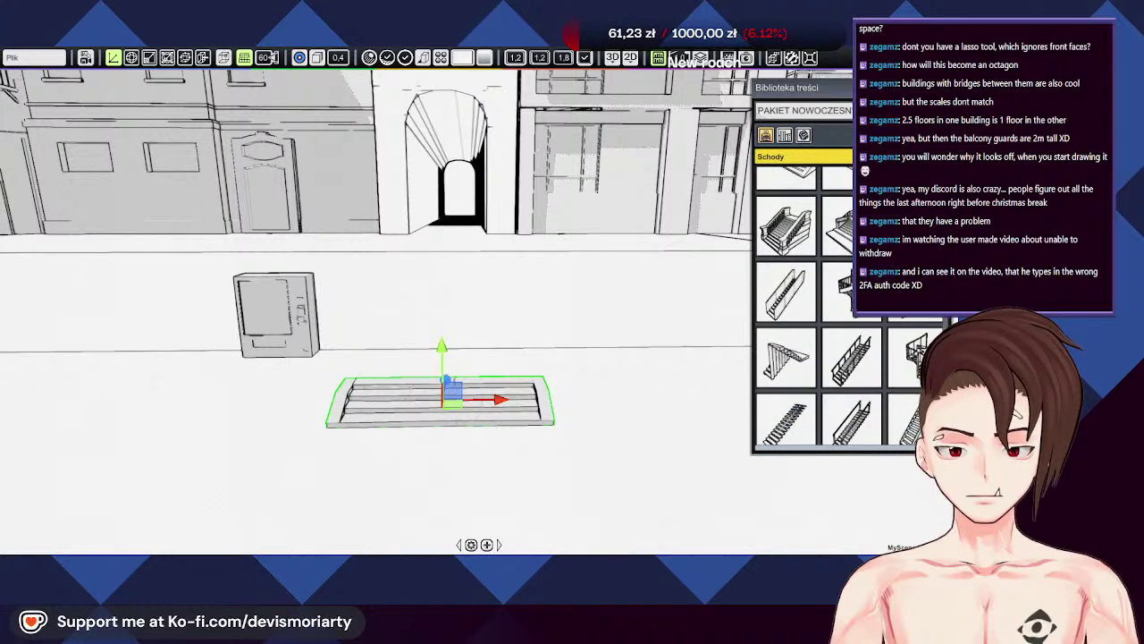
Step: Look through the stair models and delete the wide low staircase beside the vending machine
scroll(887, 323, down, 10)
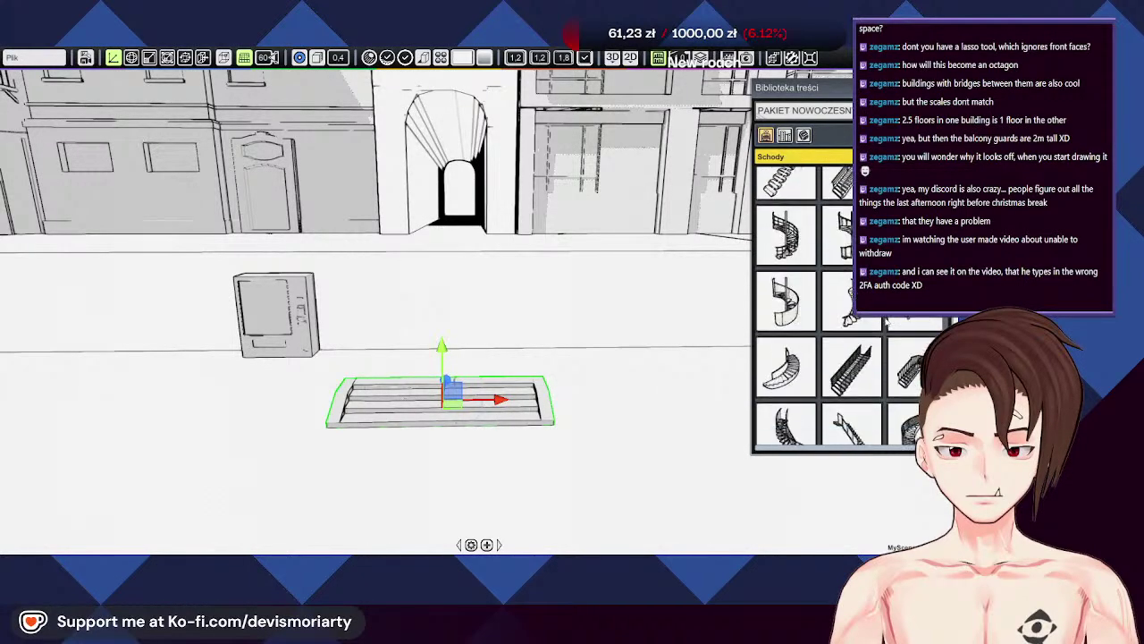
scroll(849, 318, down, 10)
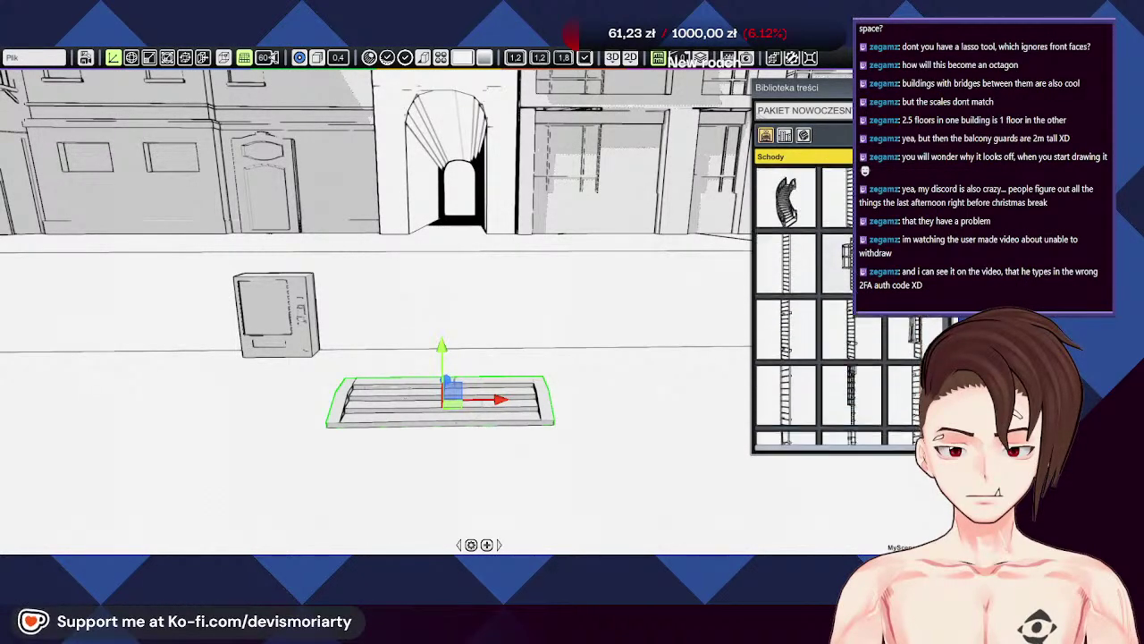
scroll(841, 318, up, 10)
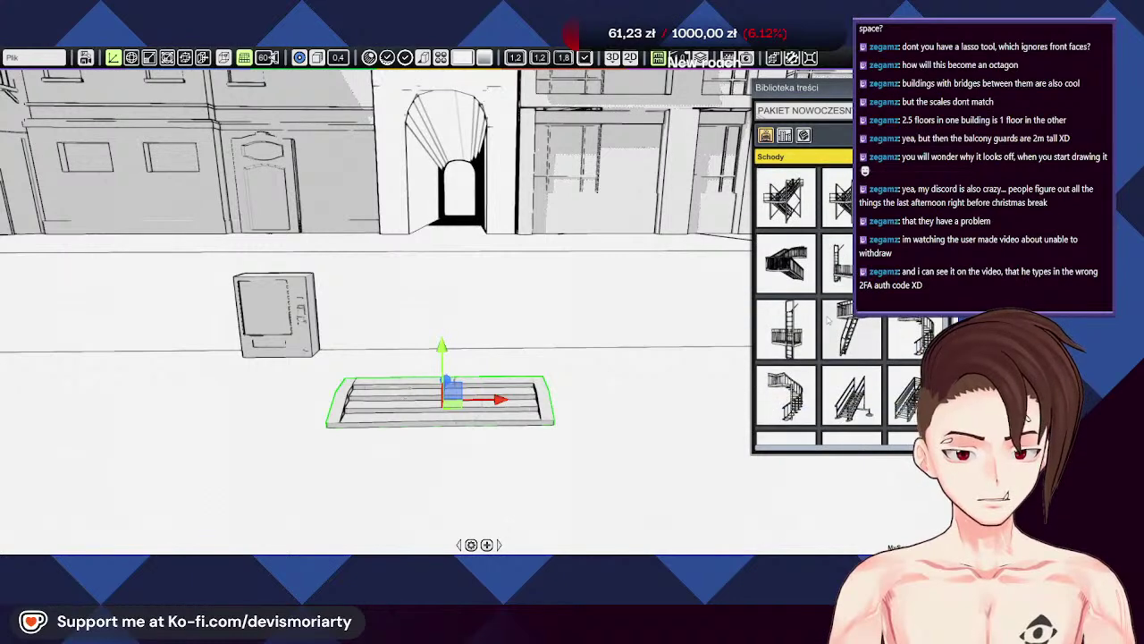
scroll(823, 317, up, 3)
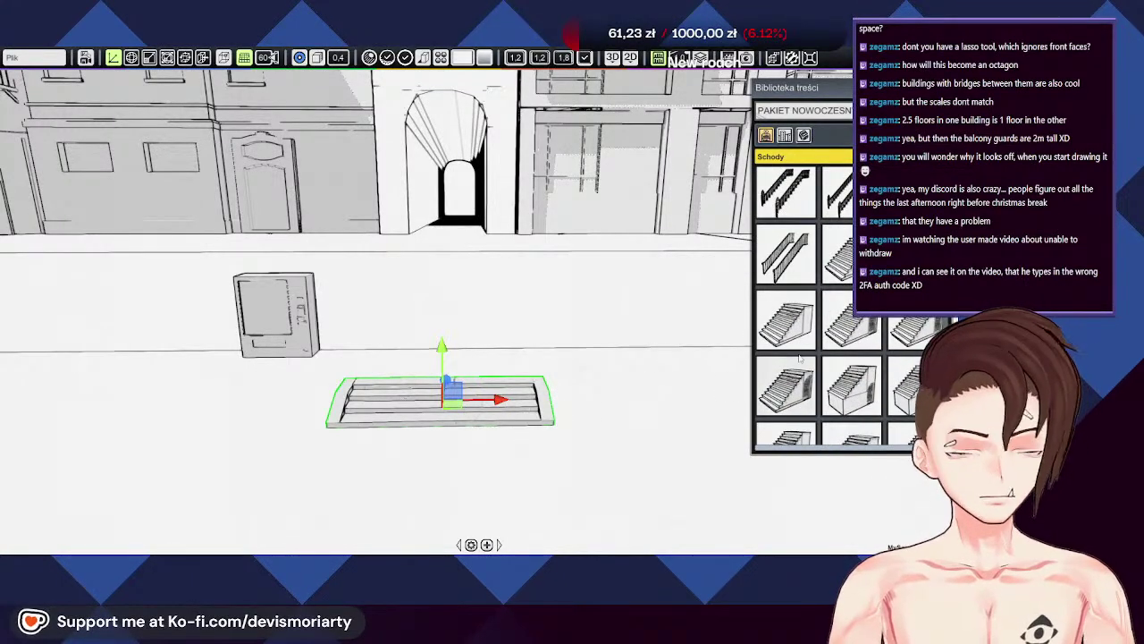
key(Delete)
drag(852, 320, 404, 399)
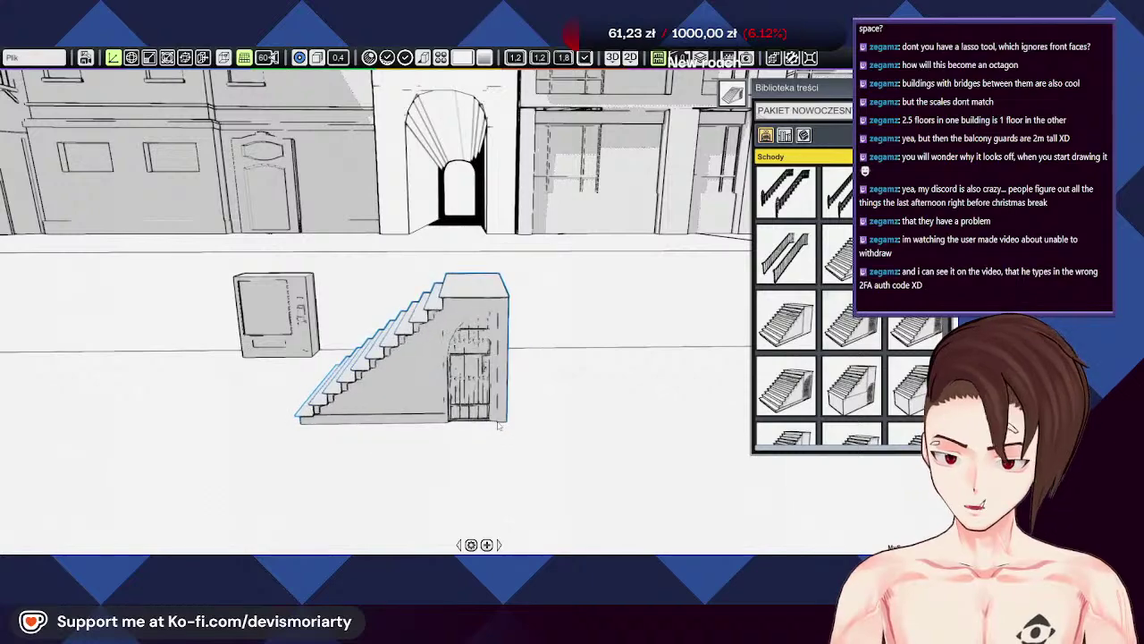
middle_drag(516, 387, 317, 375)
scroll(473, 384, up, 2)
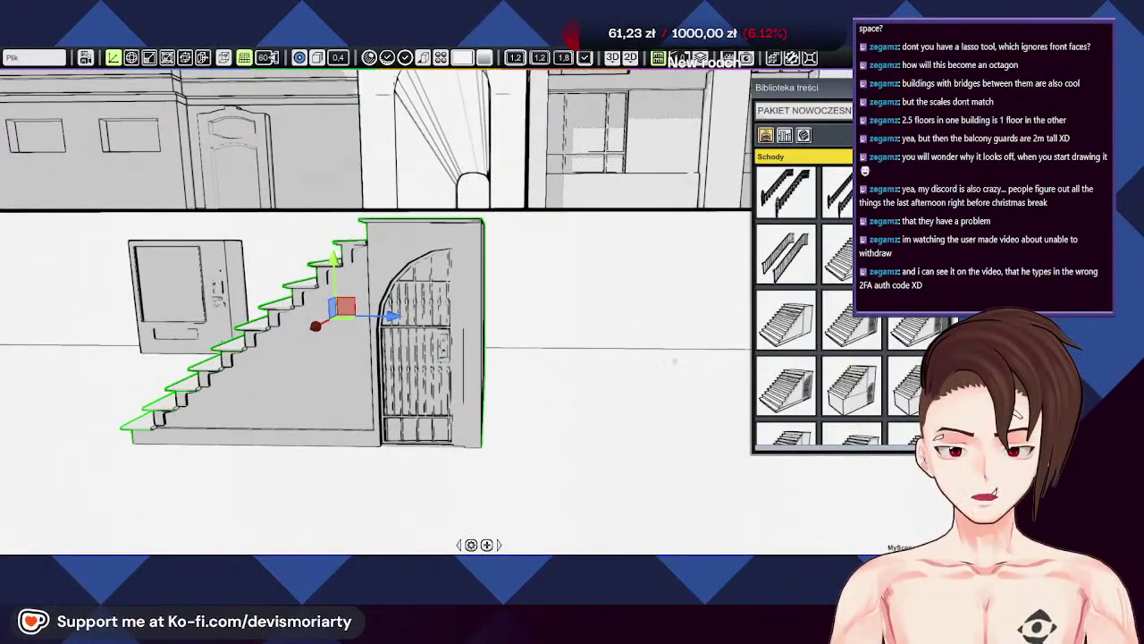
key(Delete)
Step: Place the tall solid staircase without a door beside the vending machine and rotate it so its steps face the plaza
drag(849, 275, 444, 445)
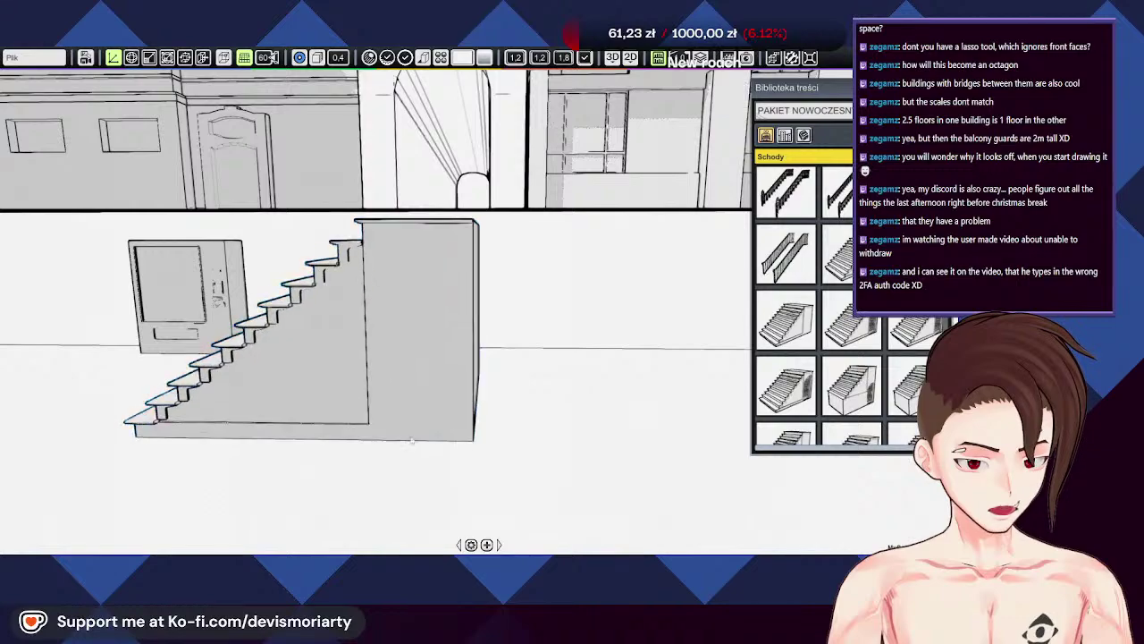
middle_drag(444, 446, 418, 432)
scroll(447, 465, down, 2)
scroll(440, 431, up, 3)
key(e)
drag(317, 398, 438, 406)
key(ctrl+z)
middle_drag(438, 406, 417, 409)
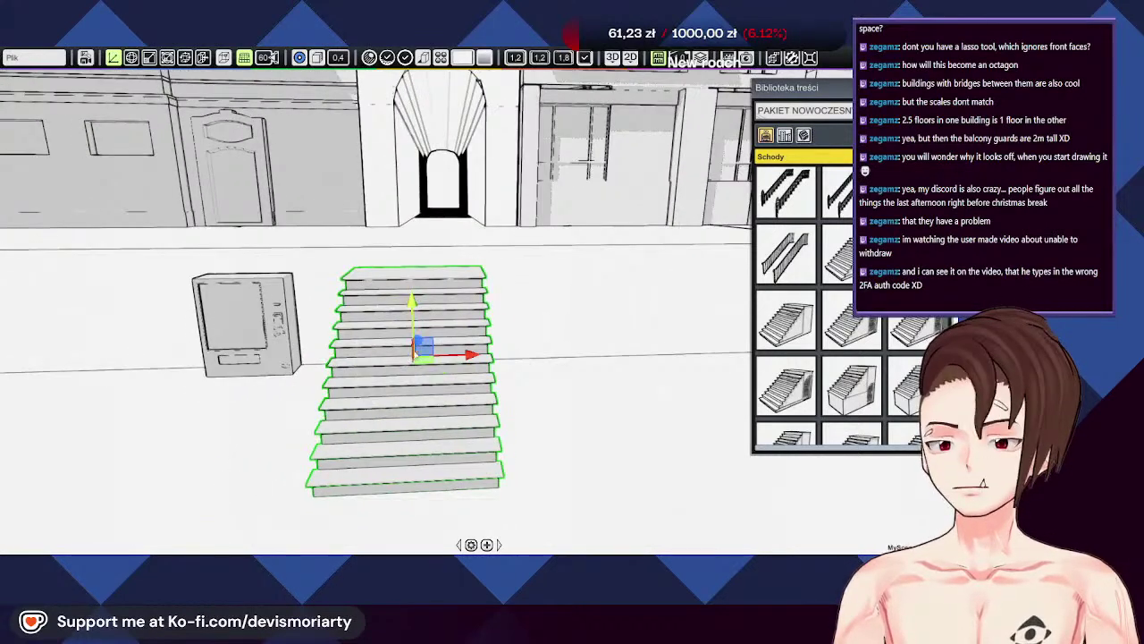
Step: Shift the tall staircase along the raised edge in front of the arched passage and back it against the wall
drag(467, 356, 477, 354)
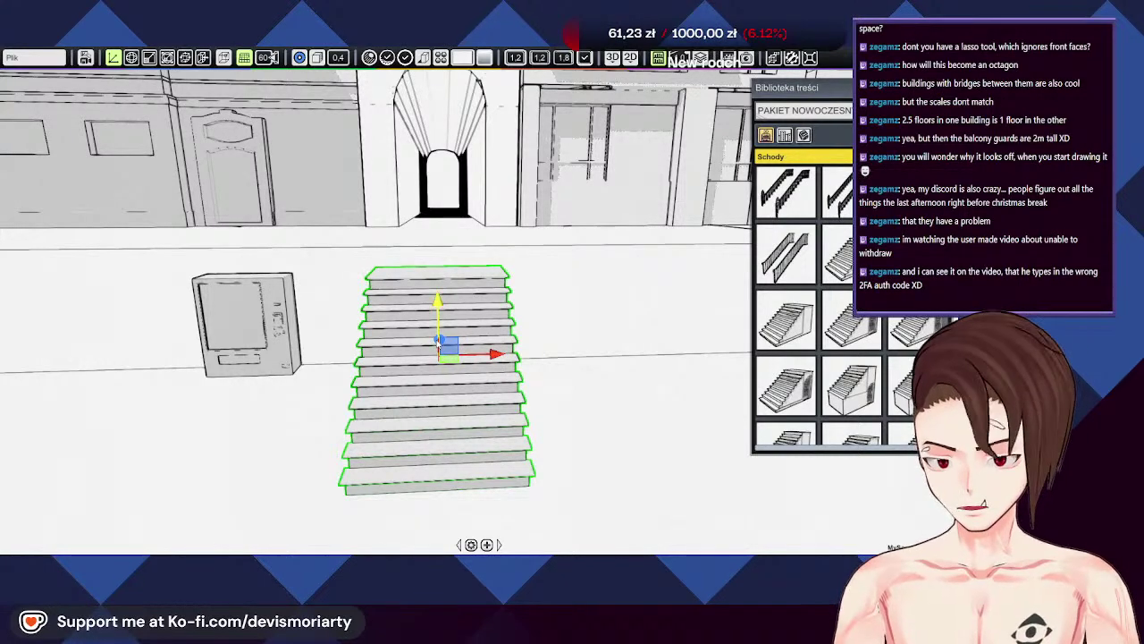
drag(438, 339, 434, 327)
middle_drag(538, 341, 389, 340)
scroll(378, 323, up, 3)
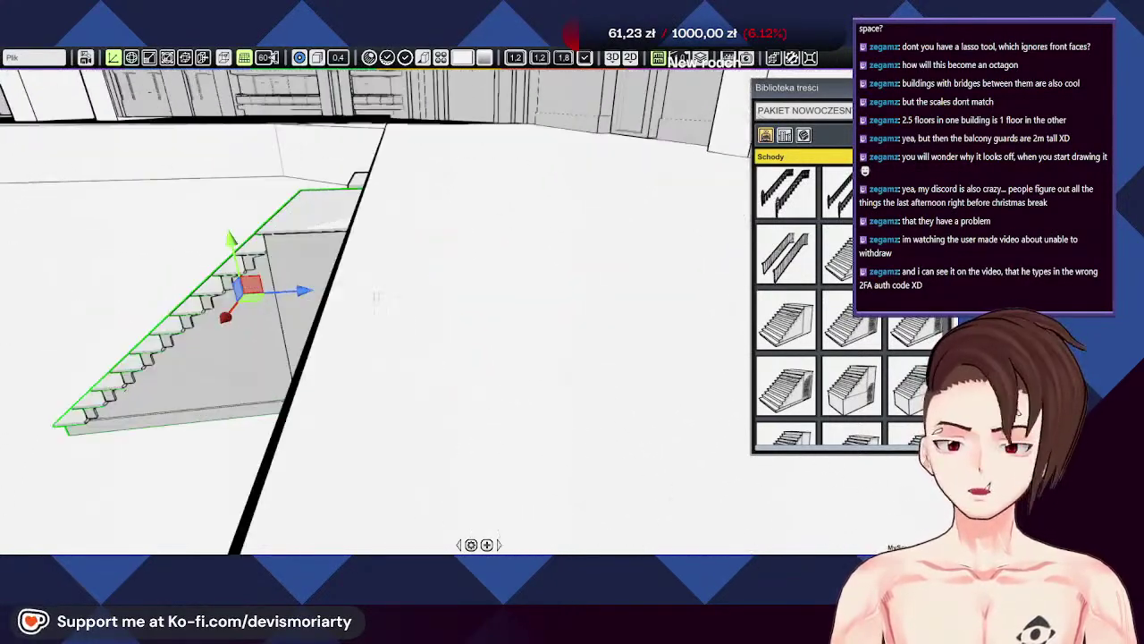
Step: Place the wide low staircase on top of the tall one and rotate it to face the same way
middle_drag(249, 310, 411, 360)
scroll(820, 308, down, 6)
scroll(788, 304, down, 10)
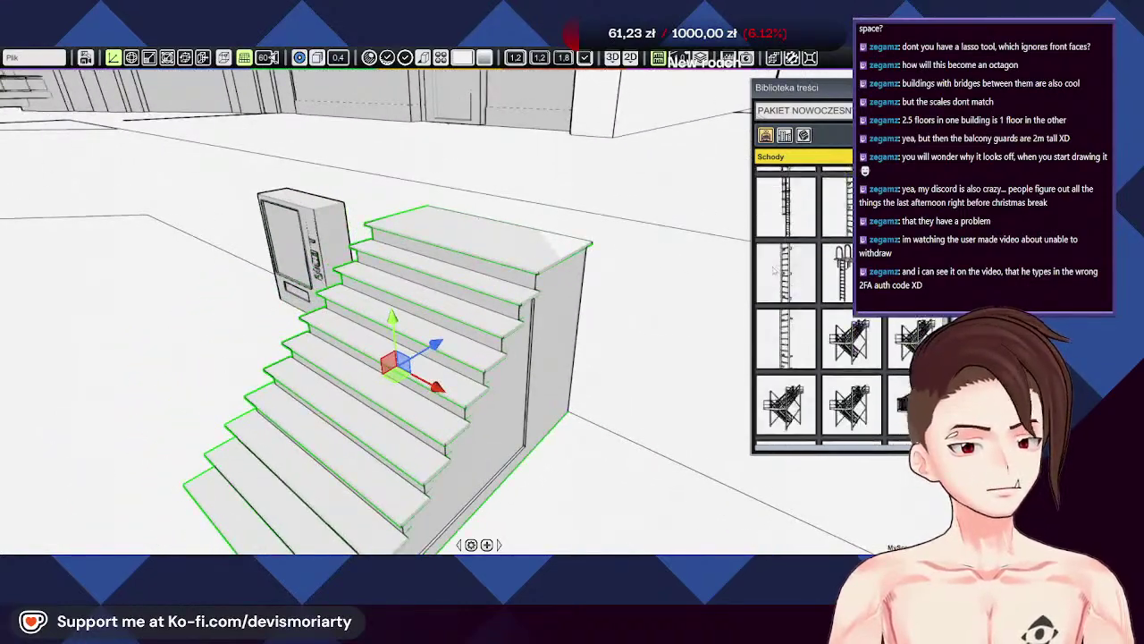
scroll(823, 302, down, 3)
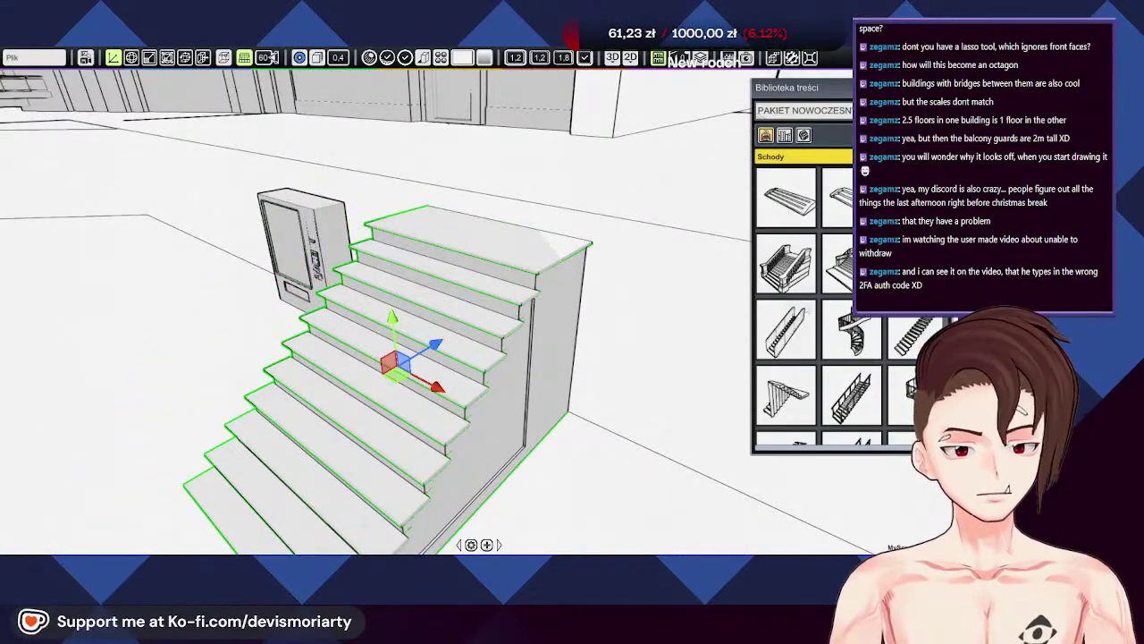
drag(786, 195, 479, 249)
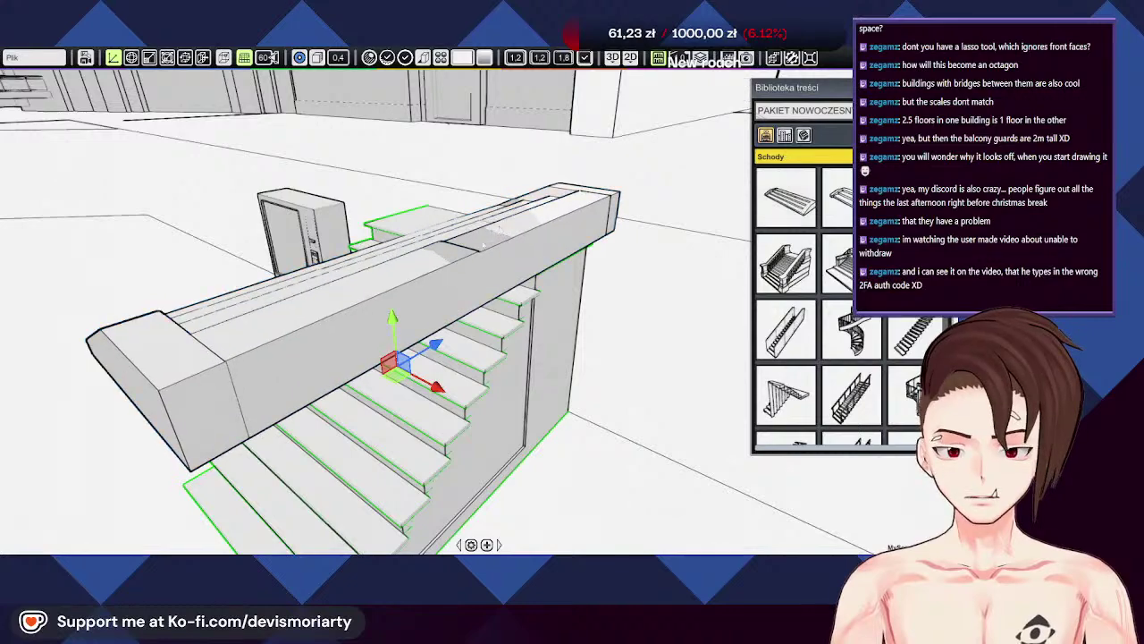
click(479, 250)
key(e)
drag(410, 268, 508, 279)
middle_drag(509, 279, 440, 302)
Step: Narrow the low staircase to about the tall staircase's width and move it onto the top landing
key(r)
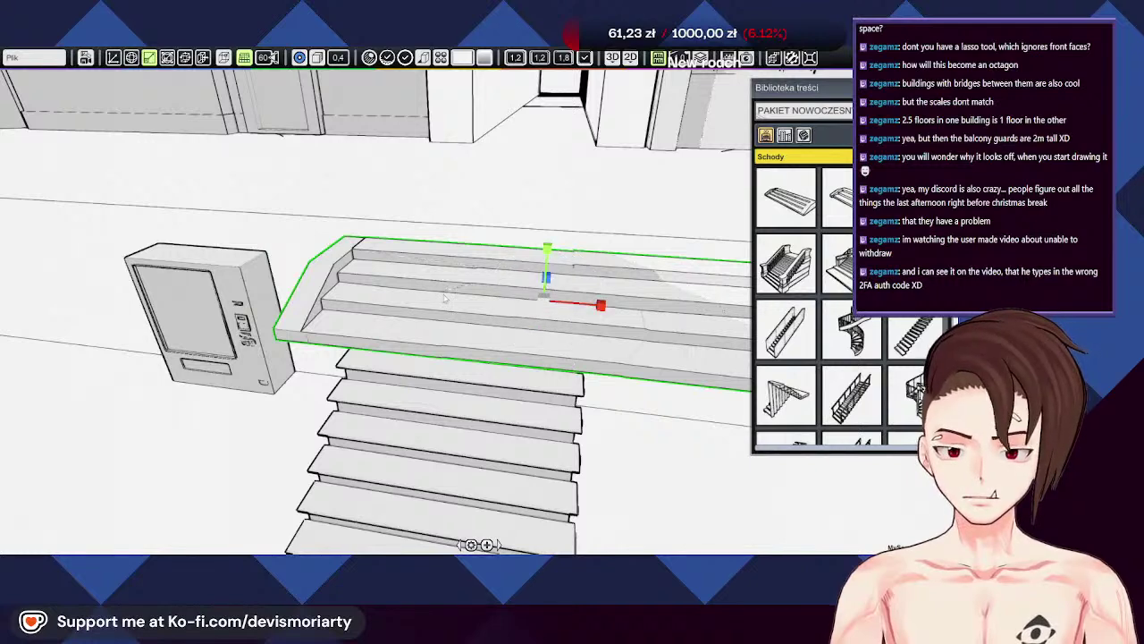
drag(602, 306, 577, 302)
mouse_move(430, 373)
middle_down()
mouse_move(405, 383)
mouse_move(416, 379)
middle_up()
key(w)
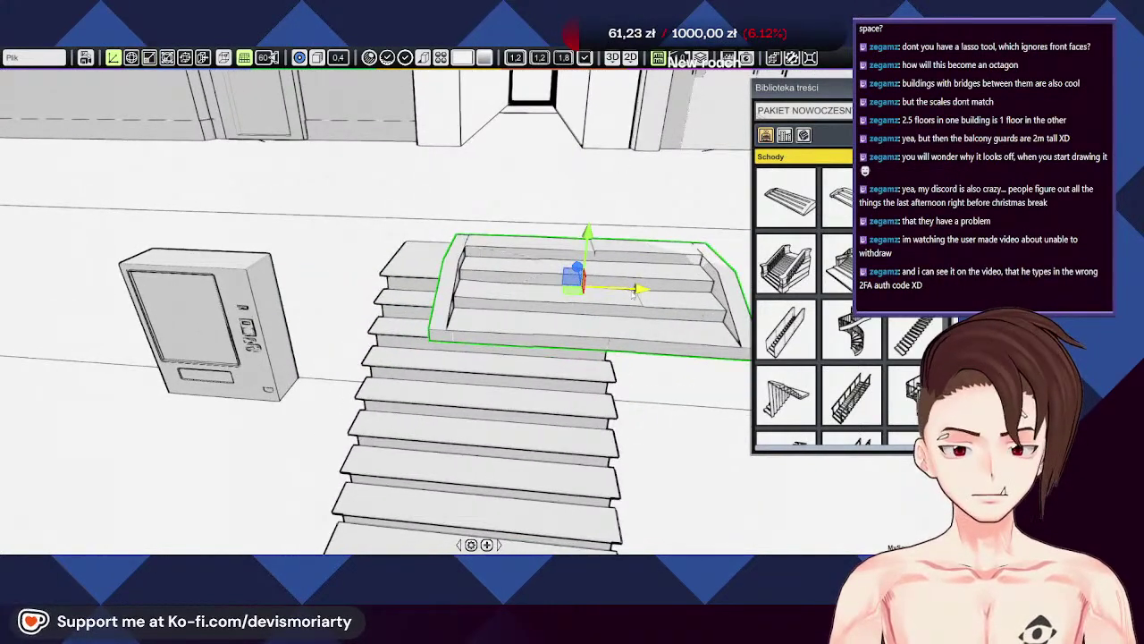
drag(633, 292, 506, 224)
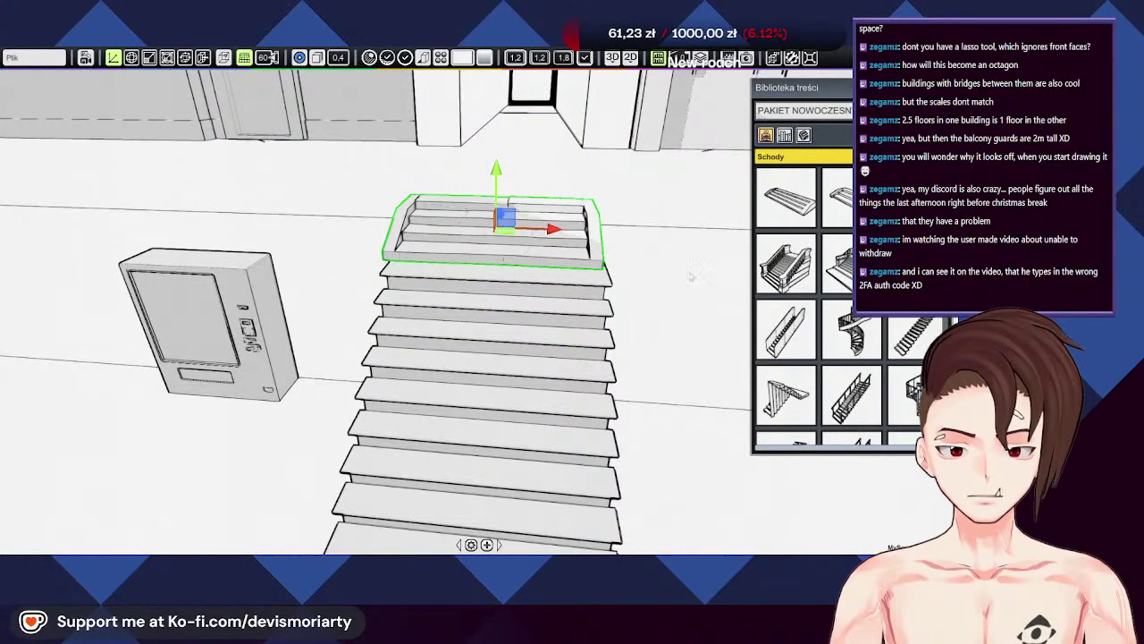
Step: Fine-tune the low staircase's position on the landing, centring it on the tall staircase and setting it back over the raised edge
middle_drag(690, 277, 644, 282)
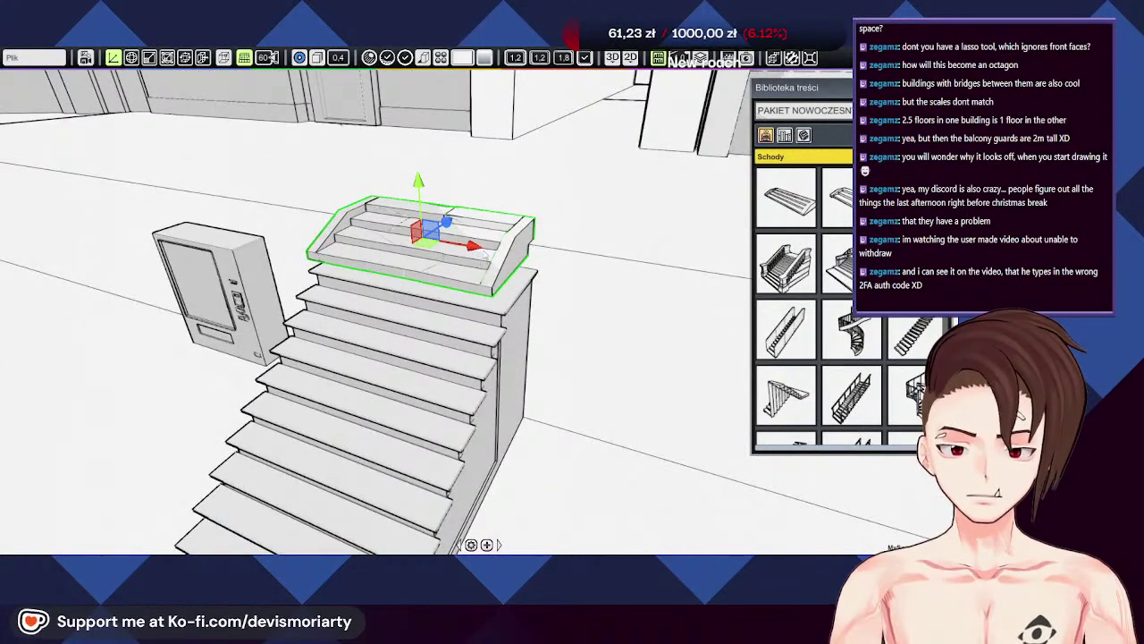
drag(476, 247, 488, 250)
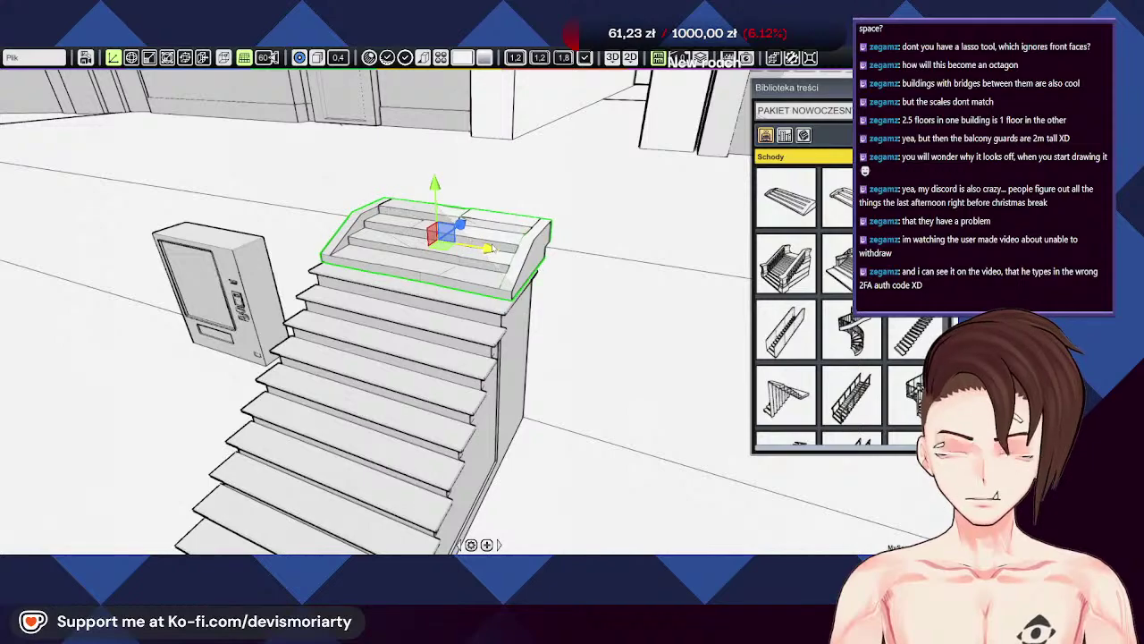
middle_drag(491, 249, 561, 236)
drag(583, 235, 567, 237)
middle_drag(567, 237, 433, 189)
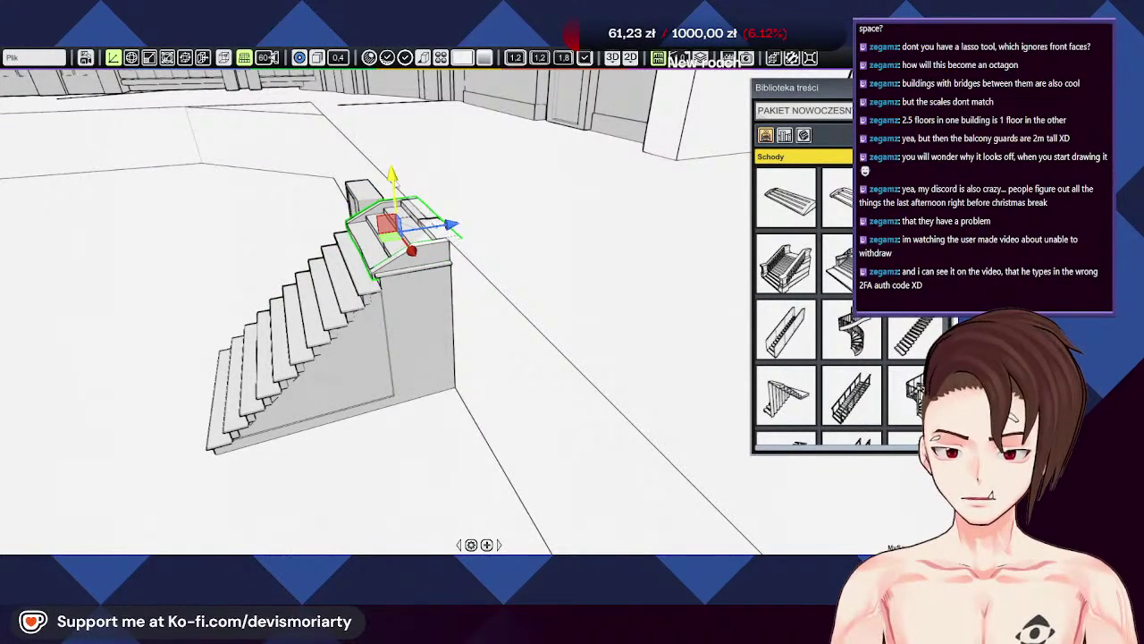
scroll(414, 204, up, 4)
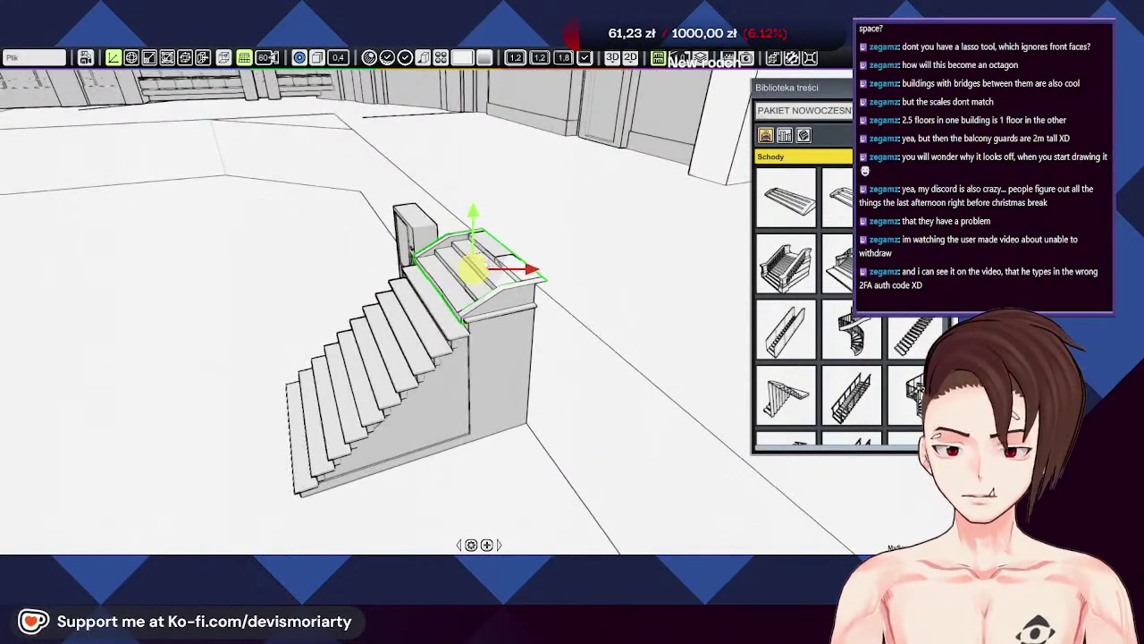
drag(514, 225, 560, 231)
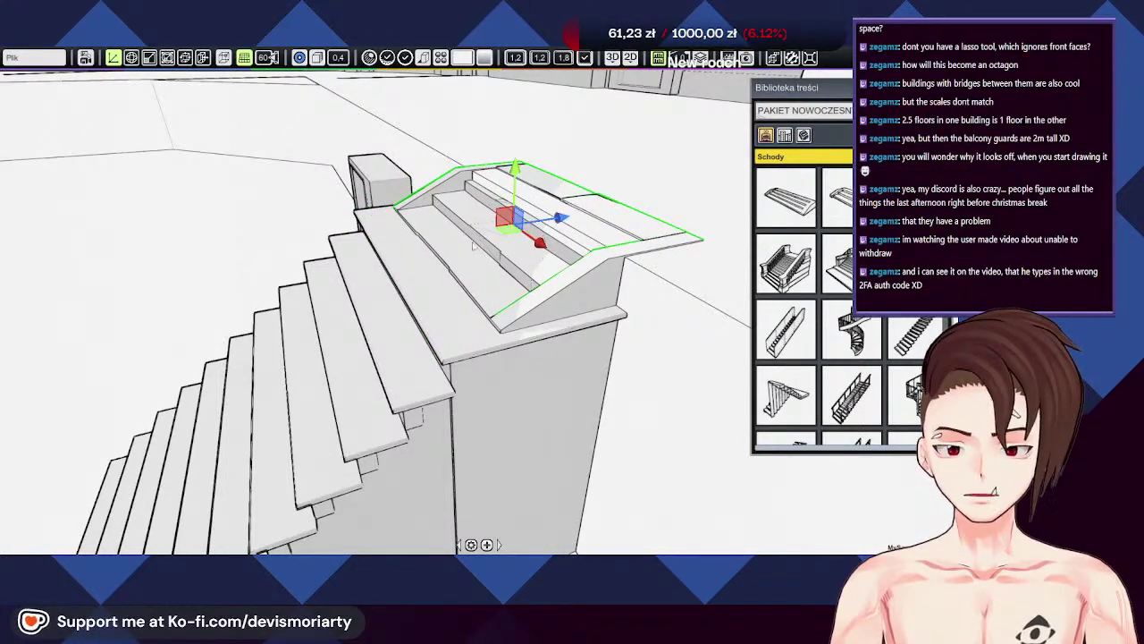
scroll(473, 245, down, 6)
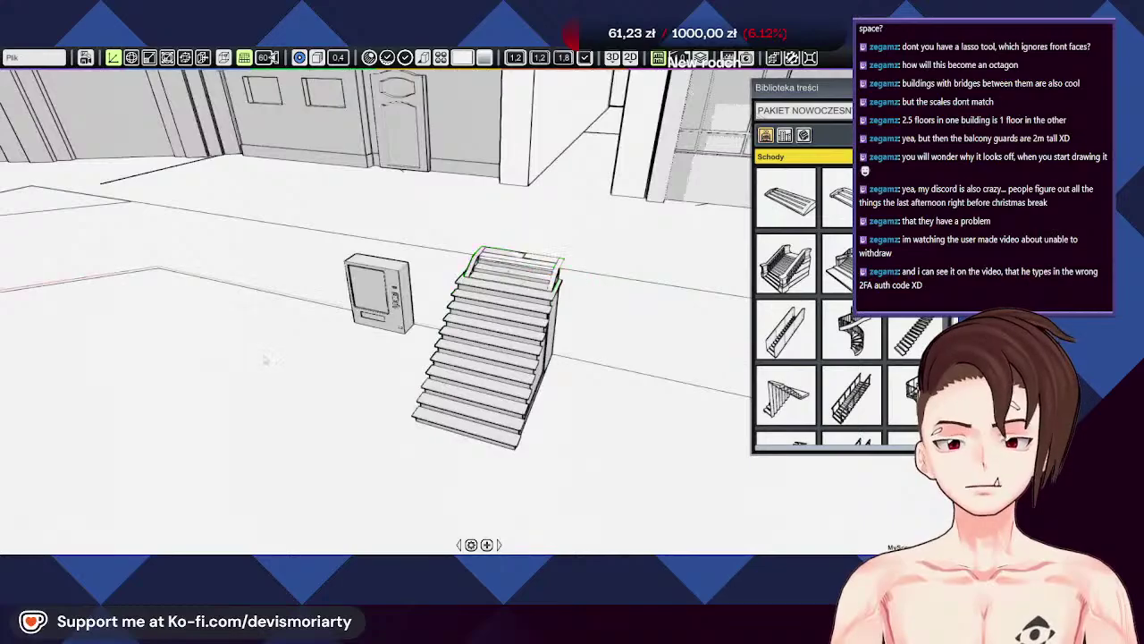
middle_drag(309, 377, 398, 338)
Step: Switch the content library from the stairs to the perspective blocks of PAKIET PODSTAWOWY
scroll(804, 305, down, 7)
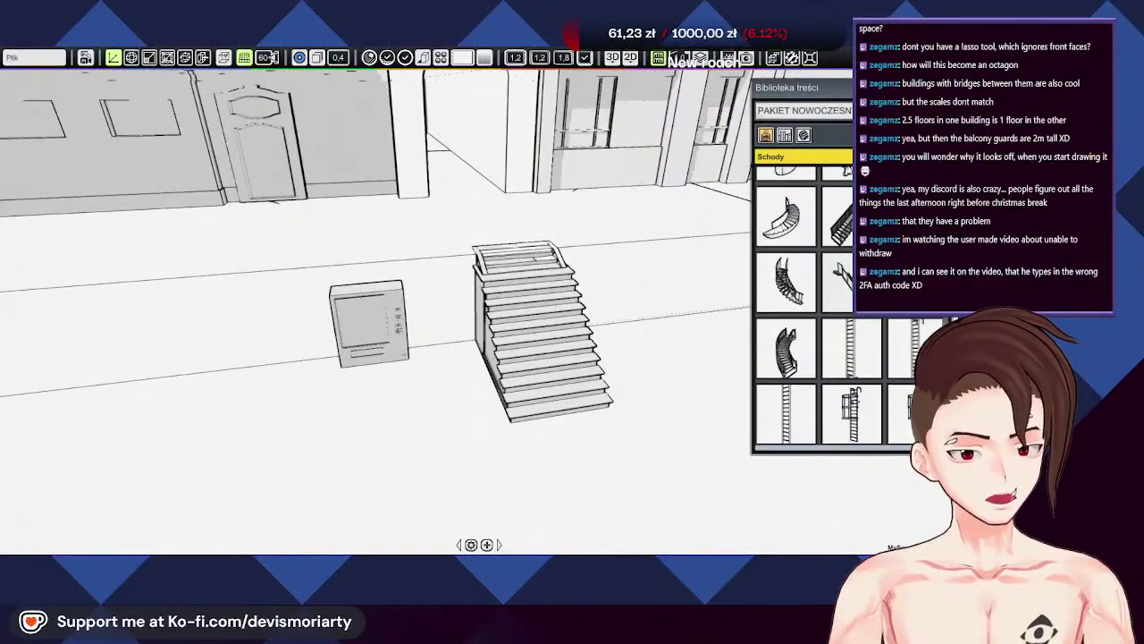
scroll(804, 304, up, 3)
click(804, 110)
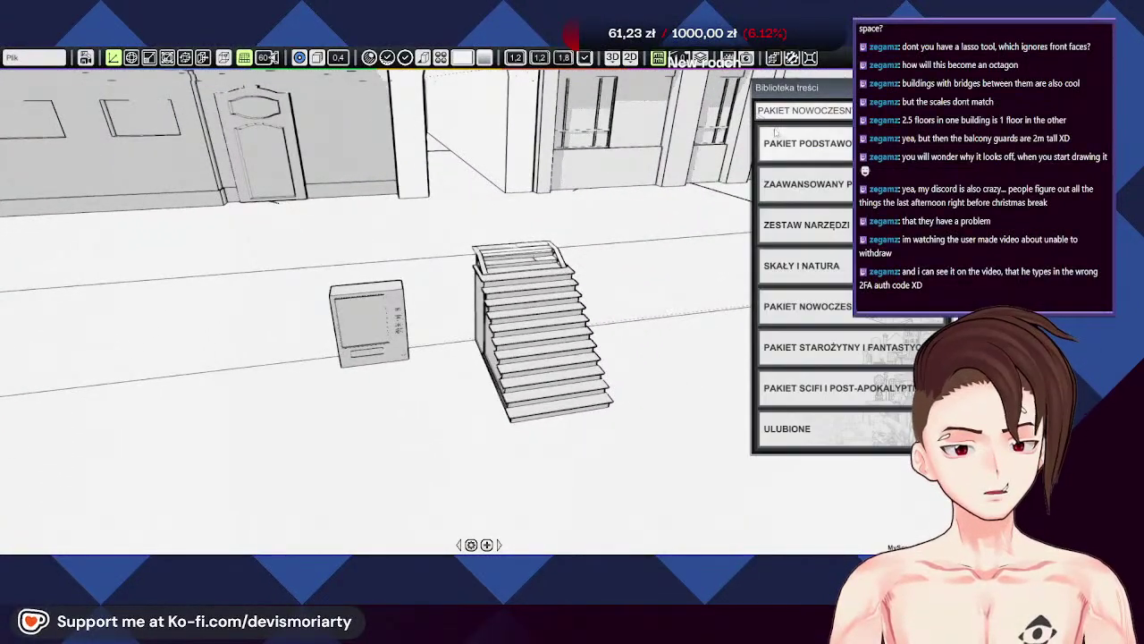
click(804, 138)
middle_drag(226, 395, 438, 396)
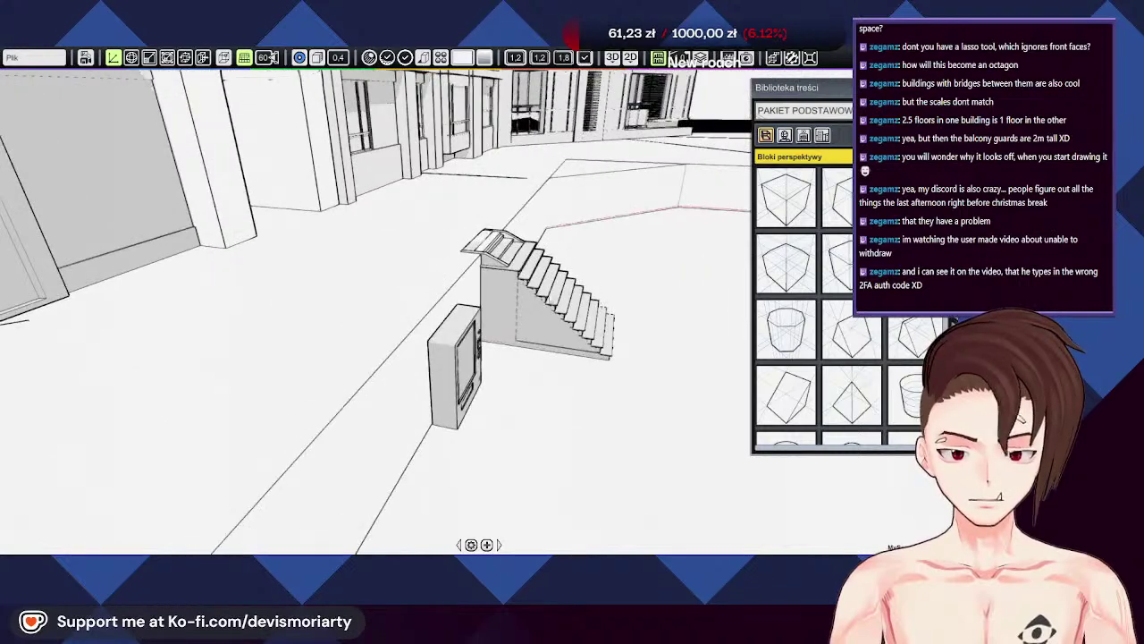
Step: Place a cube block between the vending machine and the staircase, backing it against the raised wall
drag(821, 203, 548, 376)
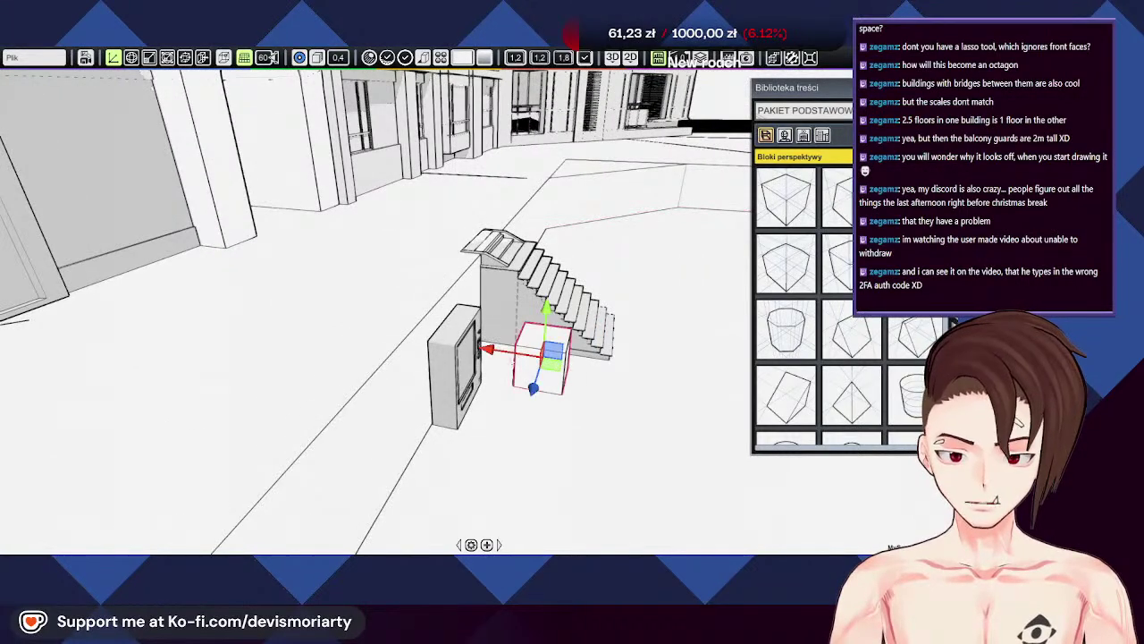
middle_drag(566, 389, 362, 366)
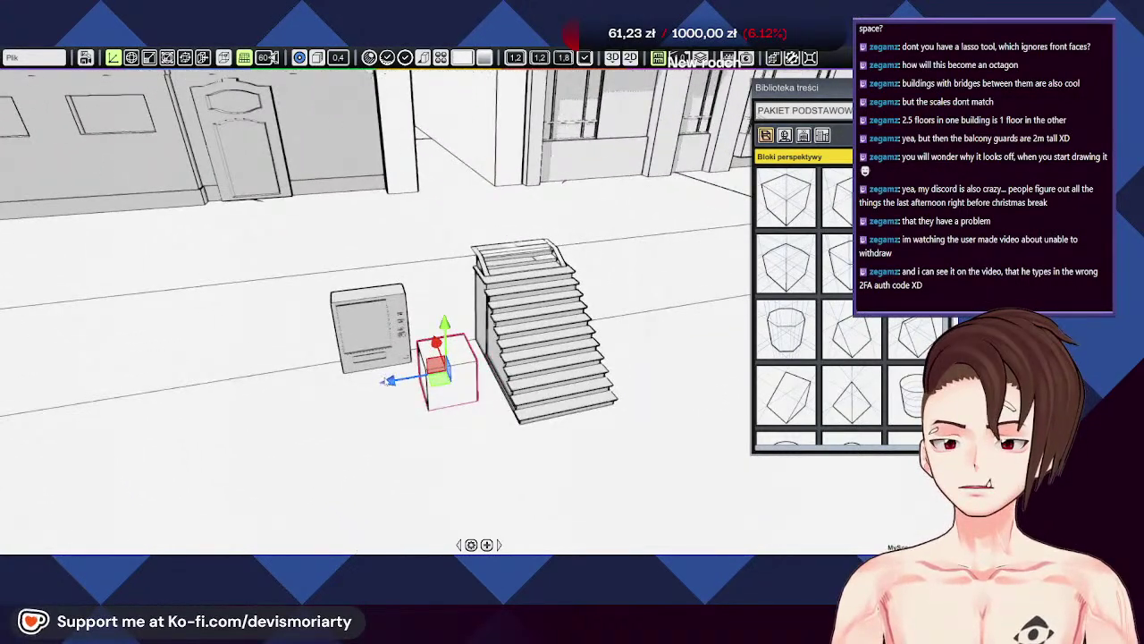
drag(387, 380, 397, 385)
middle_drag(417, 387, 681, 439)
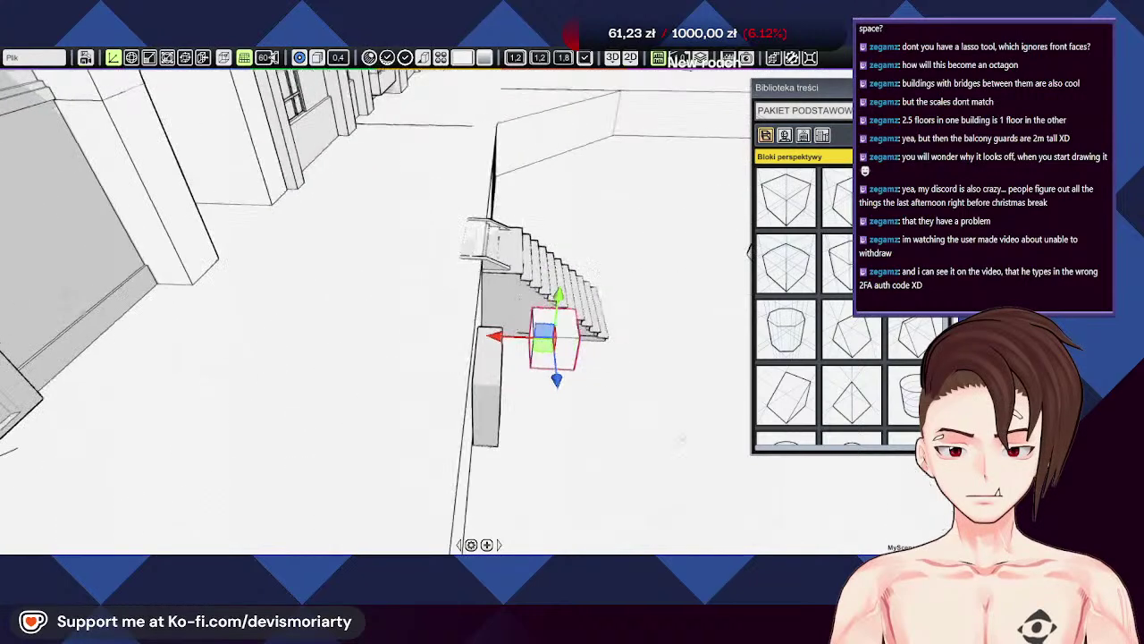
drag(451, 337, 438, 333)
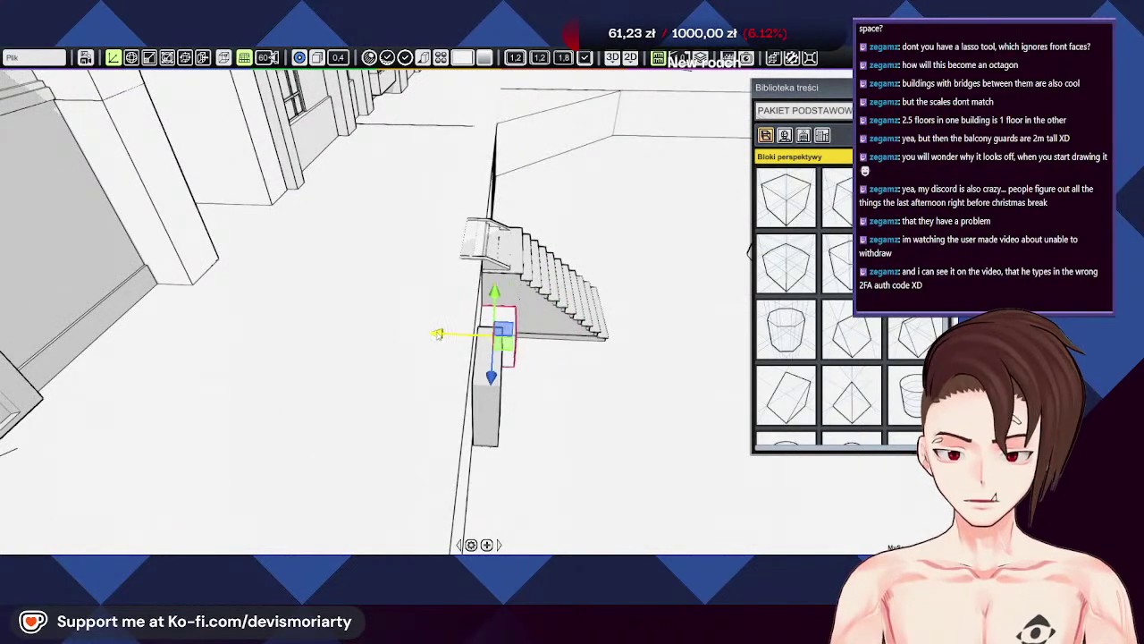
Step: Stretch the cube block out to the staircase's depth and up to the height of the raised edge
key(e)
key(r)
key(t)
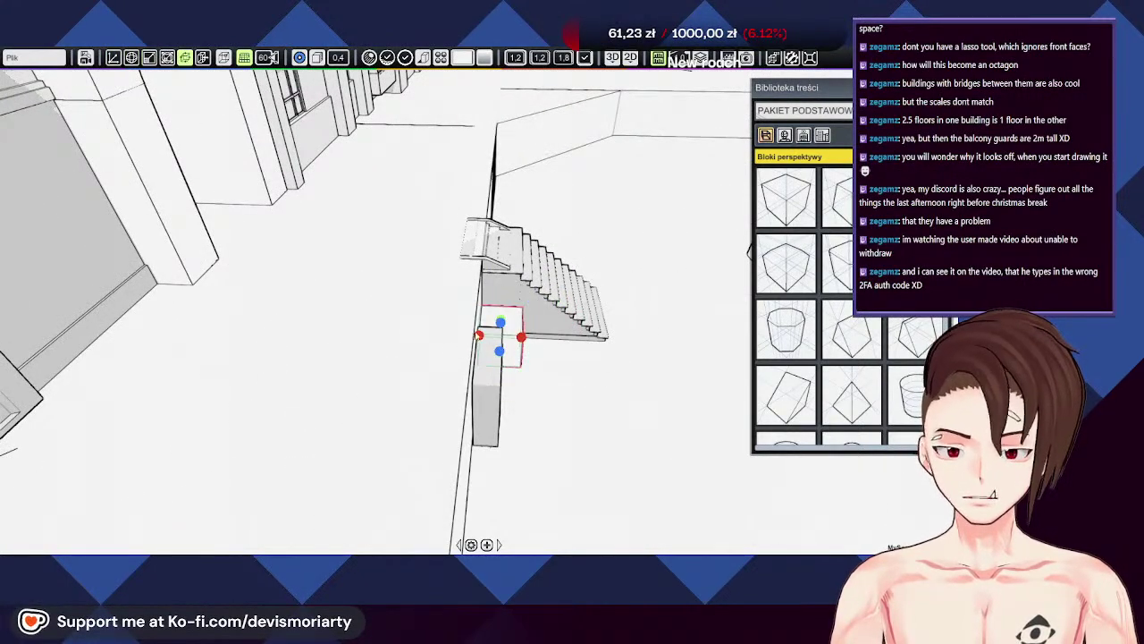
drag(525, 341, 606, 345)
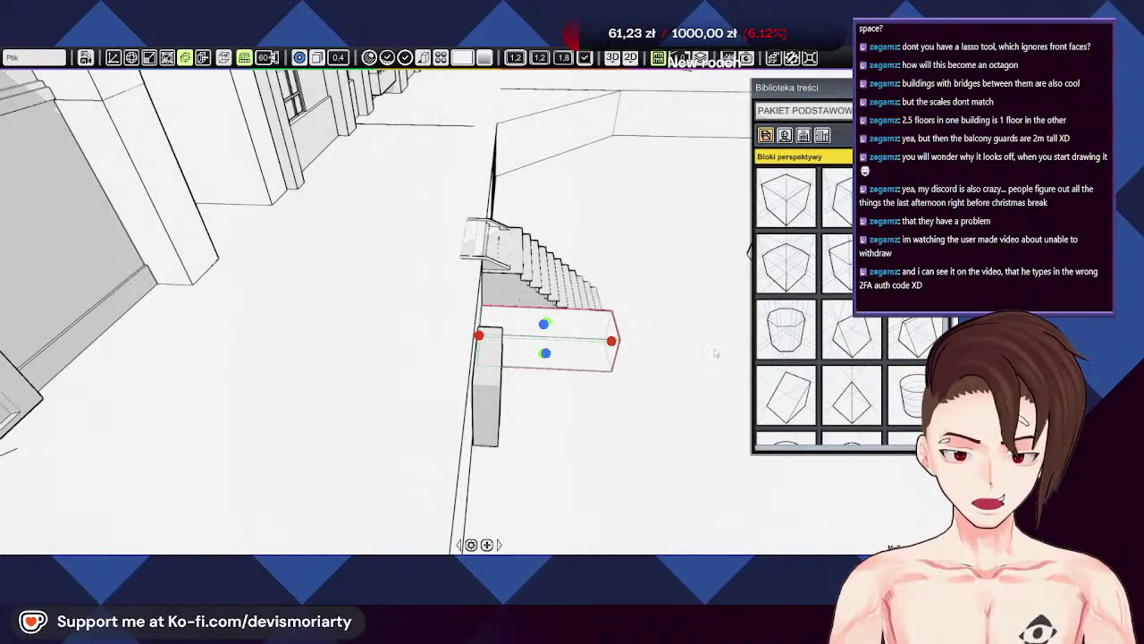
middle_drag(715, 354, 421, 303)
drag(468, 338, 473, 280)
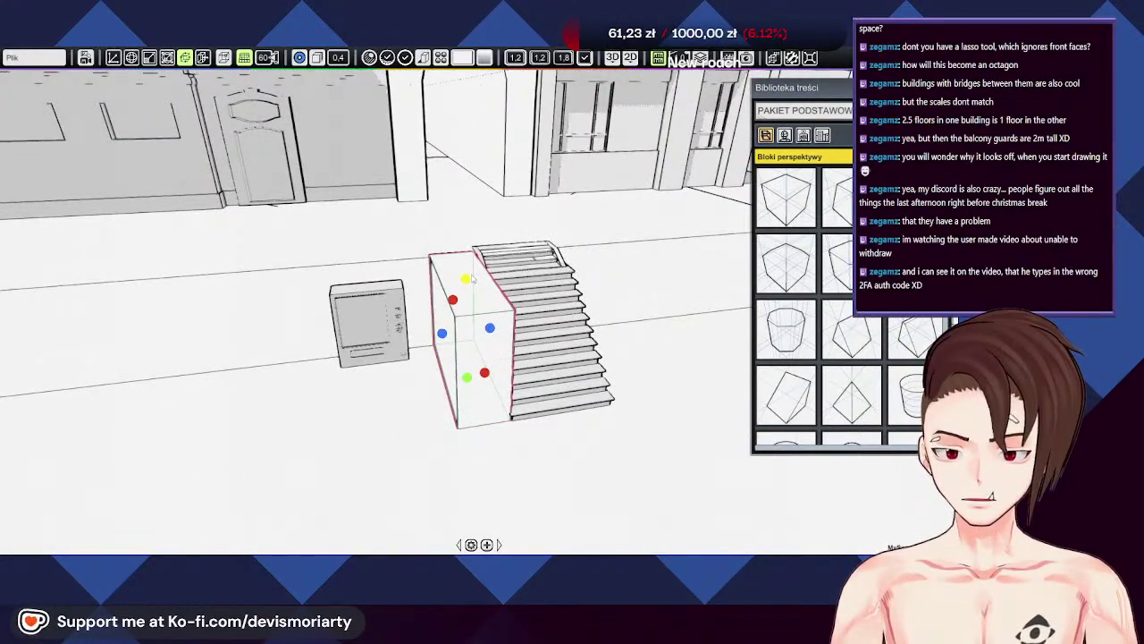
Step: Place a wedge block from the perspective blocks on the ground along the tall staircase's open side
middle_drag(473, 279, 240, 265)
scroll(614, 284, up, 4)
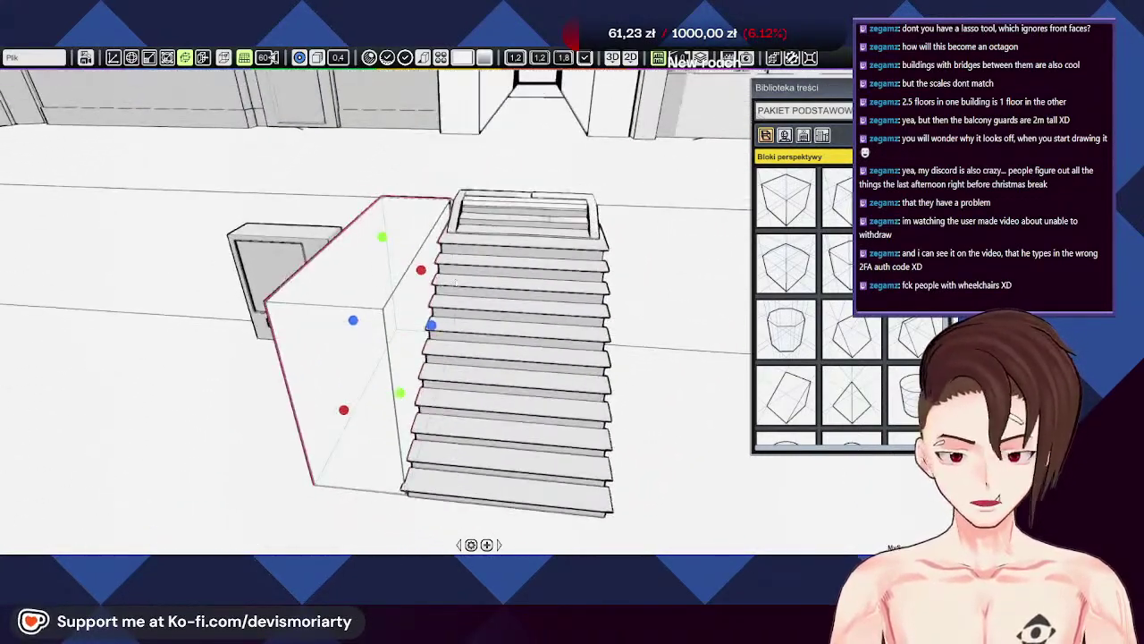
scroll(457, 283, down, 2)
middle_drag(697, 291, 518, 301)
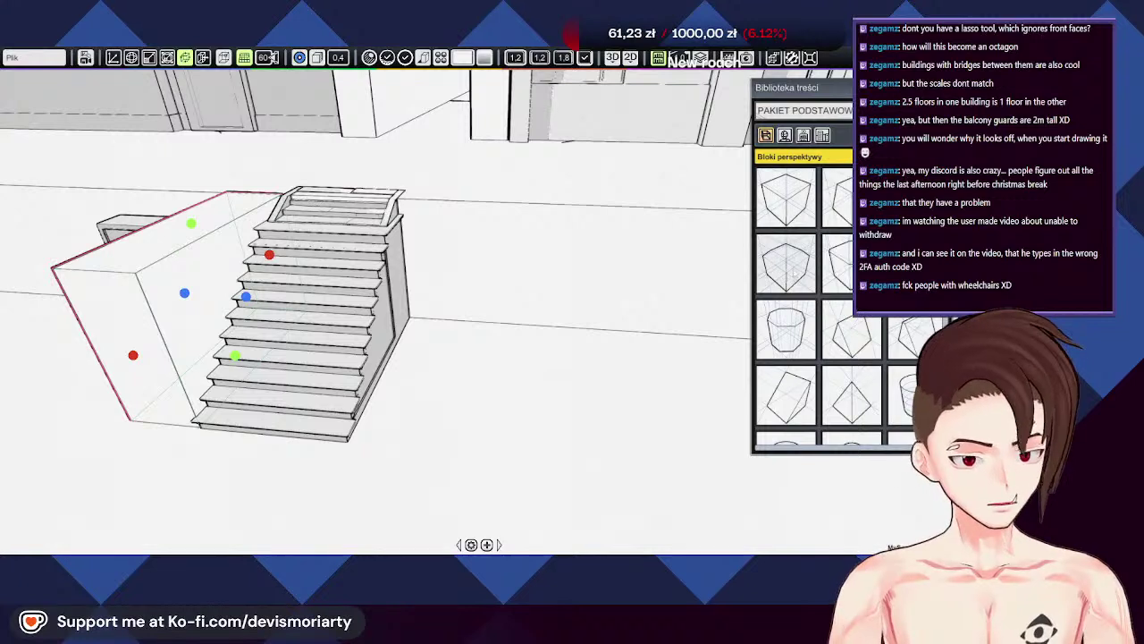
drag(786, 393, 438, 365)
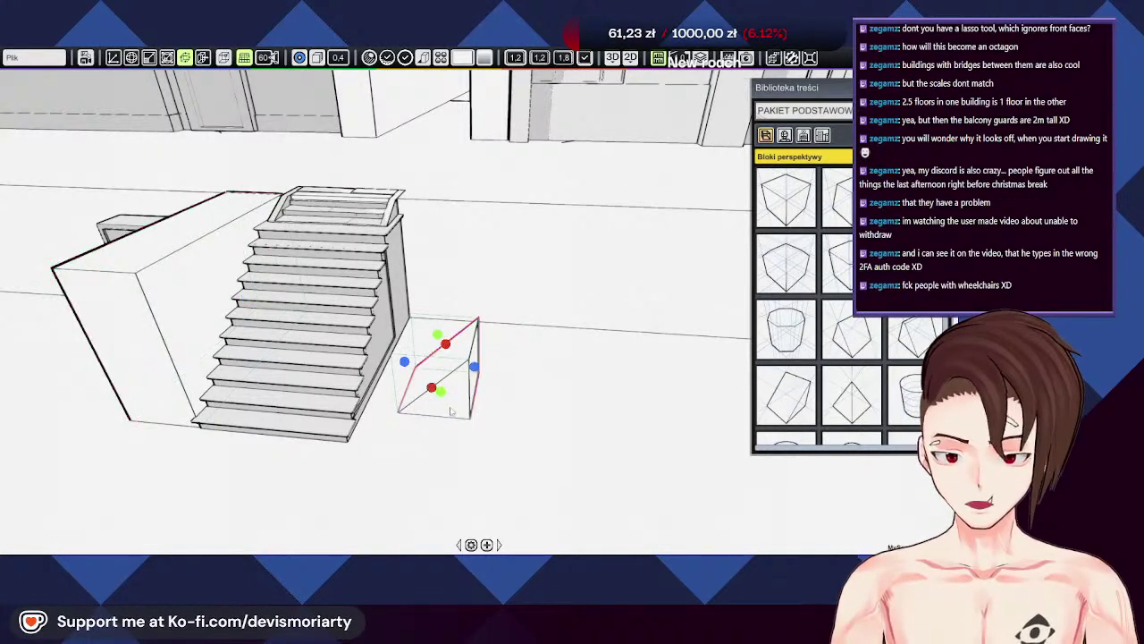
Step: Rotate the wedge block so it slopes in the staircase's direction and move it flush against the staircase's side
key(e)
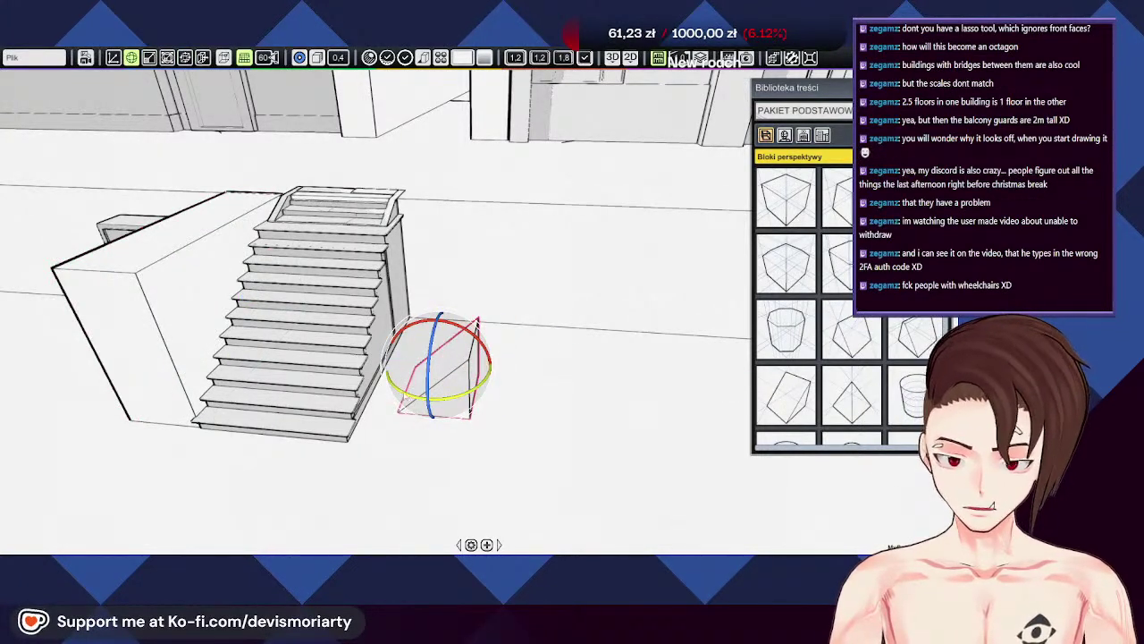
drag(398, 388, 541, 394)
middle_drag(541, 394, 439, 404)
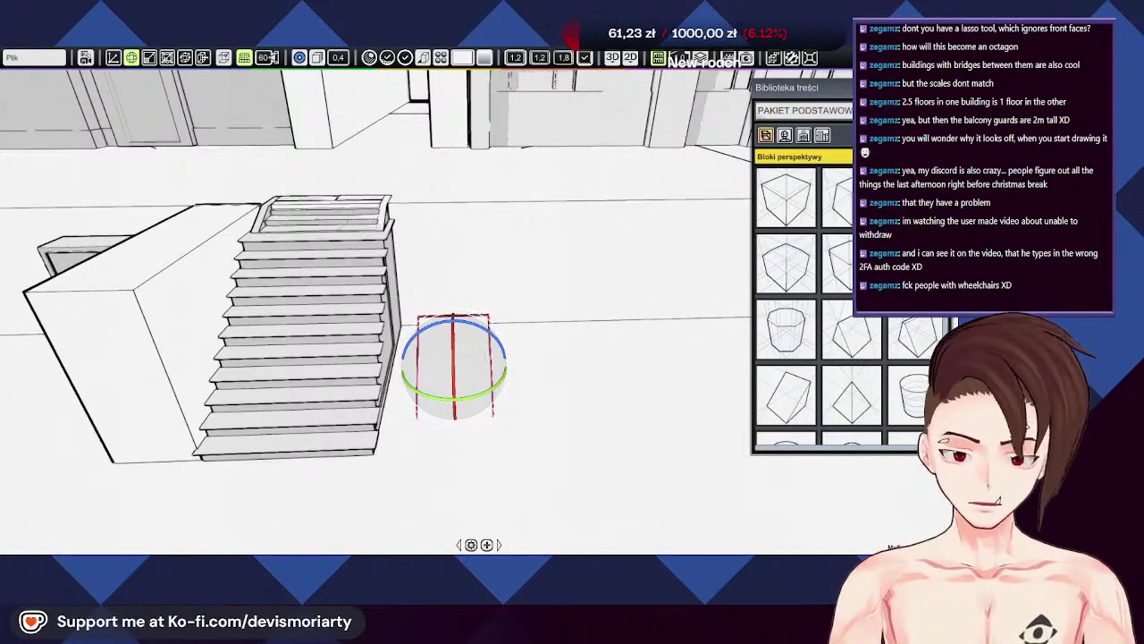
key(w)
drag(414, 374, 372, 379)
Step: Duplicate the tall staircase next to the original and narrow the copy to about a third of its width
click(354, 319)
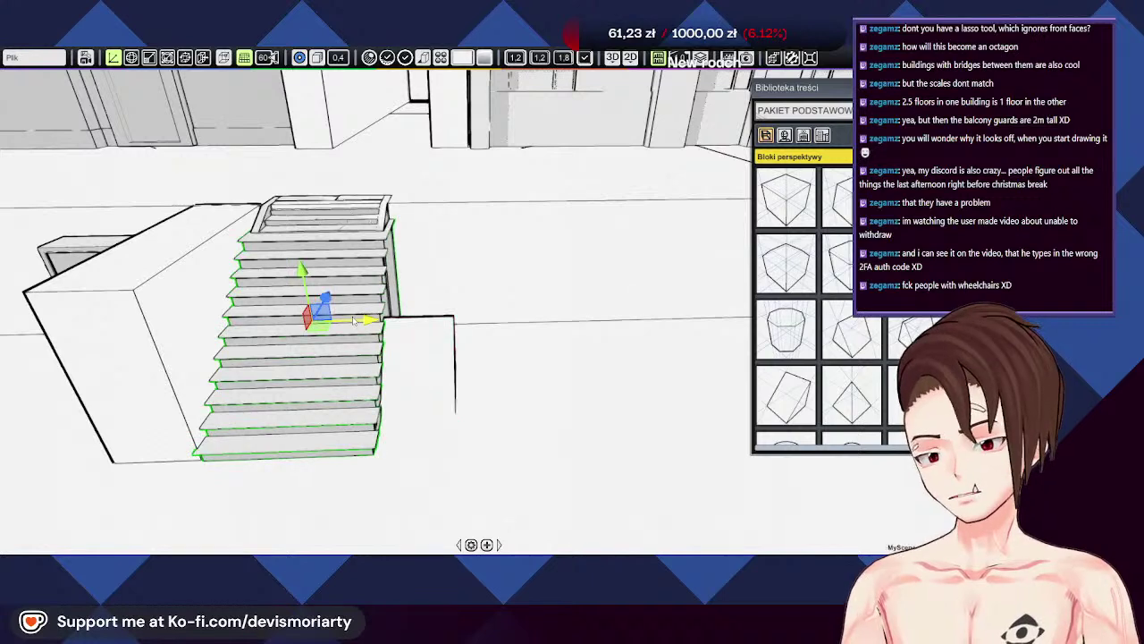
key(r)
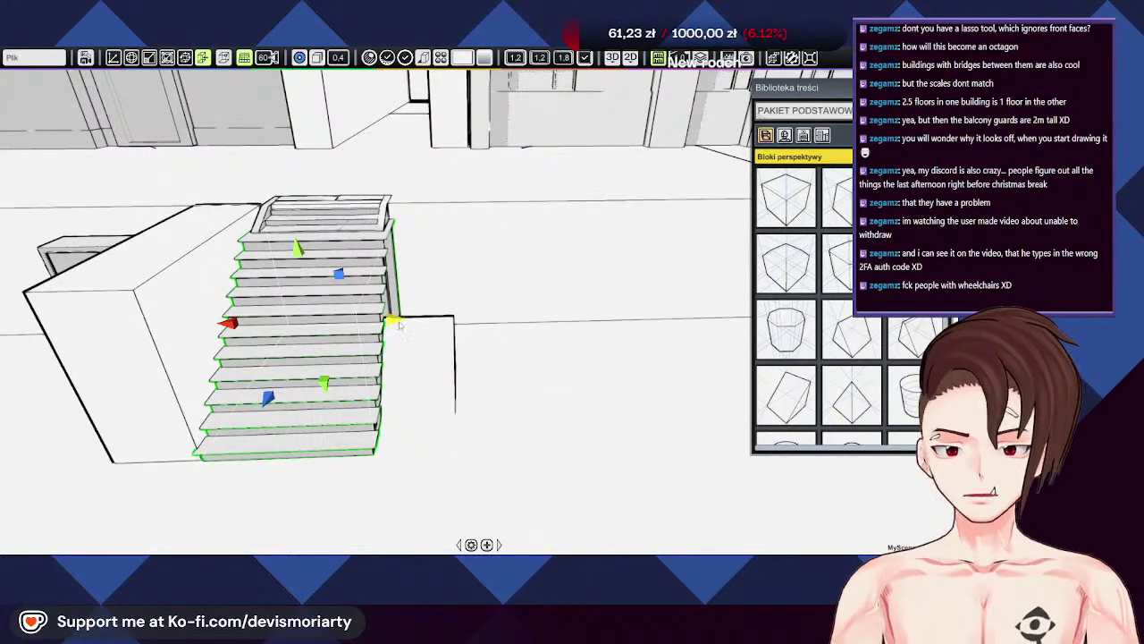
drag(536, 336, 580, 339)
key(r)
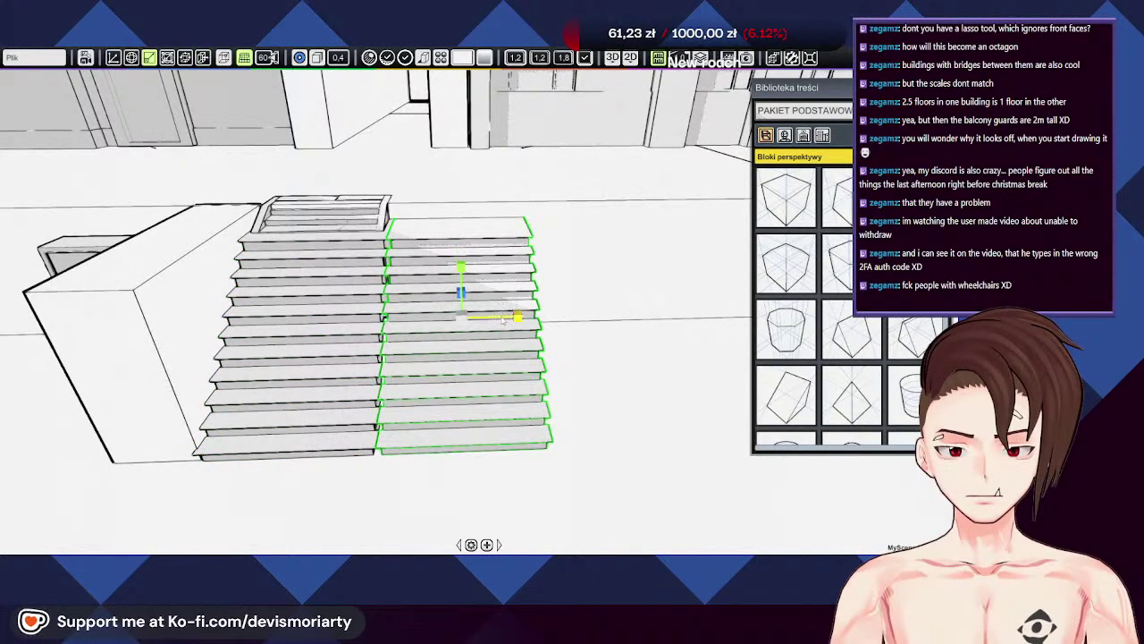
drag(516, 317, 431, 327)
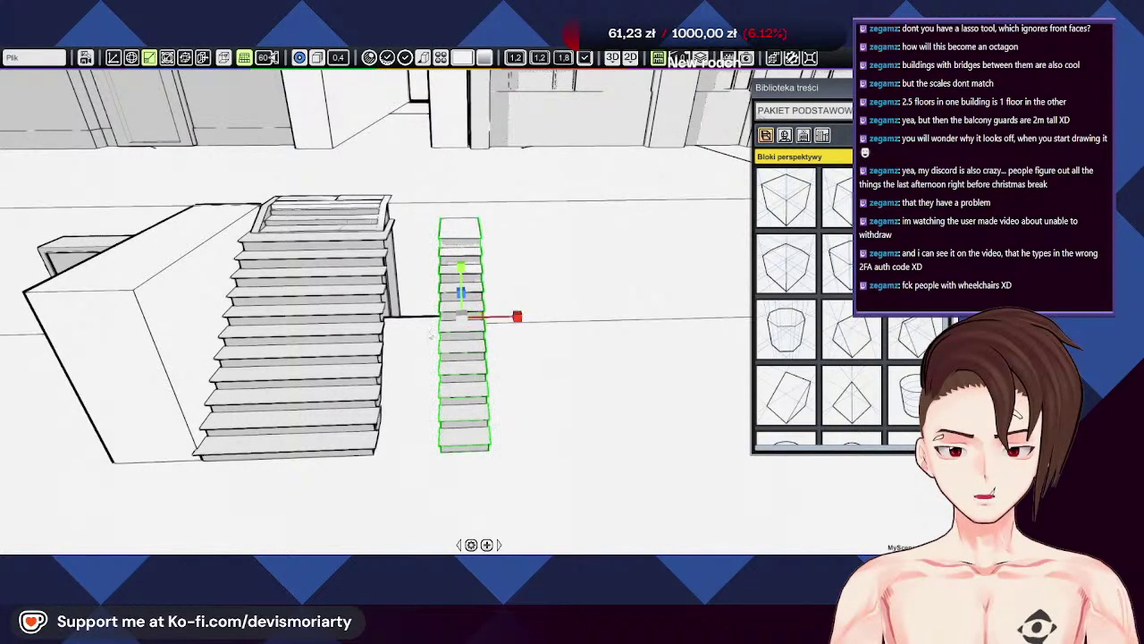
Step: Move the narrow staircase over the wedge block, leaving a small gap beside the wide staircase
key(e)
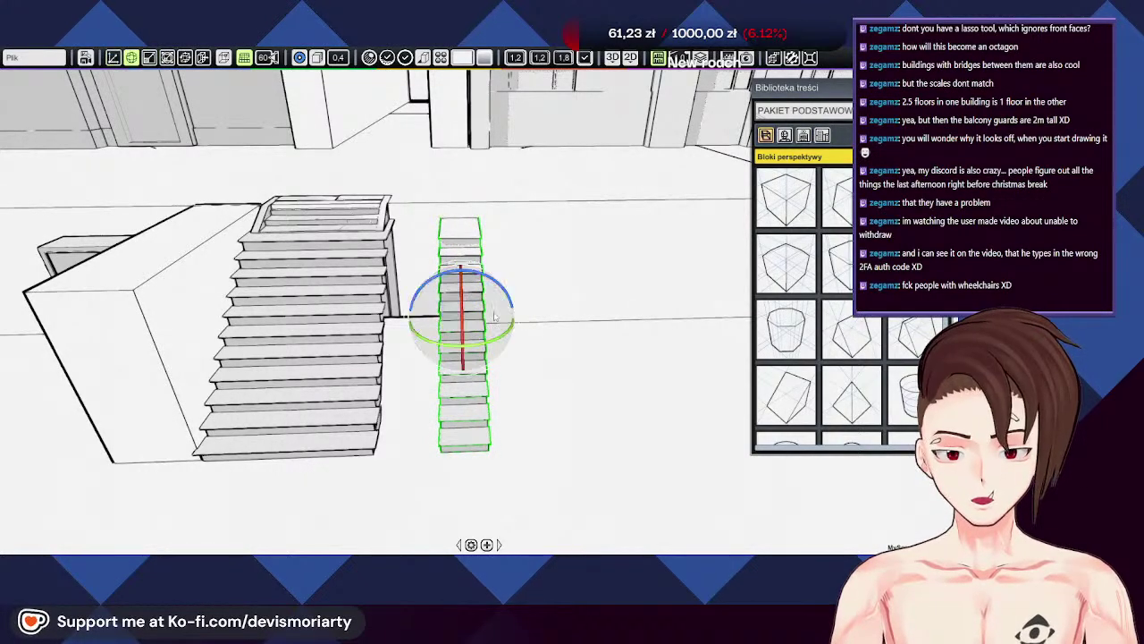
key(w)
drag(520, 323, 480, 325)
mouse_move(480, 325)
middle_down()
mouse_move(483, 248)
mouse_move(503, 317)
mouse_move(449, 379)
mouse_move(481, 329)
middle_up()
key(e)
key(r)
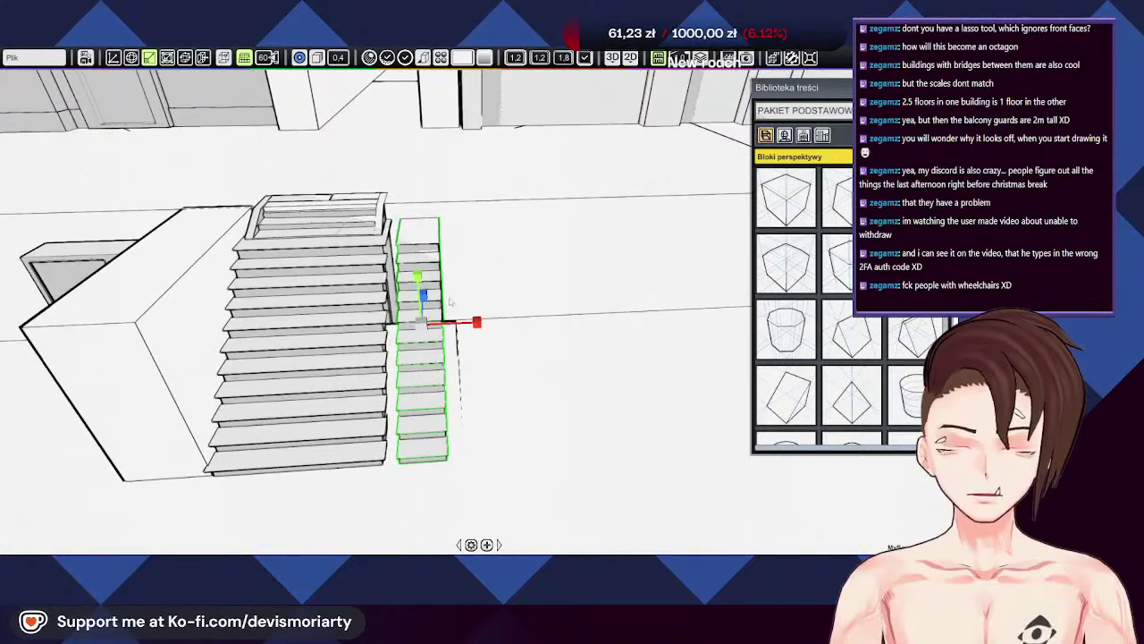
key(w)
drag(484, 326, 488, 325)
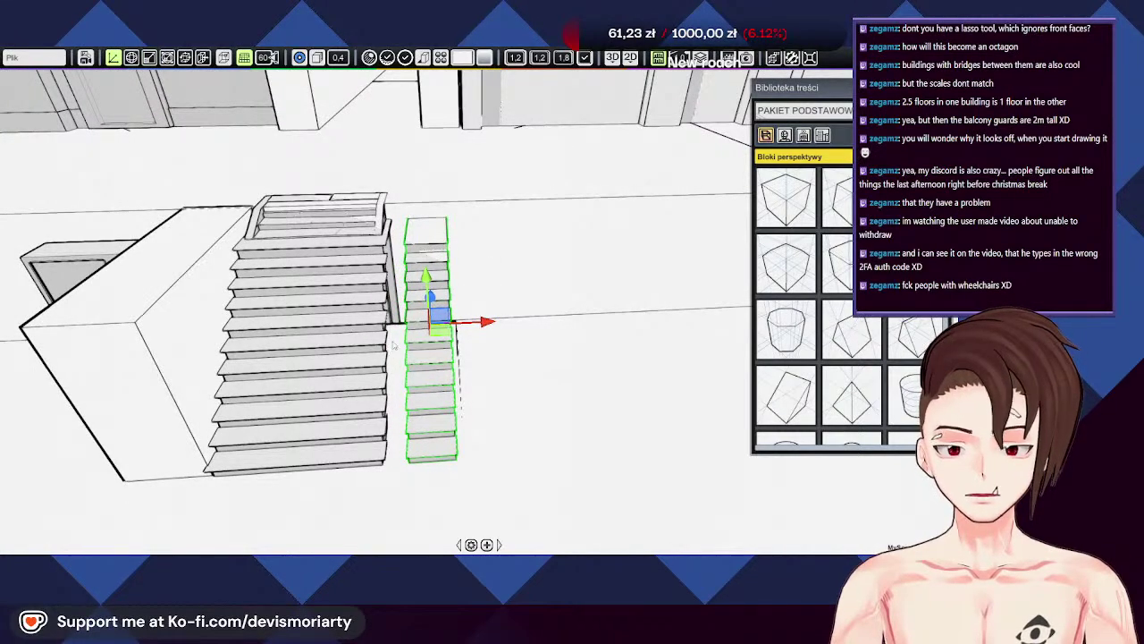
Step: Widen the wedge block so it extends past the outer side of the narrow staircase
click(393, 345)
key(r)
key(t)
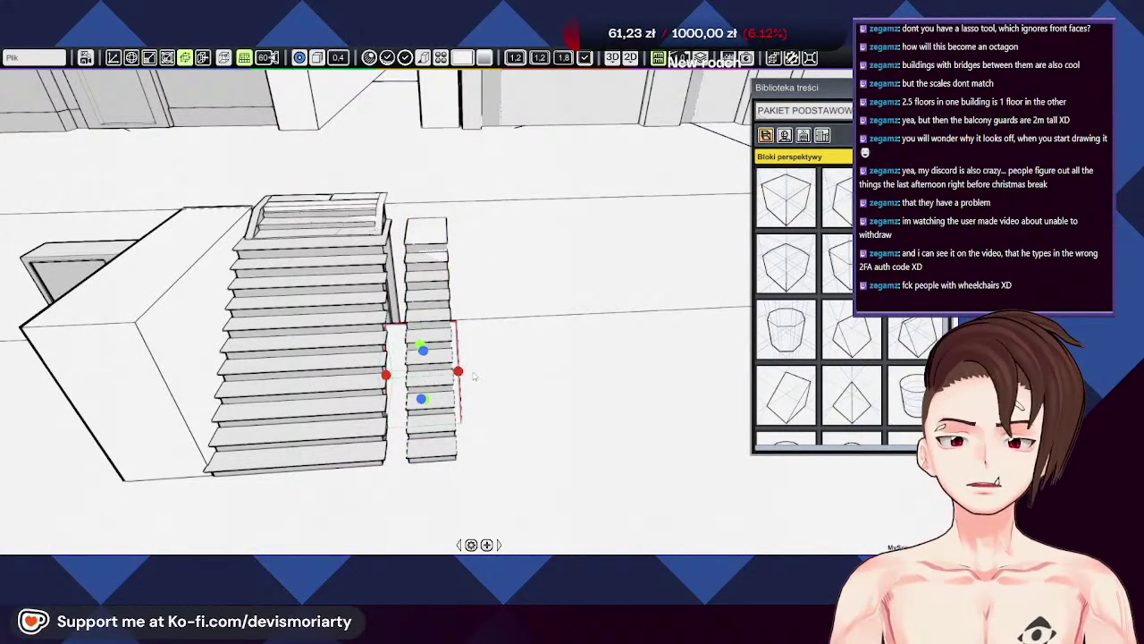
drag(456, 369, 472, 371)
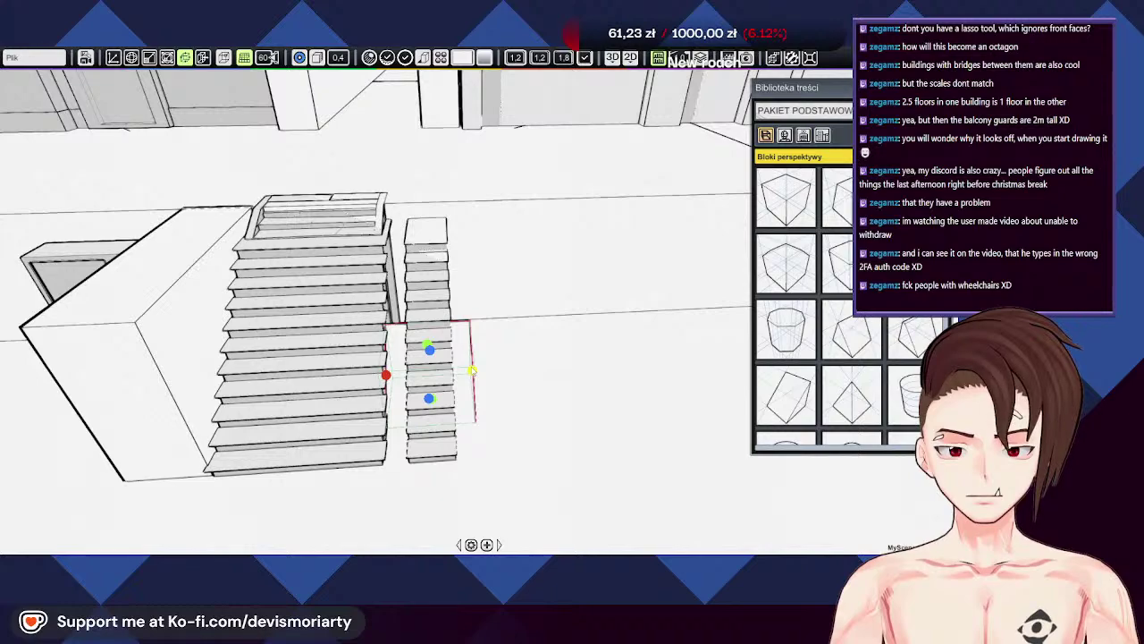
Step: Stretch the wedge block back to the raised wall and up to the height of the raised edge
middle_drag(587, 319, 215, 338)
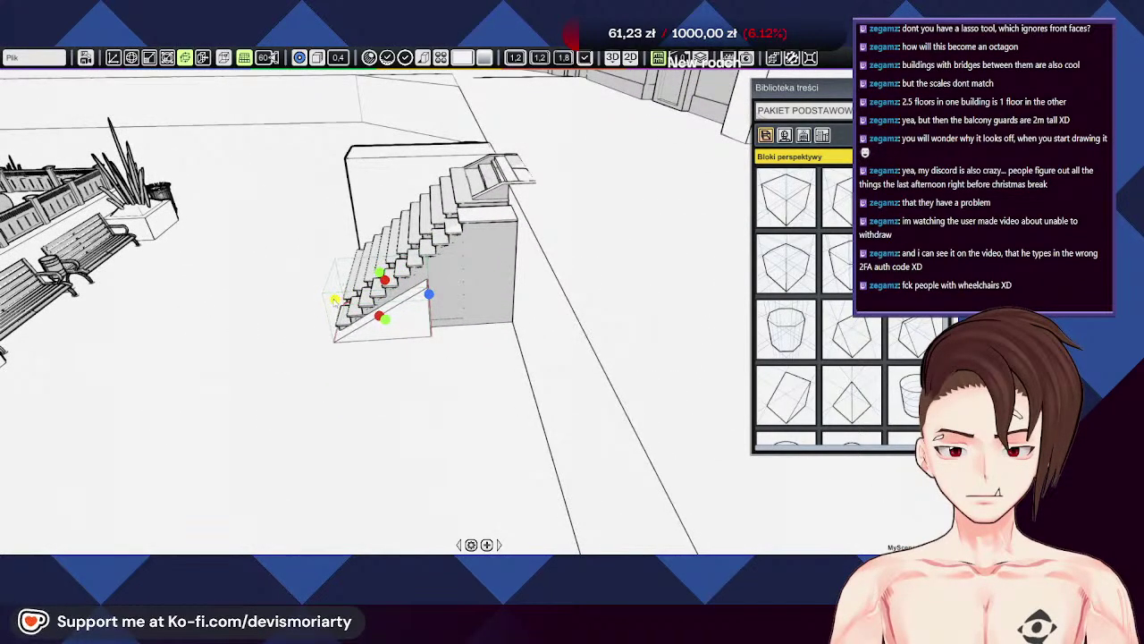
mouse_move(246, 327)
middle_down()
mouse_move(398, 338)
mouse_move(253, 330)
middle_up()
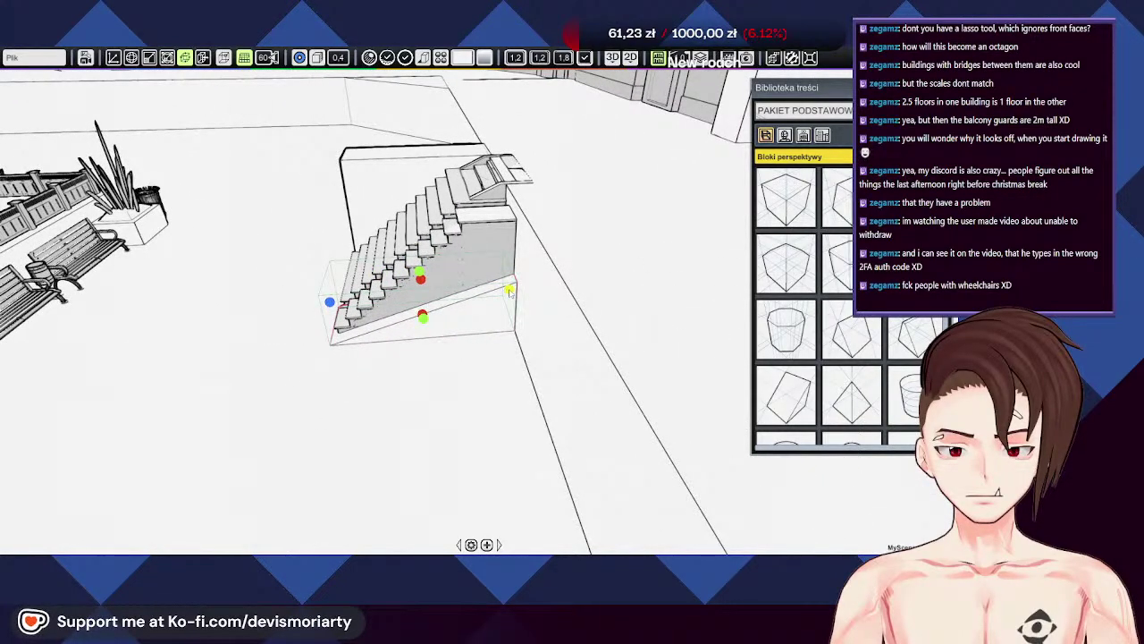
drag(419, 265, 423, 209)
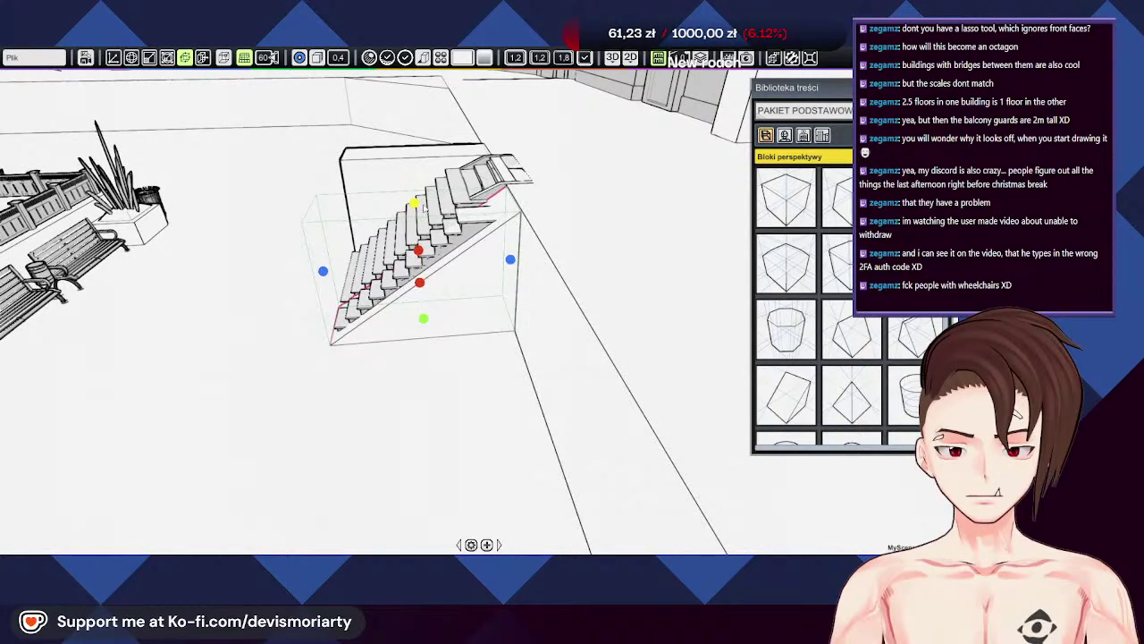
middle_drag(427, 206, 512, 284)
scroll(512, 285, up, 2)
click(361, 350)
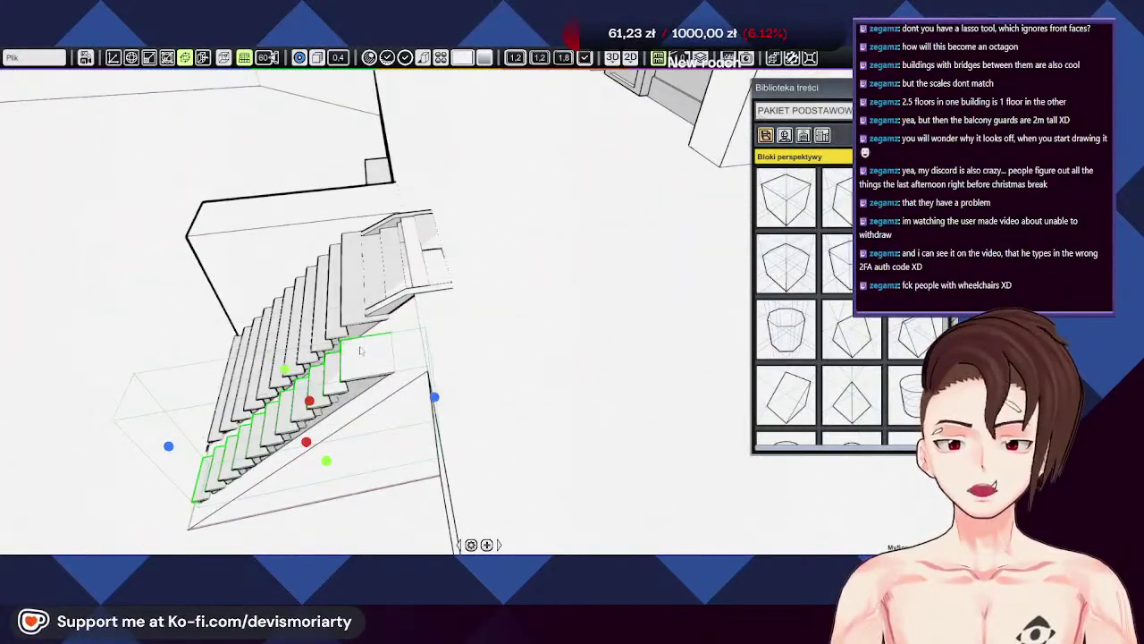
middle_drag(361, 350, 272, 339)
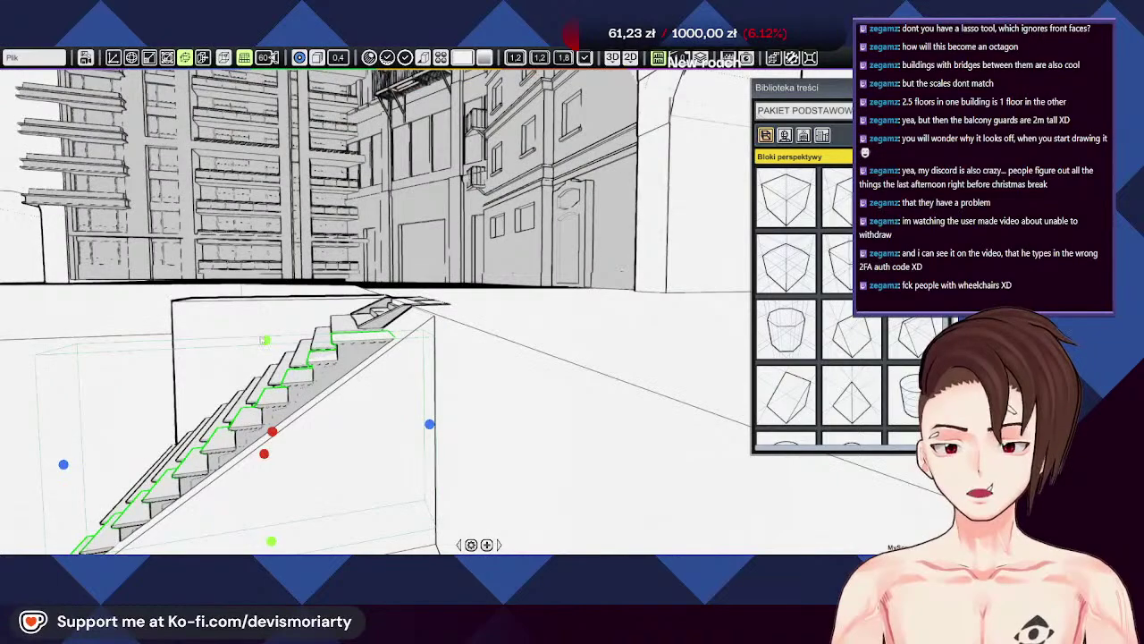
drag(272, 340, 281, 330)
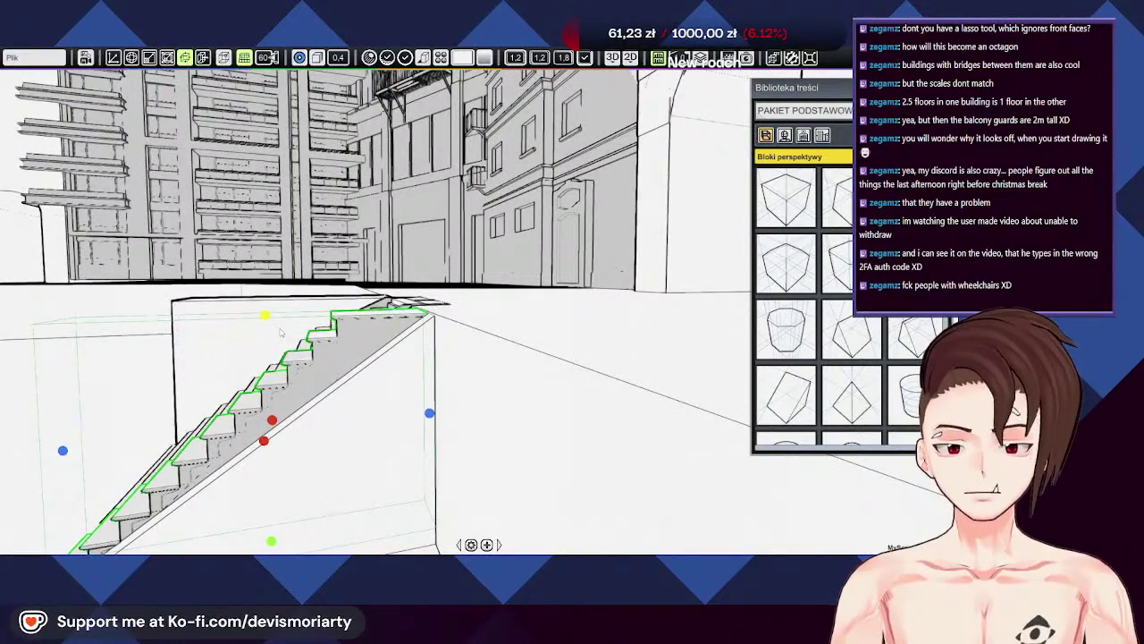
Step: Duplicate the low railed staircase beside the original and narrow the copy to suit the narrow staircase
middle_drag(226, 359, 365, 319)
click(336, 328)
key(w)
click(474, 342)
click(458, 345)
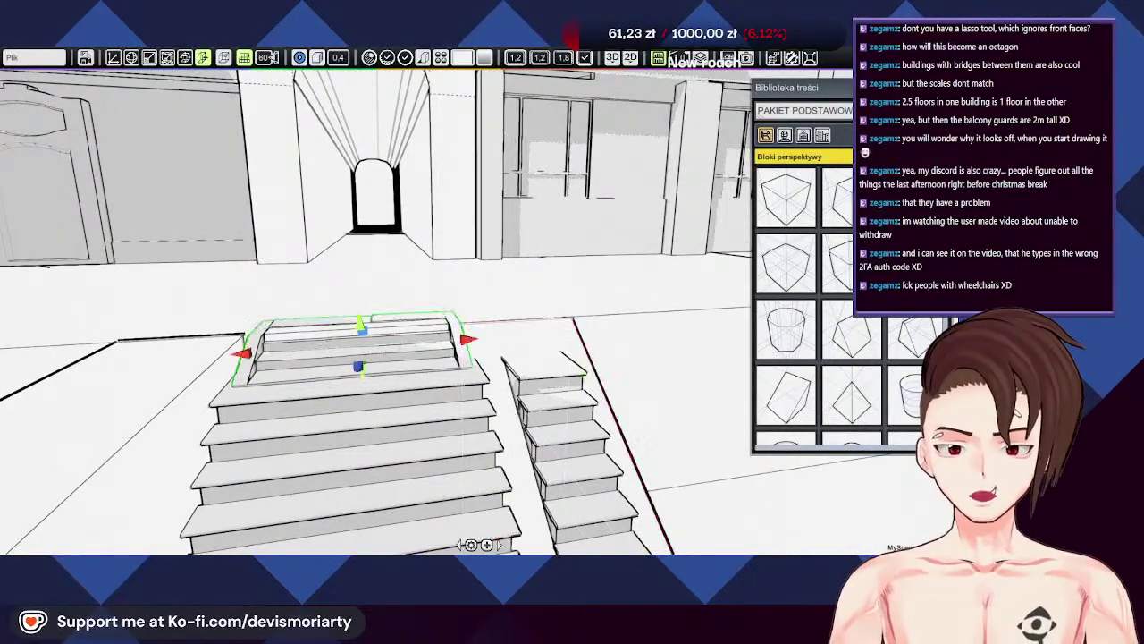
click(410, 347)
click(409, 346)
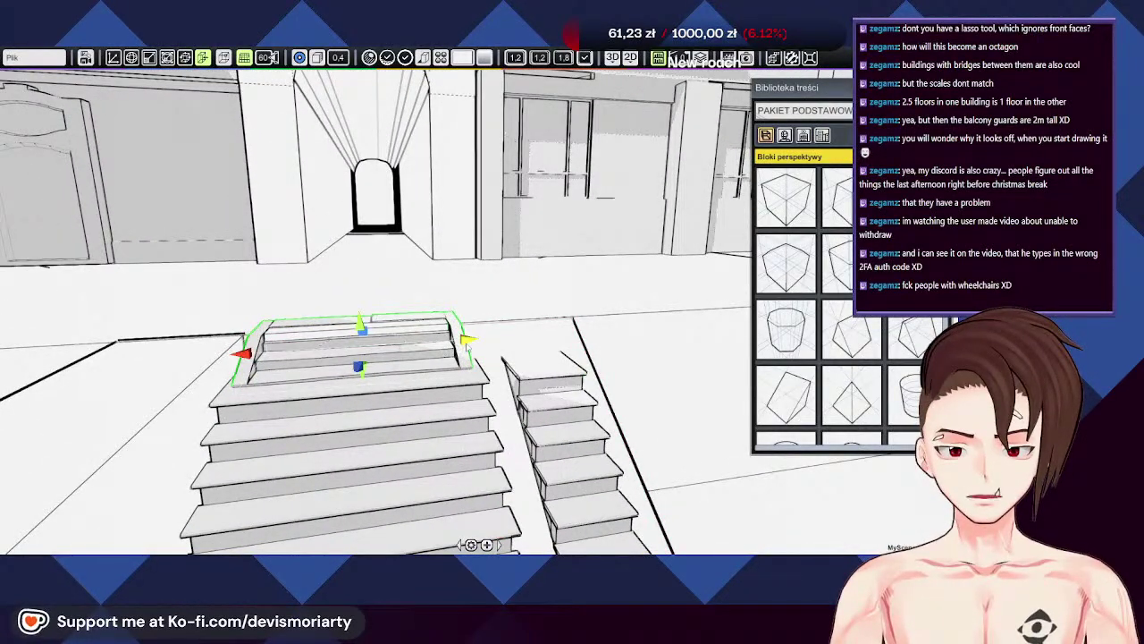
drag(620, 349, 642, 383)
middle_drag(642, 383, 581, 376)
key(e)
key(r)
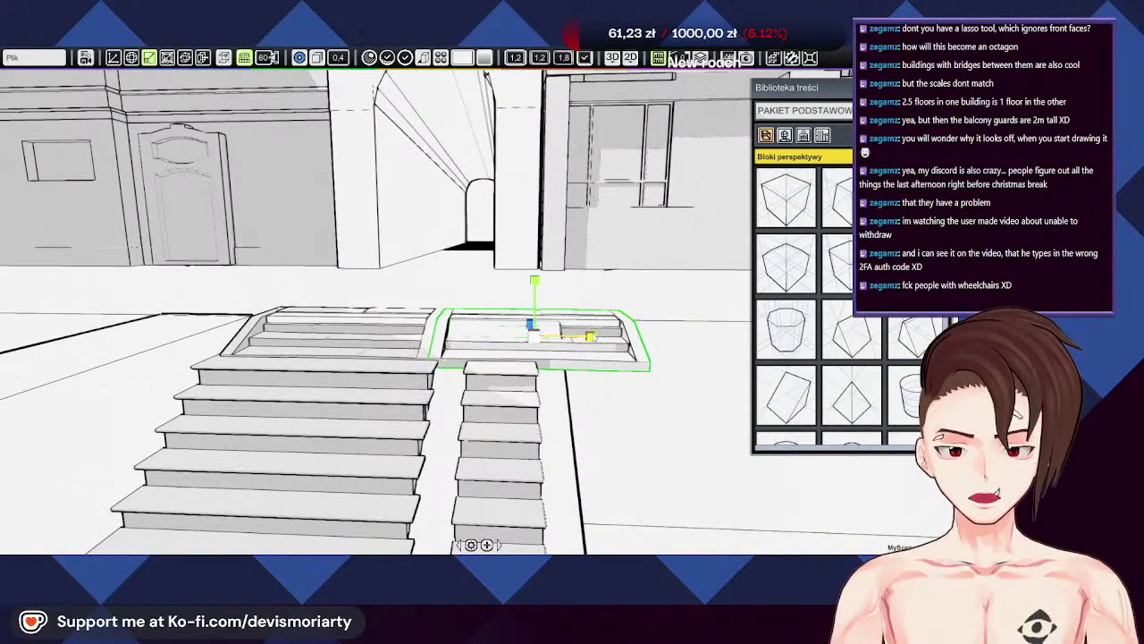
drag(590, 336, 482, 338)
Step: Line up the narrowed low staircase with the top of the narrow staircase and prepare to adjust its width
middle_drag(485, 339, 402, 376)
key(w)
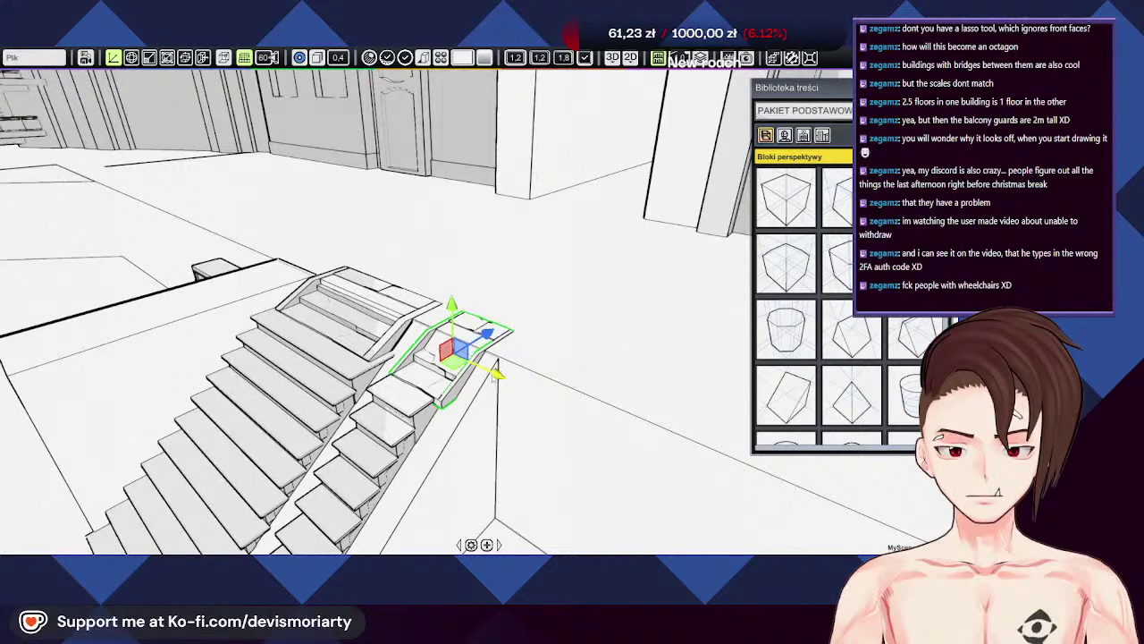
middle_drag(483, 376, 547, 354)
key(r)
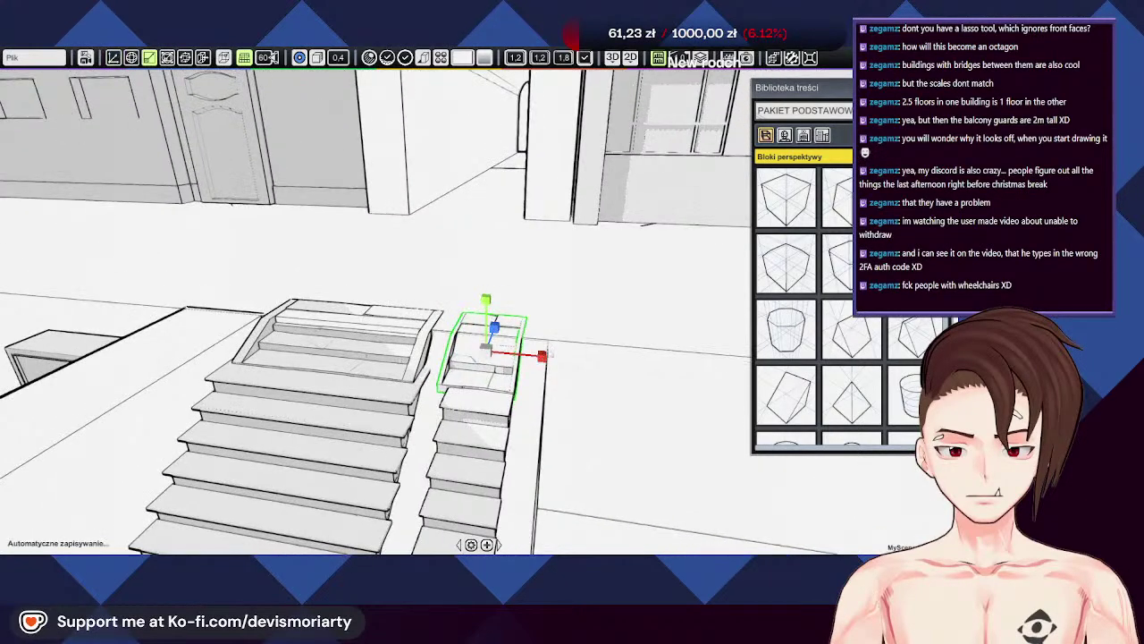
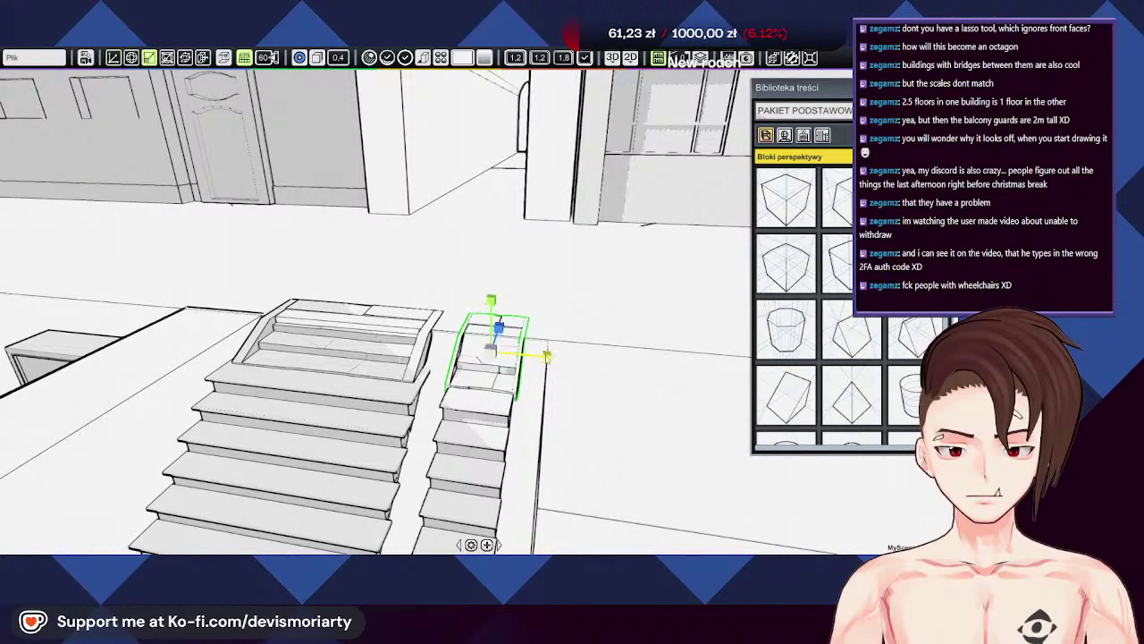
Step: Shift the narrowed low staircase back and forth until it lines up with the top of the narrow staircase
middle_drag(469, 400, 492, 351)
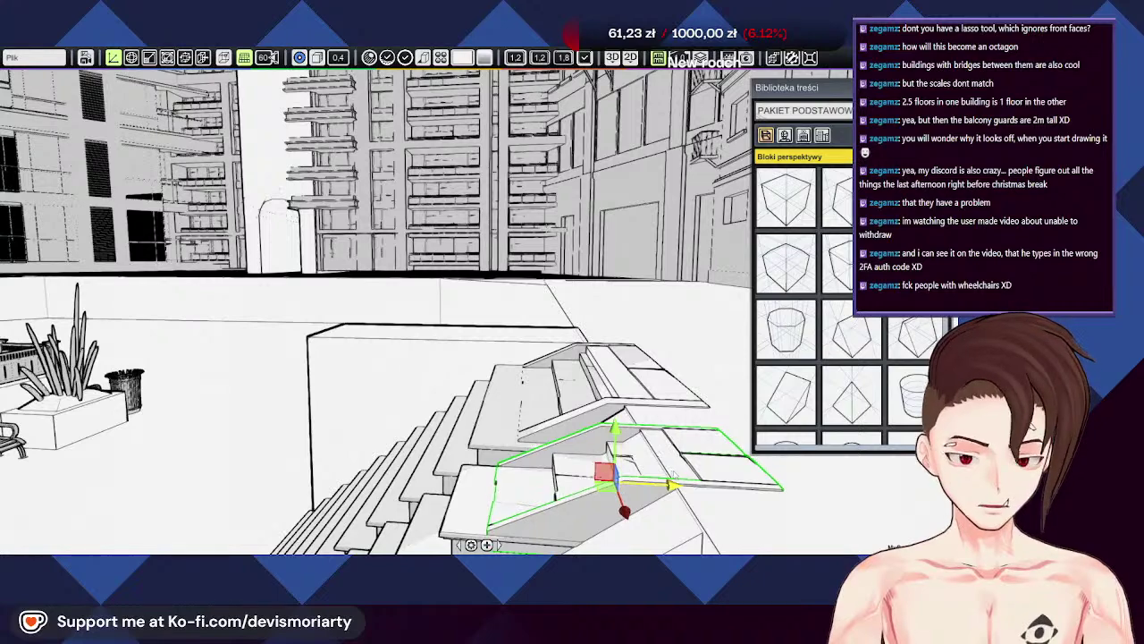
mouse_move(683, 485)
mouse_down()
mouse_move(663, 486)
mouse_move(678, 487)
mouse_up()
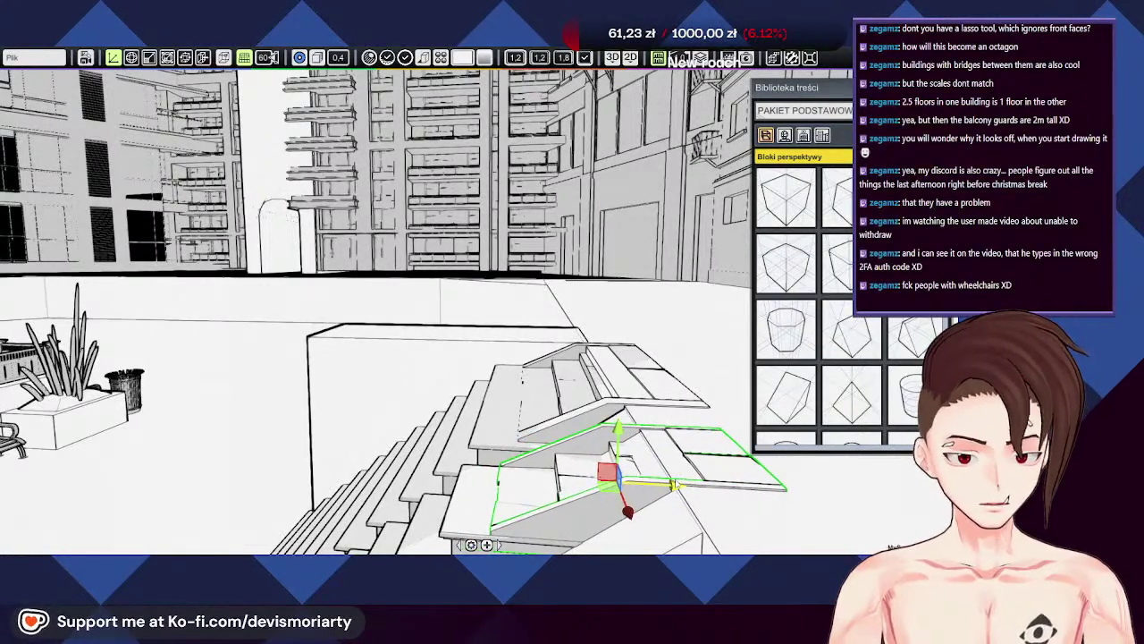
middle_drag(690, 493, 677, 489)
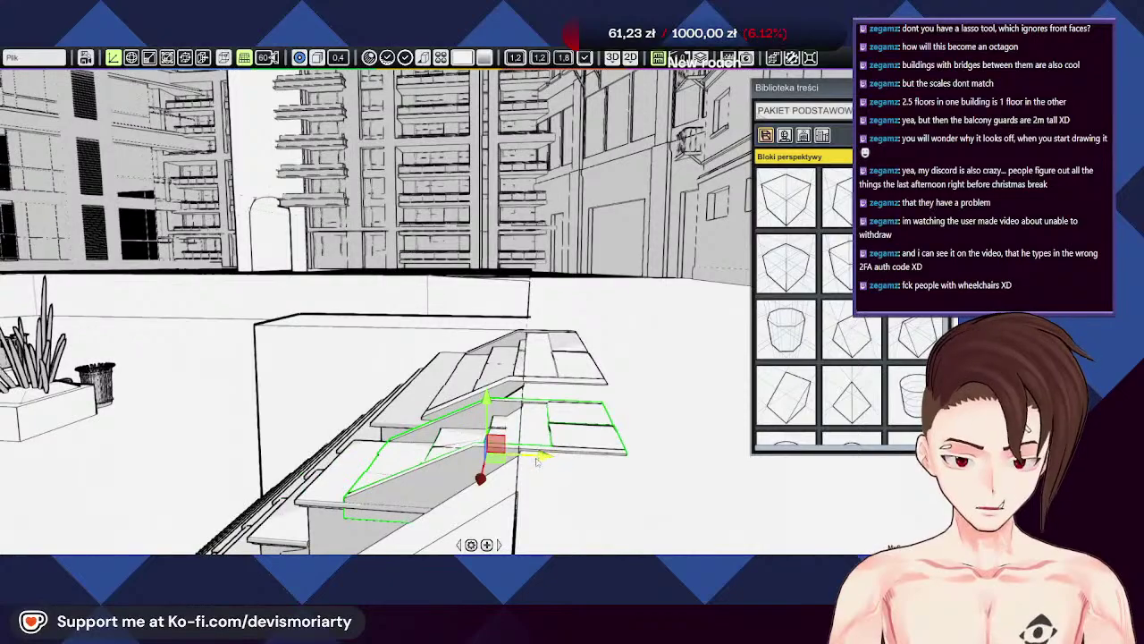
drag(537, 460, 553, 460)
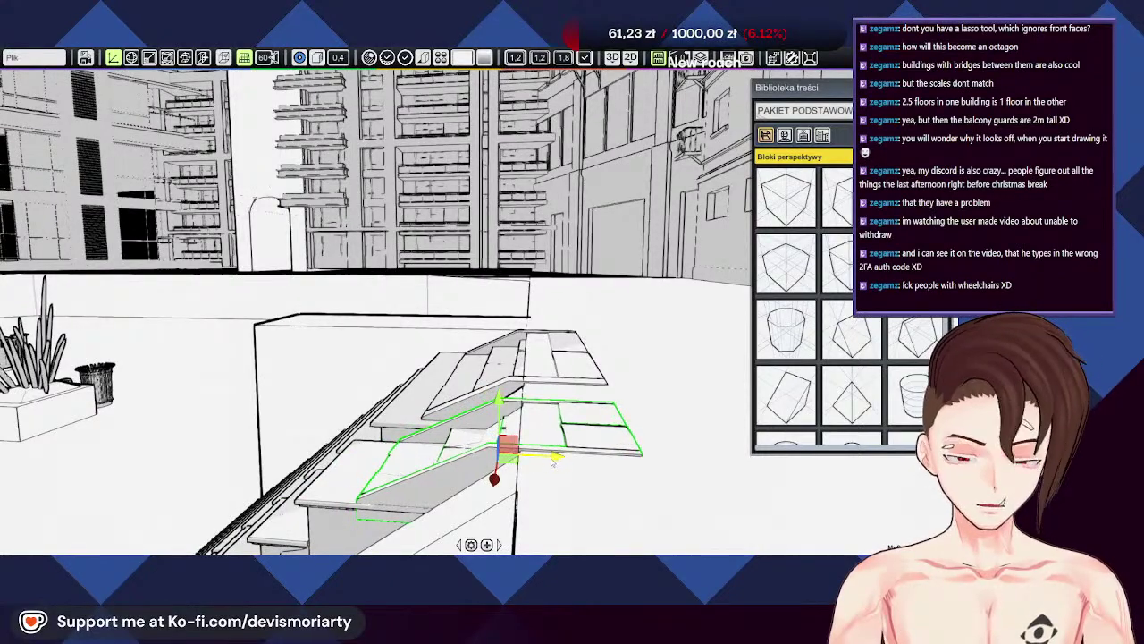
middle_drag(549, 425, 514, 390)
Step: Duplicate the block flanking the wide staircase and position the copy along the outer side of the narrow staircase
scroll(619, 418, down, 5)
scroll(515, 390, up, 2)
click(368, 365)
middle_drag(368, 364, 402, 356)
key(t)
drag(356, 378, 368, 380)
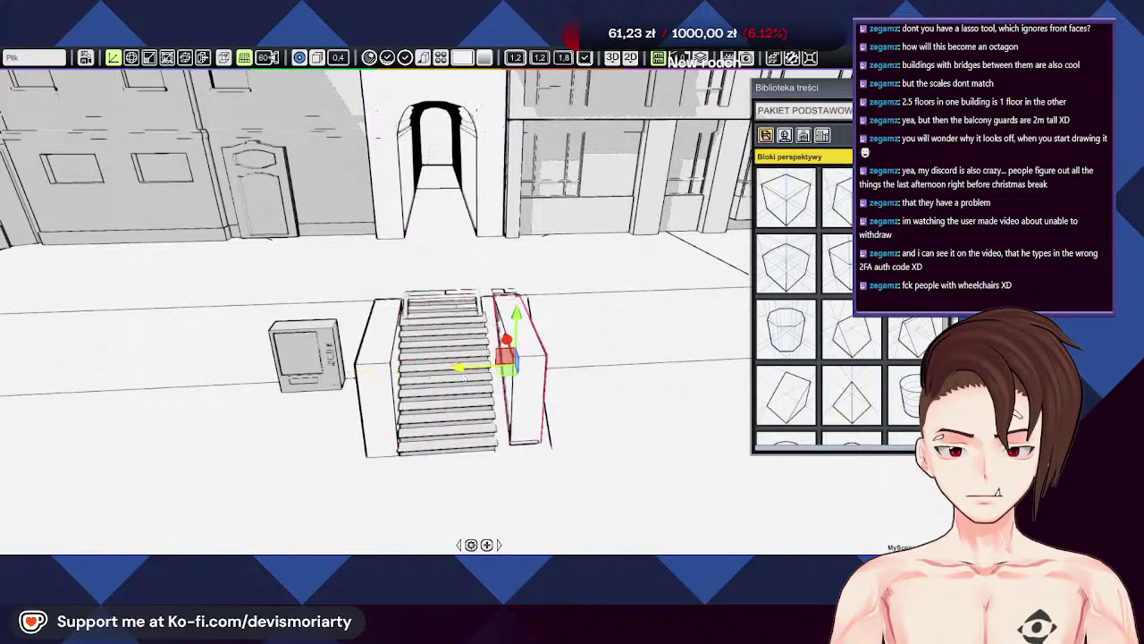
middle_drag(729, 444, 694, 452)
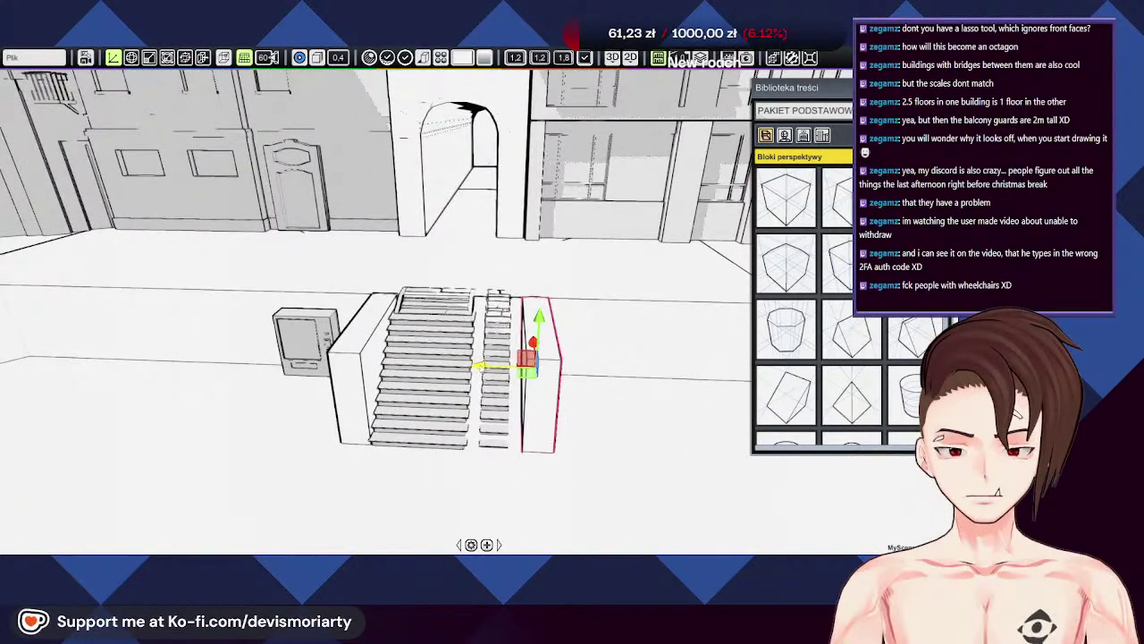
middle_drag(490, 376, 353, 274)
scroll(567, 424, up, 5)
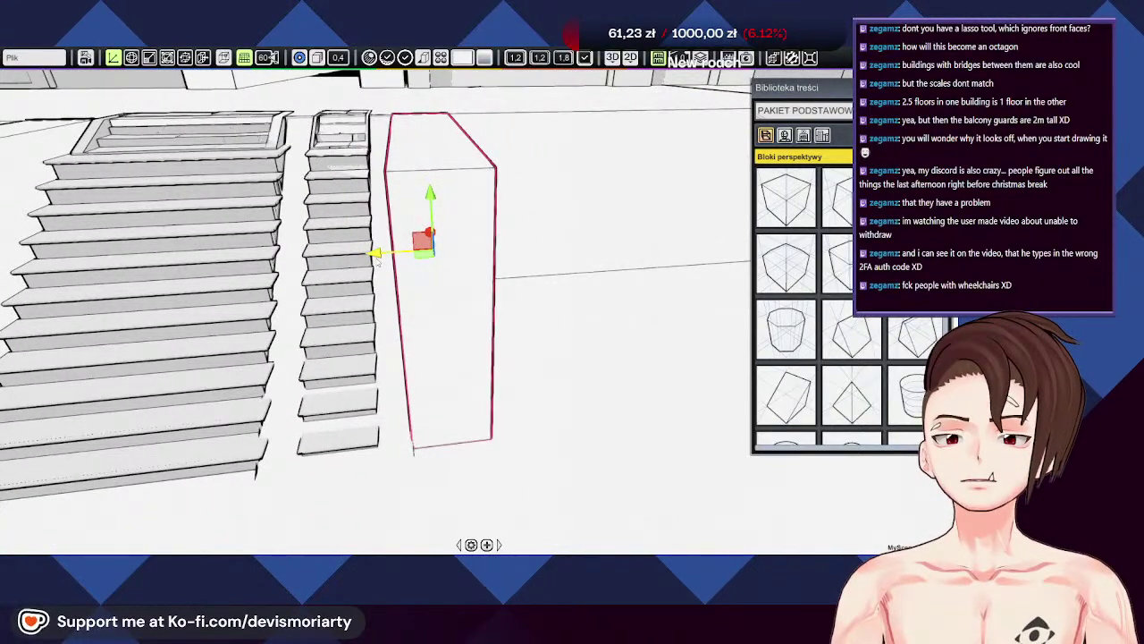
scroll(295, 315, down, 5)
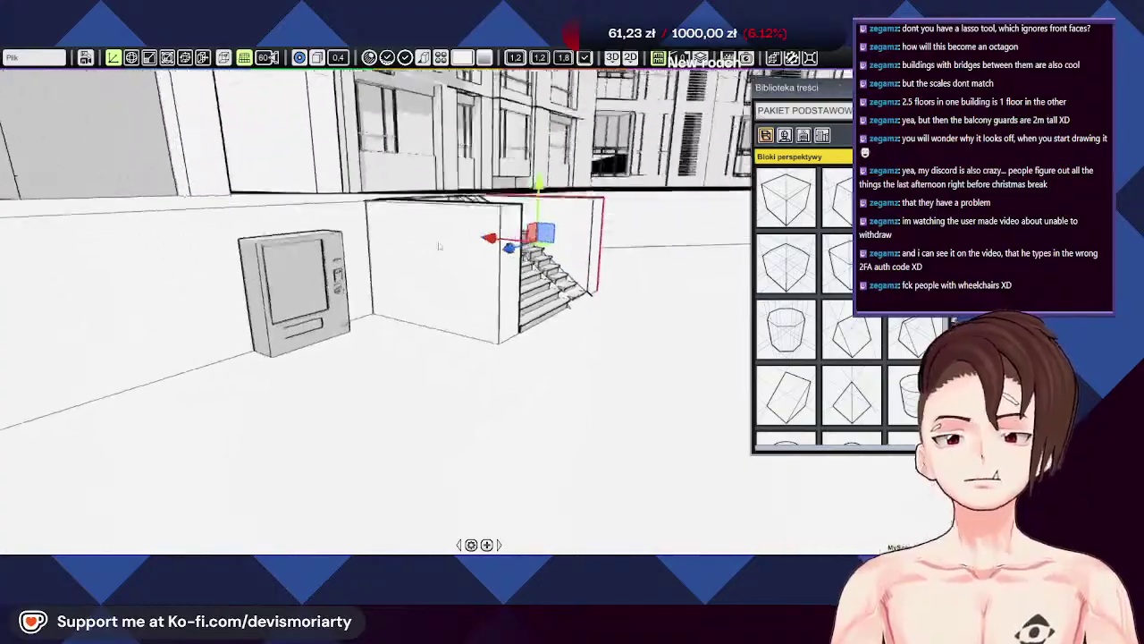
middle_drag(483, 247, 431, 361)
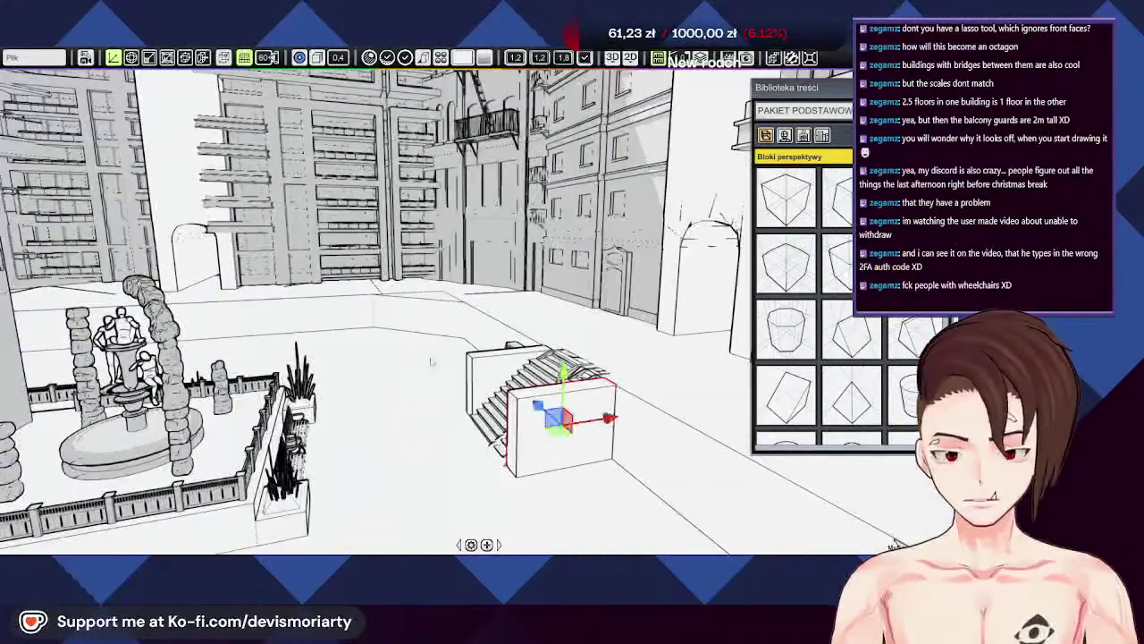
Step: Raise the block beside the narrow staircase above the raised edge and delete the block flanking the wide staircase
scroll(473, 312, up, 3)
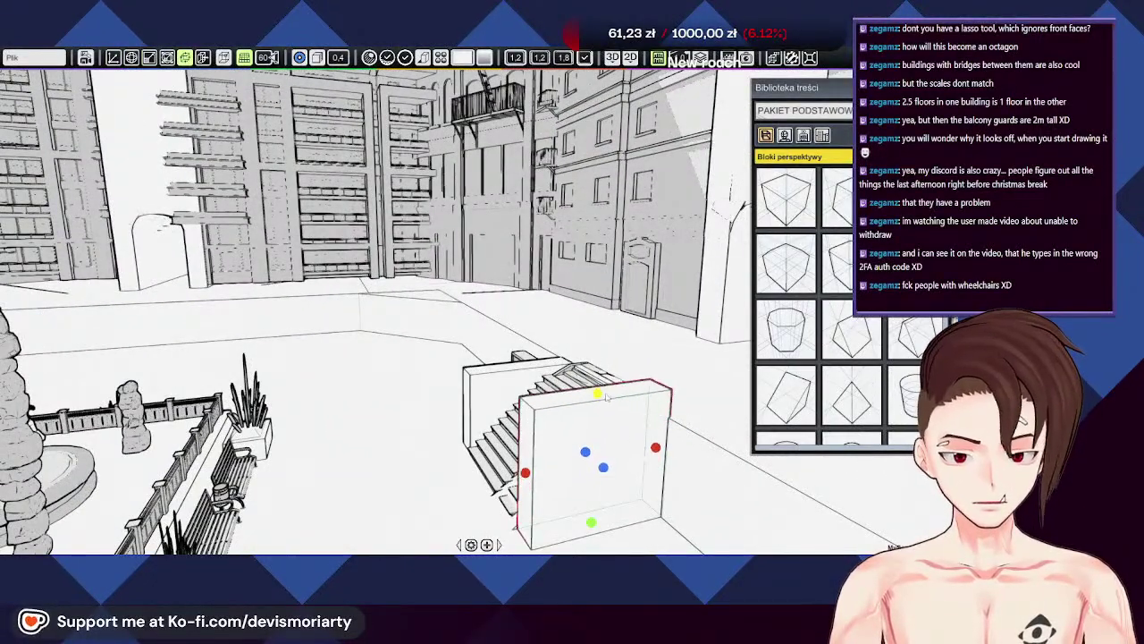
middle_drag(541, 402, 420, 435)
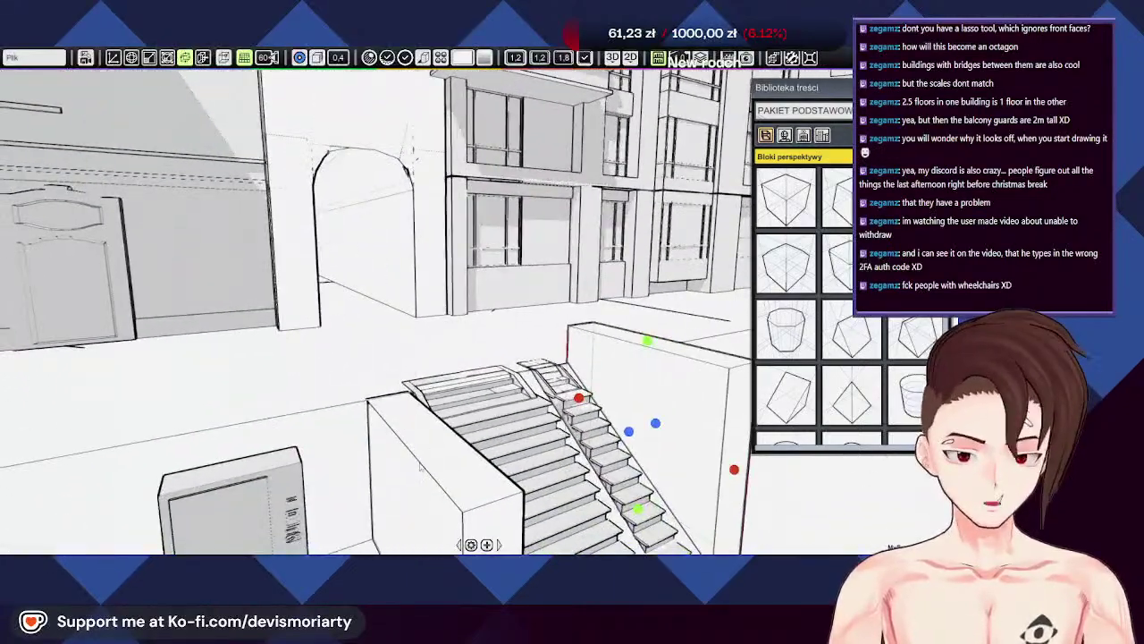
drag(427, 436, 427, 367)
middle_drag(594, 362, 390, 355)
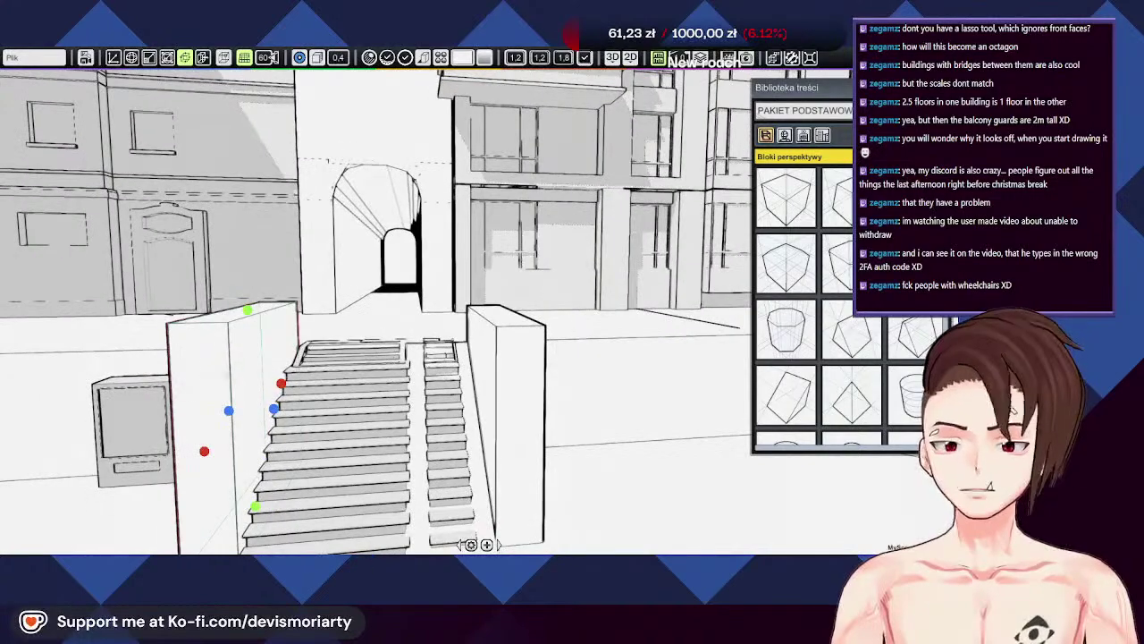
key(Delete)
Step: Duplicate the tall block beside the narrow staircase and move the copy to the outer side of the wide staircase
click(498, 375)
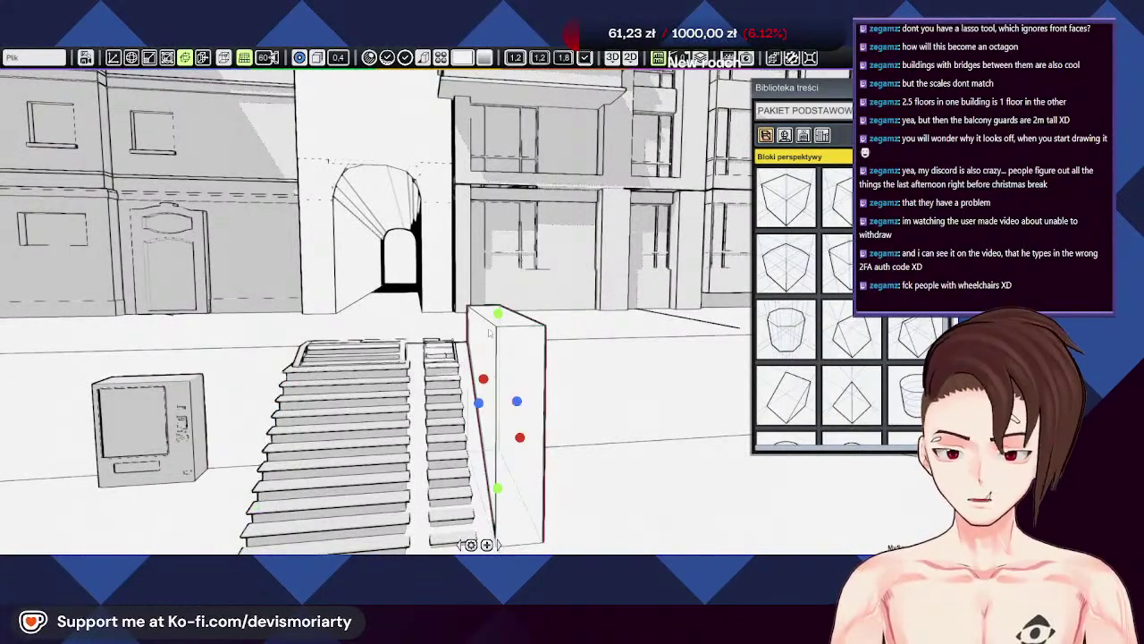
key(r)
middle_drag(497, 302, 522, 422)
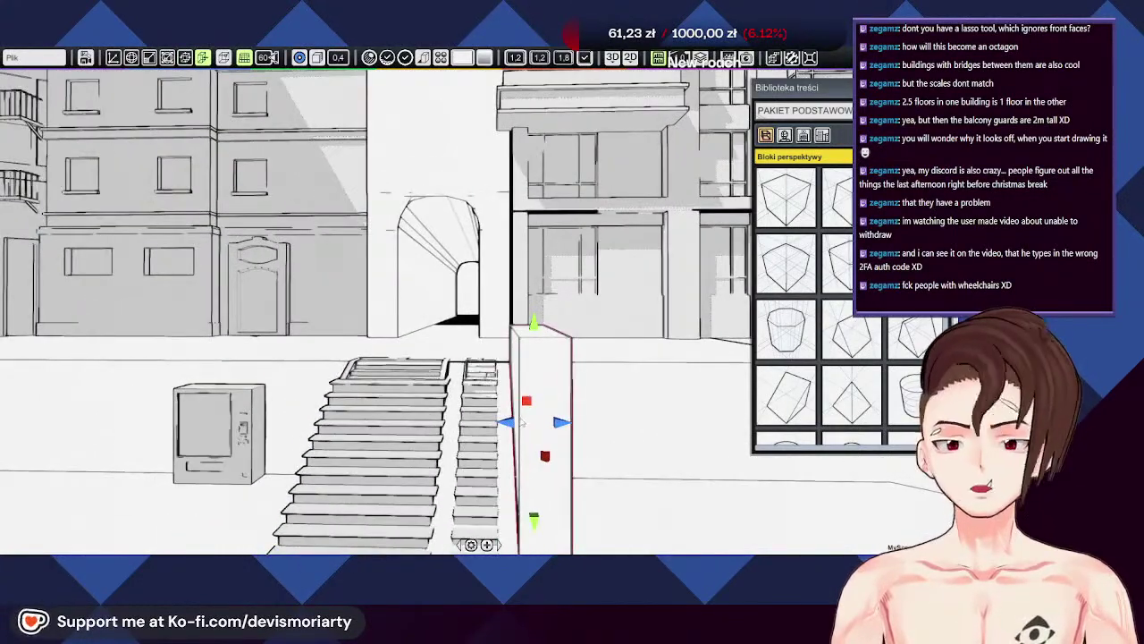
click(492, 423)
key(w)
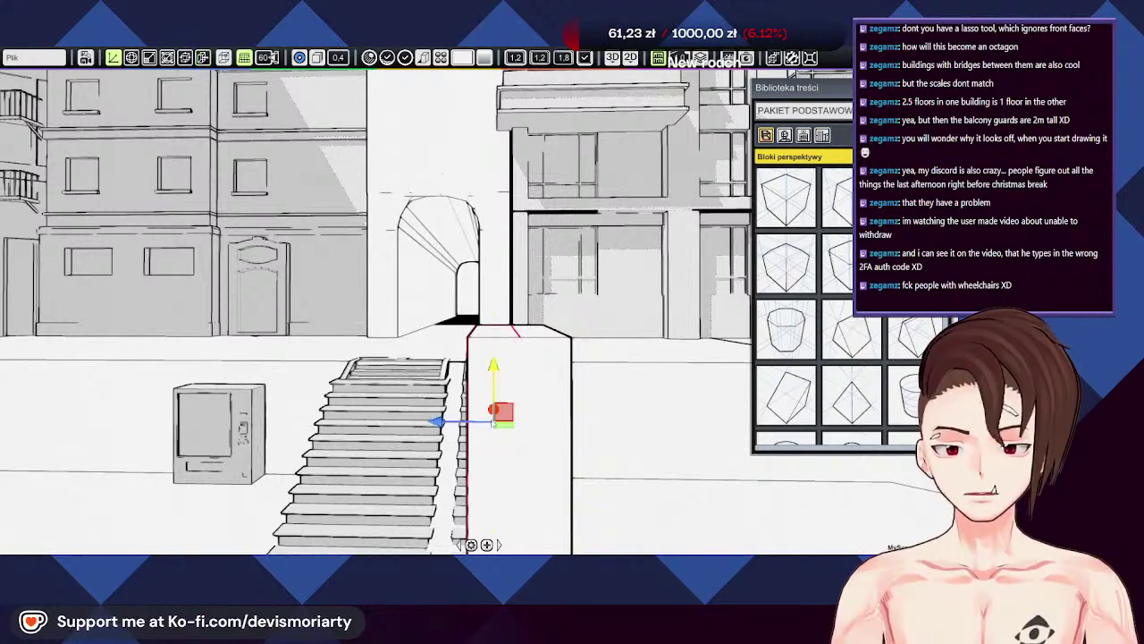
drag(441, 422, 249, 420)
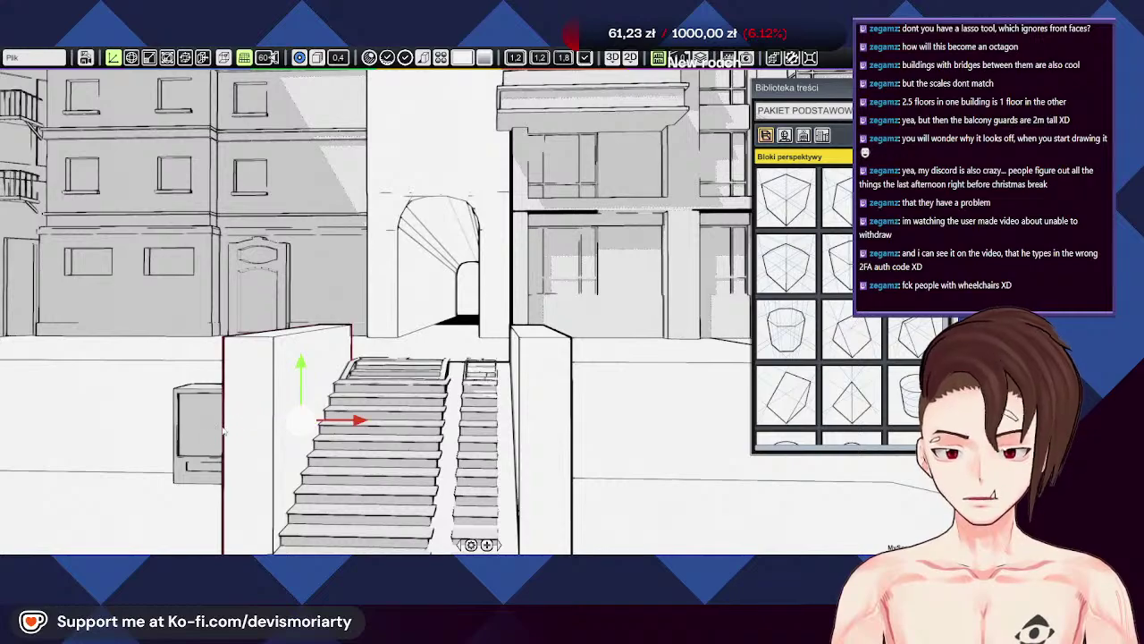
Step: Nudge the copied tall block sideways so it sits flush against the outer side of the wide staircase
shift+middle_drag(224, 431, 268, 522)
middle_drag(255, 405, 425, 342)
scroll(287, 377, down, 5)
scroll(304, 395, up, 5)
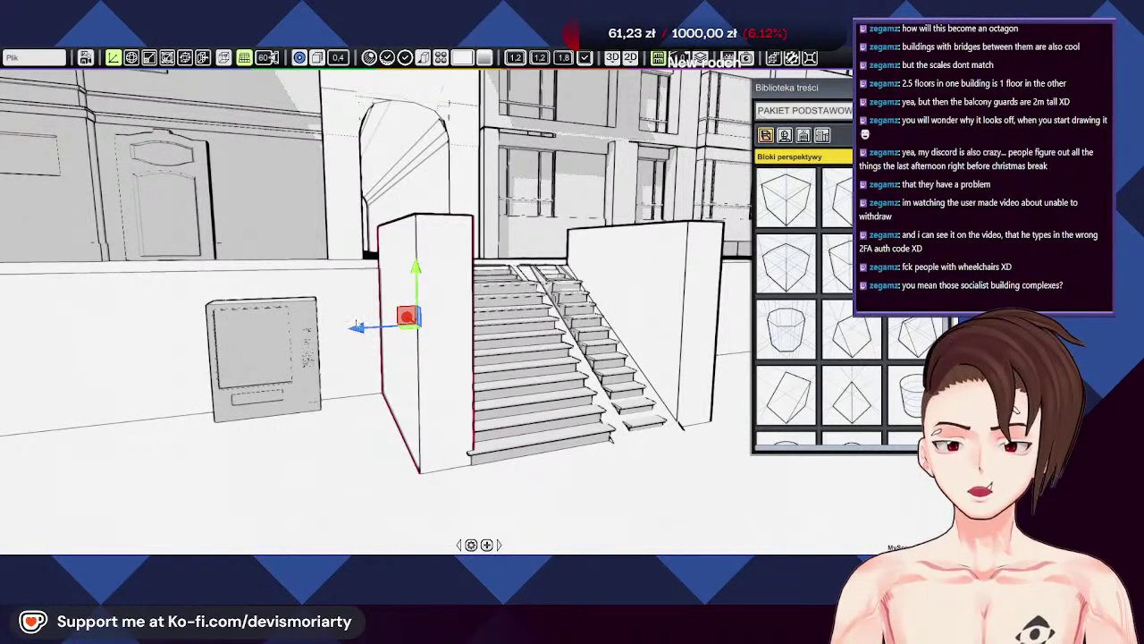
drag(357, 328, 355, 329)
middle_drag(357, 375, 547, 411)
middle_drag(549, 348, 437, 369)
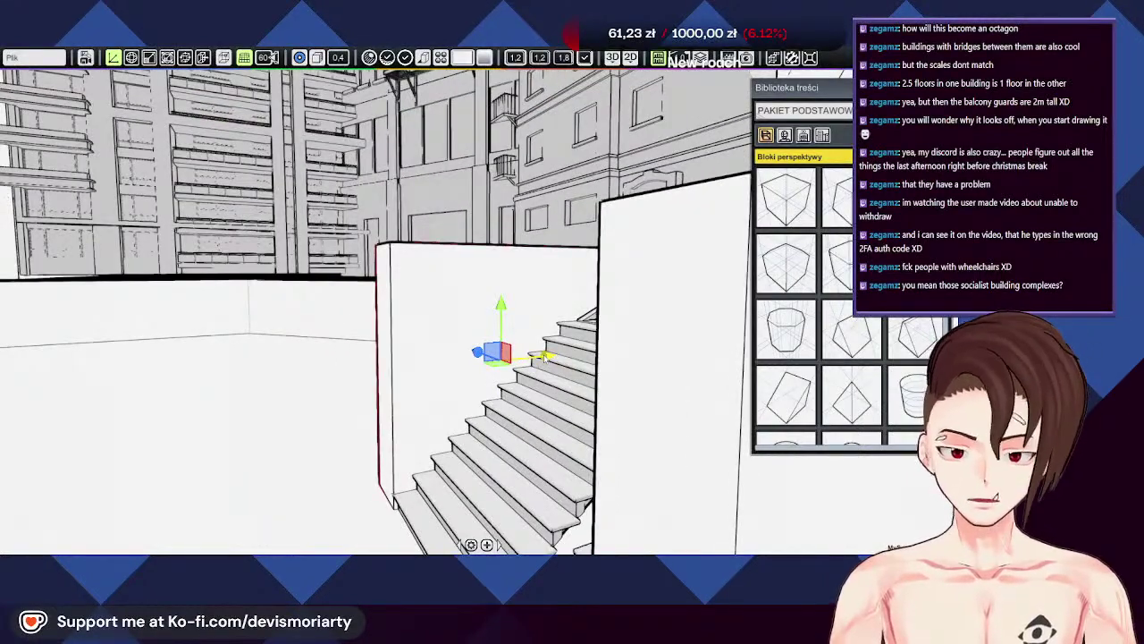
drag(546, 359, 543, 358)
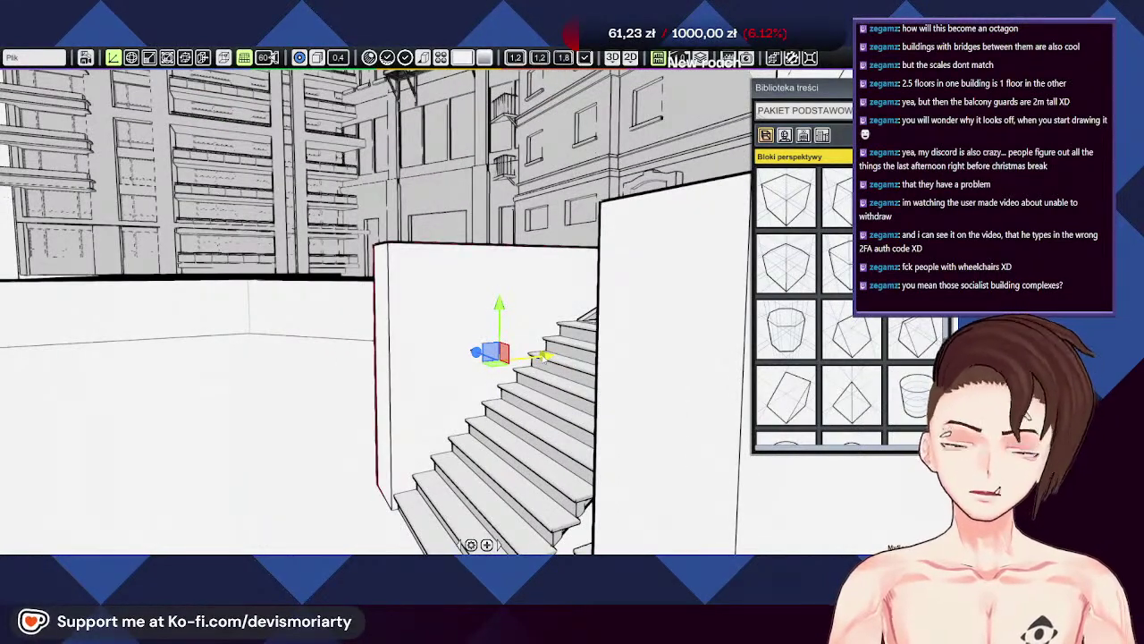
Step: Nudge the tall block beside the narrow staircase sideways, and delete that block
middle_drag(536, 384, 265, 324)
middle_drag(536, 362, 203, 350)
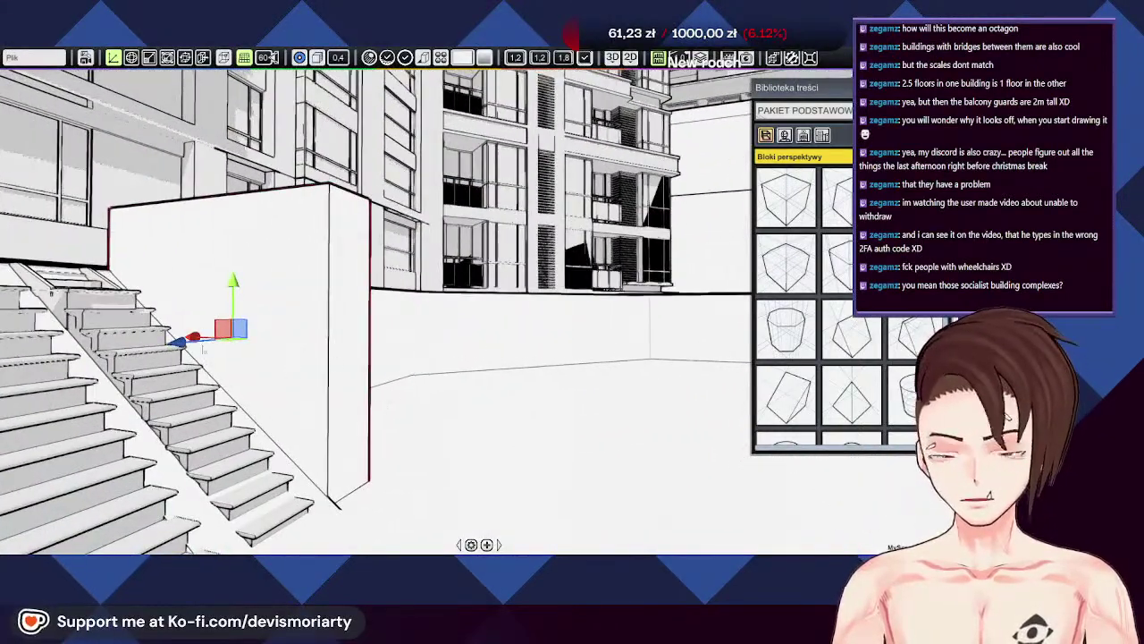
drag(197, 340, 199, 340)
middle_drag(229, 351, 339, 314)
scroll(320, 375, down, 5)
key(Delete)
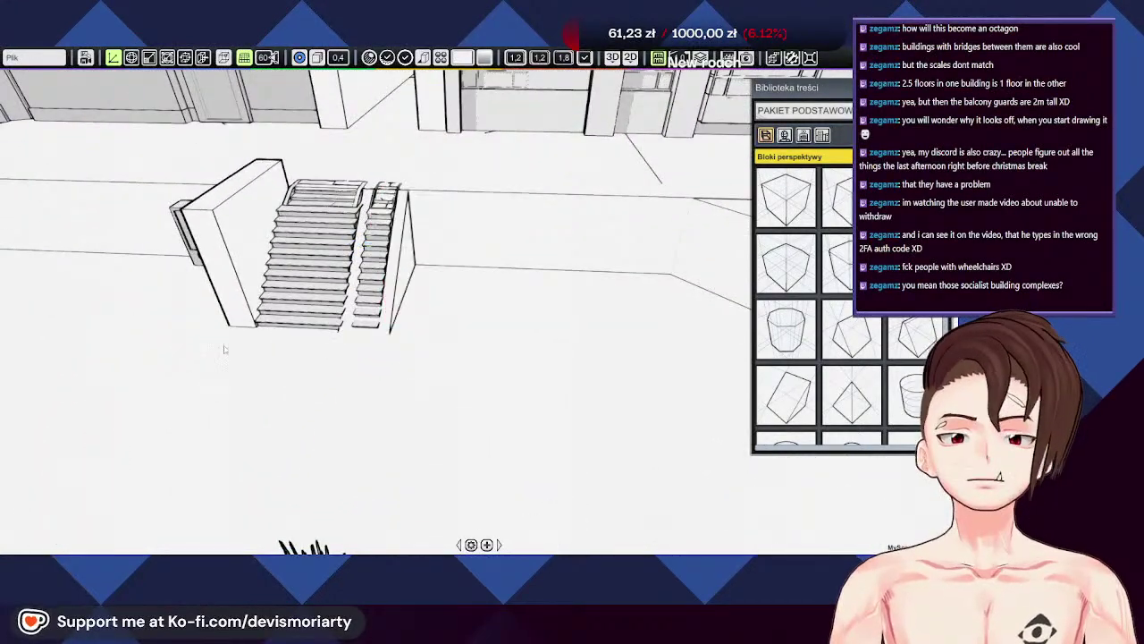
Step: Try placing a copy of the wide staircase's tall side block beside the narrow staircase, and delete the copy
middle_drag(224, 345, 276, 351)
scroll(357, 349, up, 3)
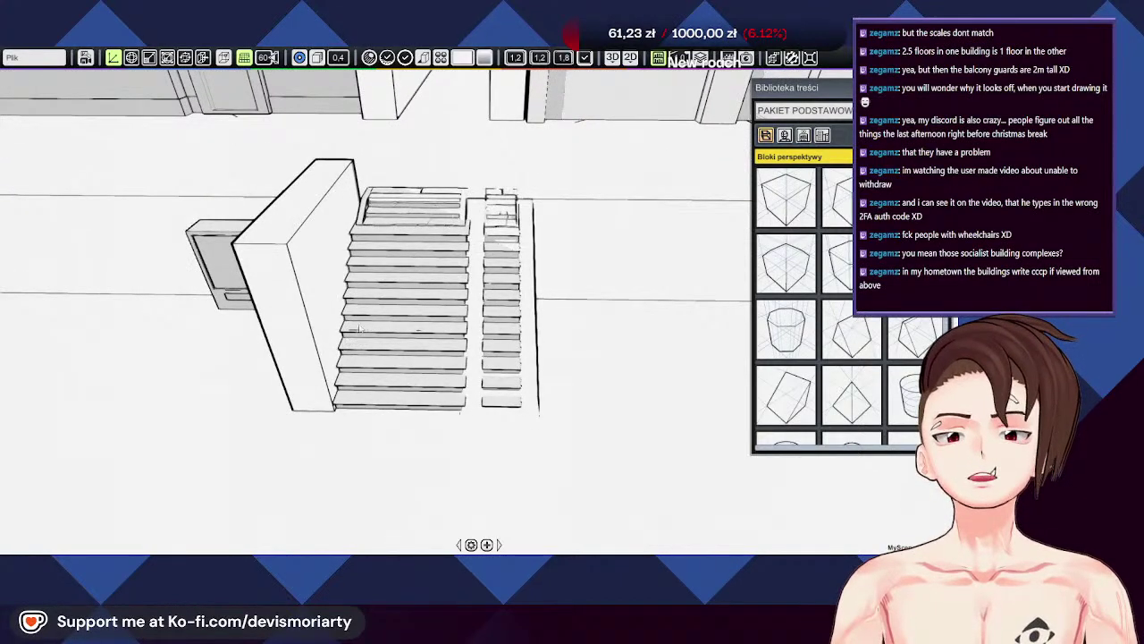
middle_drag(343, 311, 301, 309)
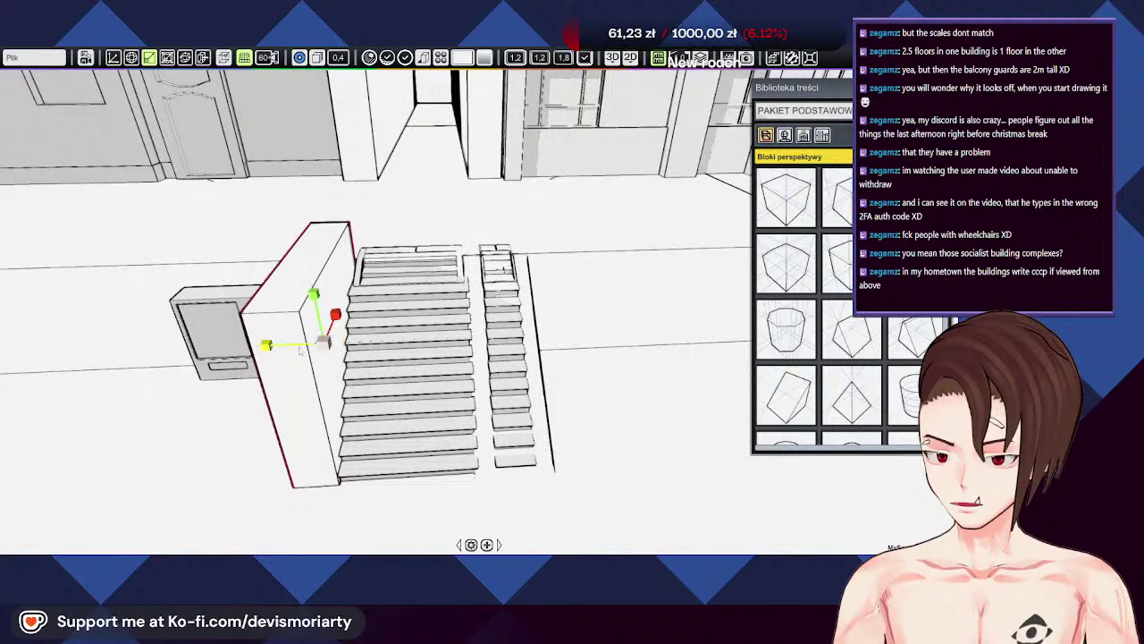
key(t)
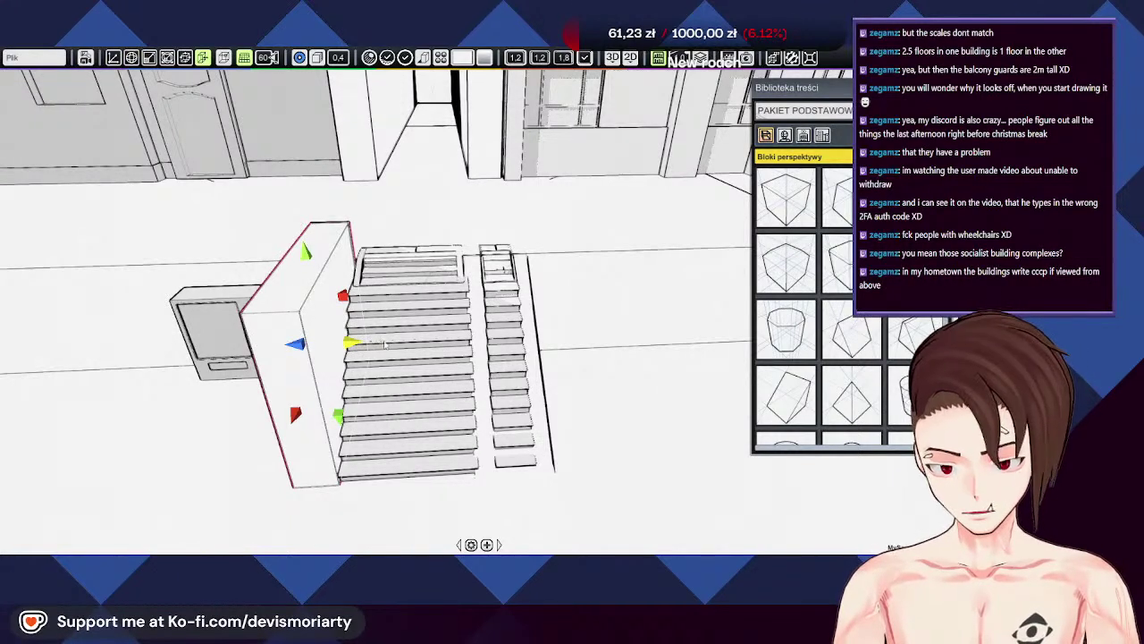
drag(385, 344, 396, 344)
key(w)
drag(315, 344, 506, 349)
middle_drag(556, 382, 494, 317)
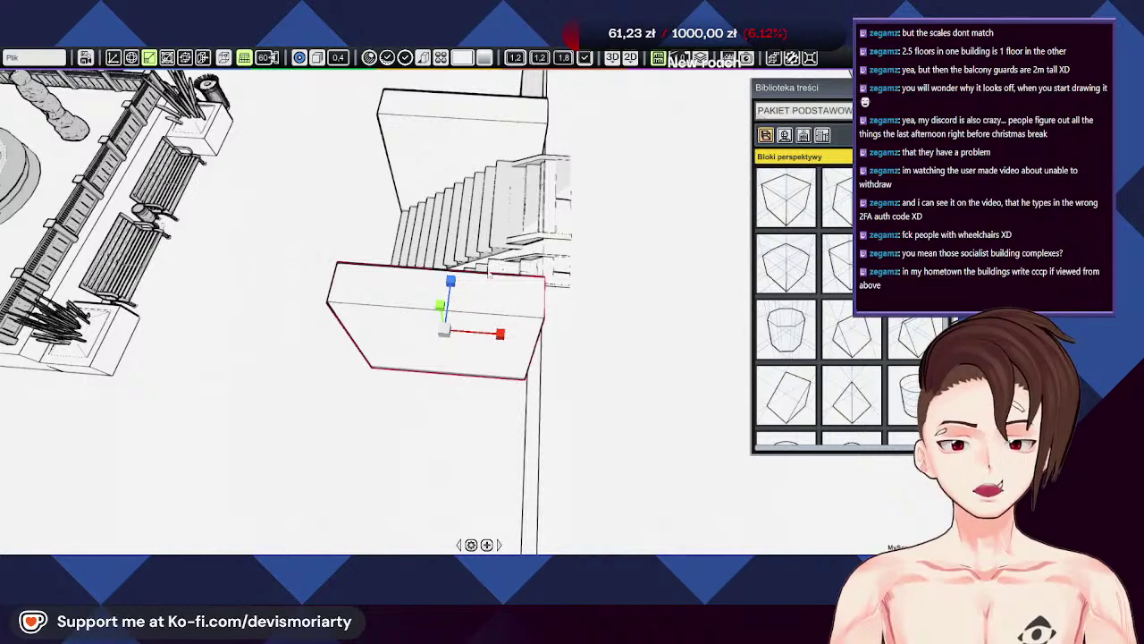
key(Delete)
Step: Extend the back end of the tall block beside the wide staircase slightly past the raised wall's edge
middle_drag(543, 254, 541, 309)
scroll(522, 282, up, 4)
click(510, 290)
key(t)
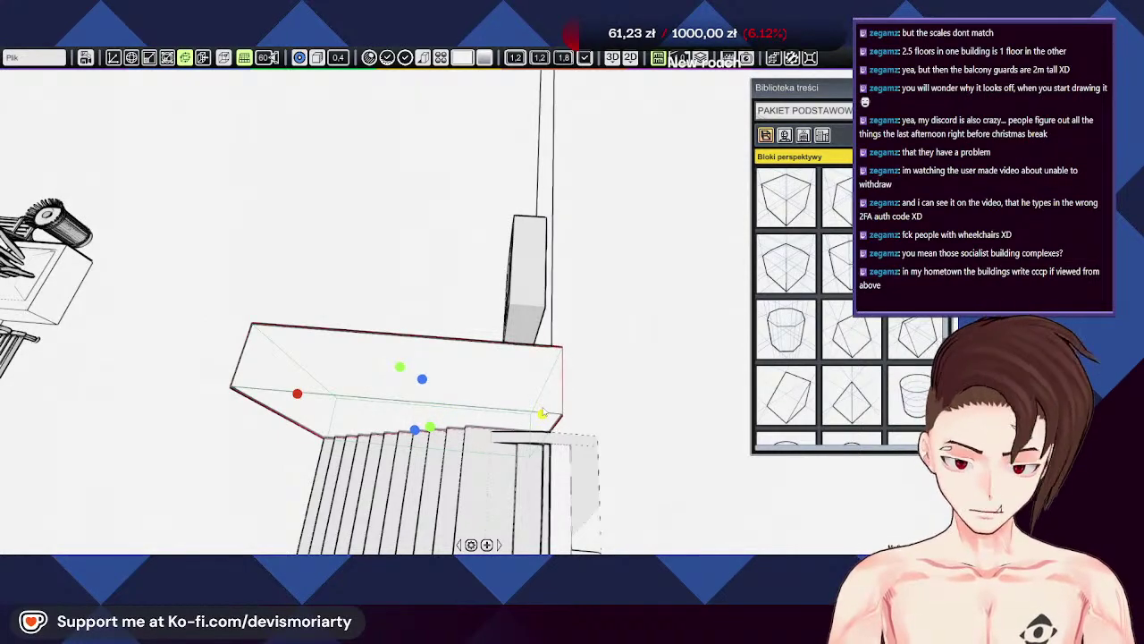
middle_drag(430, 395, 491, 378)
Step: Duplicate the lengthened side block and set the copy flush against the outer side of the narrow staircase
scroll(491, 378, down, 5)
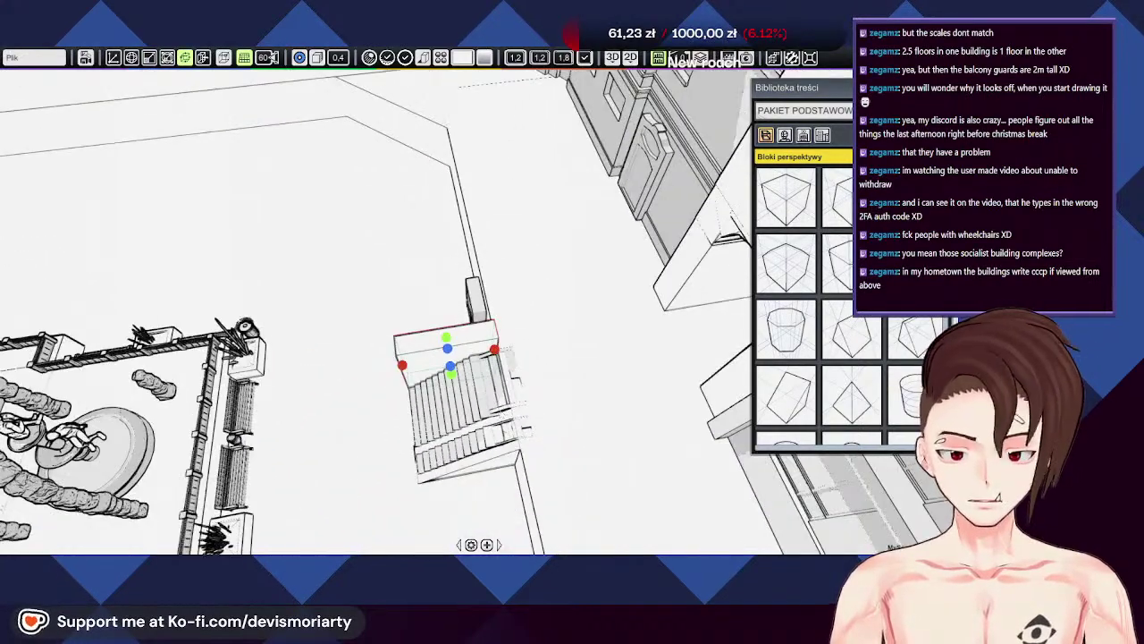
middle_drag(489, 446, 530, 371)
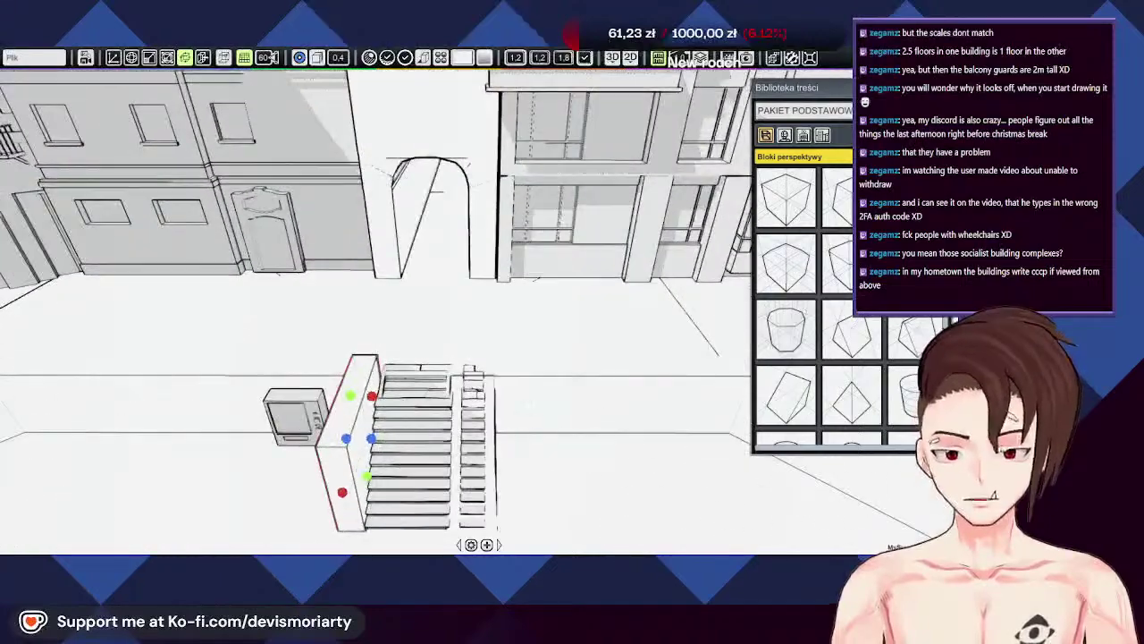
click(392, 439)
key(w)
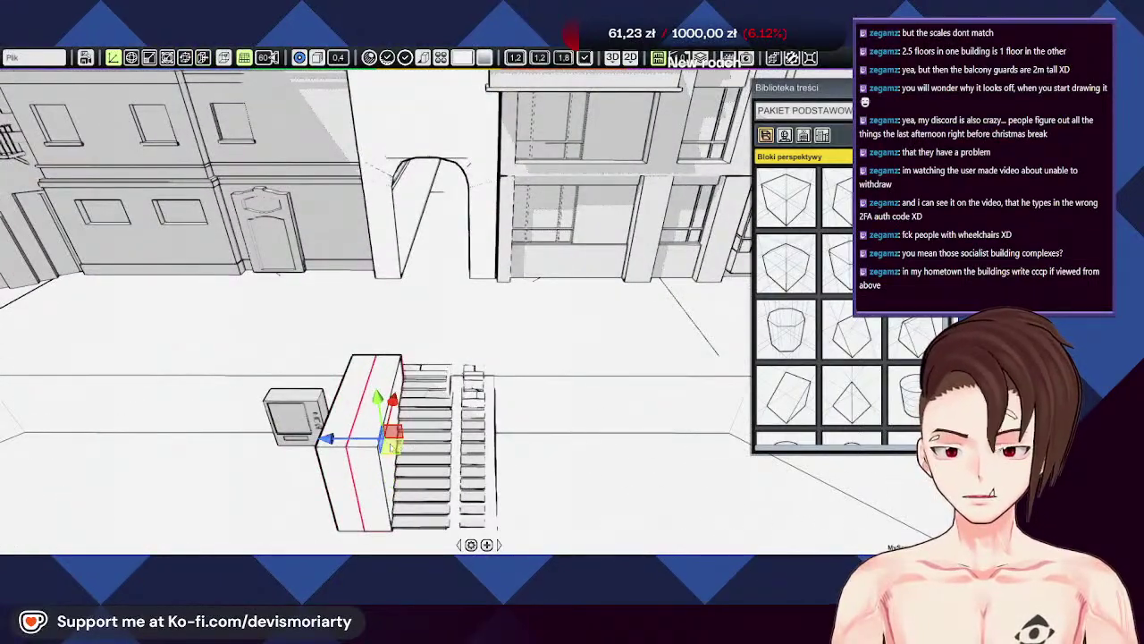
drag(331, 438, 456, 438)
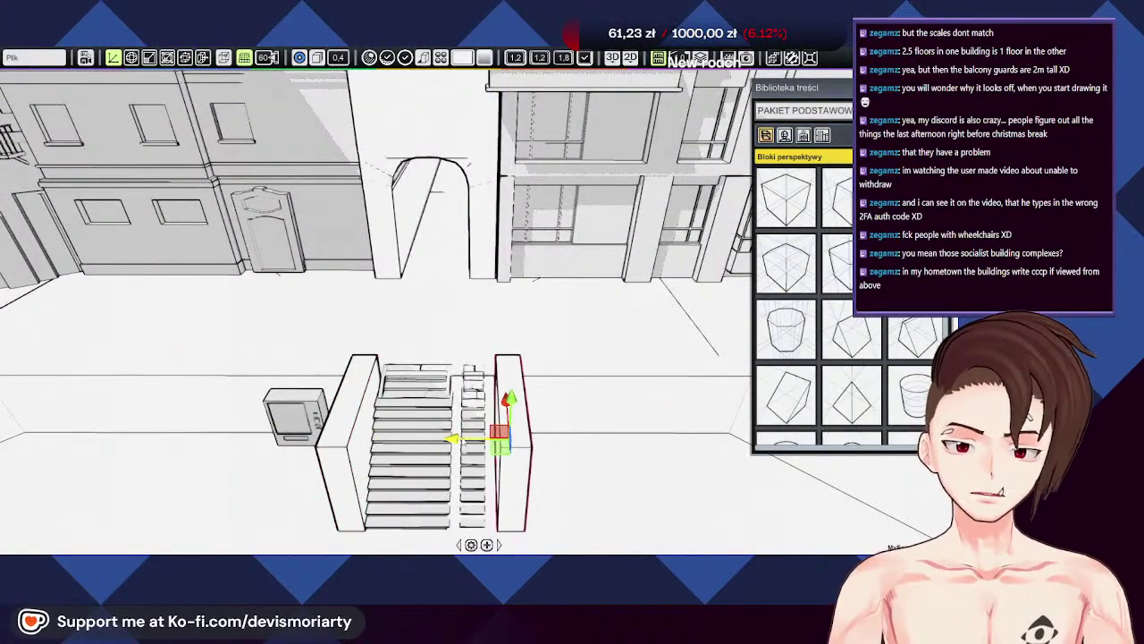
middle_drag(548, 408, 394, 375)
scroll(427, 409, up, 3)
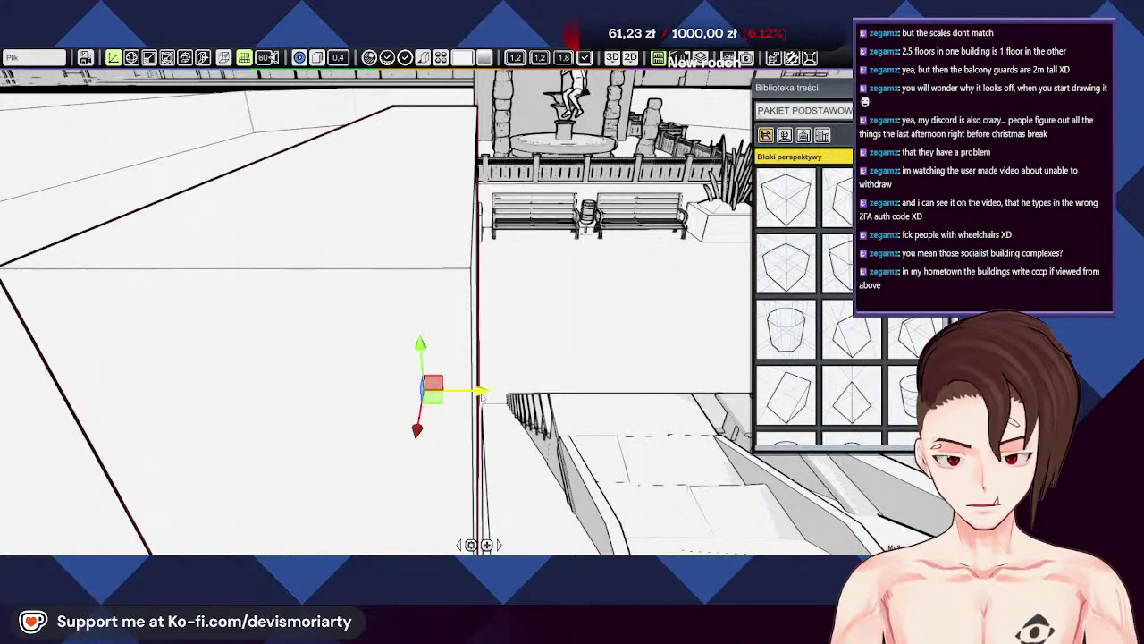
middle_drag(482, 399, 488, 400)
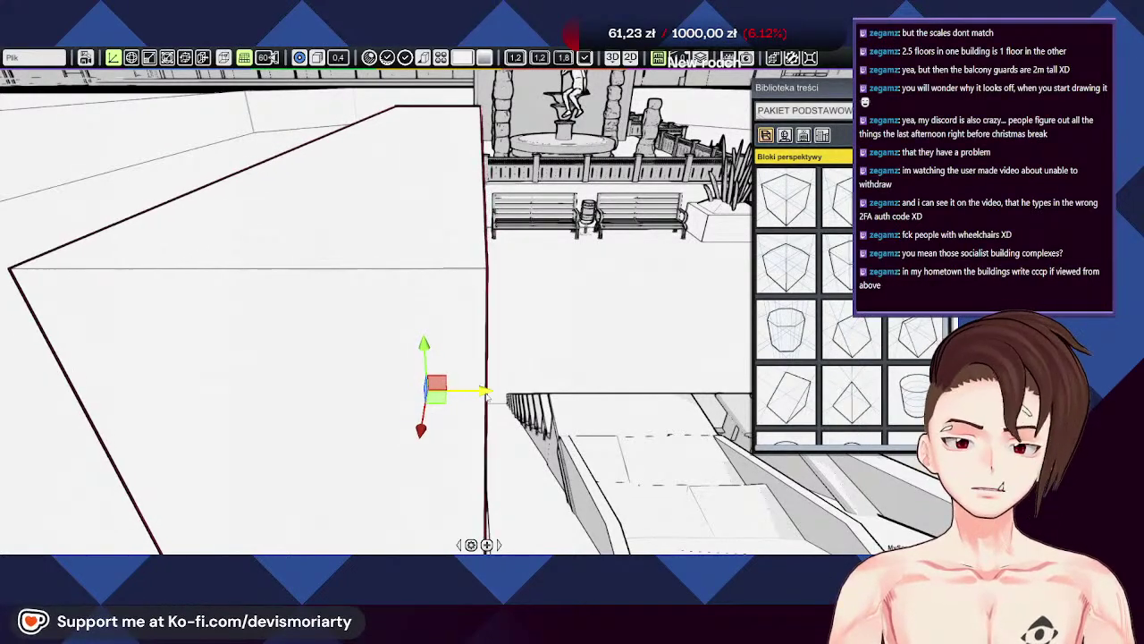
Step: Examine the two tall blocks flanking the staircases up close, from the front and from a distance
middle_drag(243, 413, 702, 383)
scroll(703, 383, down, 5)
middle_drag(295, 420, 518, 445)
scroll(518, 448, up, 4)
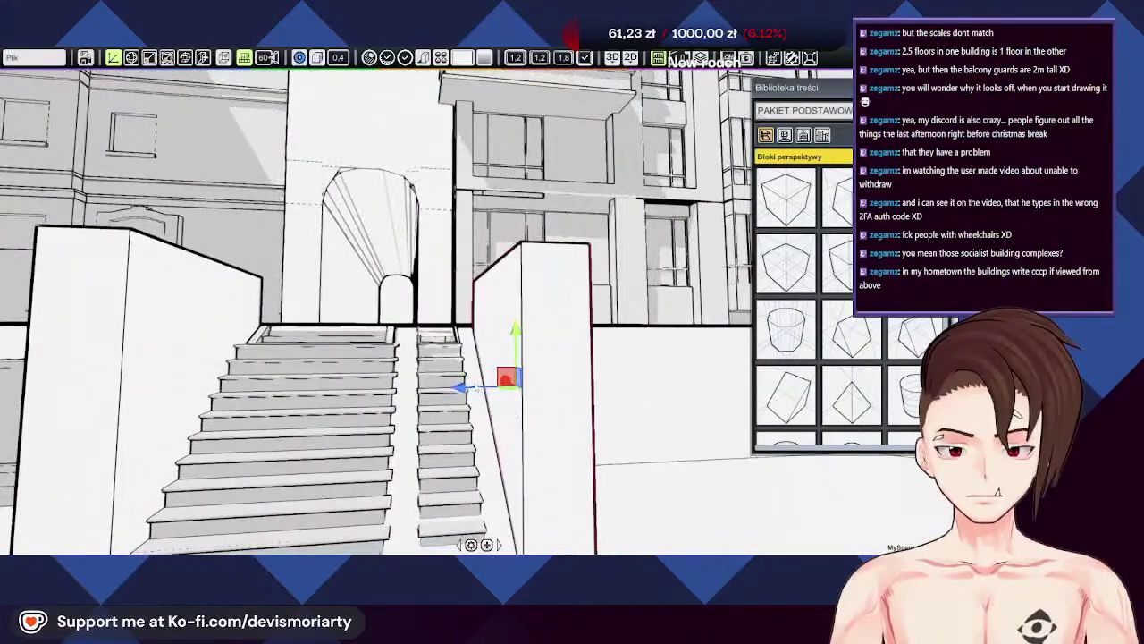
scroll(463, 388, down, 5)
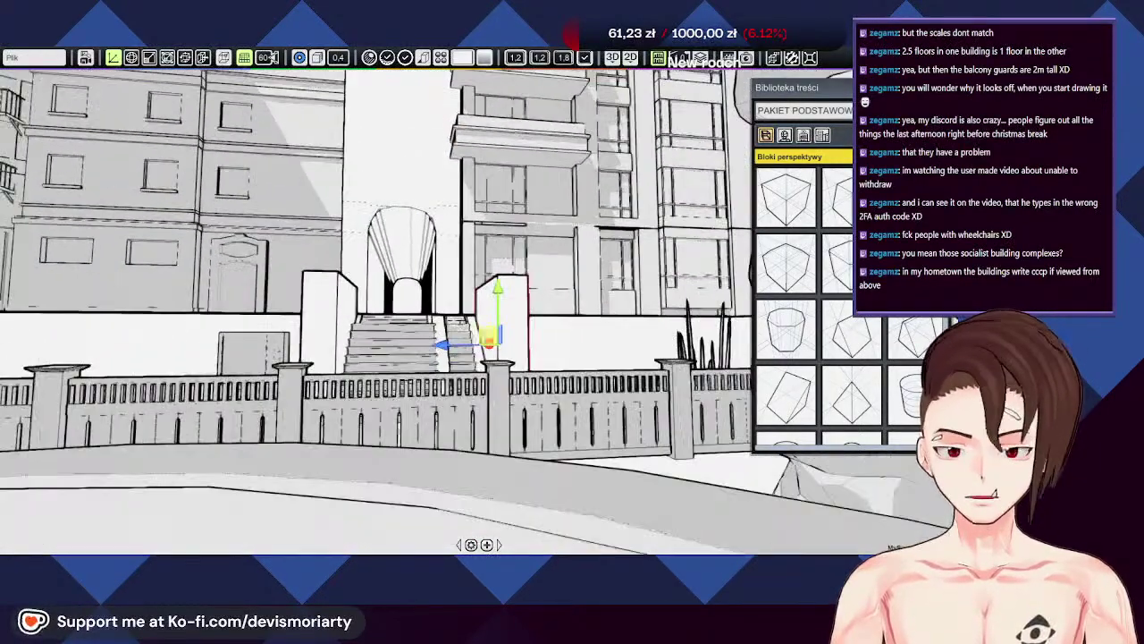
middle_drag(465, 357, 456, 295)
click(386, 236)
Step: Rotate the vending machine beside the wide staircase so its back faces the staircase's tall side block
middle_drag(273, 393, 360, 400)
scroll(313, 370, up, 3)
click(360, 401)
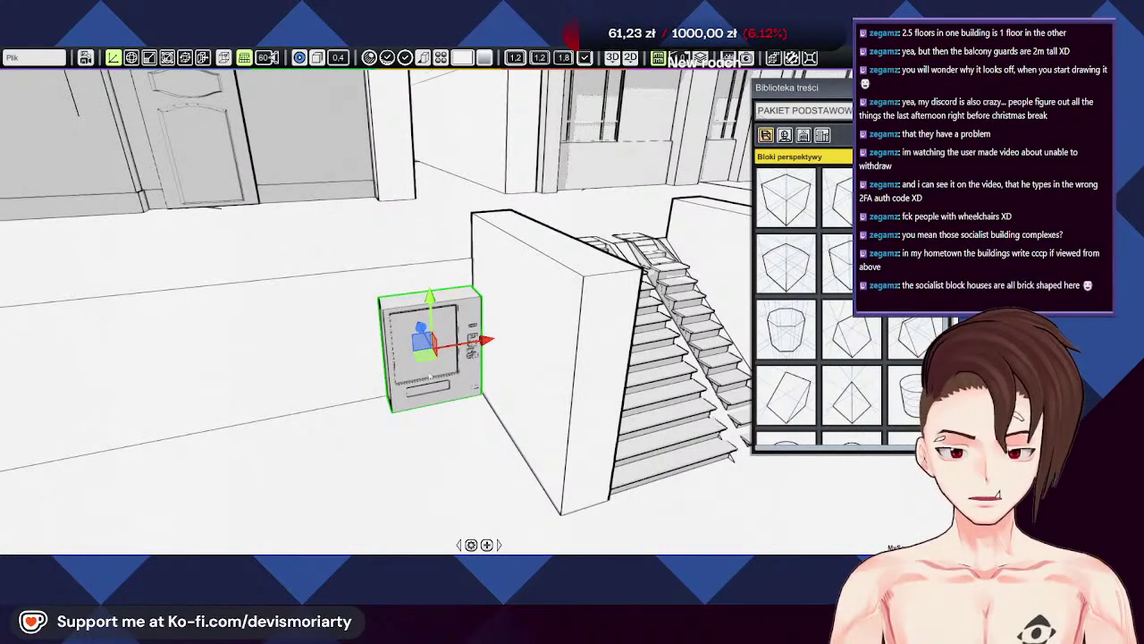
middle_drag(481, 341, 348, 359)
scroll(281, 453, up, 1)
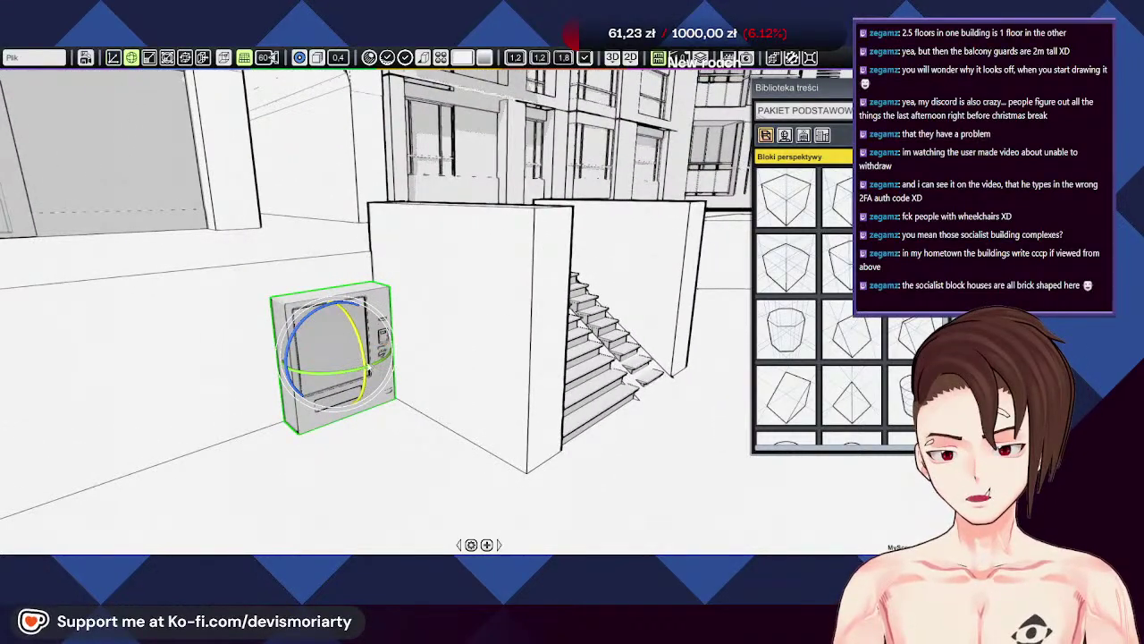
drag(299, 385, 271, 389)
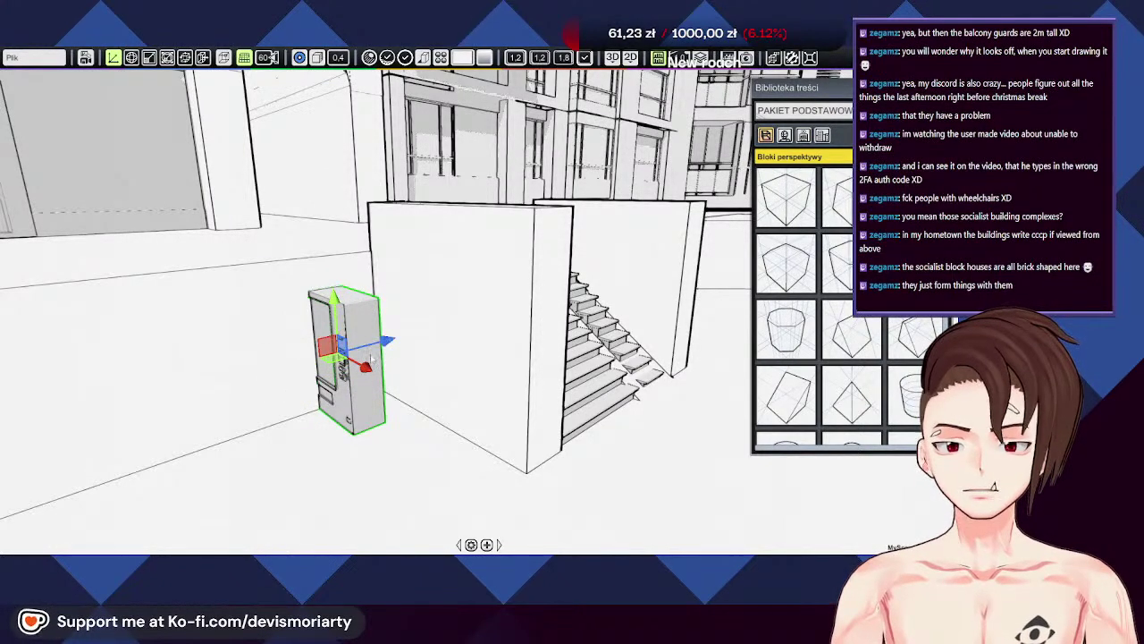
Step: Move the vending machine slightly out from the raised wall and set its back against the wide staircase's side block
drag(366, 366, 393, 381)
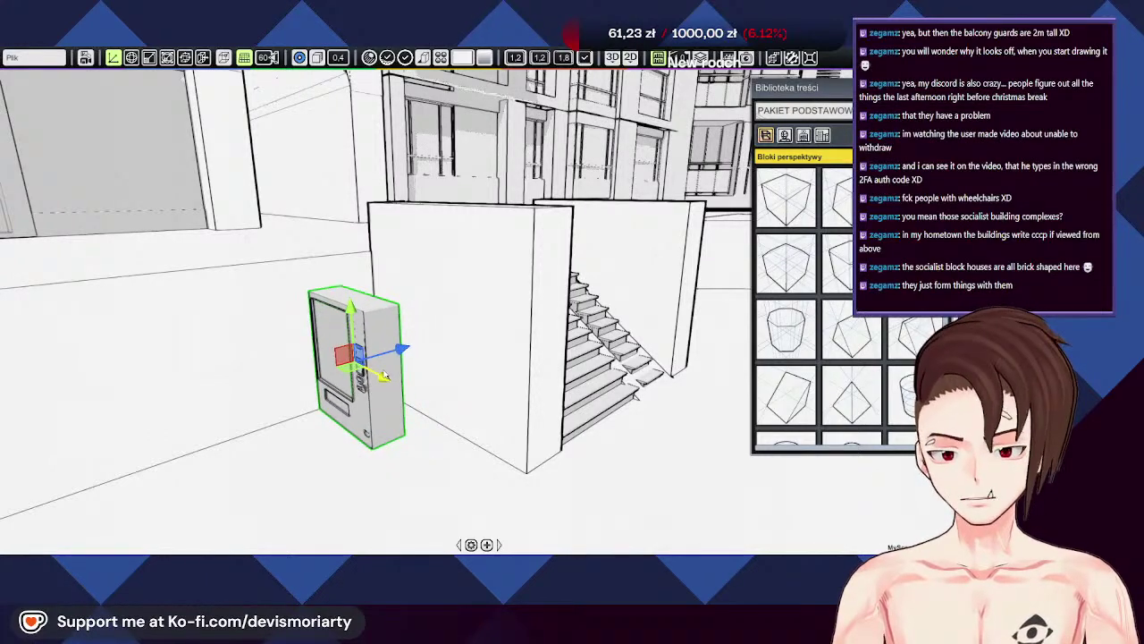
middle_drag(394, 381, 413, 420)
drag(411, 368, 439, 357)
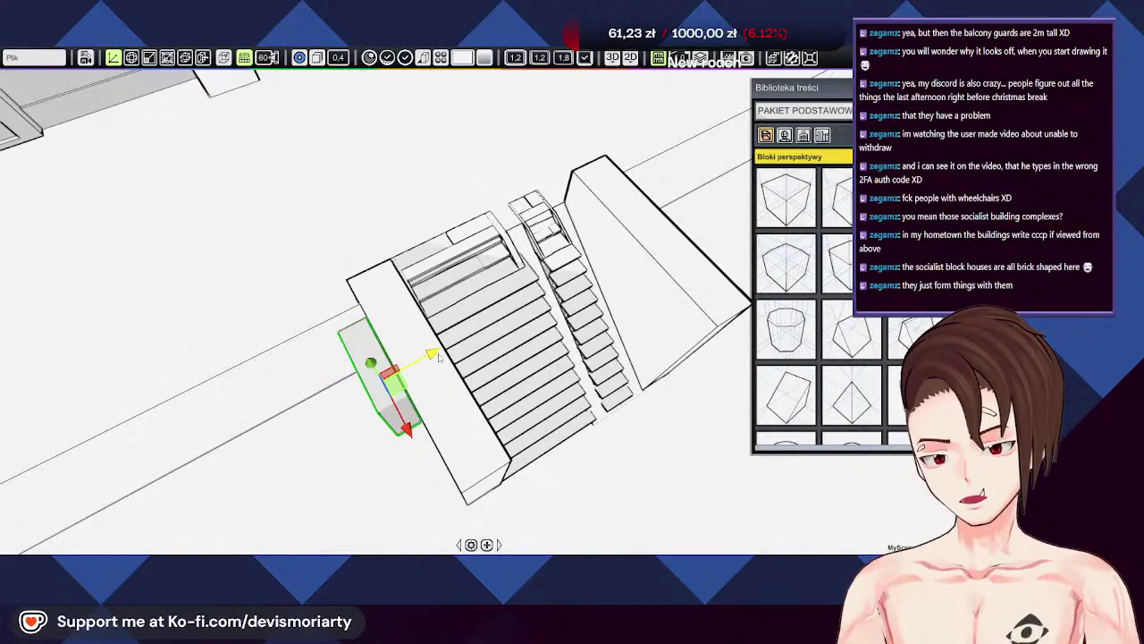
middle_drag(351, 473, 455, 351)
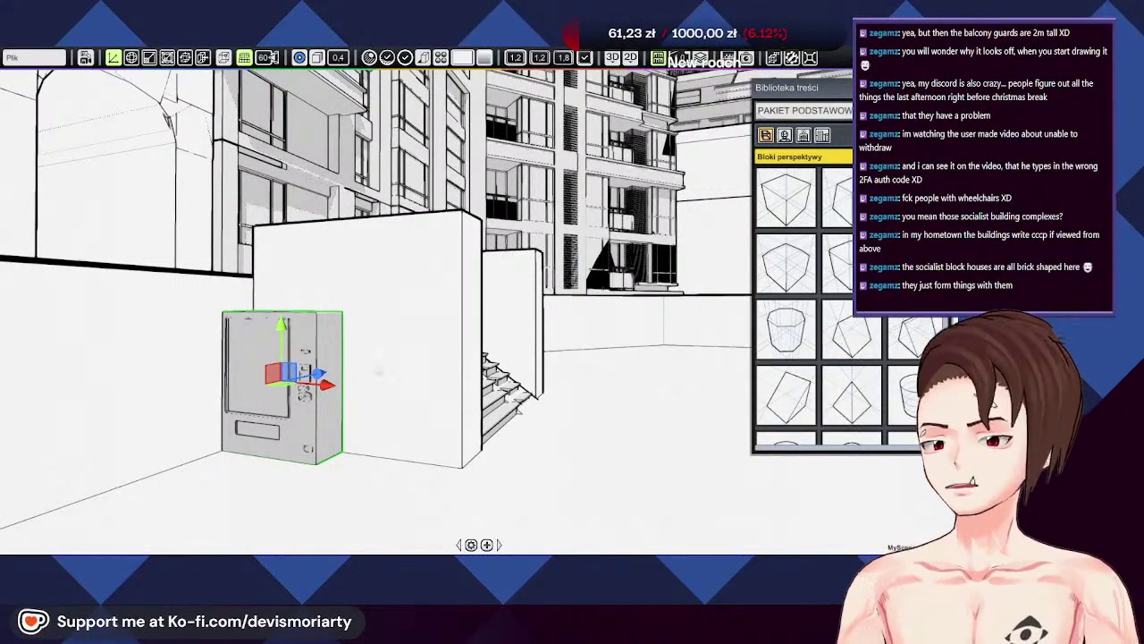
Step: Add a cylinder primitive on the open ground in front of the staircases
middle_drag(297, 325, 417, 332)
middle_drag(406, 288, 476, 336)
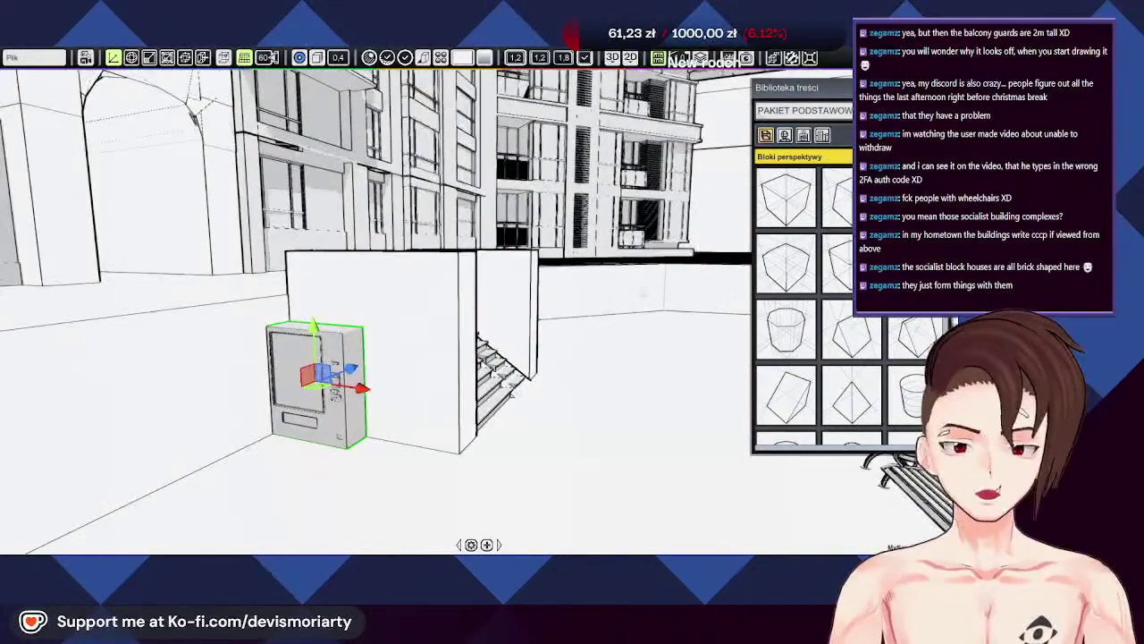
middle_drag(376, 344, 554, 385)
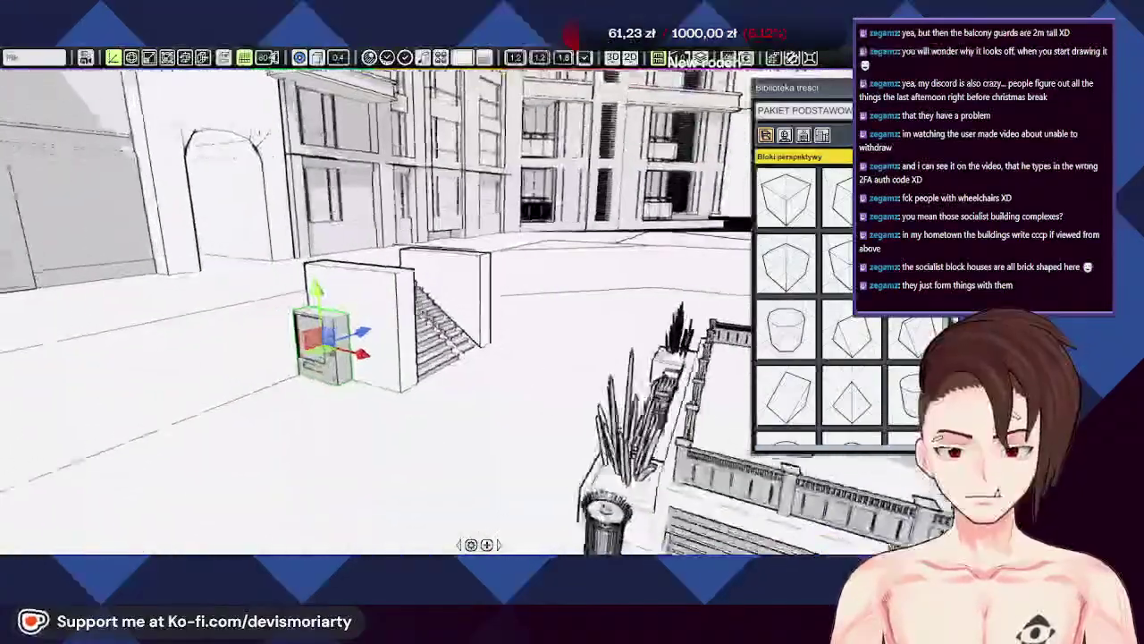
scroll(429, 313, up, 3)
scroll(523, 365, up, 2)
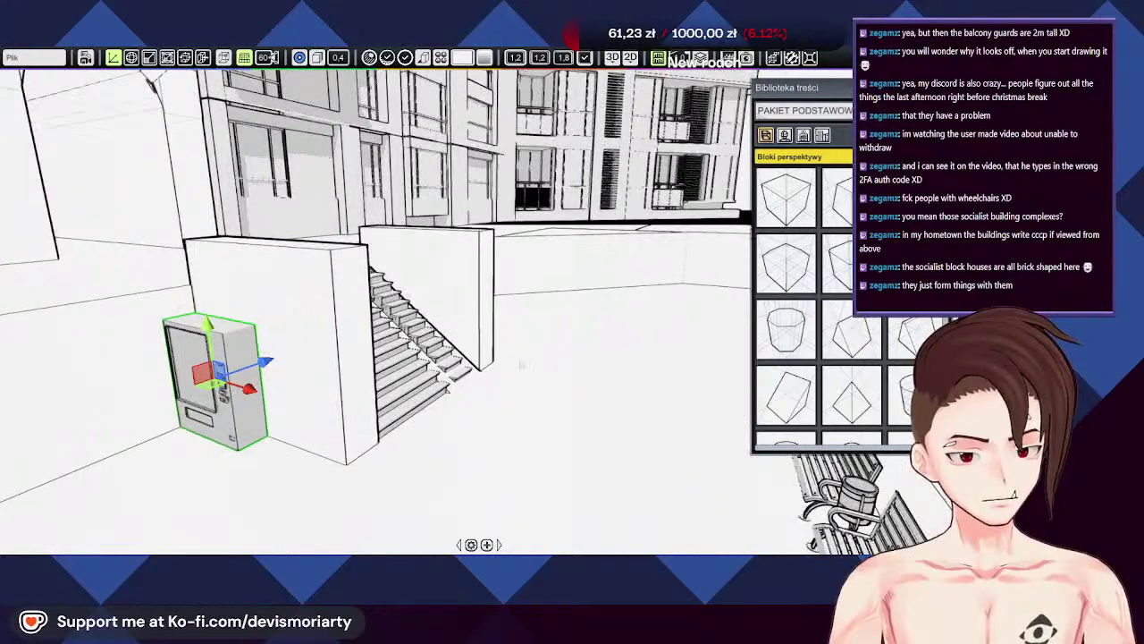
drag(550, 450, 542, 446)
scroll(557, 423, up, 2)
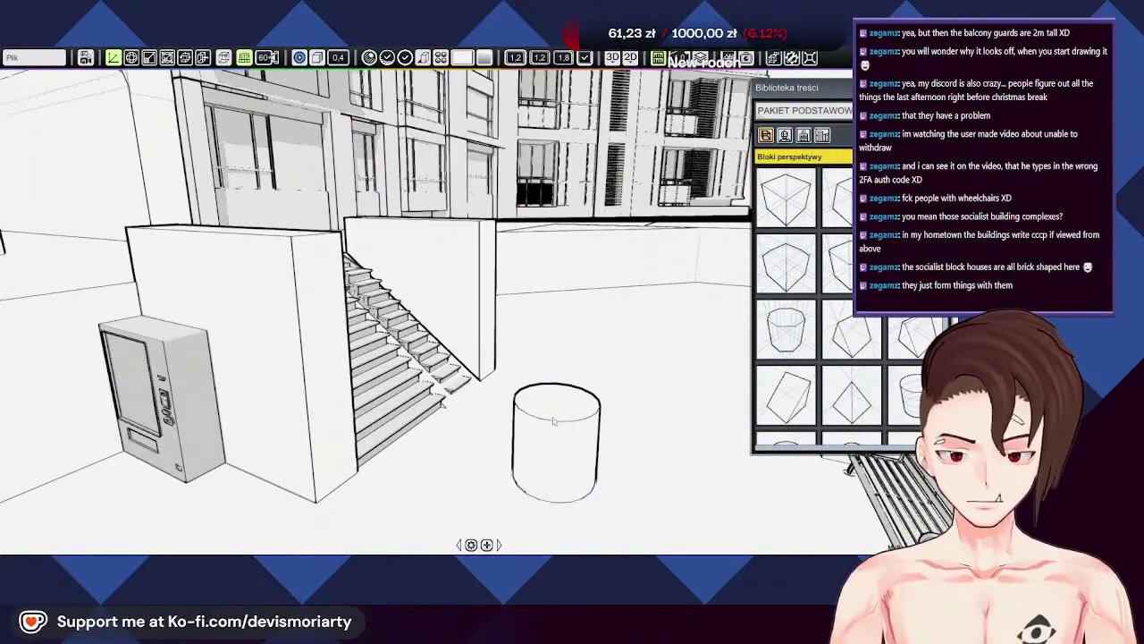
Step: Tilt the new cylinder sideways to roughly follow the slope of the stairs
click(556, 424)
middle_drag(611, 453, 613, 429)
key(e)
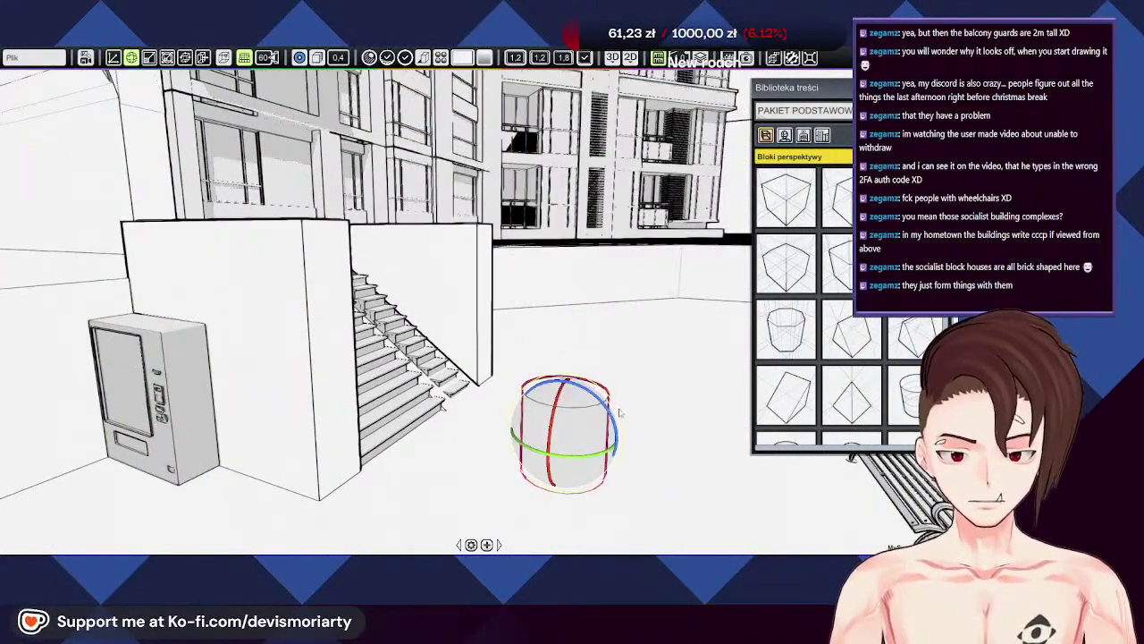
drag(604, 399, 605, 366)
middle_drag(672, 443, 604, 438)
Step: Scale the tilted cylinder down across its width and depth into a thin round rod
key(r)
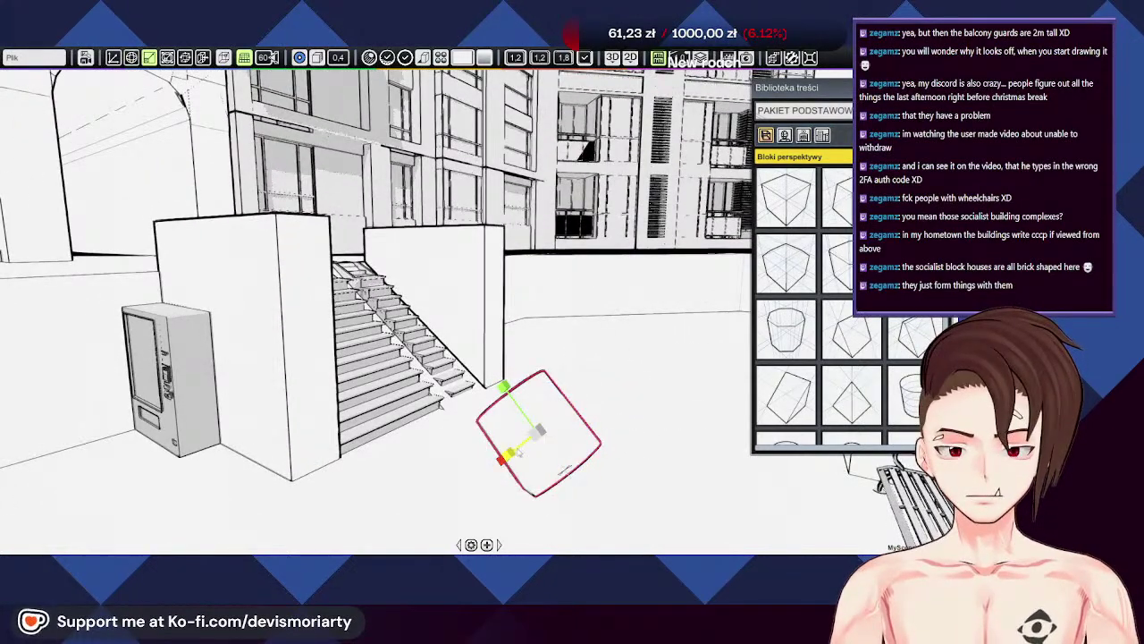
drag(518, 453, 589, 412)
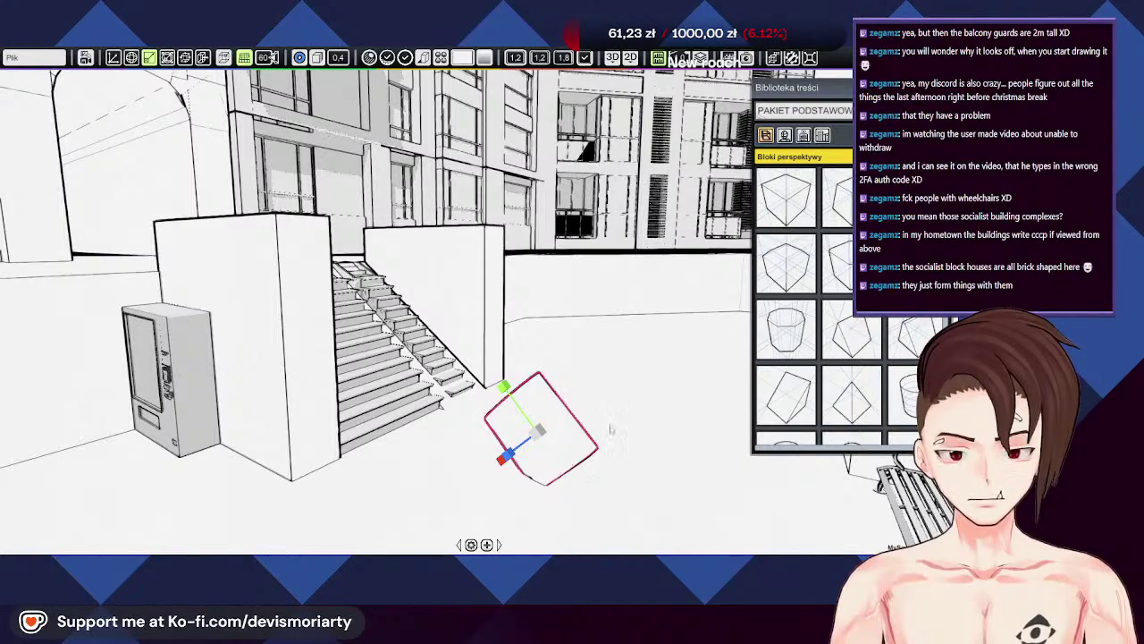
middle_drag(610, 429, 161, 465)
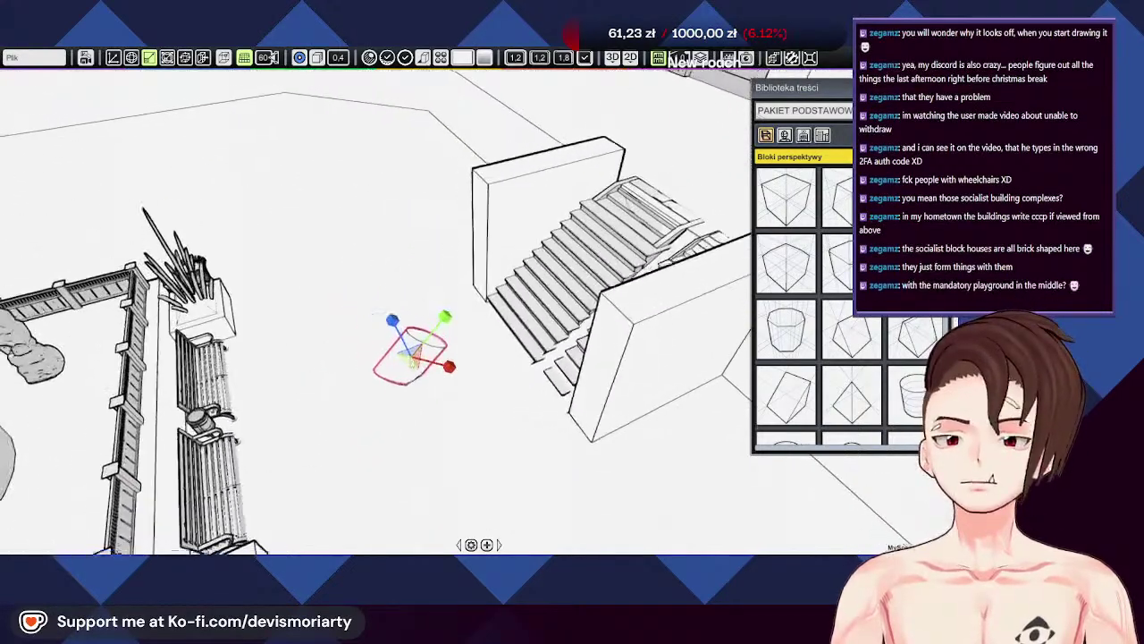
middle_drag(414, 353, 402, 395)
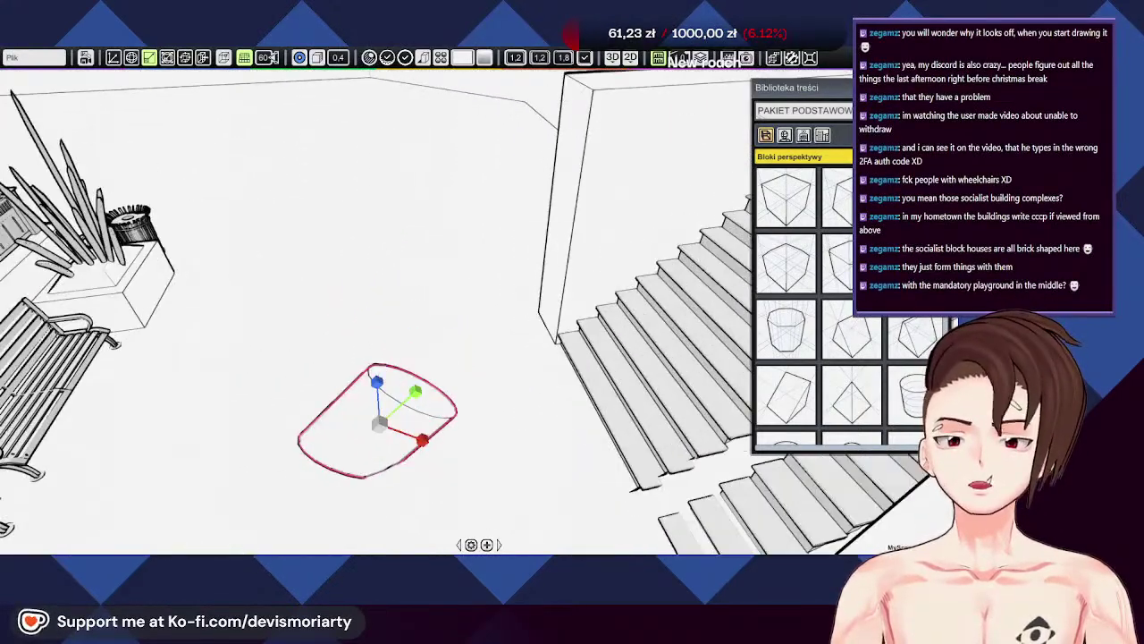
drag(421, 444, 280, 405)
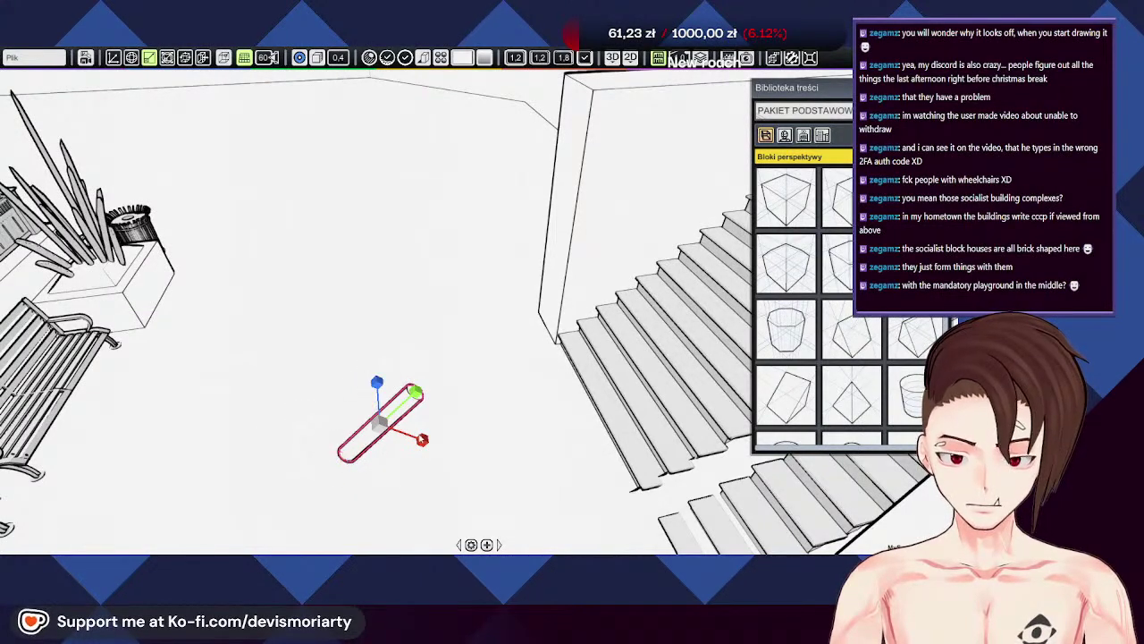
middle_drag(438, 409, 301, 415)
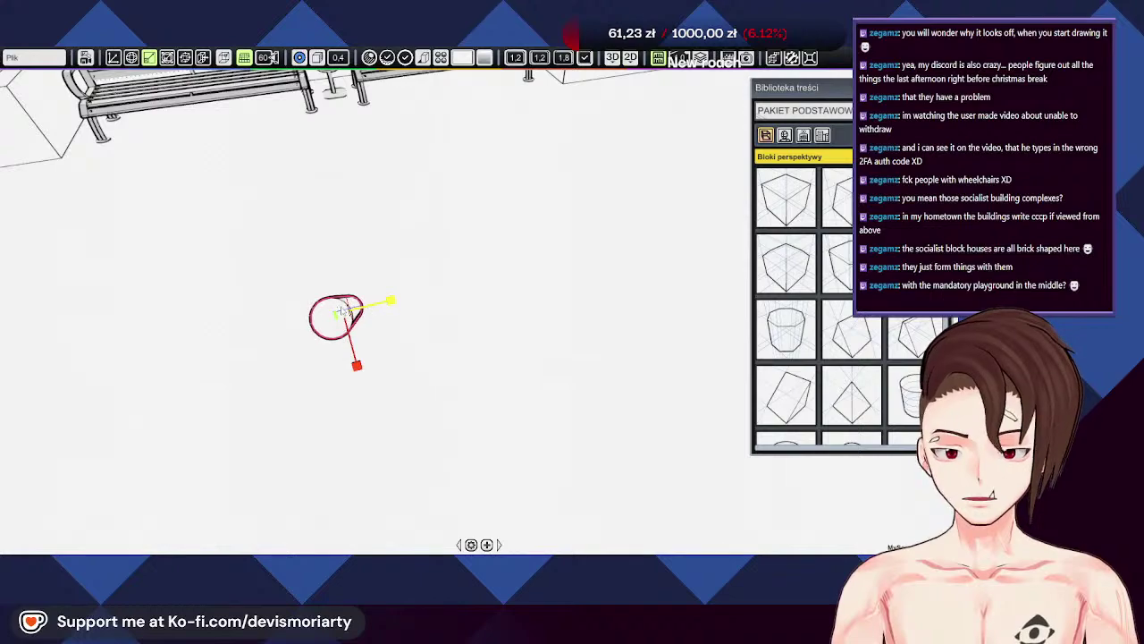
Step: Move the rod up beside the inner face of the narrow staircase's tall side block as a handrail
middle_drag(254, 353, 620, 354)
scroll(437, 358, down, 5)
key(w)
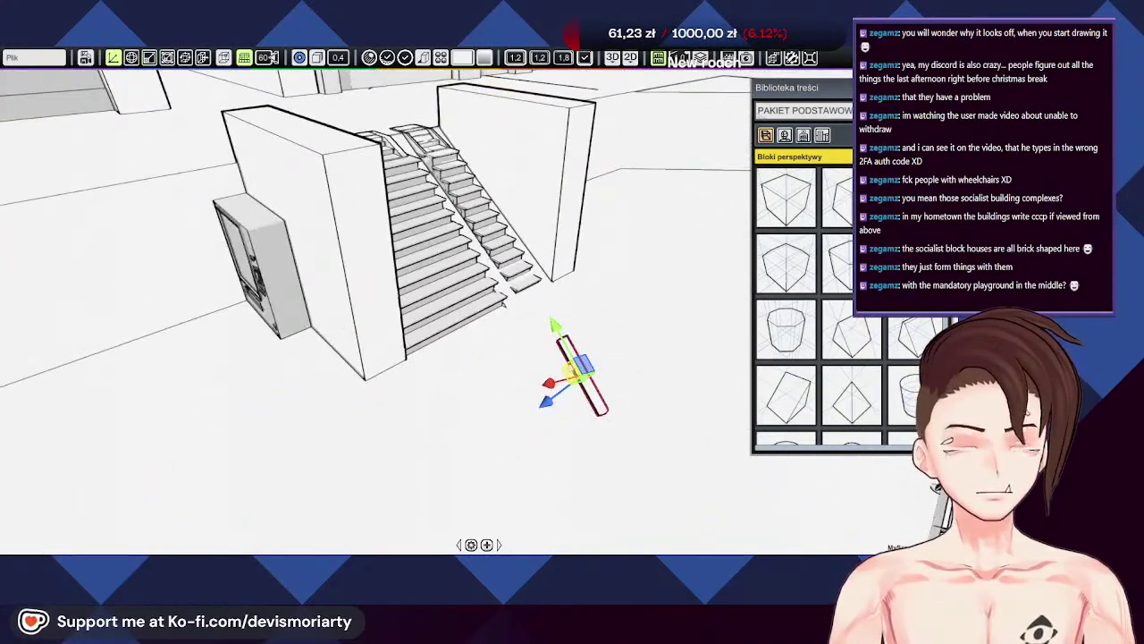
drag(545, 401, 628, 333)
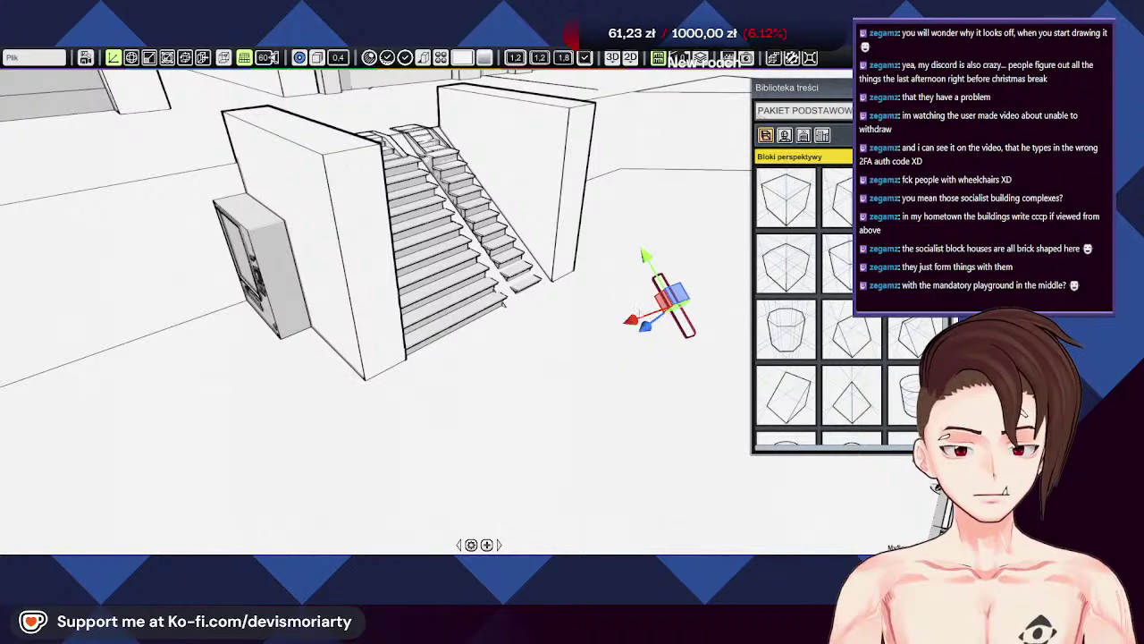
drag(645, 257, 542, 81)
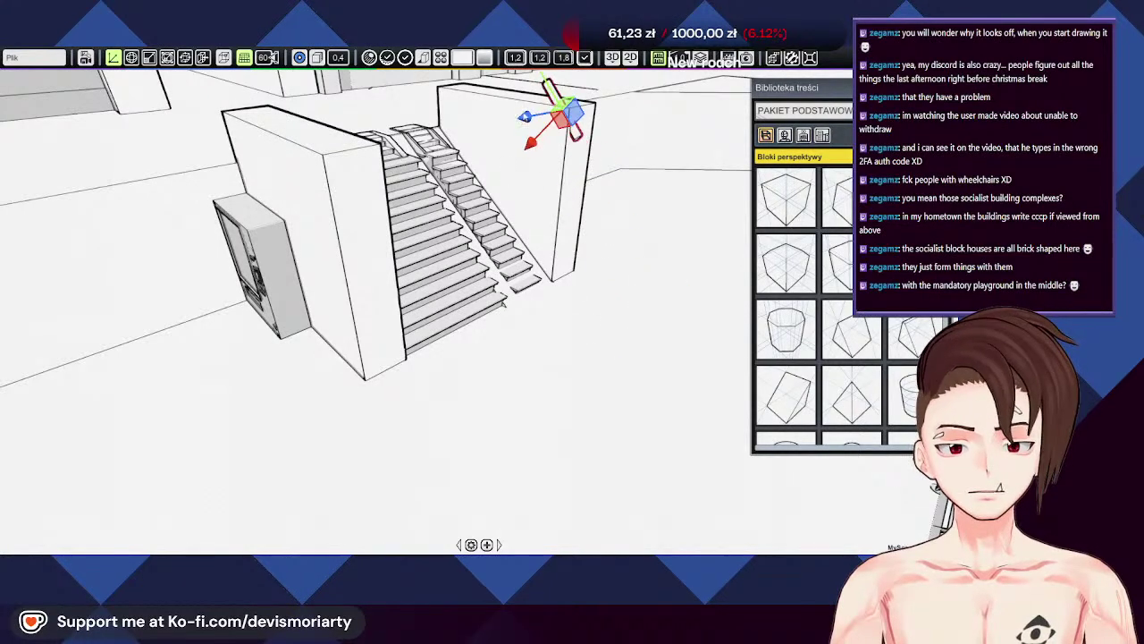
drag(534, 149, 469, 170)
middle_drag(471, 172, 614, 337)
scroll(491, 226, up, 3)
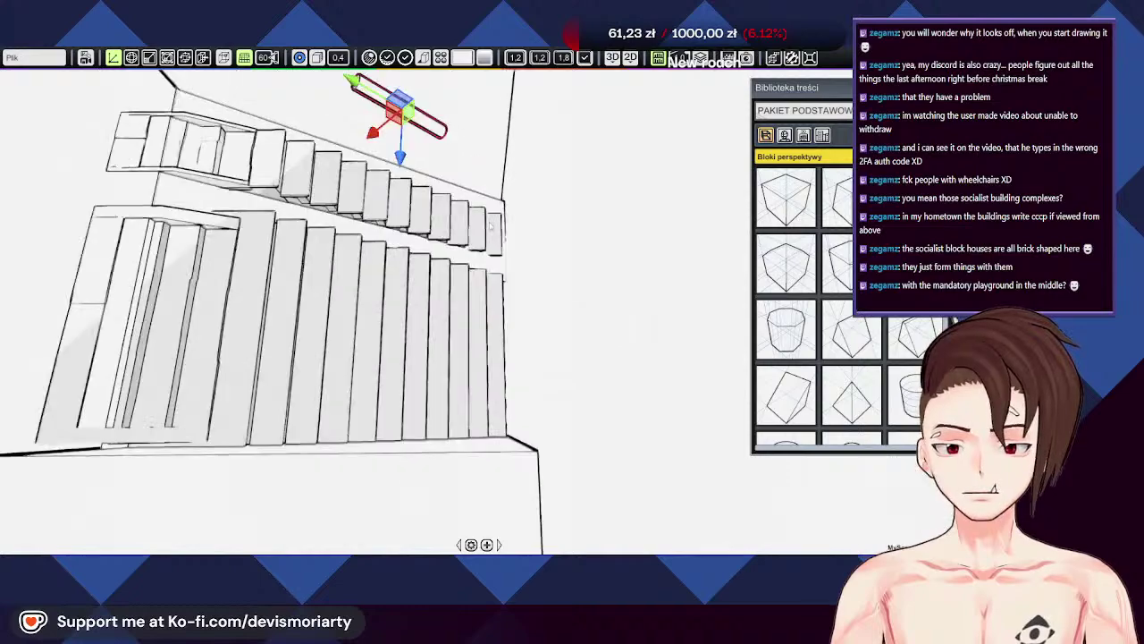
Step: Set the rod up for face-by-face resizing beside the narrow staircase's side block
middle_drag(490, 226, 626, 147)
key(r)
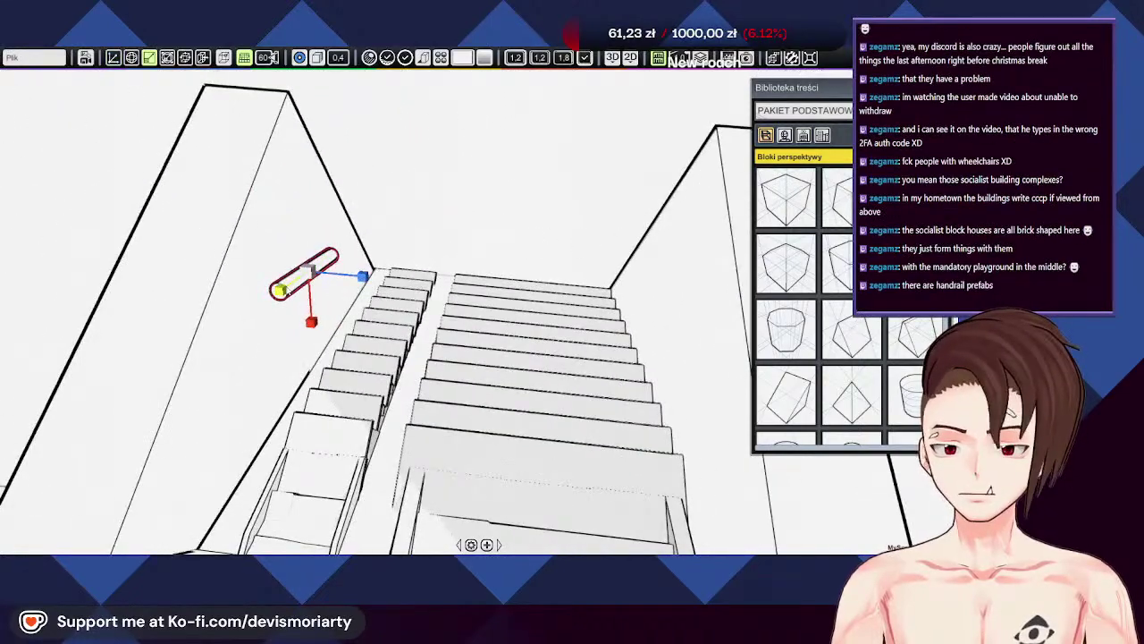
middle_drag(331, 284, 349, 281)
scroll(459, 286, up, 2)
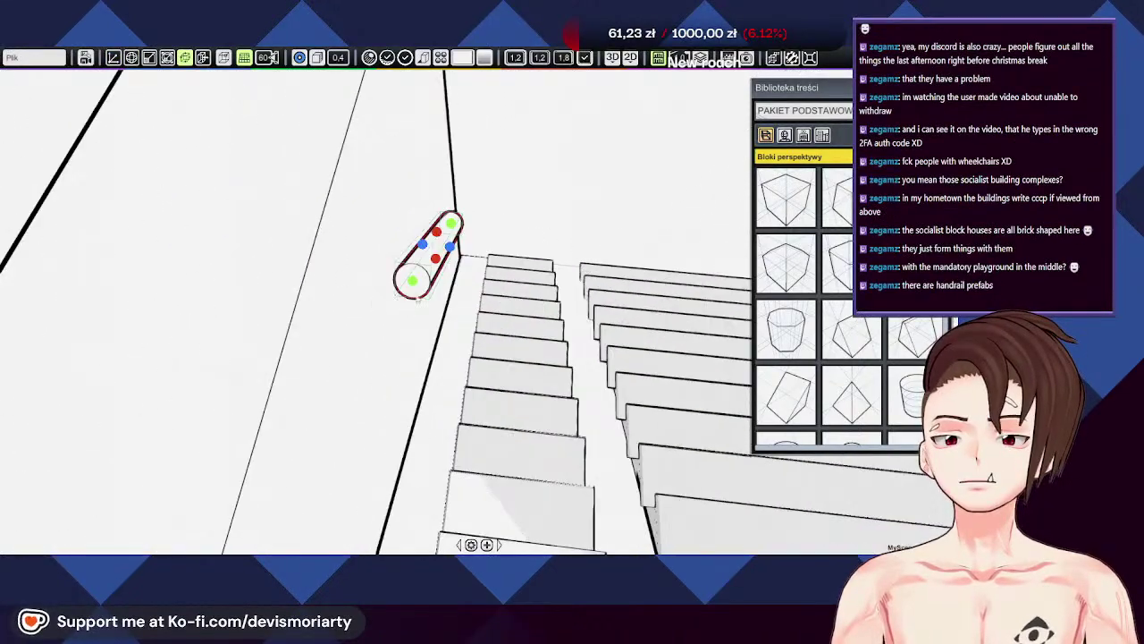
scroll(461, 284, down, 1)
middle_drag(489, 244, 464, 242)
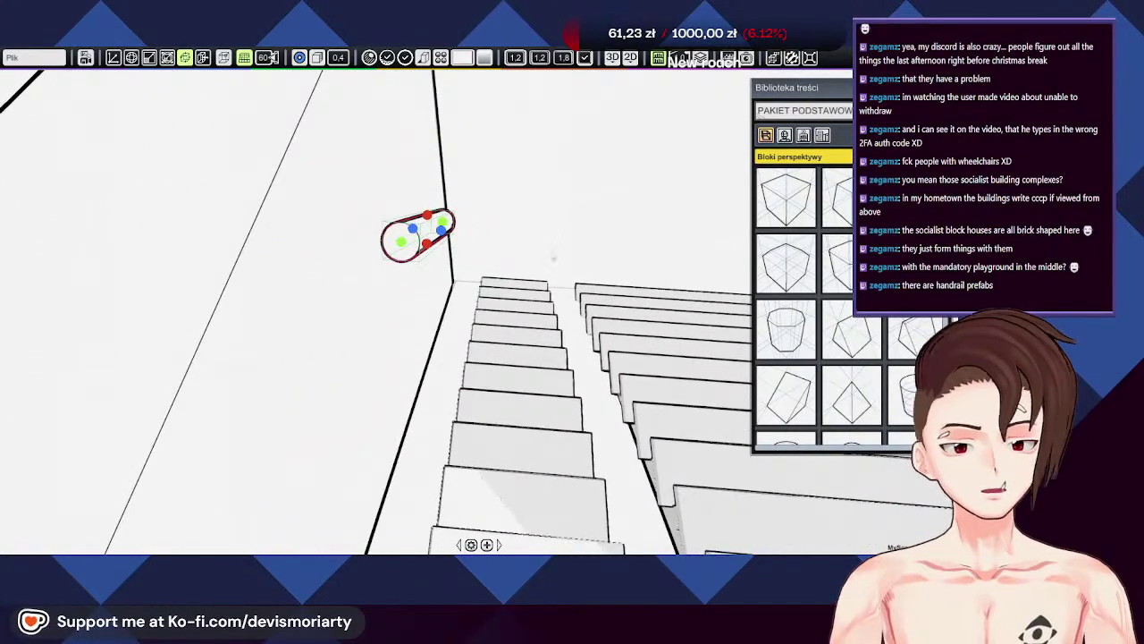
Step: Switch the content library to the modern pack's stairs category (Schody) and browse to the stair railing prefabs
click(789, 160)
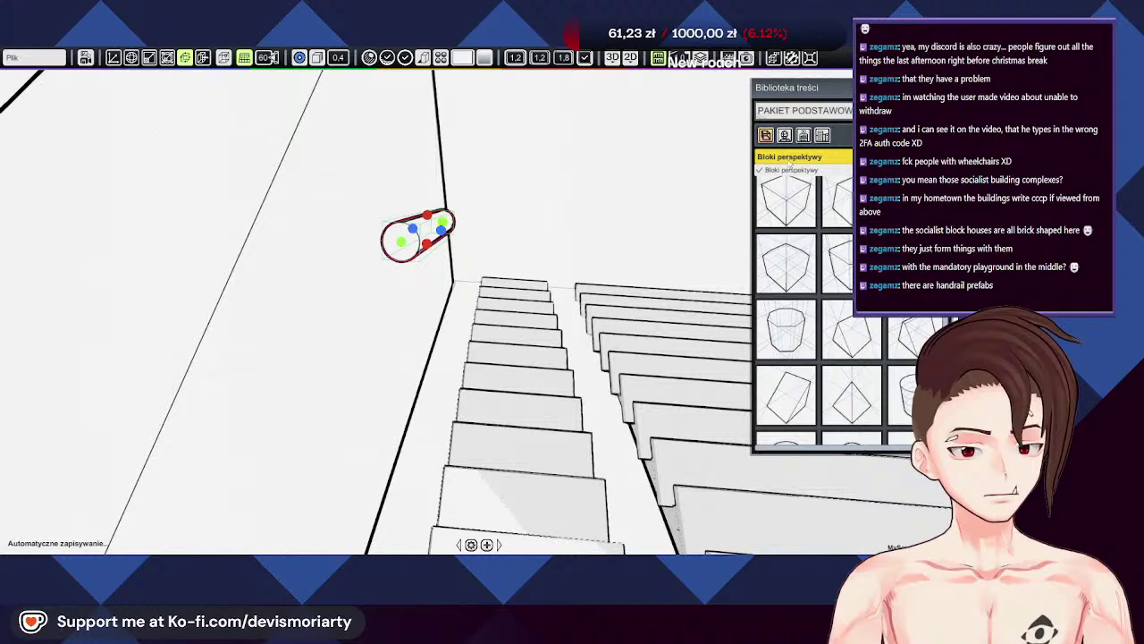
click(801, 113)
click(819, 111)
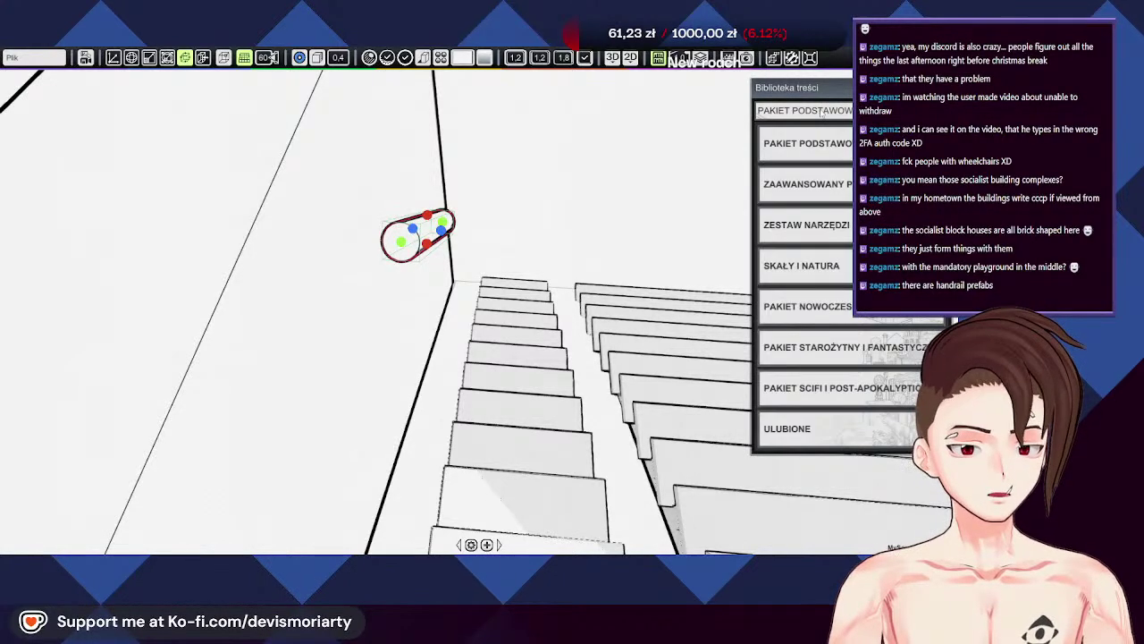
click(808, 306)
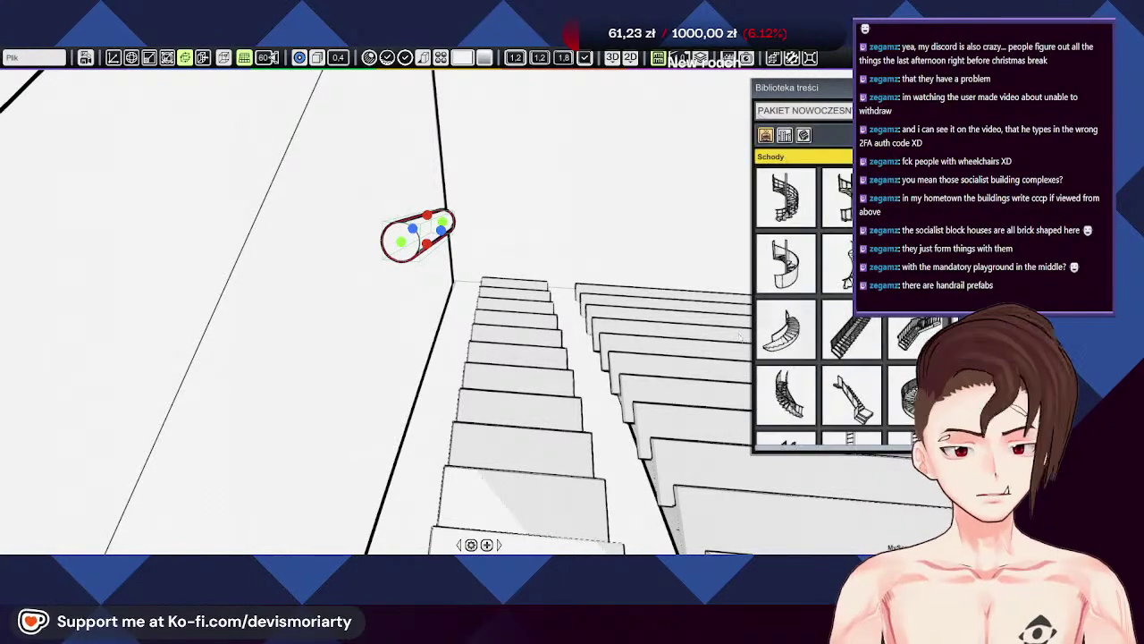
scroll(803, 271, down, 5)
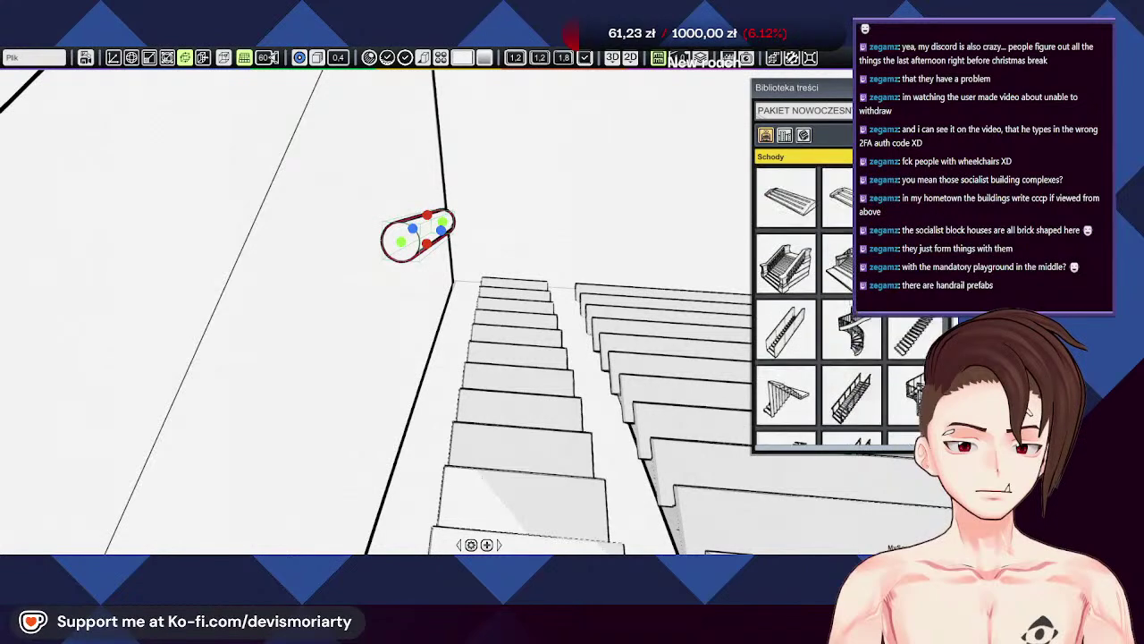
scroll(804, 304, down, 5)
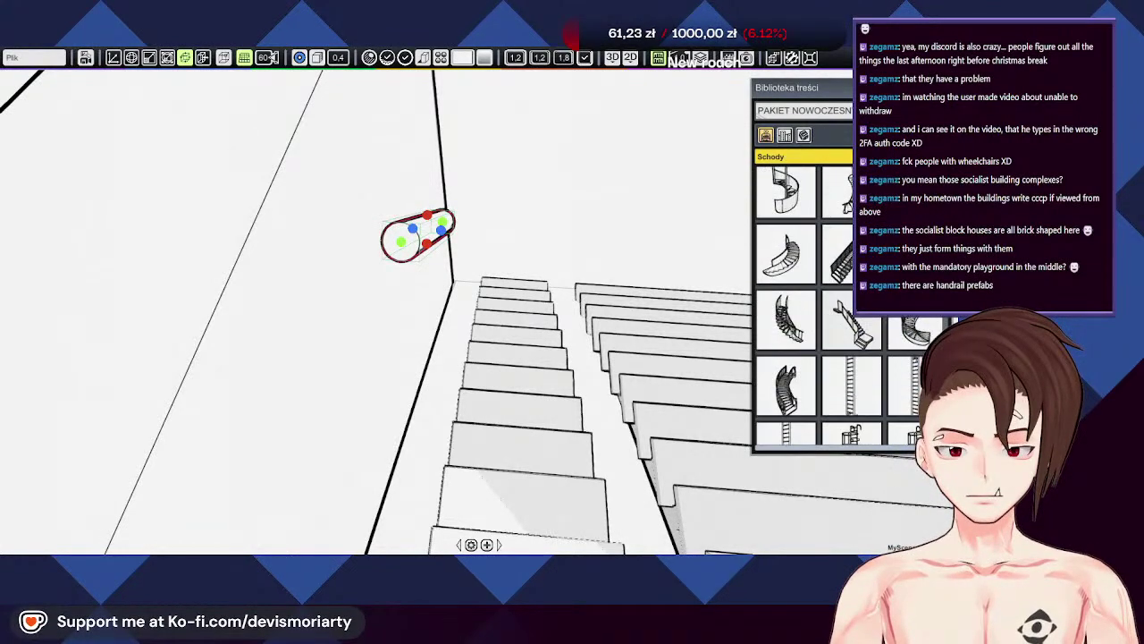
scroll(859, 327, down, 10)
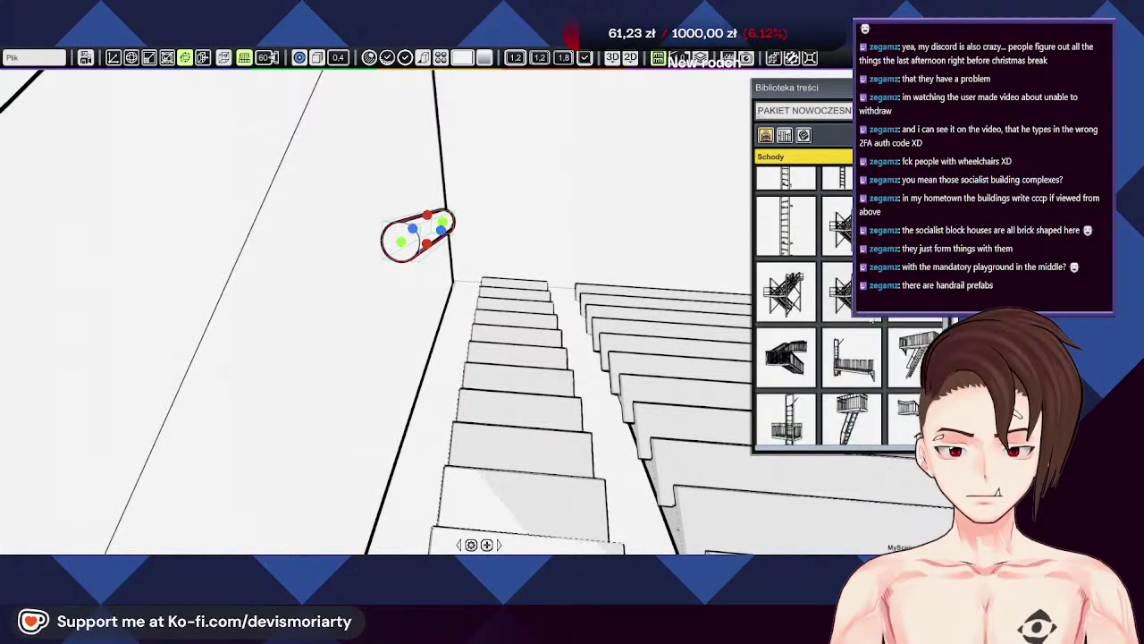
scroll(854, 327, down, 5)
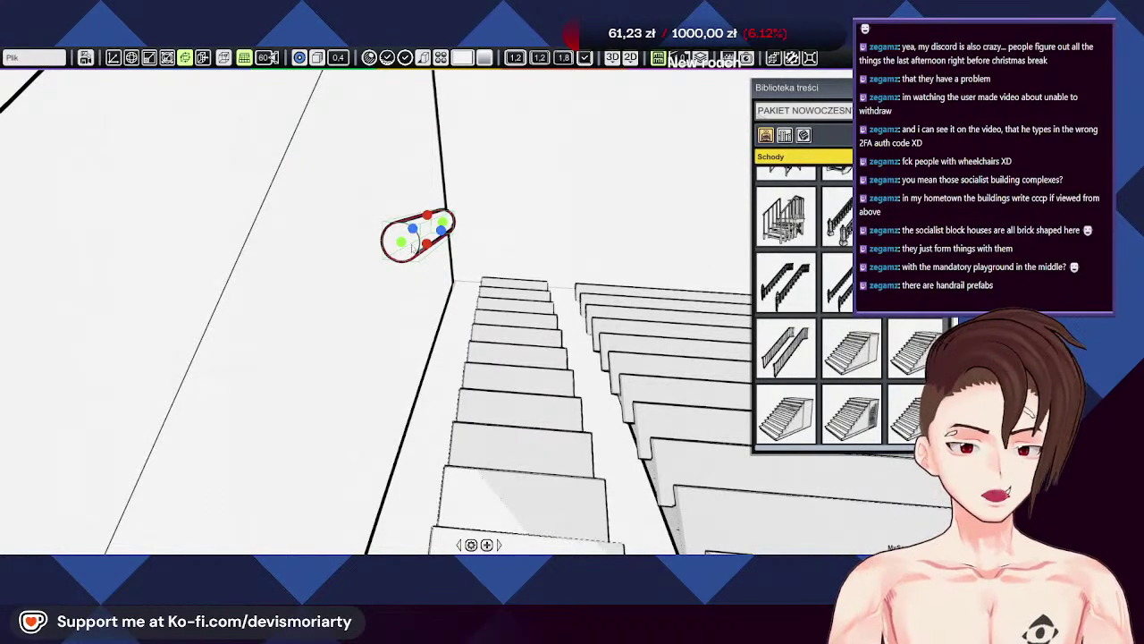
Step: Place a paired stair railing prefab with vertical bars beside the narrow staircase's side block
middle_drag(540, 276, 76, 179)
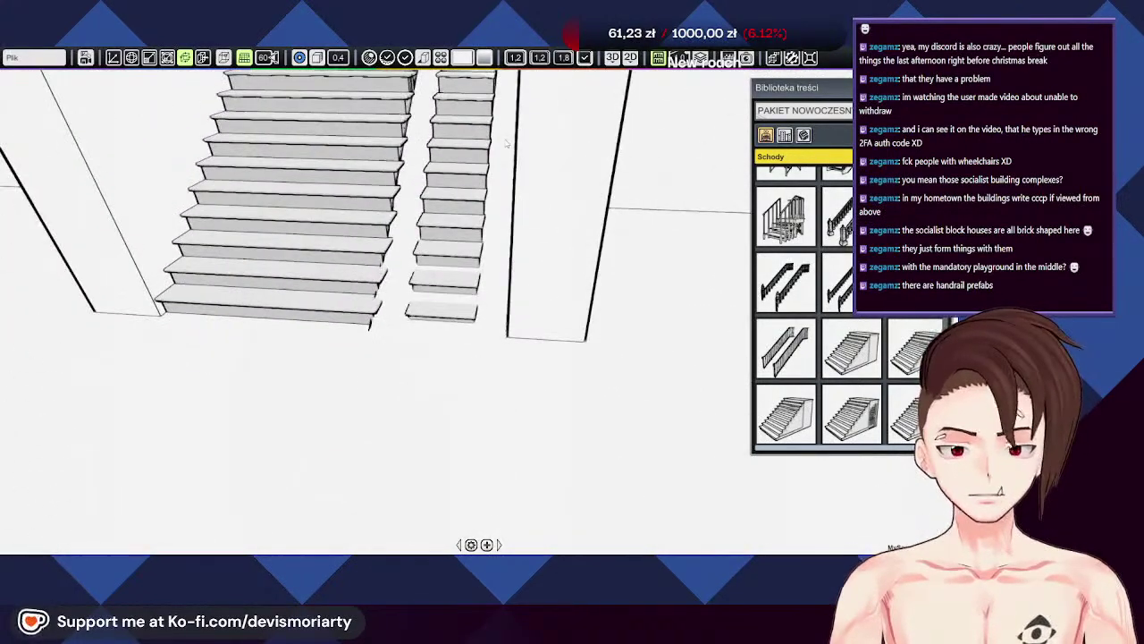
middle_drag(509, 176, 490, 235)
scroll(875, 318, down, 7)
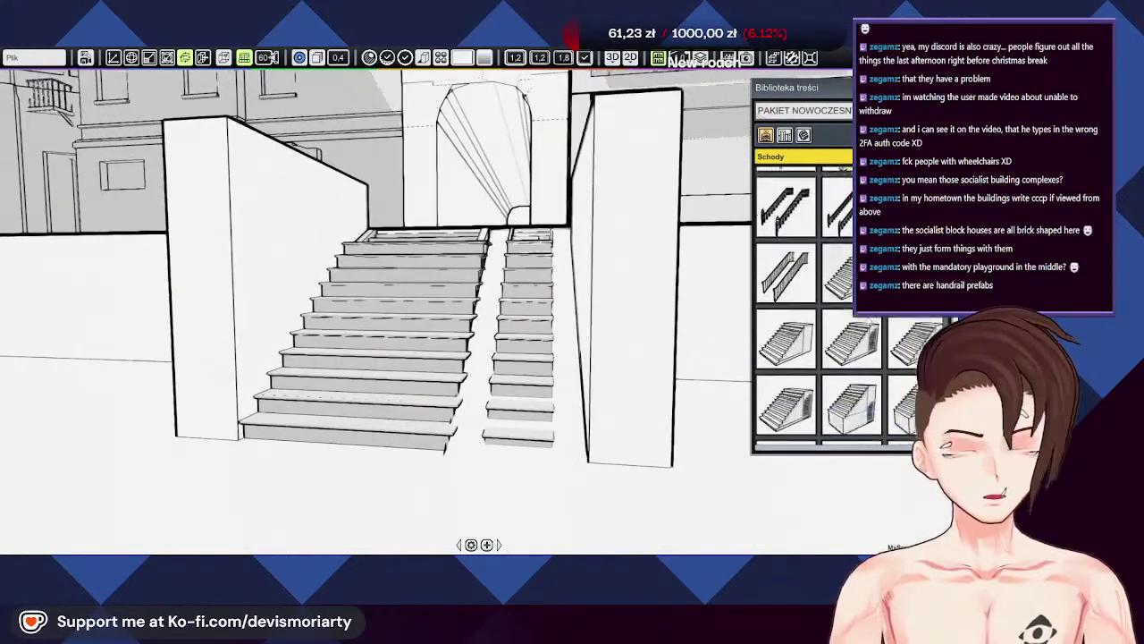
scroll(843, 327, down, 5)
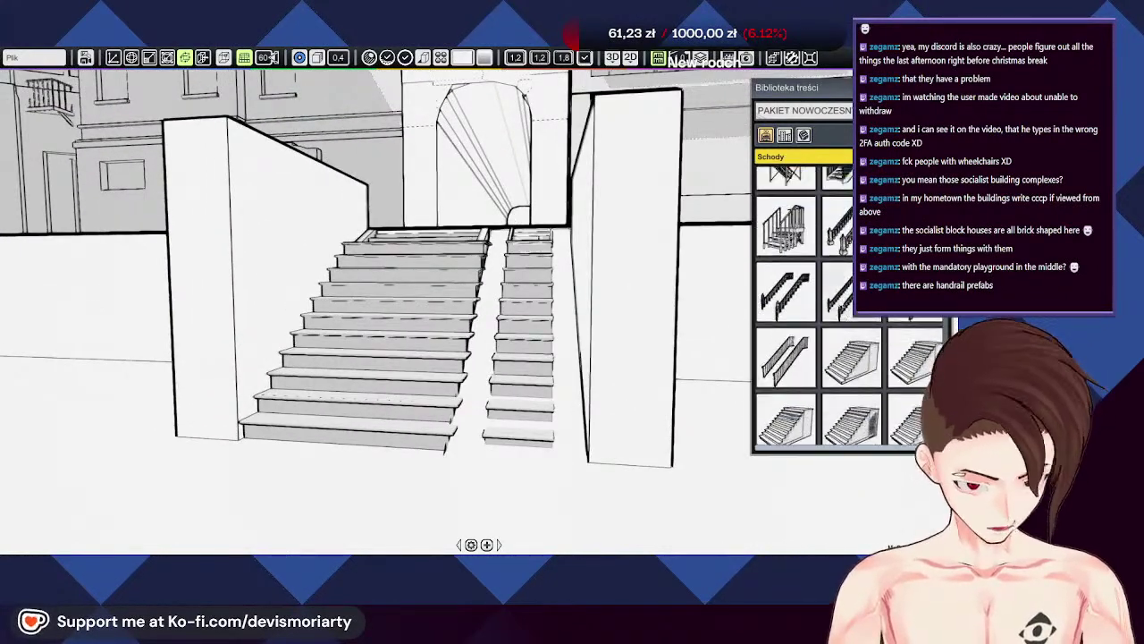
middle_drag(554, 375, 661, 400)
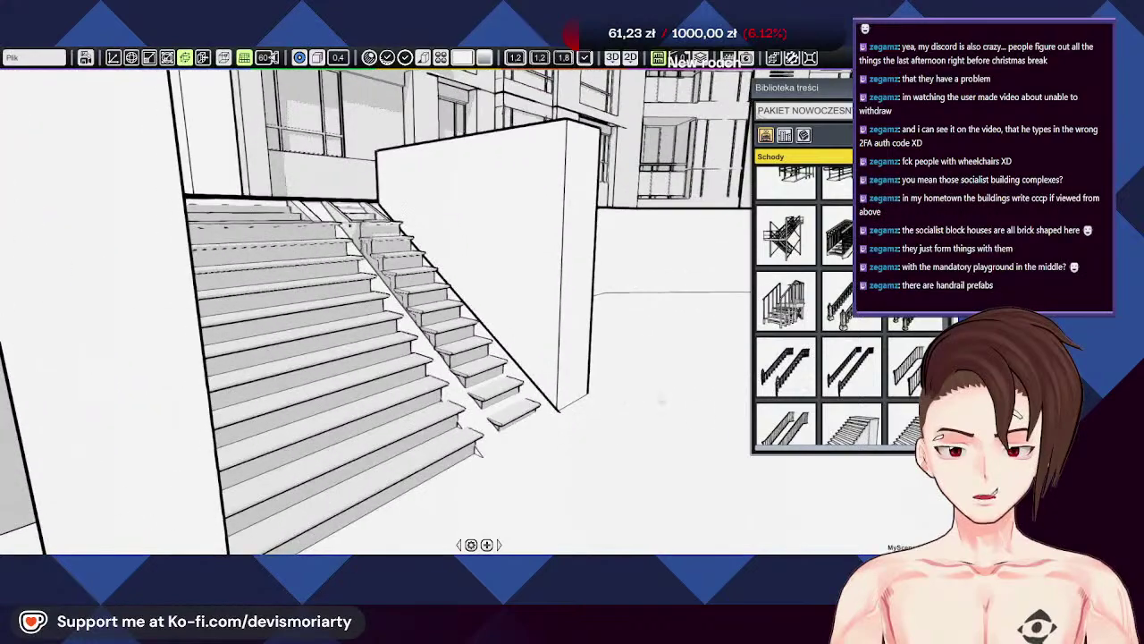
drag(775, 429, 555, 391)
Step: Rotate the railing pair about its vertical axis so it slopes in the same direction as the stairs
scroll(556, 391, down, 4)
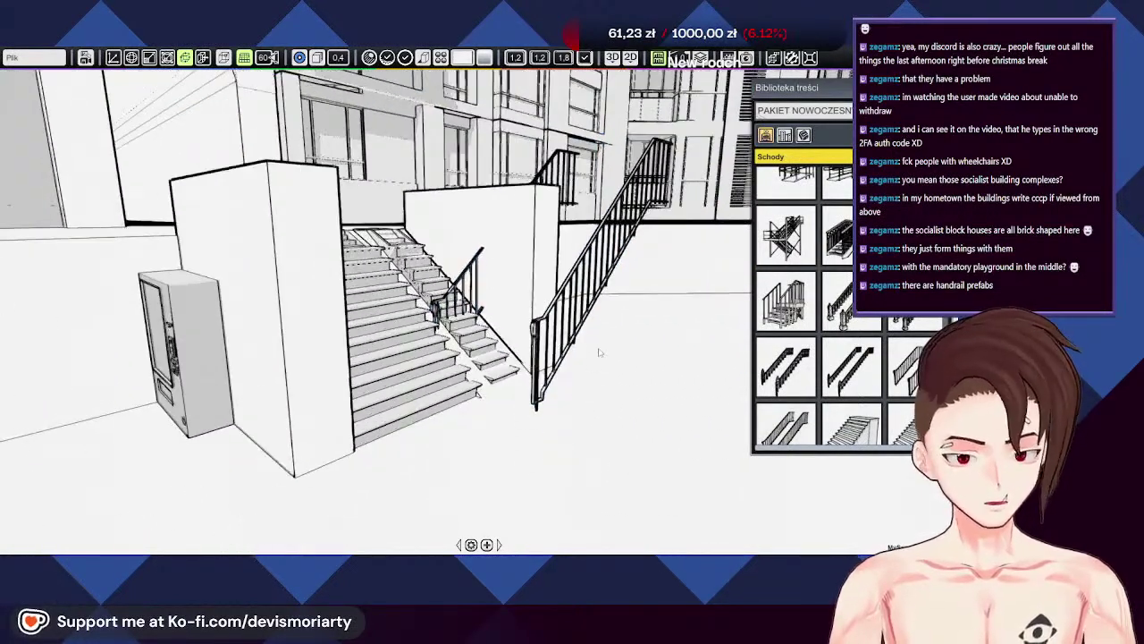
middle_drag(599, 352, 544, 368)
click(576, 334)
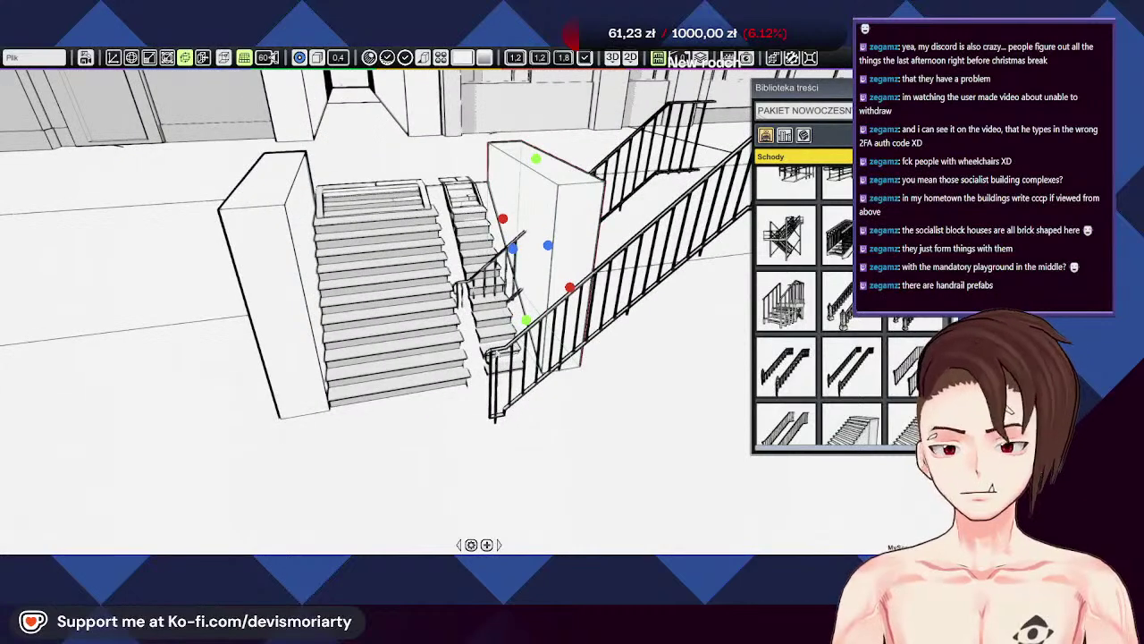
key(e)
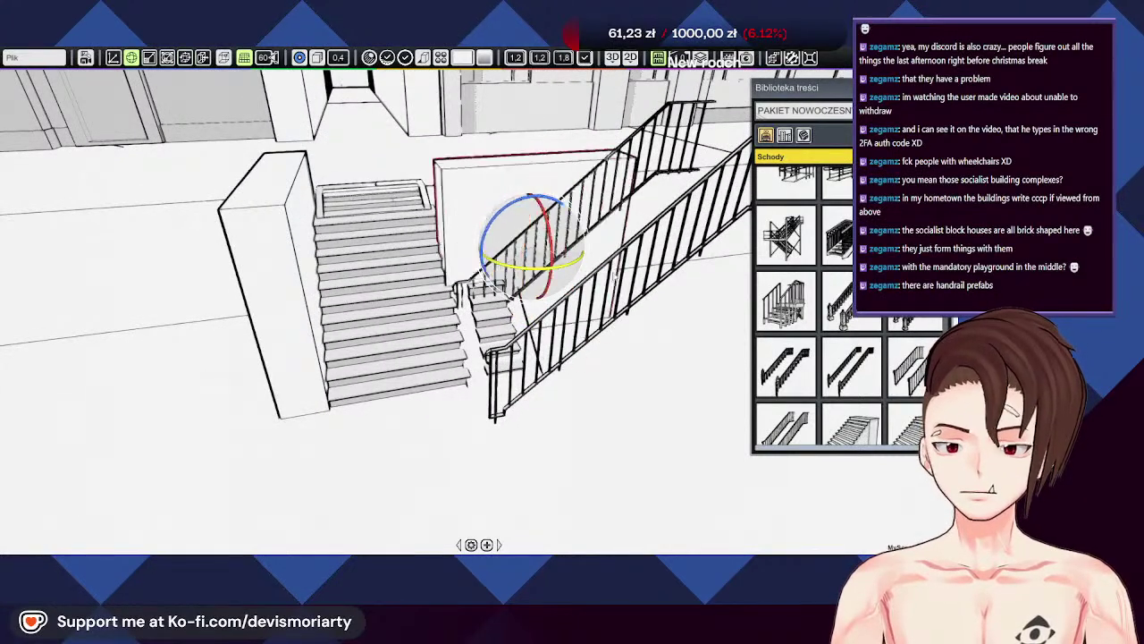
click(654, 227)
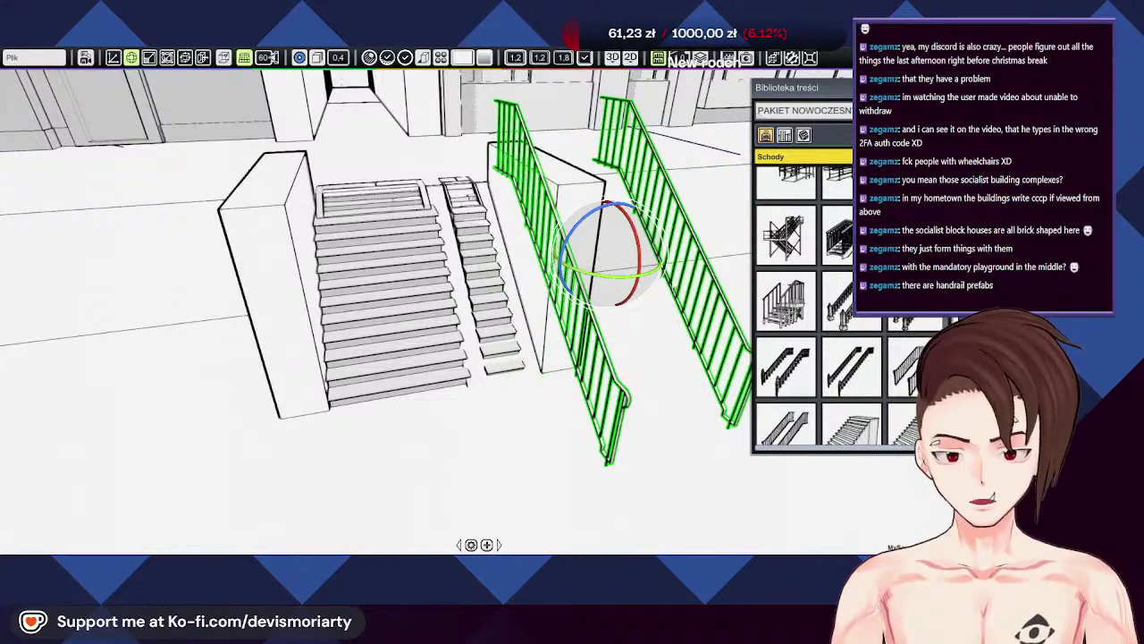
drag(618, 275, 706, 267)
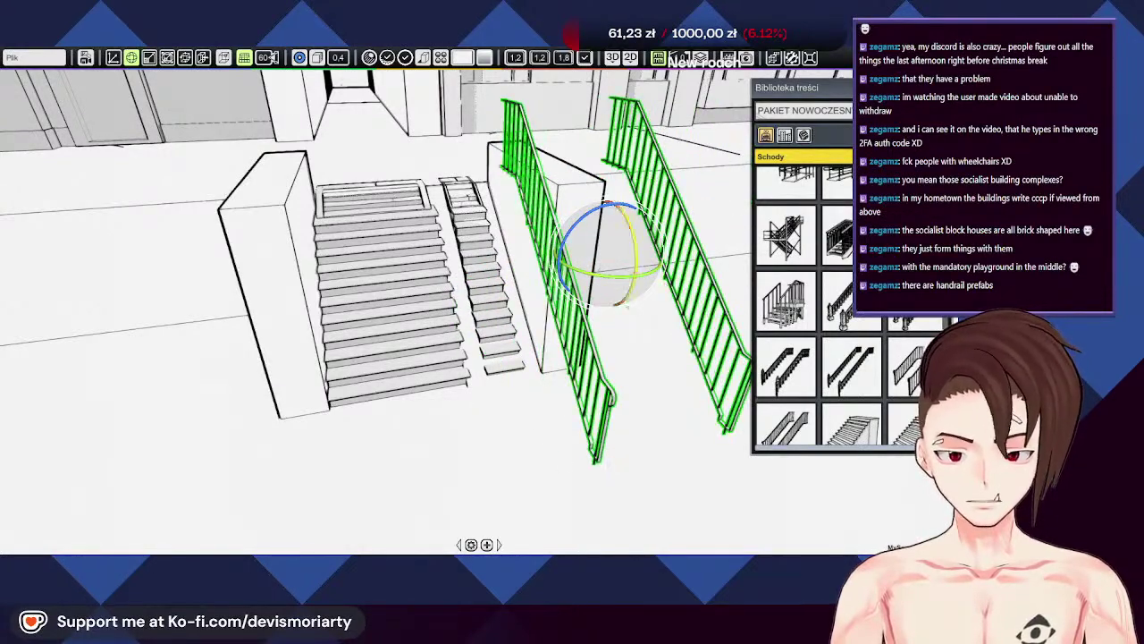
middle_drag(705, 267, 634, 254)
Step: Move the railing pair sideways over the two flights so it stands between the side blocks
key(w)
drag(669, 266, 558, 268)
middle_drag(558, 268, 536, 282)
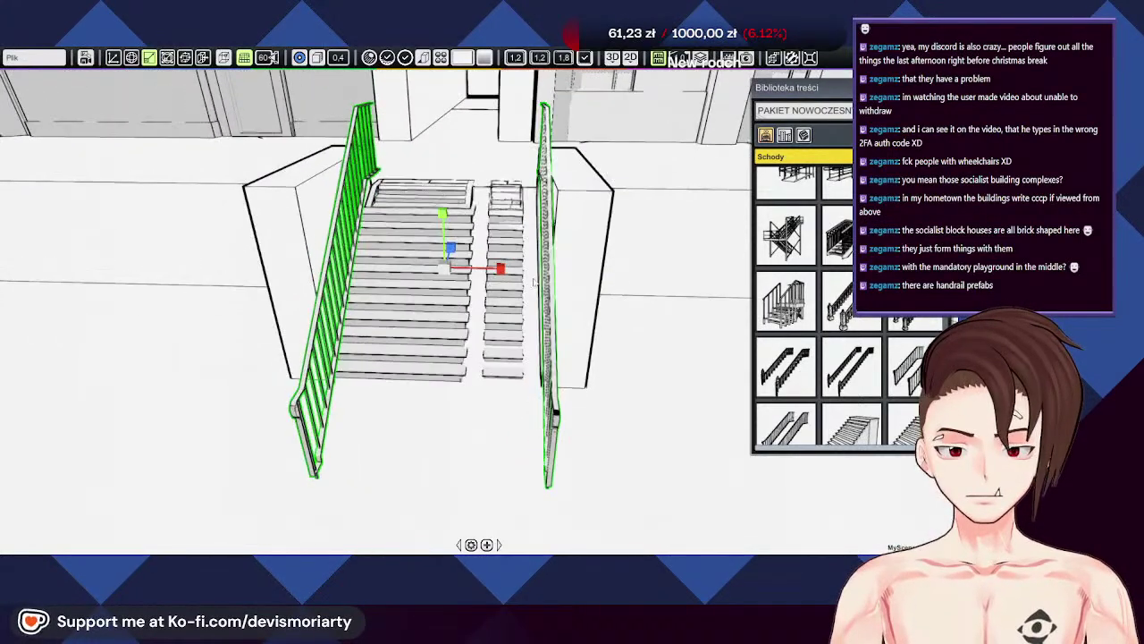
key(e)
key(w)
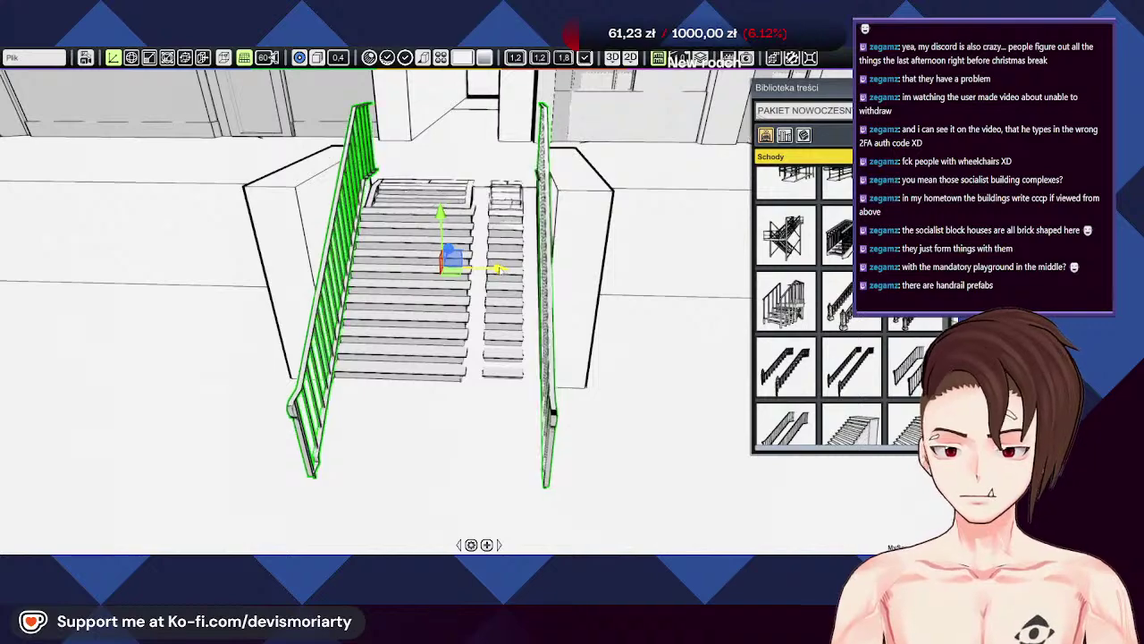
middle_drag(429, 289, 510, 278)
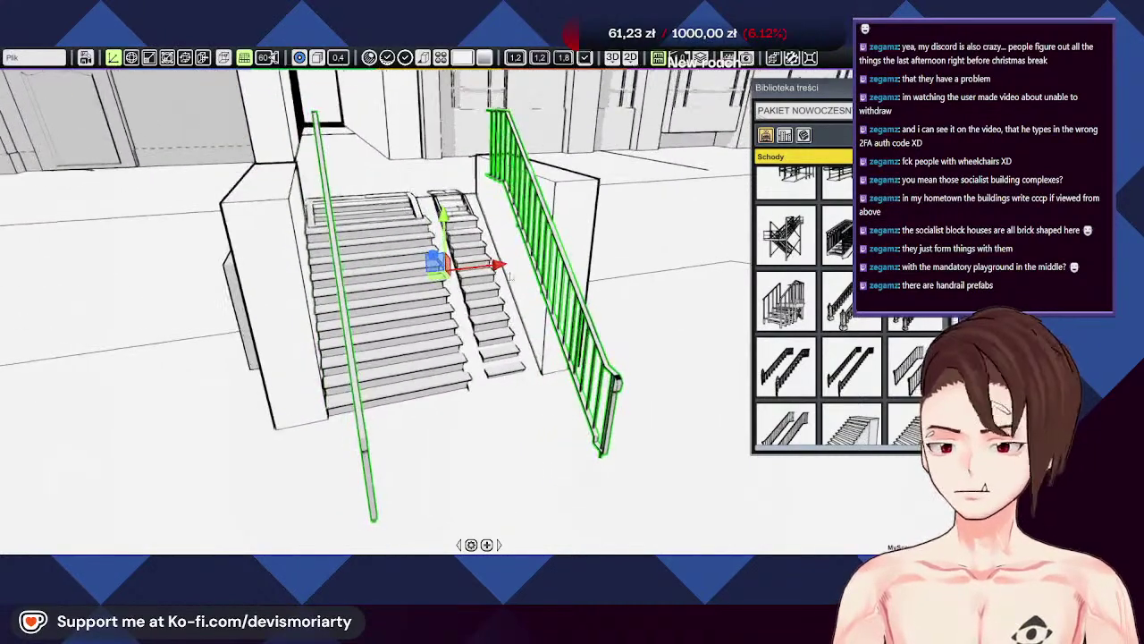
drag(498, 265, 473, 272)
middle_drag(473, 271, 419, 267)
Step: Widen the railing pair and shift it sideways to line up with the inner faces of both side blocks
key(r)
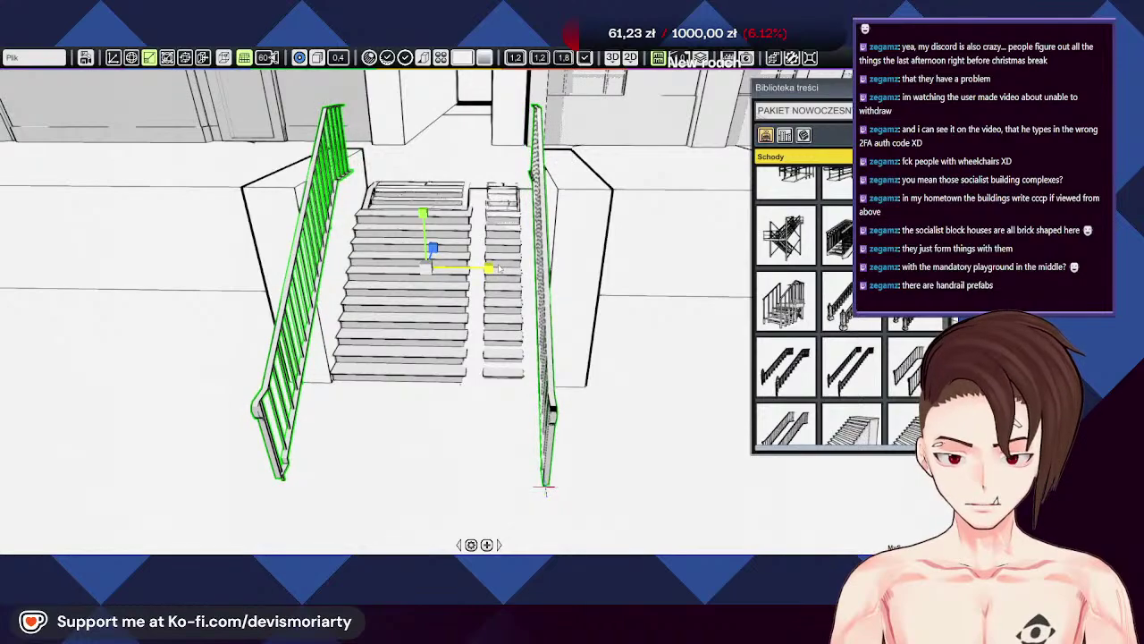
middle_drag(424, 292, 460, 284)
key(w)
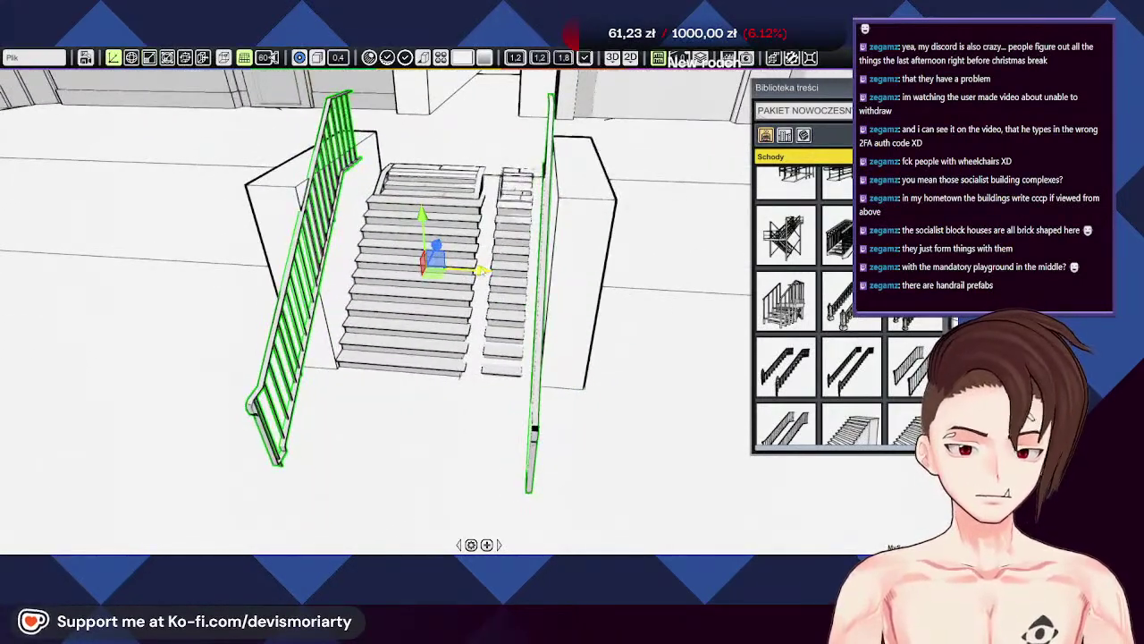
drag(484, 271, 488, 270)
middle_drag(488, 271, 680, 273)
Step: Lower the top of the railing pair so it sits closer to the steps between the side blocks
drag(437, 295, 288, 292)
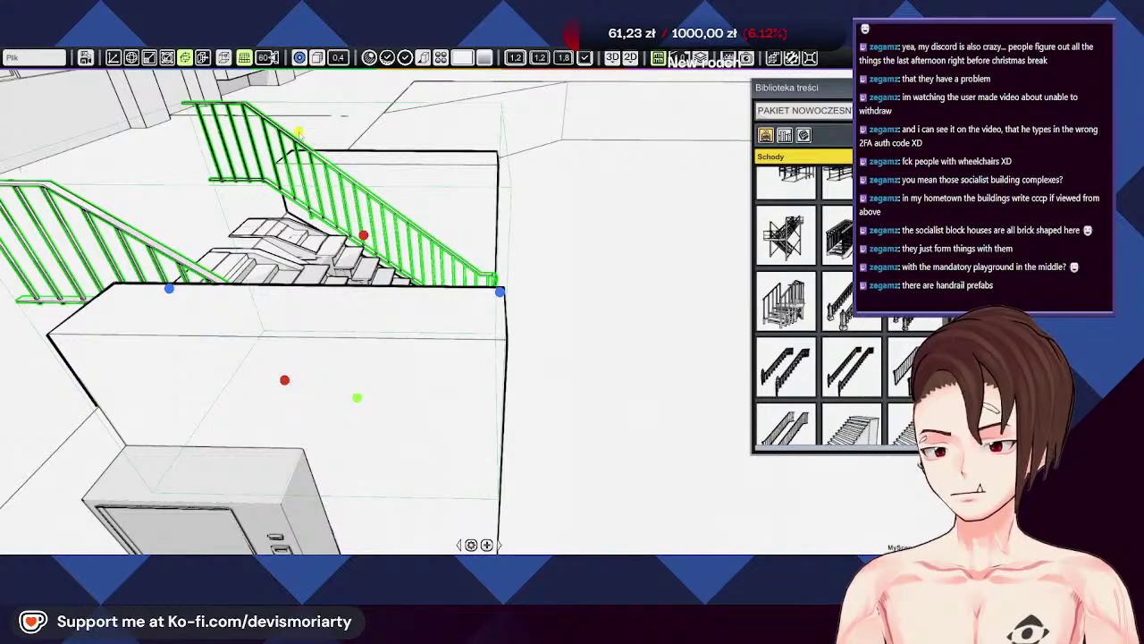
drag(298, 132, 289, 154)
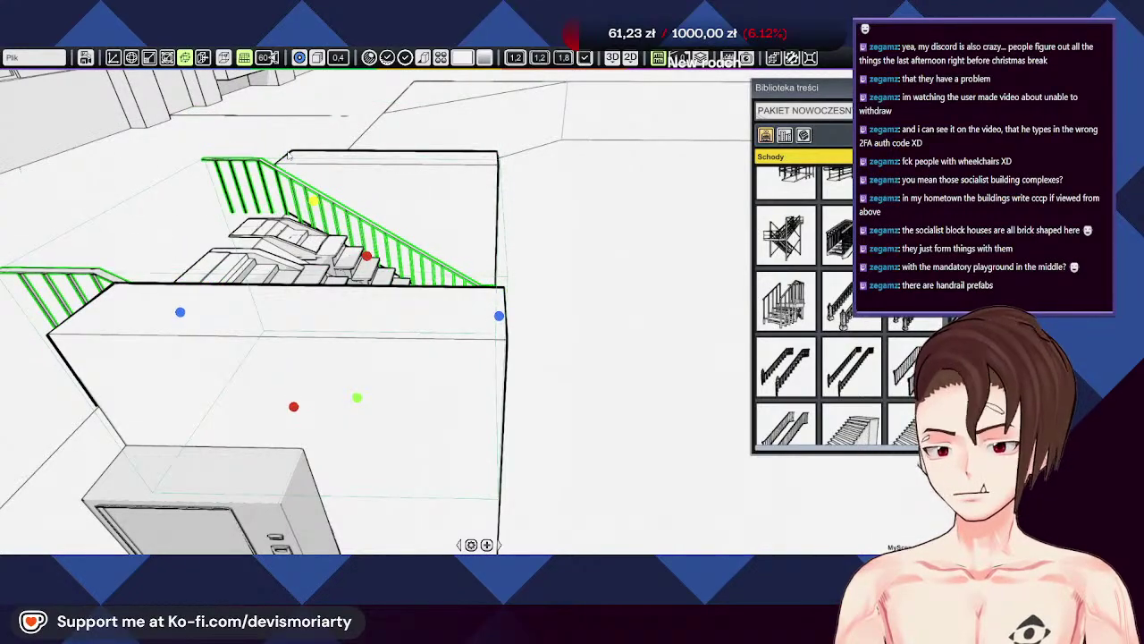
middle_drag(289, 155, 420, 273)
Step: Pull in the railing pair's upper end to match the side blocks' length, and deselect it to check the fit
scroll(223, 227, down, 3)
click(368, 176)
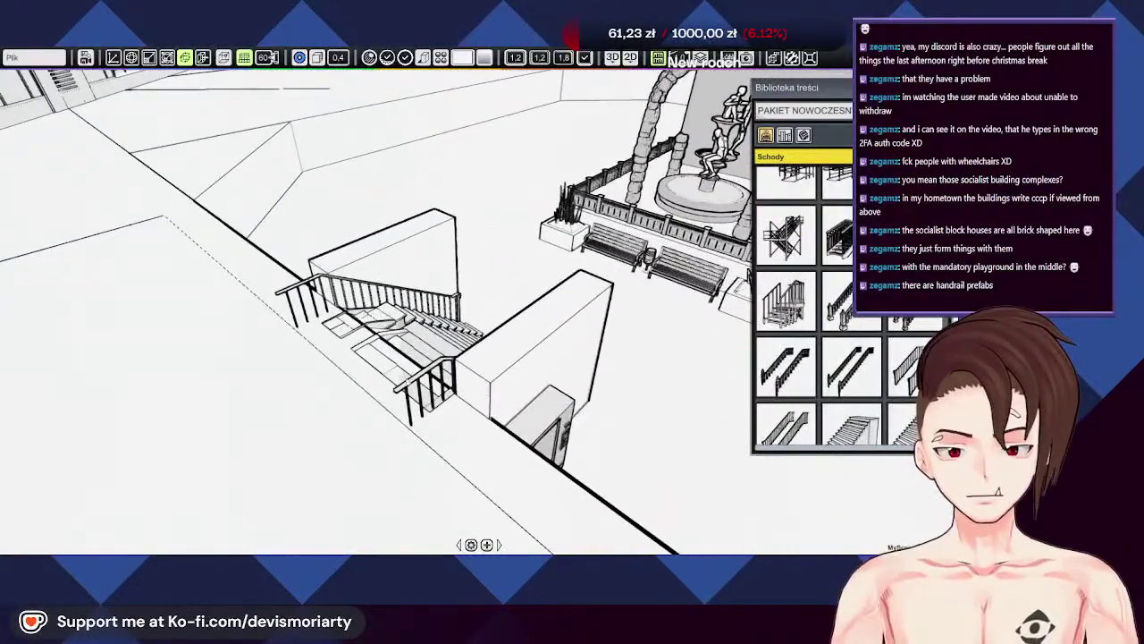
middle_drag(454, 400, 352, 382)
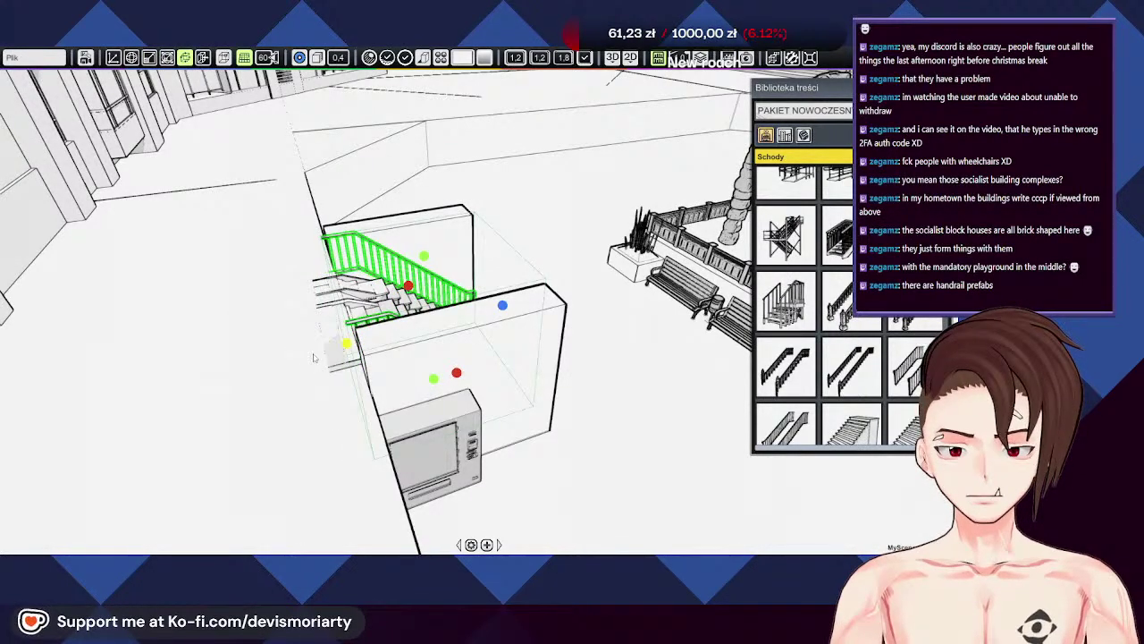
middle_drag(315, 358, 493, 259)
scroll(480, 312, up, 2)
click(351, 105)
scroll(351, 105, down, 5)
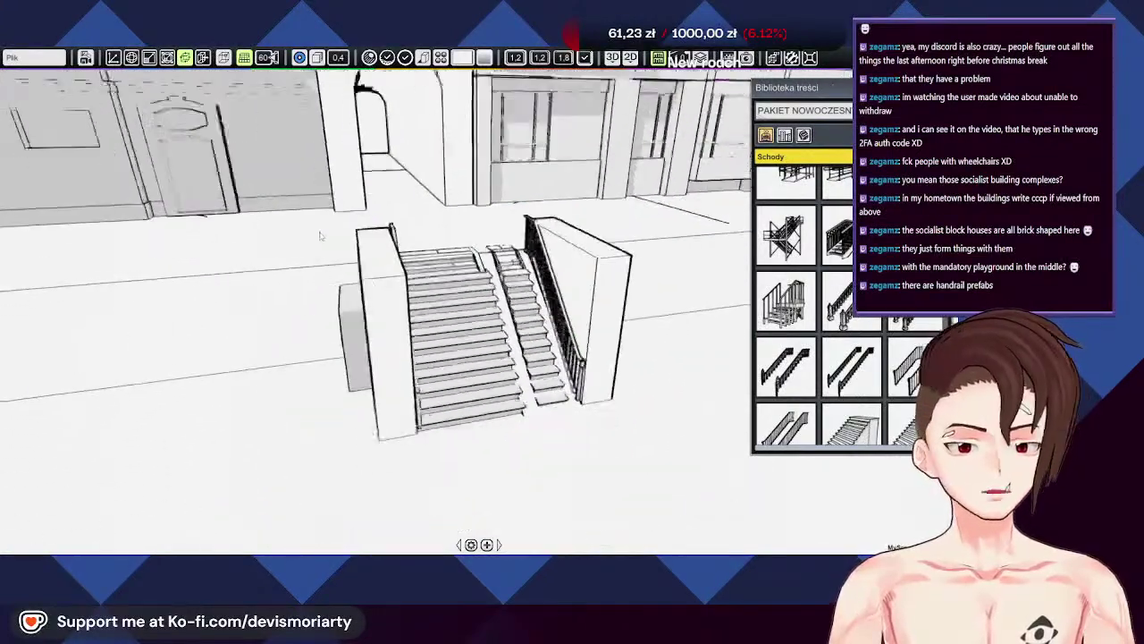
right_drag(351, 104, 483, 295)
scroll(805, 304, up, 1)
Step: Switch the library to the street props category (Rekwizyty uliczne) and browse its utility cabinets
click(781, 156)
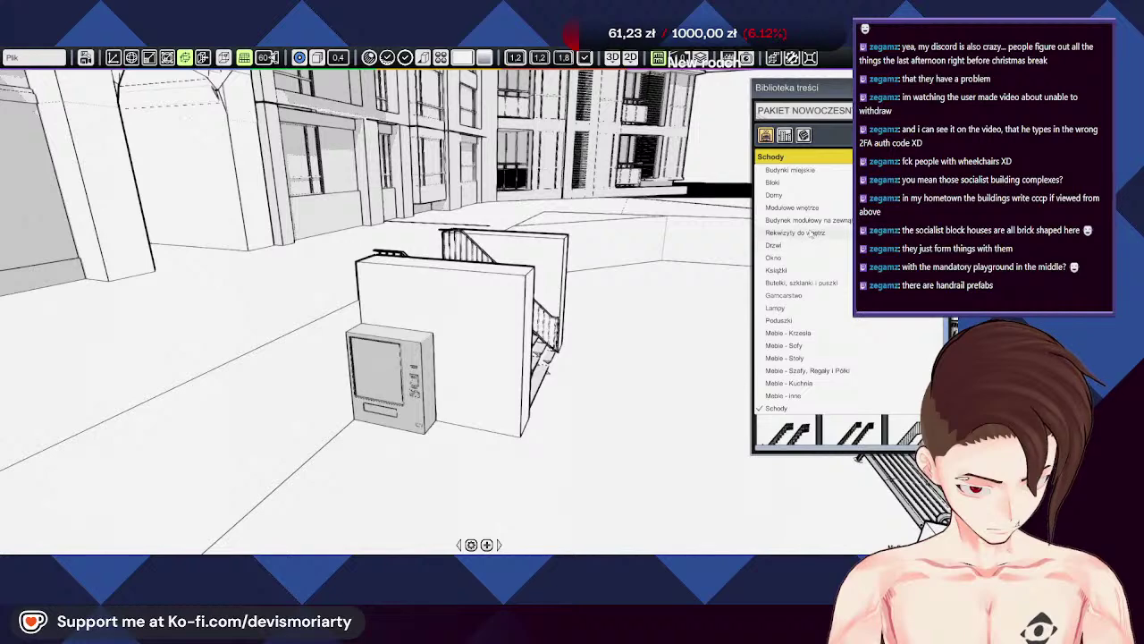
scroll(824, 344, down, 5)
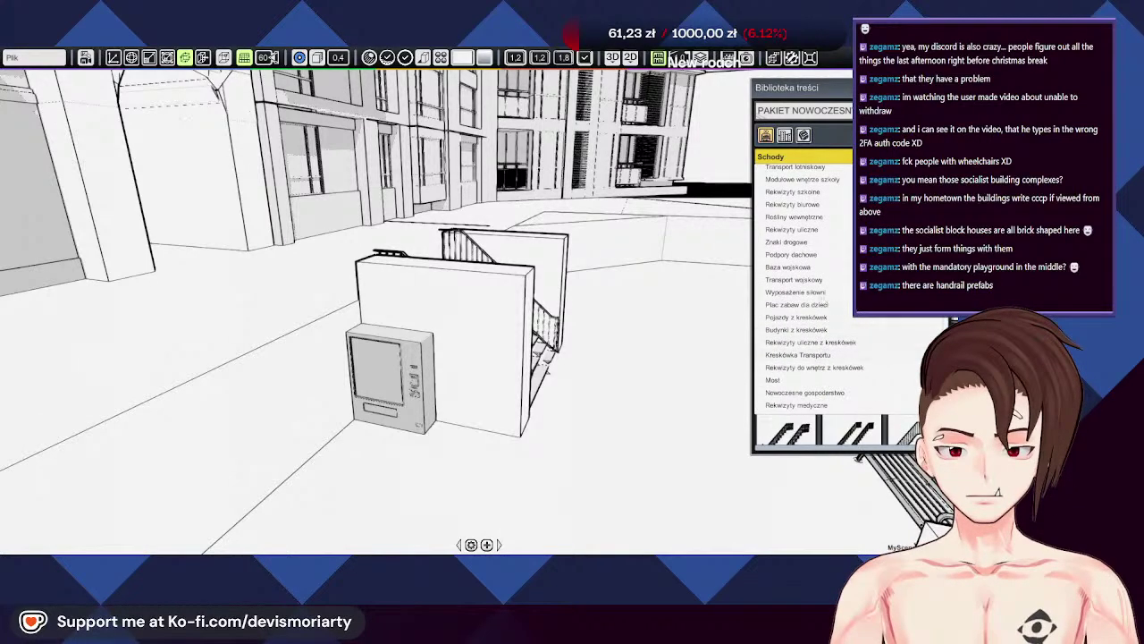
scroll(846, 282, up, 1)
click(792, 257)
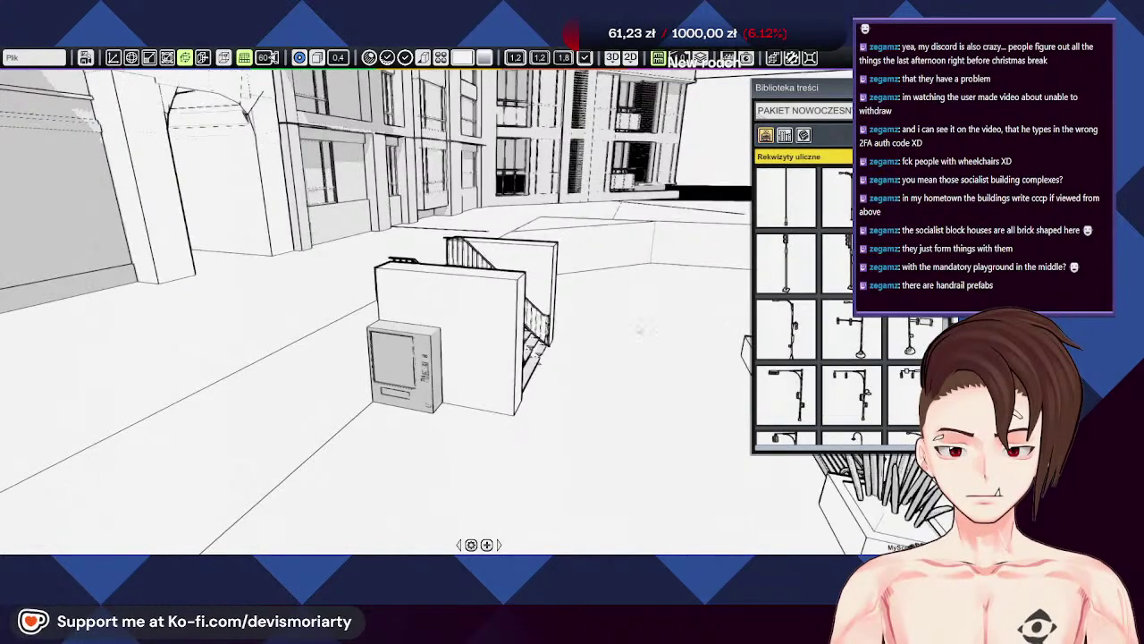
scroll(819, 320, down, 3)
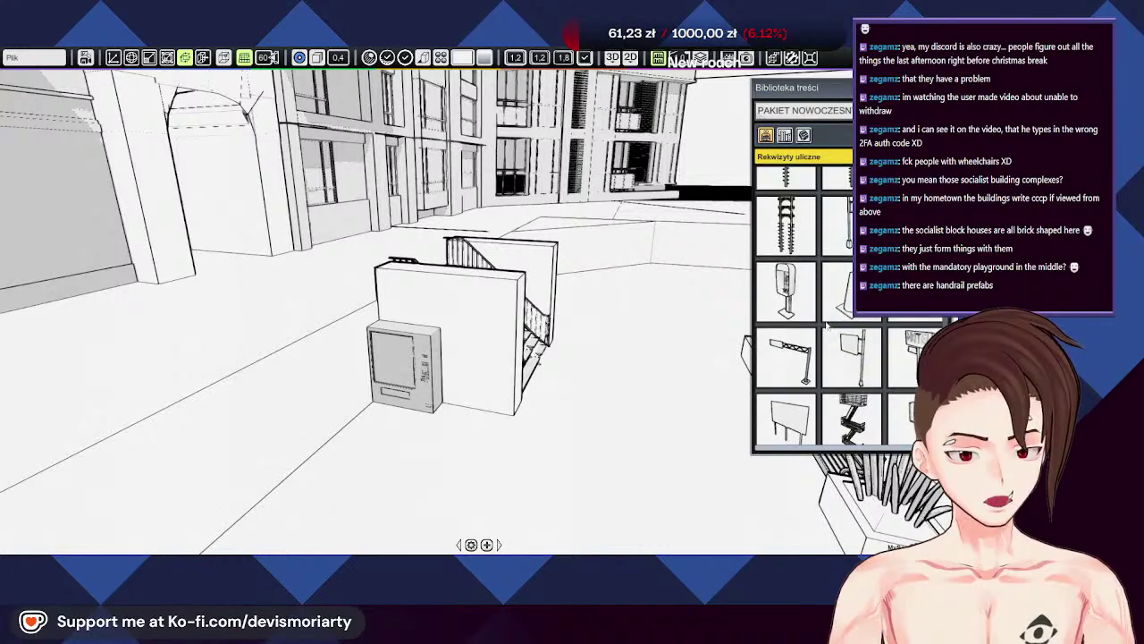
scroll(818, 317, down, 5)
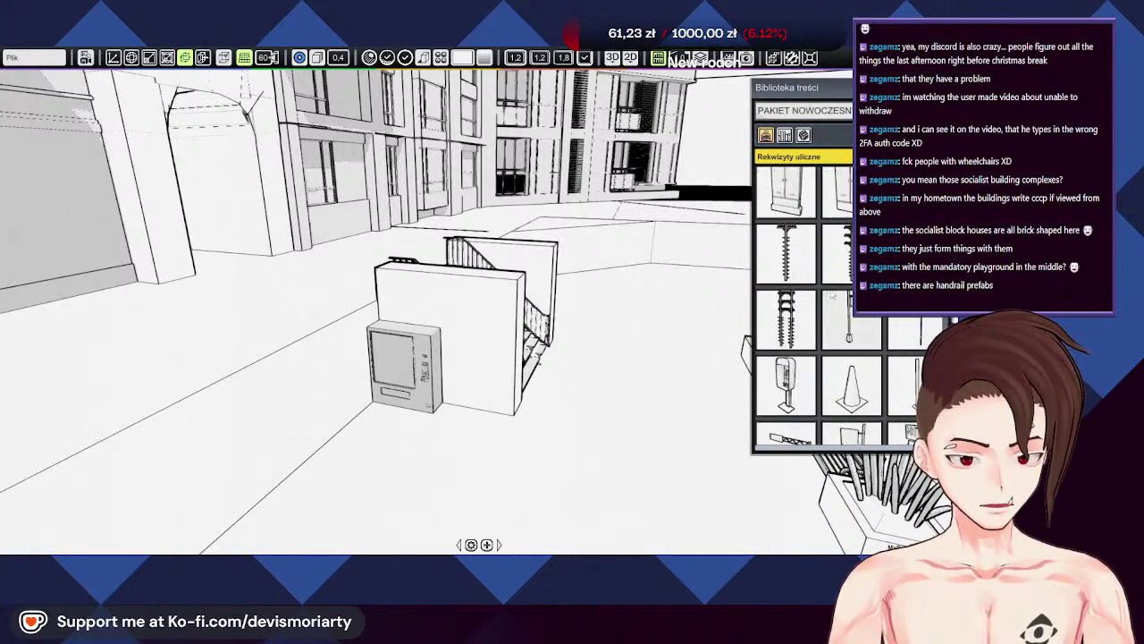
scroll(811, 309, down, 4)
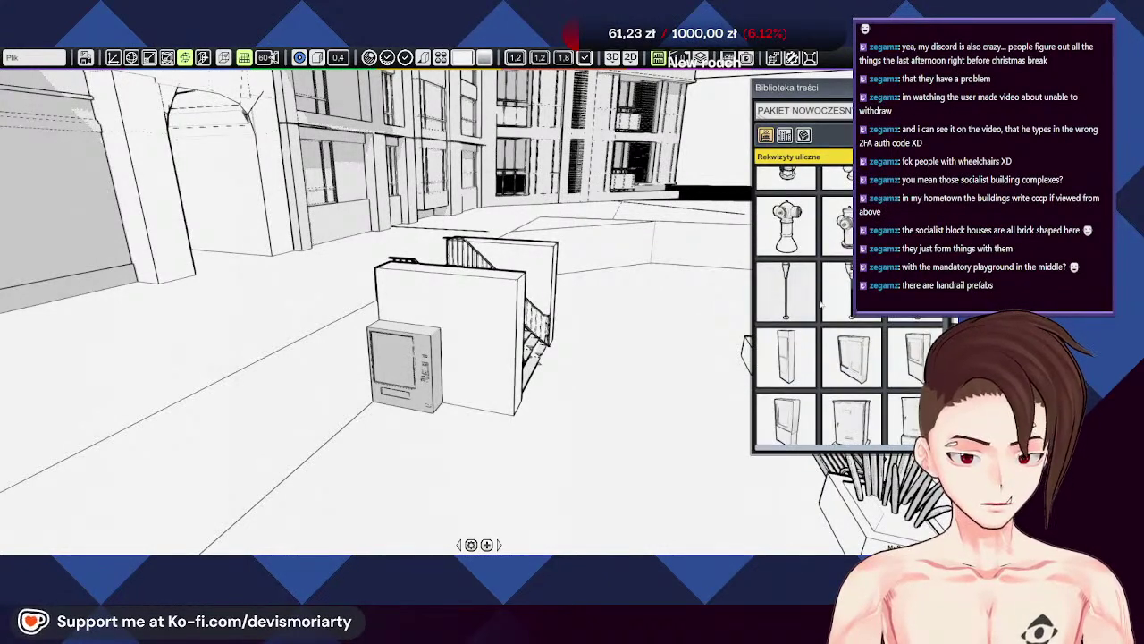
Step: Place a two-door utility cabinet by the building wall between the door and the archway, and rotate it to face the plaza
middle_drag(567, 382, 635, 342)
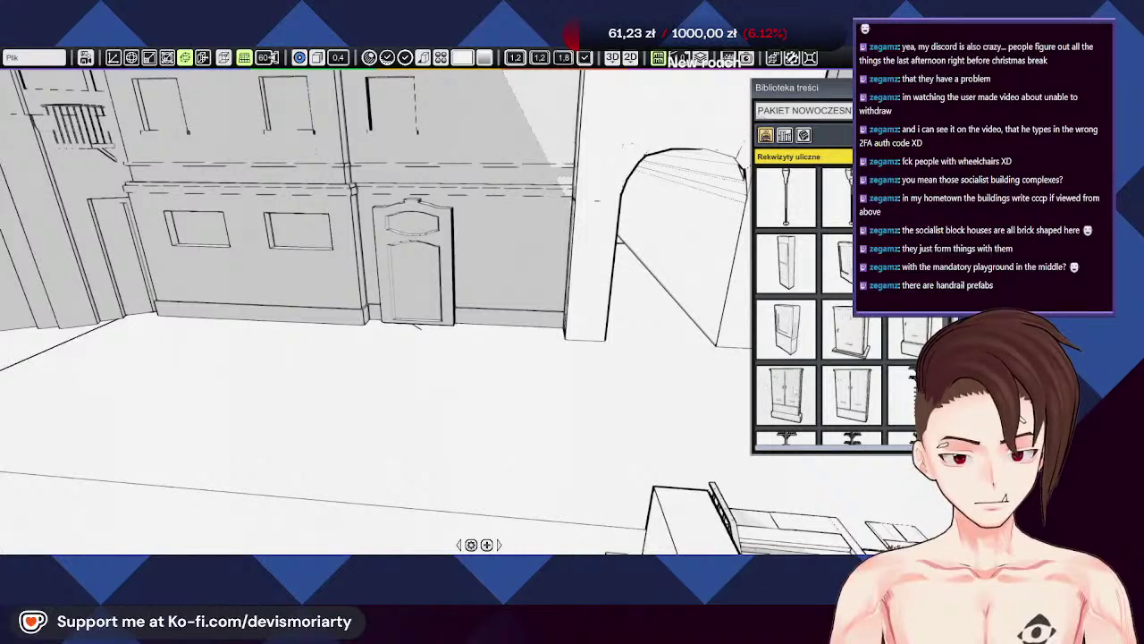
drag(560, 349, 510, 341)
click(521, 331)
scroll(532, 338, up, 2)
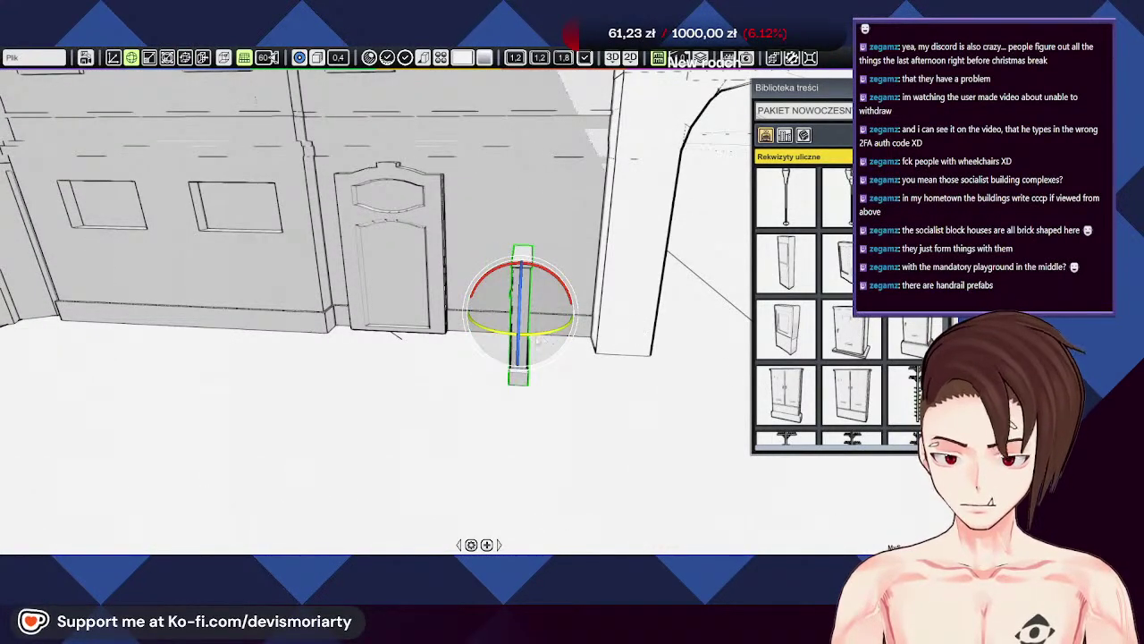
drag(535, 337, 637, 332)
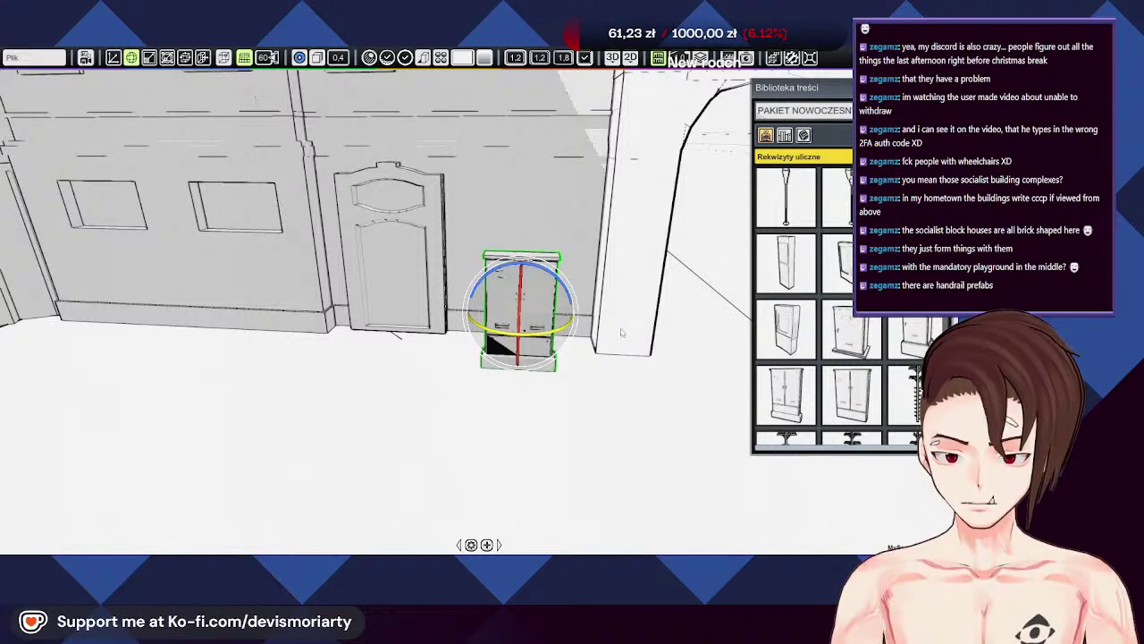
Step: Nudge the two-door utility cabinet along the building wall slightly toward the archway
right_drag(637, 331, 615, 346)
key(w)
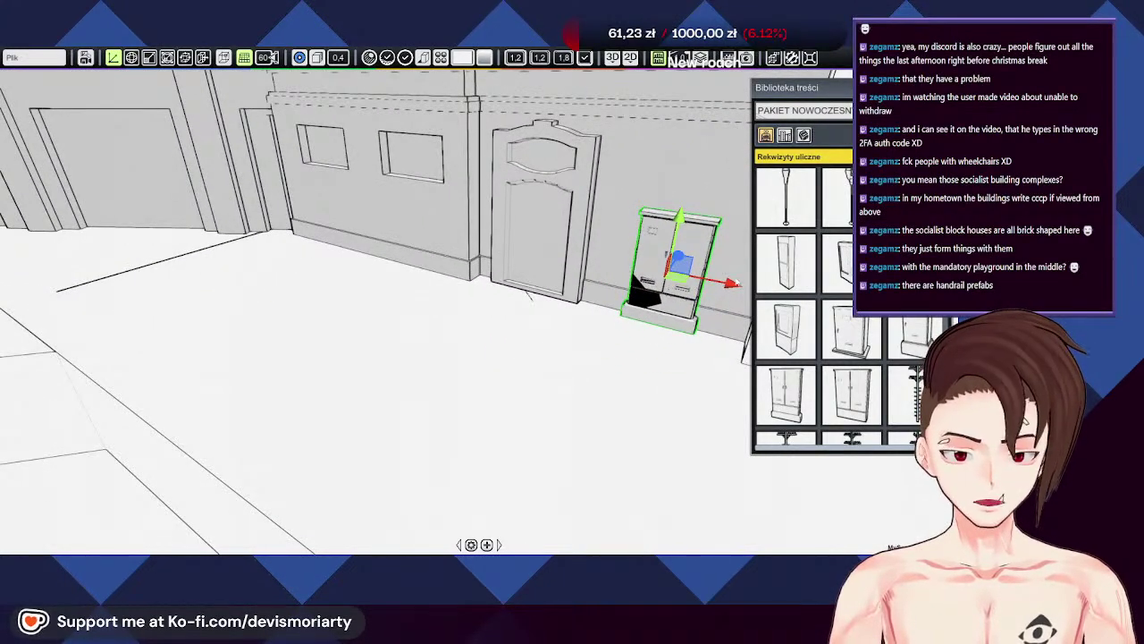
drag(731, 284, 738, 285)
Step: Try a fire hydrant from the street props at the base of the archway's pillar
right_drag(432, 319, 471, 386)
scroll(452, 334, down, 5)
middle_drag(471, 386, 570, 368)
right_drag(571, 368, 585, 362)
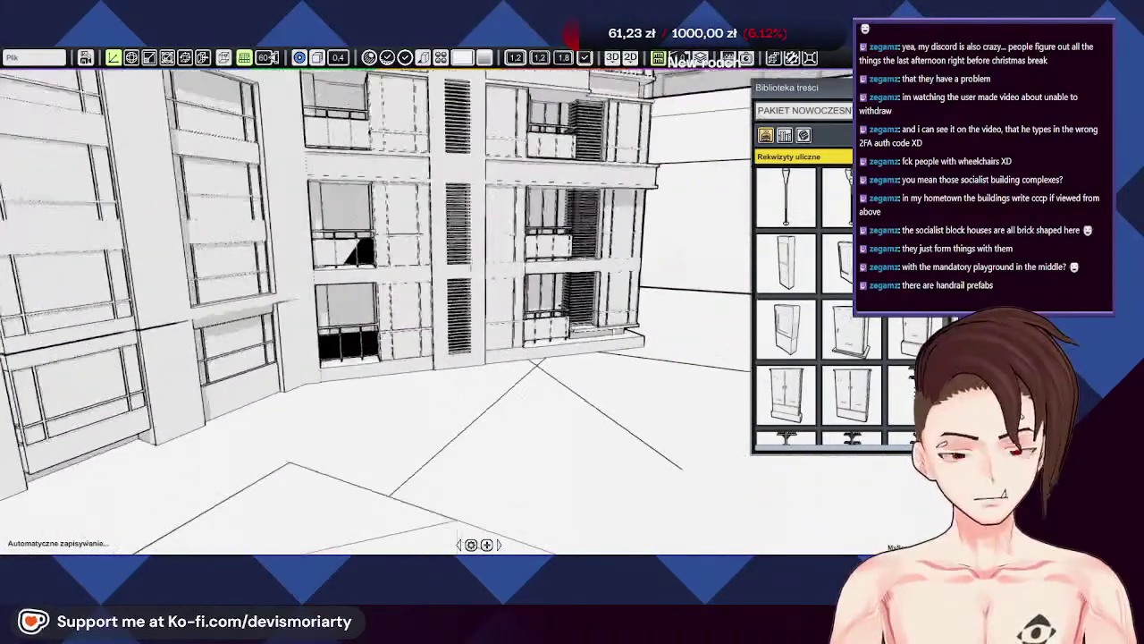
scroll(819, 334, up, 6)
scroll(822, 331, up, 2)
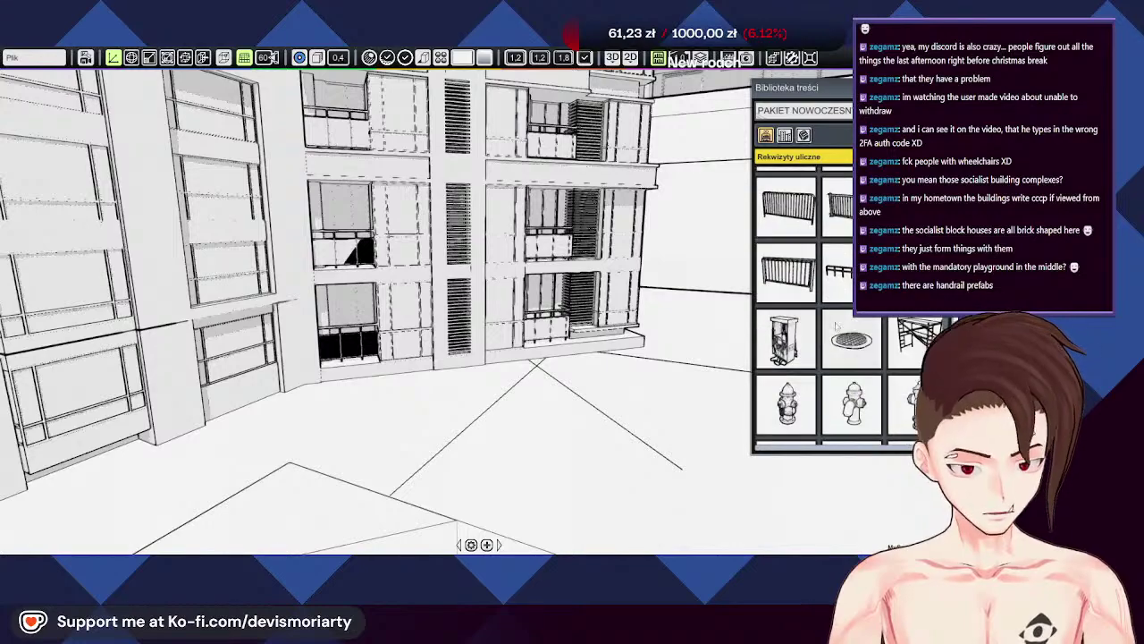
scroll(839, 325, down, 3)
middle_drag(363, 411, 500, 429)
right_drag(501, 170, 500, 203)
middle_drag(500, 203, 573, 349)
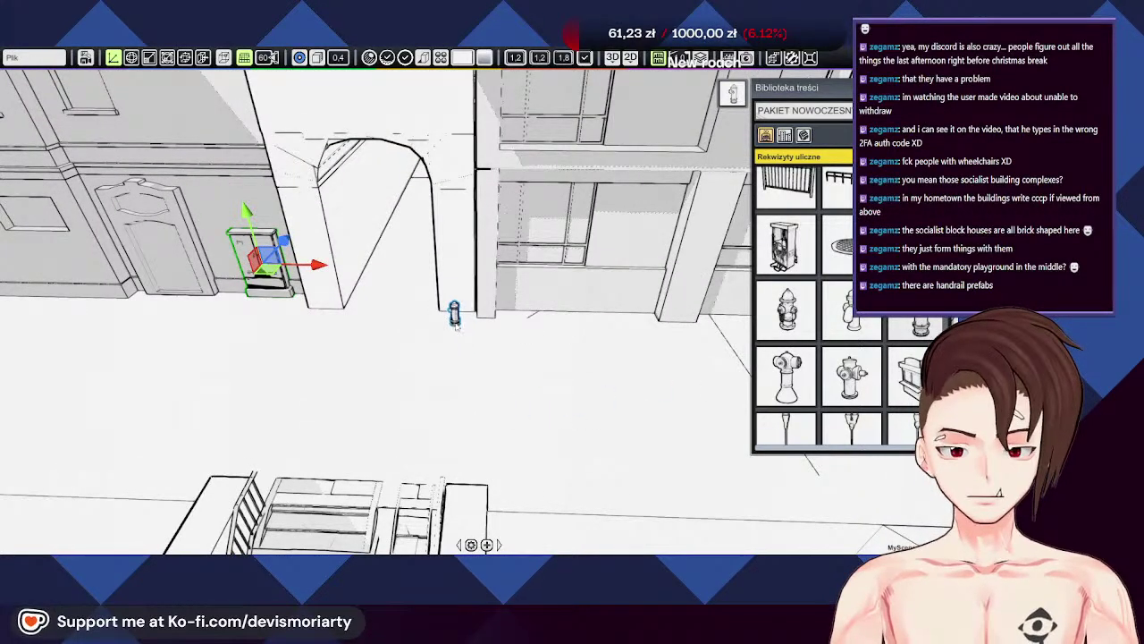
click(456, 324)
right_drag(456, 323, 534, 315)
click(535, 313)
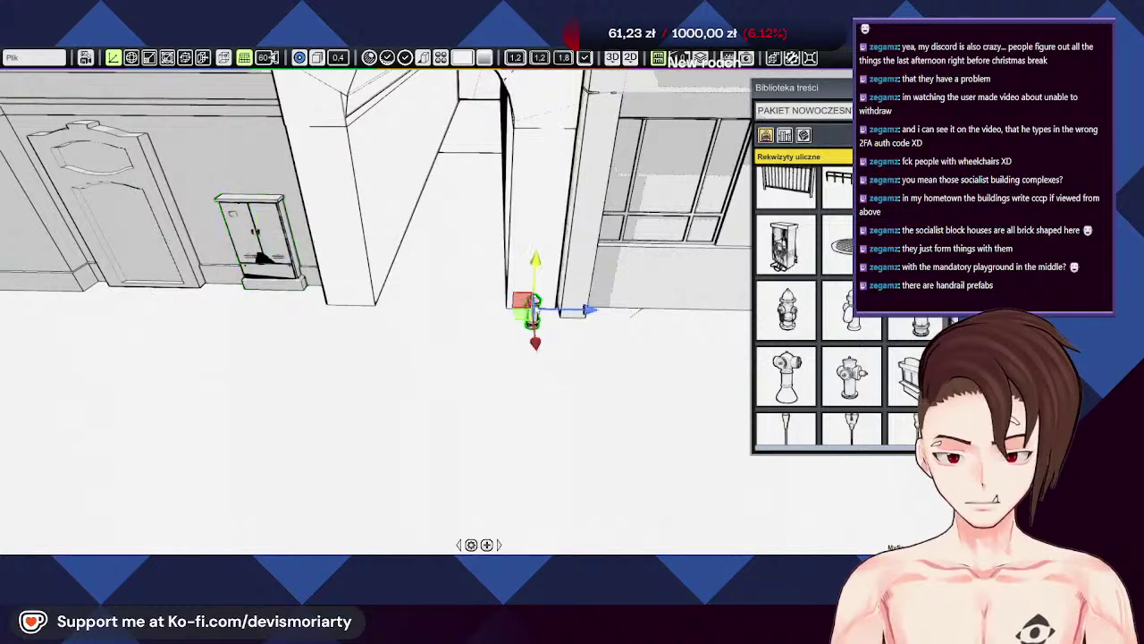
Step: Use a different fire hydrant model and position it against the archway pillar on the side away from the cabinet
click(786, 308)
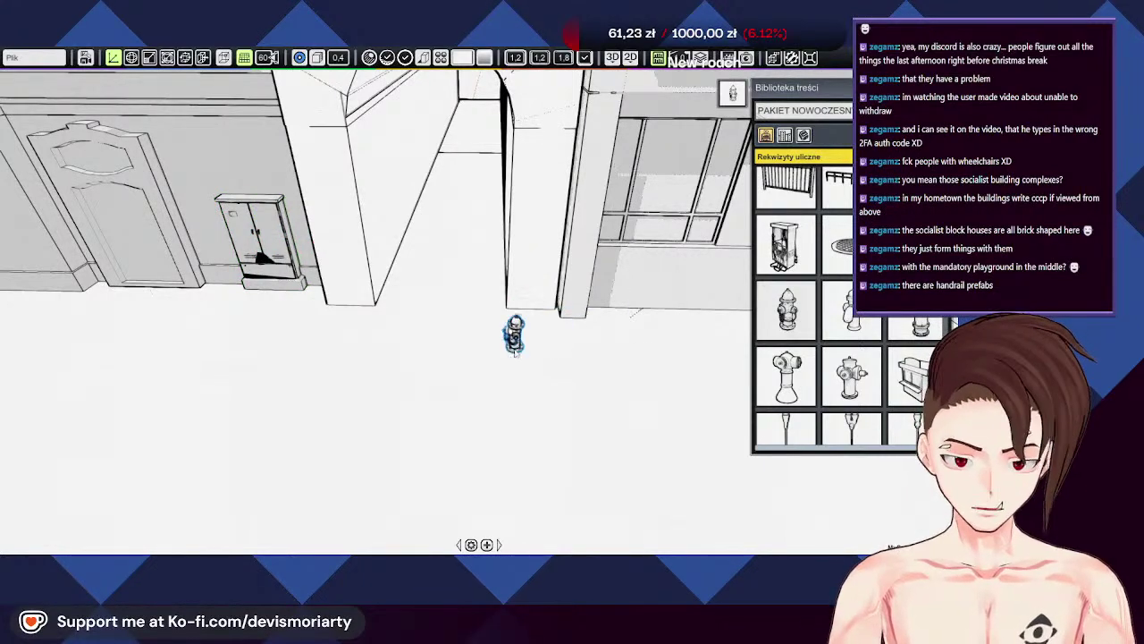
right_drag(483, 385, 572, 345)
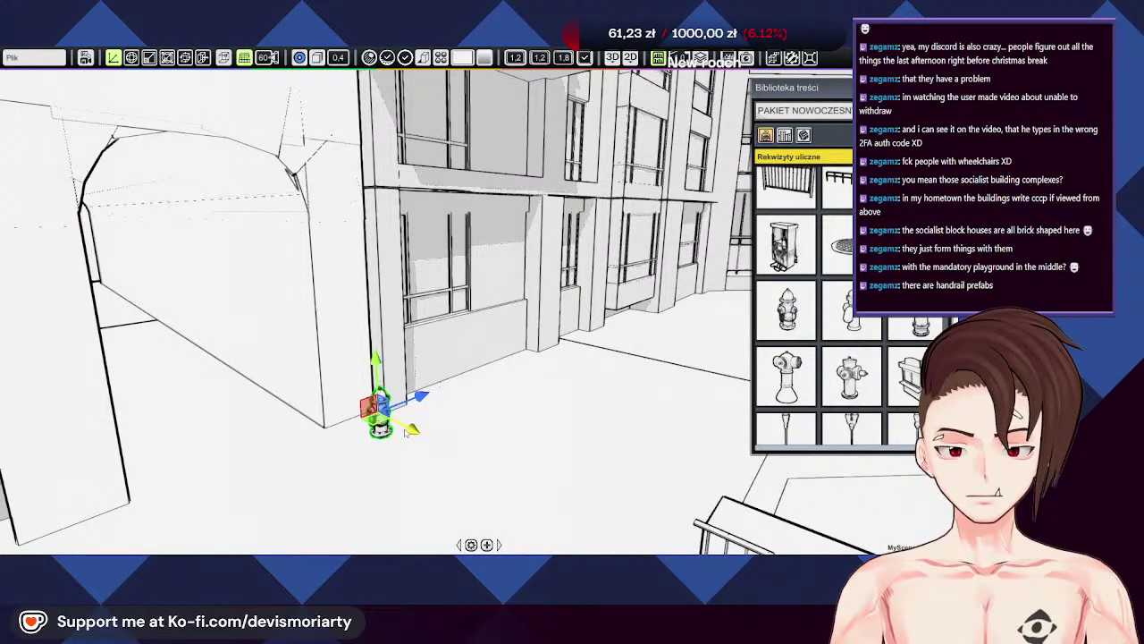
scroll(405, 432, down, 2)
scroll(417, 422, up, 1)
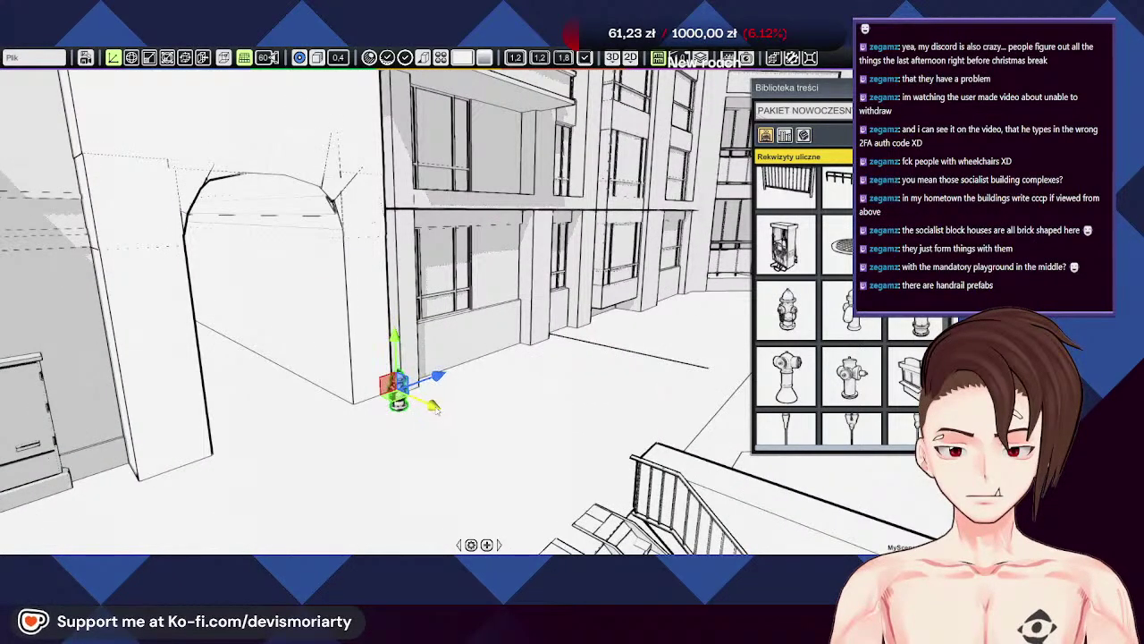
middle_drag(529, 407, 502, 393)
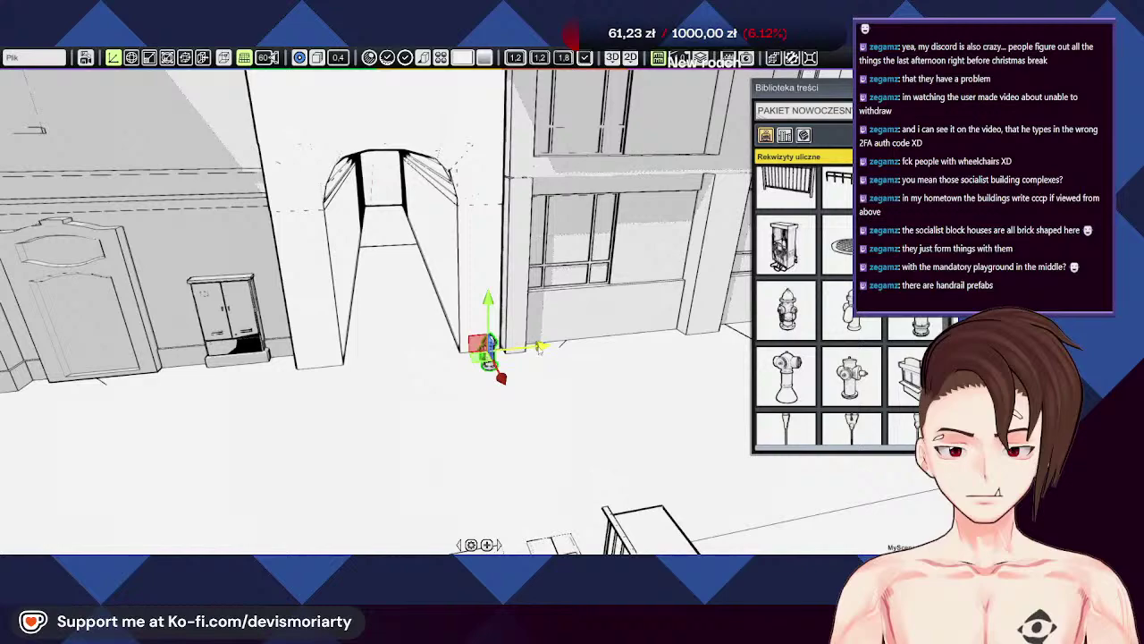
middle_drag(535, 347, 574, 359)
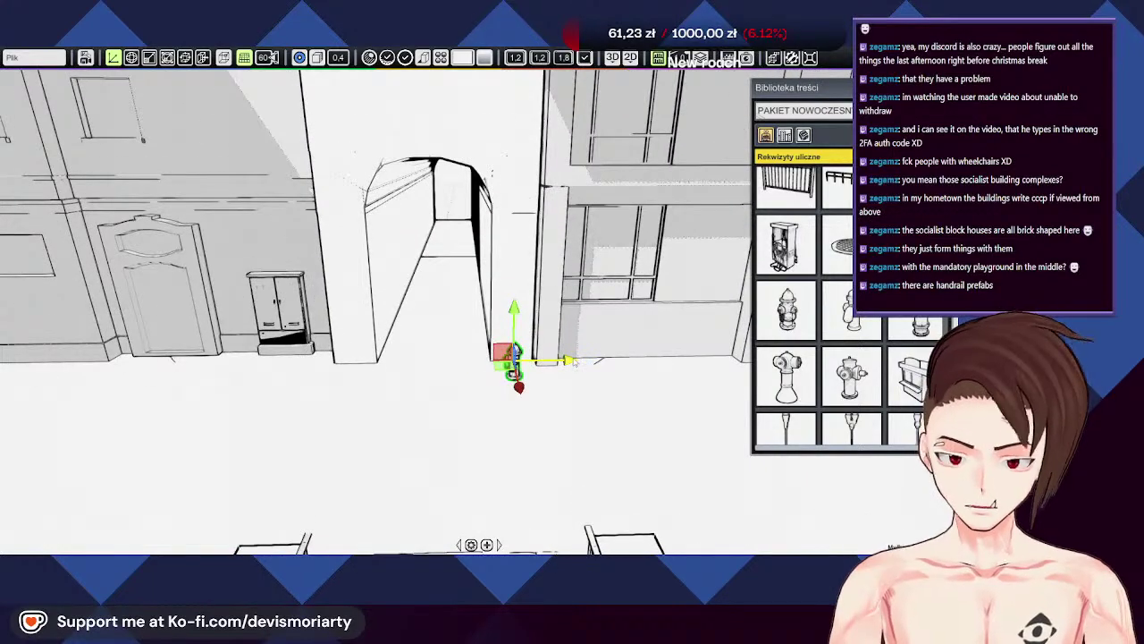
scroll(465, 431, down, 3)
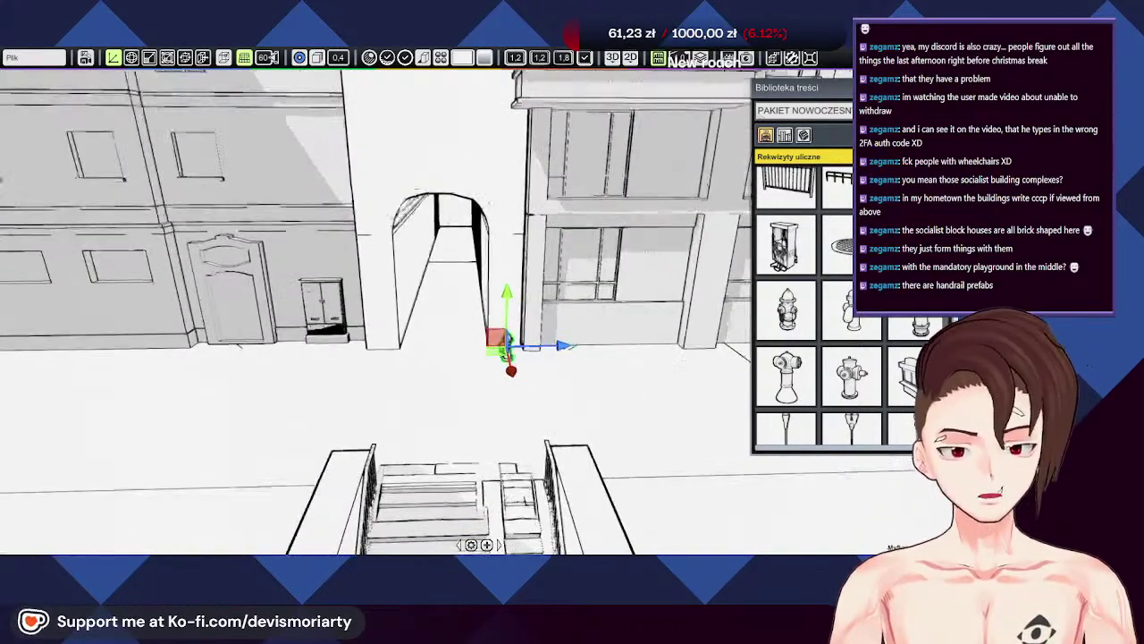
Step: Place a round grated manhole cover on the plaza ground and shift it toward the area in front of the vending machine
middle_drag(465, 431, 554, 367)
scroll(545, 393, down, 5)
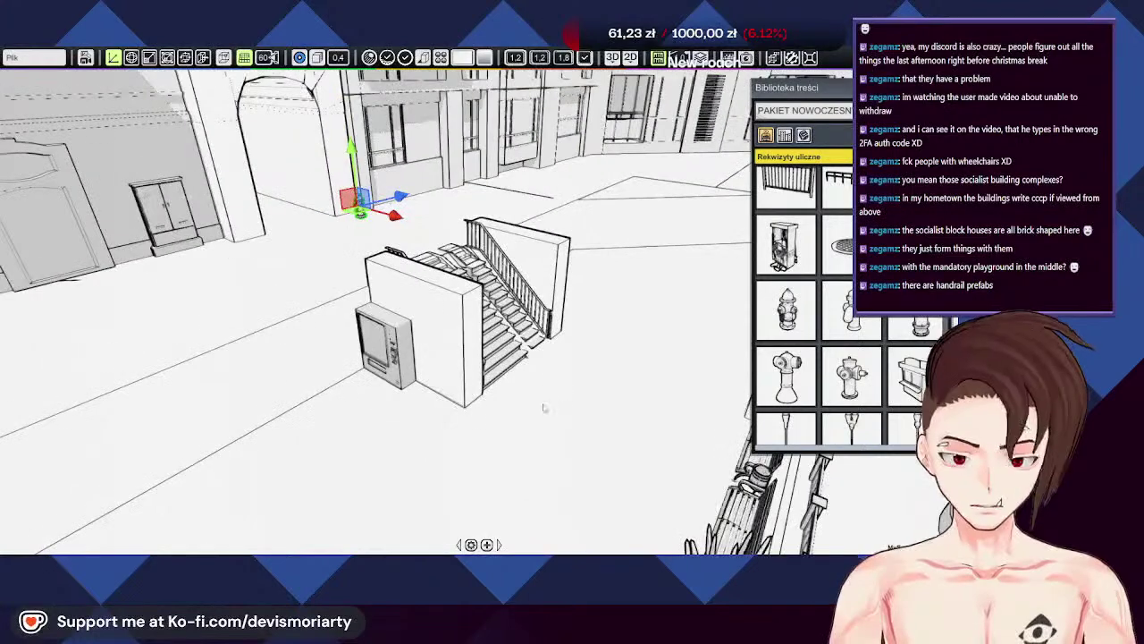
drag(840, 258, 386, 506)
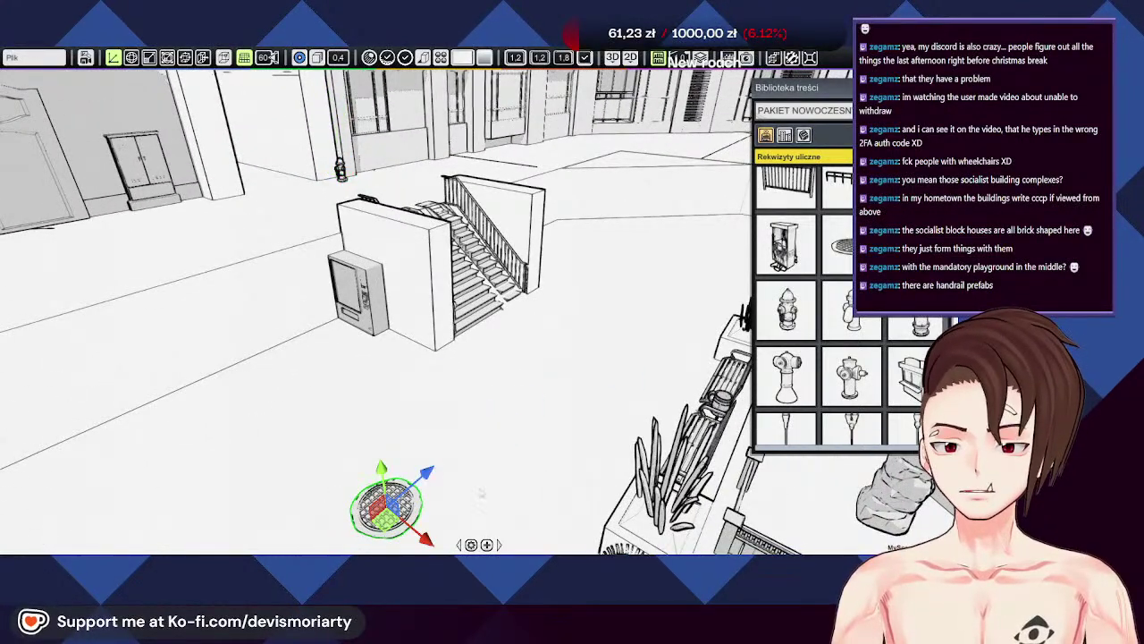
click(482, 465)
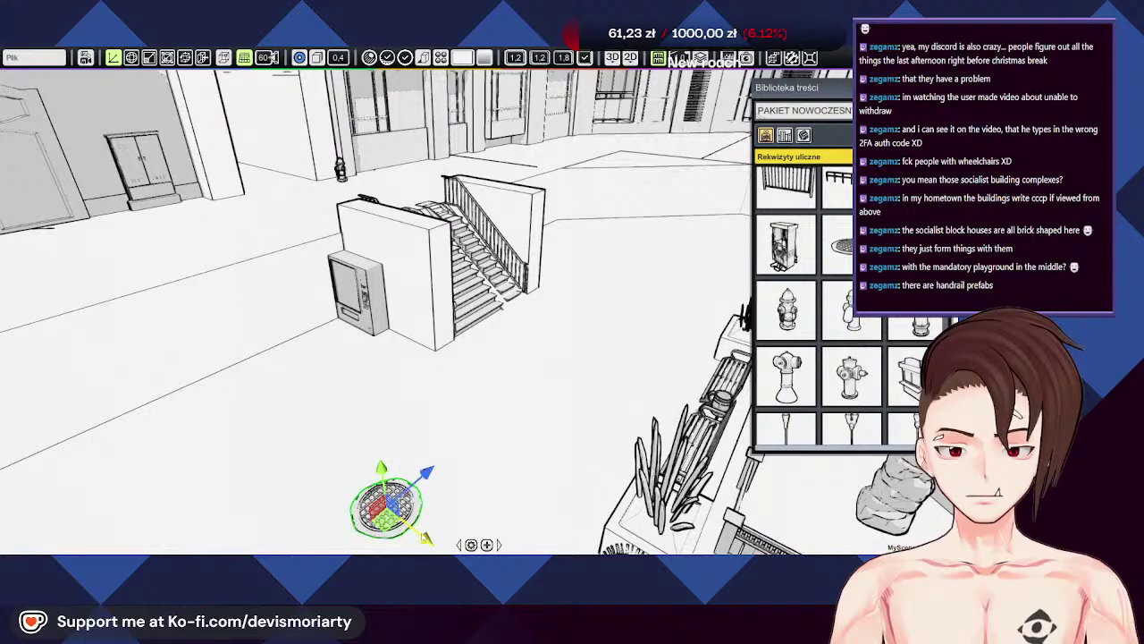
drag(426, 537, 341, 459)
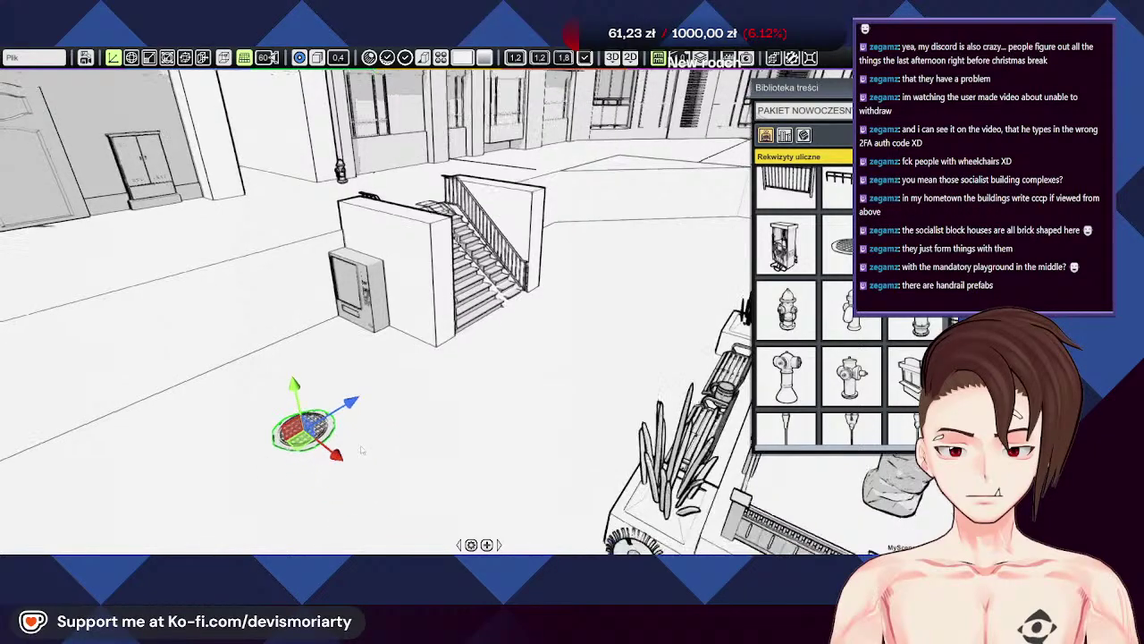
Step: Duplicate the corner planter beside the fountain benches and move the copy near the foot of the staircase, by the manhole cover
right_drag(362, 451, 462, 390)
key(w)
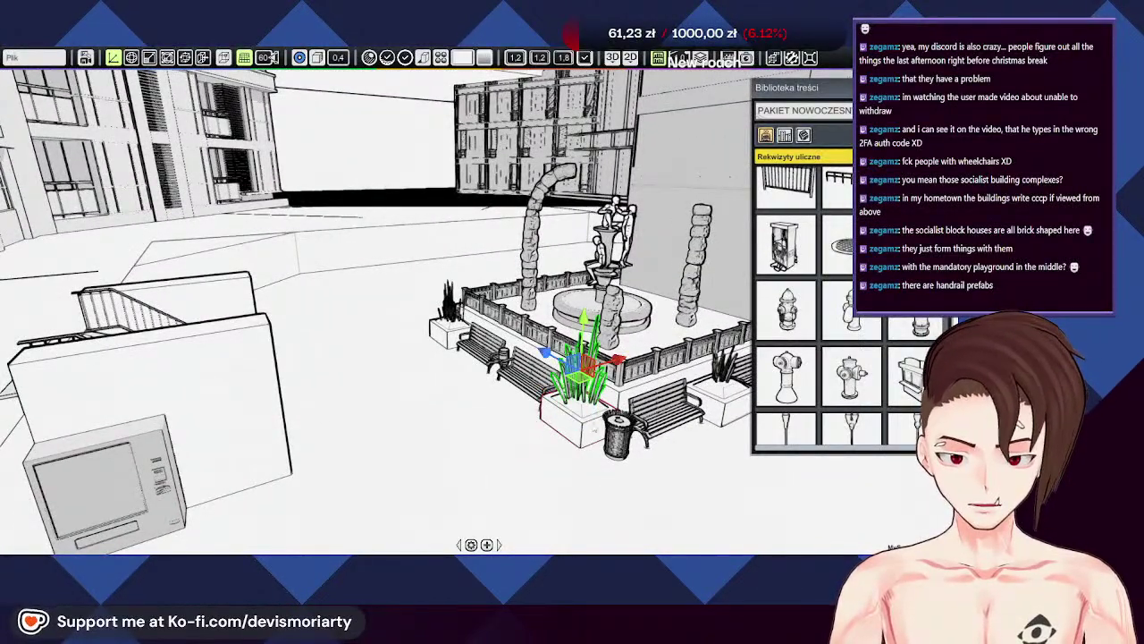
right_drag(577, 445, 505, 437)
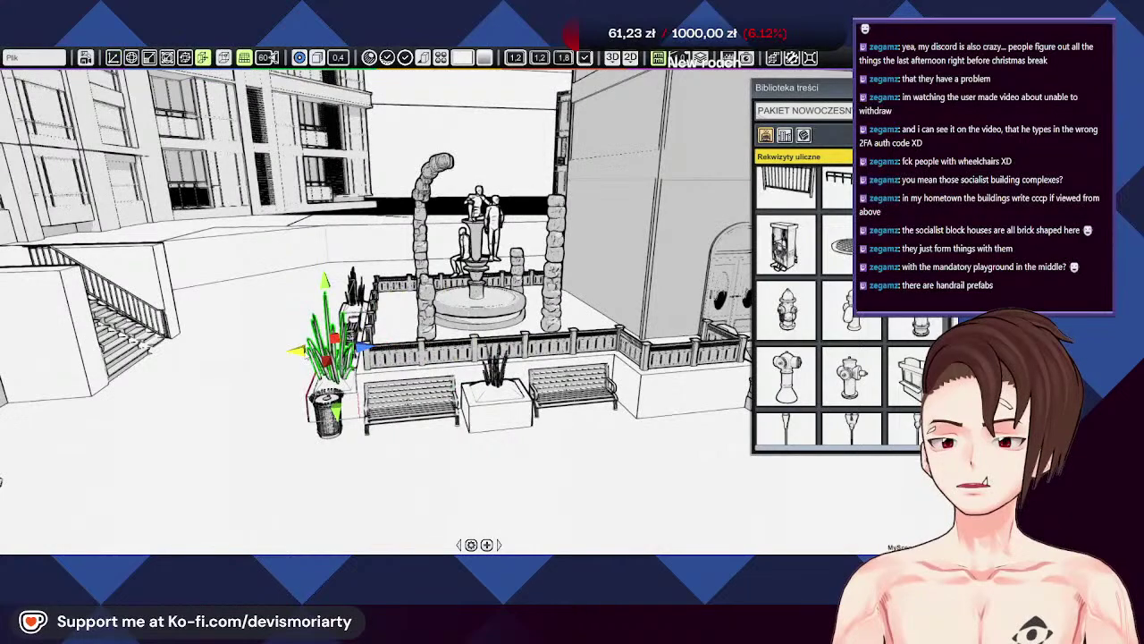
drag(264, 359, 234, 362)
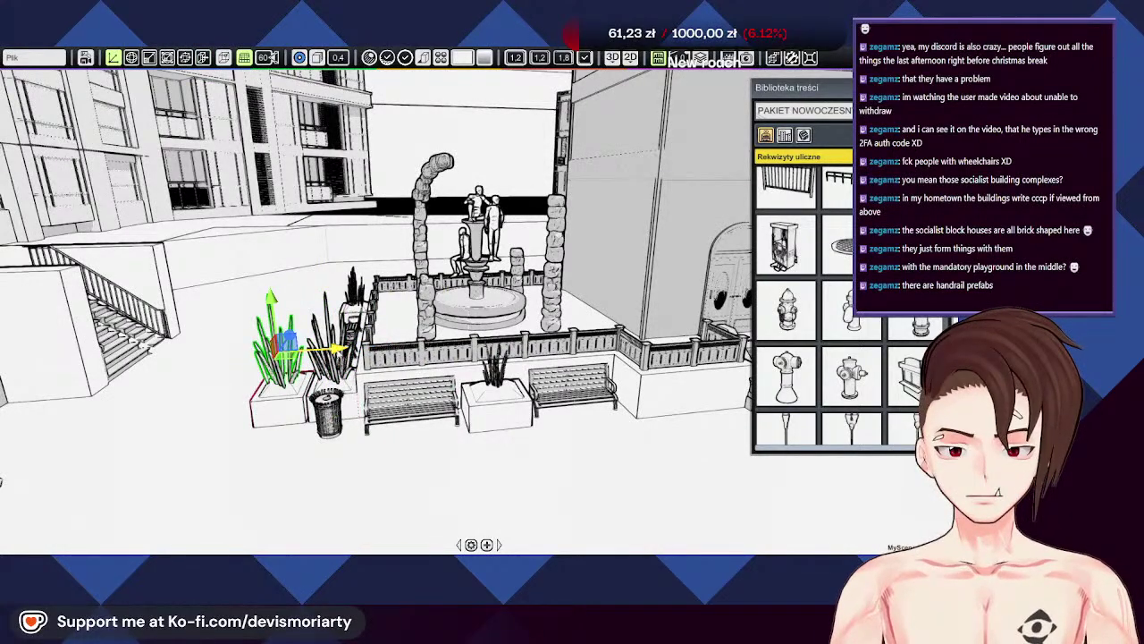
drag(337, 349, 252, 357)
right_drag(431, 352, 452, 416)
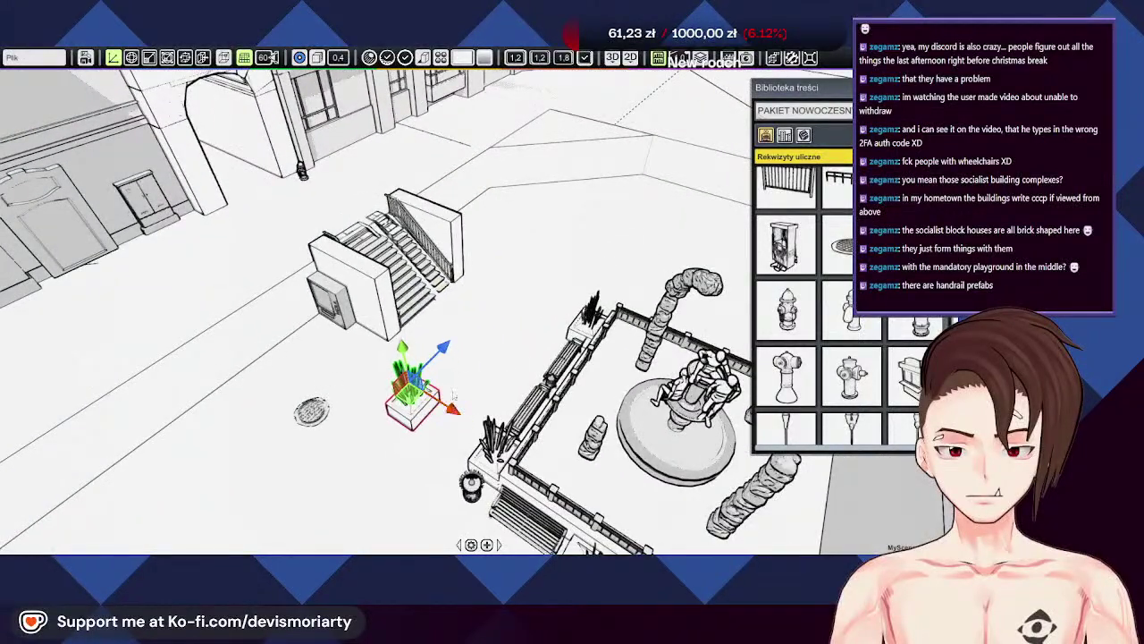
mouse_move(441, 354)
mouse_down()
mouse_move(392, 404)
mouse_move(449, 355)
mouse_up()
Step: Duplicate the new planter and move the copy to the opposite side of the staircase's foot, mirroring the first
right_drag(445, 416, 487, 429)
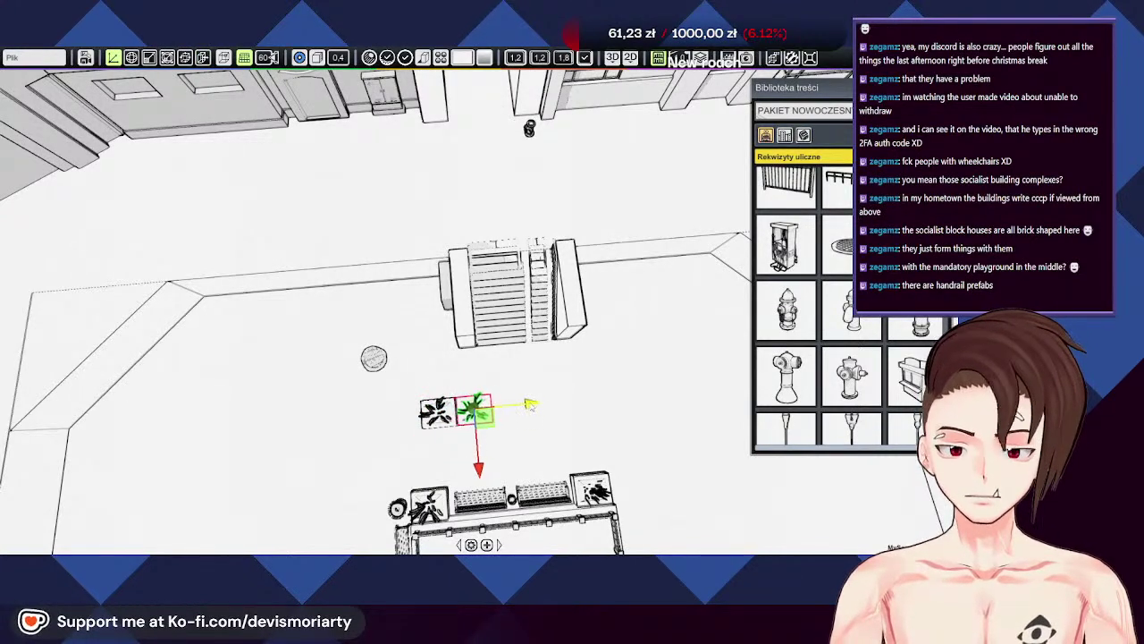
drag(590, 402, 637, 406)
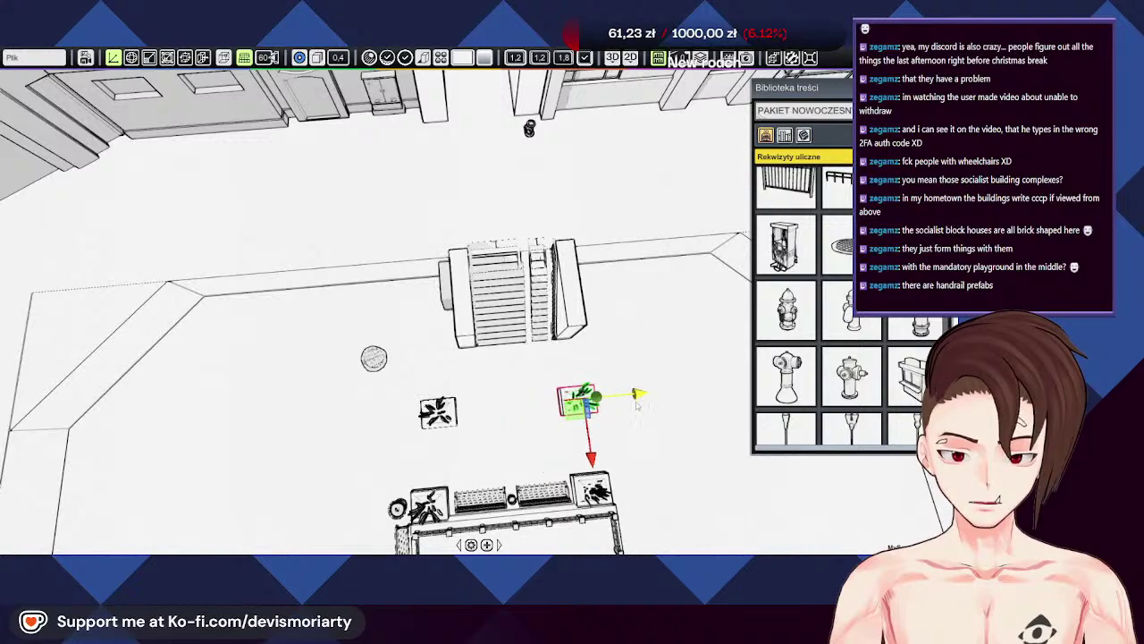
right_drag(636, 407, 599, 429)
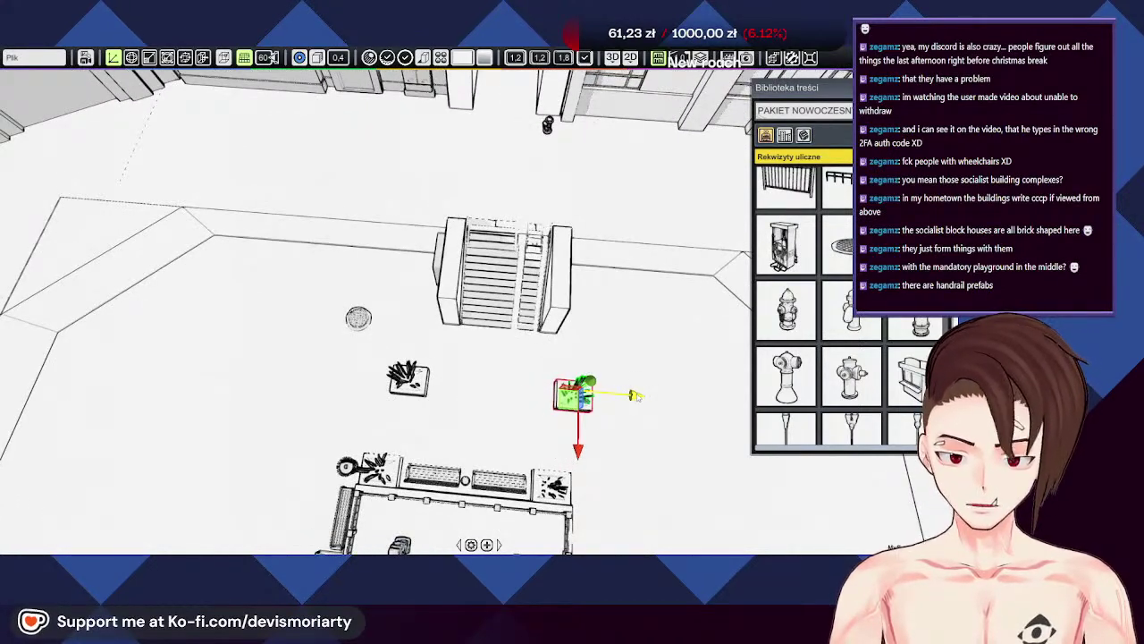
right_drag(595, 450, 547, 363)
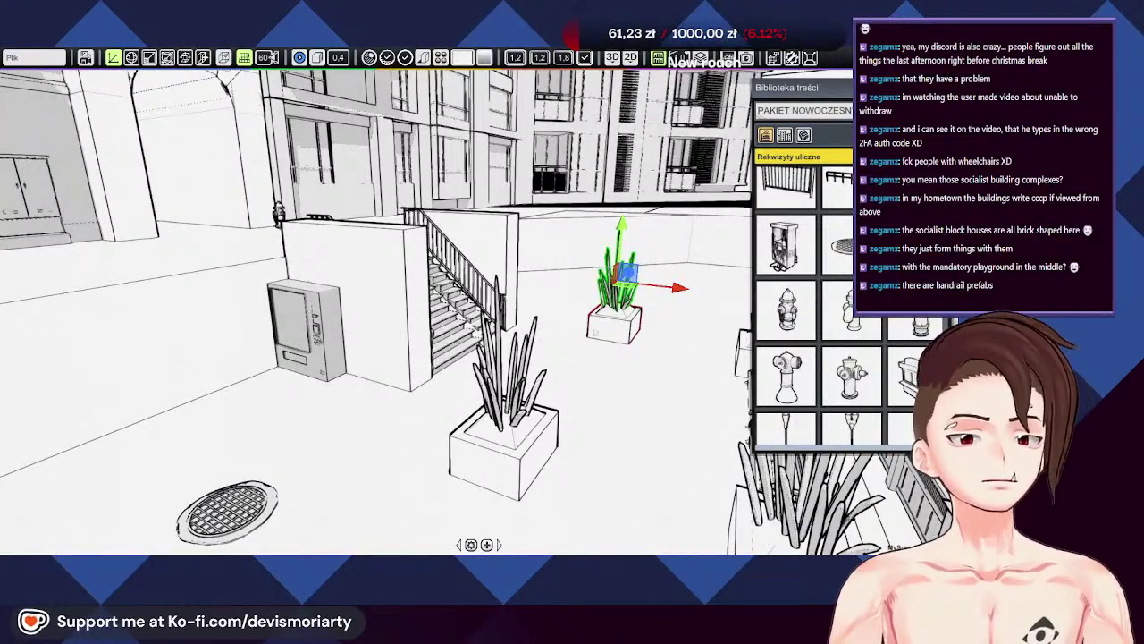
Step: Place a slatted bench with a backrest and armrests from the street props on the plaza beside the vending machine
scroll(834, 347, up, 3)
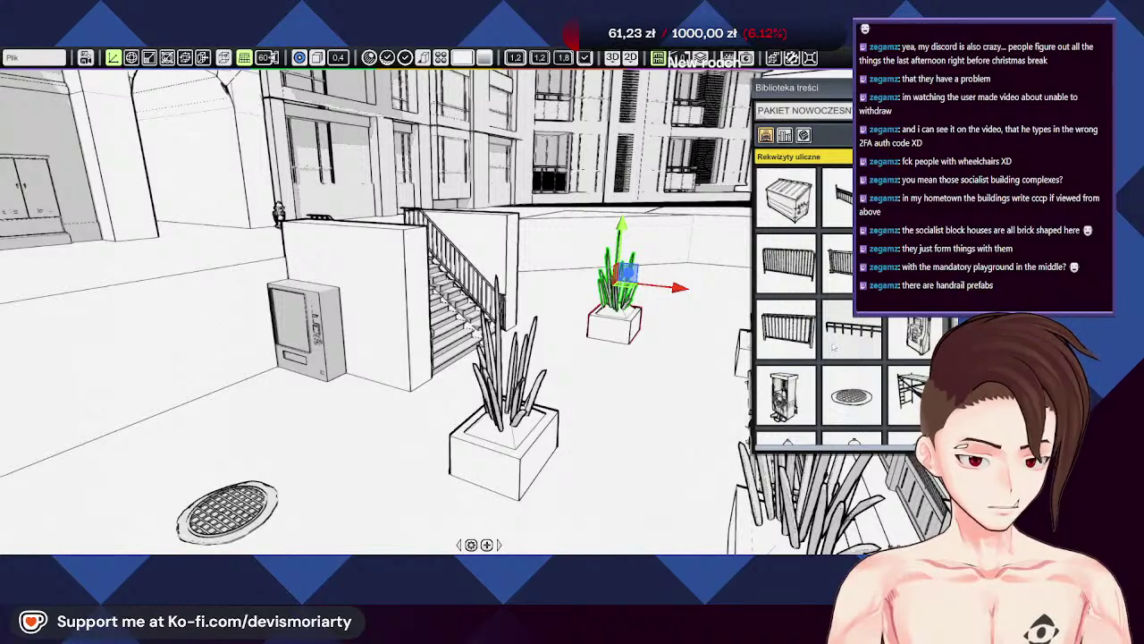
scroll(838, 300, up, 3)
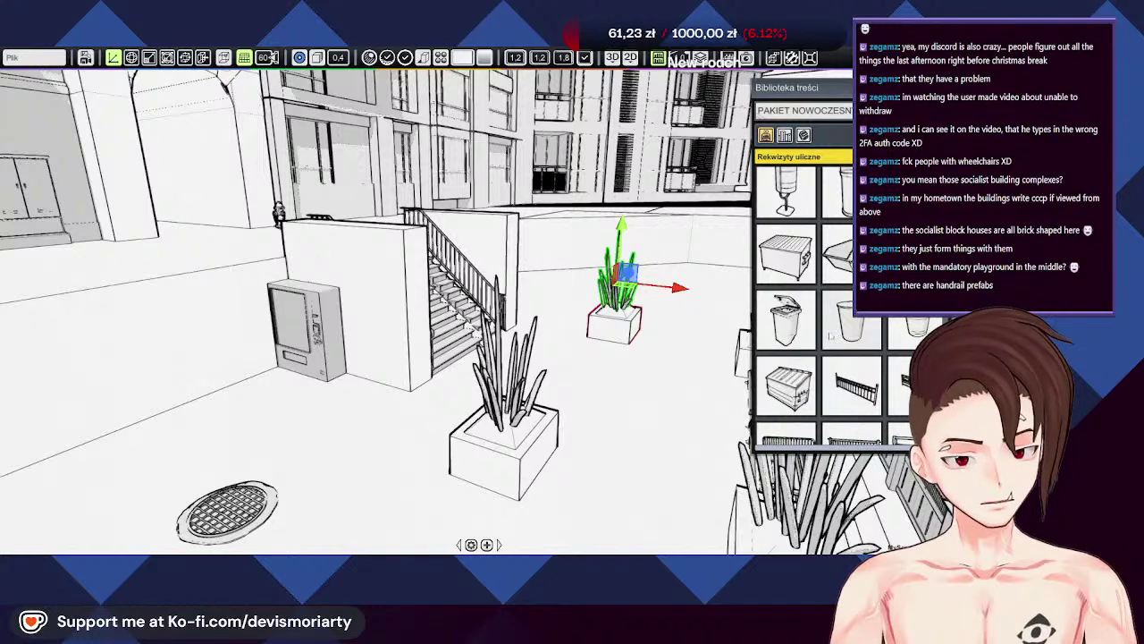
scroll(855, 363, up, 3)
scroll(857, 369, up, 6)
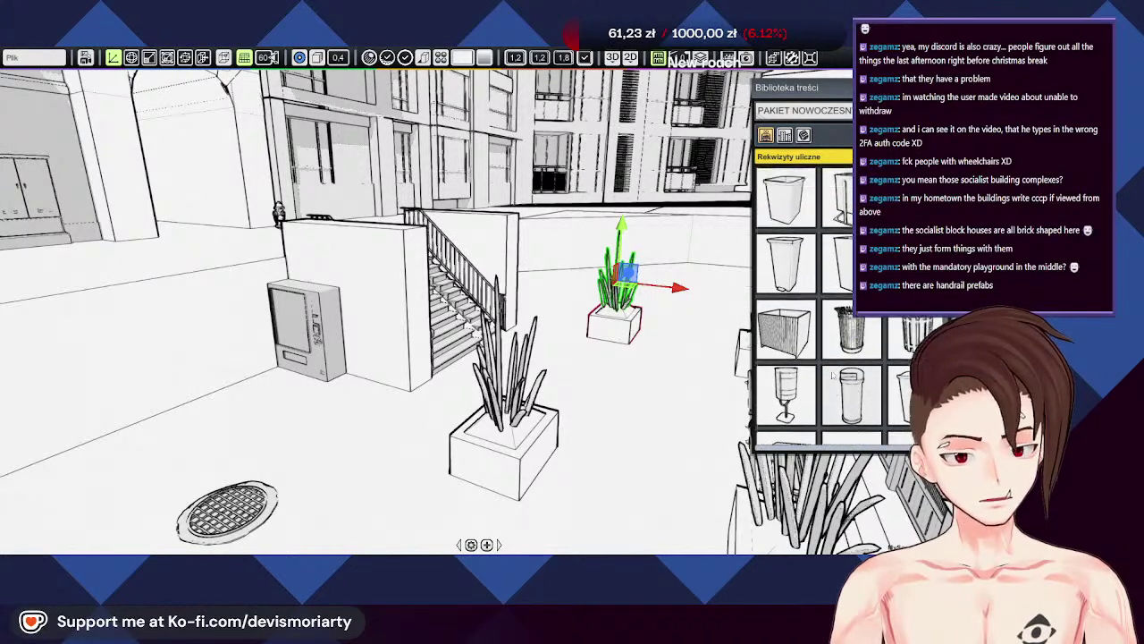
scroll(820, 370, up, 2)
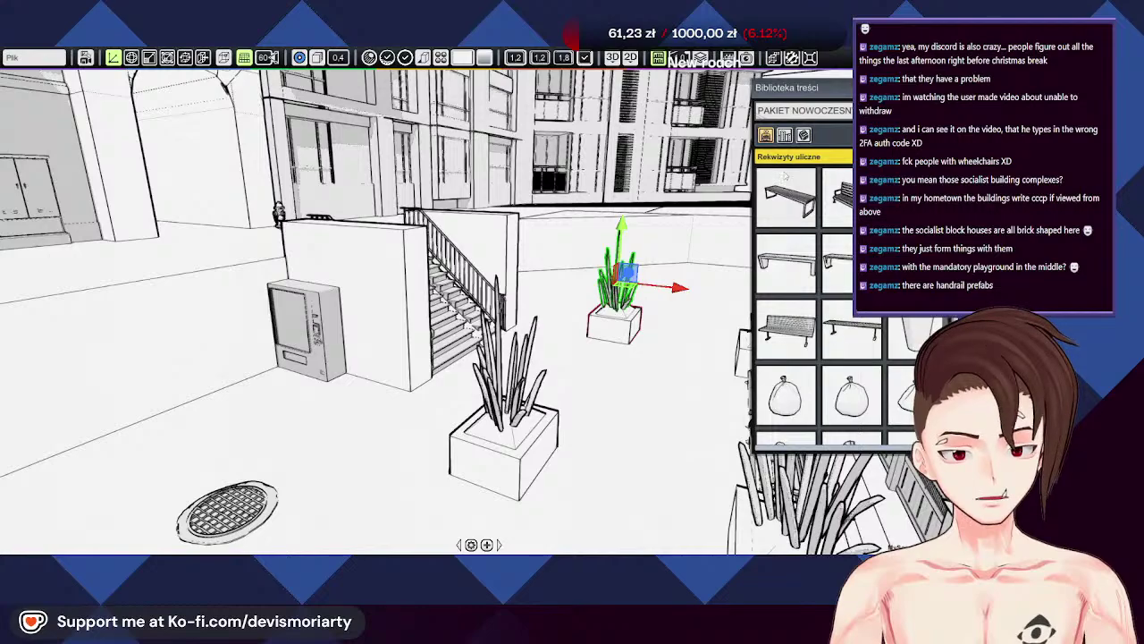
scroll(511, 296, down, 4)
scroll(510, 297, up, 4)
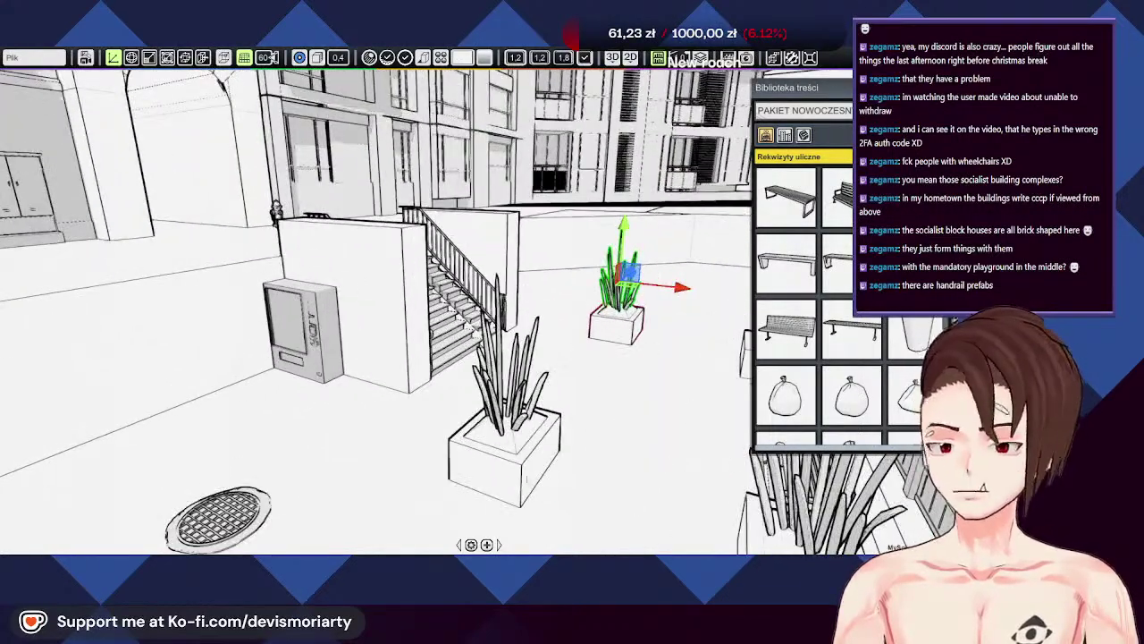
middle_drag(510, 296, 538, 458)
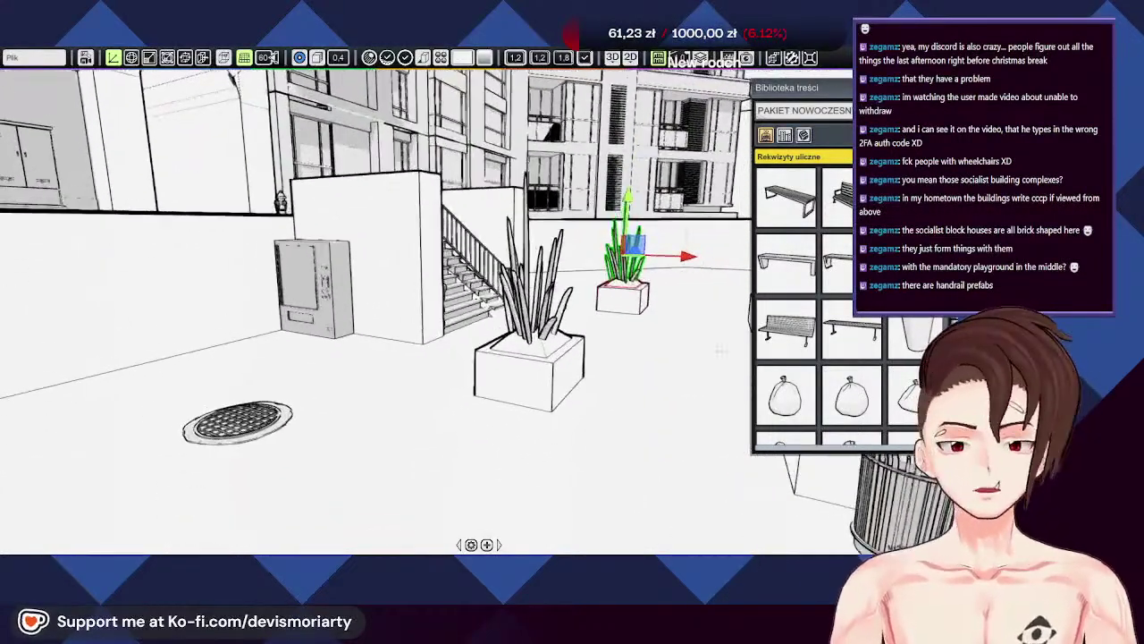
drag(838, 196, 319, 359)
key(e)
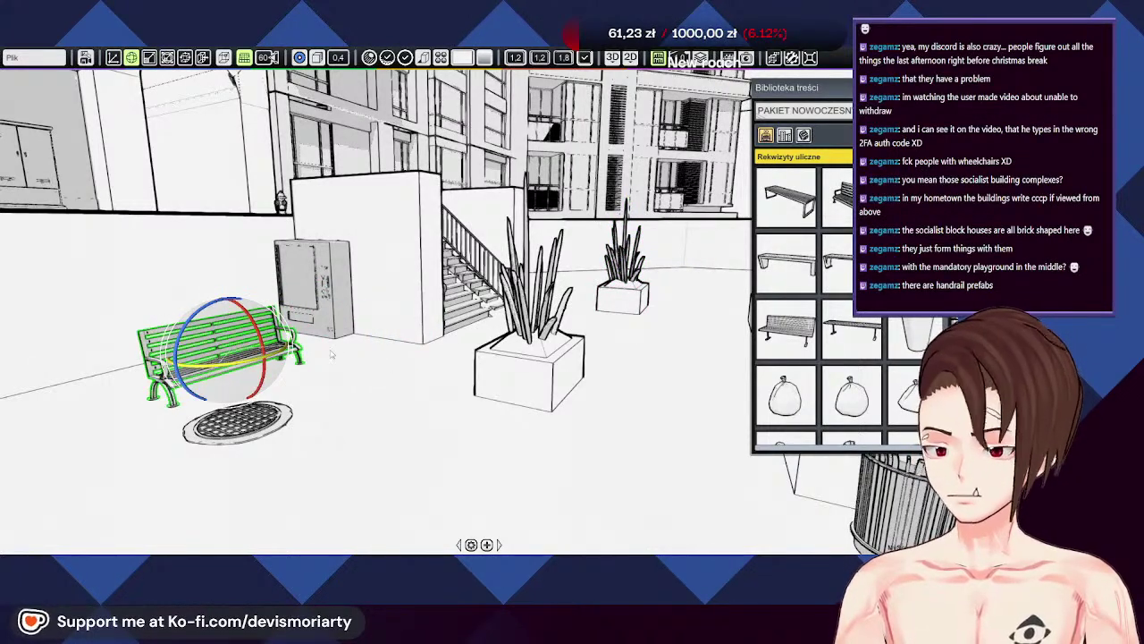
Step: Move the bench back toward the wall, leaving a gap between it and the vending machine
key(w)
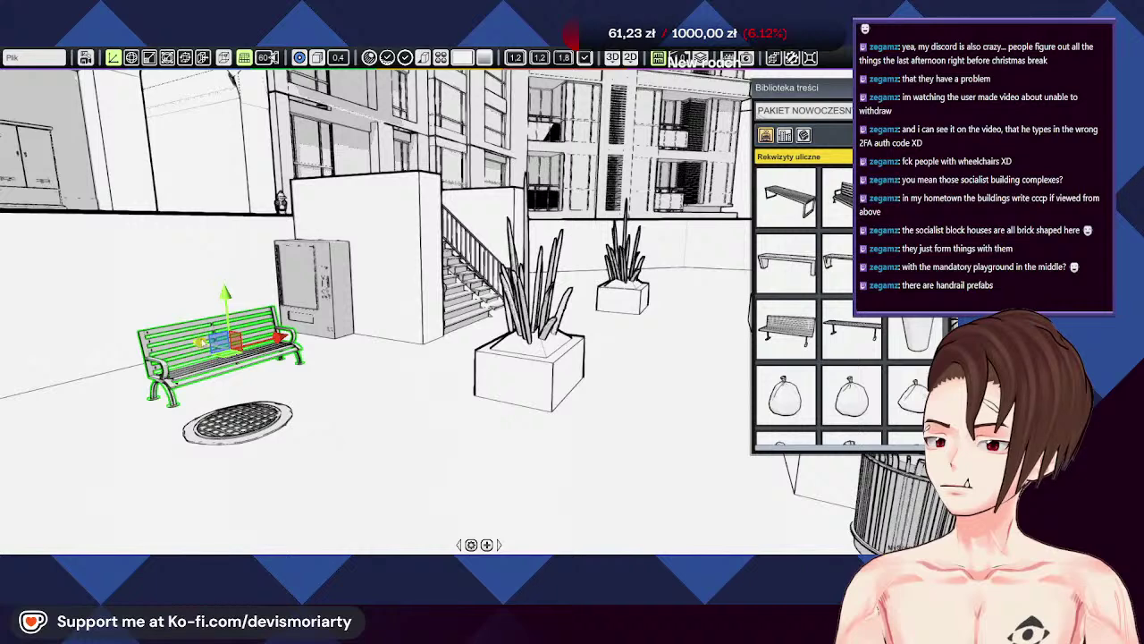
drag(204, 344, 158, 328)
drag(234, 329, 236, 329)
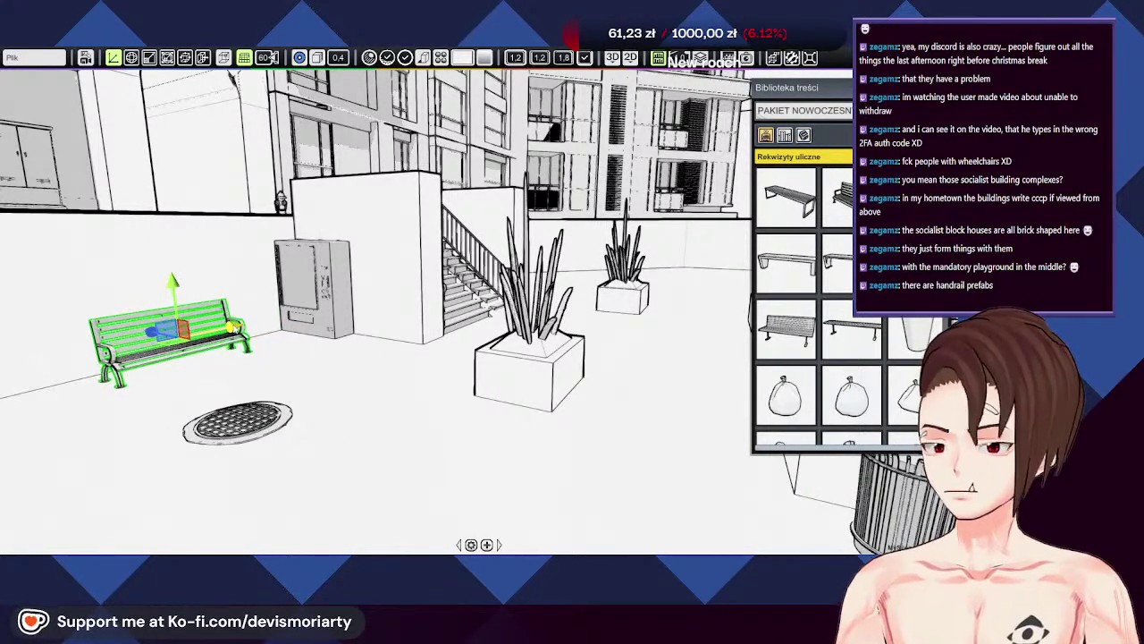
drag(160, 329, 165, 329)
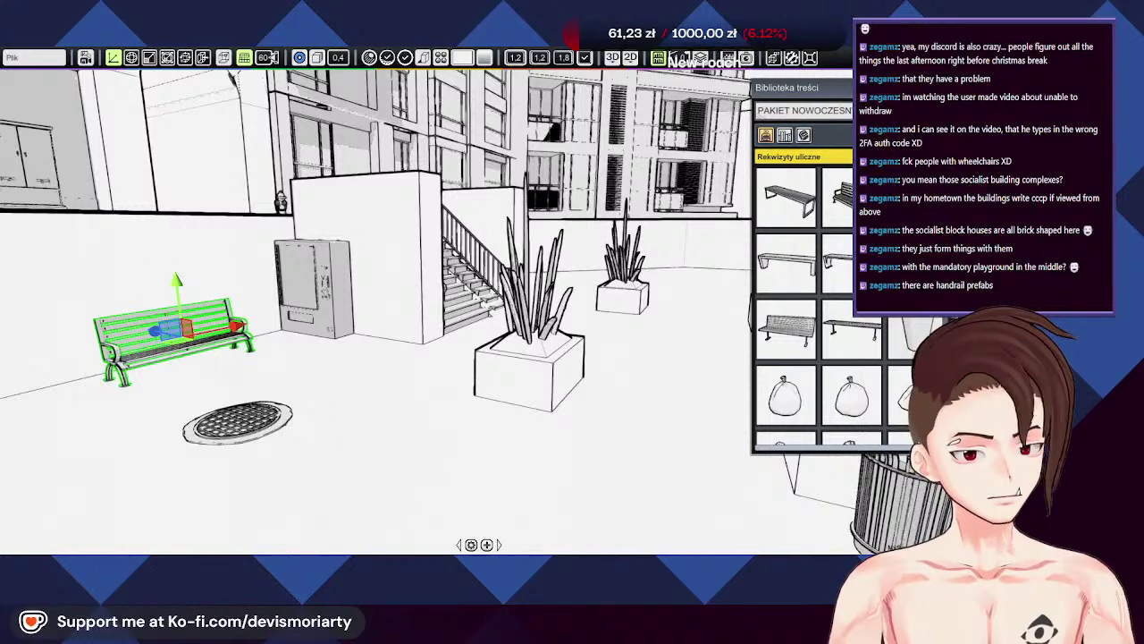
scroll(819, 304, down, 5)
drag(834, 362, 89, 399)
click(78, 368)
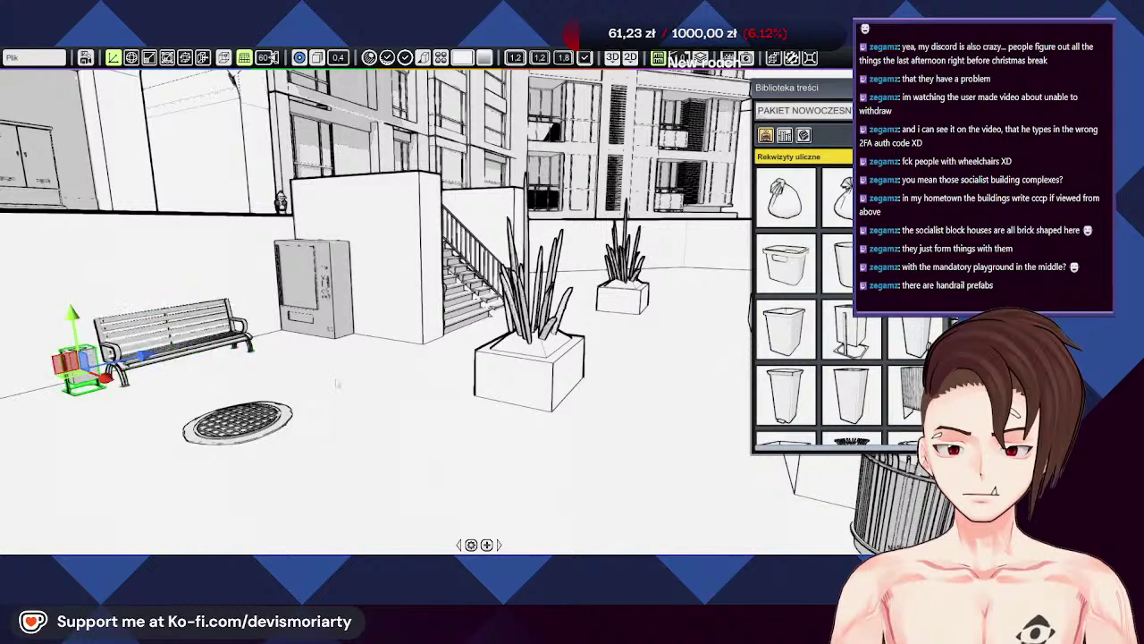
Step: Place a round slatted litter bin from the street props at the outer end of the bench by the wall
scroll(857, 352, down, 3)
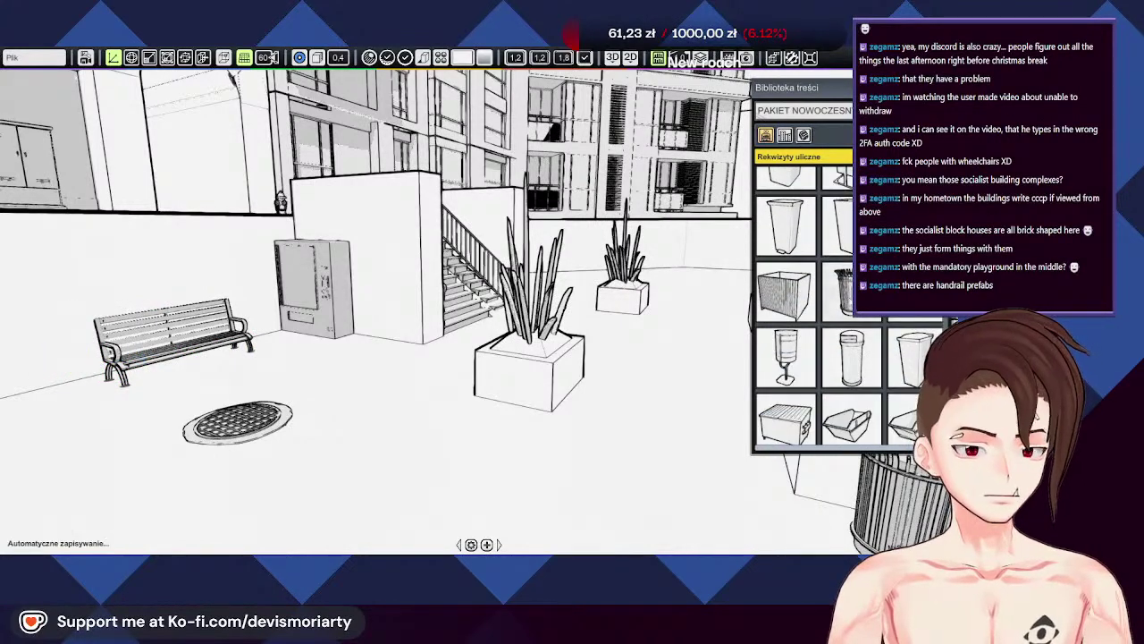
drag(842, 290, 71, 400)
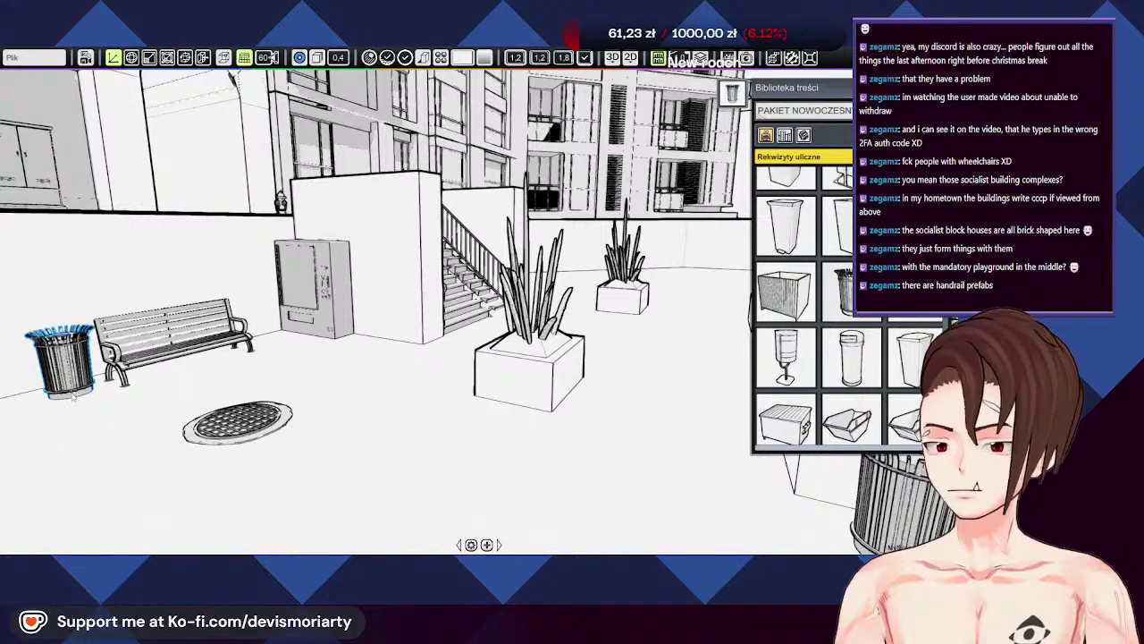
Step: Browse the street props library from the rubbish bags through lamps, barriers and billboards to the water tanks and pipes
middle_drag(180, 397, 360, 364)
middle_drag(348, 393, 313, 527)
middle_drag(541, 322, 492, 344)
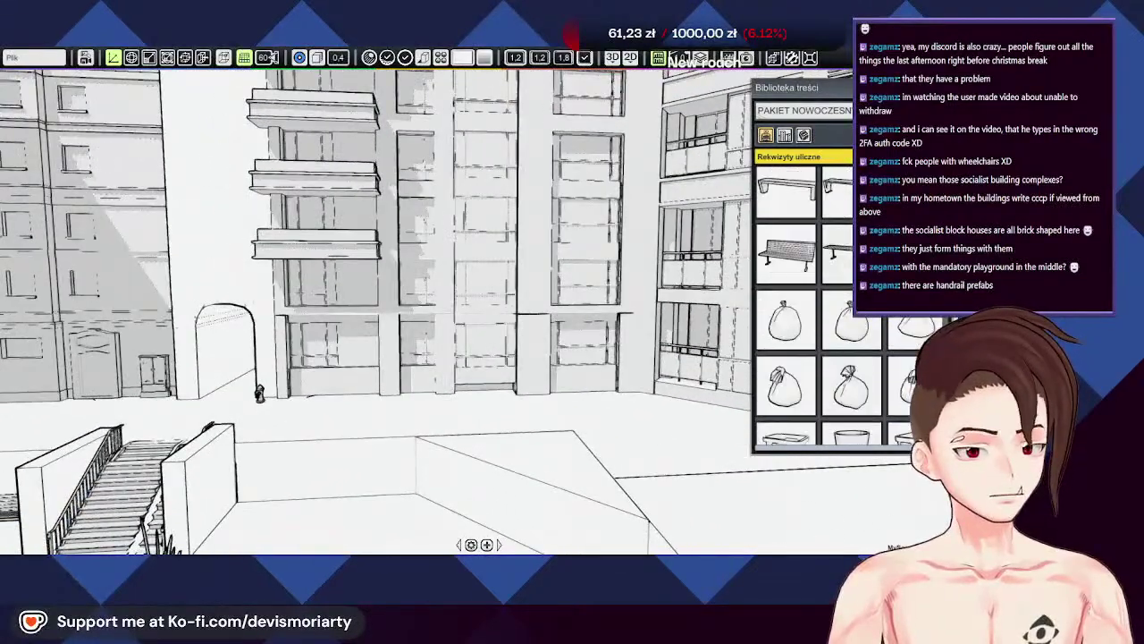
scroll(830, 315, down, 5)
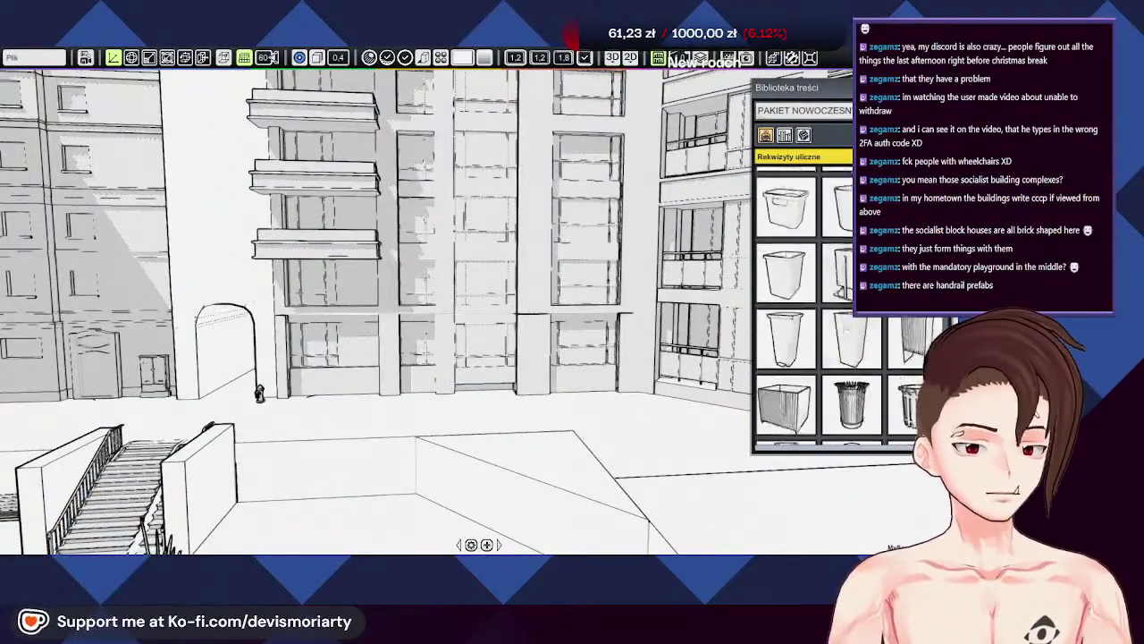
scroll(865, 328, down, 3)
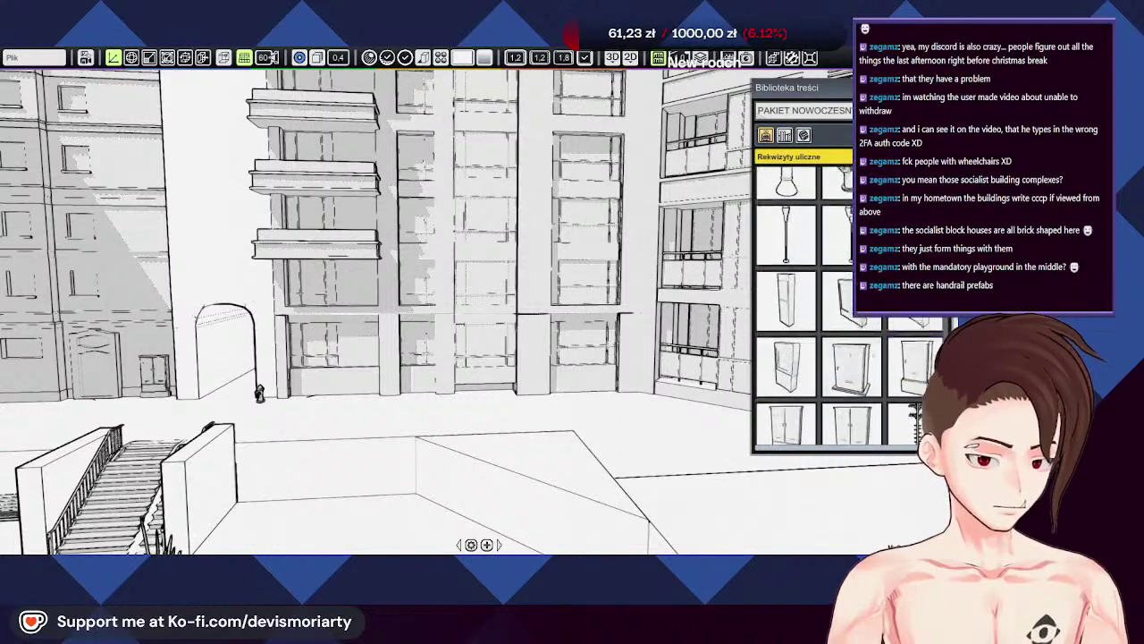
scroll(880, 344, down, 2)
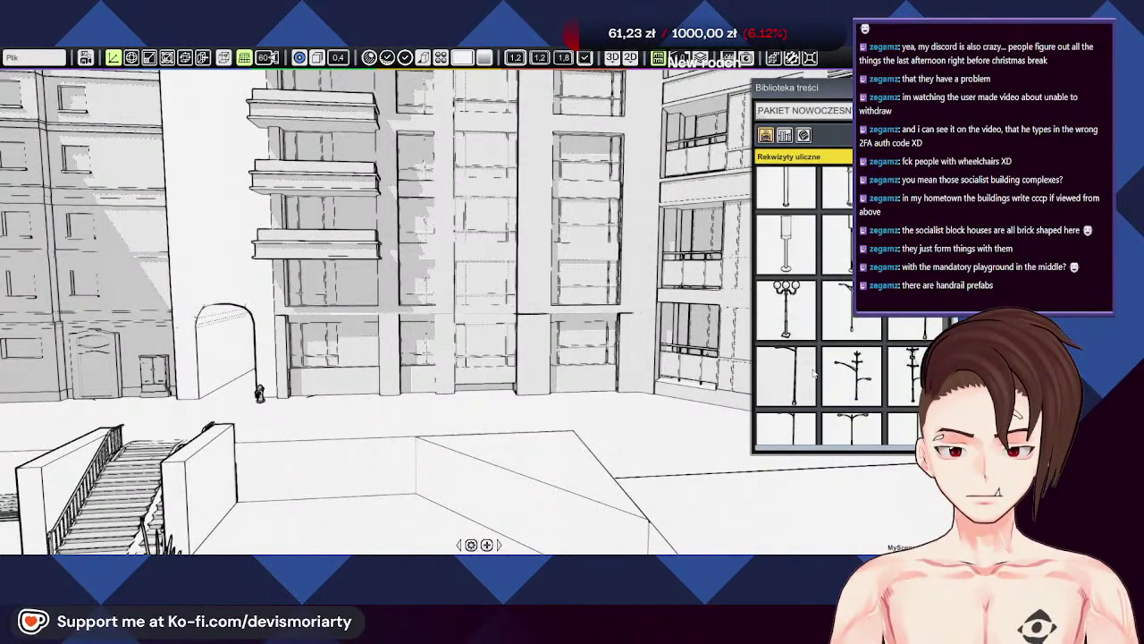
scroll(814, 374, down, 1)
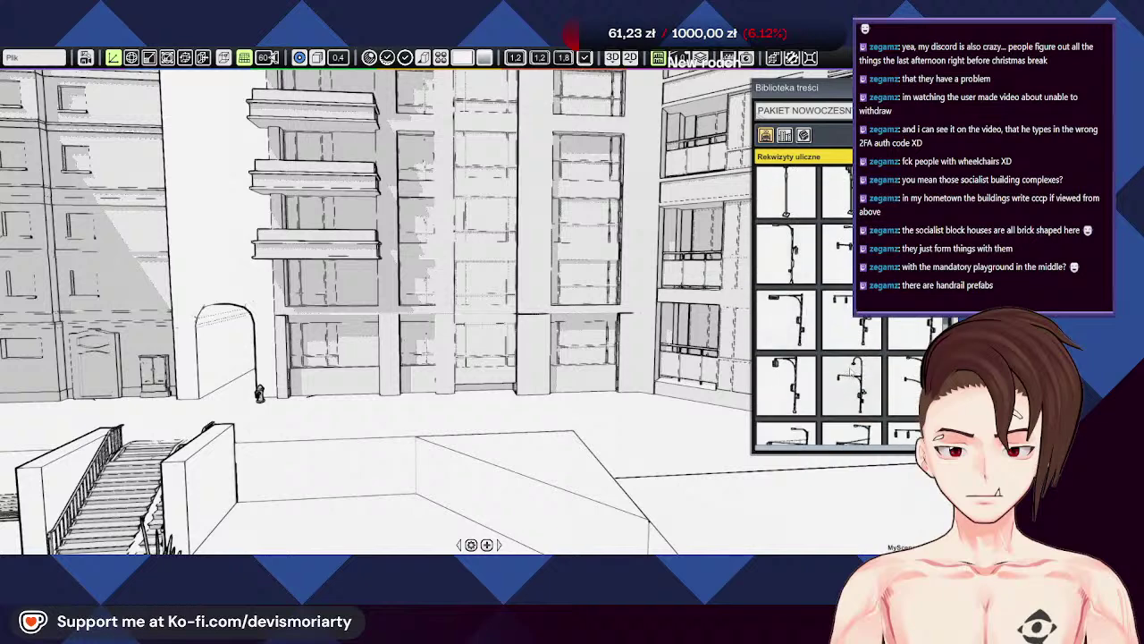
scroll(832, 373, down, 1)
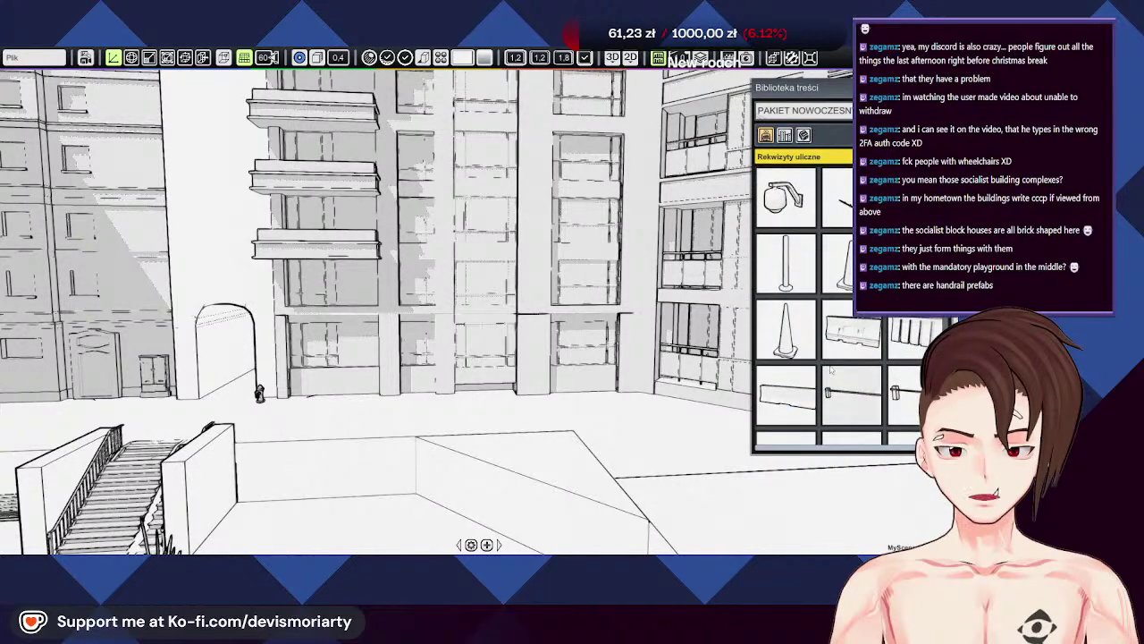
scroll(825, 373, down, 3)
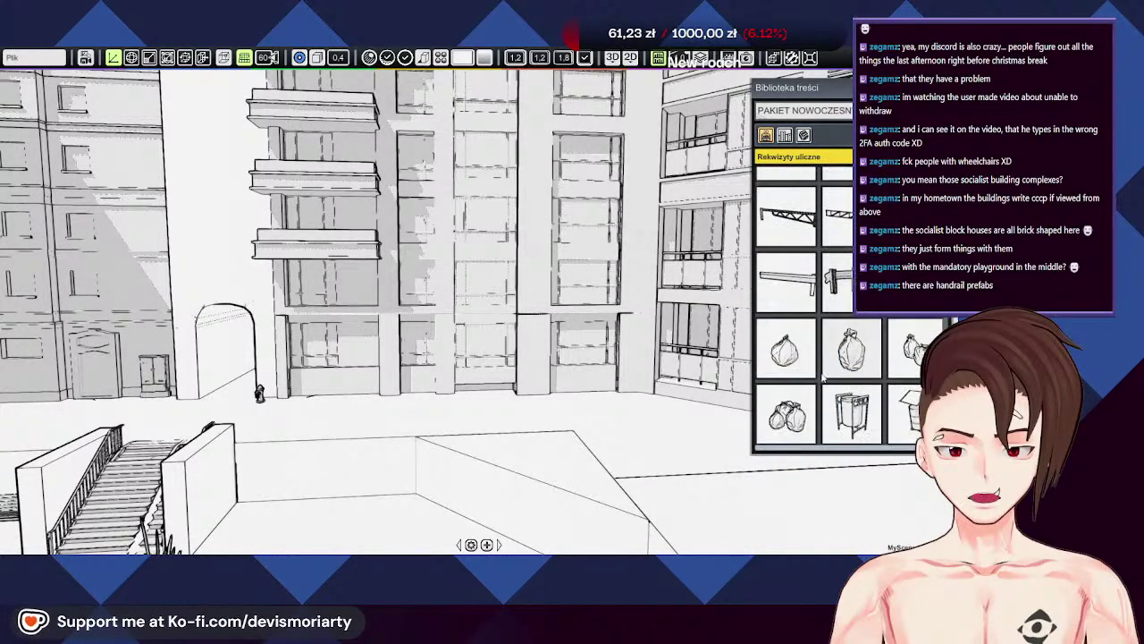
scroll(822, 378, down, 2)
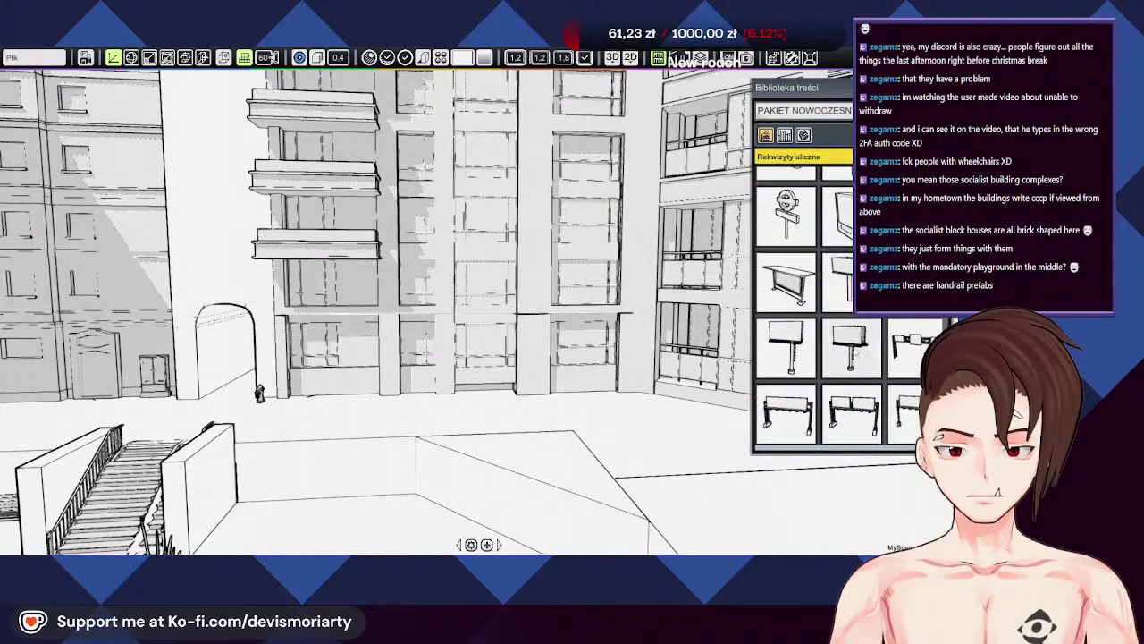
scroll(851, 356, down, 1)
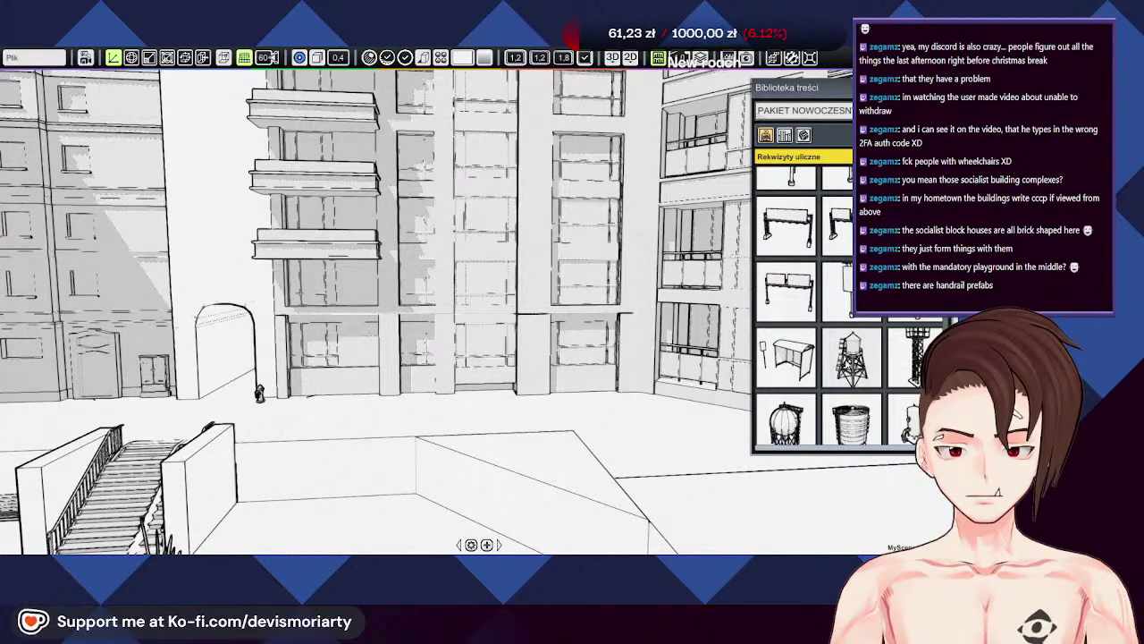
scroll(805, 304, down, 3)
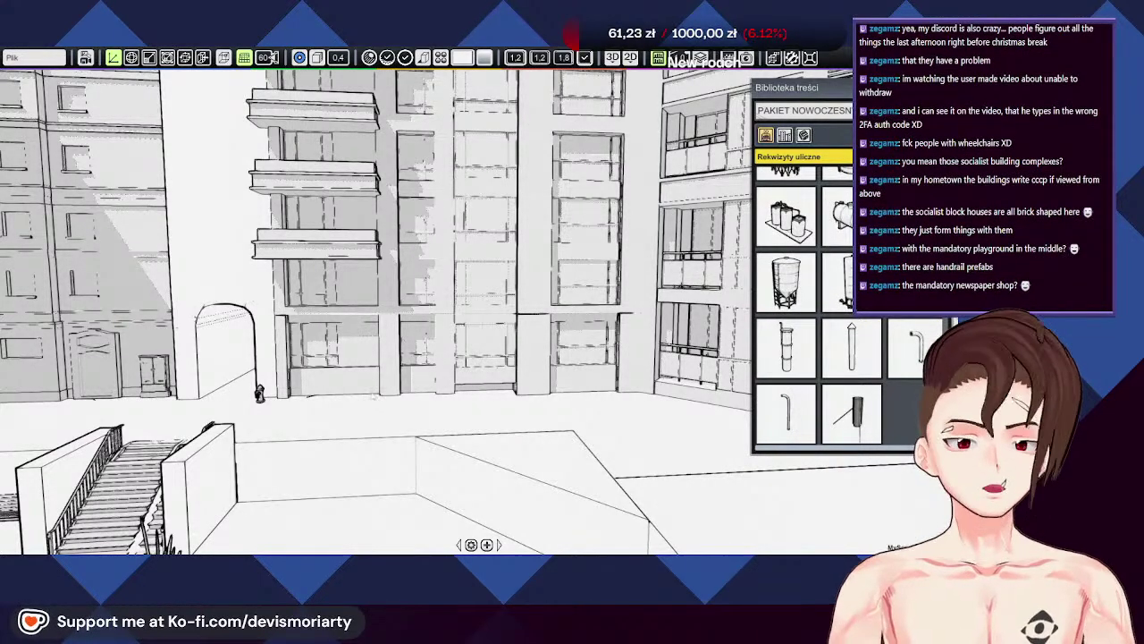
Step: Place a small kiosk from the street props beside the clock tower's low wall and rotate it so its serving window faces the plaza
middle_drag(429, 330, 389, 317)
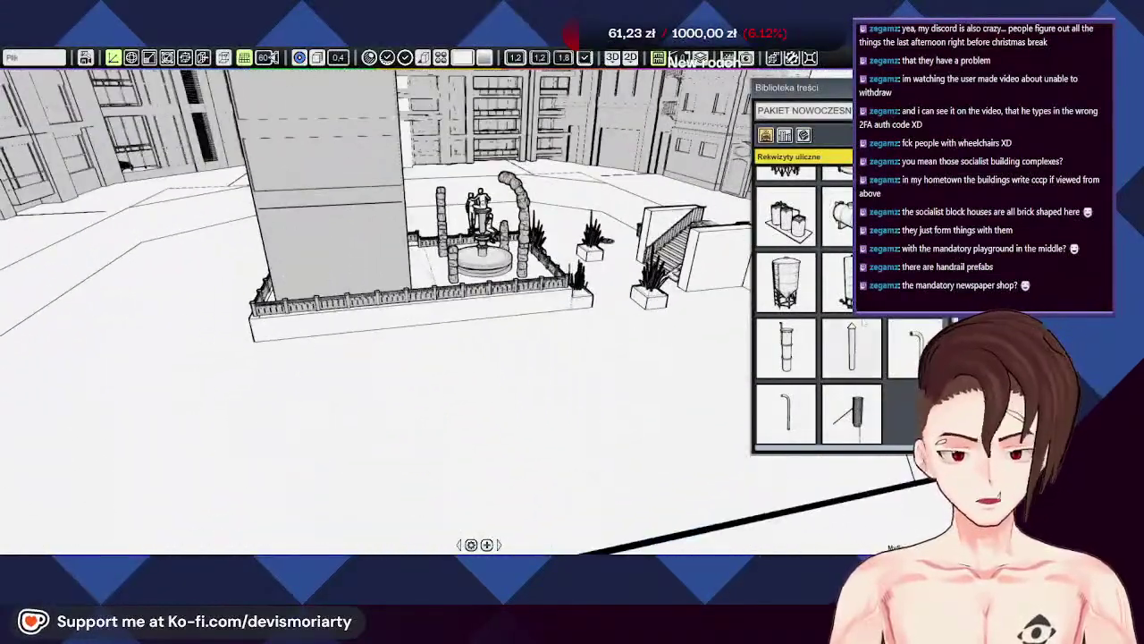
scroll(817, 308, up, 10)
scroll(818, 304, down, 8)
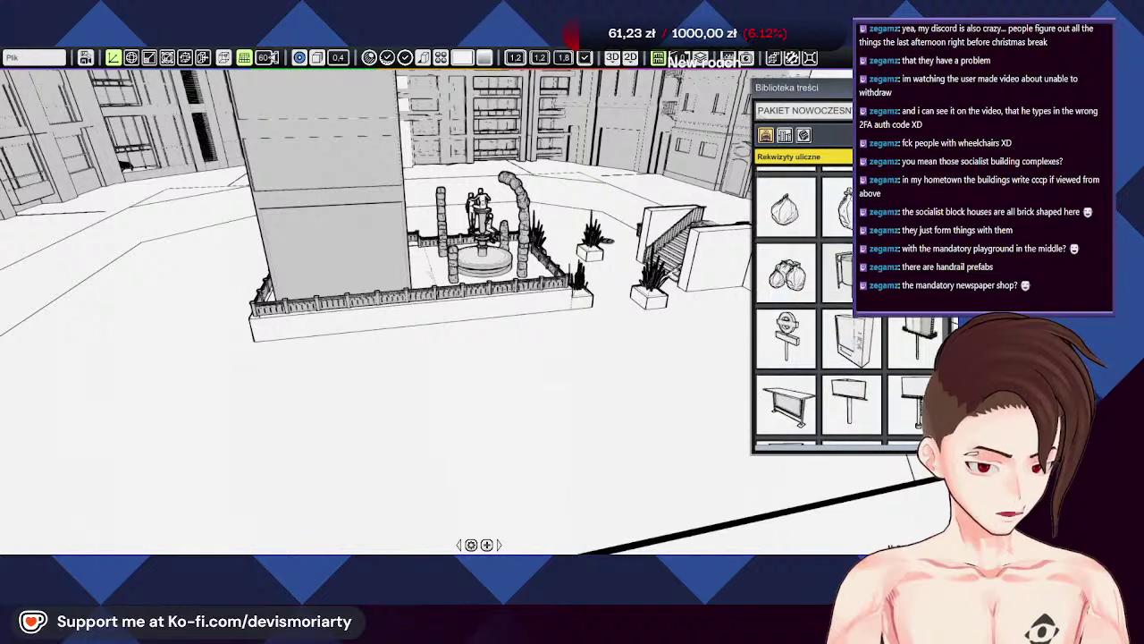
scroll(863, 331, down, 8)
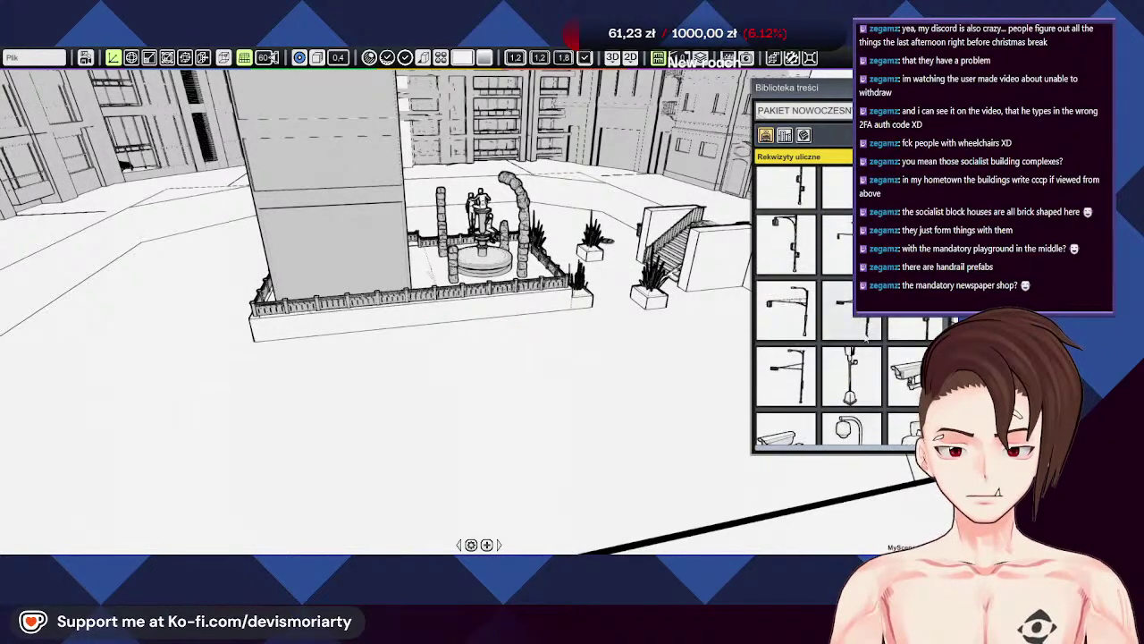
scroll(858, 338, down, 8)
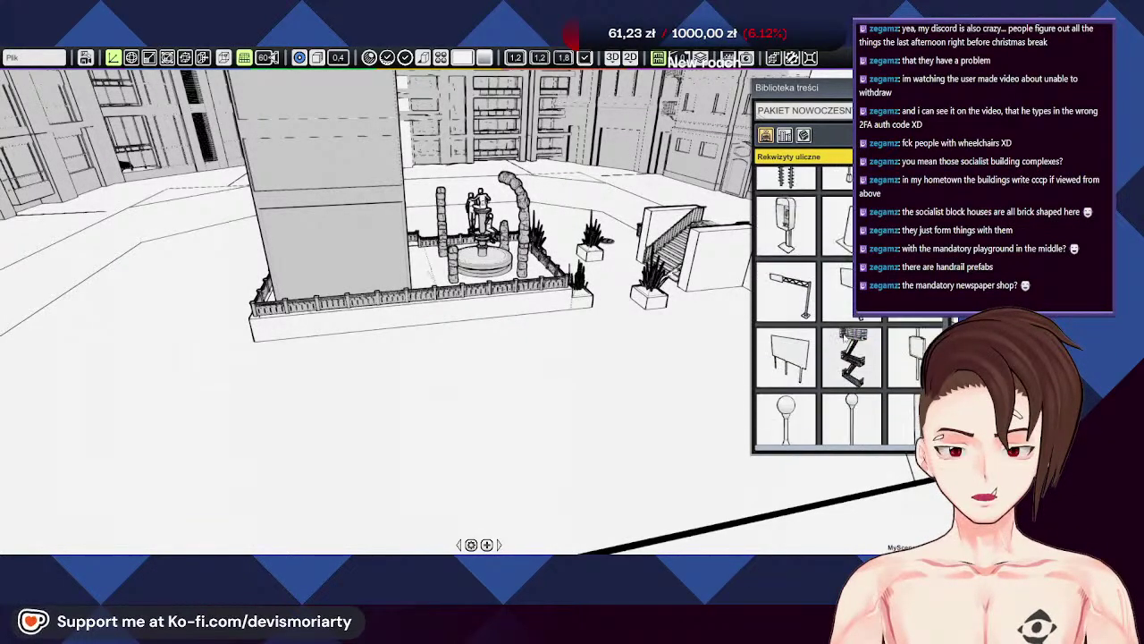
scroll(862, 326, up, 3)
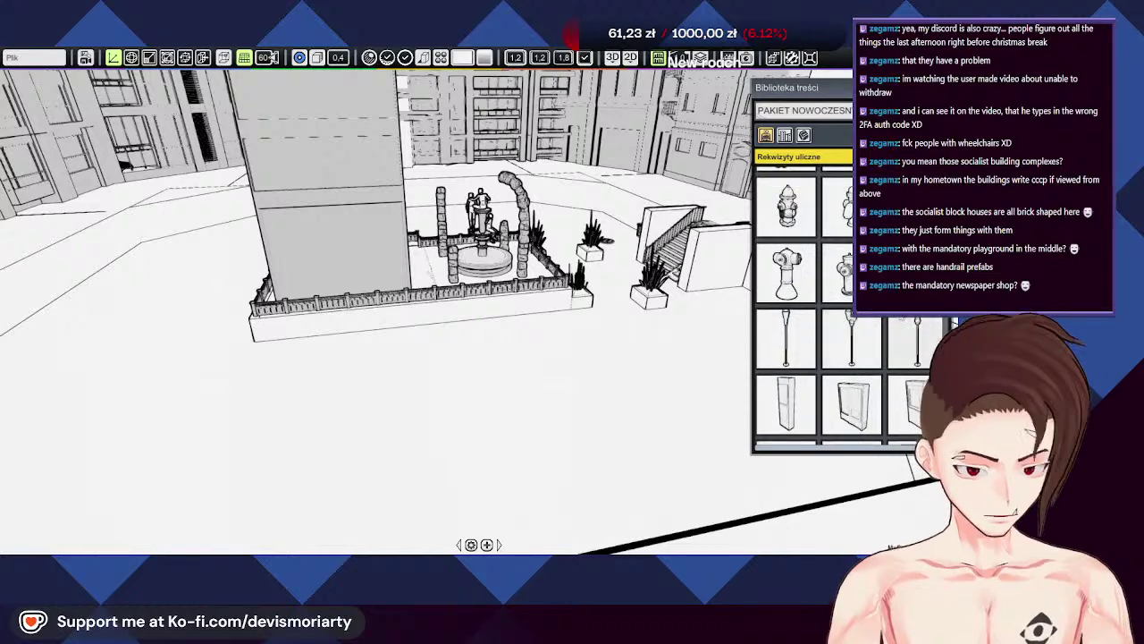
click(915, 274)
click(424, 360)
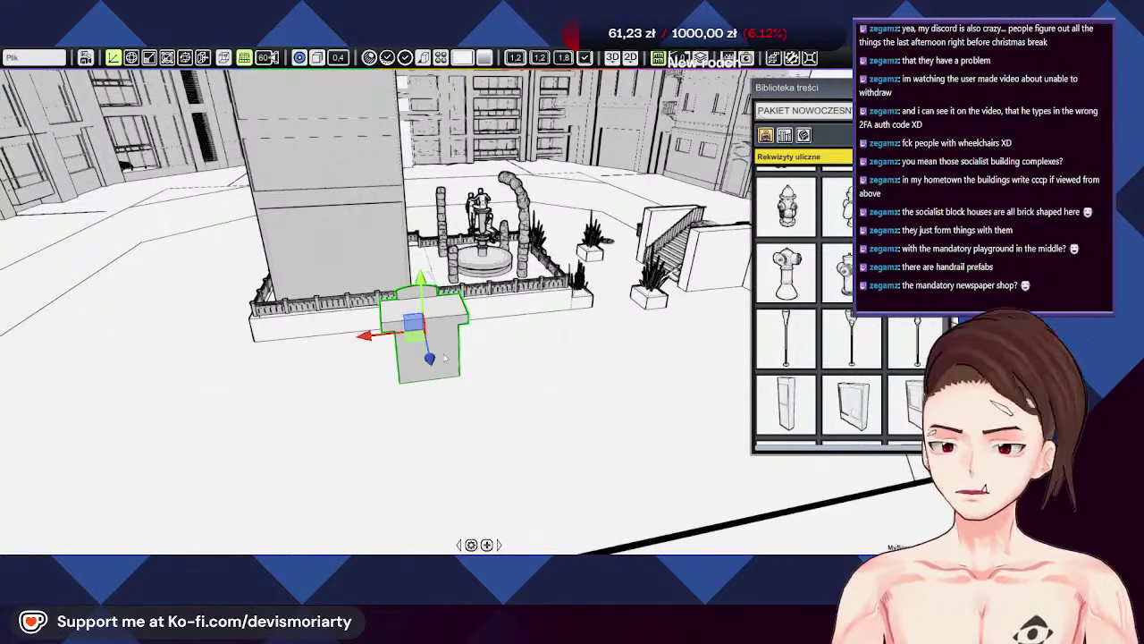
key(e)
drag(424, 360, 581, 357)
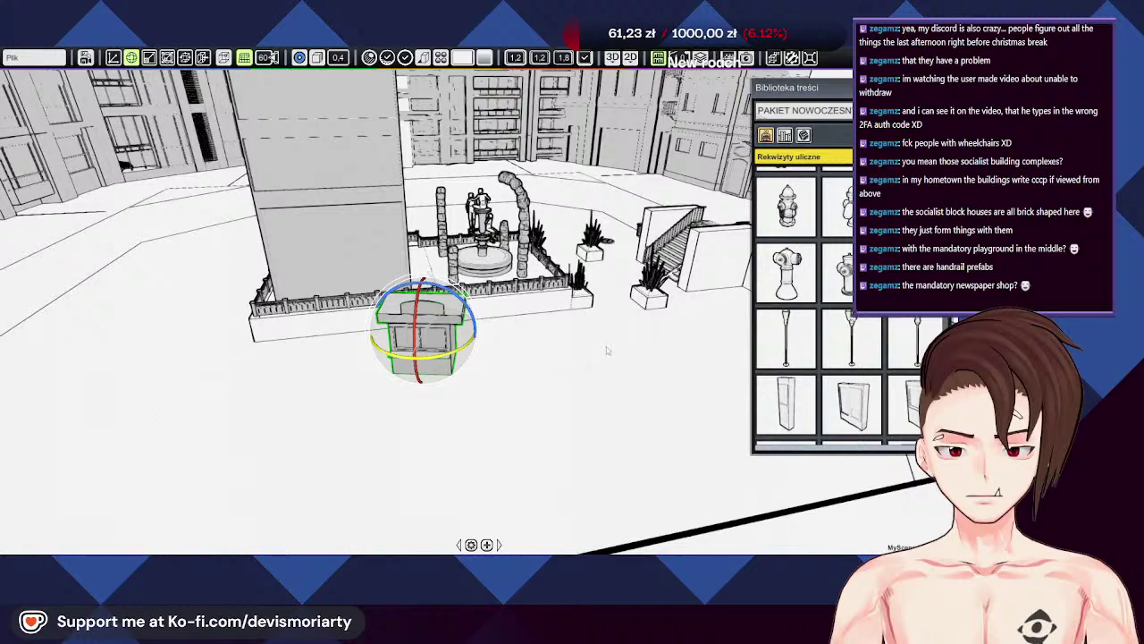
scroll(478, 369, up, 3)
mouse_move(468, 370)
right_down()
mouse_move(521, 365)
mouse_move(483, 353)
right_up()
Step: Move the kiosk along the clock tower's low wall and push its back up against the wall below the fence
key(w)
drag(482, 300, 312, 303)
mouse_move(150, 375)
middle_down()
mouse_move(234, 374)
mouse_move(130, 373)
middle_up()
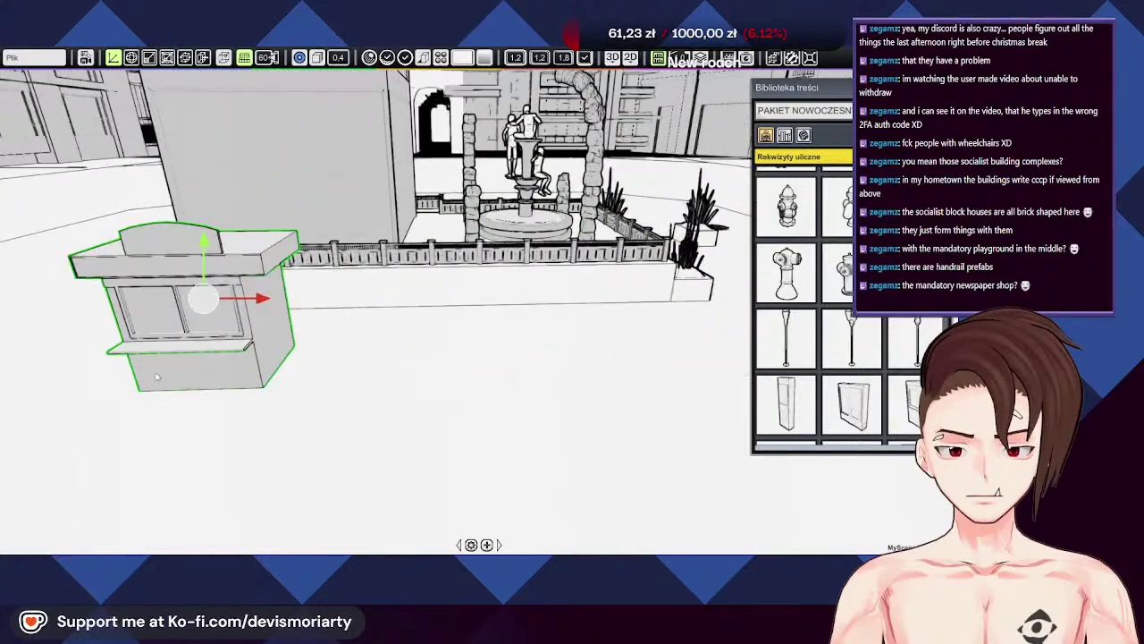
right_drag(130, 373, 479, 329)
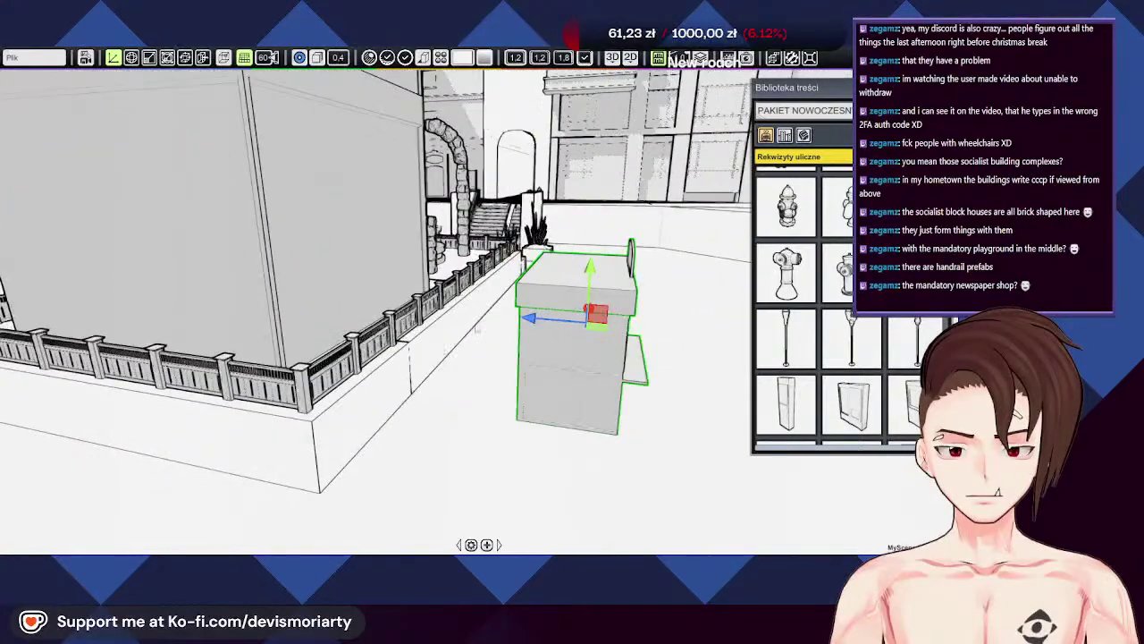
drag(527, 318, 425, 310)
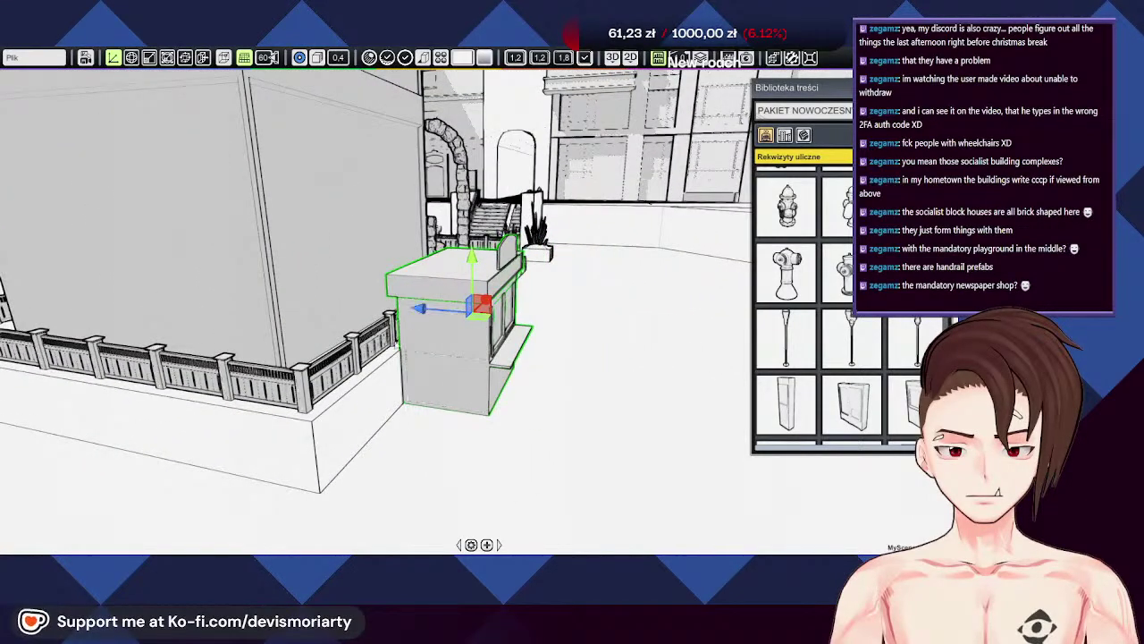
right_drag(309, 362, 427, 367)
right_drag(531, 344, 429, 338)
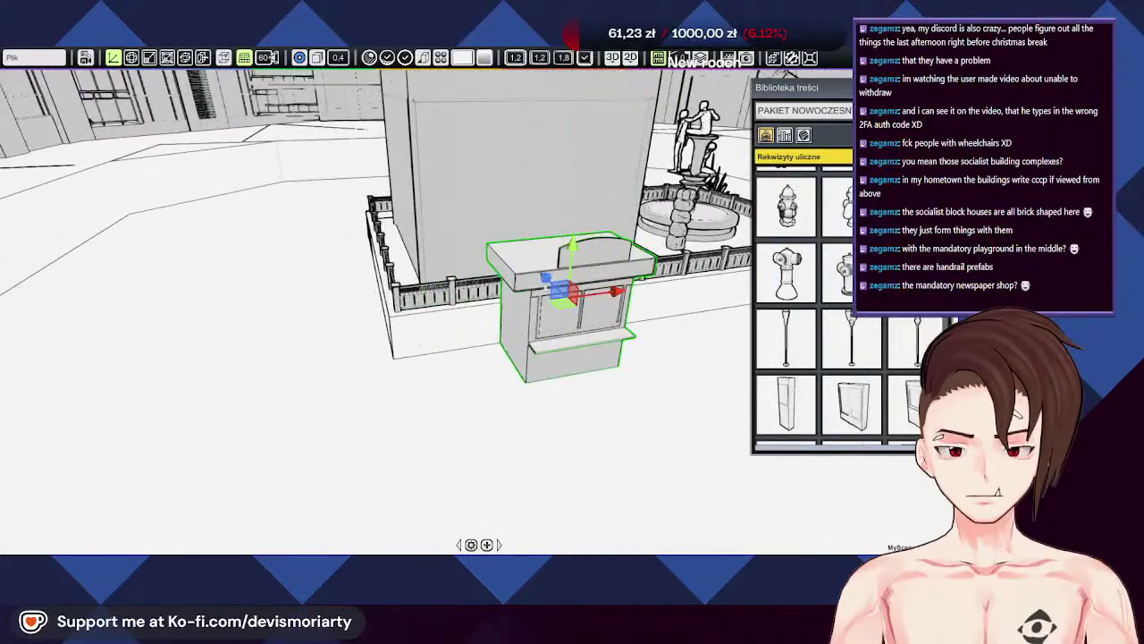
right_drag(596, 301, 463, 362)
drag(464, 362, 467, 364)
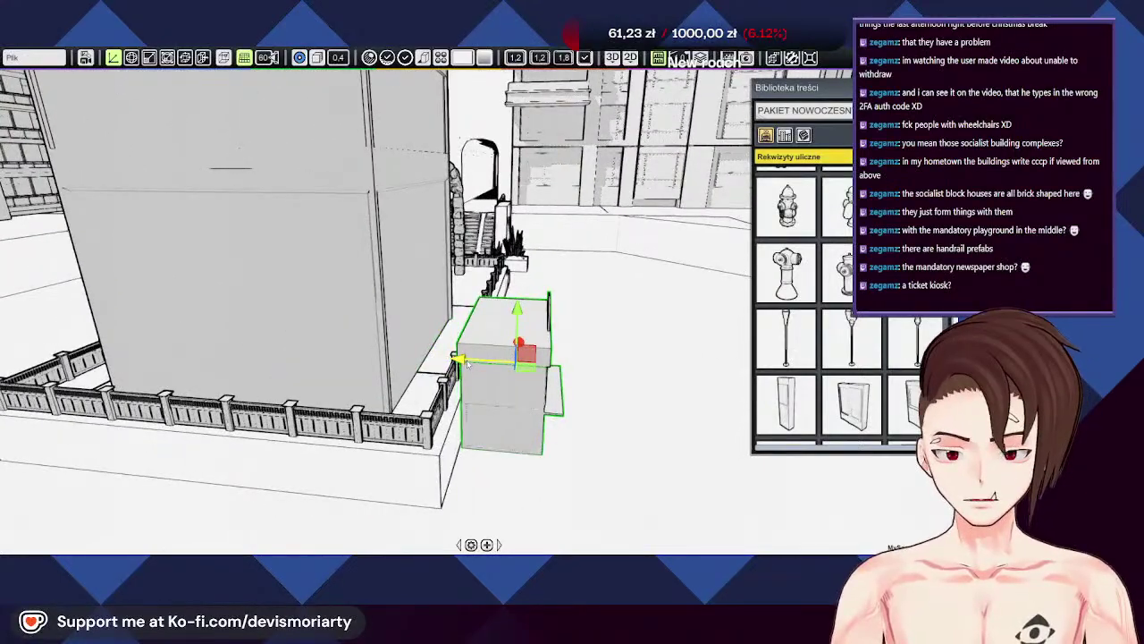
right_drag(467, 362, 29, 435)
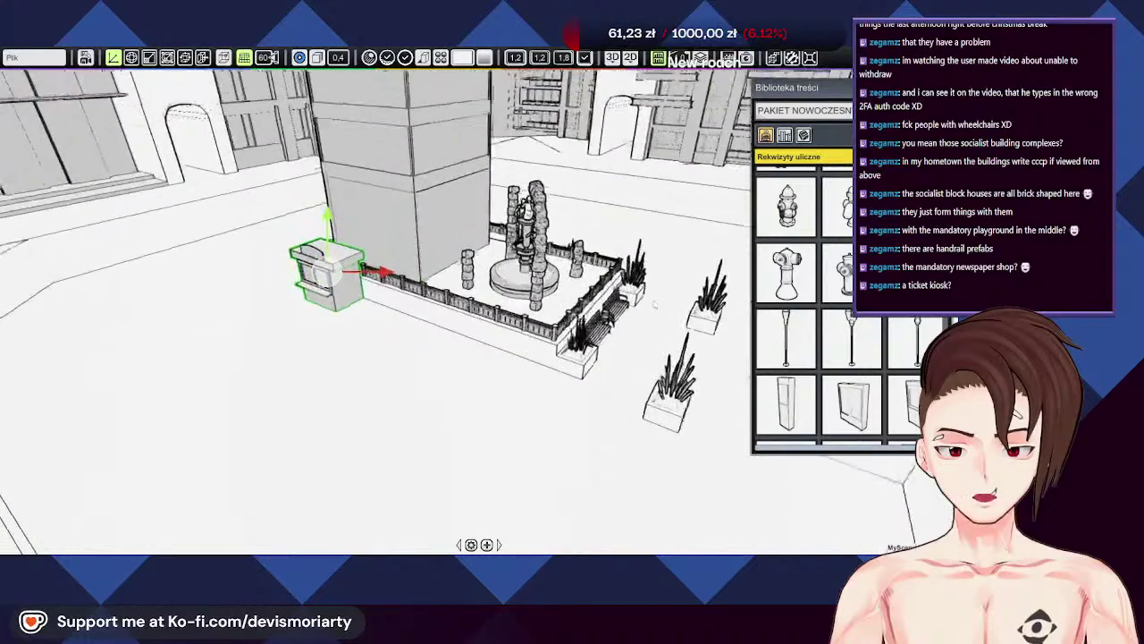
Step: Survey the octagonal plaza from above and check the street props and the library's category list for further furnishings
right_drag(444, 409, 365, 370)
shift+right_drag(576, 364, 506, 327)
right_drag(536, 372, 420, 390)
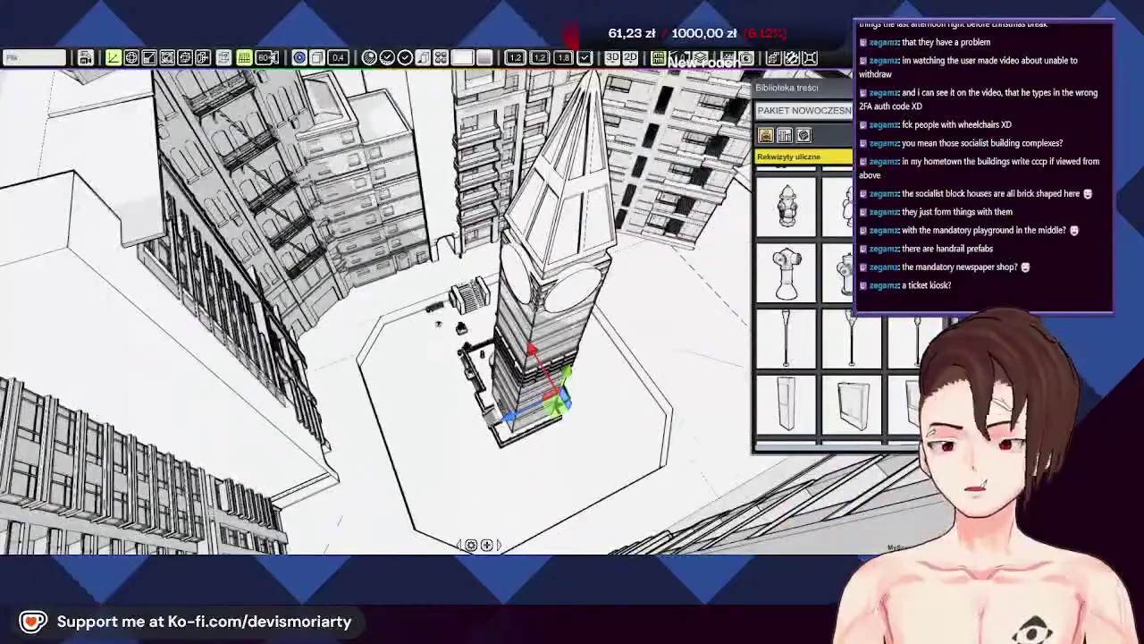
right_drag(415, 331, 289, 449)
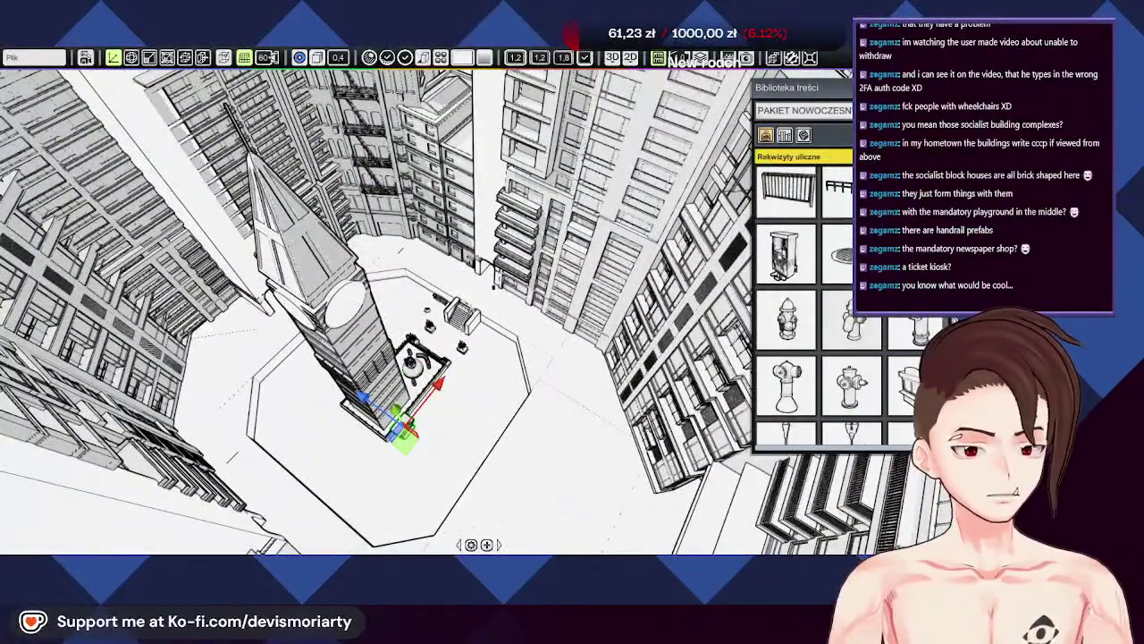
scroll(842, 322, down, 8)
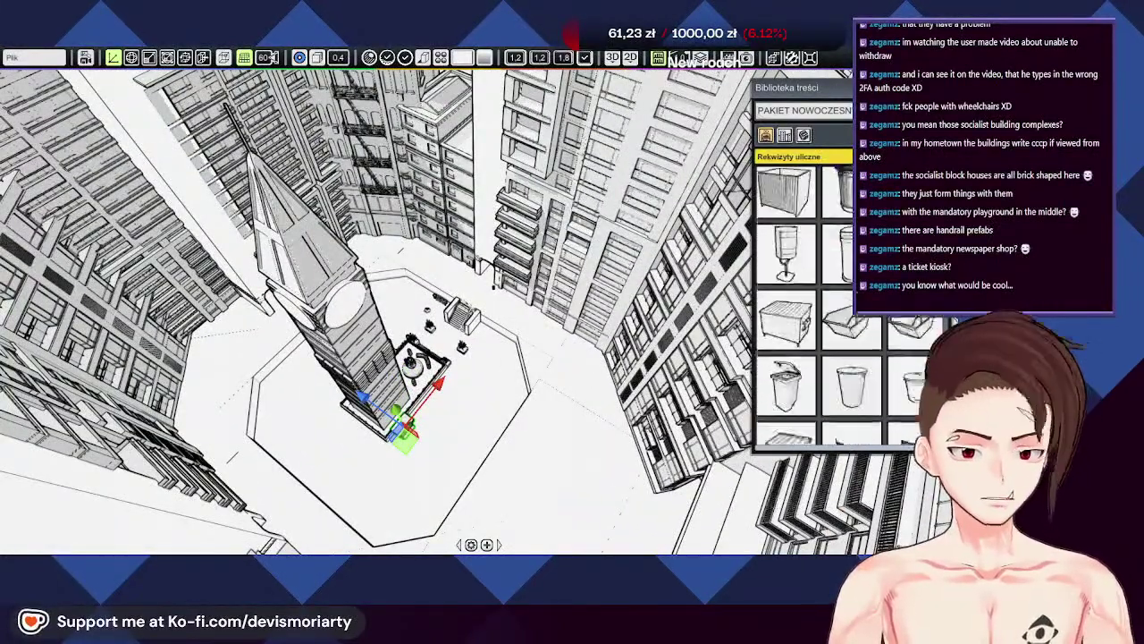
click(820, 159)
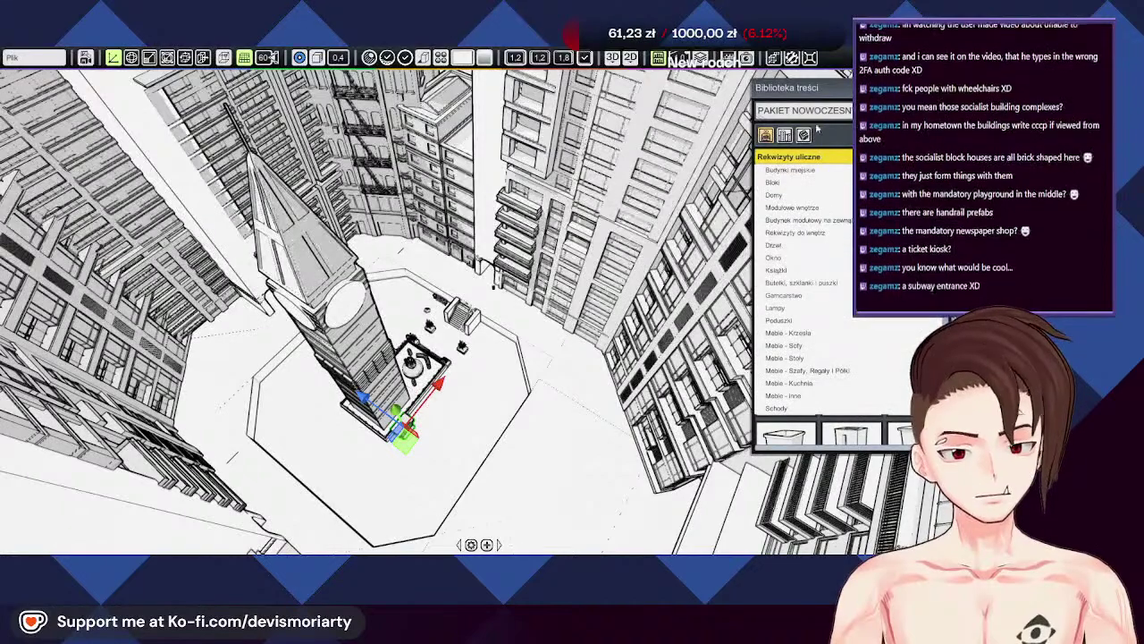
click(816, 119)
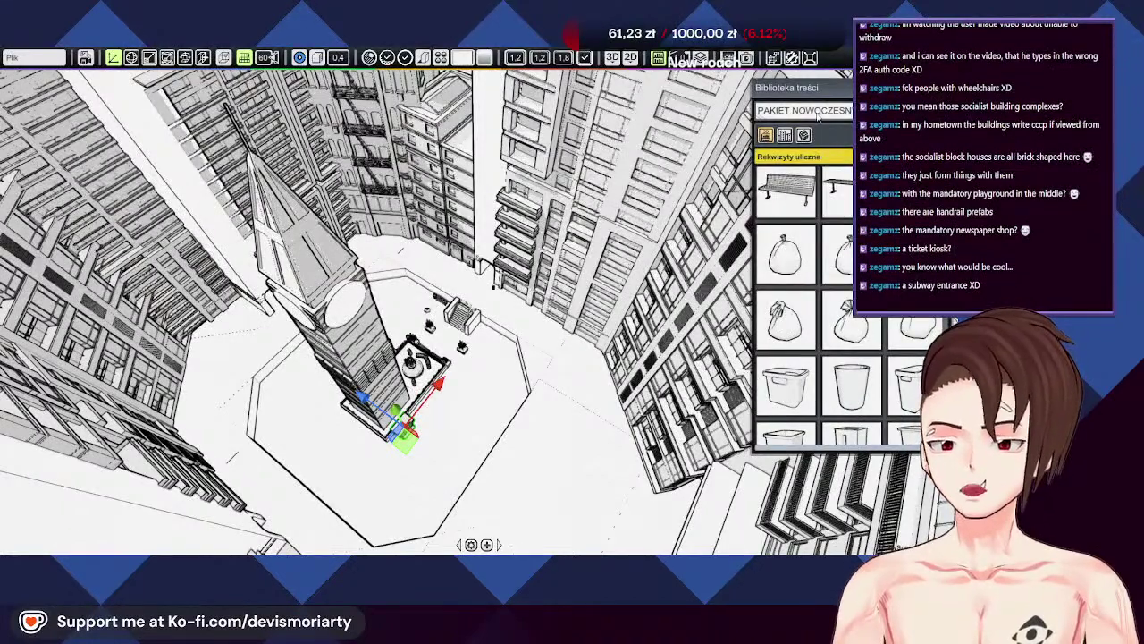
Step: Examine the fountain area, the staircase, the kiosk and the empty sides of the plaza from several angles
middle_drag(501, 357, 573, 353)
middle_drag(429, 340, 518, 349)
middle_drag(679, 339, 415, 179)
scroll(476, 360, up, 3)
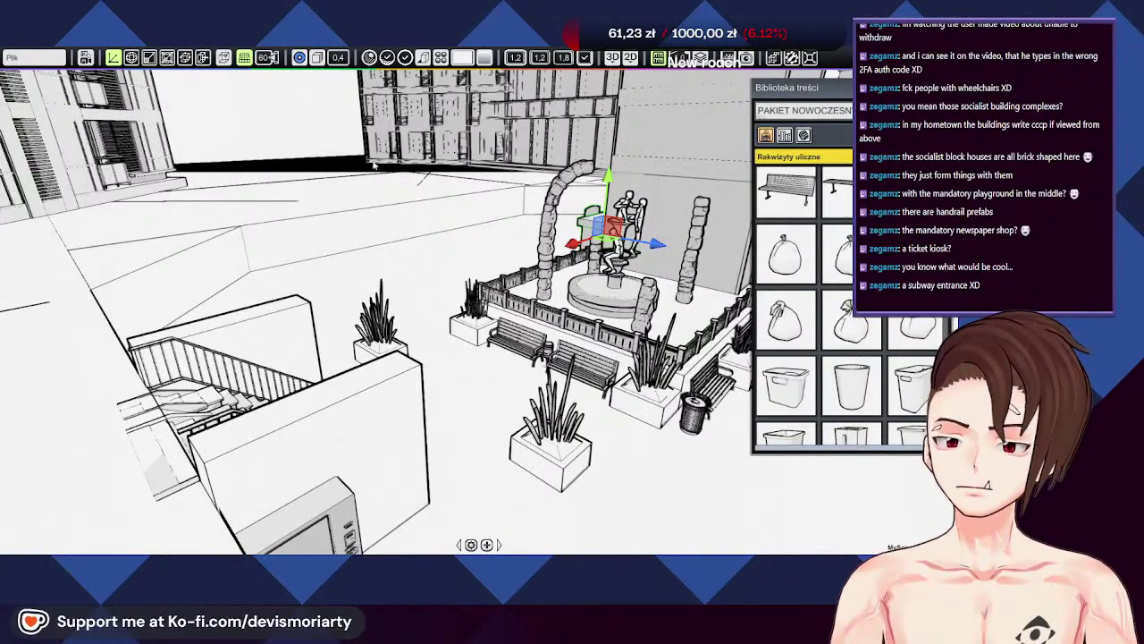
middle_drag(534, 233, 523, 357)
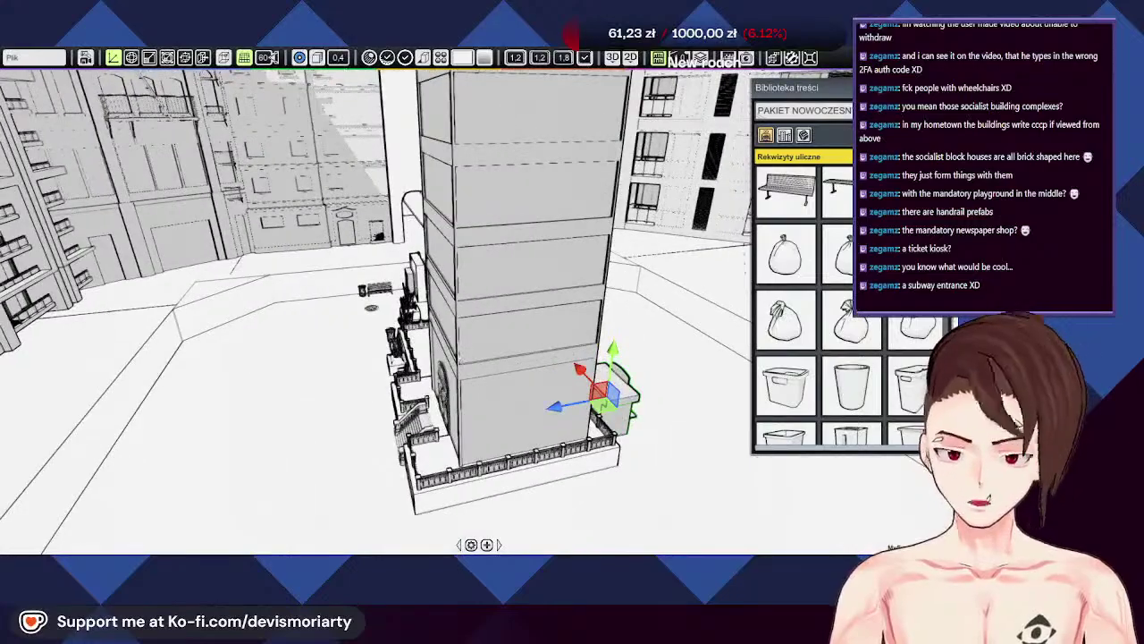
middle_drag(314, 338, 464, 344)
middle_drag(518, 299, 554, 375)
middle_drag(411, 348, 344, 347)
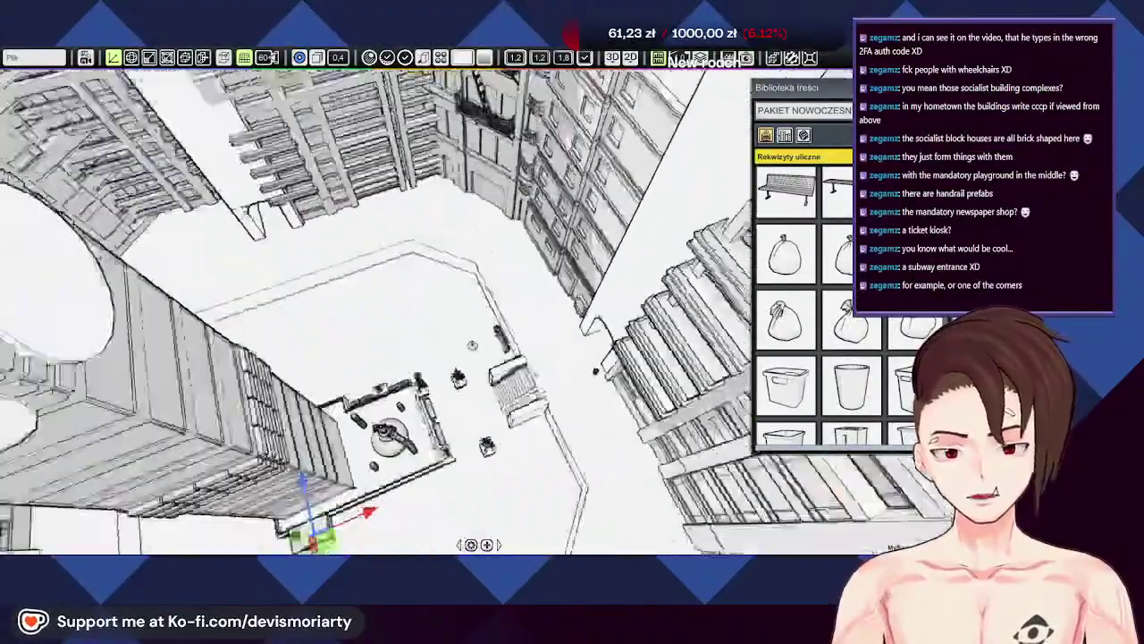
middle_drag(344, 347, 450, 361)
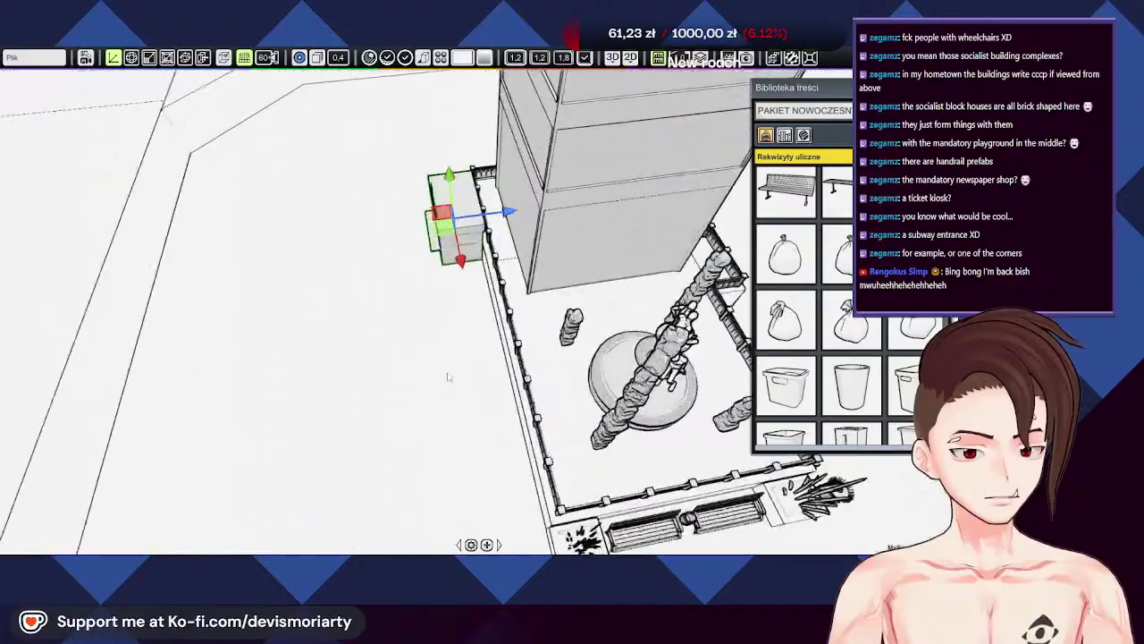
Step: Try to duplicate the empty planter box beside the foot of the staircase farther along the plaza
middle_drag(449, 376, 429, 326)
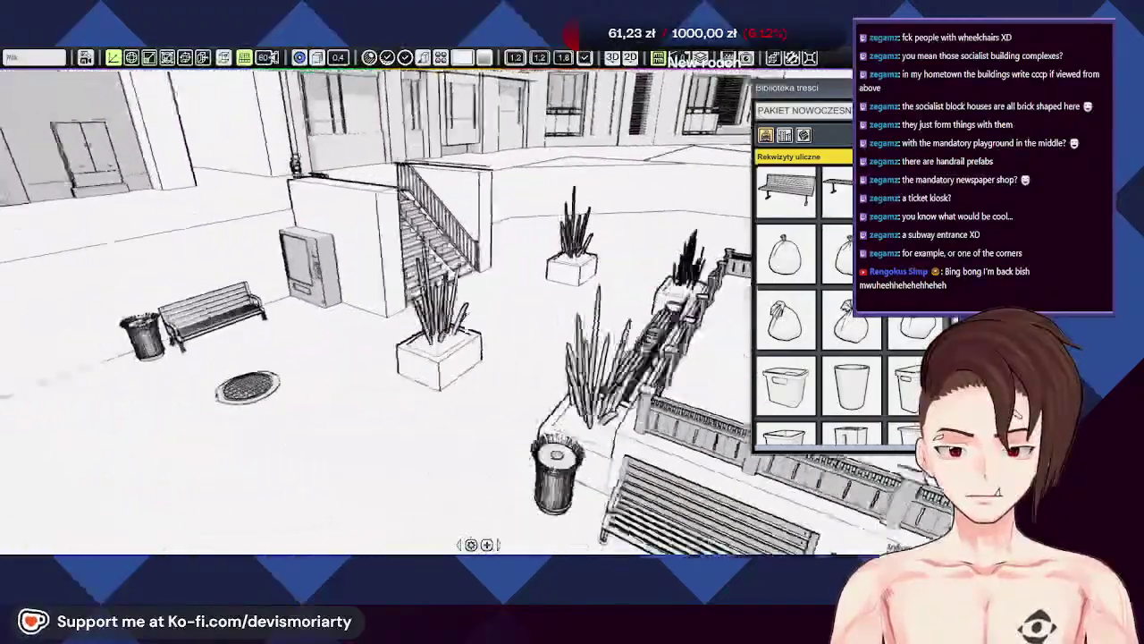
middle_drag(449, 268, 469, 331)
scroll(575, 290, down, 6)
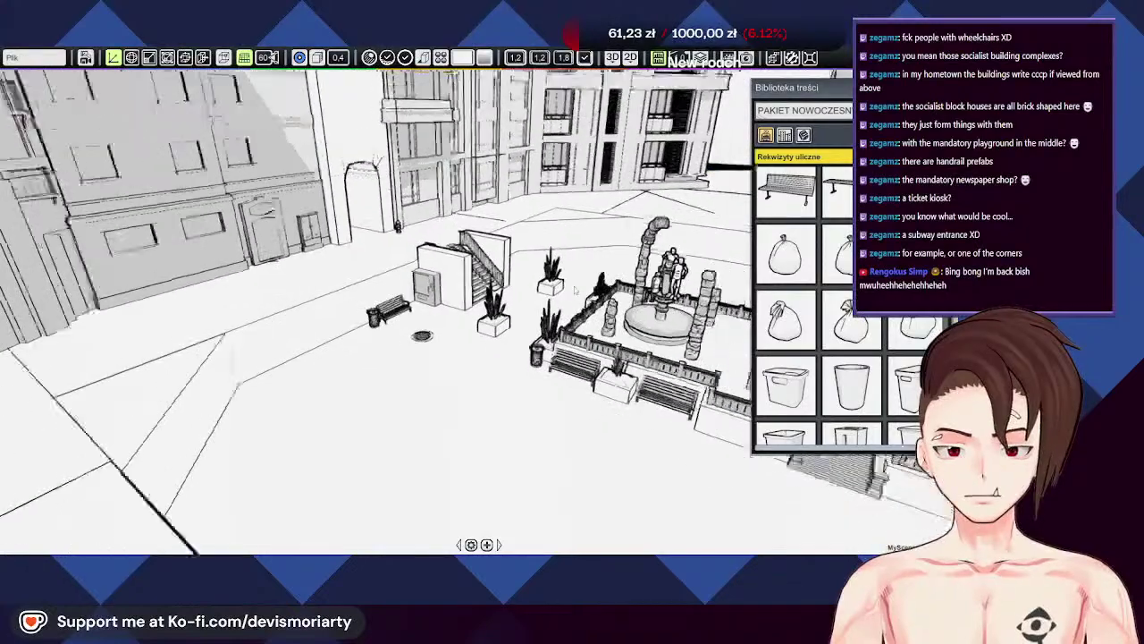
middle_drag(576, 291, 639, 317)
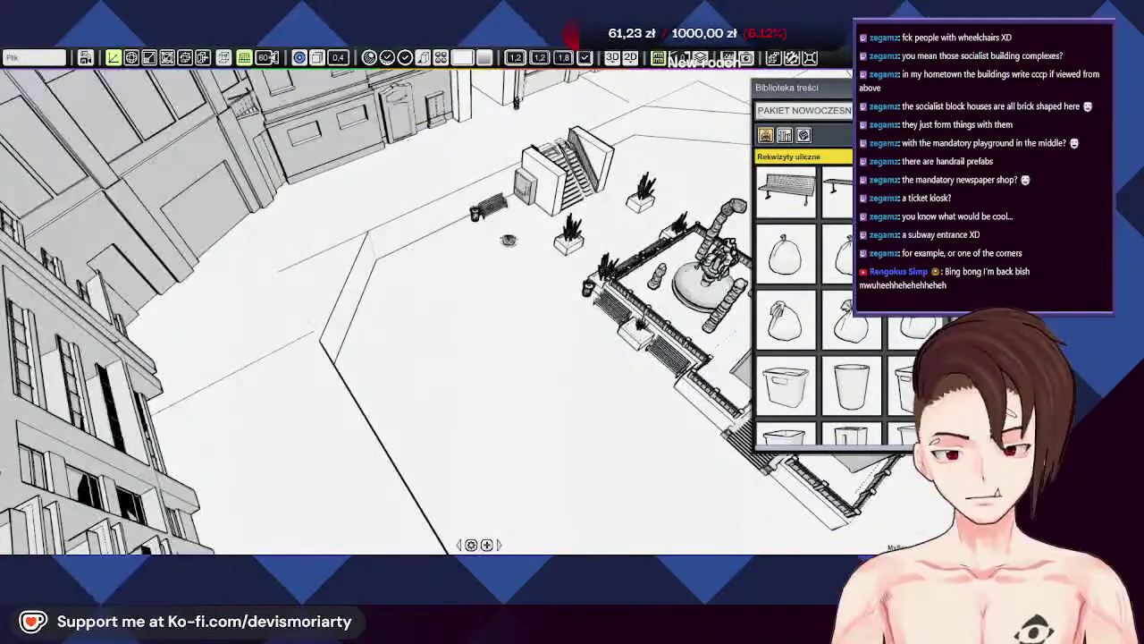
middle_drag(536, 300, 550, 268)
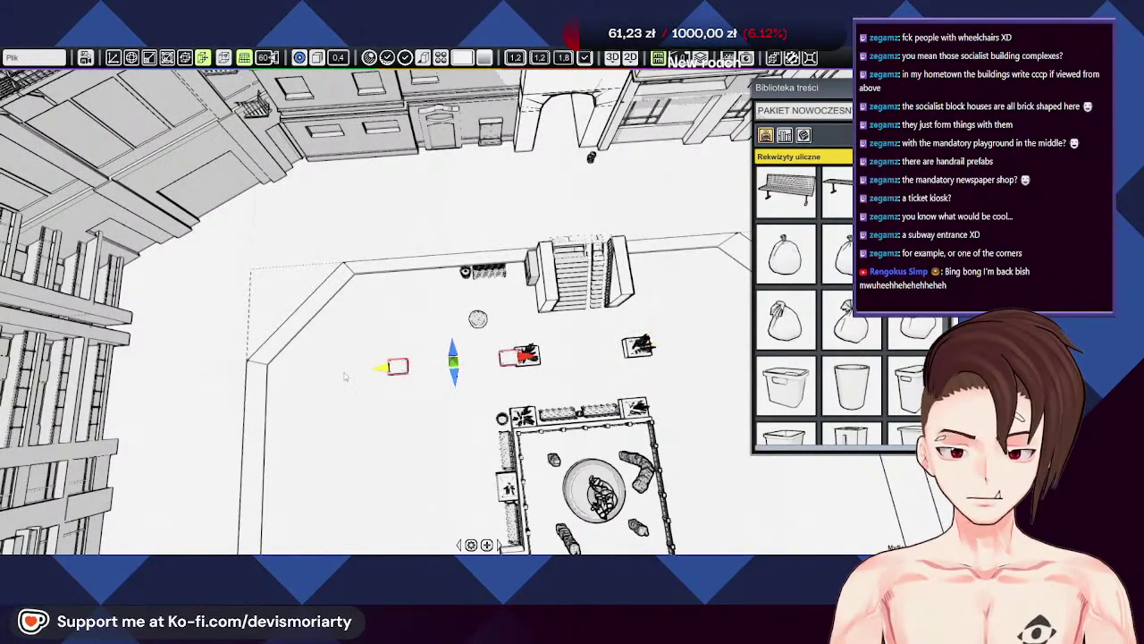
middle_drag(469, 385, 563, 318)
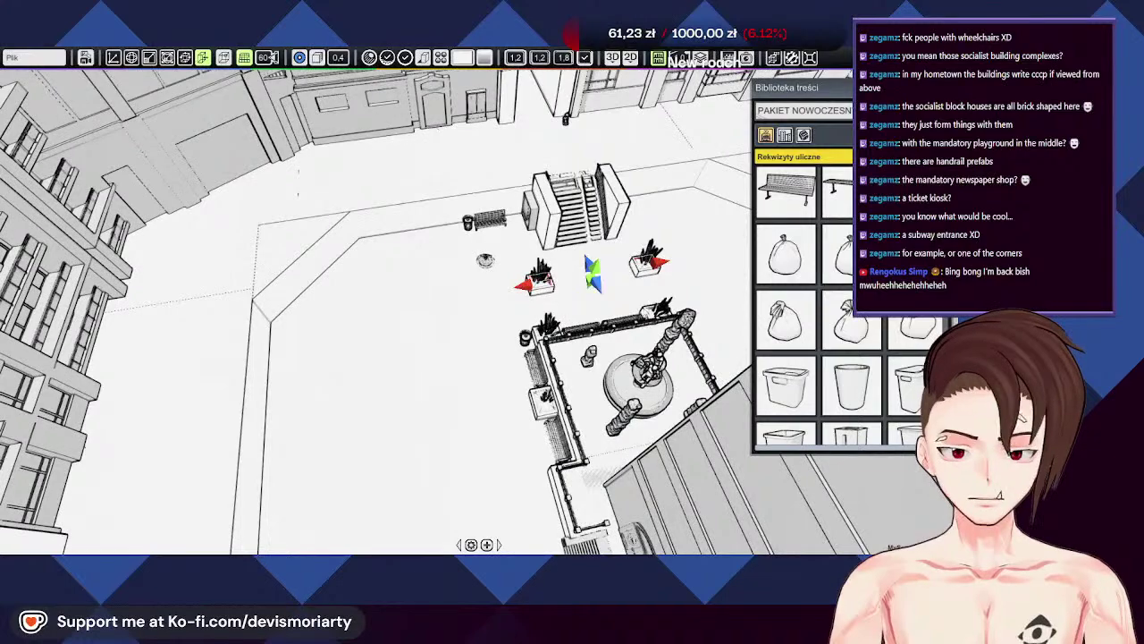
Step: Try to copy the planter near the manhole cover, box and plant together, away from the staircase, then undo the copy
scroll(500, 286, up, 10)
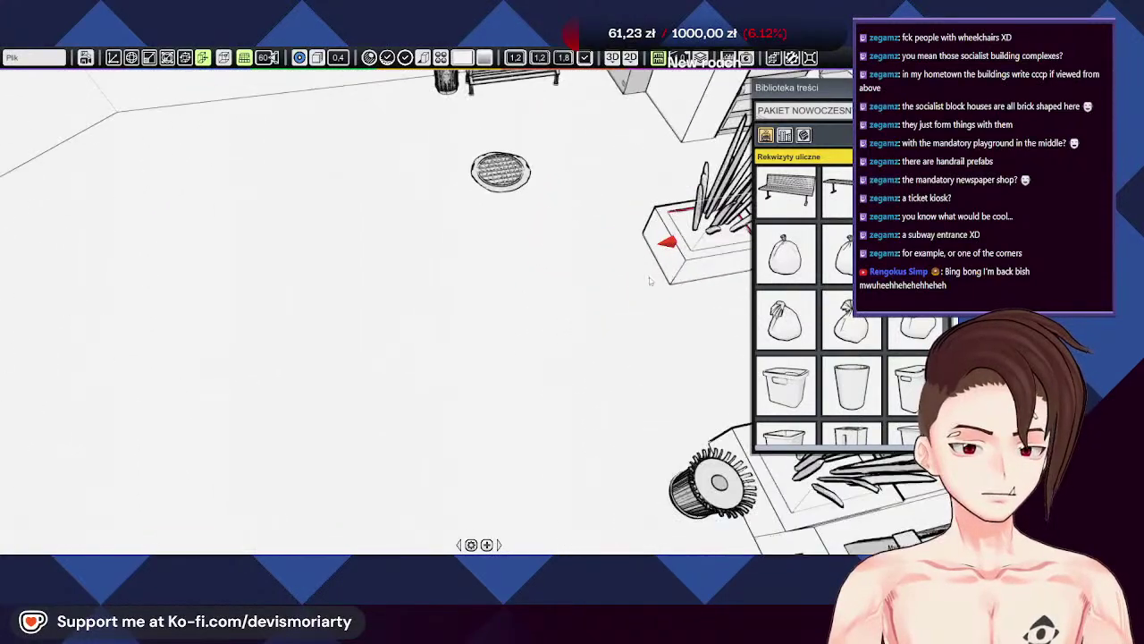
middle_drag(705, 276, 548, 323)
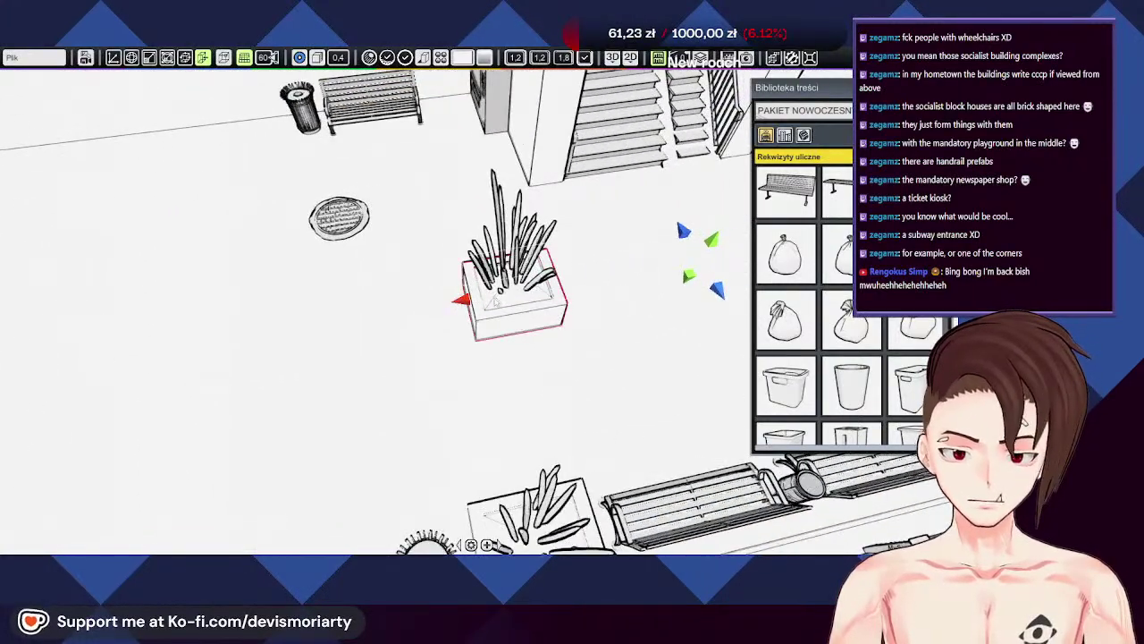
scroll(500, 286, down, 3)
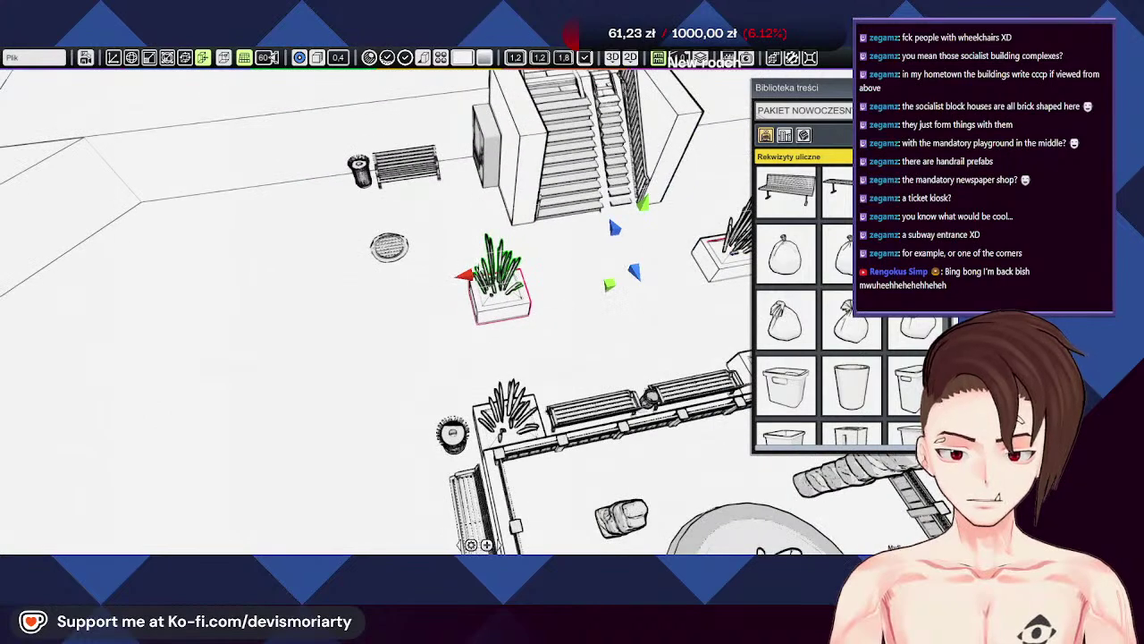
drag(124, 338, 59, 355)
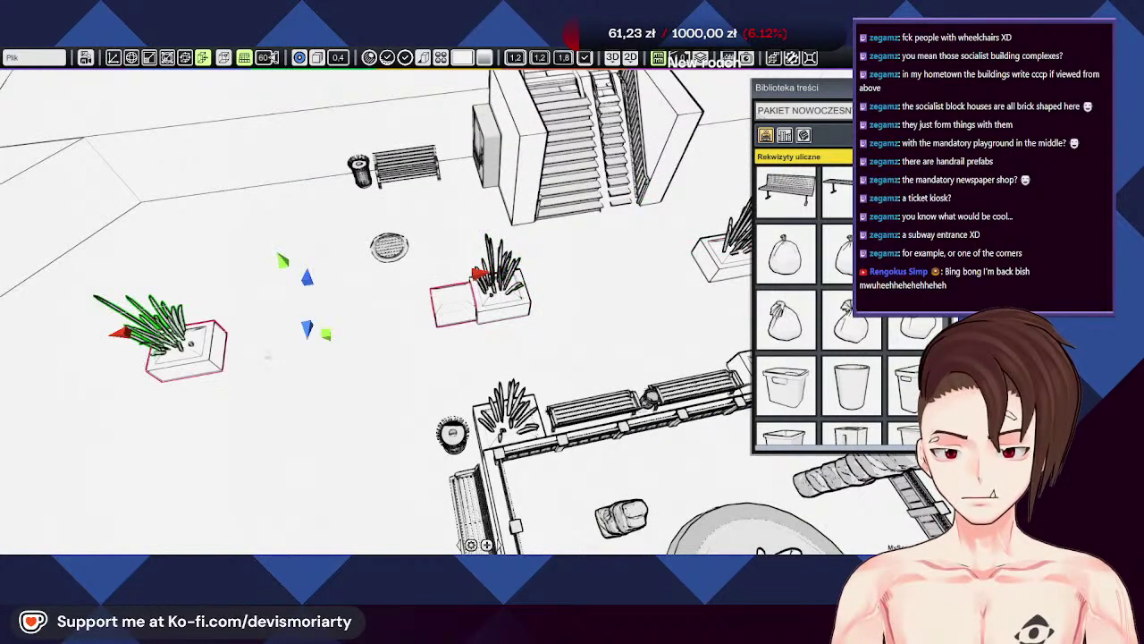
key(ctrl+z)
Step: Select both planters in front of the staircase with their plants and duplicate the pair along their row, past the manhole cover
middle_drag(597, 319, 487, 365)
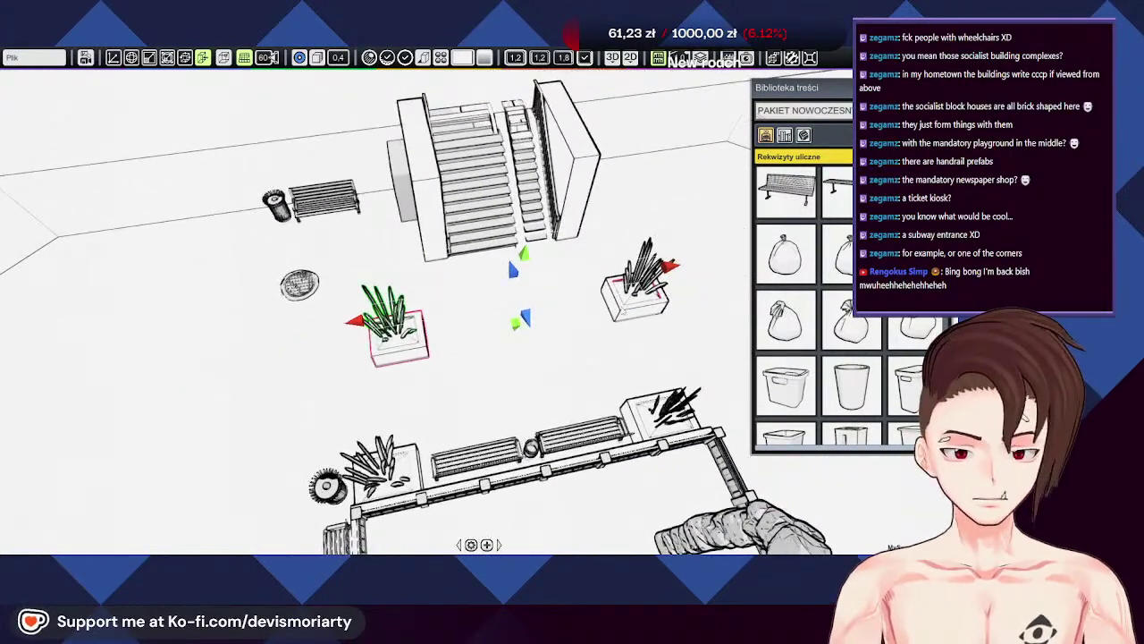
shift+click(624, 309)
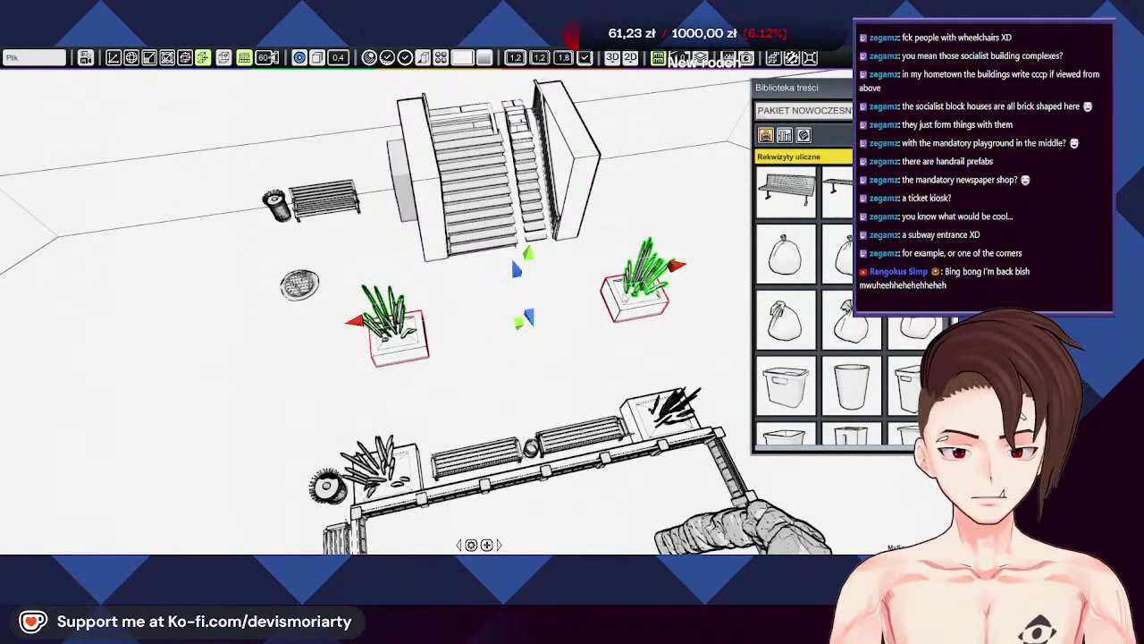
scroll(510, 256, down, 2)
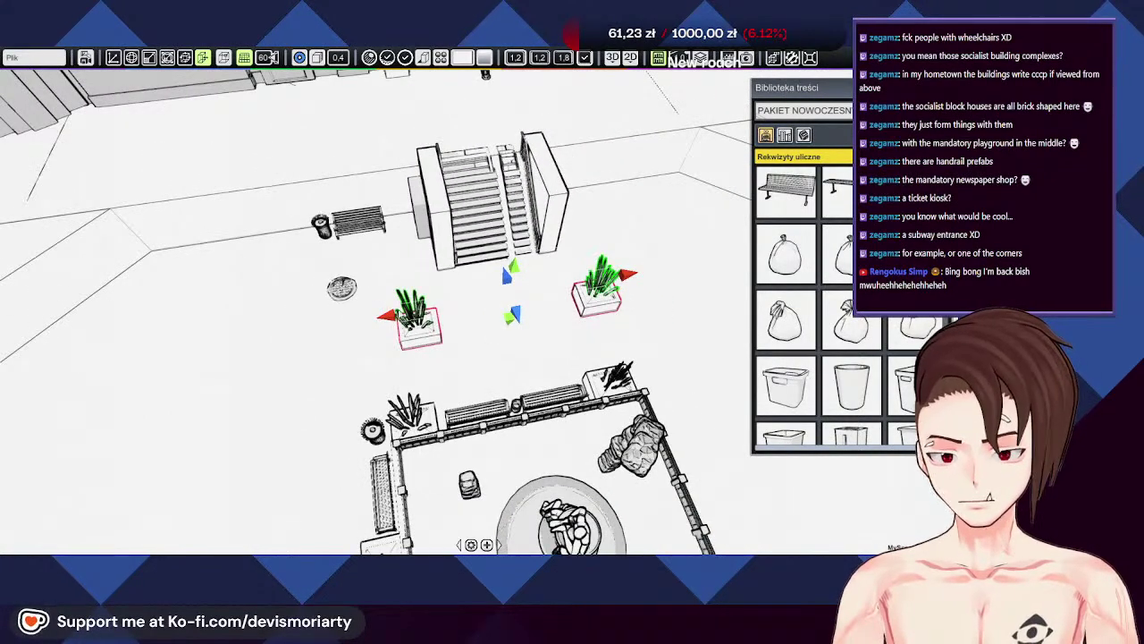
shift+drag(387, 314, 44, 360)
middle_drag(395, 290, 468, 284)
right_drag(467, 284, 456, 393)
middle_drag(572, 438, 465, 353)
right_drag(465, 353, 498, 363)
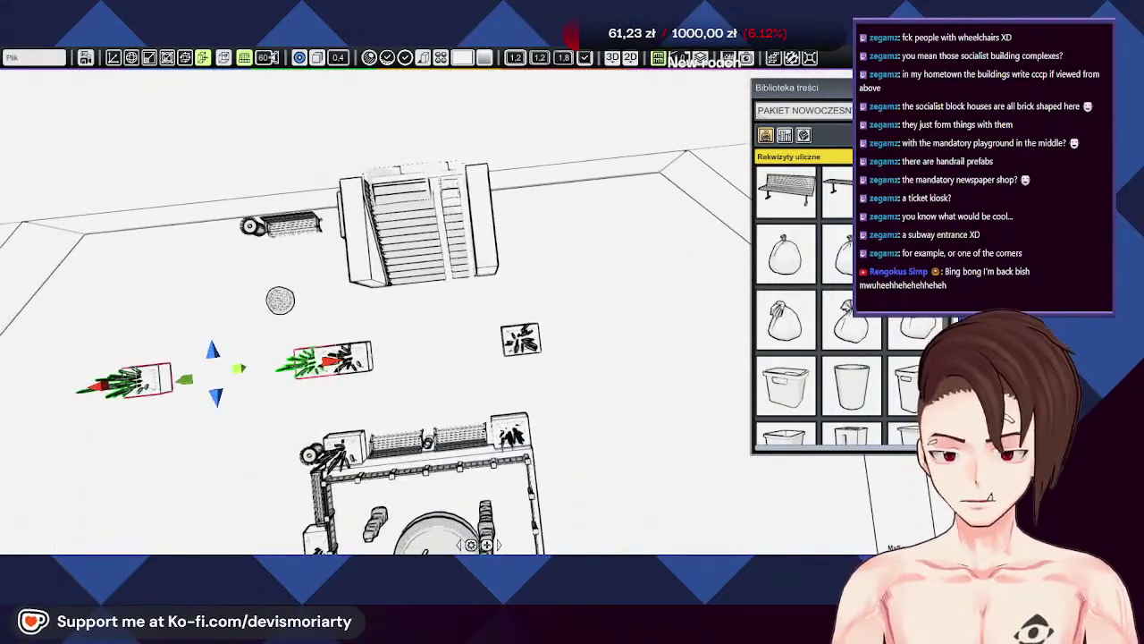
Step: Move the original two planters along the row in the opposite direction, leaving one pair of planters on each side of the staircase
middle_drag(372, 396, 374, 341)
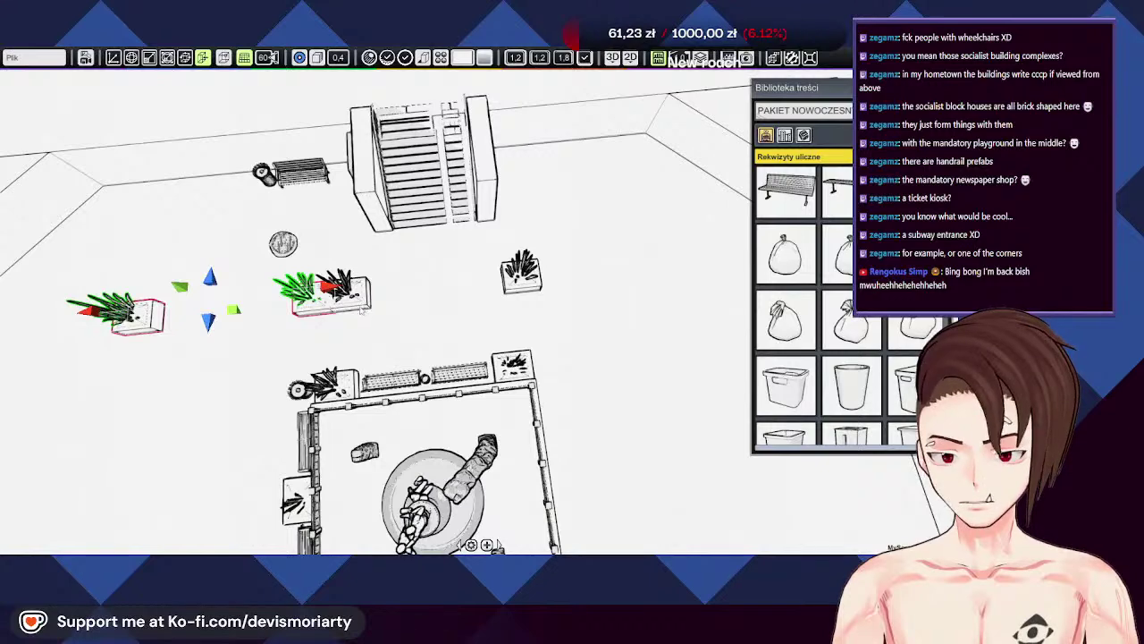
scroll(361, 310, up, 5)
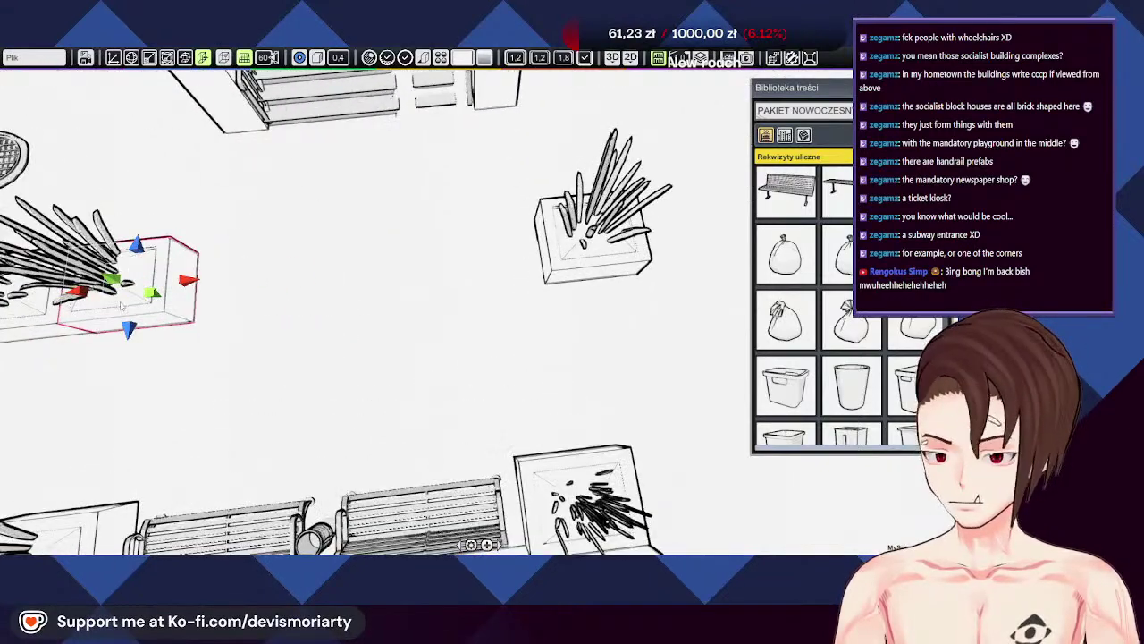
shift+click(105, 287)
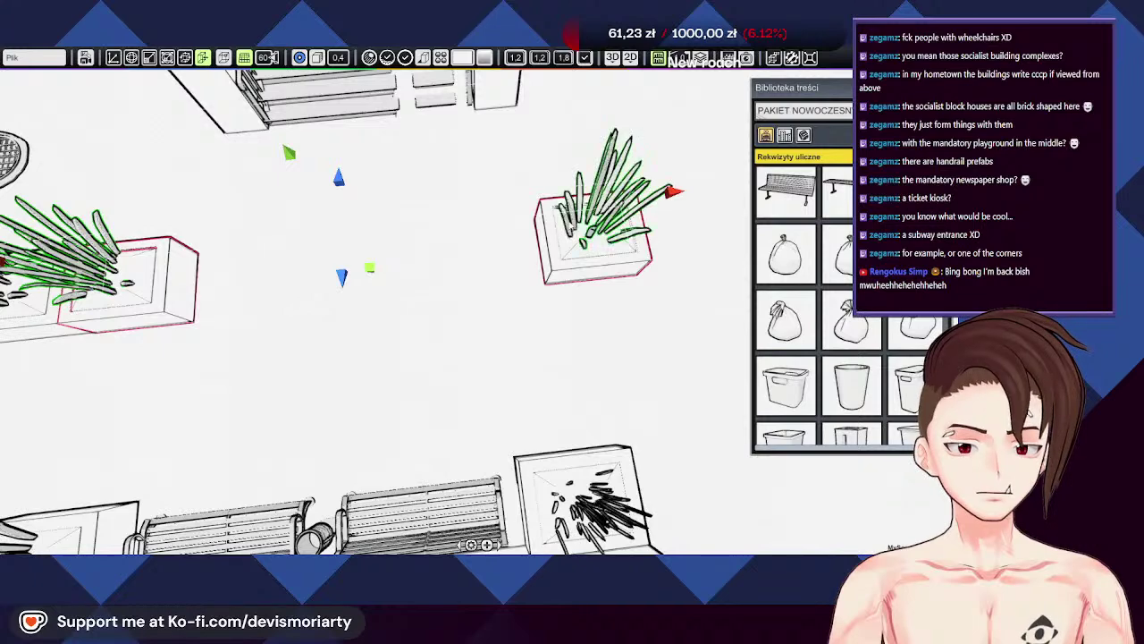
scroll(525, 268, down, 3)
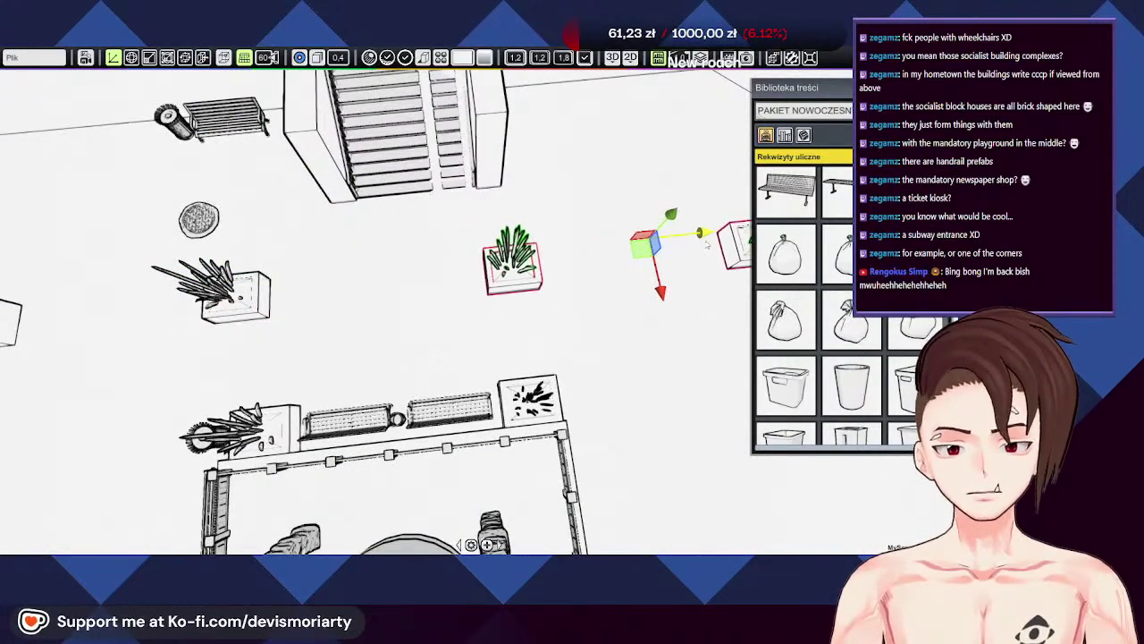
scroll(605, 276, down, 5)
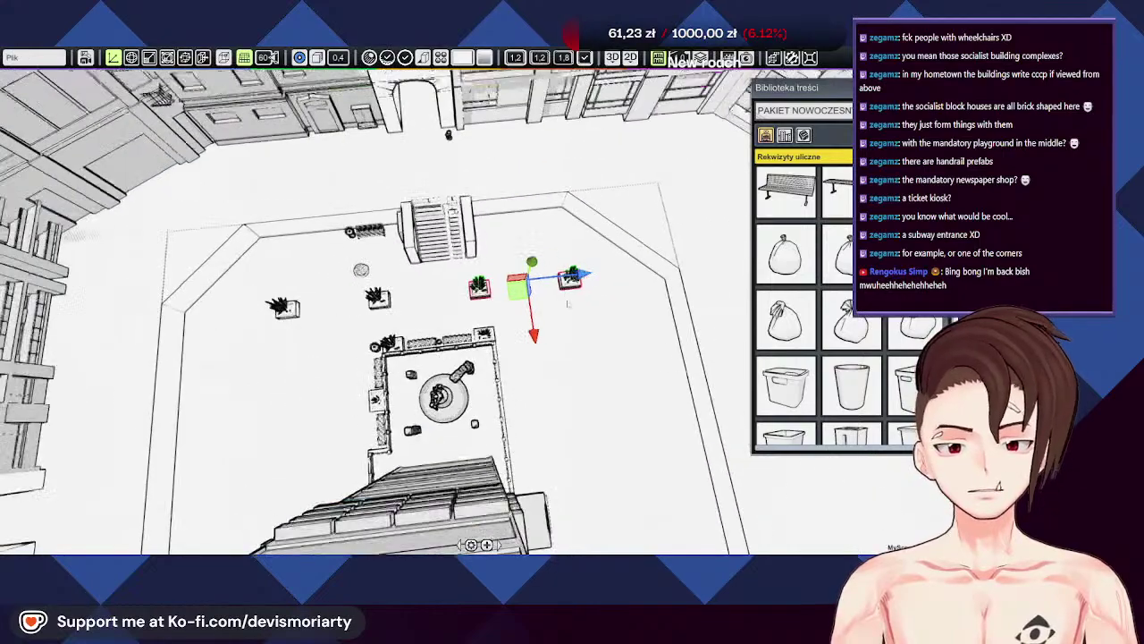
scroll(577, 301, up, 5)
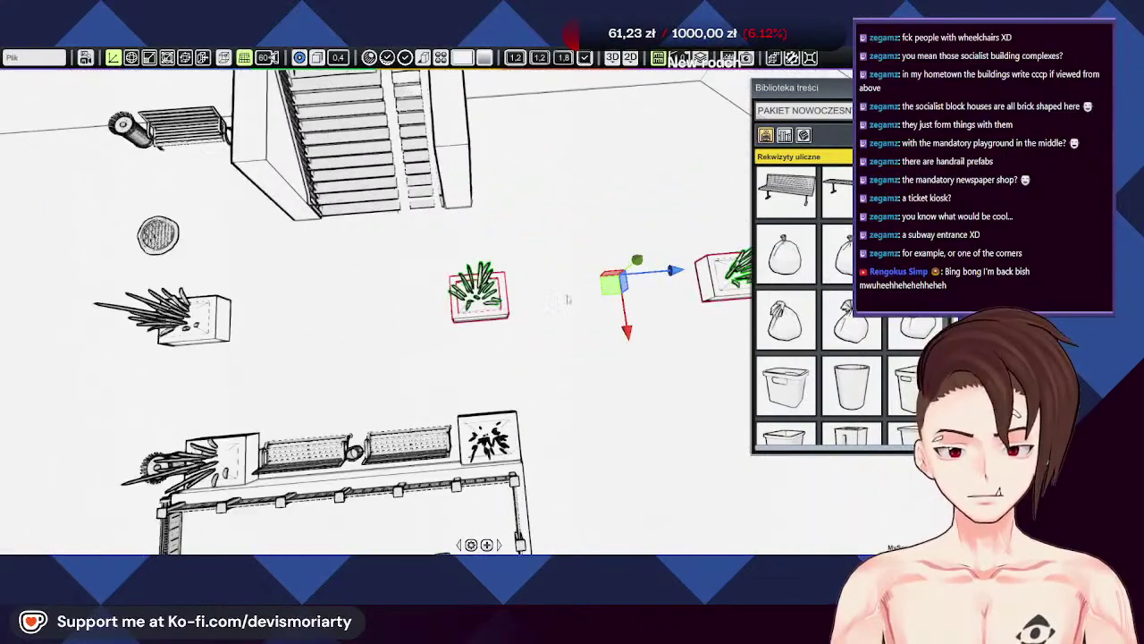
scroll(544, 295, down, 2)
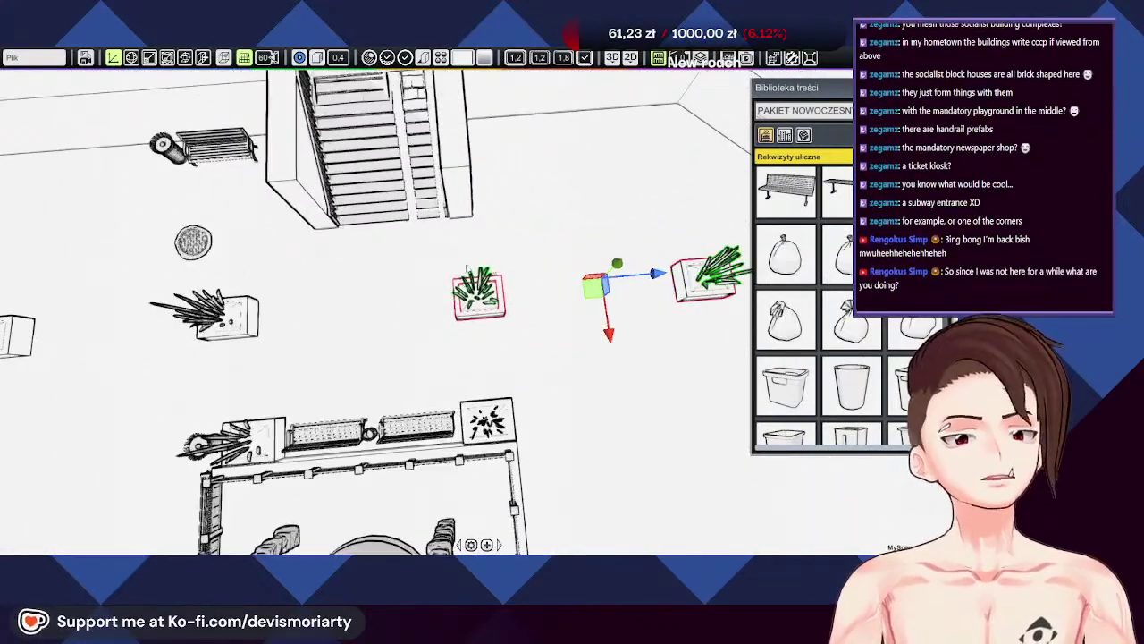
Step: Review the row of four planters at plaza level and its layout within the octagonal plaza from above
scroll(467, 268, down, 3)
middle_drag(468, 268, 362, 386)
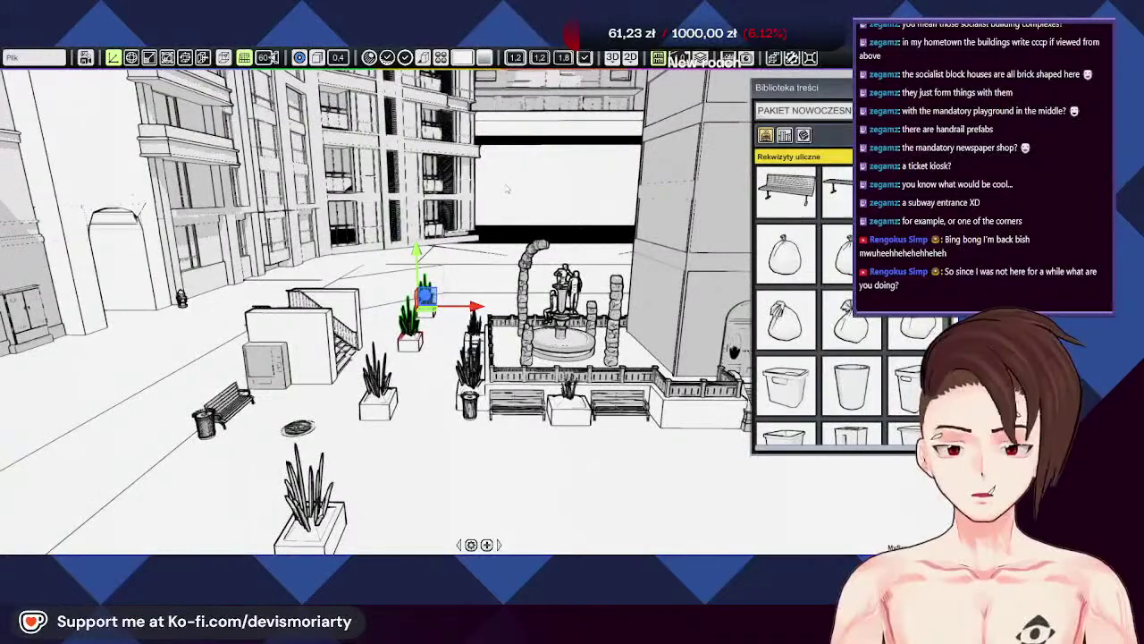
middle_drag(507, 188, 544, 347)
scroll(545, 348, down, 10)
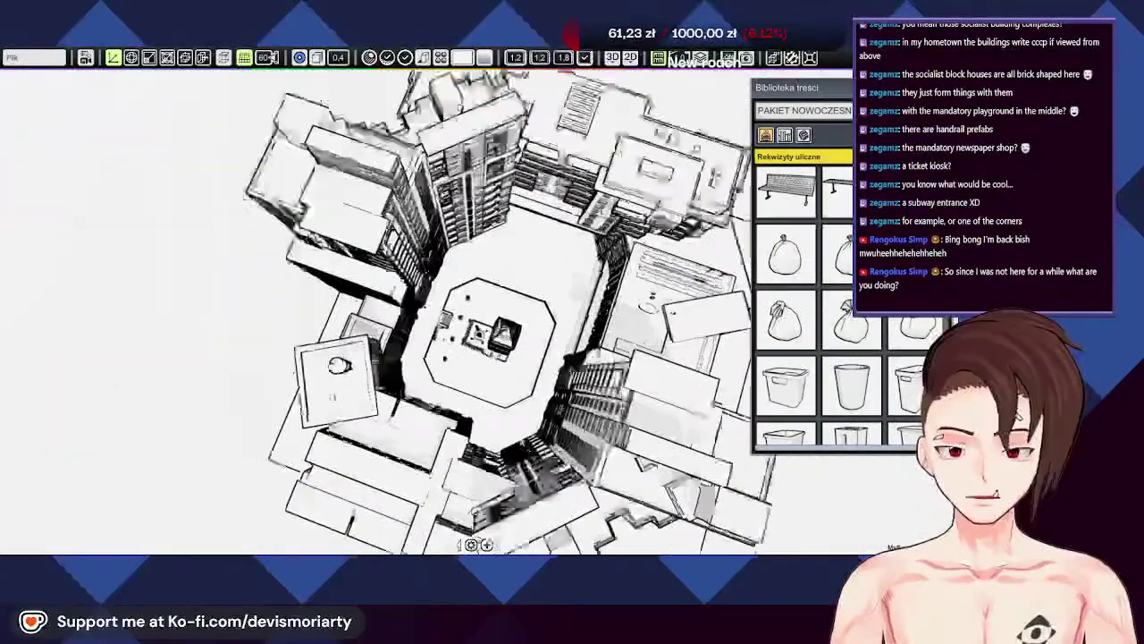
scroll(496, 420, up, 5)
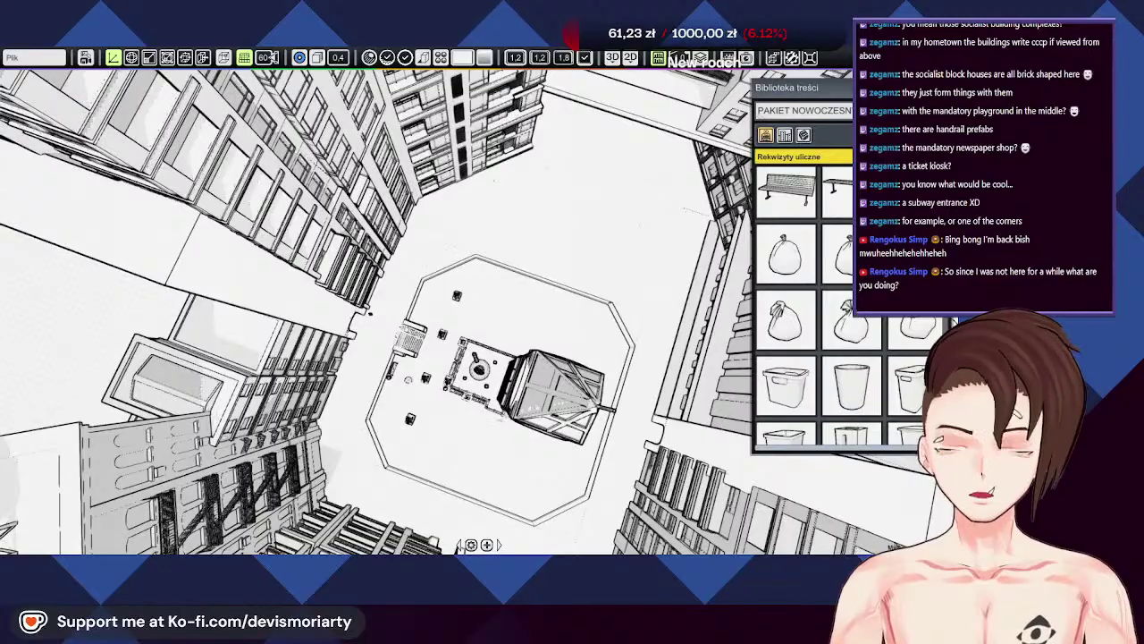
middle_drag(501, 419, 428, 264)
scroll(347, 362, up, 5)
Step: Try selecting the boxes and plants of all four planters in the row together for duplication
scroll(376, 383, up, 5)
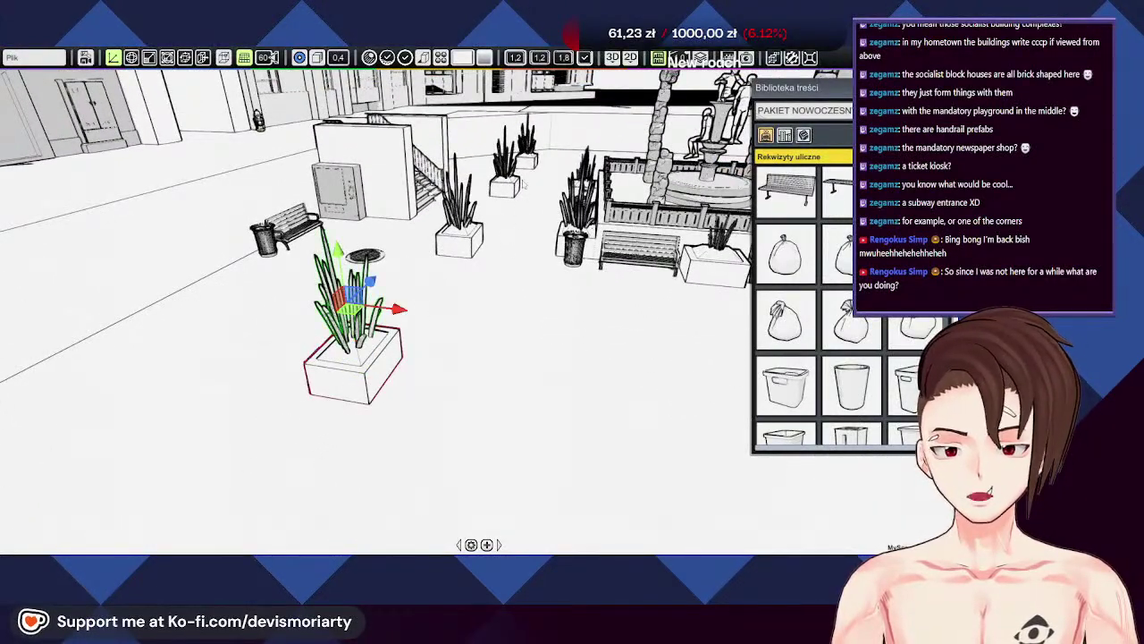
scroll(523, 183, up, 4)
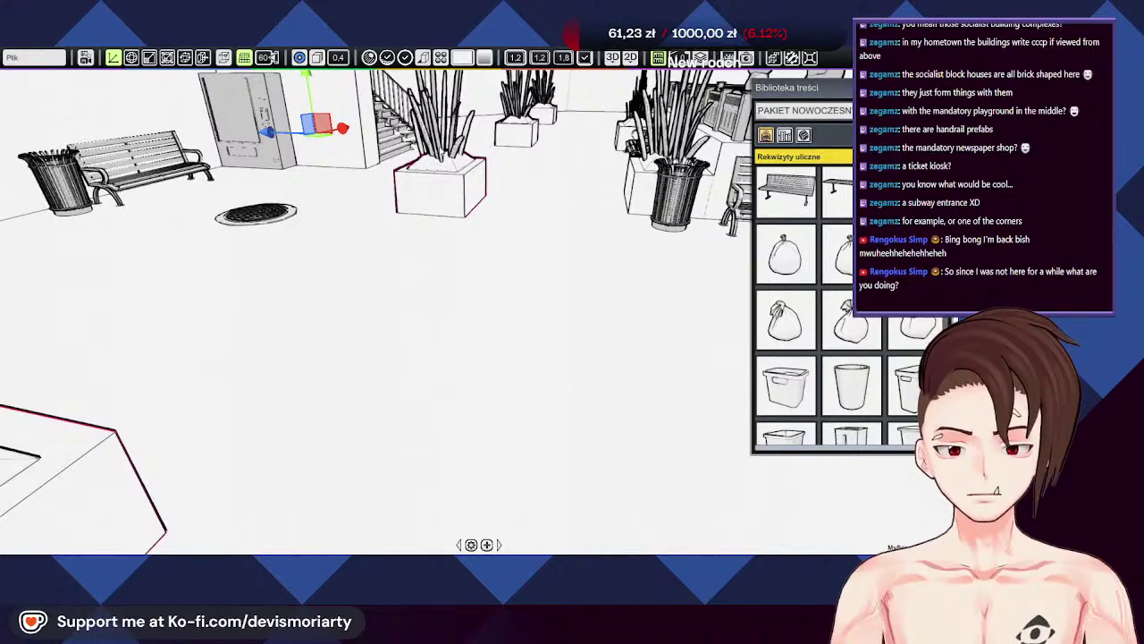
middle_drag(530, 141, 528, 291)
scroll(574, 221, up, 4)
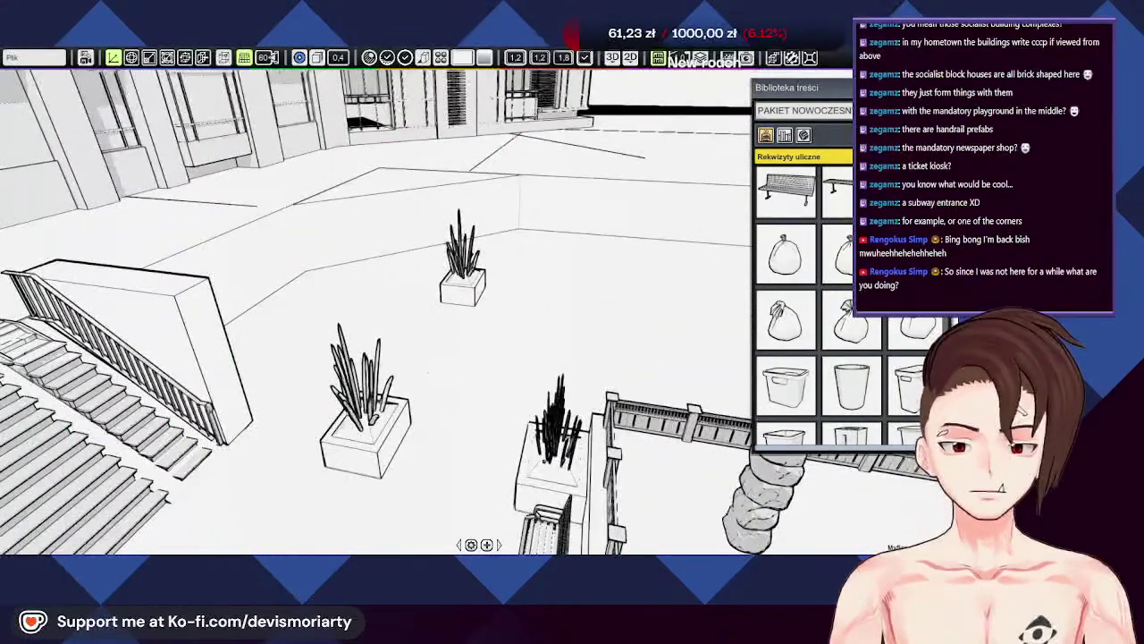
scroll(527, 291, up, 2)
middle_drag(331, 462, 378, 390)
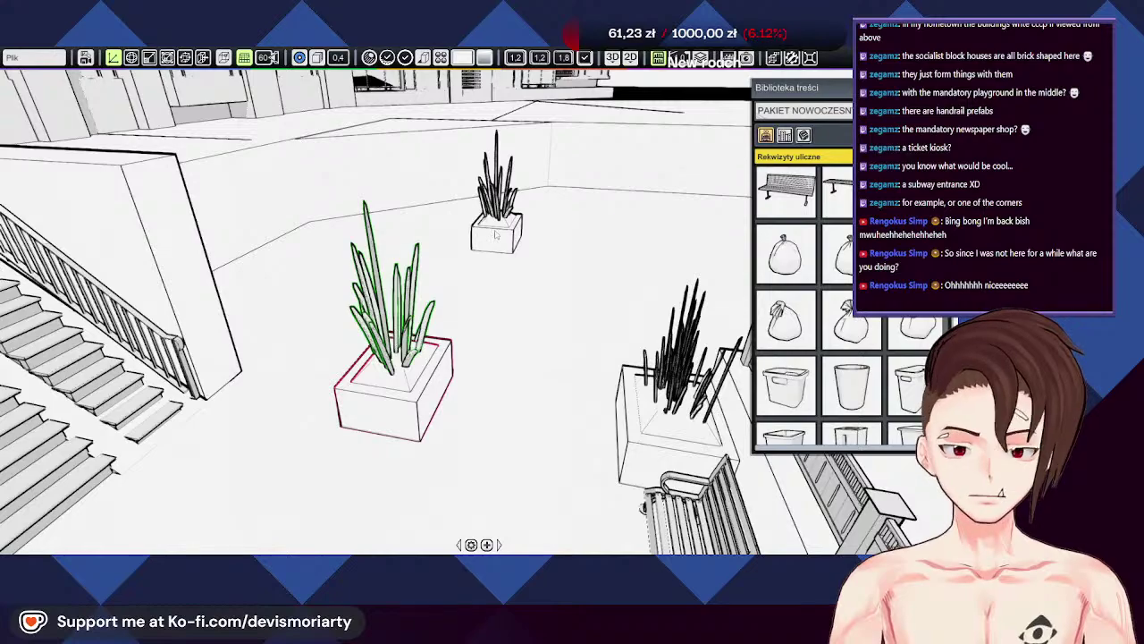
shift+click(498, 195)
scroll(498, 195, down, 8)
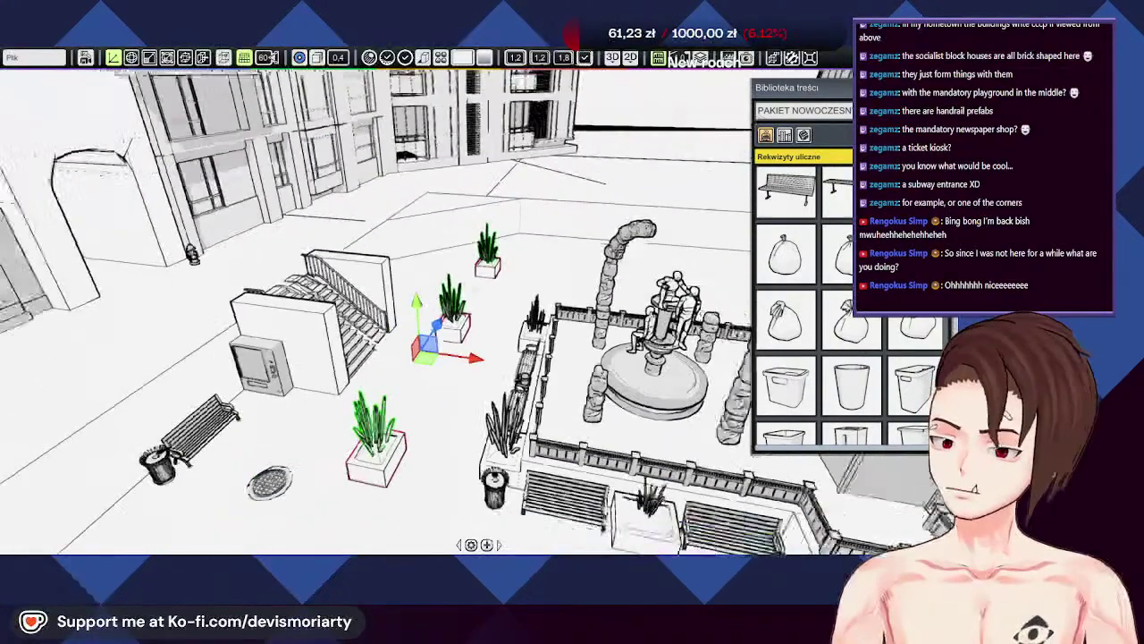
middle_drag(498, 194, 471, 390)
key(e)
key(t)
scroll(455, 386, down, 3)
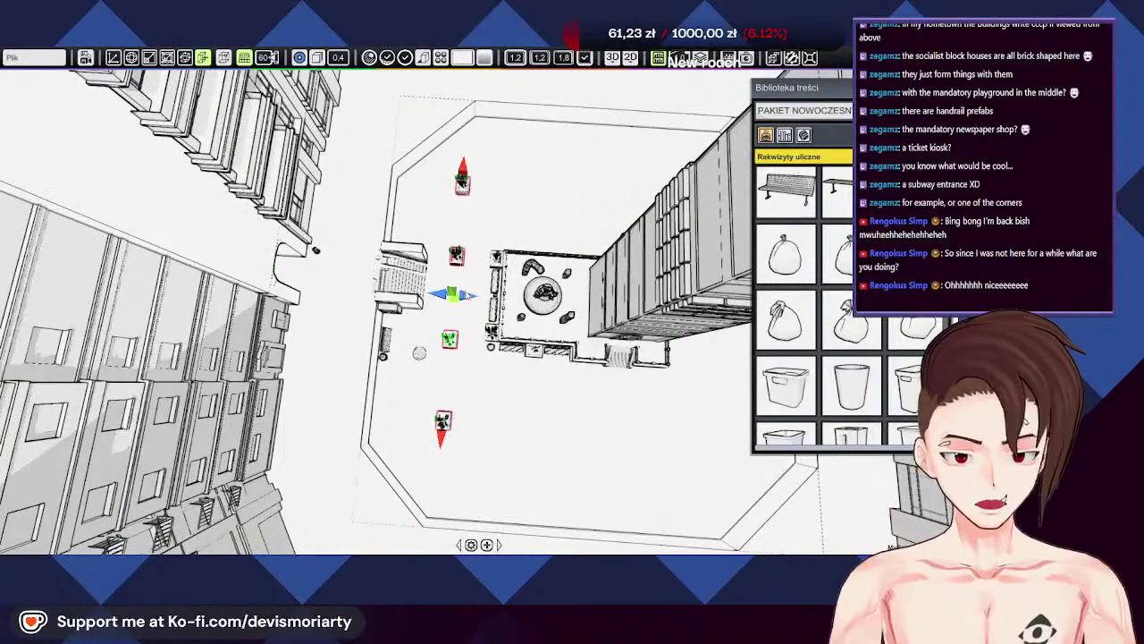
click(467, 310)
scroll(467, 310, up, 6)
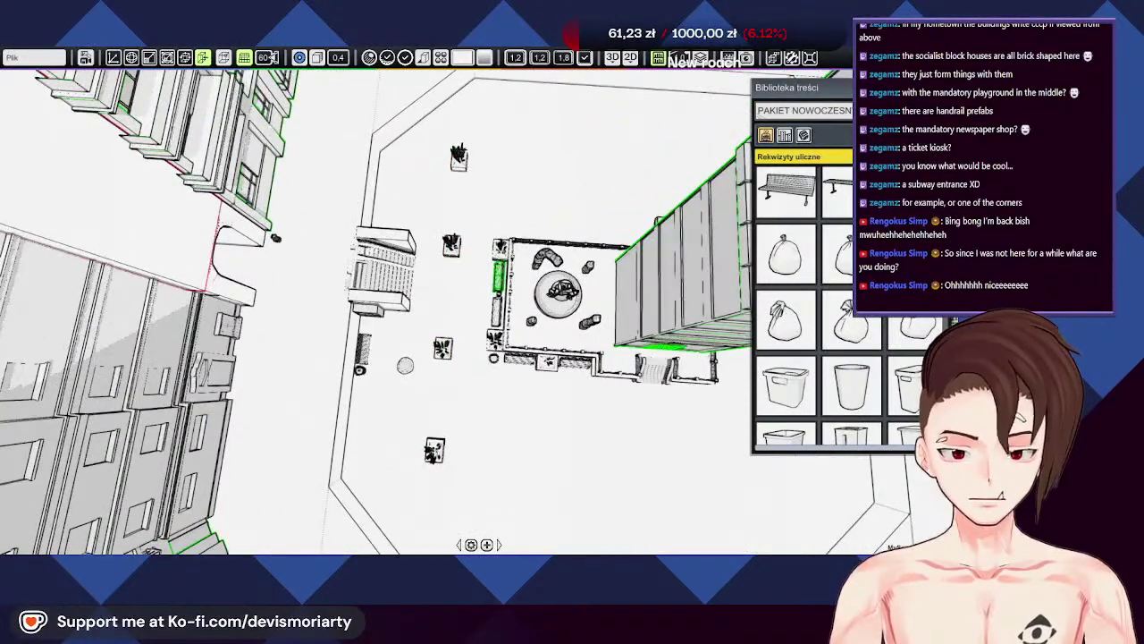
middle_drag(467, 310, 432, 219)
click(354, 521)
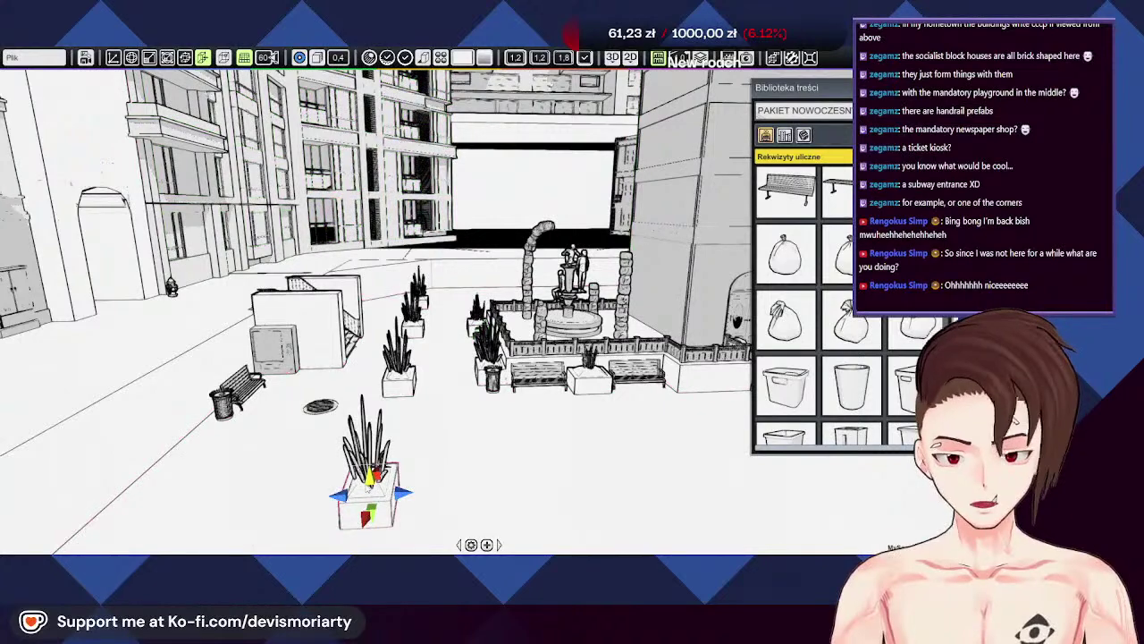
click(368, 434)
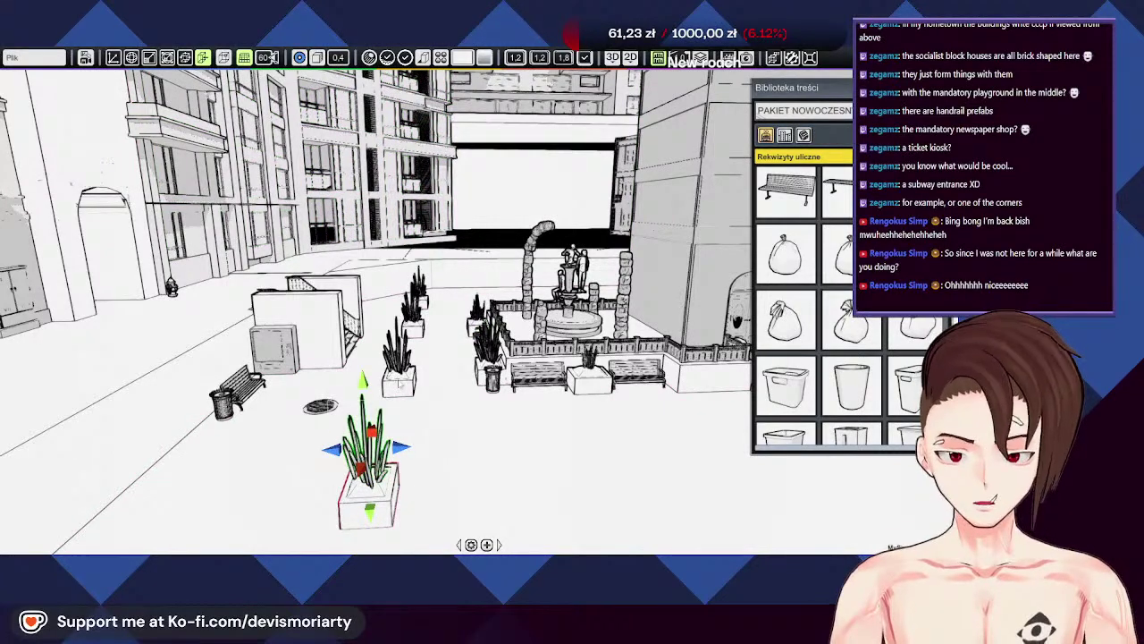
shift+click(401, 383)
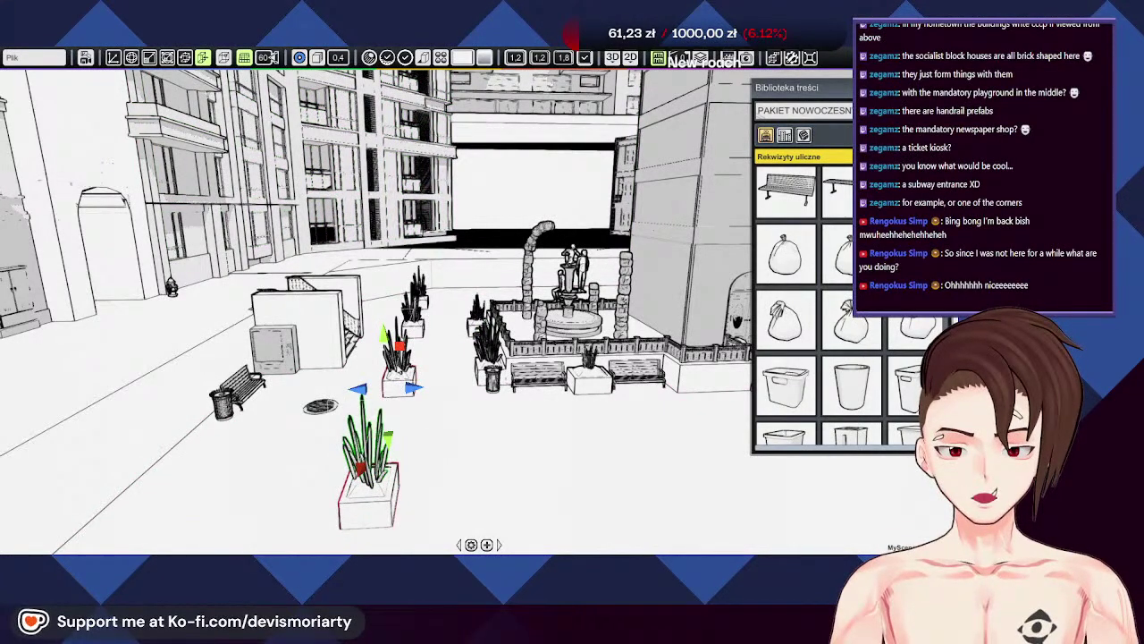
click(365, 389)
scroll(366, 390, up, 4)
Step: Select the boxes and plants of the two planters on the manhole cover side of the staircase
click(328, 463)
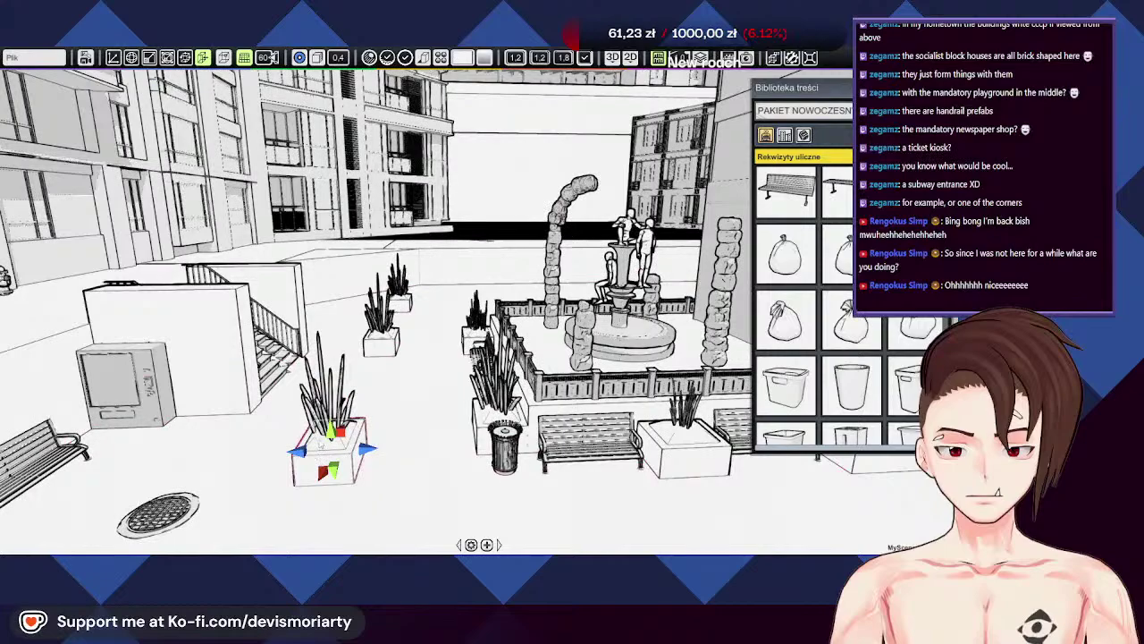
shift+click(329, 415)
right_drag(427, 393, 353, 483)
middle_drag(358, 338, 377, 409)
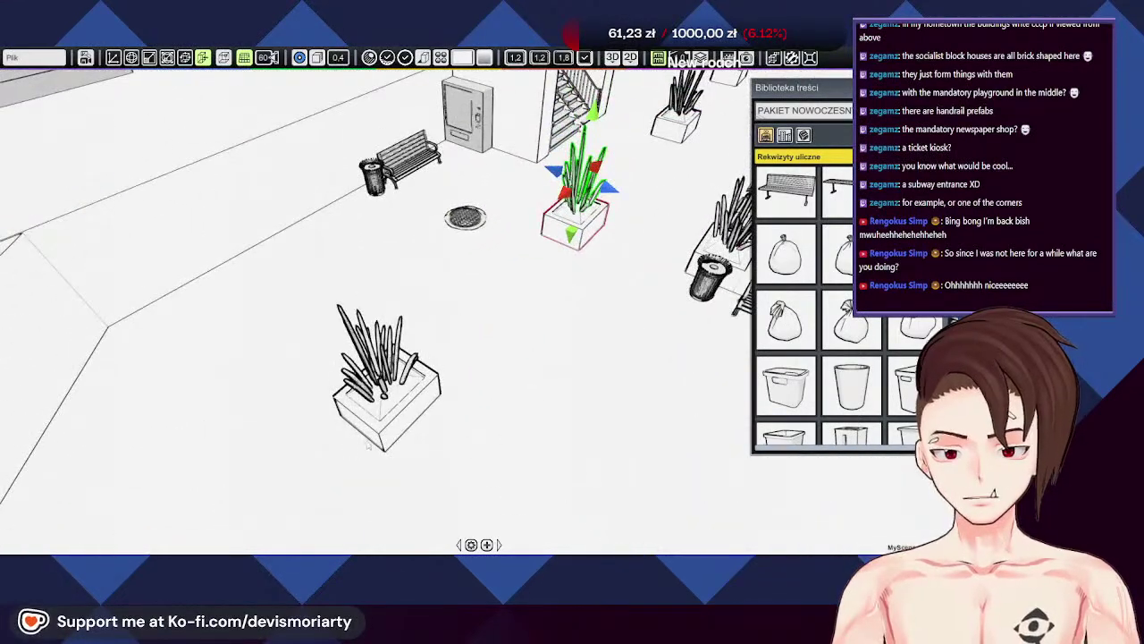
shift+click(377, 411)
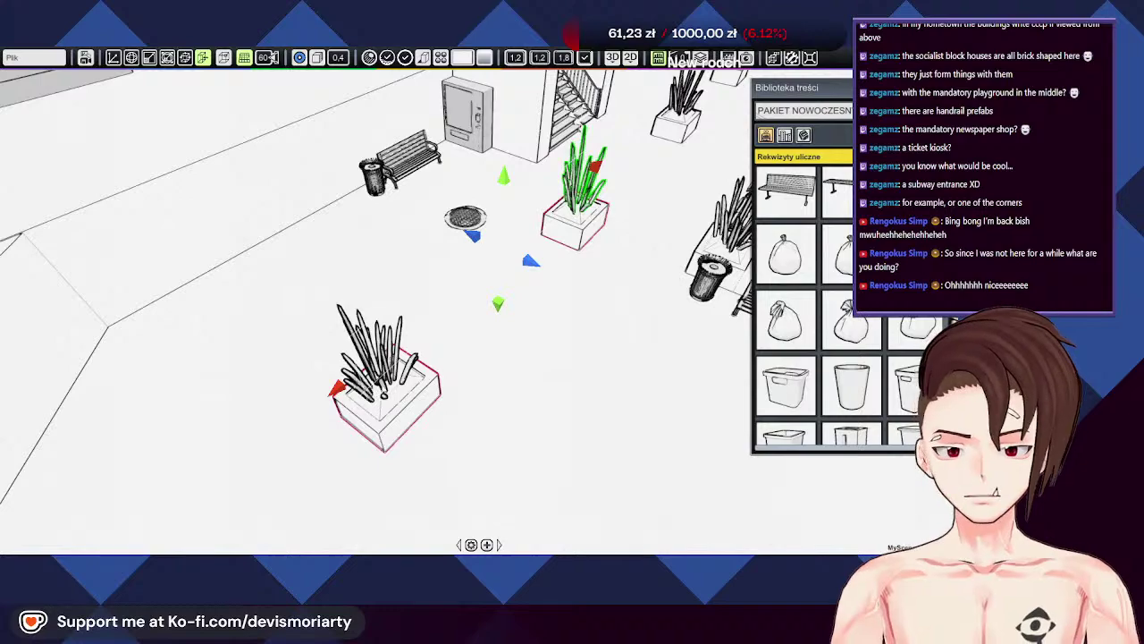
shift+click(381, 397)
Step: Add the boxes and plants of the two planters on the staircase's other side to the selection
right_drag(574, 313, 693, 326)
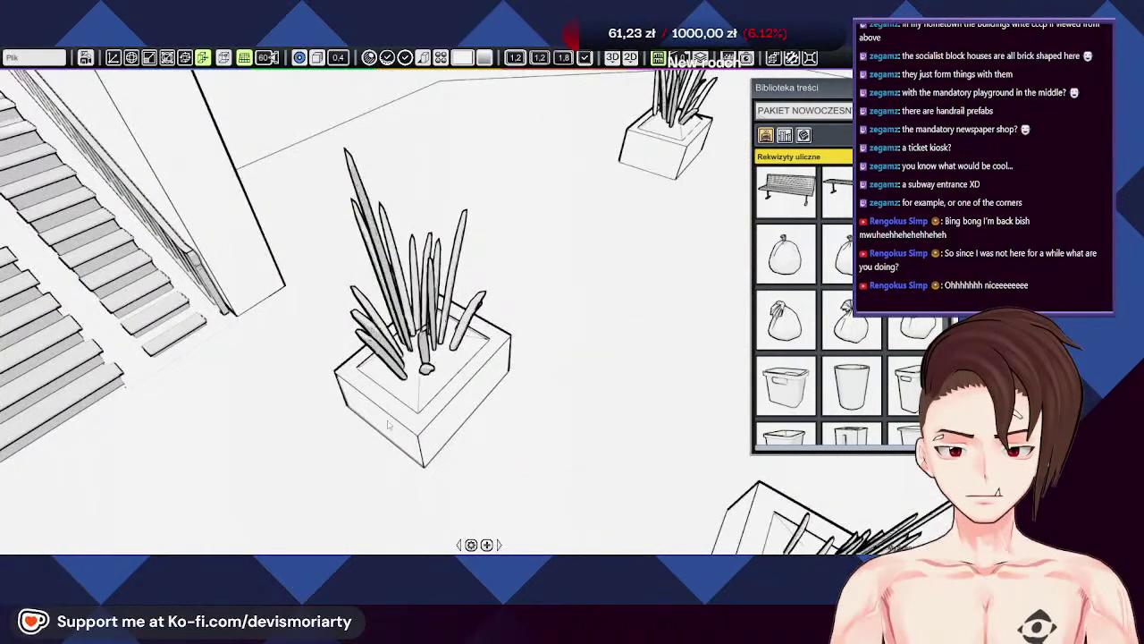
click(403, 386)
shift+click(404, 375)
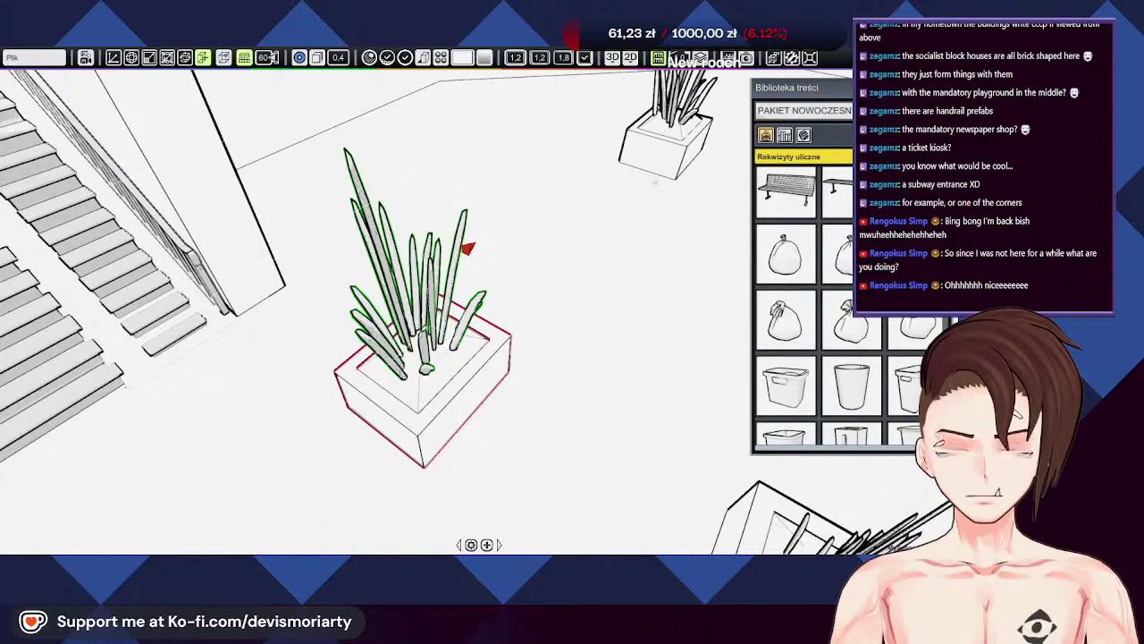
shift+click(659, 157)
shift+click(681, 111)
scroll(539, 272, down, 5)
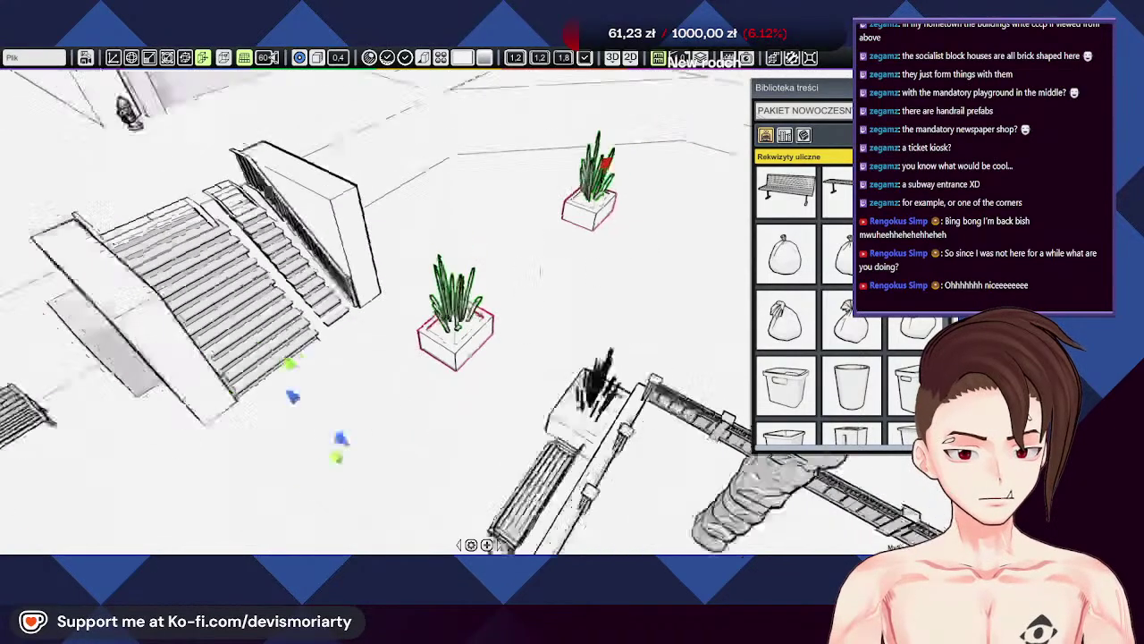
scroll(540, 272, down, 2)
middle_drag(540, 272, 393, 410)
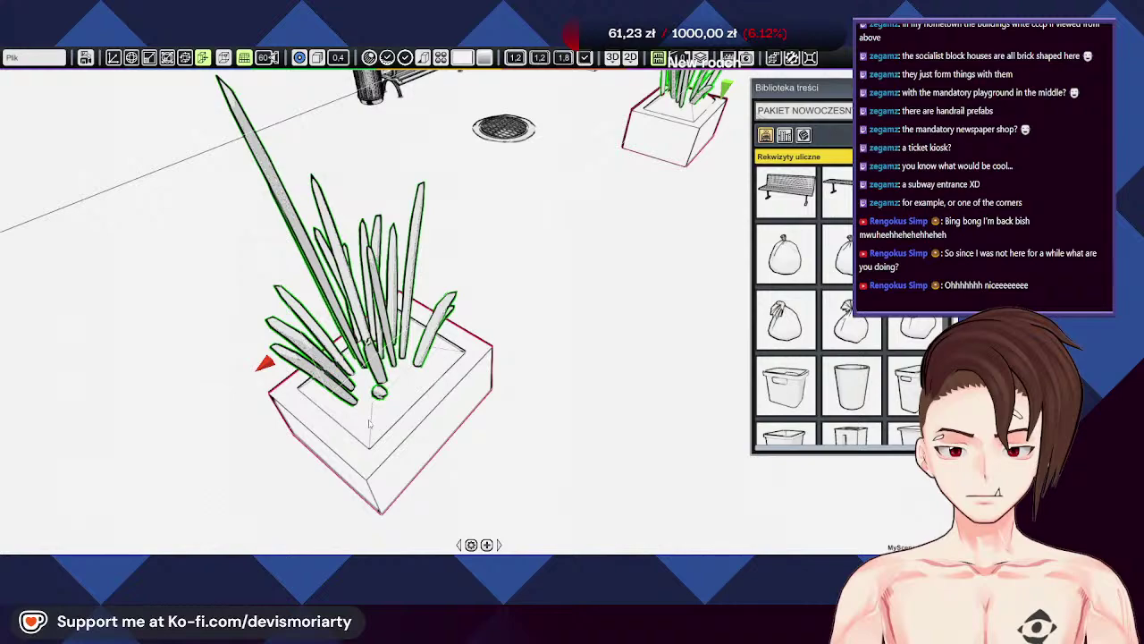
scroll(363, 427, down, 5)
scroll(494, 314, down, 3)
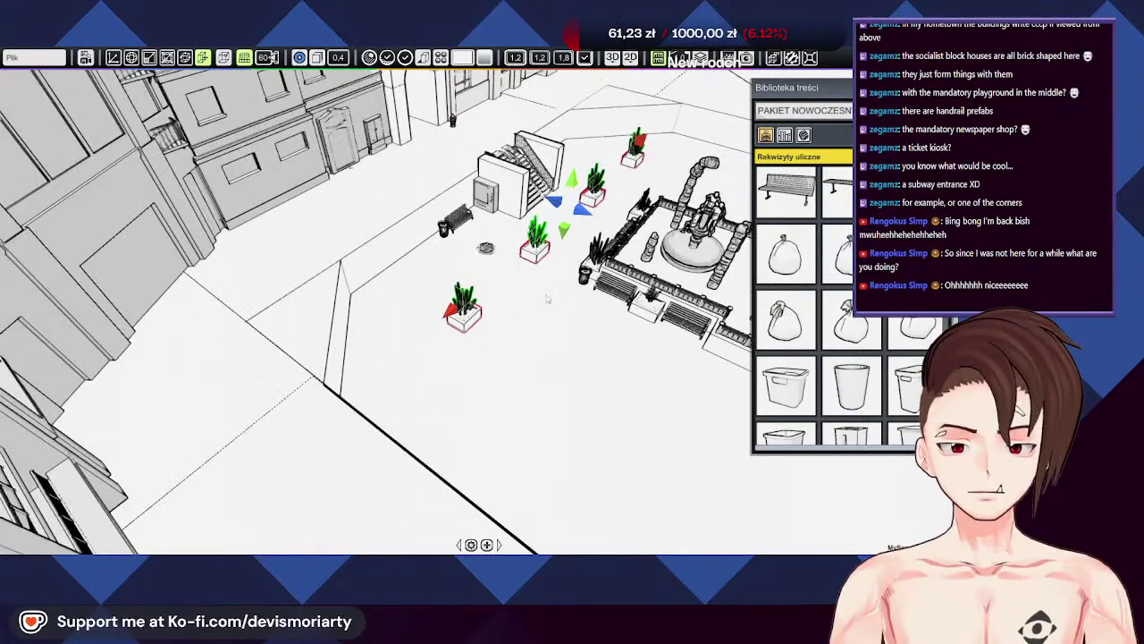
Step: Duplicate the selected row of four planters across the plaza to the far side of the clock tower
middle_drag(543, 300, 378, 286)
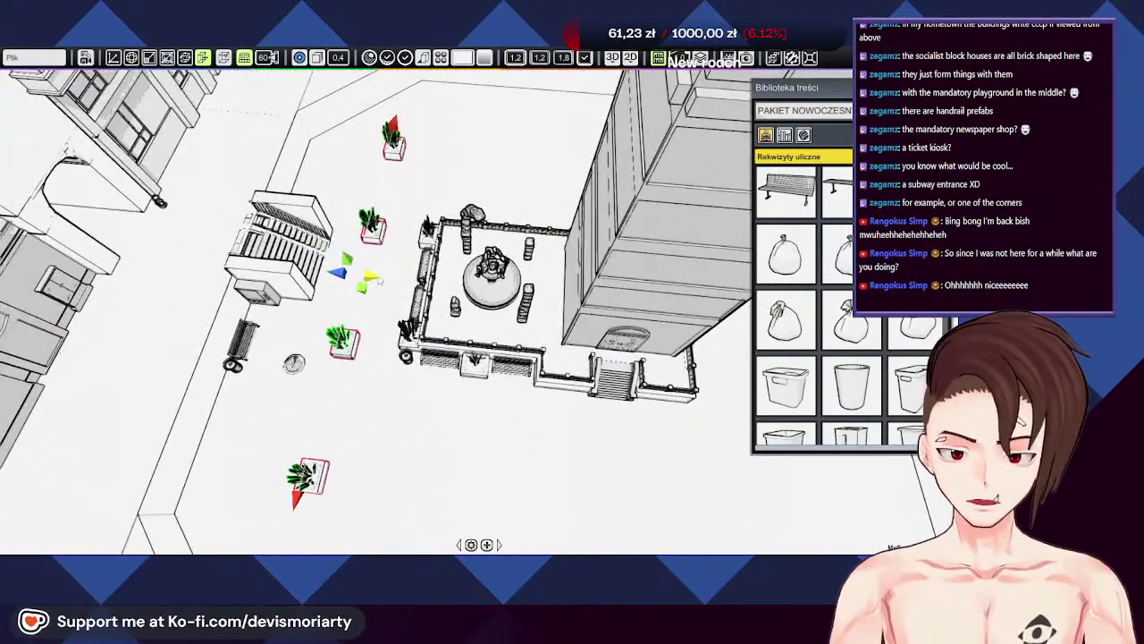
shift+drag(400, 283, 719, 357)
key(w)
Step: Adjust the duplicated planter row's distance from the plaza edge so it mirrors the original row
middle_drag(650, 364, 508, 317)
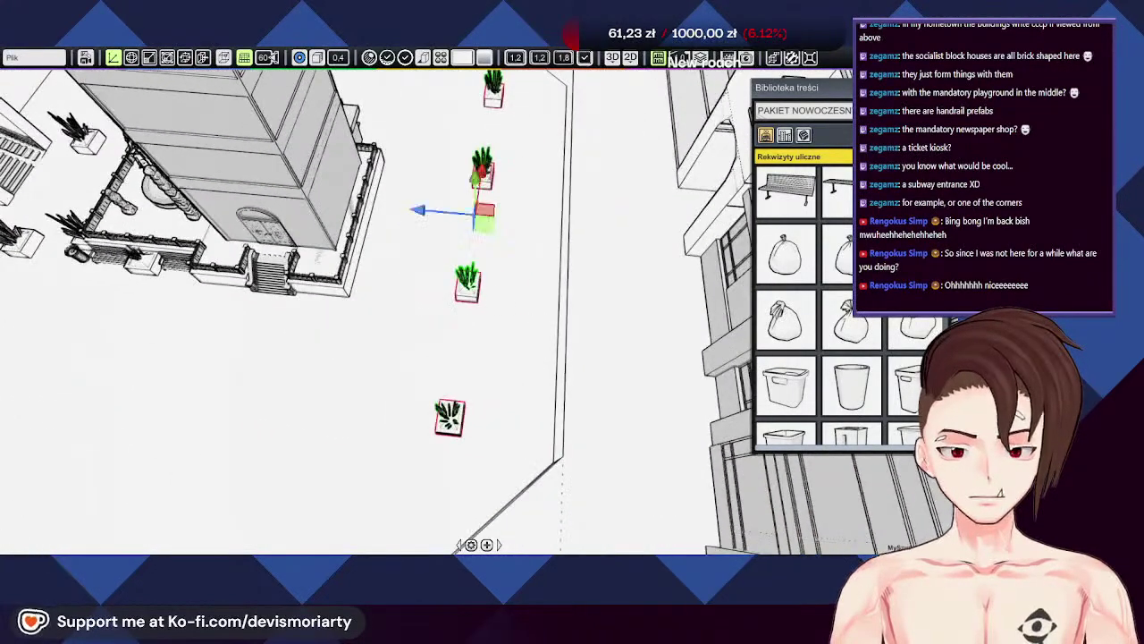
mouse_move(508, 316)
right_down()
mouse_move(519, 318)
mouse_move(525, 359)
right_up()
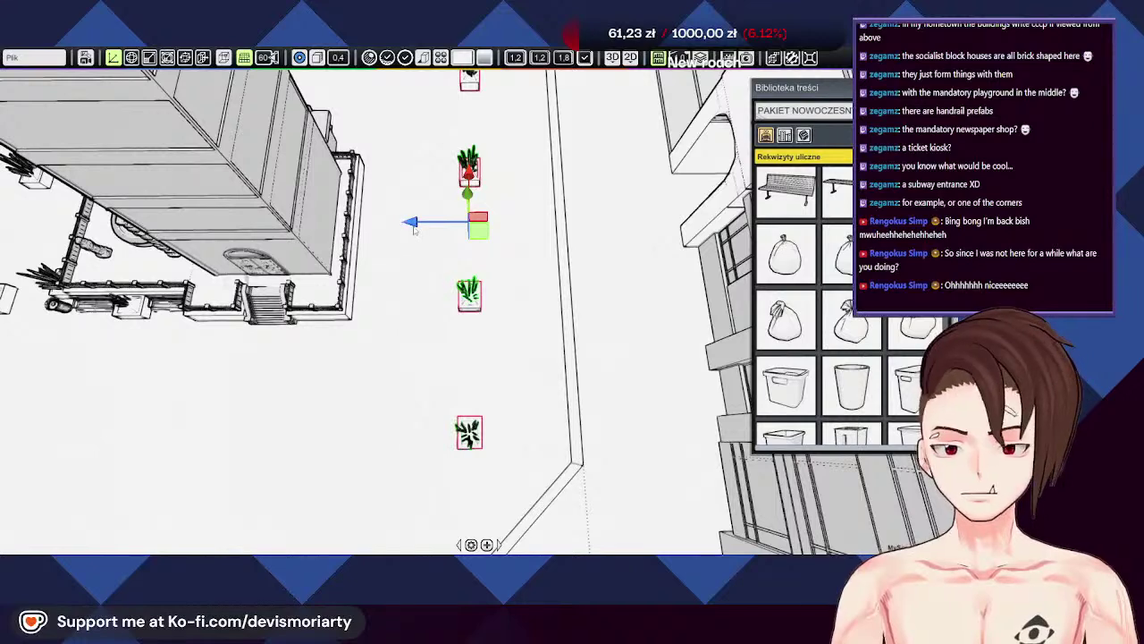
drag(413, 224, 422, 258)
scroll(460, 244, down, 3)
middle_drag(424, 260, 567, 336)
right_drag(567, 336, 588, 322)
scroll(559, 397, down, 3)
right_drag(558, 358, 558, 348)
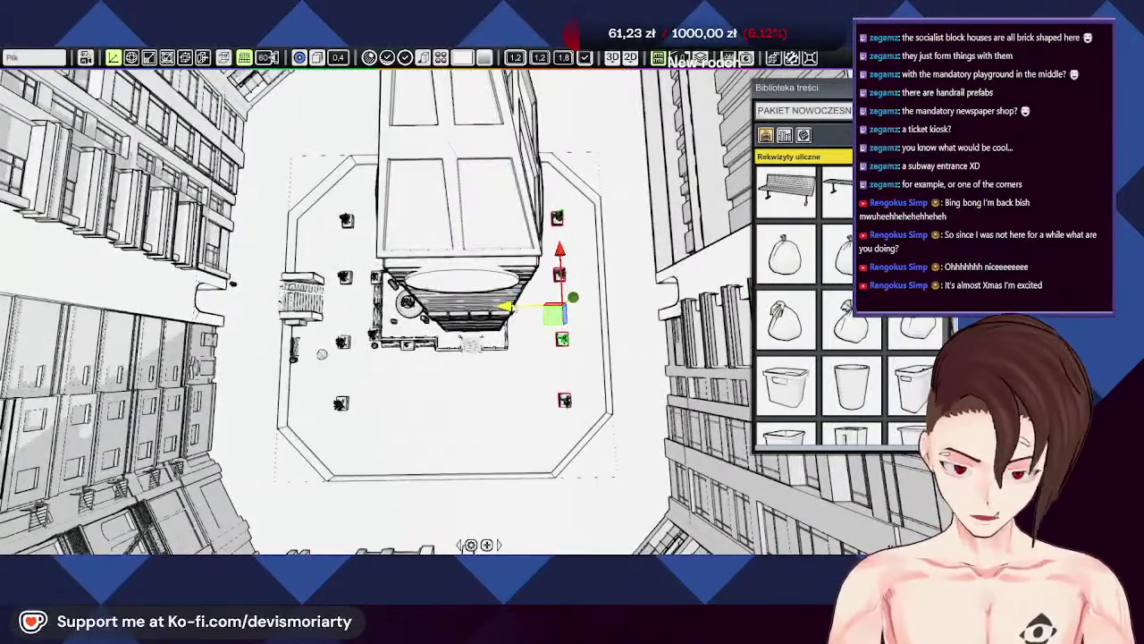
drag(507, 308, 511, 307)
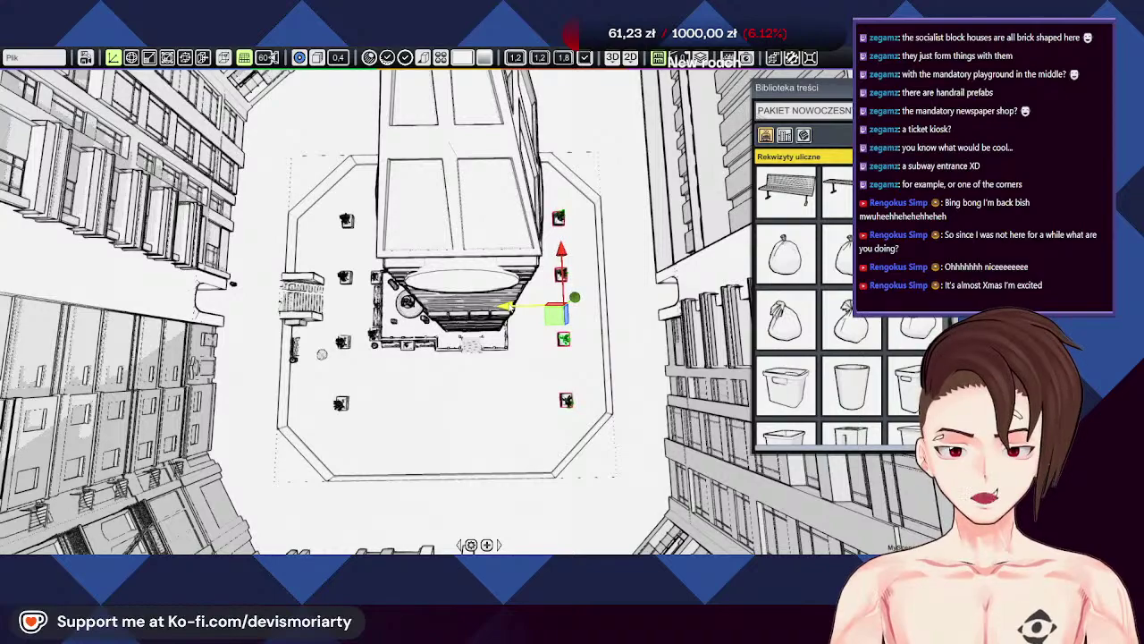
Step: Select the side wall next to the bench and the handrails of the plaza staircase
key(a)
key(w)
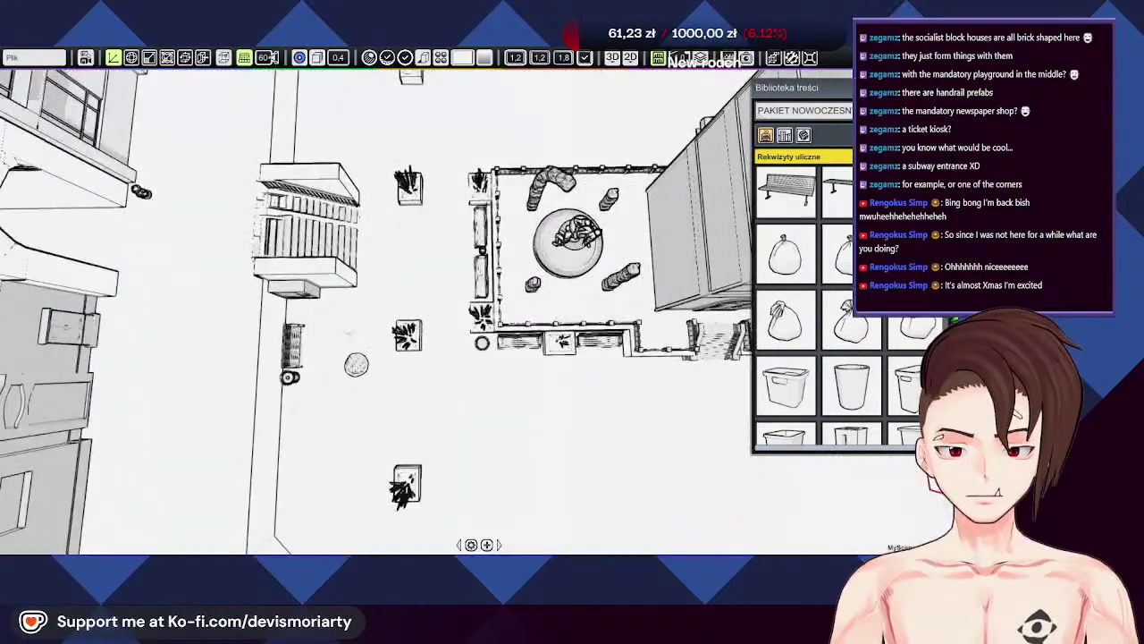
right_drag(357, 237, 246, 242)
key(w)
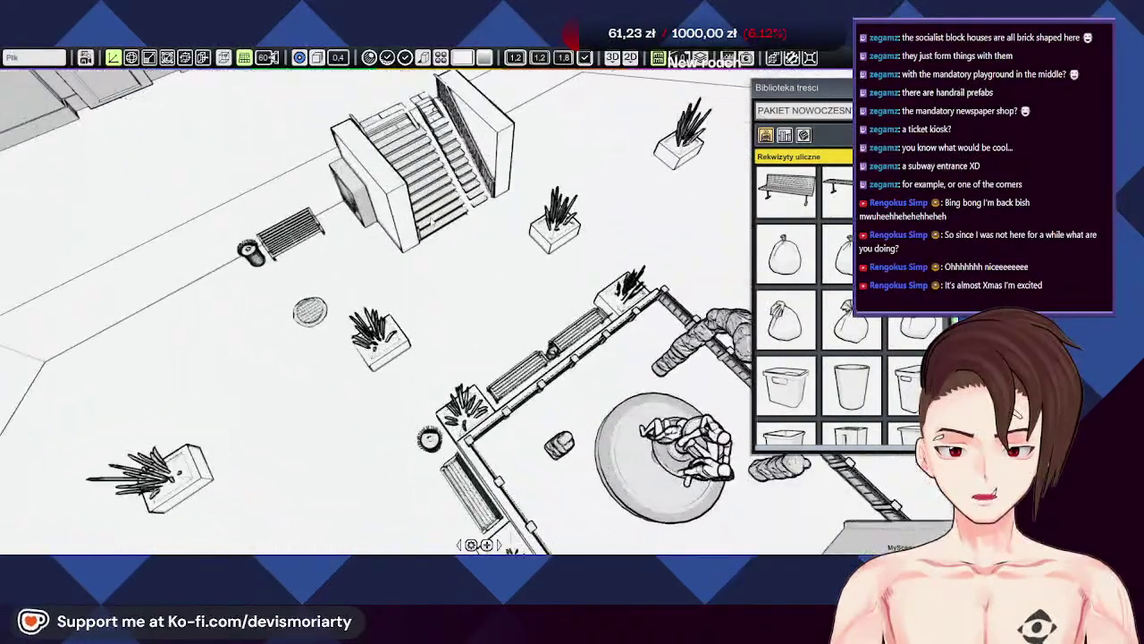
key(w)
right_drag(397, 255, 295, 277)
click(360, 264)
key(w)
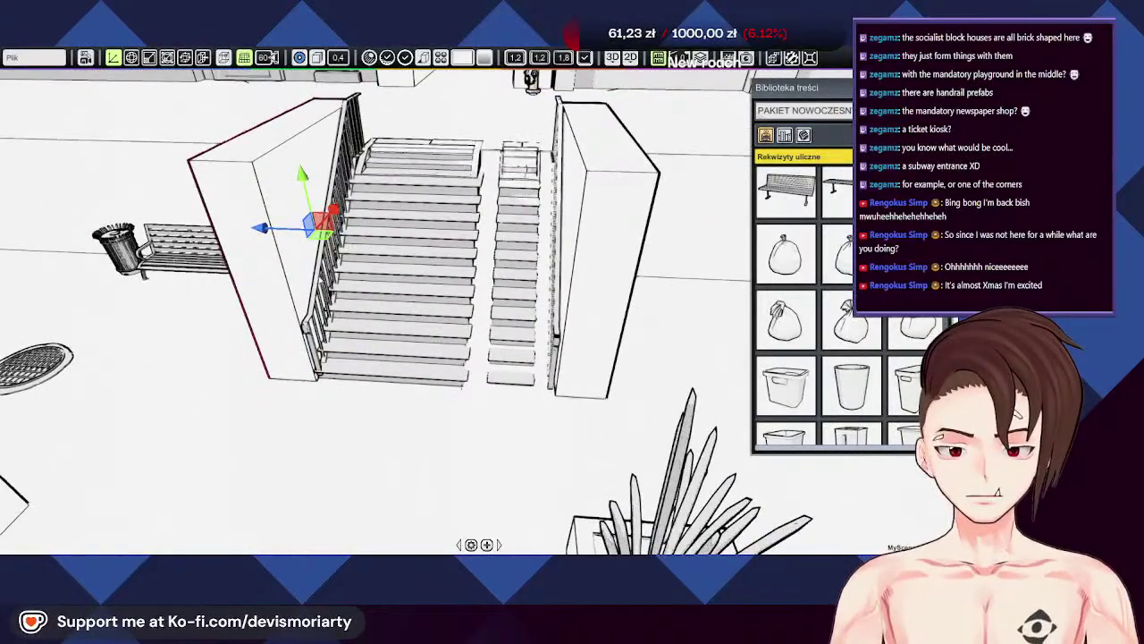
click(320, 281)
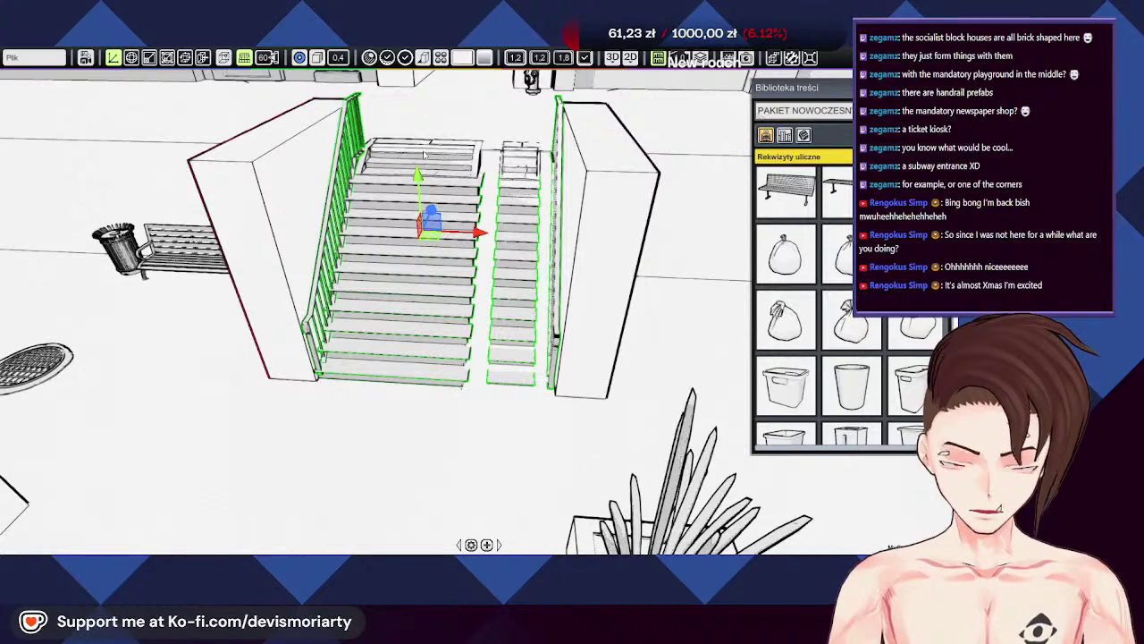
Step: Extend the staircase selection to both flights of steps, the wide flight's top landing and the opposite side wall
click(487, 169)
click(393, 259)
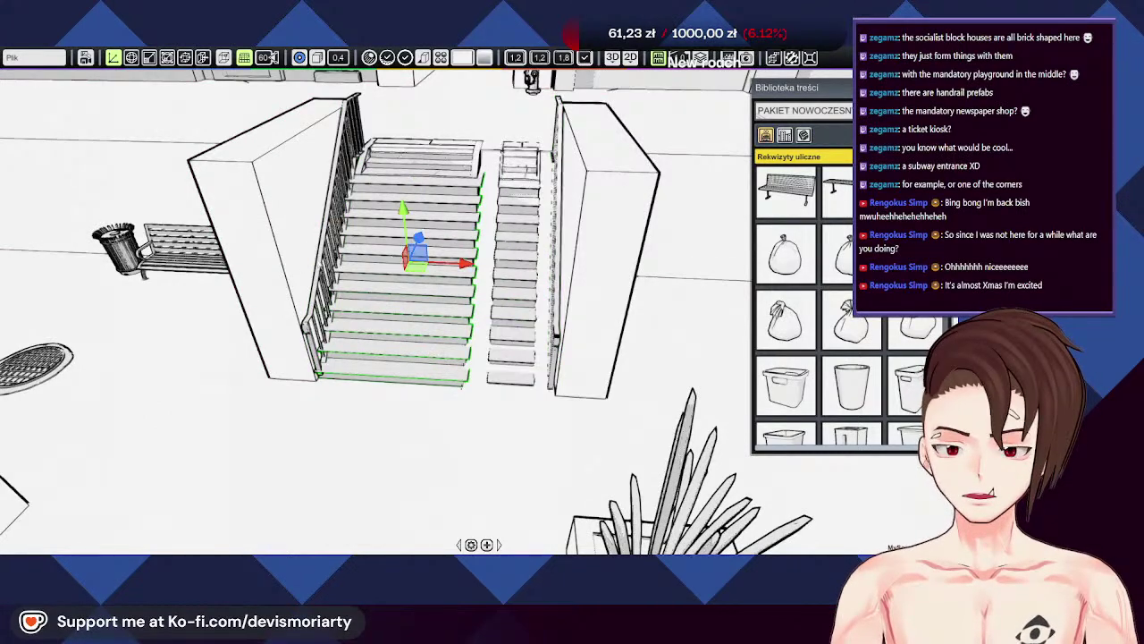
shift+click(338, 223)
shift+click(554, 335)
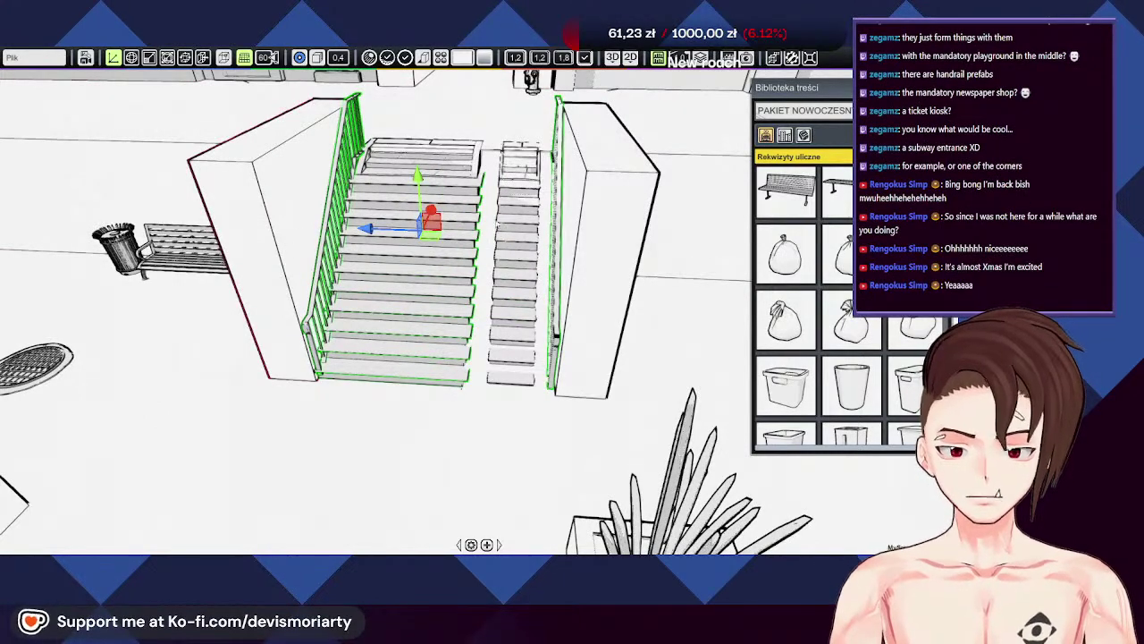
shift+click(506, 170)
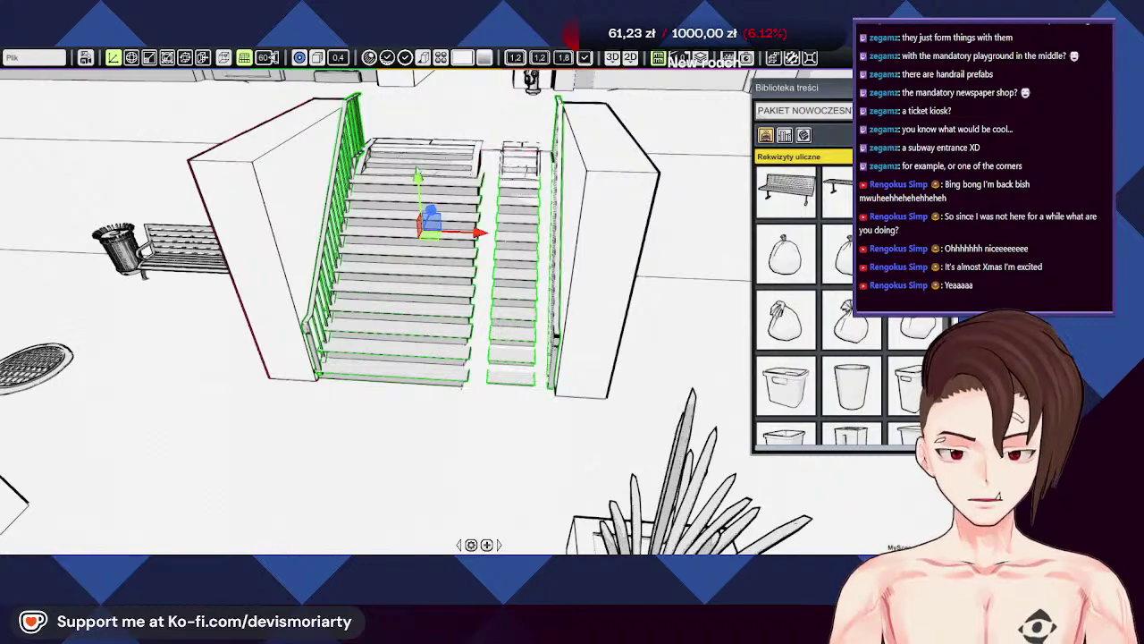
shift+click(413, 166)
shift+click(562, 235)
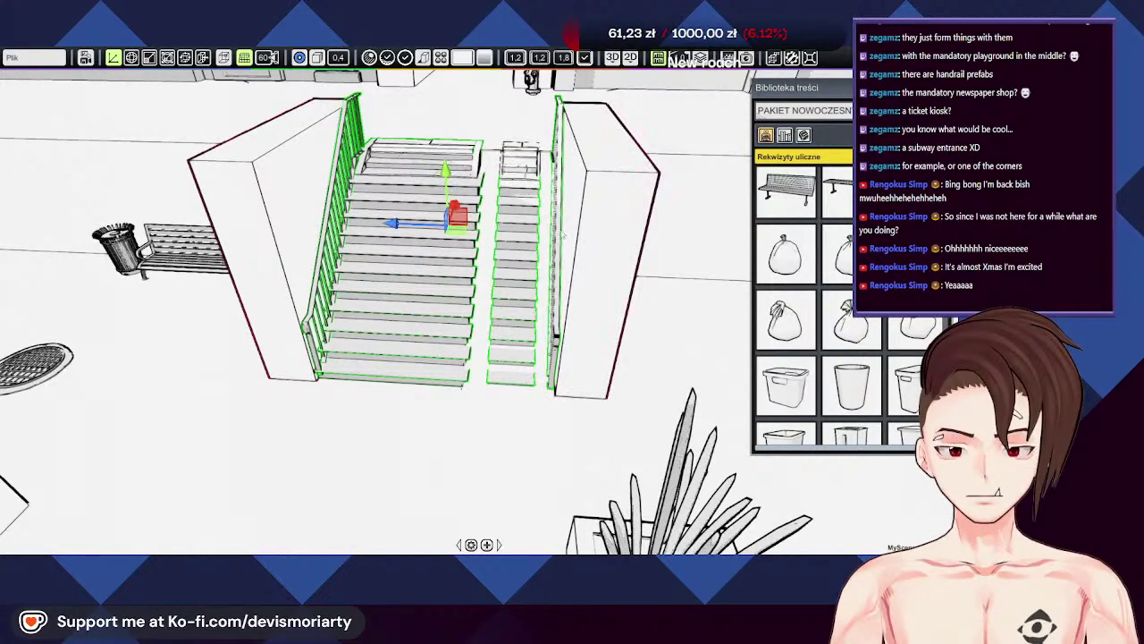
Step: Try duplicating the selected staircase parts directly in front of the original, towards the fountain
right_drag(563, 234, 715, 278)
scroll(715, 277, down, 5)
scroll(494, 304, up, 3)
key(t)
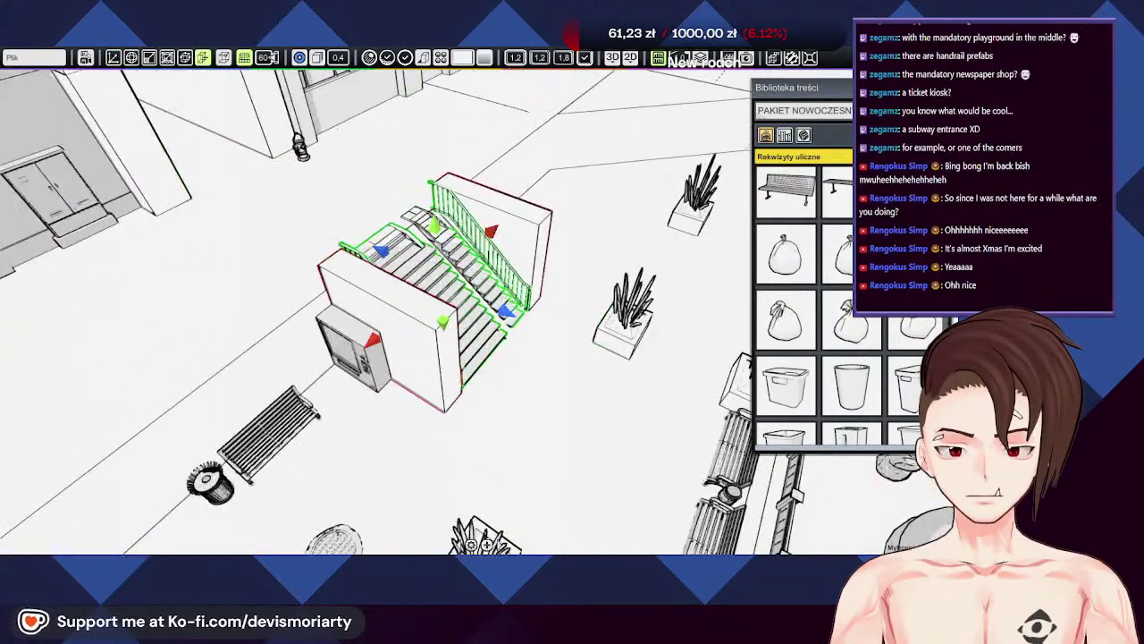
drag(506, 312, 697, 400)
scroll(697, 401, down, 5)
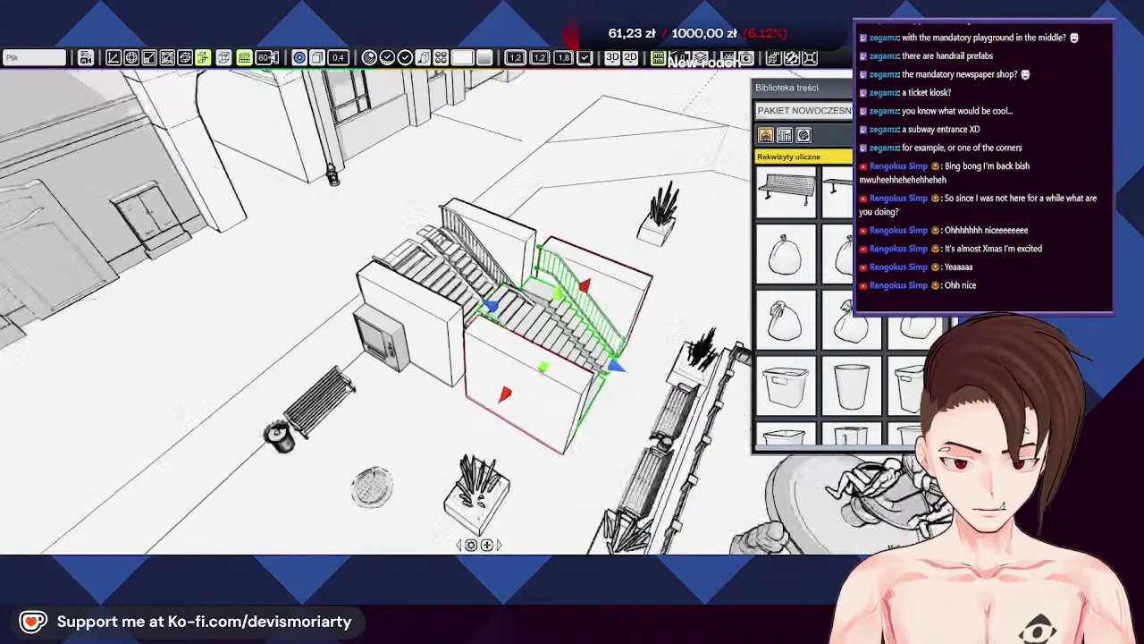
scroll(494, 313, up, 5)
right_drag(501, 312, 394, 286)
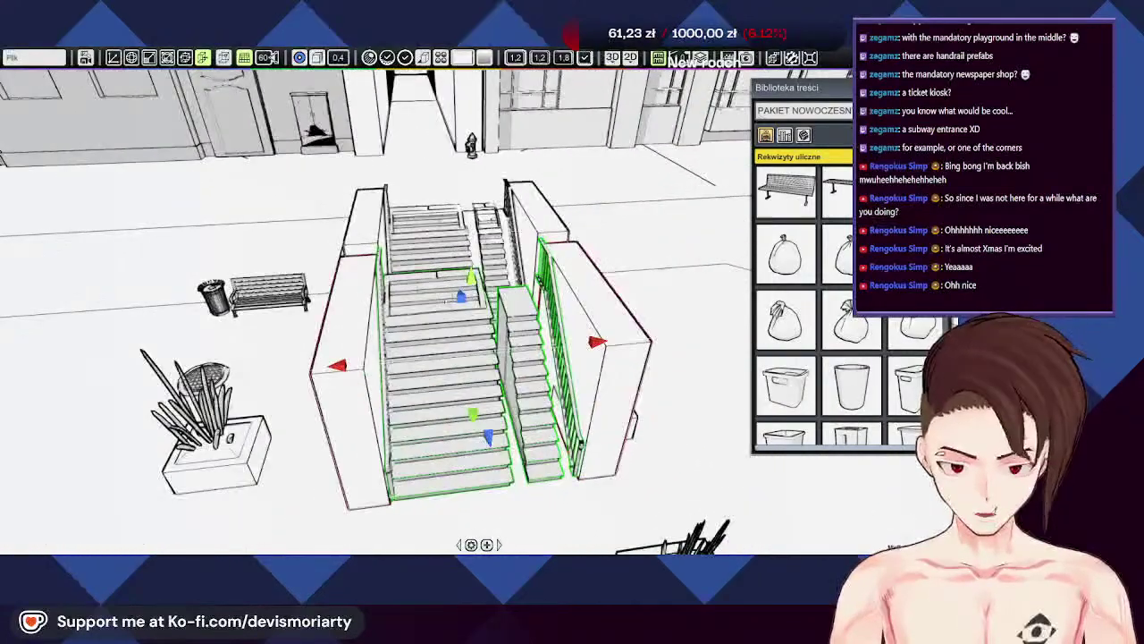
key(ctrl+z)
Step: Add the narrow flight's missing top landing to the staircase selection
scroll(447, 295, up, 5)
scroll(447, 294, down, 3)
middle_drag(447, 223, 447, 483)
scroll(482, 312, up, 3)
scroll(483, 313, down, 2)
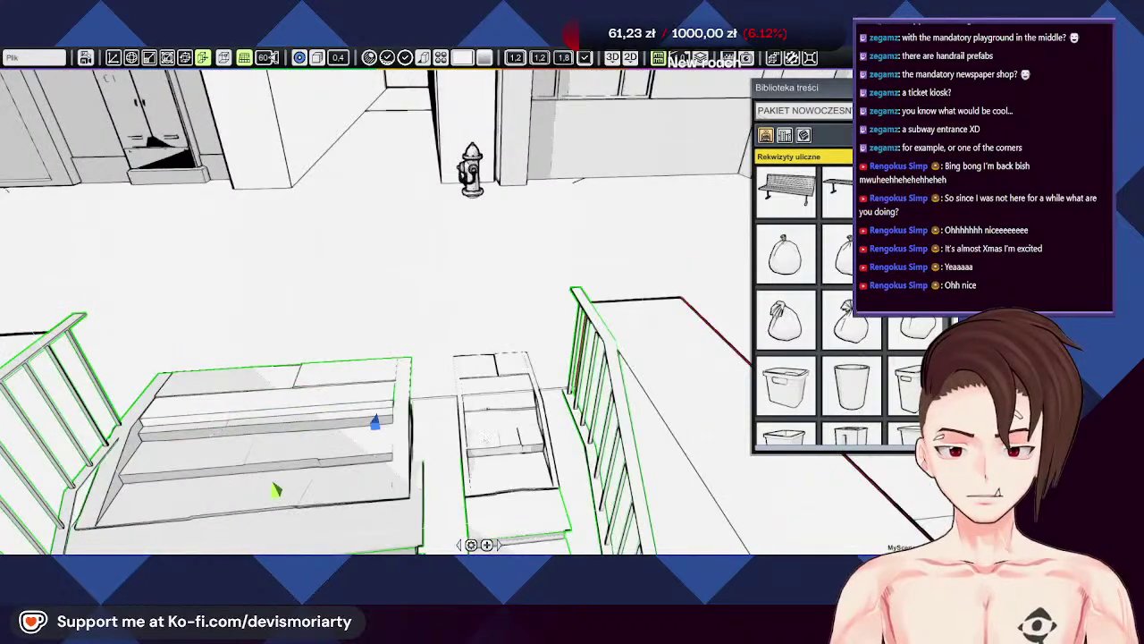
scroll(276, 489, down, 3)
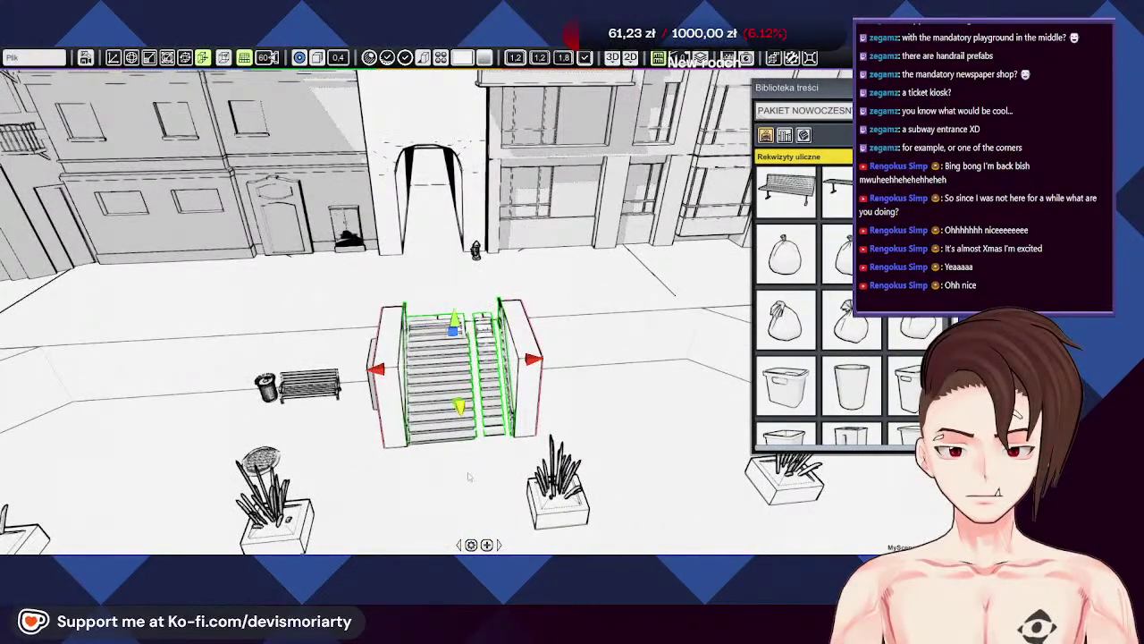
Step: Duplicate the complete staircase and move the copy across the plaza to the planter row beyond the clock tower
drag(490, 529, 492, 540)
scroll(491, 540, down, 4)
right_drag(492, 536, 679, 519)
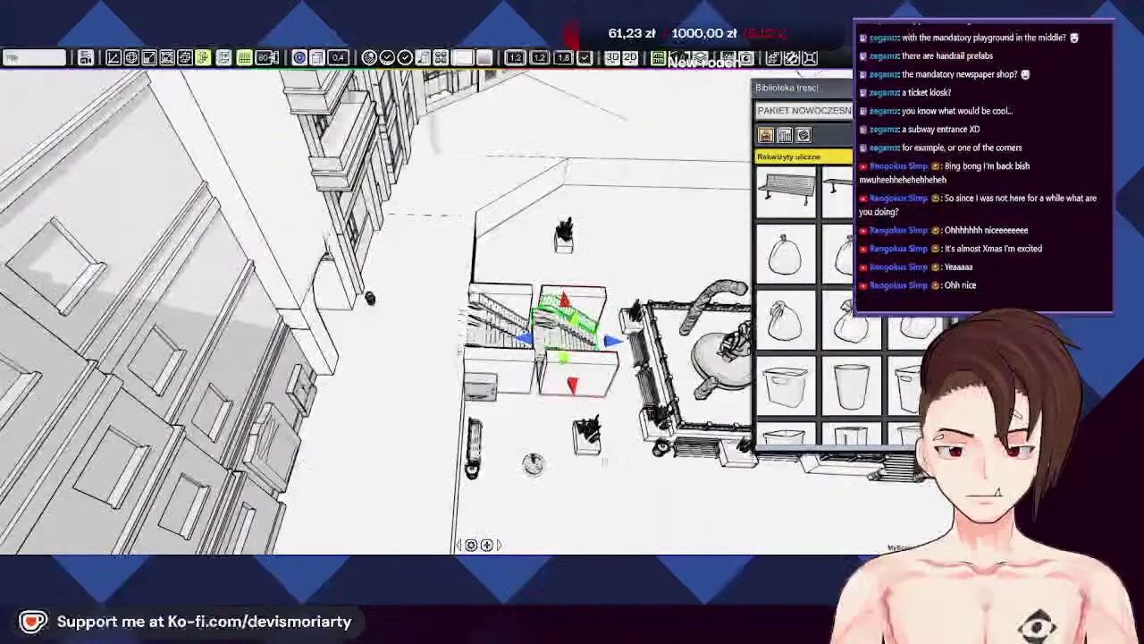
key(w)
right_drag(483, 340, 697, 340)
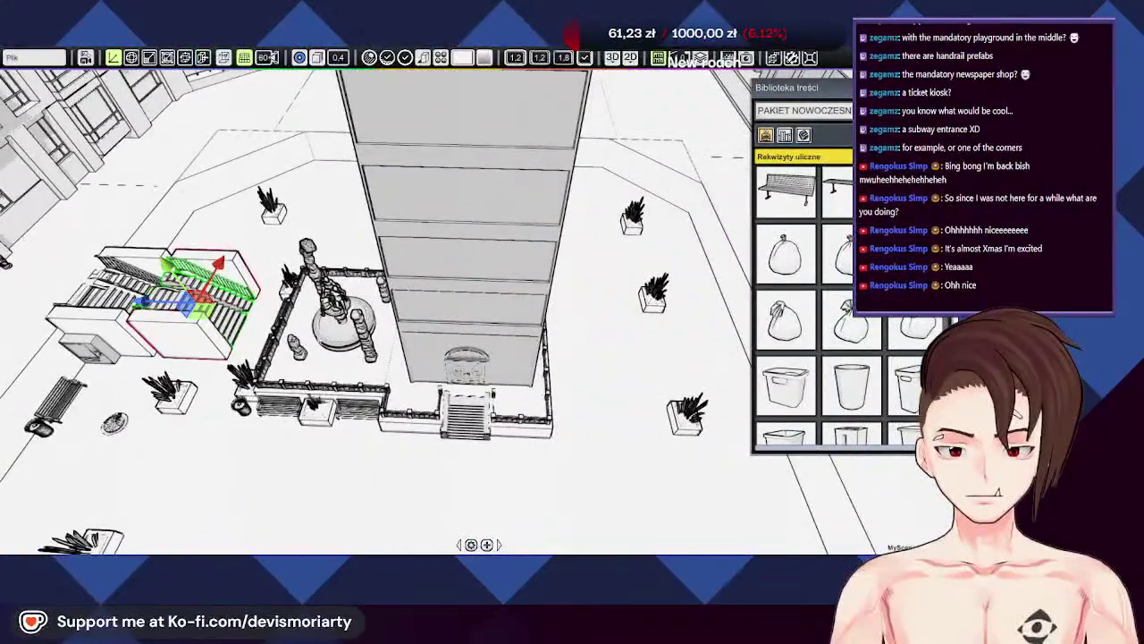
drag(143, 303, 646, 320)
Step: Rotate the duplicated staircase to face the plaza's interior and place it at the edge, aligned with the archway
right_drag(646, 320, 454, 388)
key(r)
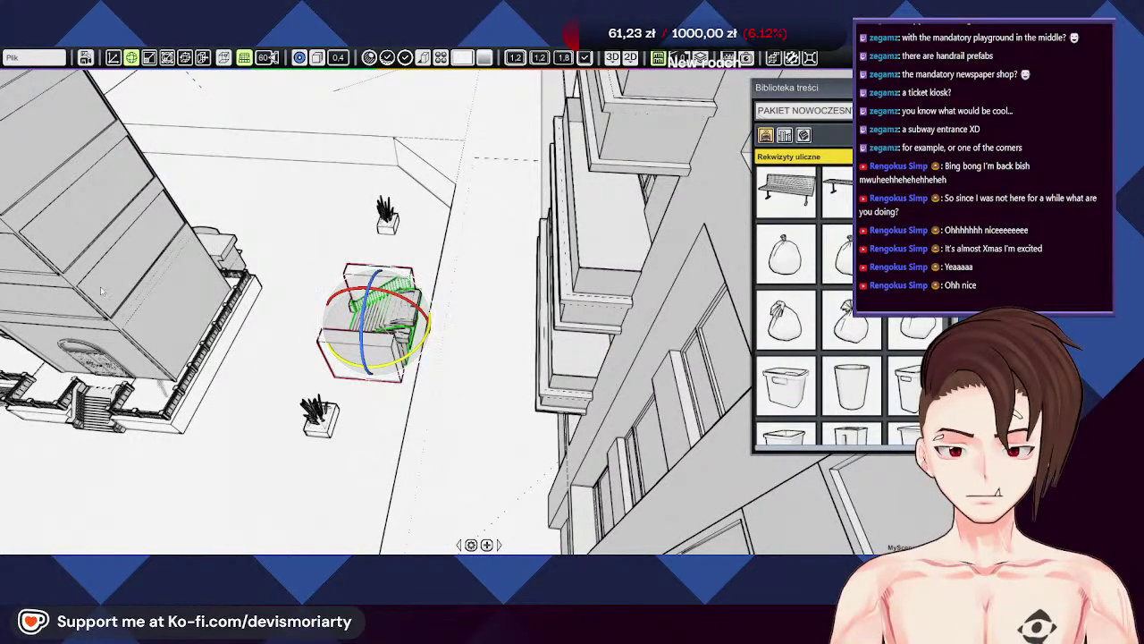
right_drag(224, 317, 522, 371)
key(w)
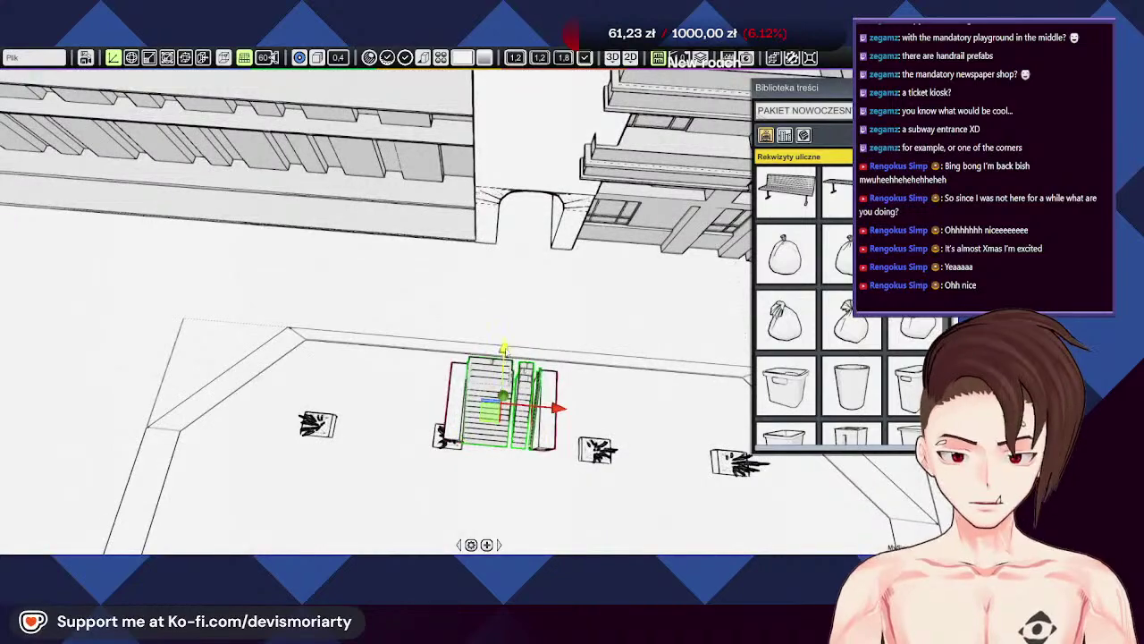
drag(505, 349, 514, 329)
right_drag(590, 390, 426, 362)
scroll(447, 284, up, 4)
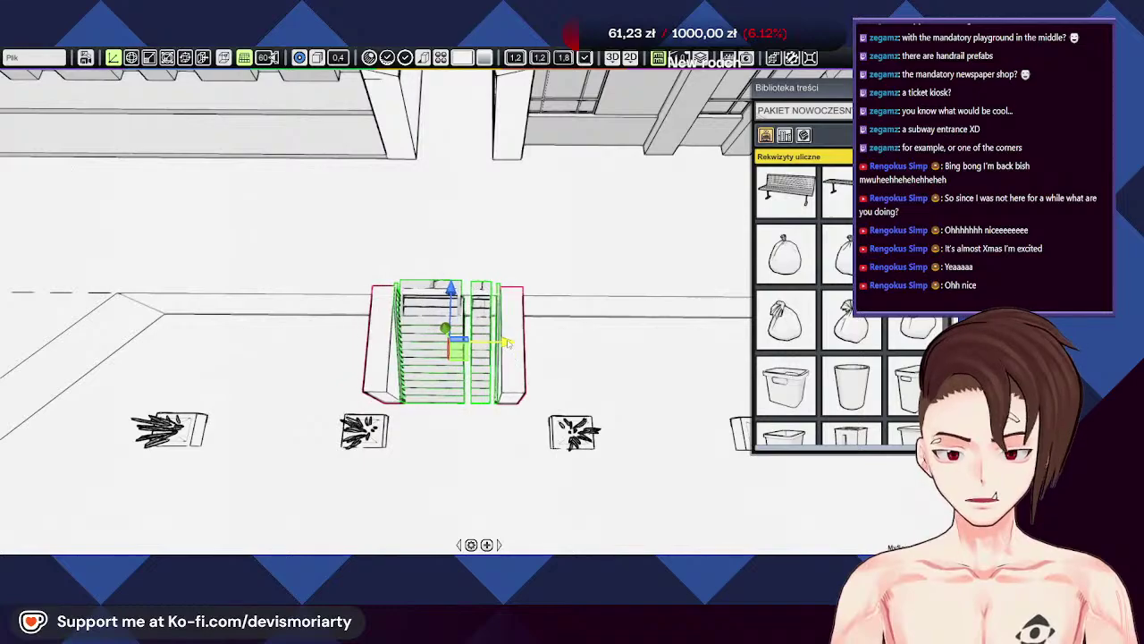
Step: Shift the duplicated staircase along the plaza edge so it sits between the two middle planters
middle_drag(508, 342, 551, 330)
right_drag(551, 329, 286, 385)
scroll(449, 242, up, 3)
scroll(435, 301, down, 4)
scroll(621, 302, down, 3)
scroll(438, 344, down, 4)
scroll(427, 362, down, 3)
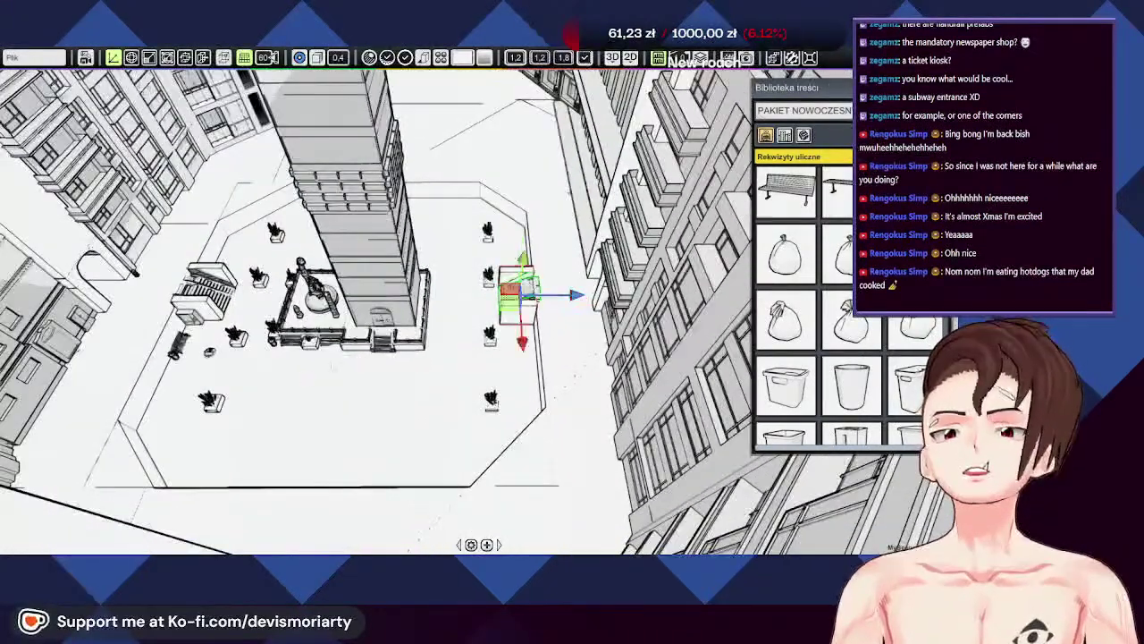
scroll(283, 386, up, 1)
middle_drag(237, 389, 320, 370)
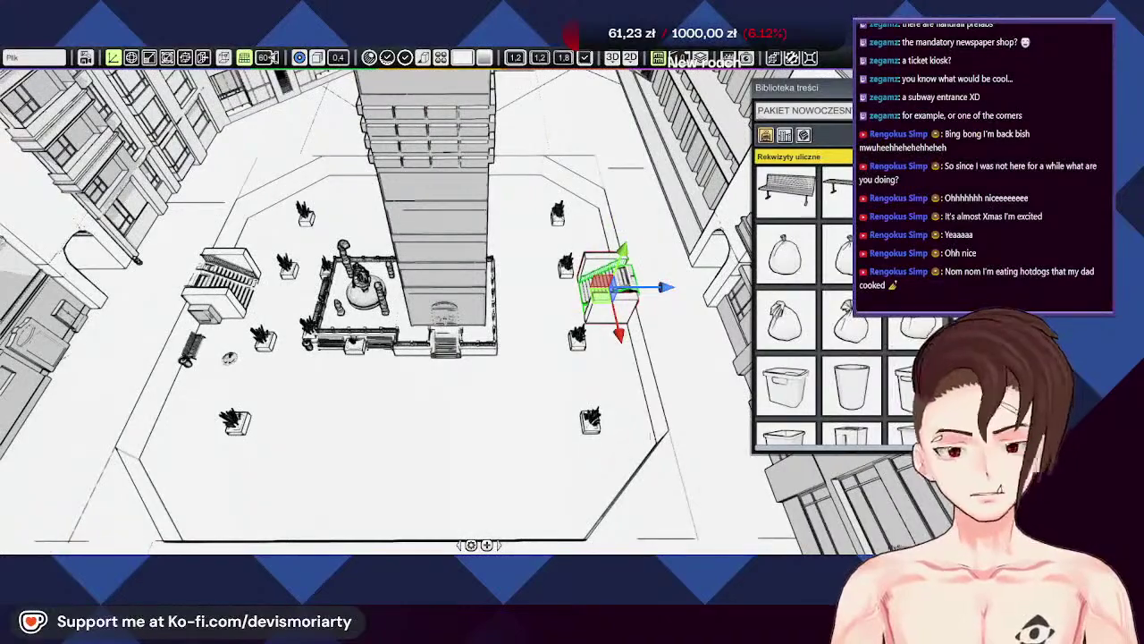
Step: Select the four planters with their plants beside the duplicated staircase and move the row inward, towards the clock tower
middle_drag(679, 436, 478, 445)
scroll(473, 446, up, 3)
click(449, 476)
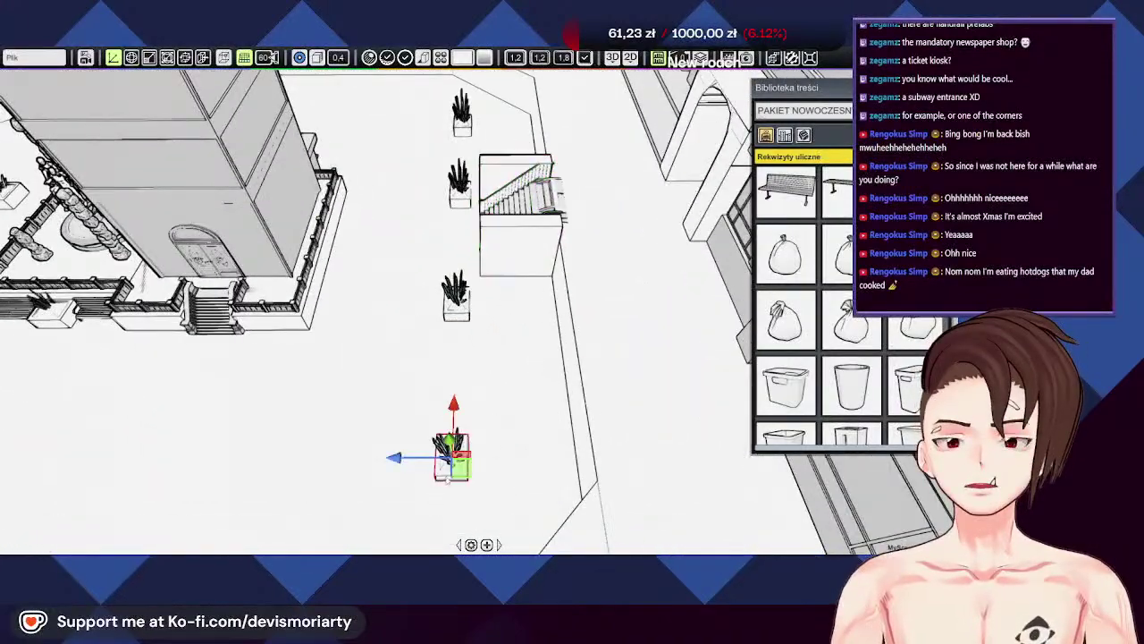
scroll(449, 476, up, 3)
right_drag(448, 477, 445, 406)
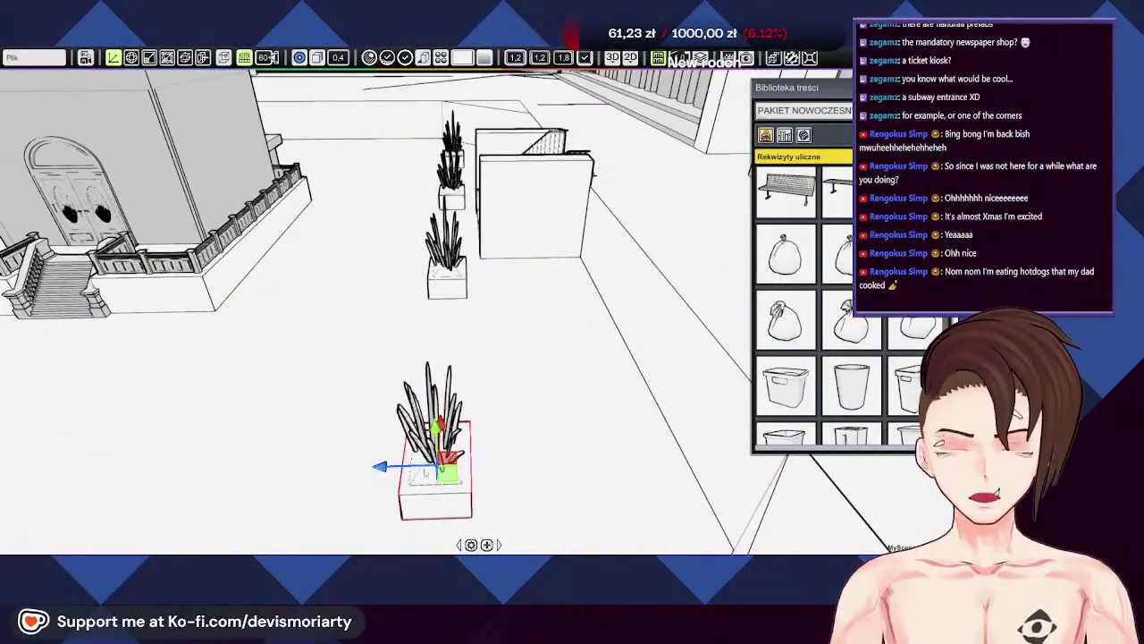
scroll(416, 281, up, 3)
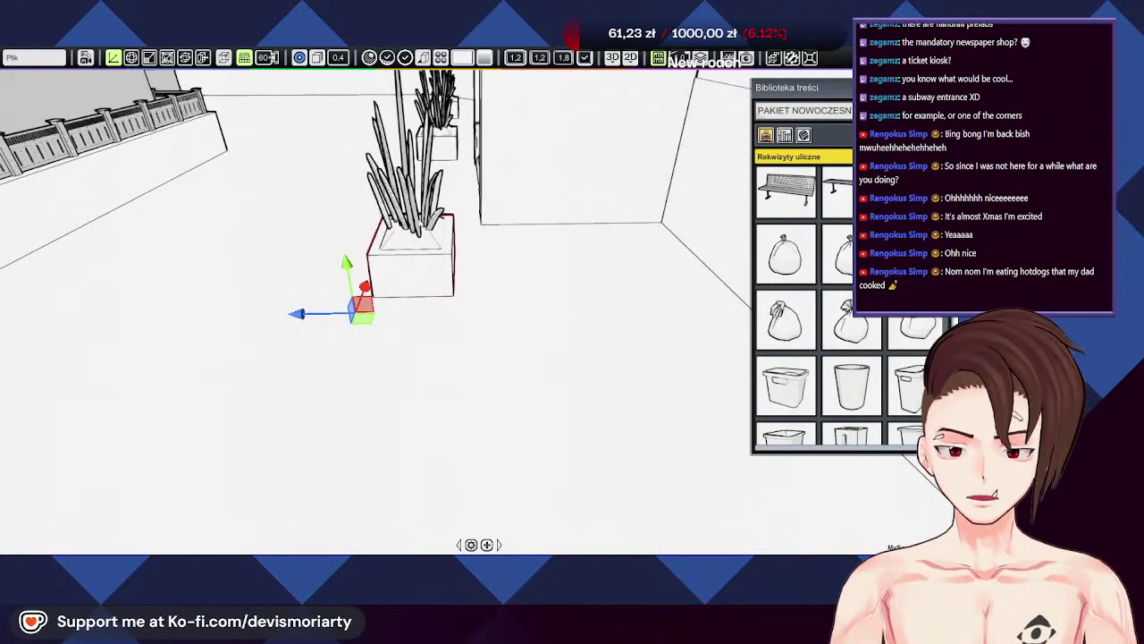
shift+click(416, 224)
right_drag(416, 224, 438, 236)
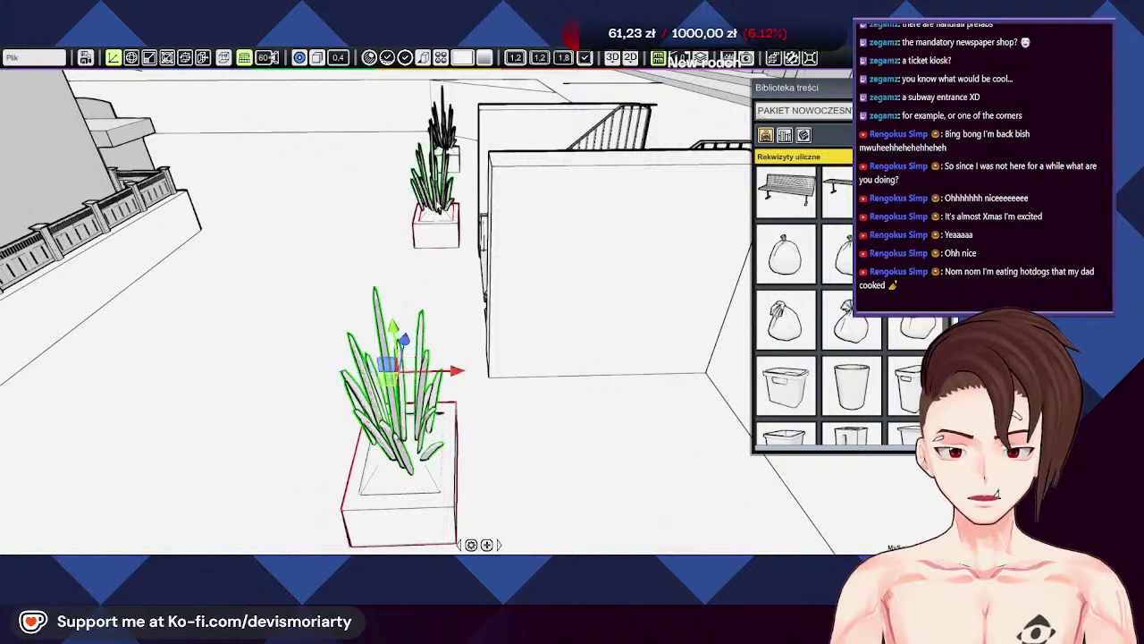
shift+click(454, 163)
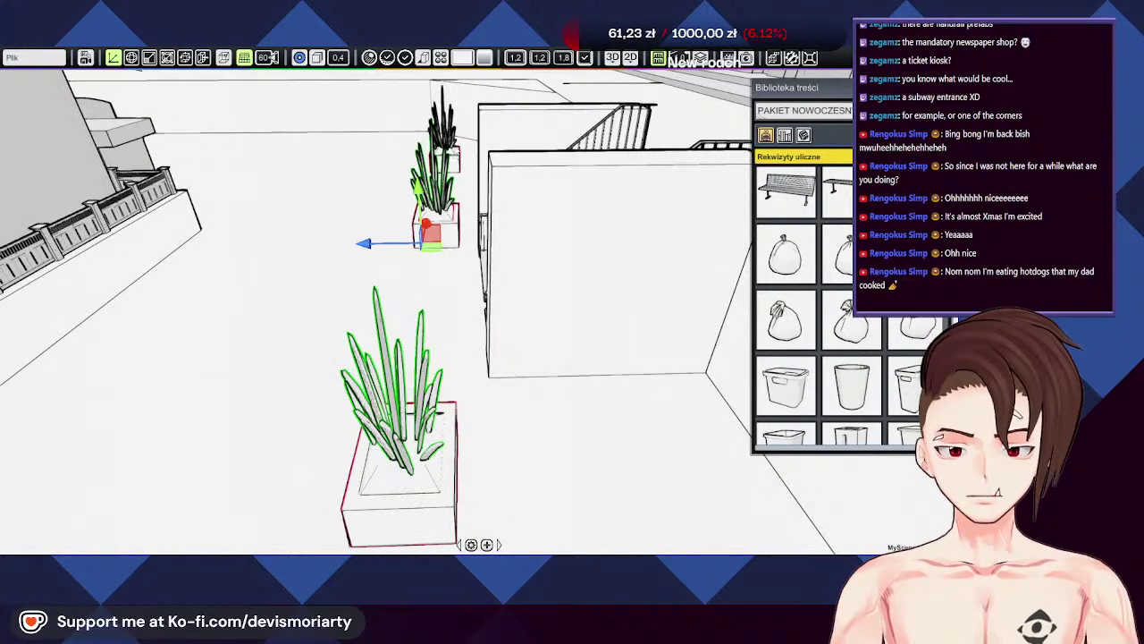
scroll(402, 195, down, 5)
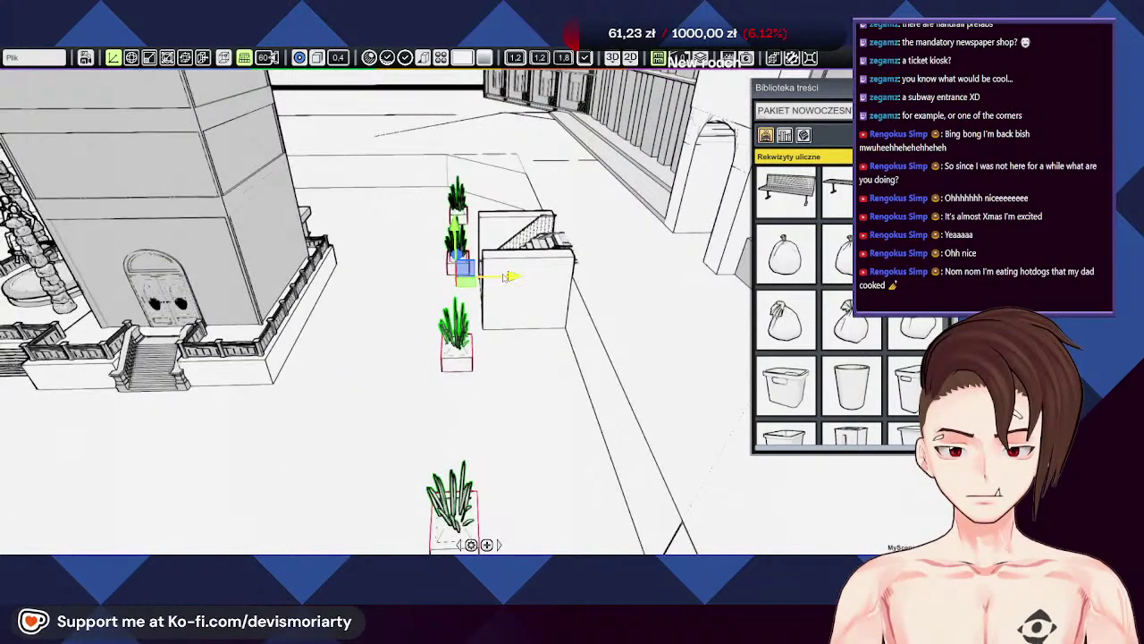
drag(506, 277, 479, 277)
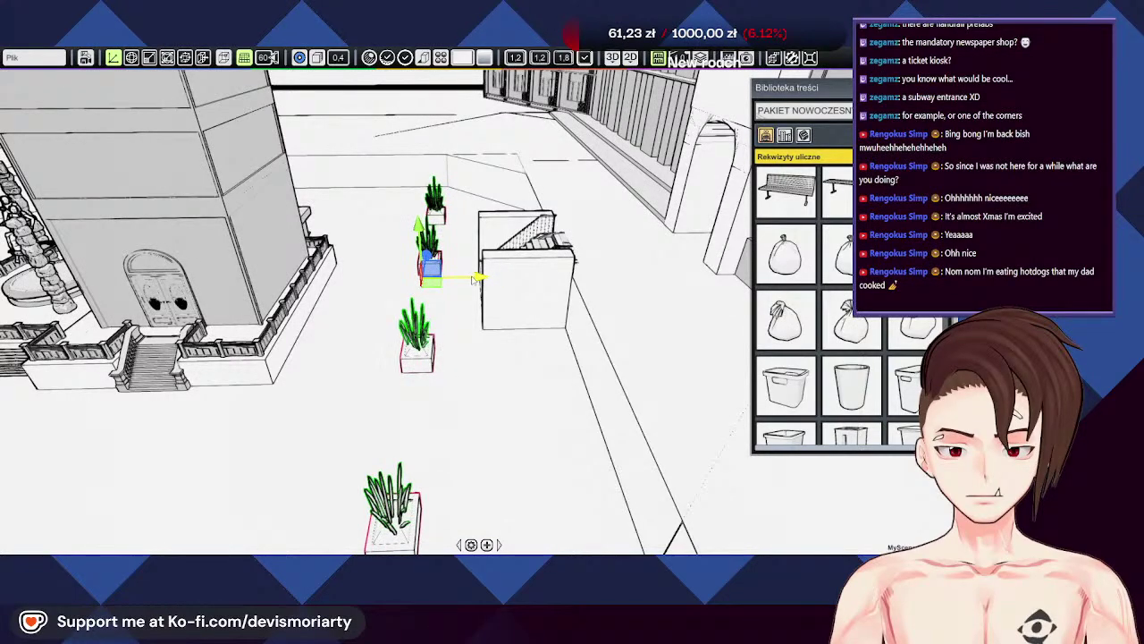
scroll(403, 299, down, 4)
middle_drag(320, 318, 378, 323)
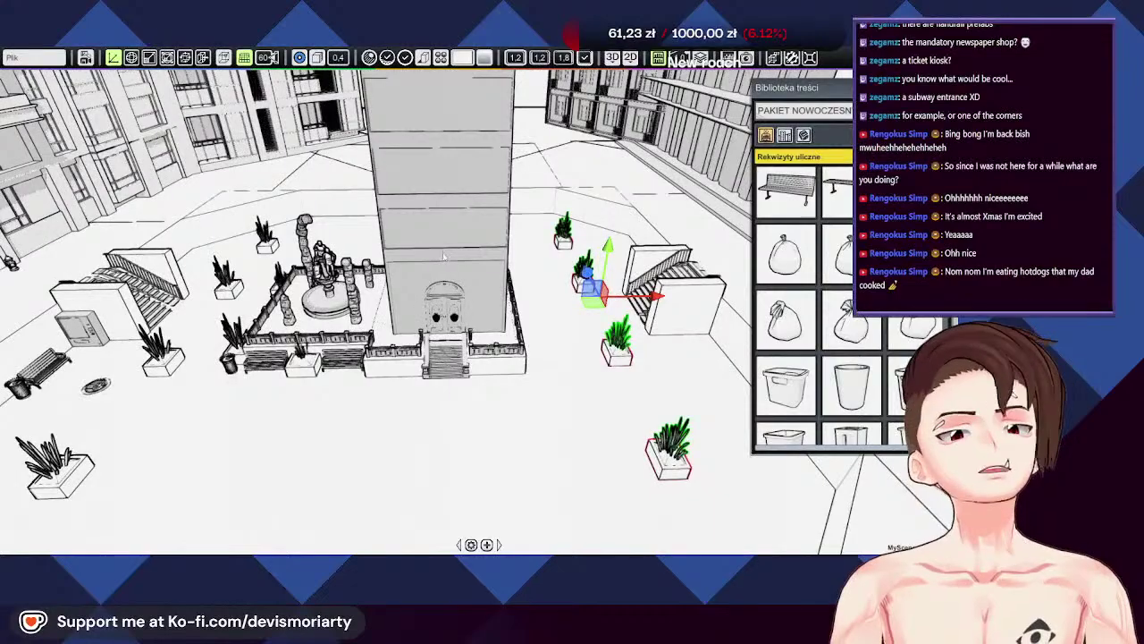
Step: Select the planters of the opposite row, between the original staircase and the fountain, starting from the open end of the plaza
right_drag(527, 225, 339, 345)
scroll(246, 407, down, 5)
right_drag(295, 505, 313, 474)
middle_drag(355, 527, 516, 391)
scroll(516, 391, up, 15)
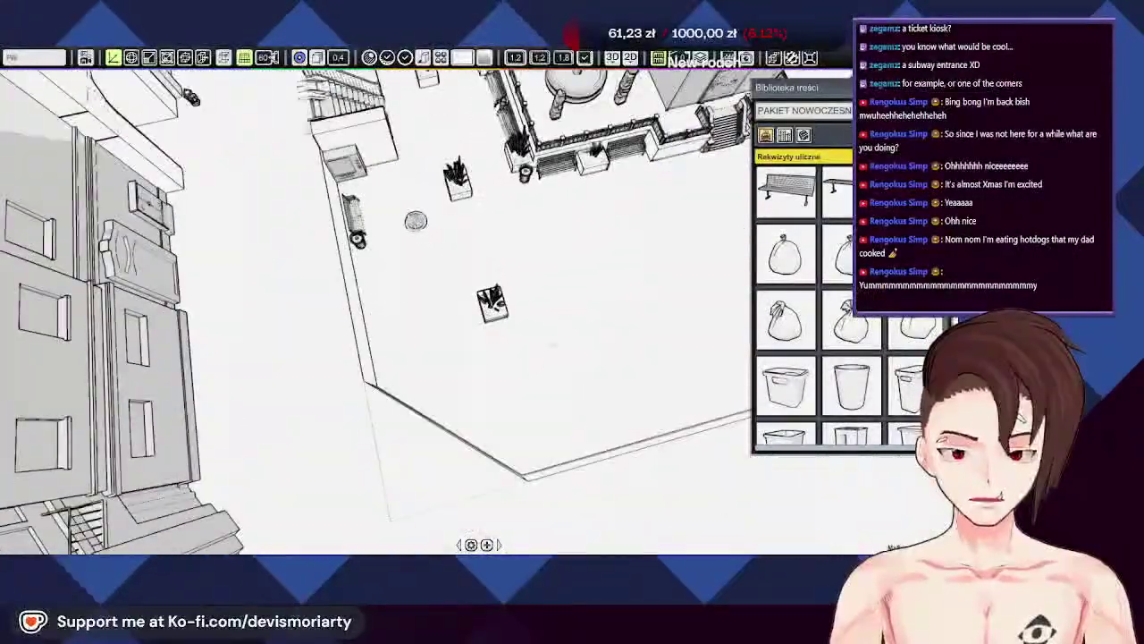
scroll(515, 391, down, 8)
right_drag(515, 391, 494, 303)
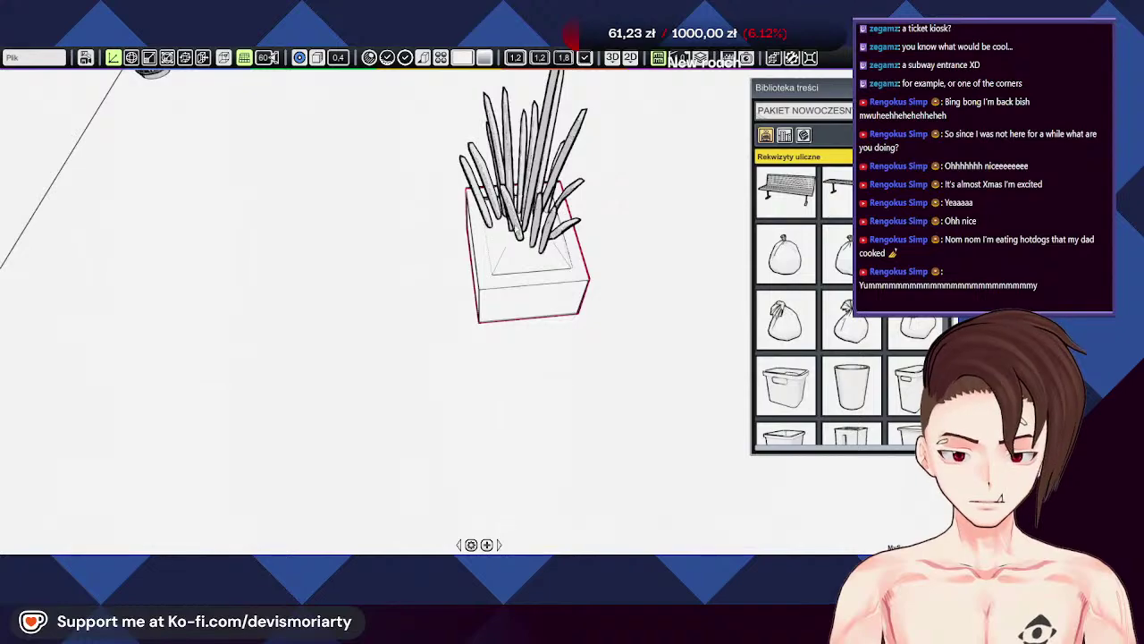
scroll(491, 407, down, 6)
scroll(491, 408, up, 3)
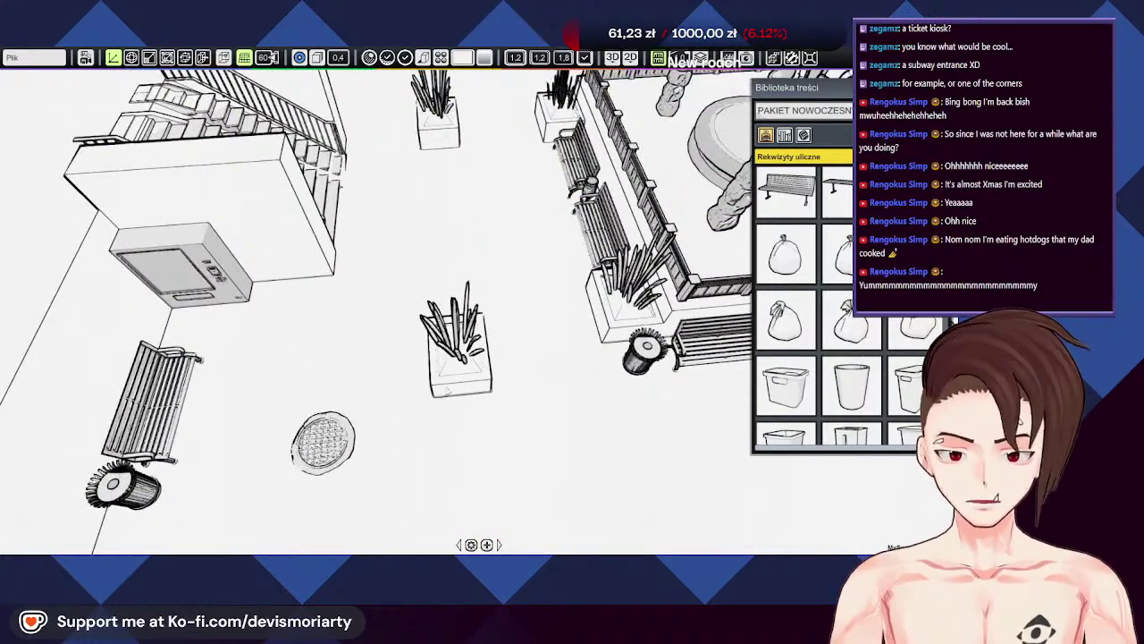
middle_drag(474, 234, 474, 265)
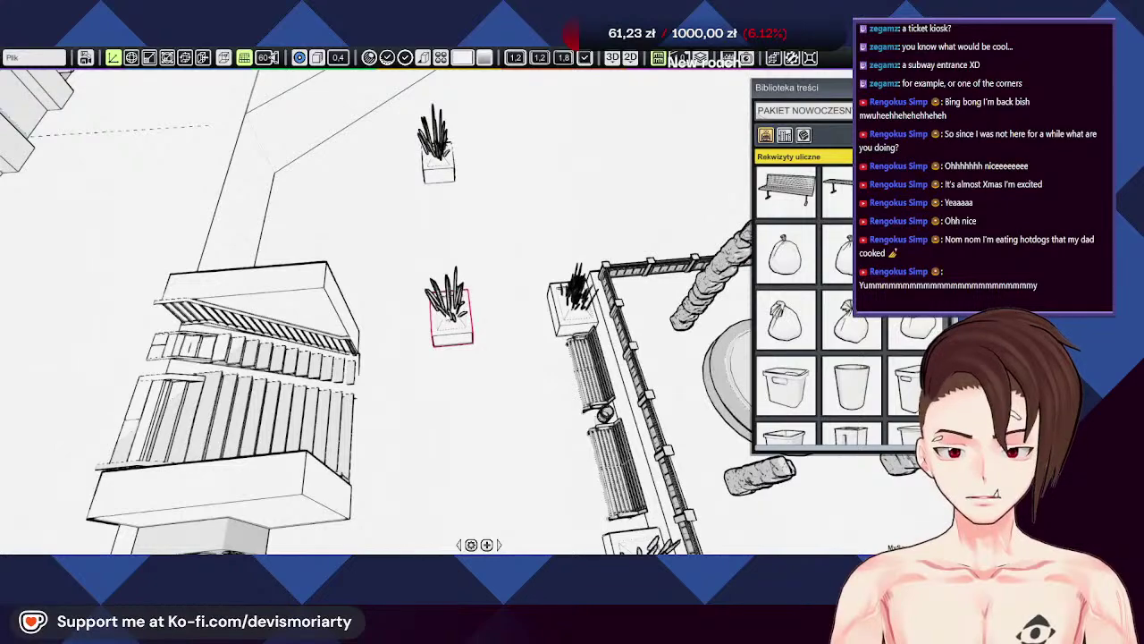
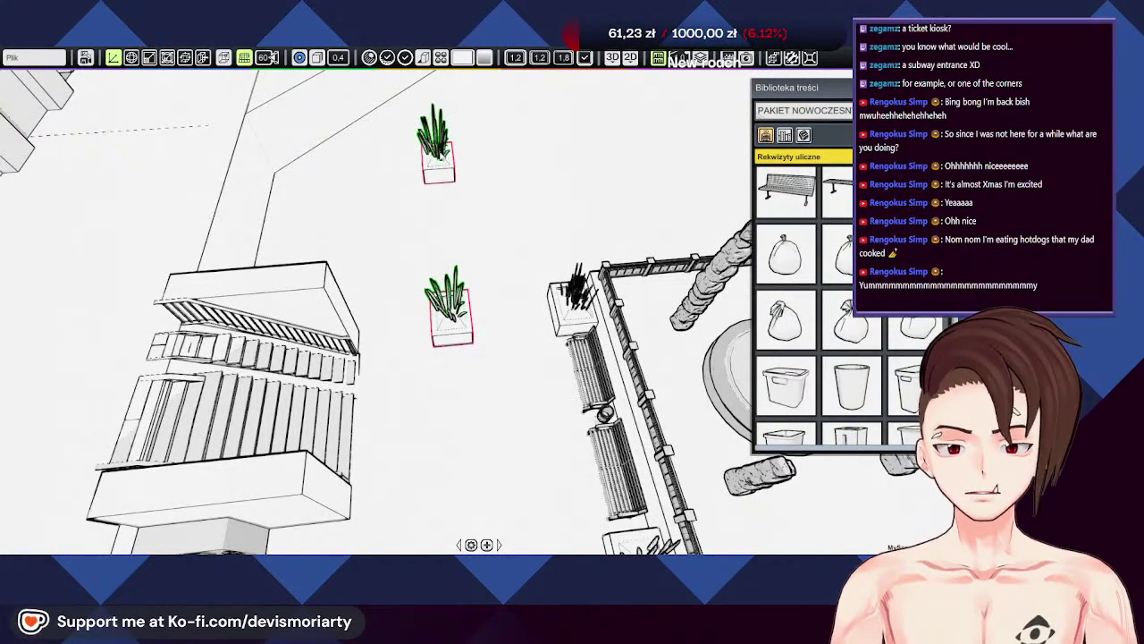
Step: Duplicate both selected planter rows with their plants and move the copies back over the clock-tower plaza
scroll(465, 295, down, 10)
right_drag(465, 295, 376, 366)
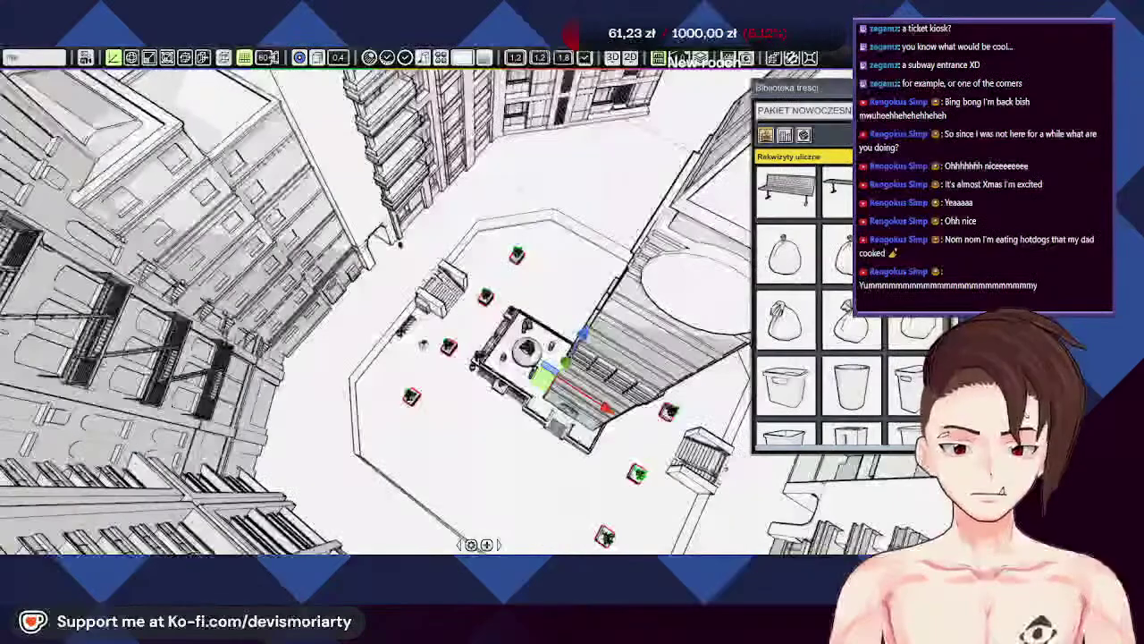
right_drag(509, 473, 450, 485)
key(u)
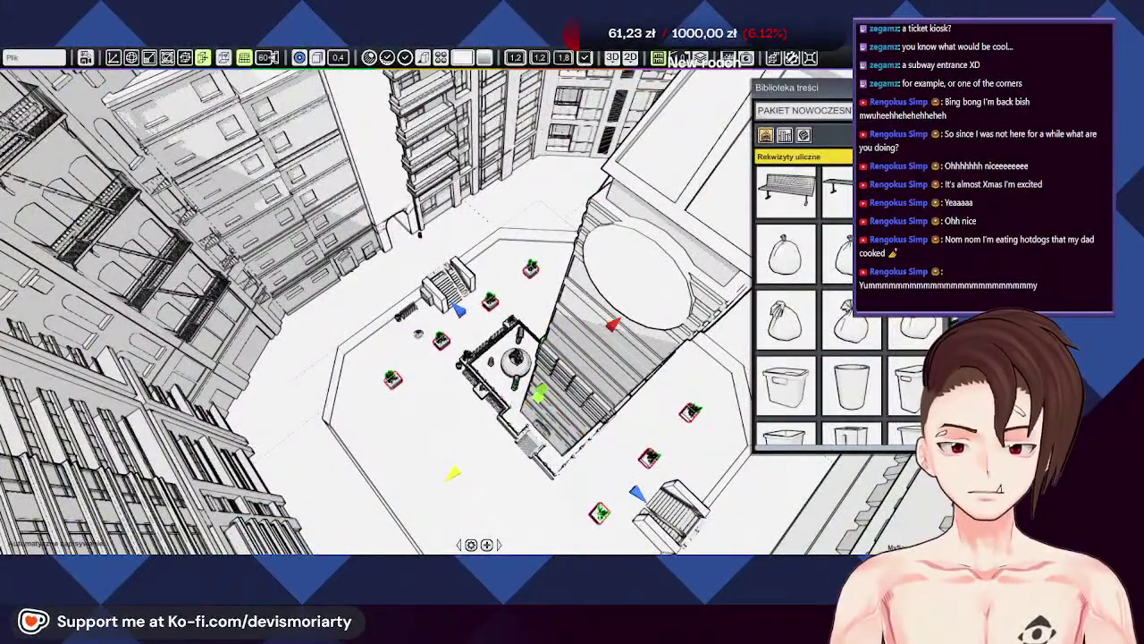
scroll(460, 320, down, 5)
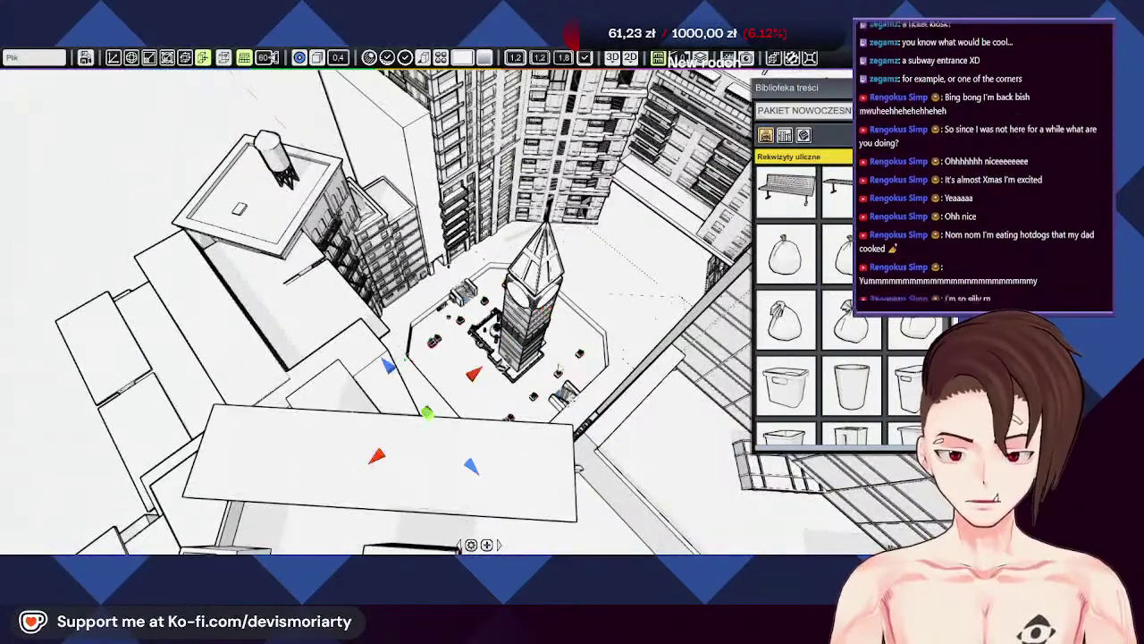
right_drag(316, 488, 269, 505)
key(w)
drag(424, 351, 503, 354)
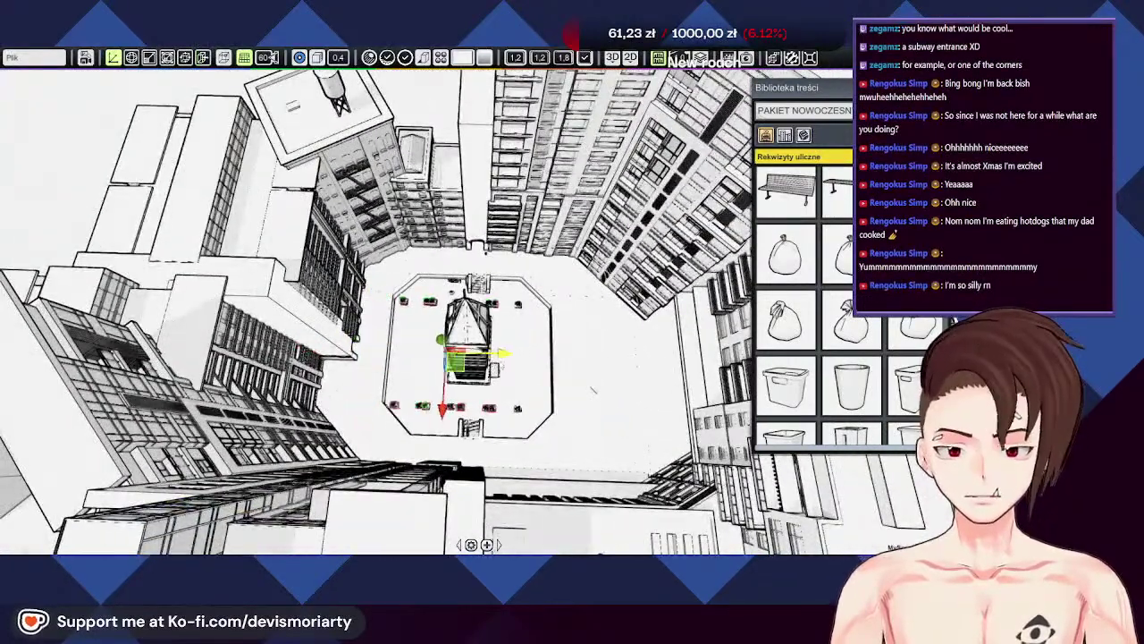
Step: Rotate the duplicated planter rows a quarter turn around the clock tower so they line the plaza's two remaining sides
scroll(489, 422, up, 2)
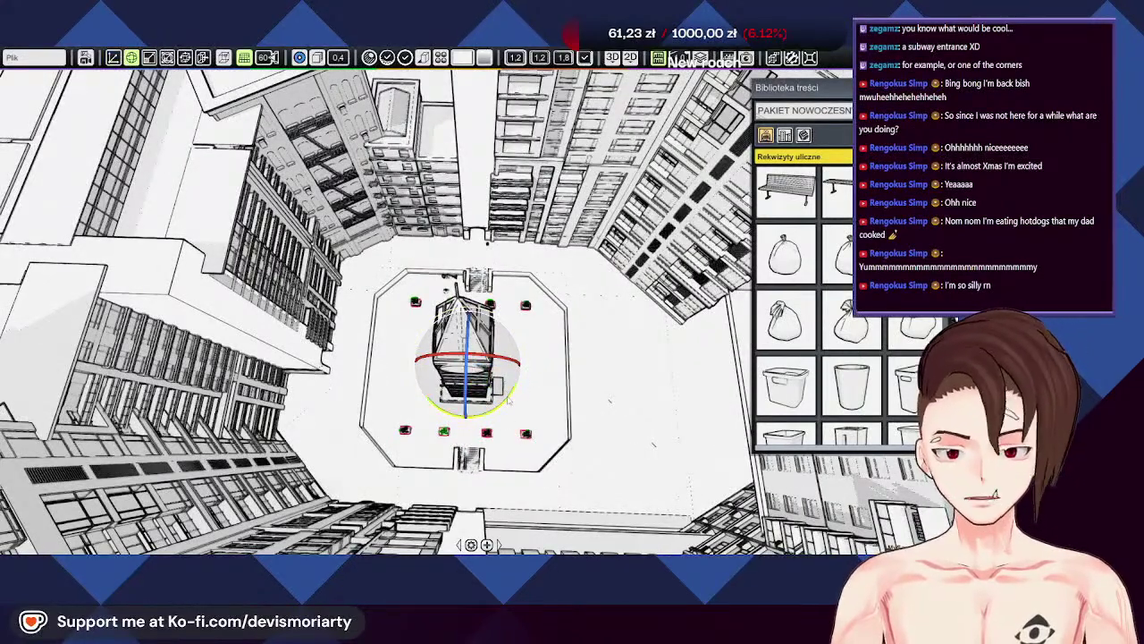
scroll(468, 374, up, 2)
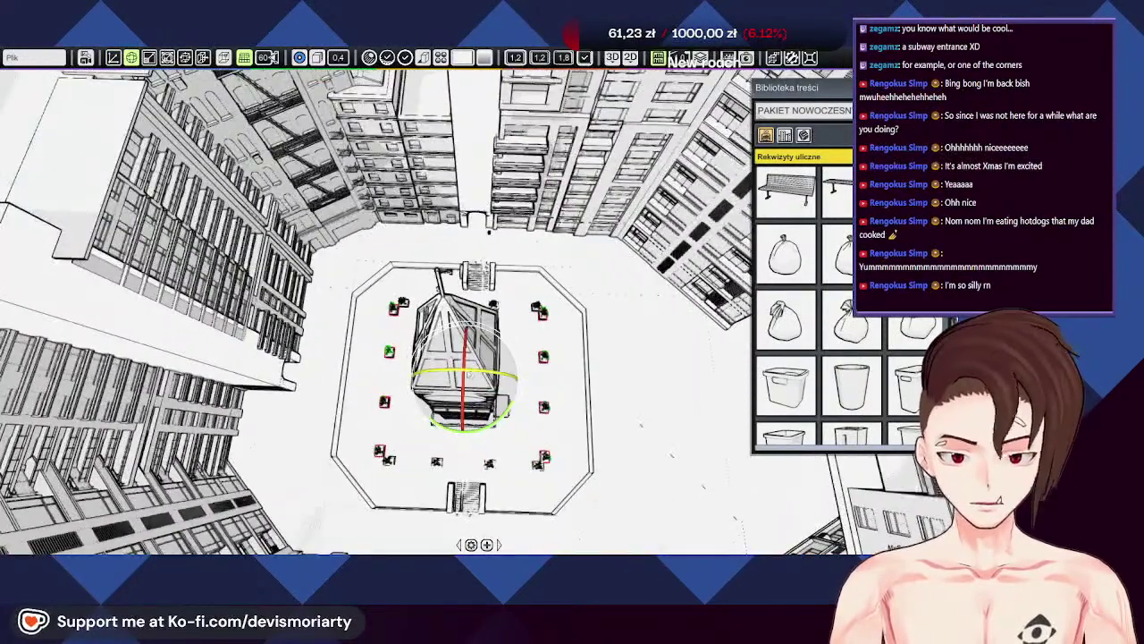
key(w)
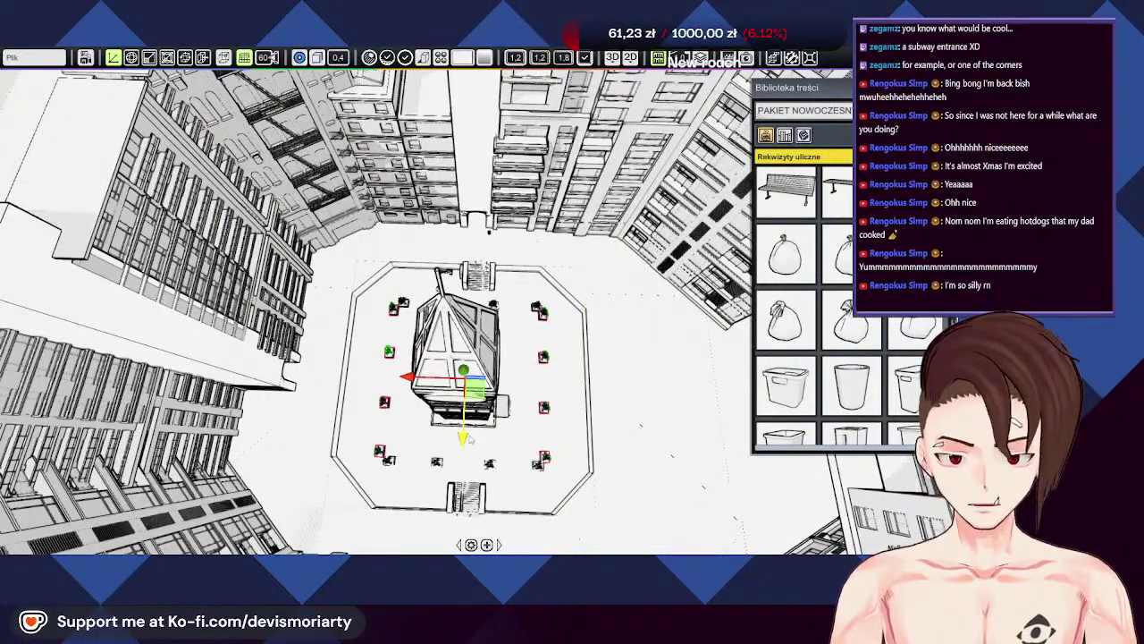
middle_drag(624, 417, 594, 371)
Step: Try to spread the rotated planter rows sideways across the plaza by scaling them along one axis
scroll(496, 295, up, 3)
scroll(496, 295, down, 3)
key(r)
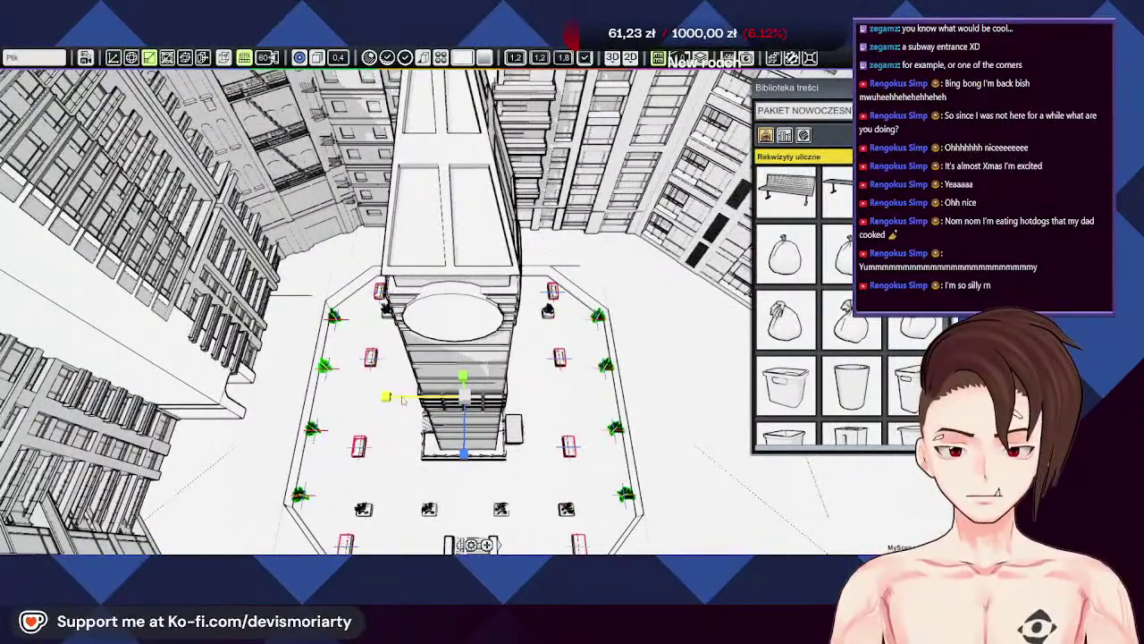
middle_drag(611, 446, 396, 363)
Step: Examine the plaza corners where the rotated planter rows meet the original rows
scroll(508, 381, up, 5)
scroll(359, 333, up, 4)
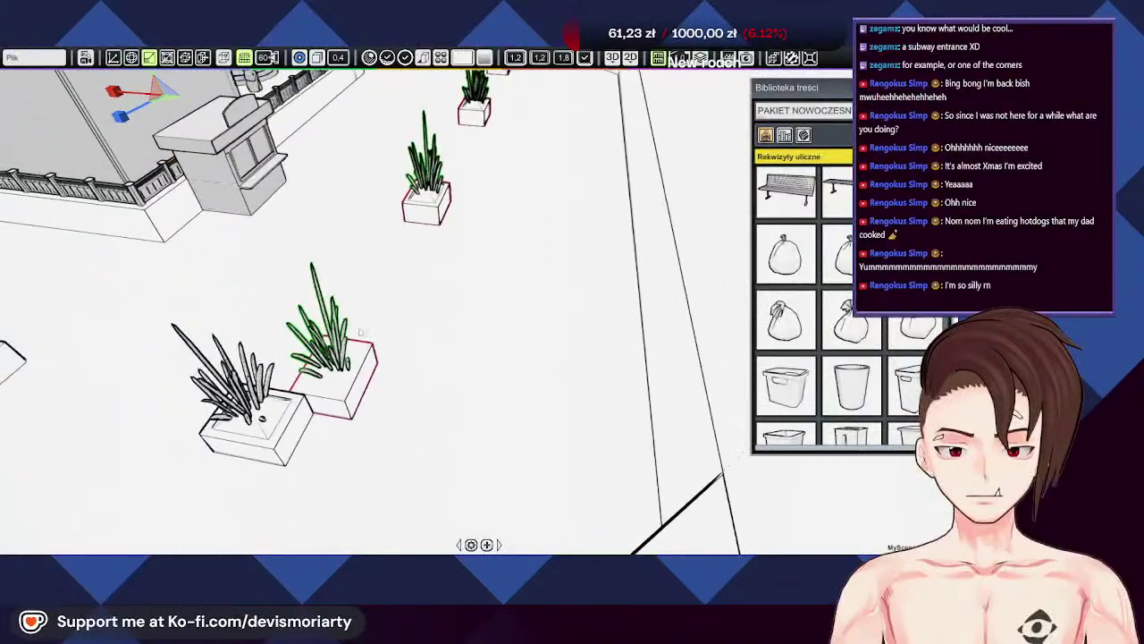
scroll(400, 335, up, 2)
scroll(411, 369, down, 6)
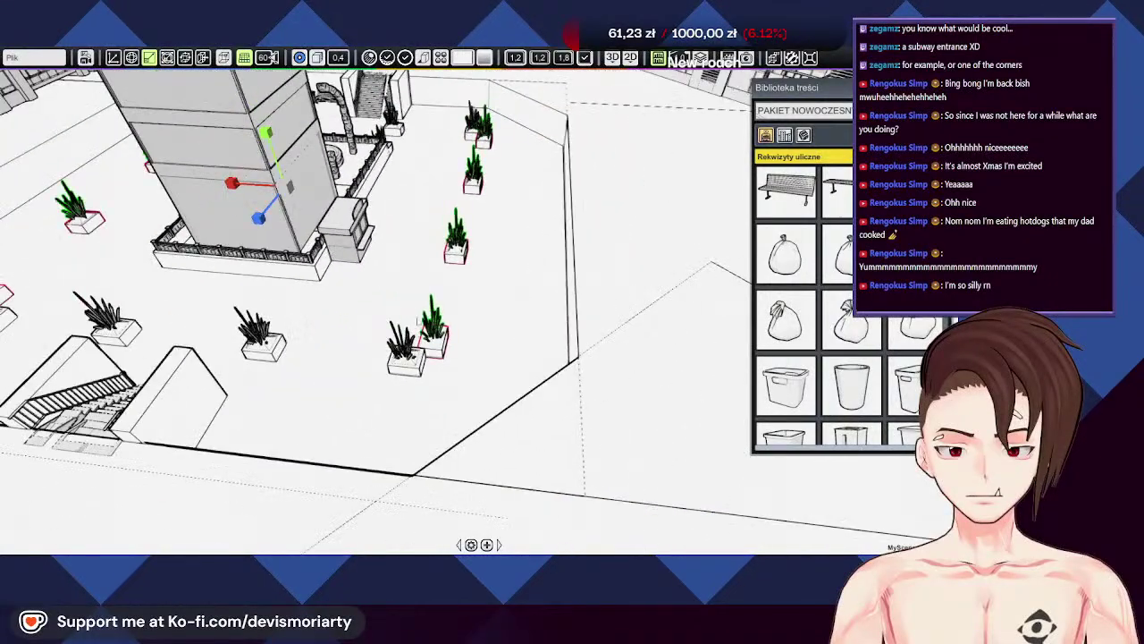
middle_drag(421, 321, 655, 333)
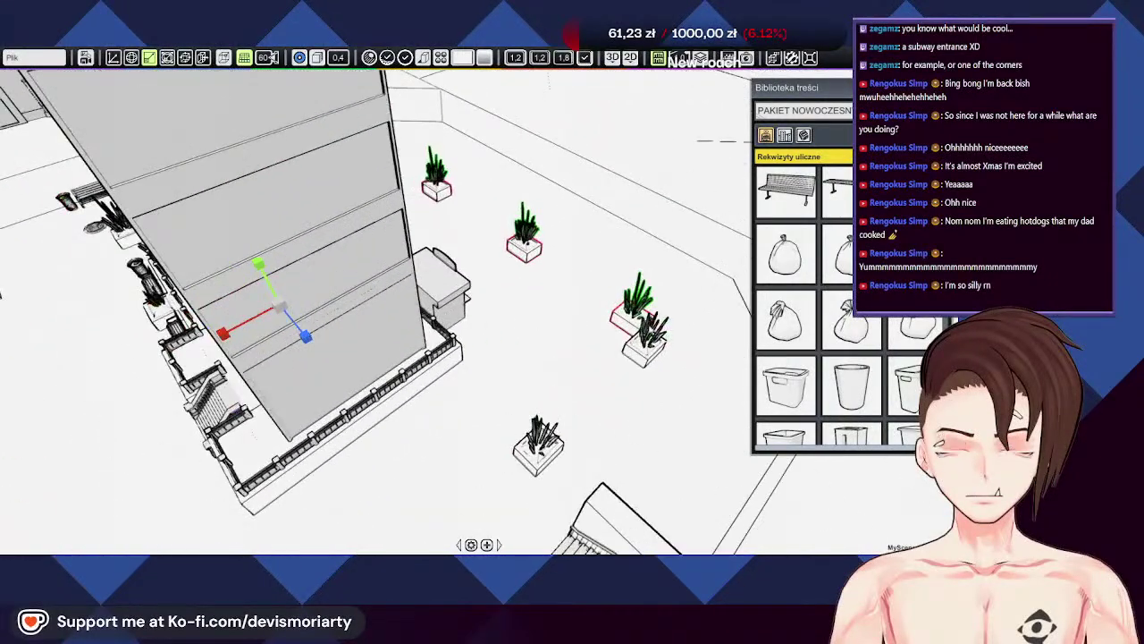
scroll(350, 342, down, 4)
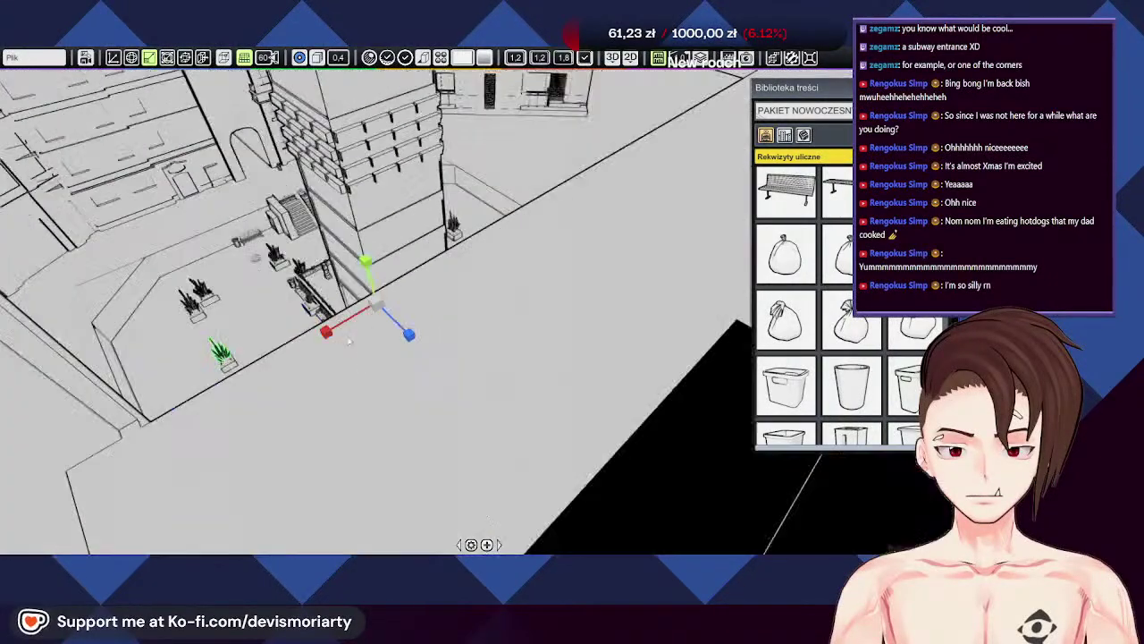
middle_drag(339, 375, 394, 398)
scroll(358, 358, up, 5)
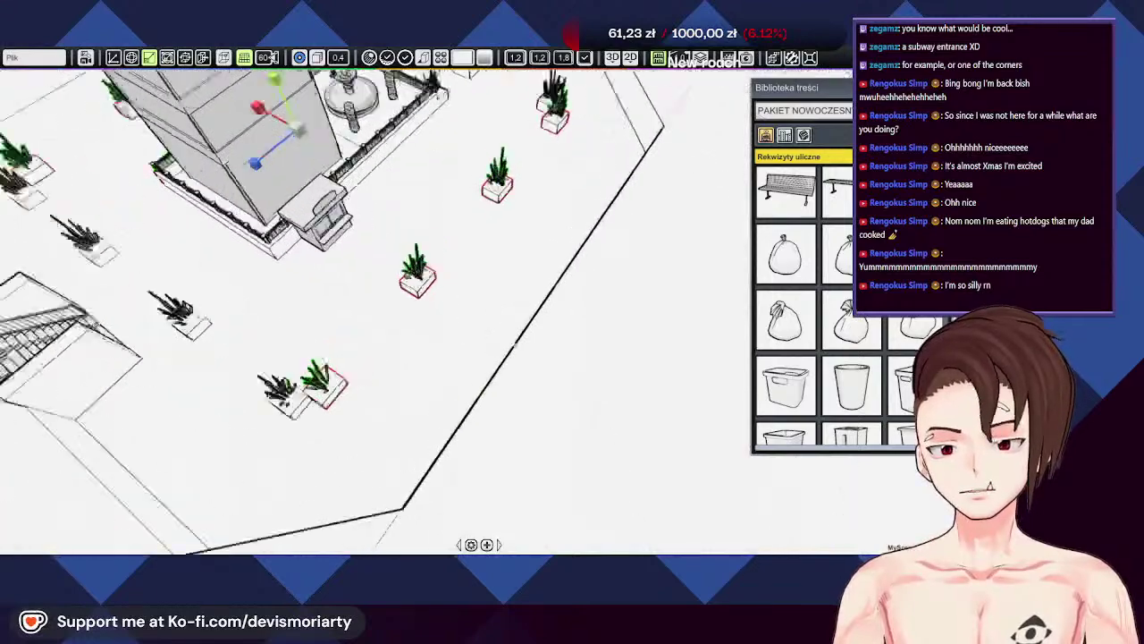
Step: Delete the surplus planter and its plant at the corner near the ticket kiosk, leaving one planter there
middle_drag(304, 371, 415, 287)
scroll(414, 287, up, 4)
middle_drag(442, 327, 461, 328)
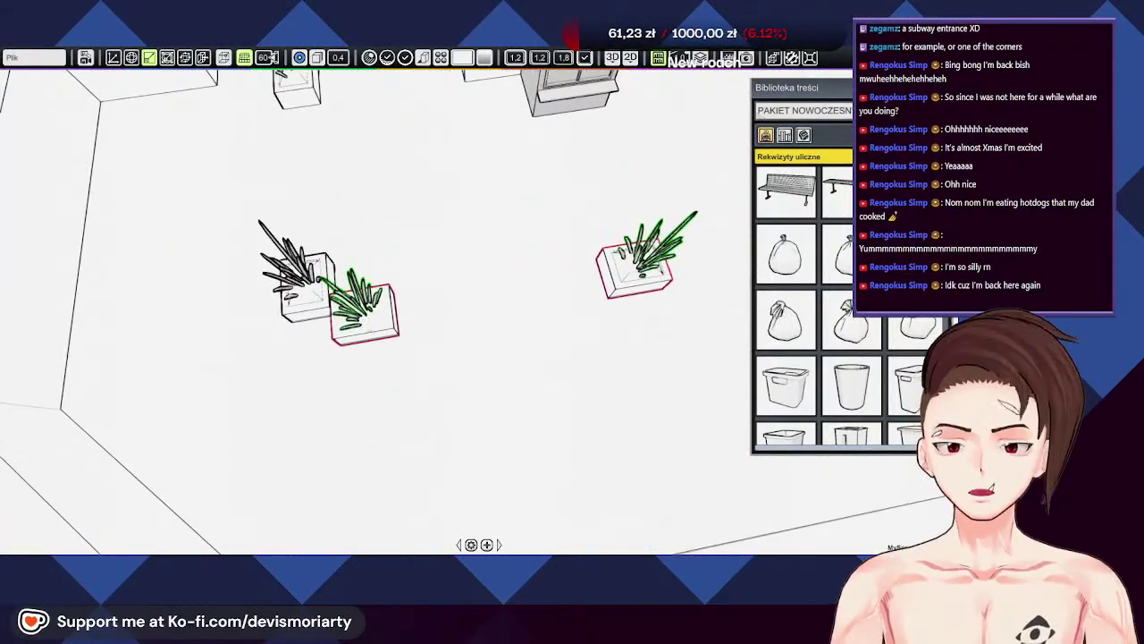
click(369, 322)
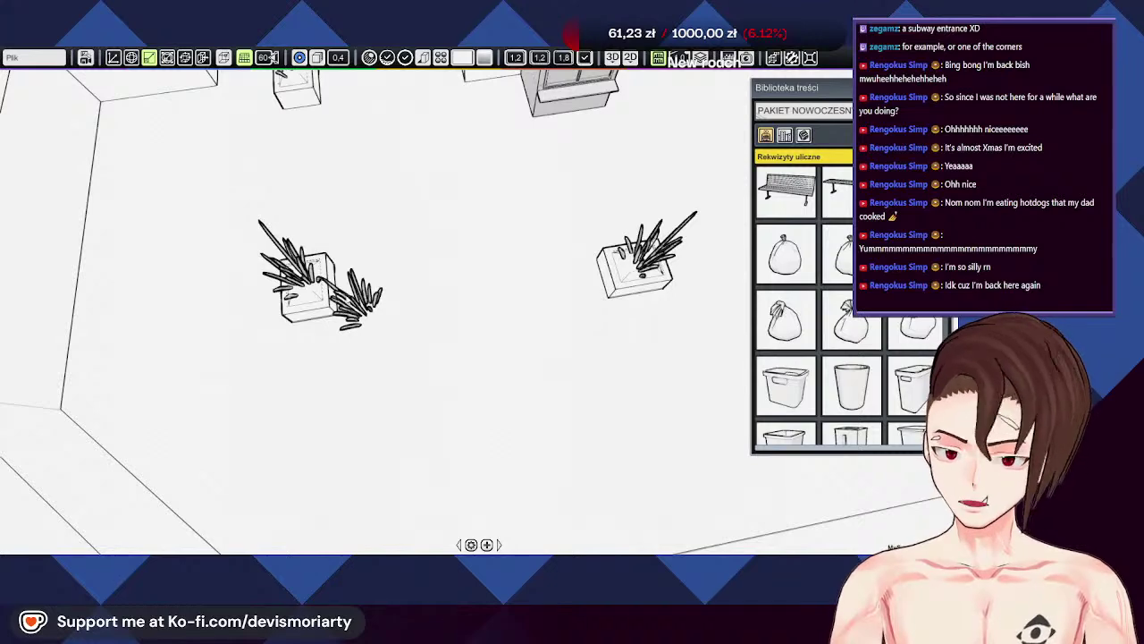
scroll(271, 320, up, 4)
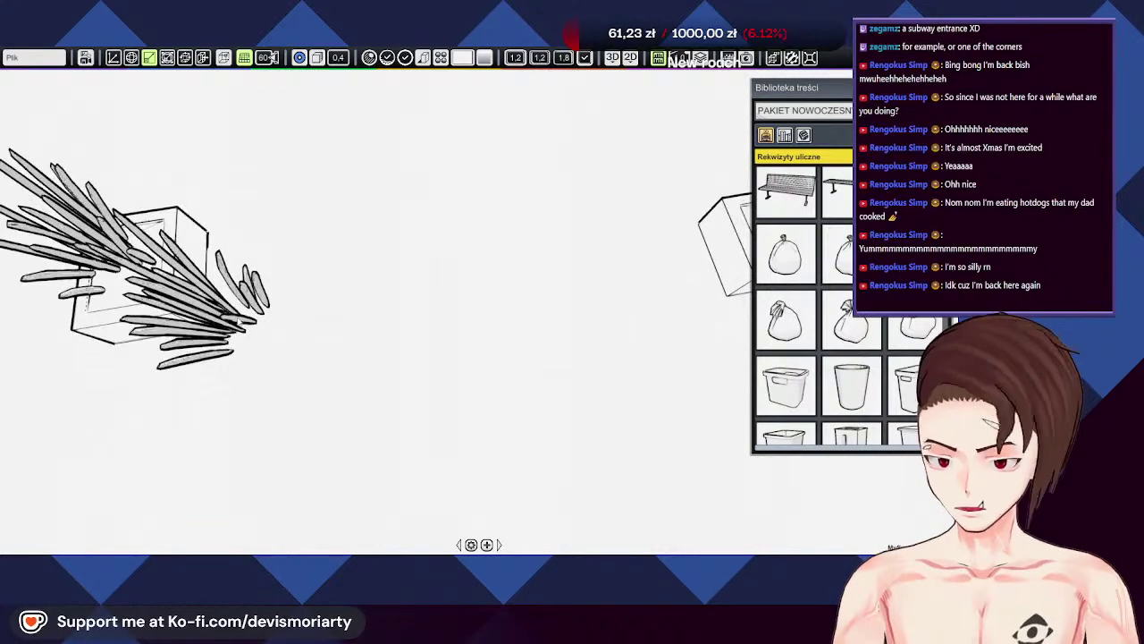
scroll(268, 317, down, 3)
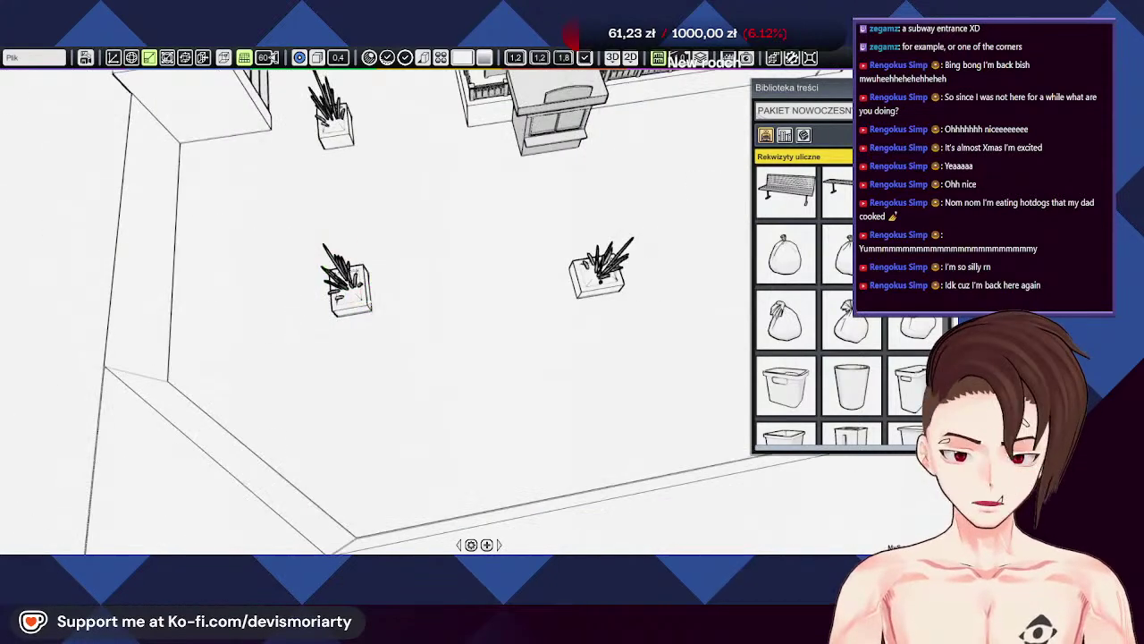
Step: Remove the doubled planter with its plant at the second corner of the planter ring
middle_drag(602, 317, 362, 309)
scroll(362, 309, up, 3)
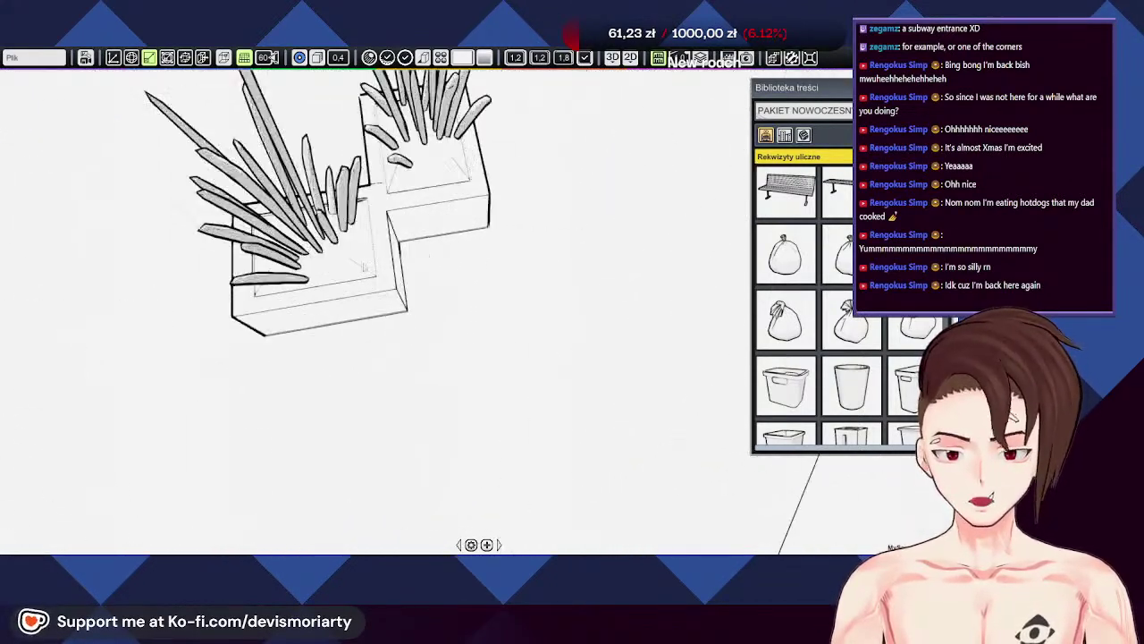
click(362, 310)
key(e)
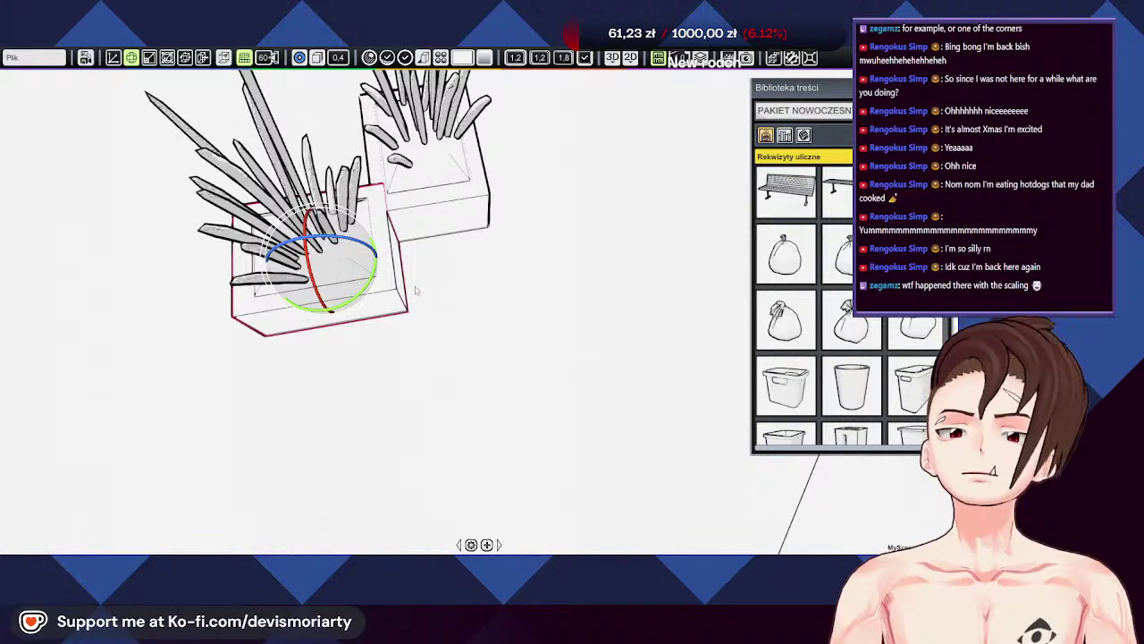
key(w)
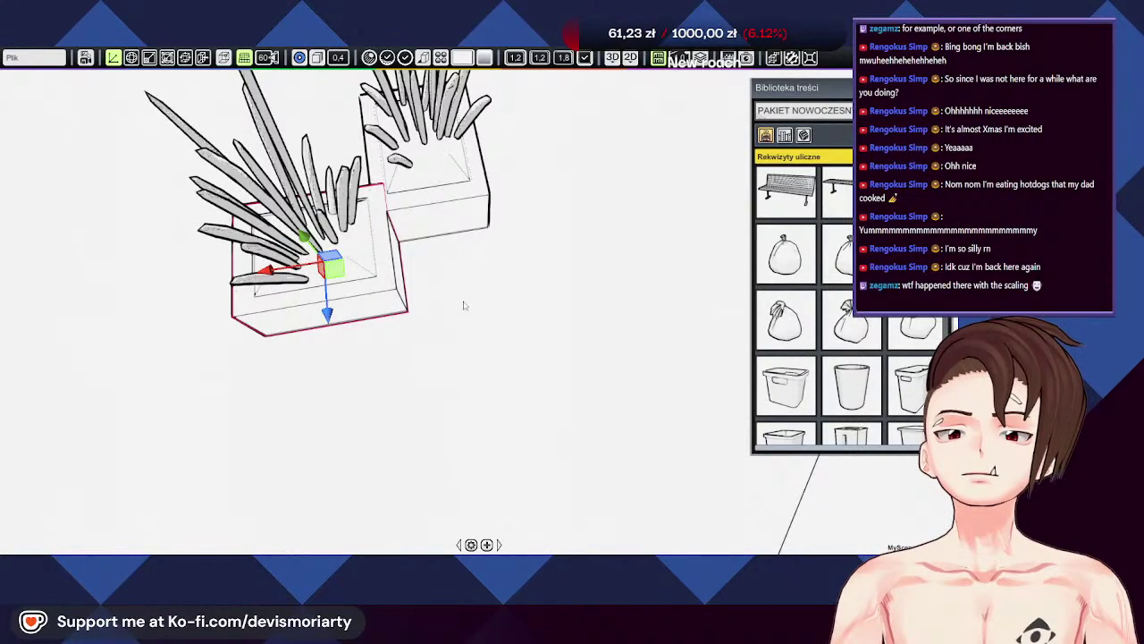
key(Delete)
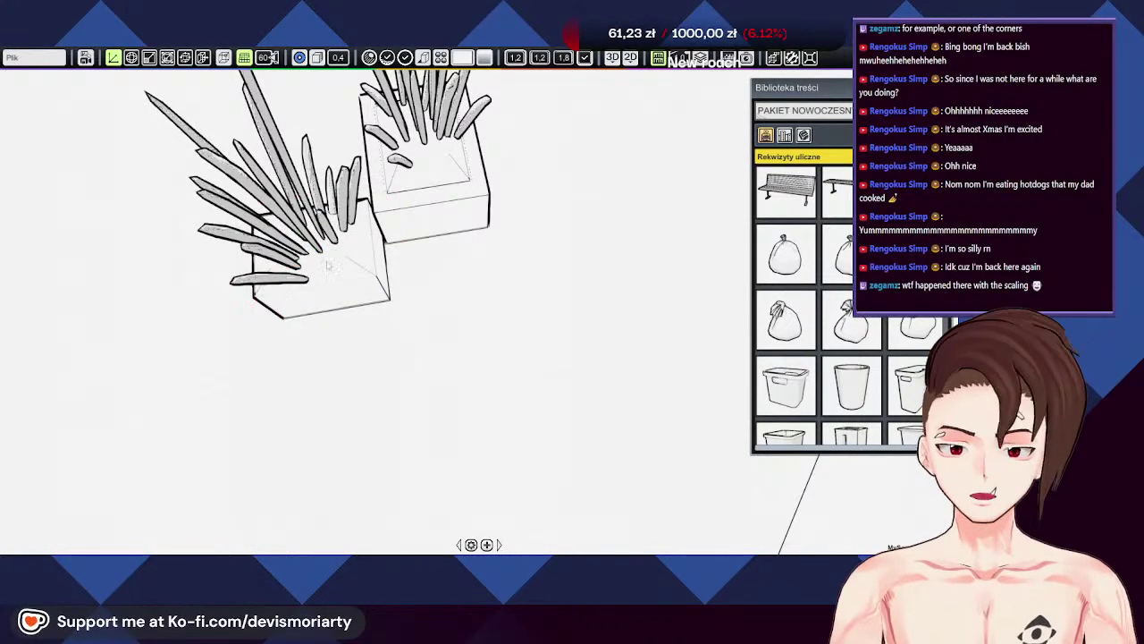
scroll(302, 237, down, 10)
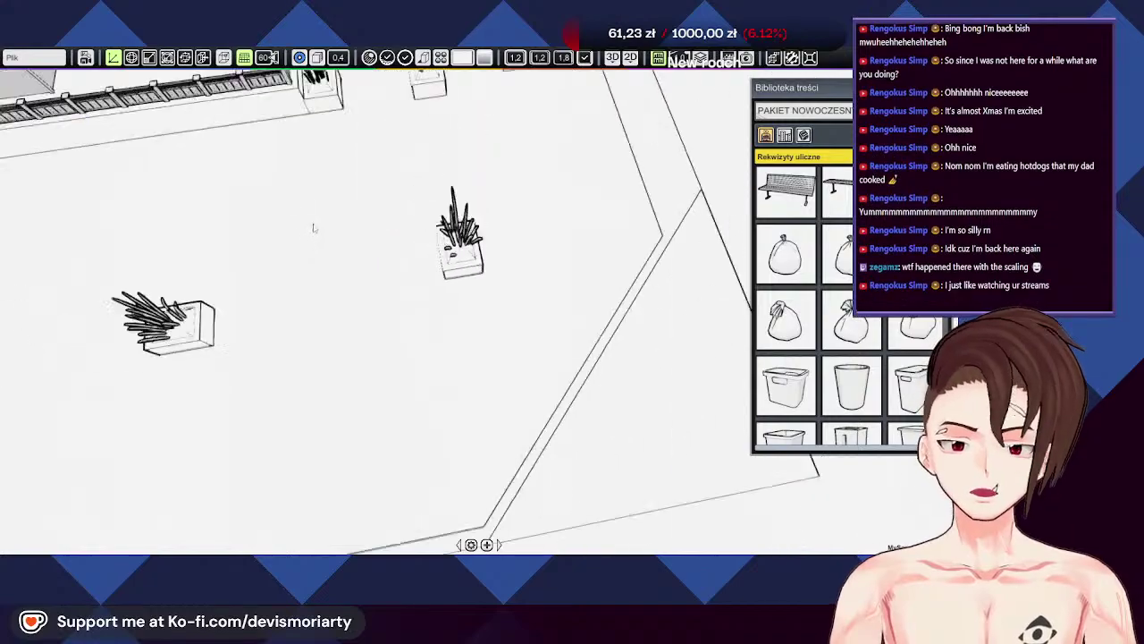
Step: Delete the extra planter and plant at the third corner, on the side of the tower's entrance steps
middle_drag(360, 206, 396, 192)
right_drag(279, 213, 409, 238)
scroll(406, 238, up, 2)
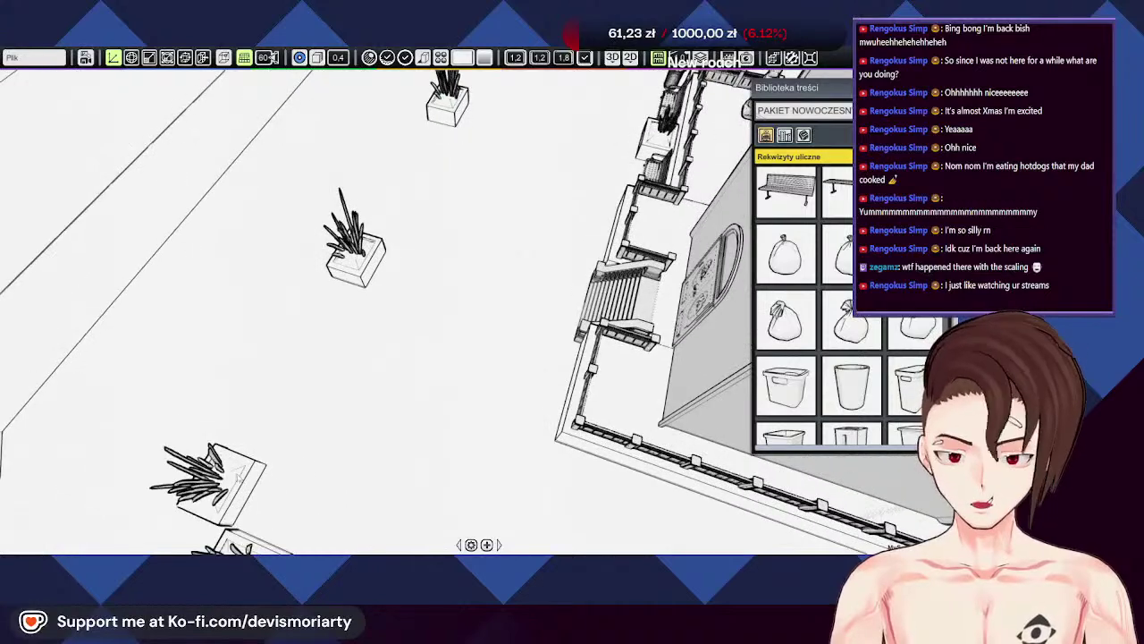
middle_drag(407, 238, 501, 147)
scroll(482, 179, up, 1)
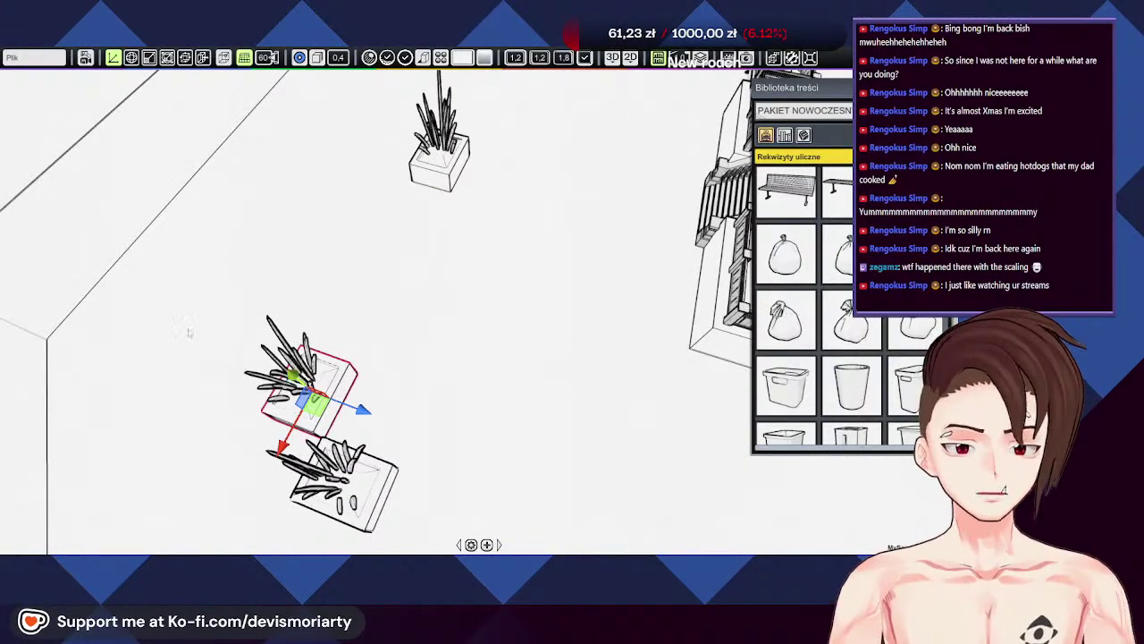
click(286, 423)
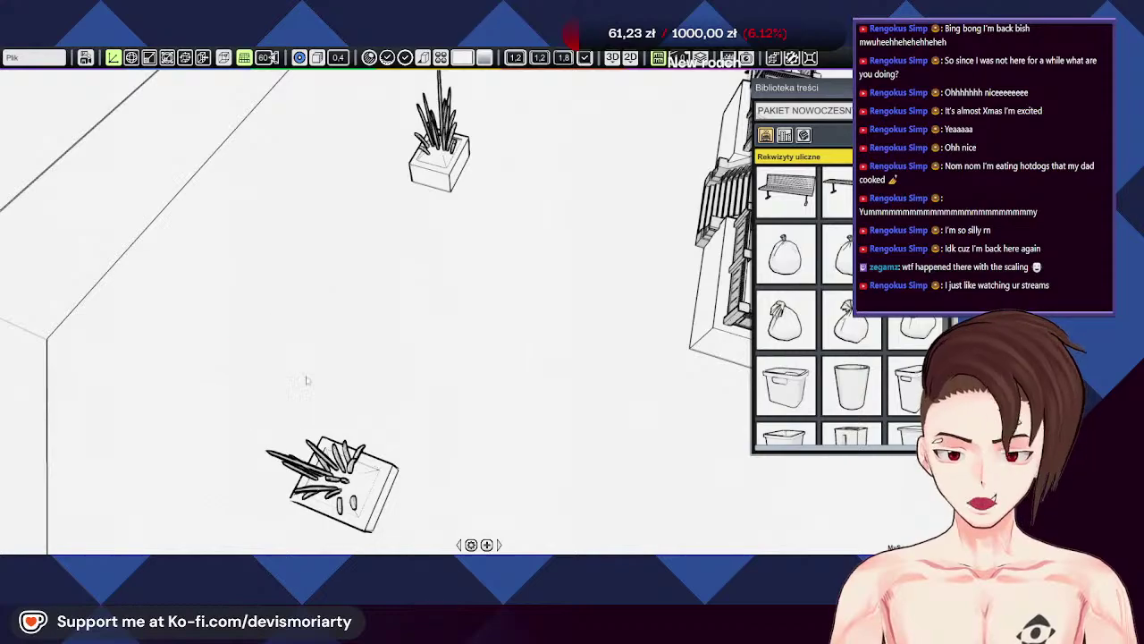
scroll(543, 209, down, 4)
Step: Delete the surplus planter and plant at the last corner, near the bench, bin and manhole cover
middle_drag(498, 331, 205, 483)
middle_drag(230, 356, 312, 349)
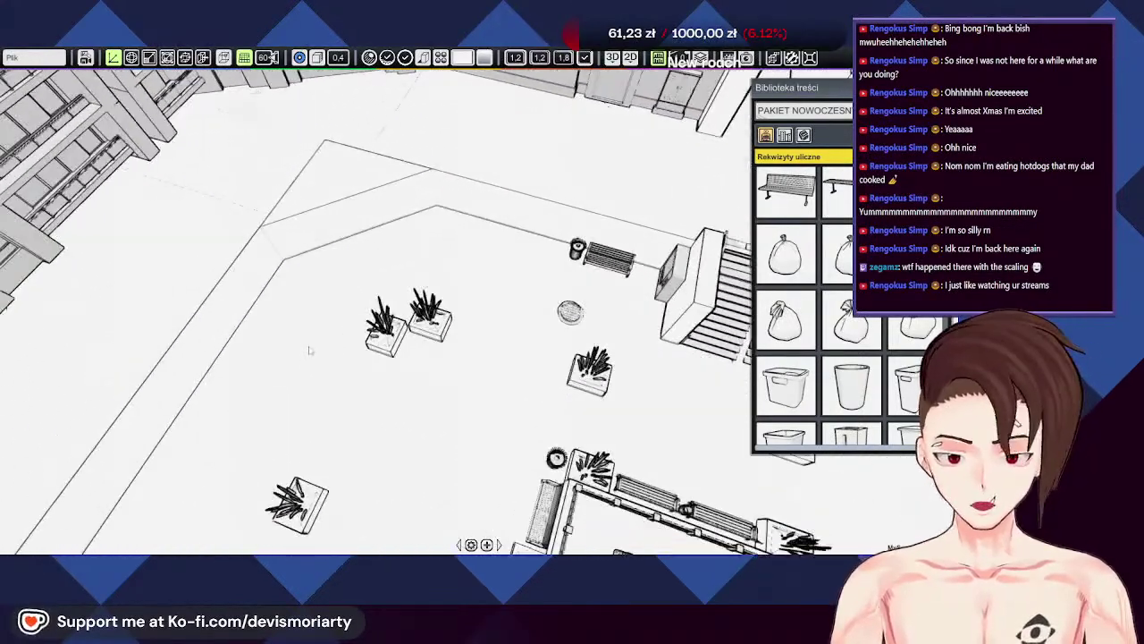
scroll(320, 393, up, 5)
key(Delete)
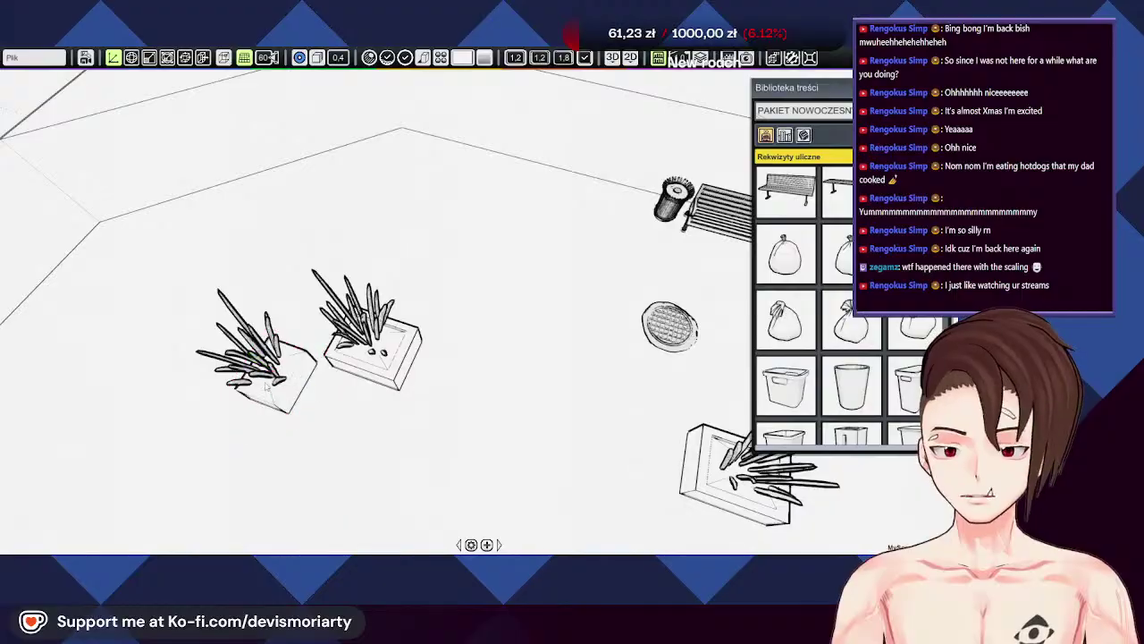
click(266, 377)
key(Delete)
Step: Move a copy of the manhole cover across the plaza to the opposite side, beside the planters near the other staircase
scroll(266, 375, down, 10)
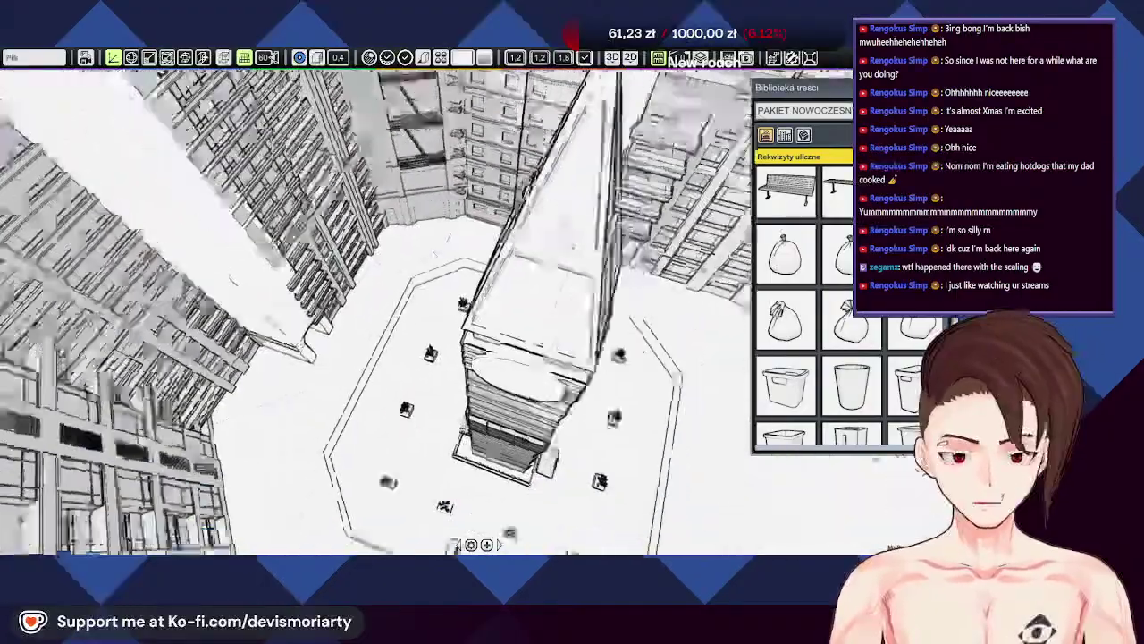
right_drag(270, 373, 268, 323)
scroll(379, 309, up, 3)
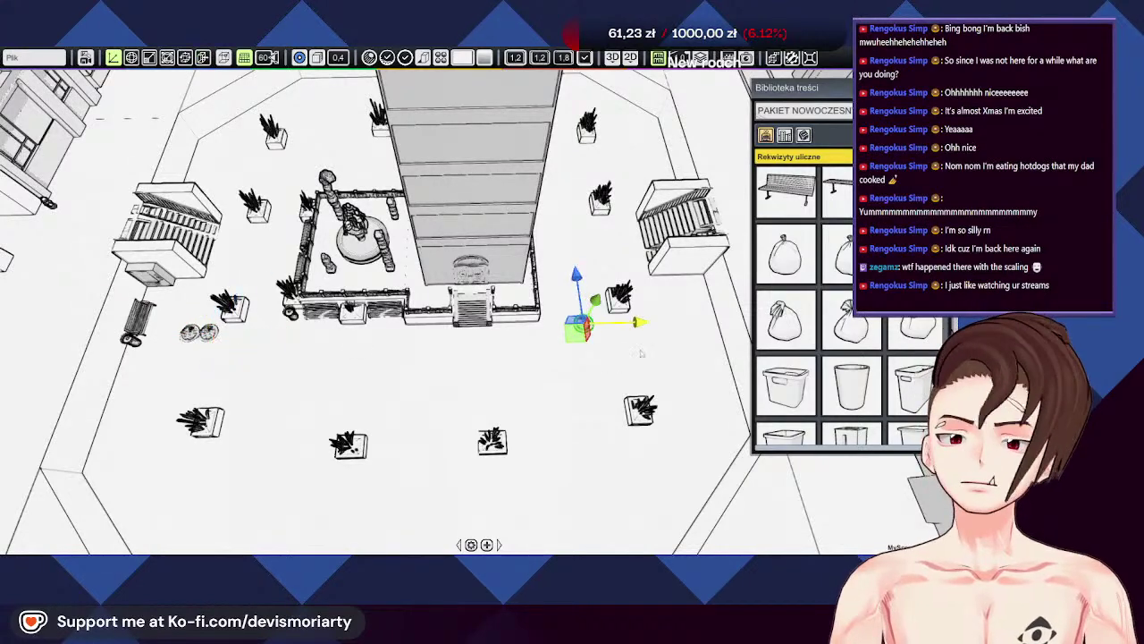
right_drag(676, 344, 557, 311)
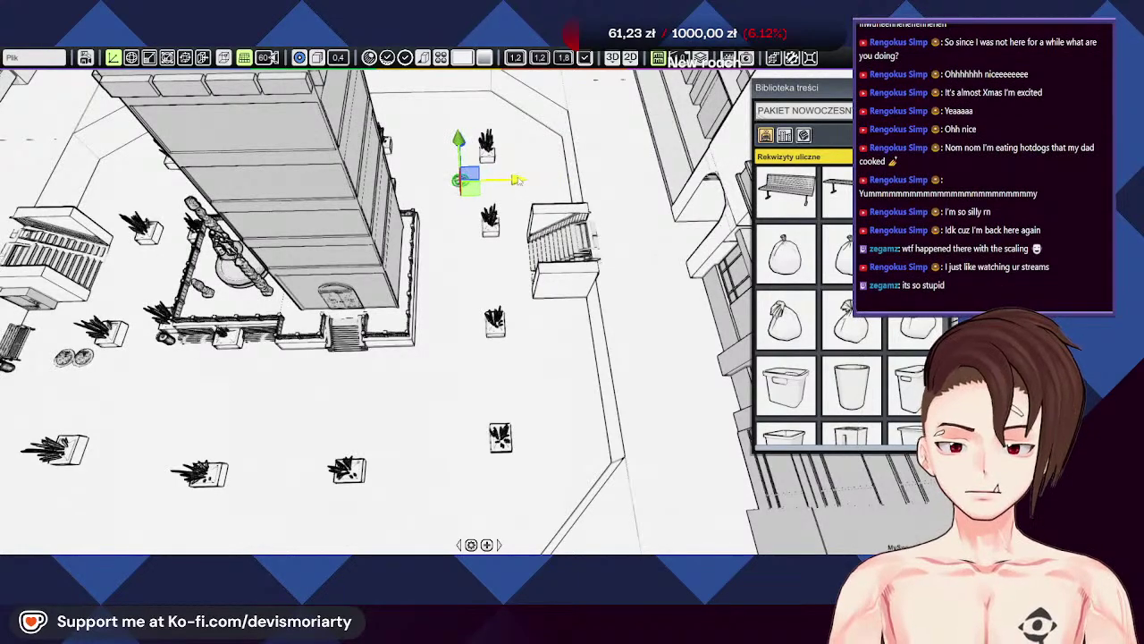
right_drag(601, 205, 568, 215)
mouse_move(572, 279)
right_down()
mouse_move(505, 295)
mouse_move(529, 282)
mouse_move(593, 283)
right_up()
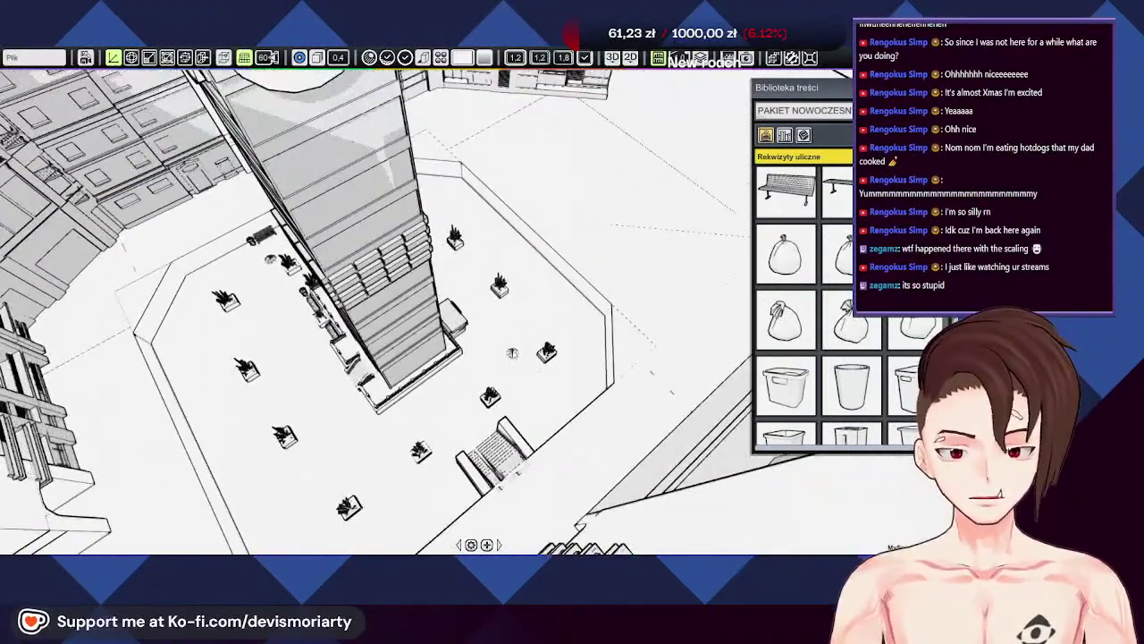
Step: Look over the furnished plaza and the surrounding building facades down to street level
right_drag(512, 353, 335, 313)
scroll(483, 340, up, 5)
scroll(447, 330, down, 4)
right_drag(447, 331, 214, 291)
scroll(384, 358, down, 4)
scroll(393, 331, up, 5)
scroll(394, 330, down, 3)
right_drag(375, 304, 541, 415)
scroll(429, 357, up, 2)
right_drag(429, 358, 376, 420)
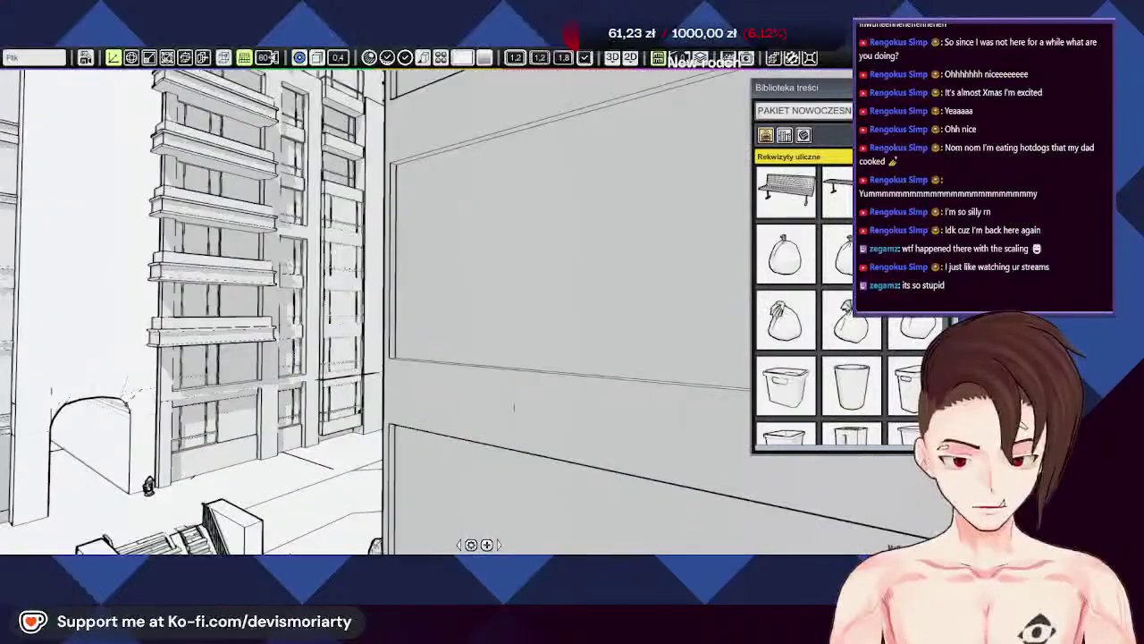
scroll(375, 420, up, 3)
right_drag(554, 418, 552, 406)
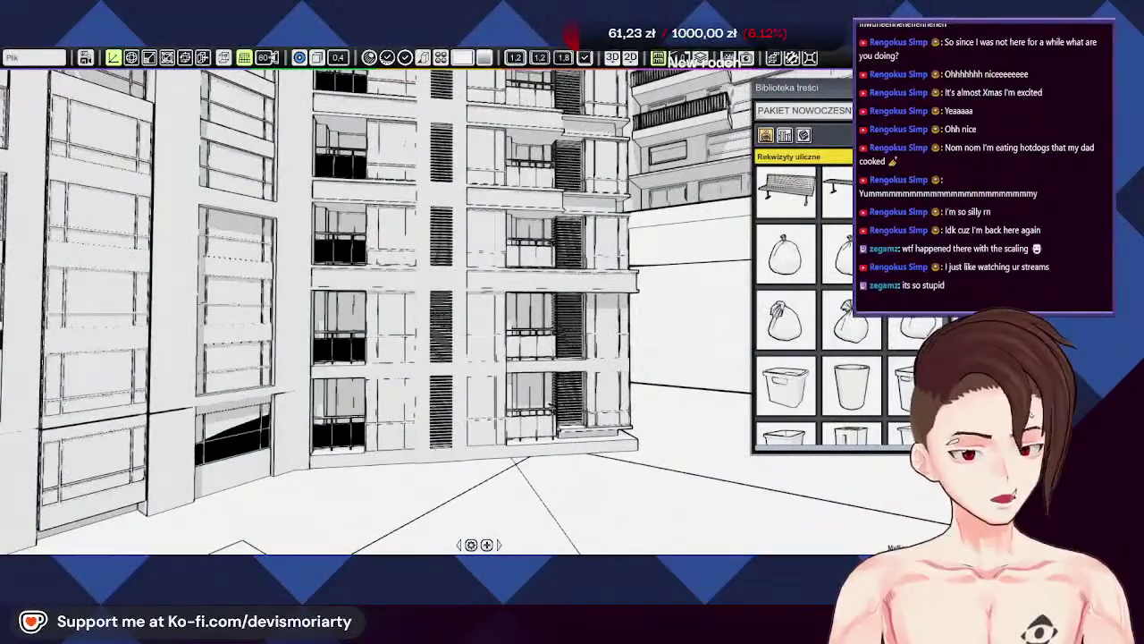
Step: Switch the content library to the PAKIET PODSTAWOWY pack and place a cube from Bloki perspektywy in front of the balcony building
click(818, 157)
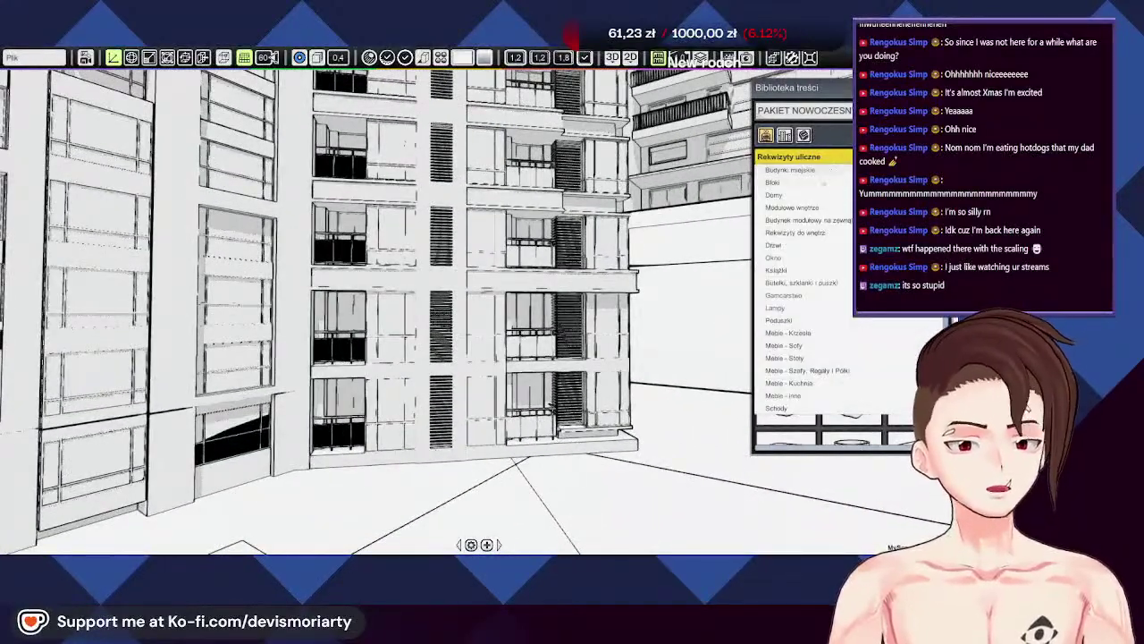
click(794, 173)
click(805, 110)
click(795, 140)
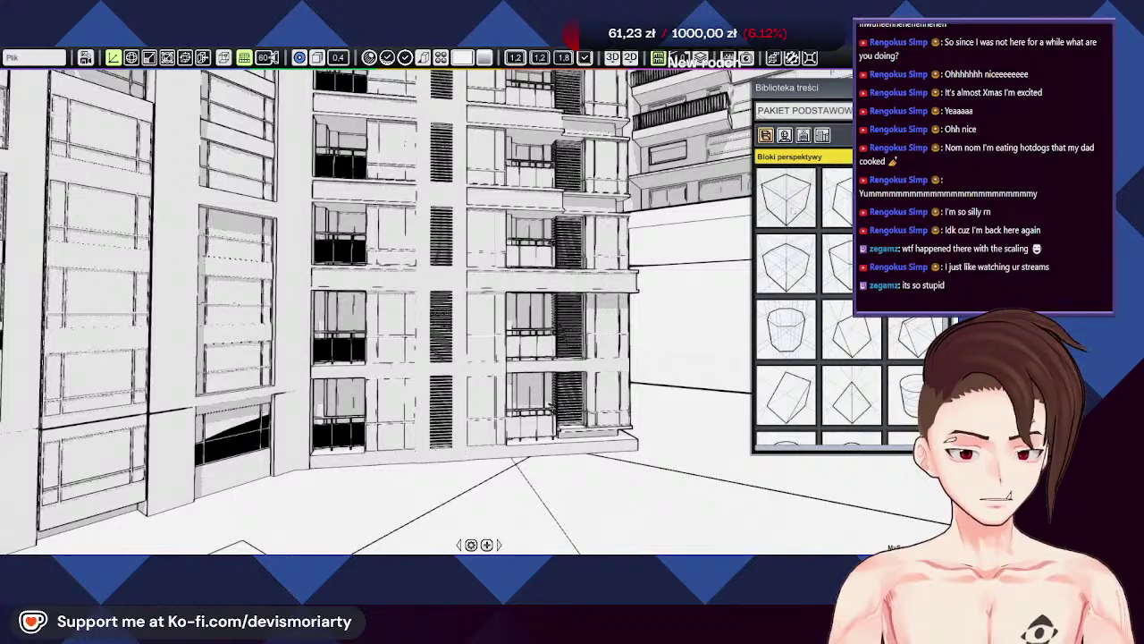
click(460, 495)
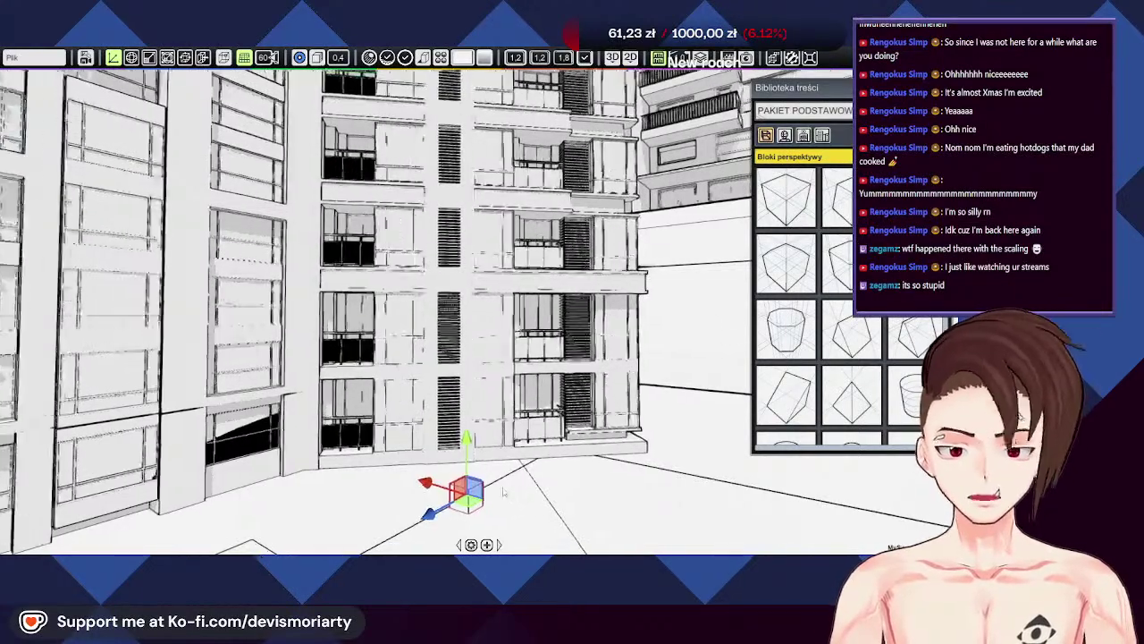
Step: Rotate the cube so its faces line up with the balcony building's facade
right_drag(503, 493, 431, 467)
key(w)
key(e)
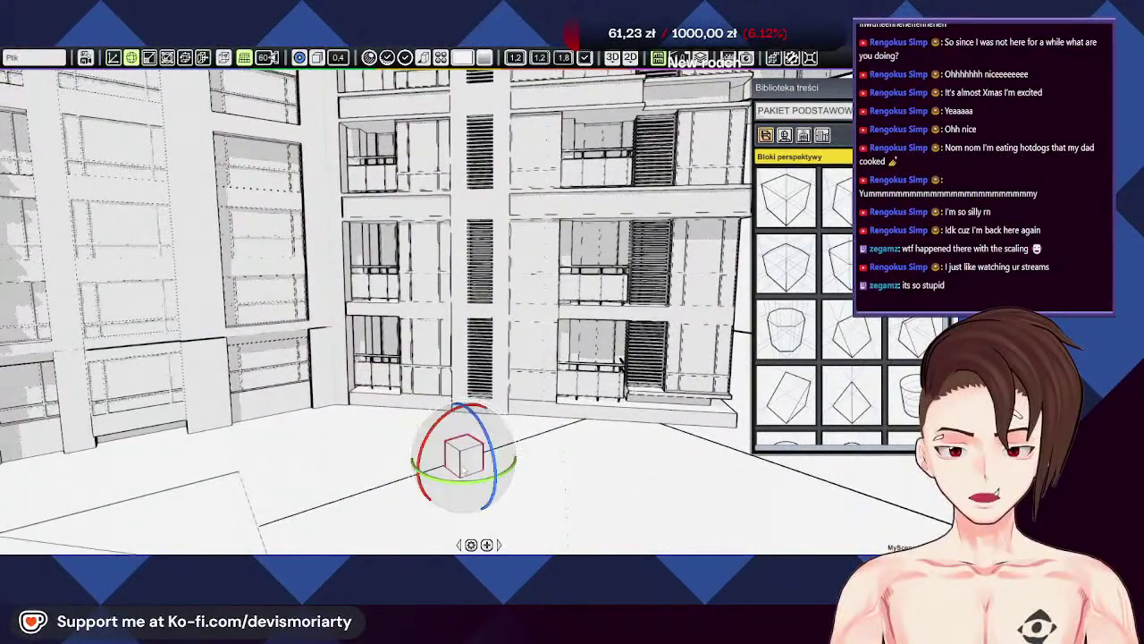
drag(456, 485, 512, 483)
key(w)
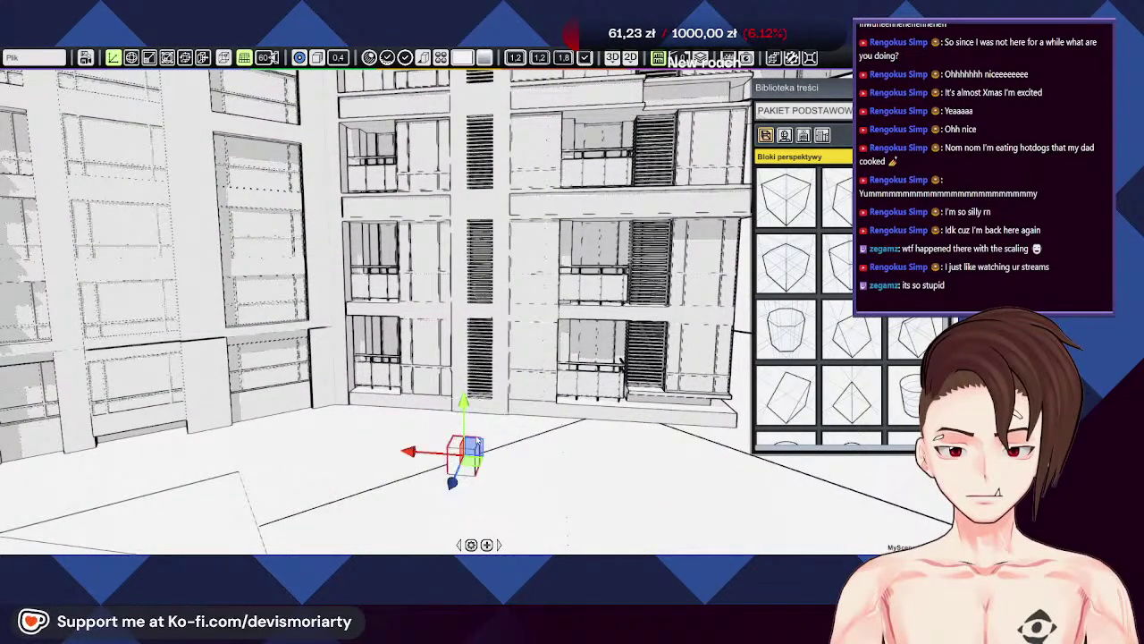
Step: Stretch the cube upward and sideways into a tall, wide slab in front of the balcony building
key(e)
key(r)
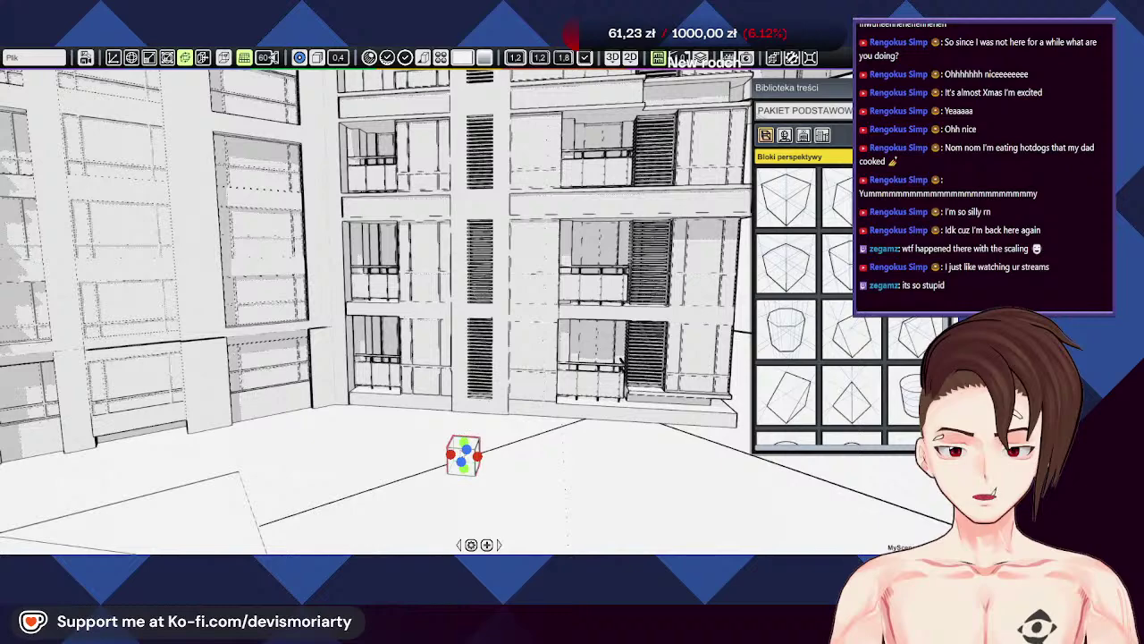
drag(463, 441, 476, 270)
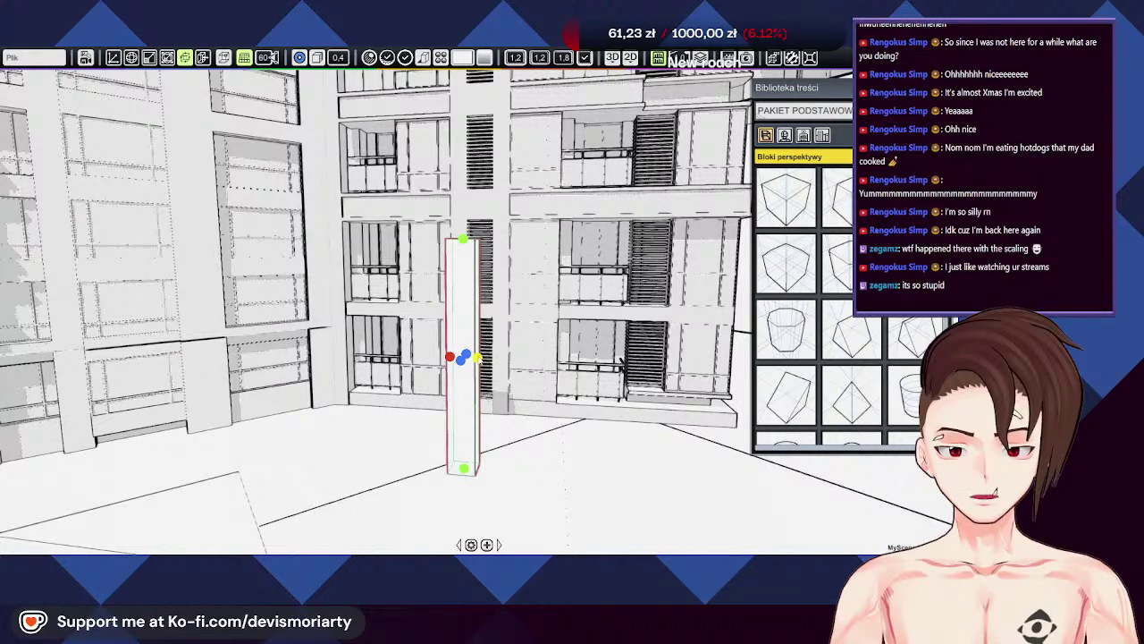
drag(478, 358, 856, 379)
right_drag(537, 420, 367, 428)
Step: Move the slab back against the building's ground-floor facade, below the balconies
key(w)
drag(337, 418, 282, 400)
right_drag(438, 419, 474, 412)
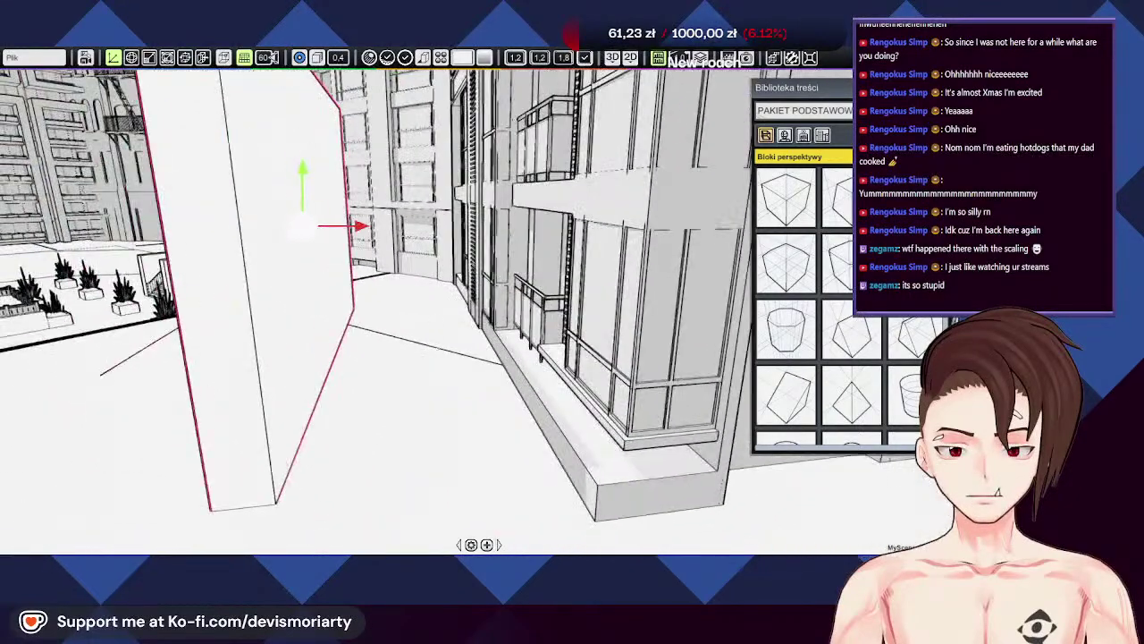
drag(244, 227, 471, 243)
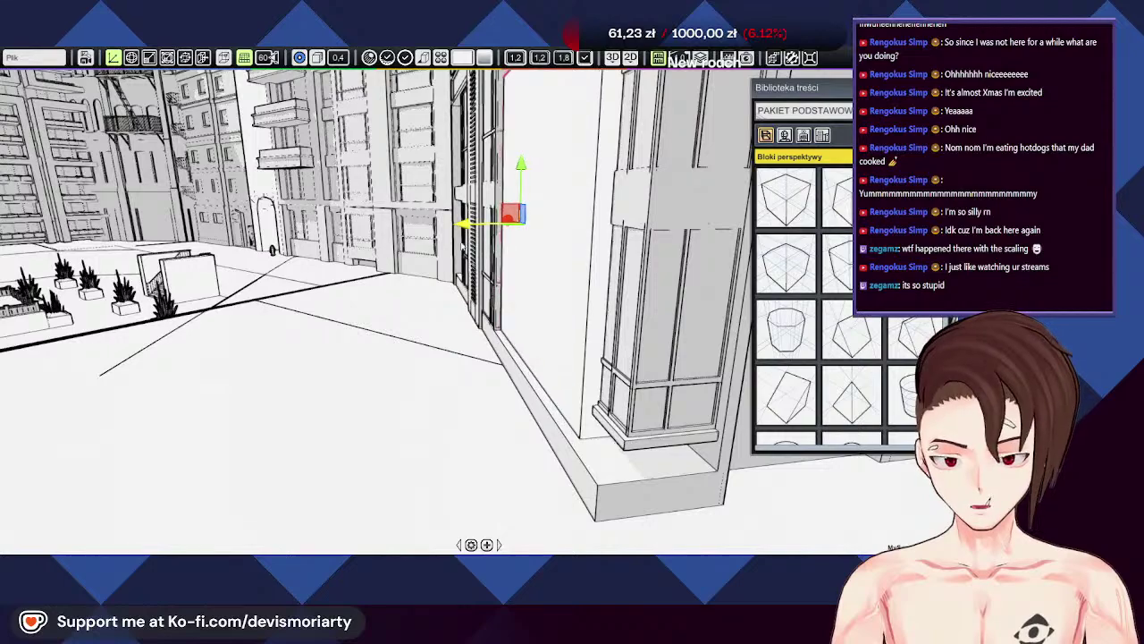
right_drag(463, 246, 616, 240)
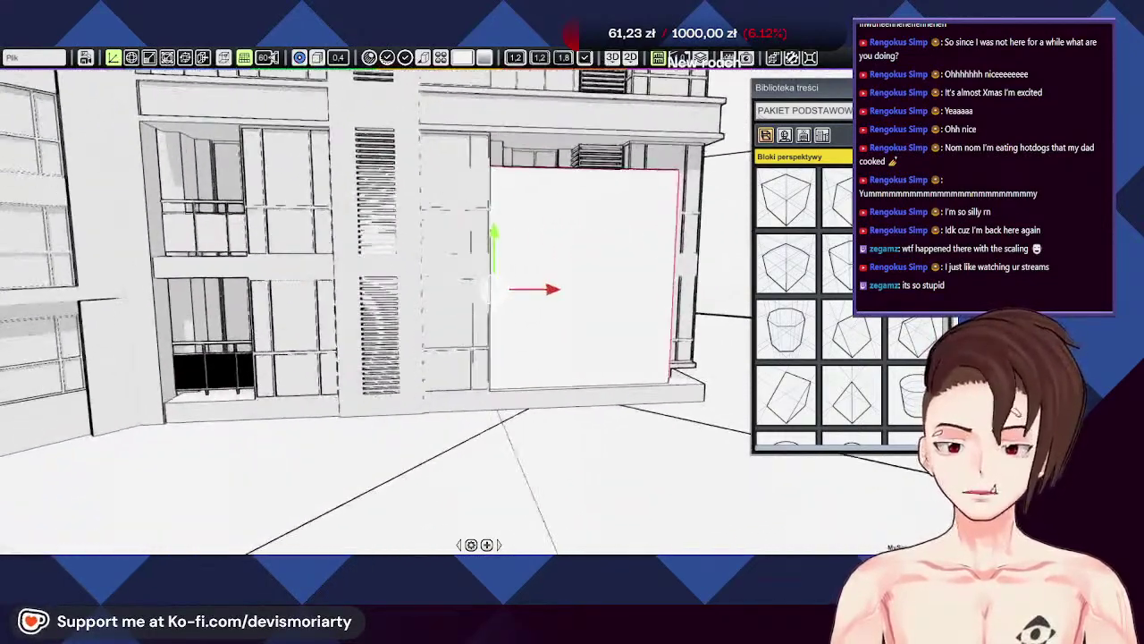
Step: Raise the slab up to the ledge and extend its lower and outer faces to the base and corner of the building
drag(498, 236, 505, 206)
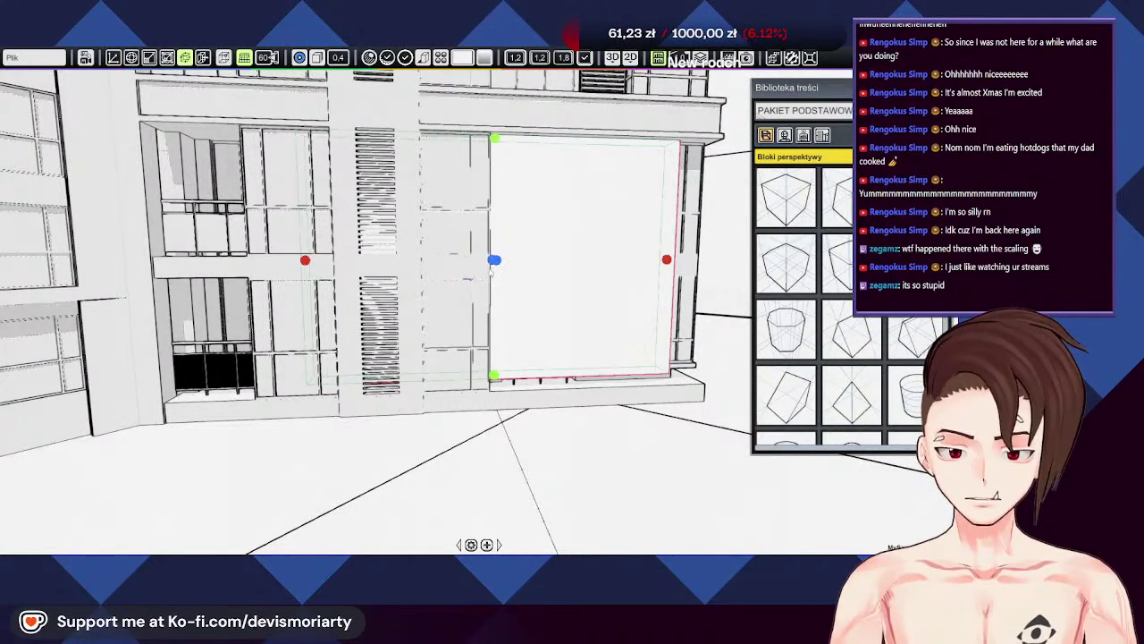
drag(493, 375, 495, 389)
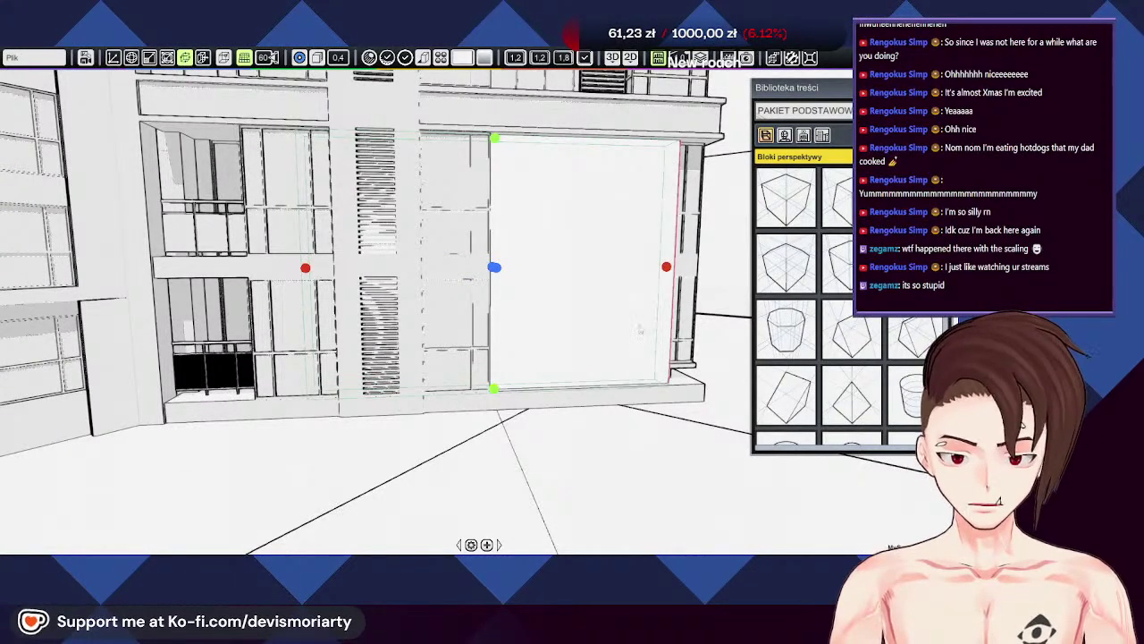
drag(666, 268, 679, 270)
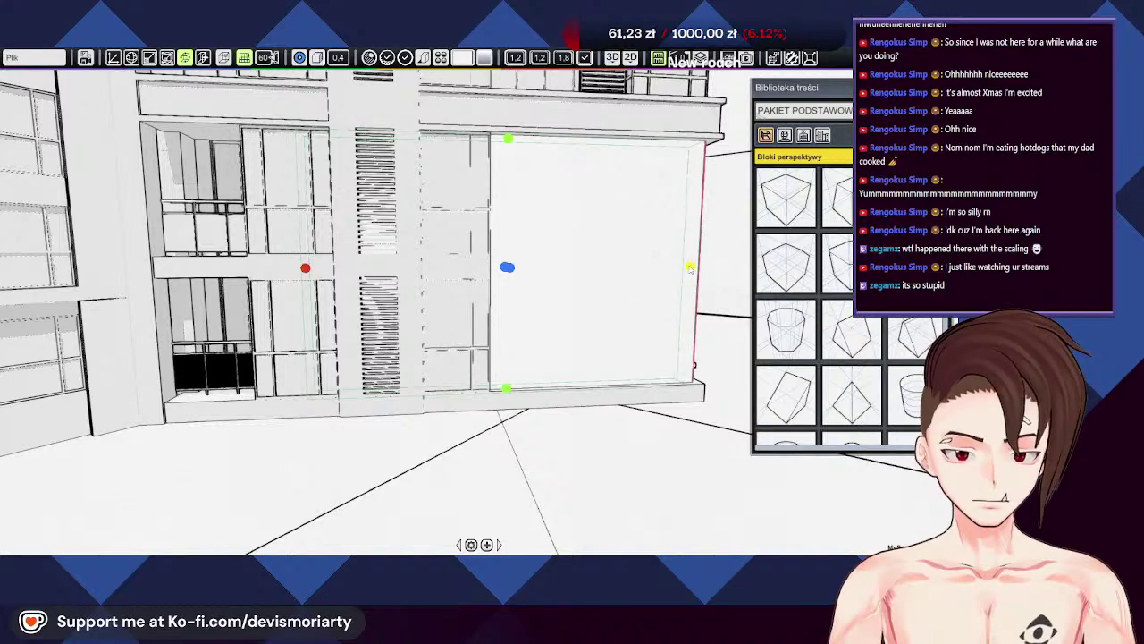
right_drag(689, 330, 615, 367)
drag(519, 302, 531, 296)
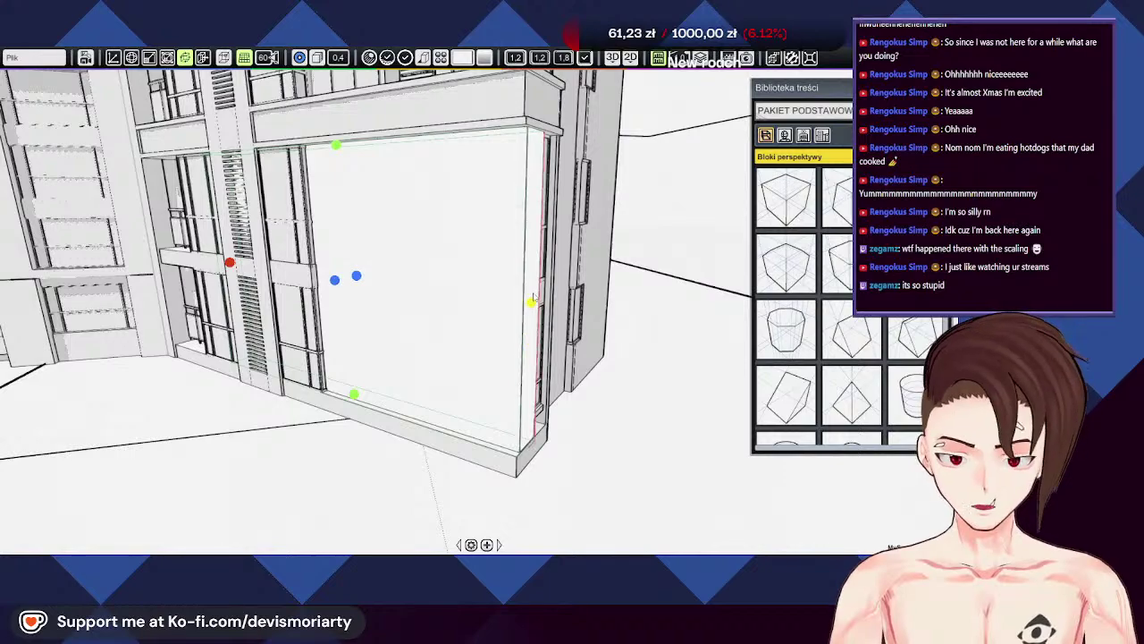
right_drag(537, 297, 375, 295)
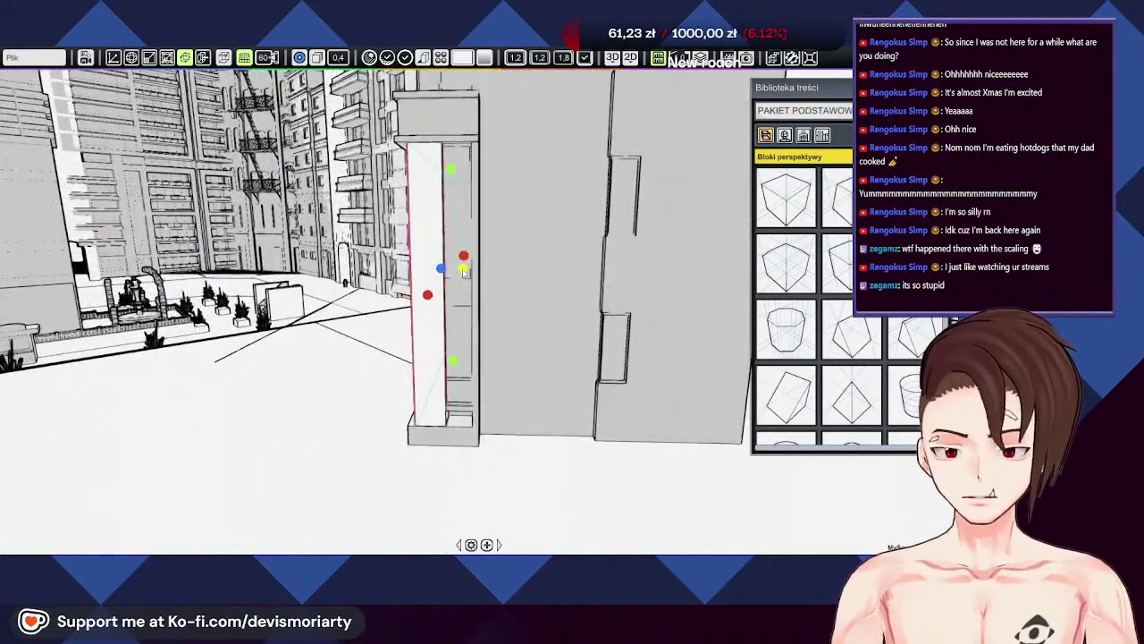
Step: Thicken the slab to fill the depth under the ledge and extend it across the full width of the facade
right_drag(484, 270, 572, 308)
right_drag(518, 332, 261, 382)
drag(447, 334, 436, 335)
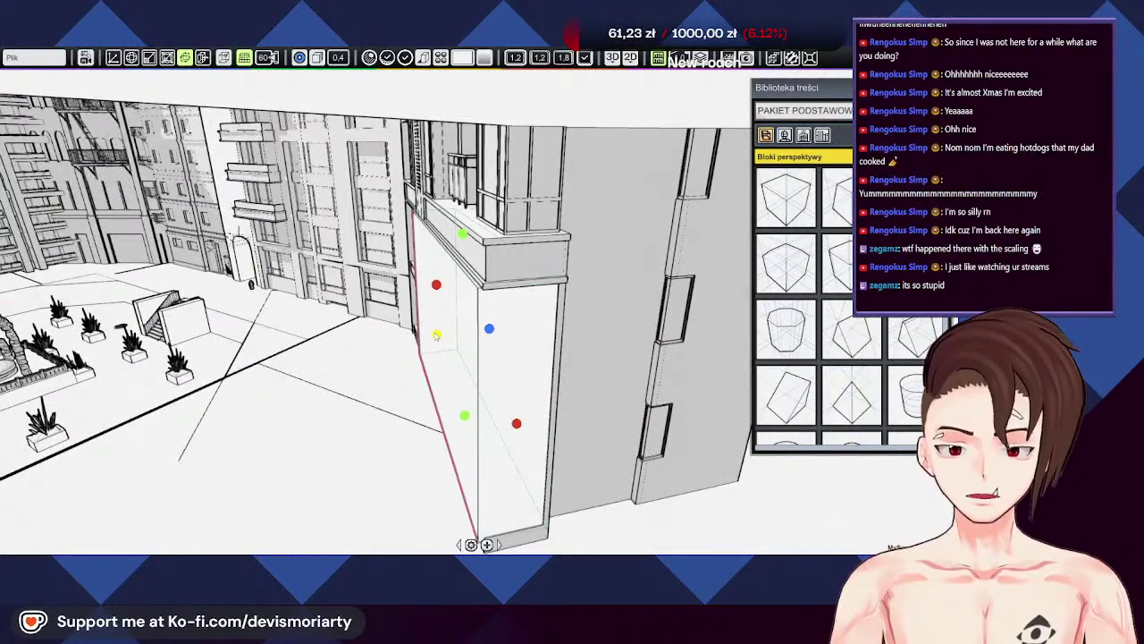
right_drag(382, 338, 246, 344)
drag(317, 363, 220, 361)
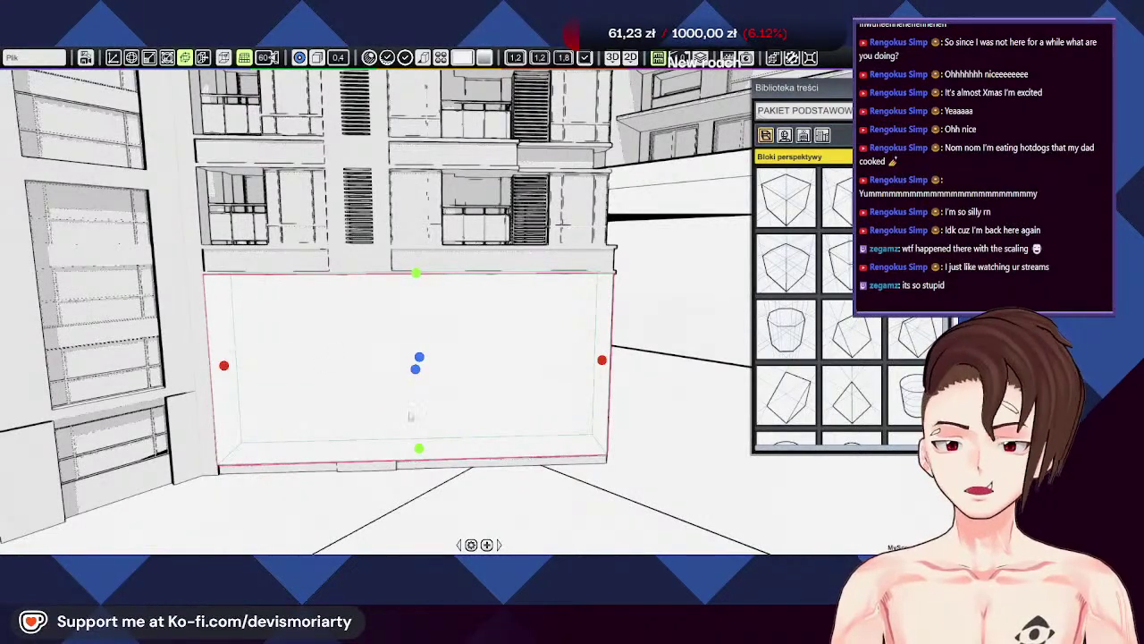
Step: Extend the block's bottom face down to the ground and deselect the block
drag(419, 448, 418, 456)
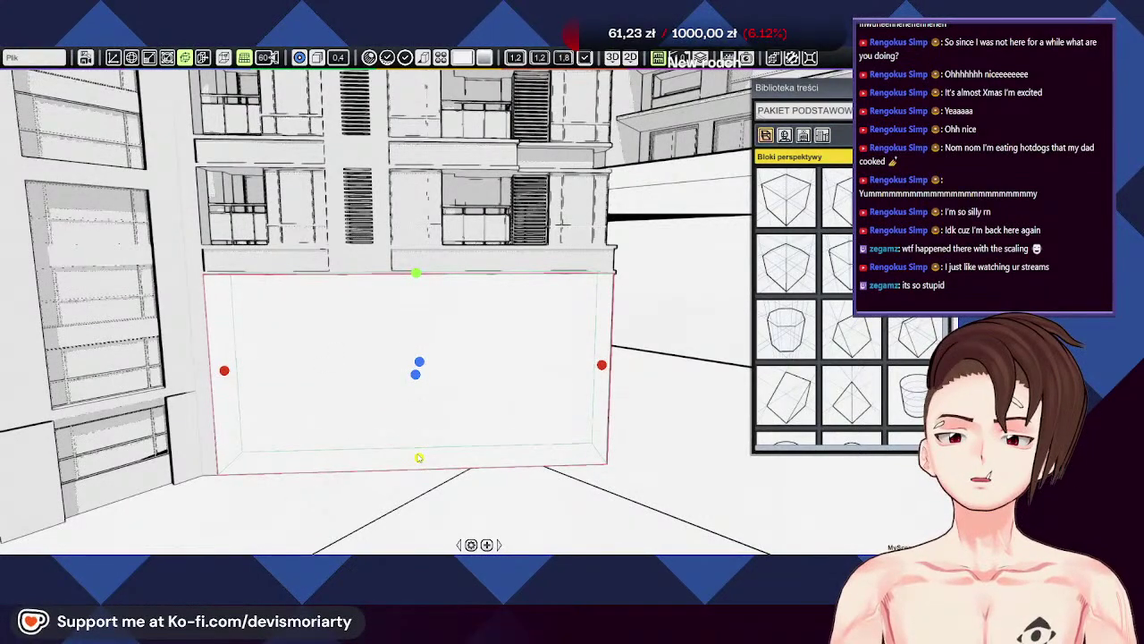
right_drag(419, 456, 547, 450)
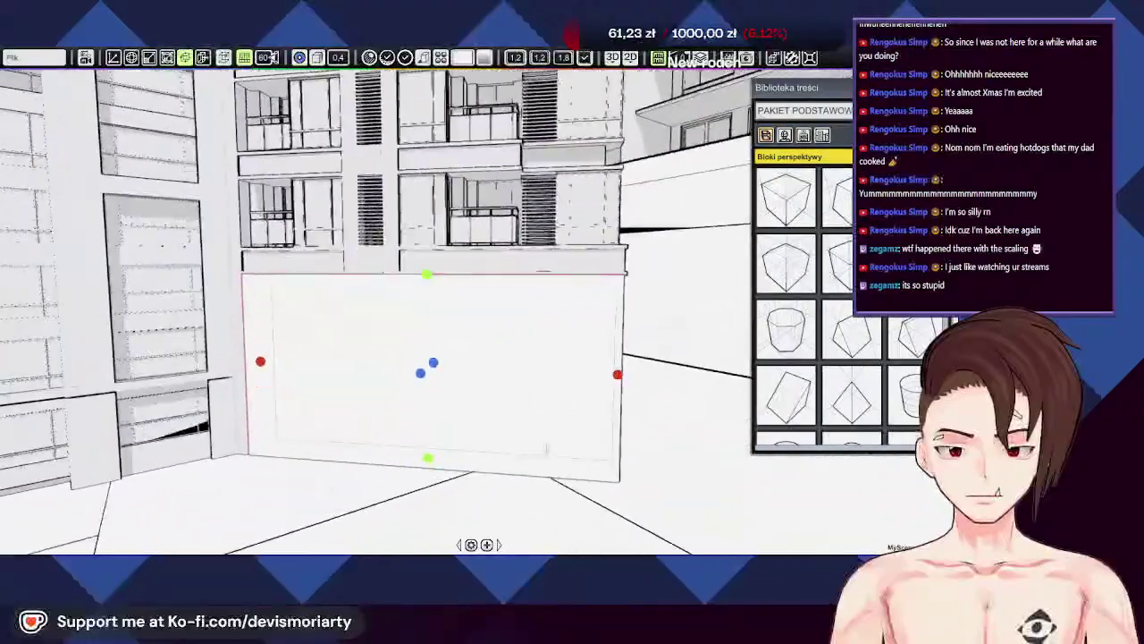
scroll(525, 378, down, 5)
click(526, 379)
scroll(527, 378, up, 2)
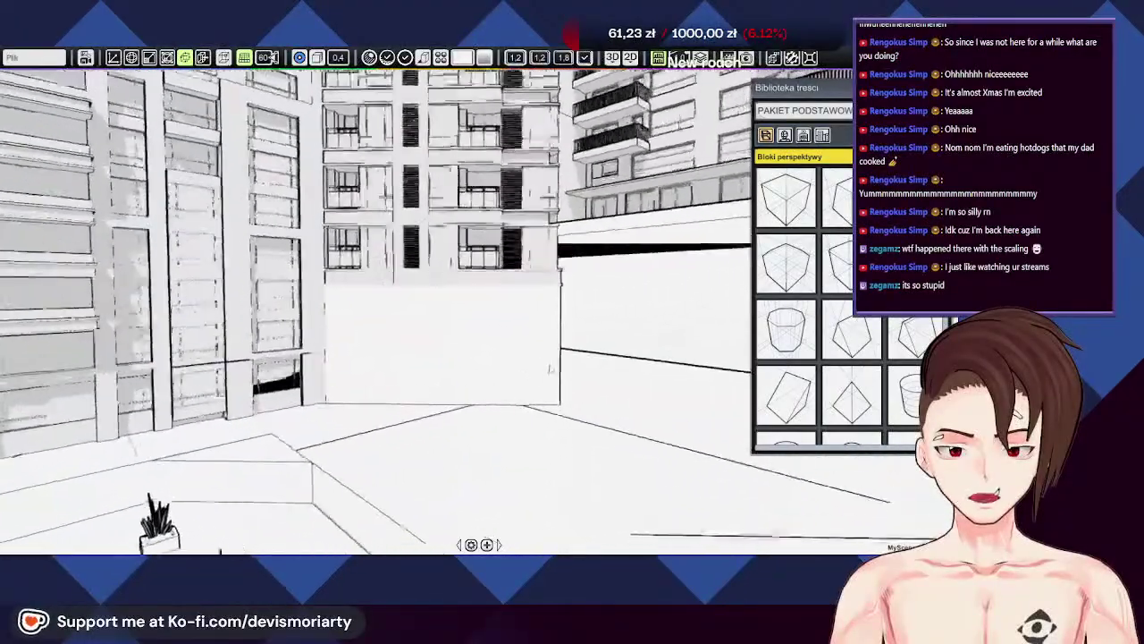
scroll(550, 368, up, 3)
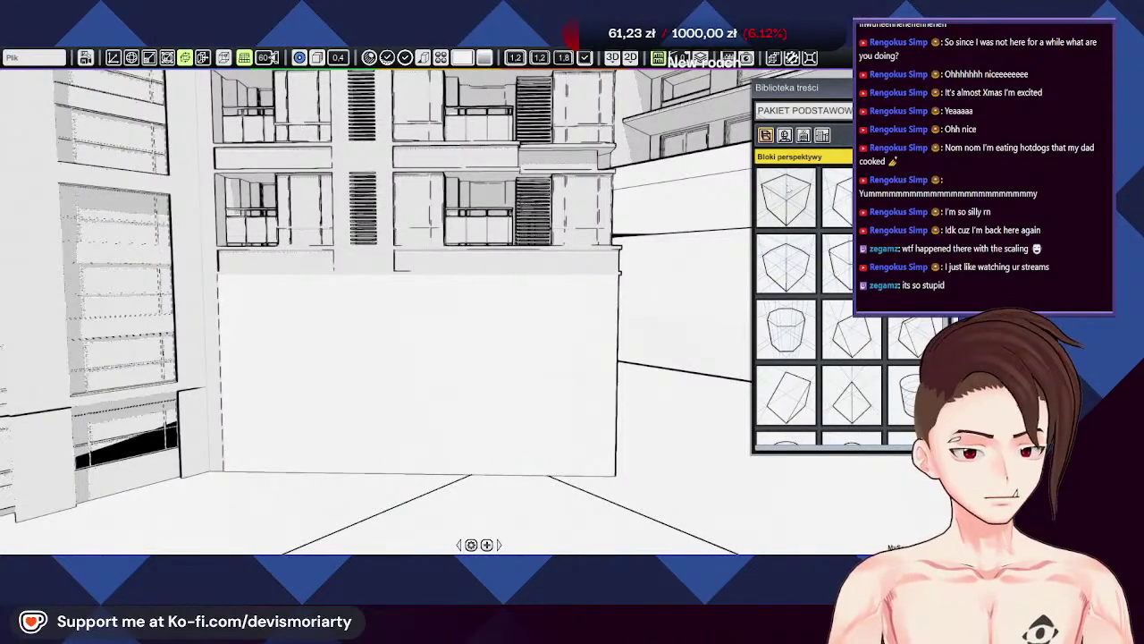
Step: Place a second perspective cube in front of the ground-floor block and rotate it parallel to the block's front face
middle_drag(465, 400, 501, 415)
scroll(501, 416, up, 2)
key(e)
middle_drag(391, 442, 389, 436)
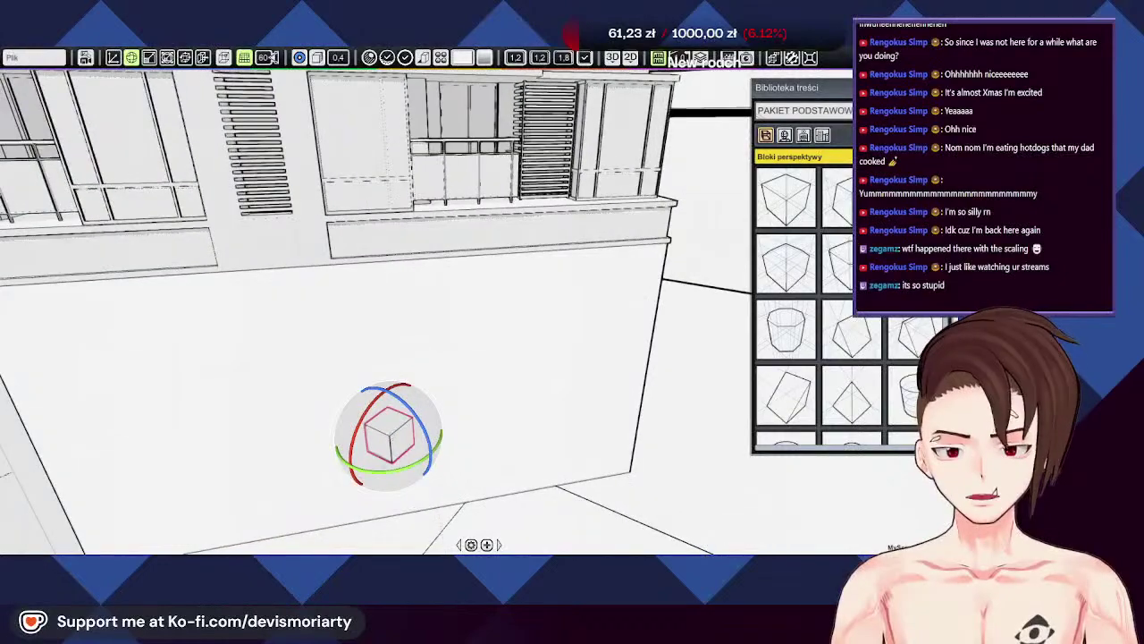
drag(397, 471, 444, 465)
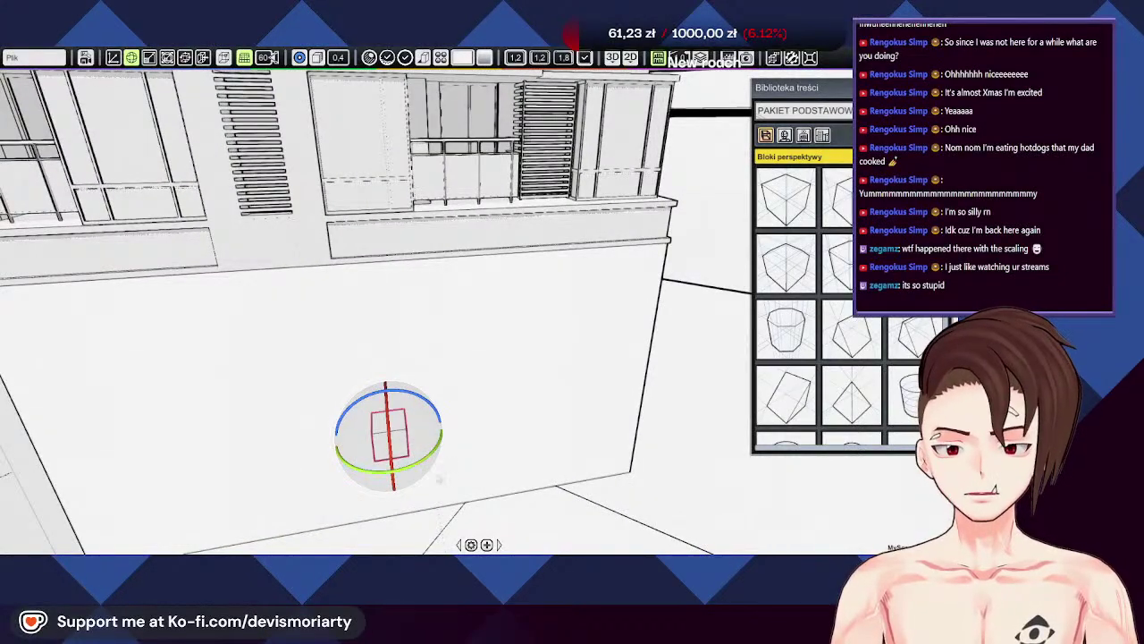
middle_drag(439, 479, 370, 466)
key(w)
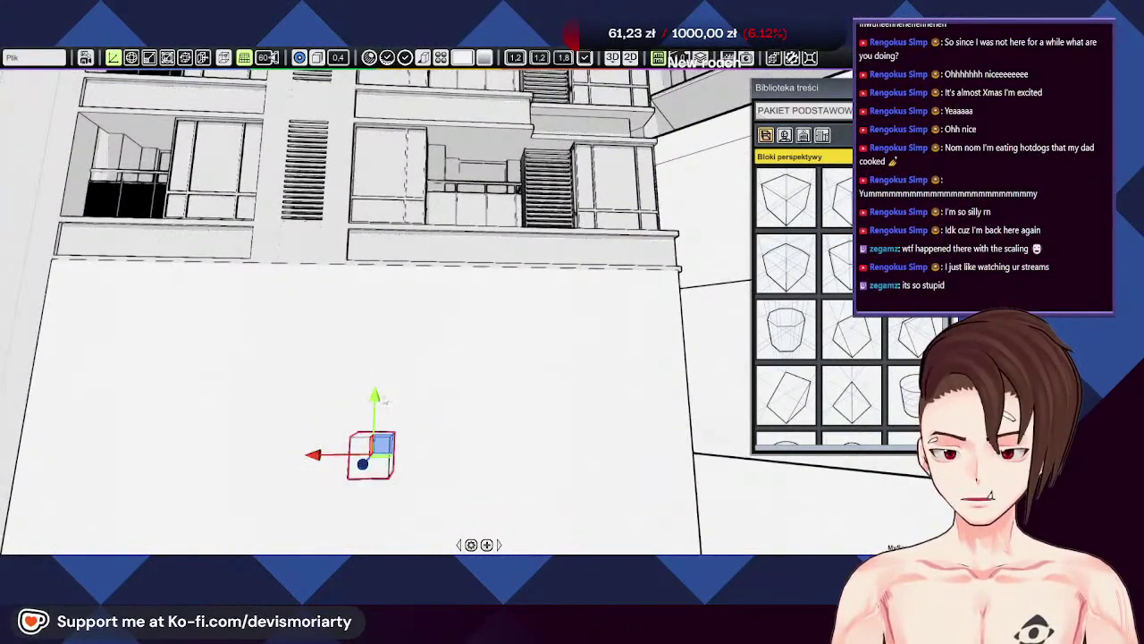
Step: Raise the second cube to just below the ledge and scale it into a wide, tall rectangular panel
drag(377, 398, 382, 254)
middle_drag(386, 299, 380, 192)
key(e)
key(r)
middle_drag(438, 272, 441, 306)
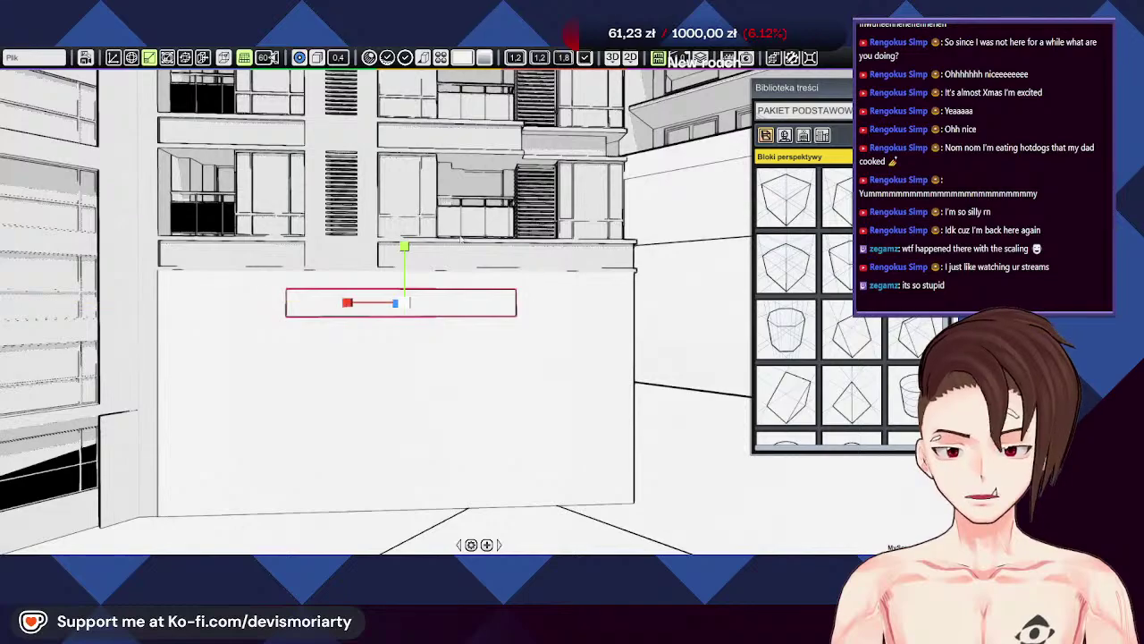
drag(402, 247, 409, 84)
Step: Adjust the panel's thickness and move it against the front of the ground-floor block
middle_drag(572, 357, 347, 337)
drag(417, 291, 445, 289)
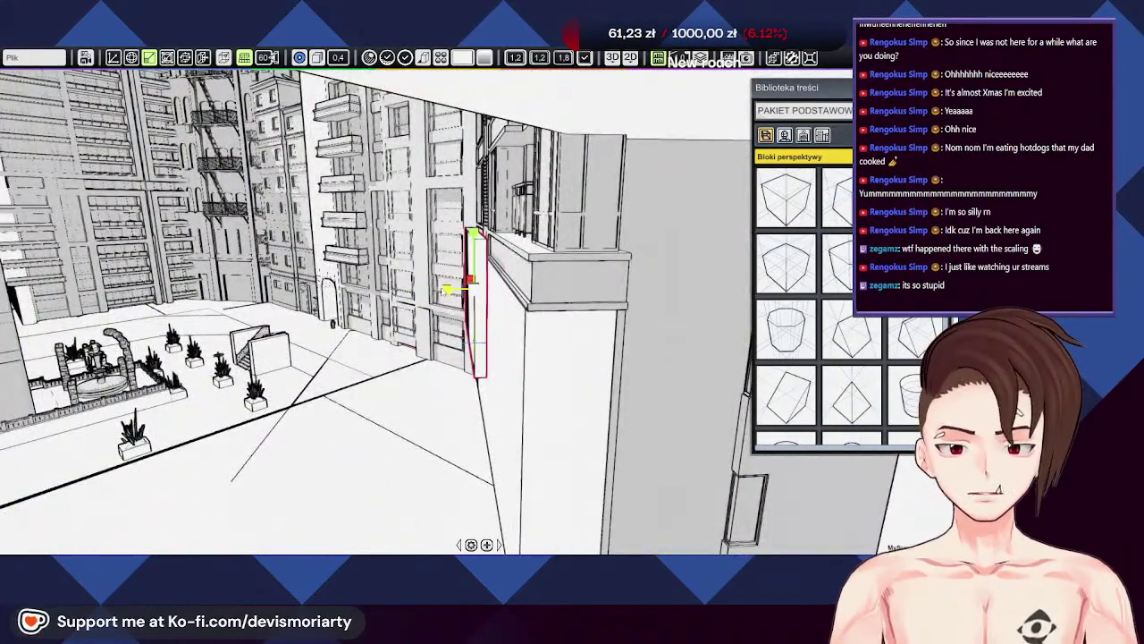
mouse_move(454, 289)
middle_down()
mouse_move(626, 300)
mouse_move(454, 291)
middle_up()
key(e)
key(w)
drag(409, 288, 434, 288)
middle_drag(434, 287, 484, 304)
key(y)
key(e)
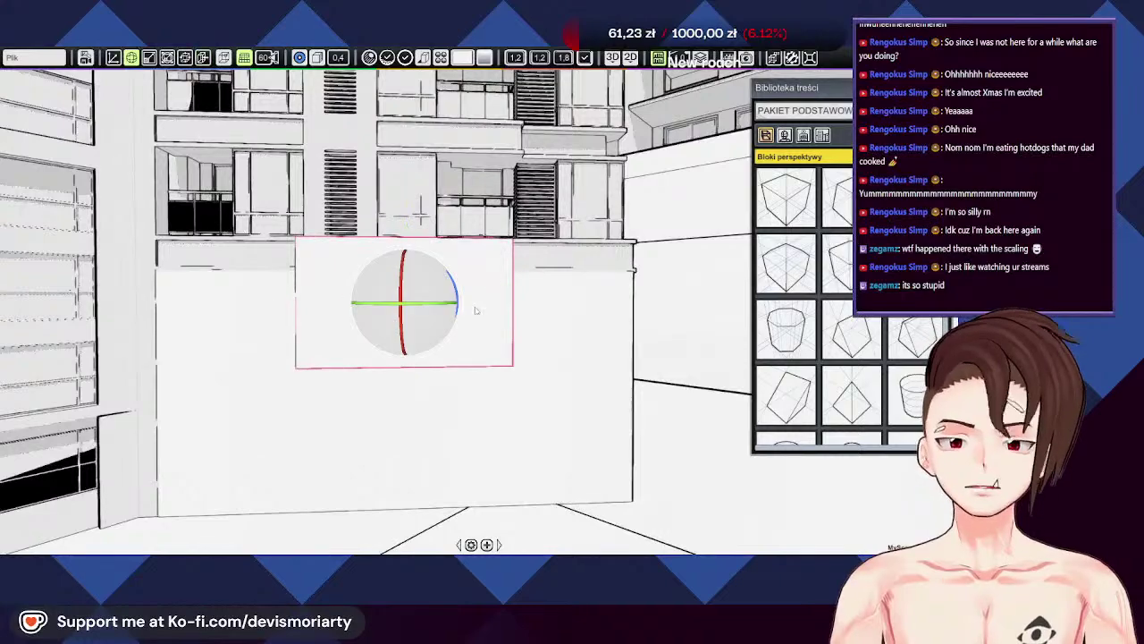
Step: Widen the panel to span nearly the whole front of the block and deselect it
key(r)
drag(348, 303, 306, 303)
middle_drag(313, 305, 384, 313)
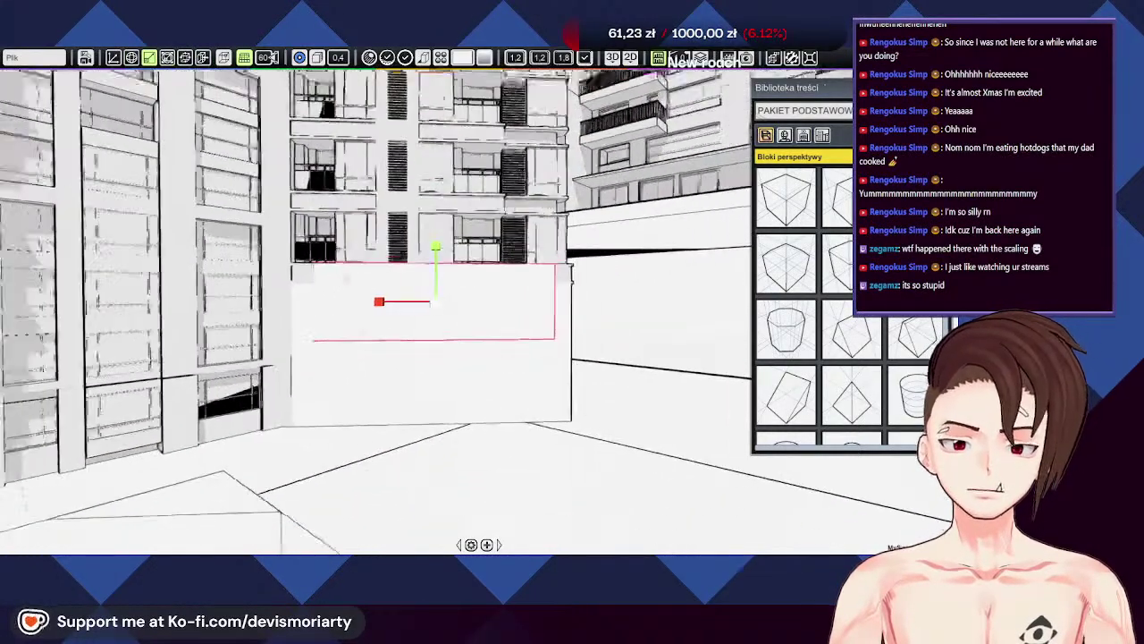
click(643, 322)
middle_drag(642, 322, 608, 329)
scroll(474, 308, up, 2)
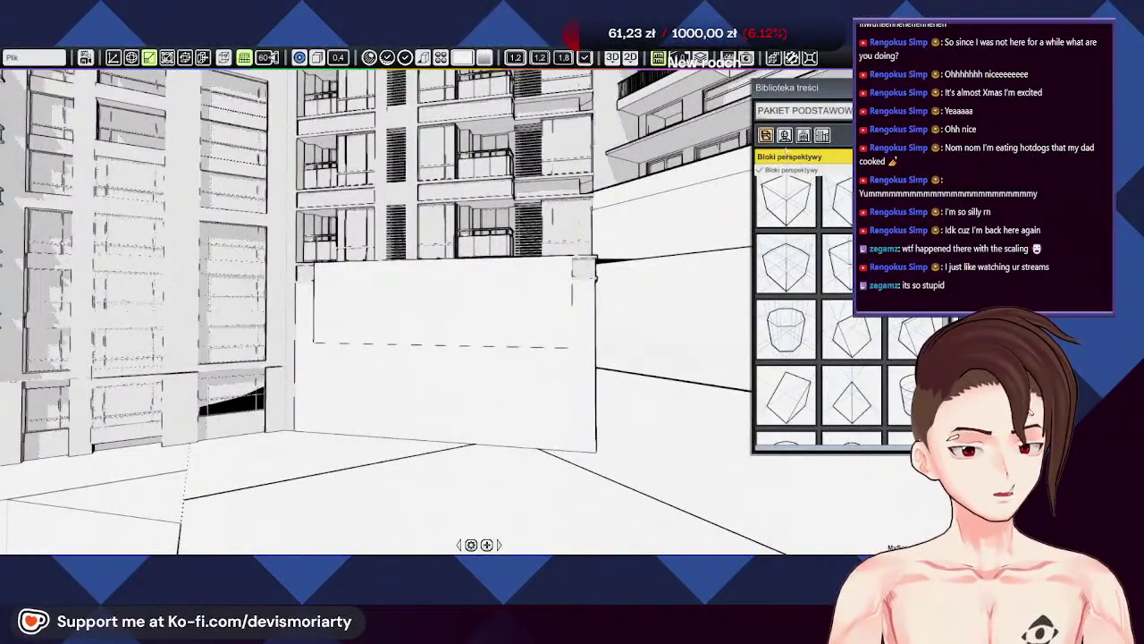
Step: Switch the content library to the PAKIET NOWOCZESNY pack and browse its Drzwi category for a suitable door
click(804, 110)
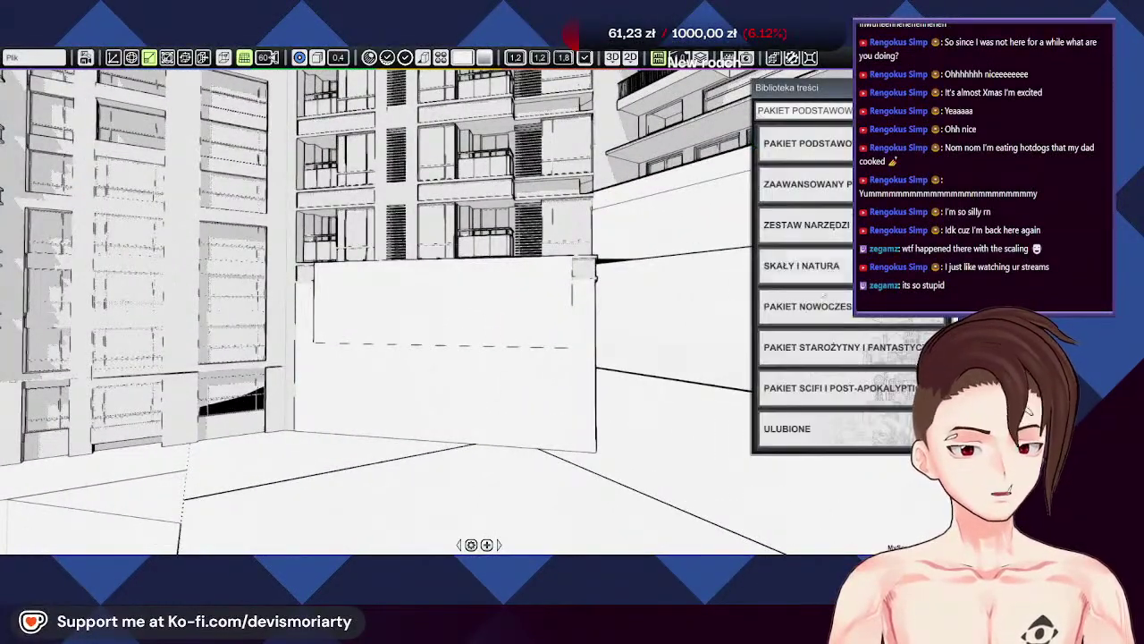
click(823, 313)
click(823, 156)
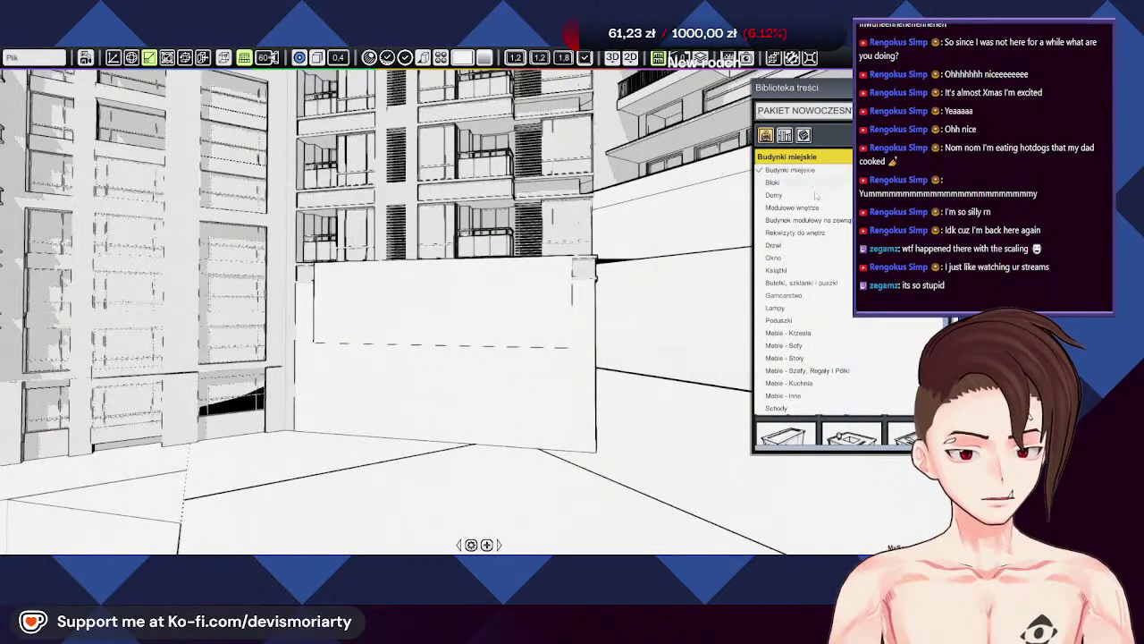
click(773, 245)
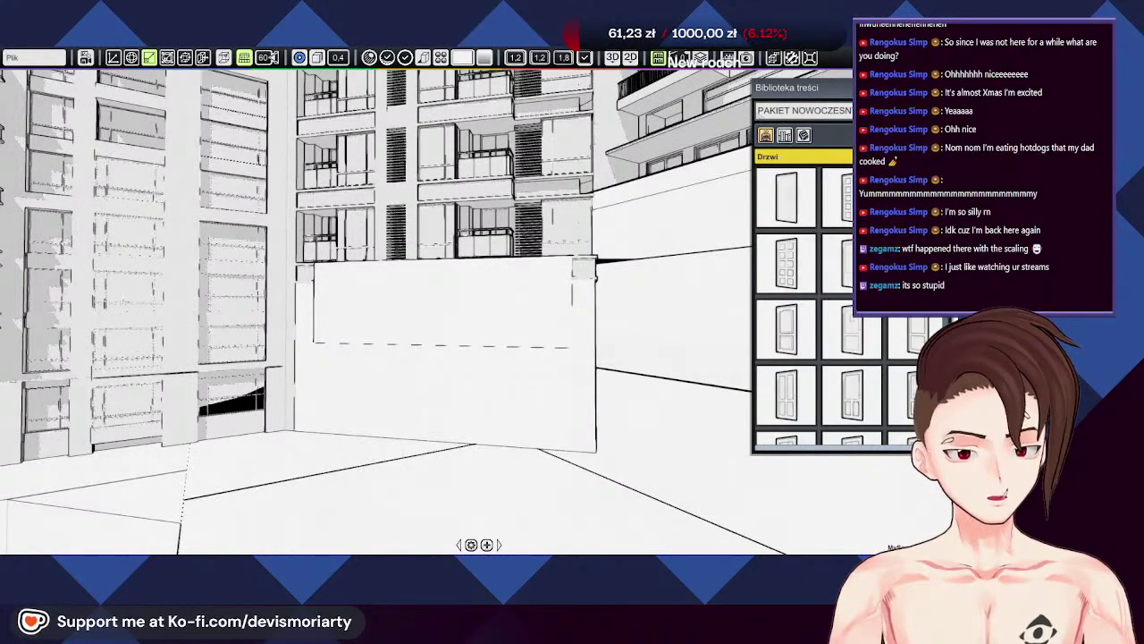
scroll(818, 304, down, 1)
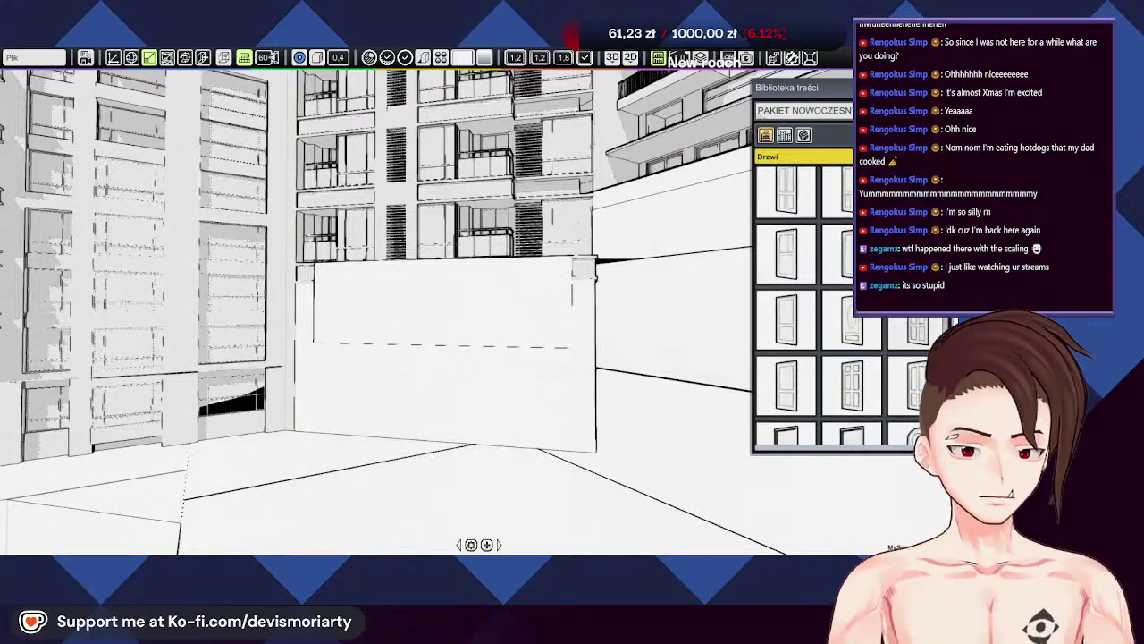
scroll(819, 304, down, 2)
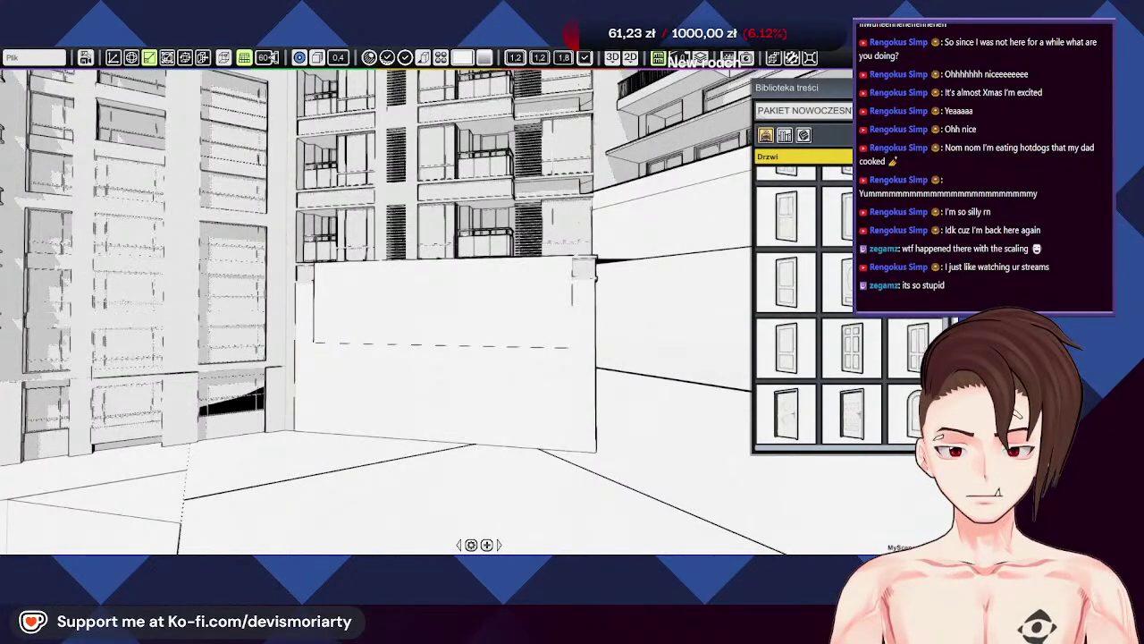
Step: Try a single door at the base of the ground-floor block near its outer corner, and delete it
click(538, 447)
scroll(545, 447, up, 3)
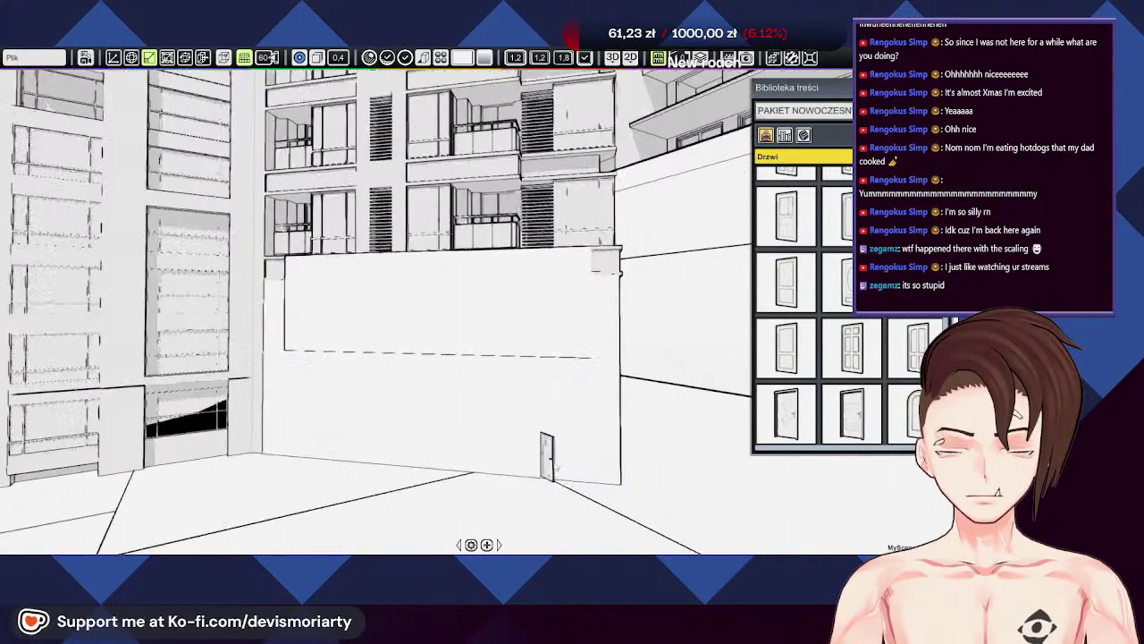
right_drag(547, 450, 653, 457)
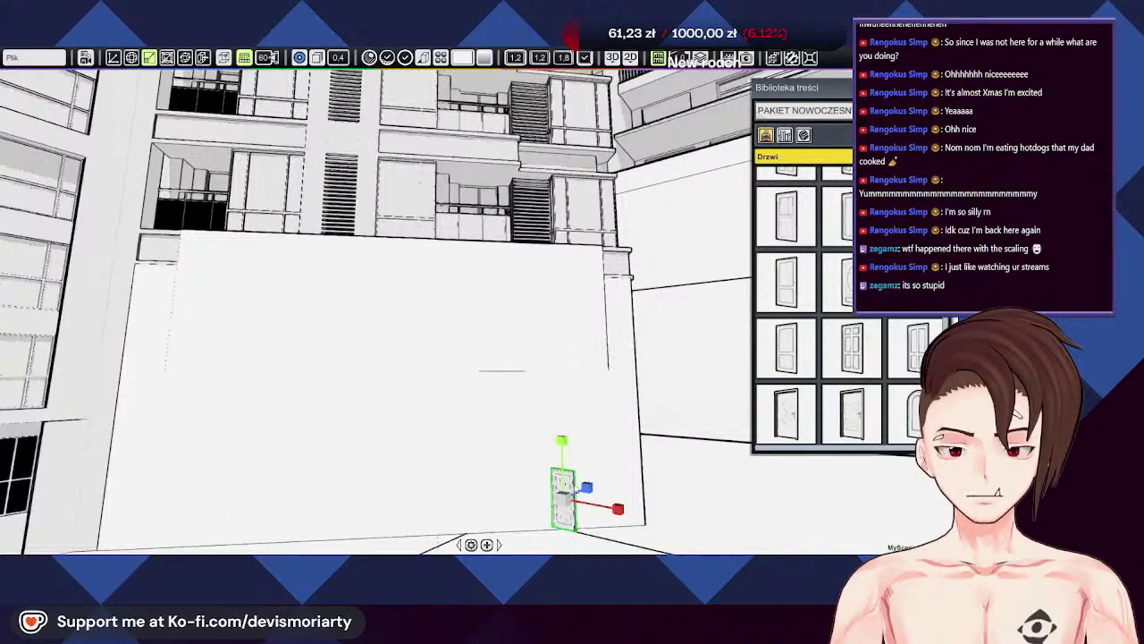
key(Delete)
Step: Place a double door from the Drzwi category at the base of the ground-floor block near its outer corner
scroll(837, 349, down, 2)
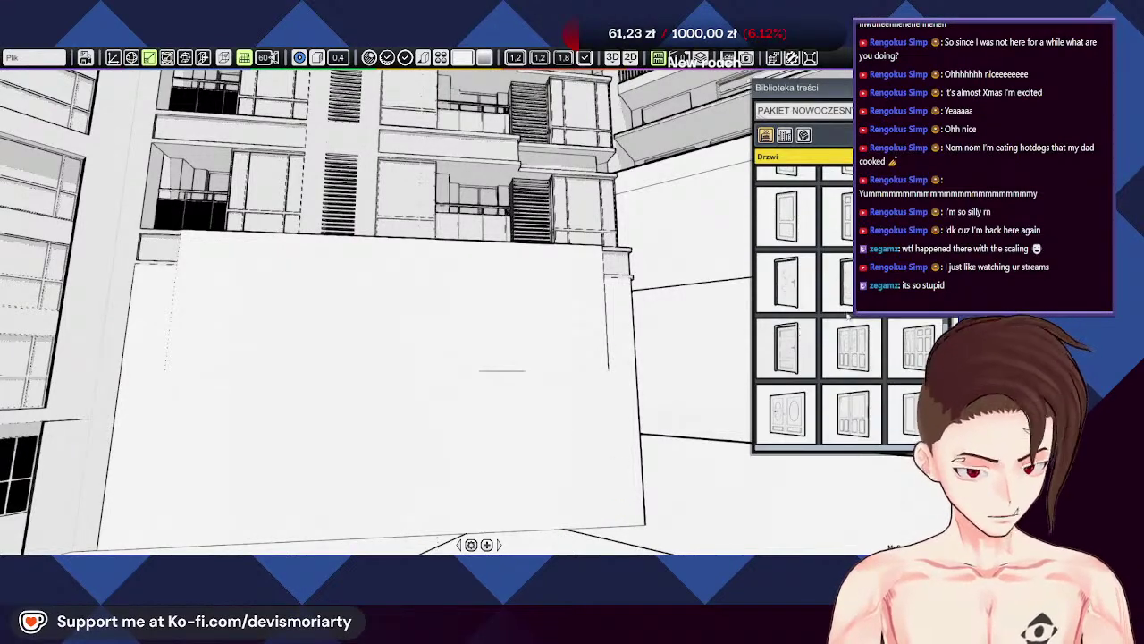
scroll(821, 375, up, 3)
right_drag(500, 434, 496, 381)
scroll(444, 382, up, 1)
scroll(843, 315, down, 2)
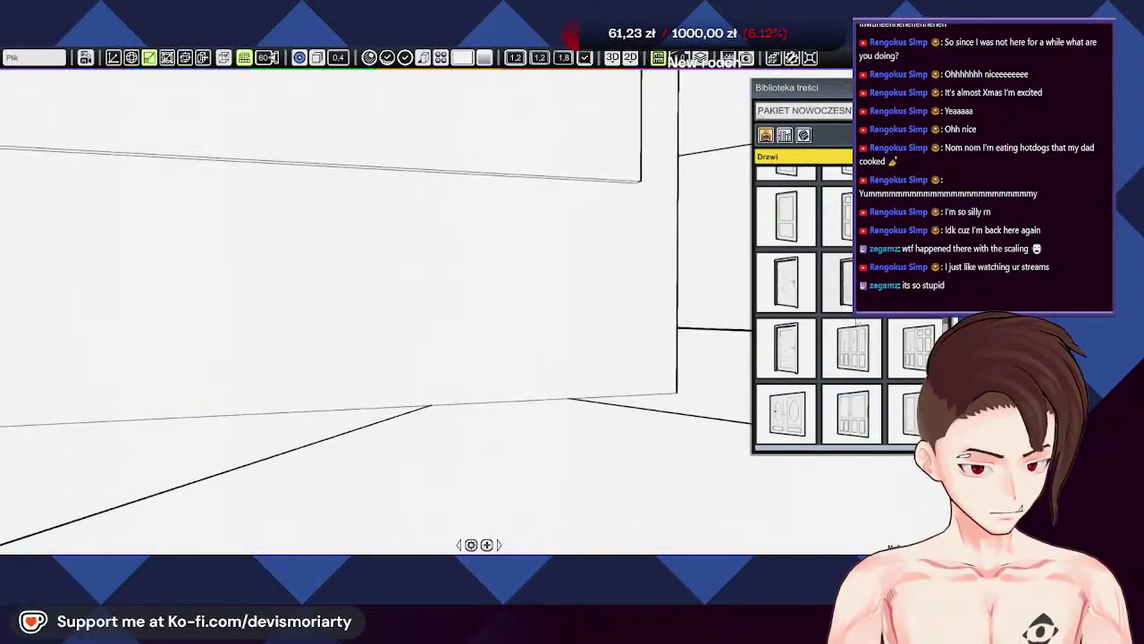
drag(924, 414, 498, 351)
click(494, 348)
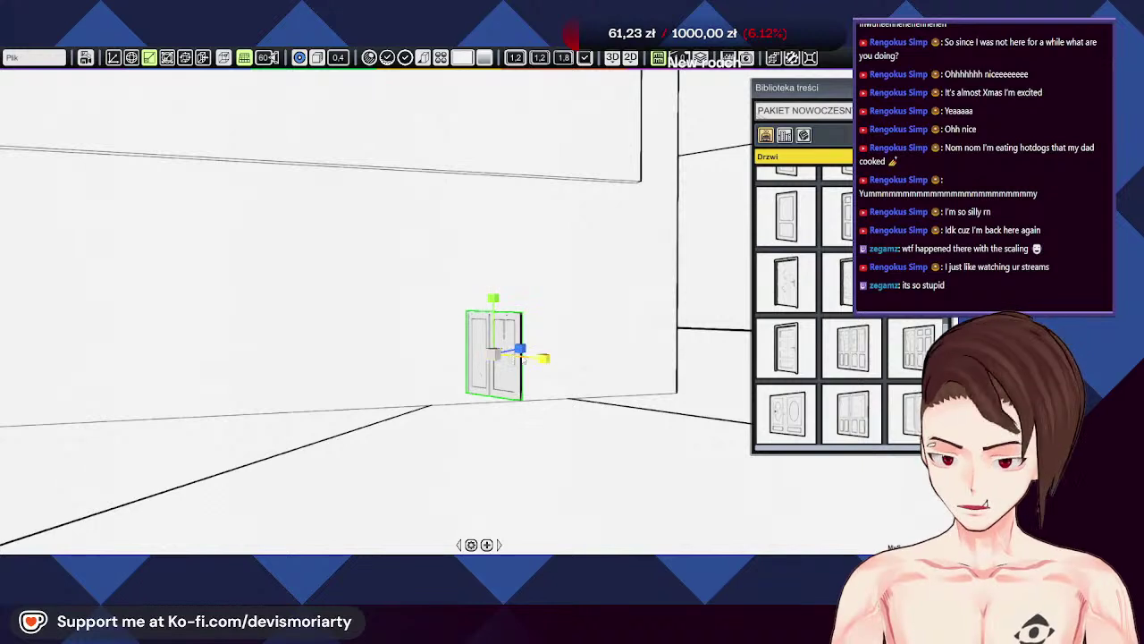
Step: Rotate the double door so it lies parallel to the front face of the ground-floor block
key(e)
key(w)
key(e)
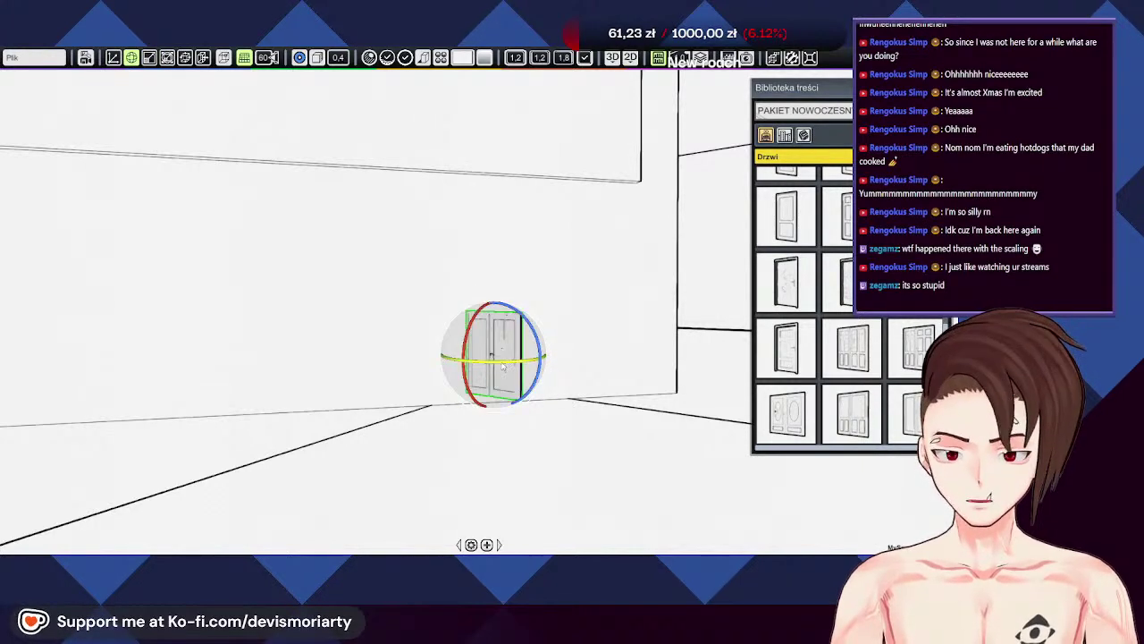
drag(502, 364, 565, 371)
middle_drag(565, 370, 207, 429)
Step: Move the double door flush against the block's front face and lower it to ground level
key(w)
drag(469, 344, 481, 344)
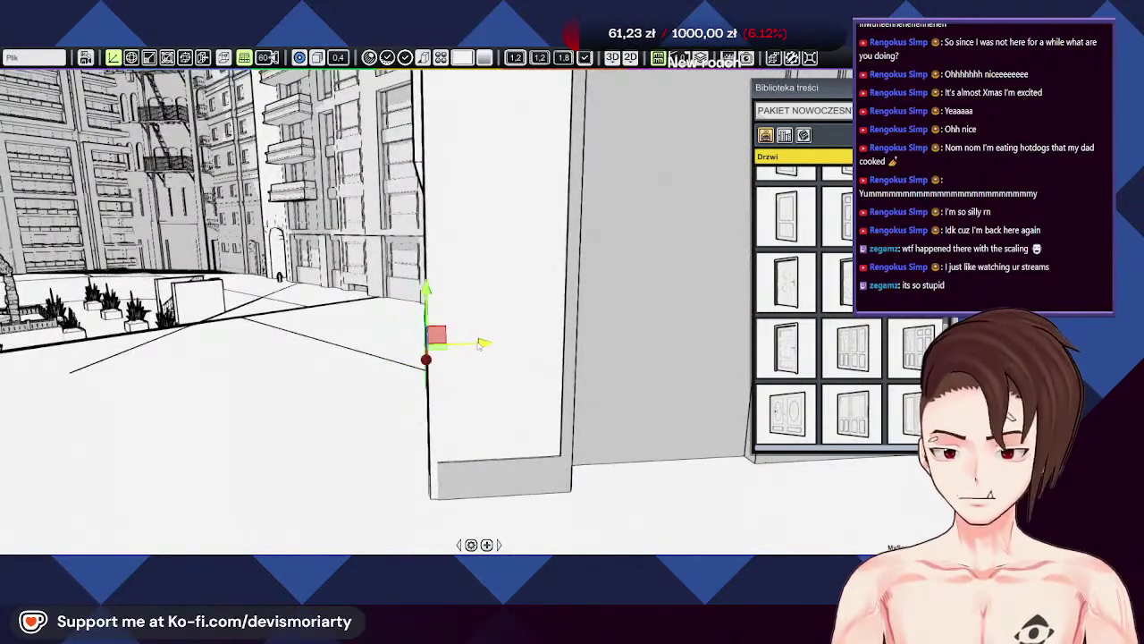
middle_drag(309, 393, 570, 352)
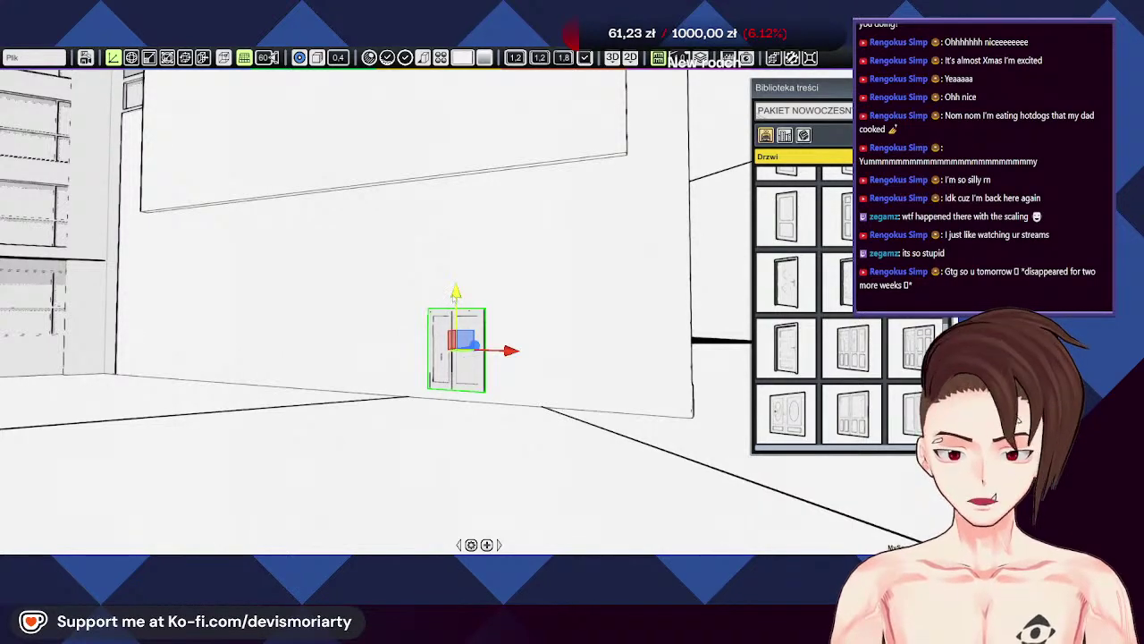
drag(454, 299, 454, 312)
middle_drag(497, 342, 377, 345)
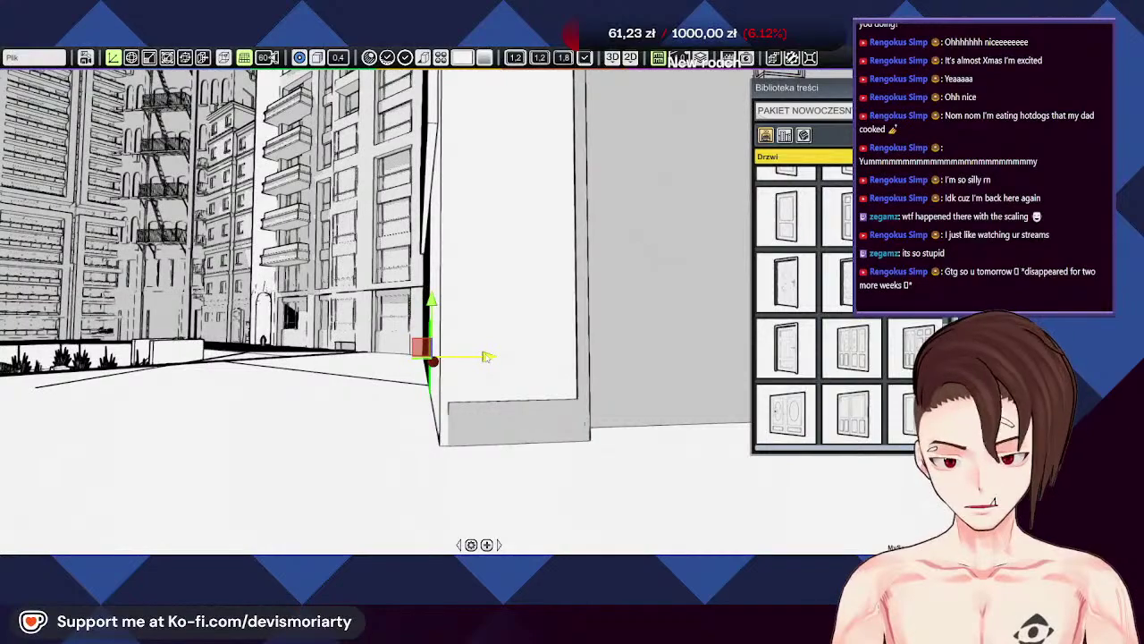
middle_drag(363, 385, 664, 408)
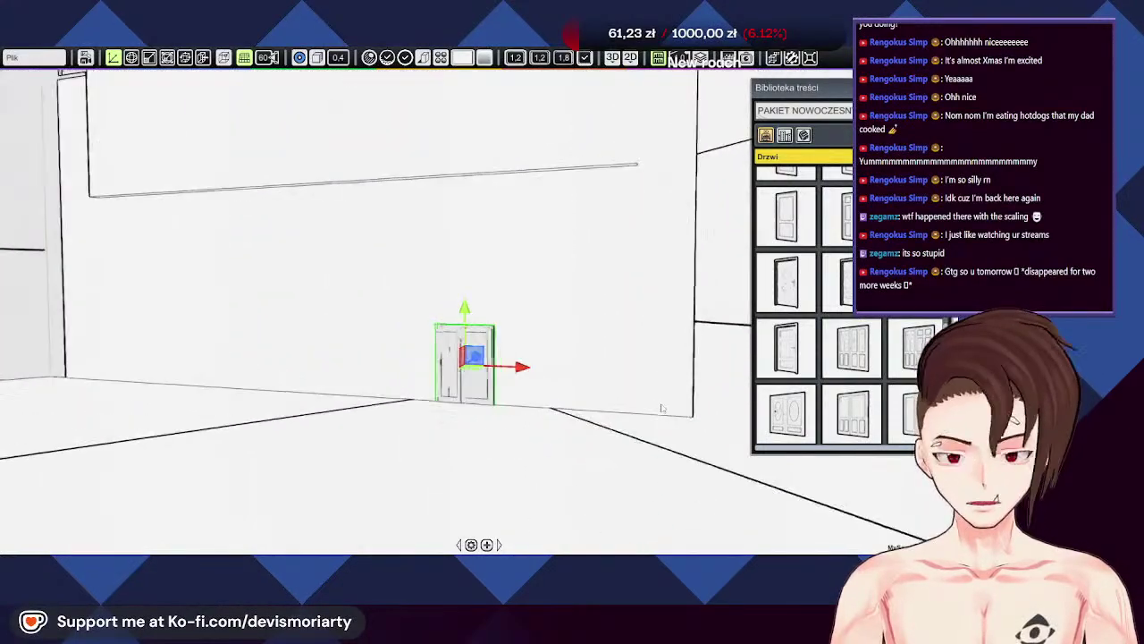
scroll(488, 404, up, 5)
scroll(488, 404, down, 6)
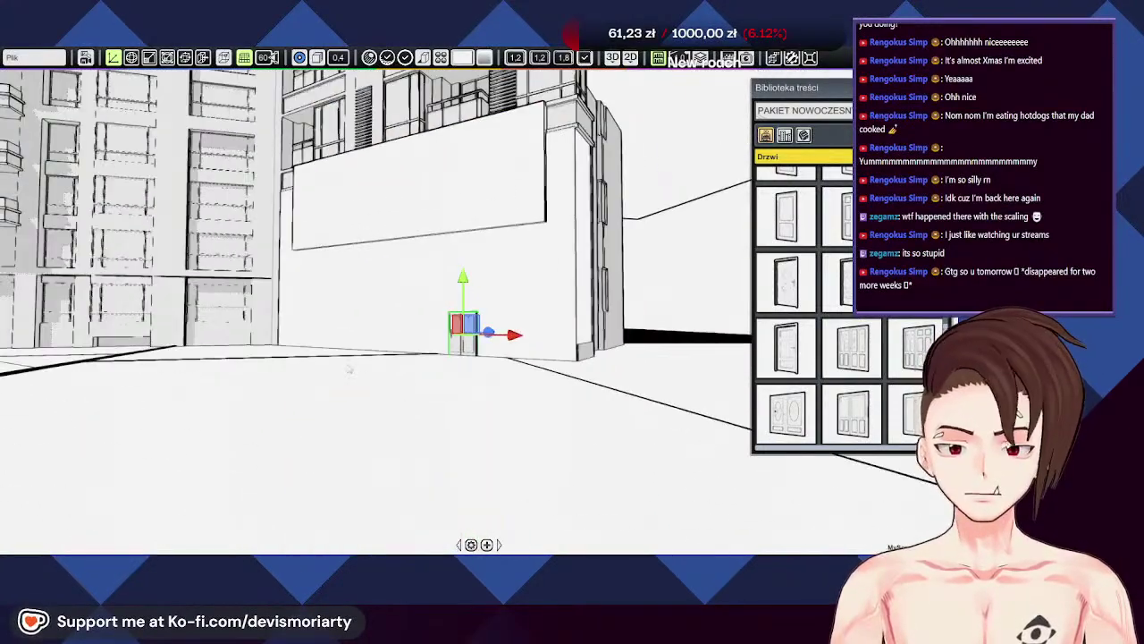
middle_drag(349, 366, 409, 340)
scroll(357, 304, up, 2)
scroll(357, 305, up, 4)
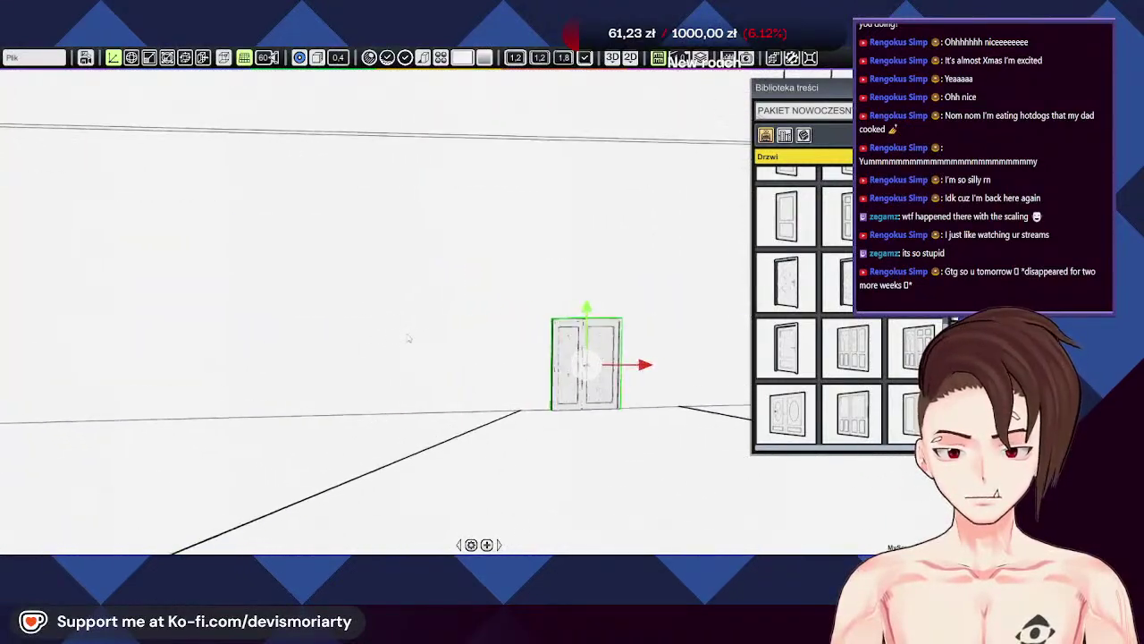
scroll(357, 298, down, 5)
scroll(356, 299, up, 1)
Step: Narrow the ground-floor block from its inner side to uncover the balcony column beside it
click(282, 284)
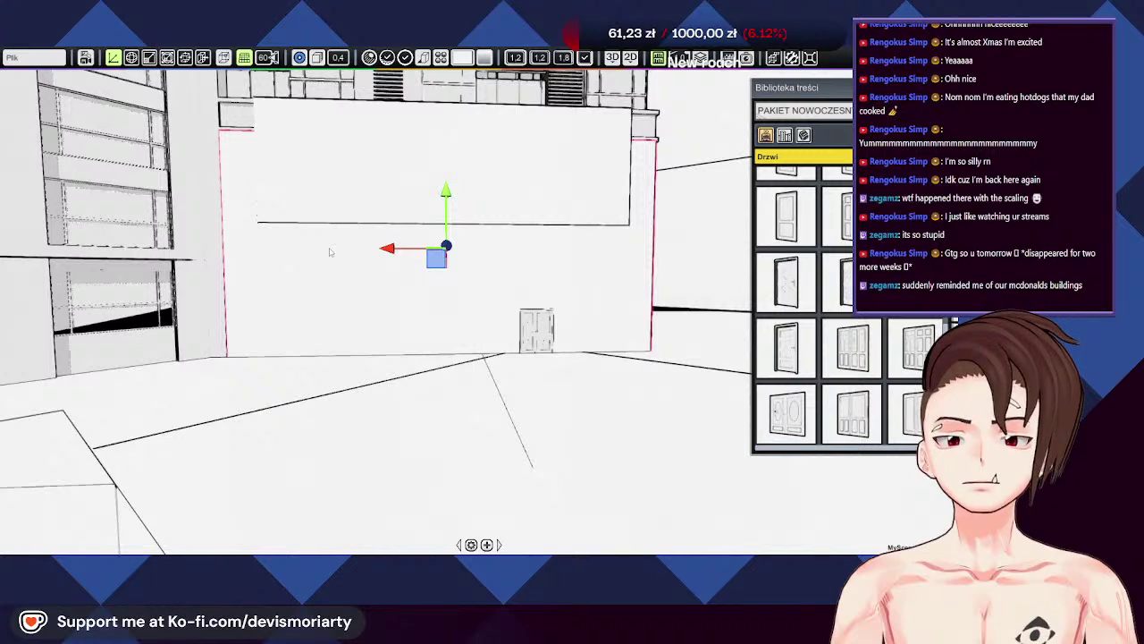
middle_drag(329, 252, 408, 244)
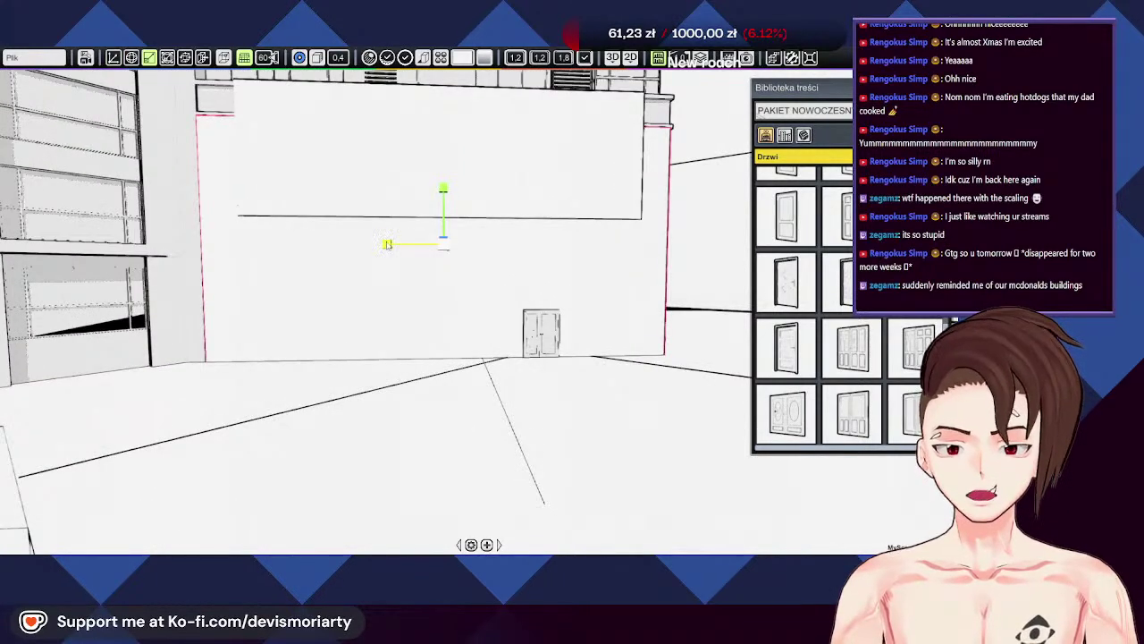
key(t)
drag(220, 249, 305, 265)
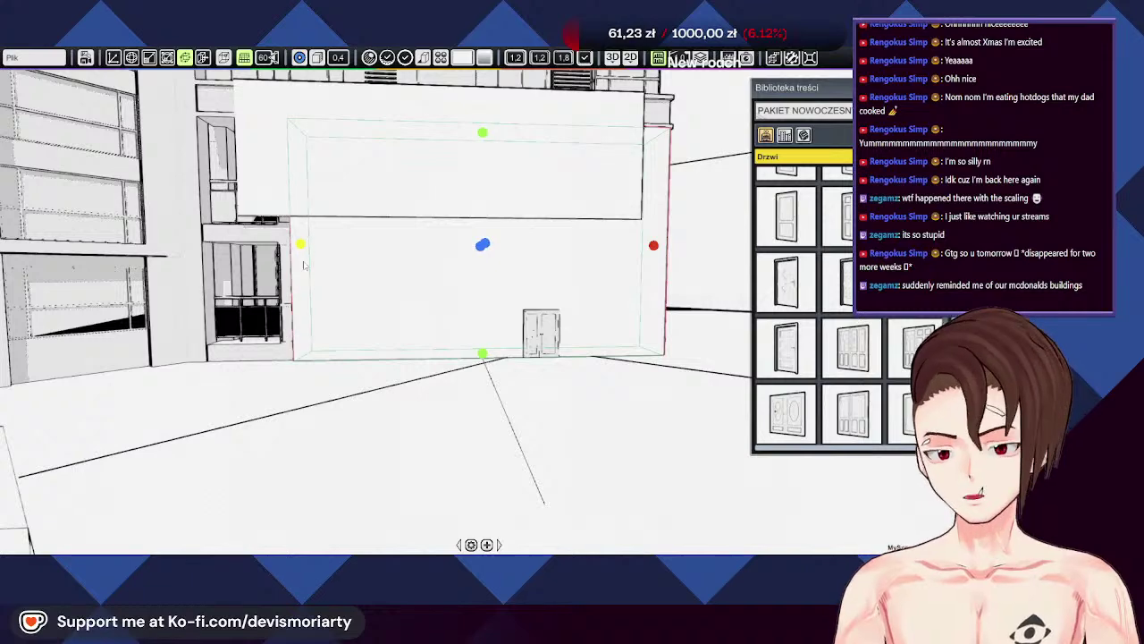
Step: Shorten the front panel from the same side so it fits within the narrowed block
click(382, 157)
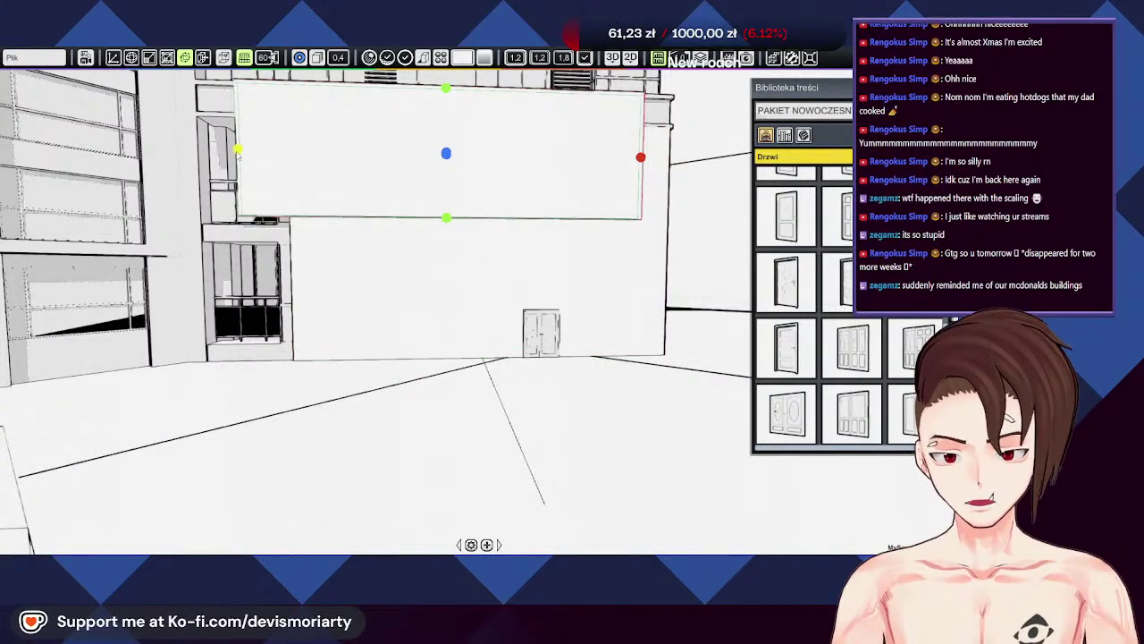
drag(237, 152, 333, 154)
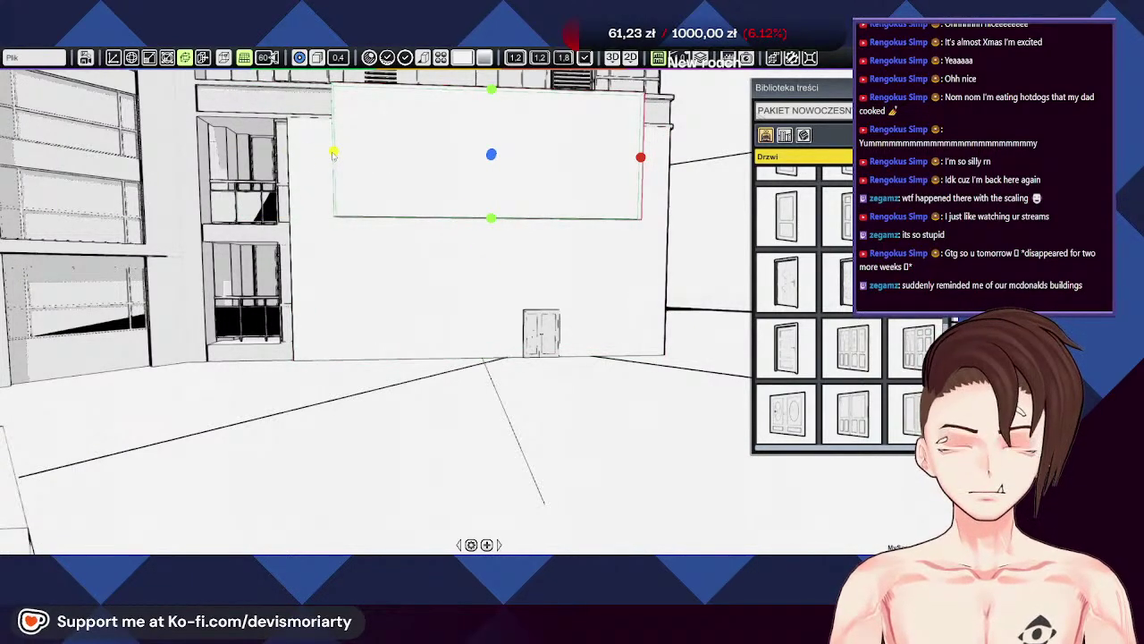
scroll(323, 222, down, 1)
scroll(575, 342, up, 1)
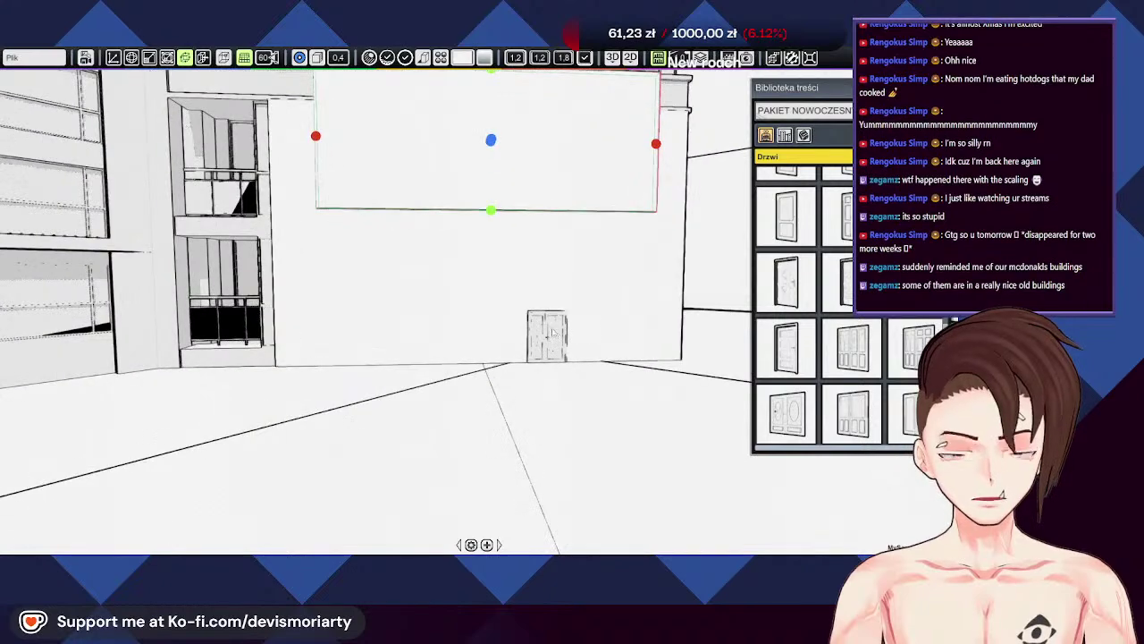
Step: Shift the double door along the front face closer to the block's outer corner and deselect it
click(547, 336)
middle_drag(620, 347, 572, 348)
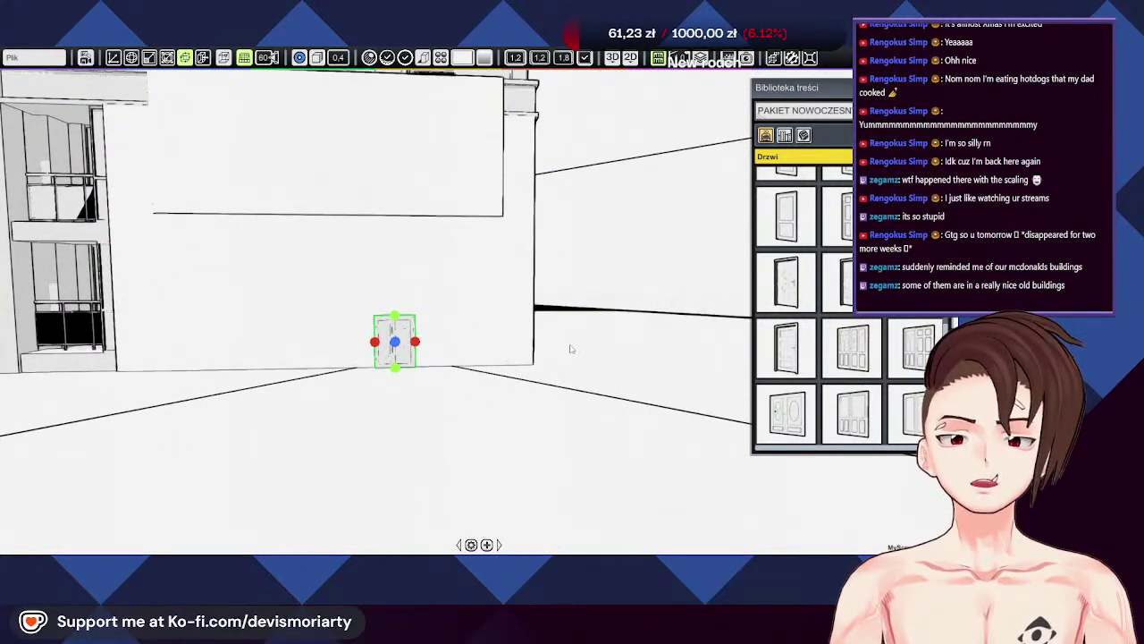
scroll(496, 380, up, 3)
key(w)
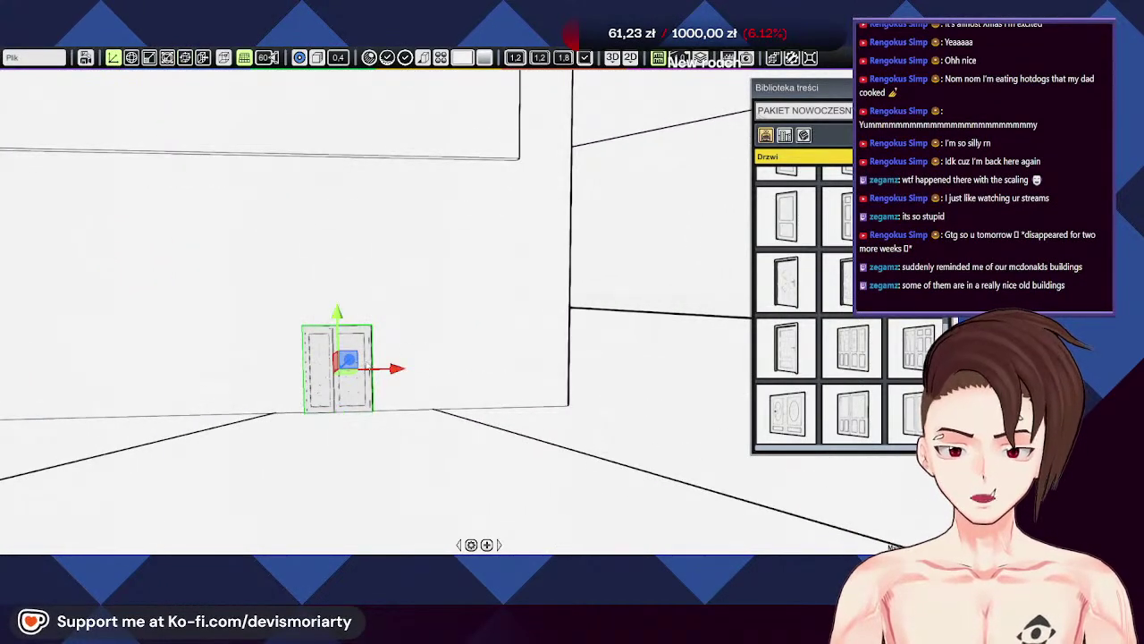
drag(397, 373, 486, 376)
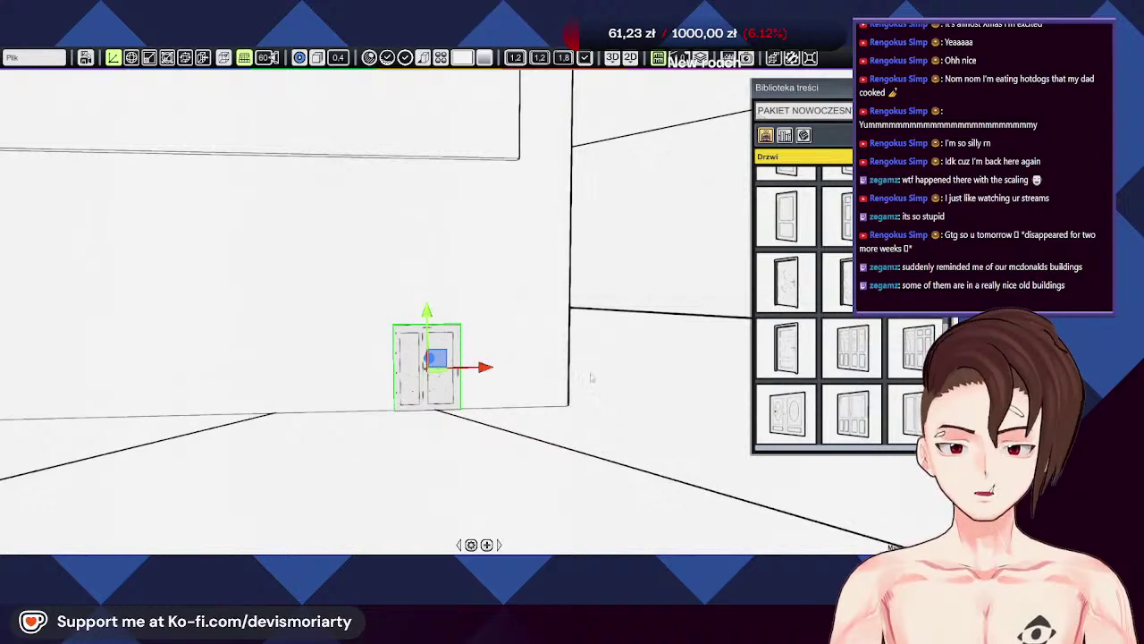
right_drag(591, 377, 357, 382)
middle_drag(357, 383, 565, 362)
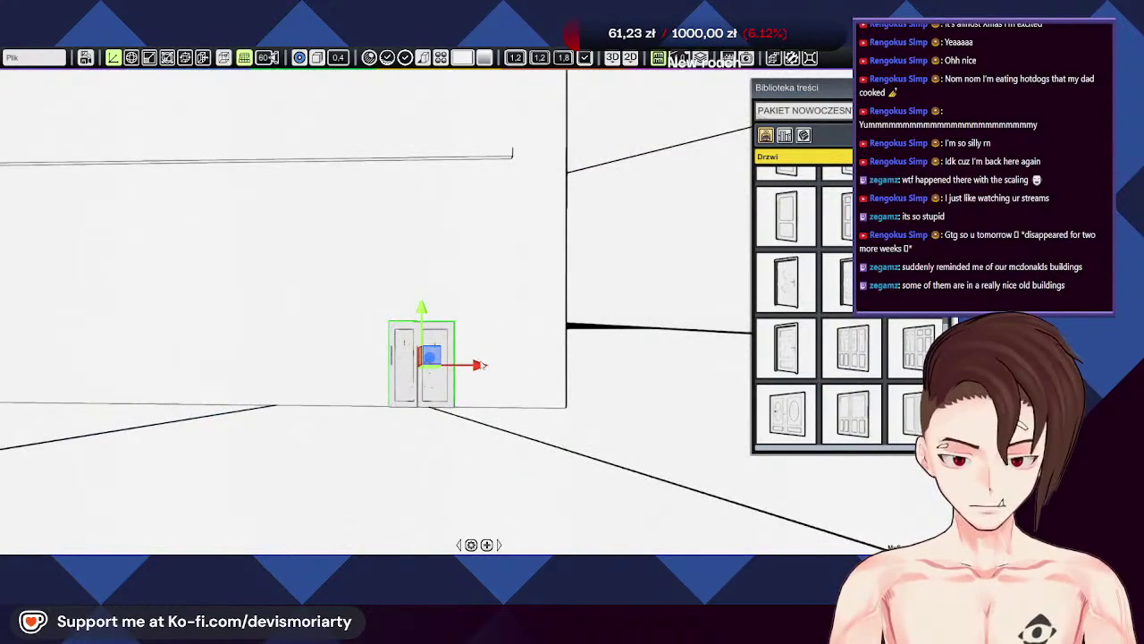
drag(480, 366, 447, 365)
scroll(459, 364, down, 7)
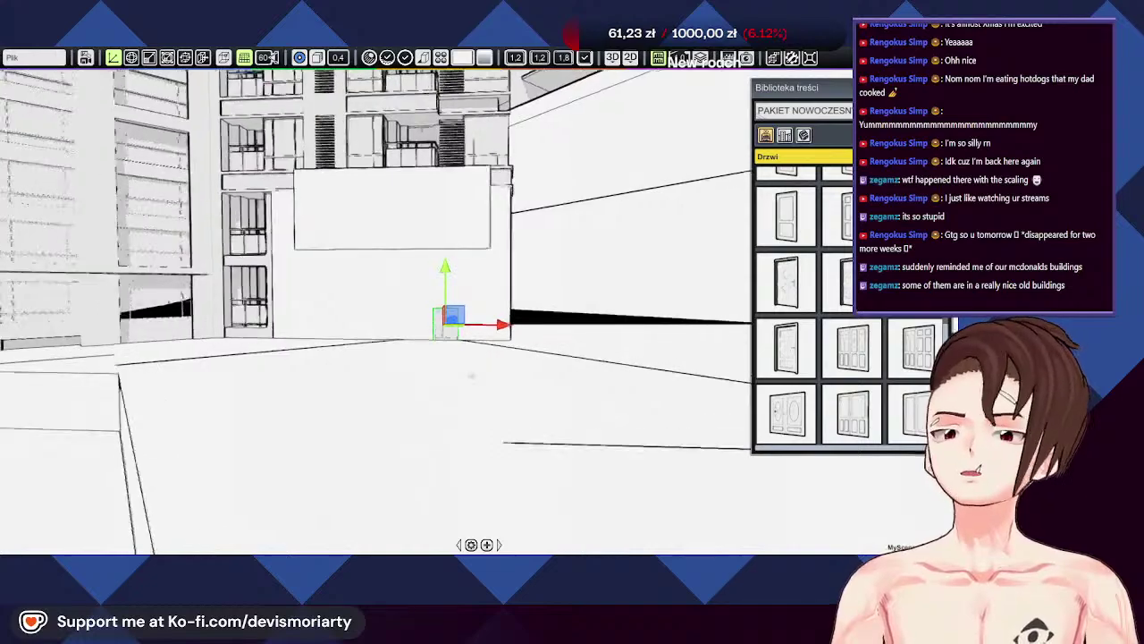
middle_drag(470, 376, 599, 325)
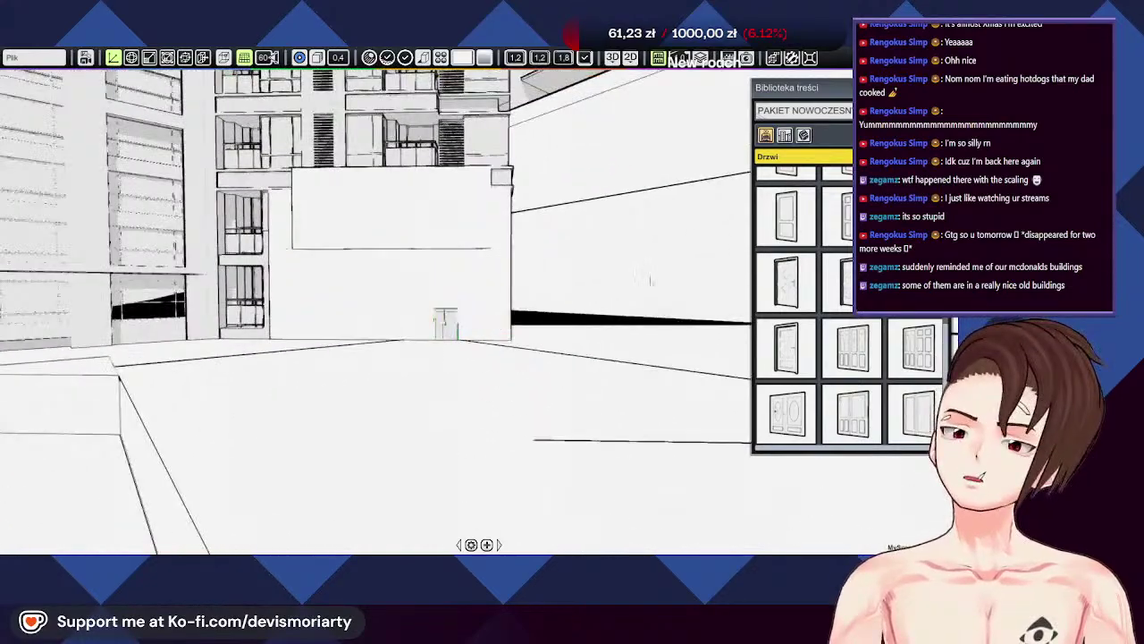
middle_drag(651, 280, 527, 320)
scroll(518, 329, up, 3)
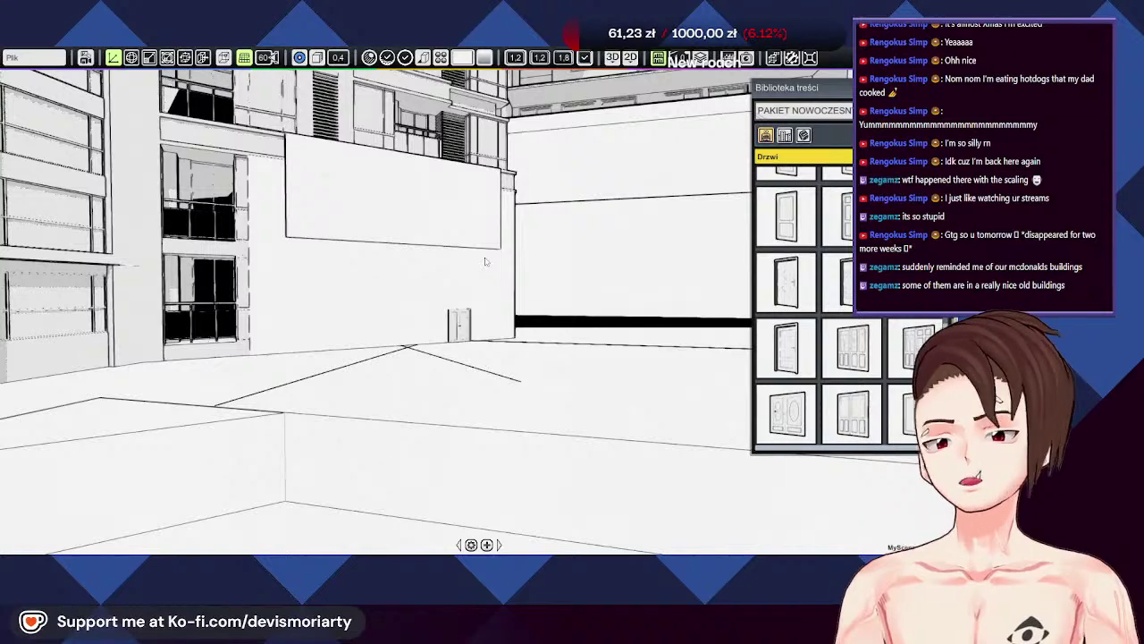
Step: Switch the content library to the Okno category and place a single-pane window on the block's front beside the door
scroll(498, 296, up, 5)
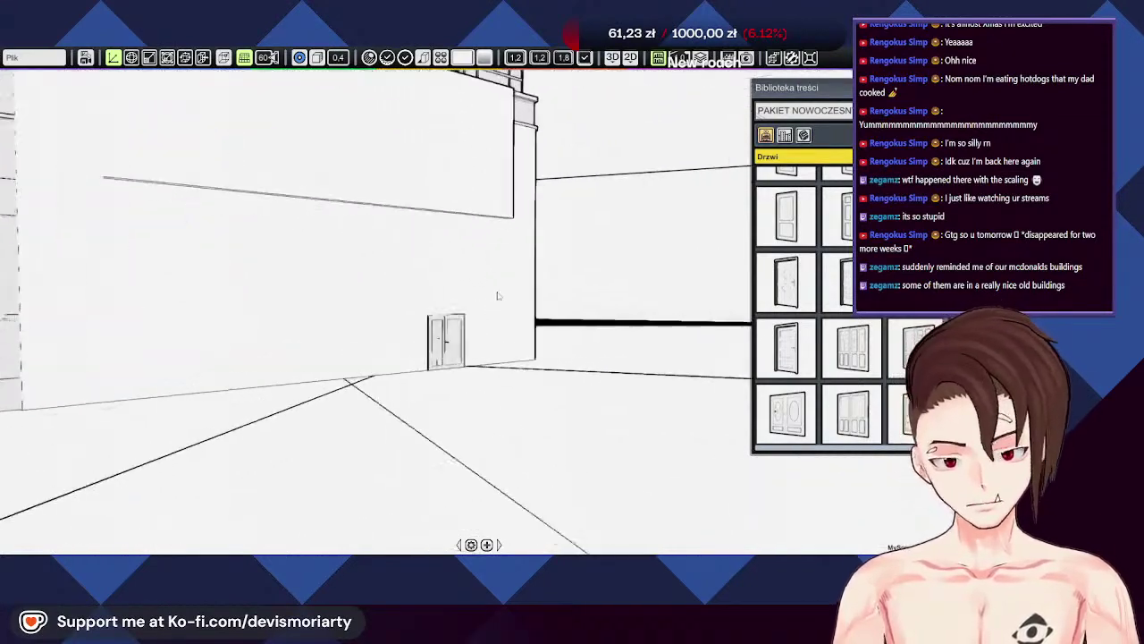
middle_drag(499, 296, 170, 297)
middle_drag(523, 349, 657, 344)
scroll(805, 242, up, 1)
click(805, 157)
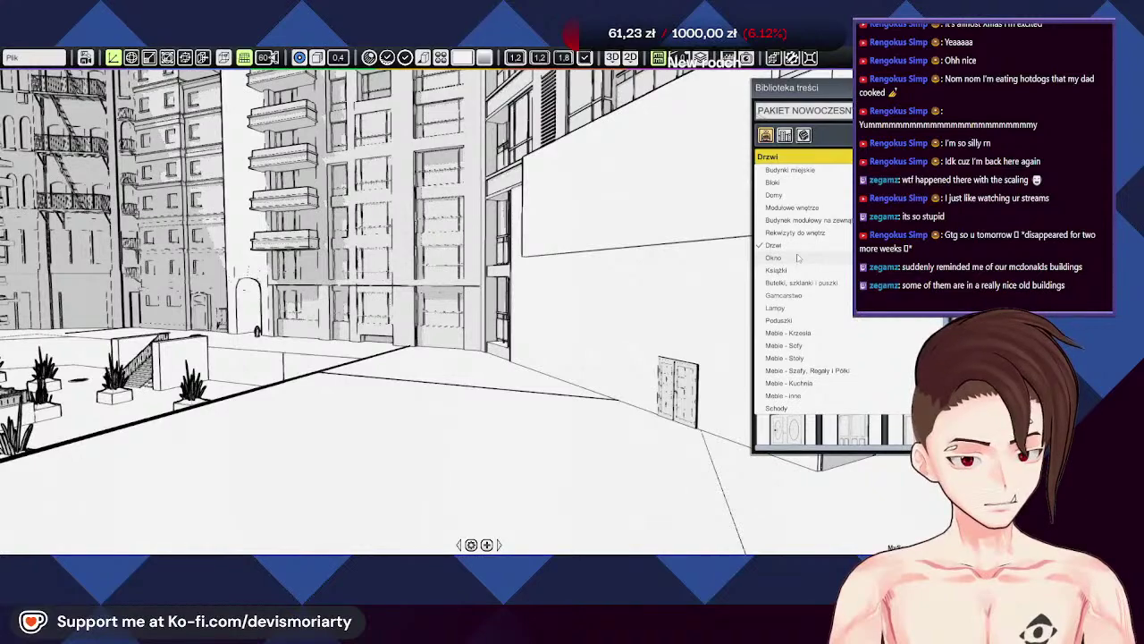
click(798, 257)
middle_drag(671, 313, 572, 313)
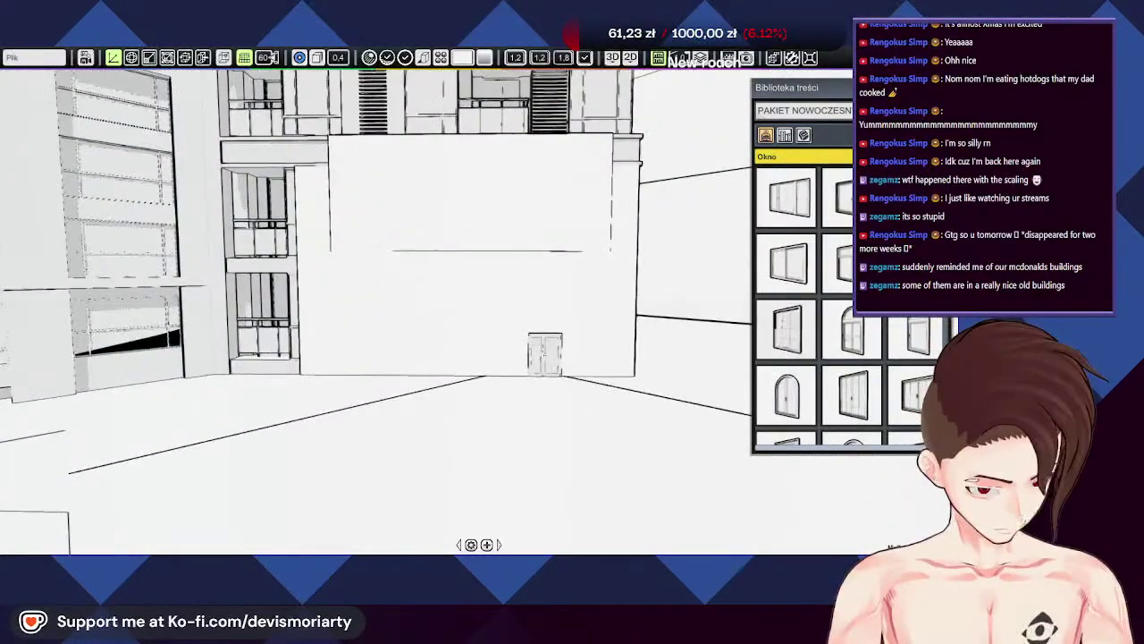
scroll(856, 326, down, 5)
scroll(865, 363, up, 2)
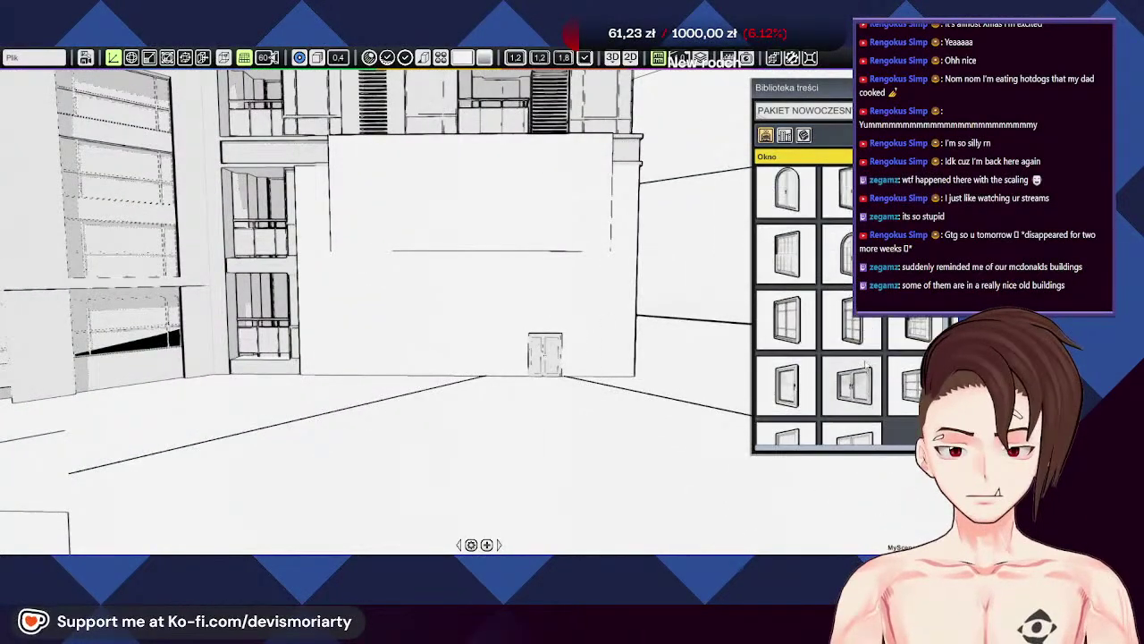
scroll(865, 363, down, 2)
drag(778, 424, 596, 367)
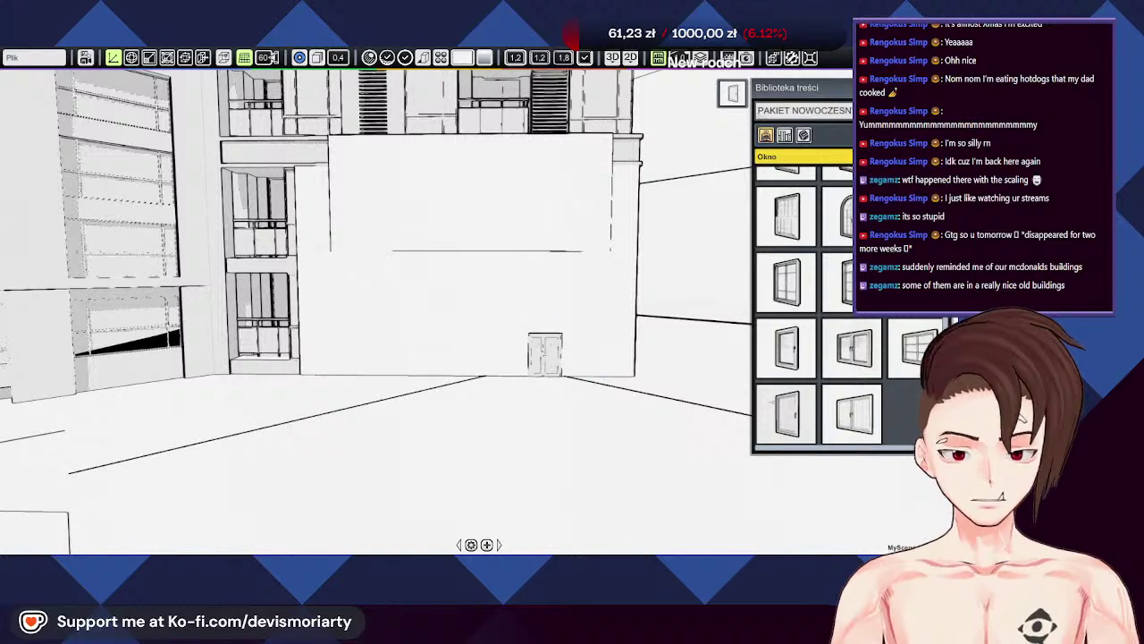
click(483, 335)
Step: Rotate the new window so it lies parallel to the front face of the block
scroll(516, 338, up, 4)
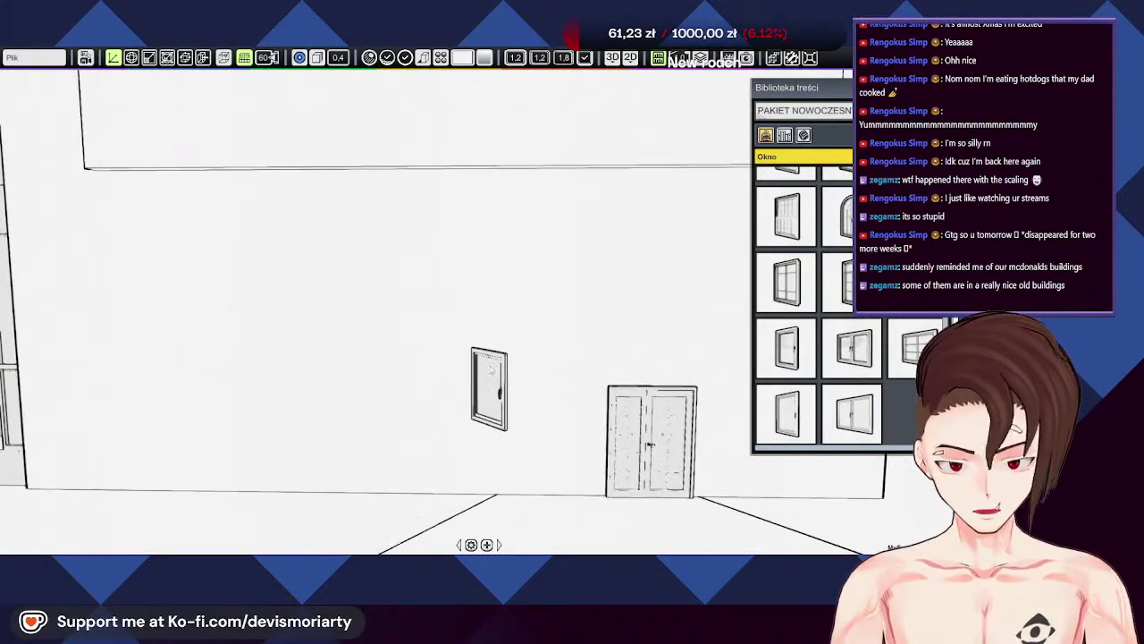
click(498, 370)
key(e)
drag(469, 404, 534, 404)
scroll(403, 332, down, 3)
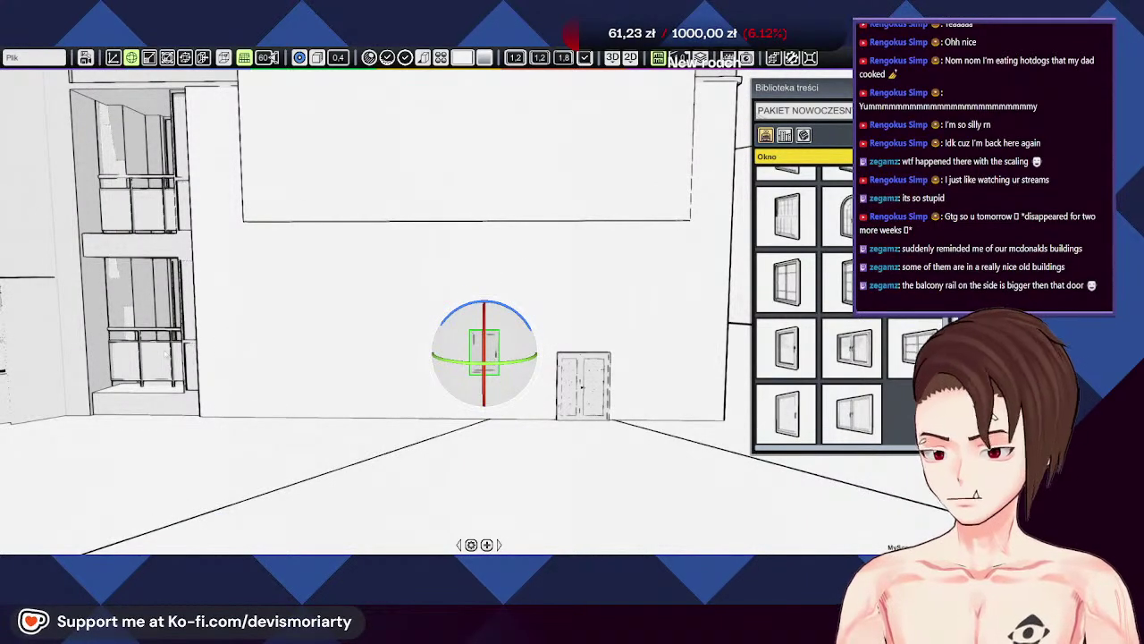
middle_drag(225, 343, 241, 345)
scroll(225, 340, down, 4)
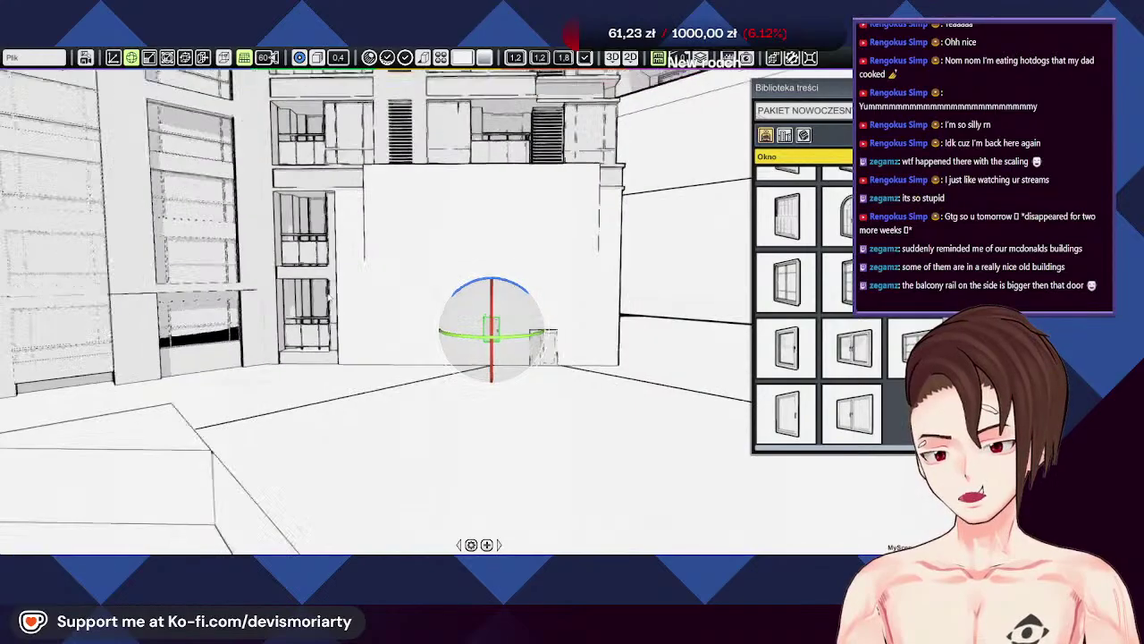
scroll(384, 282, up, 2)
scroll(394, 279, down, 4)
Step: Select the balcony building and reduce its height so its floors and railings better match the door's scale
middle_drag(425, 272, 422, 396)
click(421, 380)
key(r)
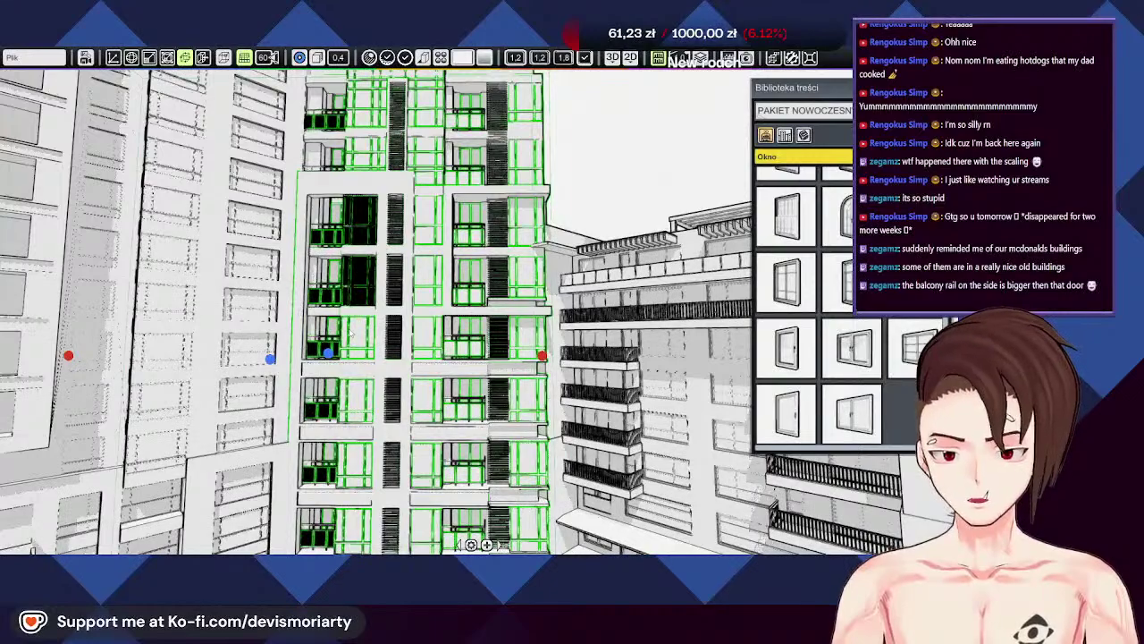
scroll(350, 332, down, 3)
scroll(362, 215, up, 1)
drag(347, 89, 348, 96)
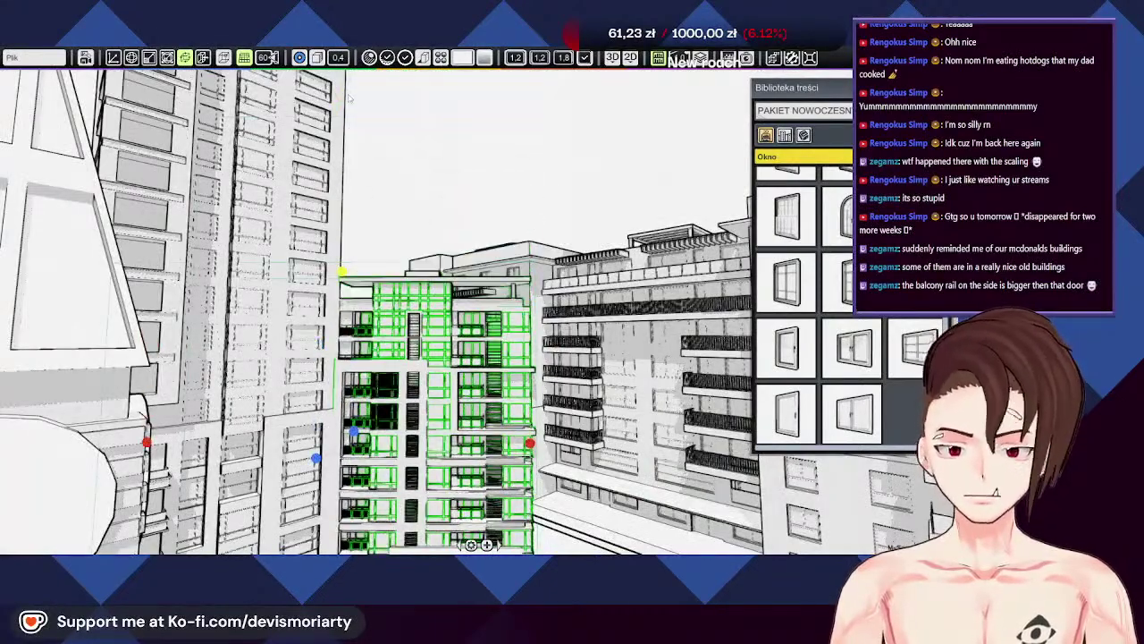
middle_drag(354, 330, 309, 153)
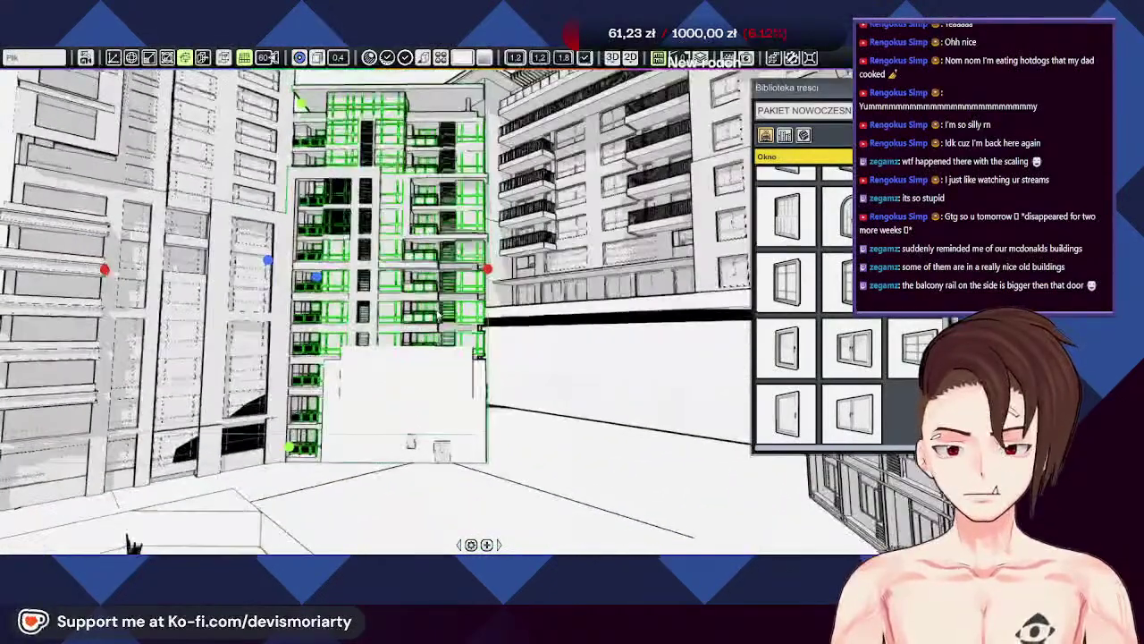
scroll(358, 268, up, 4)
scroll(351, 438, up, 5)
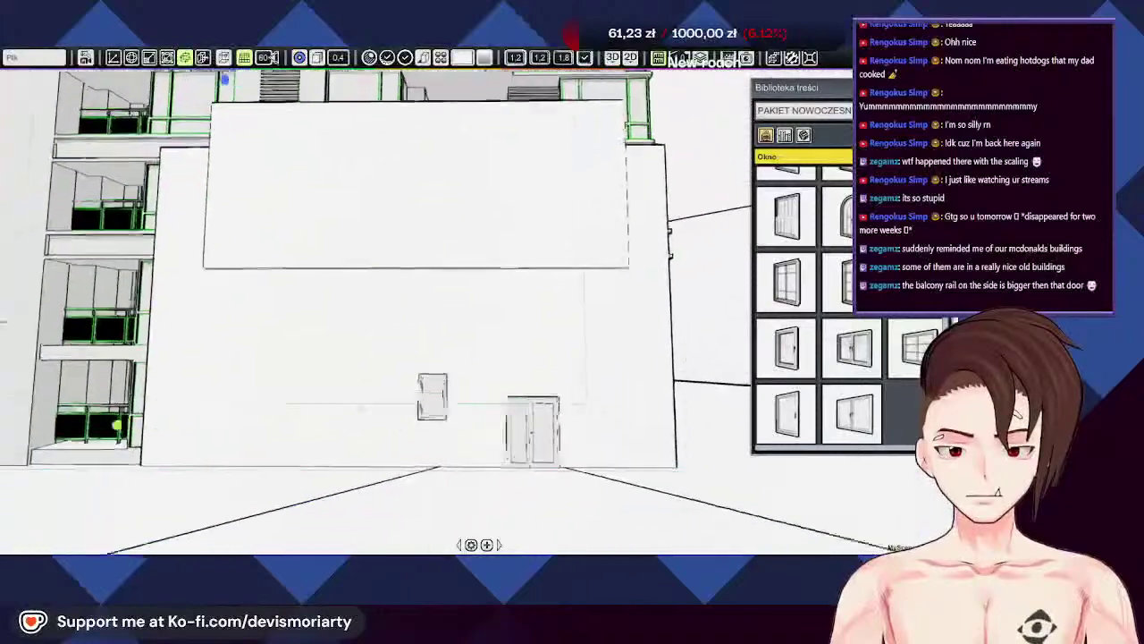
Step: Delete the small single-pane window beside the double door on the block's front face
scroll(270, 391, down, 3)
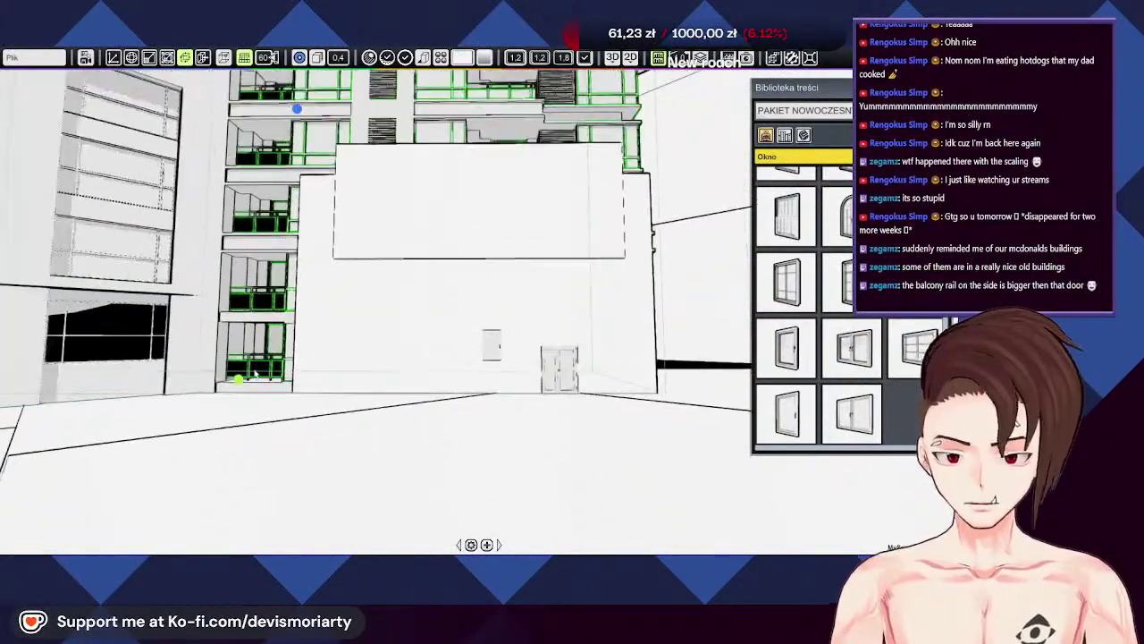
middle_drag(556, 349, 490, 368)
scroll(491, 368, up, 3)
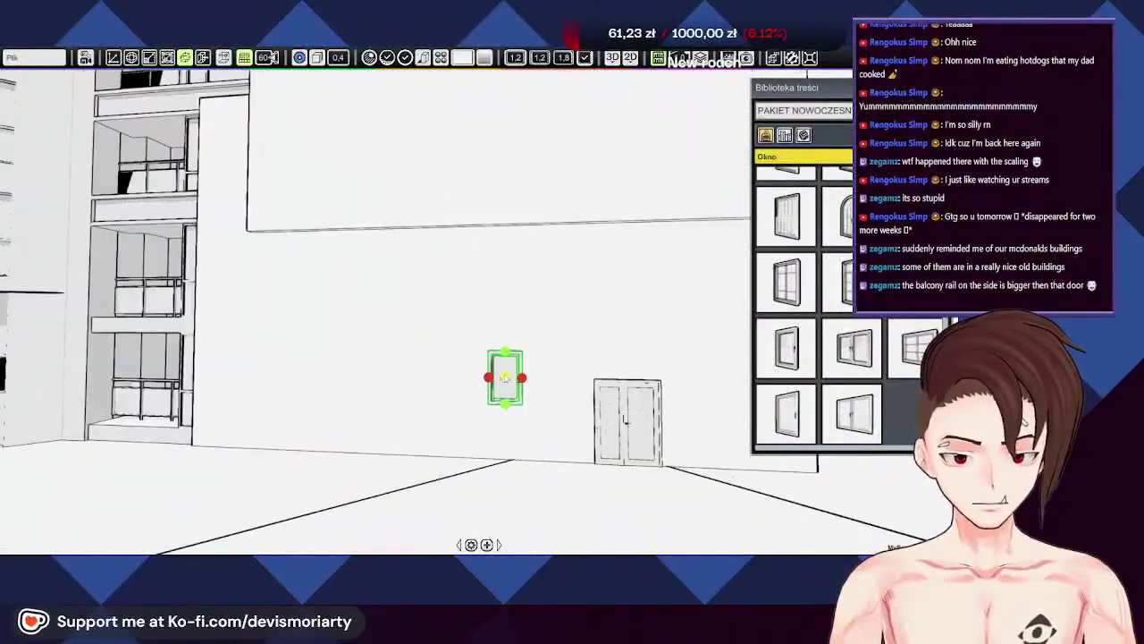
drag(382, 382, 246, 374)
key(Delete)
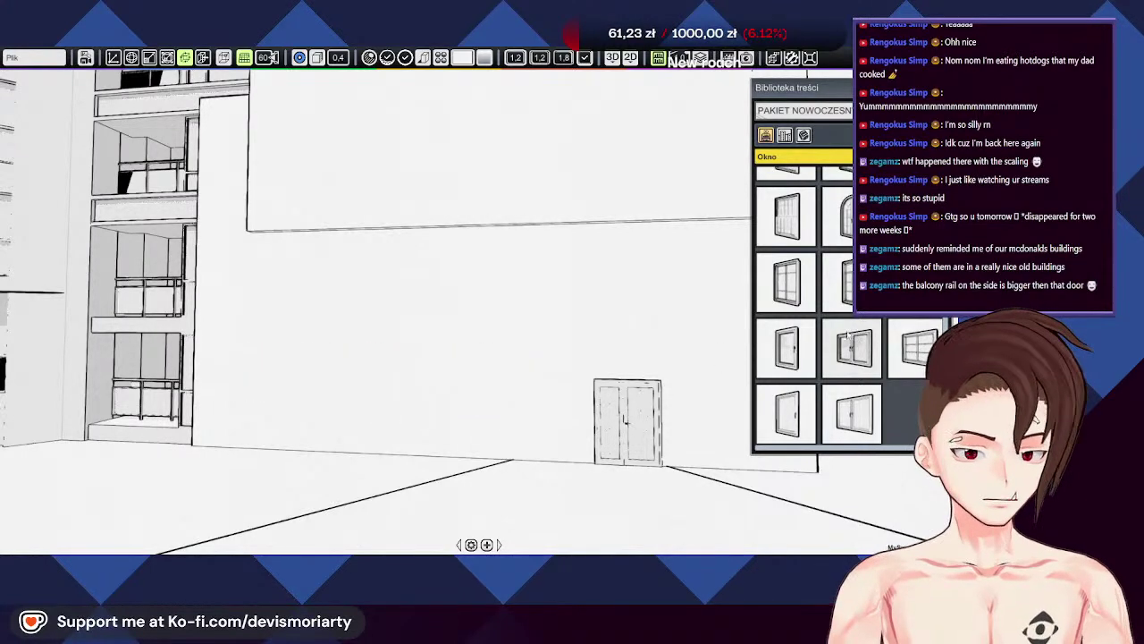
Step: Place a wide window from the Okno category on the block's front beside the door and enlarge it into a shop window
scroll(894, 337, up, 2)
scroll(894, 337, up, 3)
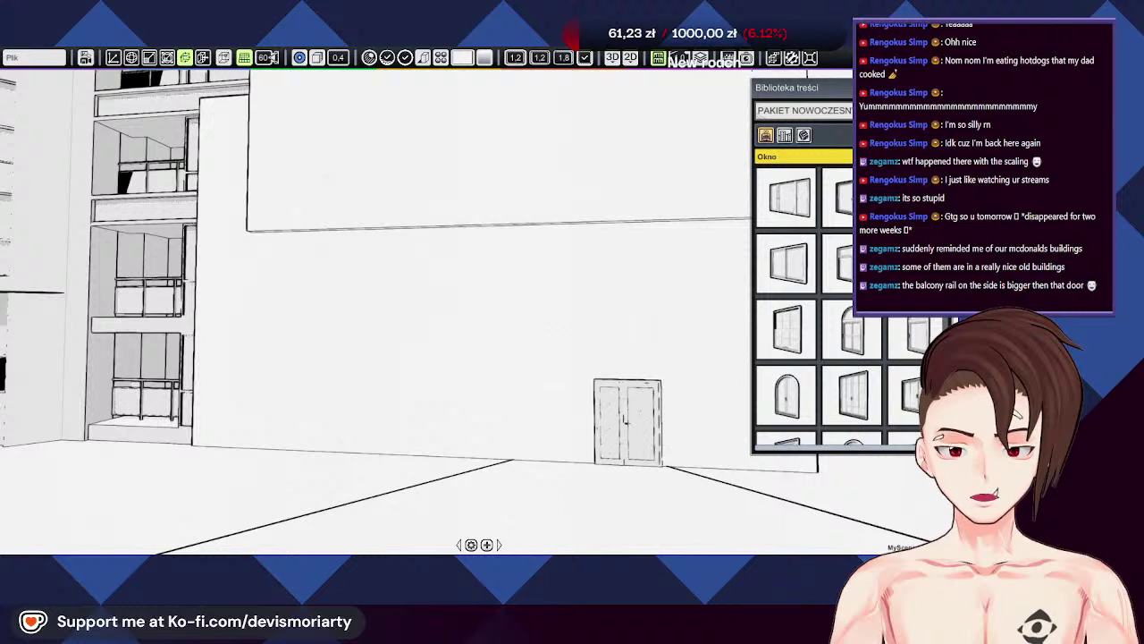
drag(376, 447, 795, 414)
key(e)
key(r)
drag(445, 351, 479, 275)
drag(444, 350, 445, 302)
drag(500, 359, 460, 355)
middle_drag(467, 442, 750, 373)
click(698, 303)
Step: Adjust the shop window's position on the front face between the block's edge and the double door, and deselect it
scroll(751, 374, down, 10)
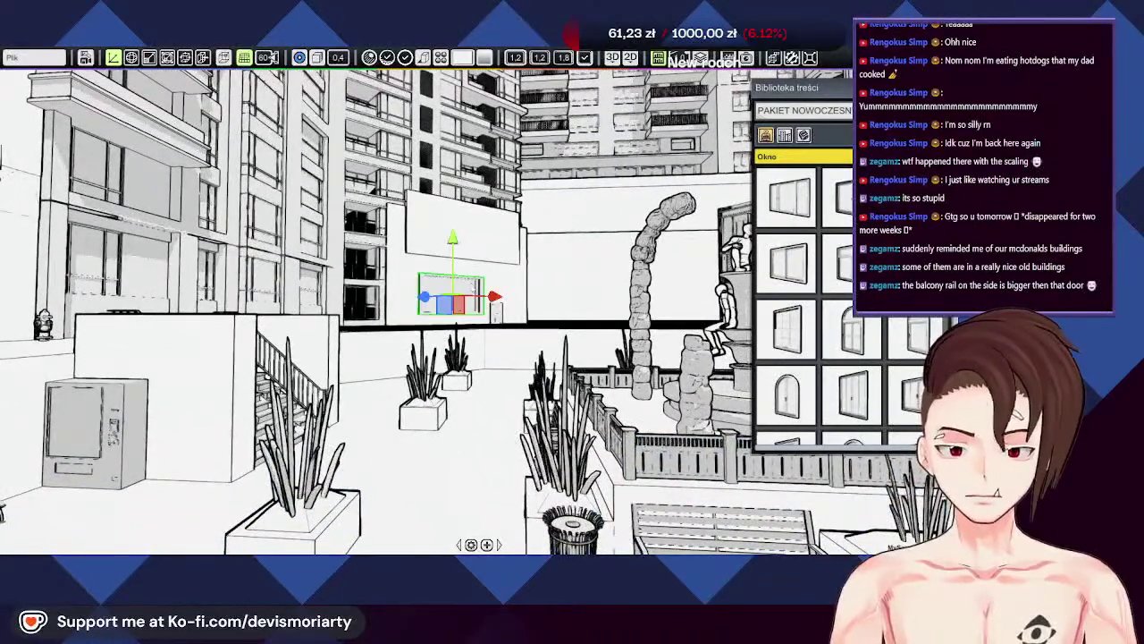
scroll(468, 278, up, 5)
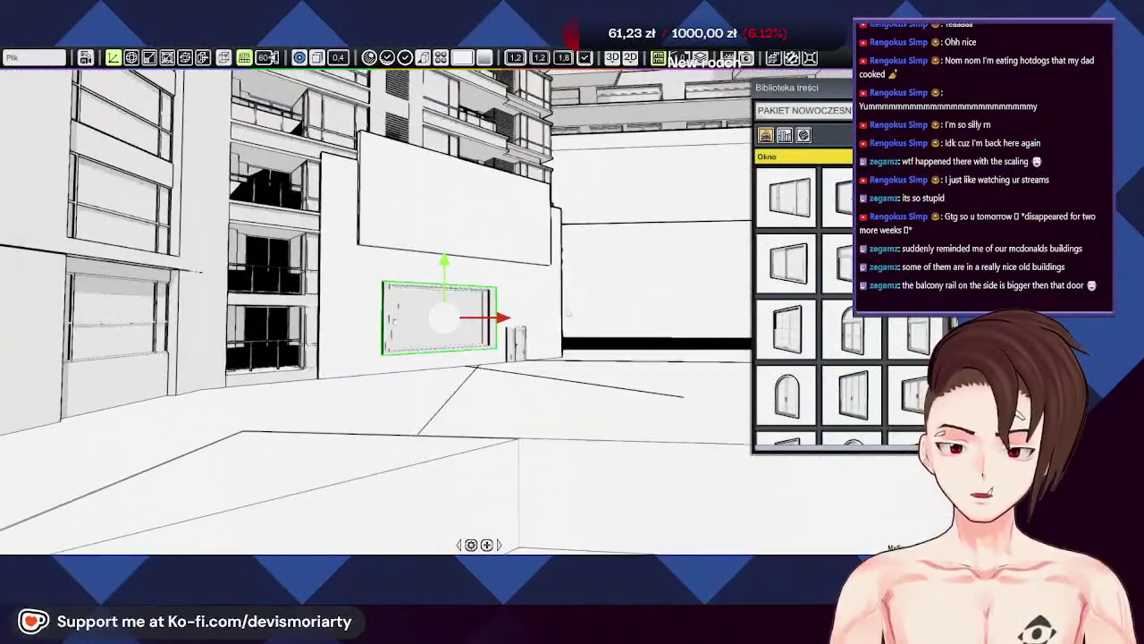
scroll(568, 312, up, 3)
right_drag(568, 313, 402, 340)
key(e)
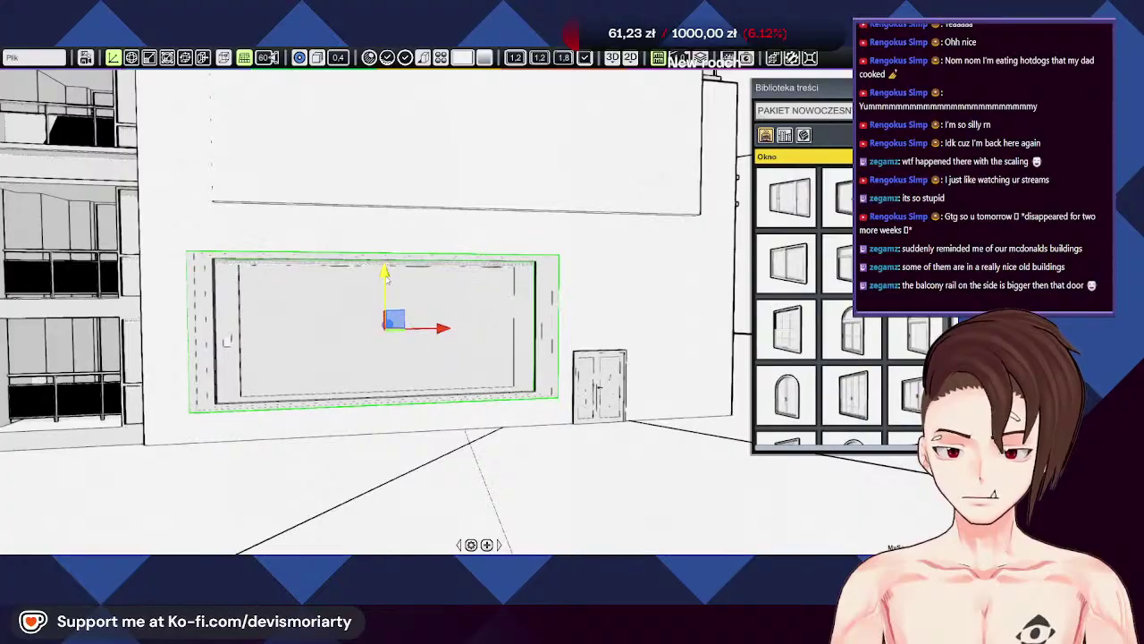
scroll(368, 298, down, 5)
right_drag(434, 324, 381, 380)
click(380, 381)
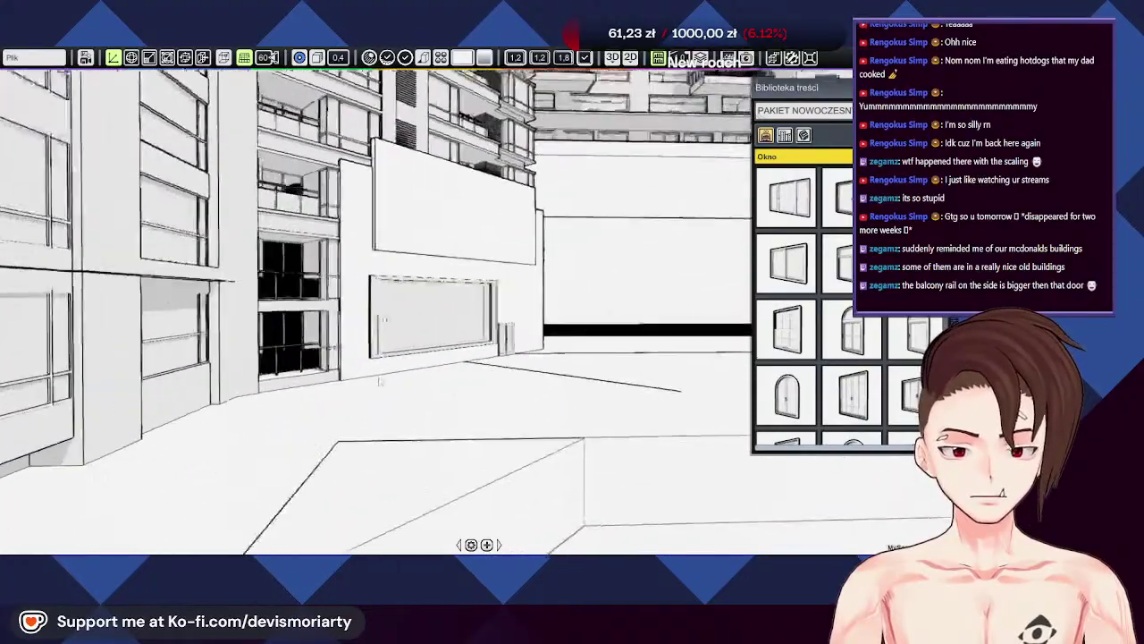
Step: Examine the new storefront's scale against the plaza, stairs and fountain from farther away
scroll(393, 376, down, 4)
scroll(409, 368, down, 8)
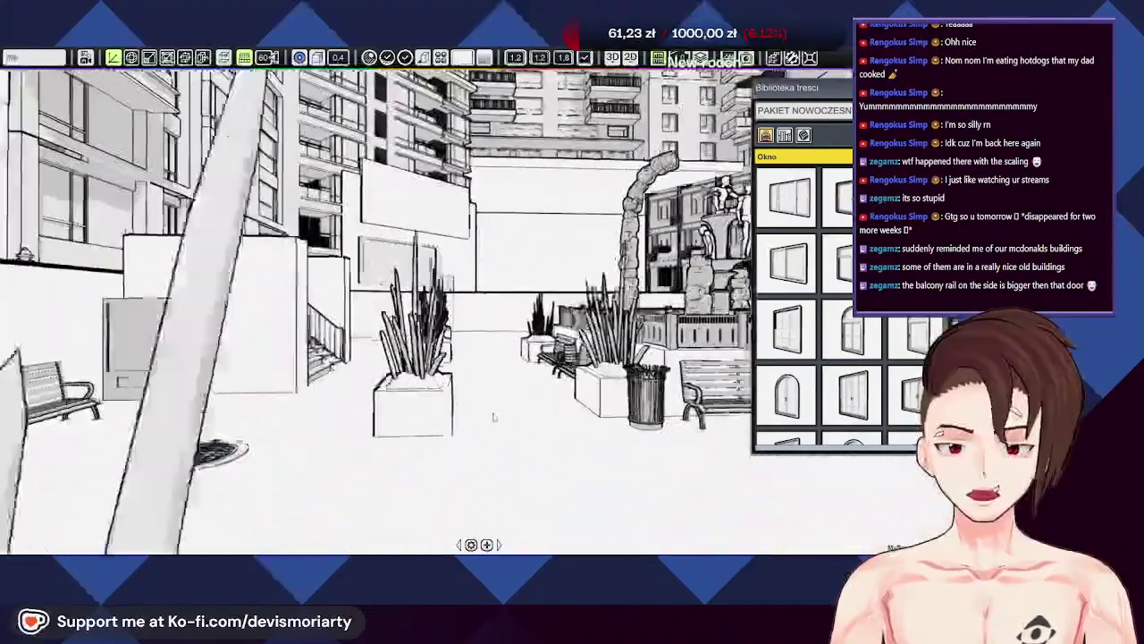
right_drag(493, 417, 681, 460)
scroll(438, 438, down, 4)
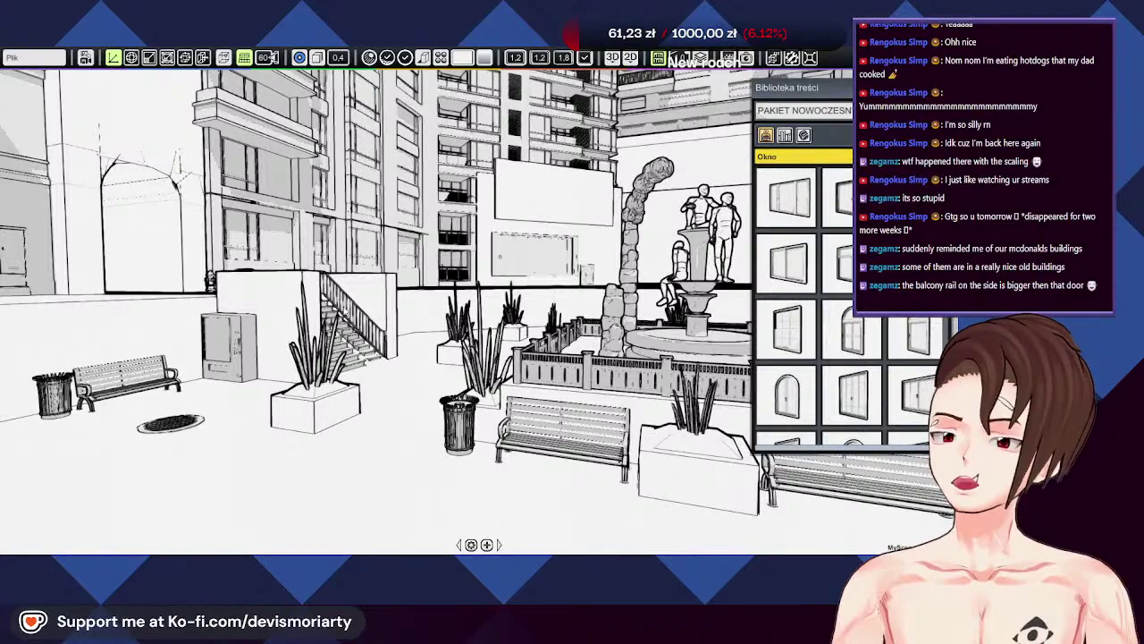
right_drag(344, 305, 467, 320)
right_drag(326, 375, 278, 380)
right_drag(376, 313, 376, 402)
Step: Duplicate the planter's base box and move the copy onto the raised walkway behind the bench
scroll(422, 324, up, 3)
scroll(375, 443, up, 2)
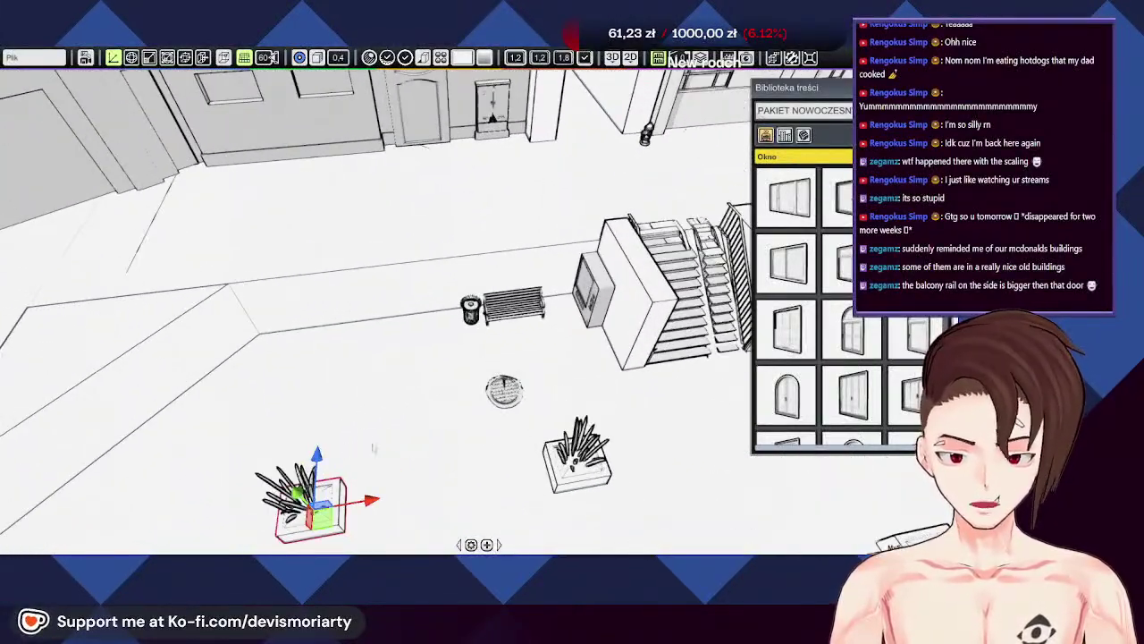
right_drag(375, 446, 345, 416)
click(526, 432)
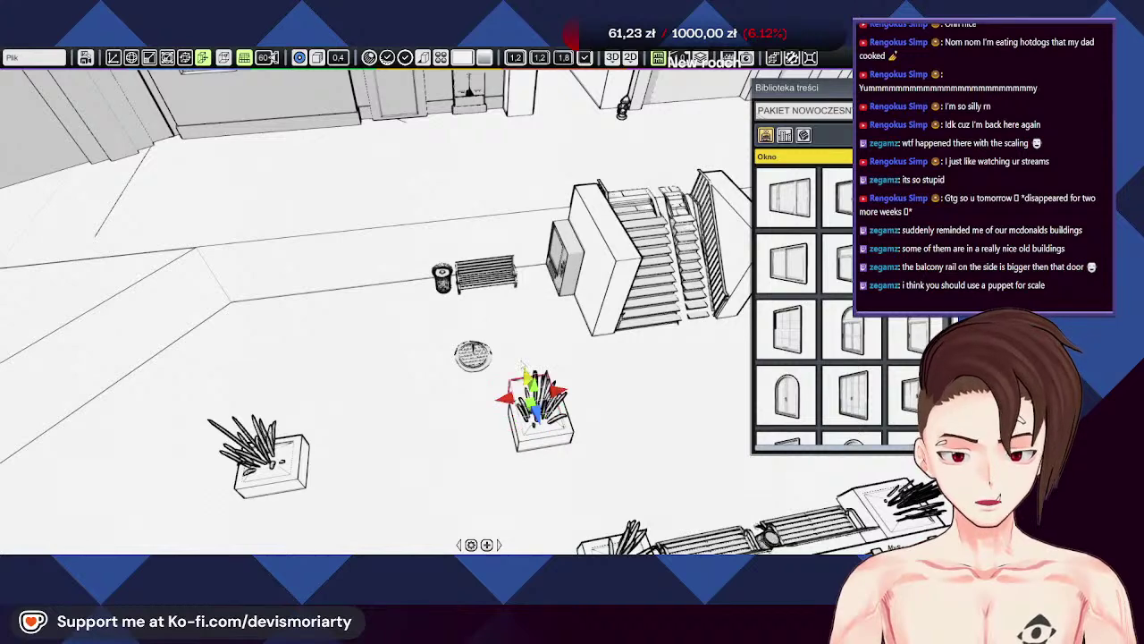
key(w)
drag(522, 361, 487, 124)
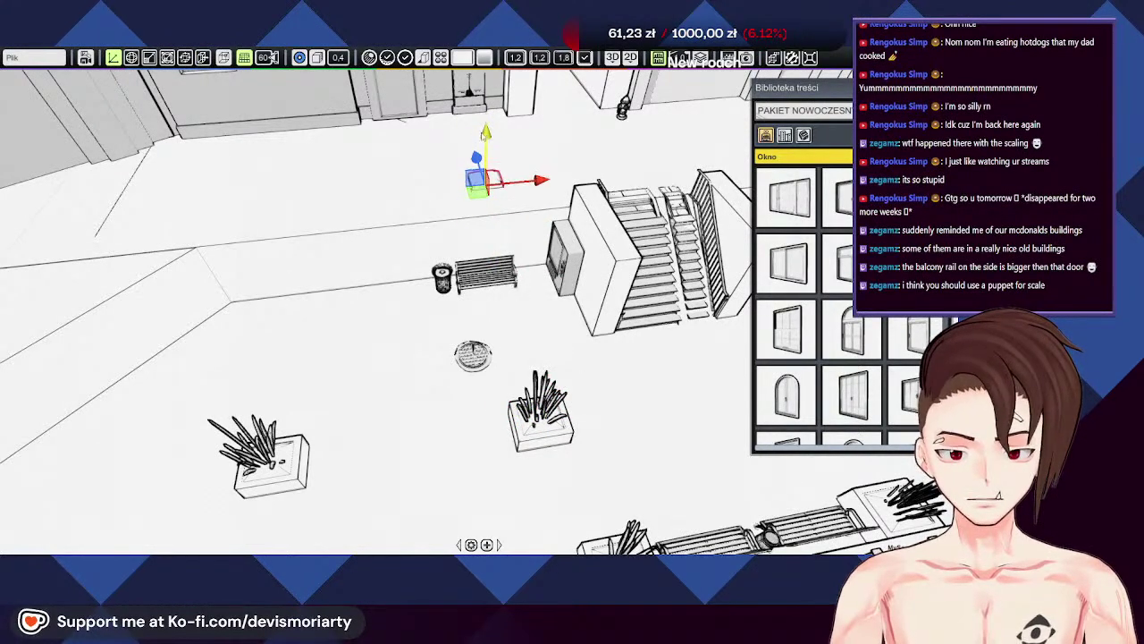
middle_drag(483, 138, 460, 255)
Step: Stretch the copied box into a long rectangular planting bed and shift it away from the stairs
key(e)
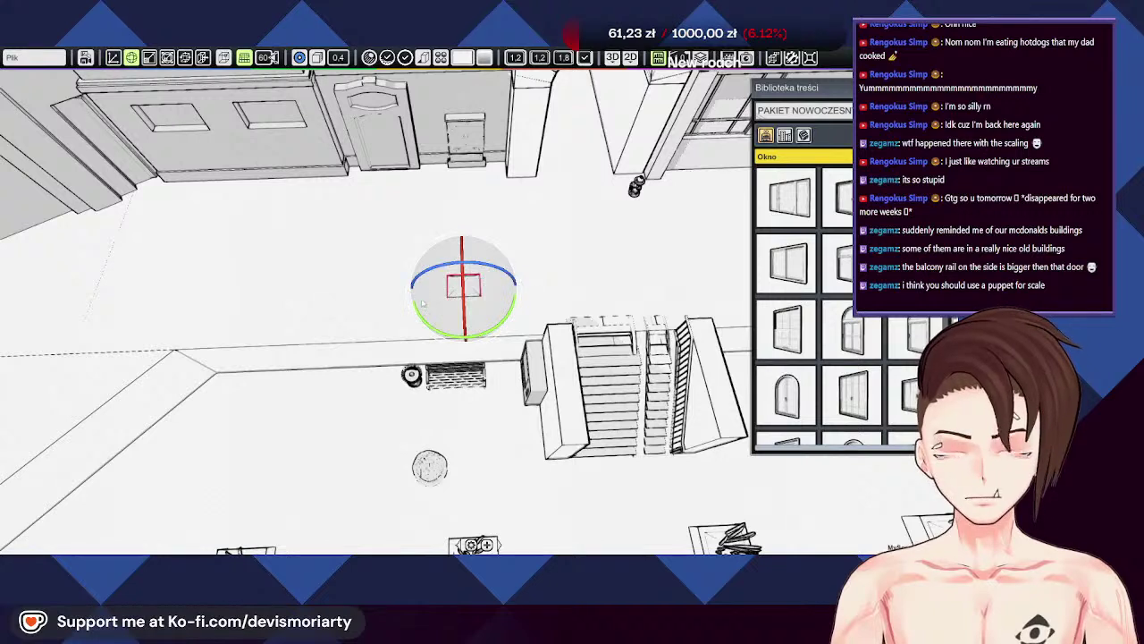
key(r)
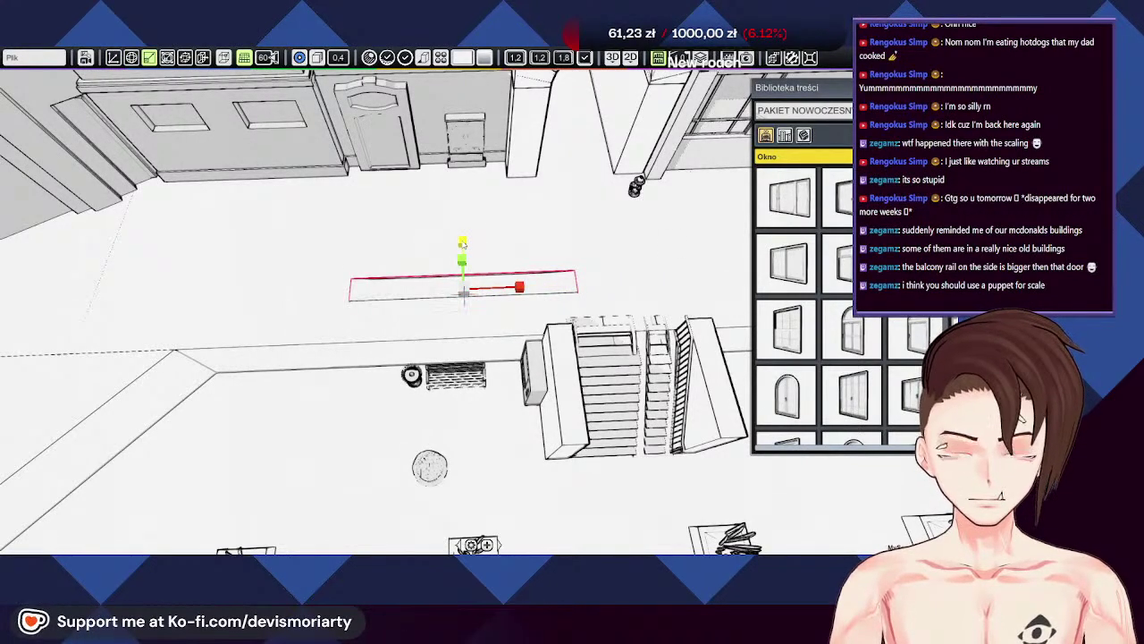
drag(463, 244, 461, 158)
key(w)
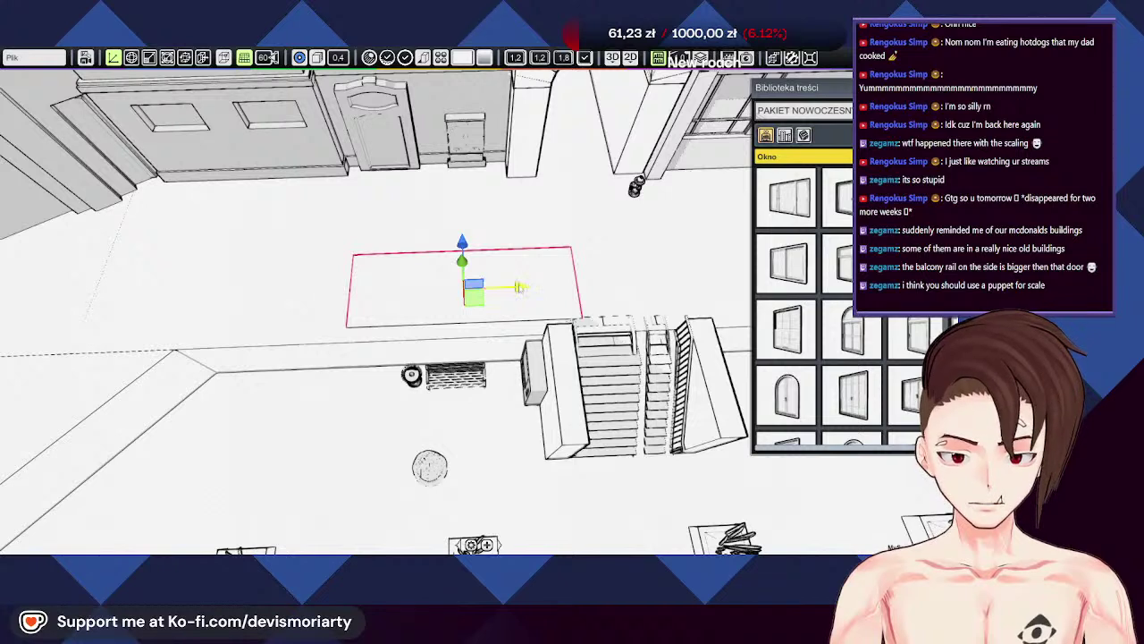
drag(519, 286, 428, 287)
key(r)
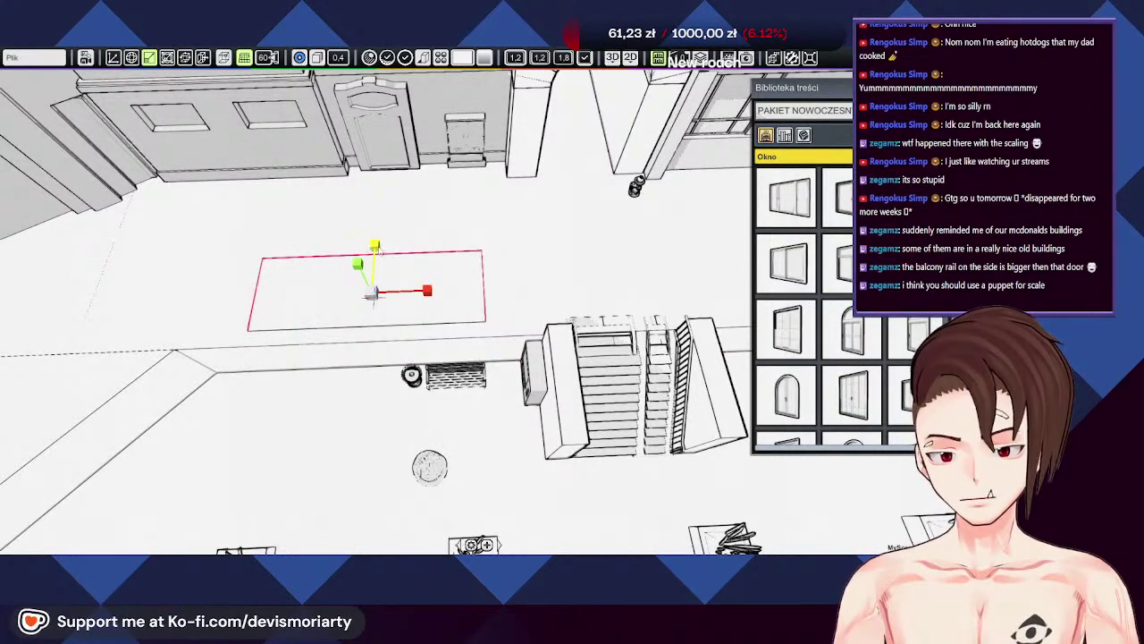
drag(379, 254, 375, 262)
Step: Position the long bed on the raised walkway, parallel to its edge behind the bench
key(w)
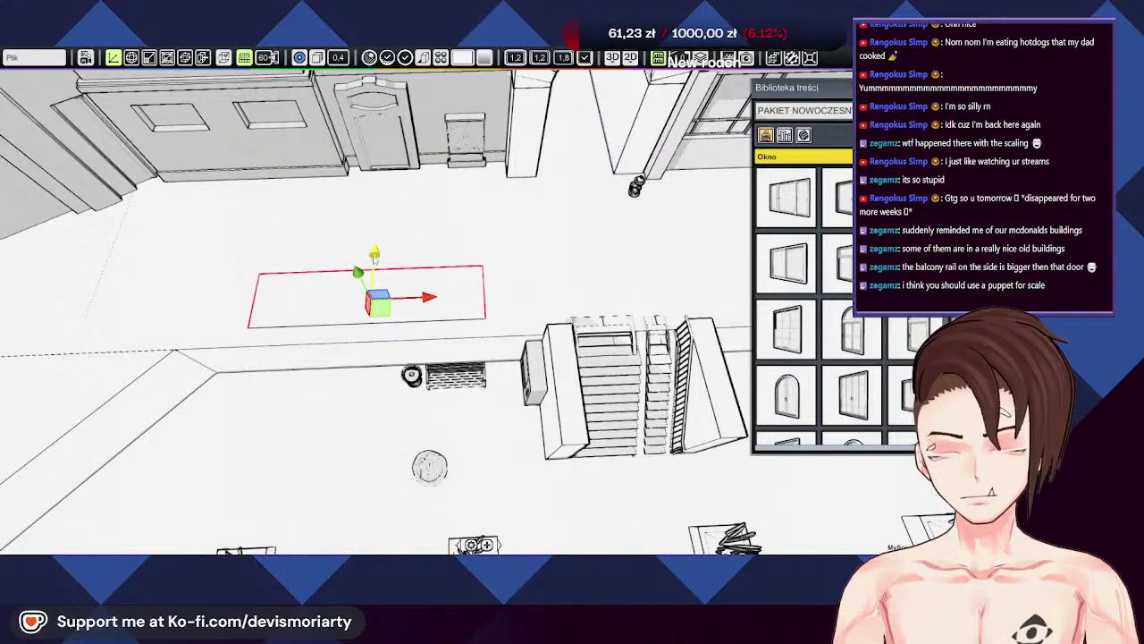
middle_drag(376, 262, 505, 338)
scroll(534, 350, up, 6)
mouse_move(438, 287)
mouse_down()
mouse_move(438, 259)
mouse_move(438, 284)
mouse_up()
middle_drag(520, 346, 349, 423)
scroll(438, 334, down, 4)
Step: Duplicate the long bed to the other side of the stairs and shorten the copy
key(t)
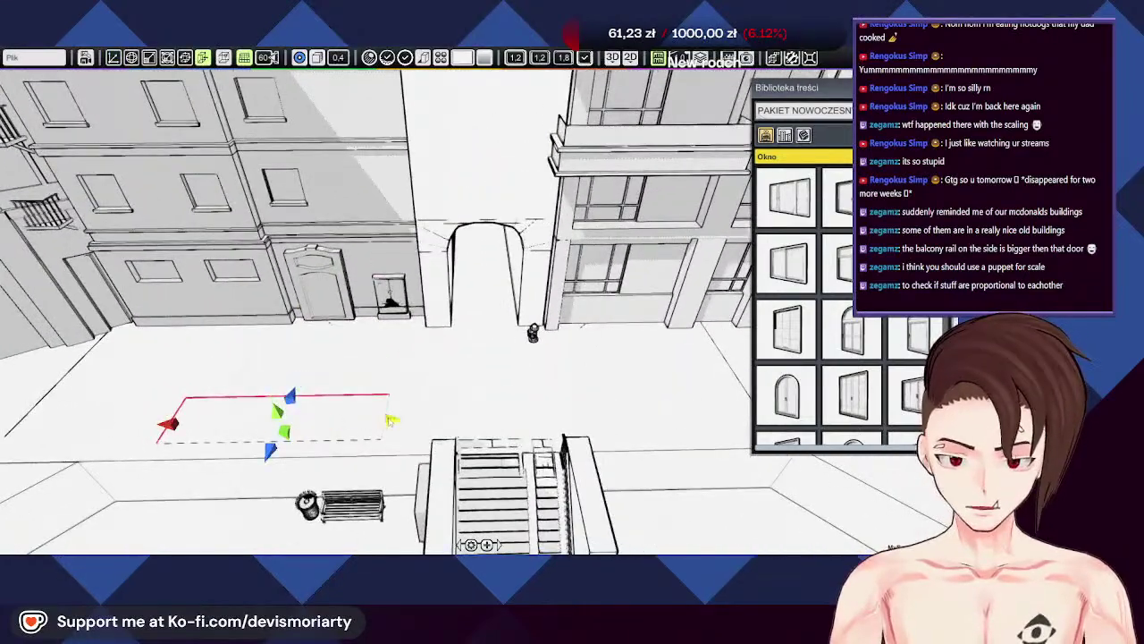
drag(596, 425, 735, 420)
middle_drag(735, 420, 642, 455)
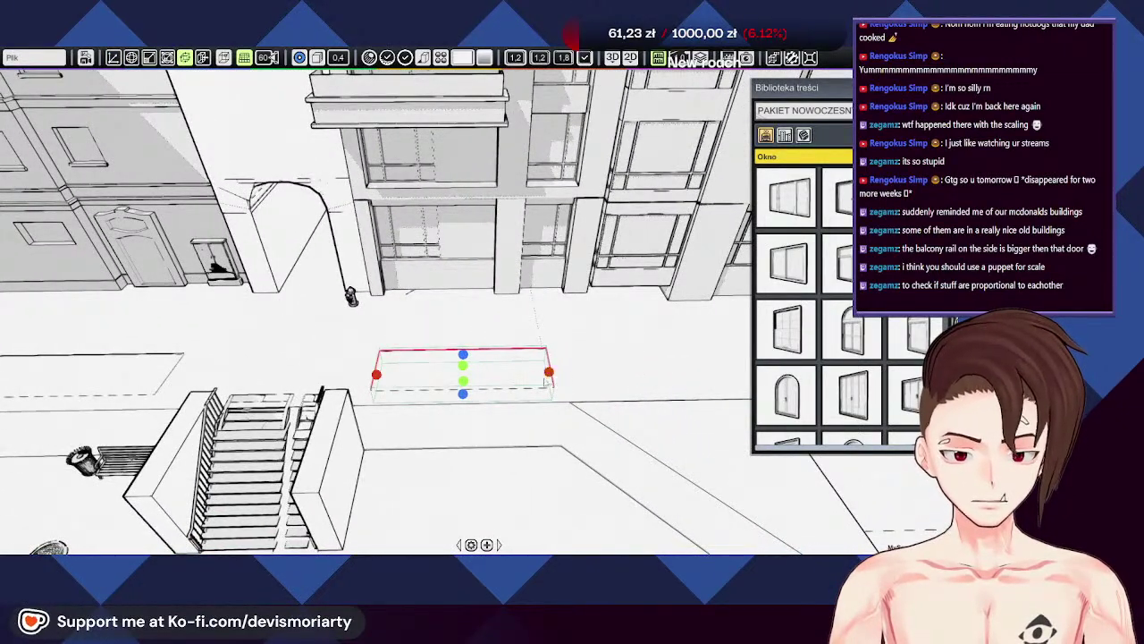
middle_drag(327, 416, 397, 385)
scroll(399, 385, down, 5)
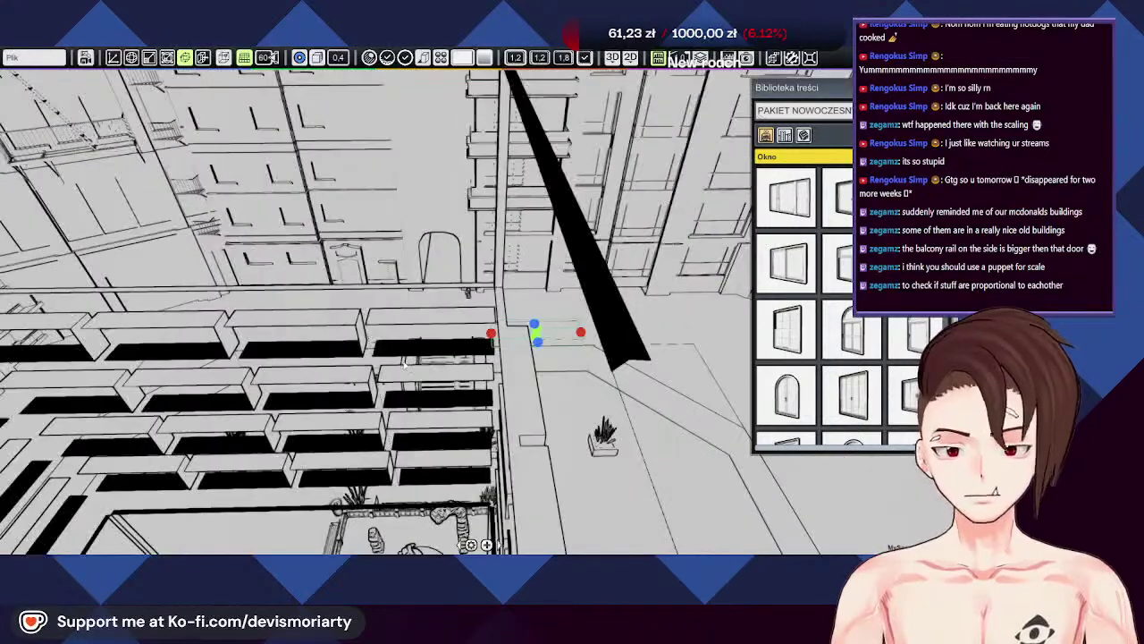
scroll(401, 387, up, 3)
scroll(366, 373, up, 1)
middle_drag(367, 374, 564, 364)
scroll(299, 411, down, 3)
scroll(422, 411, up, 2)
scroll(524, 390, down, 5)
middle_drag(501, 312, 463, 315)
Step: Switch the content library to the SKAŁY I NATURA plants and place a single-crowned tree at the shorter bed's far end
click(801, 159)
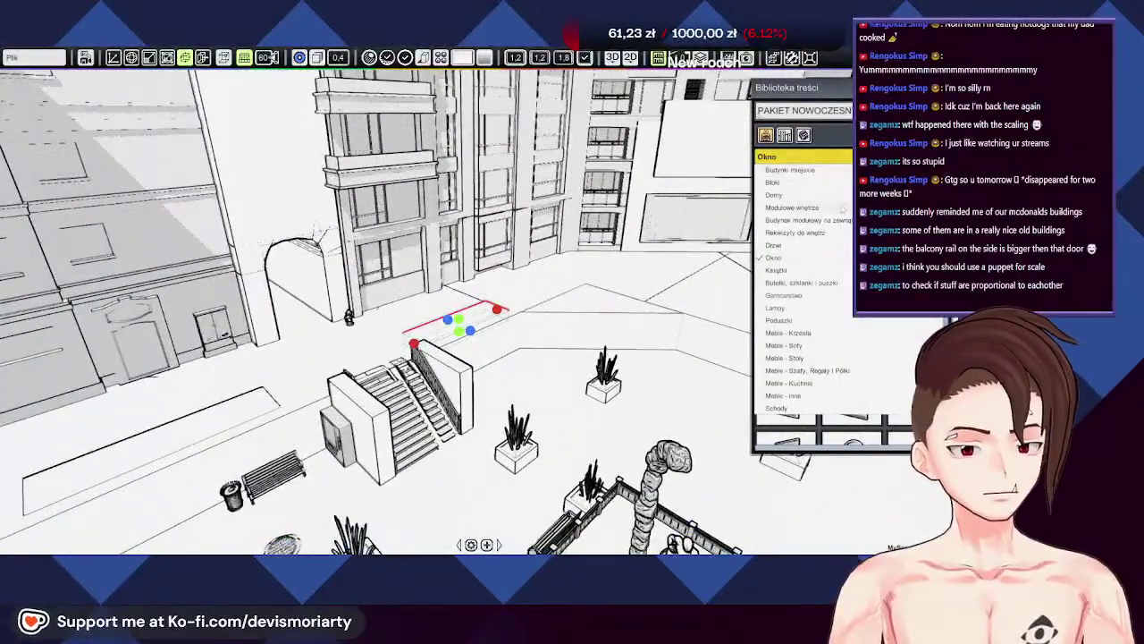
click(801, 155)
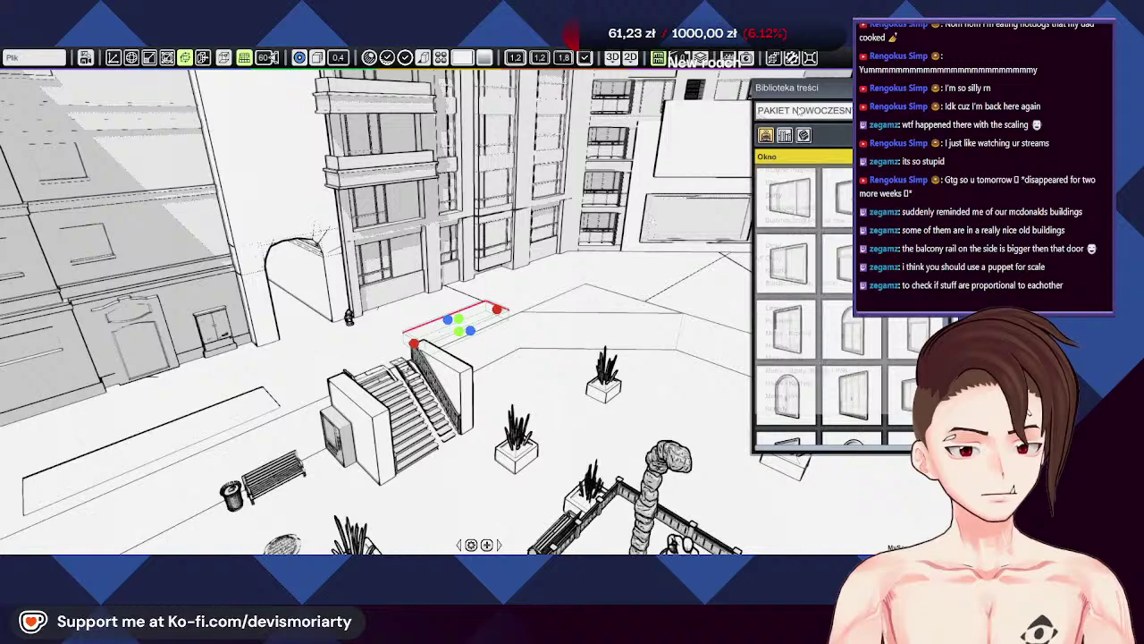
click(809, 110)
click(822, 271)
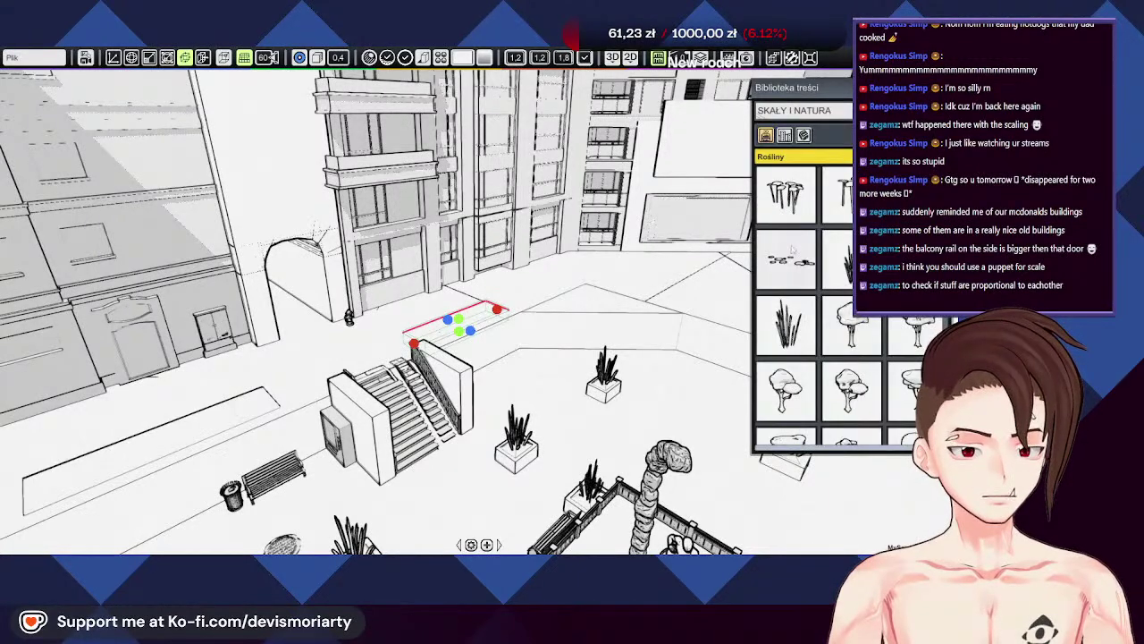
drag(851, 327, 480, 333)
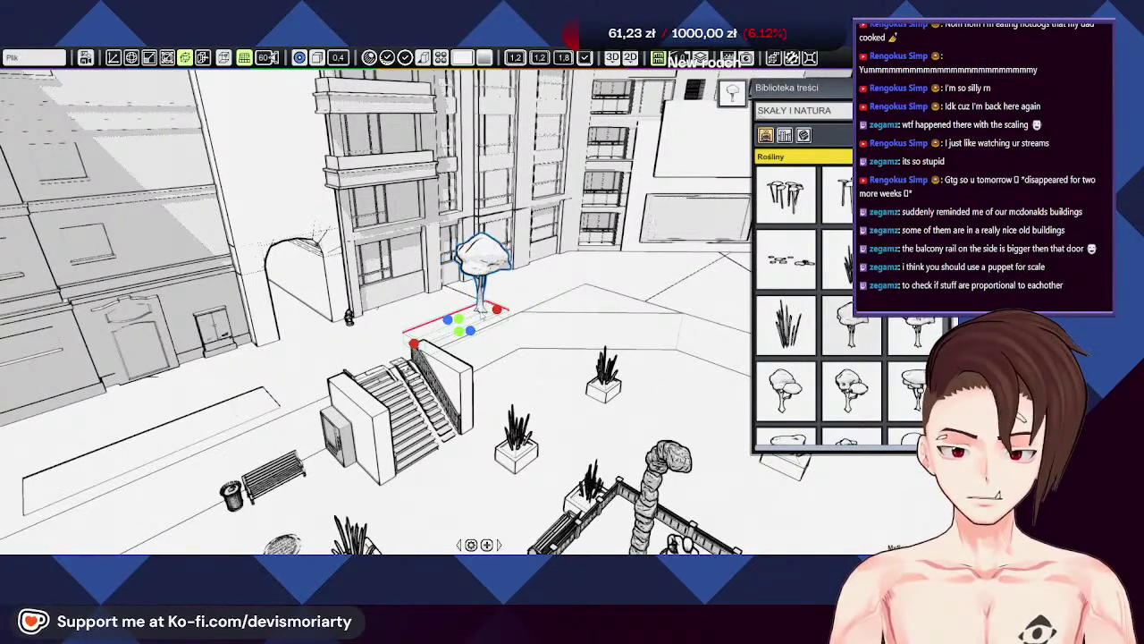
scroll(483, 314, up, 6)
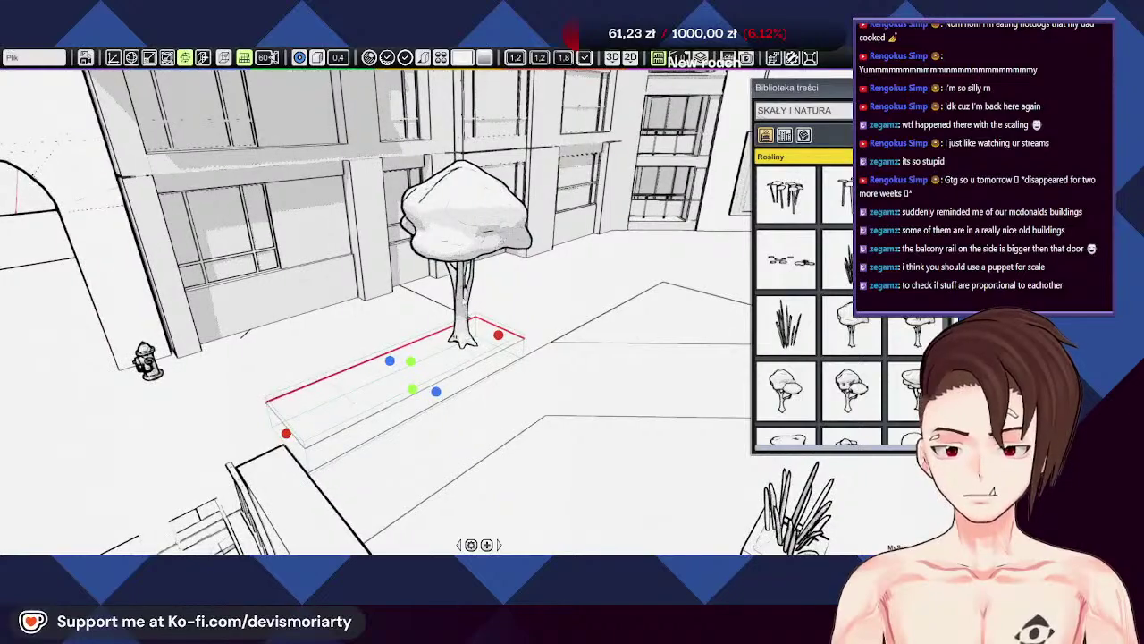
click(464, 299)
middle_drag(464, 300, 349, 311)
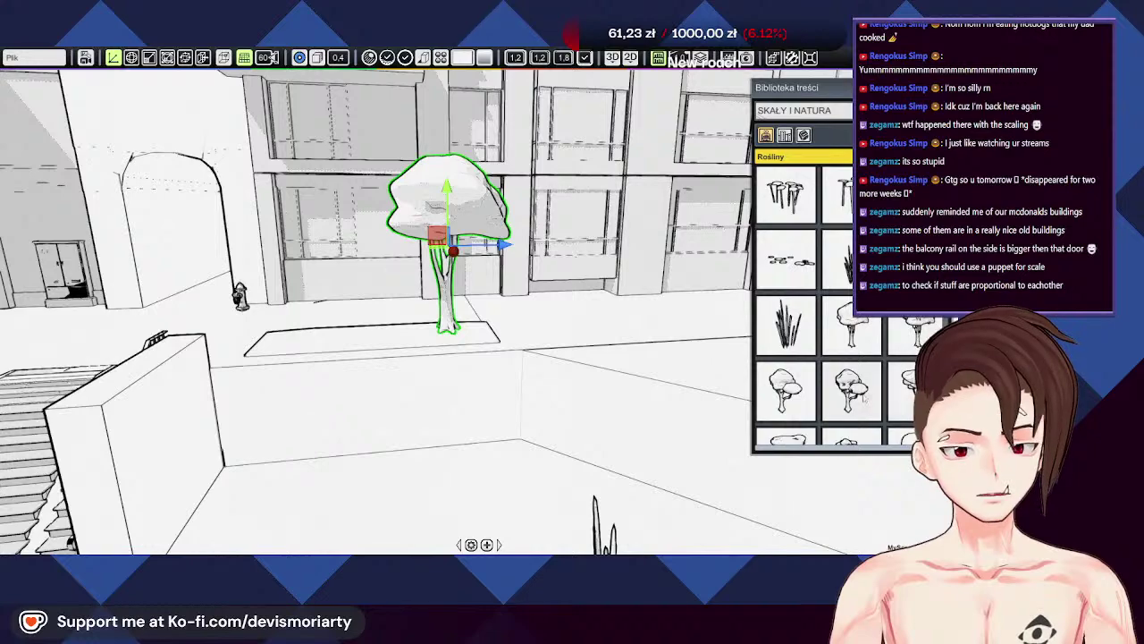
Step: Place a larger double-crowned tree at the other end of the shorter bed and align both trees within the bed
drag(854, 391, 310, 351)
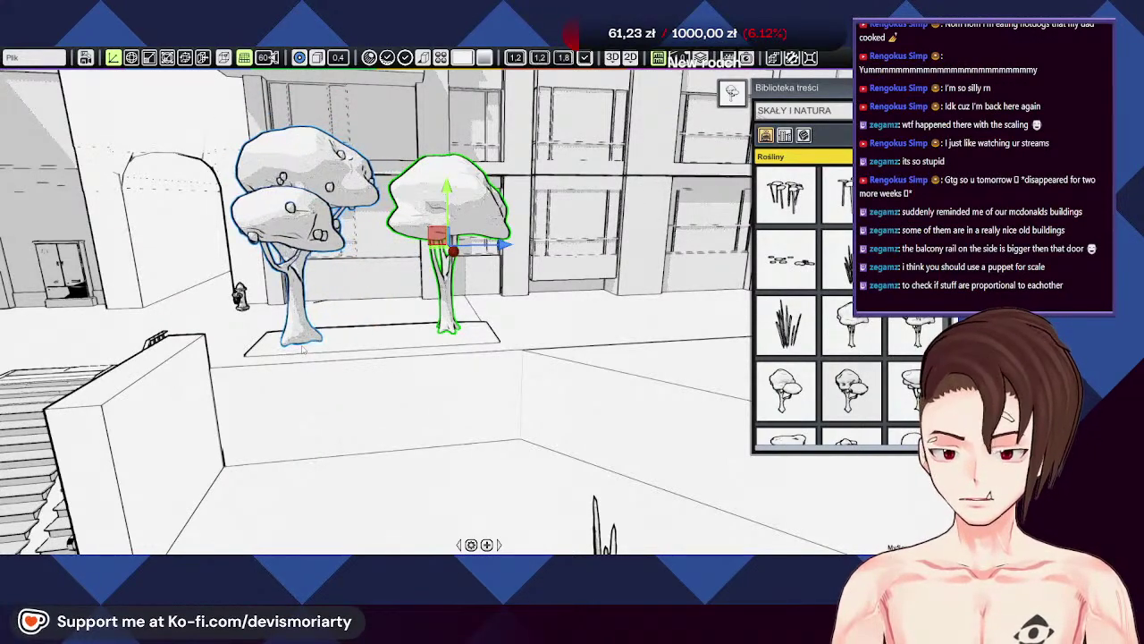
middle_drag(258, 357, 508, 359)
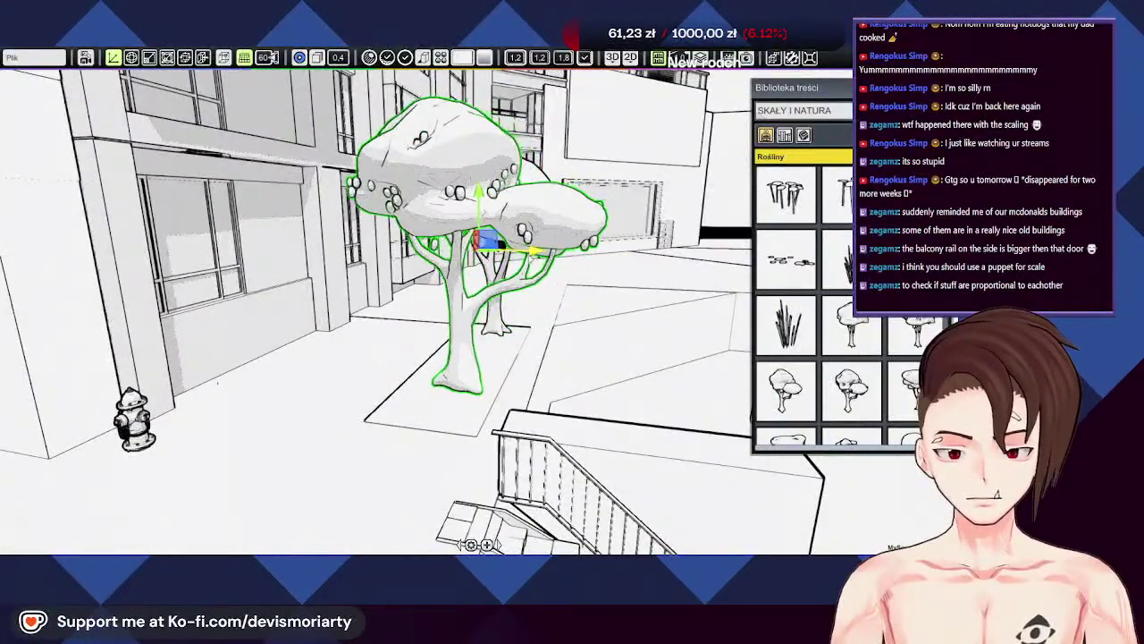
middle_drag(575, 349, 188, 350)
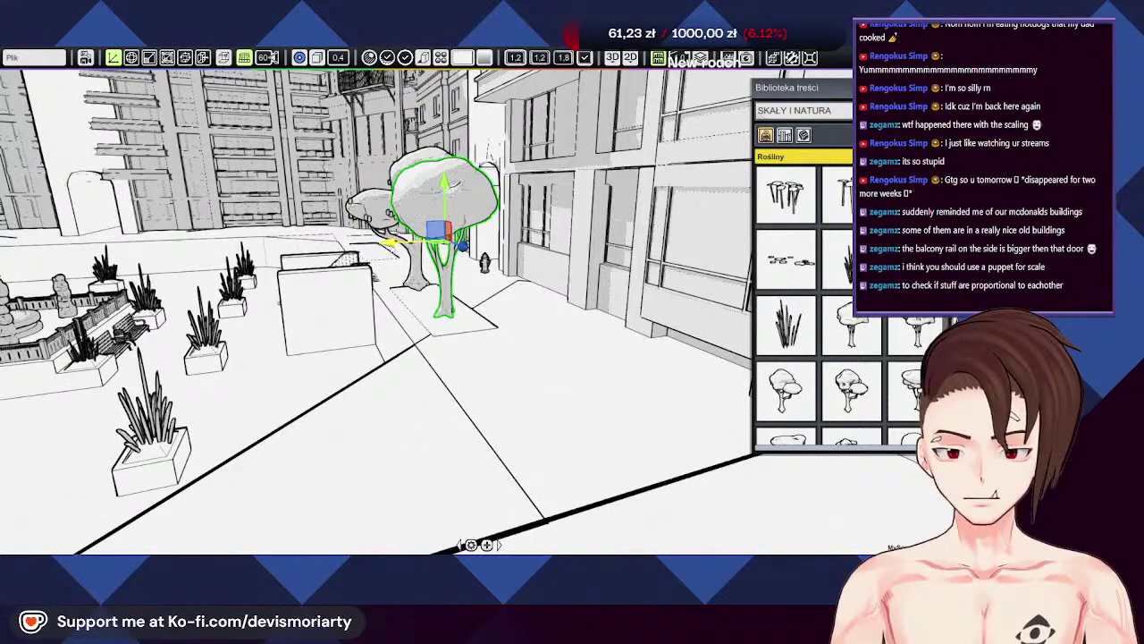
middle_drag(188, 351, 429, 353)
middle_drag(581, 358, 518, 253)
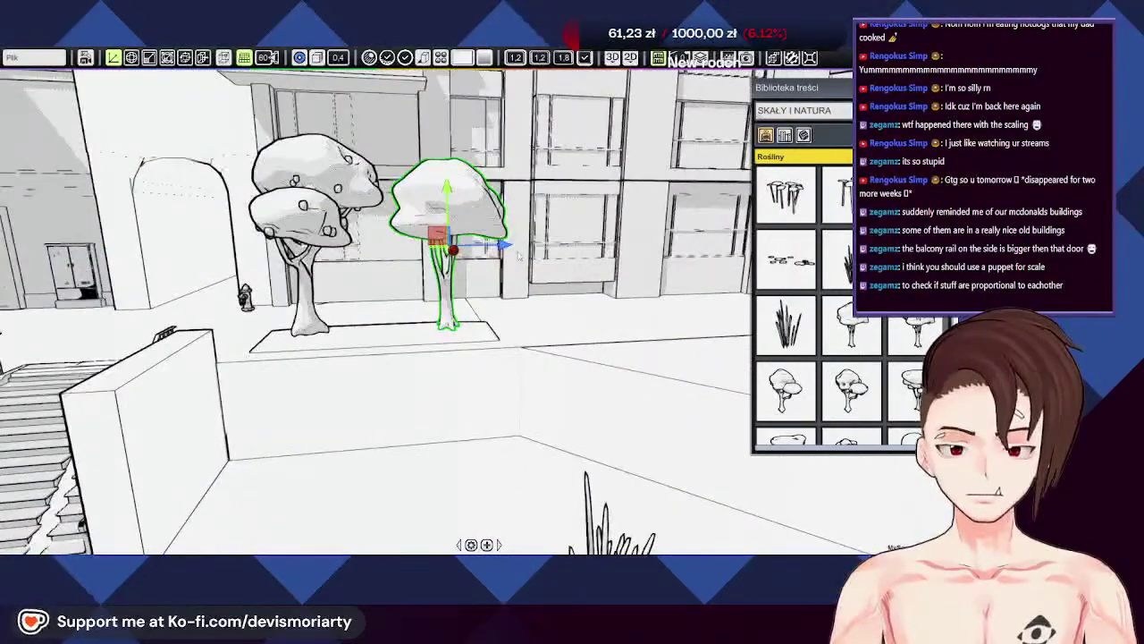
Step: Reduce the height of the blank panel above the shop window, adjust its position on the facade, and deselect it
middle_drag(393, 268, 533, 237)
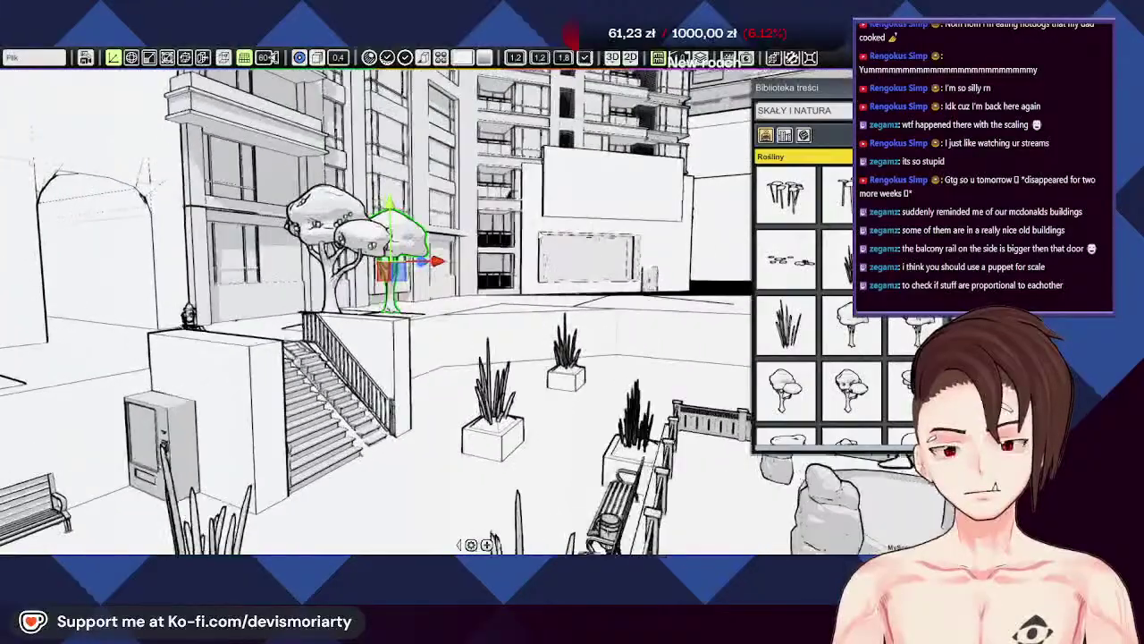
middle_drag(650, 185, 389, 251)
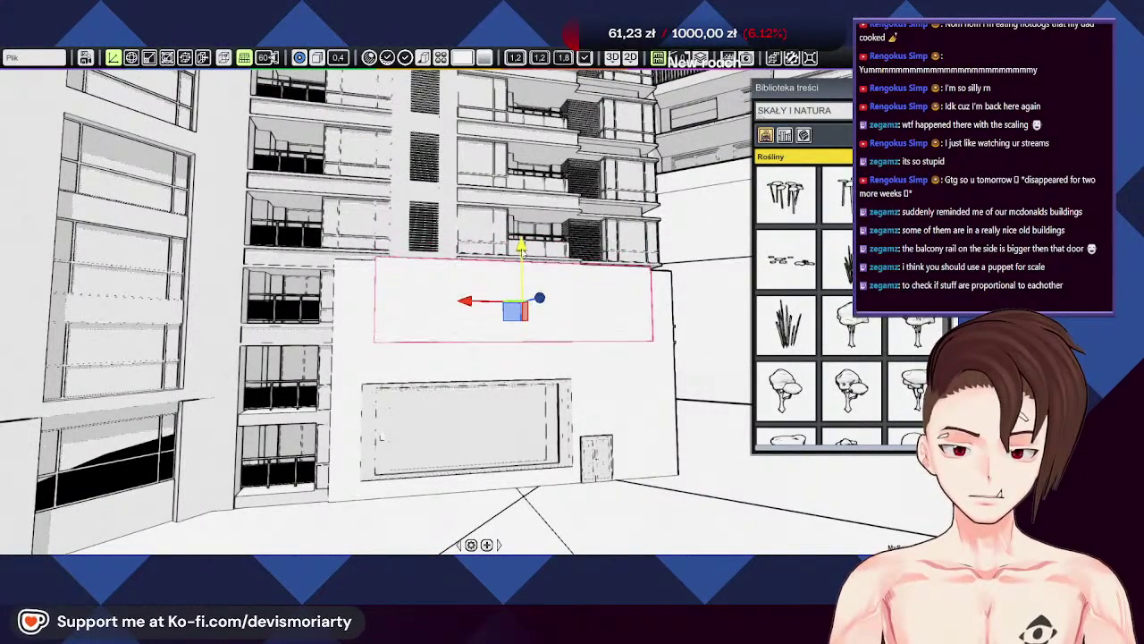
middle_drag(511, 262, 499, 314)
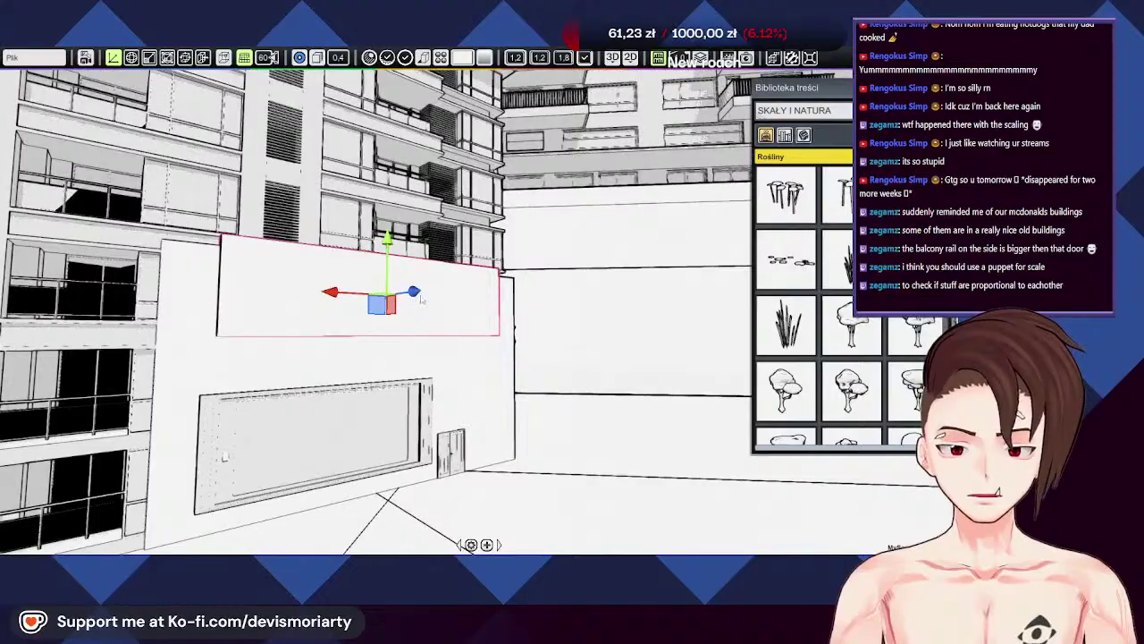
middle_drag(421, 299, 474, 295)
scroll(447, 294, down, 3)
click(536, 357)
middle_drag(536, 358, 511, 370)
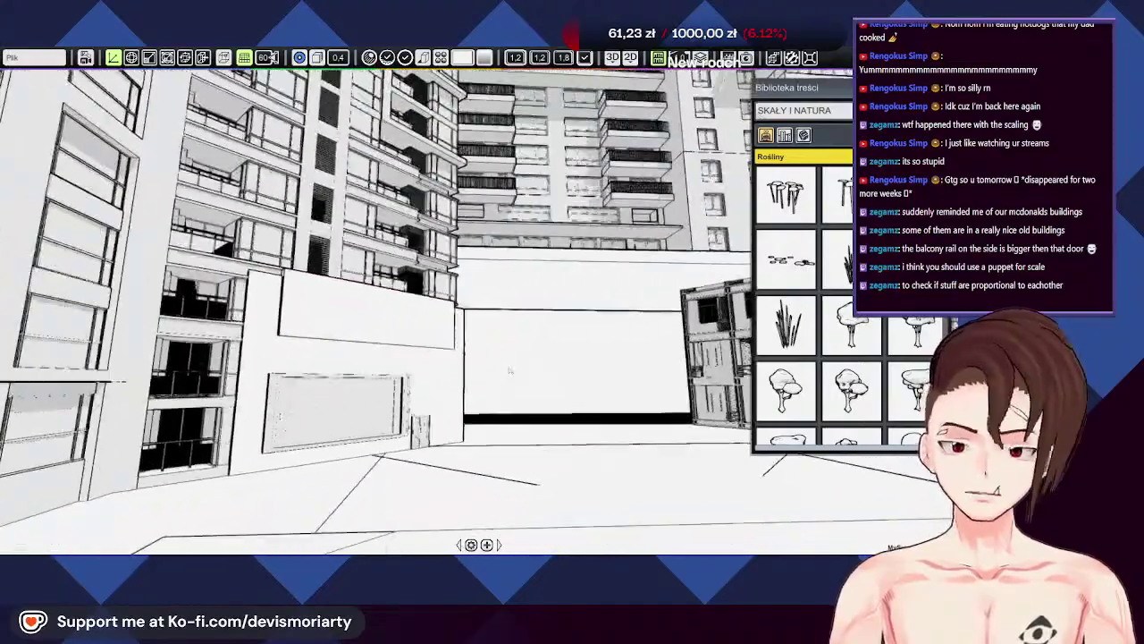
Step: Examine the proportions of the balcony building's storefront from across the plaza and from close up
scroll(511, 370, down, 6)
scroll(510, 370, up, 2)
scroll(510, 370, down, 4)
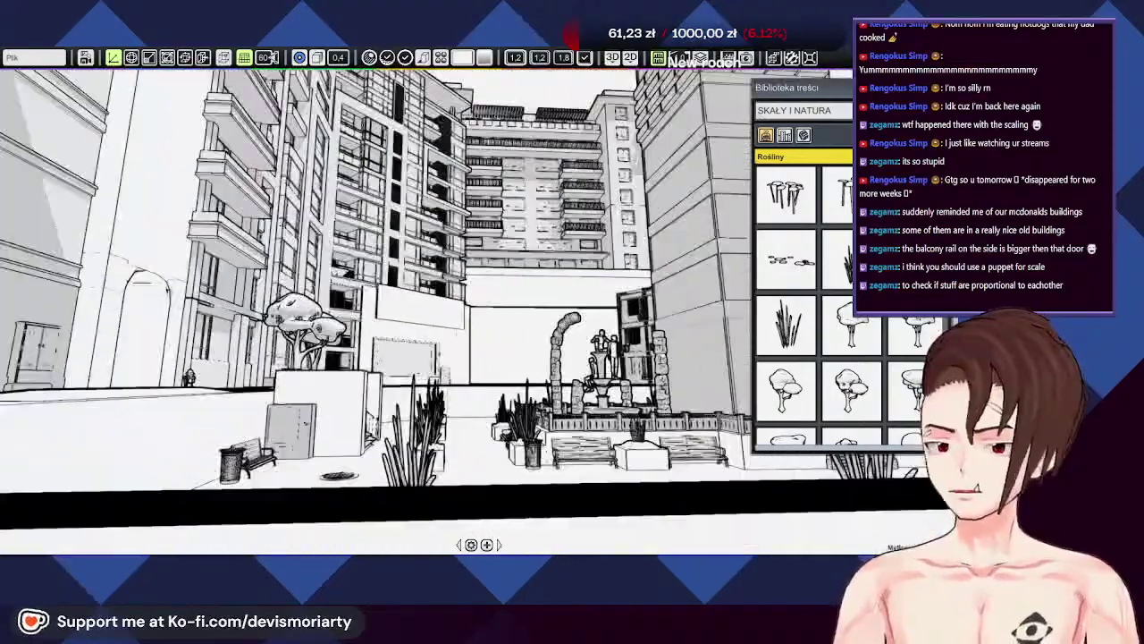
middle_drag(545, 309, 495, 331)
scroll(495, 332, up, 8)
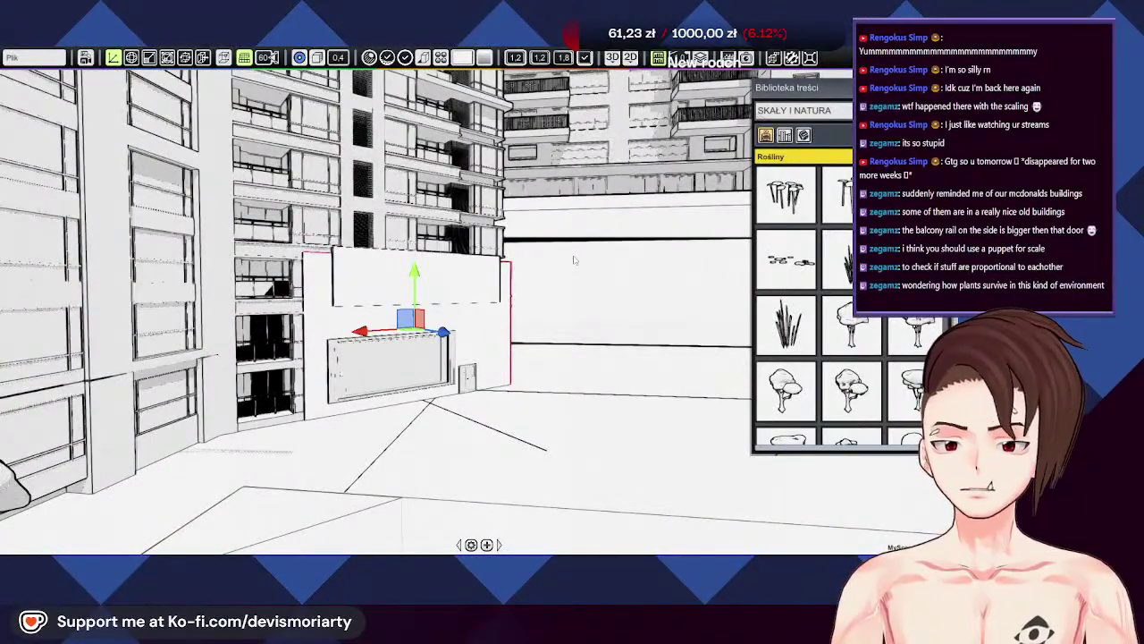
scroll(574, 291, up, 5)
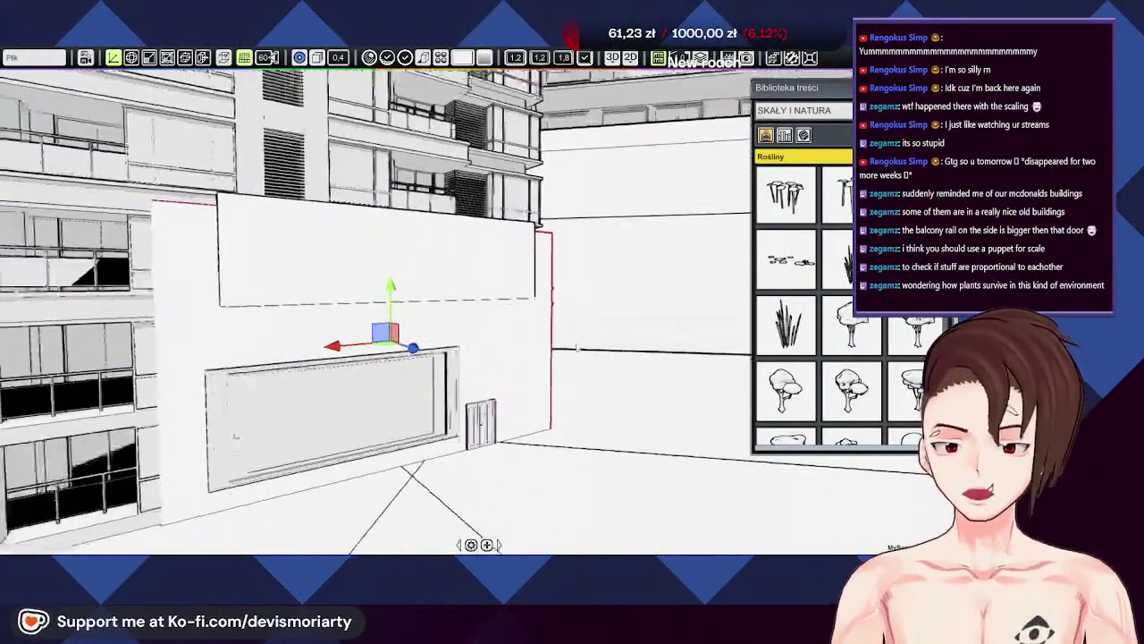
middle_drag(575, 291, 443, 311)
scroll(443, 311, down, 4)
scroll(443, 311, up, 1)
key(r)
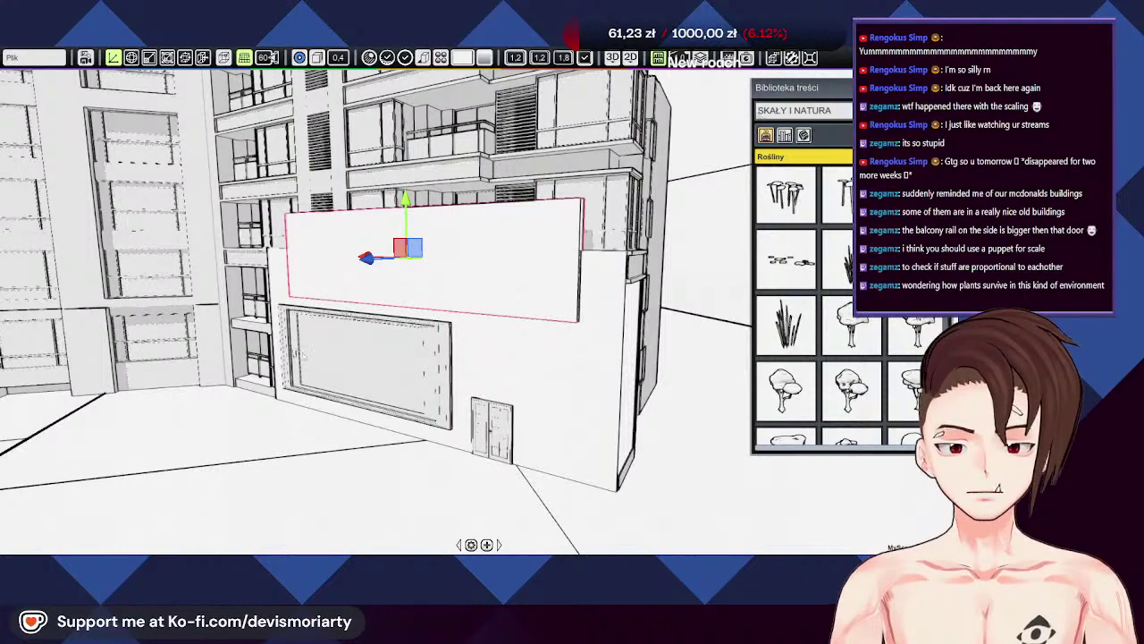
Step: Select the shop window on the storefront and reduce its height by lowering its upper edge
middle_drag(302, 355, 190, 388)
right_drag(288, 382, 332, 306)
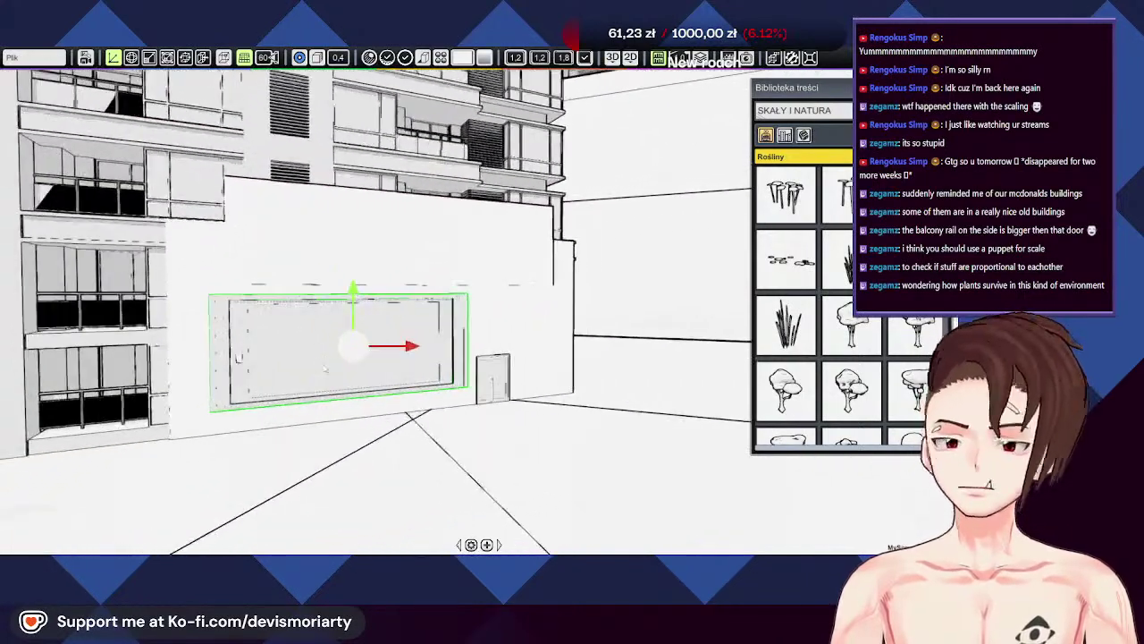
key(r)
key(t)
drag(353, 294, 352, 319)
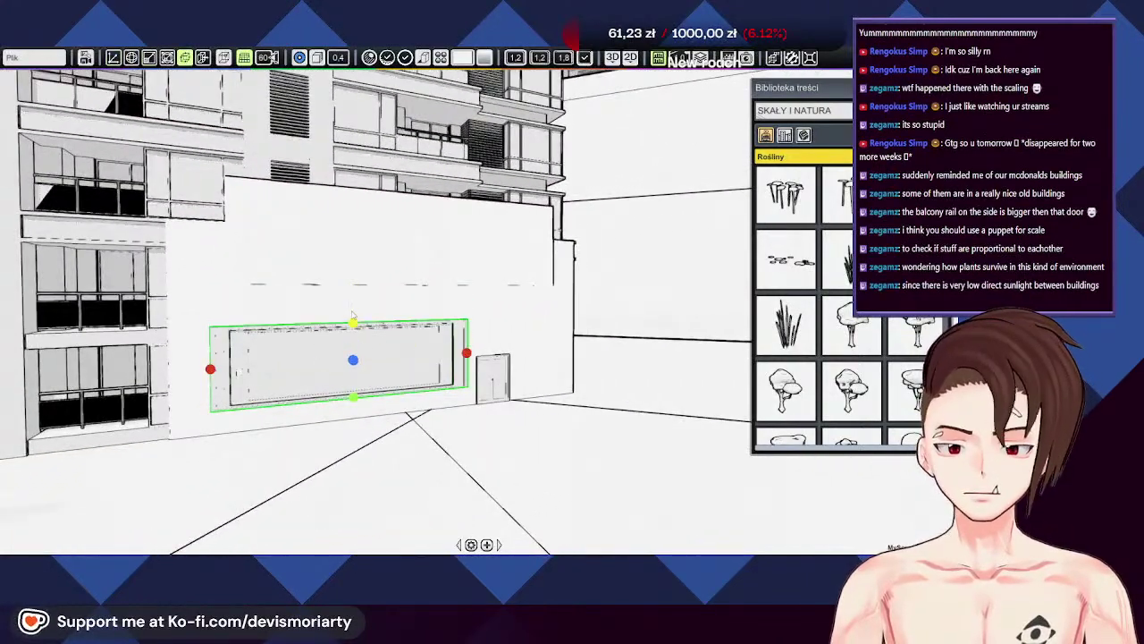
right_drag(346, 346, 358, 349)
middle_drag(358, 348, 415, 344)
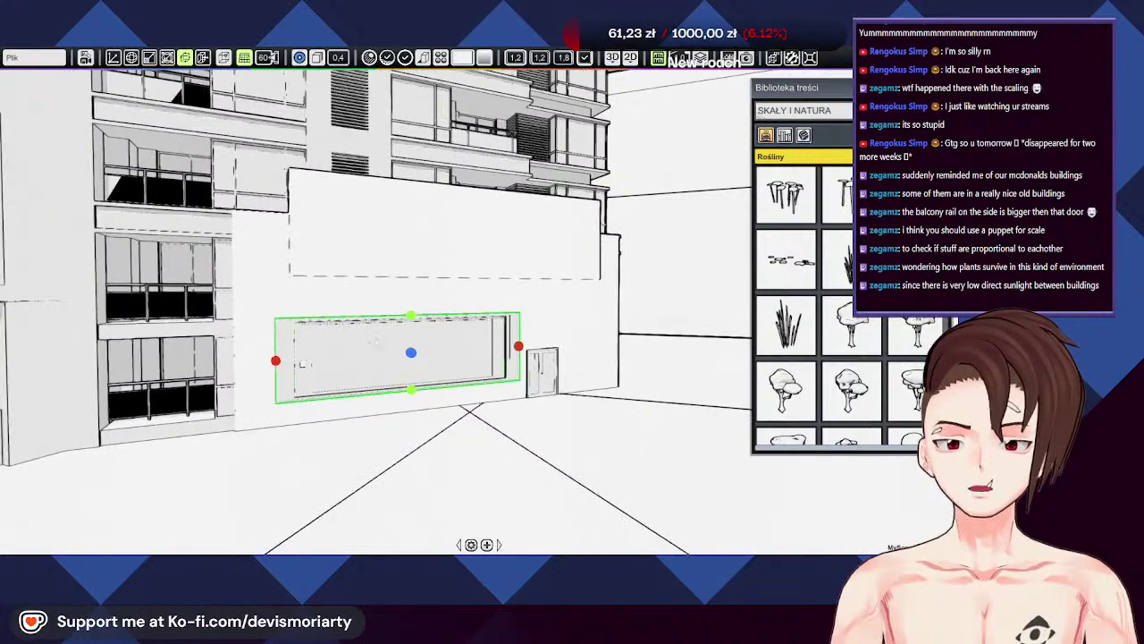
Step: Narrow the shop window from both sides, leaving wider wall margins towards the door and the balconies
right_drag(425, 345, 373, 347)
scroll(469, 344, up, 1)
scroll(493, 367, up, 2)
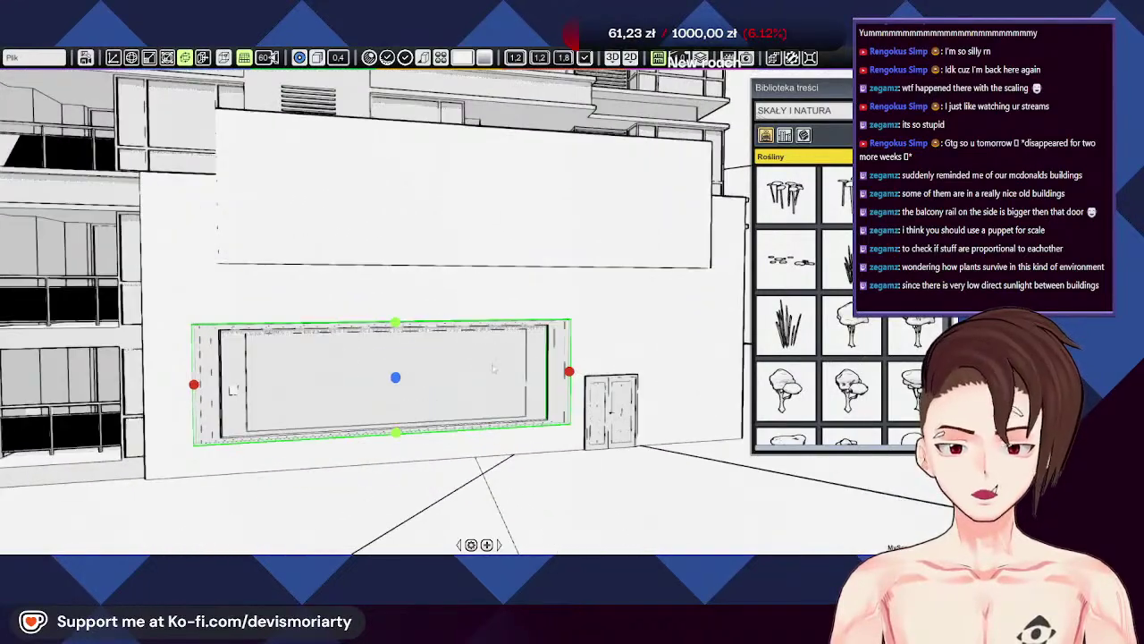
drag(569, 370, 530, 372)
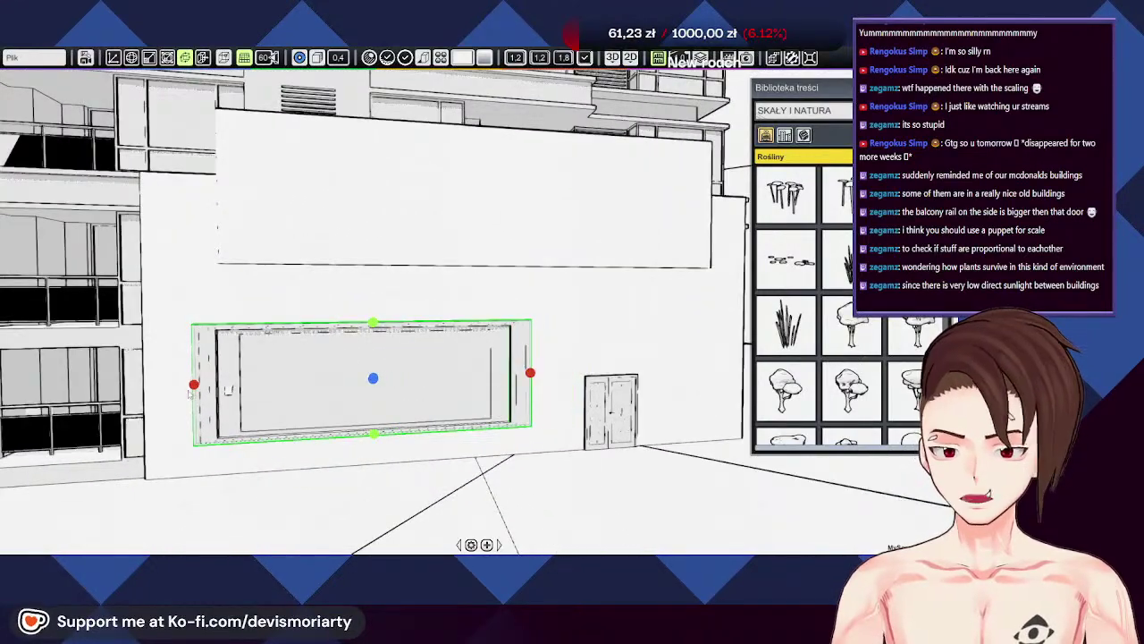
drag(193, 385, 311, 383)
Step: Narrow the storefront wall block on its balcony side, and shift the blank panel sideways and down over the shortened facade
click(186, 357)
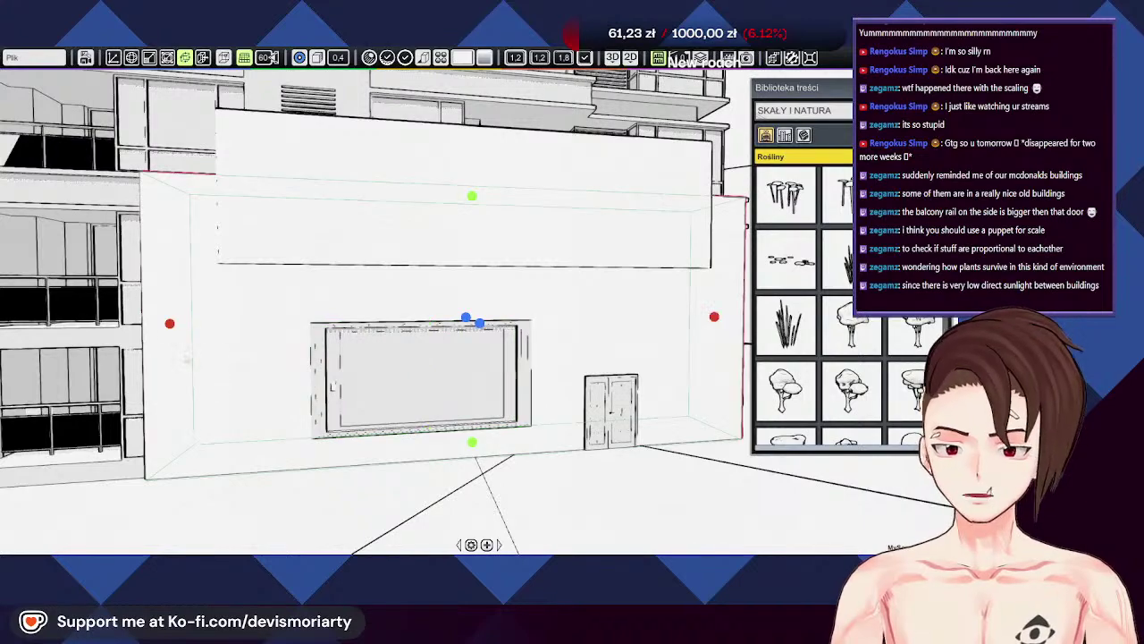
drag(171, 325, 262, 327)
click(301, 187)
middle_drag(300, 188, 531, 242)
key(w)
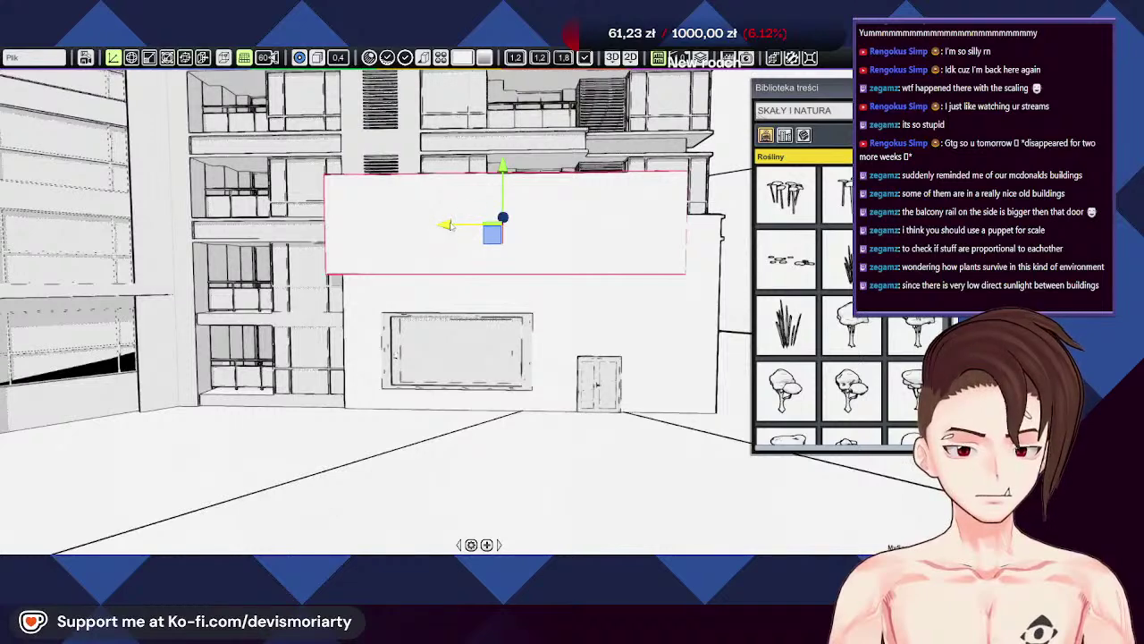
drag(450, 226, 478, 226)
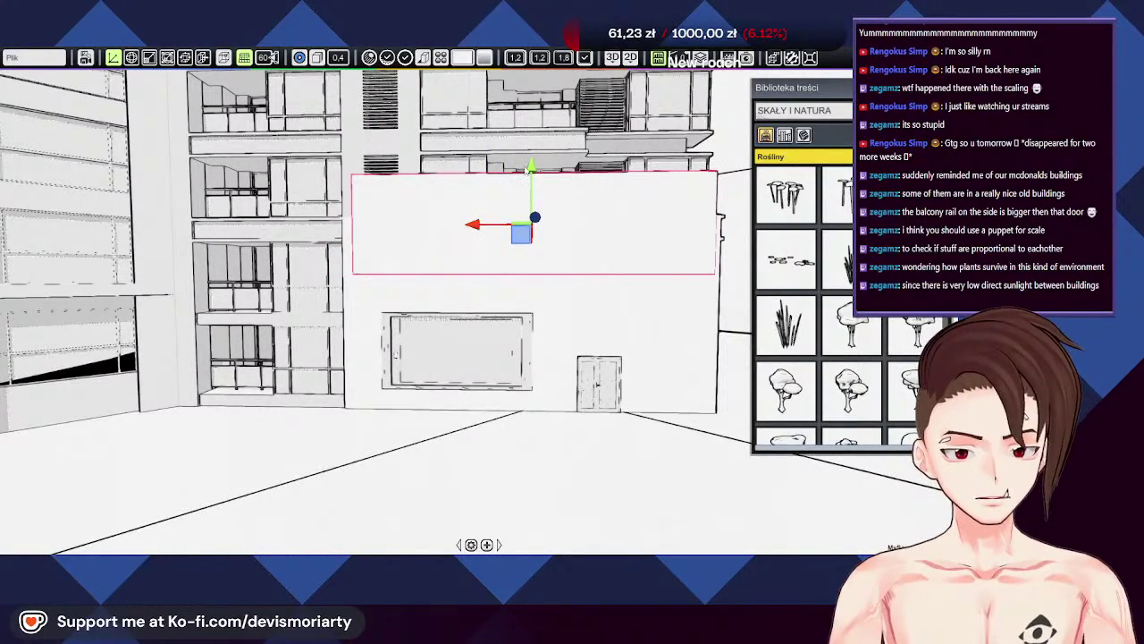
mouse_move(530, 174)
mouse_down()
mouse_move(524, 228)
mouse_move(529, 193)
mouse_up()
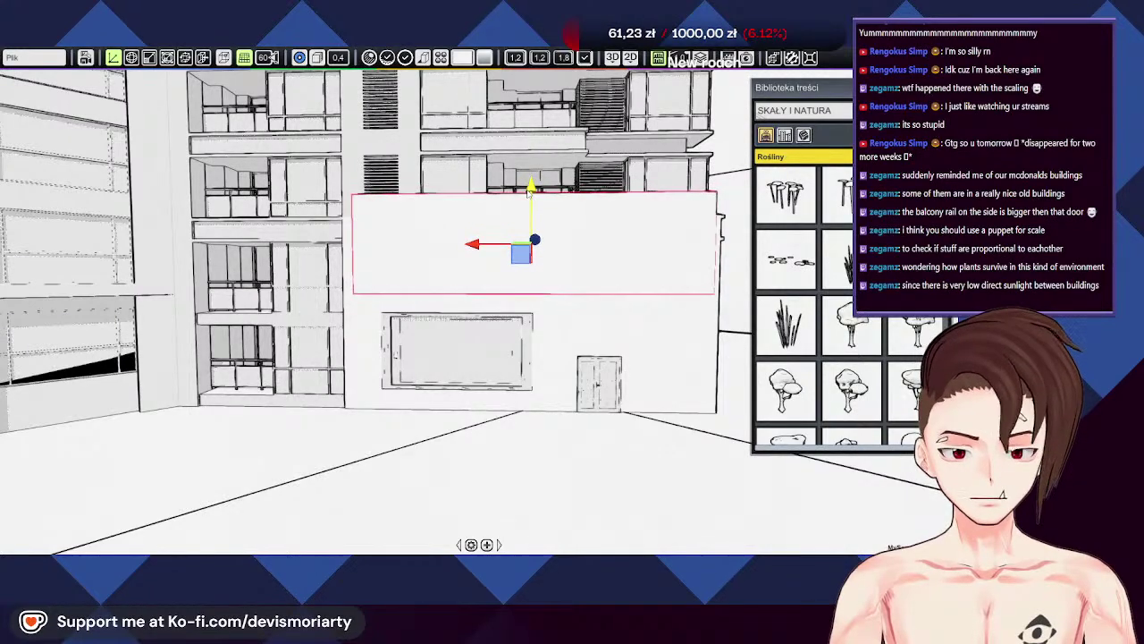
middle_drag(426, 315, 587, 266)
click(587, 266)
Step: Move the storefront's double door slightly further away from the shop window along the wall
scroll(587, 267, down, 10)
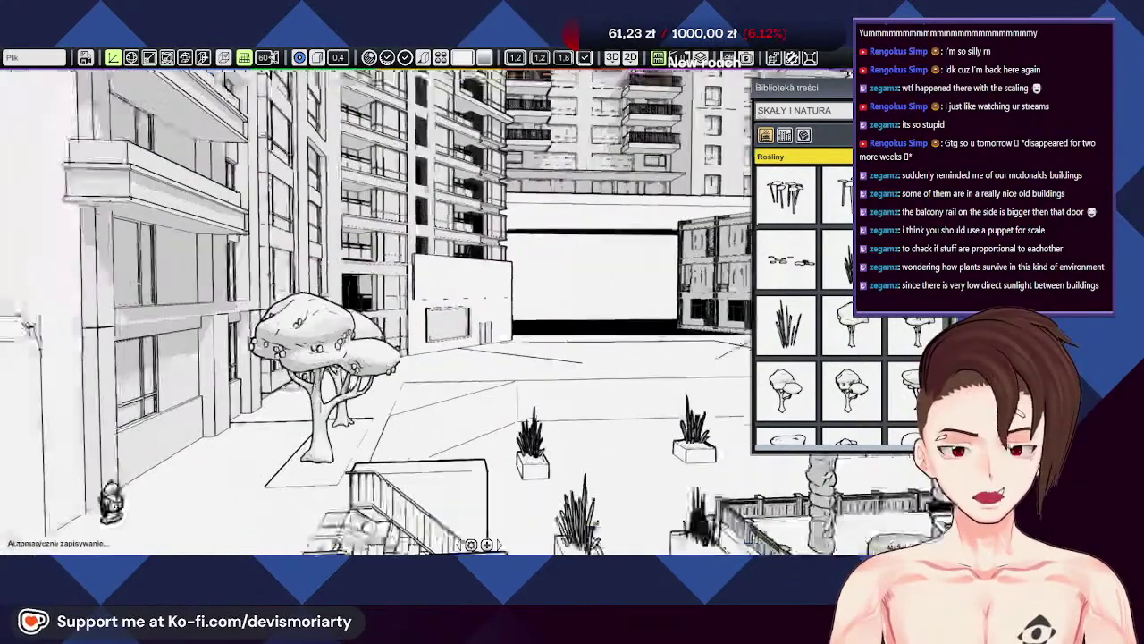
scroll(470, 331, up, 10)
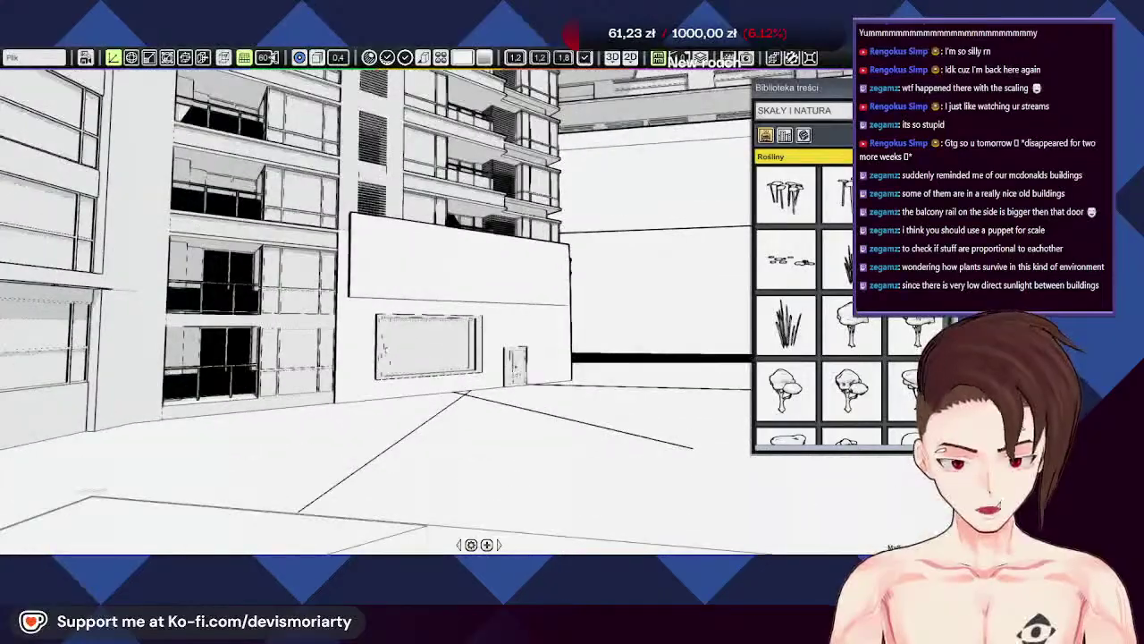
drag(551, 366, 561, 367)
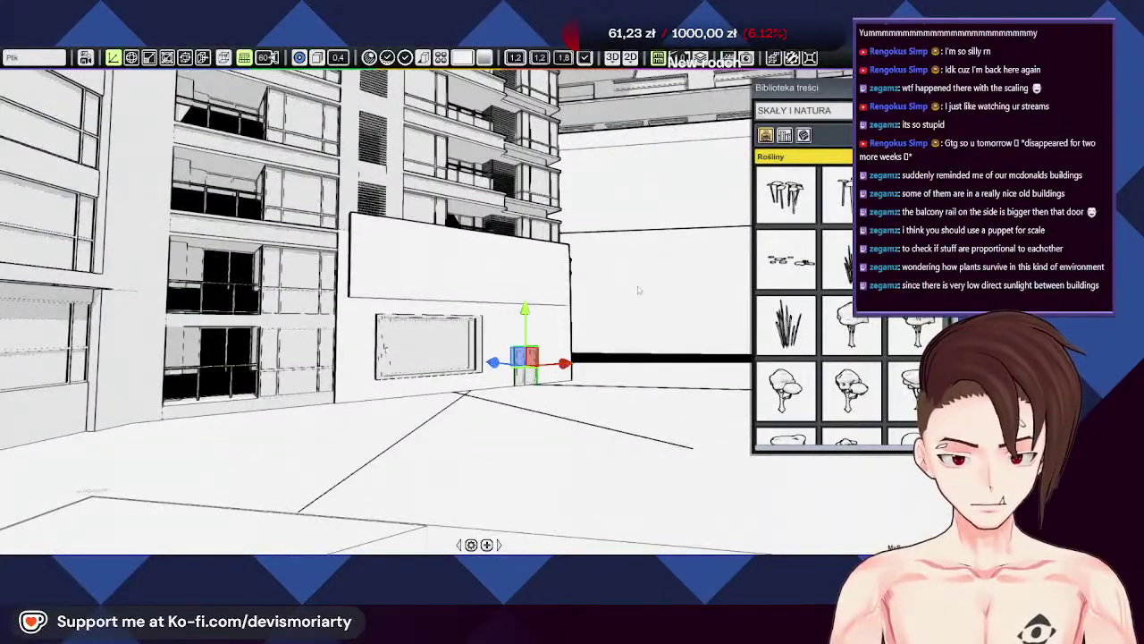
scroll(638, 290, down, 10)
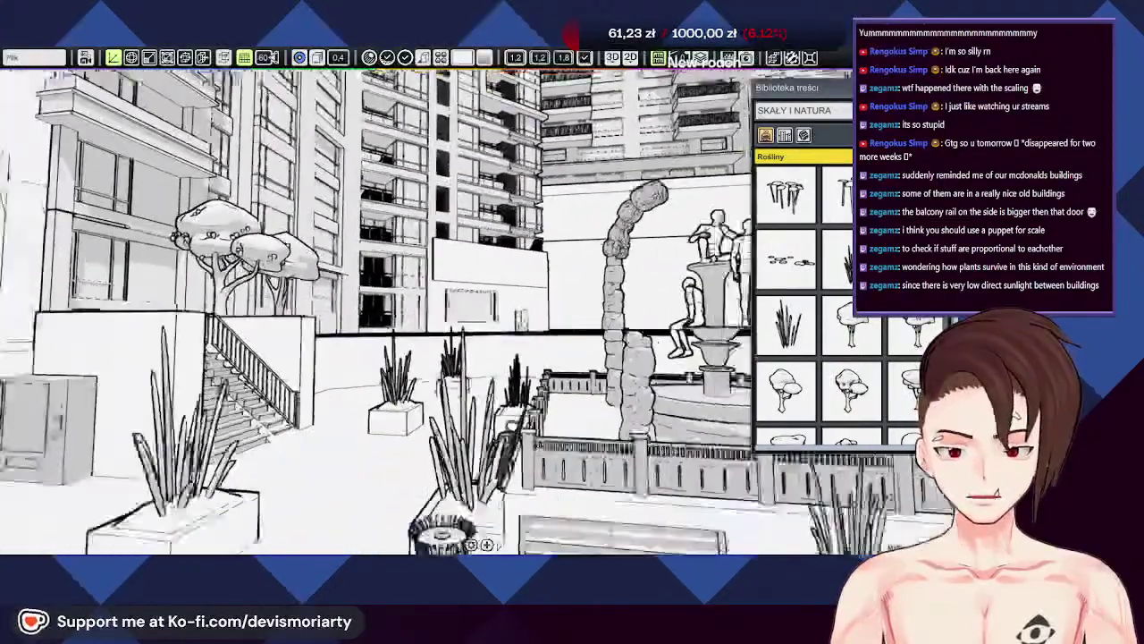
Step: Place a flat-crowned tree and a broad round-crowned tree at opposite ends of the long planting bed
middle_drag(537, 304, 572, 358)
scroll(447, 313, up, 8)
middle_drag(446, 357, 536, 358)
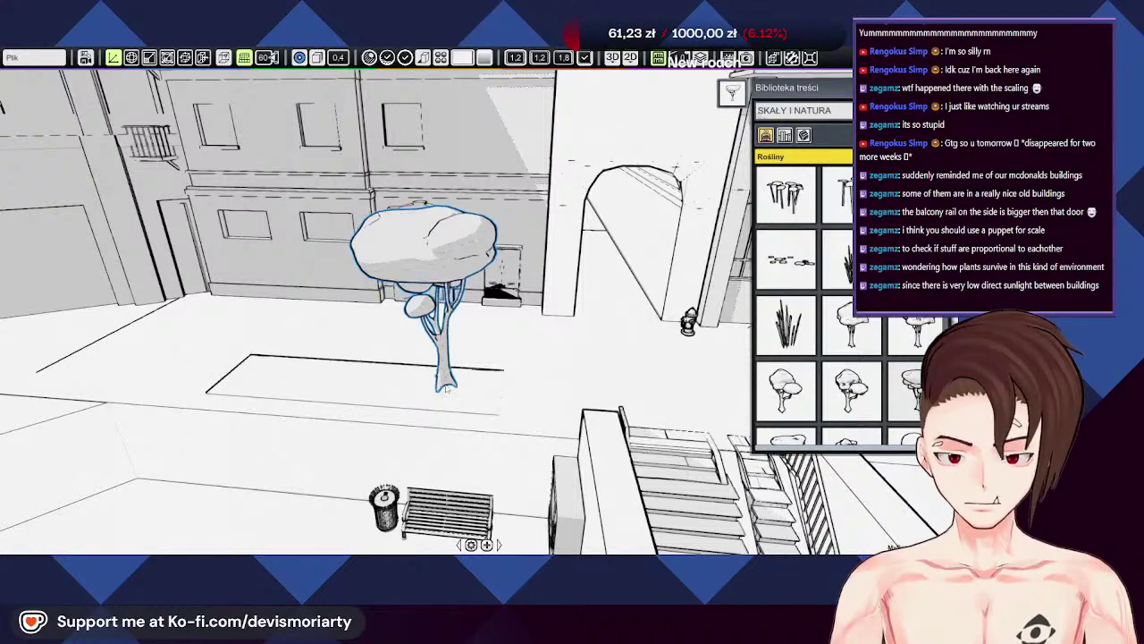
click(872, 330)
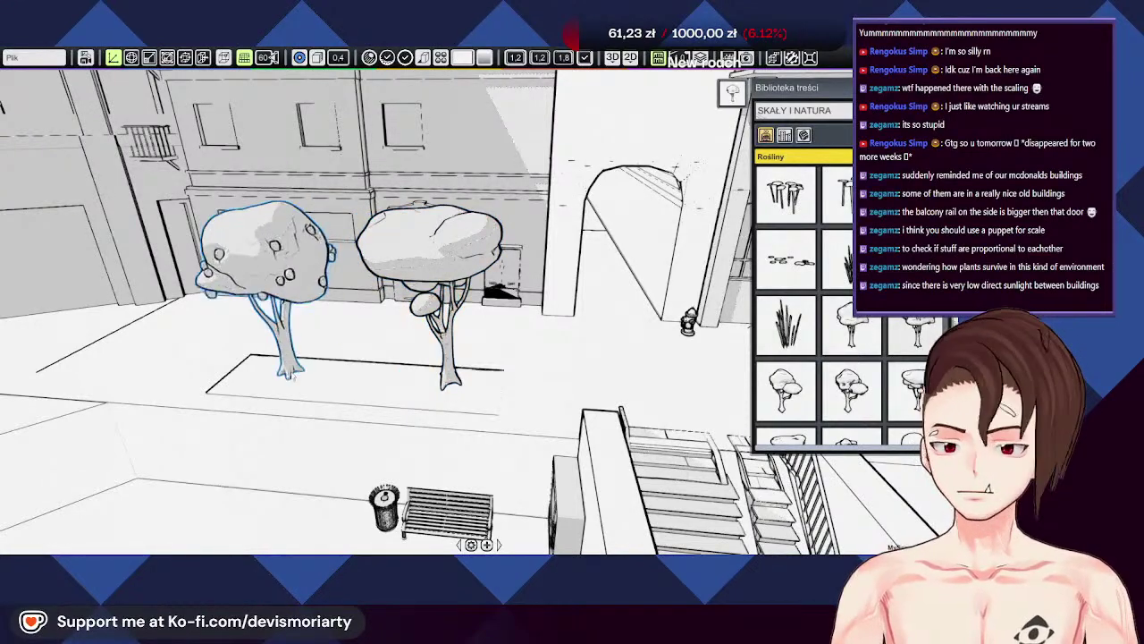
middle_drag(336, 374, 255, 239)
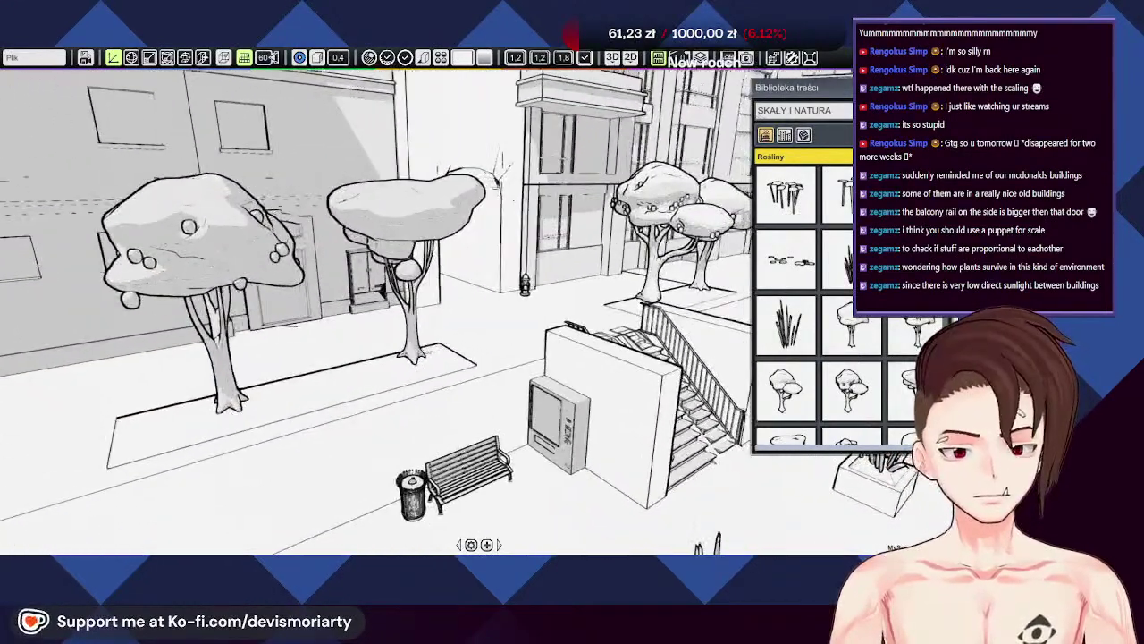
Step: Adjust the positions of the round-crowned and flat-crowned trees so both stand evenly within the long bed
middle_drag(203, 416, 298, 406)
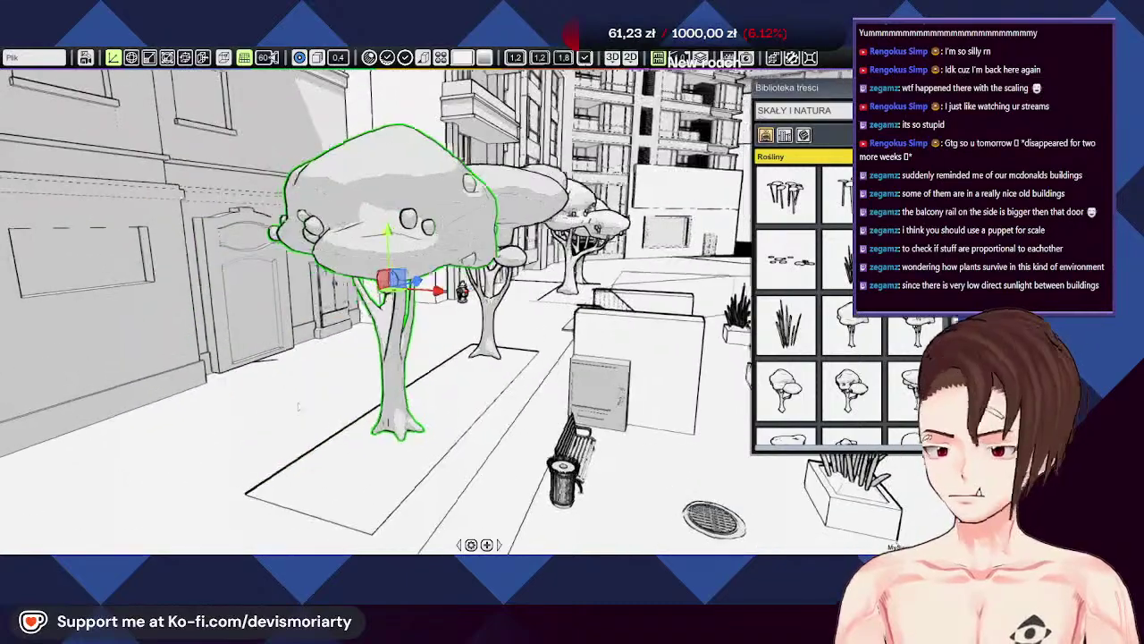
middle_drag(446, 346, 334, 356)
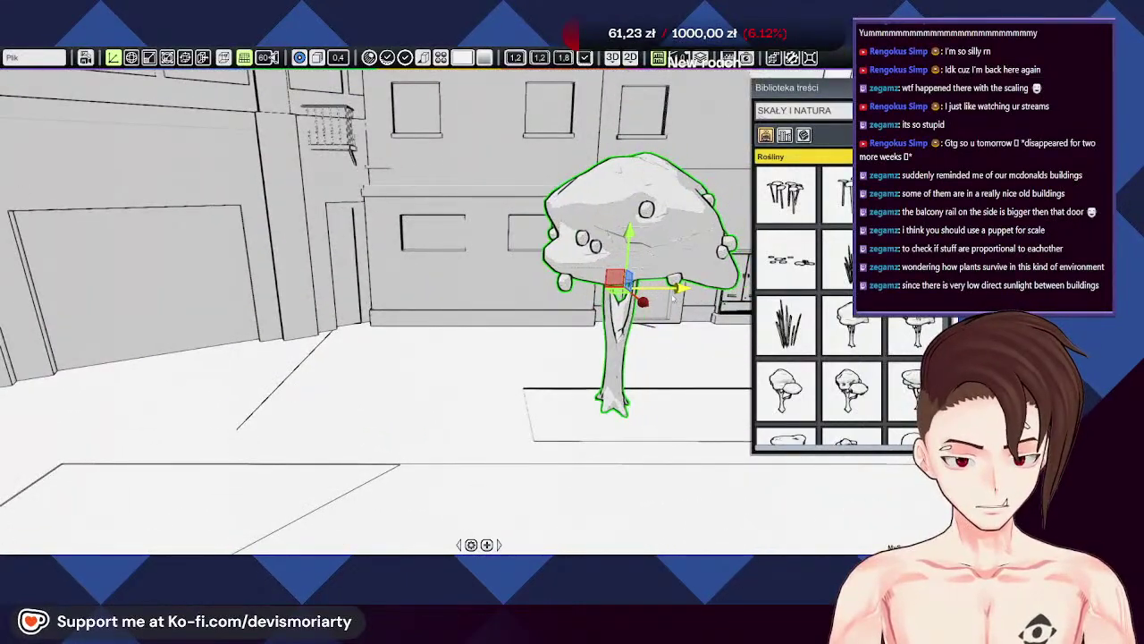
middle_drag(674, 300, 333, 311)
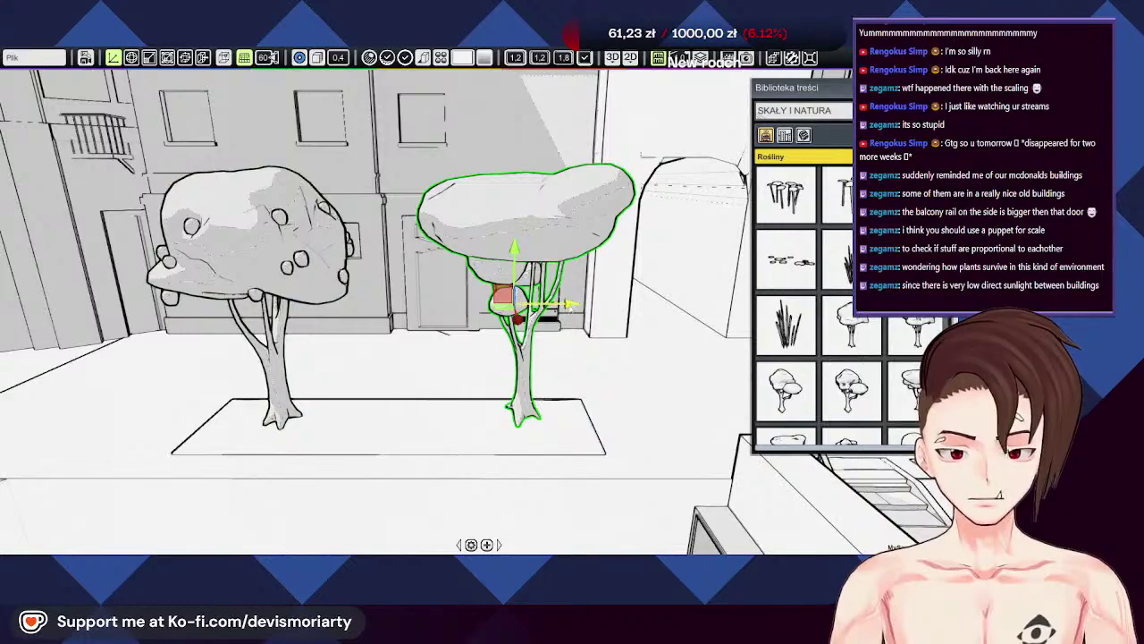
middle_drag(510, 375, 483, 340)
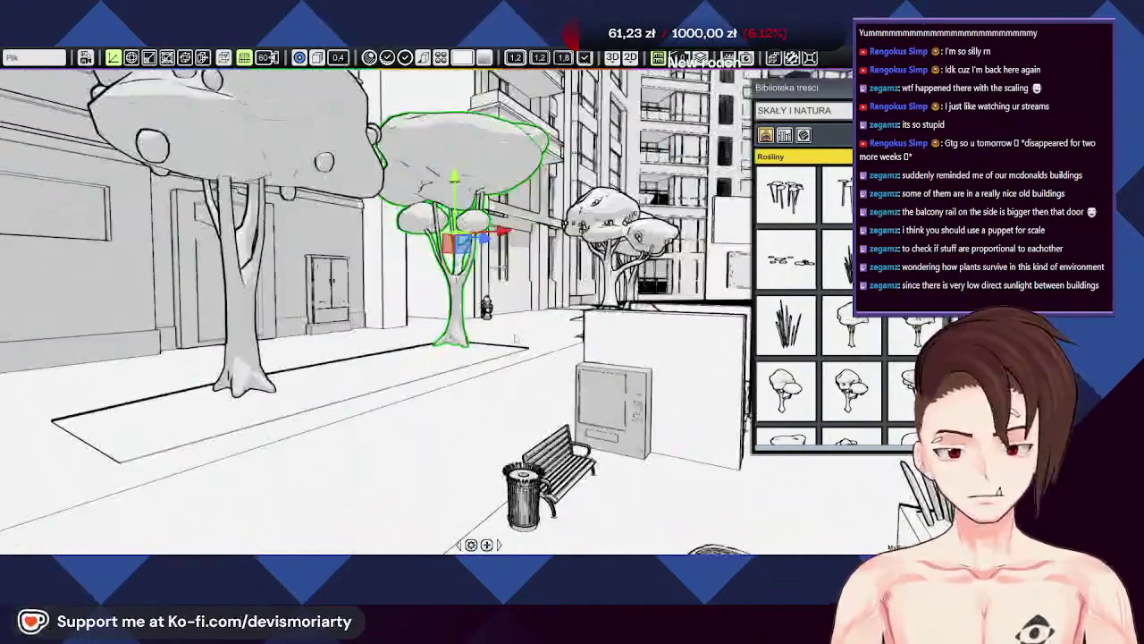
Step: Review the new trees, planting beds and storefront from several viewpoints around the clock-tower plaza
scroll(482, 340, down, 4)
middle_drag(501, 402, 543, 442)
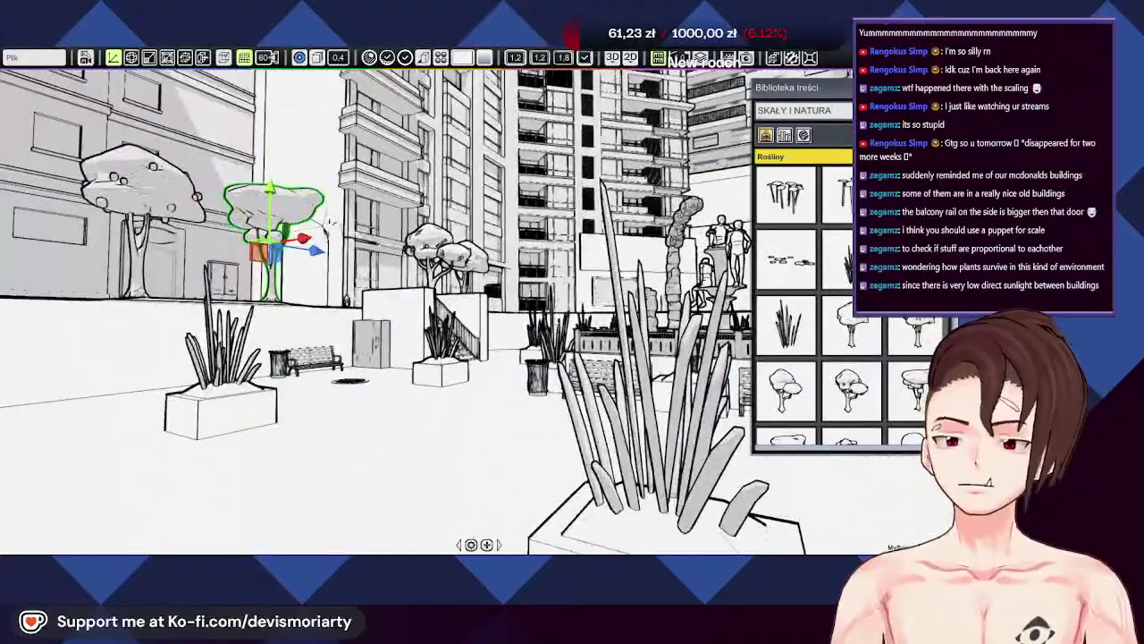
scroll(482, 322, down, 4)
scroll(482, 322, up, 3)
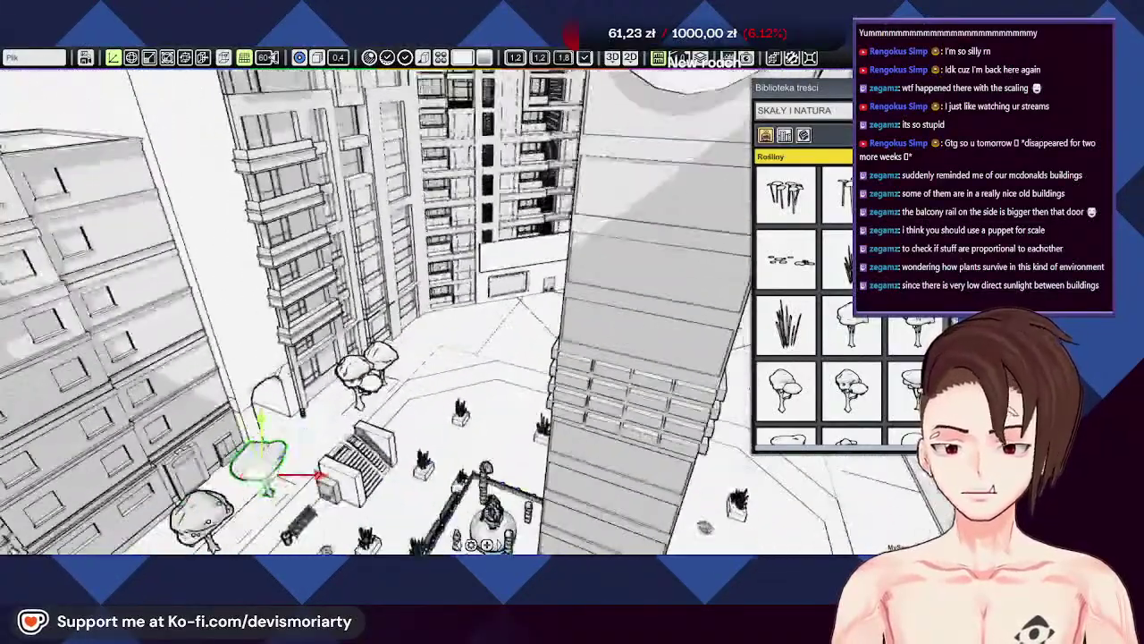
middle_drag(447, 429, 509, 214)
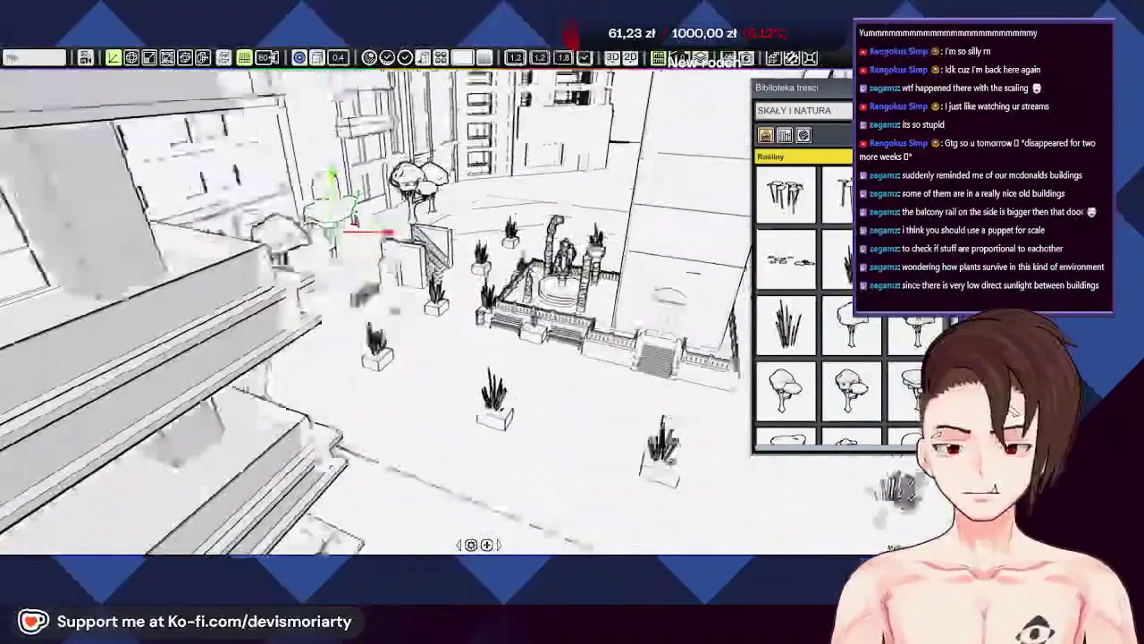
scroll(482, 313, up, 5)
middle_drag(313, 501, 424, 376)
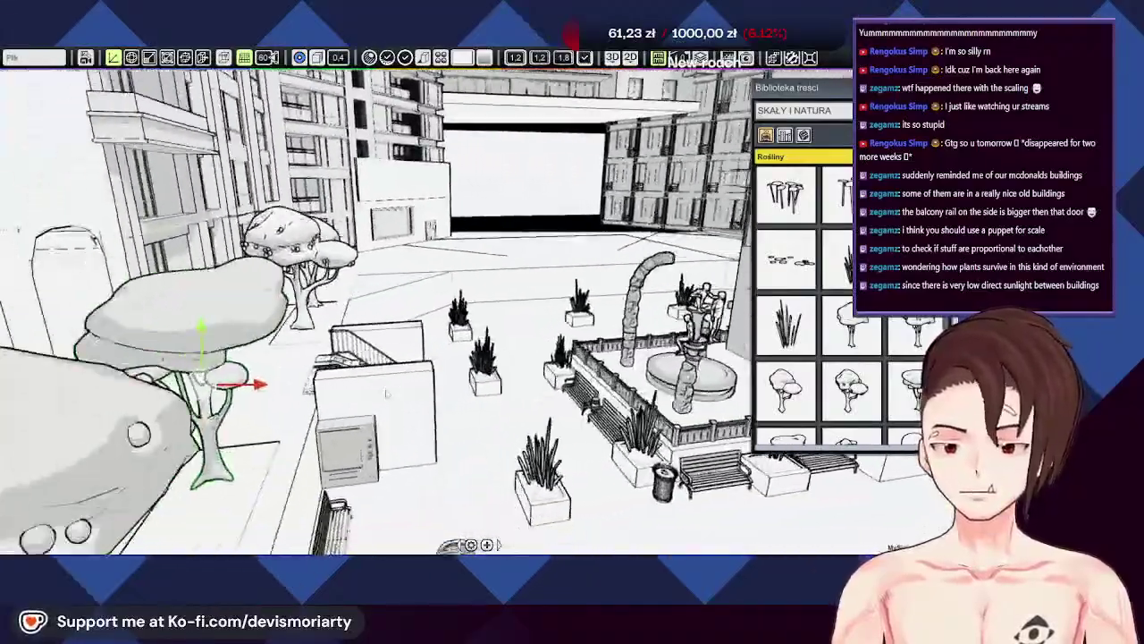
middle_drag(387, 393, 403, 381)
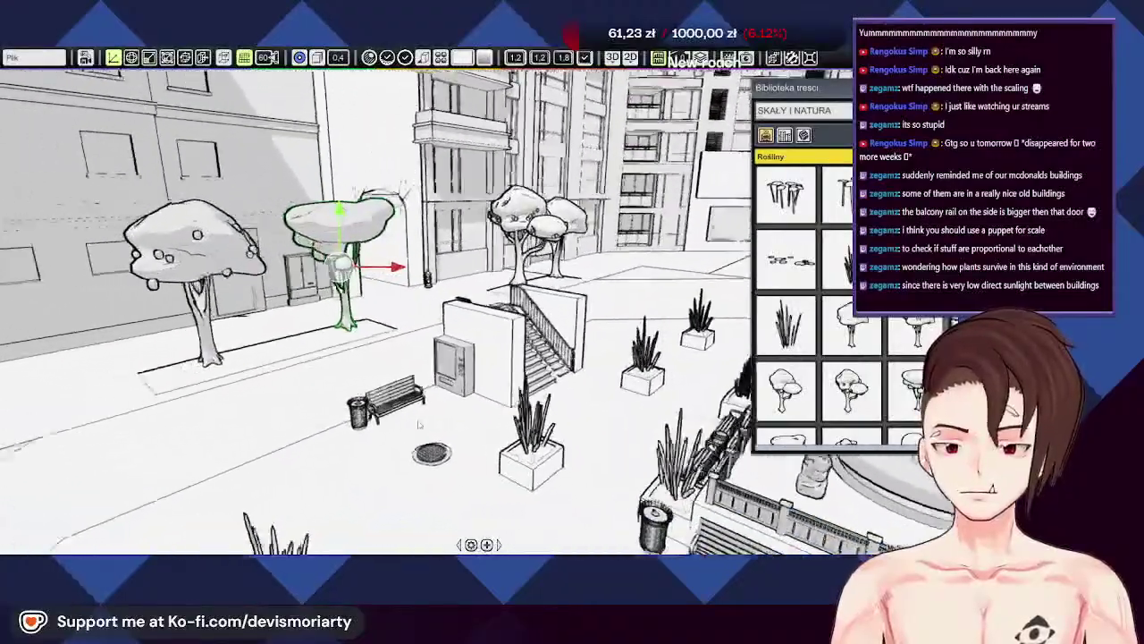
Step: Browse the SKAŁY I NATURA plant models for more greenery and check the planted areas beside the stairs
middle_drag(352, 413, 326, 416)
middle_drag(458, 527, 198, 379)
middle_drag(376, 447, 380, 449)
scroll(827, 313, down, 6)
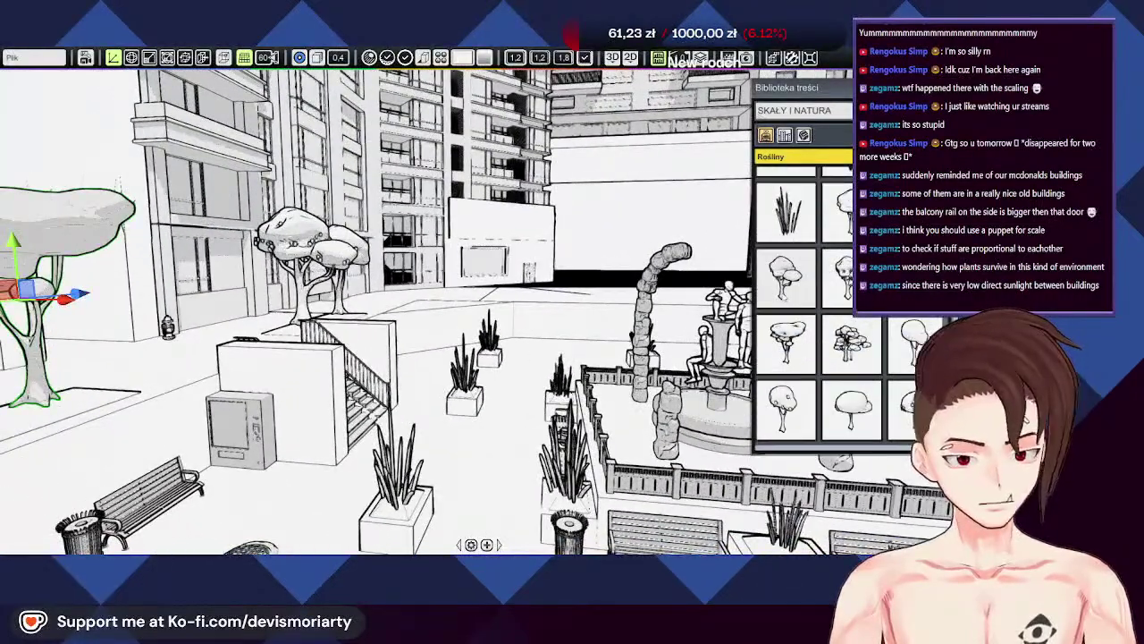
scroll(805, 304, down, 2)
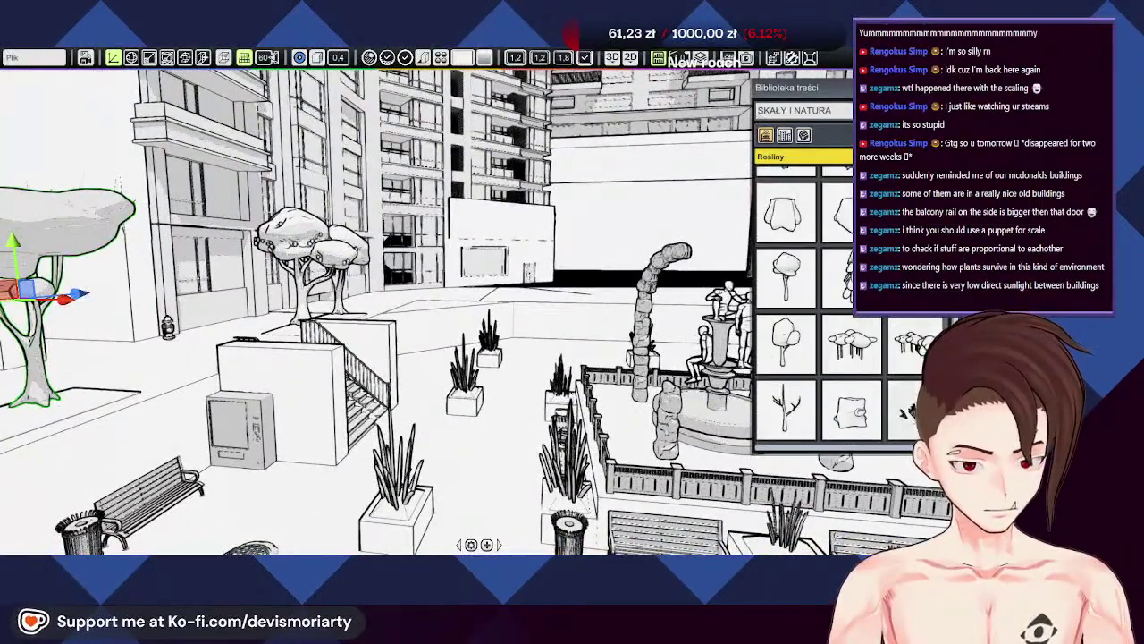
scroll(802, 377, down, 3)
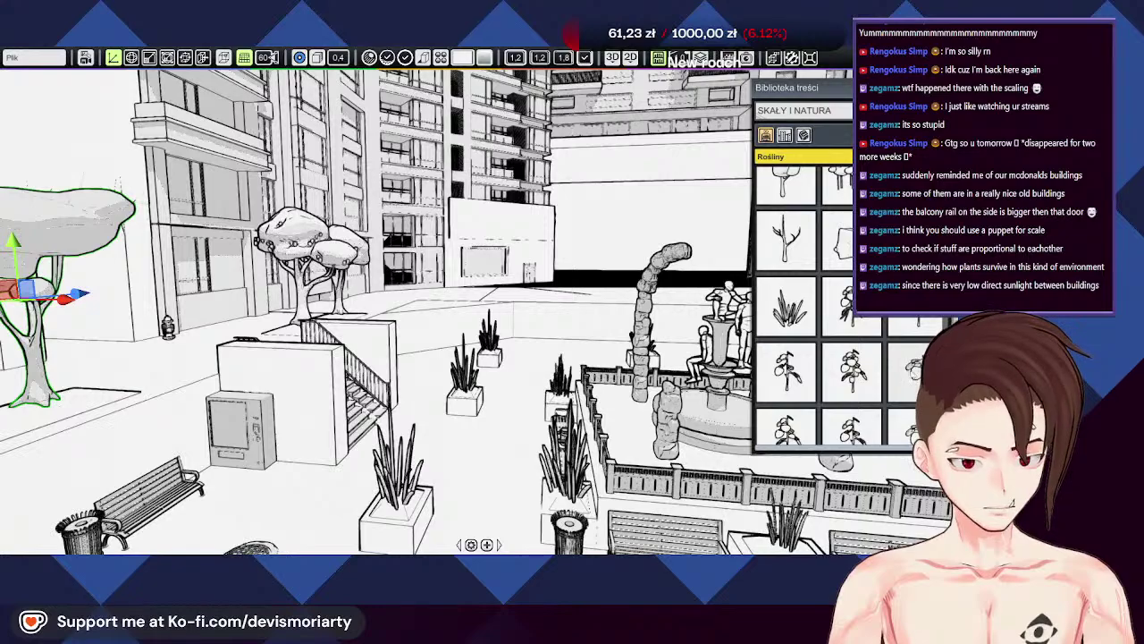
scroll(822, 340, down, 5)
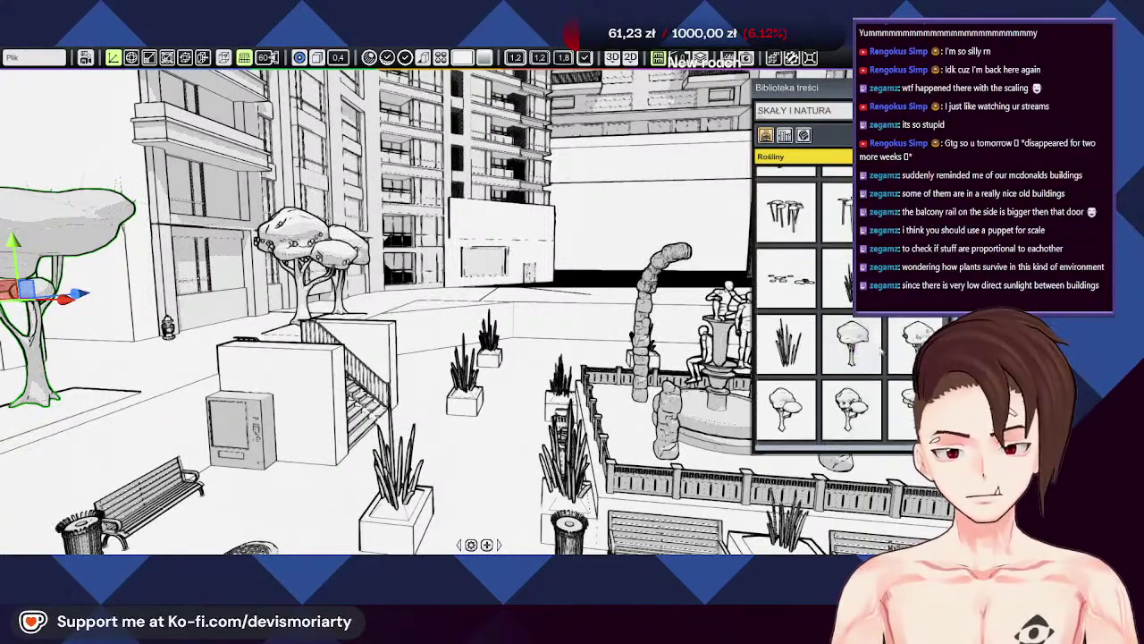
scroll(804, 313, up, 3)
right_drag(581, 465, 451, 435)
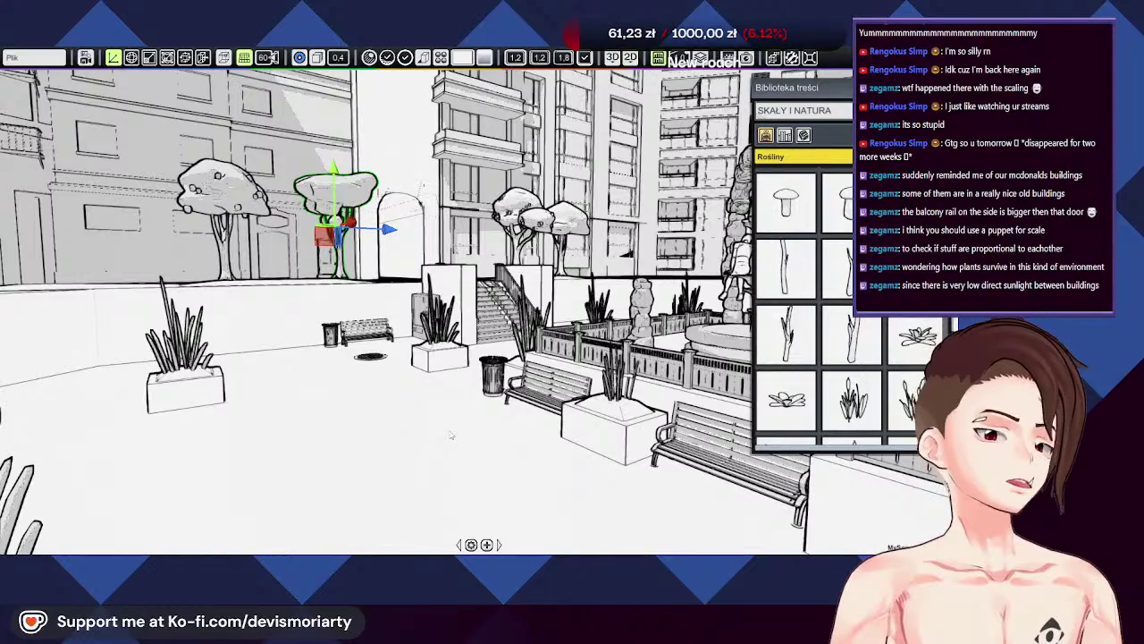
scroll(340, 424, up, 8)
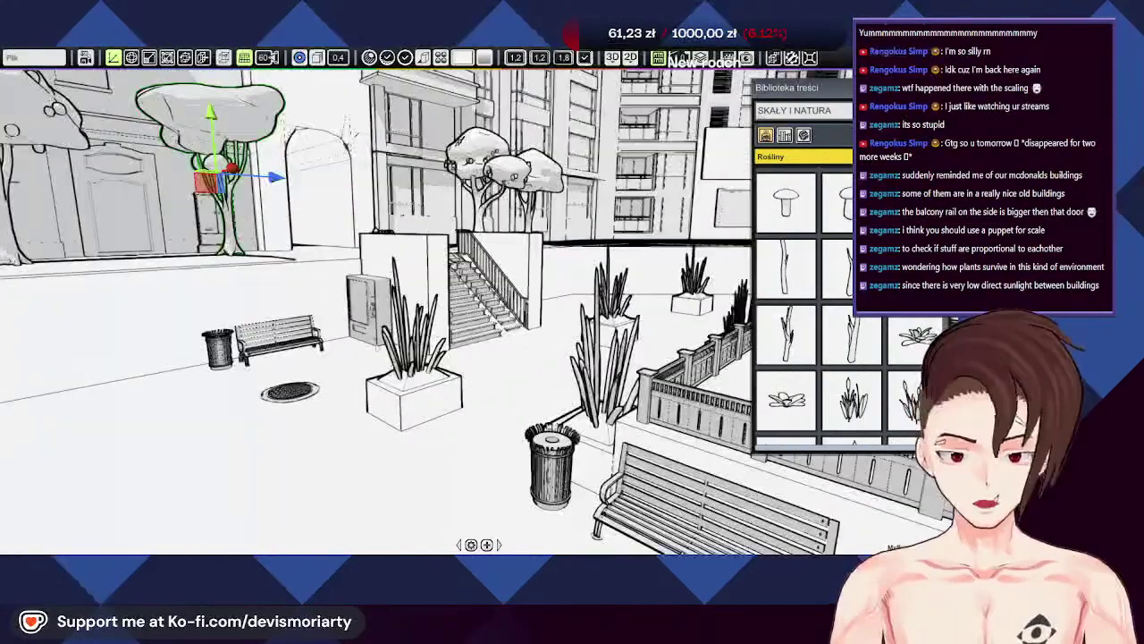
Step: Select the tall building with the vertically panelled facade beside the arched passage and try to widen it slightly at its outer edge
middle_drag(358, 393, 527, 425)
middle_drag(608, 215, 661, 269)
middle_drag(357, 268, 644, 349)
scroll(605, 233, down, 10)
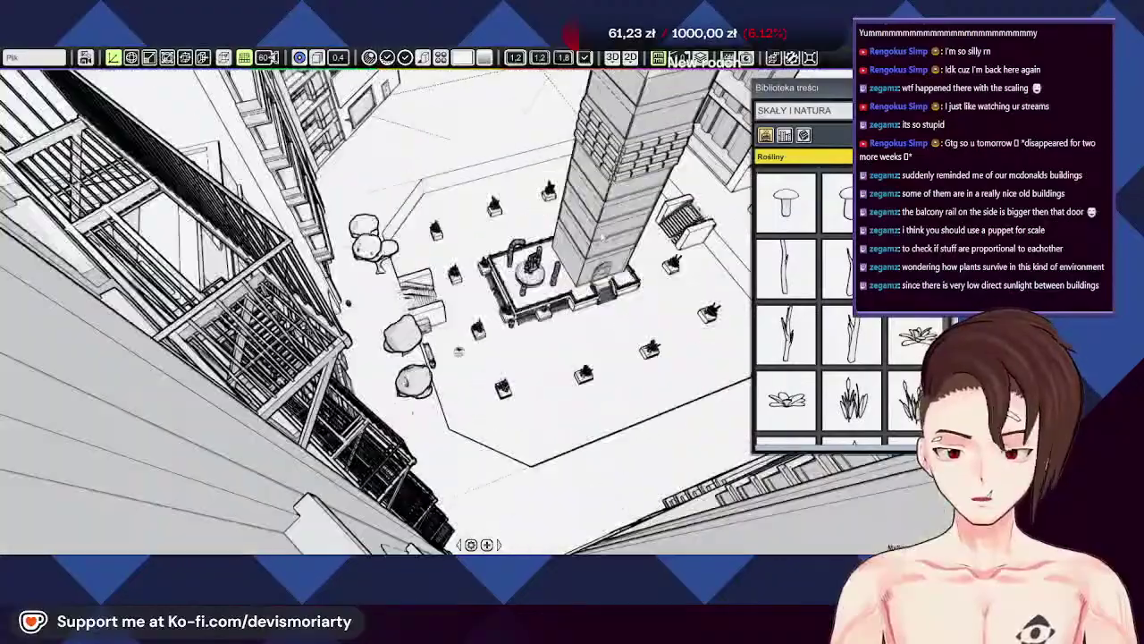
middle_drag(606, 233, 541, 215)
scroll(536, 278, up, 8)
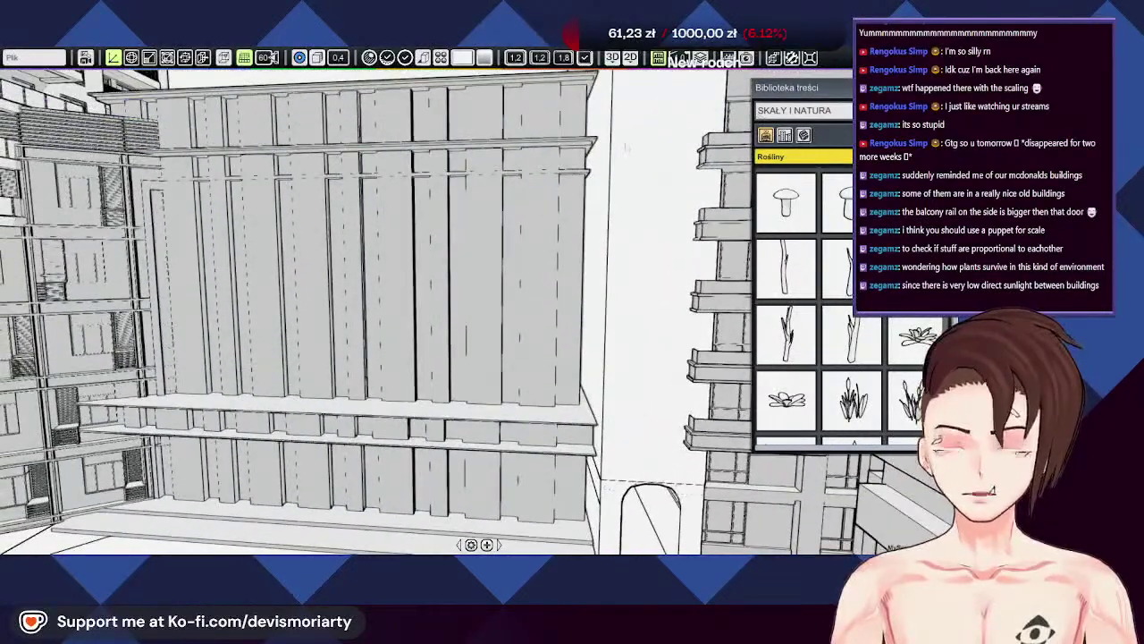
click(512, 228)
click(447, 245)
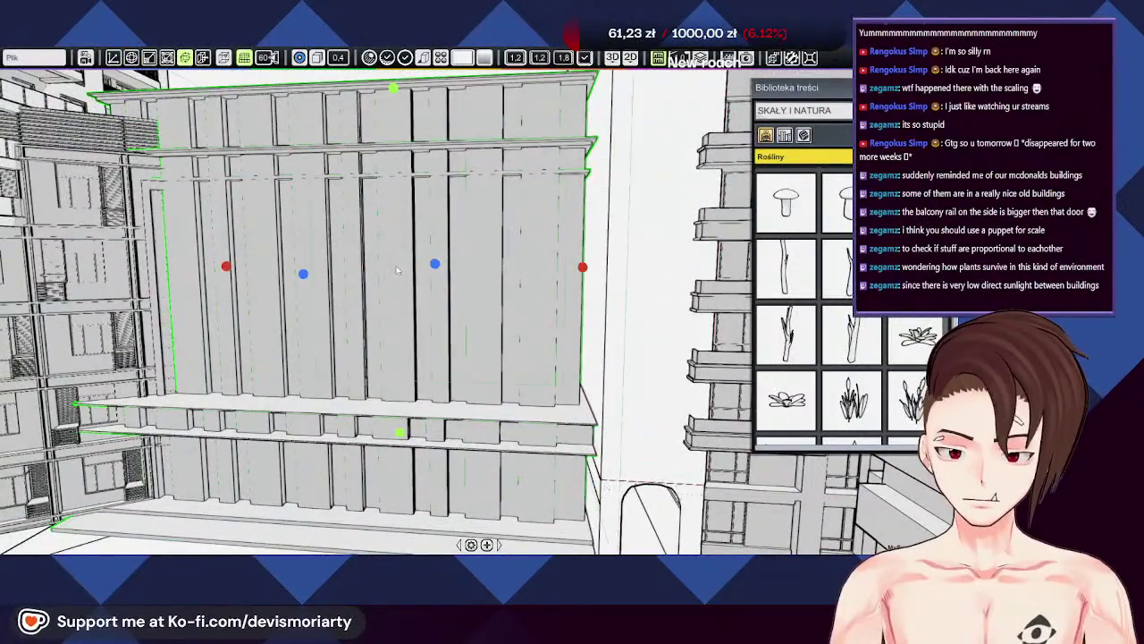
drag(583, 267, 597, 269)
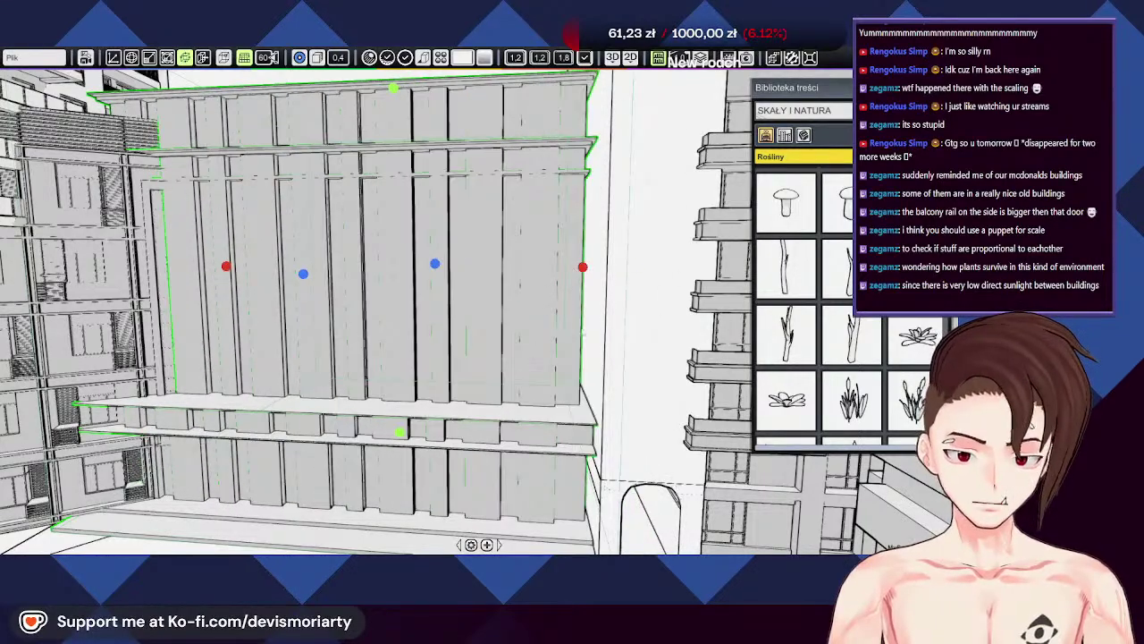
middle_drag(536, 269, 632, 366)
click(573, 117)
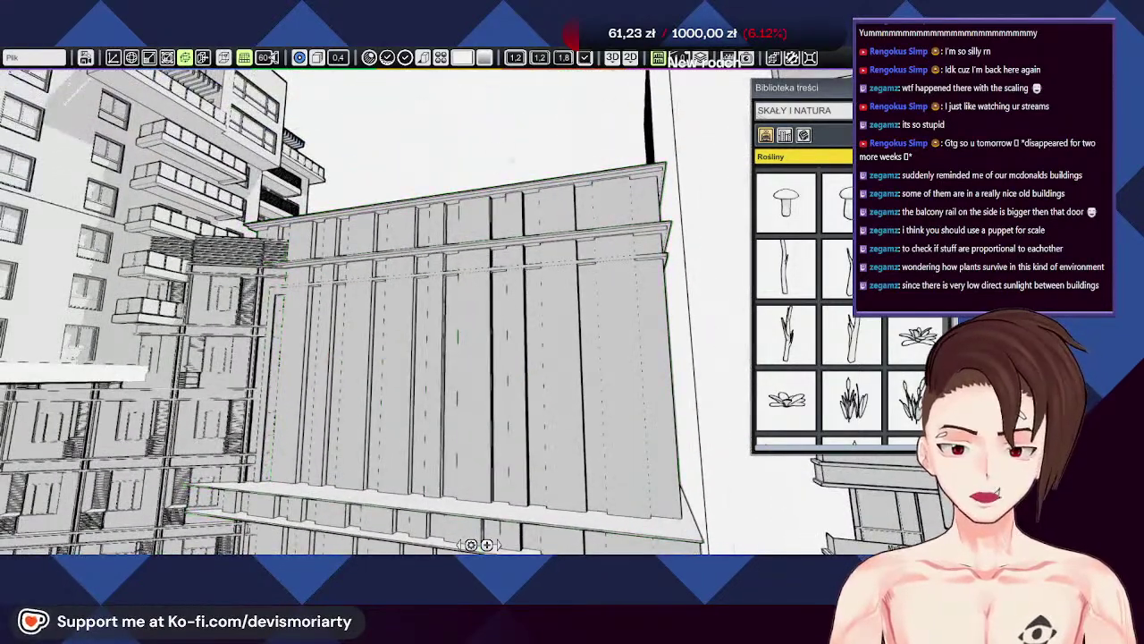
Step: Examine the panelled facade and the planted plaza from several viewpoints, and browse further through the plant models
middle_drag(573, 117, 494, 257)
middle_drag(525, 307, 443, 347)
scroll(320, 360, up, 3)
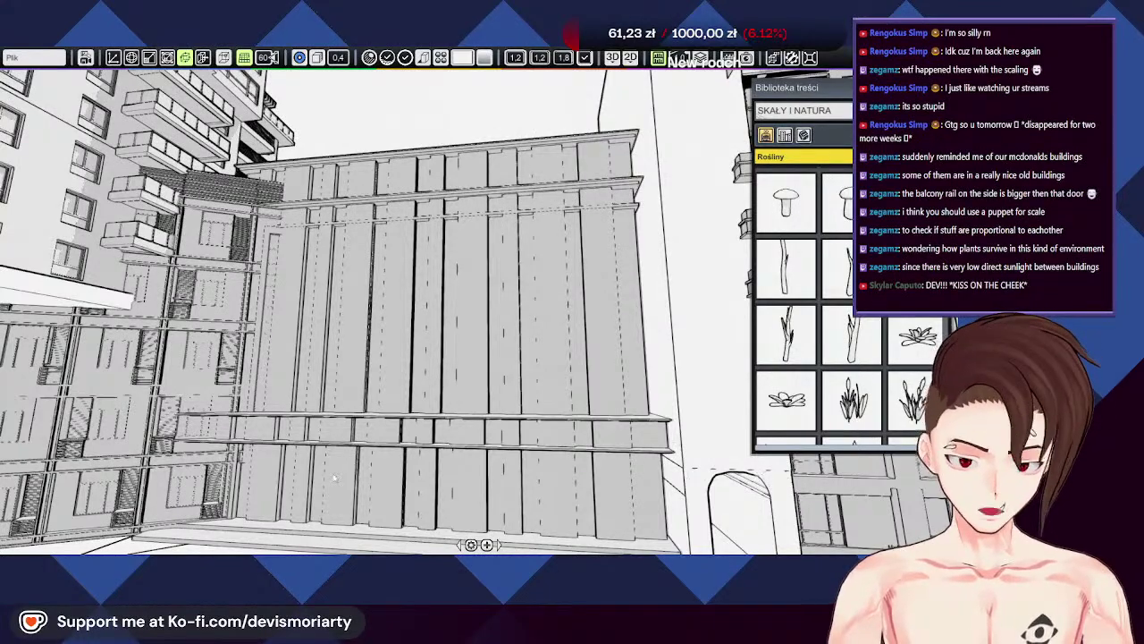
right_drag(444, 233, 379, 299)
right_drag(431, 346, 492, 174)
scroll(375, 190, down, 3)
scroll(504, 262, down, 3)
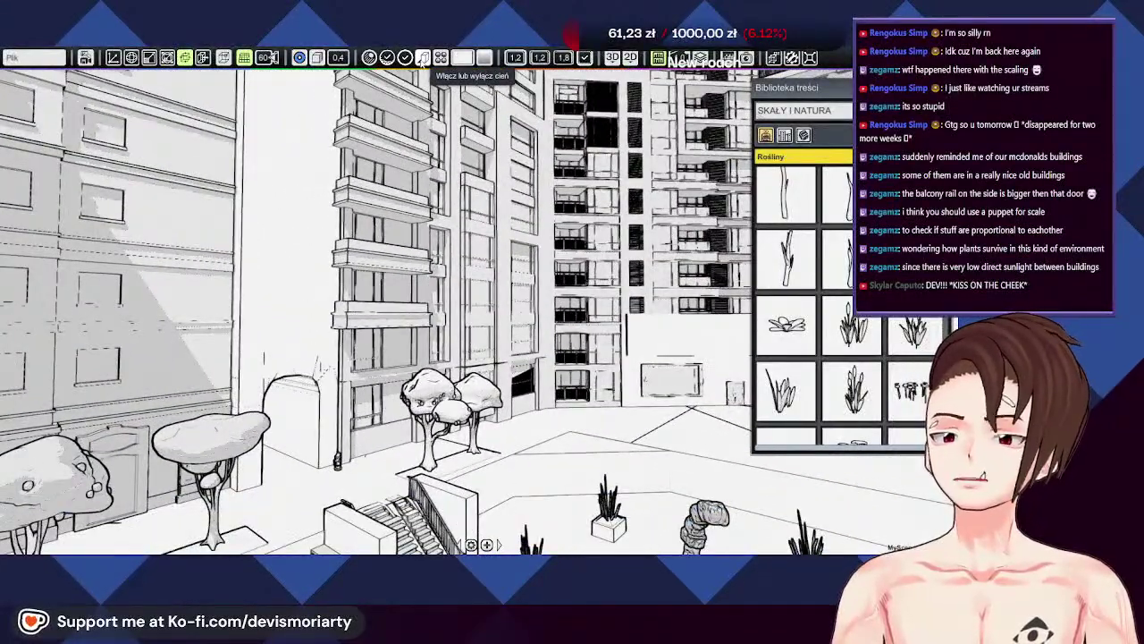